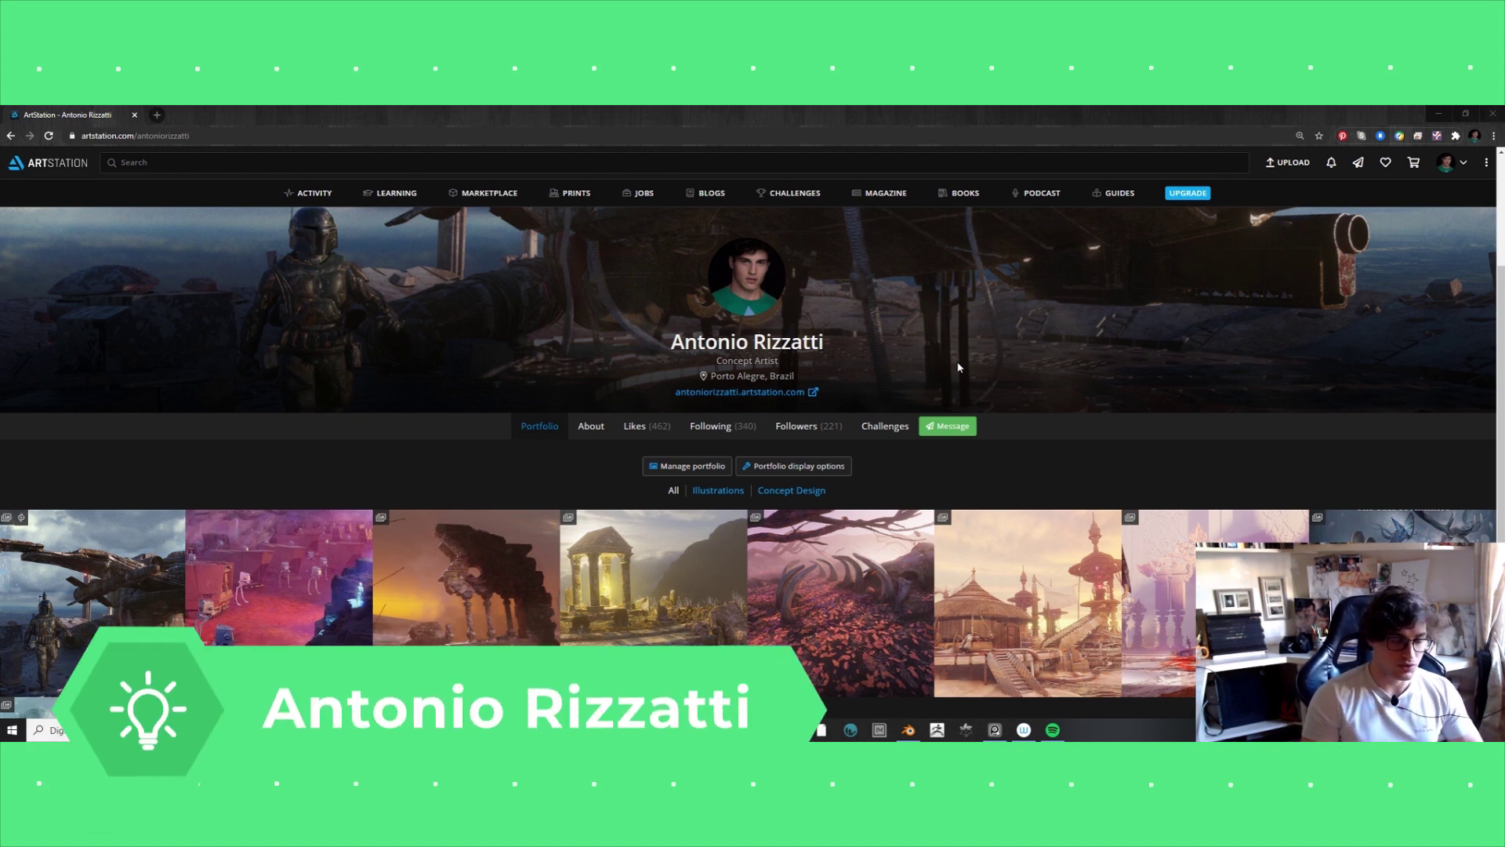
# Open the Star Wars Boba Fett Bounty Hunter Spaceship Concept Design artwork page.
pyautogui.scroll(-1, 968, 365)
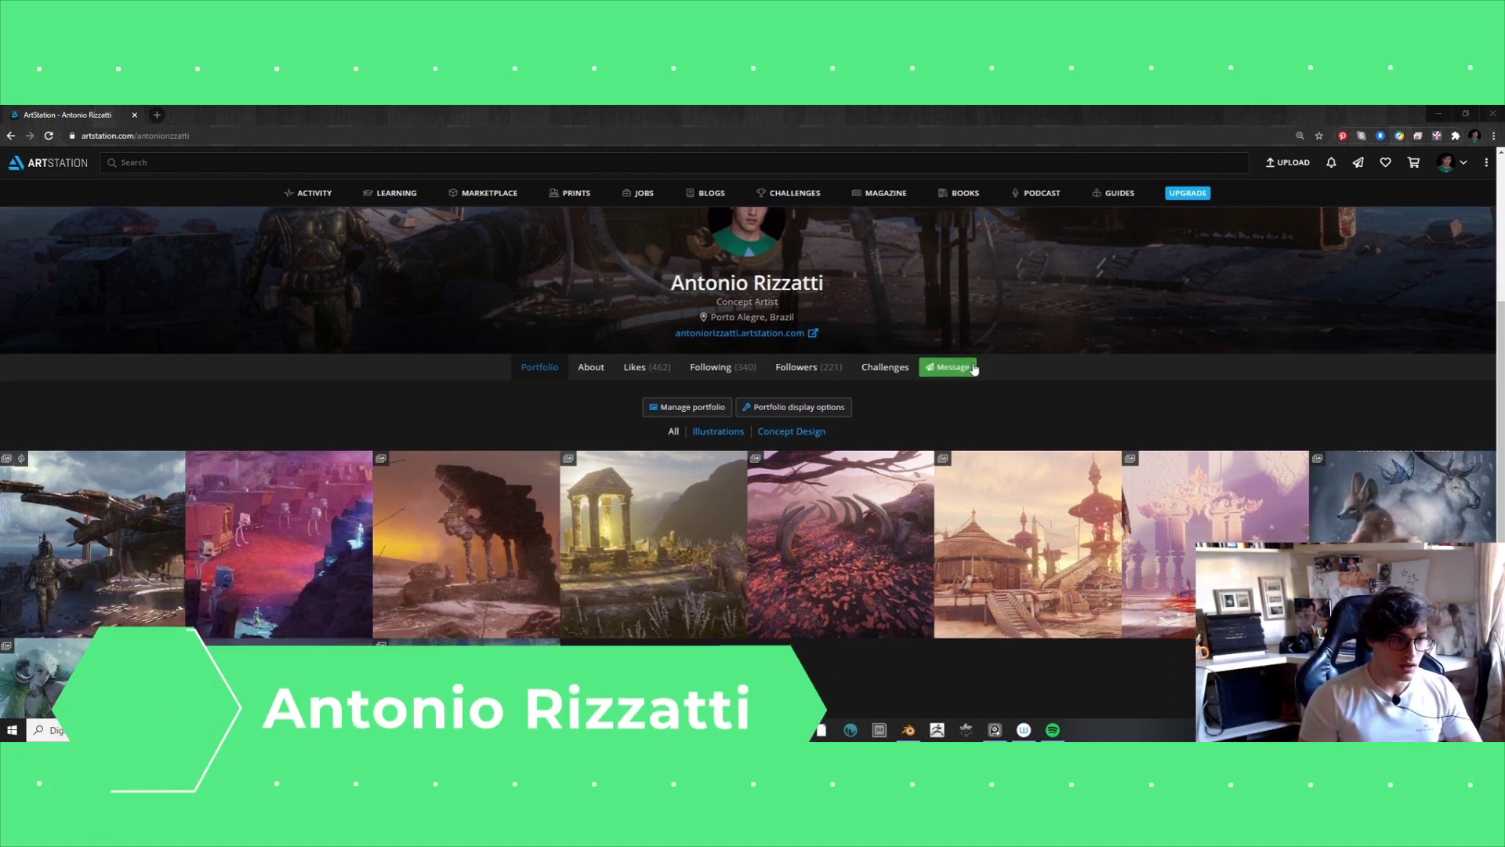
pyautogui.scroll(1, 972, 367)
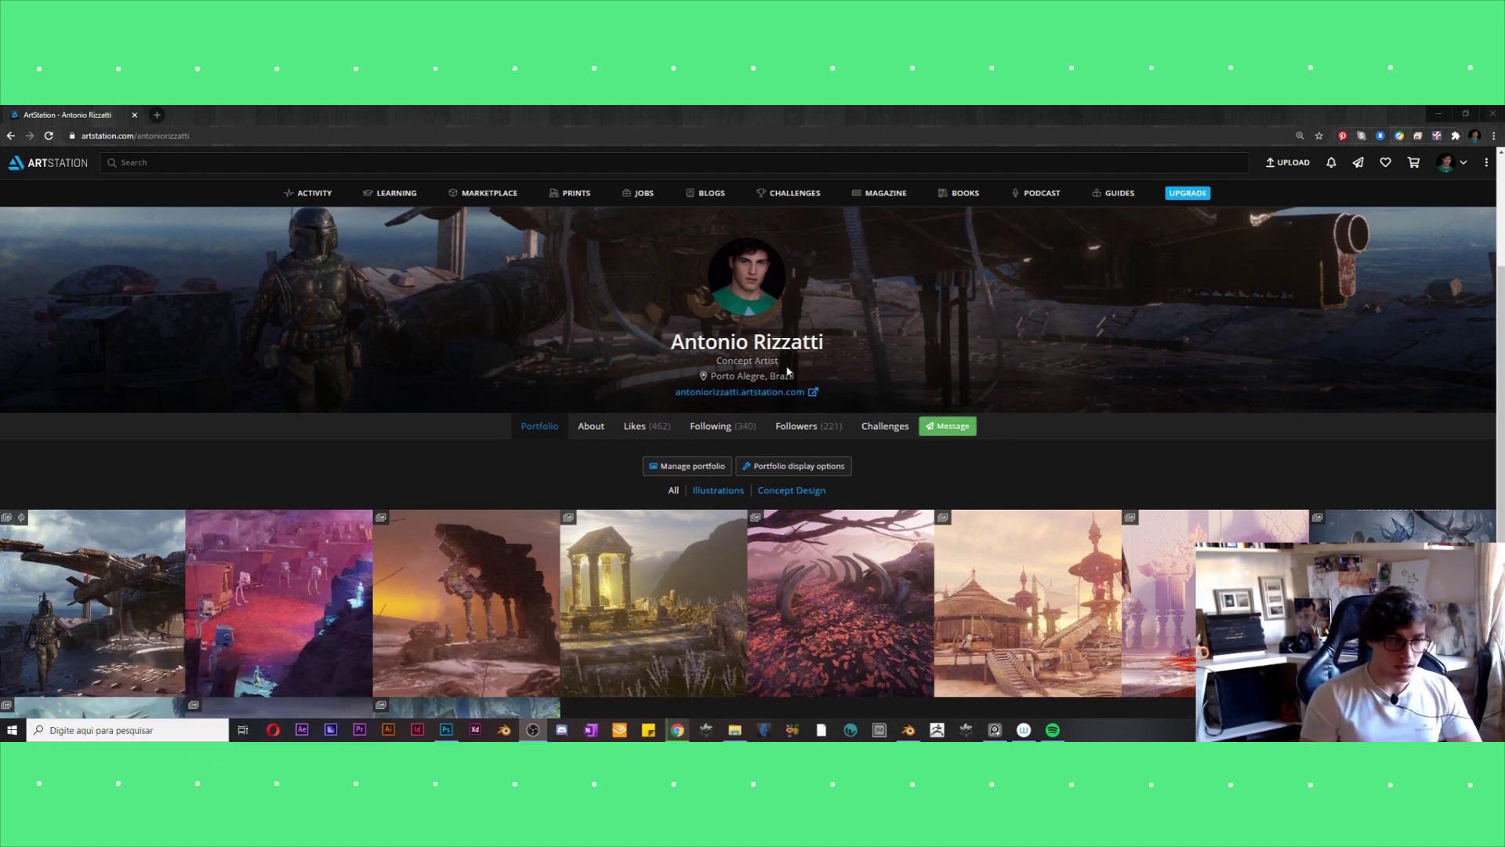
pyautogui.scroll(-1, 157, 548)
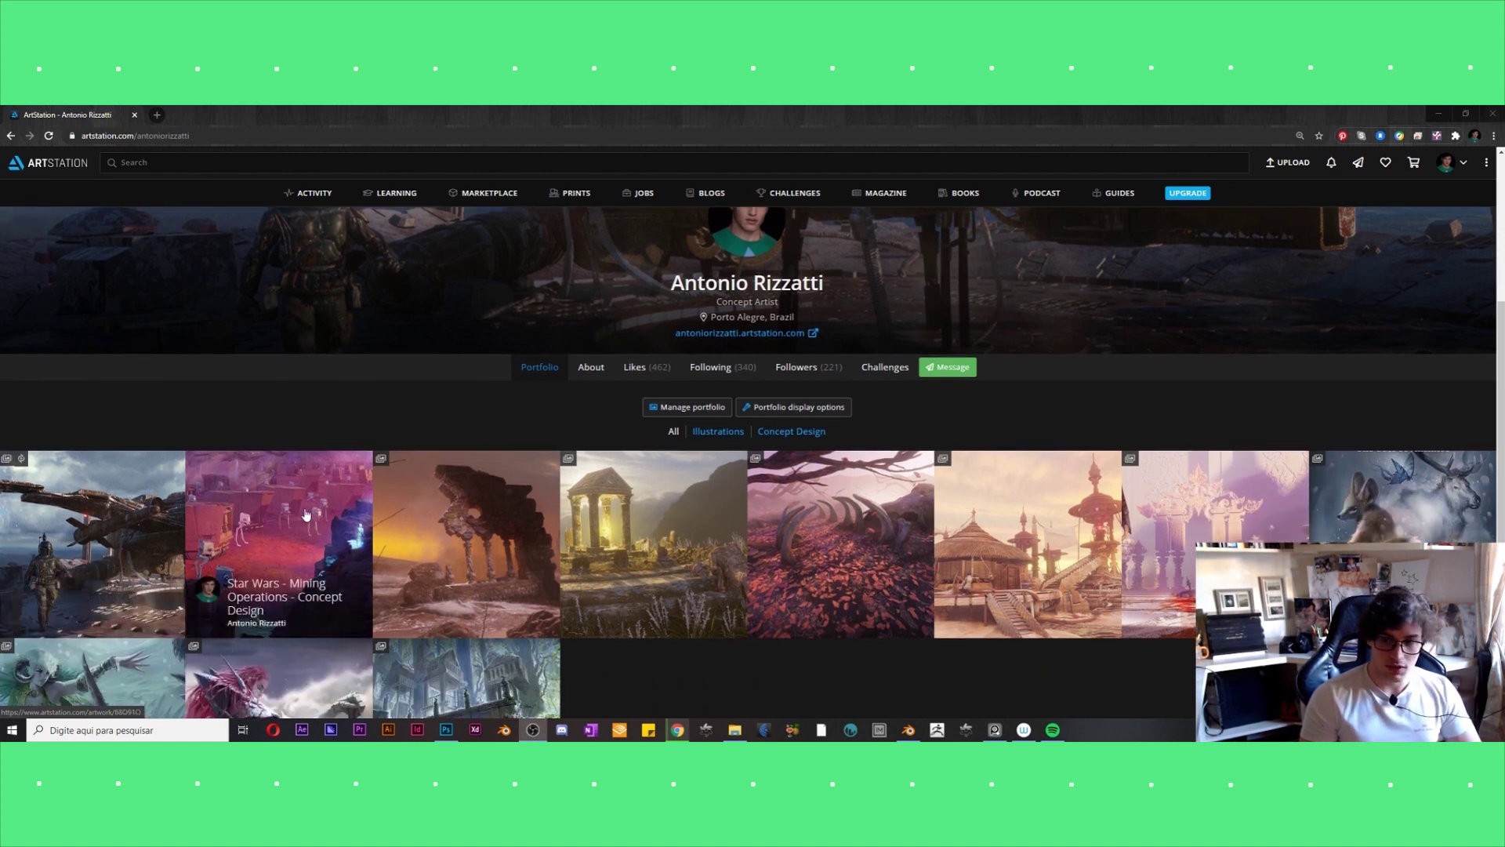
pyautogui.click(43, 510)
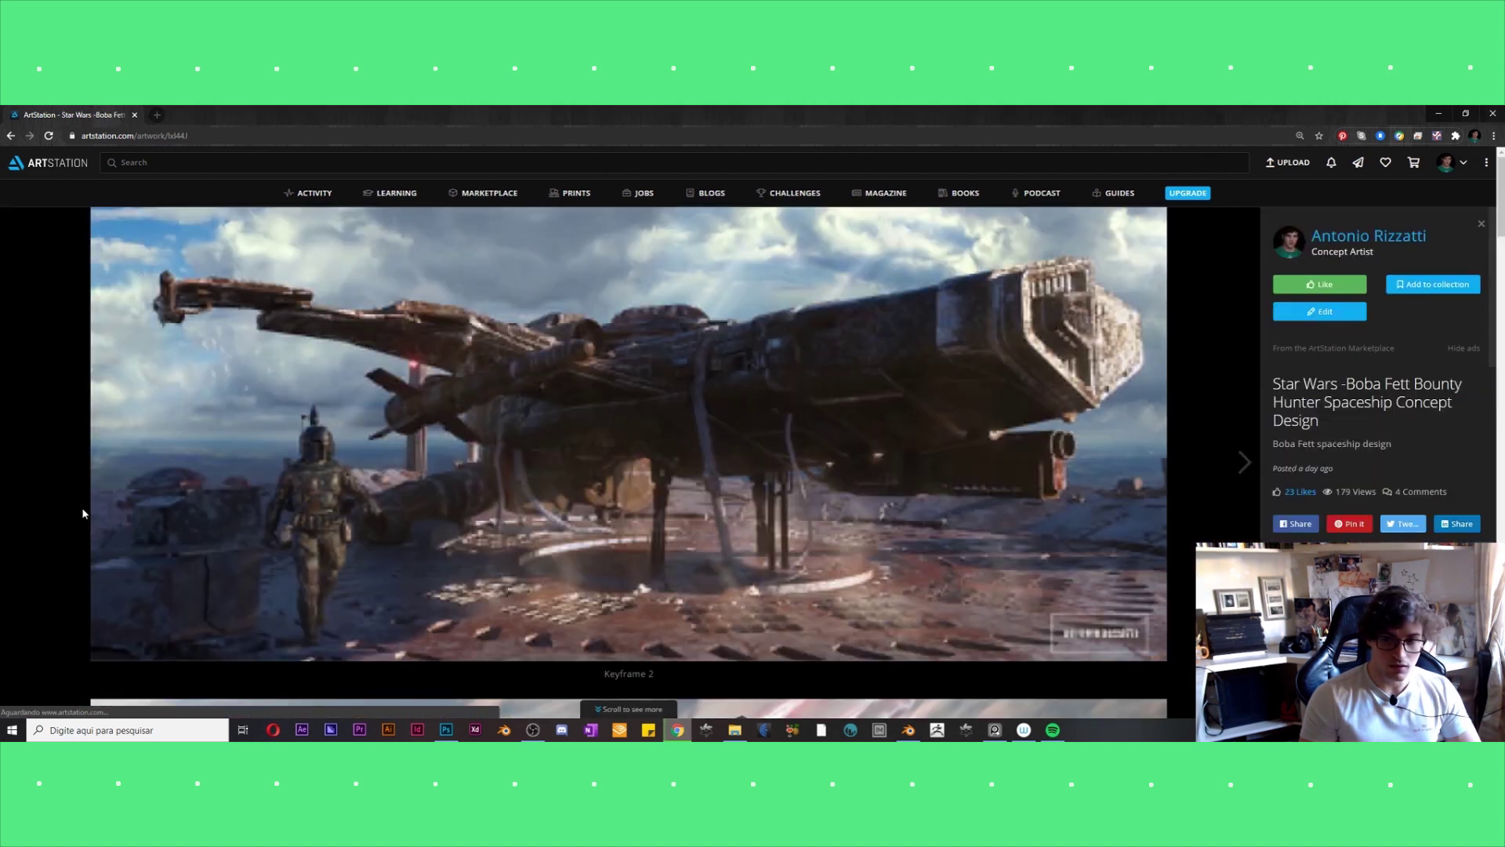
# Browse the concept images, then shrink the browser window over Blender.
pyautogui.scroll(-1, 196, 501)
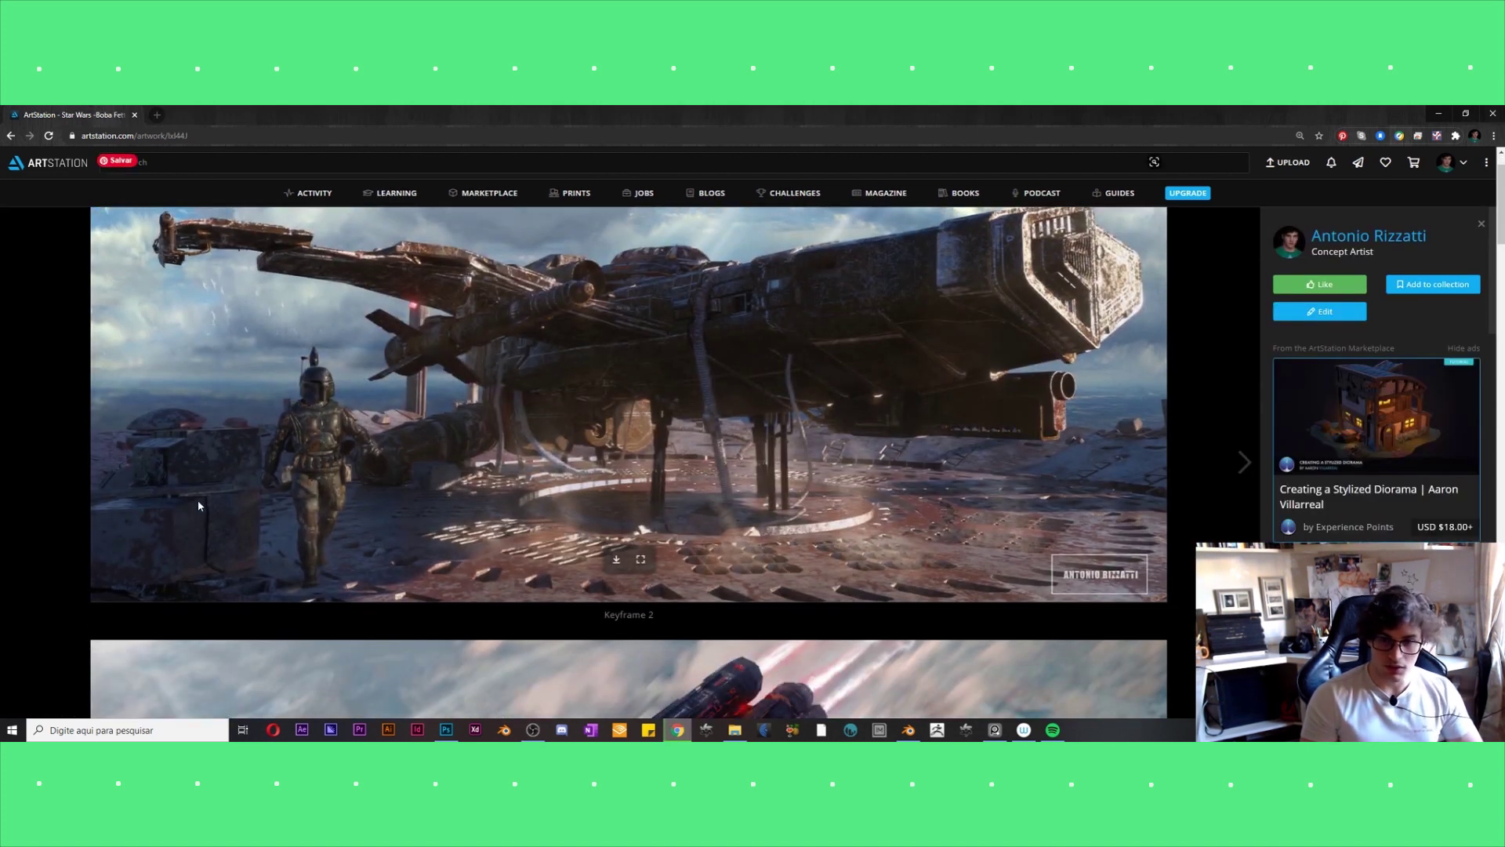
pyautogui.scroll(-2, 212, 494)
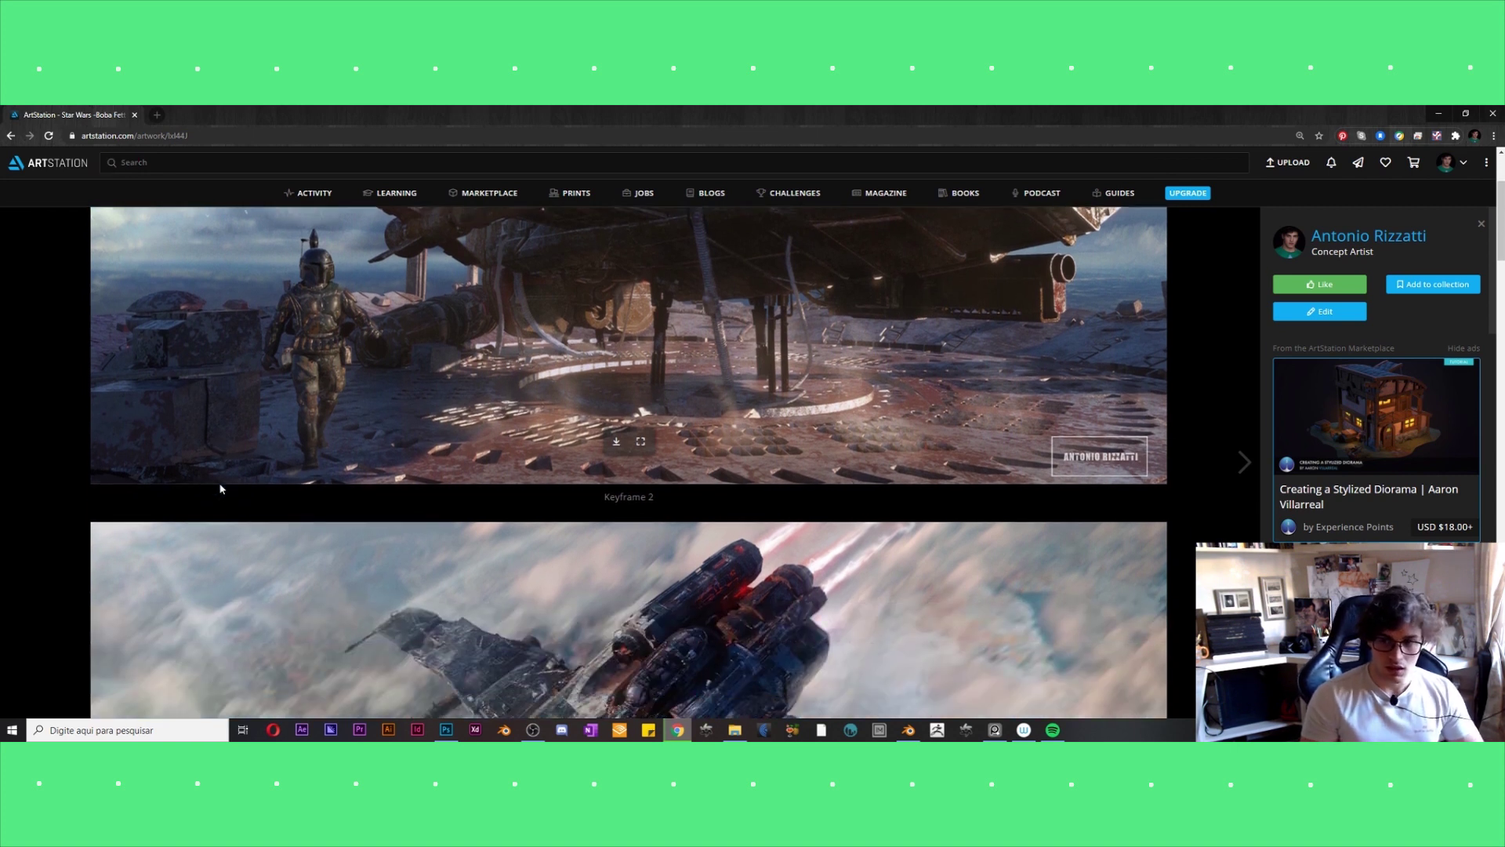
pyautogui.scroll(-1, 220, 487)
pyautogui.scroll(-4, 220, 487)
pyautogui.scroll(-2, 220, 487)
pyautogui.scroll(-3, 222, 484)
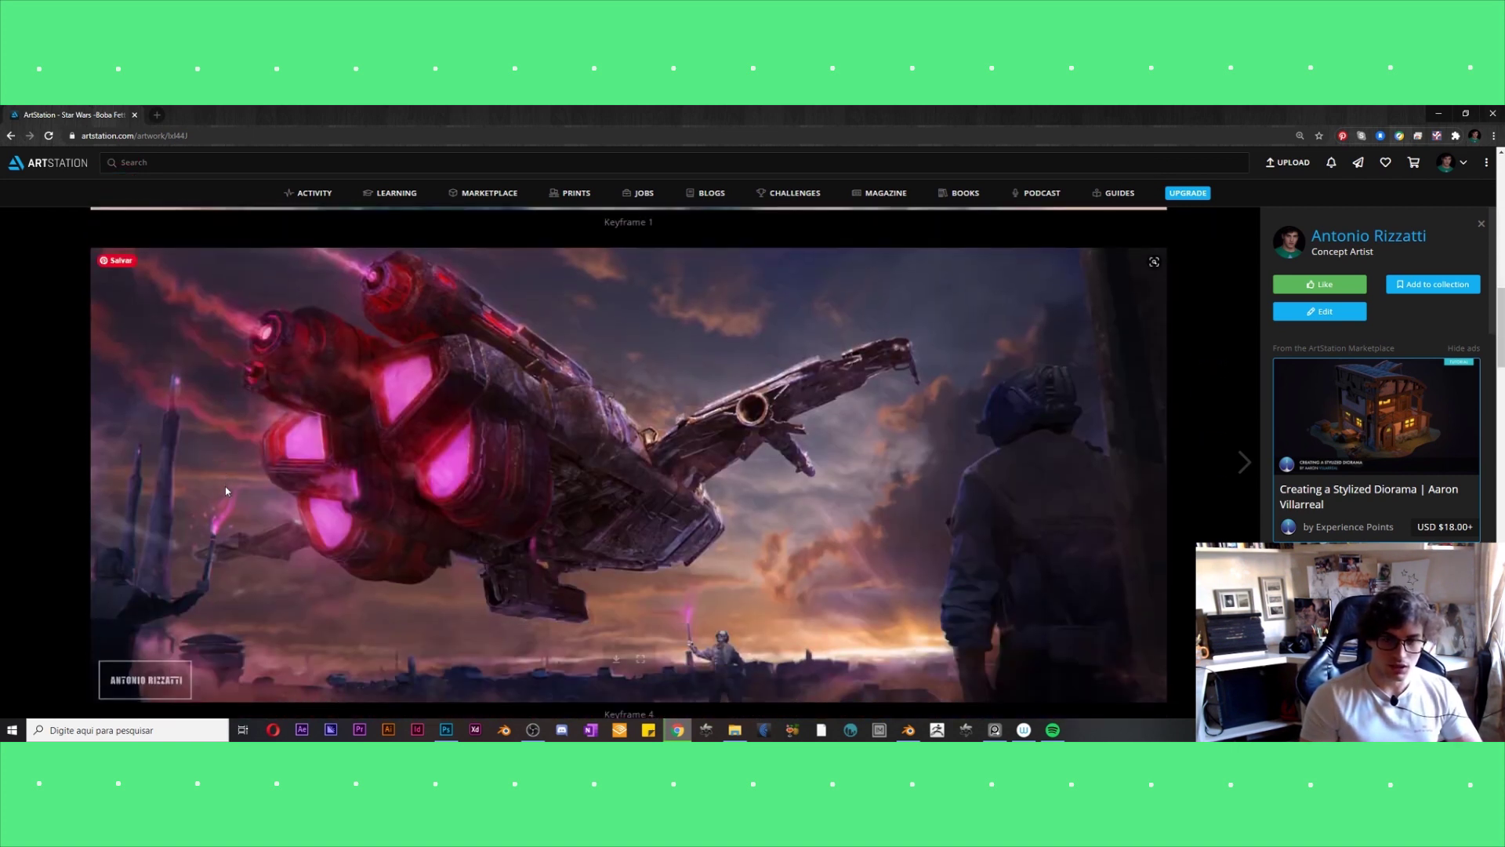
pyautogui.scroll(-3, 235, 490)
pyautogui.scroll(-5, 251, 496)
pyautogui.scroll(-2, 254, 498)
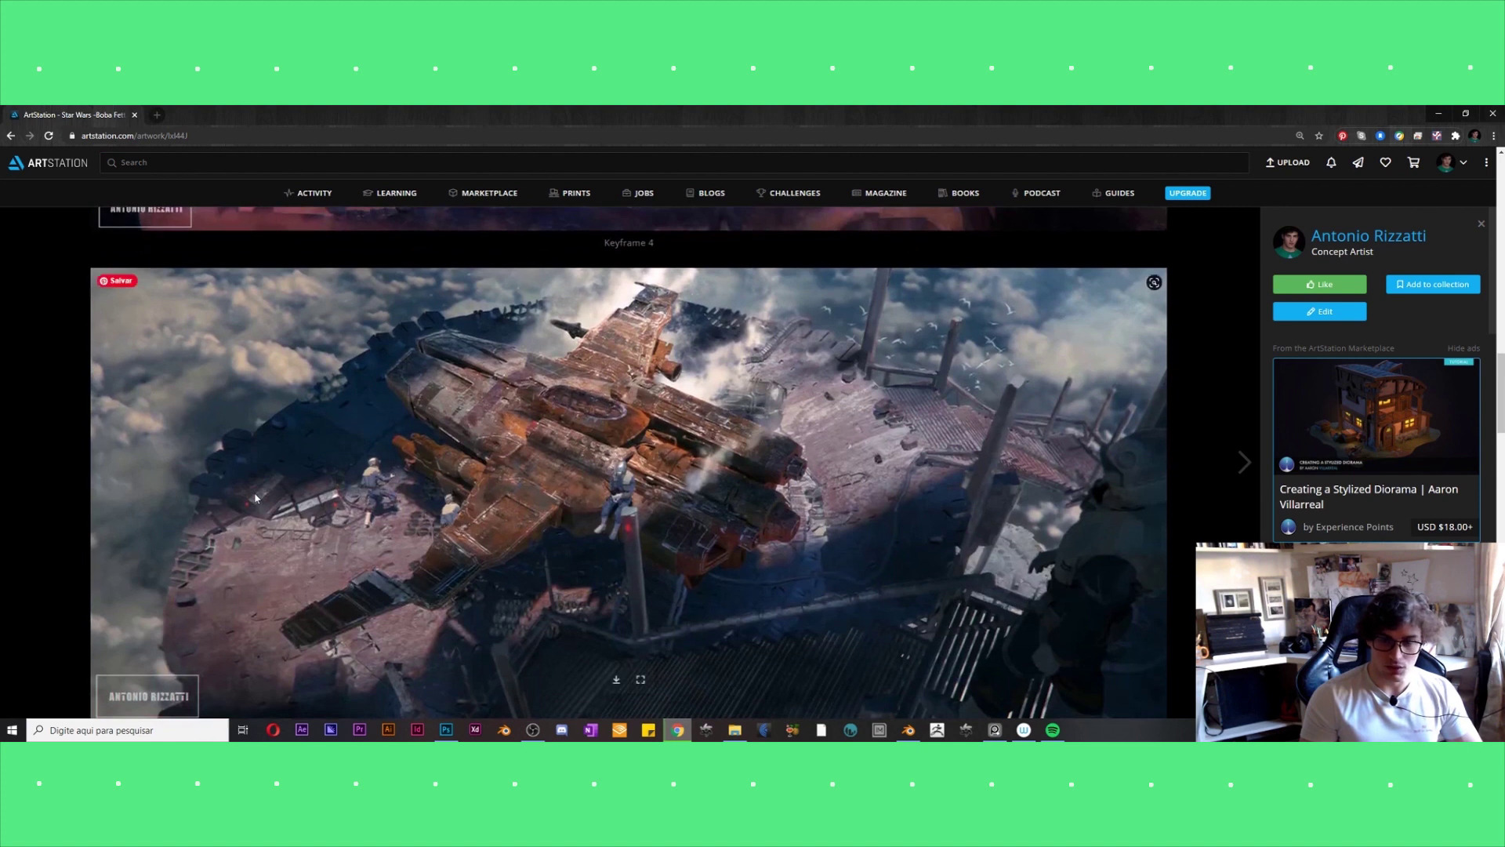
pyautogui.scroll(-2, 255, 498)
pyautogui.scroll(-2, 255, 497)
pyautogui.scroll(-2, 255, 498)
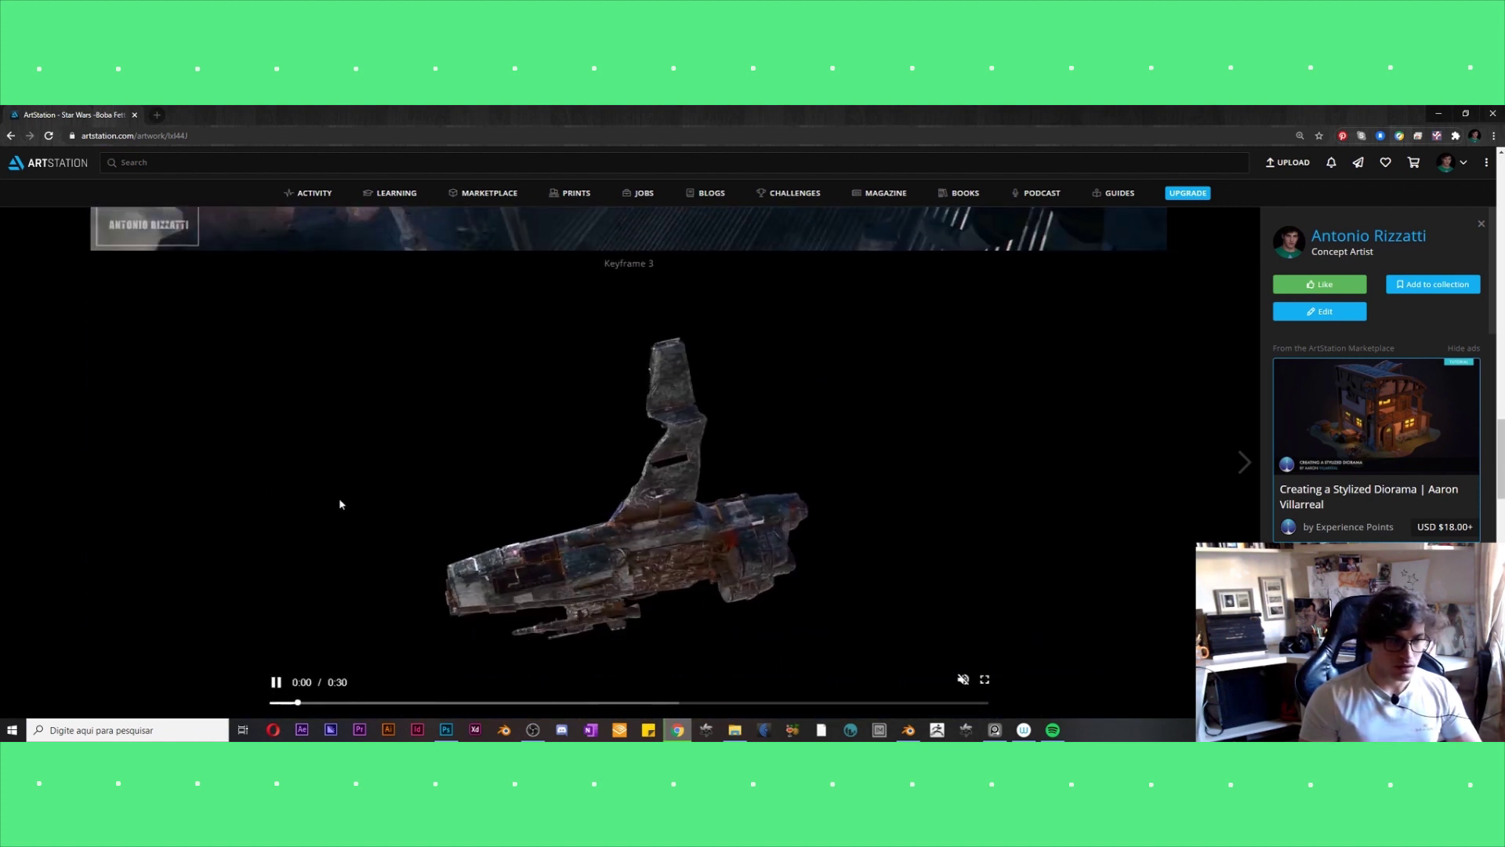
pyautogui.scroll(-3, 349, 502)
pyautogui.scroll(-2, 370, 485)
pyautogui.scroll(2, 370, 486)
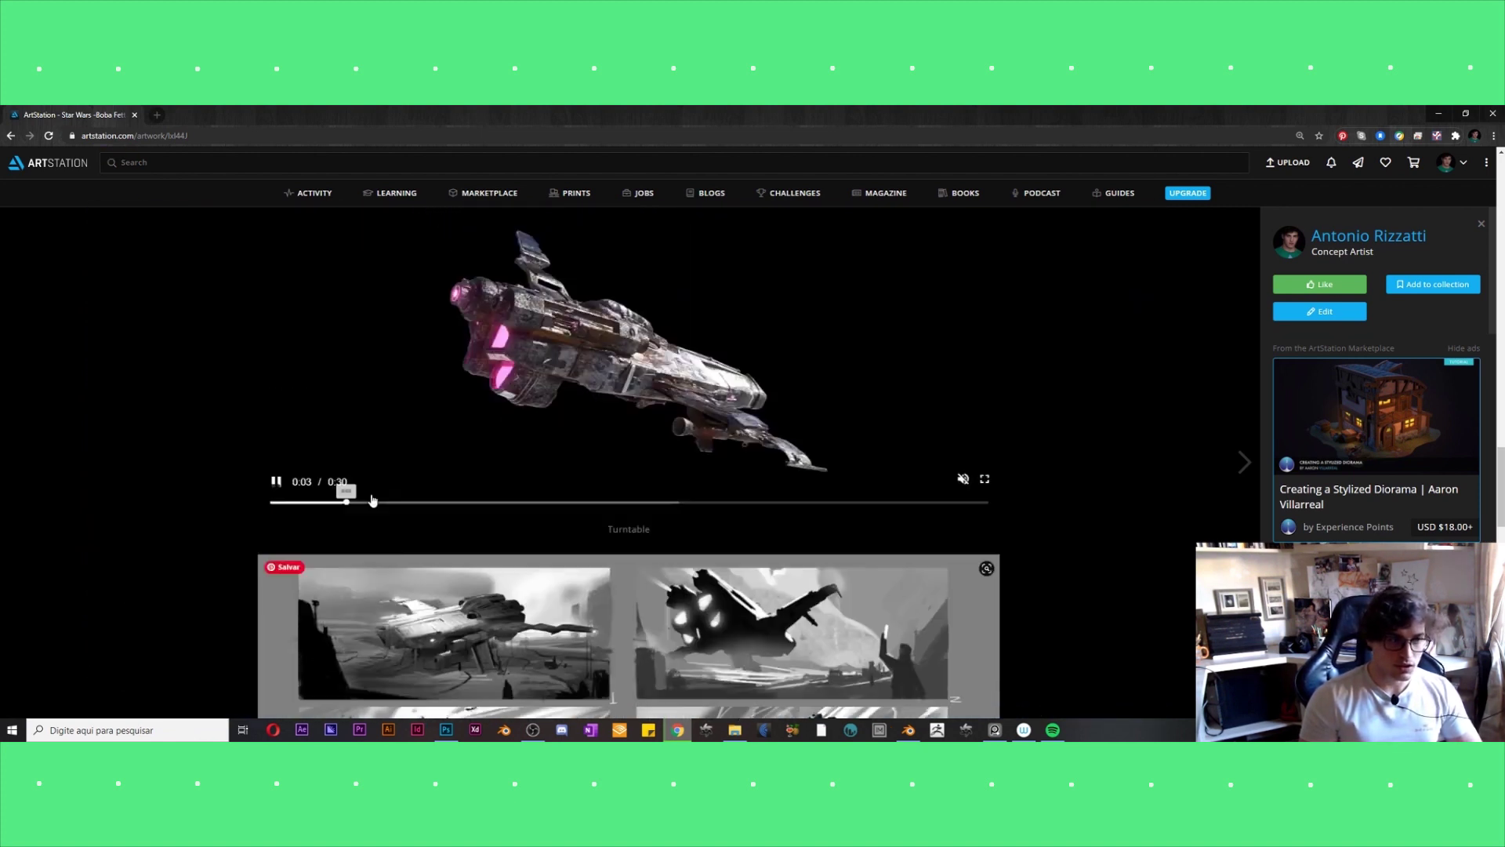
pyautogui.scroll(-3, 371, 497)
pyautogui.scroll(-2, 372, 498)
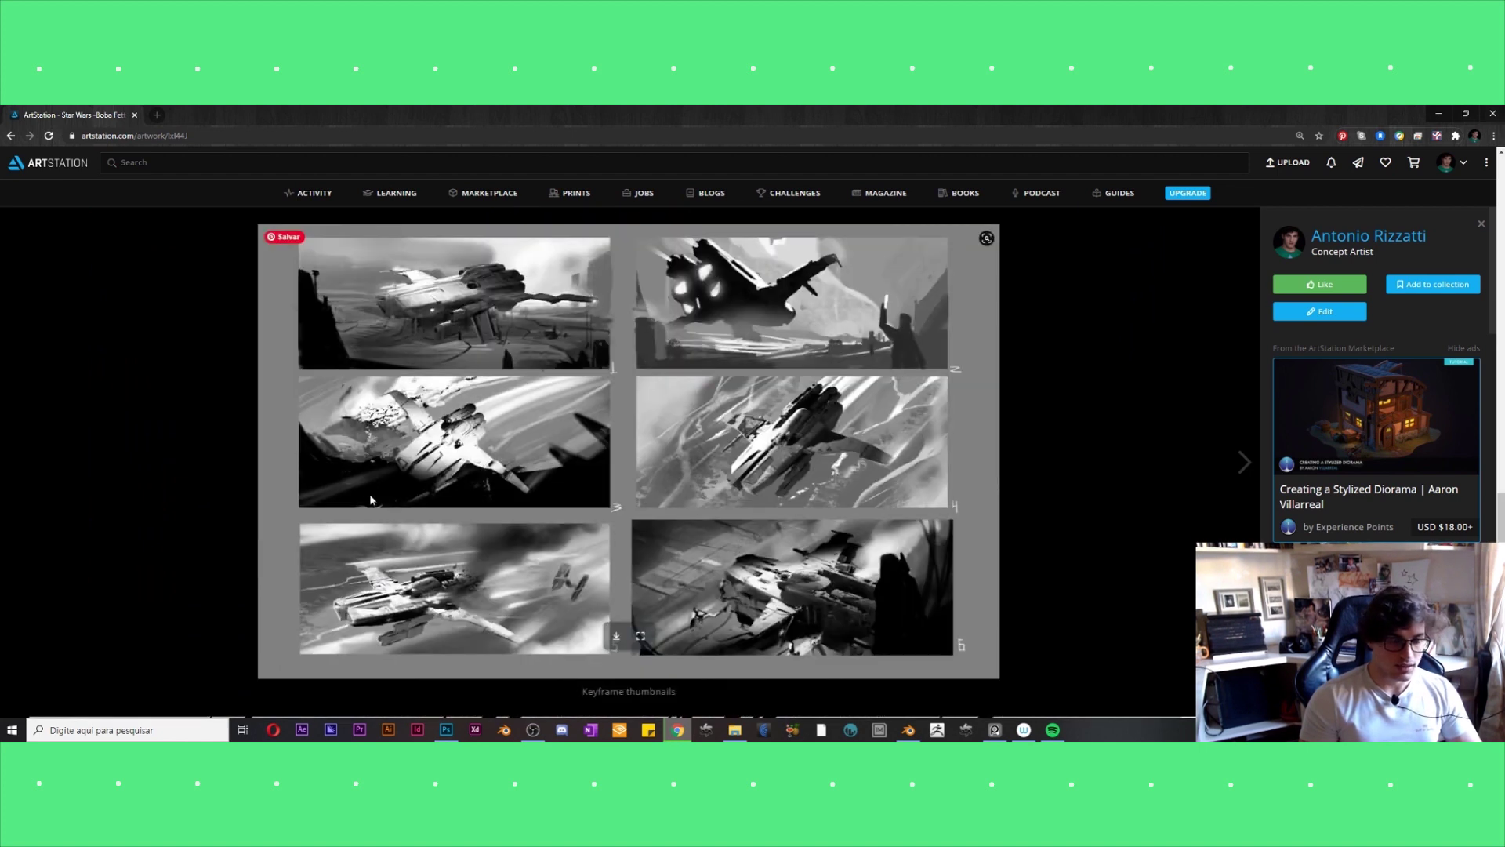
pyautogui.scroll(-3, 575, 463)
pyautogui.scroll(-4, 573, 455)
pyautogui.scroll(3, 574, 454)
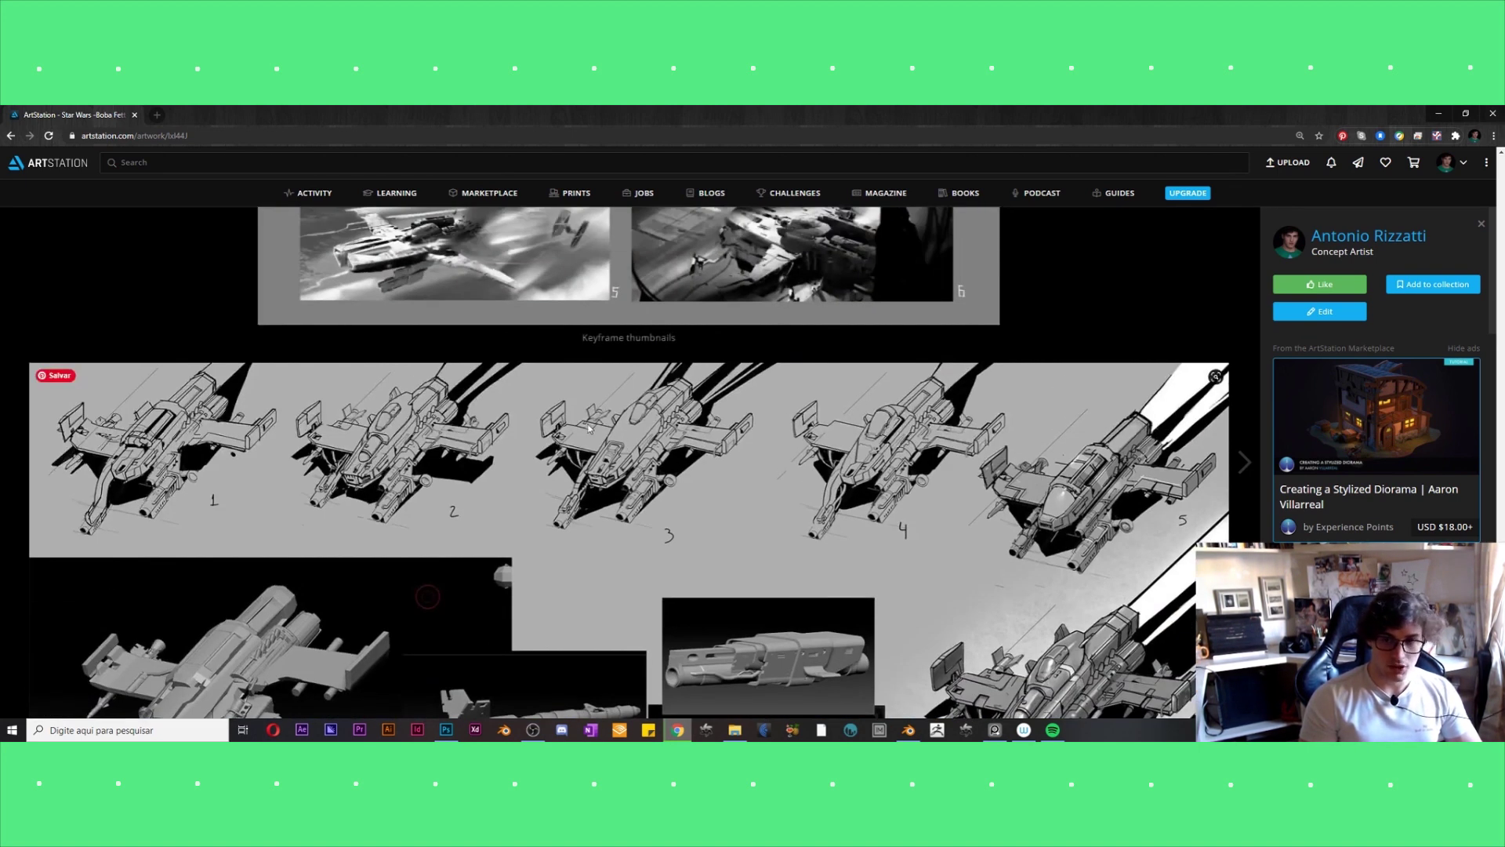
pyautogui.scroll(-1, 832, 464)
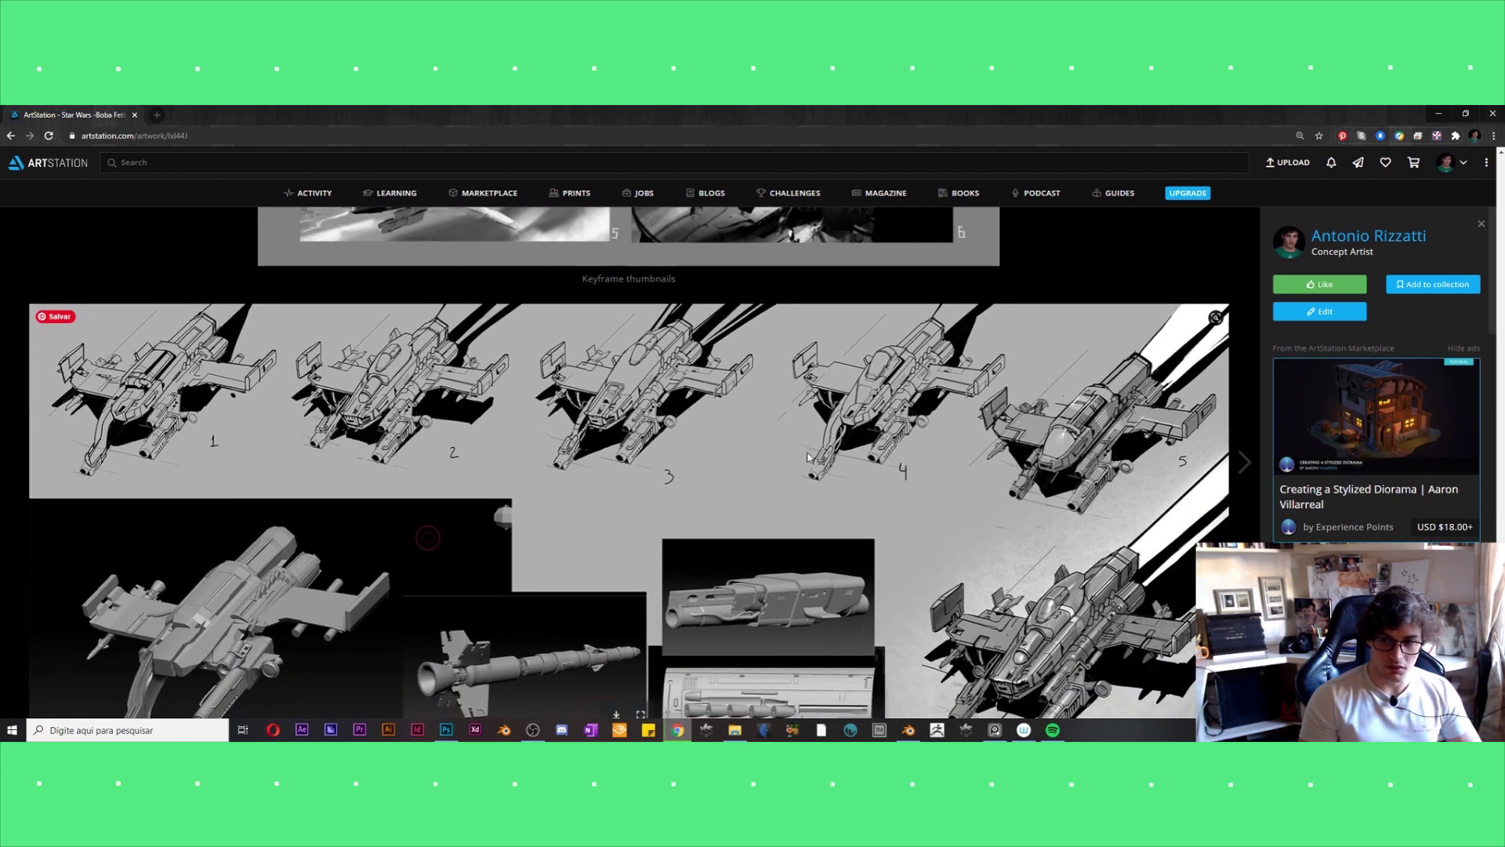
pyautogui.scroll(-2, 812, 453)
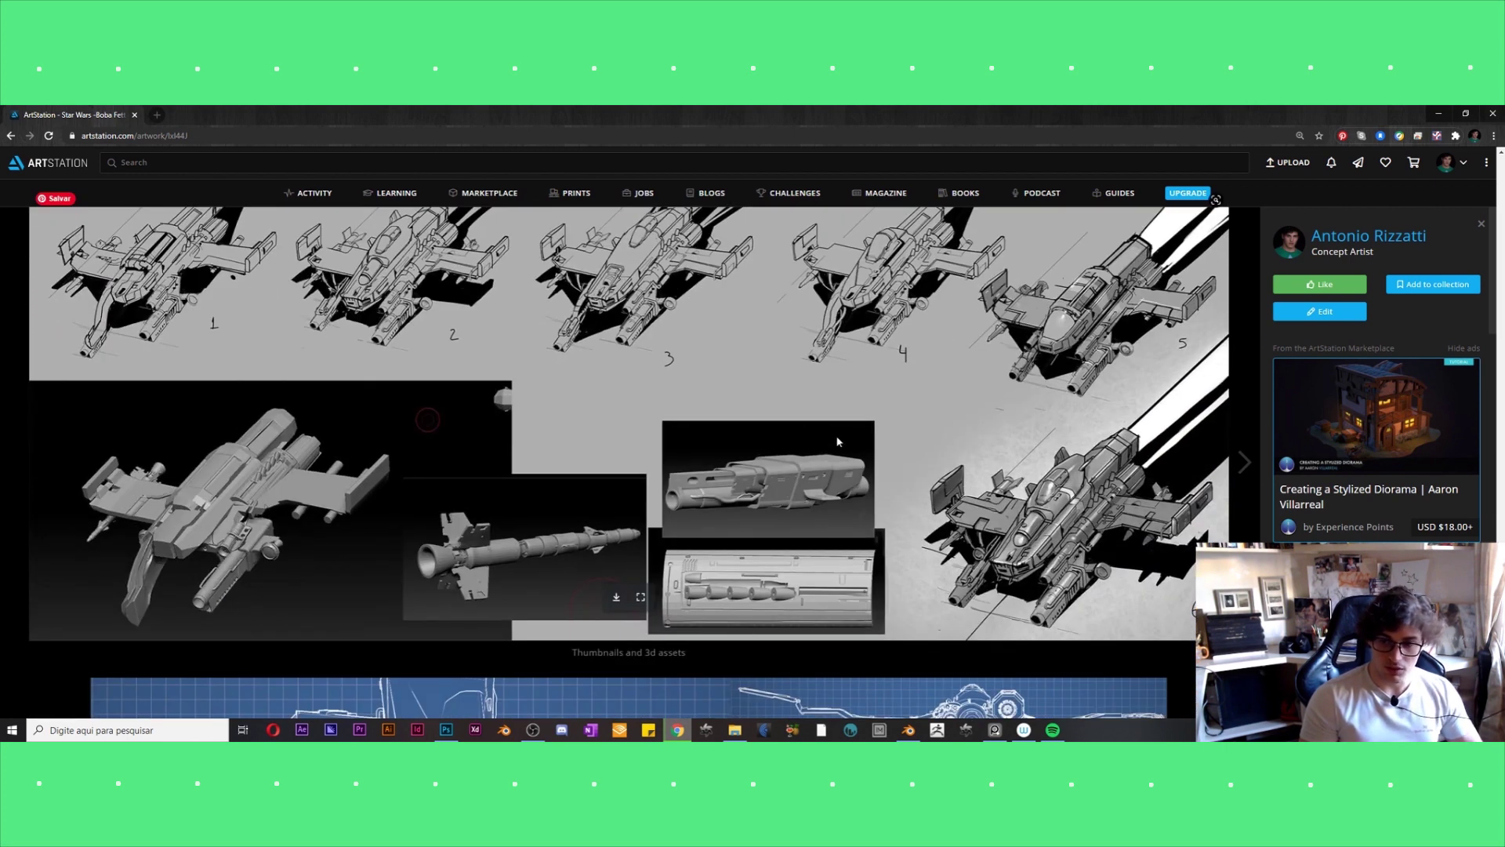
pyautogui.scroll(-2, 834, 443)
pyautogui.scroll(-5, 833, 445)
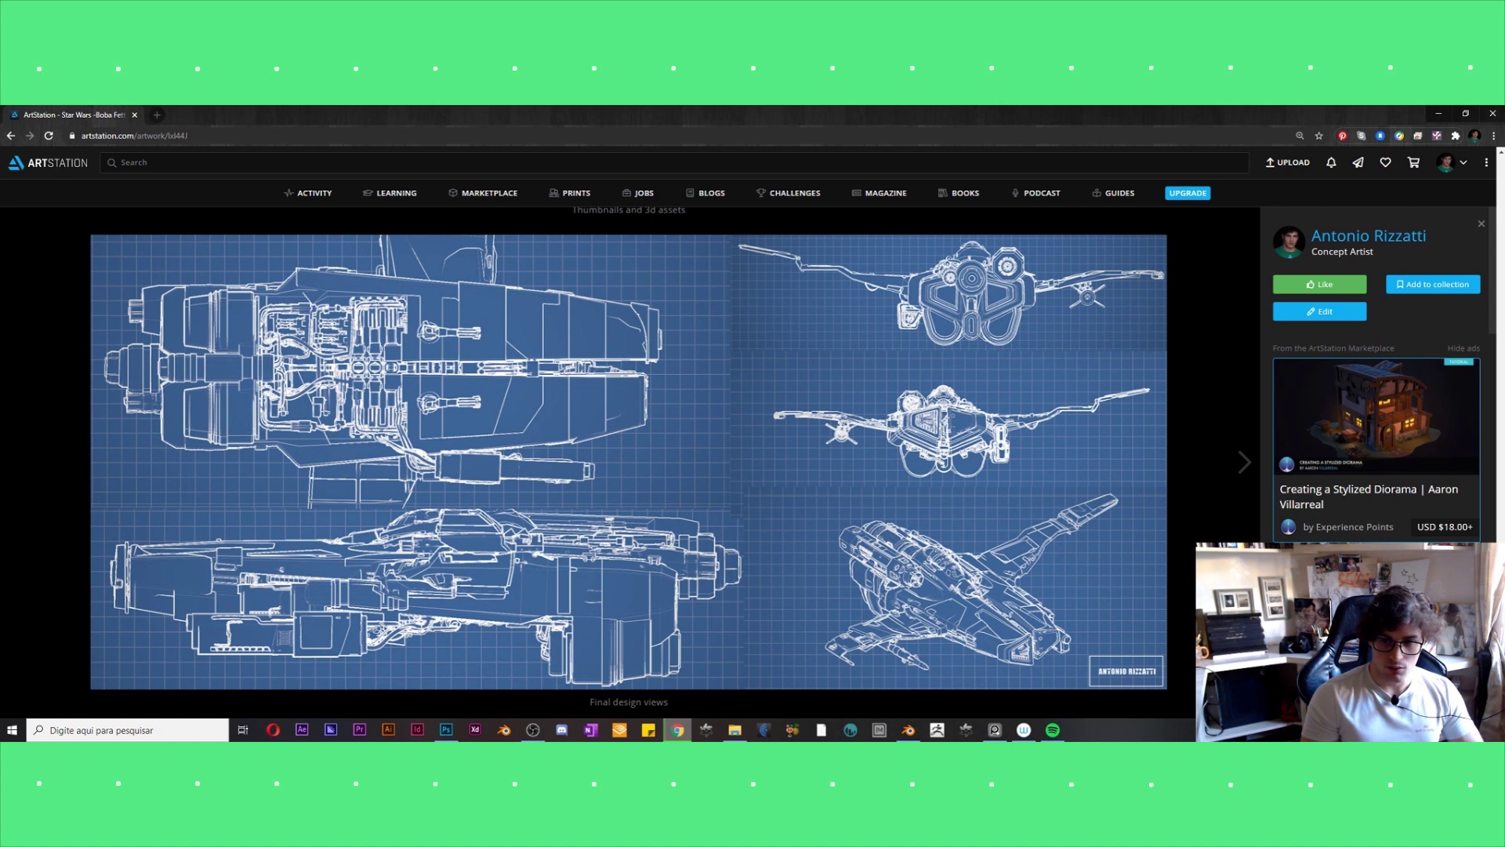
pyautogui.scroll(5, 1075, 280)
pyautogui.scroll(-5, 1152, 287)
pyautogui.scroll(7, 1152, 287)
pyautogui.moveTo(1353, 127)
pyautogui.mouseDown()
pyautogui.moveTo(1126, 114)
pyautogui.moveTo(996, 146)
pyautogui.mouseUp()
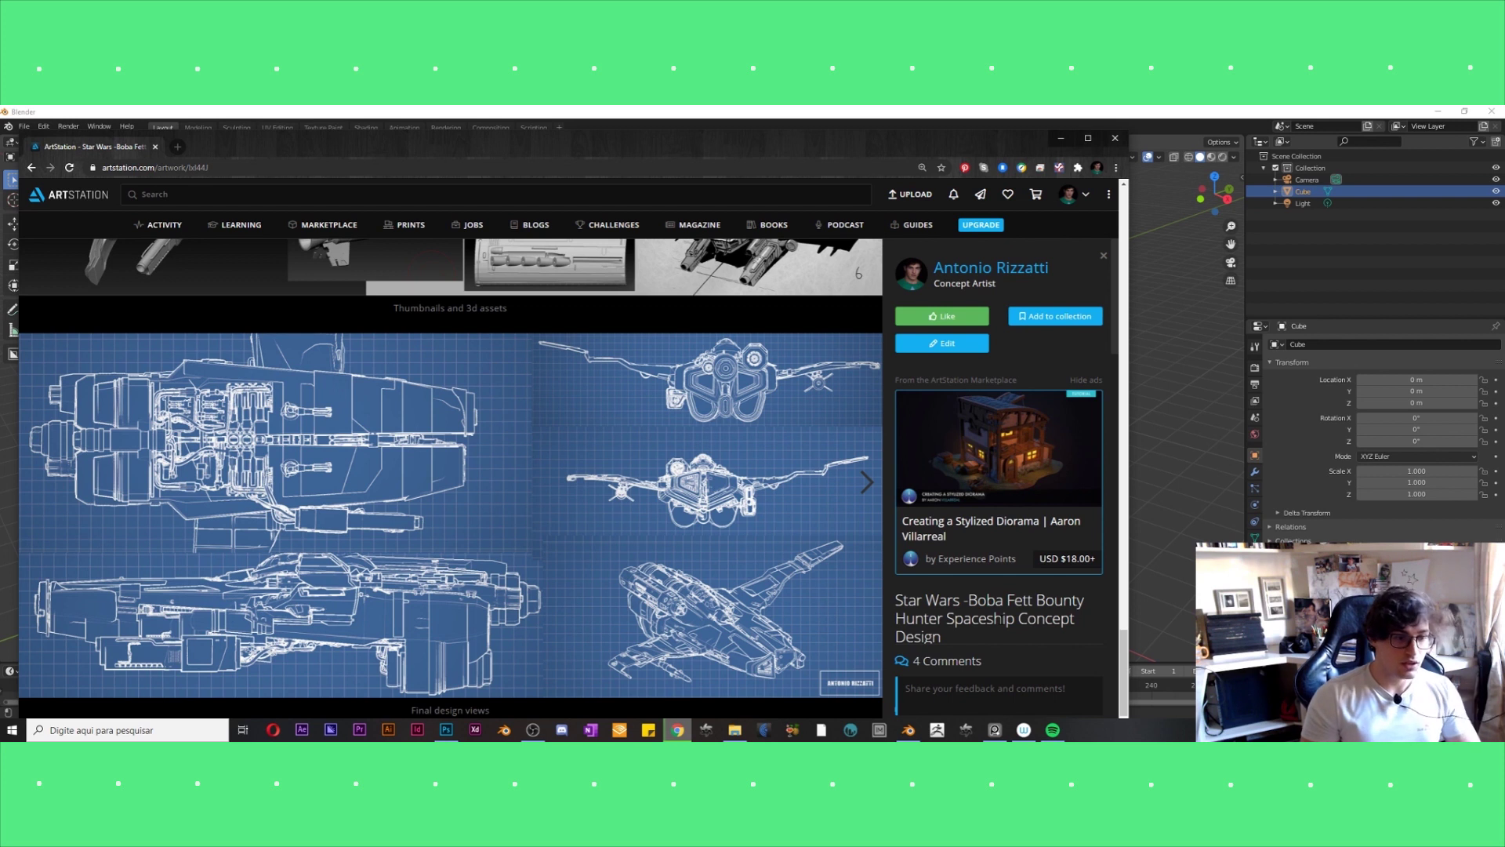
# Return to the Keyframe 2 image and maximize the ArtStation browser window.
pyautogui.scroll(5, 835, 531)
pyautogui.scroll(5, 835, 531)
pyautogui.scroll(3, 833, 538)
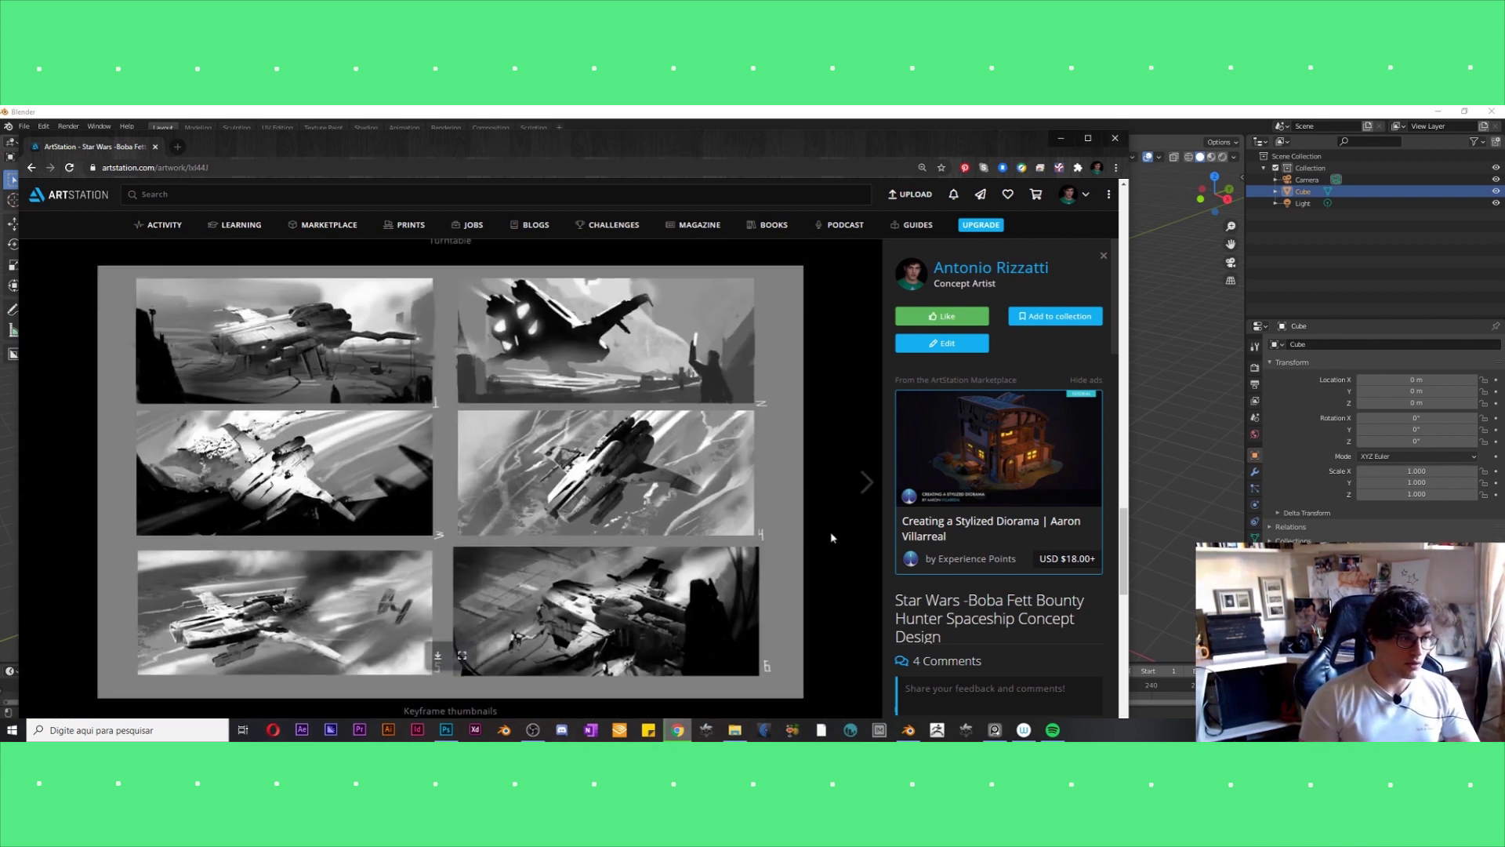
pyautogui.scroll(3, 833, 537)
pyautogui.scroll(3, 833, 535)
pyautogui.scroll(3, 530, 443)
pyautogui.scroll(3, 486, 454)
pyautogui.scroll(3, 422, 464)
pyautogui.scroll(3, 407, 417)
pyautogui.scroll(2, 407, 416)
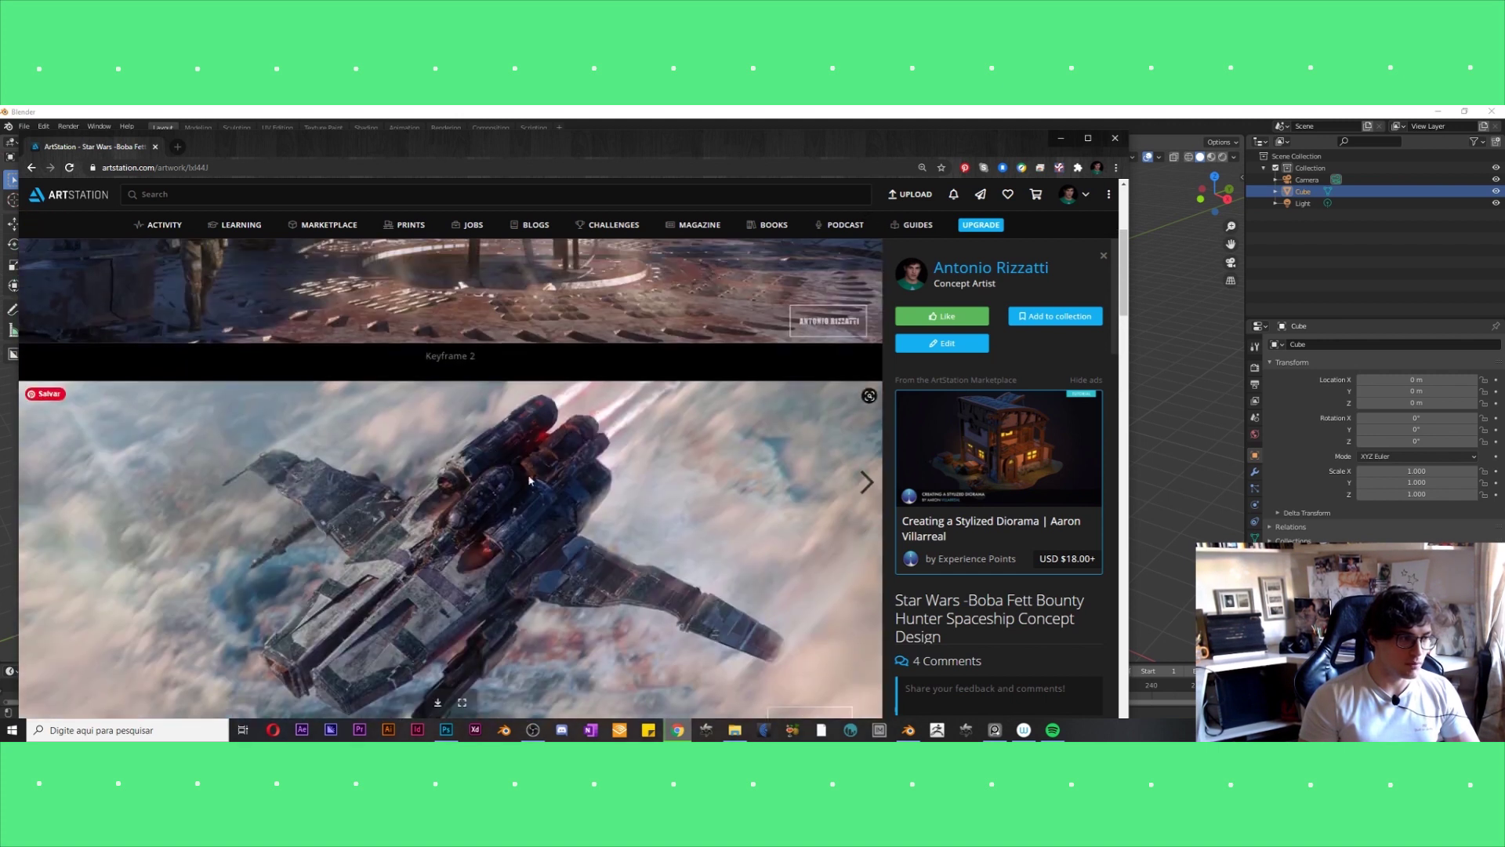
pyautogui.scroll(3, 471, 462)
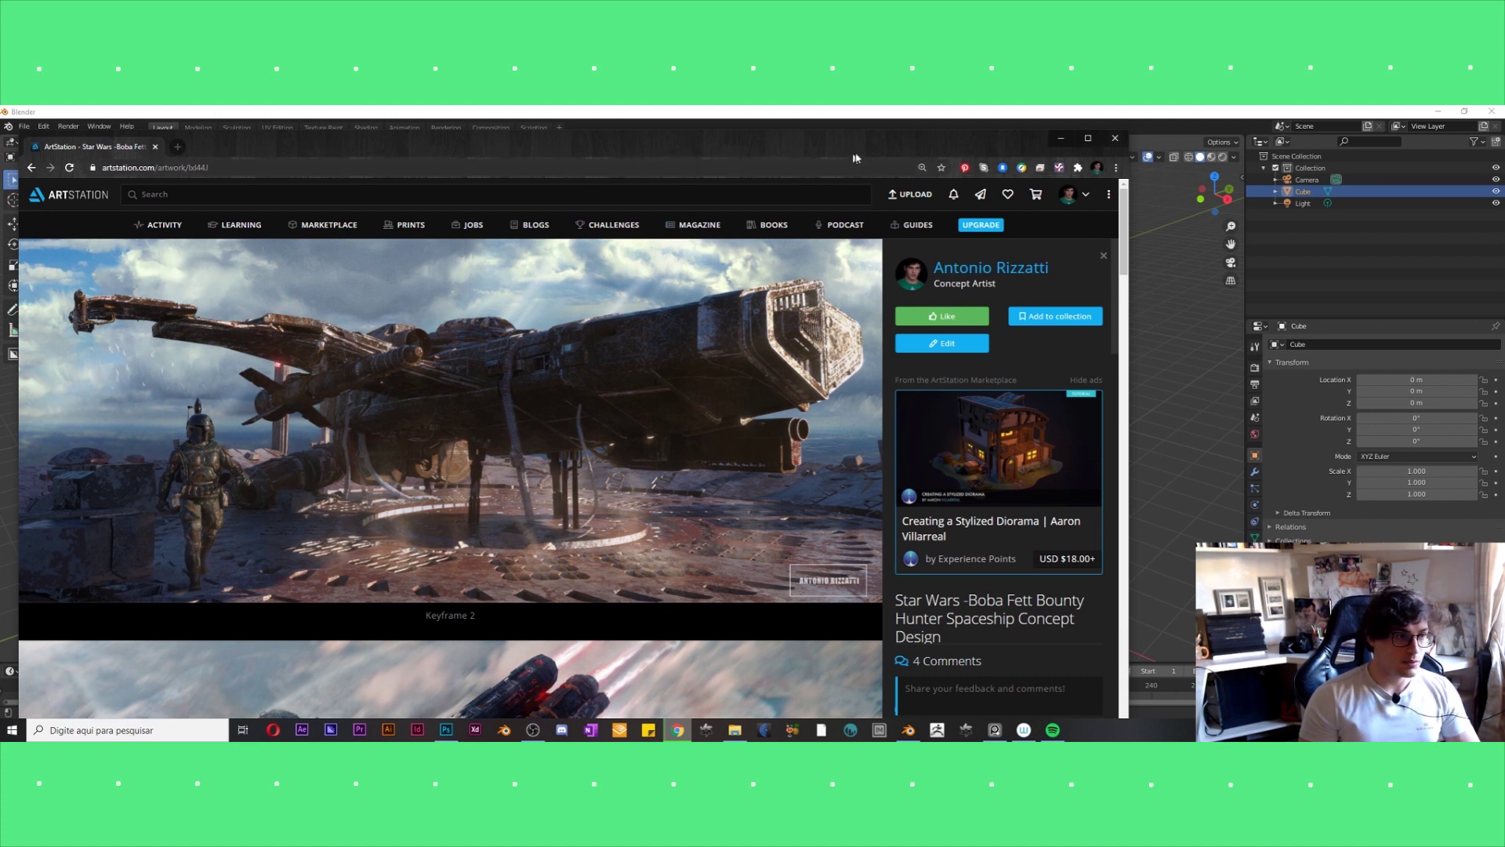
pyautogui.click(1087, 138)
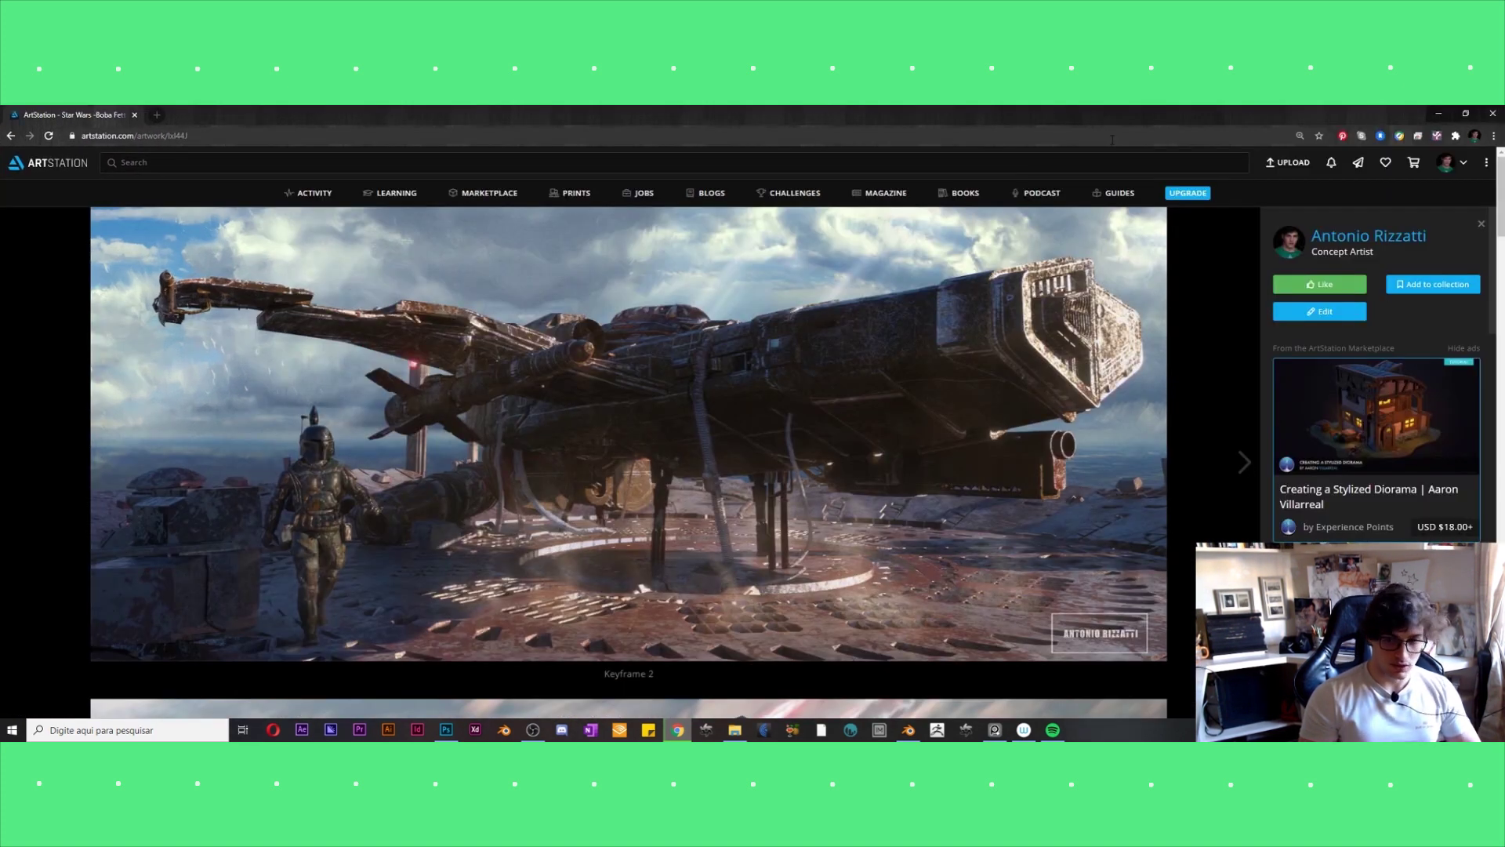
pyautogui.moveTo(470, 420)
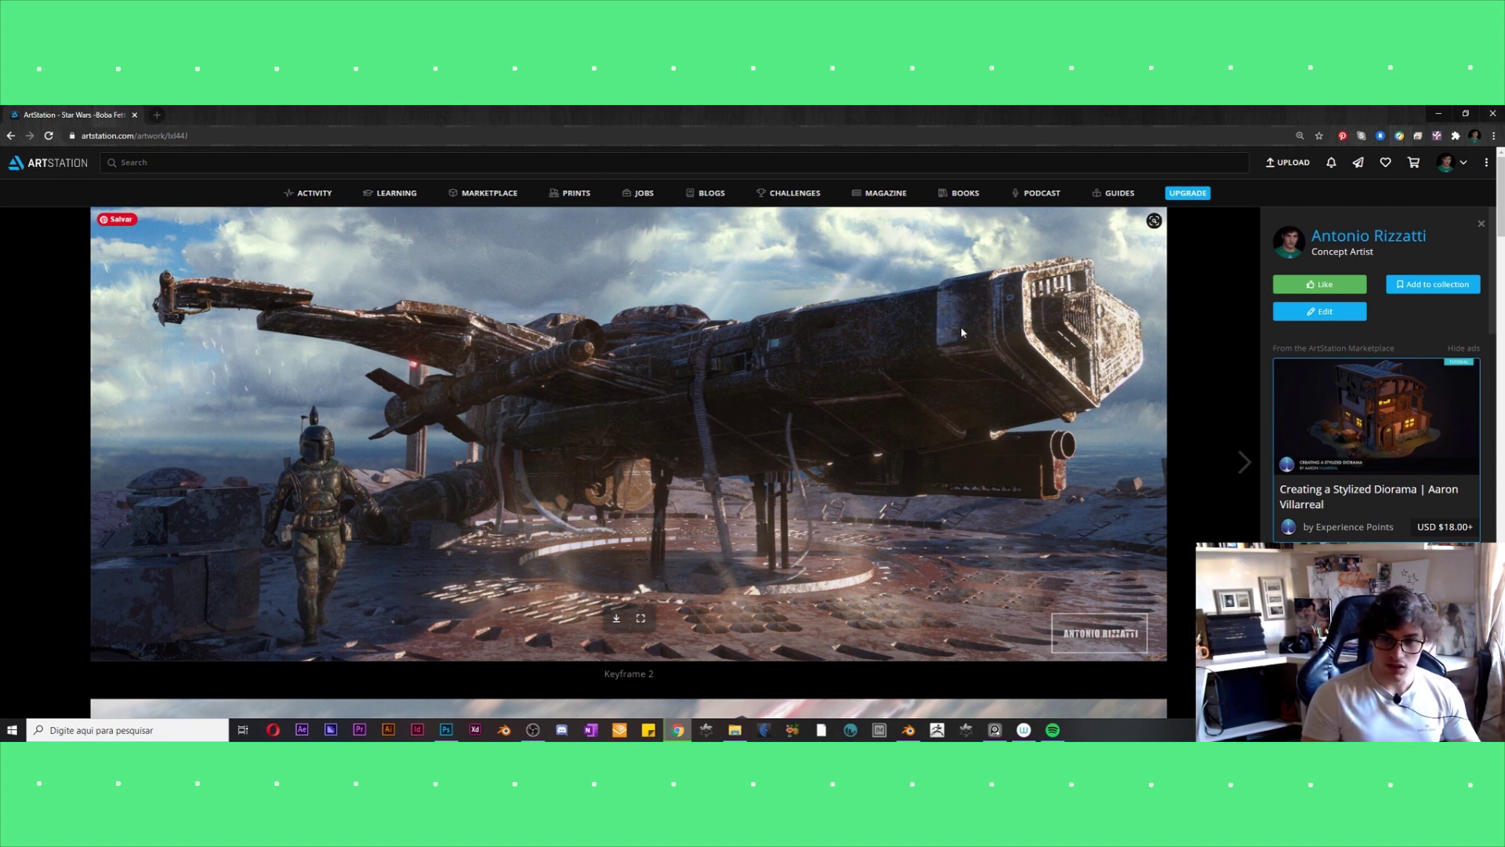
pyautogui.scroll(-3, 901, 335)
pyautogui.scroll(-2, 863, 345)
pyautogui.scroll(-3, 823, 353)
pyautogui.scroll(2, 798, 357)
pyautogui.scroll(-6, 1073, 451)
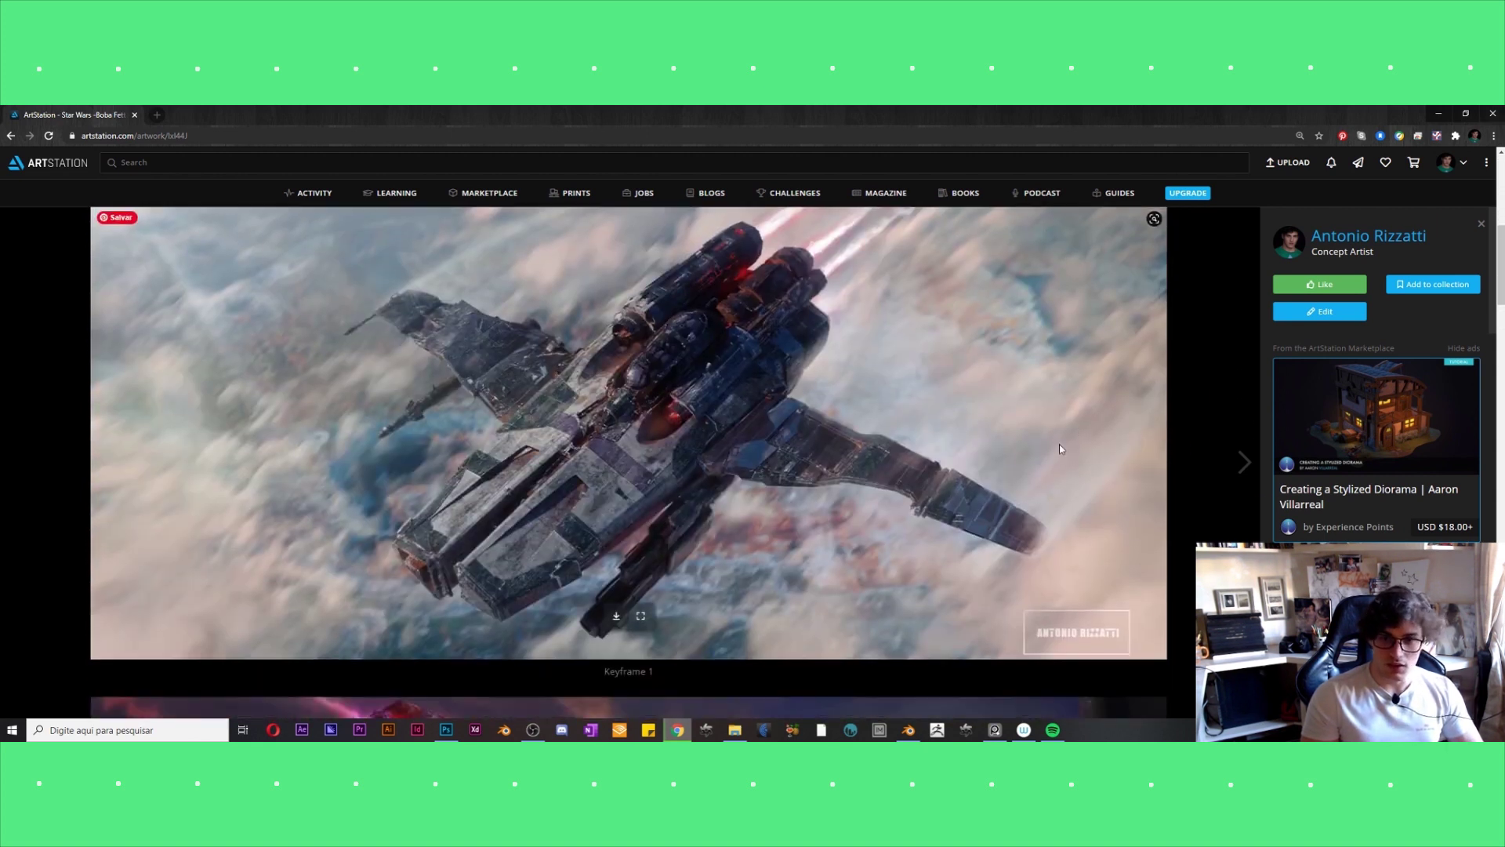
pyautogui.scroll(-1, 1014, 426)
pyautogui.scroll(2, 674, 345)
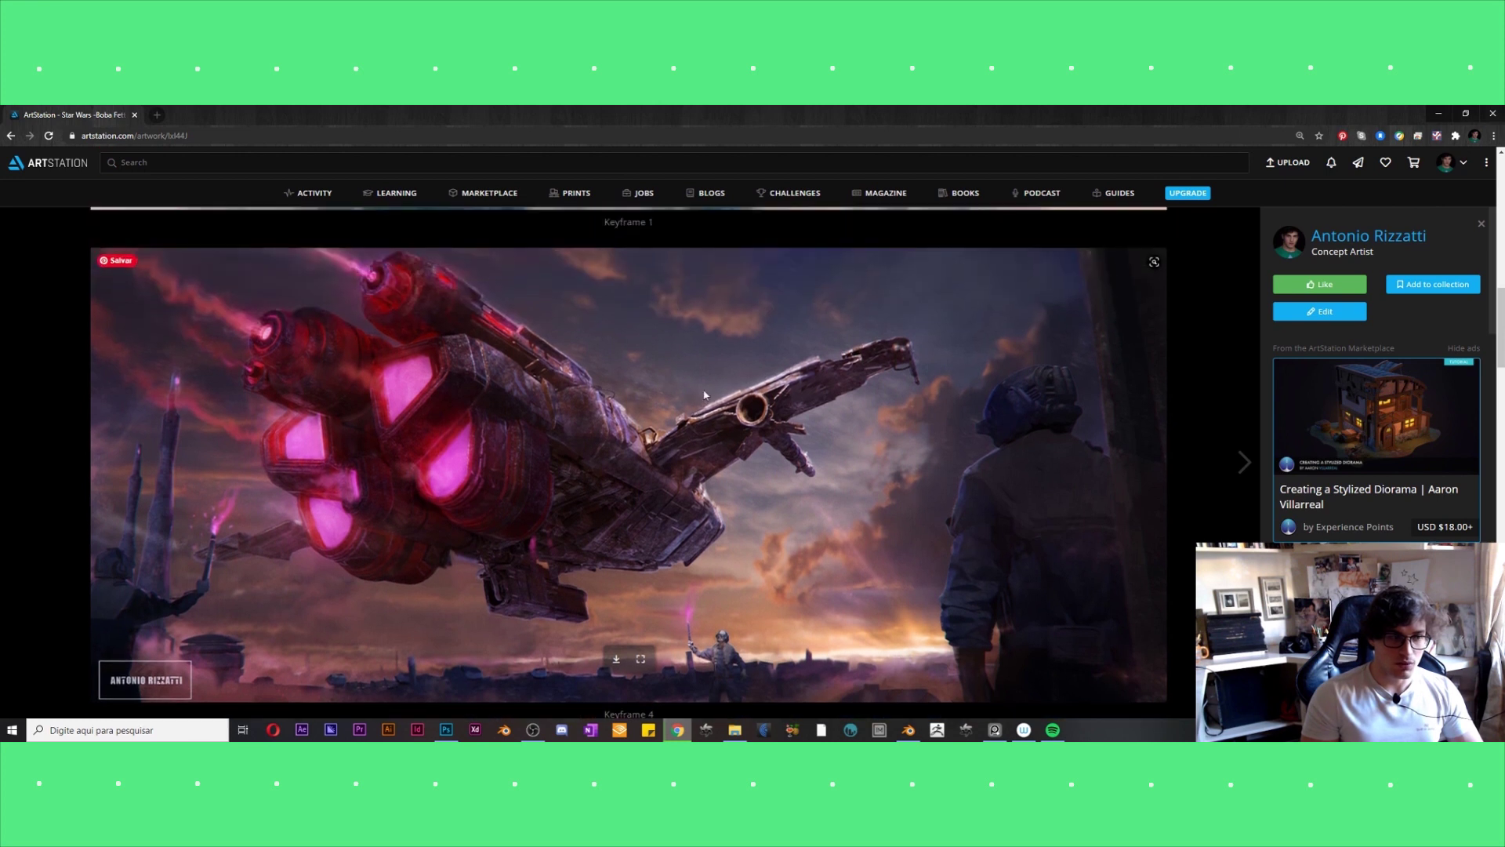
pyautogui.scroll(-2, 776, 353)
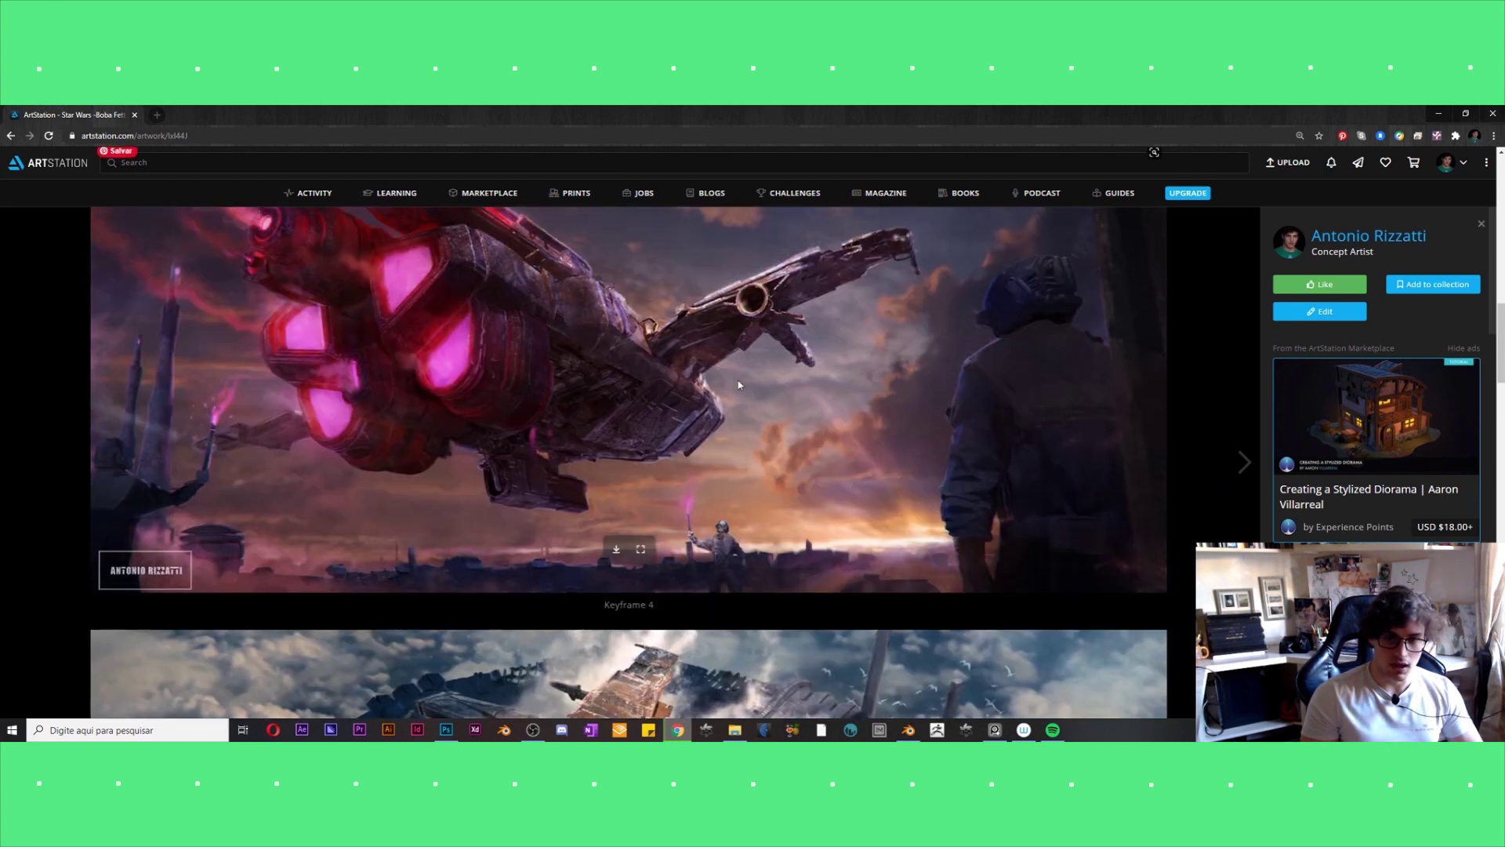
pyautogui.scroll(-4, 733, 335)
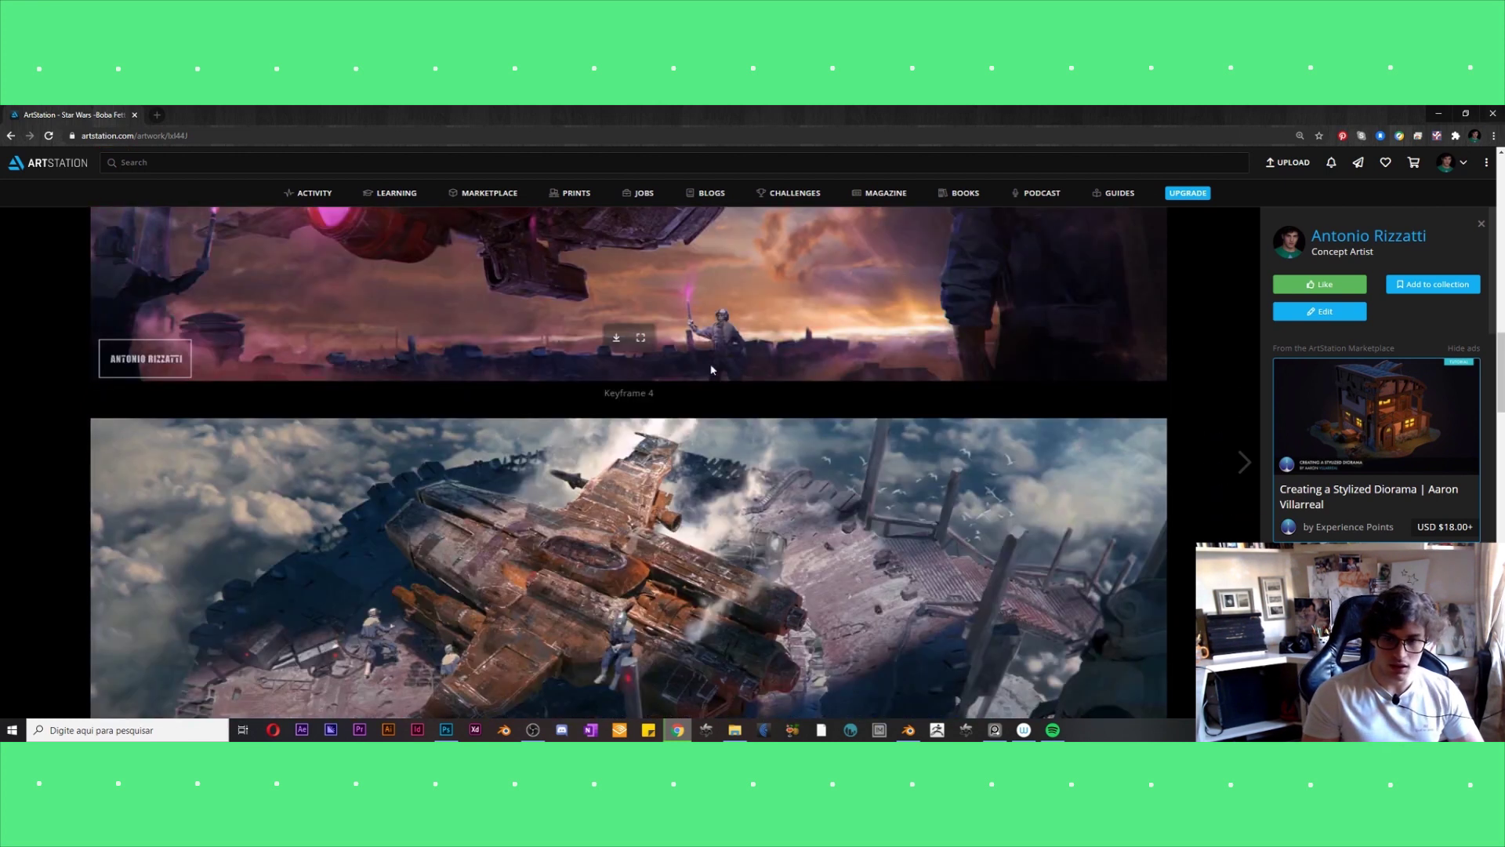
pyautogui.scroll(-1, 714, 370)
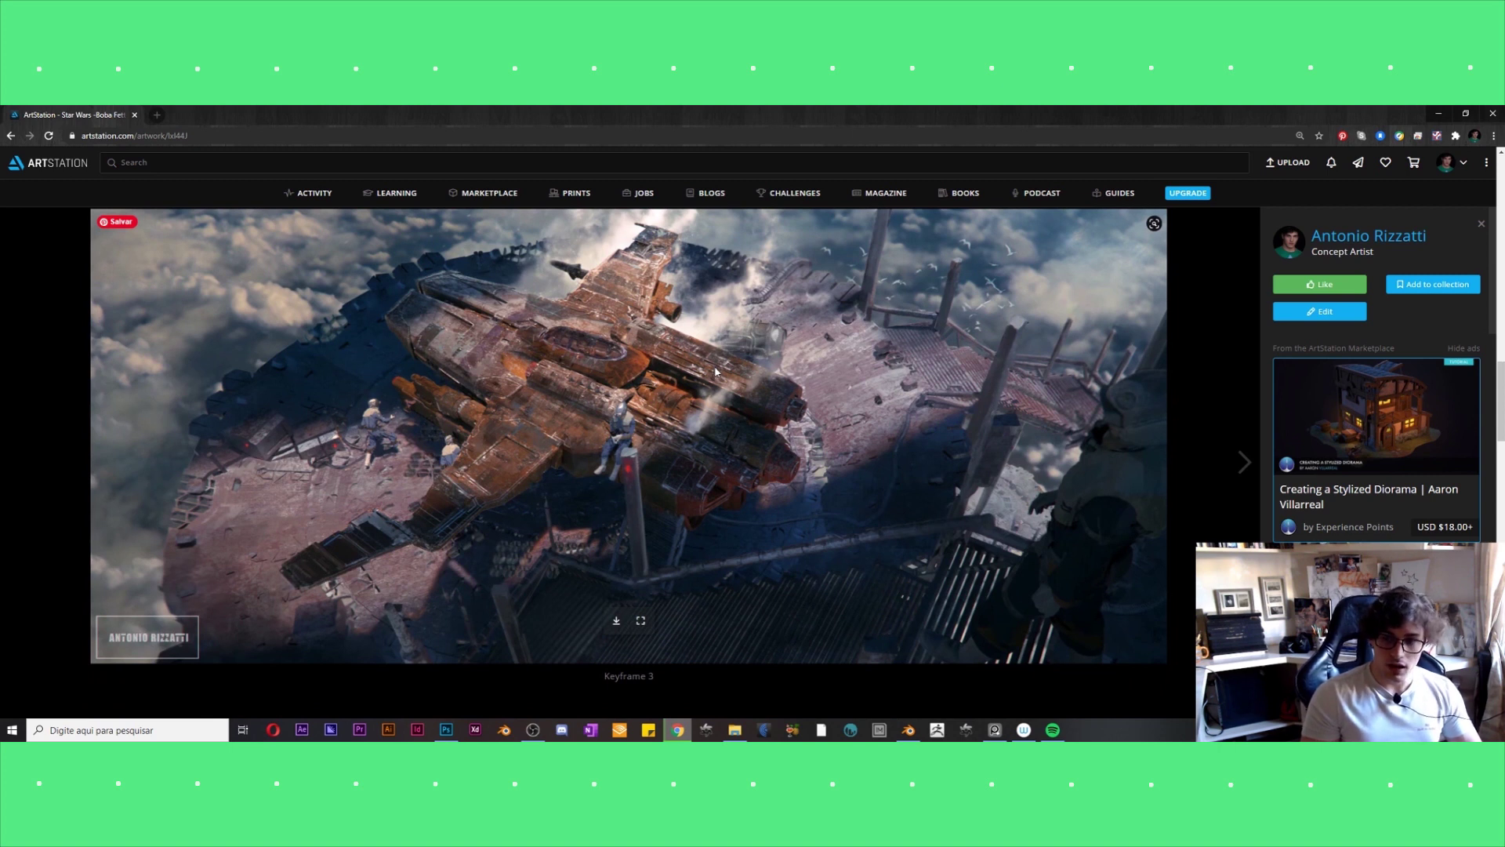
pyautogui.scroll(-2, 713, 376)
pyautogui.scroll(2, 705, 360)
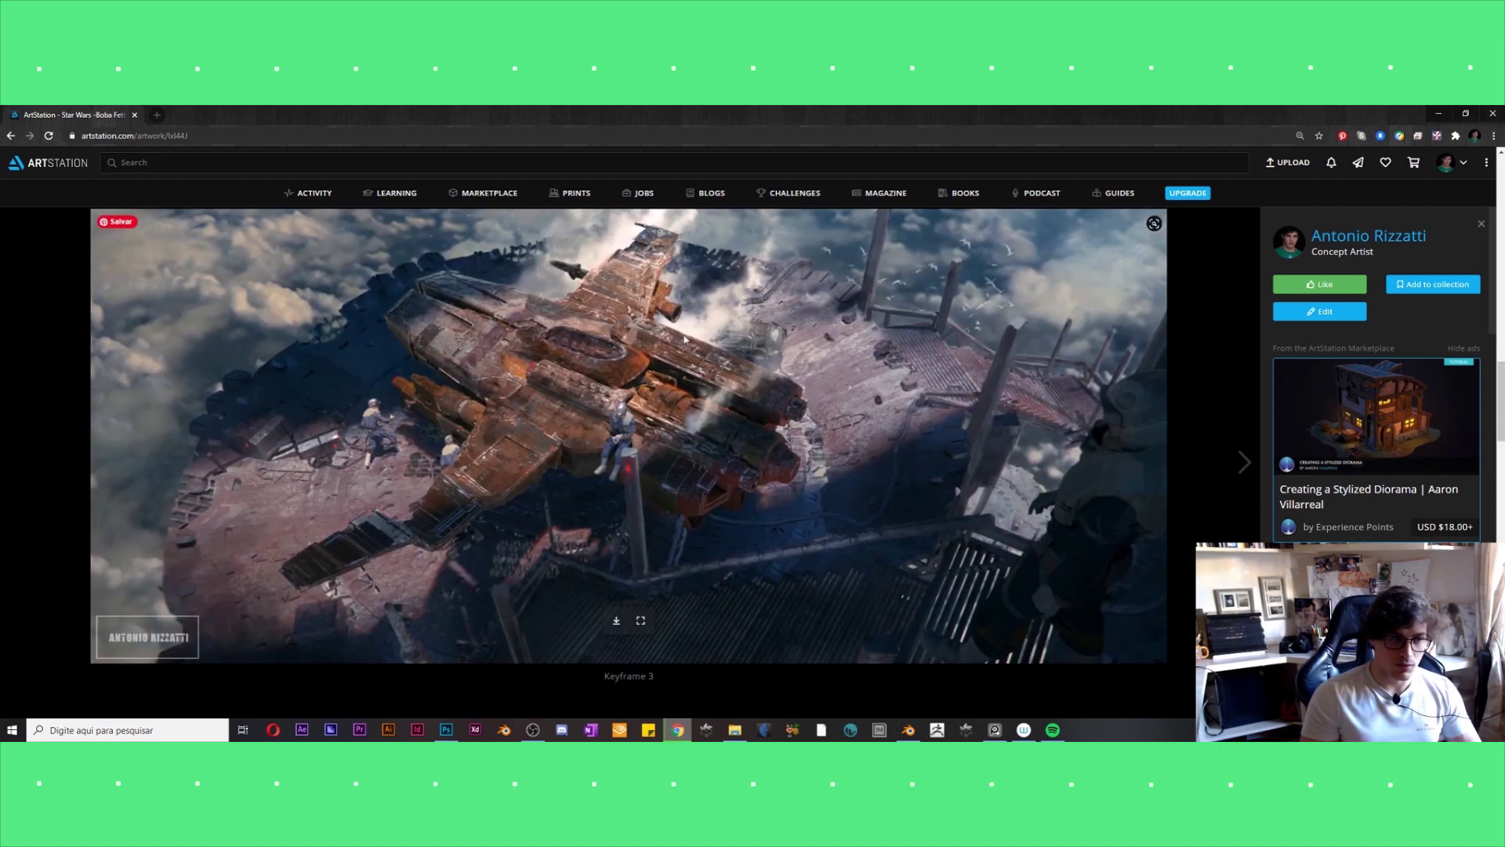
pyautogui.scroll(1, 690, 353)
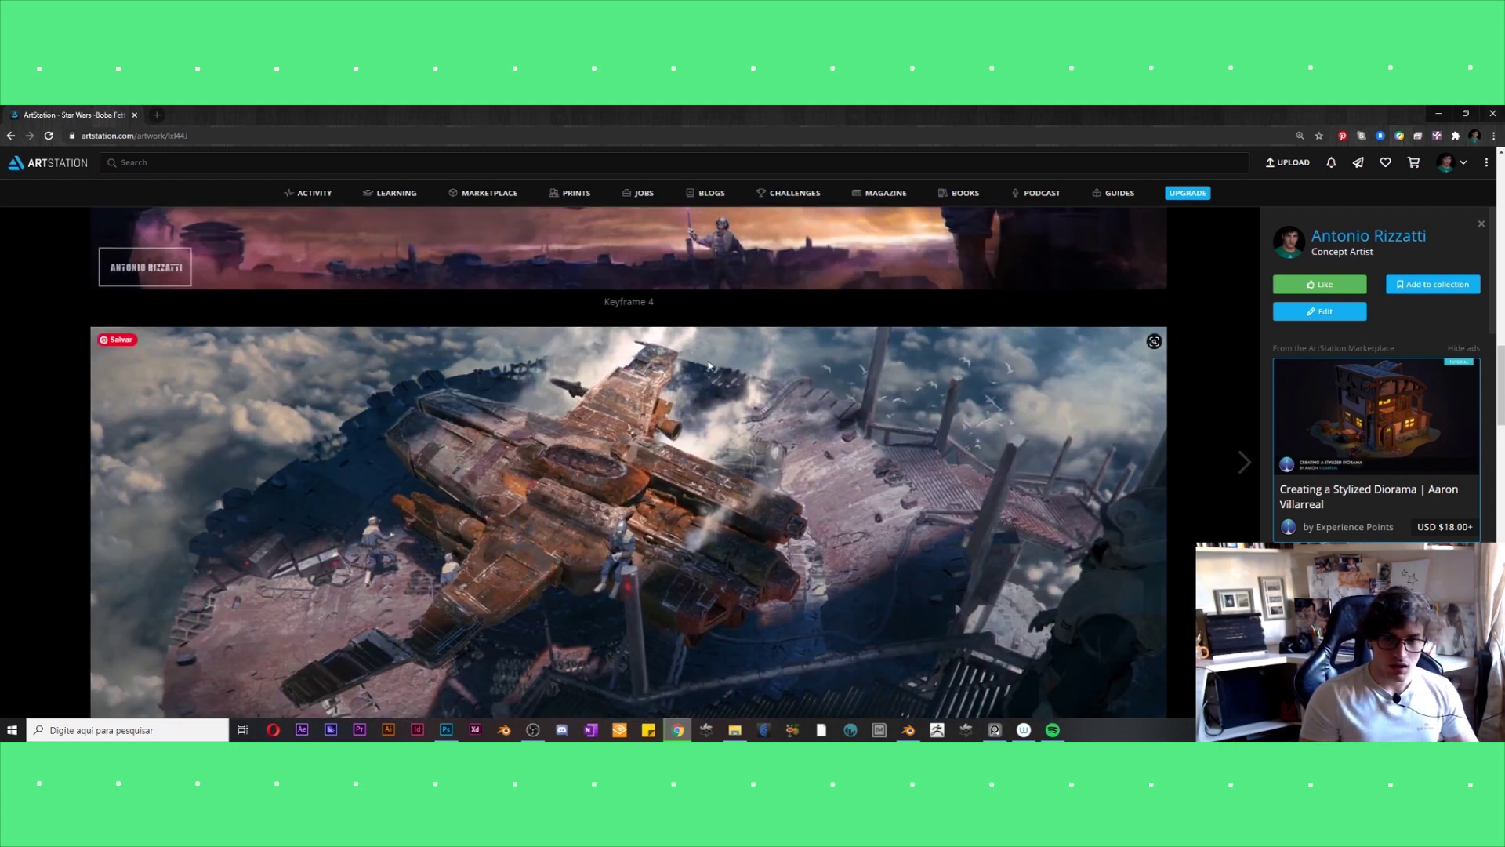
pyautogui.scroll(-1, 681, 371)
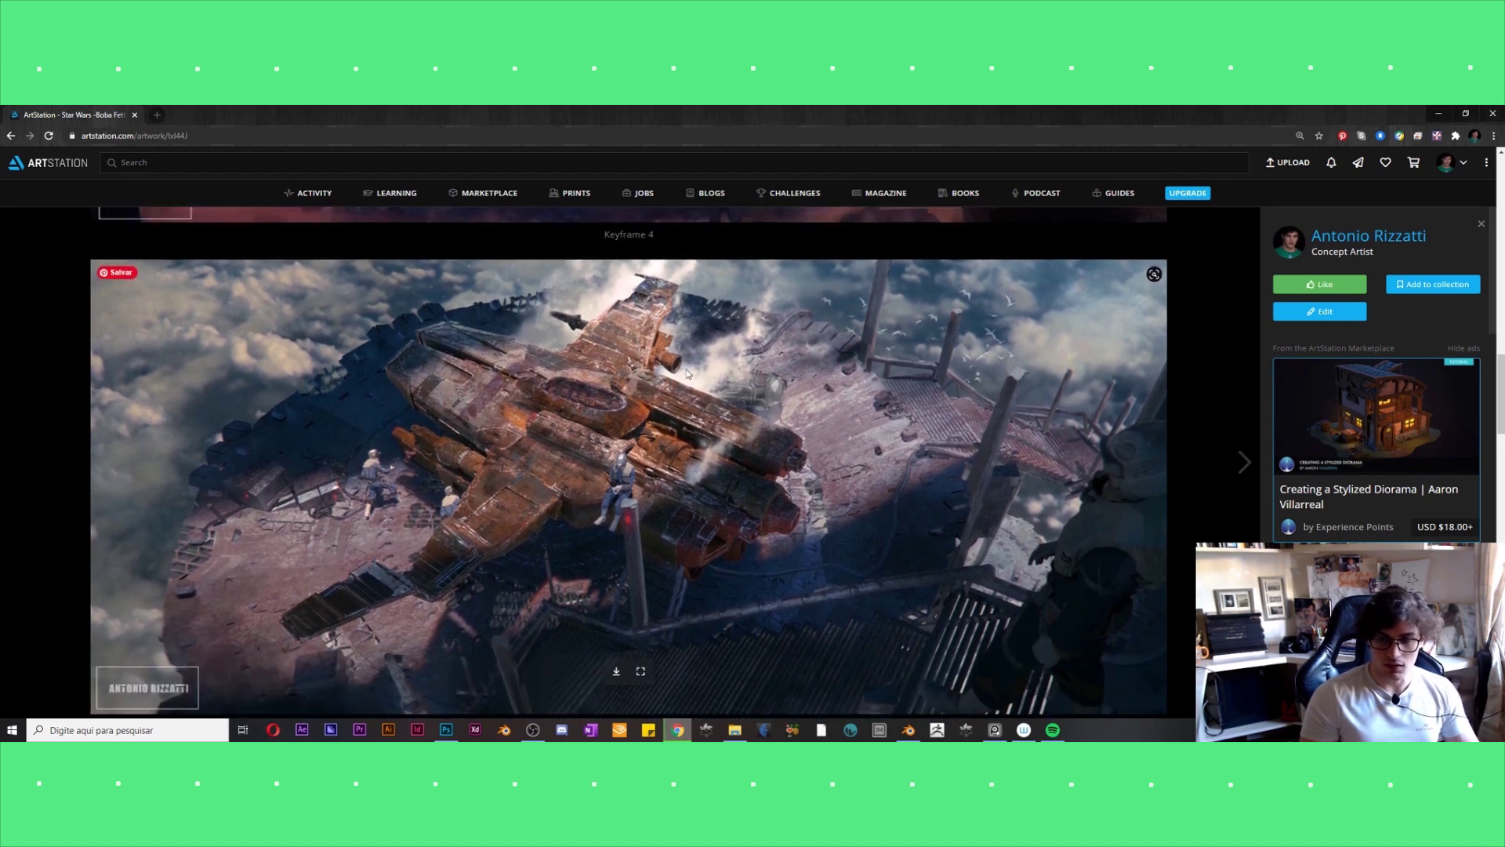
pyautogui.scroll(-4, 687, 373)
pyautogui.scroll(-3, 686, 374)
pyautogui.scroll(-2, 688, 376)
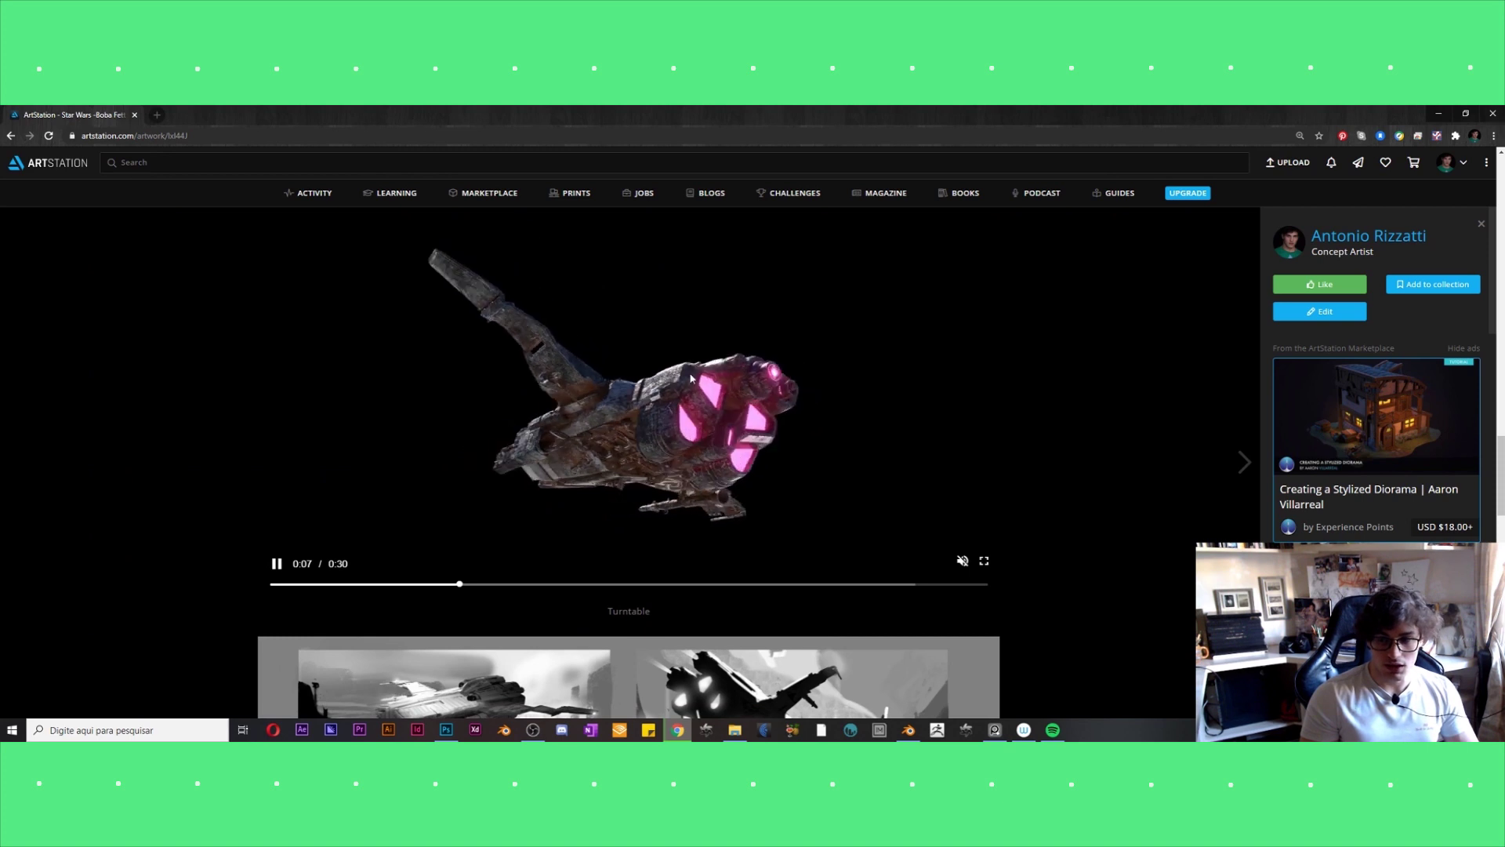
pyautogui.scroll(-1, 690, 379)
pyautogui.scroll(-2, 690, 376)
pyautogui.scroll(-1, 691, 373)
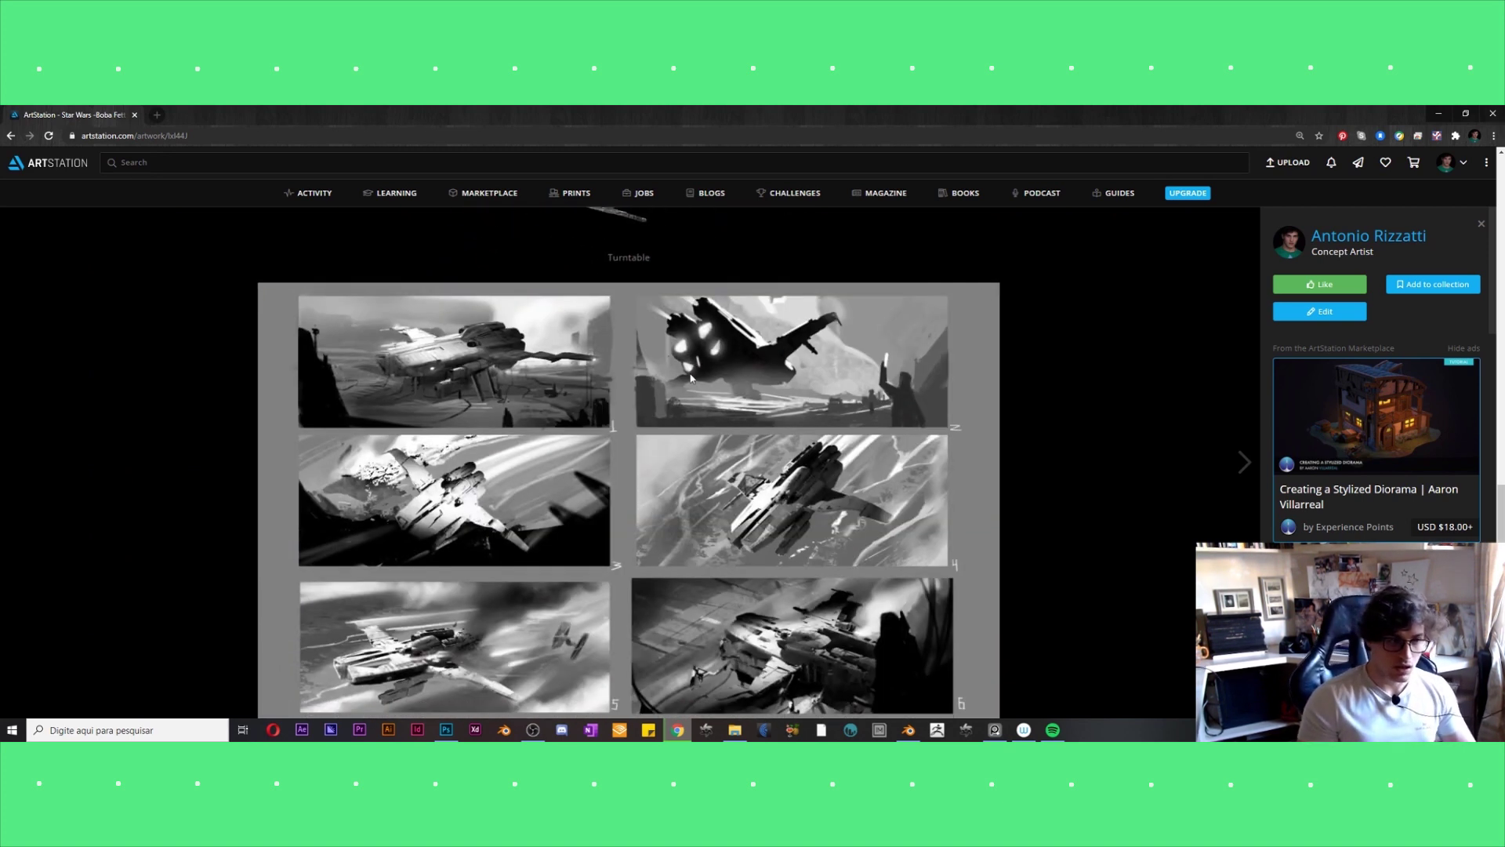
pyautogui.scroll(-1, 691, 374)
pyautogui.scroll(-3, 697, 377)
pyautogui.scroll(-3, 721, 384)
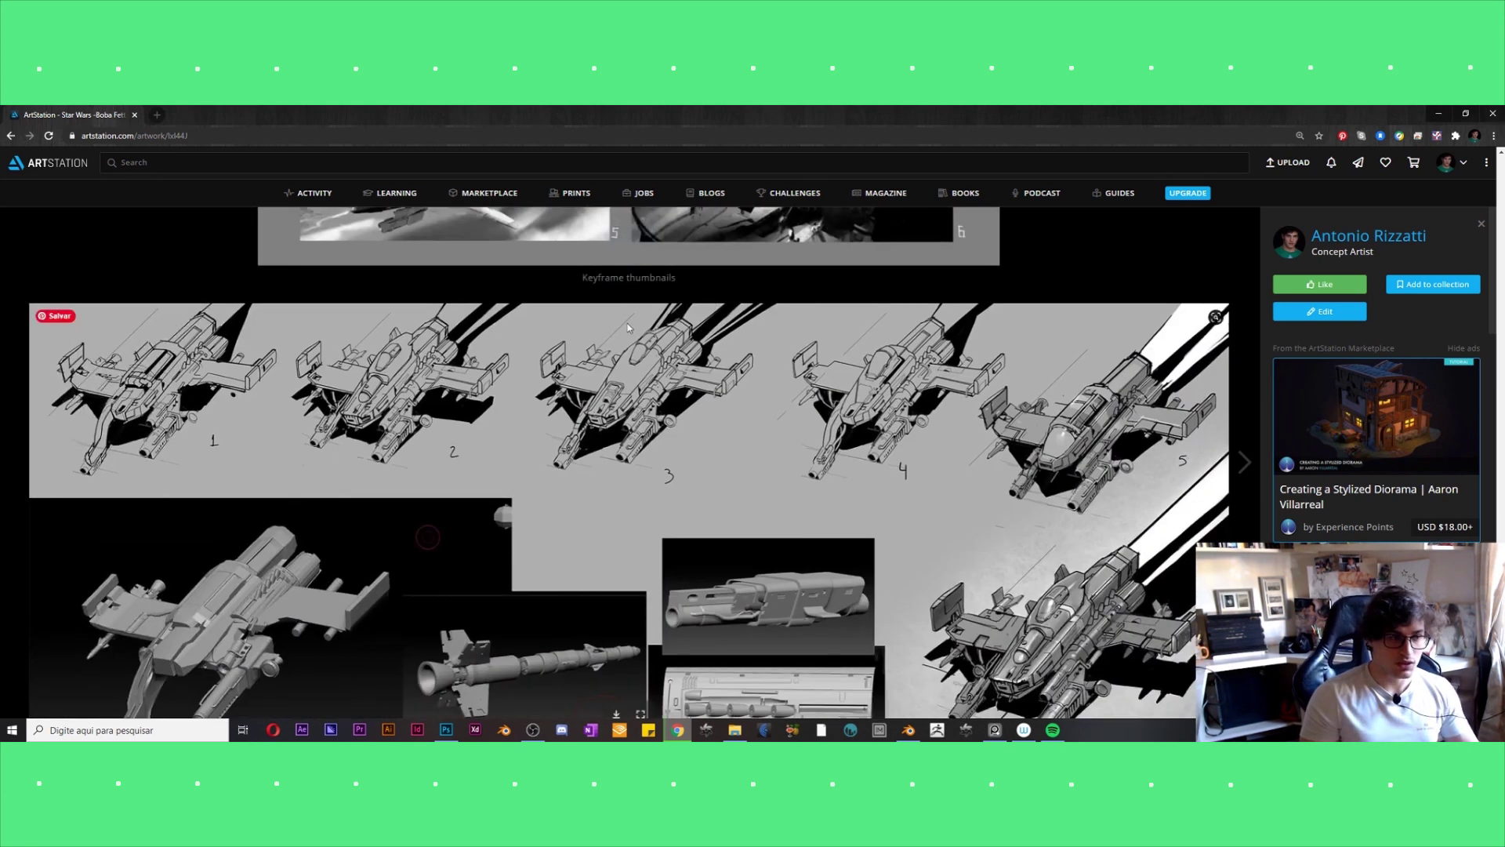
pyautogui.scroll(-2, 739, 390)
pyautogui.scroll(1, 666, 455)
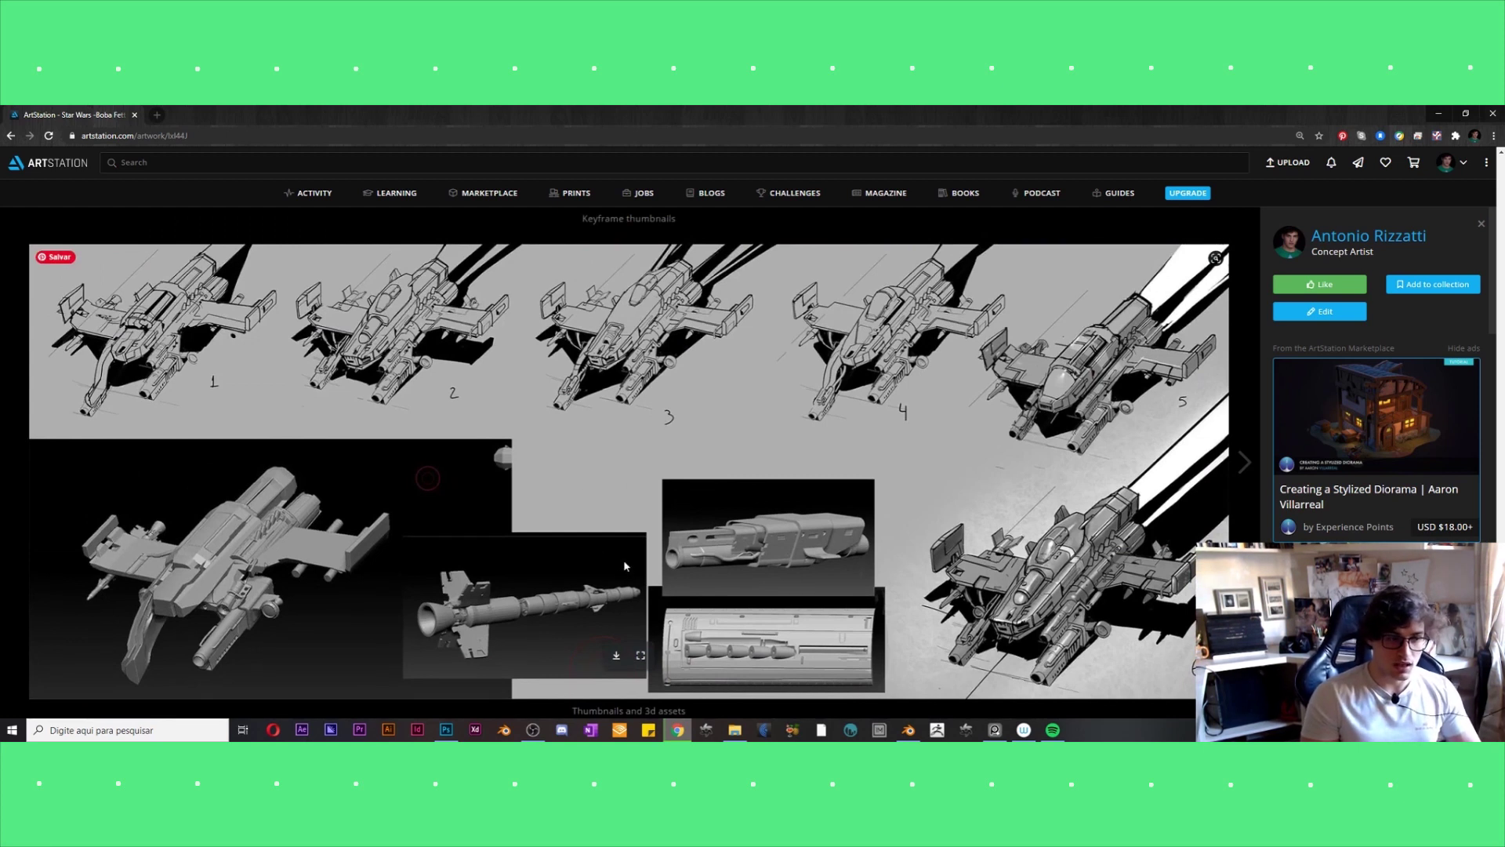
pyautogui.scroll(2, 612, 584)
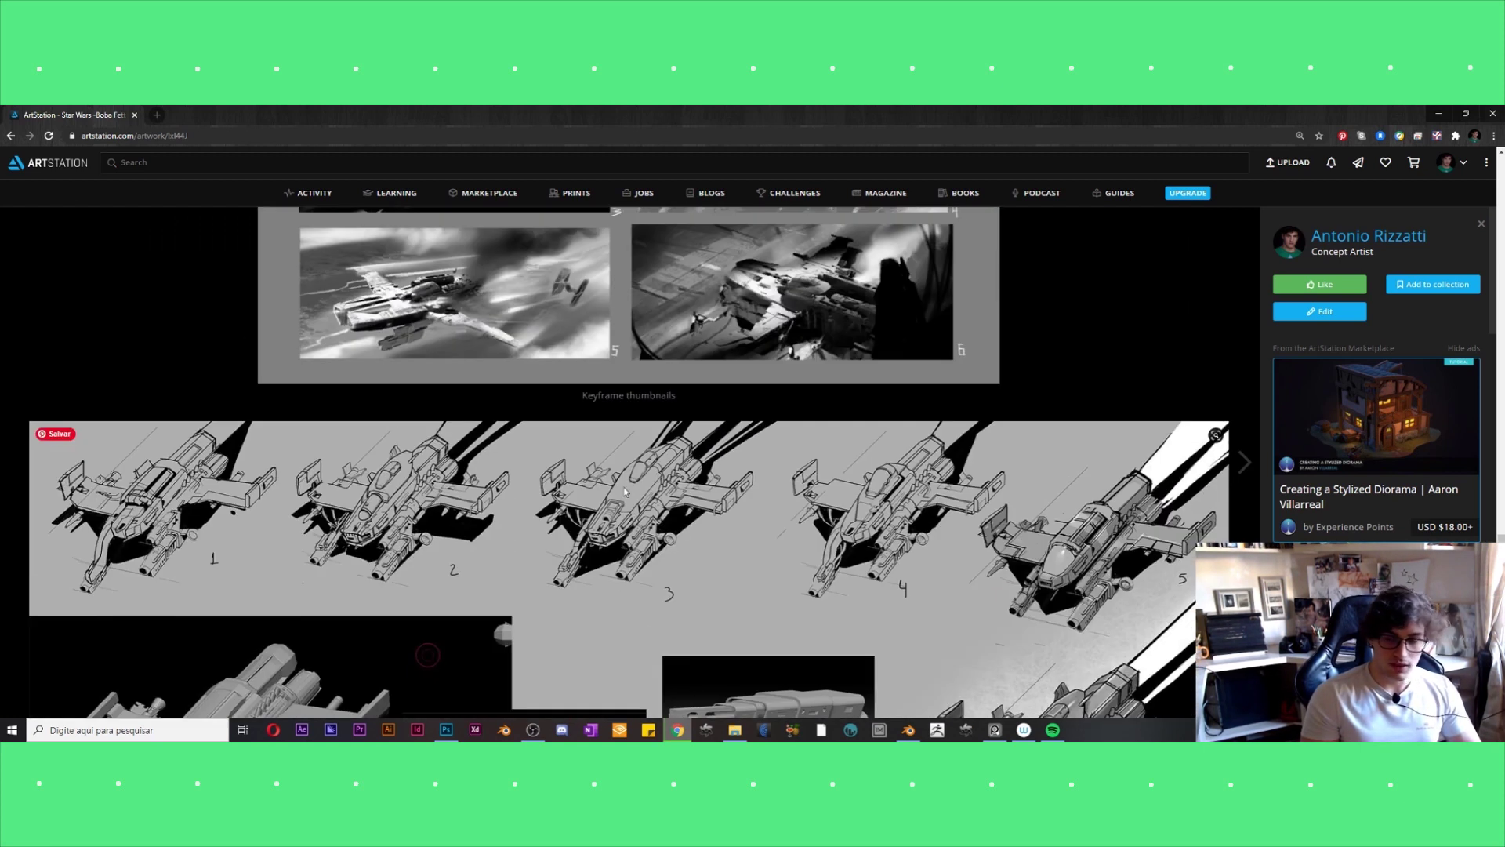
pyautogui.scroll(-1, 643, 497)
pyautogui.scroll(-2, 666, 498)
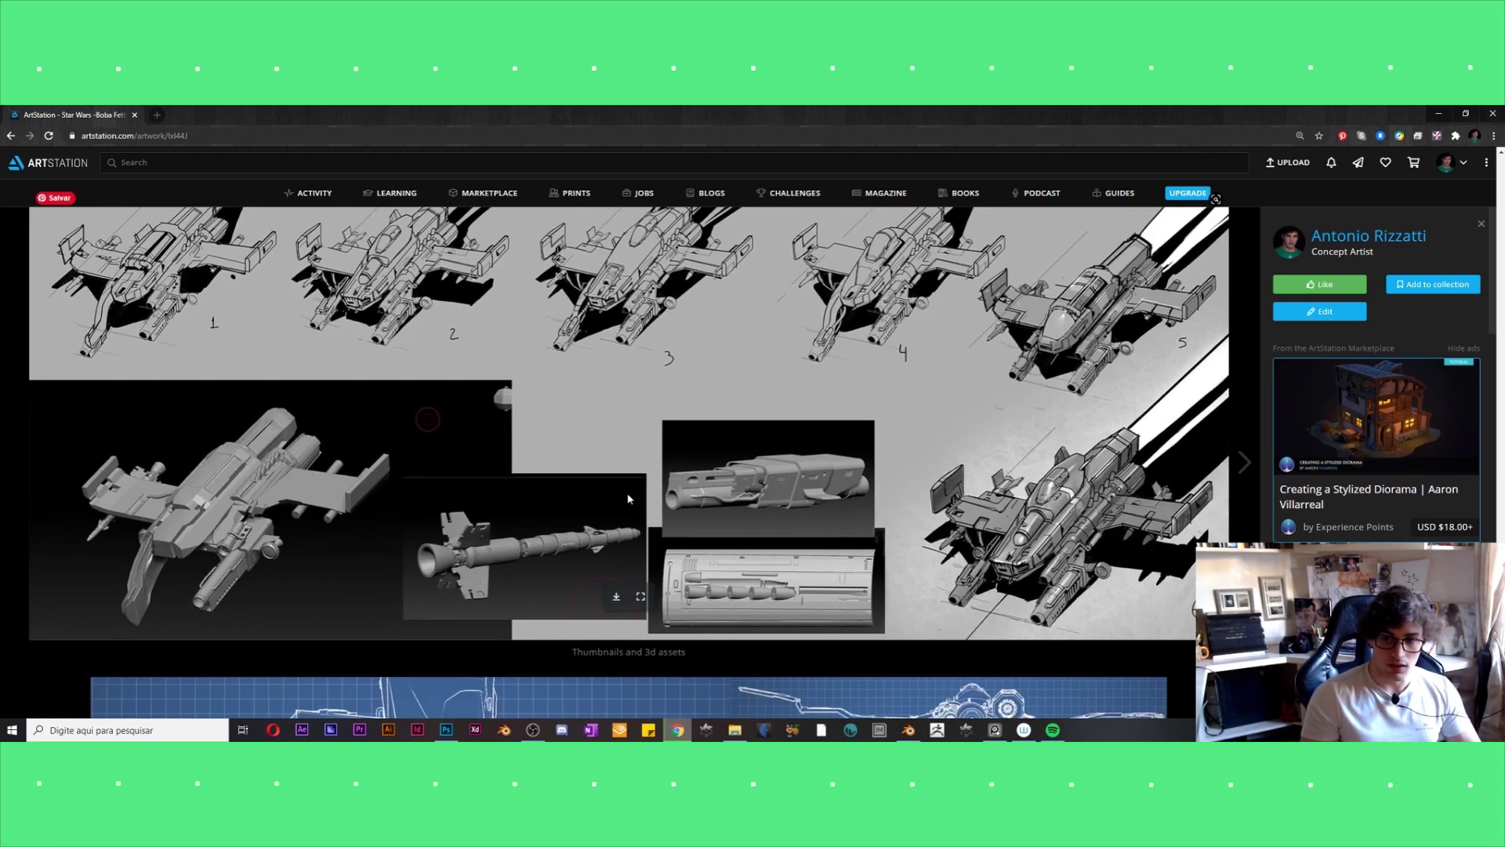
pyautogui.scroll(-1, 689, 497)
pyautogui.scroll(-1, 710, 497)
pyautogui.scroll(-3, 713, 496)
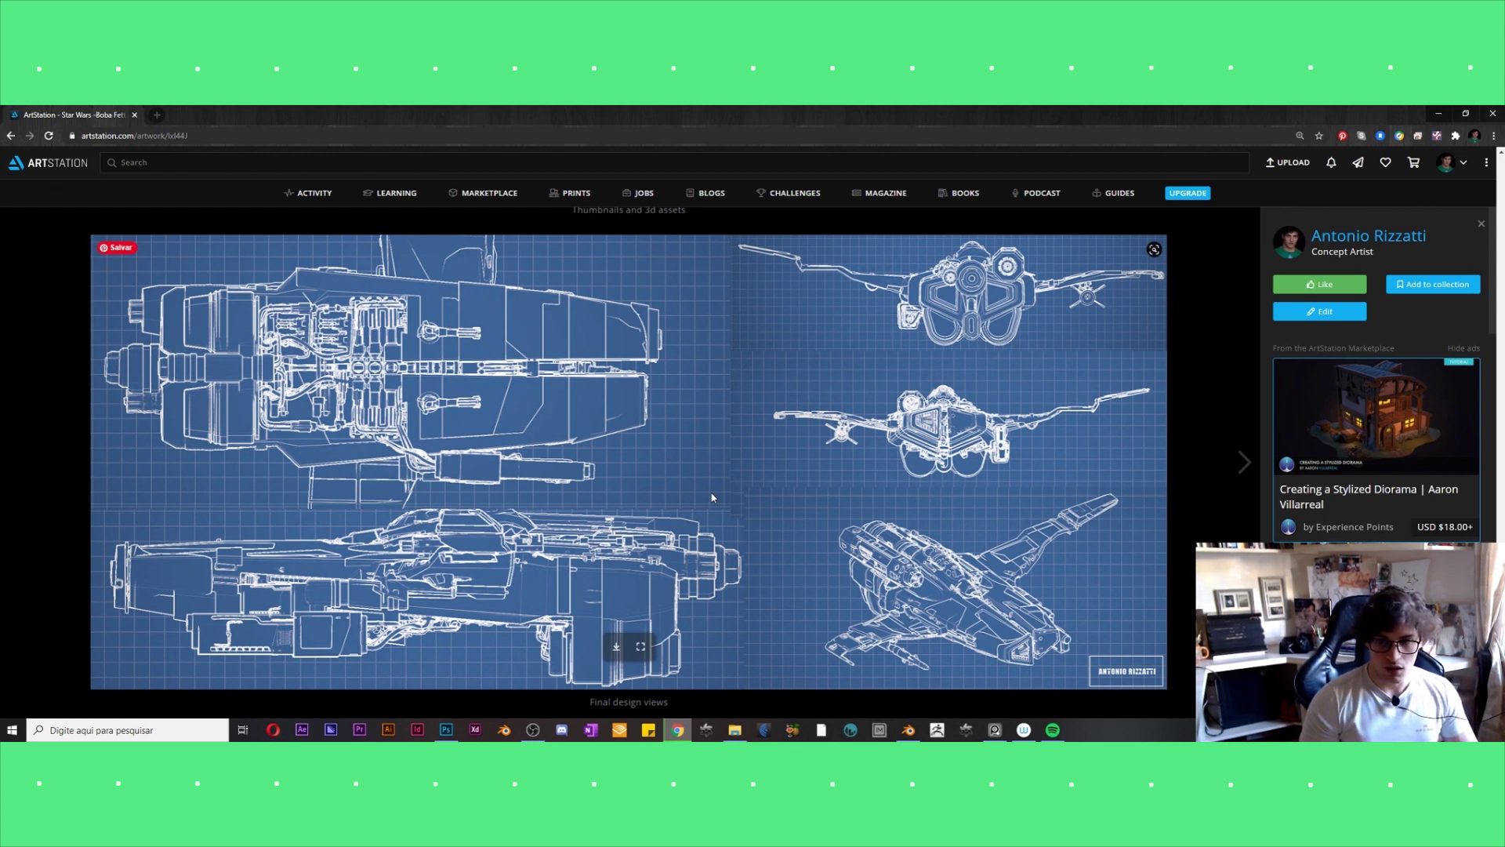
pyautogui.scroll(3, 723, 486)
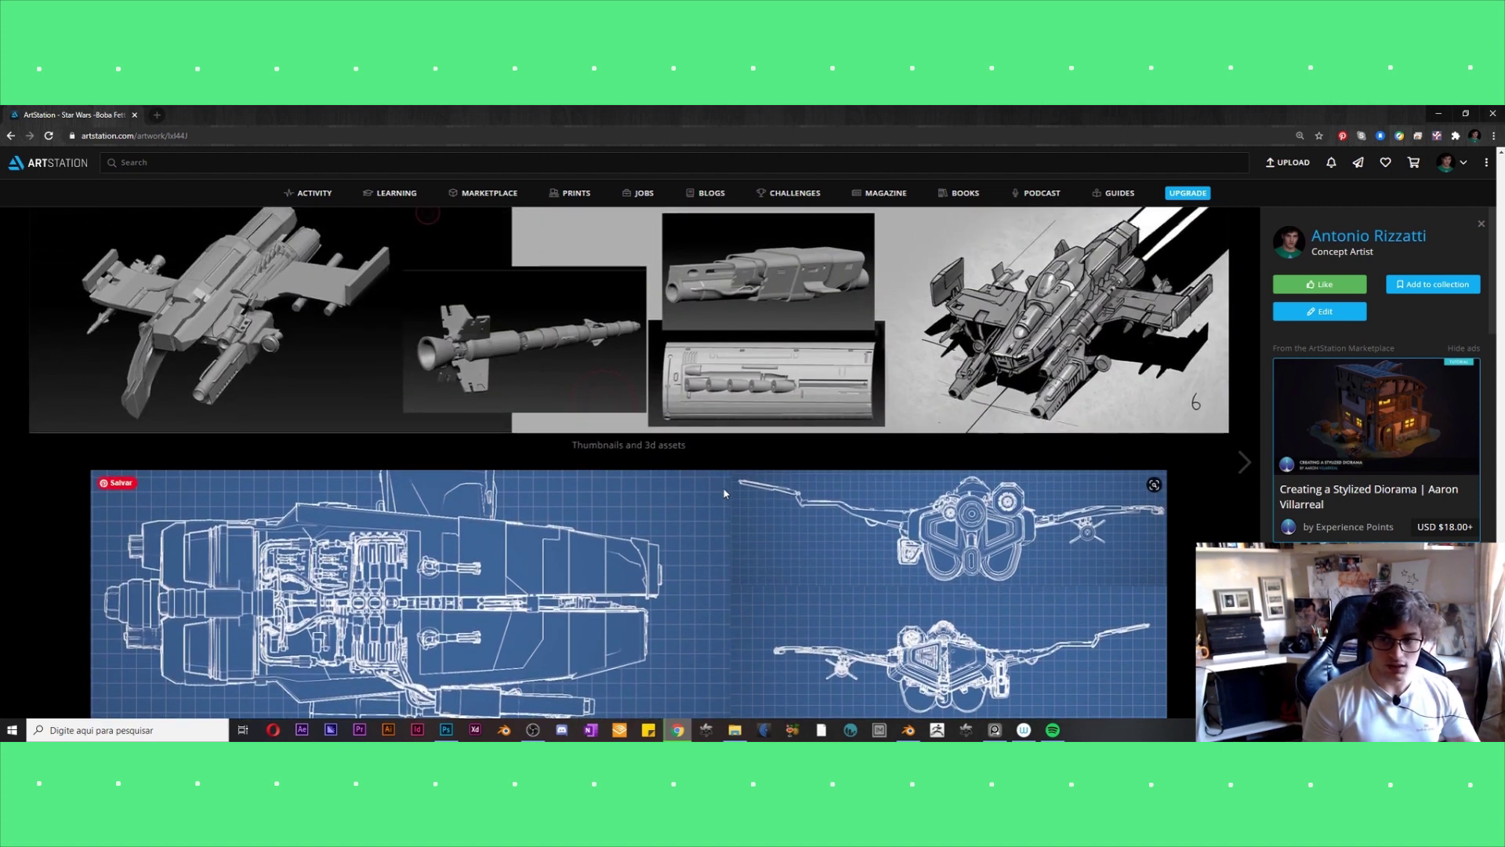
pyautogui.scroll(-3, 722, 487)
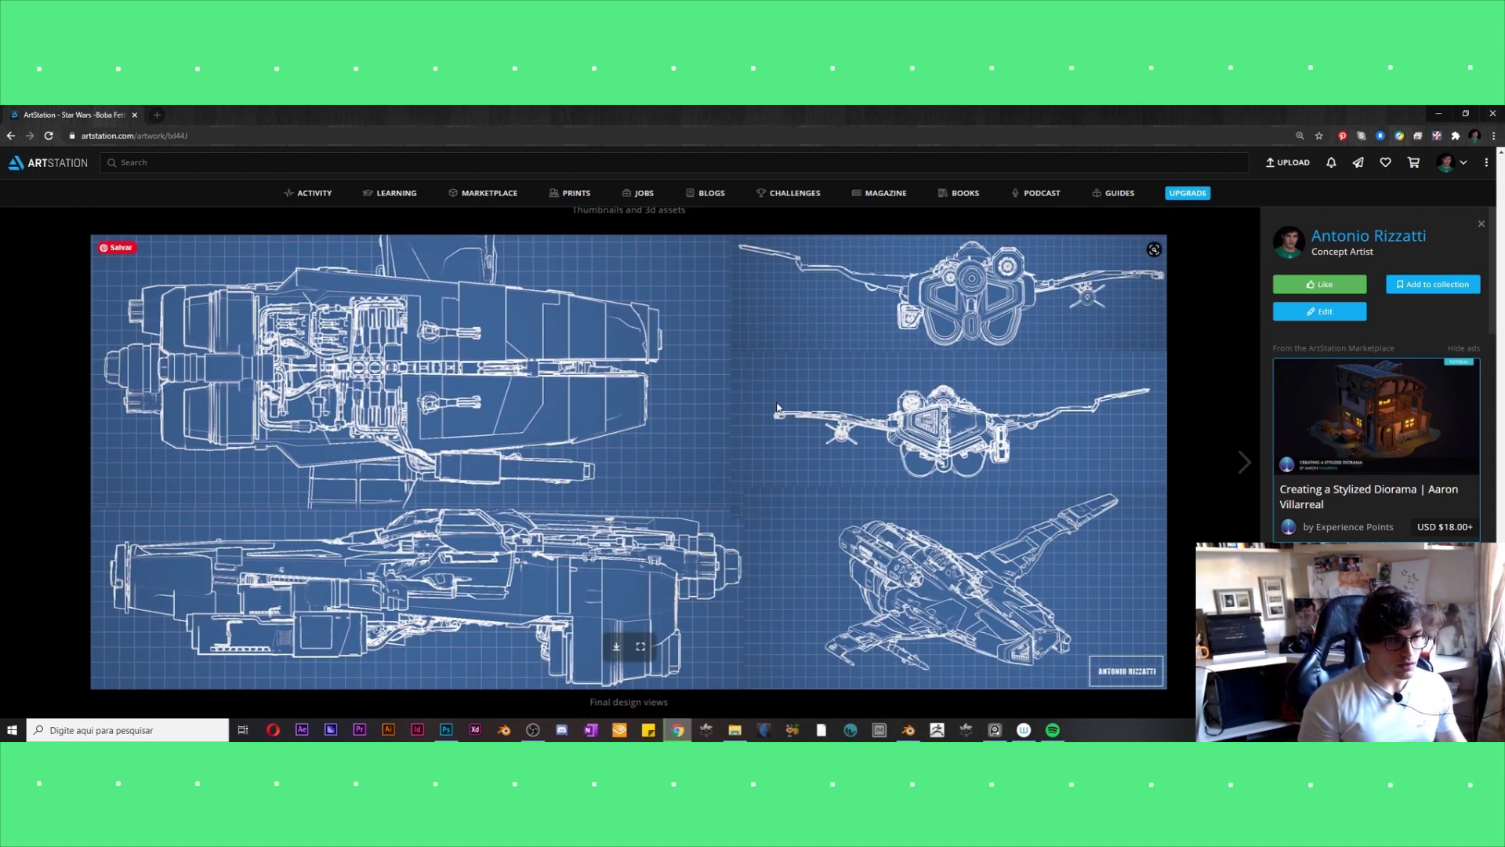
pyautogui.hotkey('alt', 'Tab')
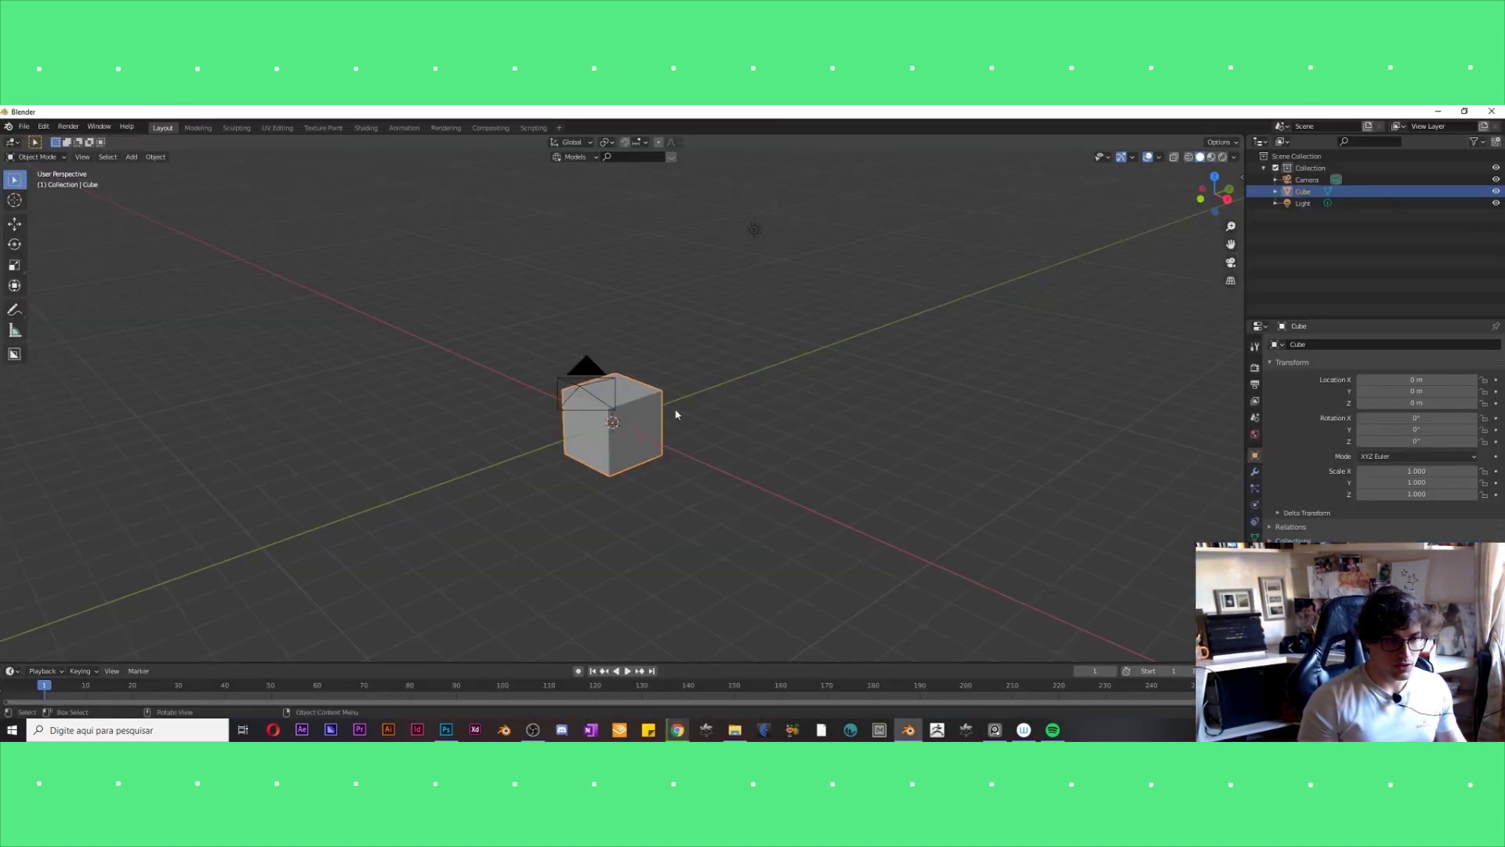
pyautogui.scroll(3, 664, 413)
pyautogui.scroll(3, 665, 414)
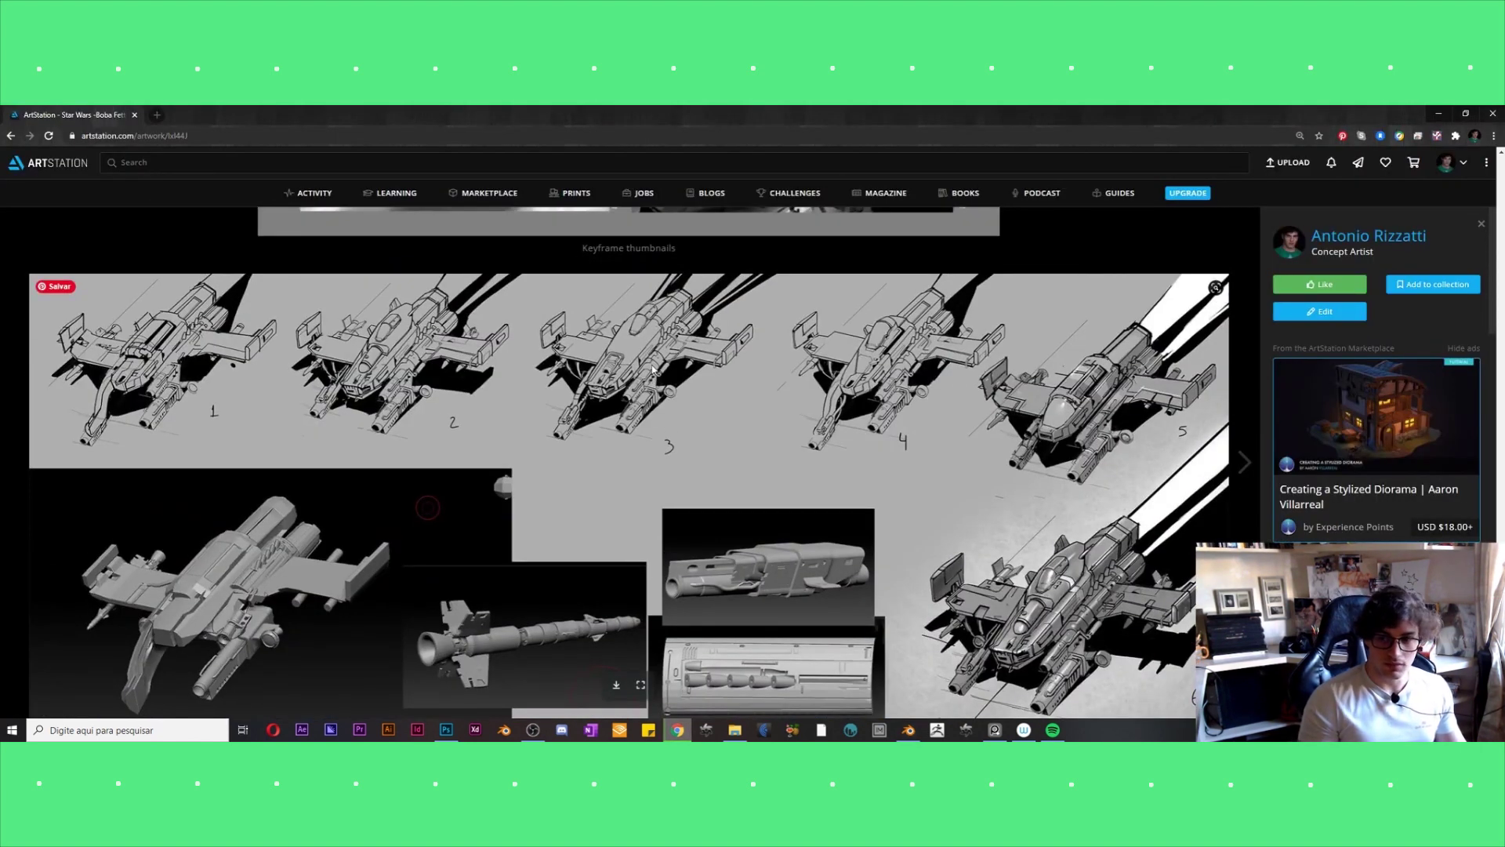
# Scroll down to the blueprint sheet, then switch to Blender's default cube scene.
pyautogui.scroll(2, 630, 339)
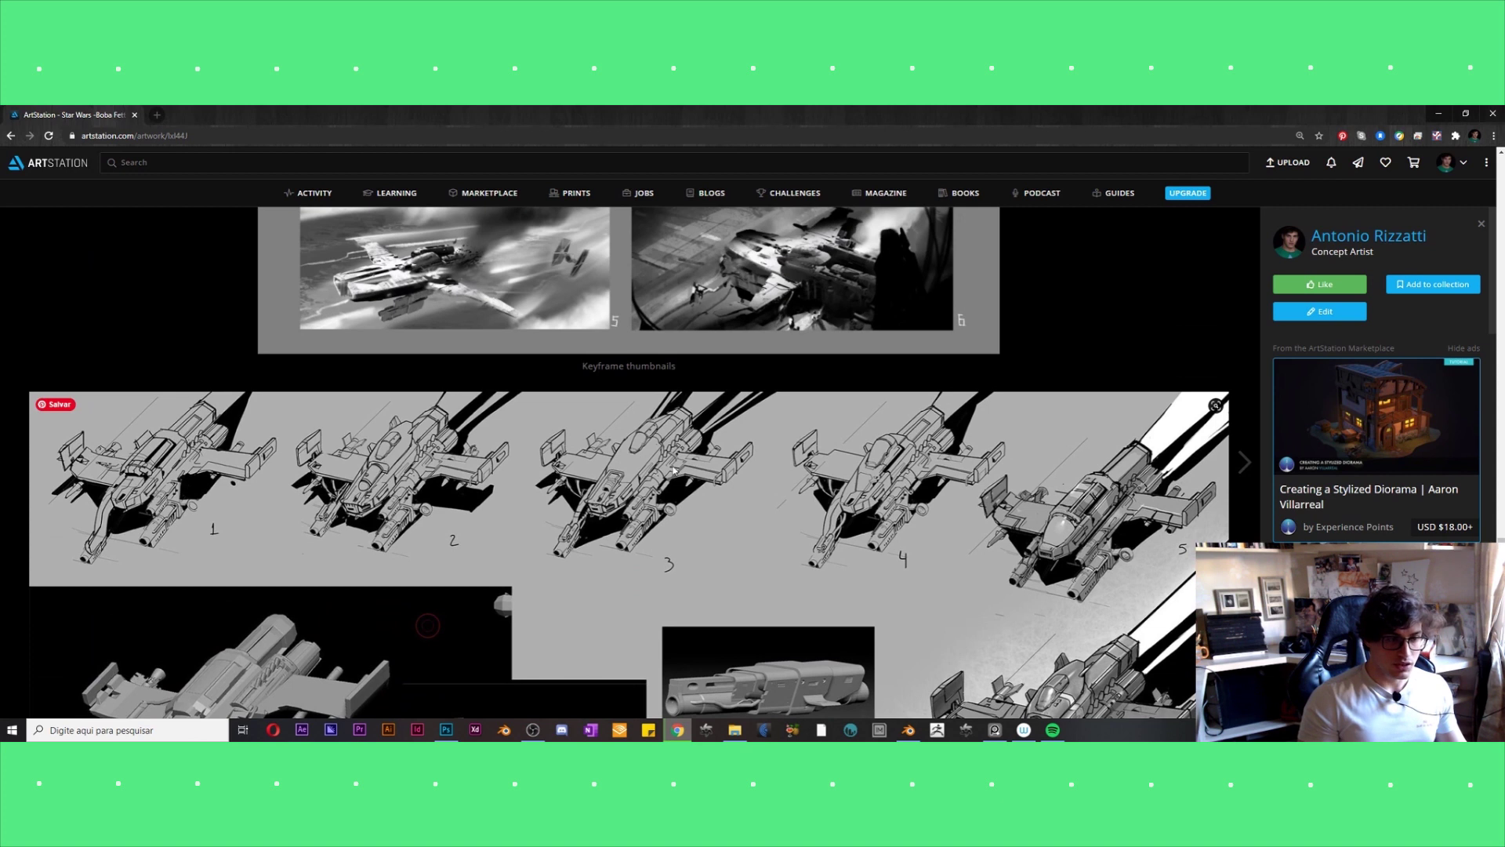
pyautogui.scroll(-1, 501, 439)
pyautogui.scroll(-1, 368, 424)
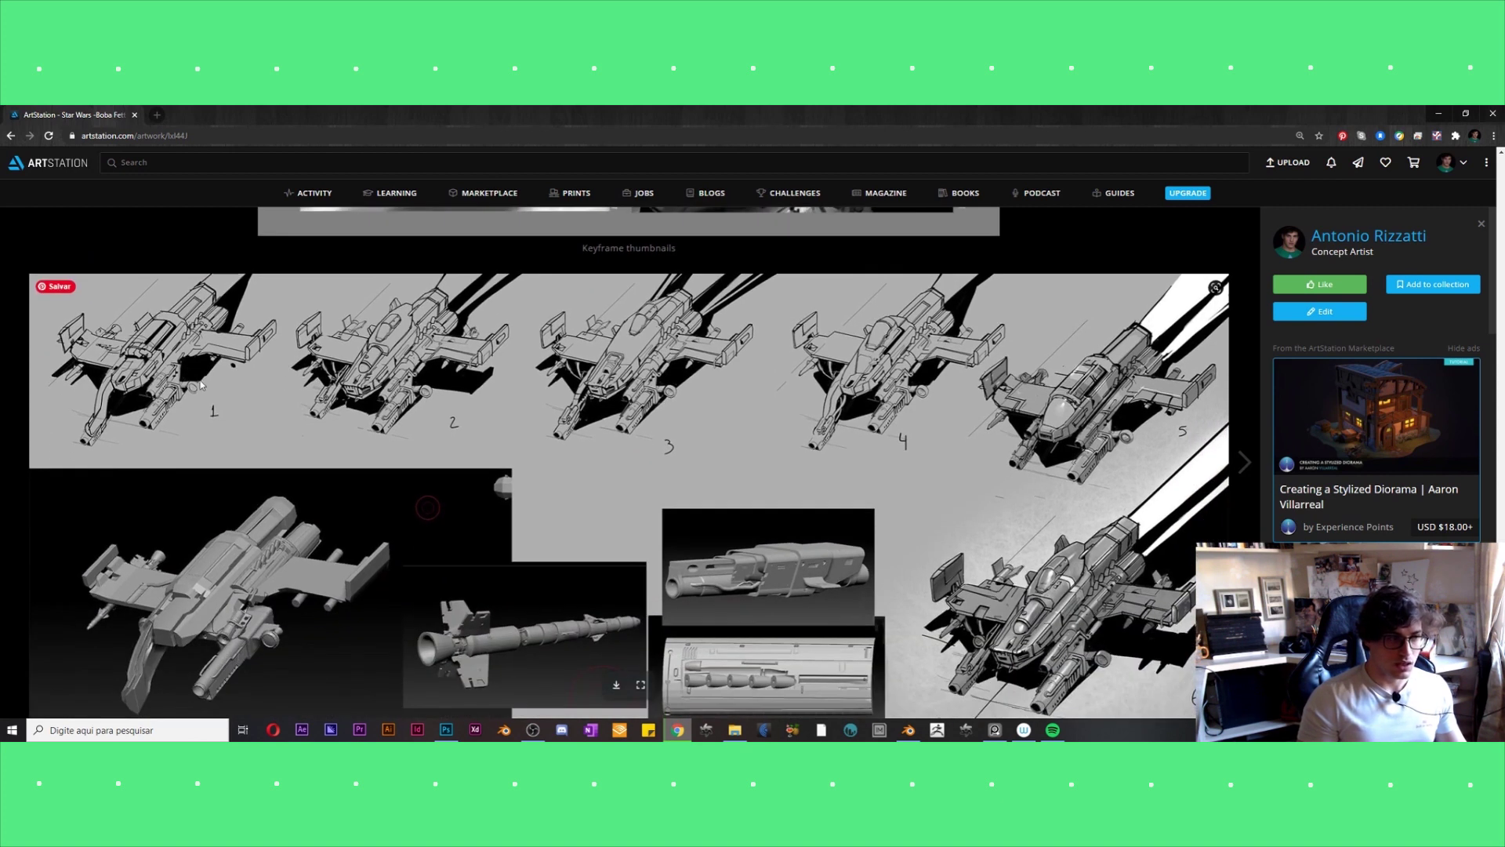
pyautogui.scroll(-1, 266, 434)
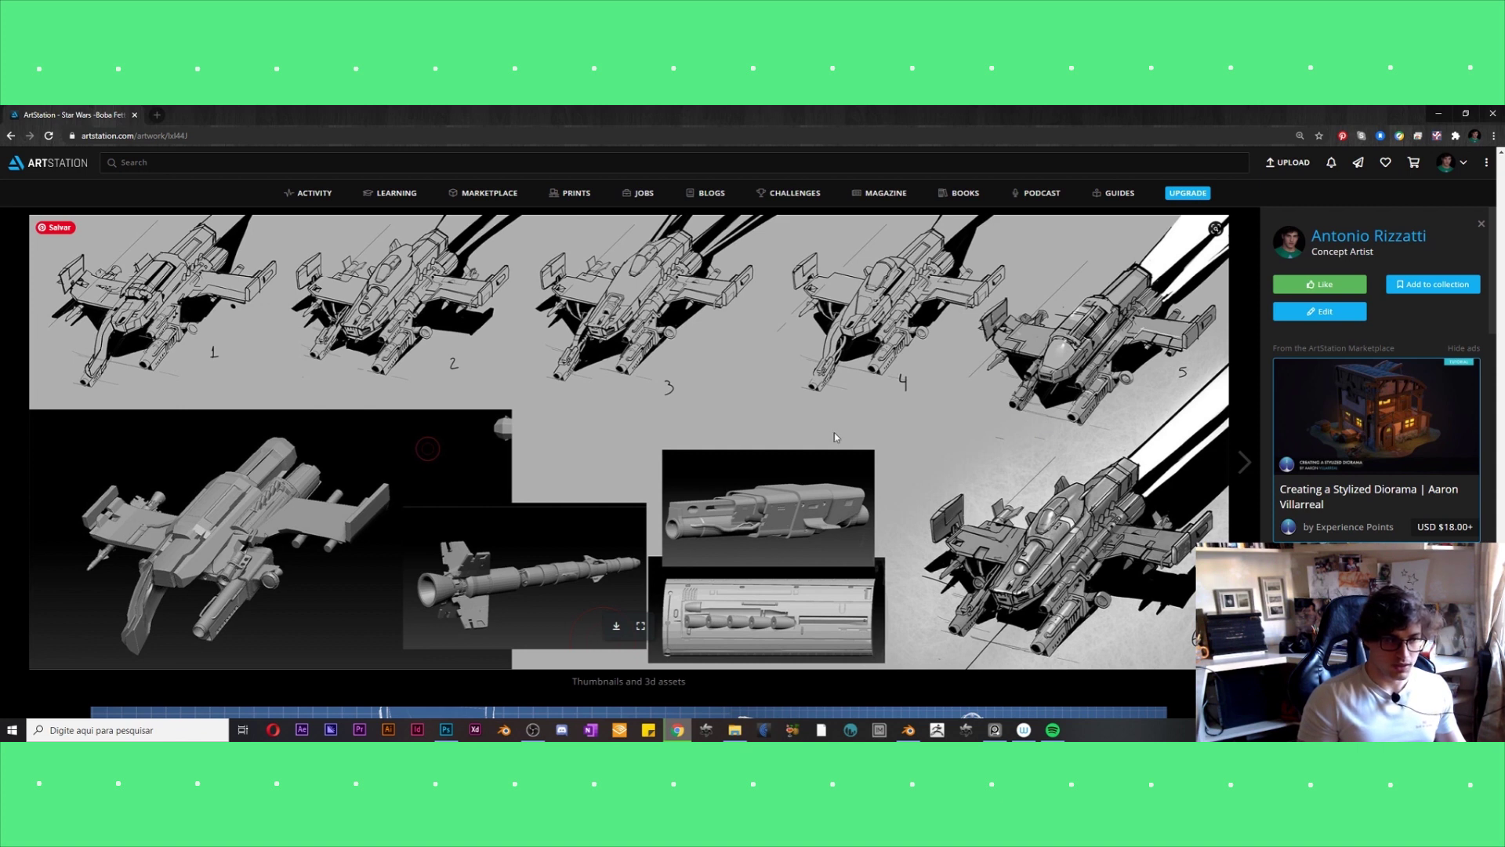
pyautogui.scroll(-1, 830, 437)
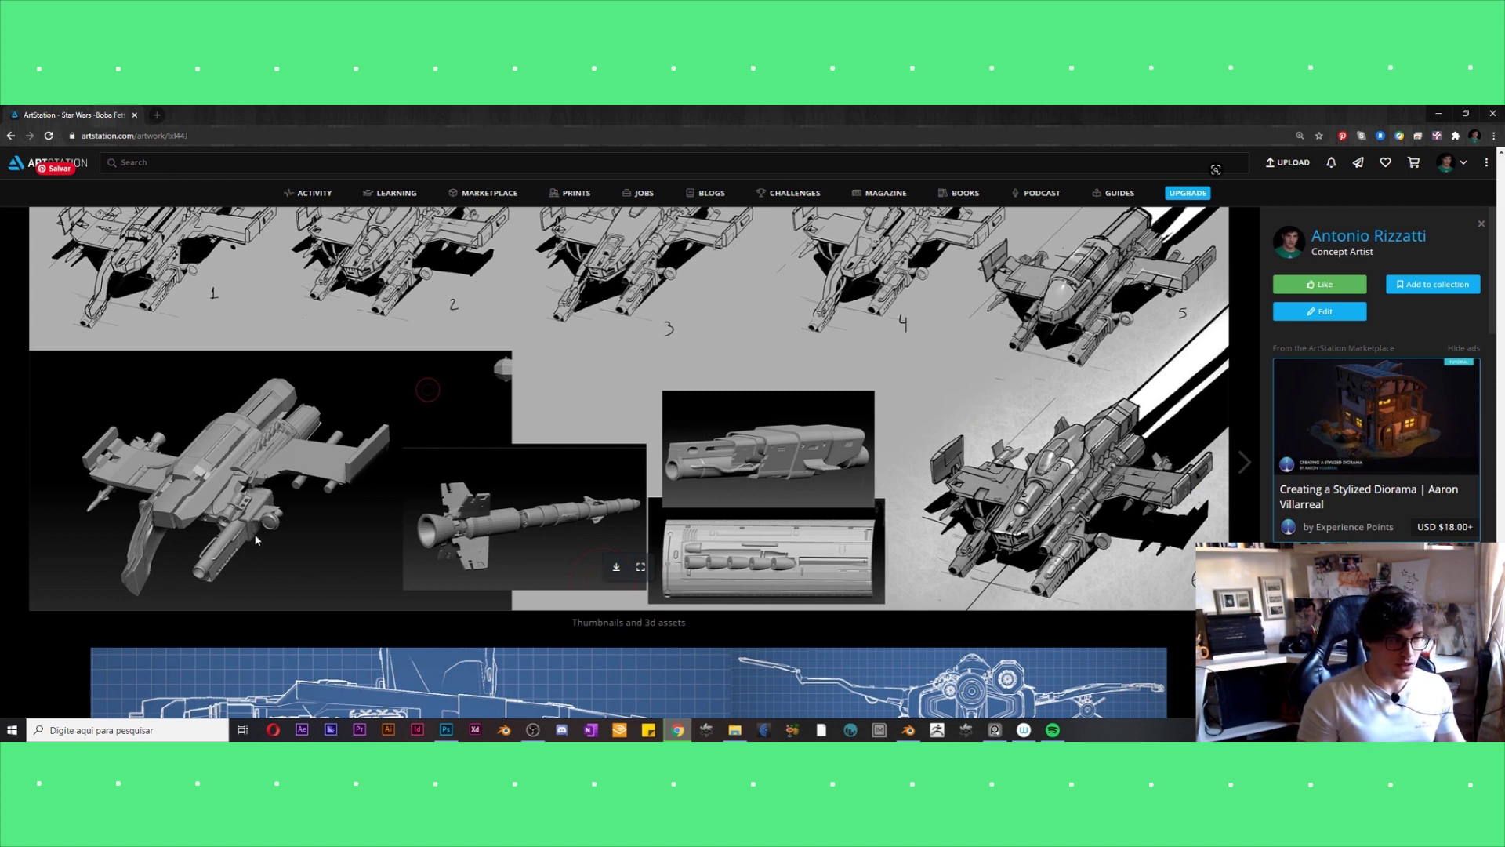
pyautogui.scroll(1, 183, 478)
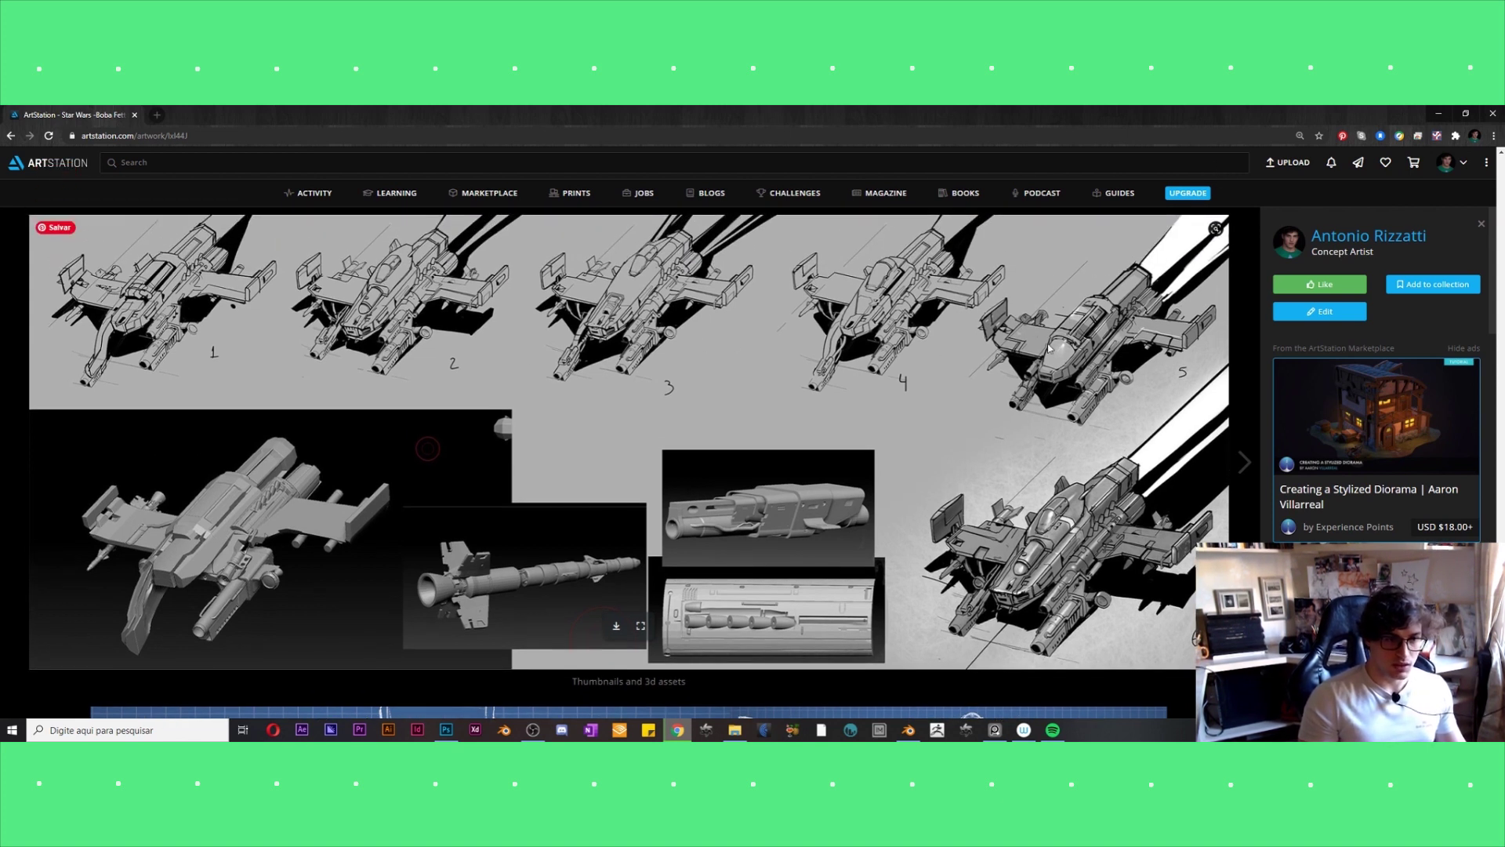
pyautogui.scroll(-1, 967, 439)
pyautogui.scroll(-4, 952, 439)
pyautogui.scroll(-1, 963, 405)
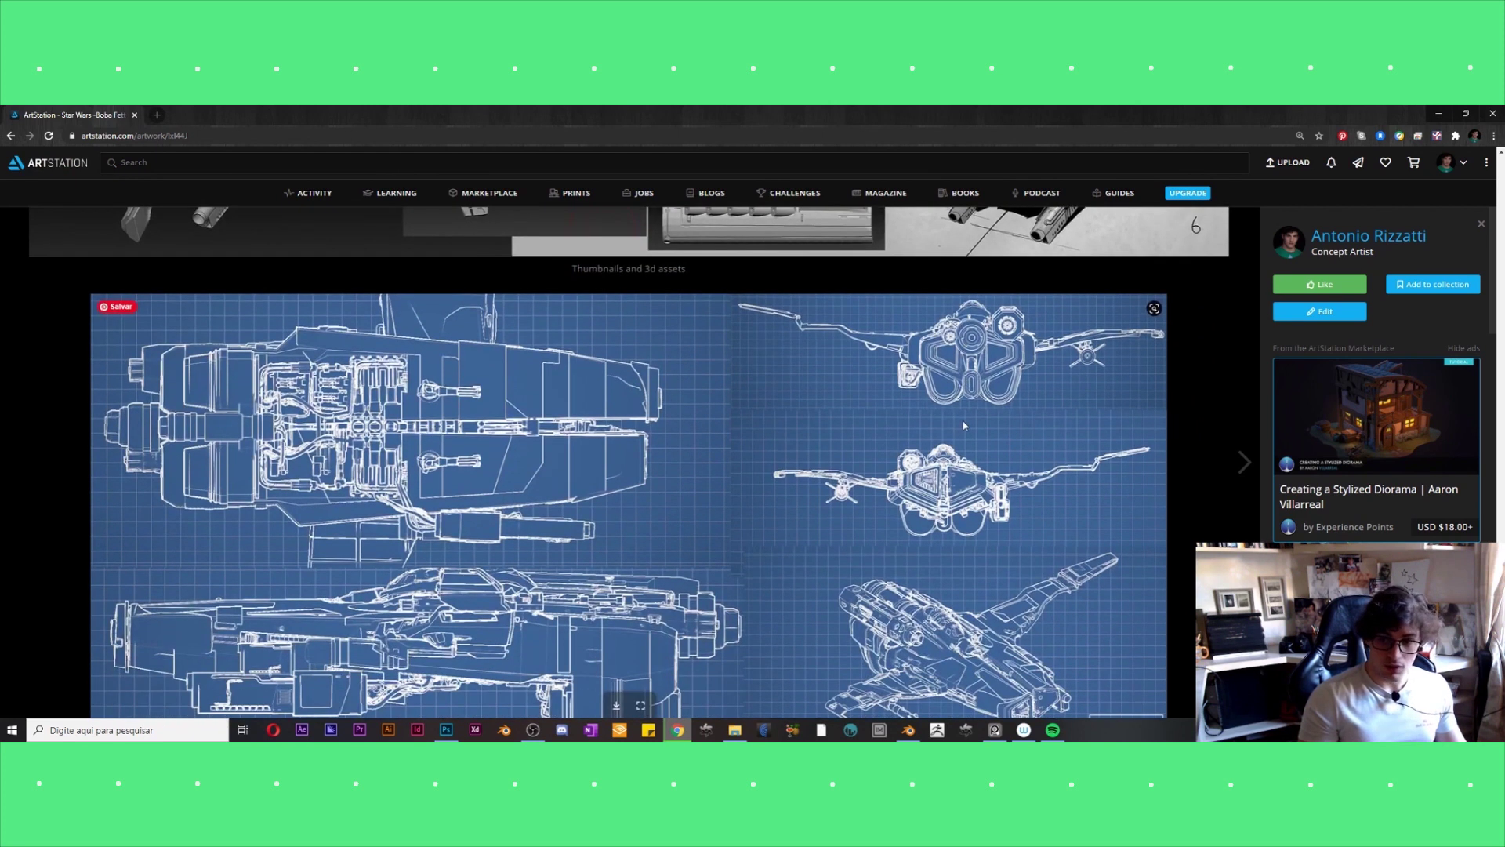
pyautogui.hotkey('alt', 'Tab')
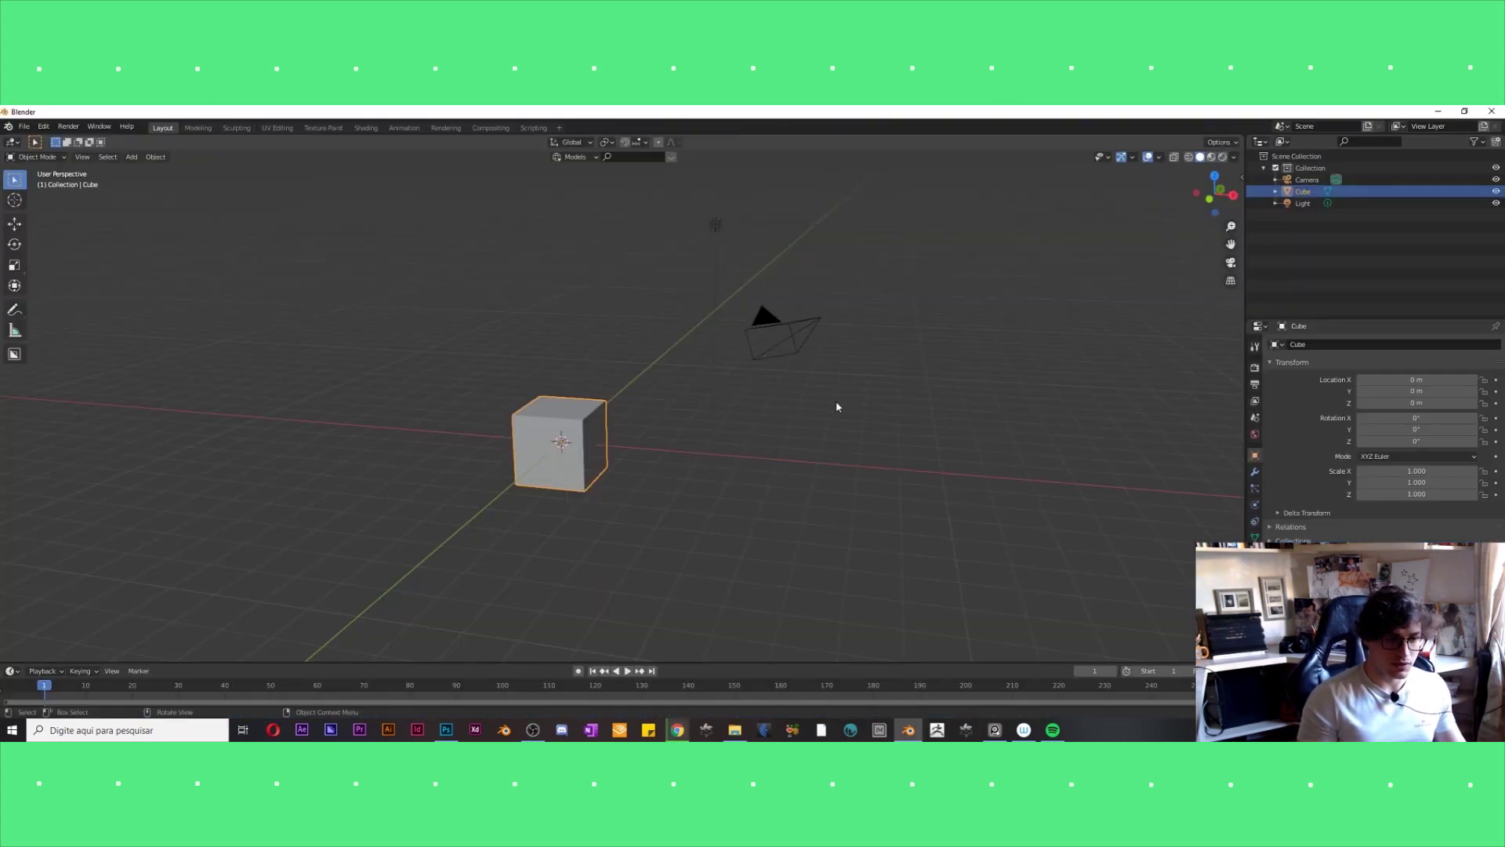
# Bring the PureRef moodboard up over Blender and widen its window leftward.
pyautogui.click(994, 730)
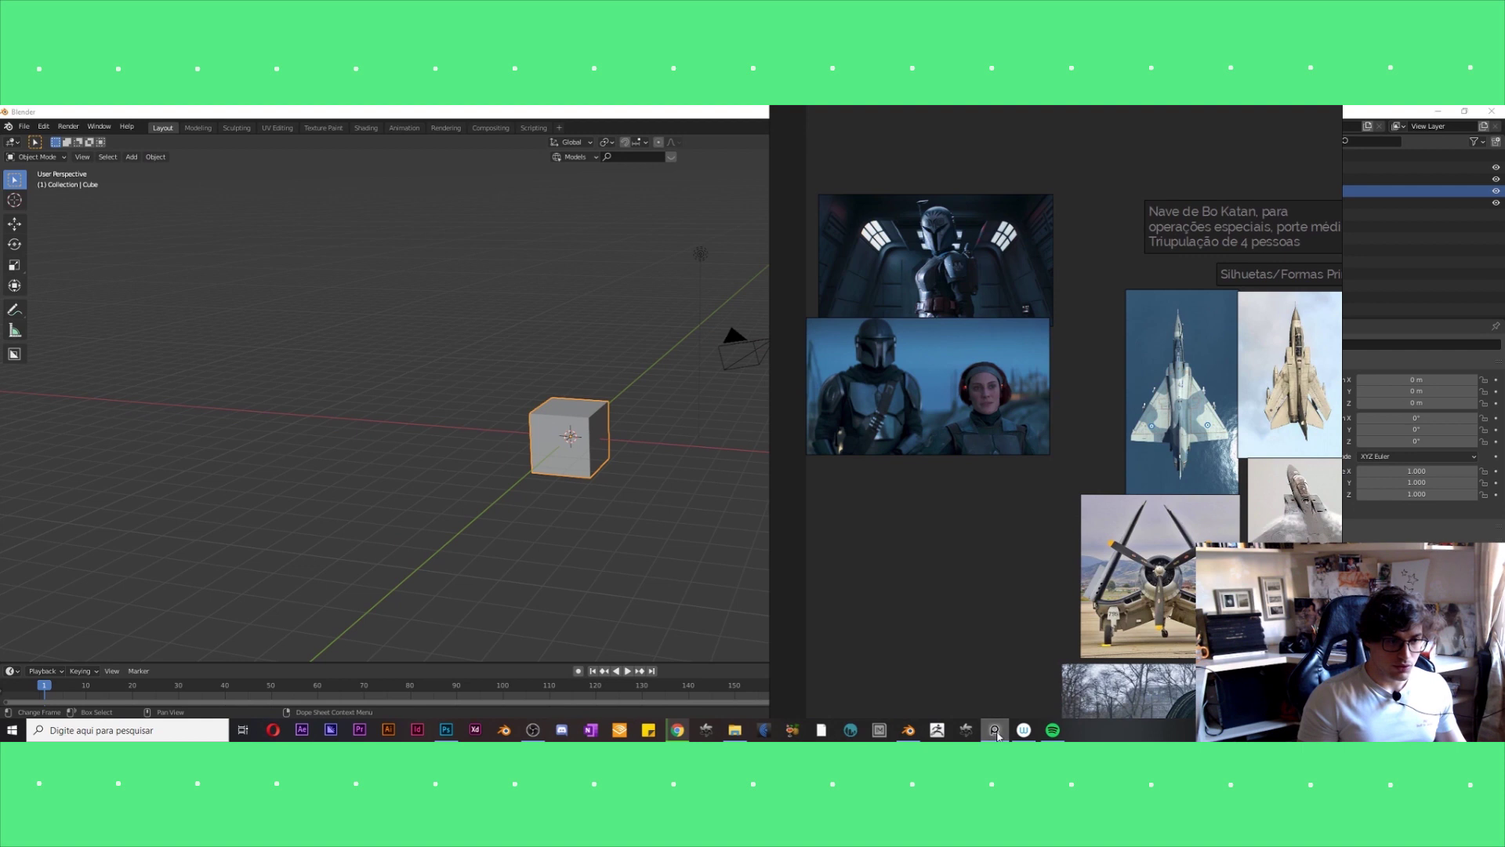
pyautogui.click(995, 733)
pyautogui.moveTo(645, 413)
pyautogui.mouseDown(button='middle')
pyautogui.moveTo(733, 420)
pyautogui.moveTo(649, 389)
pyautogui.moveTo(874, 600)
pyautogui.mouseUp(button='middle')
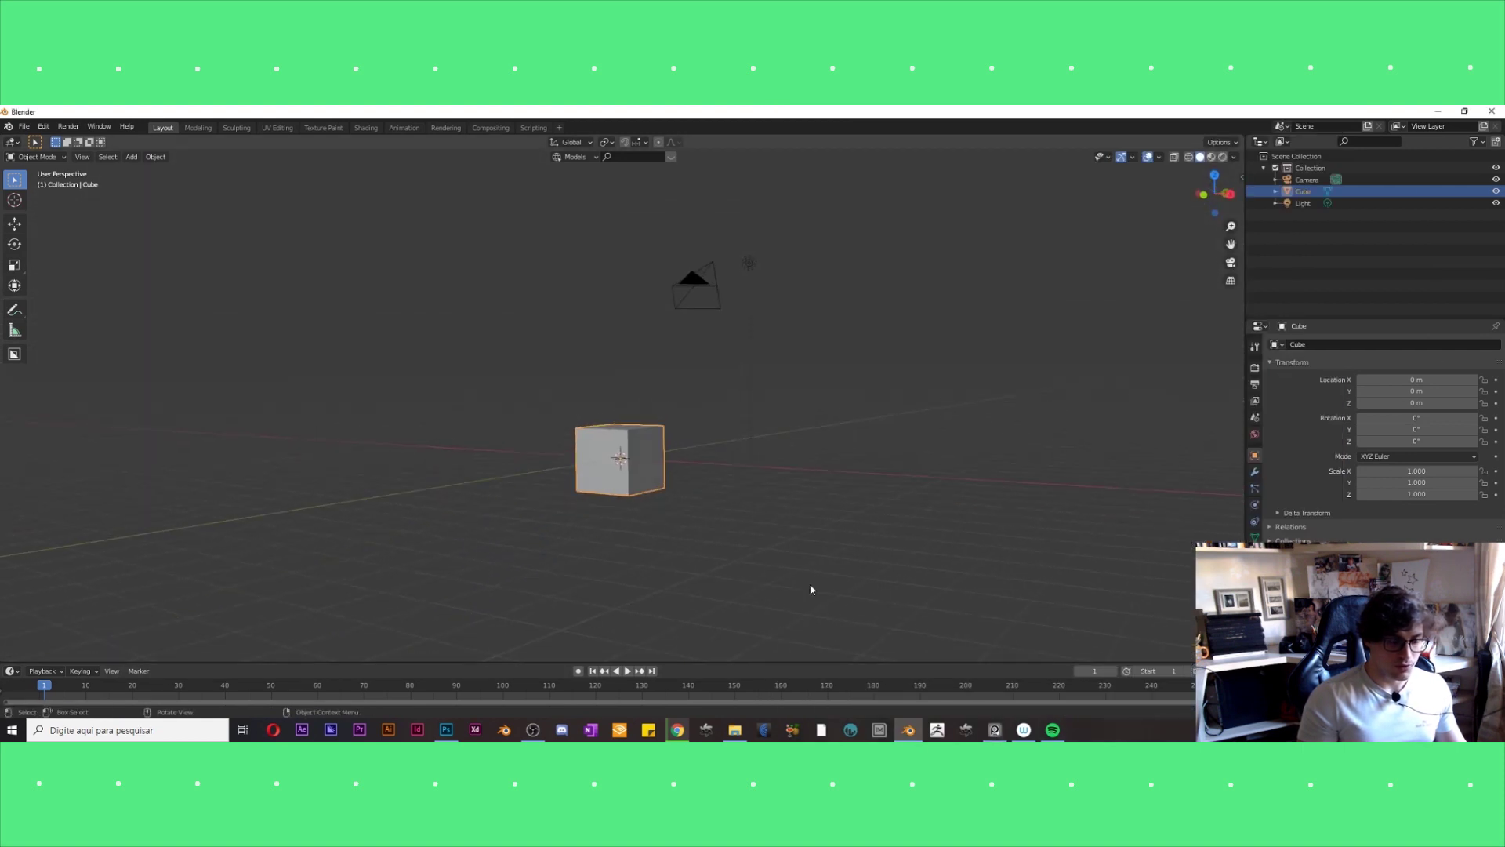
pyautogui.click(994, 730)
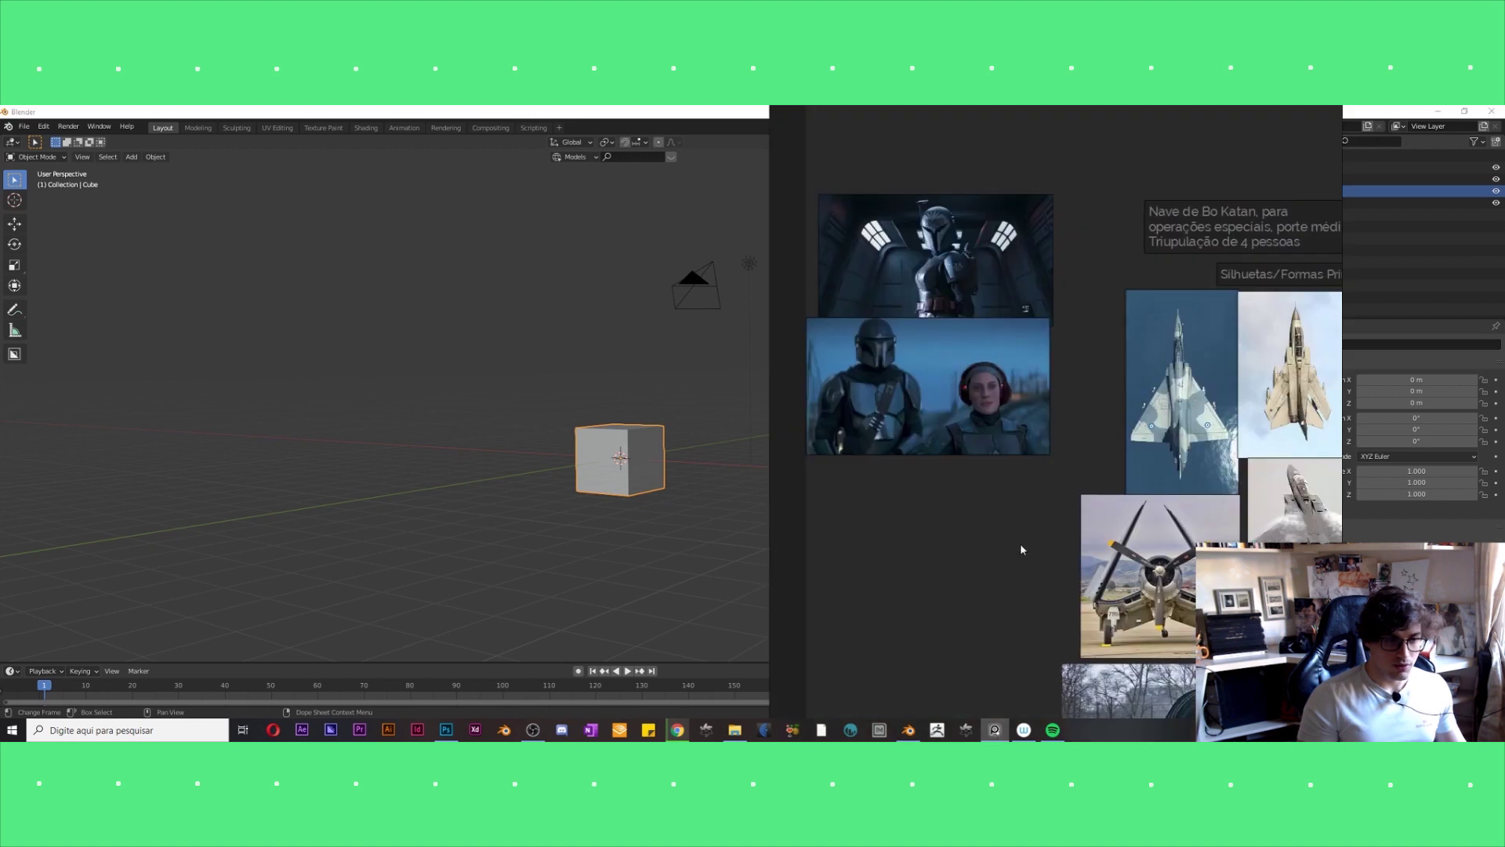
pyautogui.scroll(2, 900, 525)
pyautogui.moveTo(994, 731)
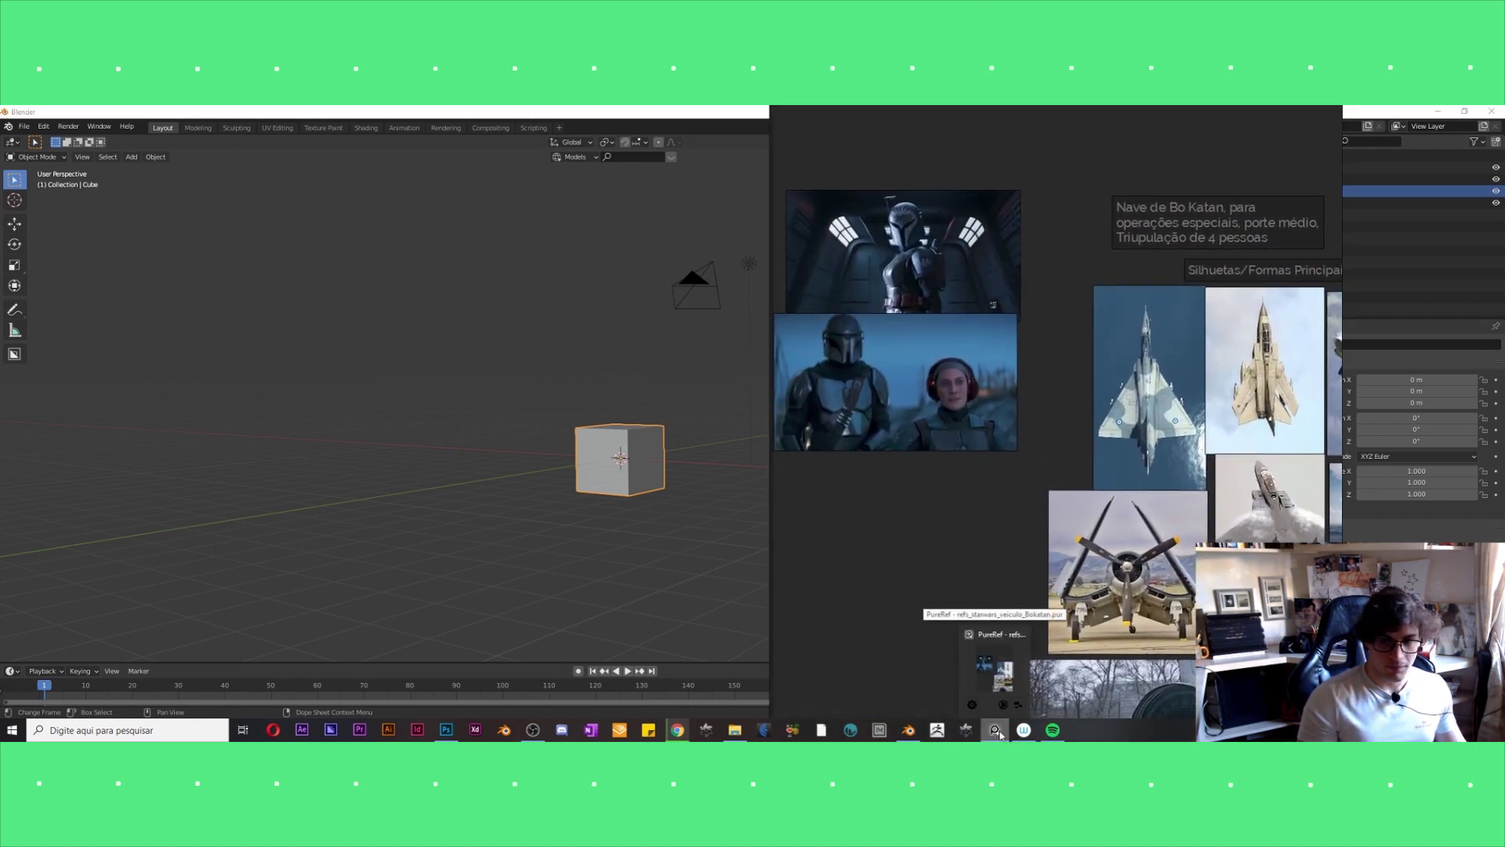
pyautogui.moveTo(770, 399); pyautogui.dragTo(295, 398)
# Widen the PureRef window further and pan around the moodboard images.
pyautogui.moveTo(501, 392); pyautogui.dragTo(310, 389)
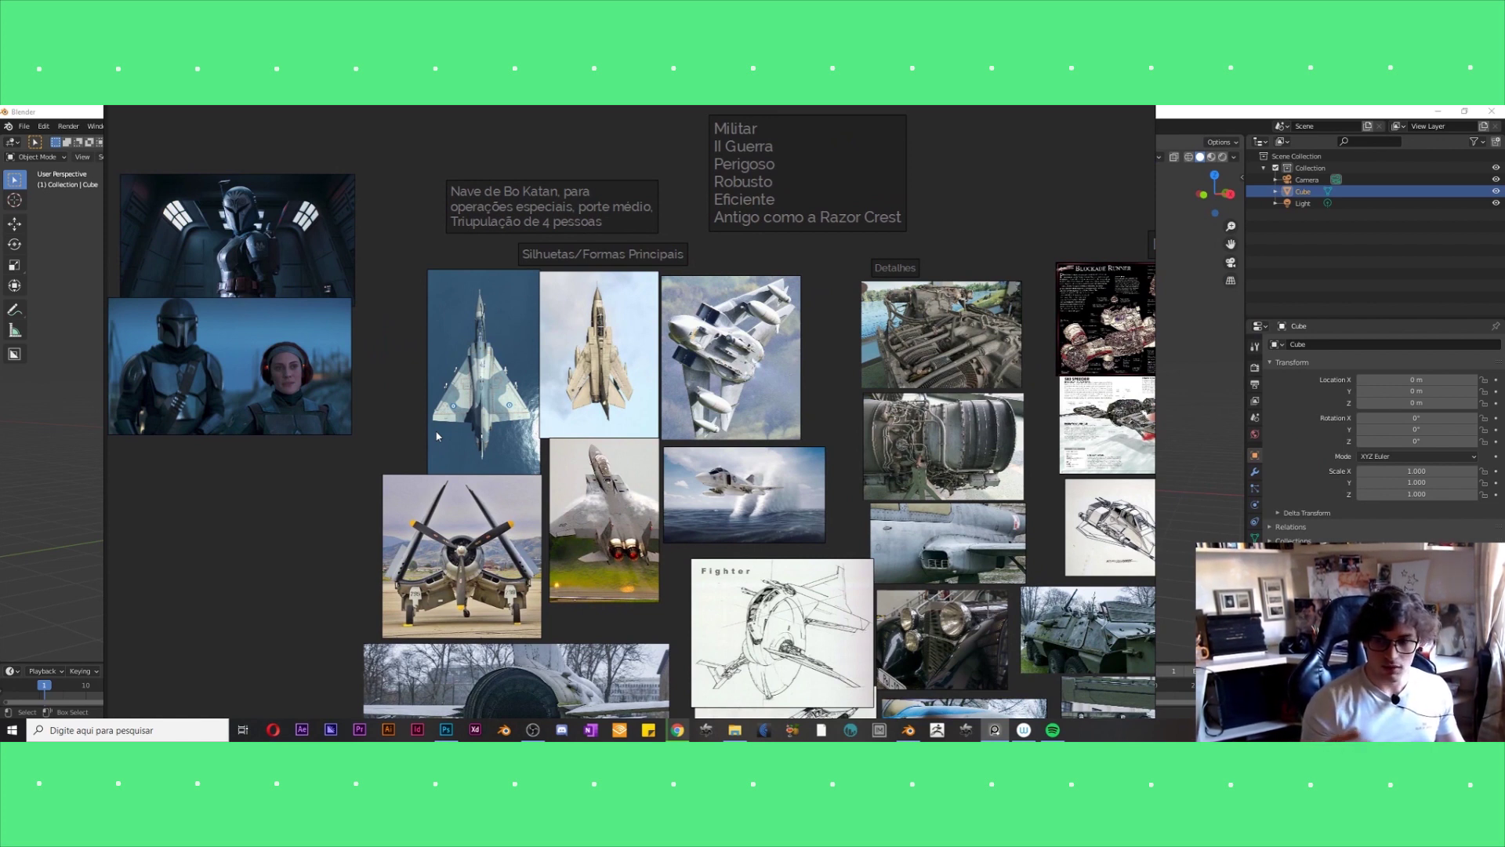
pyautogui.scroll(-3, 436, 436)
pyautogui.scroll(3, 474, 434)
pyautogui.moveTo(473, 435); pyautogui.dragTo(434, 392, button='middle')
pyautogui.scroll(-1, 434, 392)
pyautogui.scroll(2, 549, 439)
pyautogui.scroll(2, 612, 470)
pyautogui.scroll(-1, 662, 521)
pyautogui.scroll(-1, 663, 521)
pyautogui.scroll(-1, 662, 521)
pyautogui.scroll(-1, 663, 521)
pyautogui.moveTo(662, 521); pyautogui.dragTo(566, 454, button='middle')
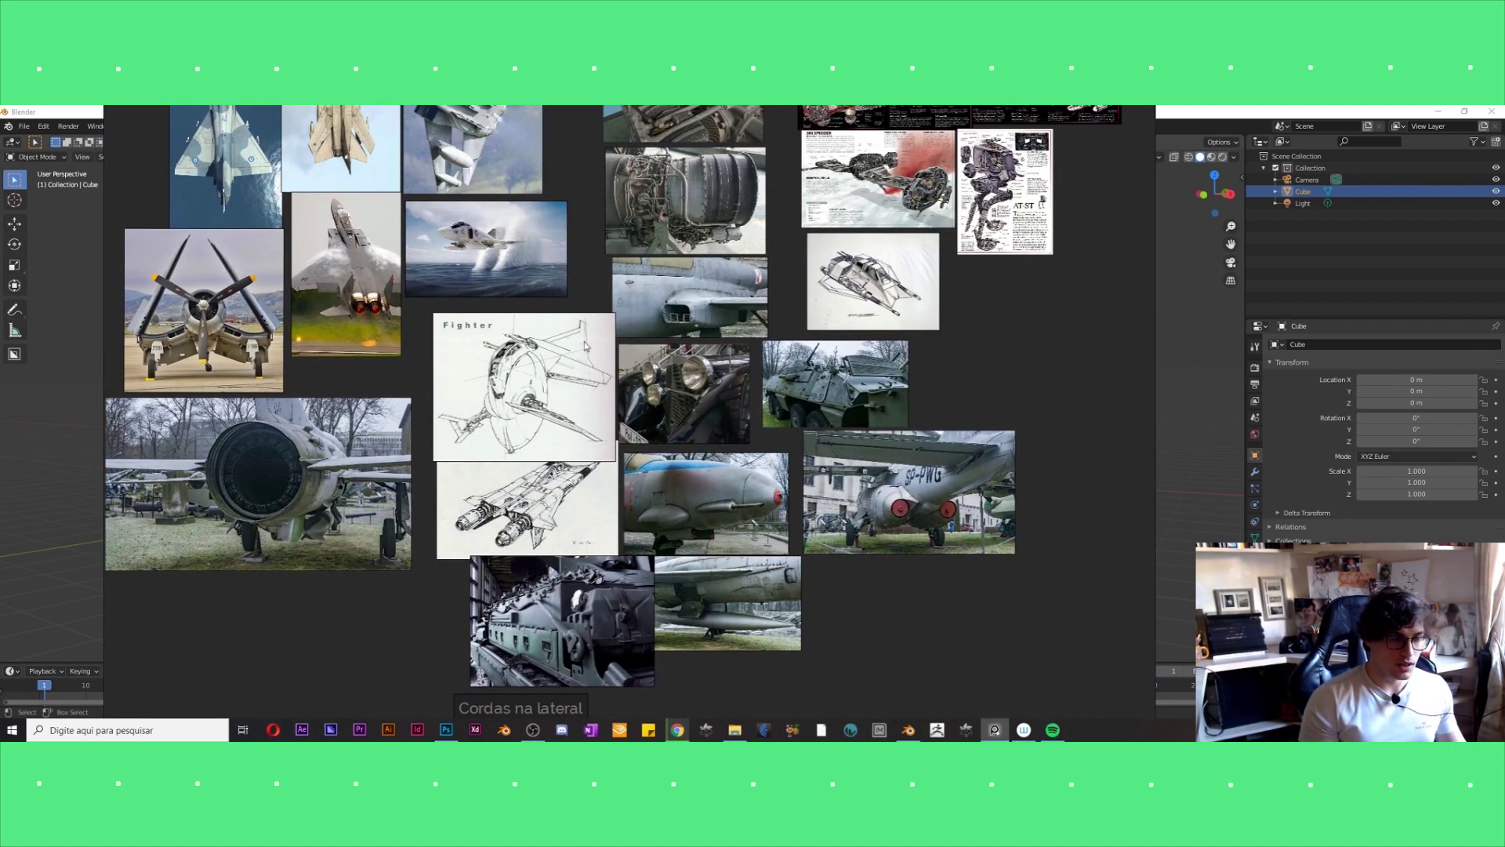
pyautogui.scroll(1, 666, 368)
pyautogui.scroll(1, 628, 353)
# Inspect the vintage car and armoured vehicle photos fitted to the window.
pyautogui.doubleClick(648, 343)
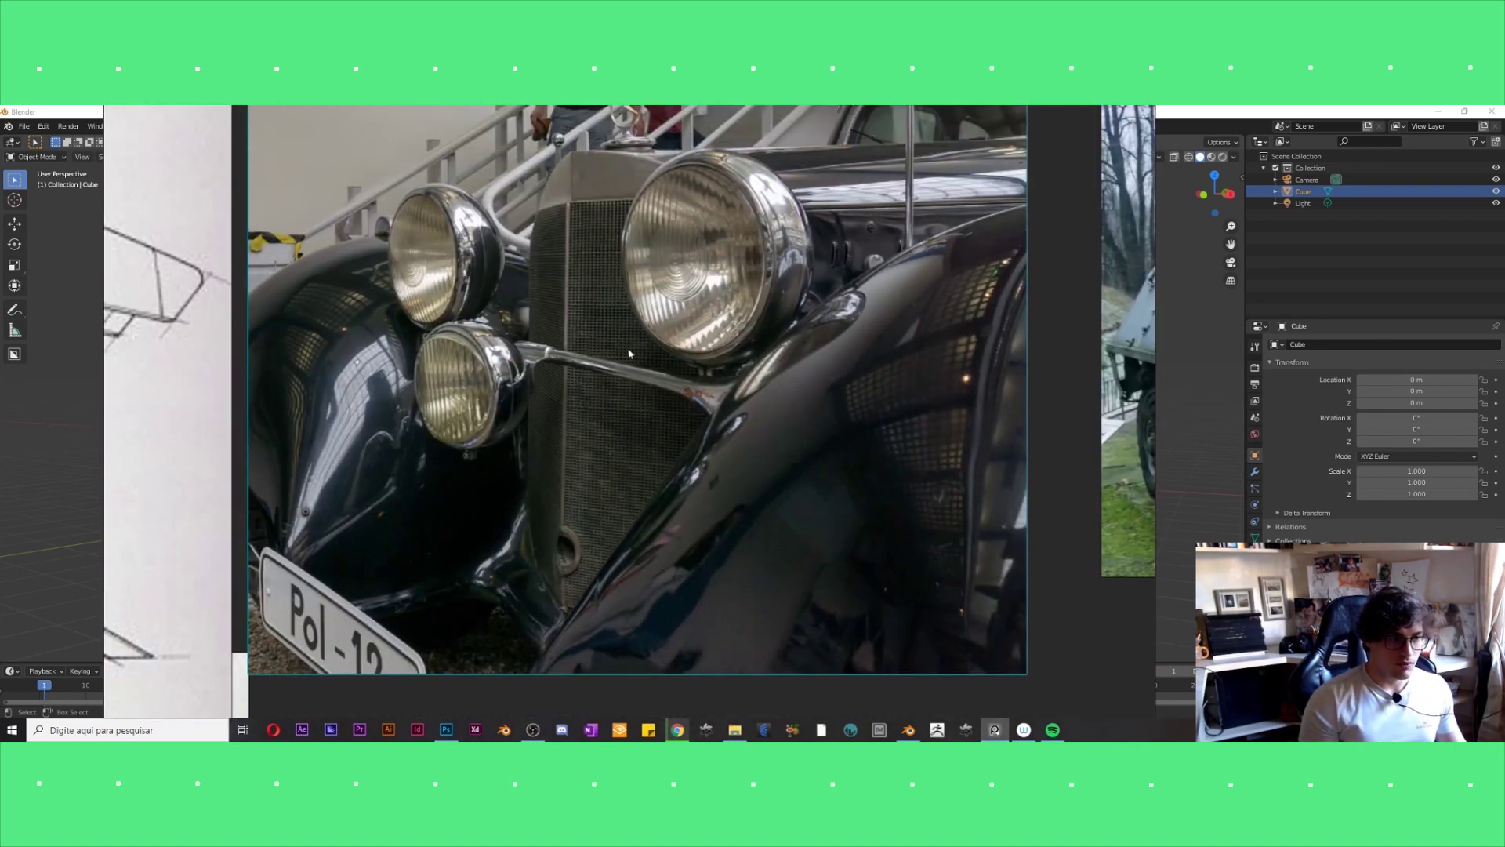
pyautogui.scroll(1, 619, 364)
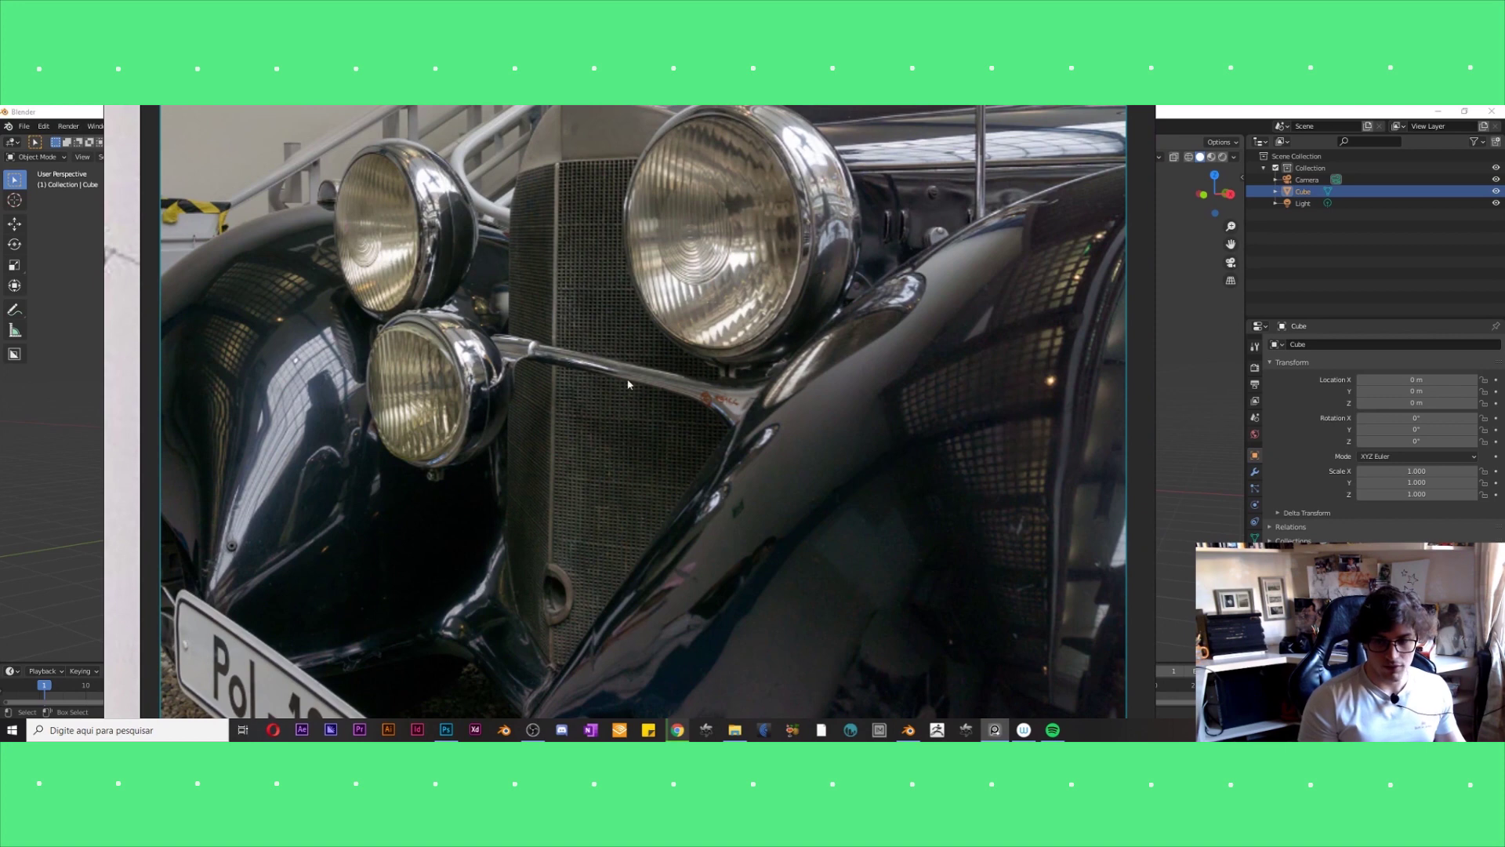
pyautogui.scroll(-5, 620, 376)
pyautogui.scroll(4, 643, 392)
pyautogui.scroll(2, 664, 407)
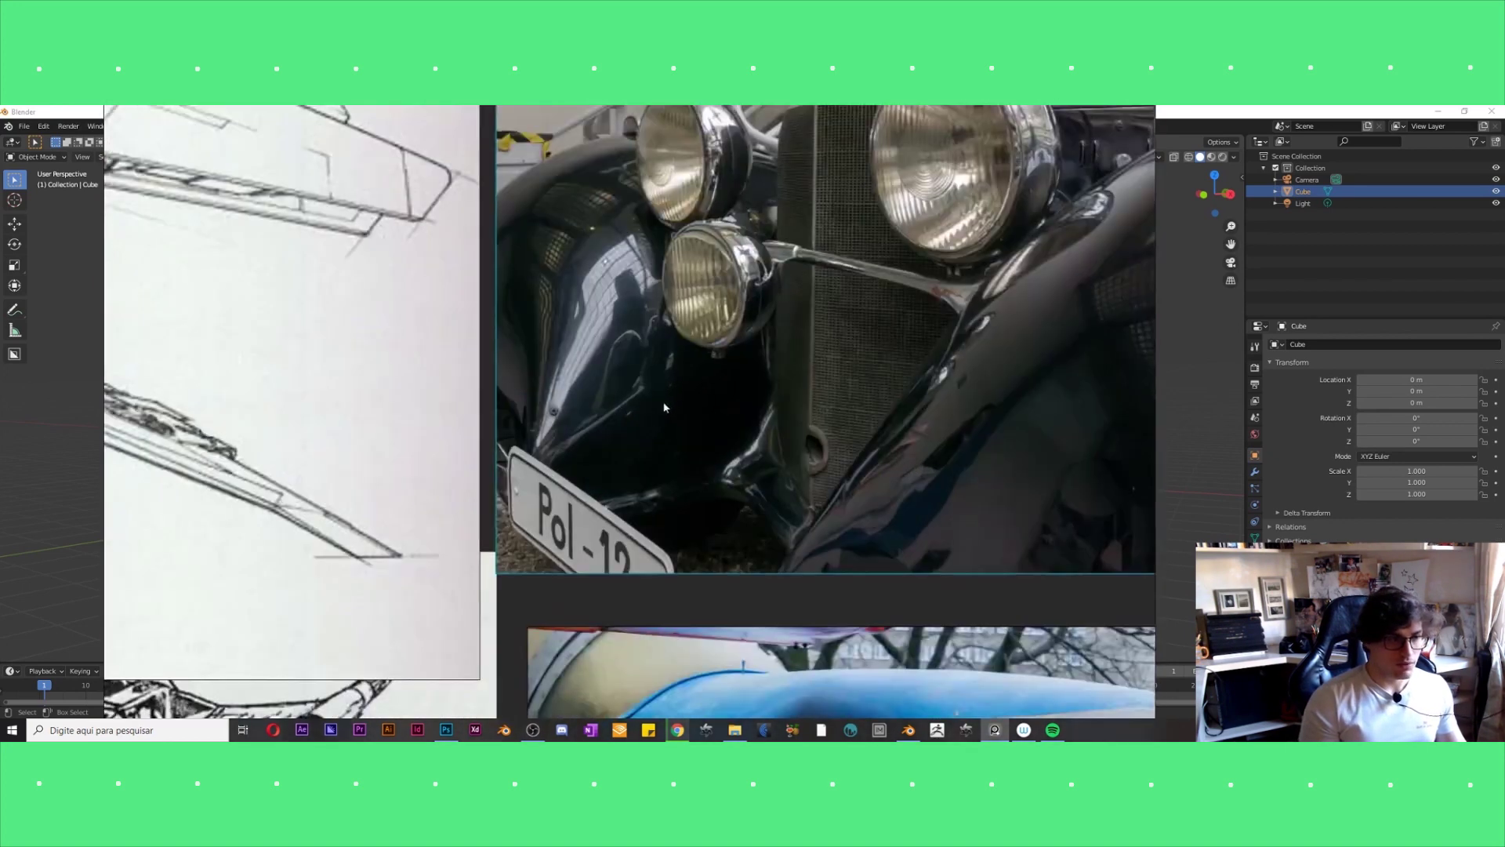
pyautogui.scroll(-5, 664, 406)
pyautogui.doubleClick(874, 387)
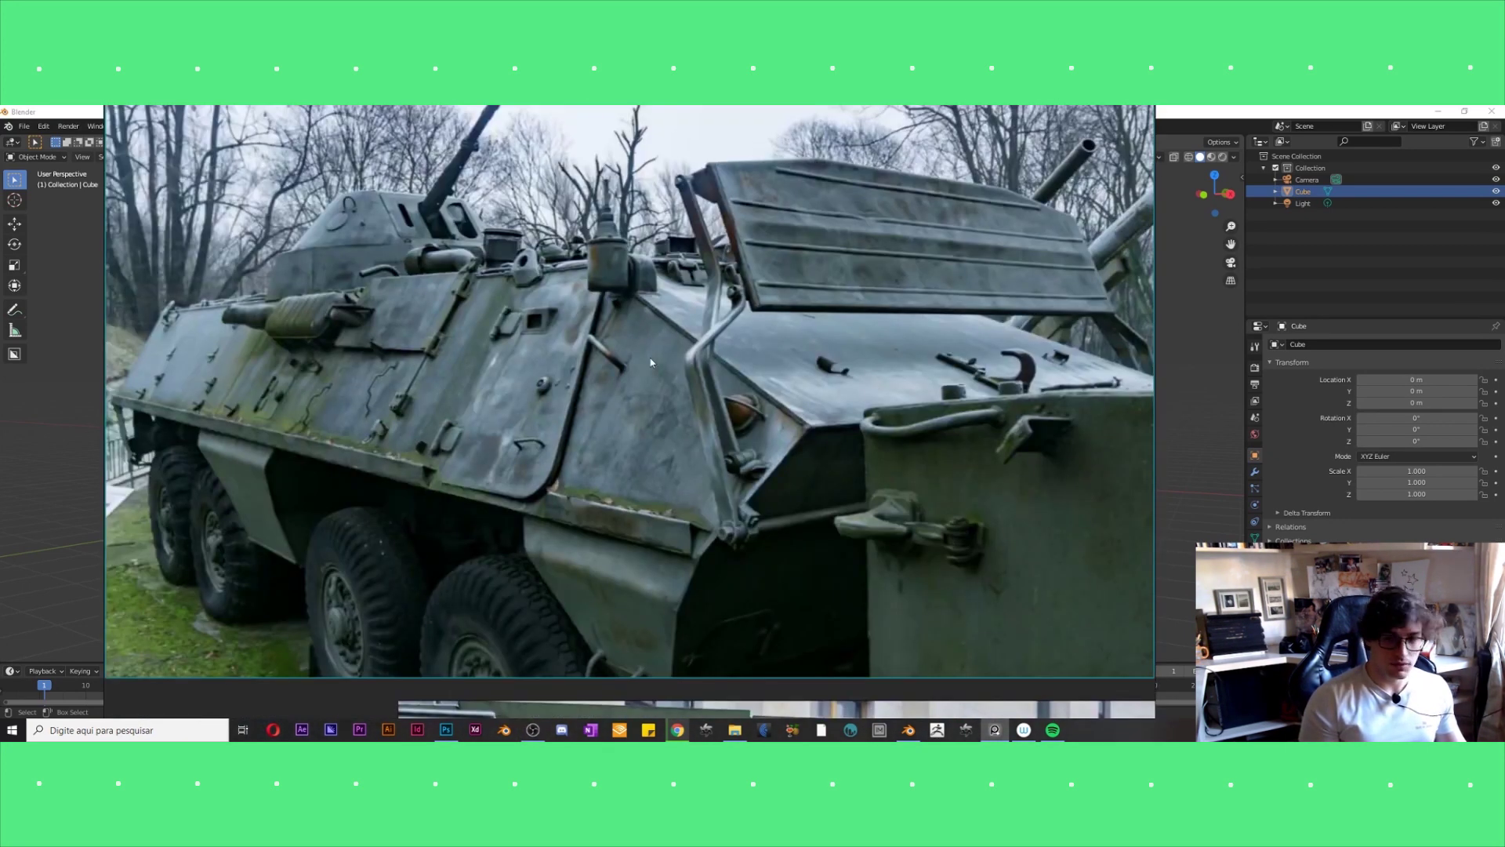
pyautogui.scroll(2, 617, 406)
pyautogui.scroll(-6, 618, 406)
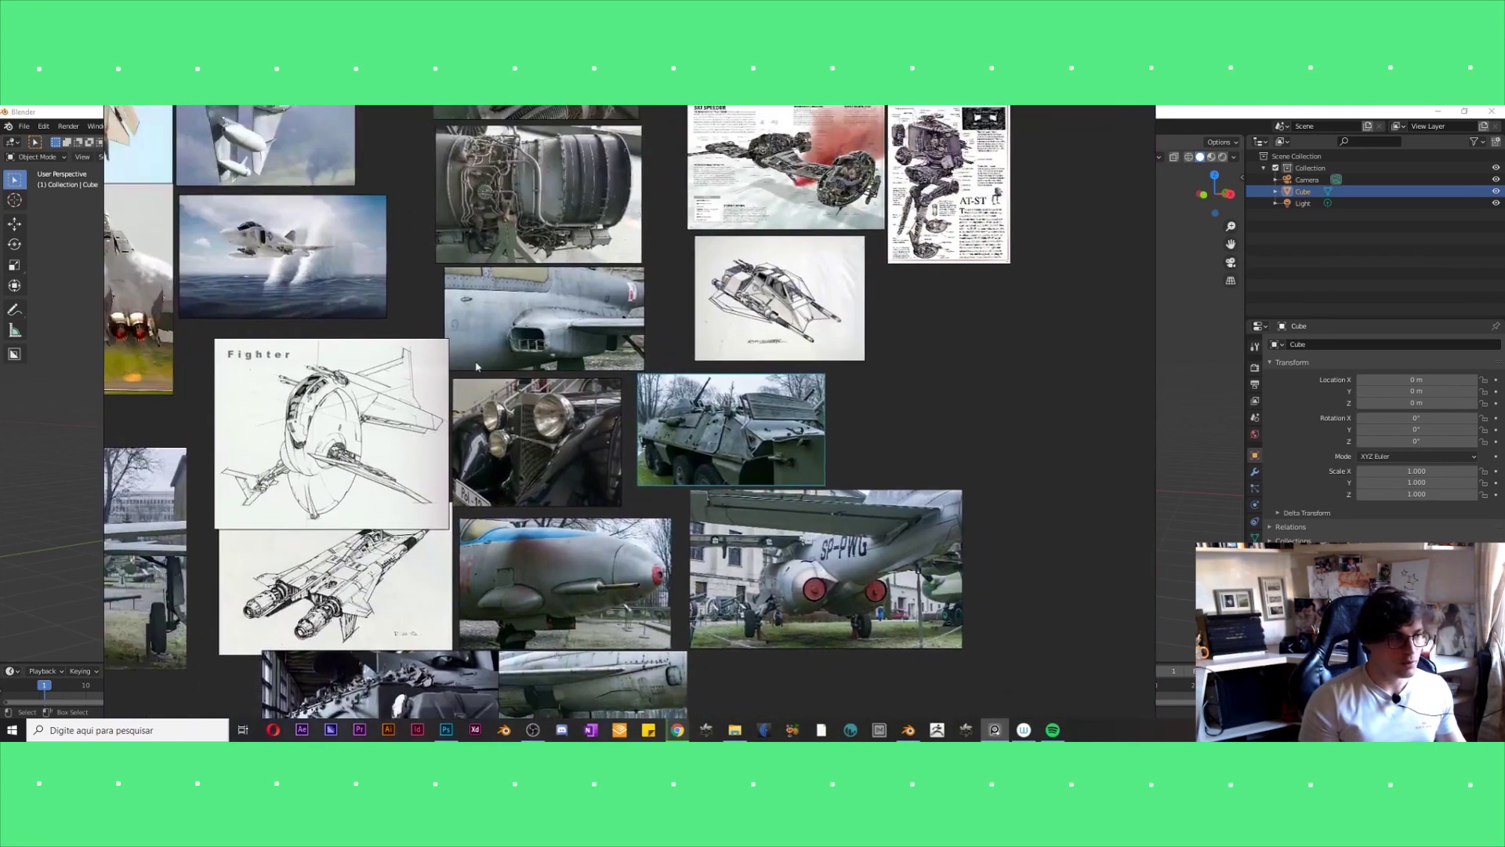
# View the delta-wing jet photo and the Mandalorian helmet stills full size.
pyautogui.moveTo(476, 366)
pyautogui.mouseDown(button='middle')
pyautogui.moveTo(721, 479)
pyautogui.moveTo(898, 512)
pyautogui.mouseUp(button='middle')
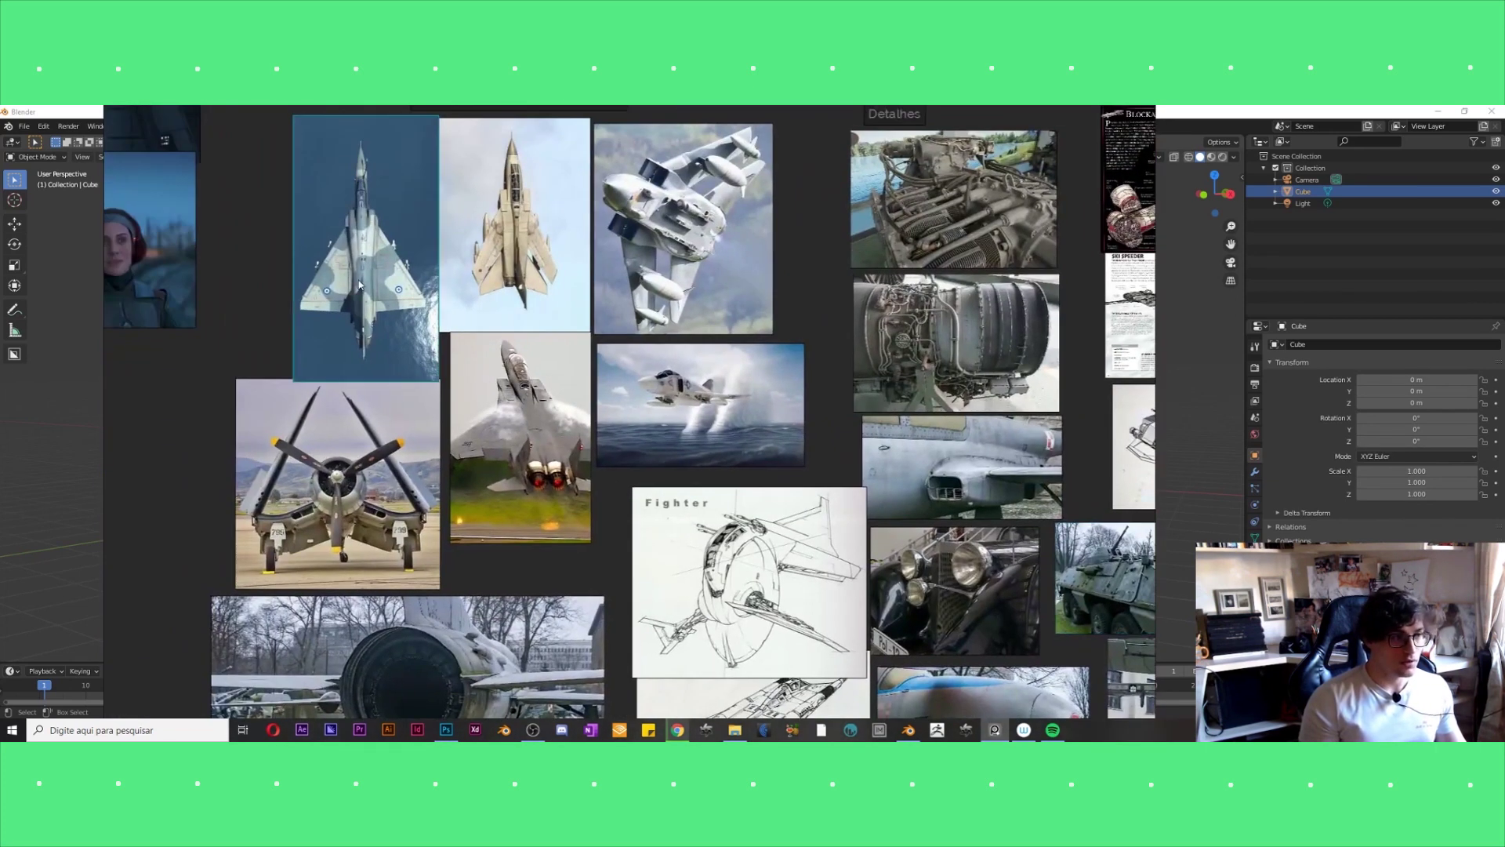
pyautogui.doubleClick(360, 289)
pyautogui.doubleClick(361, 288)
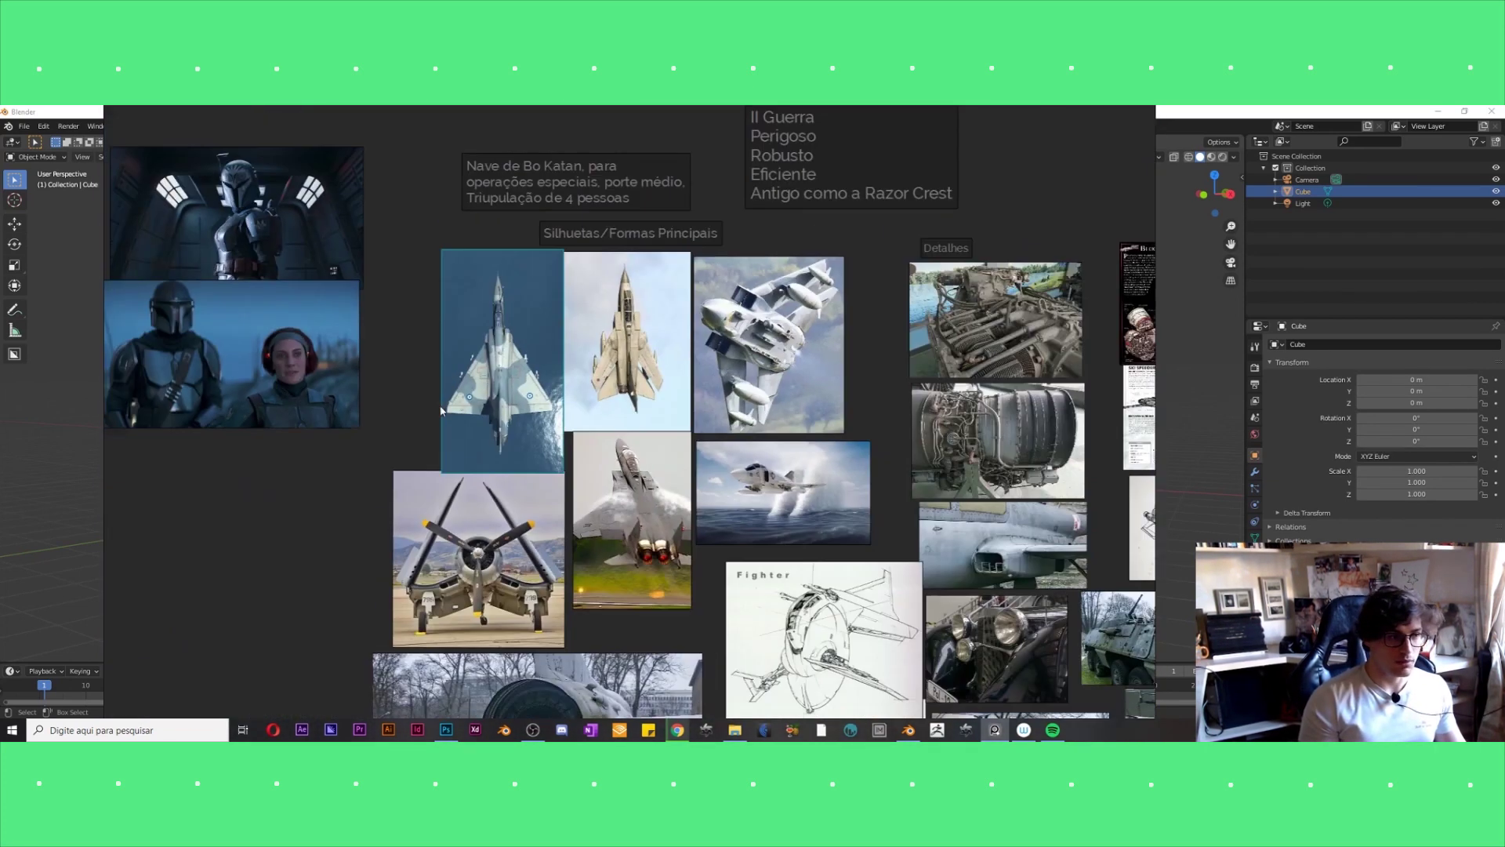
pyautogui.click(351, 362)
pyautogui.doubleClick(352, 362)
pyautogui.doubleClick(423, 349)
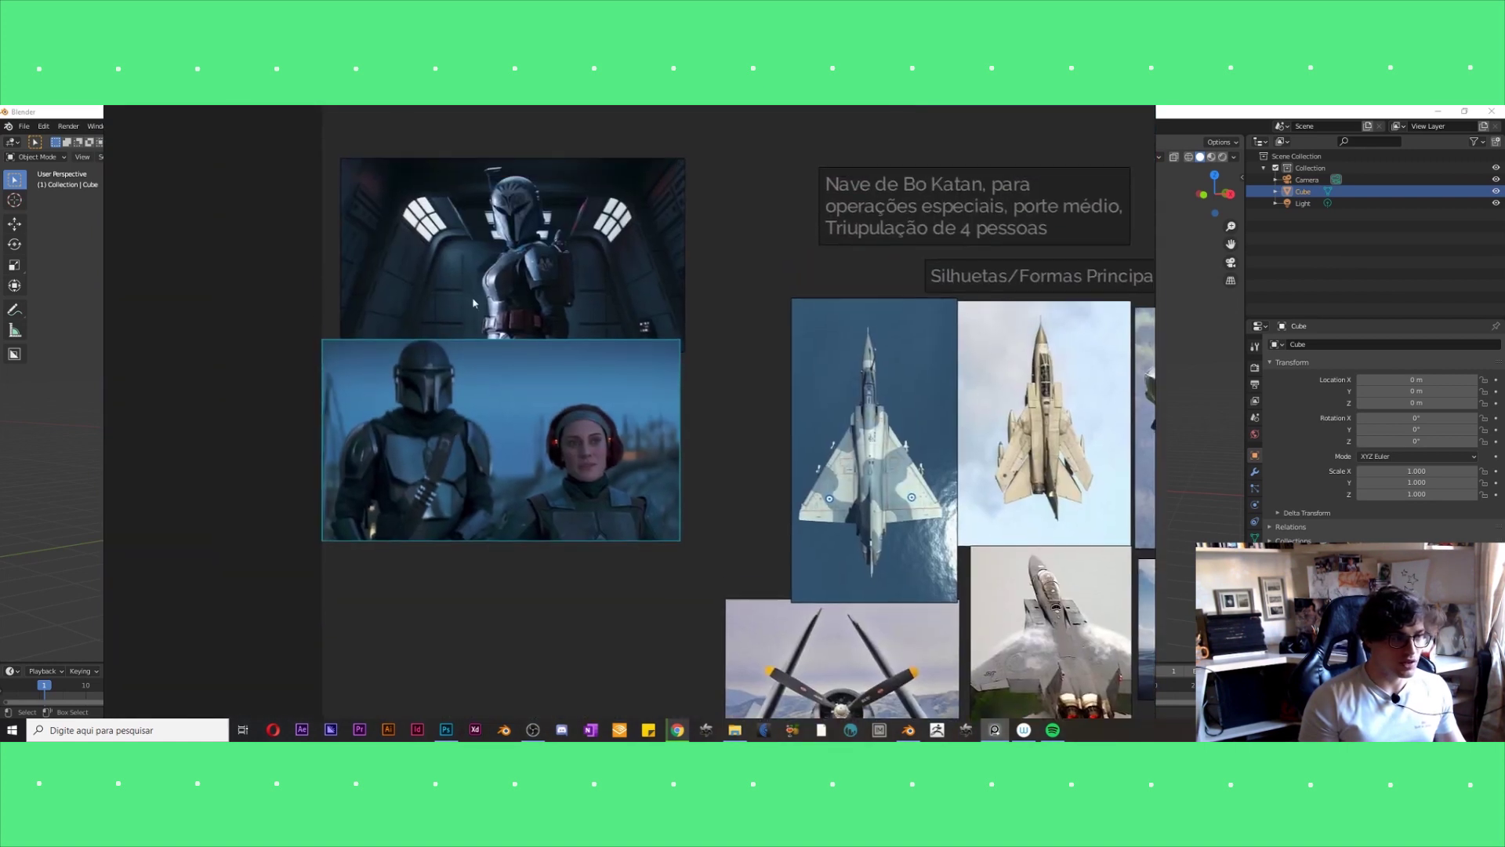
pyautogui.doubleClick(494, 329)
pyautogui.moveTo(745, 396)
pyautogui.mouseDown(button='middle')
pyautogui.moveTo(575, 382)
pyautogui.moveTo(376, 251)
pyautogui.mouseUp(button='middle')
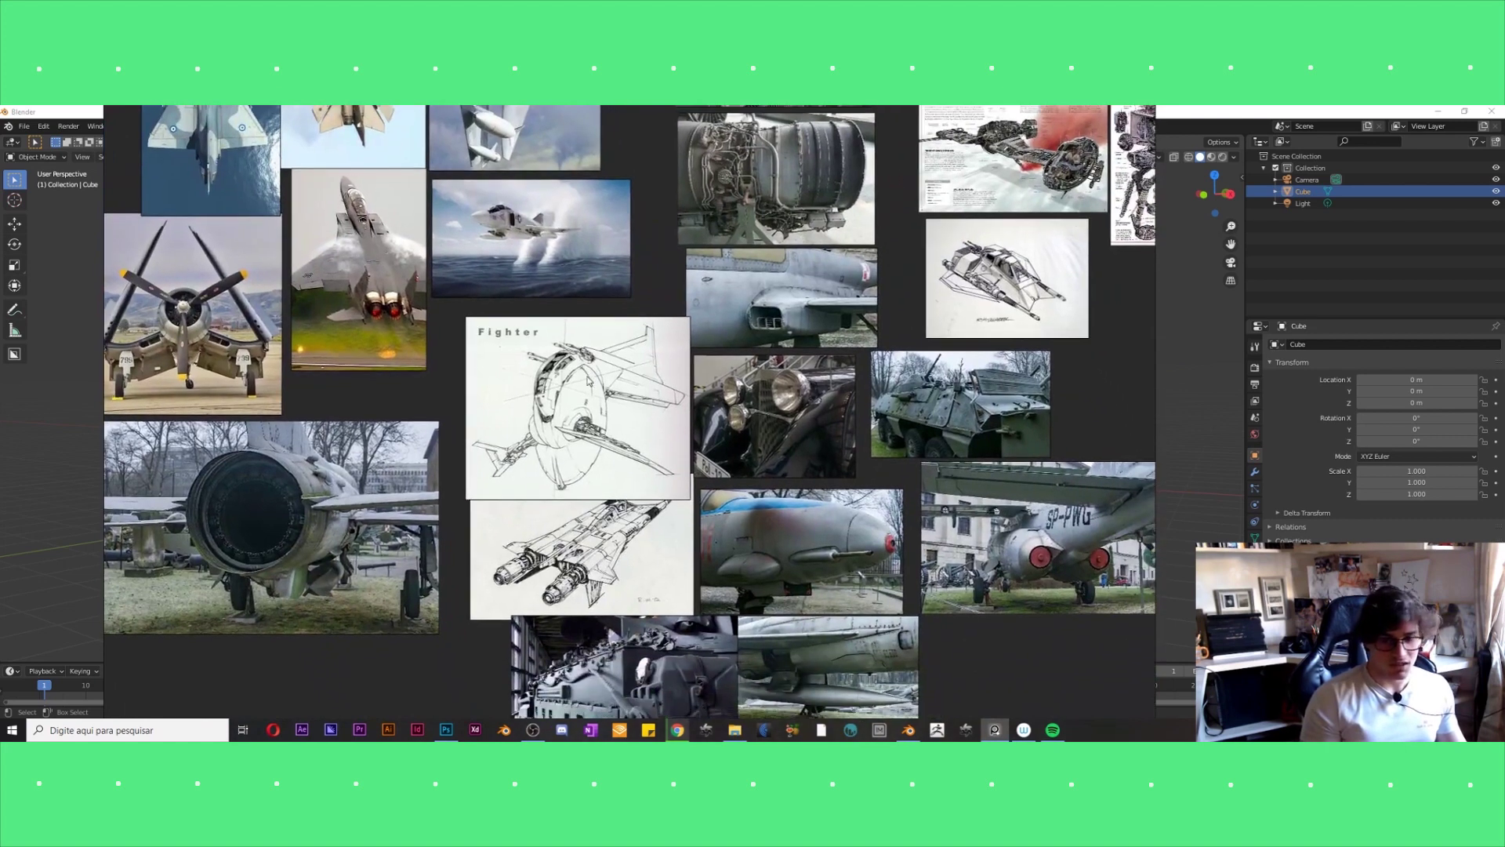
pyautogui.scroll(-3, 590, 459)
# Inspect the Blockade Runner cutaway, then zoom out to the full board.
pyautogui.doubleClick(858, 210)
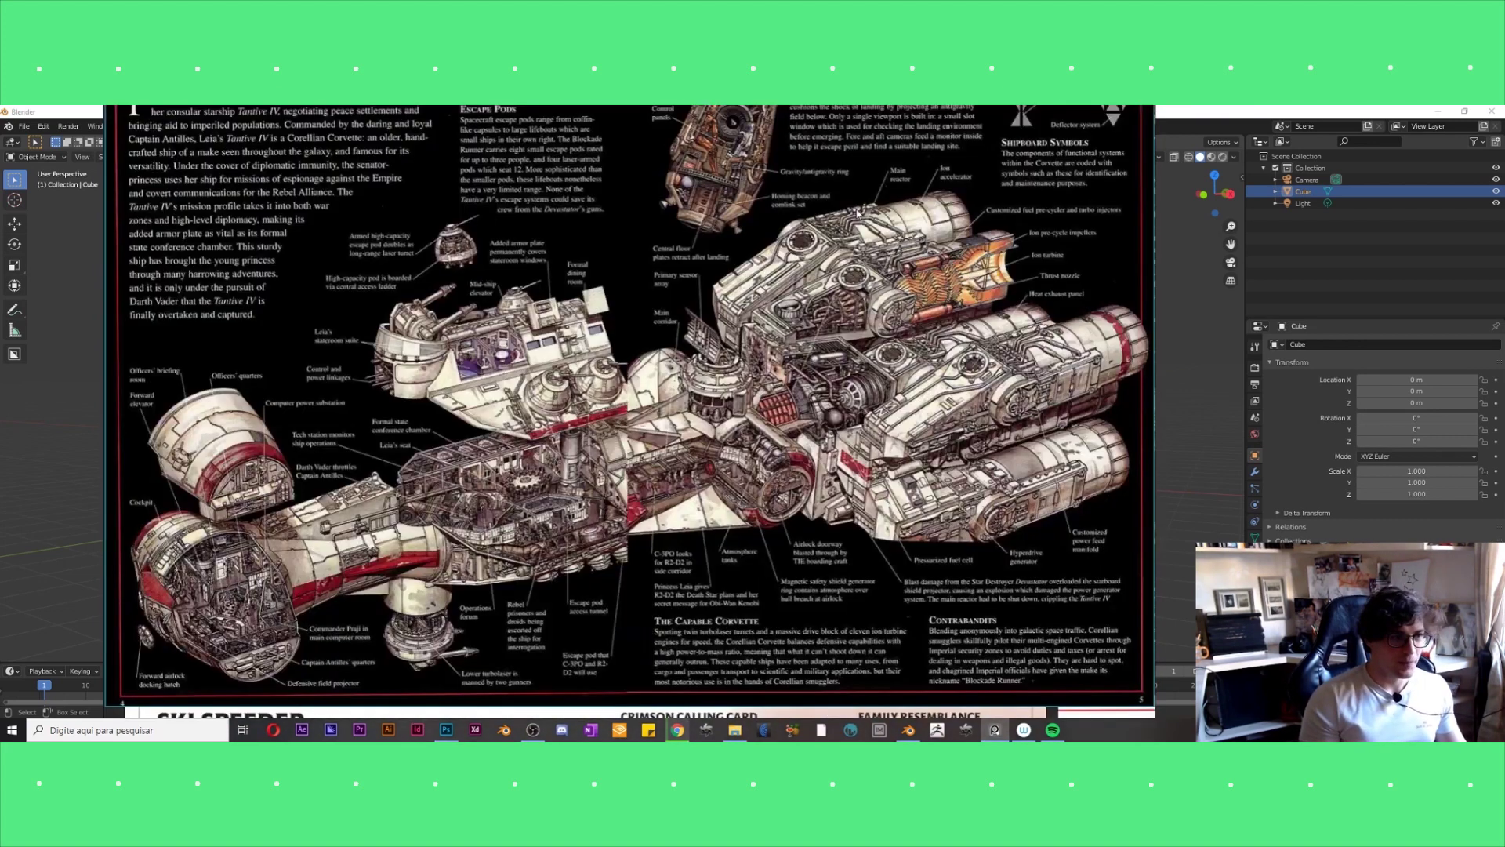
pyautogui.scroll(-3, 745, 289)
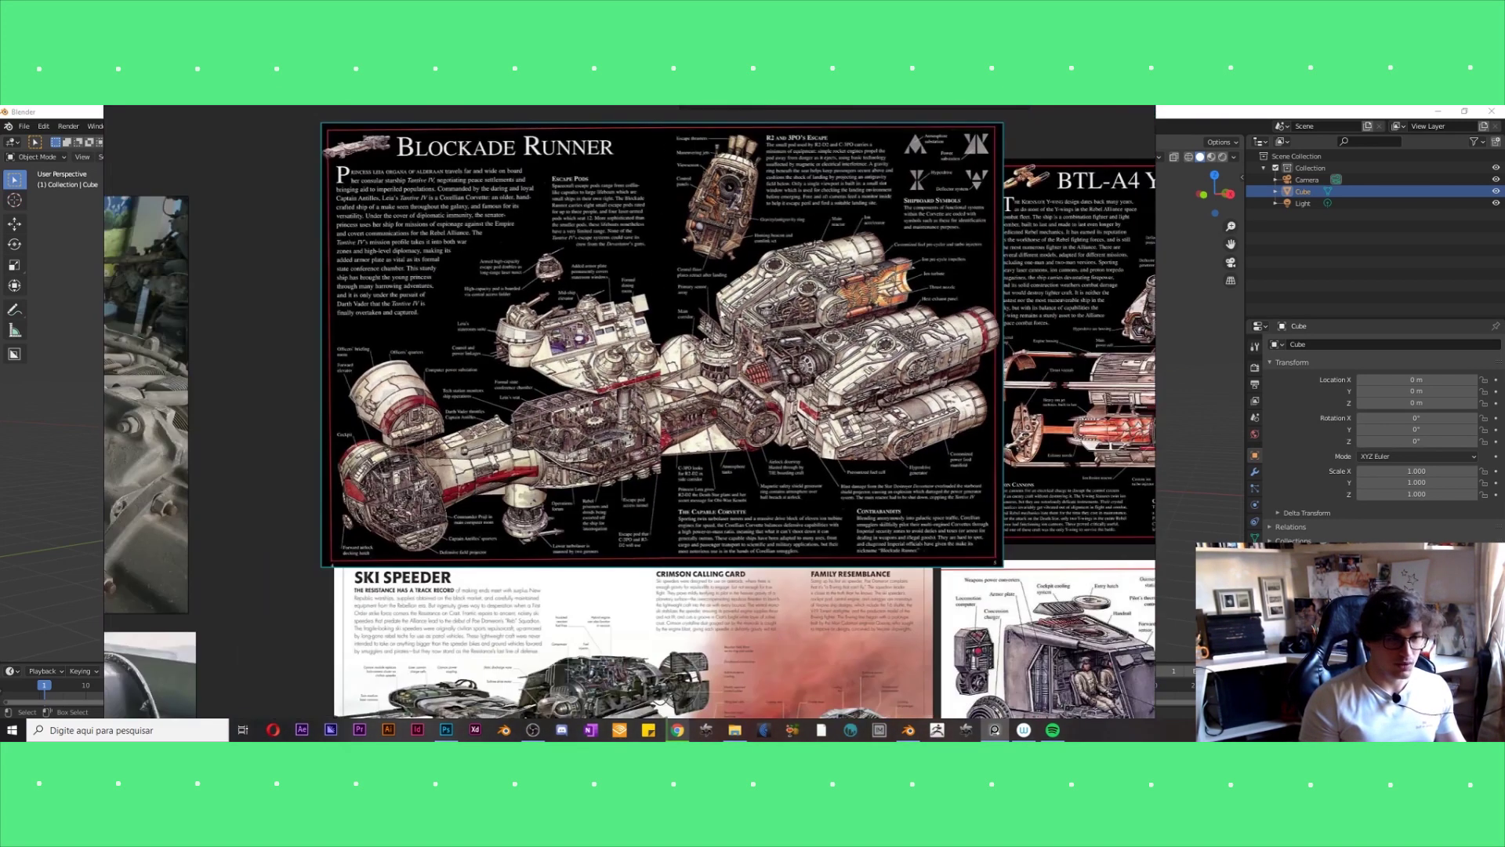
pyautogui.scroll(-3, 745, 290)
pyautogui.scroll(-2, 744, 290)
pyautogui.scroll(-2, 744, 289)
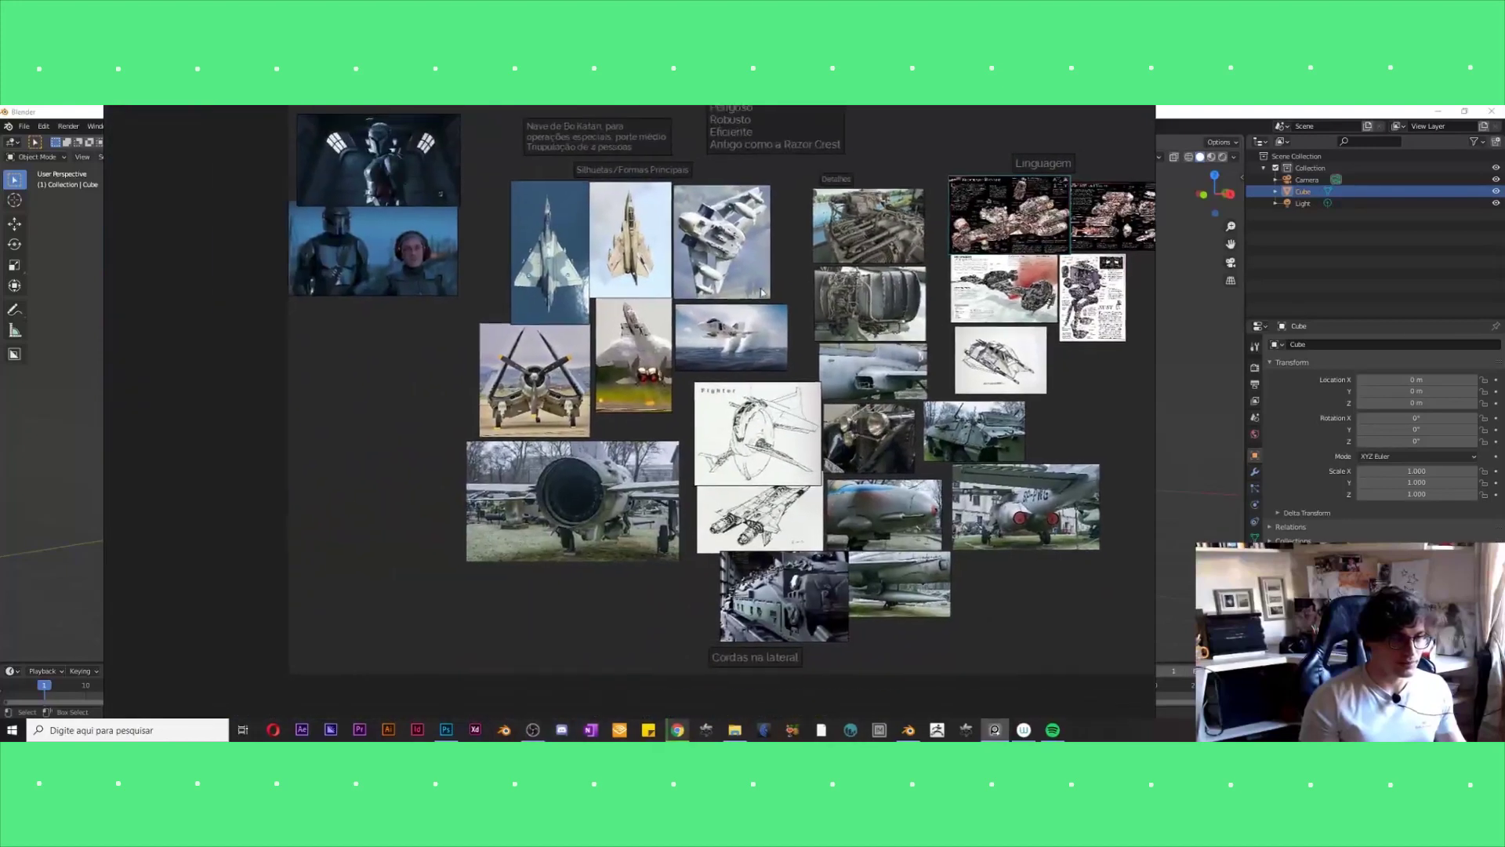
# Add copies of the propeller-plane photo, then undo the extra copies.
pyautogui.scroll(3, 743, 289)
pyautogui.scroll(-1, 744, 289)
pyautogui.moveTo(302, 451); pyautogui.dragTo(349, 439, button='middle')
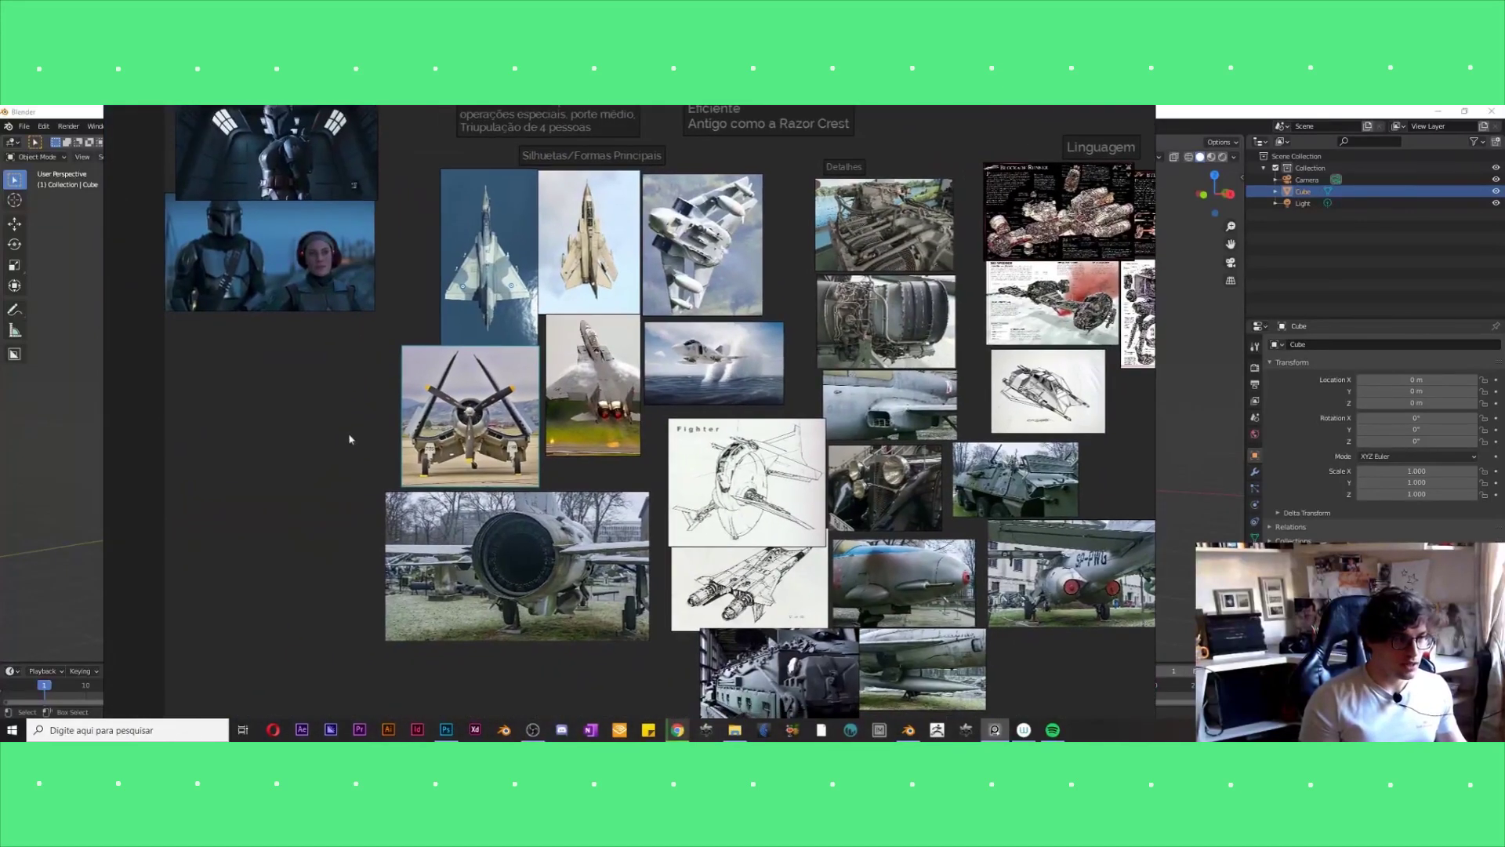
pyautogui.moveTo(506, 423)
pyautogui.keyDown('ctrl'); pyautogui.mouseDown()
pyautogui.moveTo(246, 453)
pyautogui.moveTo(312, 438)
pyautogui.mouseUp(); pyautogui.keyUp('ctrl')
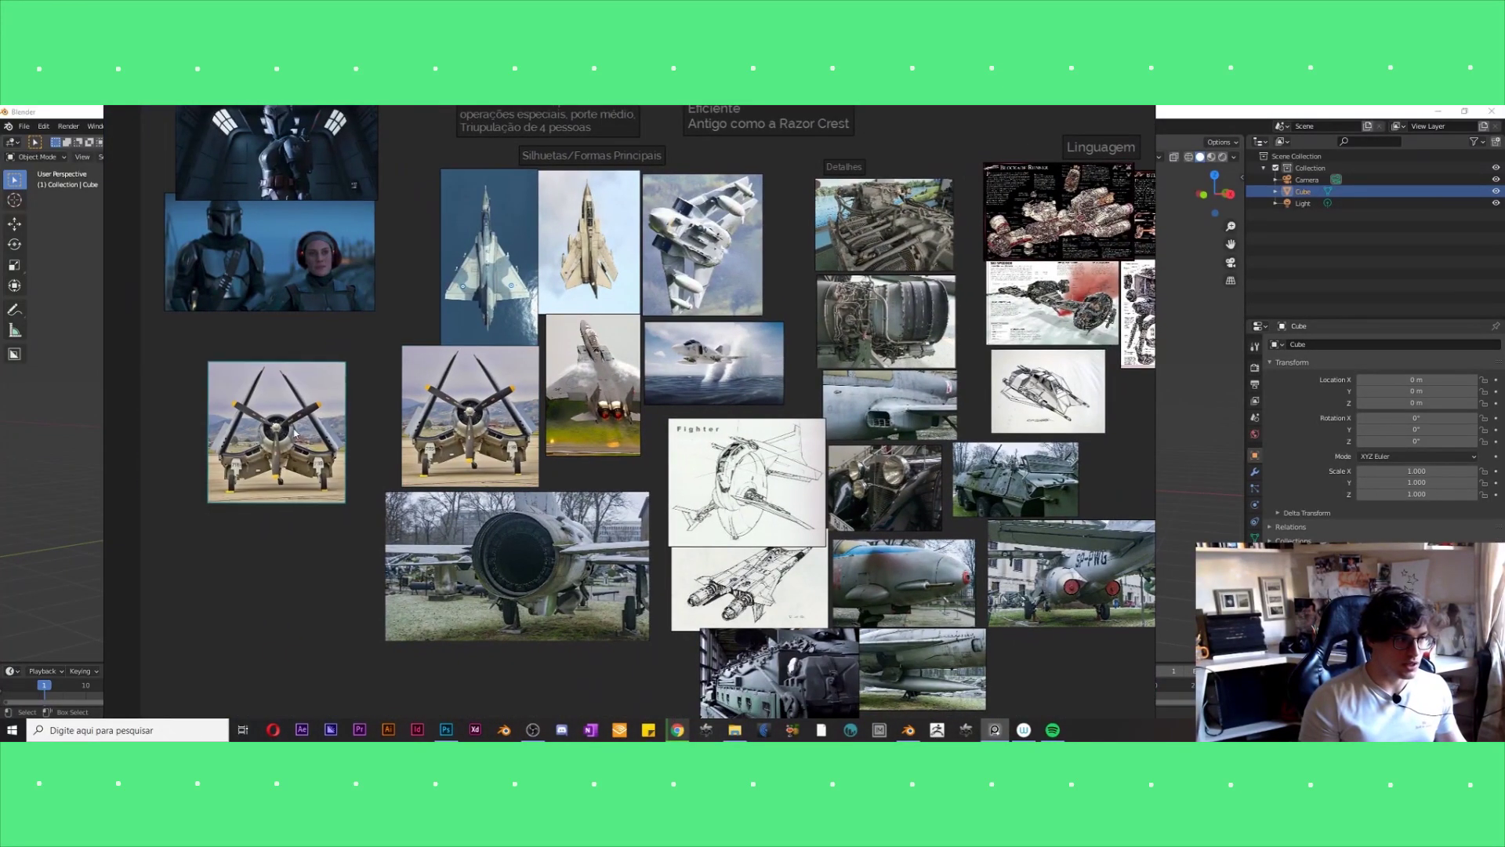
pyautogui.scroll(2, 294, 430)
pyautogui.scroll(1, 290, 429)
pyautogui.moveTo(291, 430); pyautogui.dragTo(408, 399, button='middle')
pyautogui.scroll(-3, 407, 400)
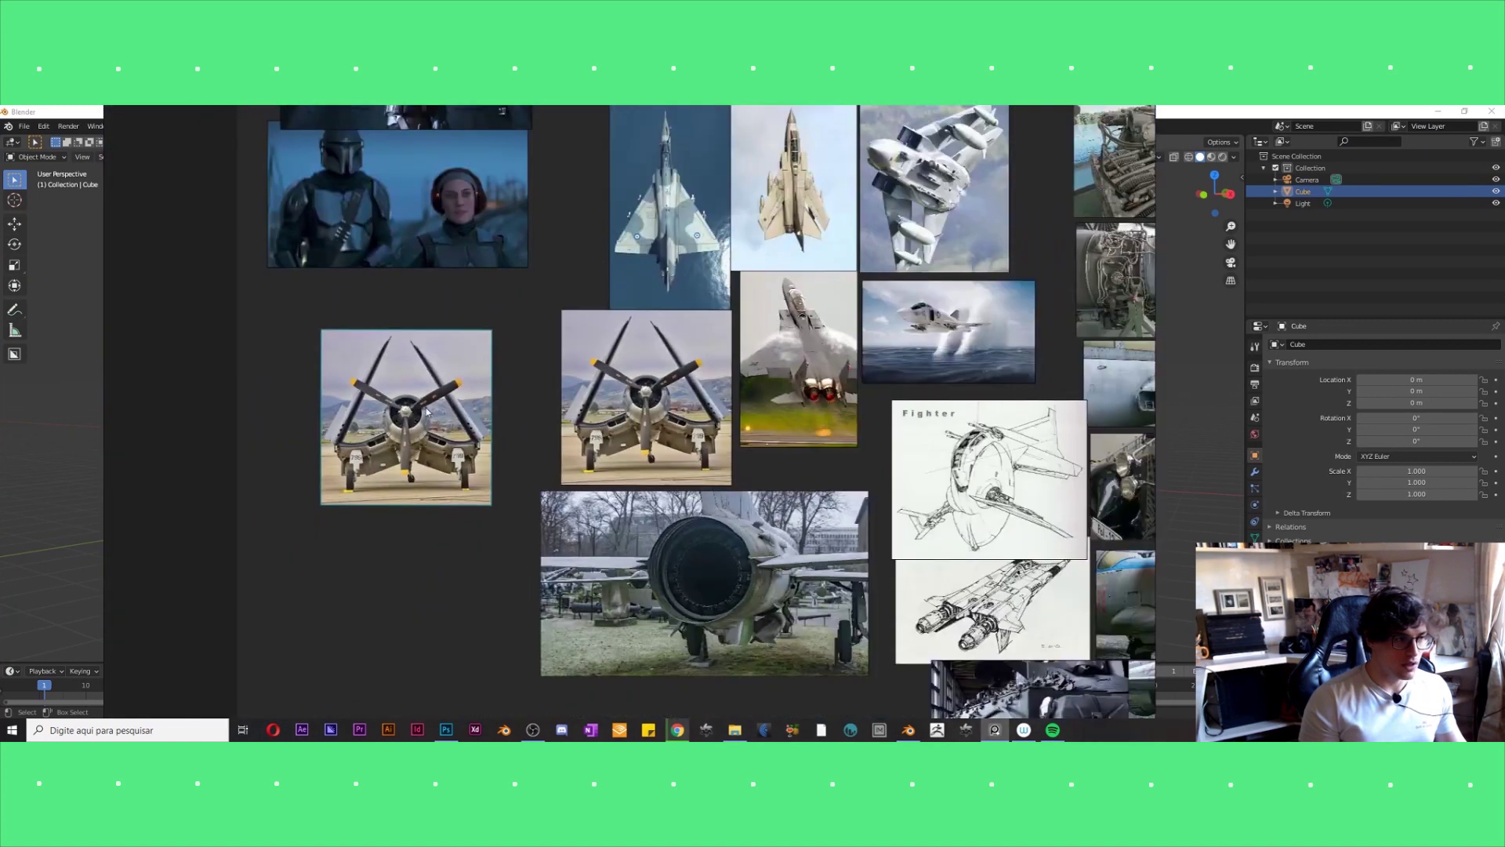
pyautogui.scroll(-2, 413, 402)
pyautogui.hotkey('ctrl', 'v')
pyautogui.hotkey('ctrl', 'z')
pyautogui.hotkey('ctrl', 'z')
pyautogui.hotkey('ctrl', 'z')
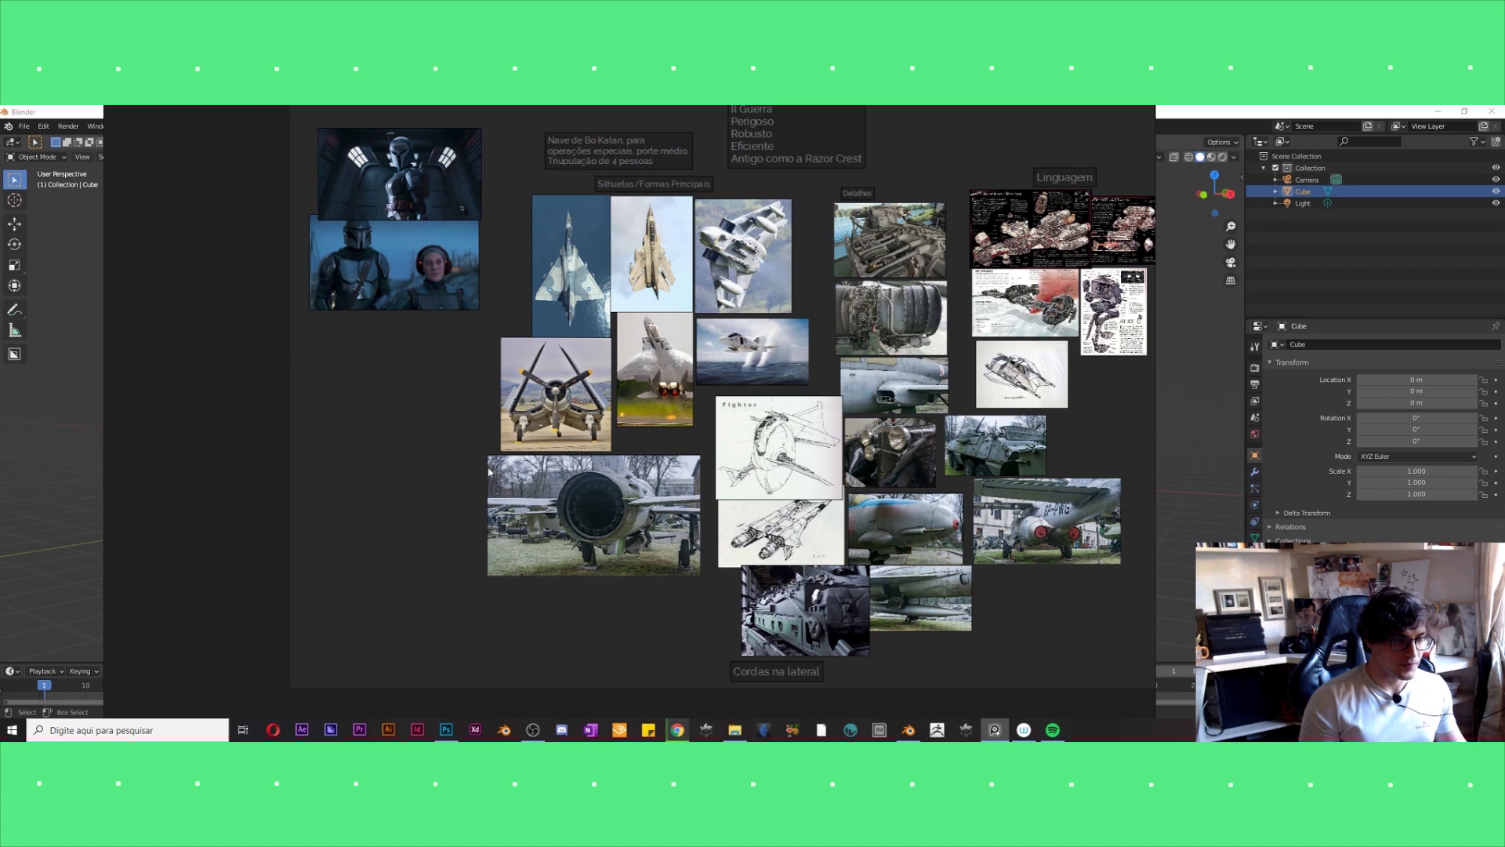
# Move the two stacked Mandalorian stills so they line up with each other.
pyautogui.scroll(1, 445, 476)
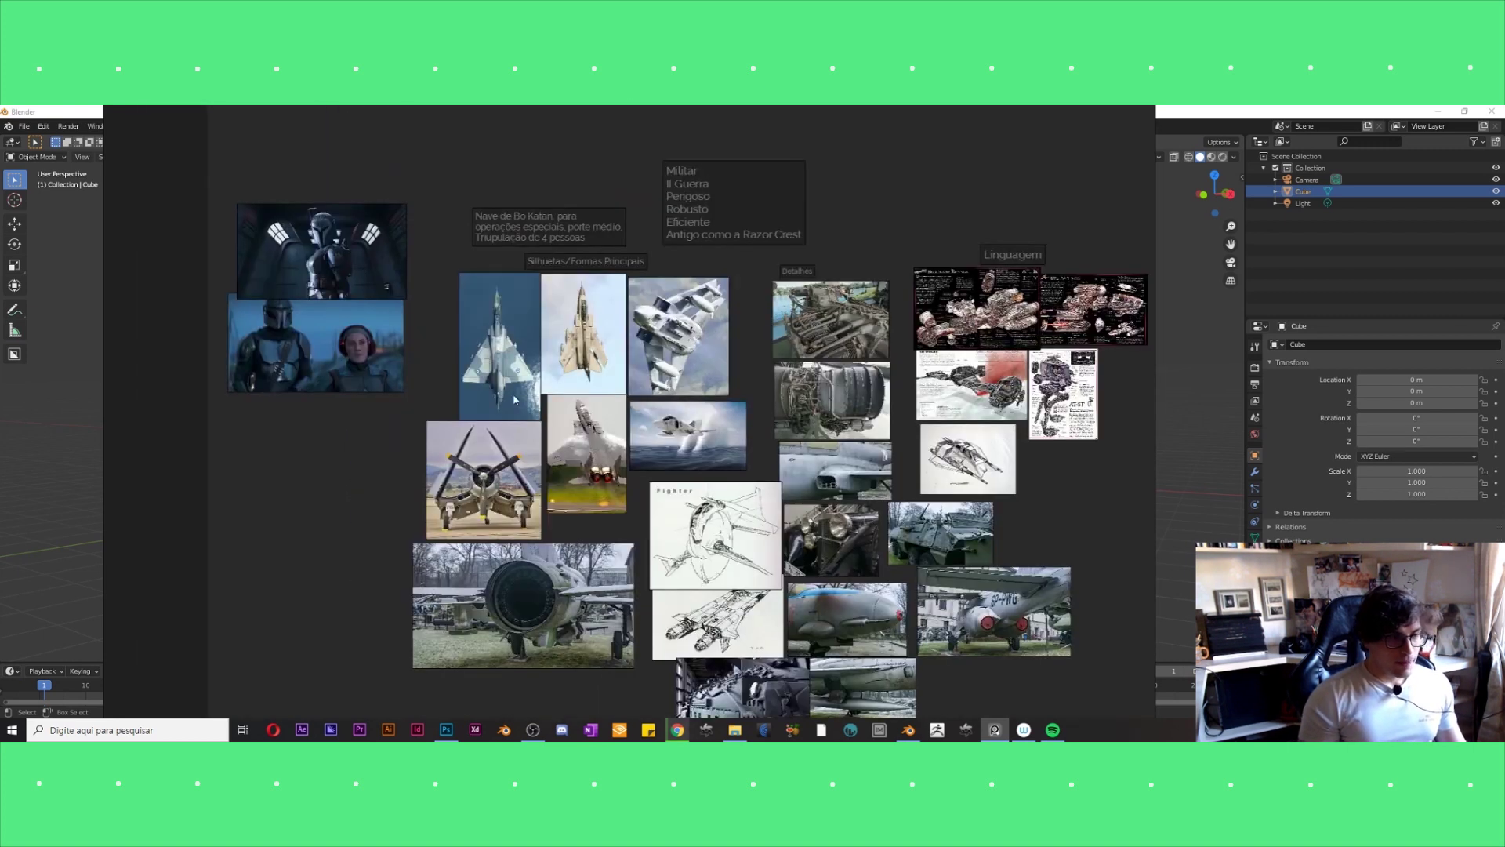
pyautogui.scroll(1, 549, 431)
pyautogui.scroll(1, 588, 408)
pyautogui.scroll(-1, 588, 408)
pyautogui.scroll(1, 549, 392)
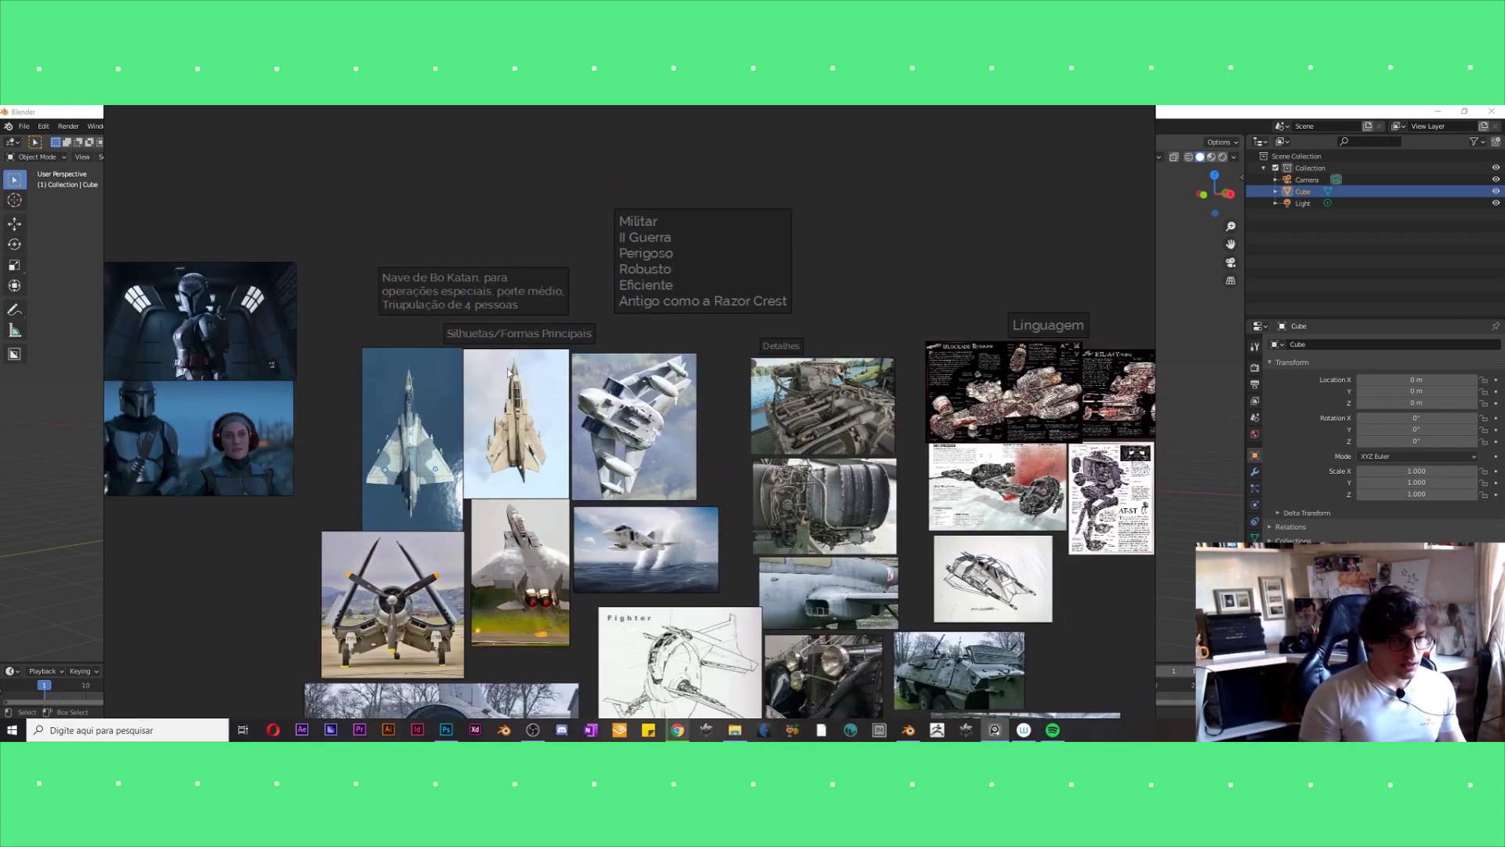
pyautogui.scroll(-1, 486, 360)
pyautogui.scroll(1, 445, 335)
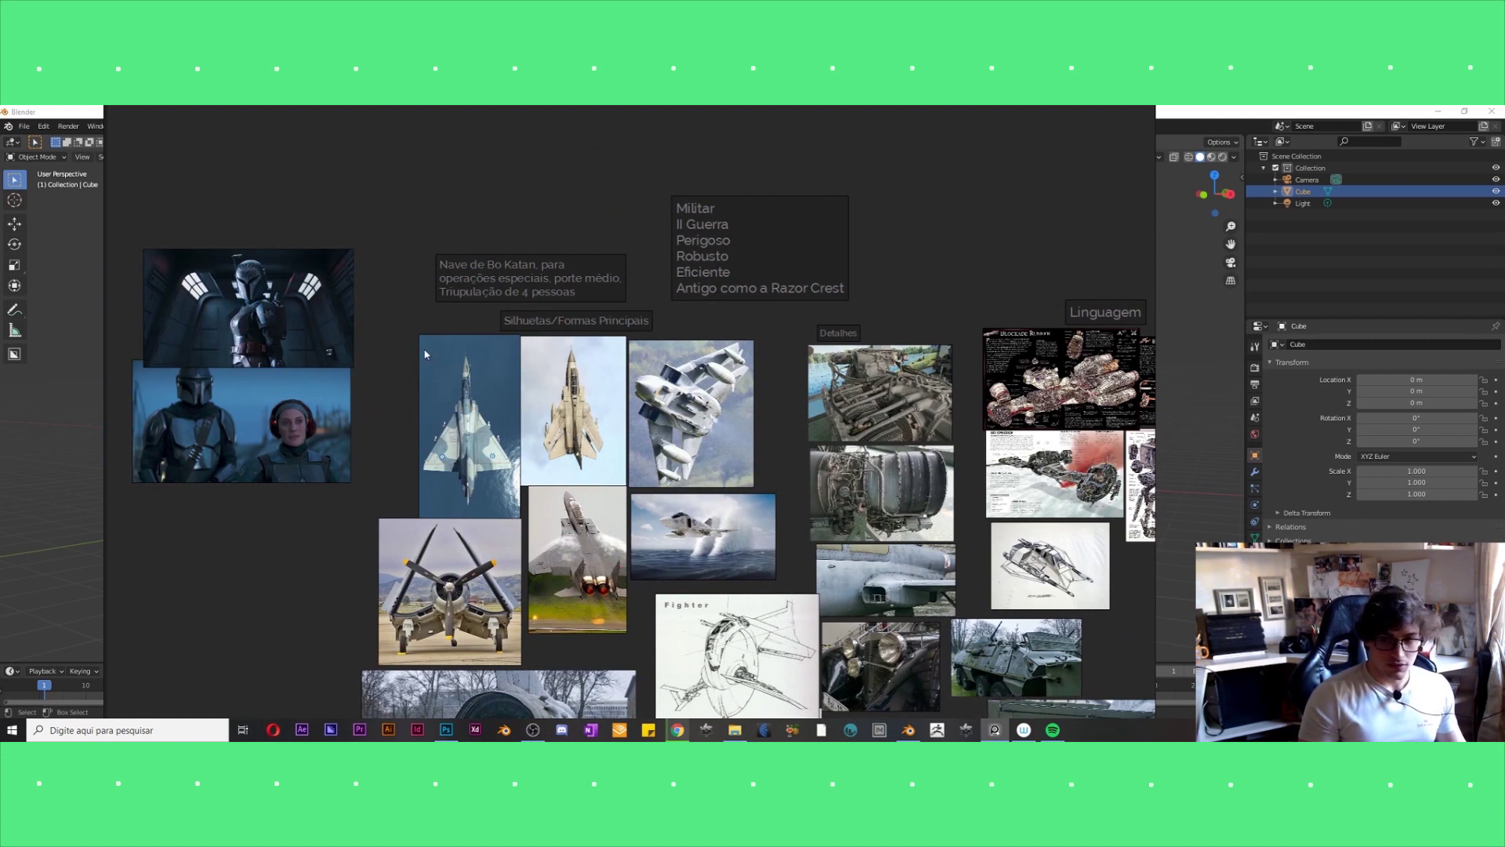
pyautogui.scroll(1, 502, 337)
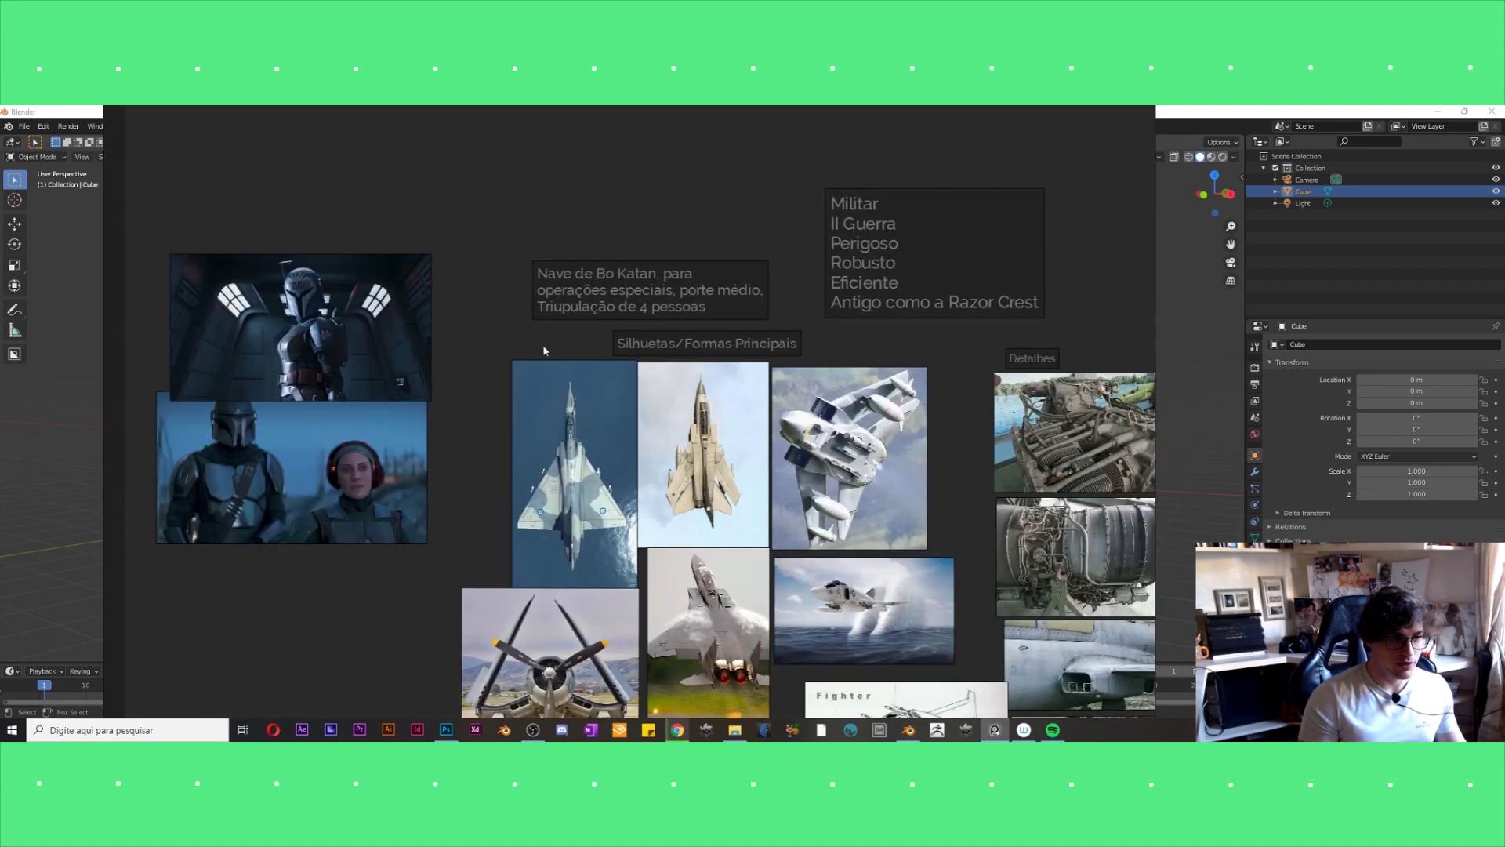
pyautogui.scroll(-2, 543, 345)
pyautogui.scroll(2, 628, 354)
pyautogui.click(269, 287)
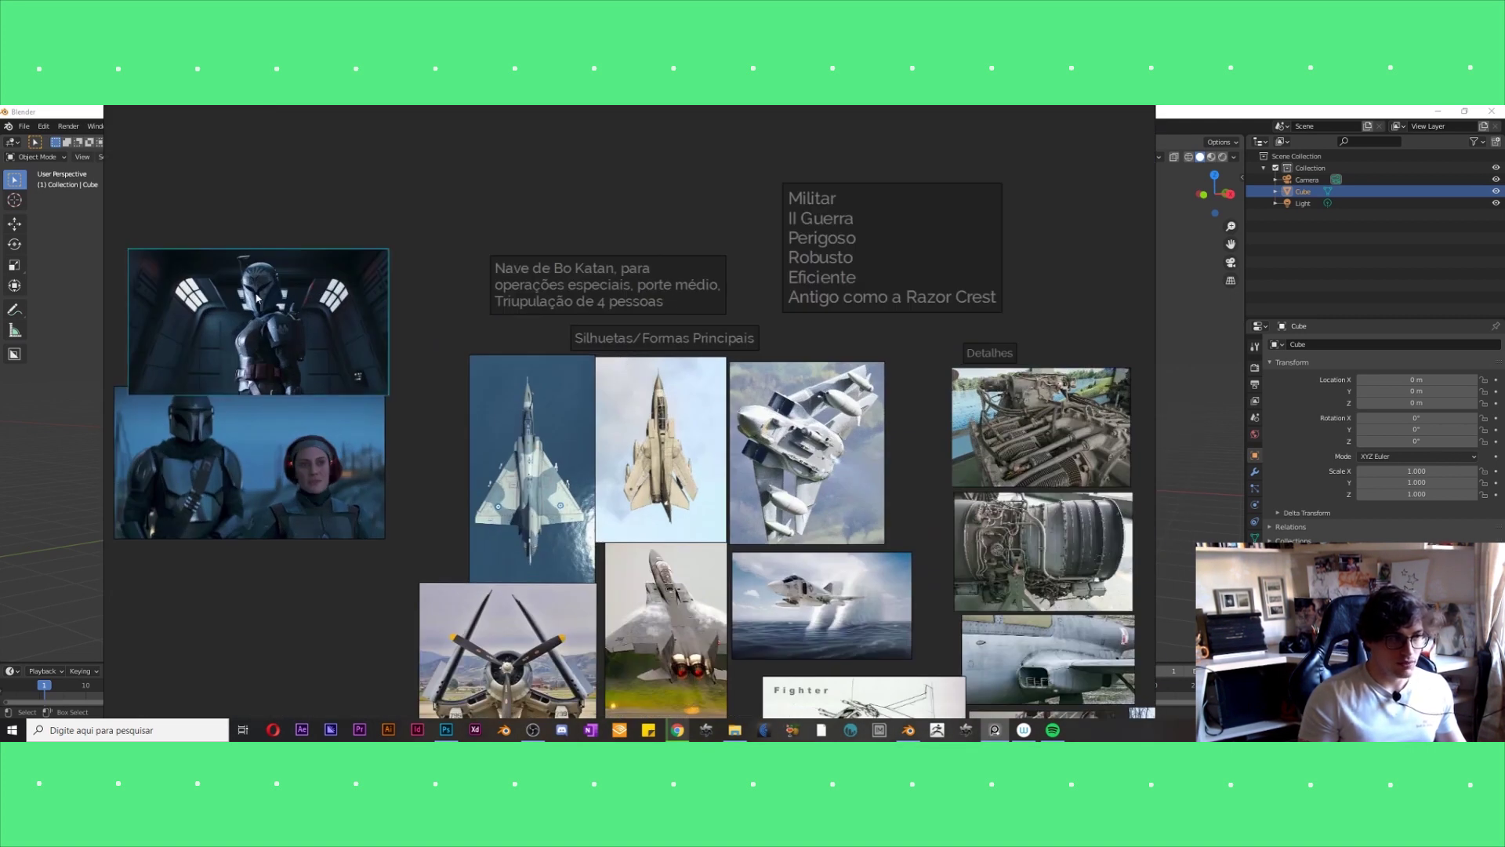
pyautogui.moveTo(255, 300); pyautogui.dragTo(293, 300)
pyautogui.moveTo(277, 430); pyautogui.dragTo(330, 444)
pyautogui.moveTo(329, 376); pyautogui.dragTo(335, 380)
pyautogui.moveTo(296, 317); pyautogui.dragTo(295, 316)
# Select each Mandalorian still in turn and zoom around the rearranged moodboard.
pyautogui.click(279, 446)
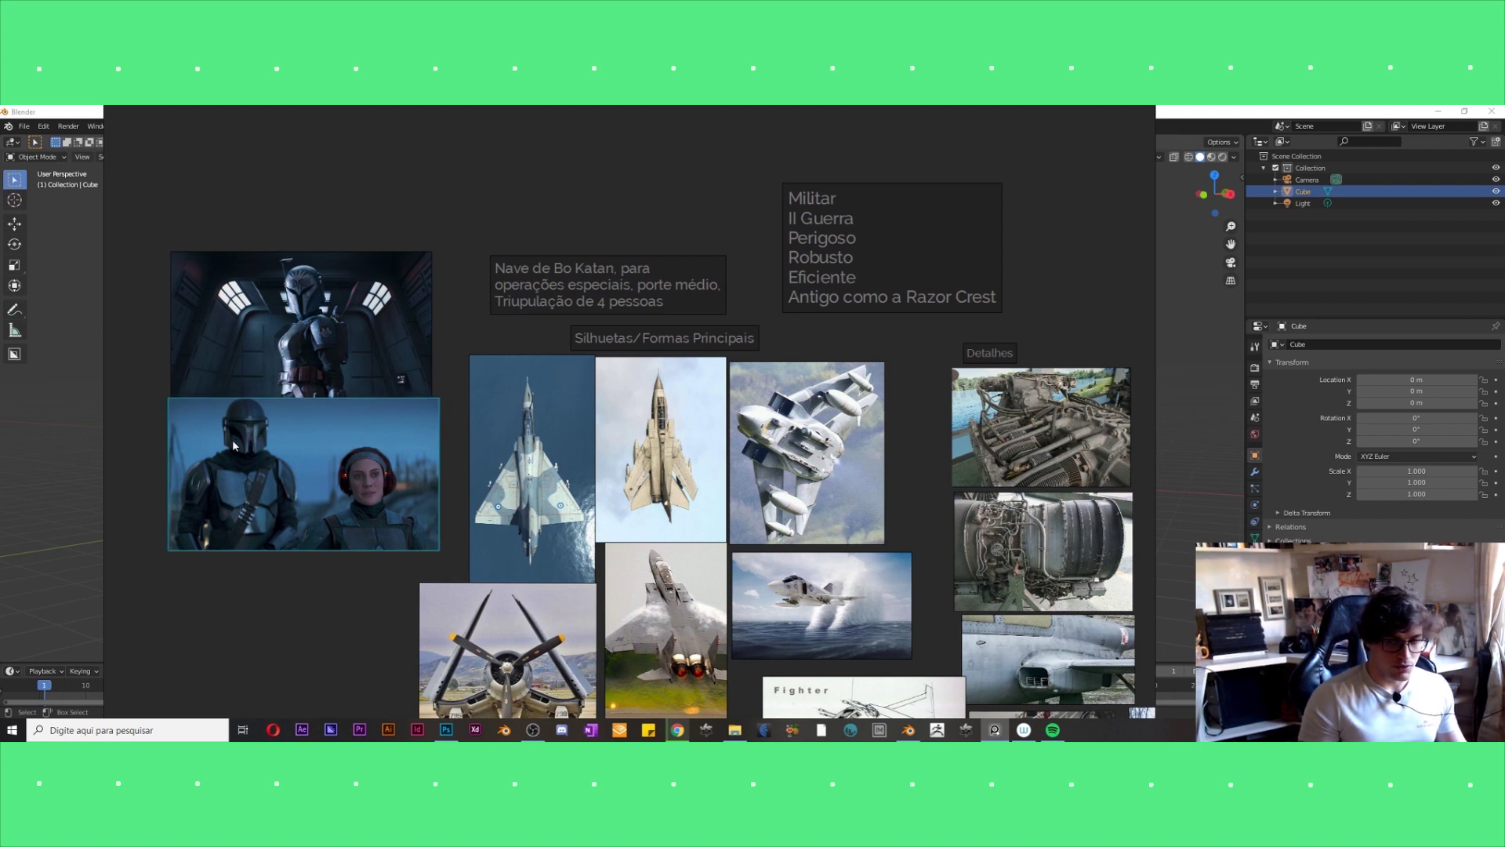
pyautogui.click(338, 353)
pyautogui.scroll(-2, 404, 361)
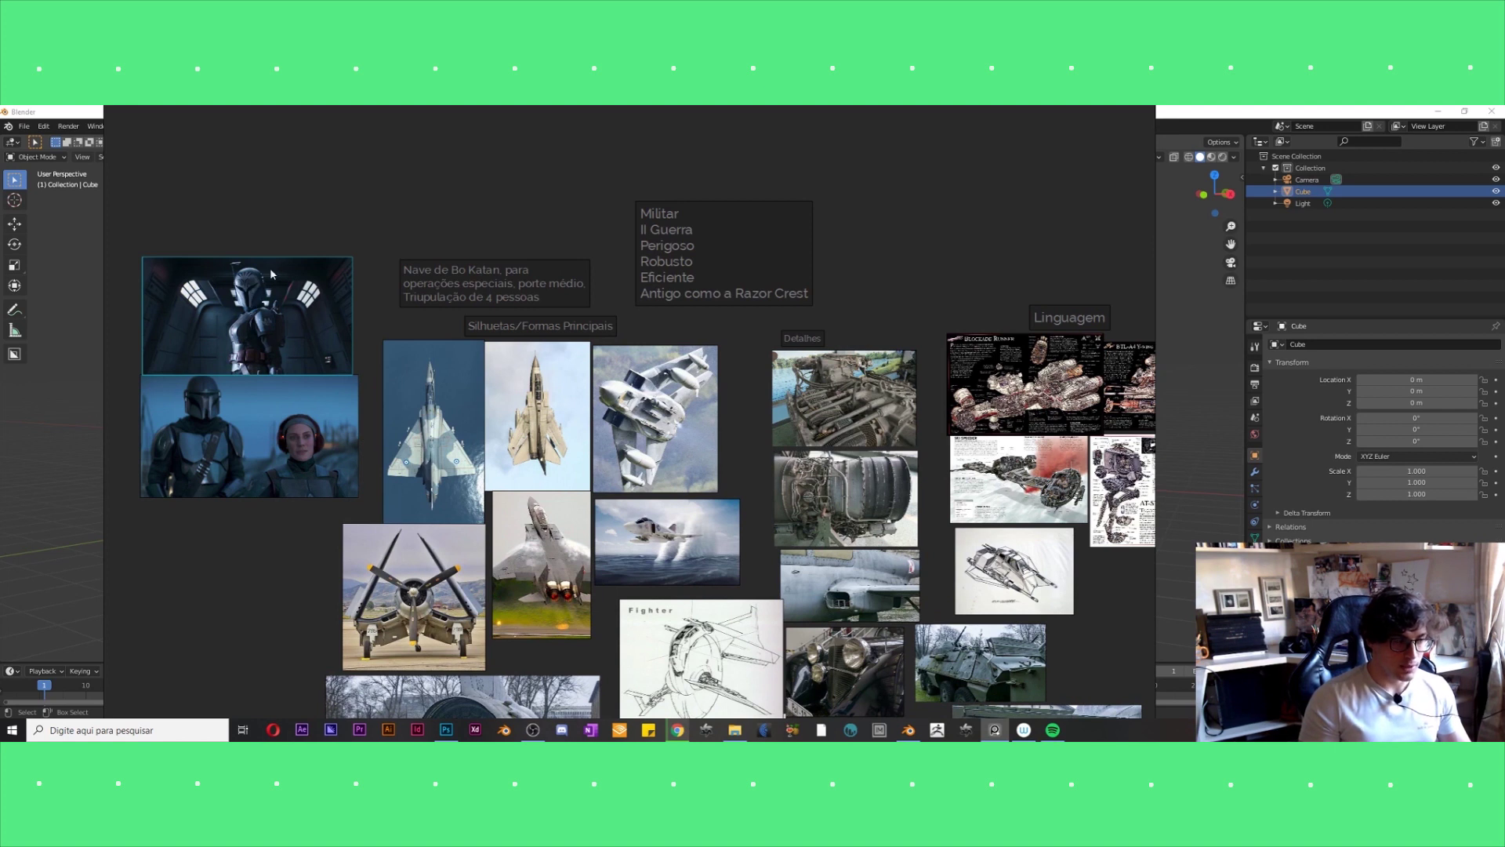
pyautogui.scroll(-2, 314, 383)
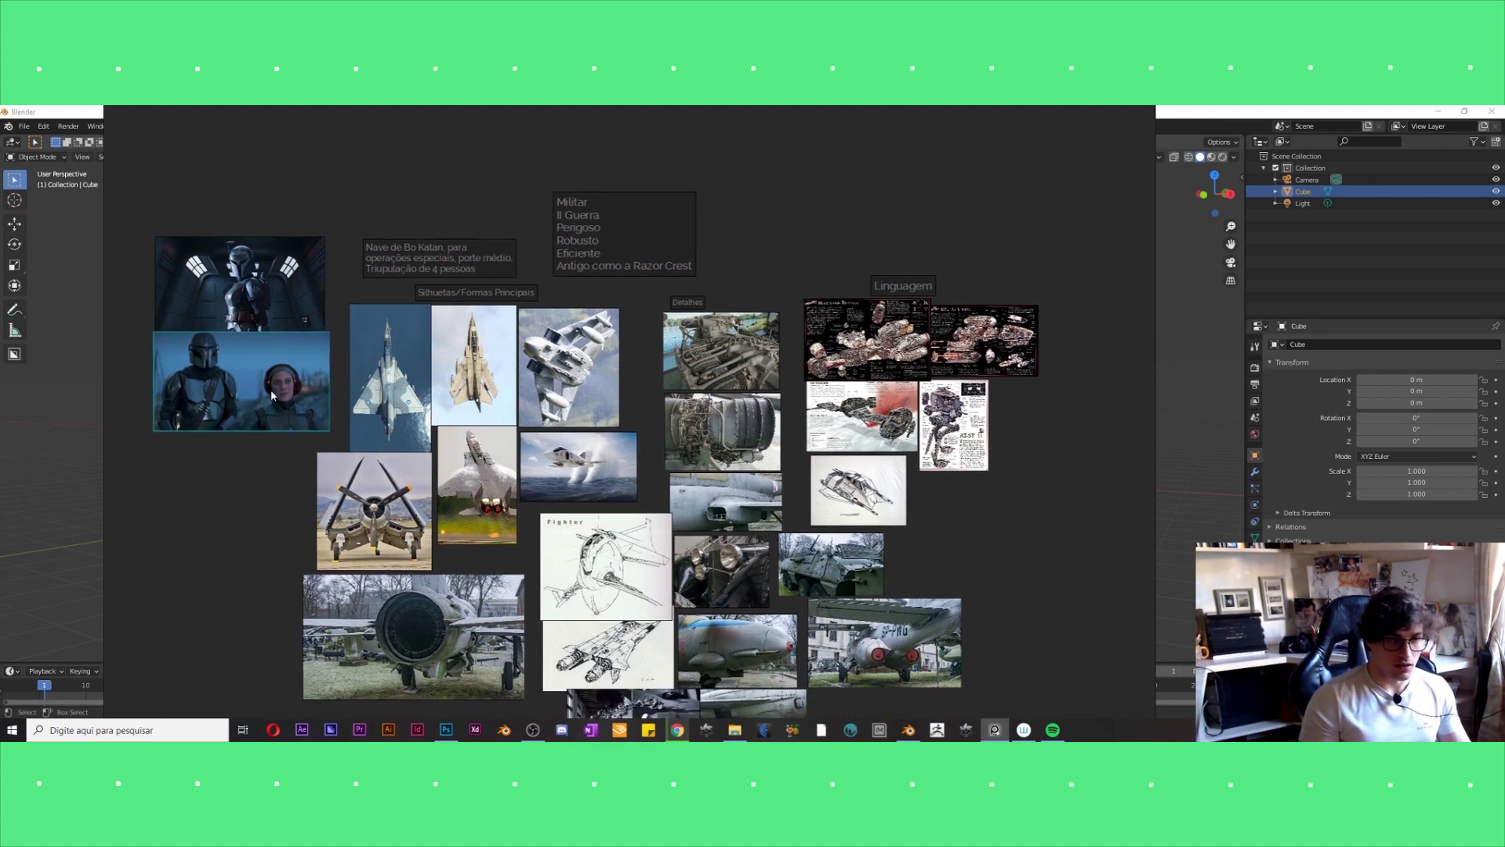
pyautogui.scroll(2, 339, 381)
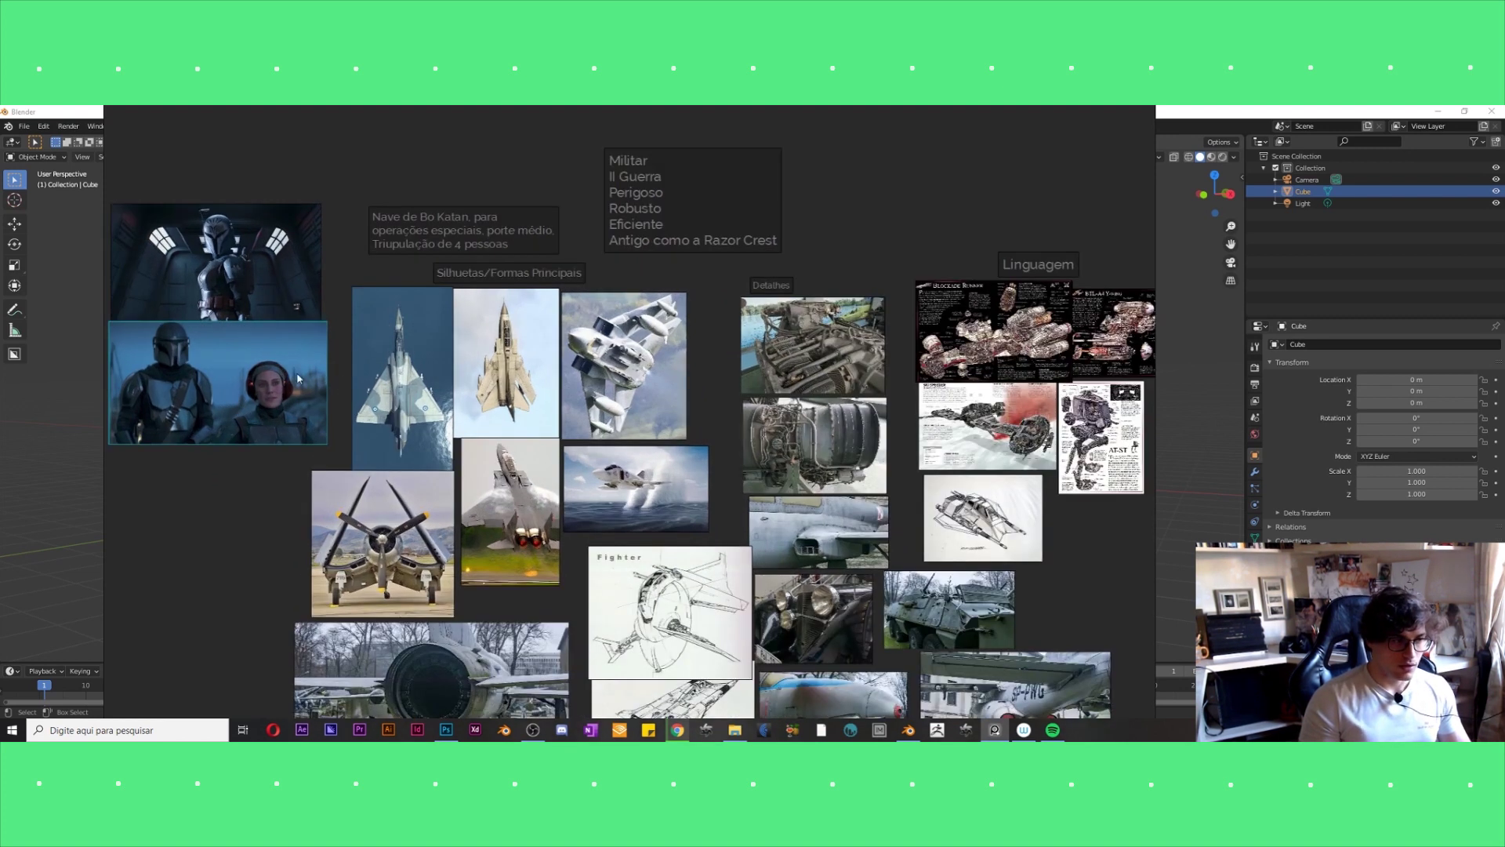
pyautogui.scroll(-2, 287, 366)
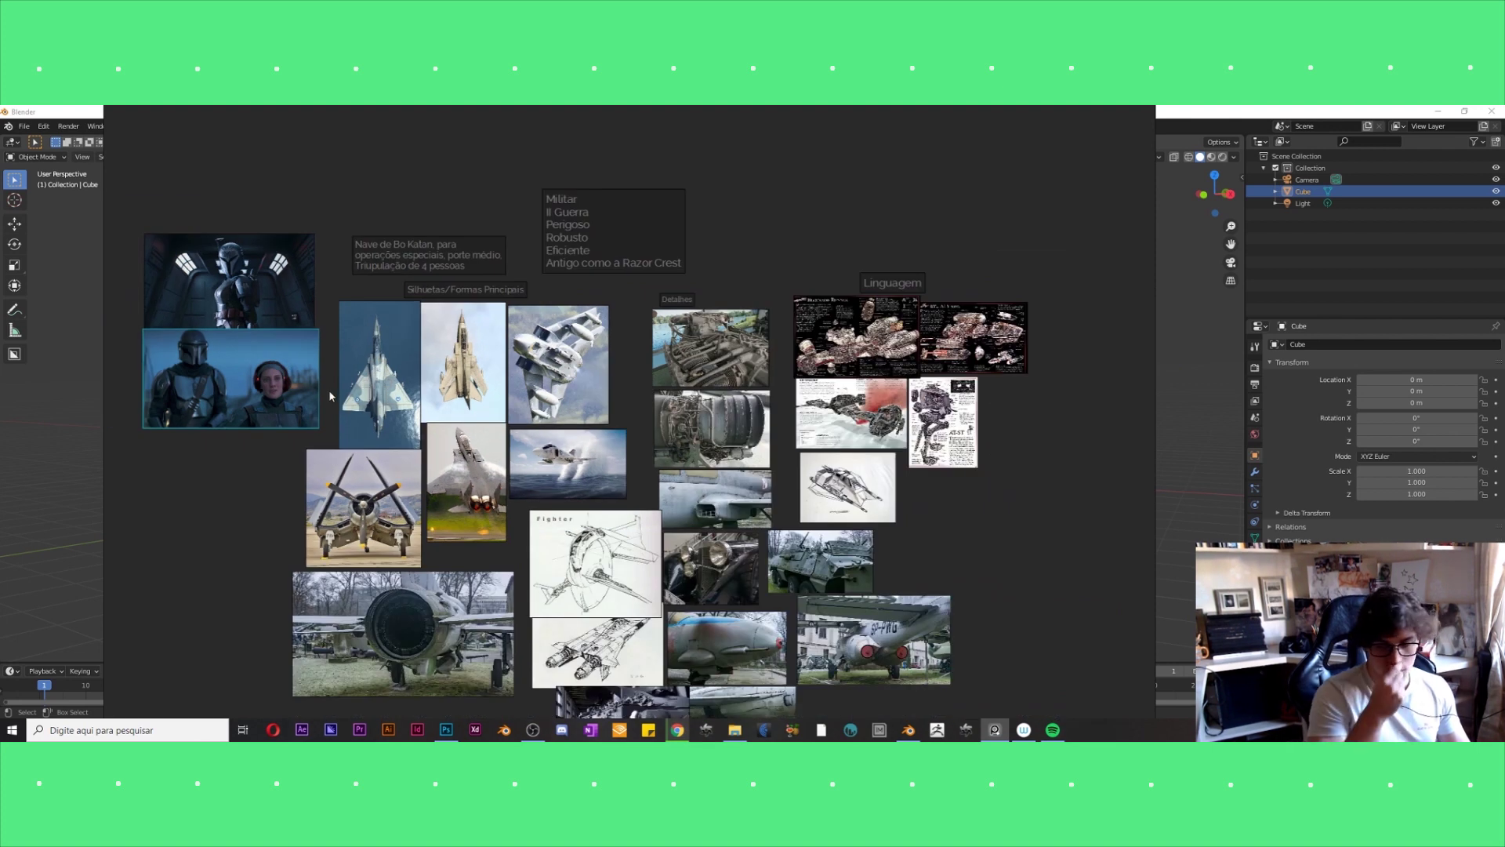
pyautogui.scroll(2, 329, 392)
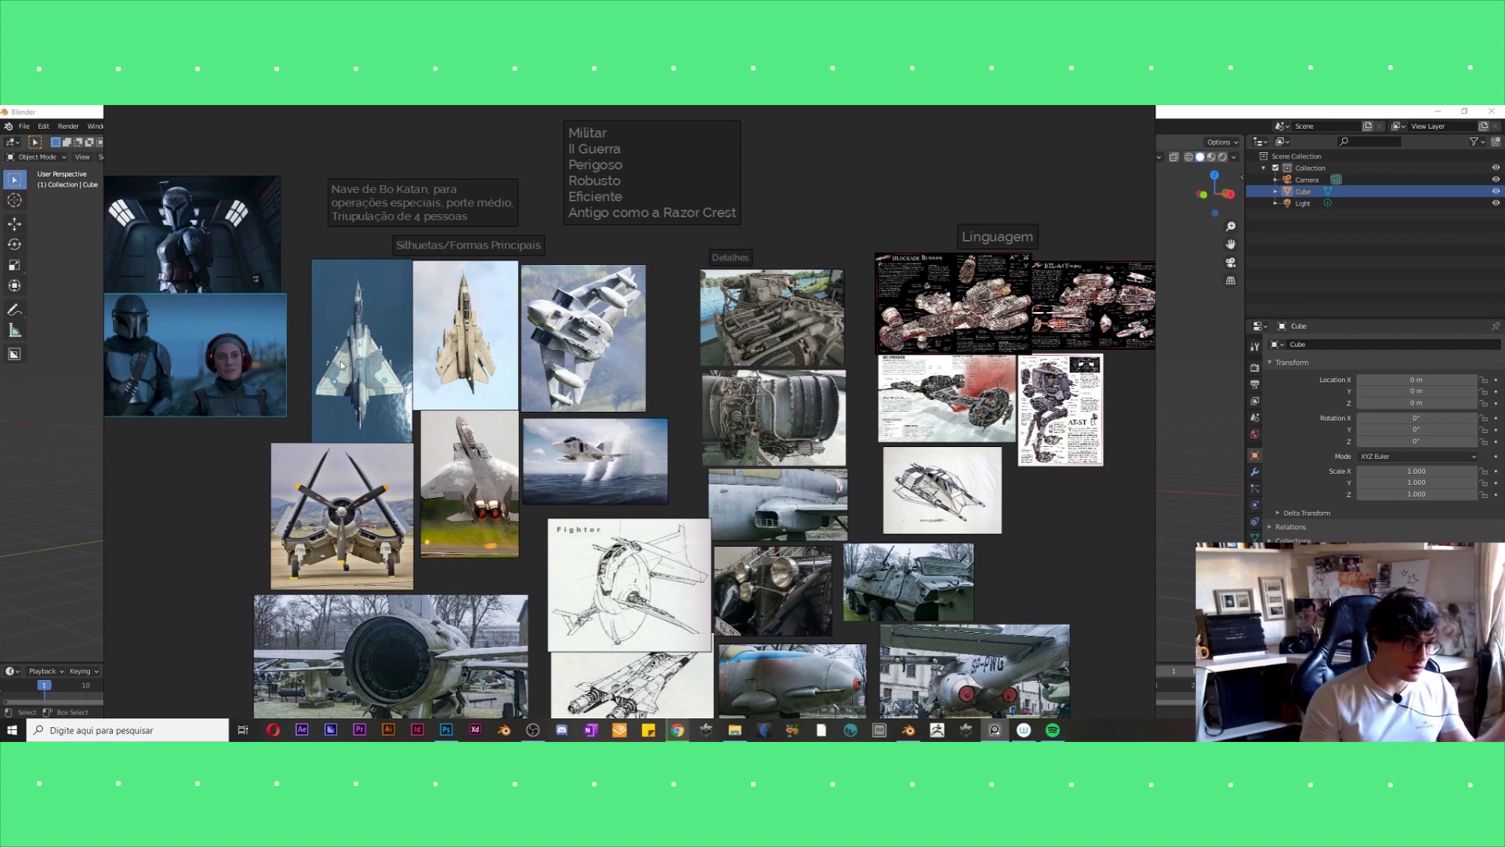
pyautogui.scroll(2, 349, 324)
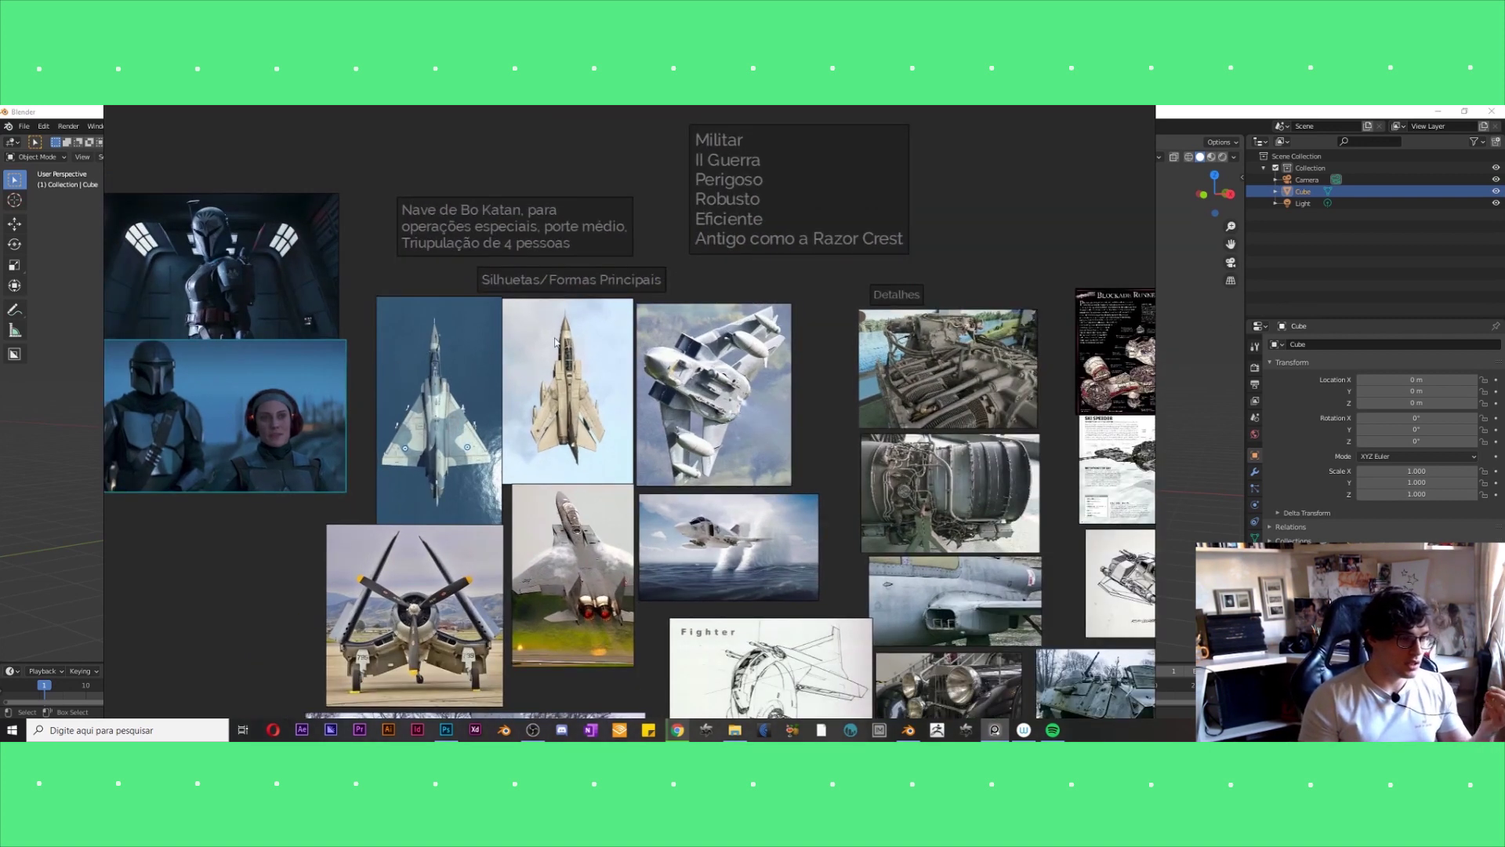
pyautogui.scroll(-2, 554, 338)
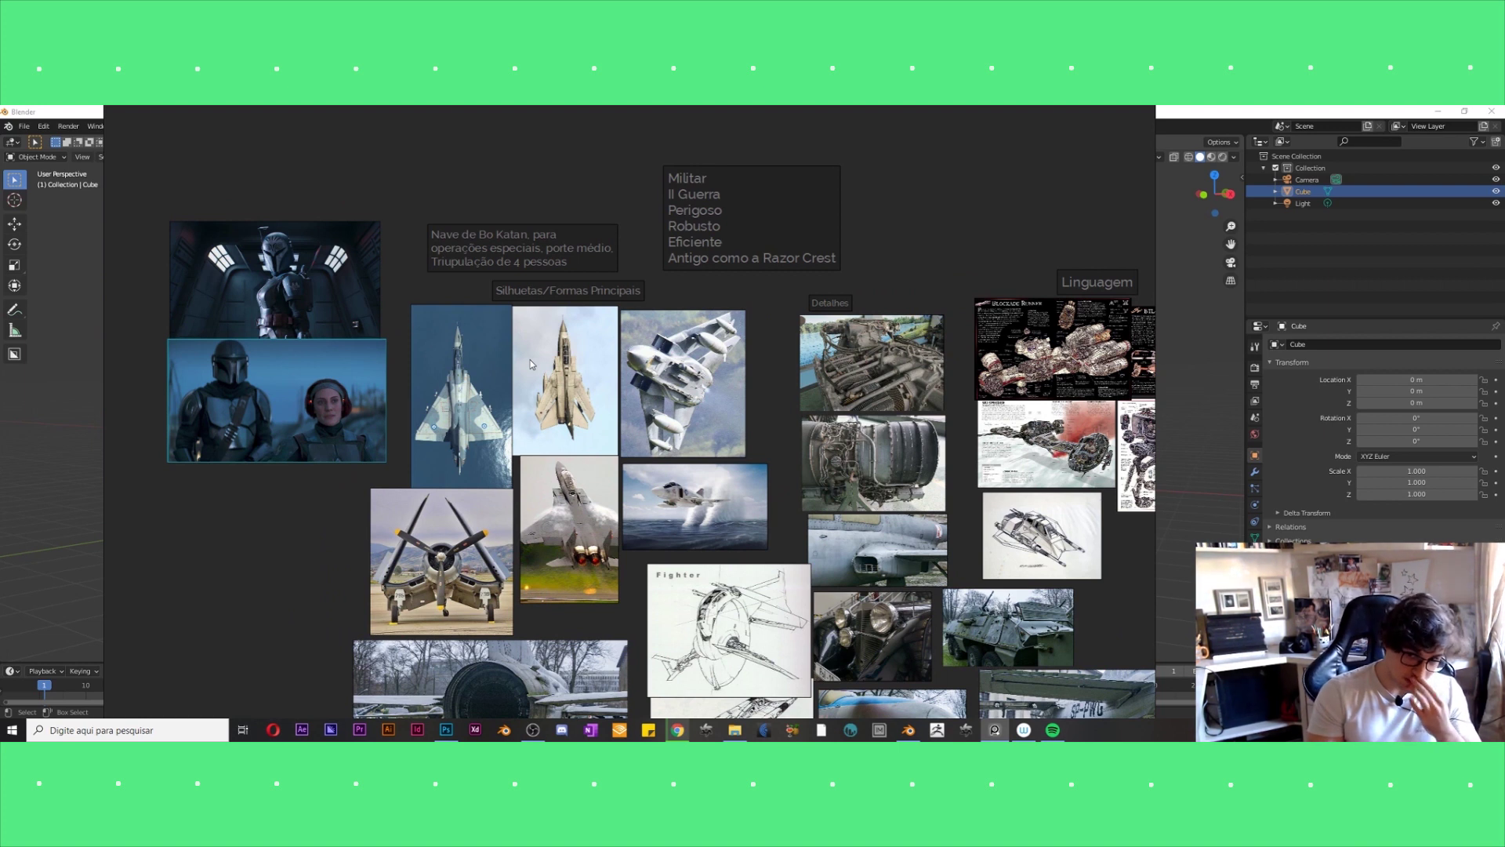
pyautogui.scroll(-2, 399, 413)
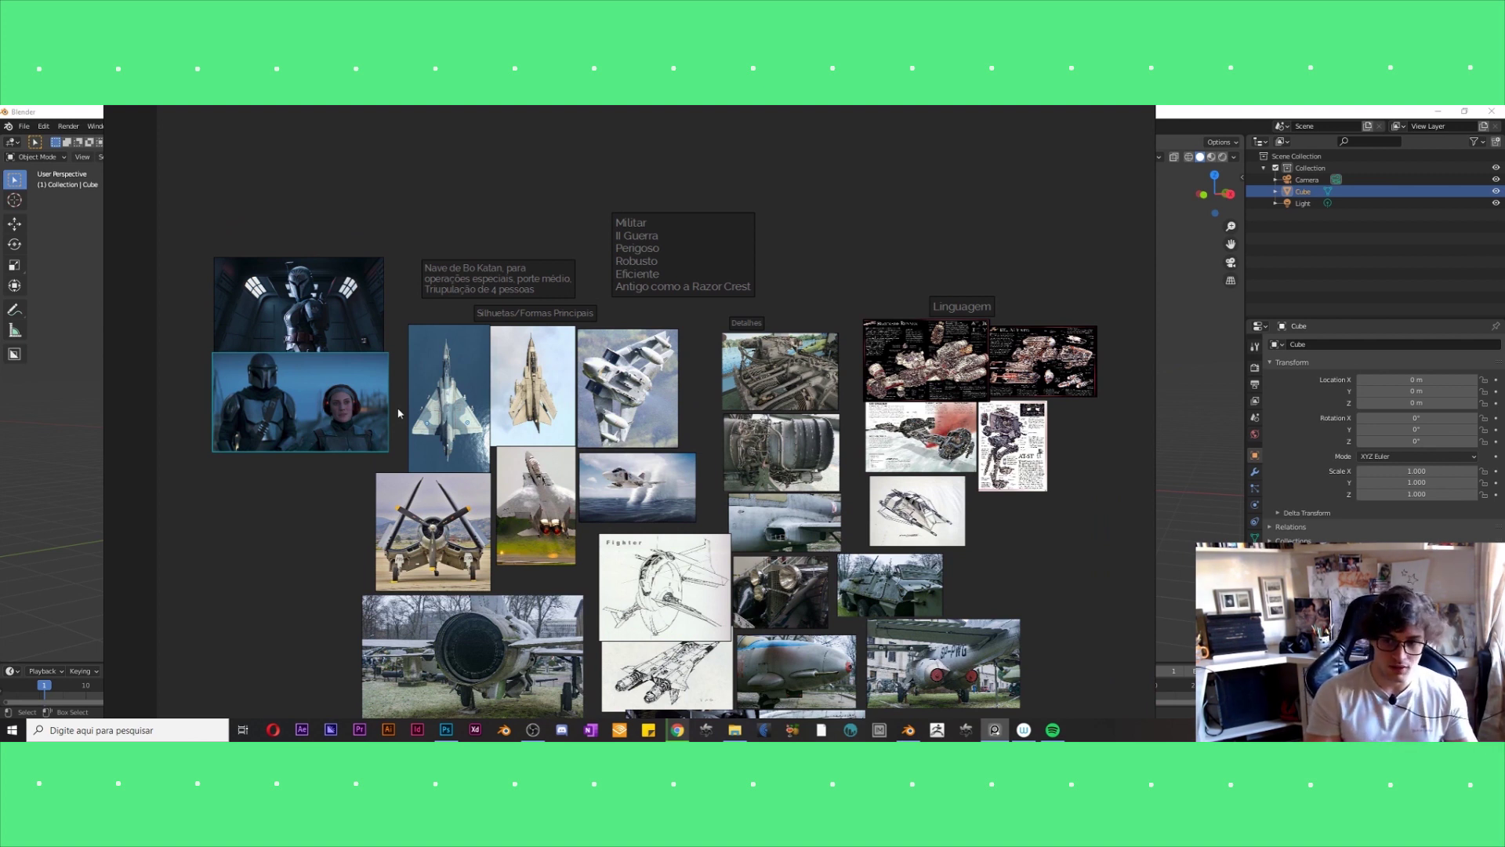
pyautogui.scroll(2, 431, 408)
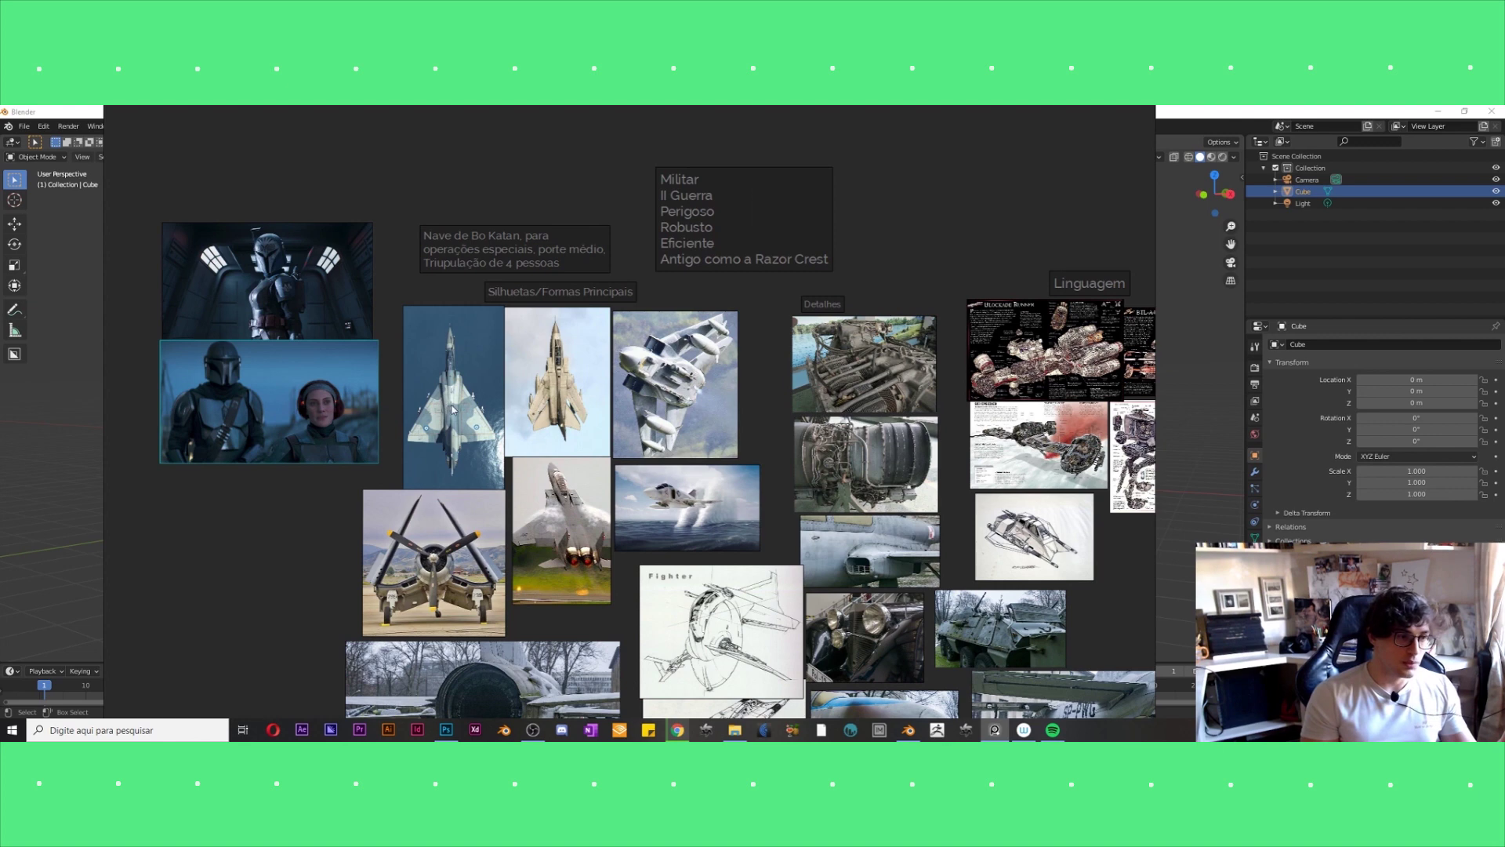
pyautogui.scroll(-2, 451, 410)
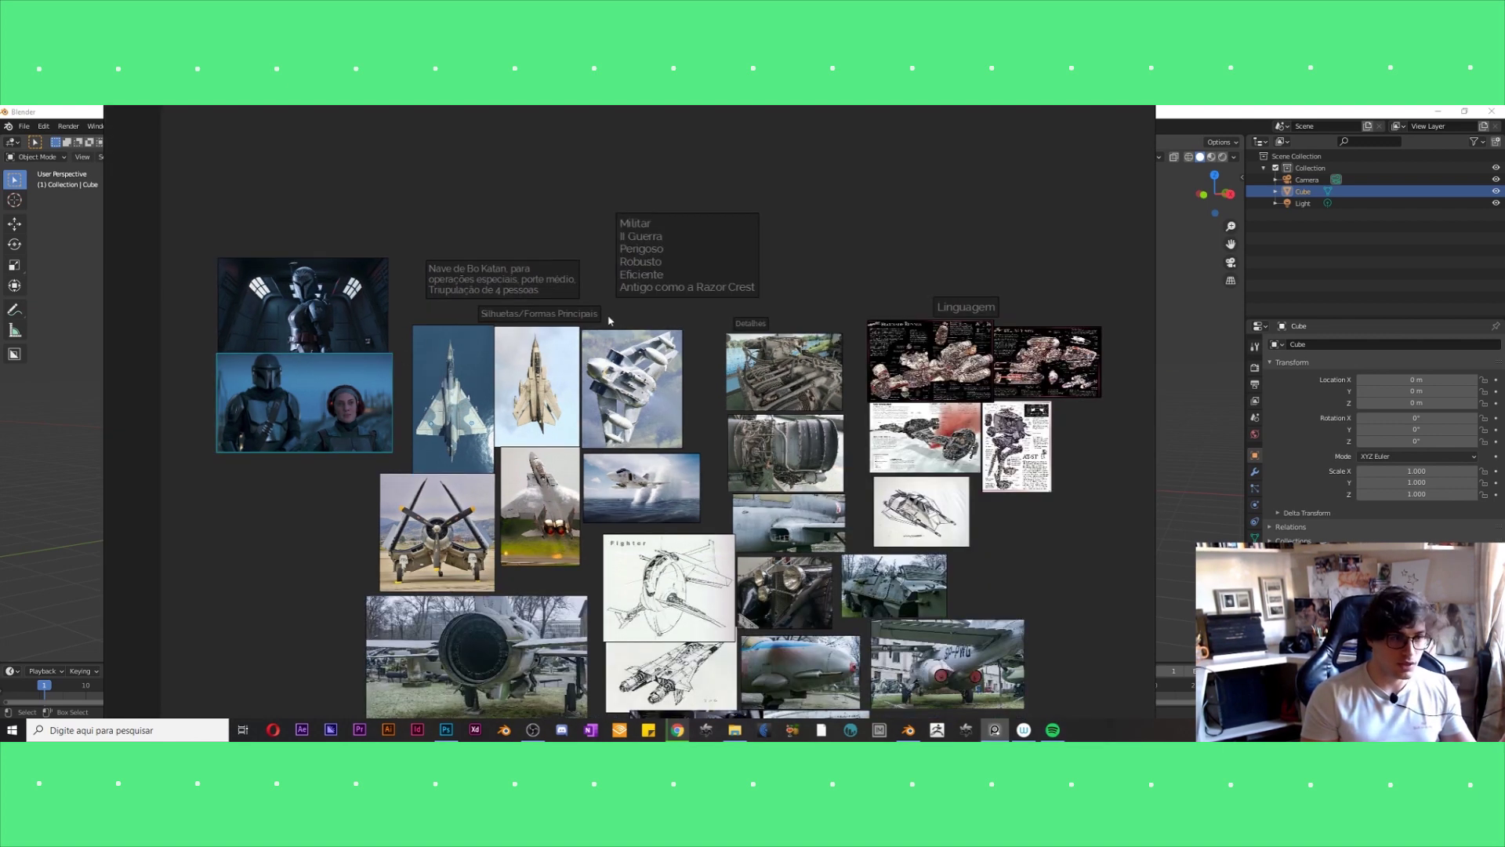
pyautogui.scroll(2, 1060, 351)
pyautogui.scroll(2, 1060, 351)
pyautogui.scroll(2, 1061, 351)
pyautogui.scroll(2, 1061, 351)
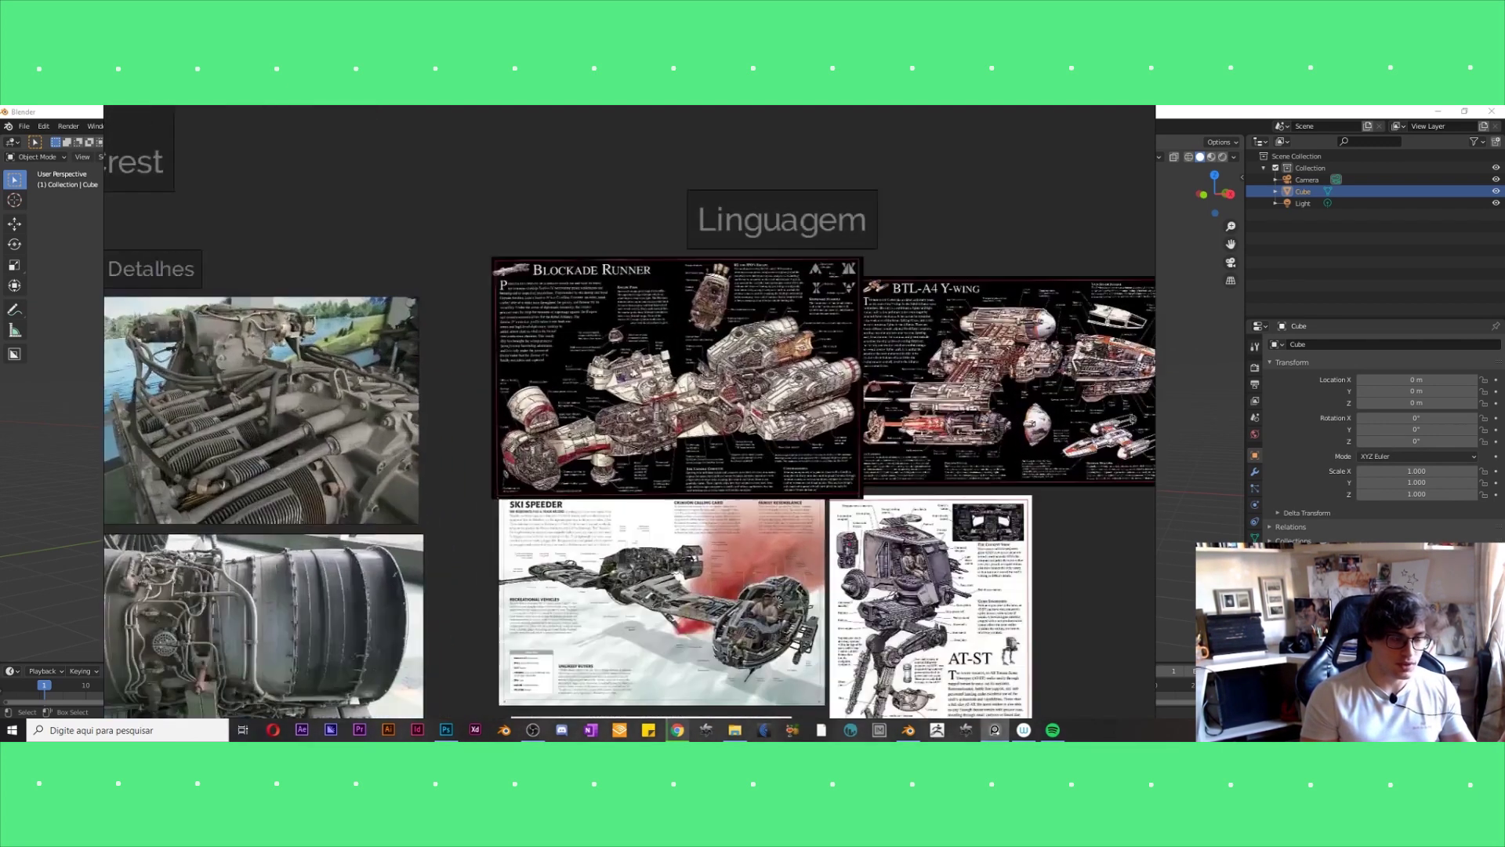
pyautogui.scroll(1, 976, 395)
pyautogui.scroll(1, 976, 396)
pyautogui.scroll(1, 976, 395)
pyautogui.scroll(1, 976, 396)
pyautogui.moveTo(807, 413)
pyautogui.mouseDown(button='middle')
pyautogui.moveTo(578, 398)
pyautogui.moveTo(626, 397)
pyautogui.mouseUp(button='middle')
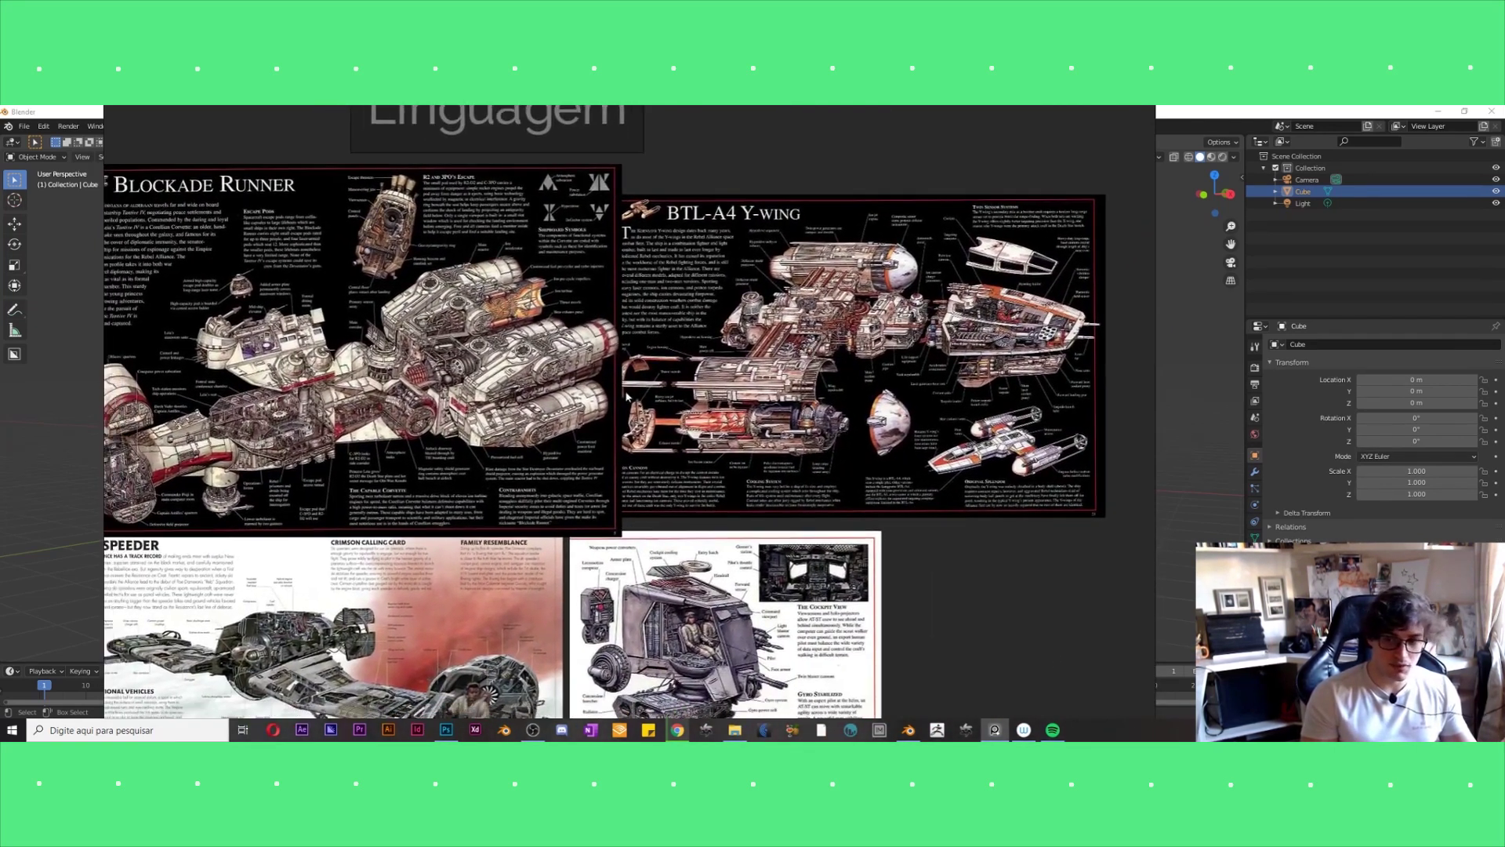
pyautogui.scroll(-1, 627, 398)
pyautogui.scroll(-1, 615, 398)
pyautogui.scroll(-1, 607, 398)
pyautogui.scroll(-1, 592, 398)
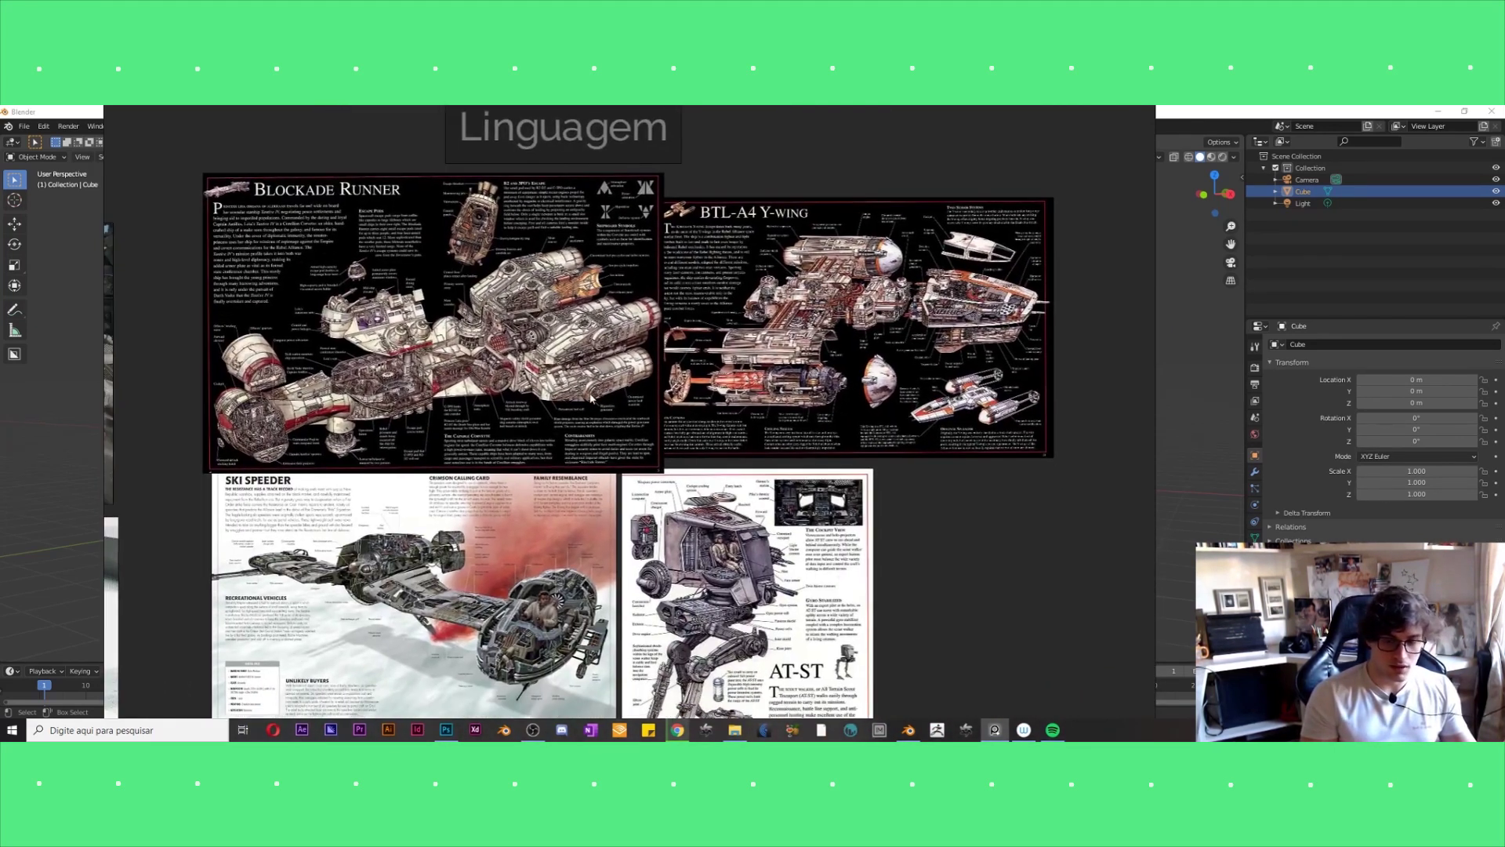
pyautogui.scroll(-1, 581, 413)
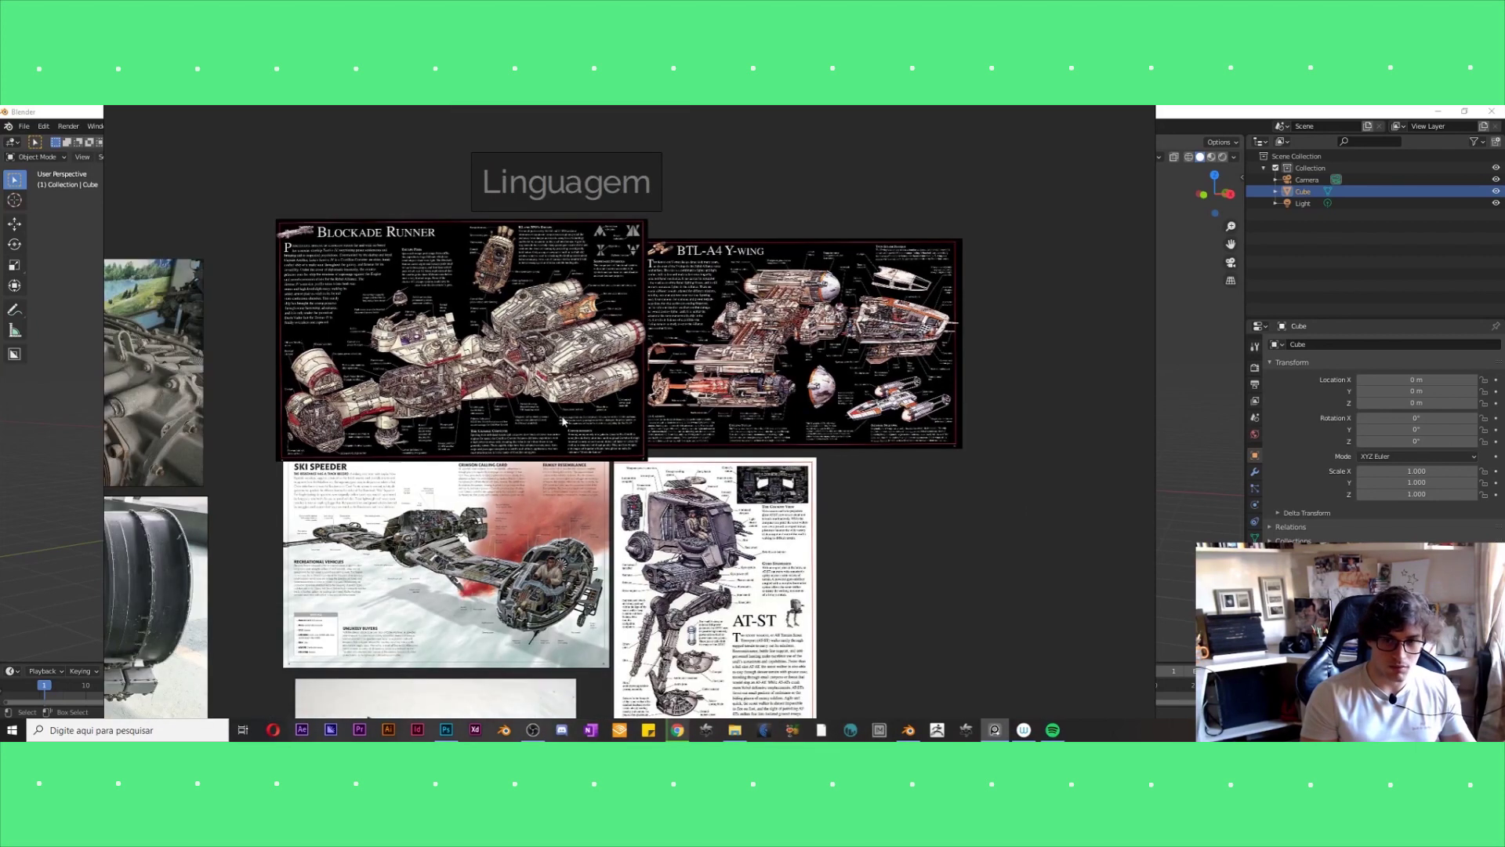
pyautogui.scroll(1, 572, 427)
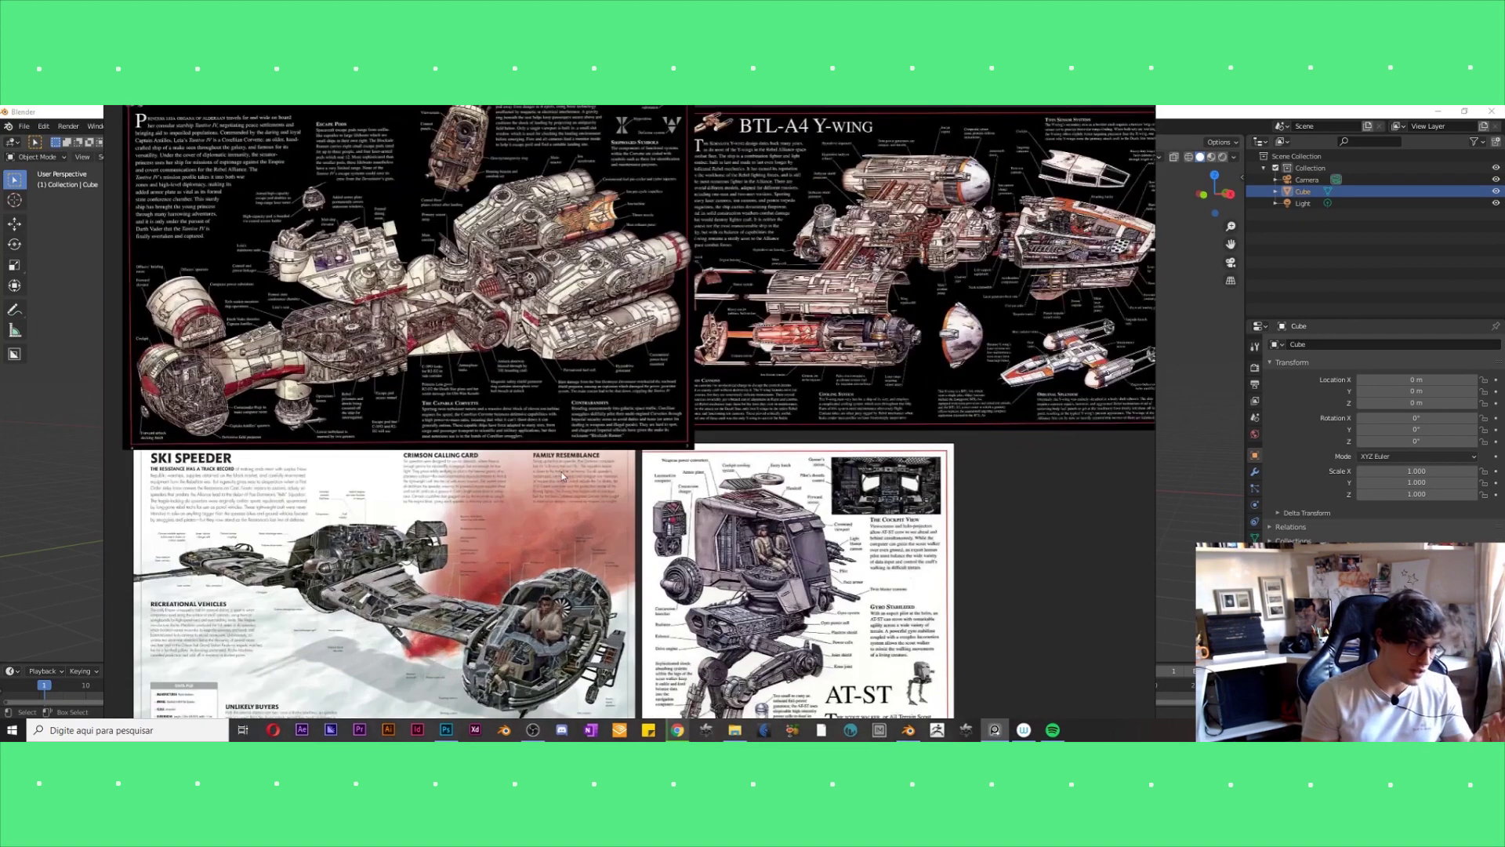
pyautogui.scroll(1, 666, 471)
pyautogui.scroll(1, 753, 510)
pyautogui.moveTo(752, 511); pyautogui.dragTo(736, 483, button='middle')
pyautogui.scroll(-2, 736, 483)
pyautogui.scroll(2, 275, 165)
pyautogui.moveTo(274, 165)
pyautogui.mouseDown(button='middle')
pyautogui.moveTo(407, 188)
pyautogui.moveTo(455, 259)
pyautogui.mouseUp(button='middle')
pyautogui.click(455, 259)
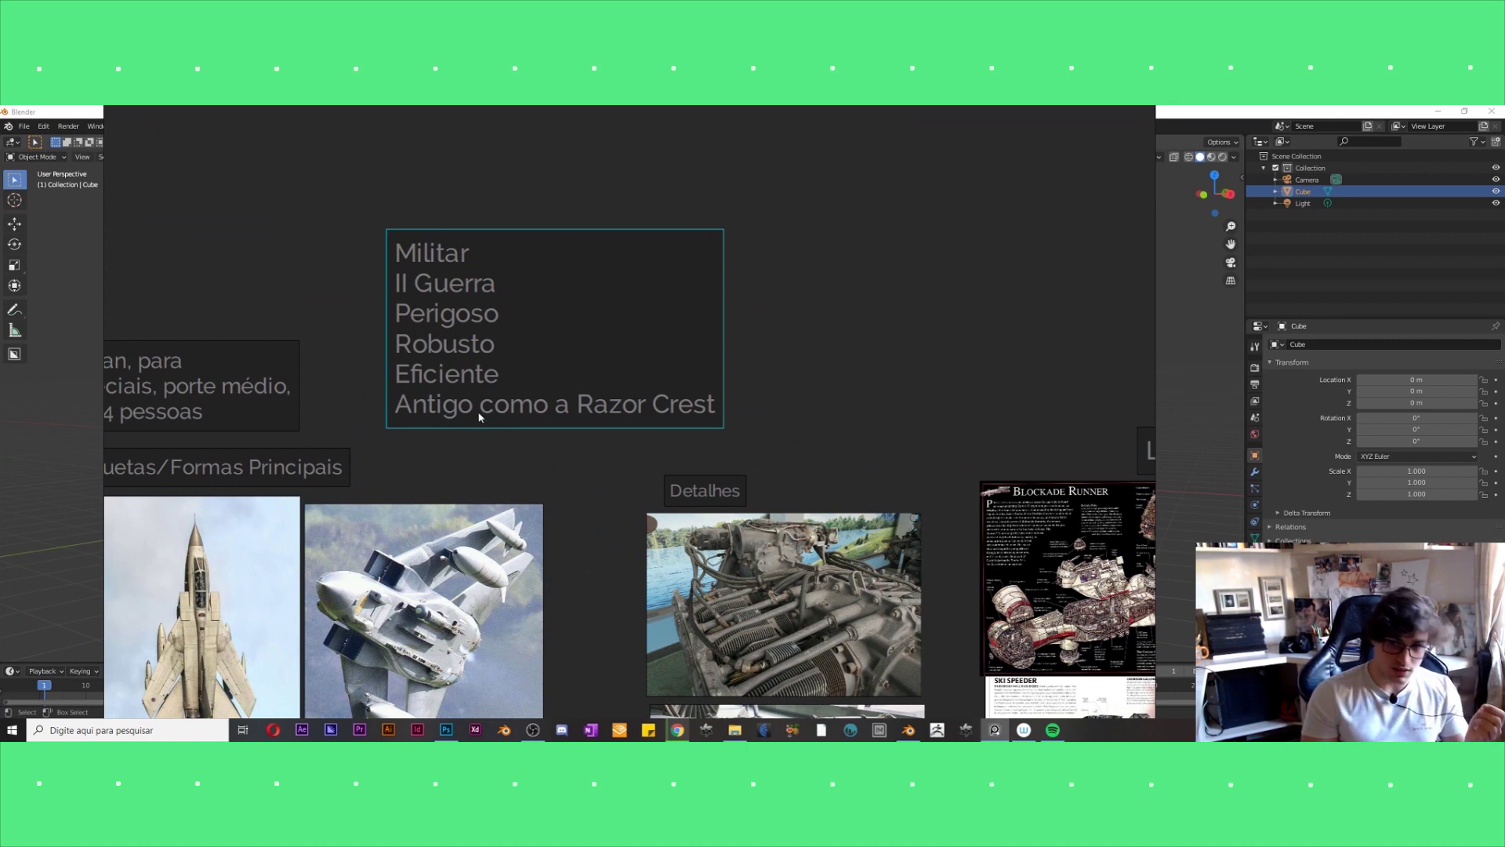
pyautogui.scroll(-2, 600, 443)
pyautogui.scroll(1, 784, 486)
pyautogui.scroll(2, 784, 486)
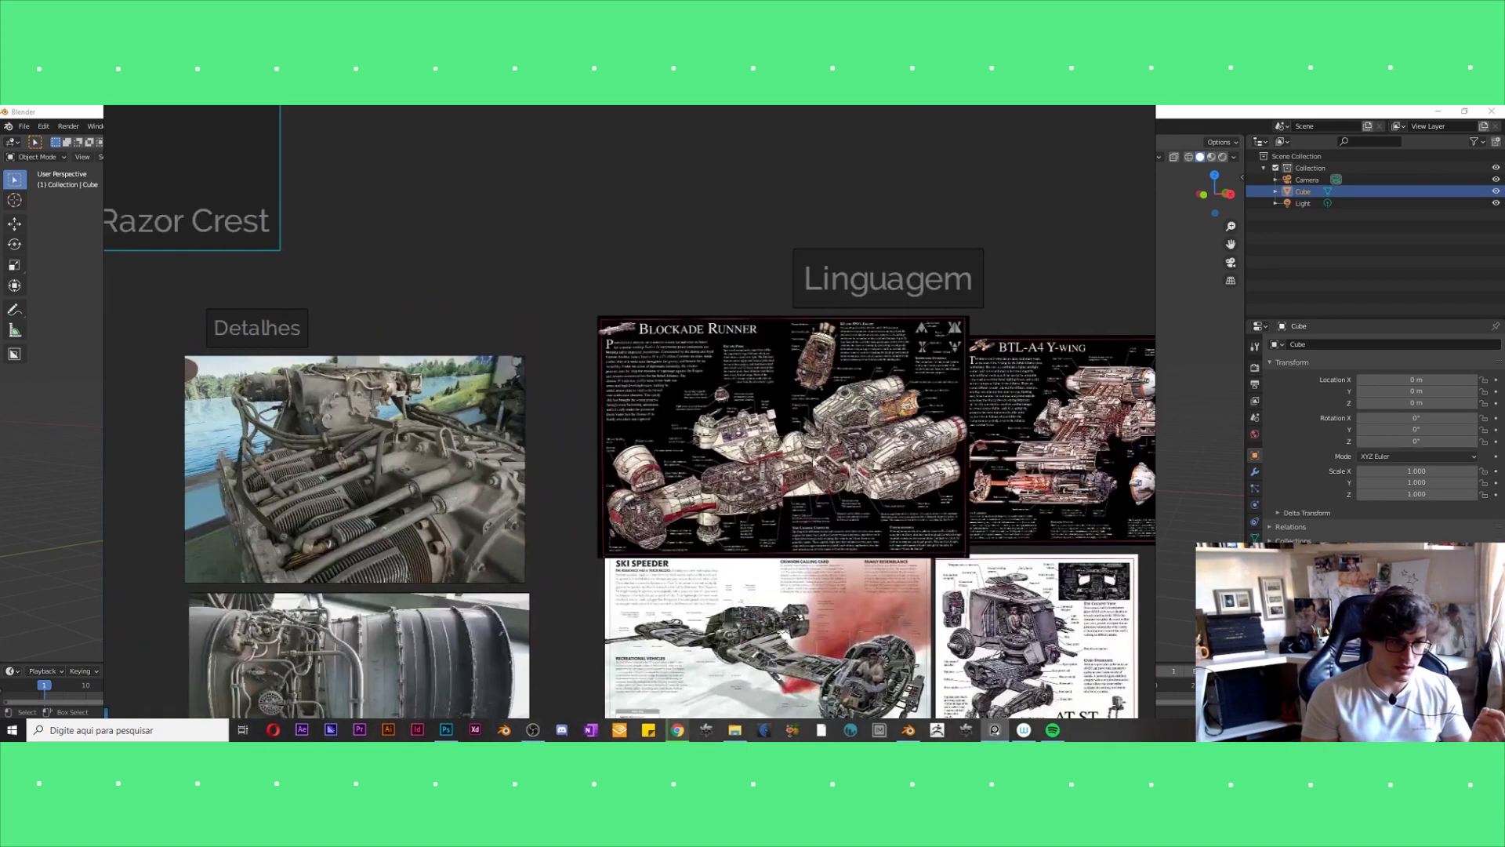
pyautogui.scroll(1, 784, 486)
pyautogui.scroll(-2, 820, 464)
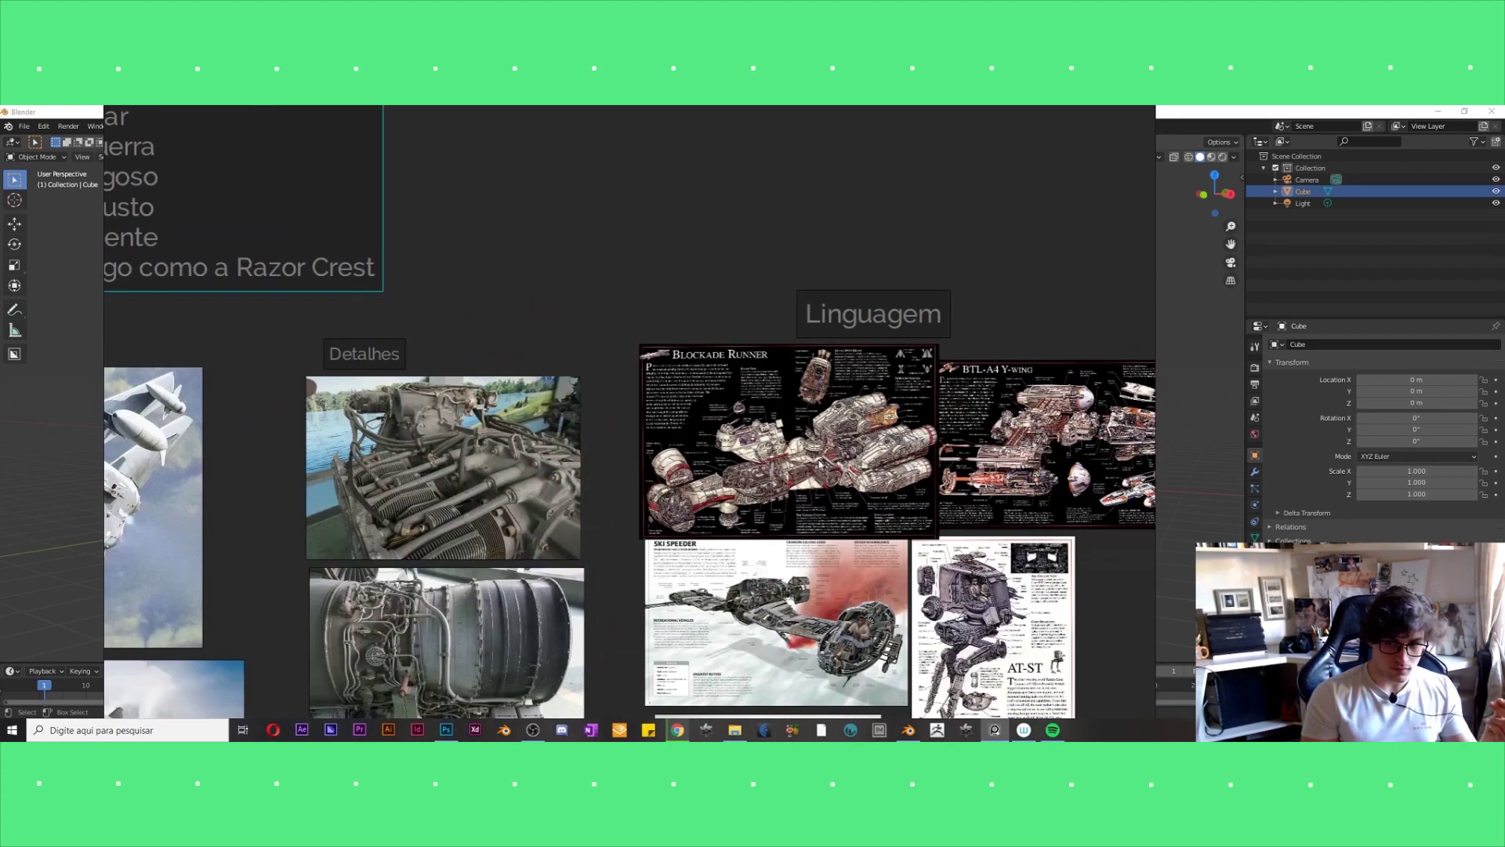
pyautogui.scroll(-1, 800, 468)
pyautogui.moveTo(773, 468); pyautogui.dragTo(807, 480, button='middle')
pyautogui.scroll(-1, 784, 470)
pyautogui.moveTo(639, 419); pyautogui.dragTo(737, 407, button='middle')
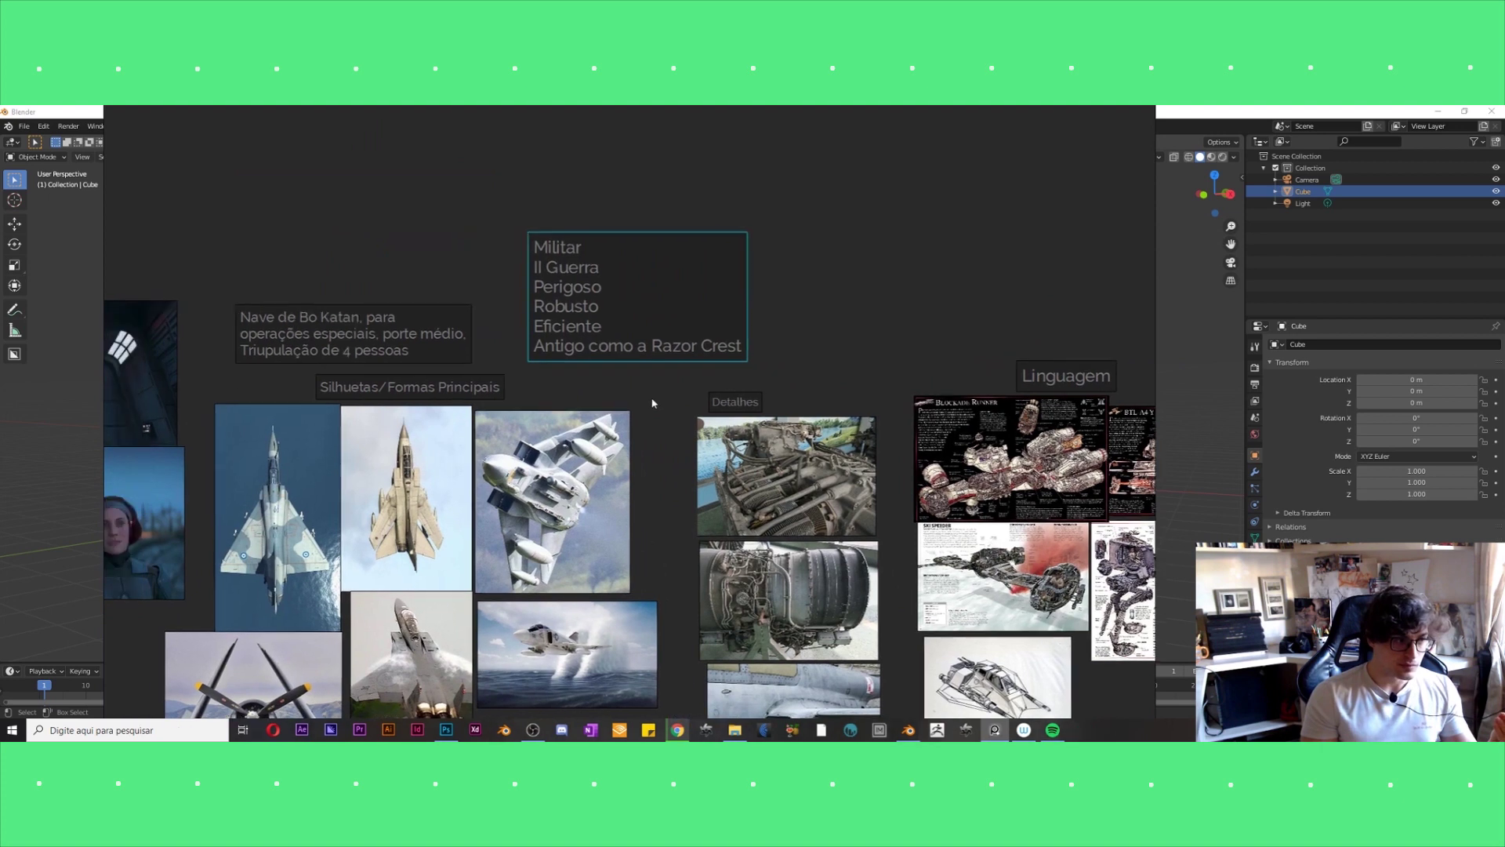
pyautogui.scroll(2, 643, 396)
pyautogui.moveTo(653, 403)
pyautogui.mouseDown(button='middle')
pyautogui.moveTo(672, 385)
pyautogui.moveTo(704, 394)
pyautogui.mouseUp(button='middle')
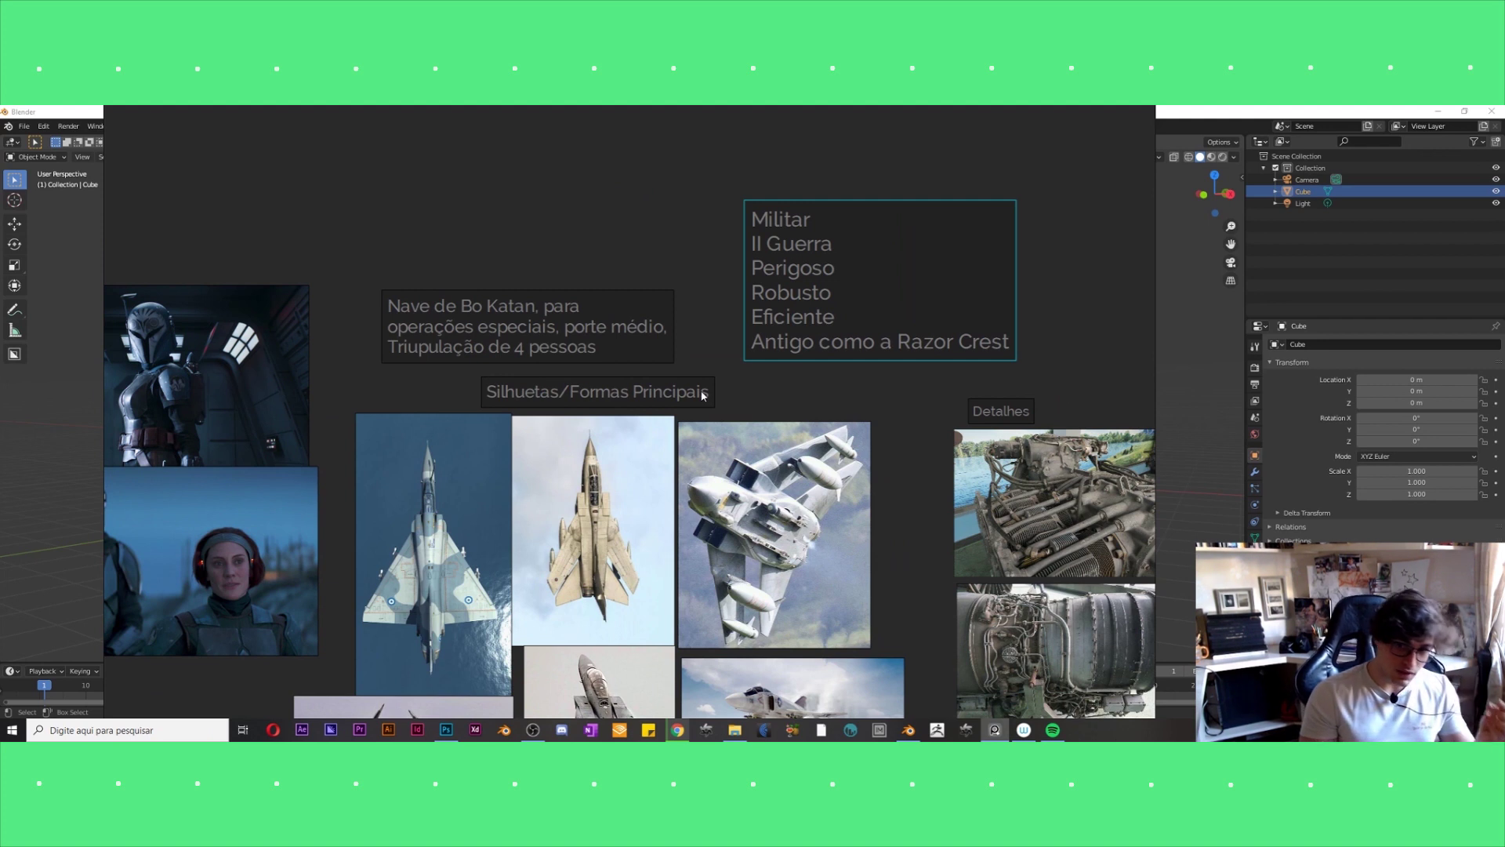
pyautogui.scroll(-2, 702, 392)
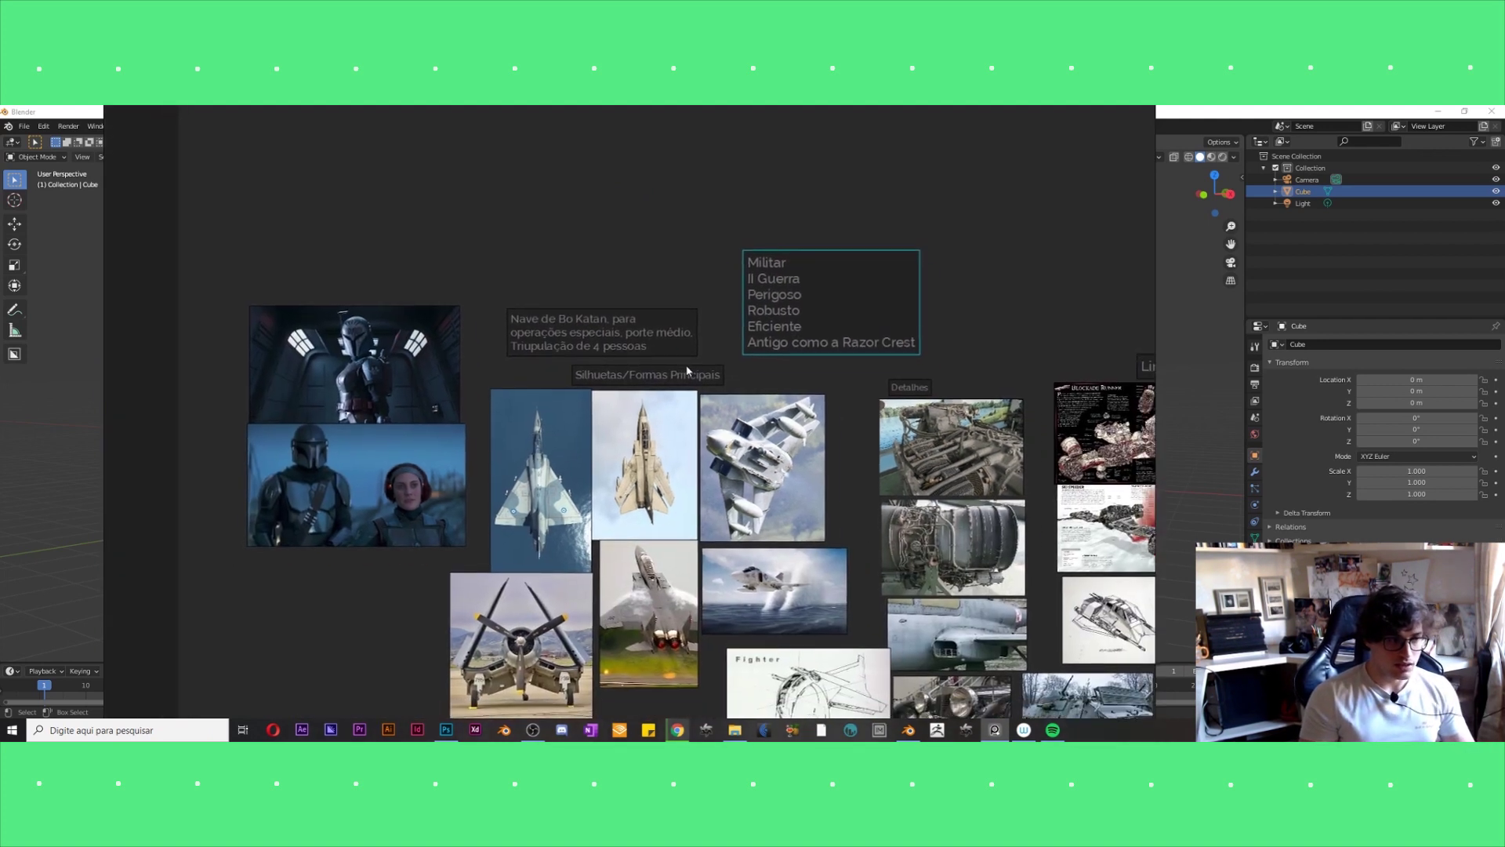
pyautogui.scroll(2, 686, 367)
pyautogui.moveTo(713, 381); pyautogui.dragTo(700, 374, button='middle')
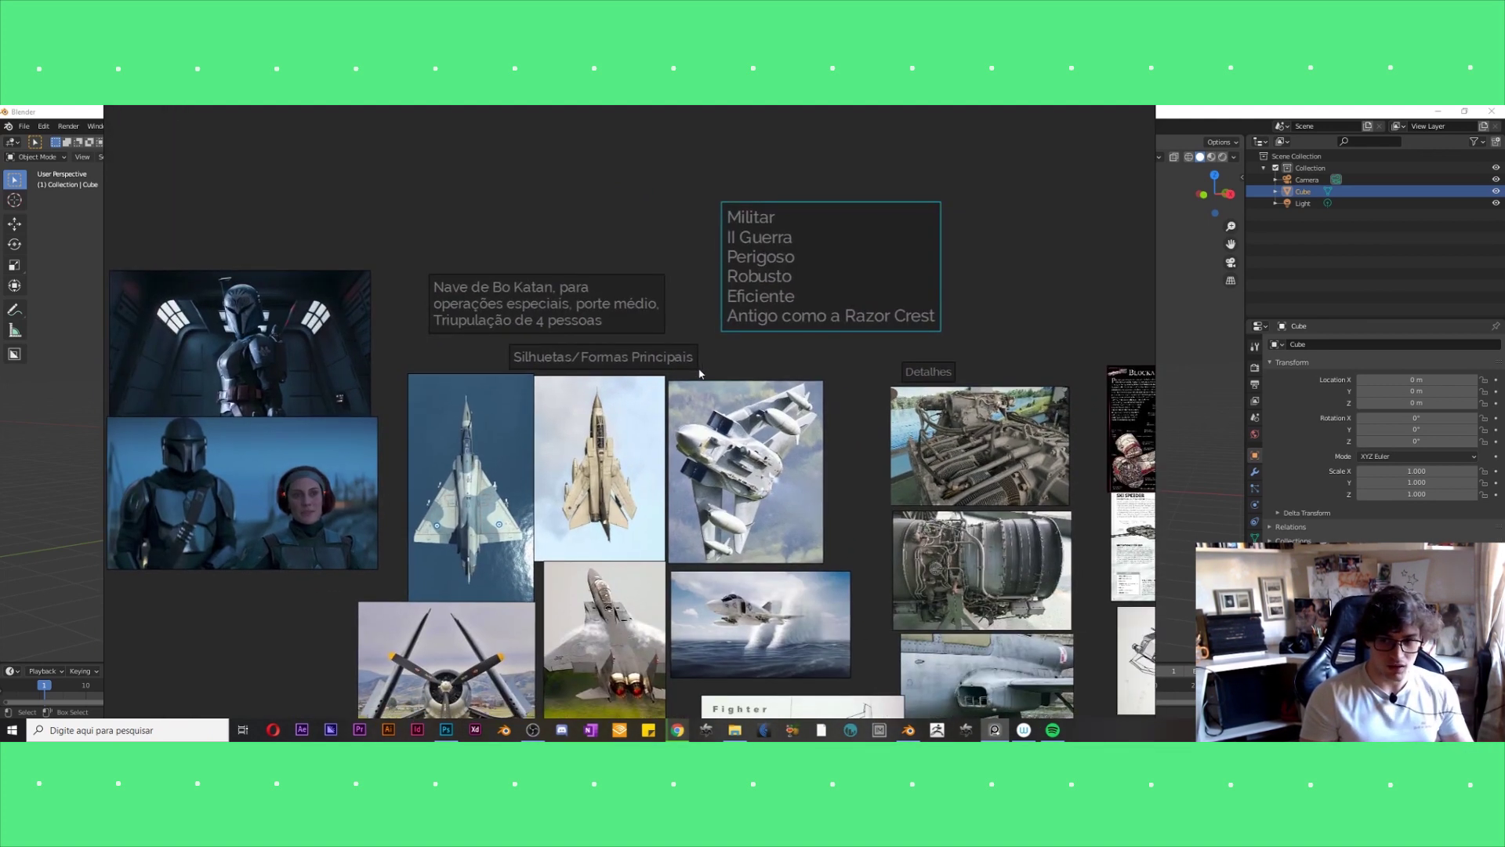
pyautogui.scroll(-1, 718, 381)
pyautogui.scroll(-1, 717, 382)
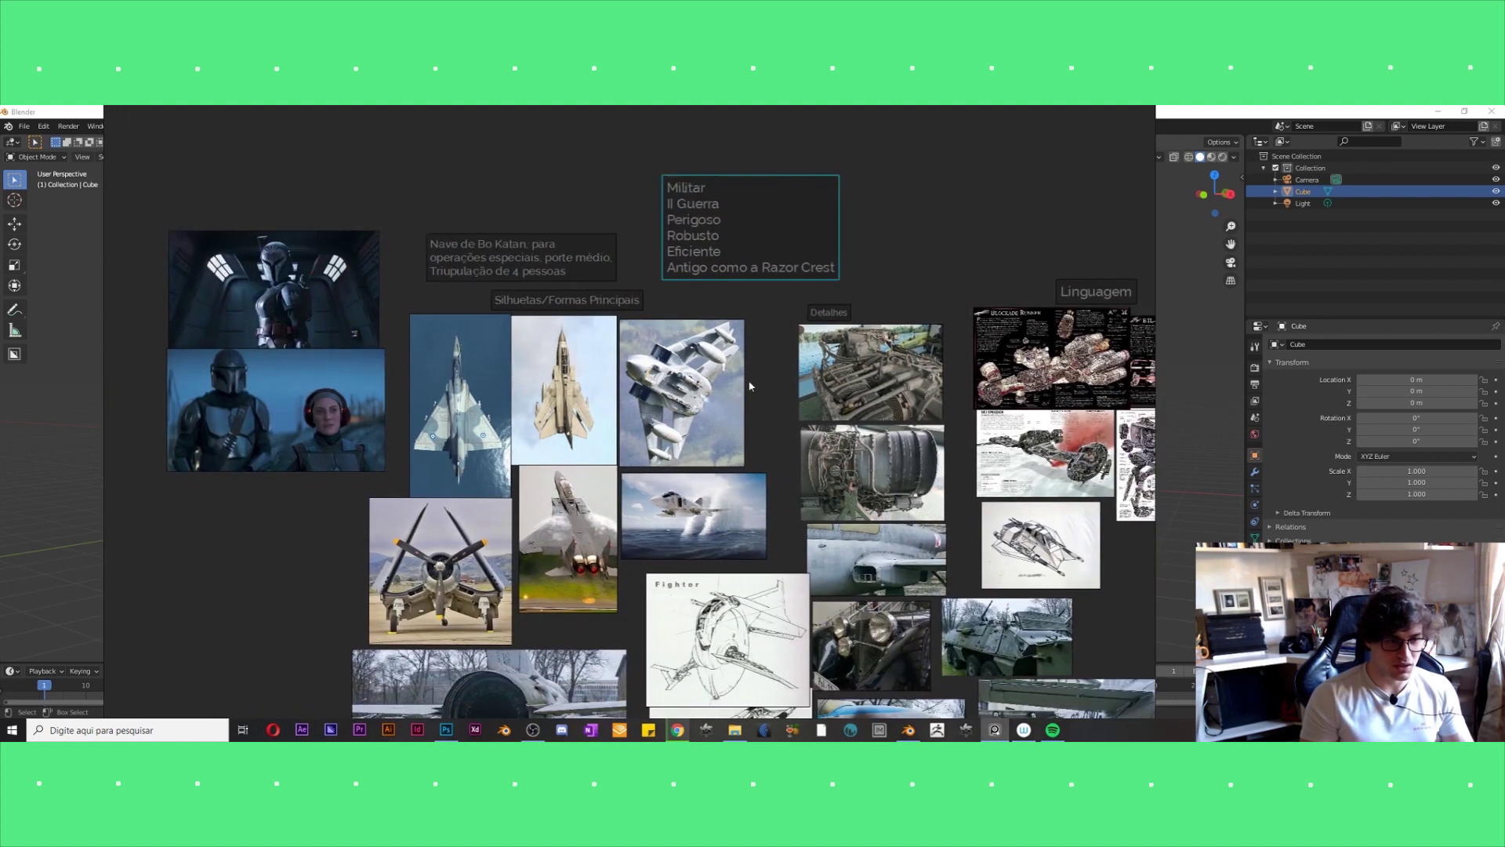
pyautogui.moveTo(717, 382); pyautogui.dragTo(735, 421, button='middle')
pyautogui.scroll(3, 735, 421)
pyautogui.scroll(-1, 685, 404)
pyautogui.scroll(-3, 685, 400)
pyautogui.scroll(1, 683, 393)
pyautogui.scroll(2, 708, 440)
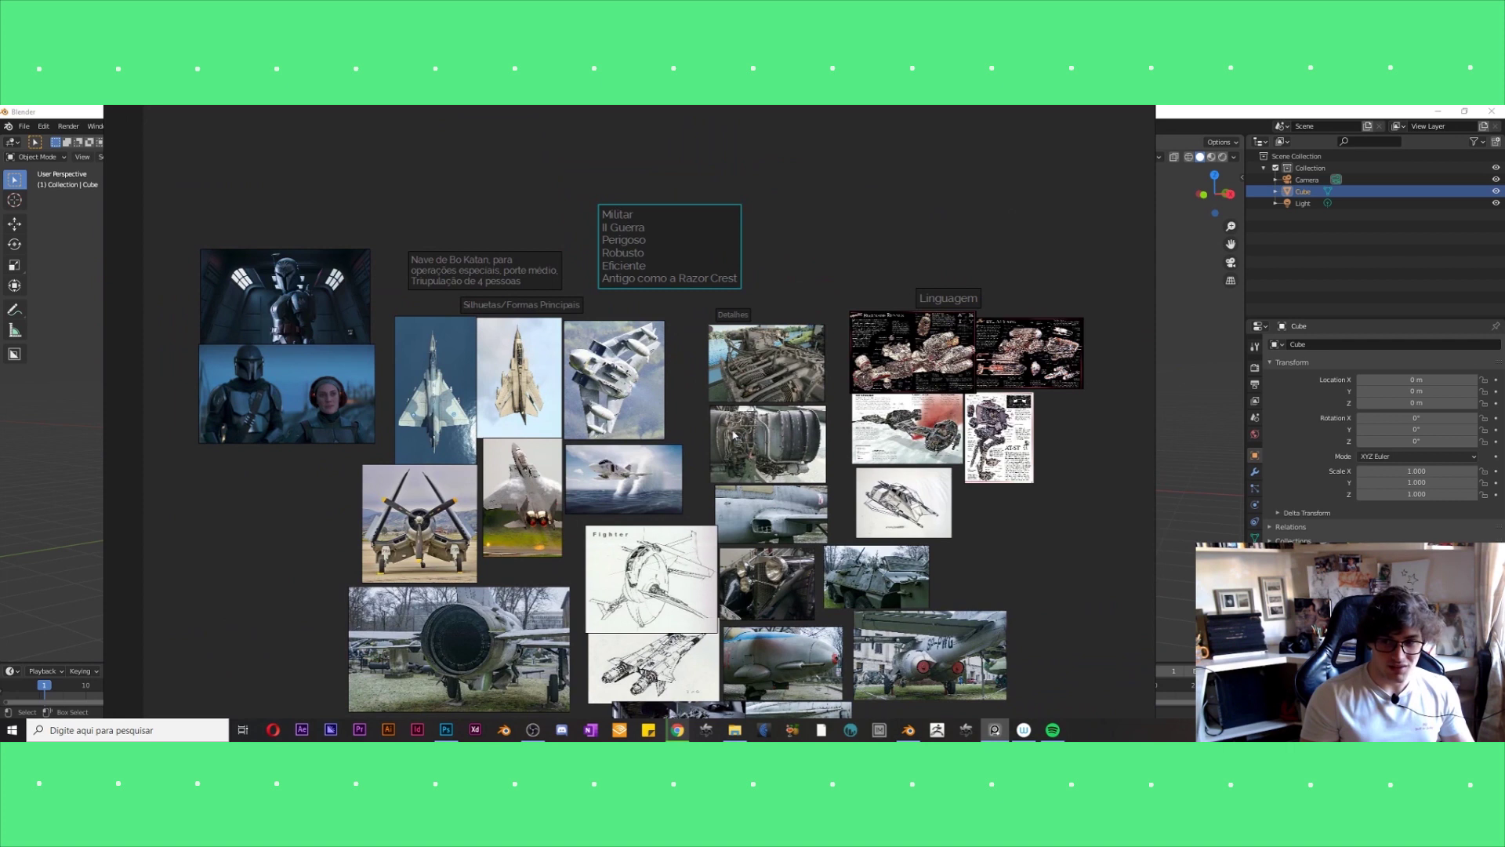
pyautogui.scroll(1, 729, 416)
pyautogui.scroll(1, 629, 244)
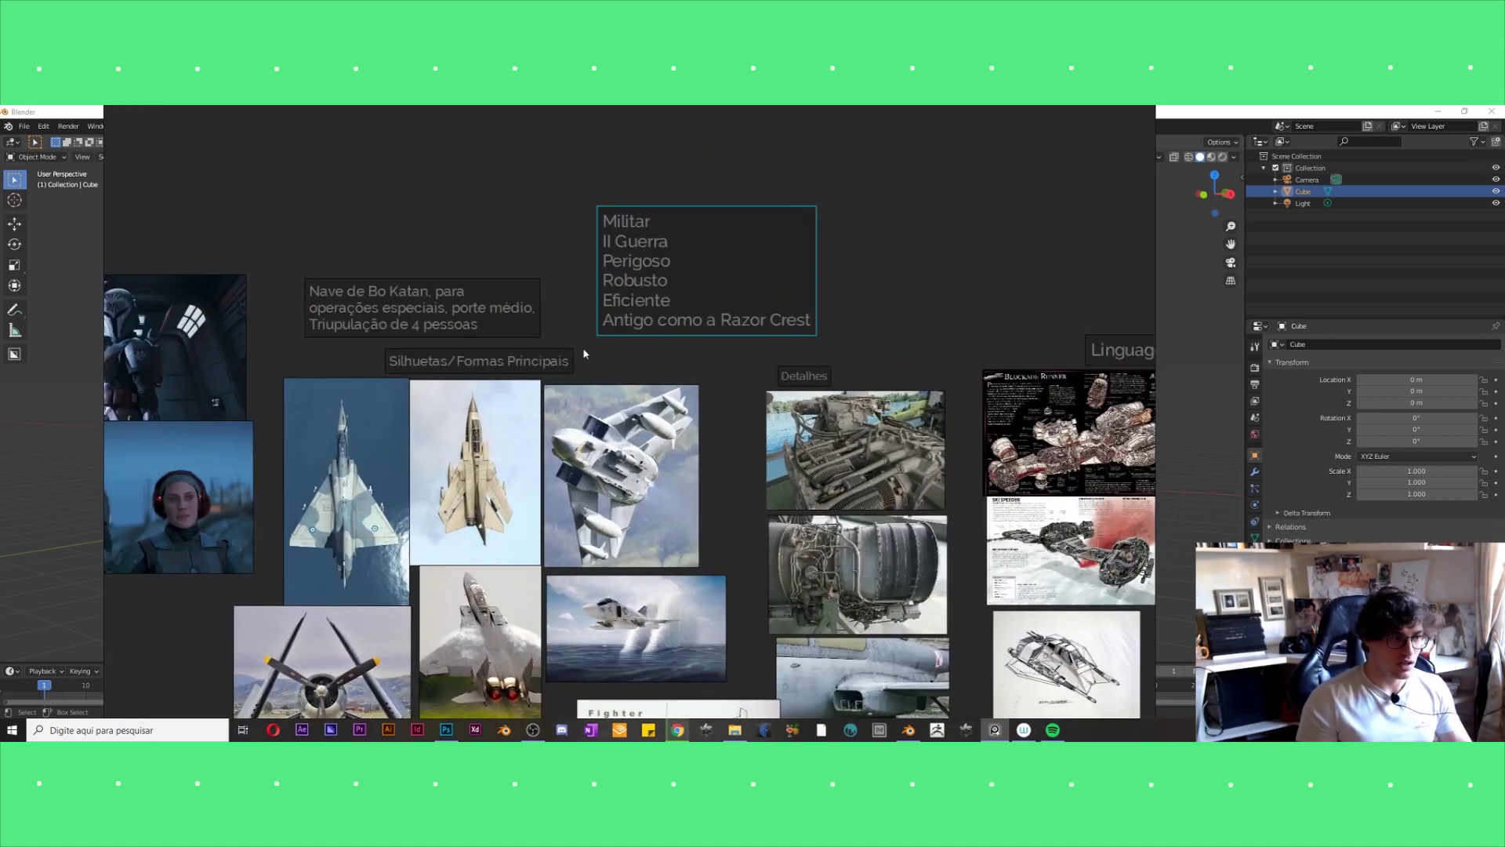
pyautogui.moveTo(585, 346); pyautogui.dragTo(633, 346, button='middle')
pyautogui.scroll(1, 633, 346)
pyautogui.scroll(-1, 633, 346)
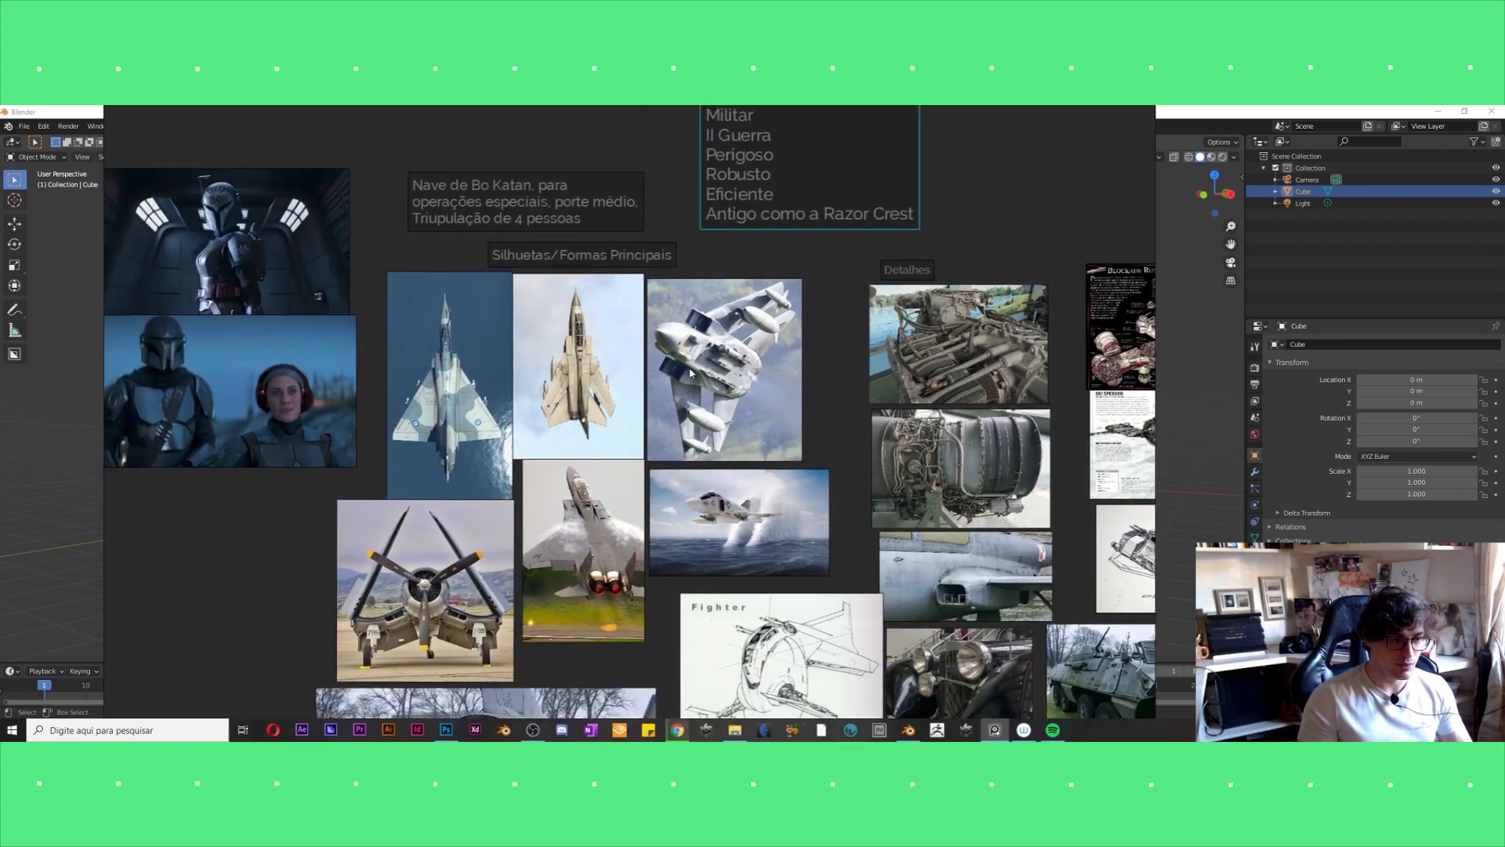
pyautogui.scroll(1, 548, 376)
pyautogui.moveTo(528, 397); pyautogui.dragTo(619, 350, button='middle')
pyautogui.scroll(-1, 605, 360)
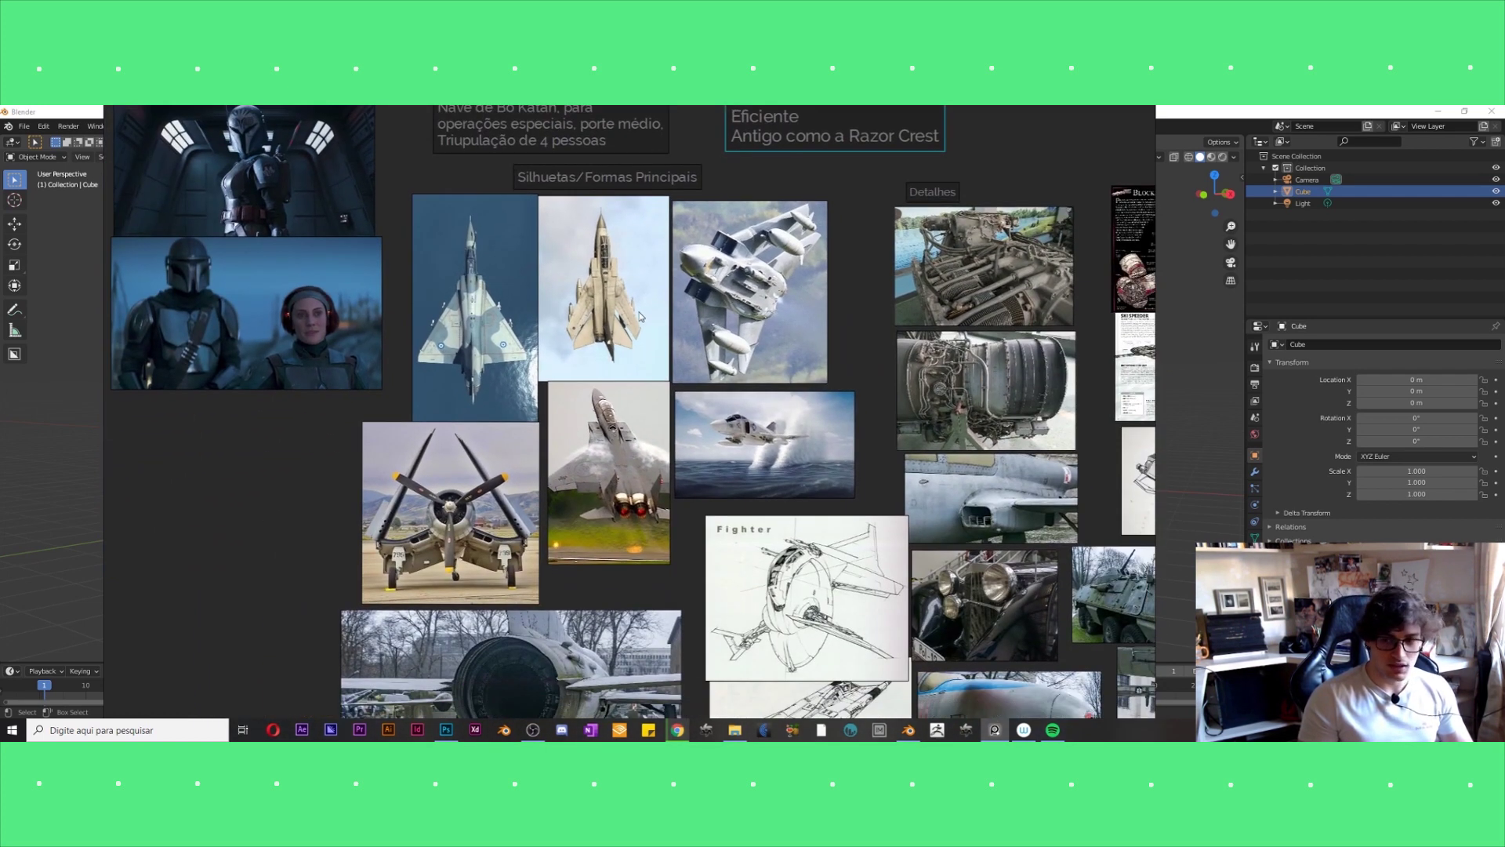
pyautogui.moveTo(1061, 491); pyautogui.dragTo(883, 369, button='middle')
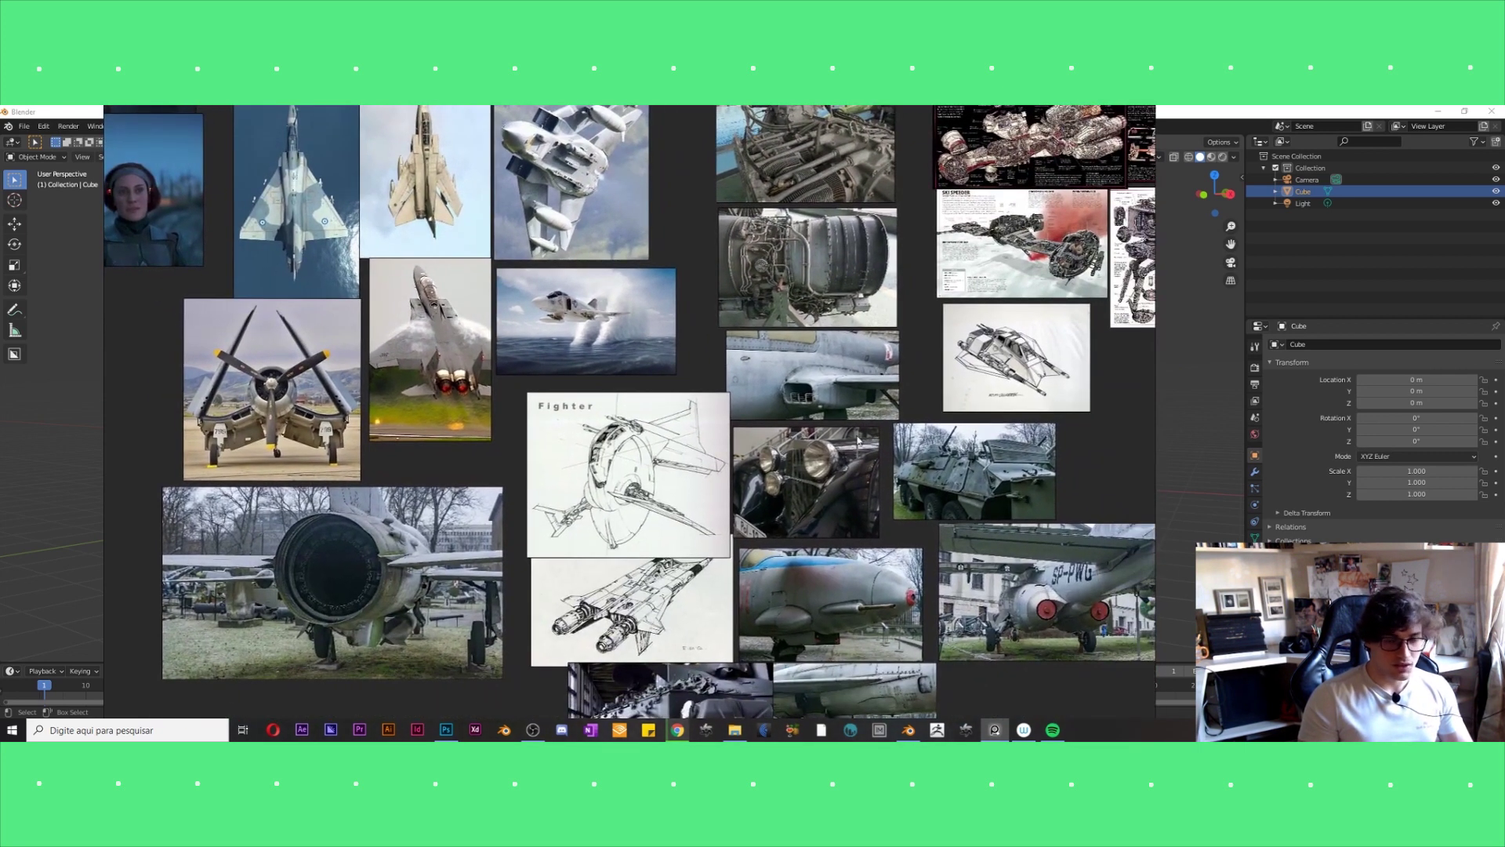
pyautogui.moveTo(858, 440); pyautogui.dragTo(815, 386, button='middle')
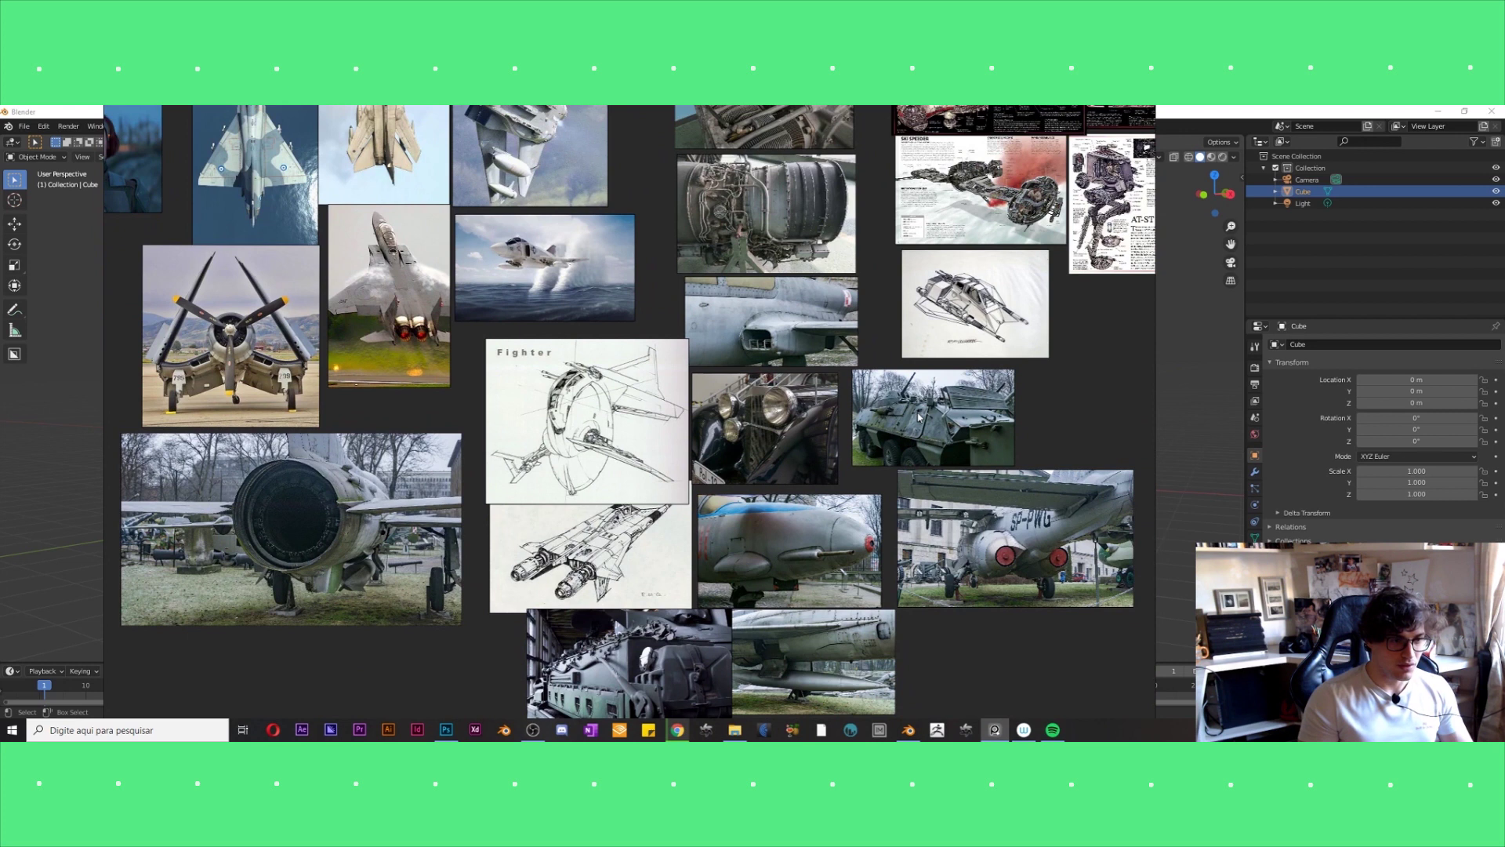
pyautogui.moveTo(923, 413); pyautogui.dragTo(868, 433, button='middle')
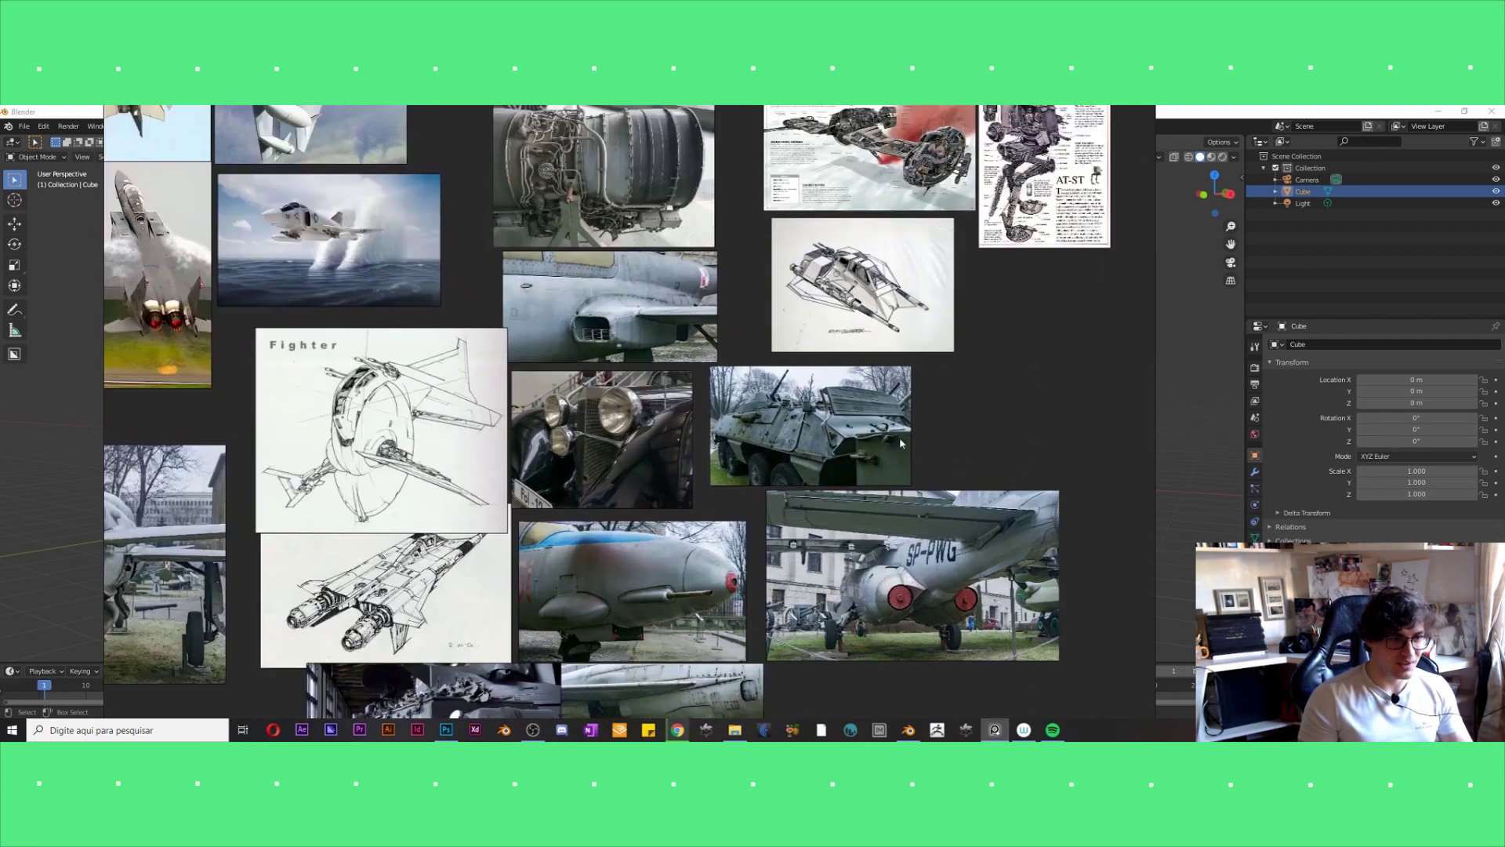
pyautogui.scroll(-2, 867, 433)
pyautogui.scroll(2, 867, 433)
pyautogui.hotkey('alt', 'Tab')
pyautogui.hotkey('alt', 'Tab')
# Scroll the ArtStation spaceship page down to Keyframe 4, then return to the PureRef moodboard.
pyautogui.scroll(3, 1030, 517)
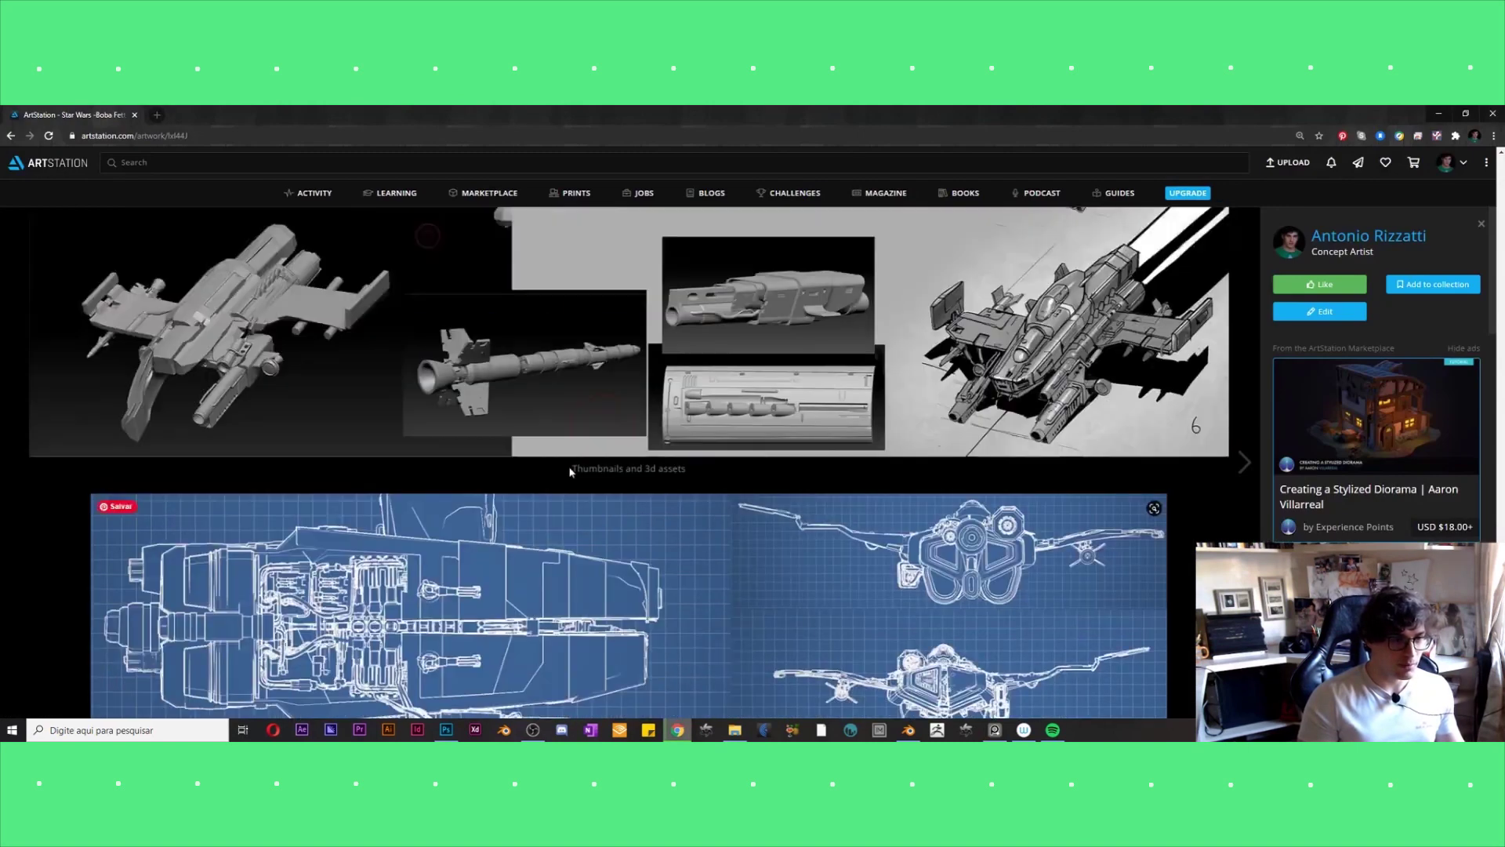
pyautogui.scroll(5, 1029, 518)
pyautogui.scroll(3, 1029, 517)
pyautogui.scroll(-5, 1023, 514)
pyautogui.scroll(-3, 1023, 514)
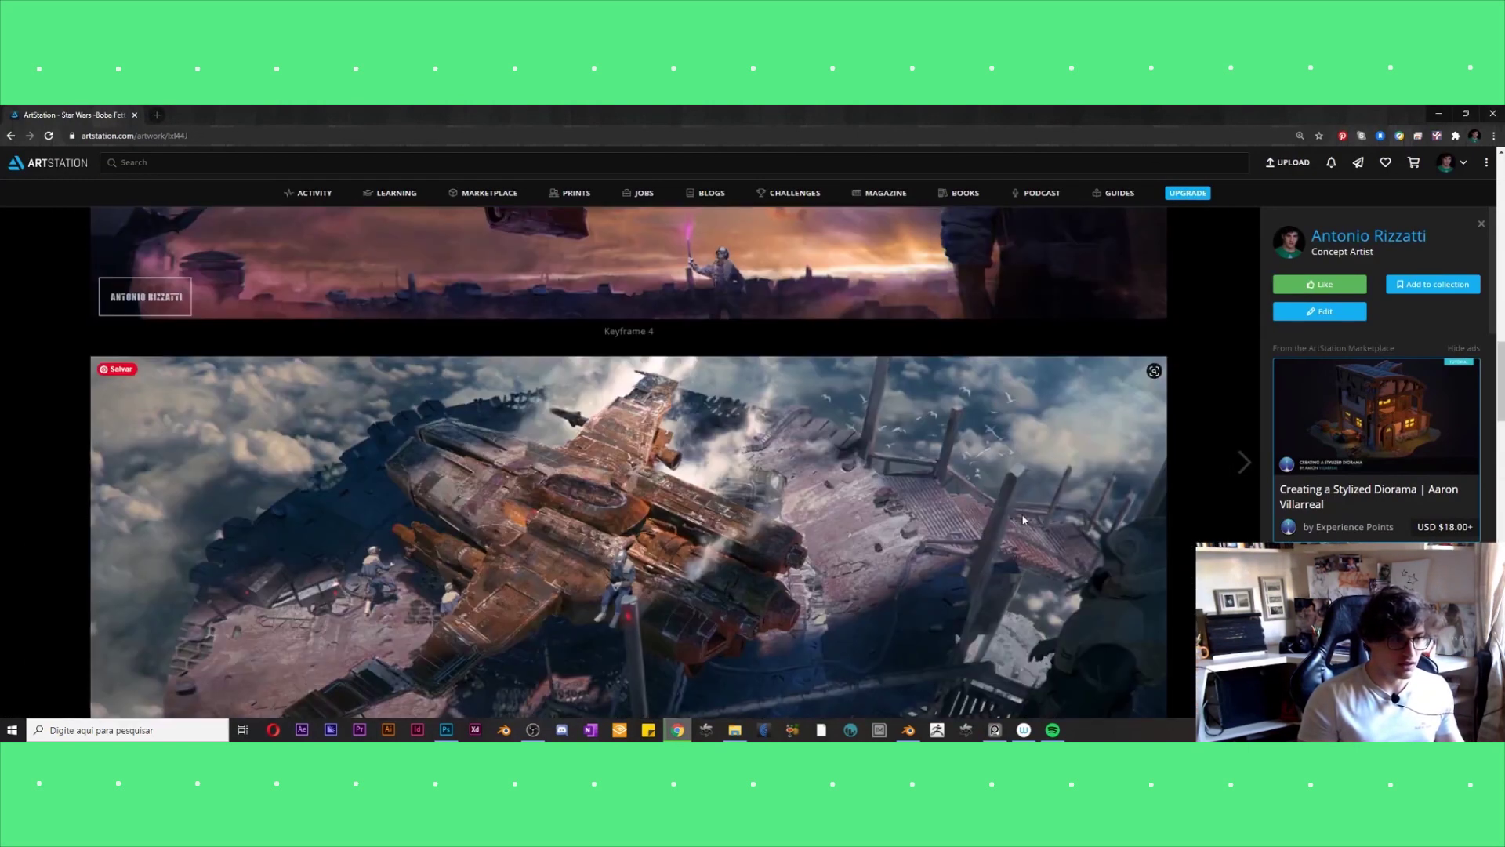
pyautogui.scroll(1, 517, 519)
pyautogui.scroll(-1, 566, 520)
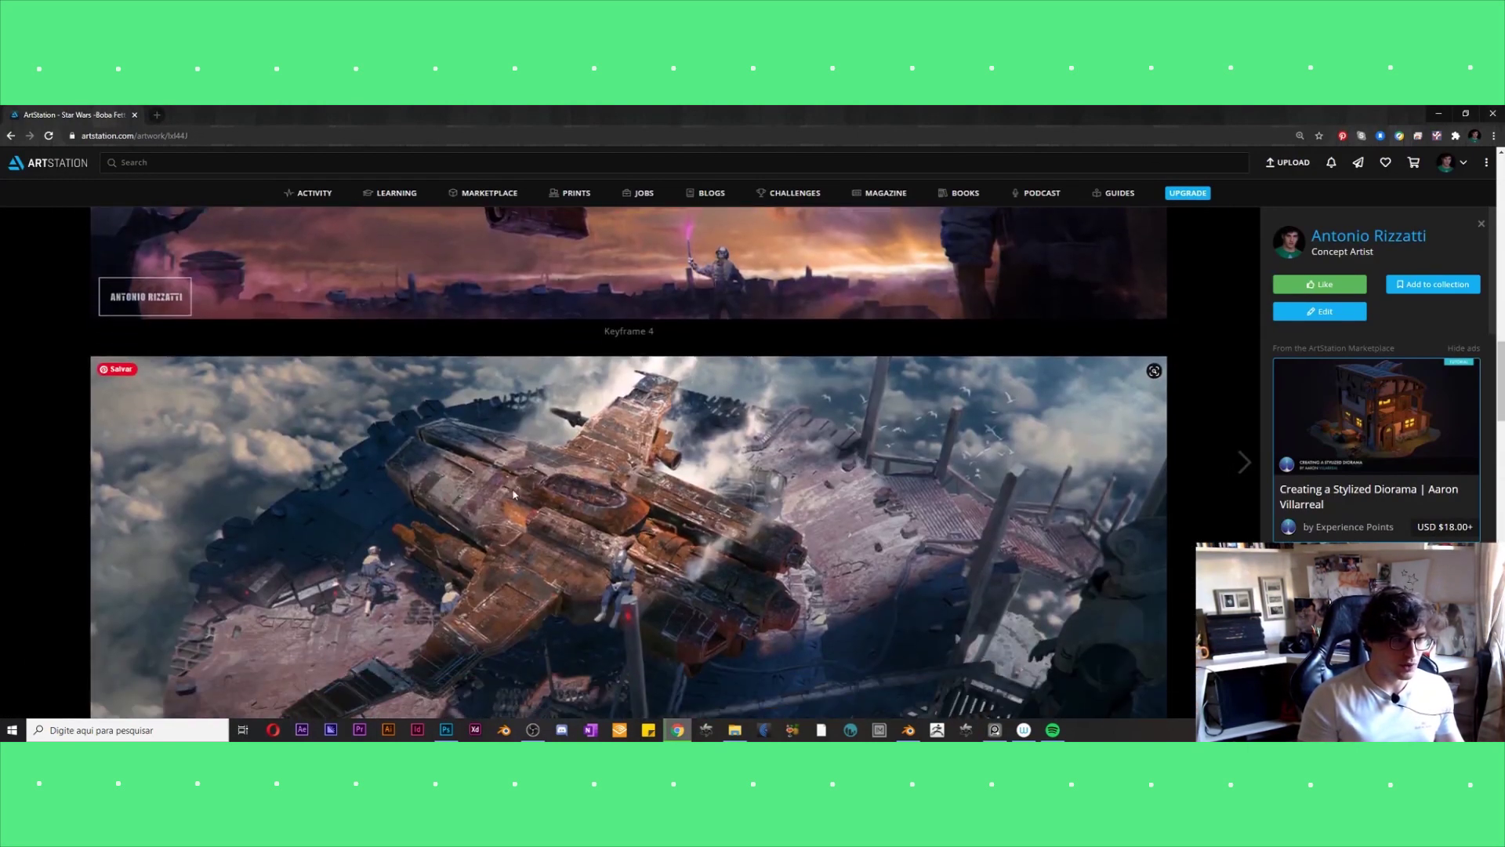
pyautogui.scroll(-1, 521, 518)
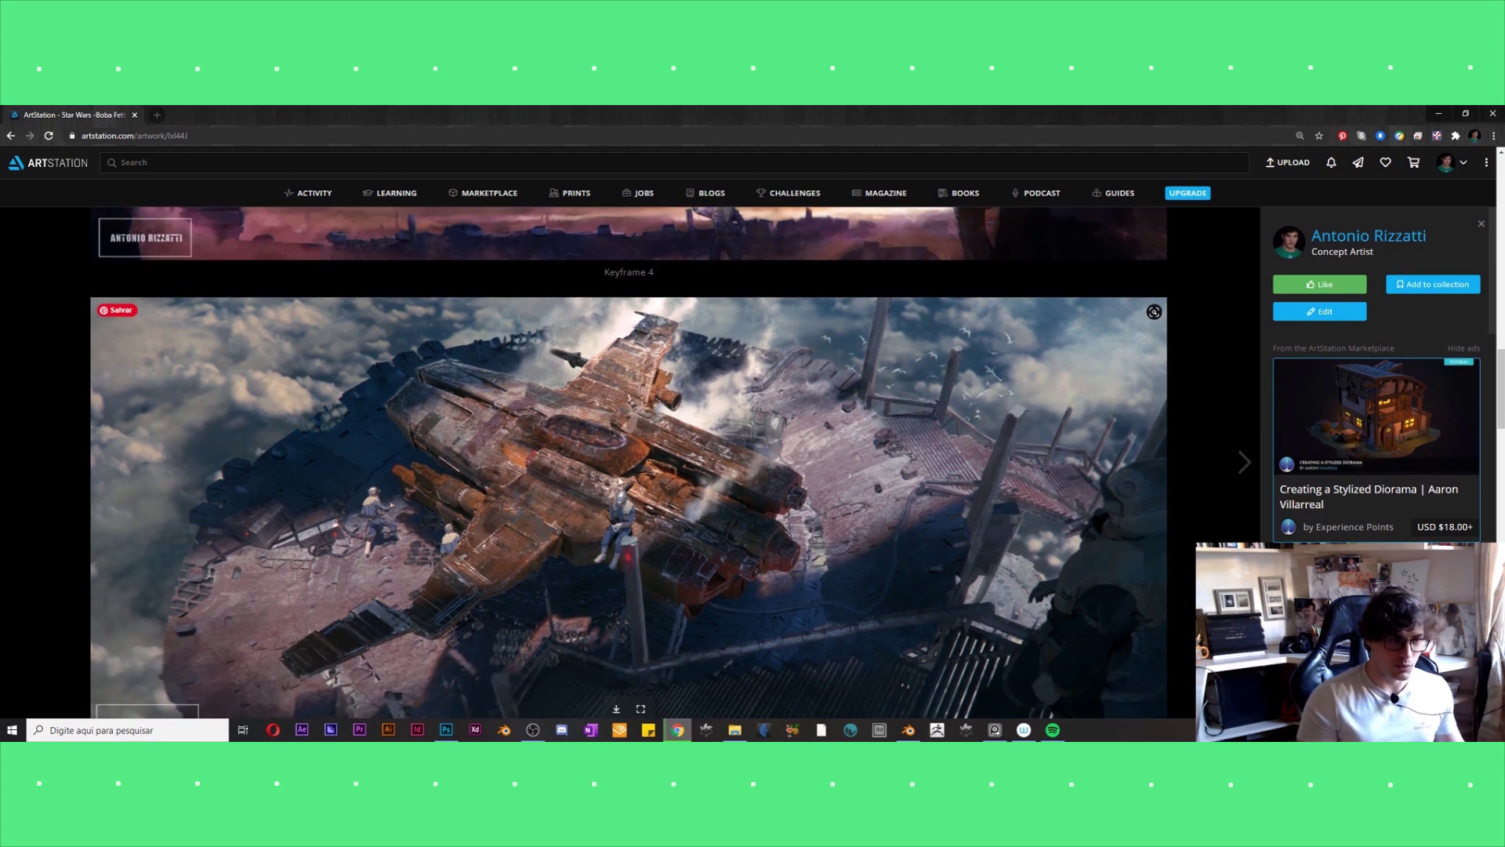
pyautogui.hotkey('alt', 'Tab')
pyautogui.scroll(-5, 644, 496)
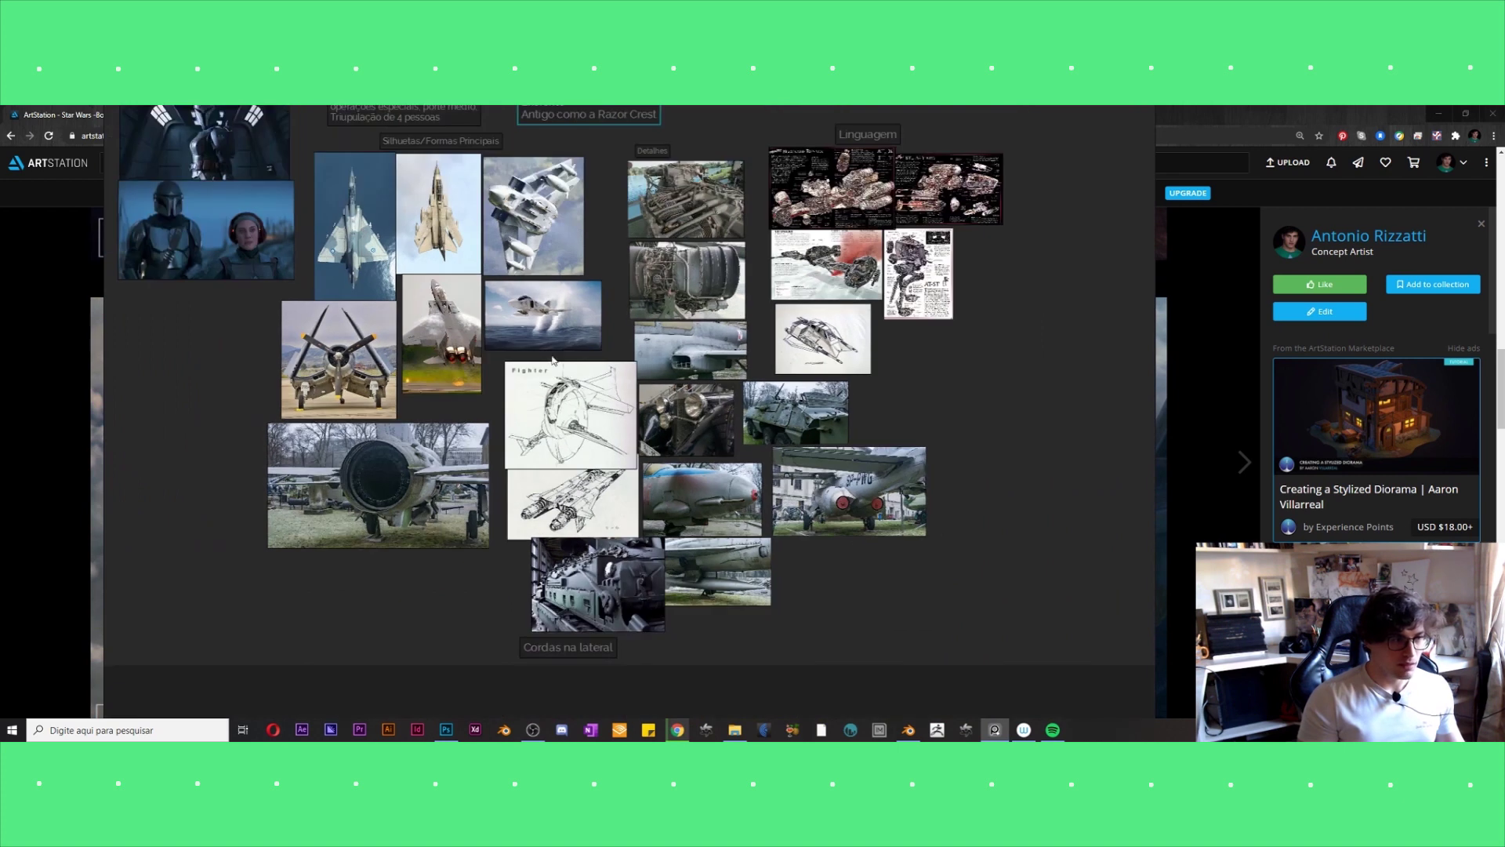
# Zoom in and out over the PureRef moodboard to review its references.
pyautogui.scroll(5, 549, 470)
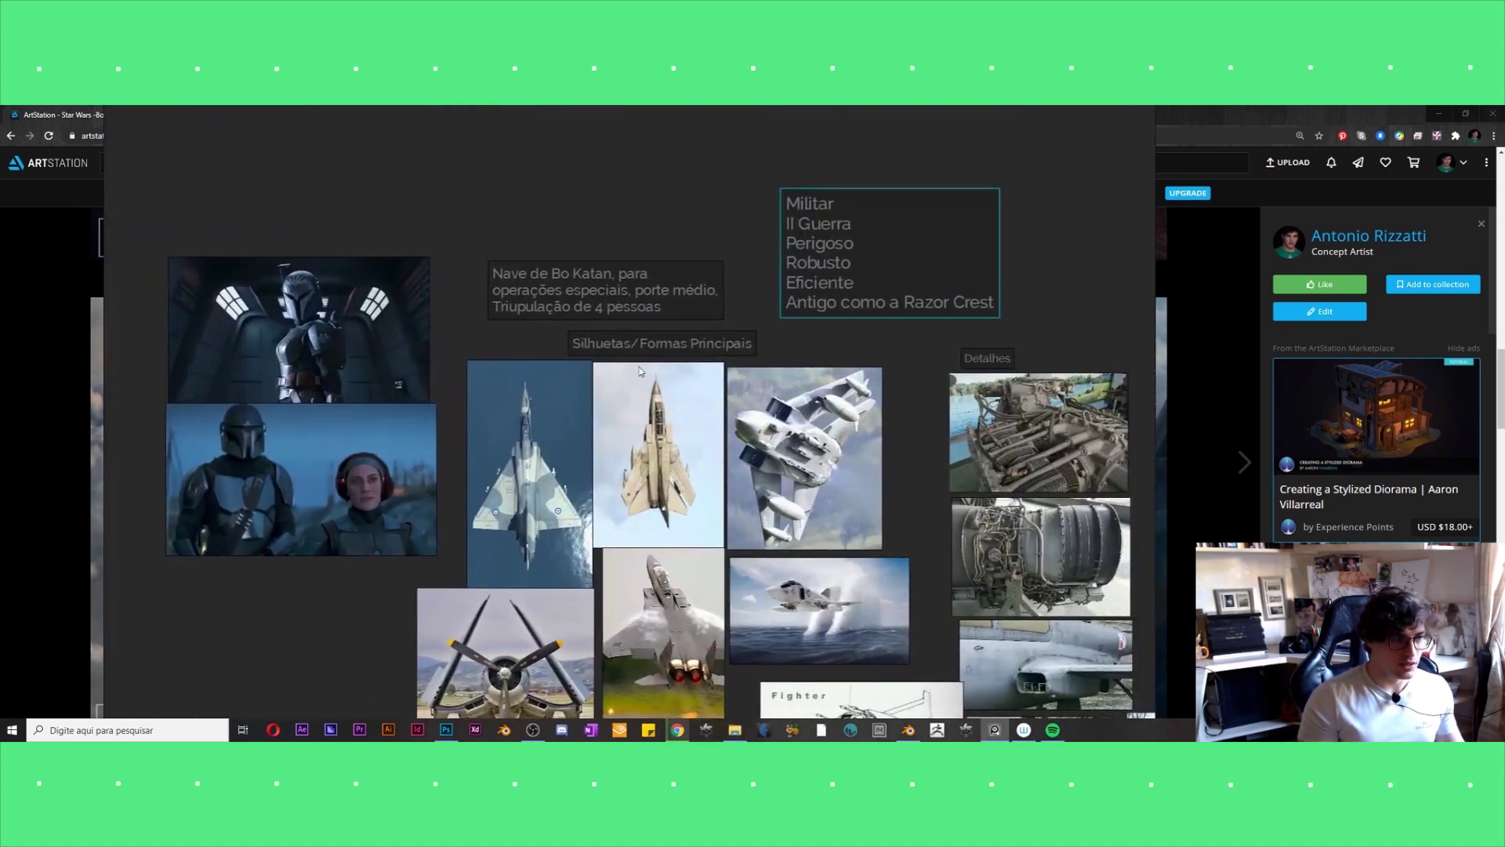
pyautogui.scroll(-1, 539, 462)
pyautogui.scroll(1, 613, 279)
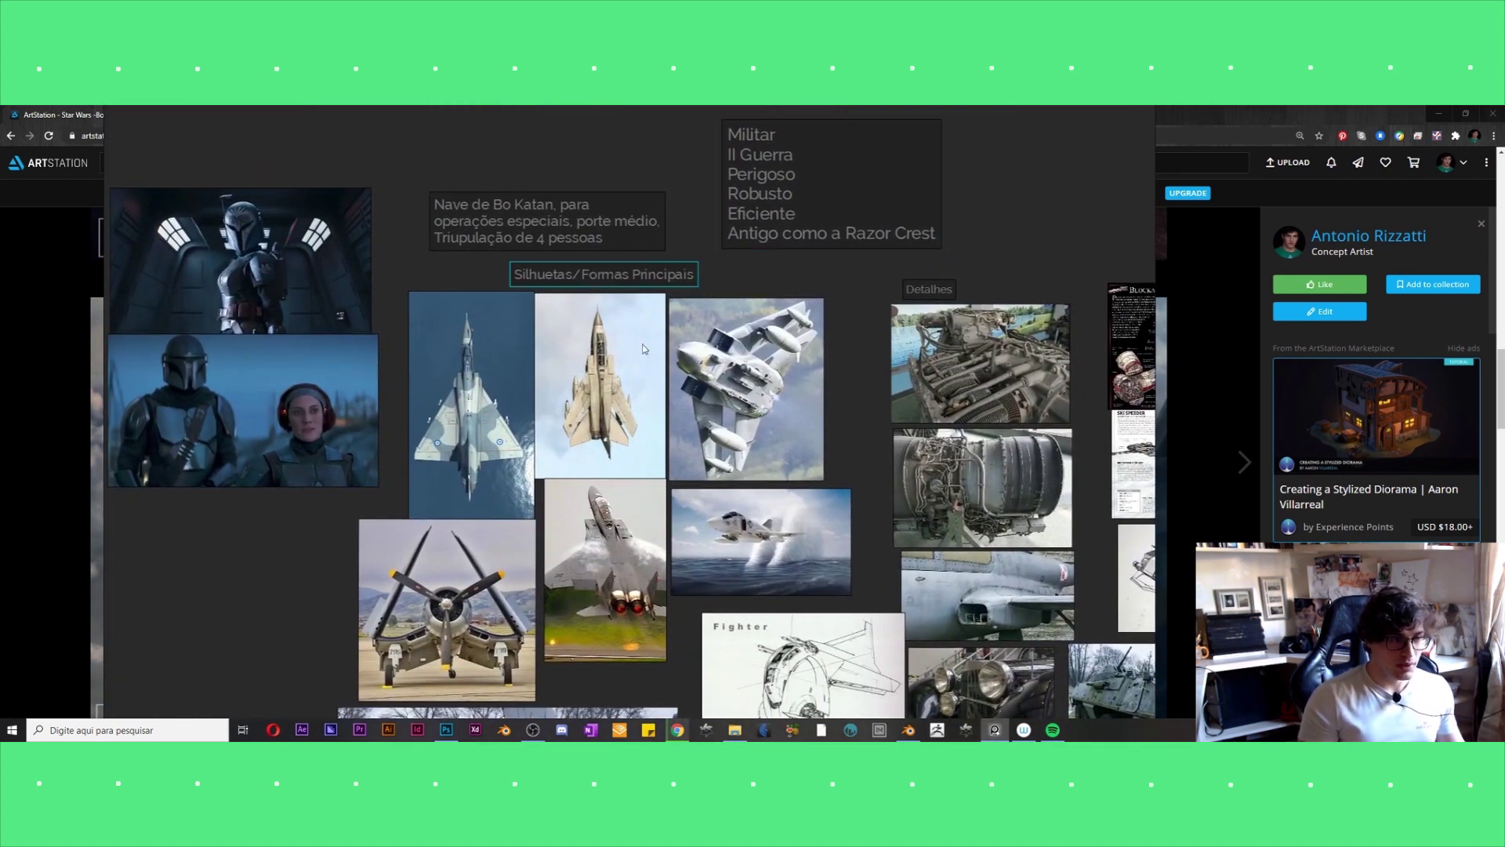
pyautogui.scroll(-2, 642, 349)
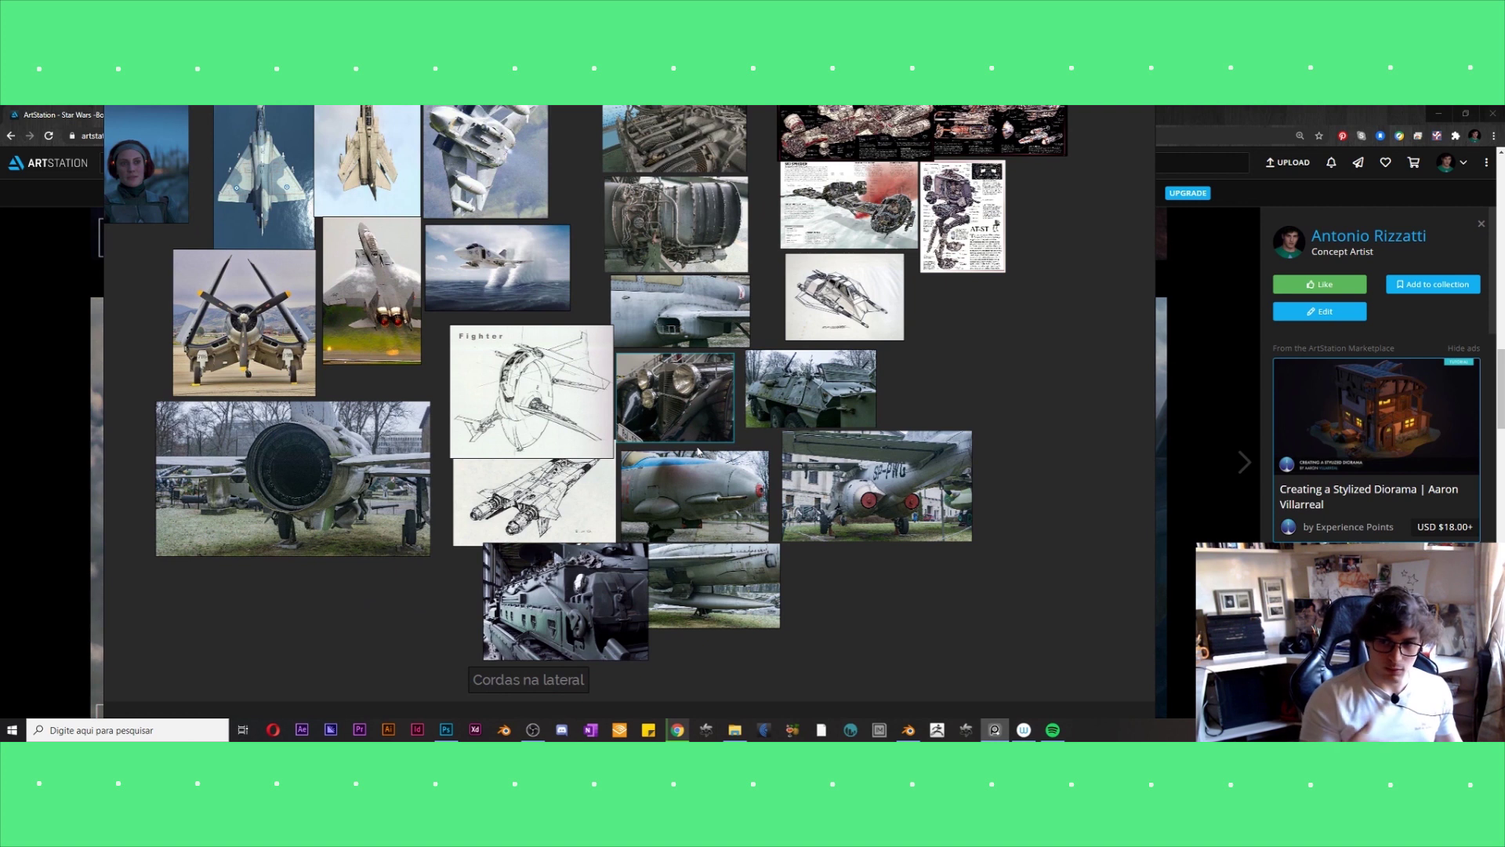
pyautogui.scroll(-2, 650, 424)
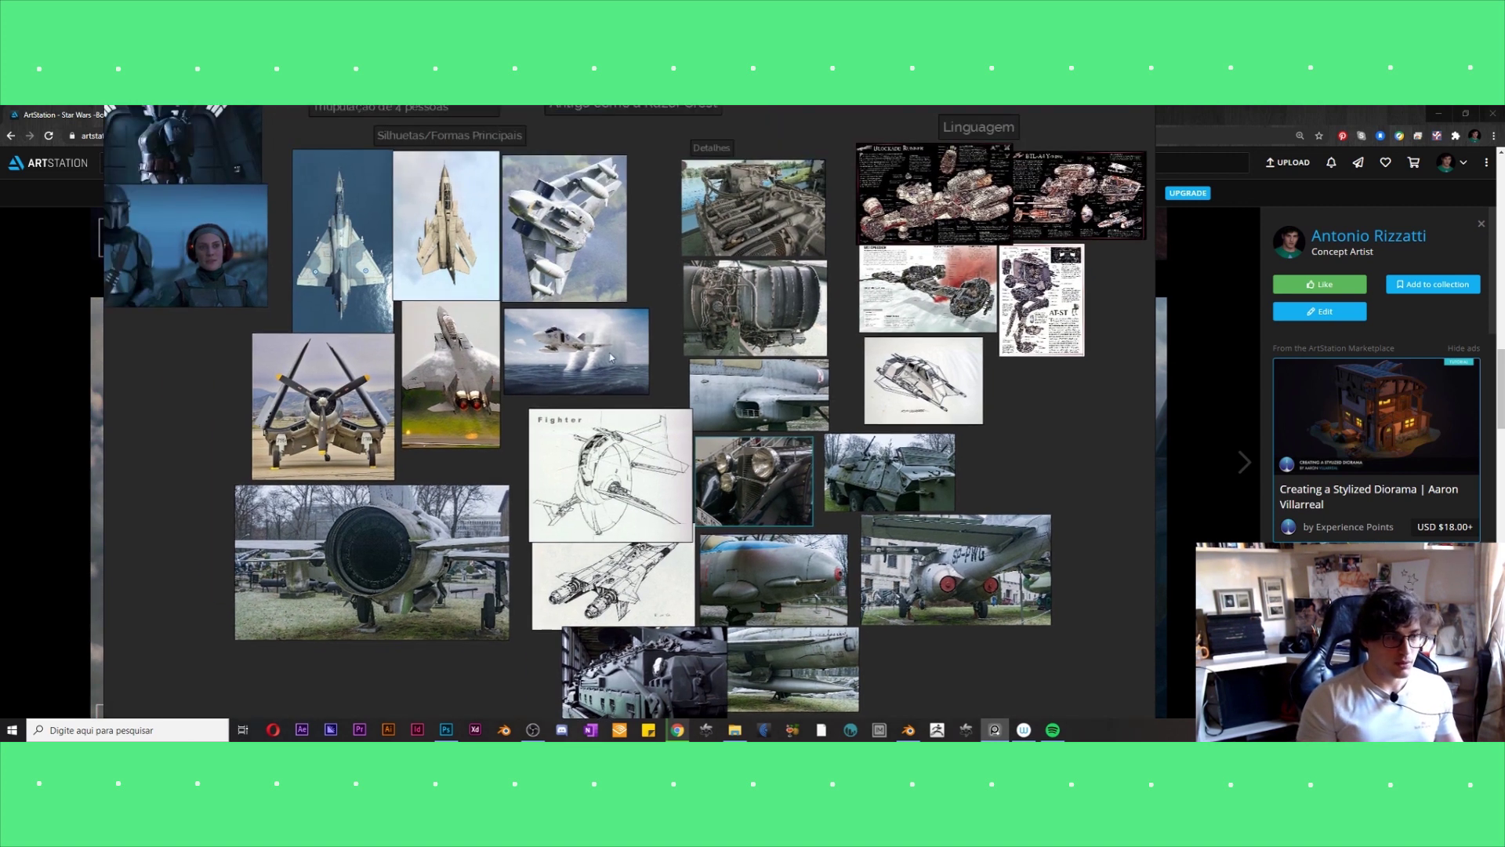
pyautogui.scroll(2, 672, 439)
pyautogui.scroll(2, 672, 439)
pyautogui.scroll(-1, 690, 416)
pyautogui.scroll(-1, 726, 382)
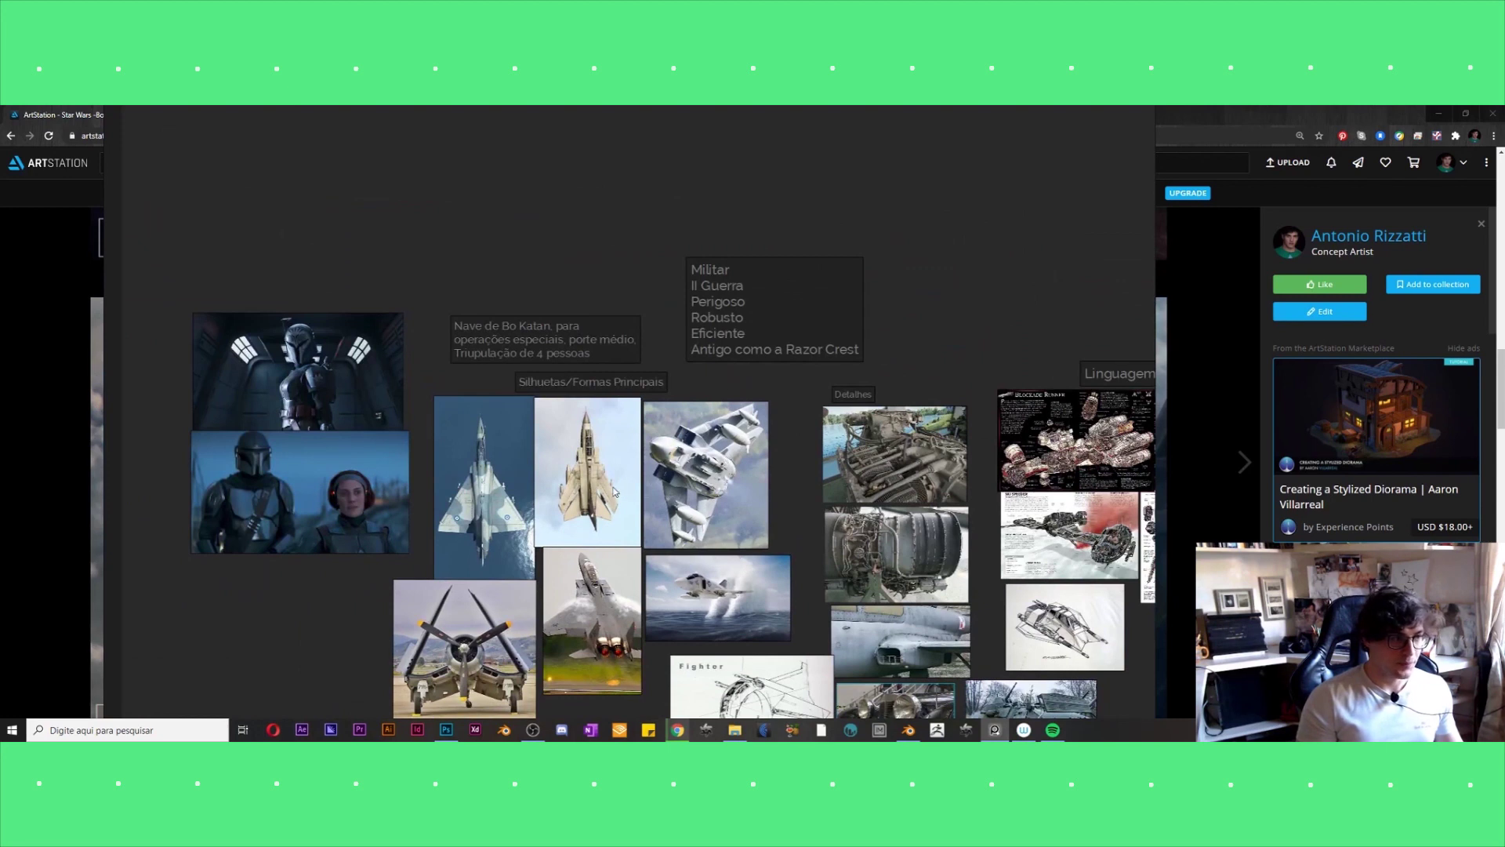
# Bring Blender forward with the PureRef moodboard floating over its default cube scene.
pyautogui.click(906, 731)
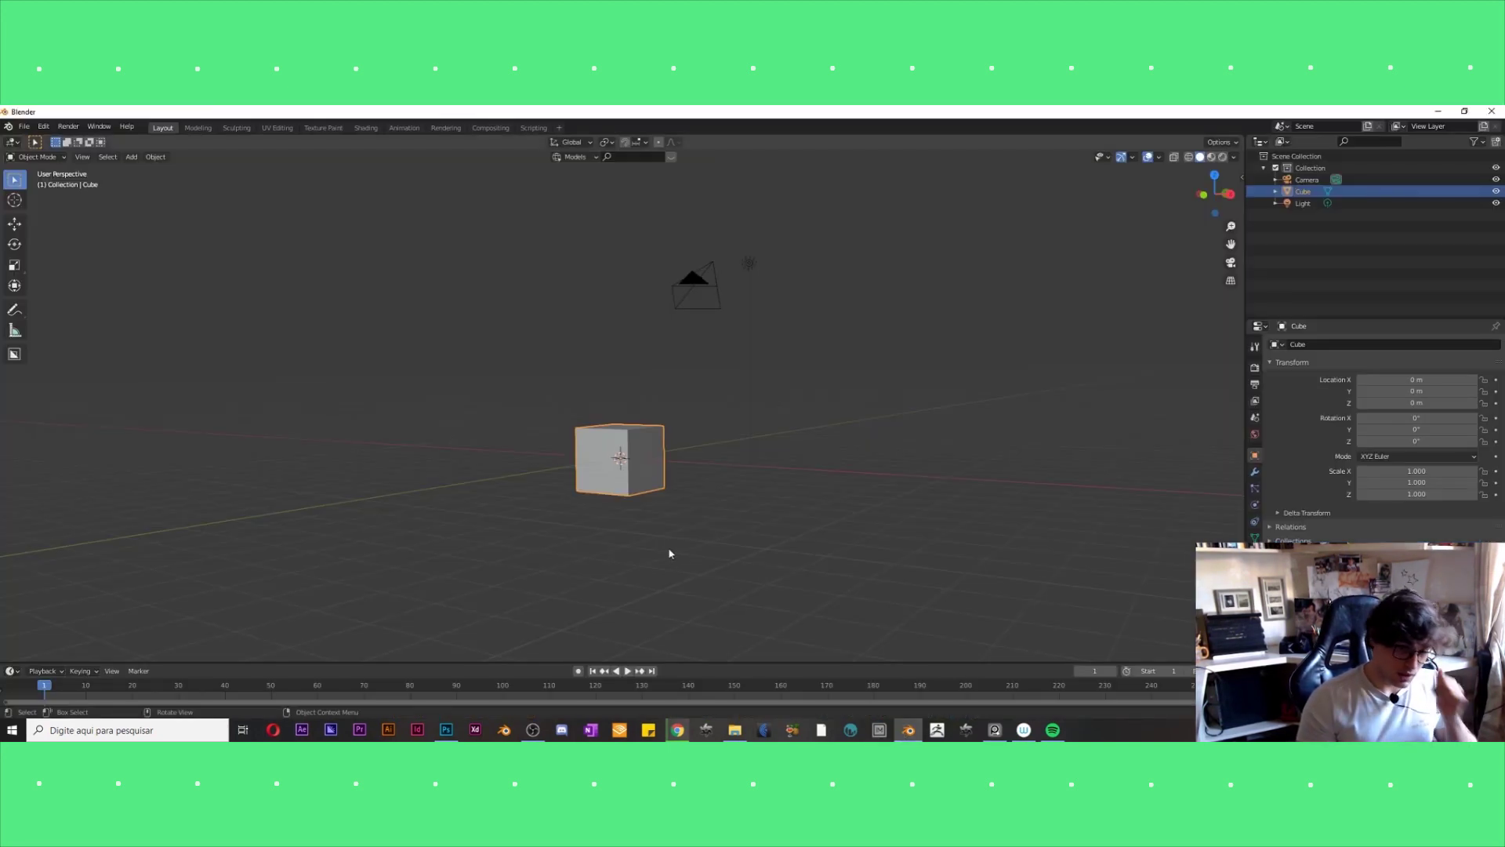
pyautogui.hotkey('alt', 'Tab')
pyautogui.moveTo(532, 494); pyautogui.dragTo(523, 442, button='middle')
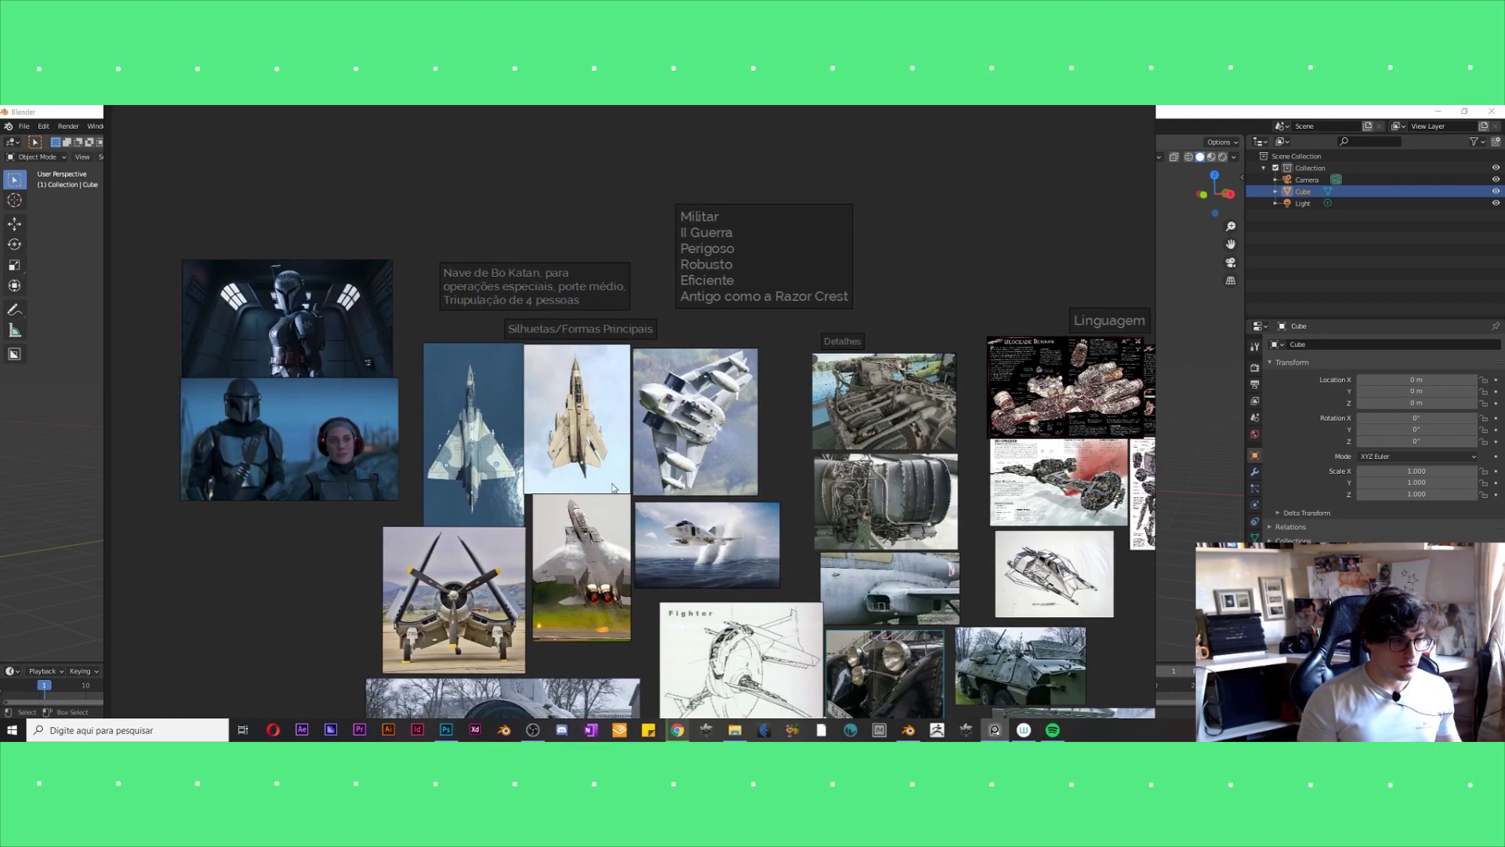
# Set the PureRef window to always on top, narrow it, and dock it at the left edge.
pyautogui.rightClick(612, 484)
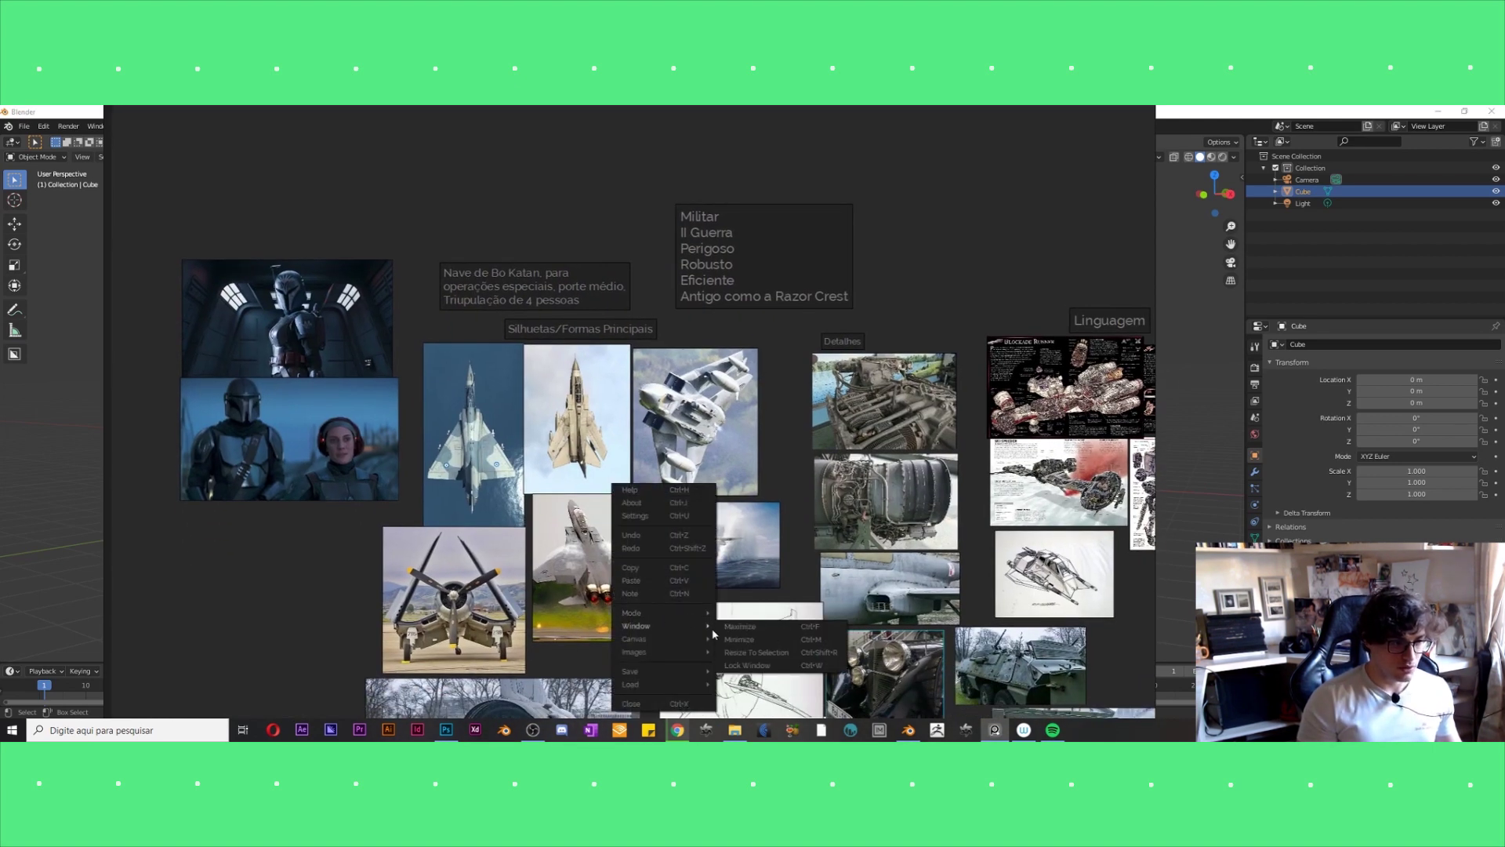
pyautogui.moveTo(633, 613)
pyautogui.click(739, 617)
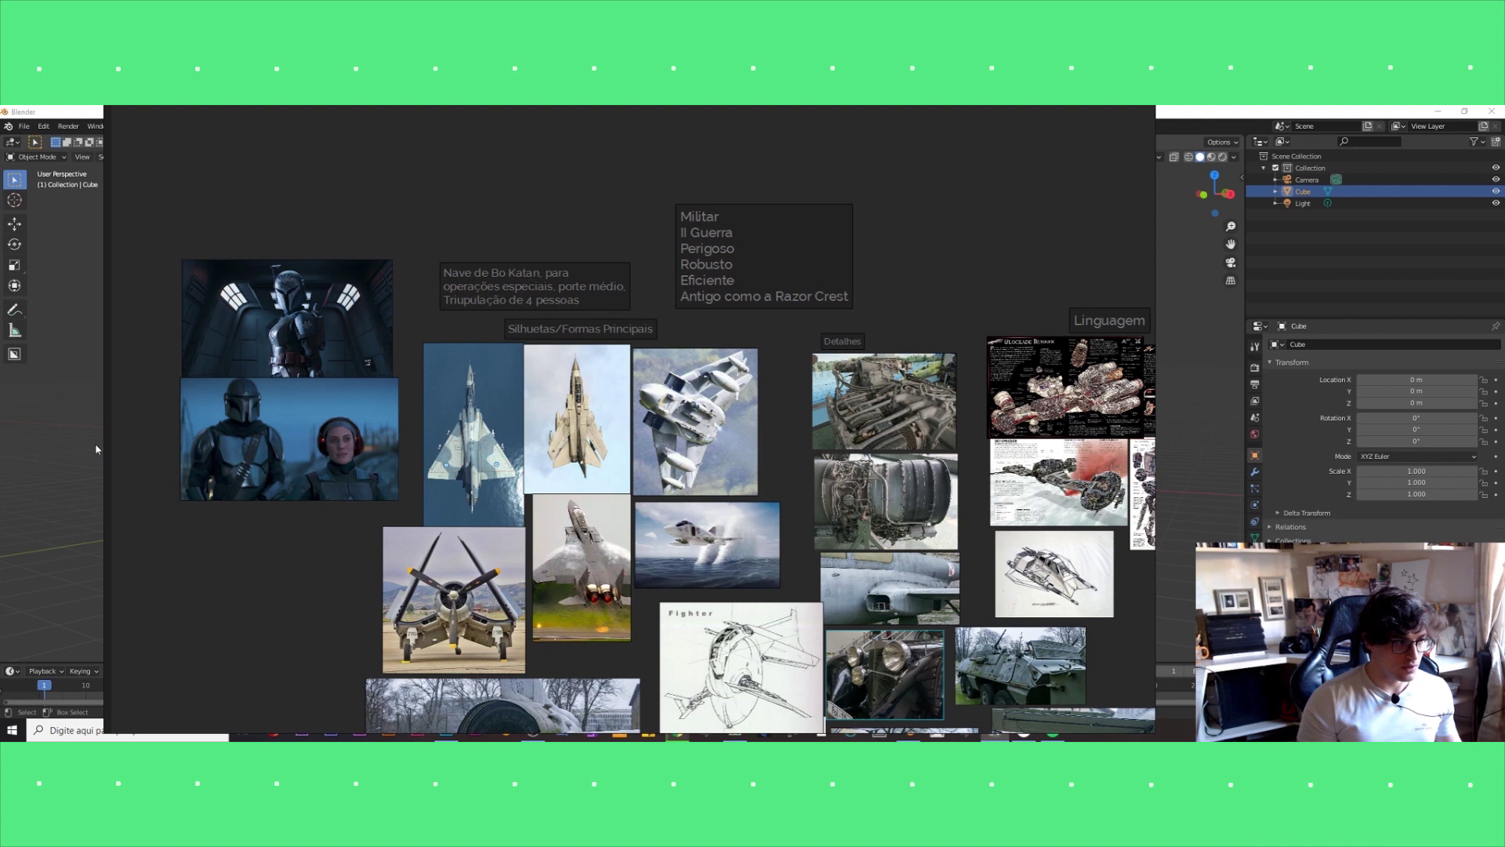
pyautogui.moveTo(105, 450); pyautogui.dragTo(673, 419)
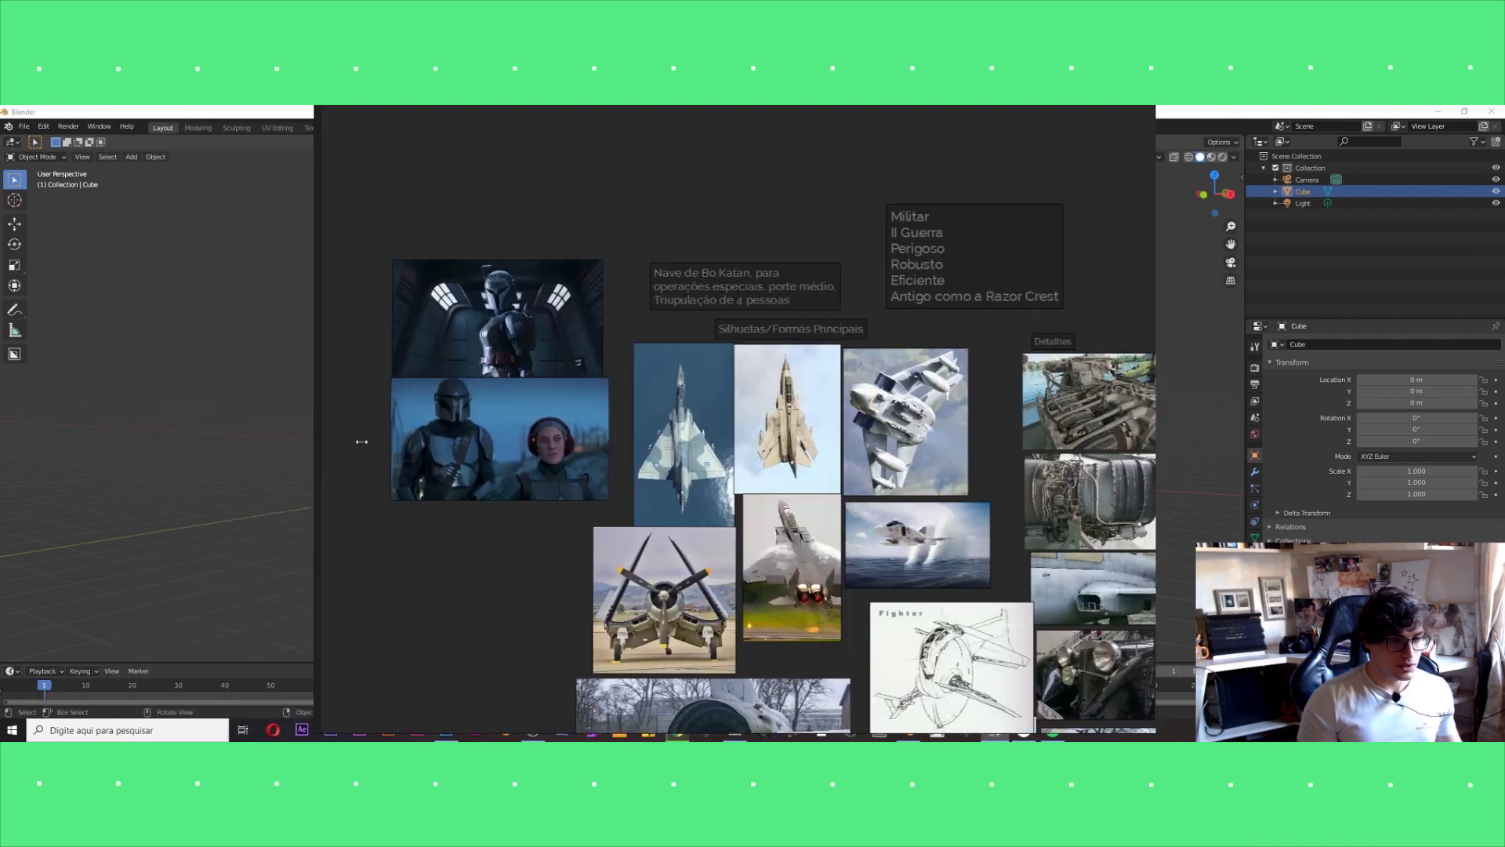
pyautogui.scroll(-3, 773, 421)
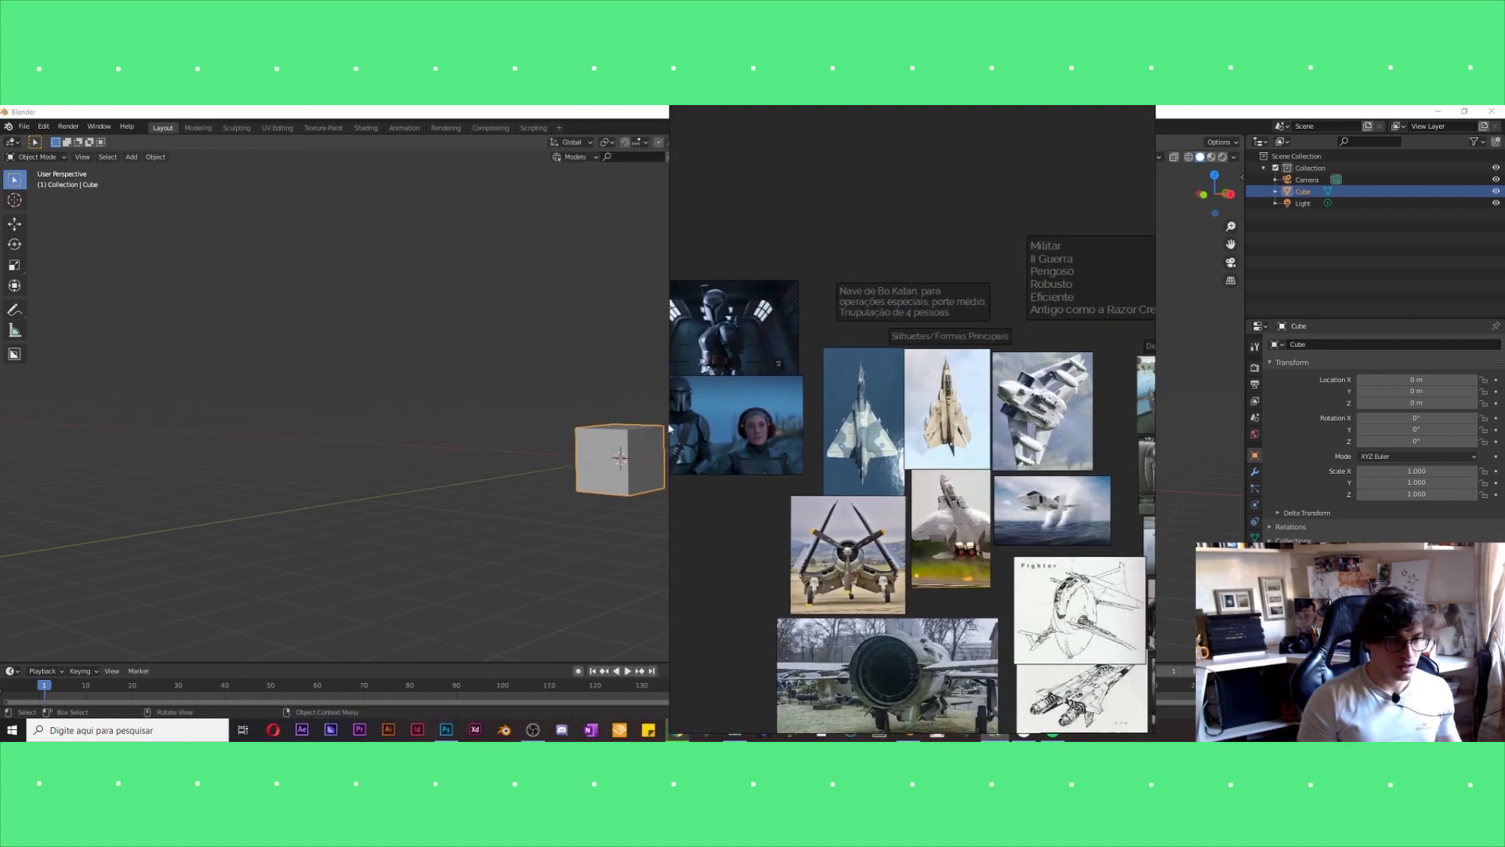
pyautogui.moveTo(855, 384); pyautogui.dragTo(77, 379)
pyautogui.scroll(3, 102, 404)
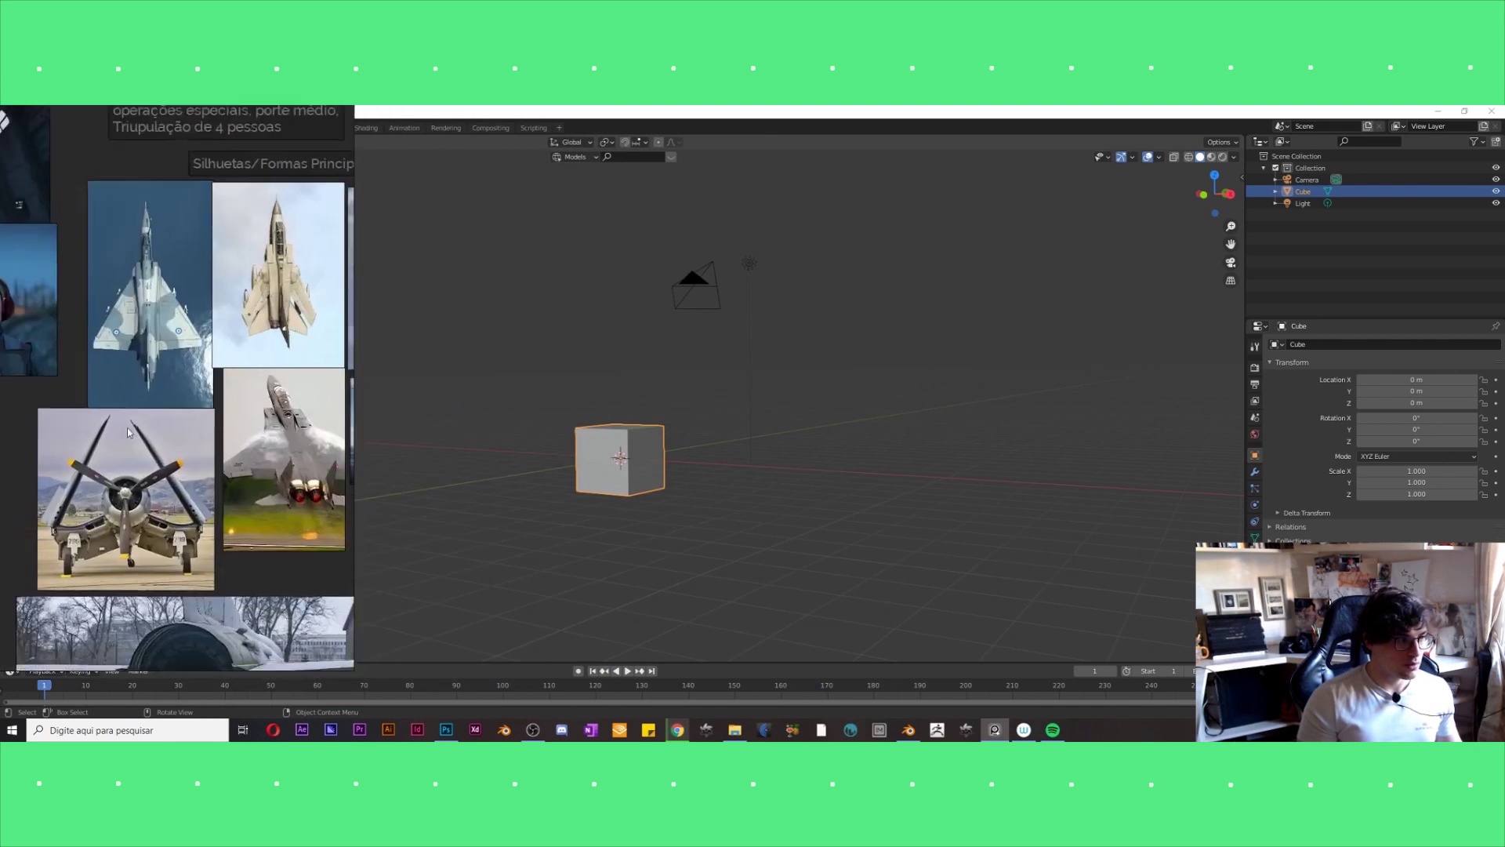
# Pan and zoom the moodboard to show the Militar note and the Fighter sketch.
pyautogui.scroll(1, 220, 457)
pyautogui.moveTo(212, 450); pyautogui.dragTo(186, 482, button='middle')
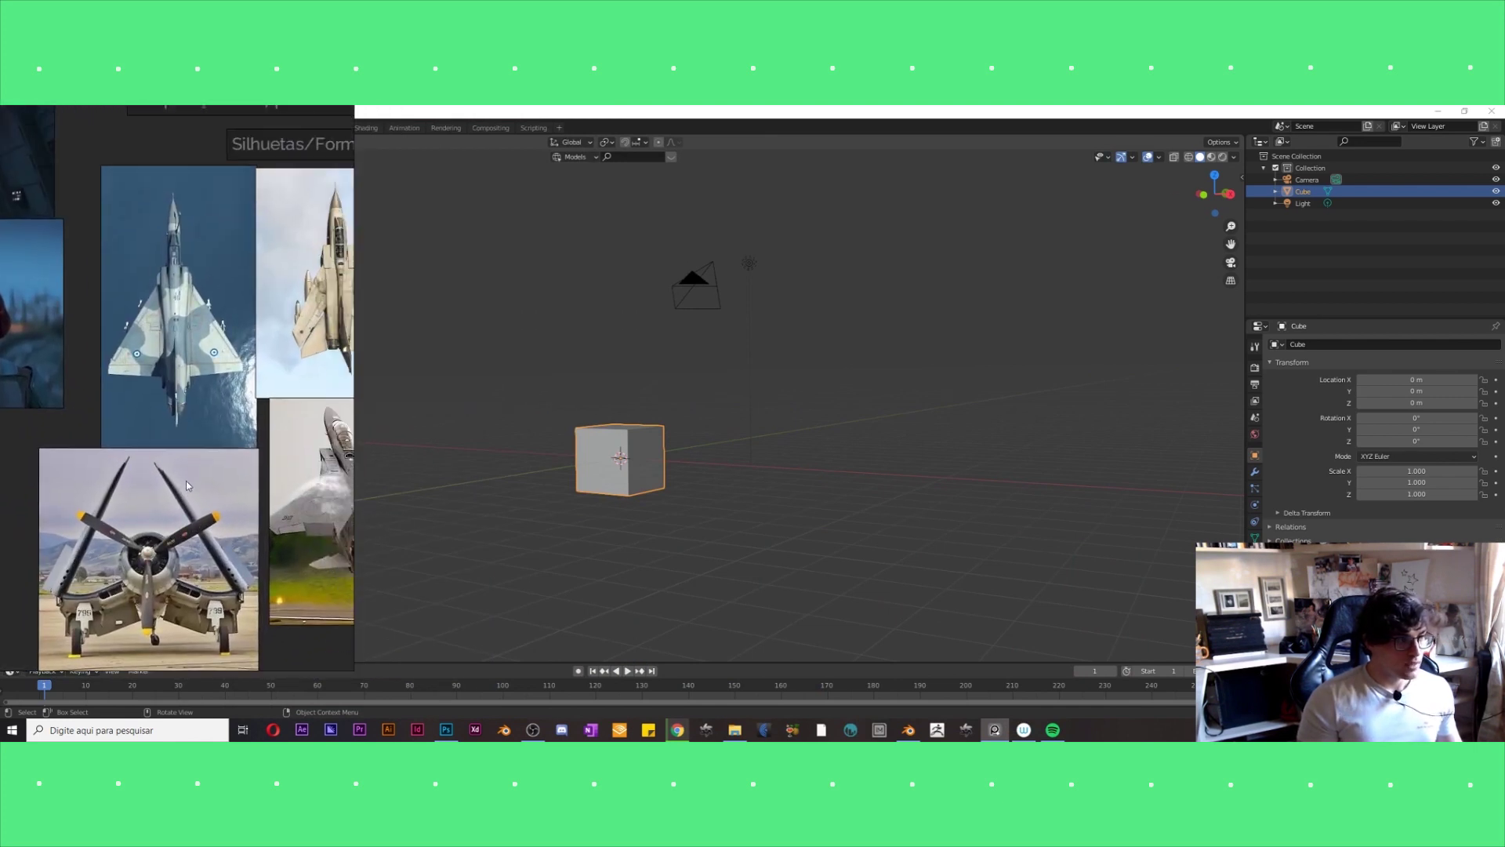
pyautogui.scroll(-2, 129, 335)
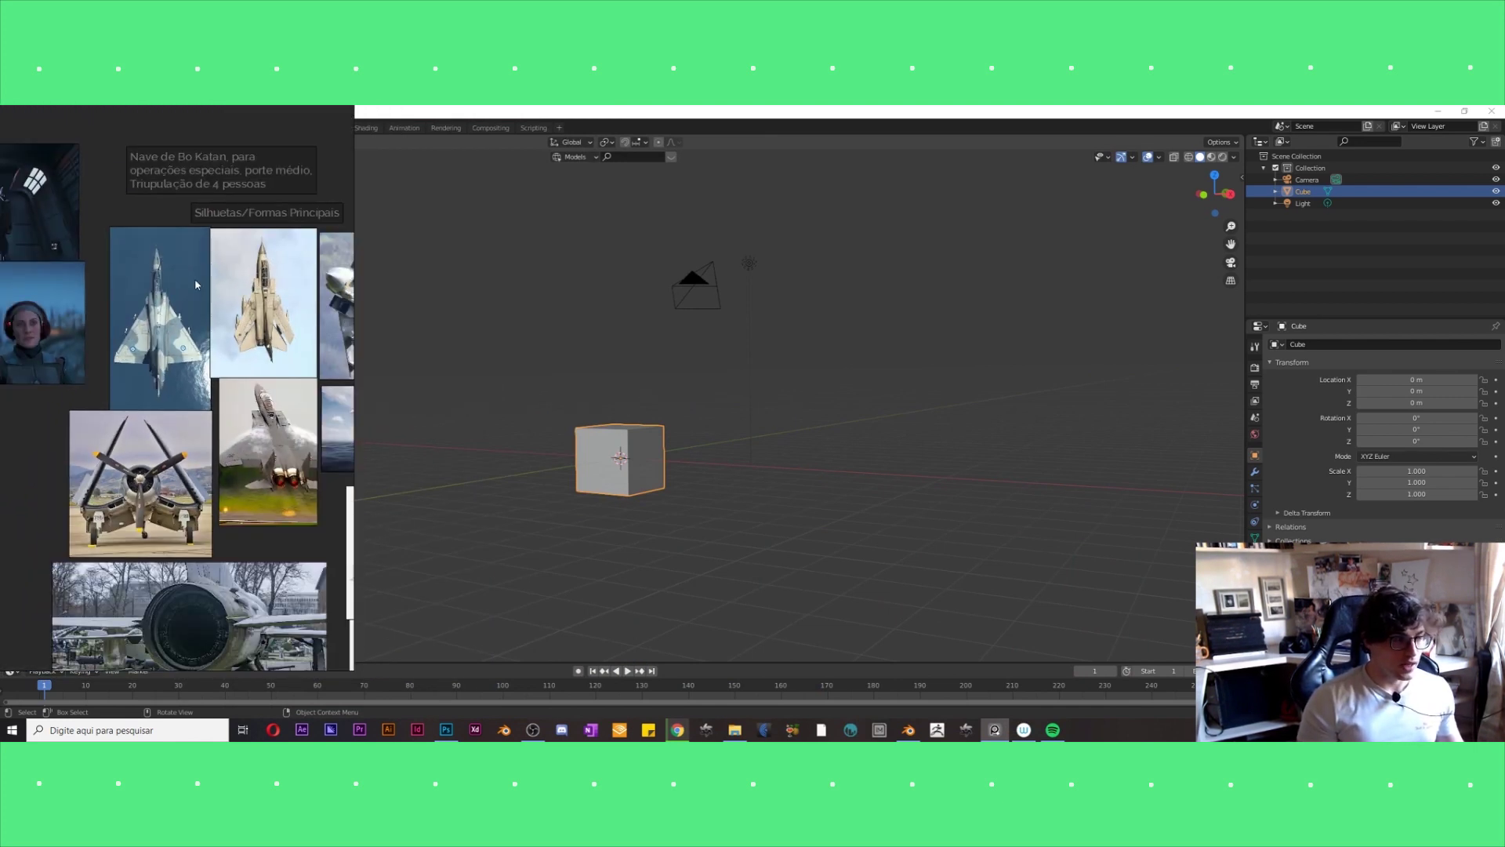
pyautogui.scroll(-2, 240, 332)
pyautogui.moveTo(337, 274); pyautogui.dragTo(182, 360, button='middle')
pyautogui.scroll(1, 181, 359)
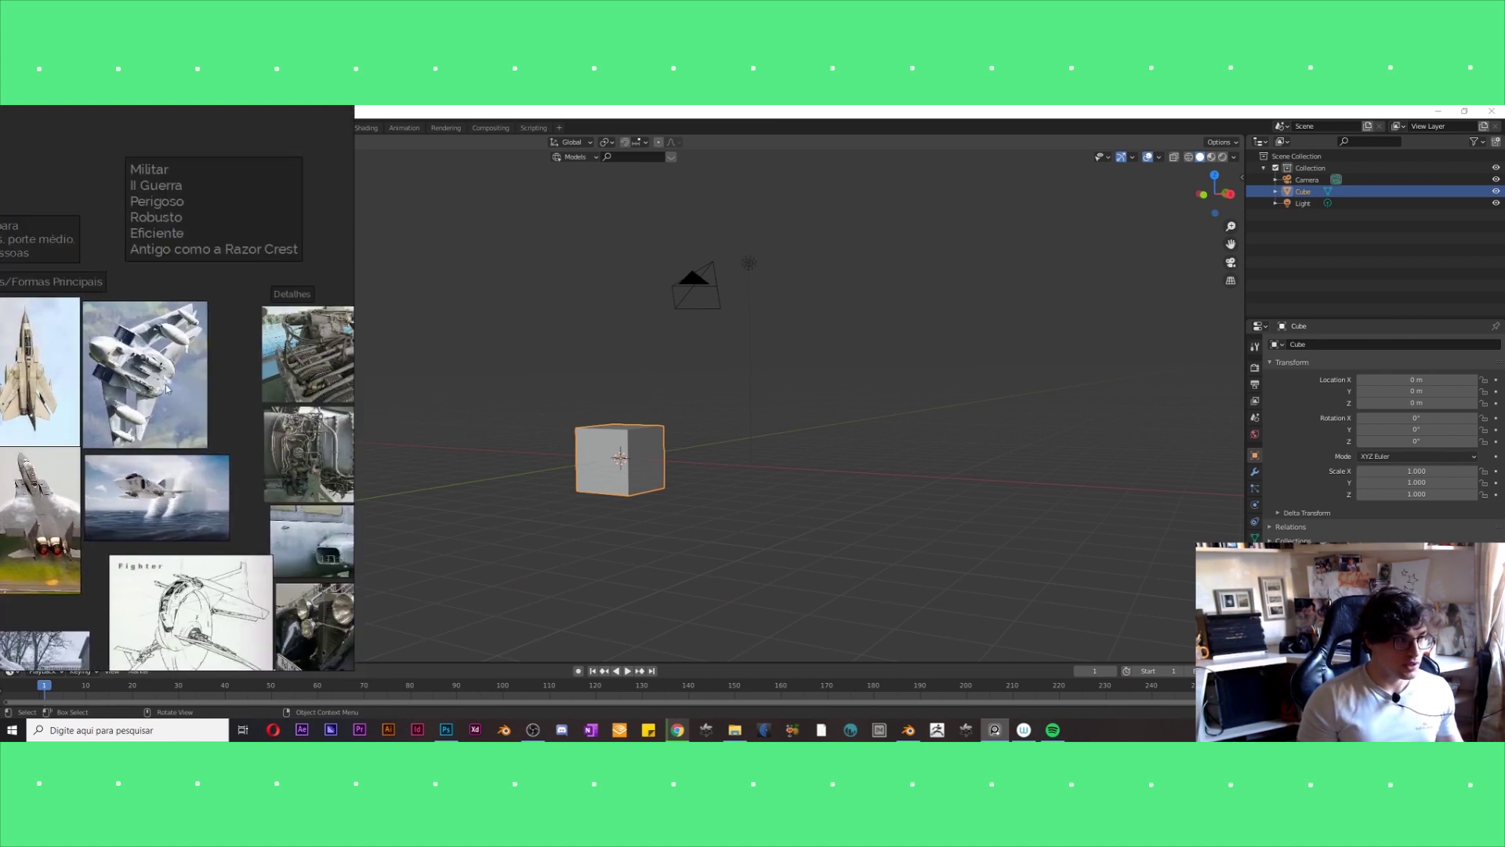
pyautogui.scroll(-2, 166, 388)
pyautogui.scroll(-2, 169, 400)
pyautogui.scroll(-2, 172, 423)
pyautogui.scroll(-1, 179, 454)
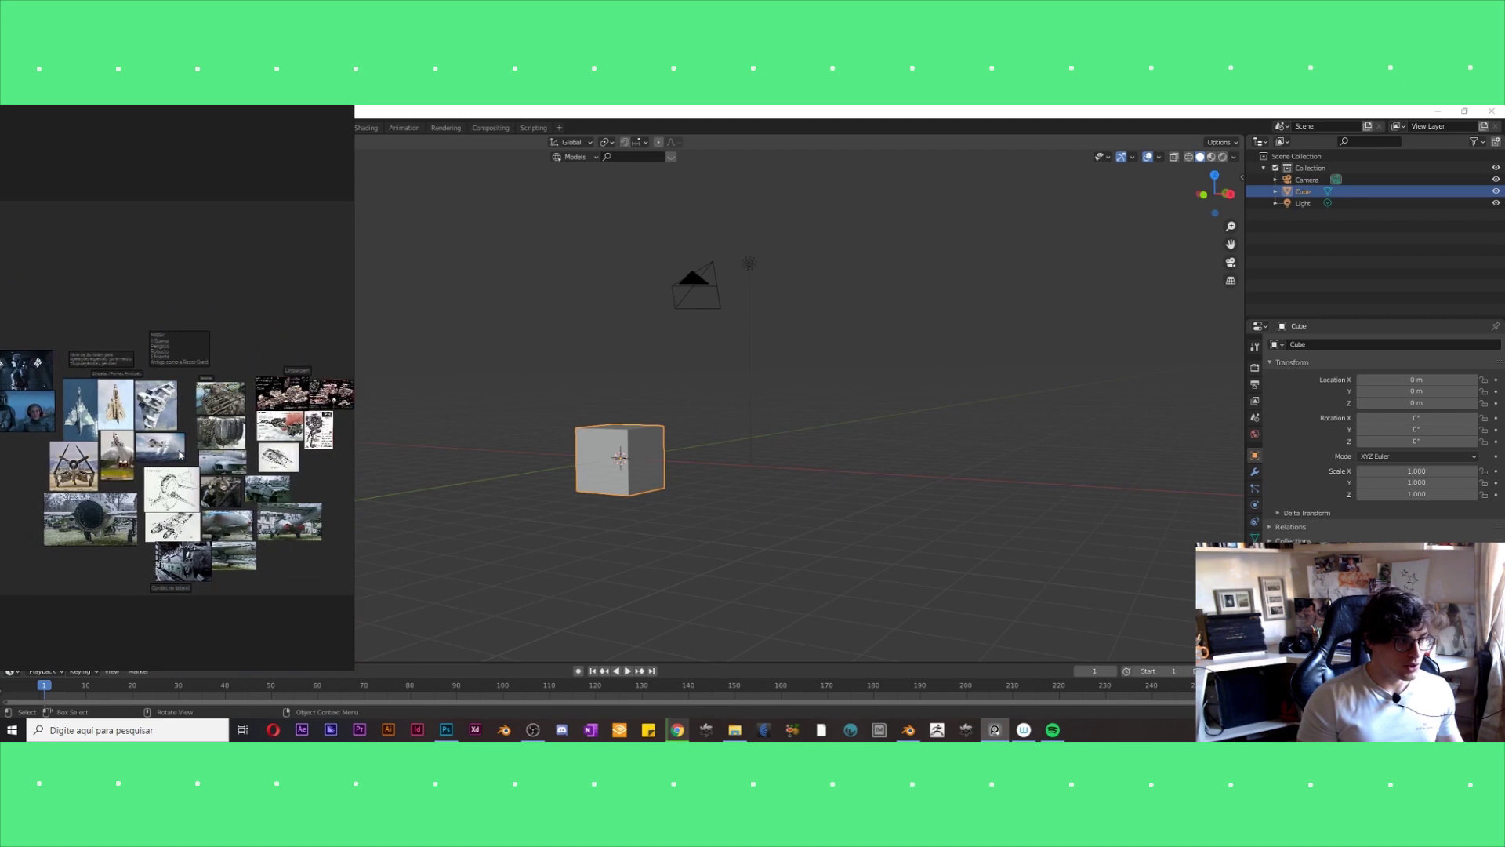
pyautogui.scroll(3, 179, 454)
pyautogui.scroll(2, 179, 454)
pyautogui.scroll(1, 180, 453)
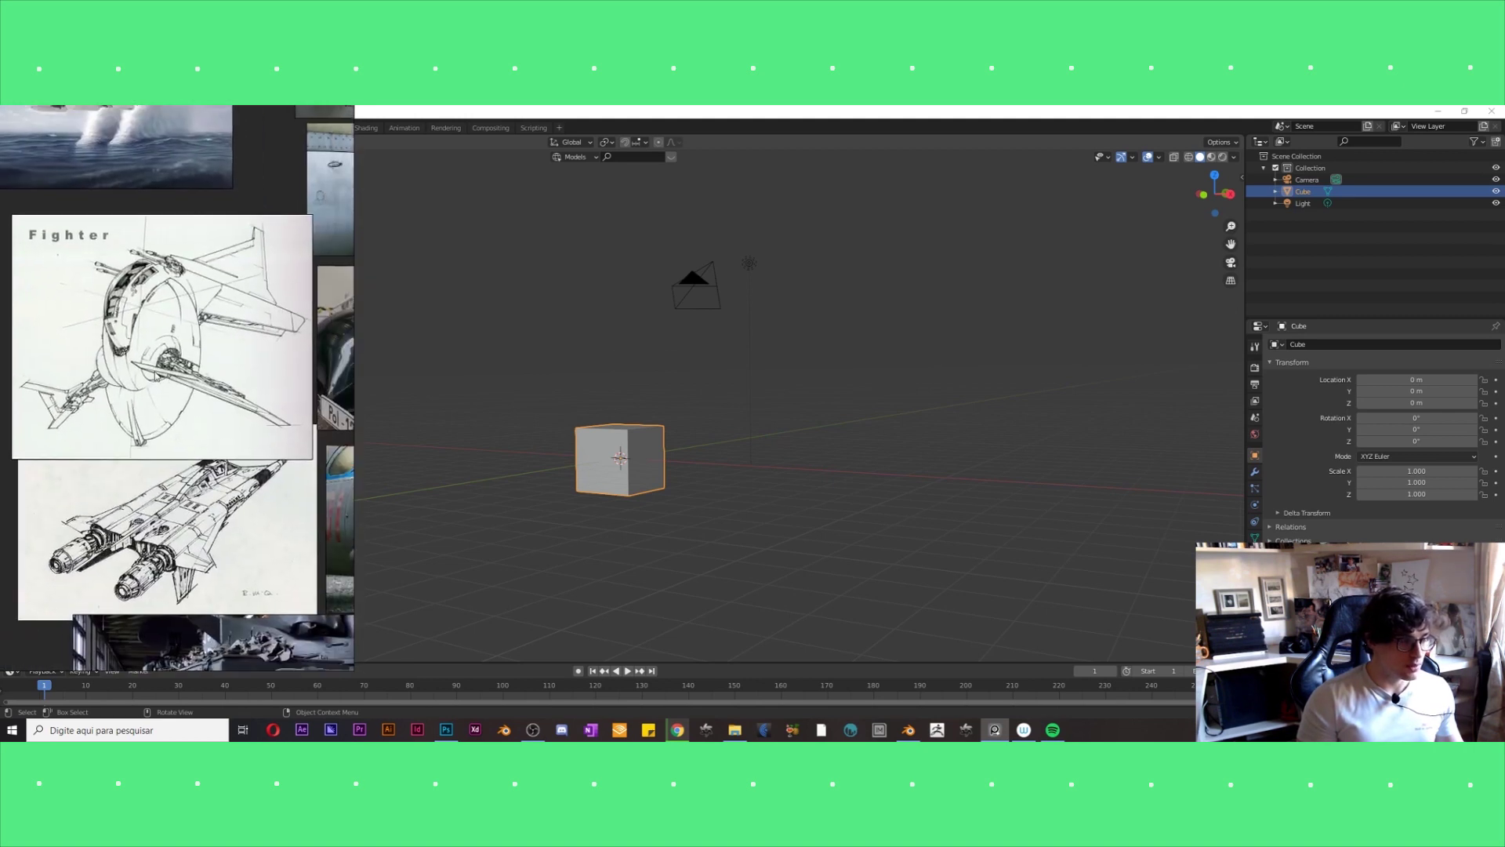
pyautogui.moveTo(170, 400); pyautogui.dragTo(157, 394, button='middle')
# Pan the board to the Cordas na lateral caption and the text notes at the top.
pyautogui.scroll(-1, 161, 353)
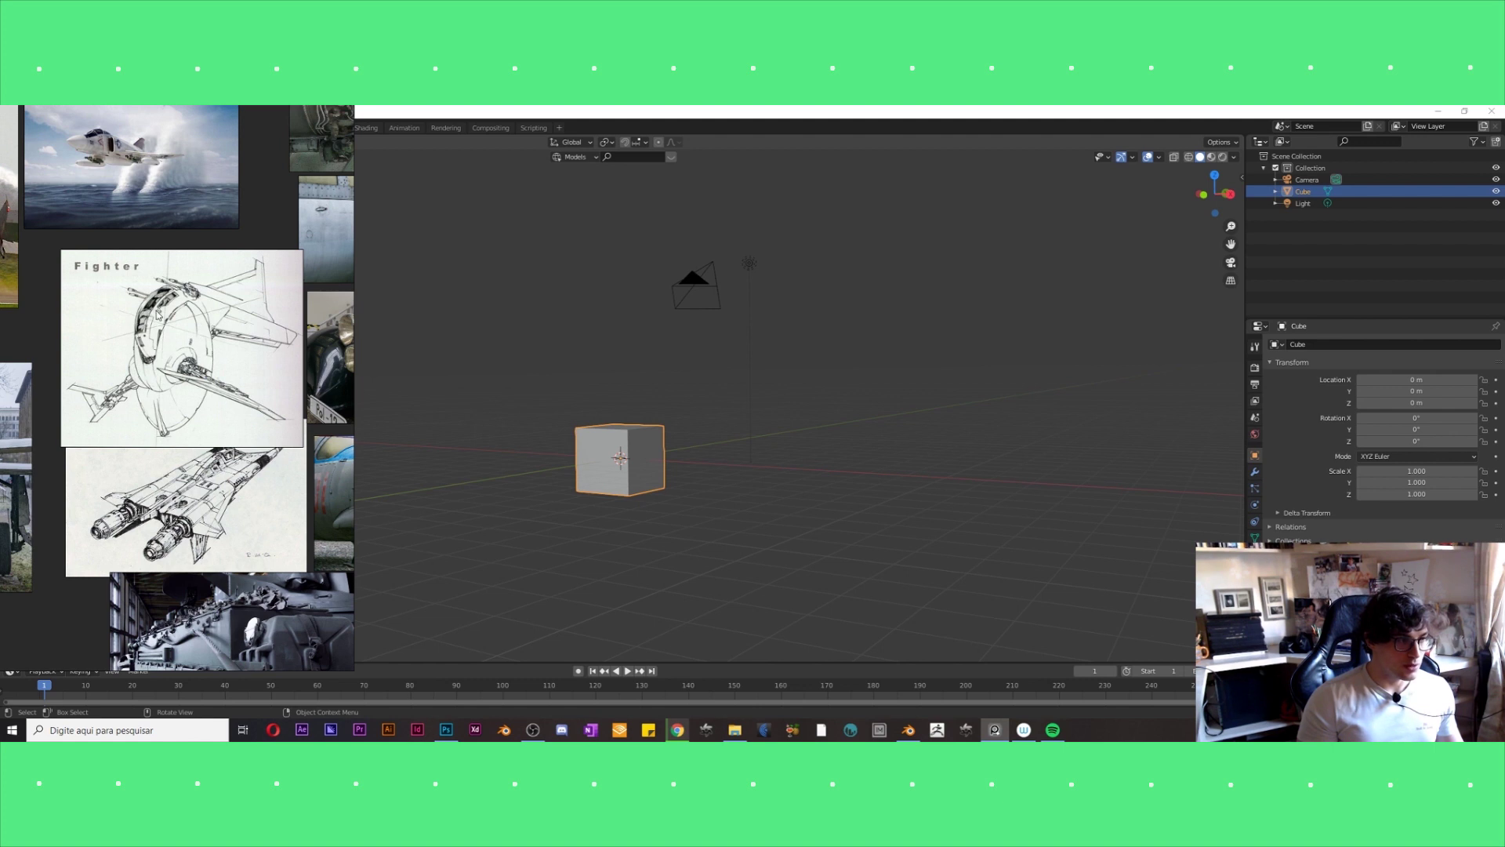
pyautogui.moveTo(174, 492); pyautogui.dragTo(197, 459, button='middle')
pyautogui.scroll(-1, 204, 408)
pyautogui.scroll(1, 220, 353)
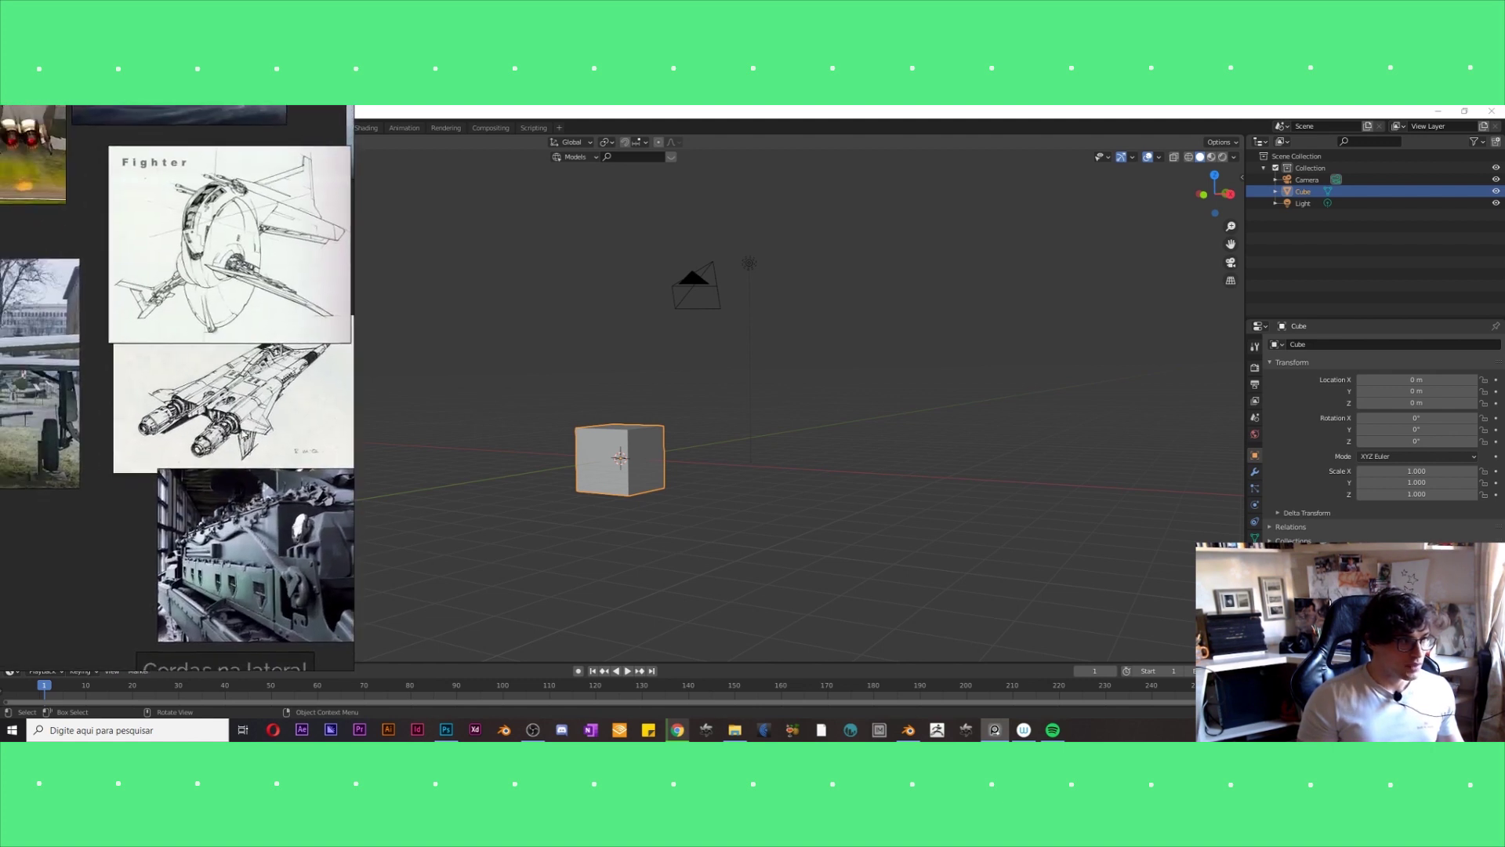
pyautogui.scroll(-1, 230, 312)
pyautogui.moveTo(145, 317)
pyautogui.mouseDown(button='middle')
pyautogui.moveTo(188, 344)
pyautogui.moveTo(282, 353)
pyautogui.moveTo(279, 340)
pyautogui.moveTo(200, 349)
pyautogui.moveTo(243, 366)
pyautogui.moveTo(206, 418)
pyautogui.mouseUp(button='middle')
pyautogui.scroll(-2, 201, 418)
pyautogui.scroll(2, 206, 406)
pyautogui.scroll(1, 210, 424)
pyautogui.moveTo(218, 420)
pyautogui.mouseDown(button='middle')
pyautogui.moveTo(226, 434)
pyautogui.moveTo(196, 435)
pyautogui.mouseUp(button='middle')
pyautogui.scroll(-1, 226, 434)
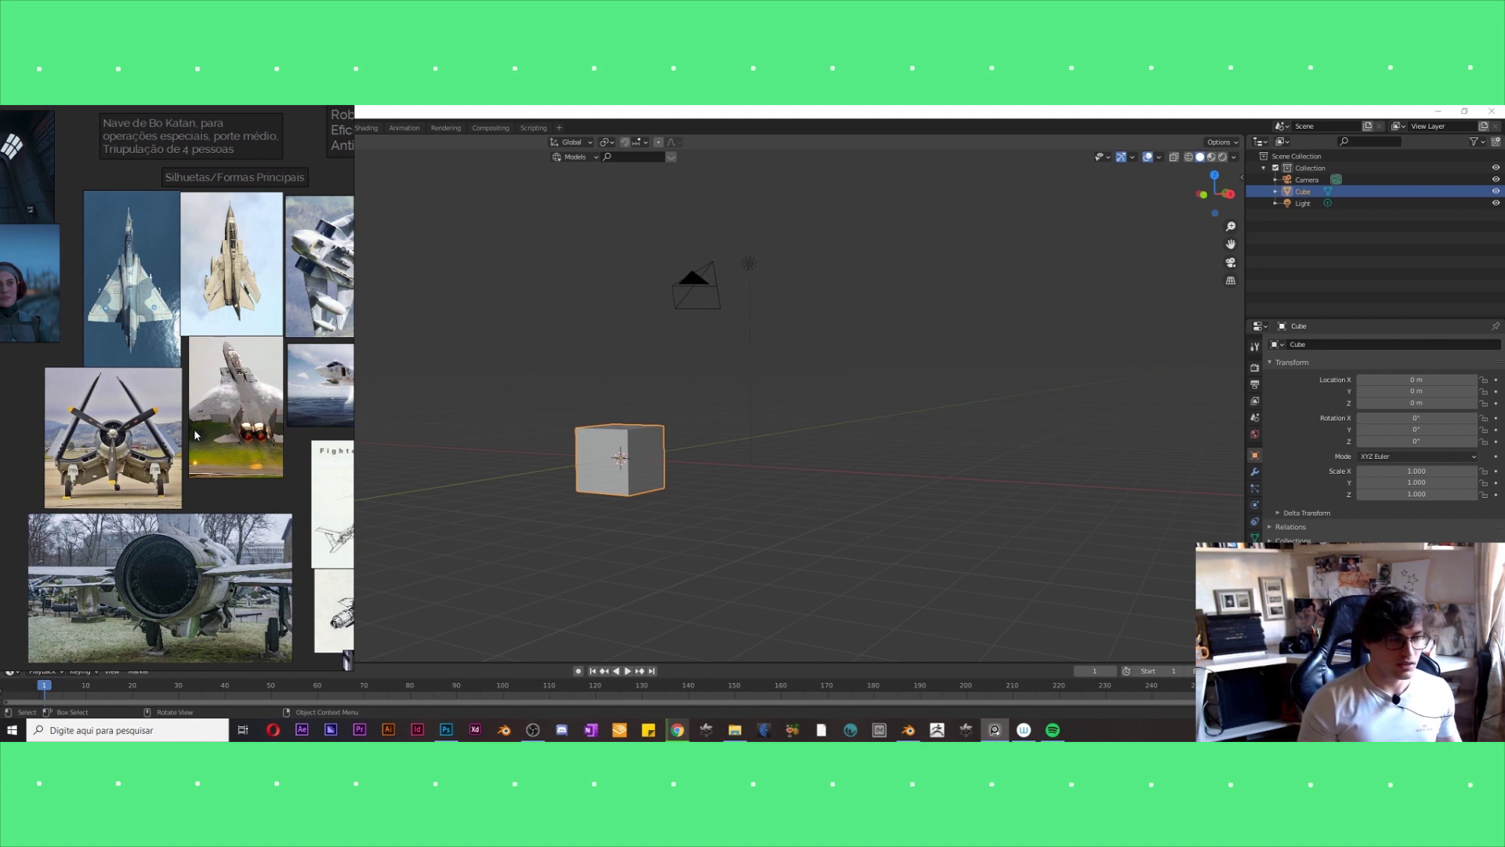
pyautogui.scroll(-1, 211, 446)
pyautogui.moveTo(211, 446); pyautogui.dragTo(196, 483, button='middle')
pyautogui.scroll(1, 196, 483)
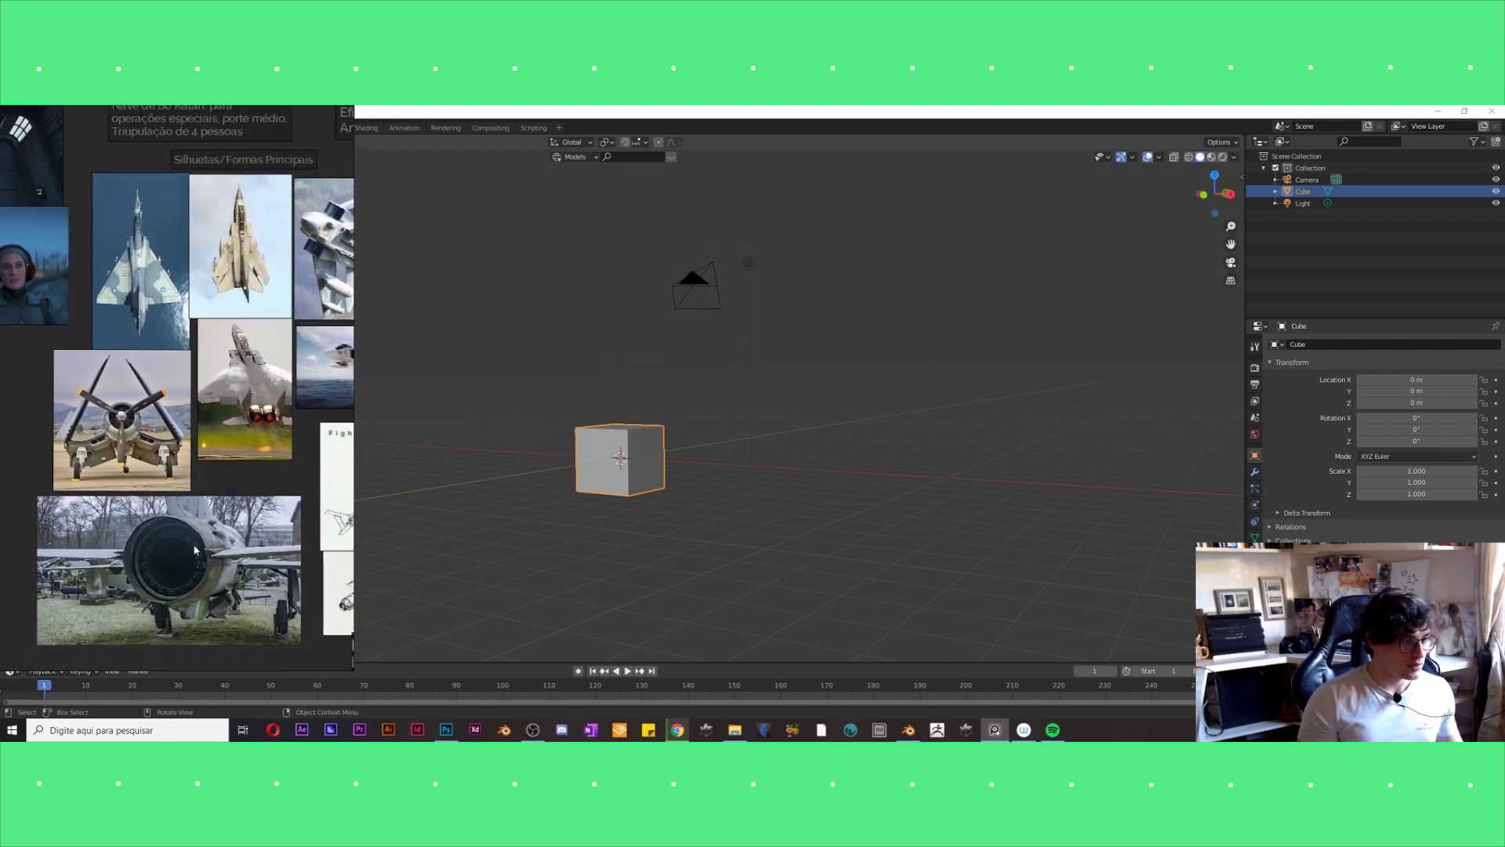
pyautogui.scroll(1, 196, 482)
# Zoom around the Corsair and jet-engine photos on the moodboard.
pyautogui.moveTo(178, 549); pyautogui.dragTo(166, 510, button='middle')
pyautogui.scroll(1, 166, 510)
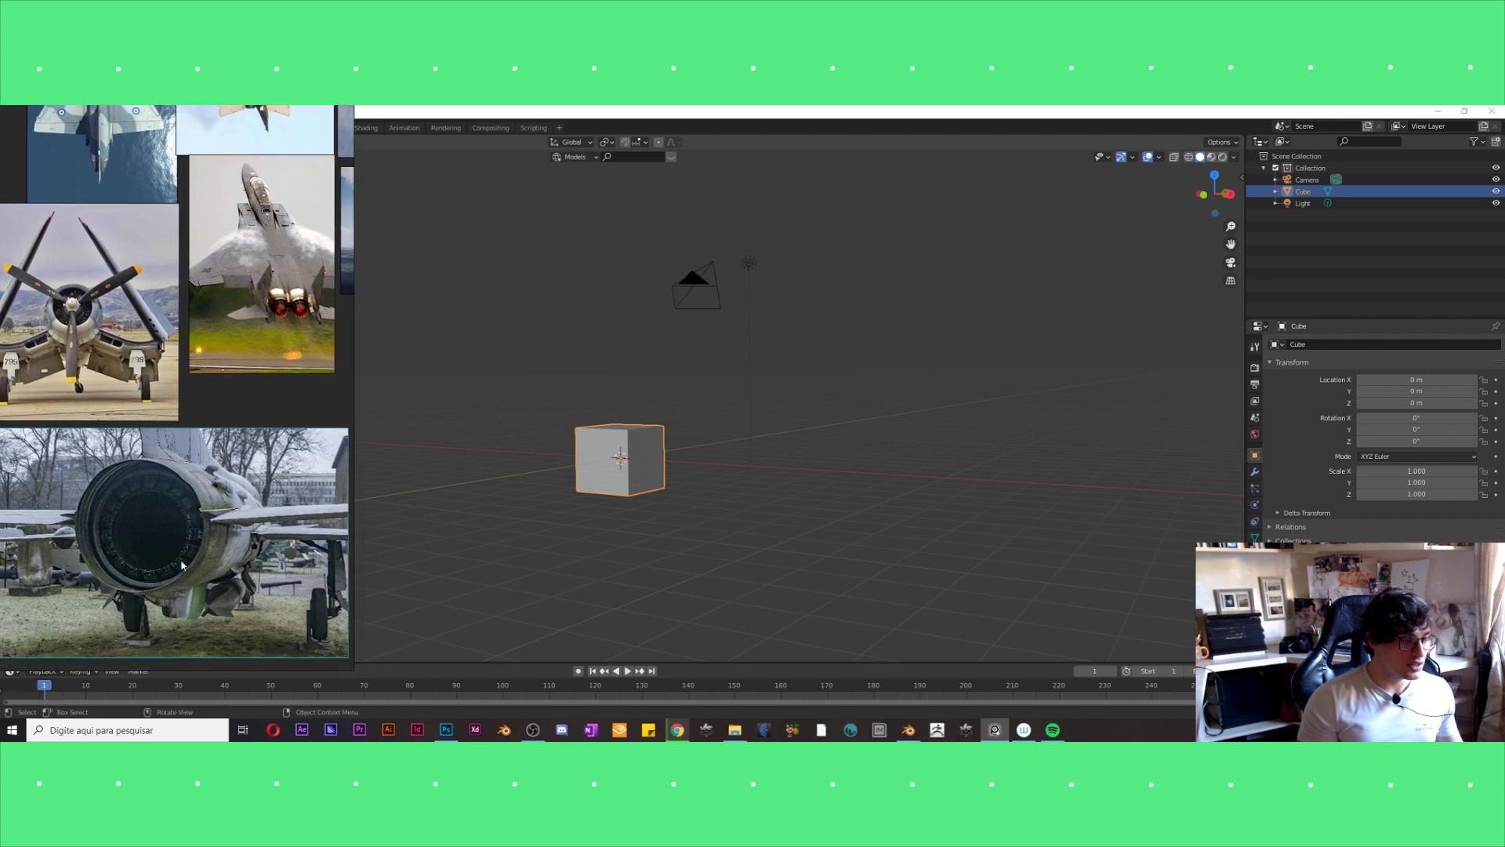
pyautogui.scroll(-1, 237, 521)
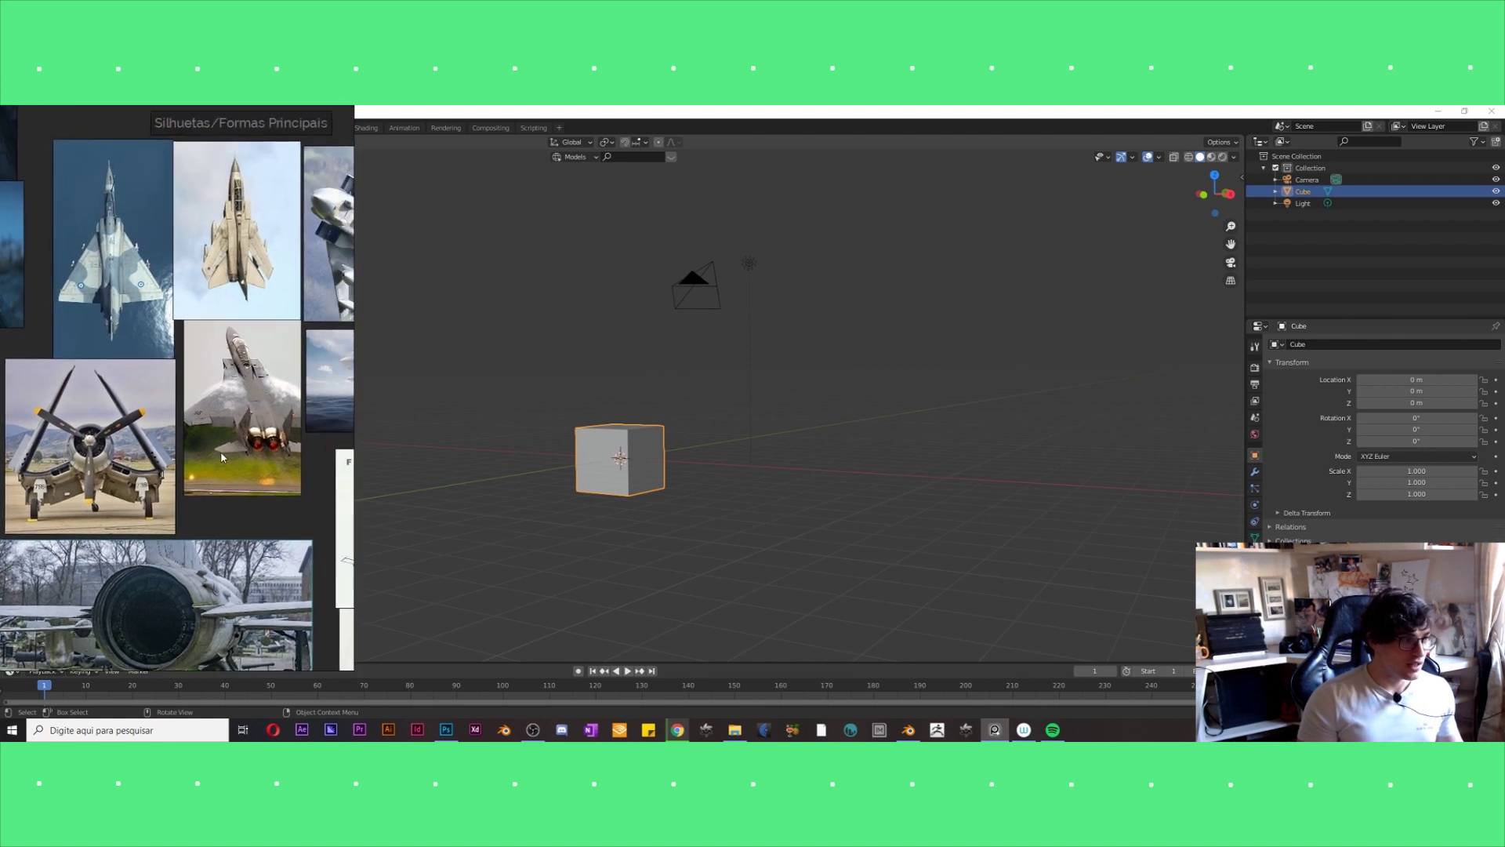
pyautogui.scroll(5, 142, 405)
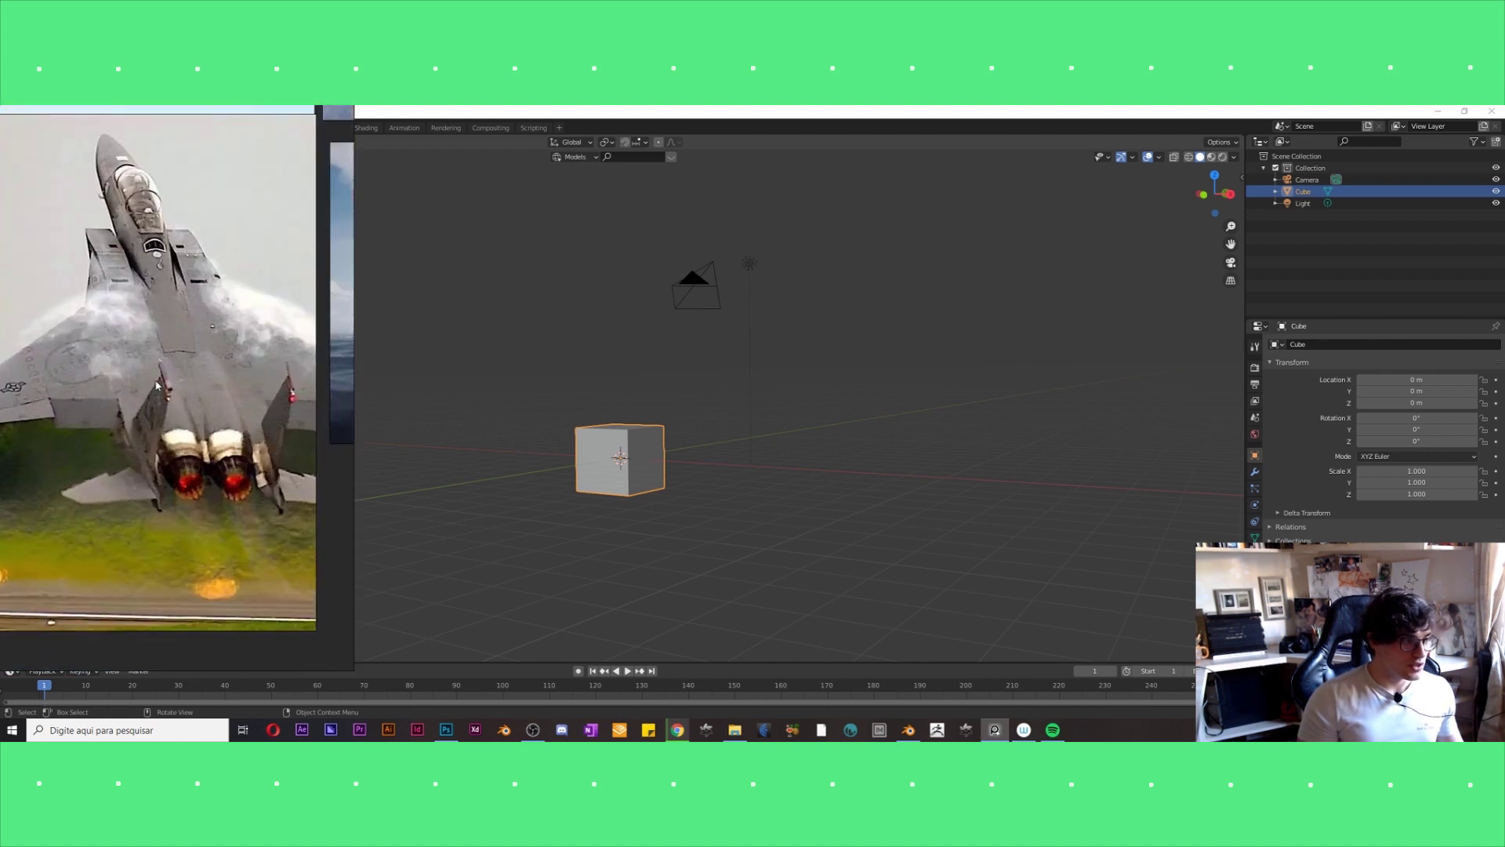
pyautogui.scroll(-1, 193, 487)
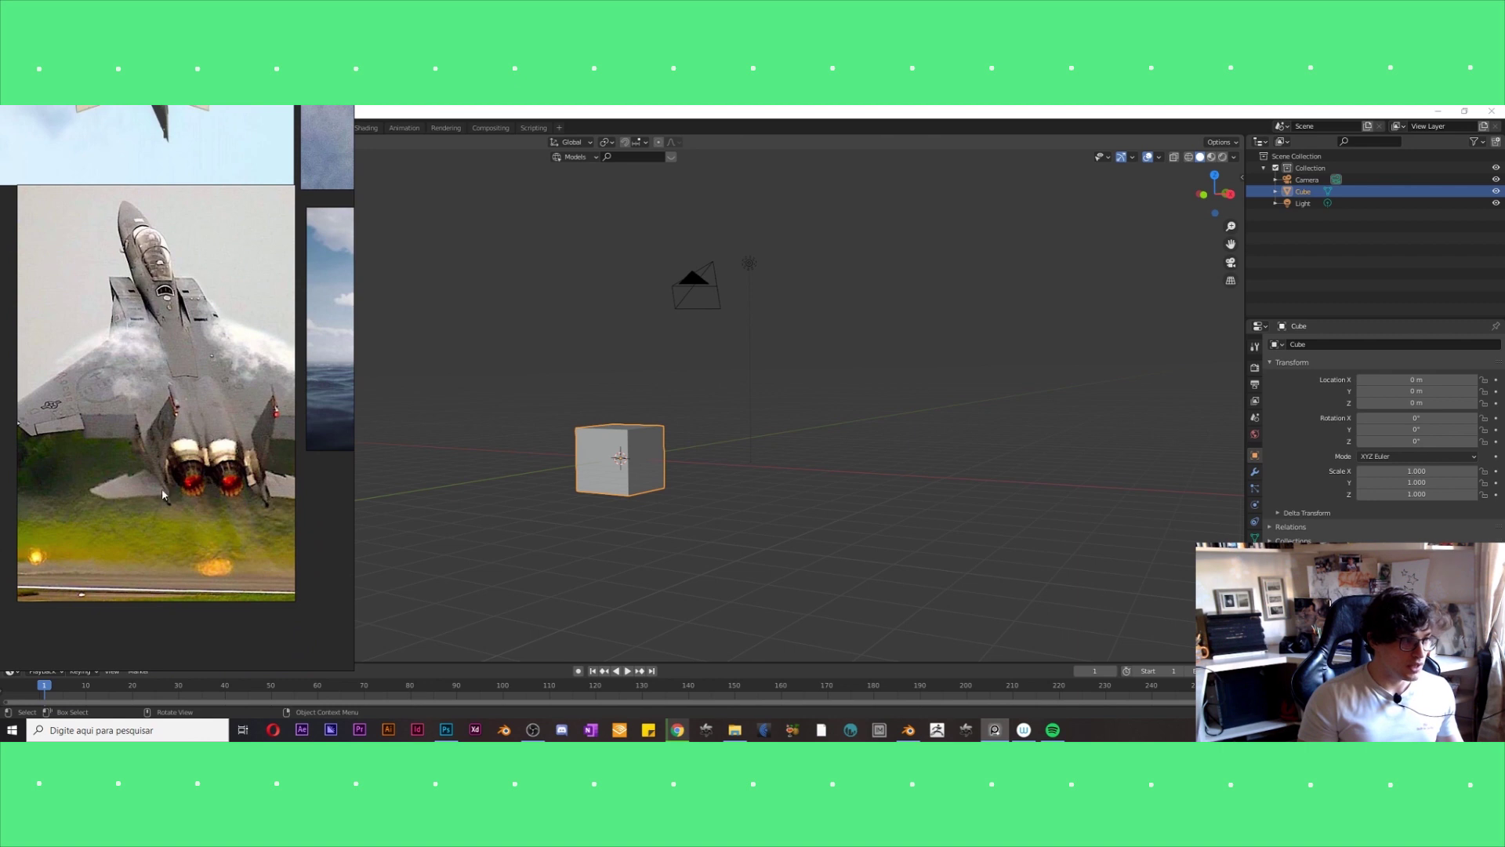
pyautogui.scroll(-2, 140, 491)
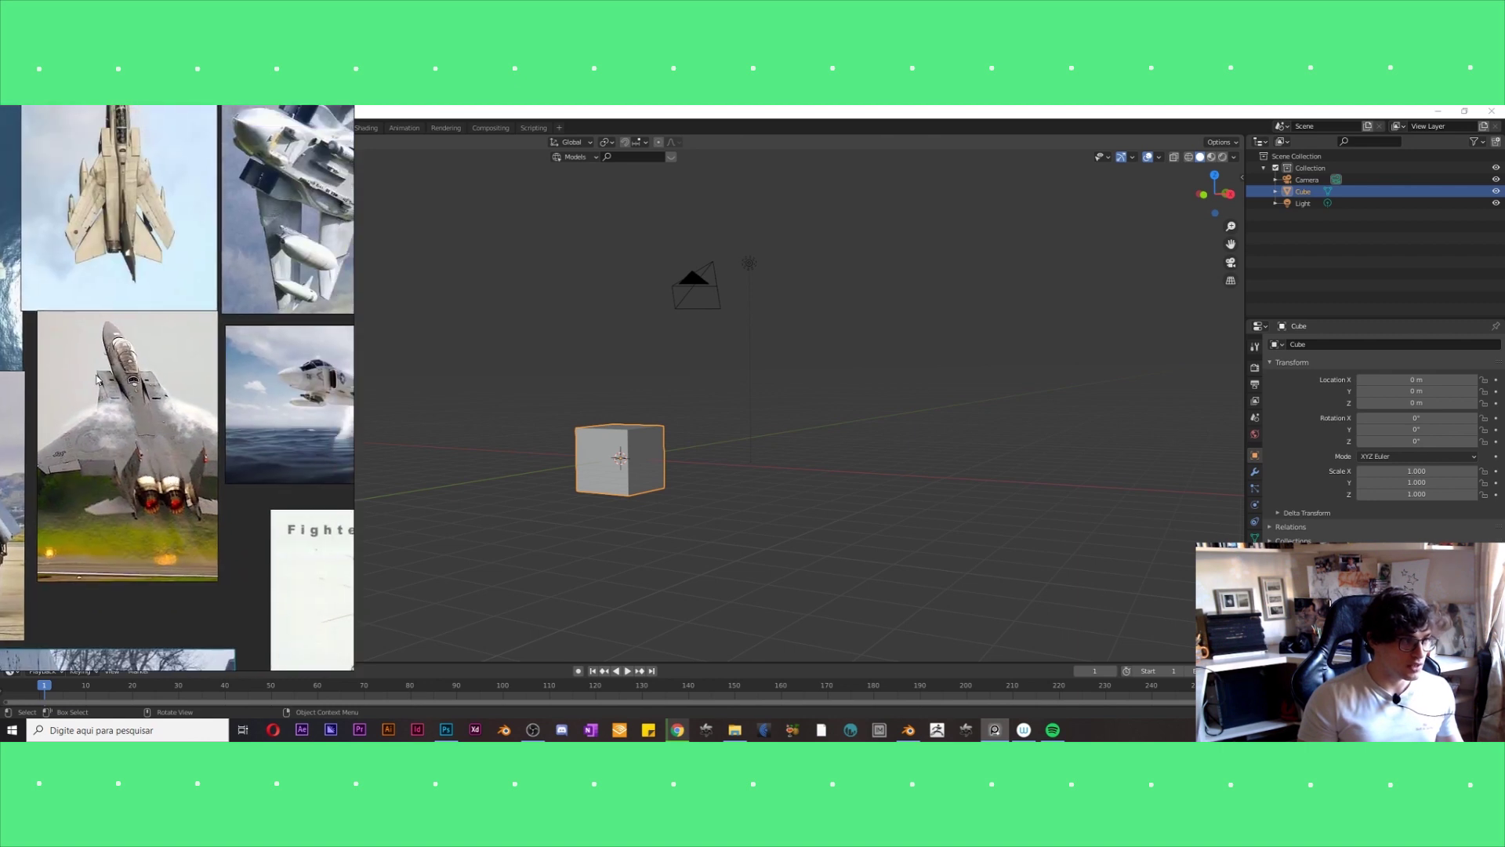
pyautogui.scroll(-2, 192, 387)
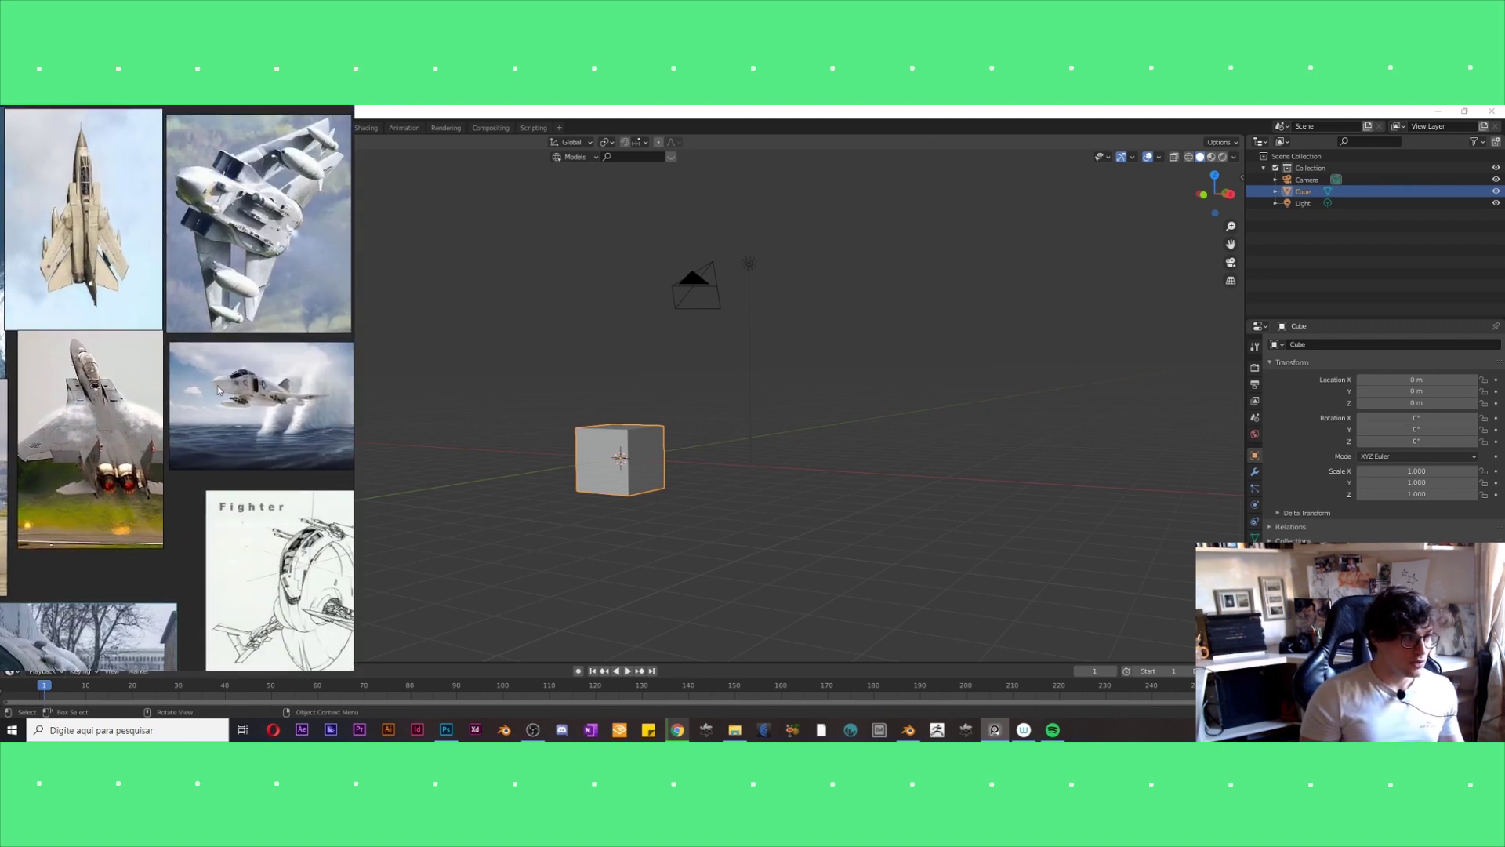
pyautogui.scroll(-2, 205, 369)
pyautogui.scroll(-1, 200, 376)
pyautogui.scroll(1, 195, 385)
pyautogui.scroll(1, 181, 411)
pyautogui.scroll(-2, 181, 411)
pyautogui.scroll(-1, 157, 329)
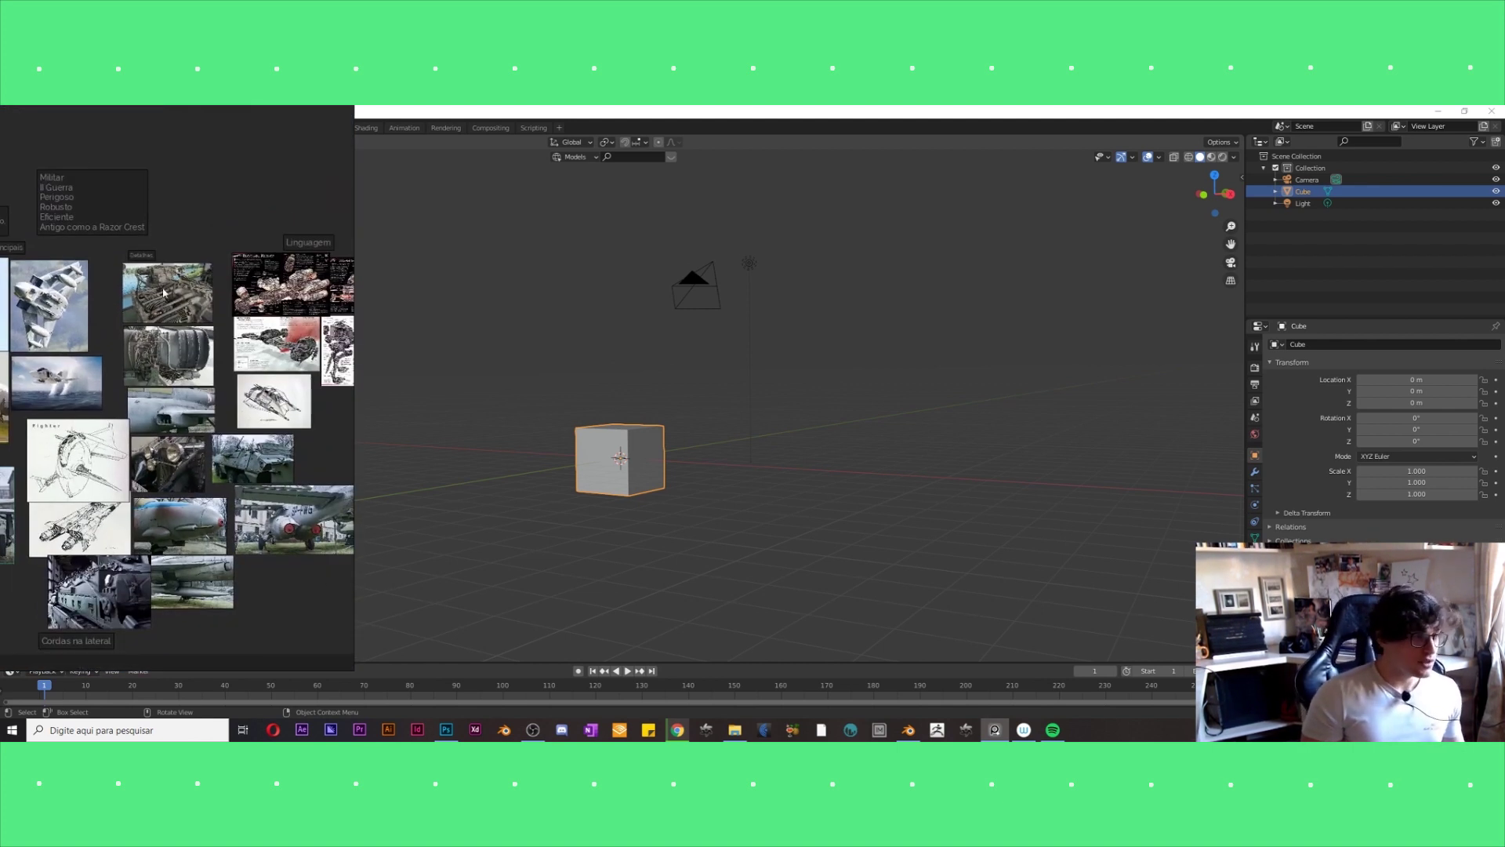
pyautogui.scroll(3, 126, 248)
pyautogui.scroll(-2, 125, 247)
pyautogui.scroll(-2, 188, 329)
pyautogui.scroll(1, 235, 377)
pyautogui.scroll(2, 250, 400)
pyautogui.scroll(-1, 245, 407)
pyautogui.scroll(3, 232, 437)
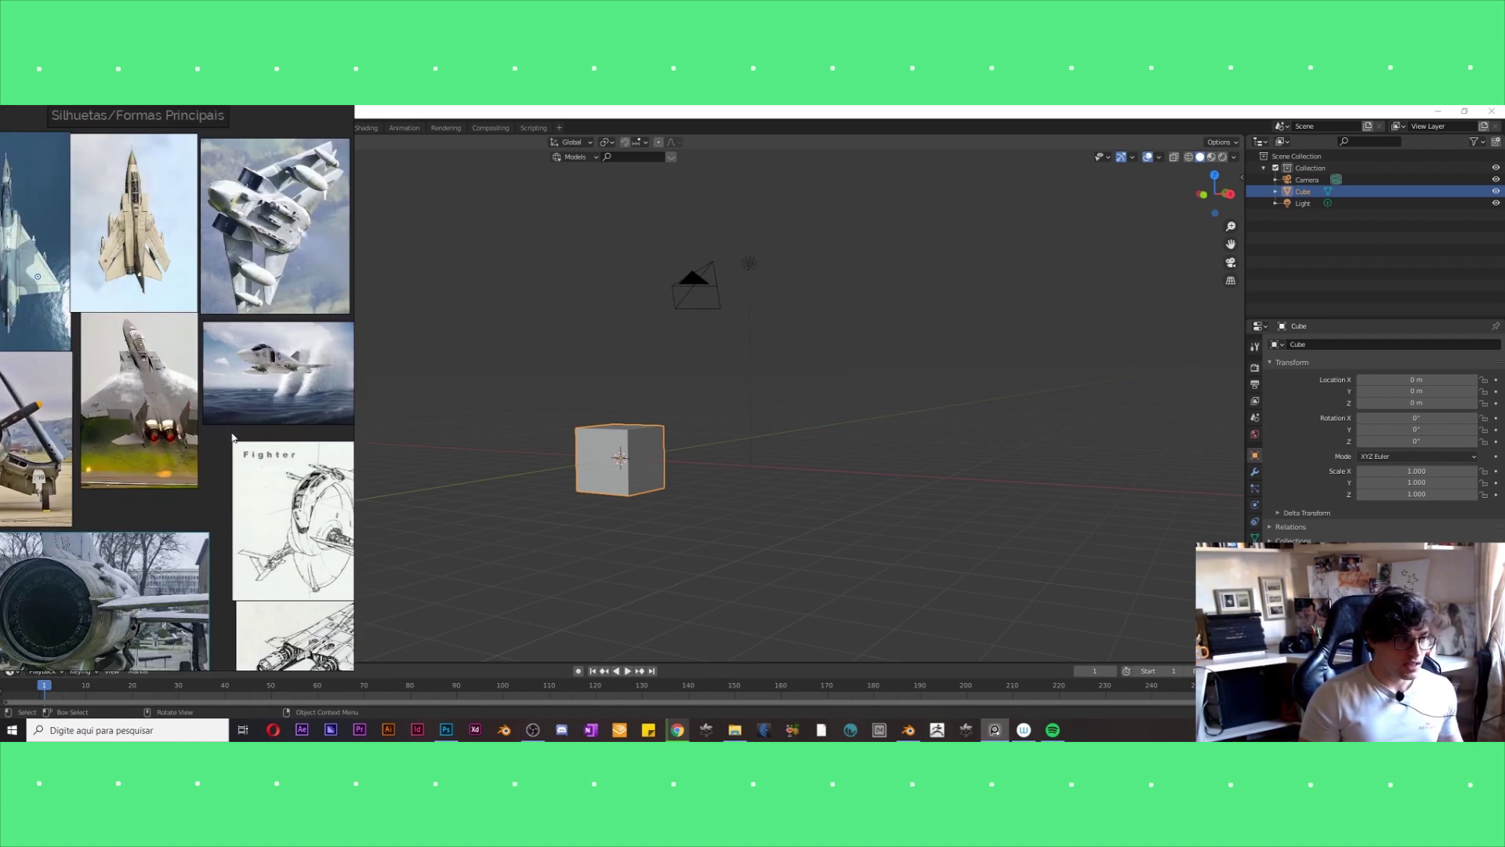
# Widen the reference window and close in on the jet and Linguagem images.
pyautogui.moveTo(232, 437); pyautogui.dragTo(384, 452)
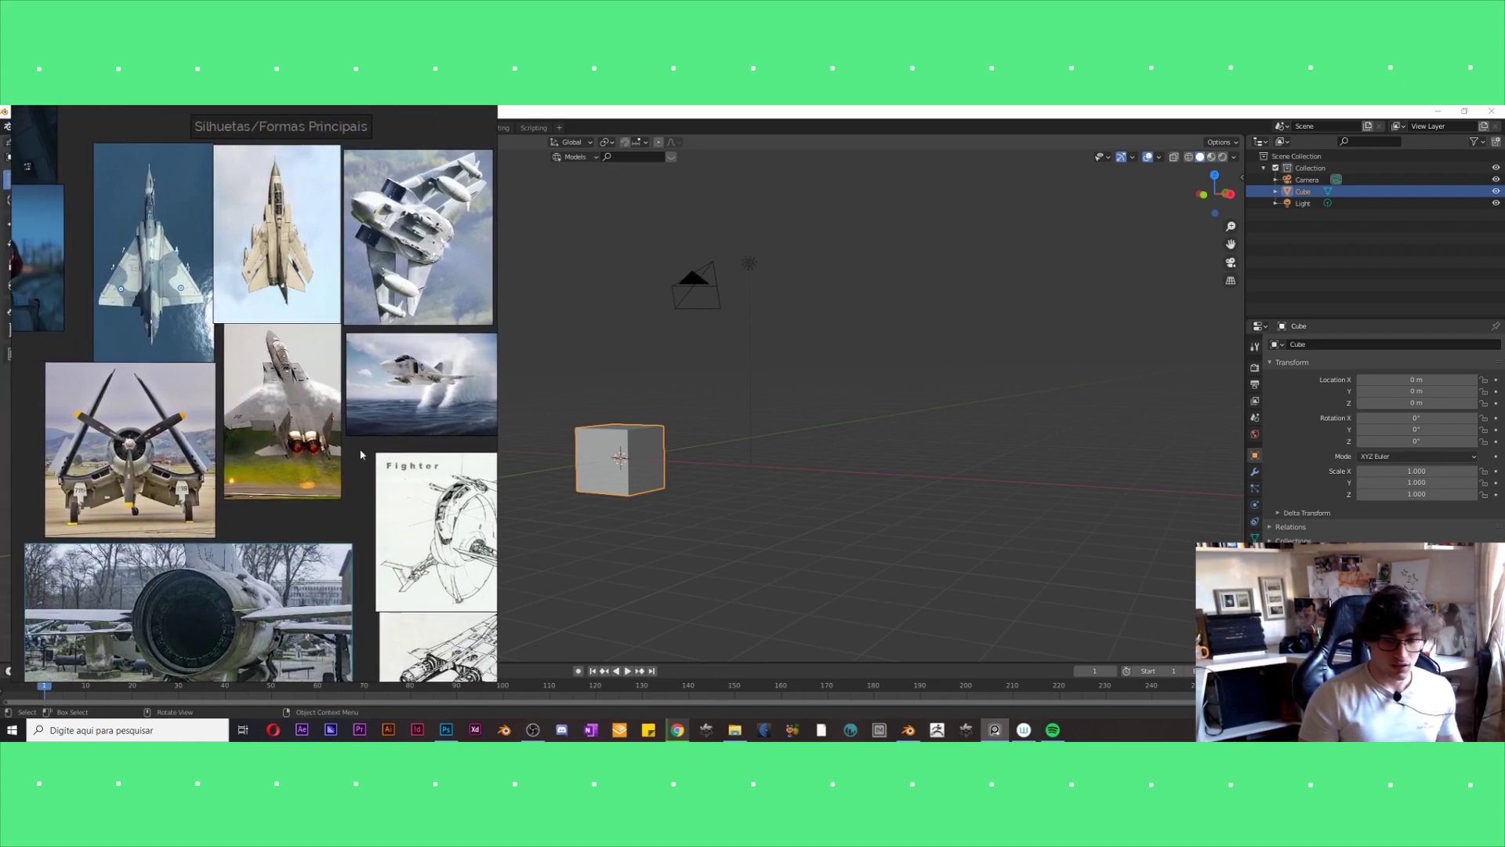
pyautogui.scroll(-3, 360, 453)
pyautogui.scroll(1, 312, 233)
pyautogui.moveTo(332, 246); pyautogui.dragTo(243, 313, button='middle')
pyautogui.scroll(1, 258, 313)
pyautogui.scroll(2, 196, 297)
pyautogui.moveTo(320, 302); pyautogui.dragTo(232, 303, button='middle')
pyautogui.scroll(-1, 233, 303)
pyautogui.moveTo(470, 298); pyautogui.dragTo(396, 295, button='middle')
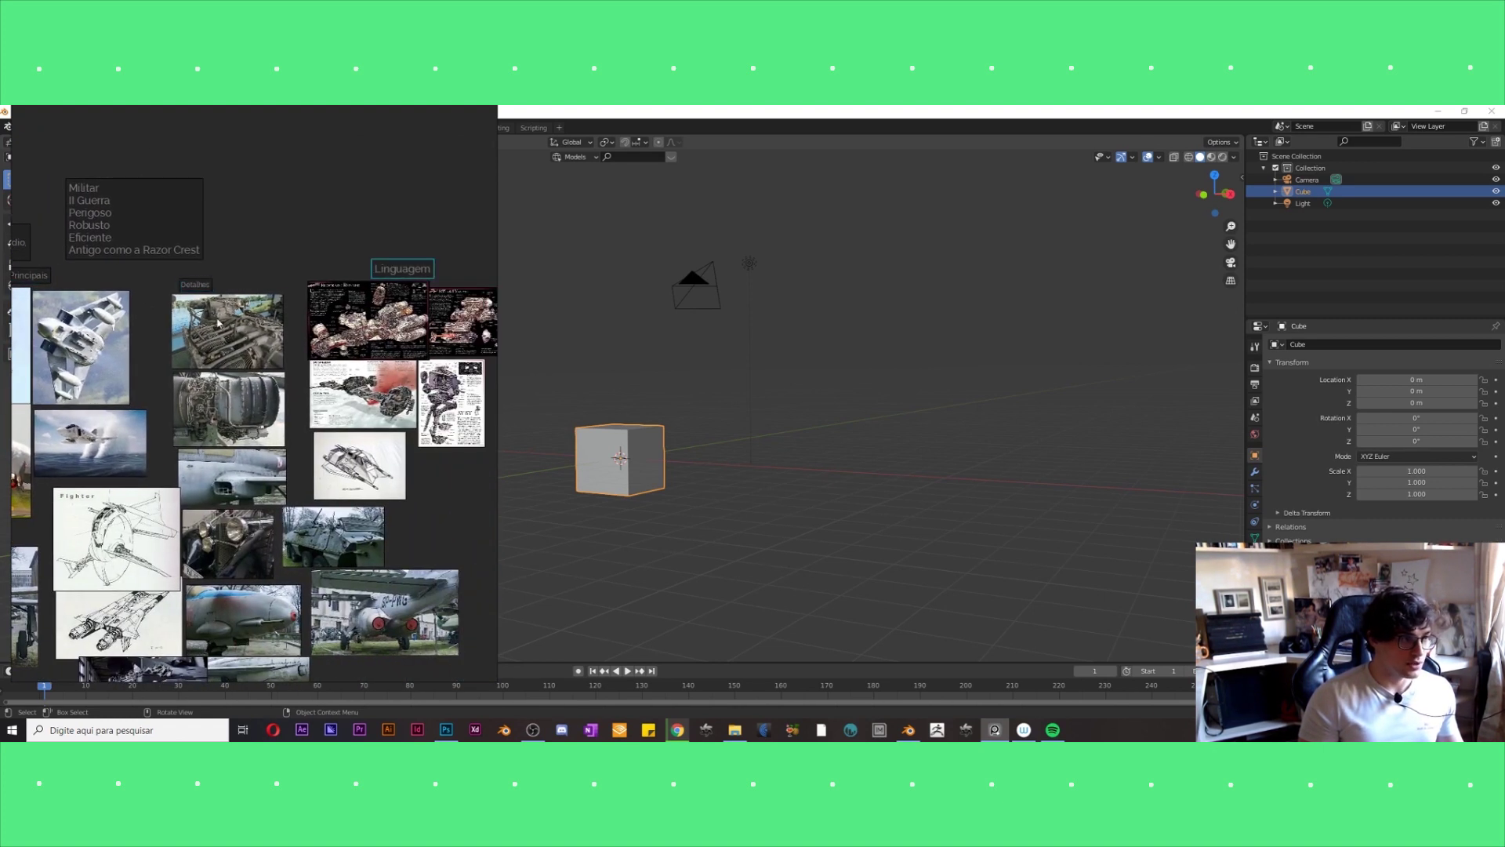
# Pan across the Mandalorian images, Cordas na lateral caption and text notes.
pyautogui.moveTo(117, 306); pyautogui.dragTo(279, 301, button='middle')
pyautogui.moveTo(122, 240); pyautogui.dragTo(229, 236, button='middle')
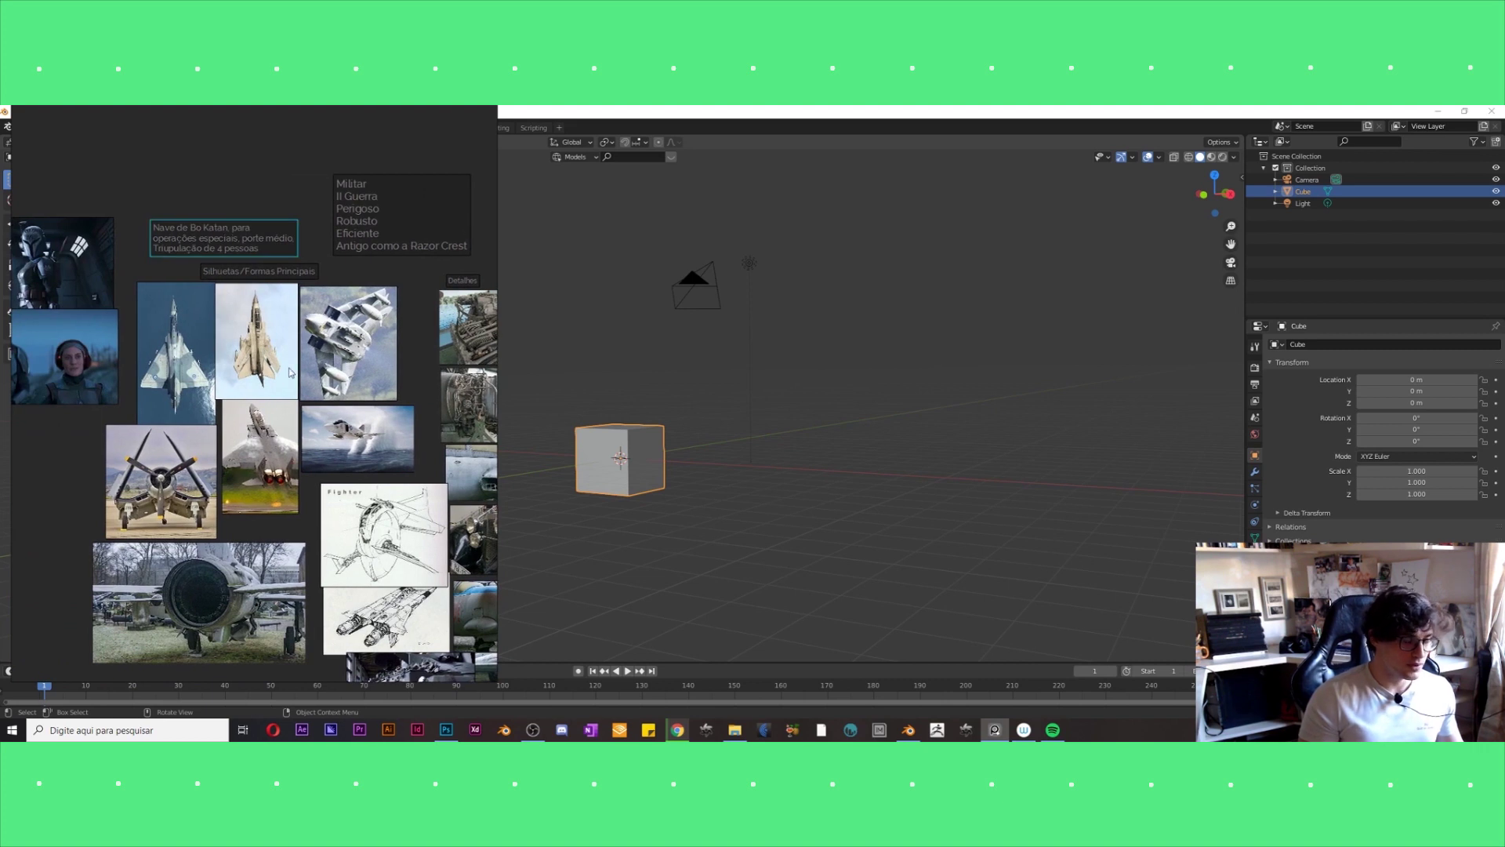
pyautogui.moveTo(263, 349); pyautogui.dragTo(225, 327, button='middle')
pyautogui.moveTo(313, 494); pyautogui.dragTo(260, 418, button='middle')
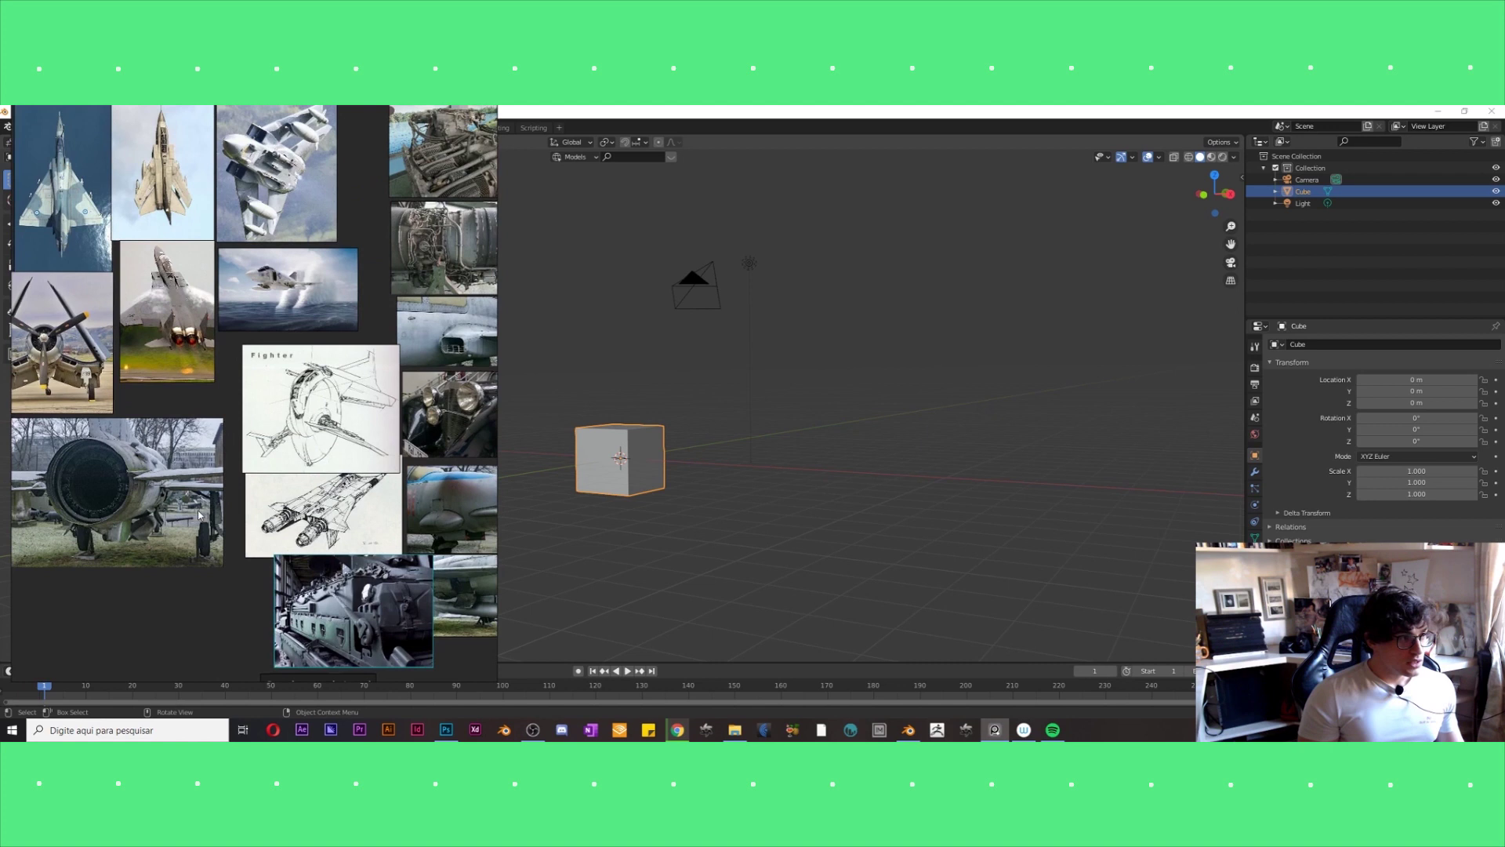
pyautogui.moveTo(326, 534); pyautogui.dragTo(369, 565, button='middle')
pyautogui.scroll(-2, 323, 605)
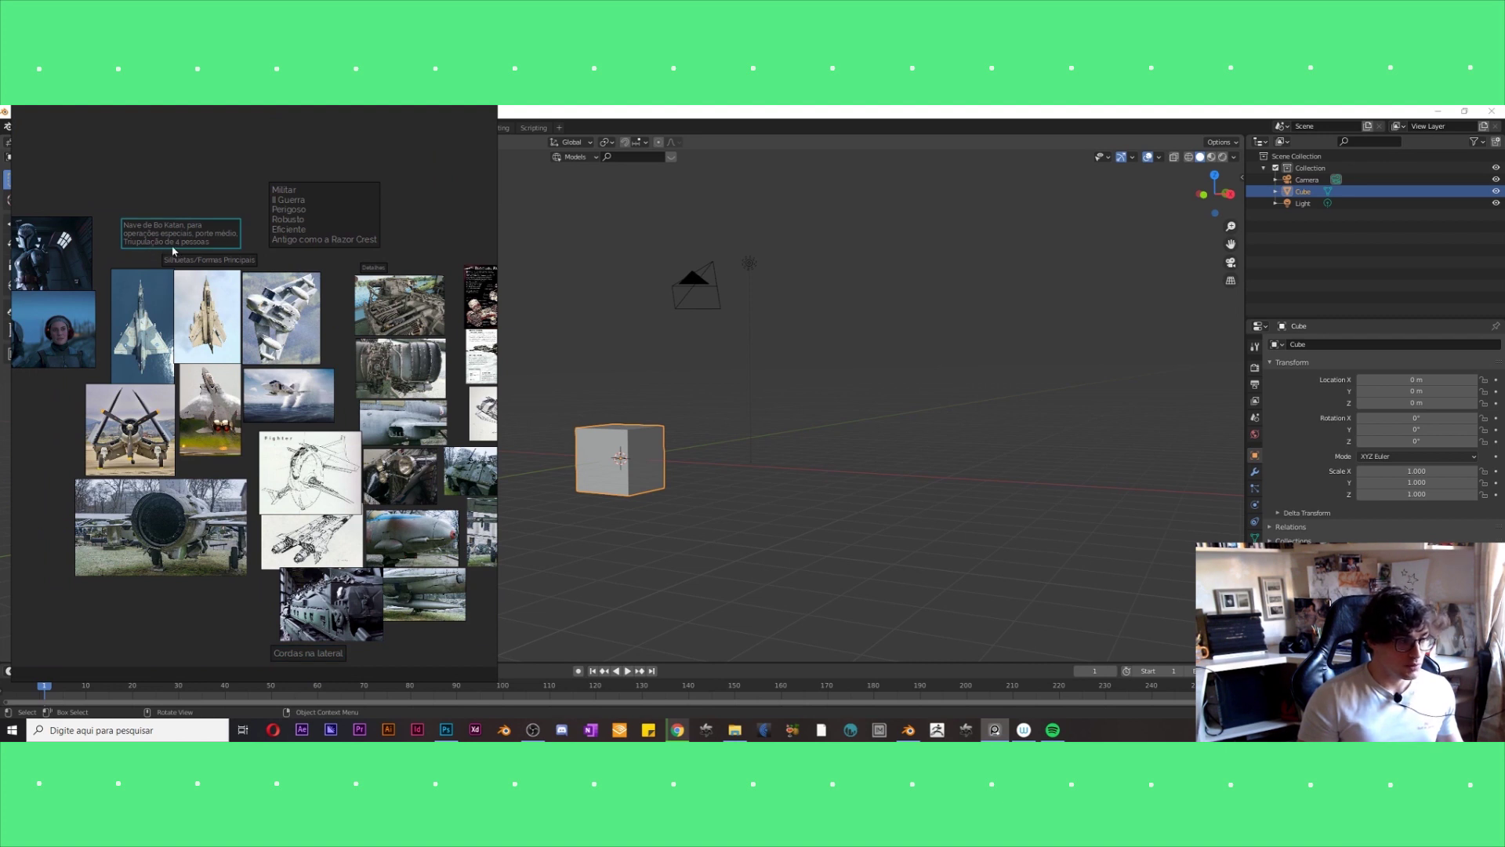
pyautogui.moveTo(173, 250); pyautogui.dragTo(141, 219, button='middle')
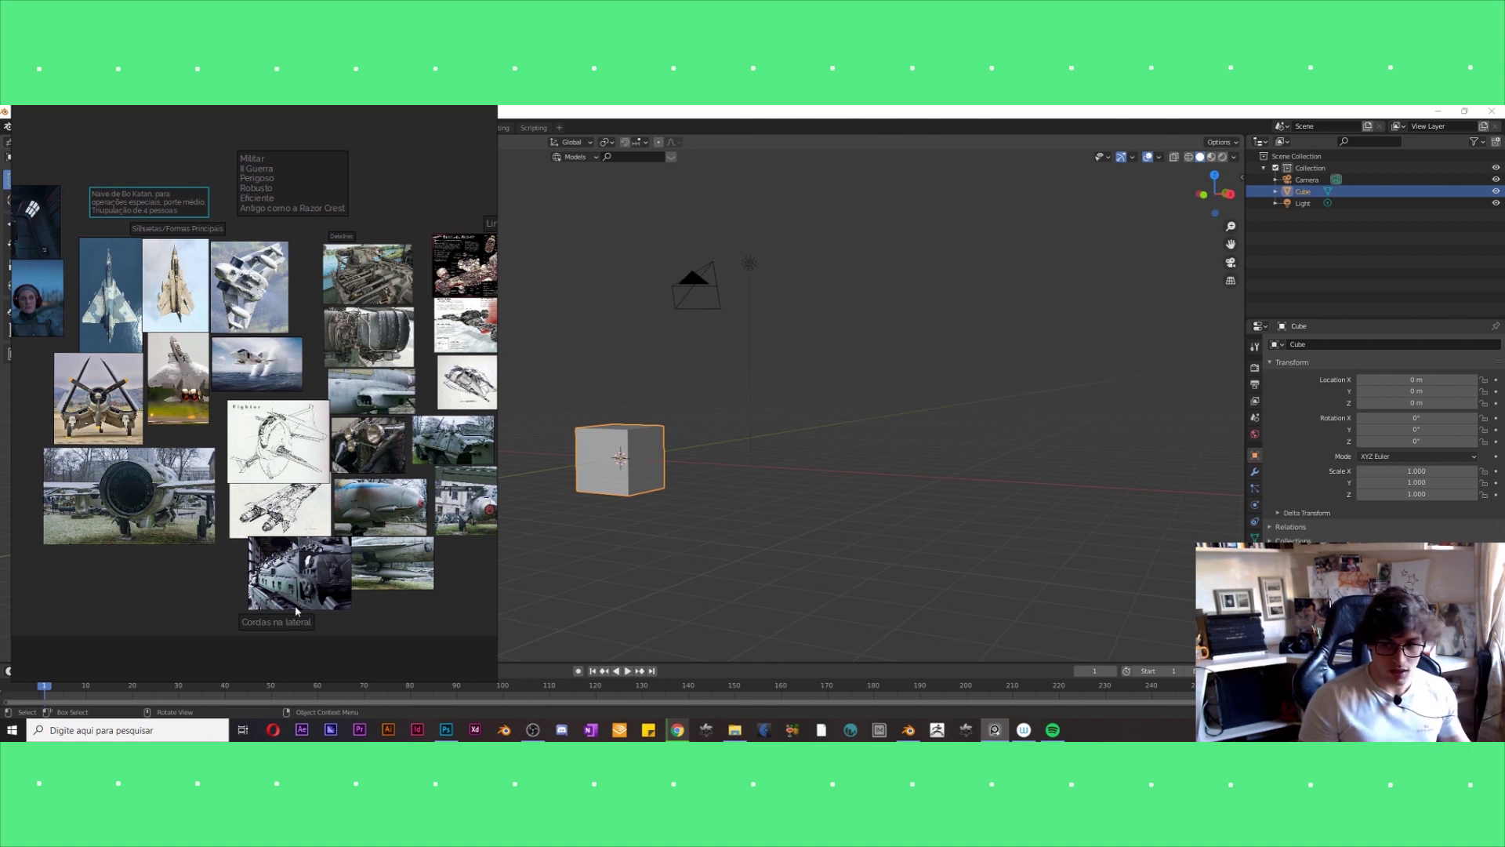
pyautogui.scroll(5, 296, 608)
pyautogui.scroll(2, 267, 588)
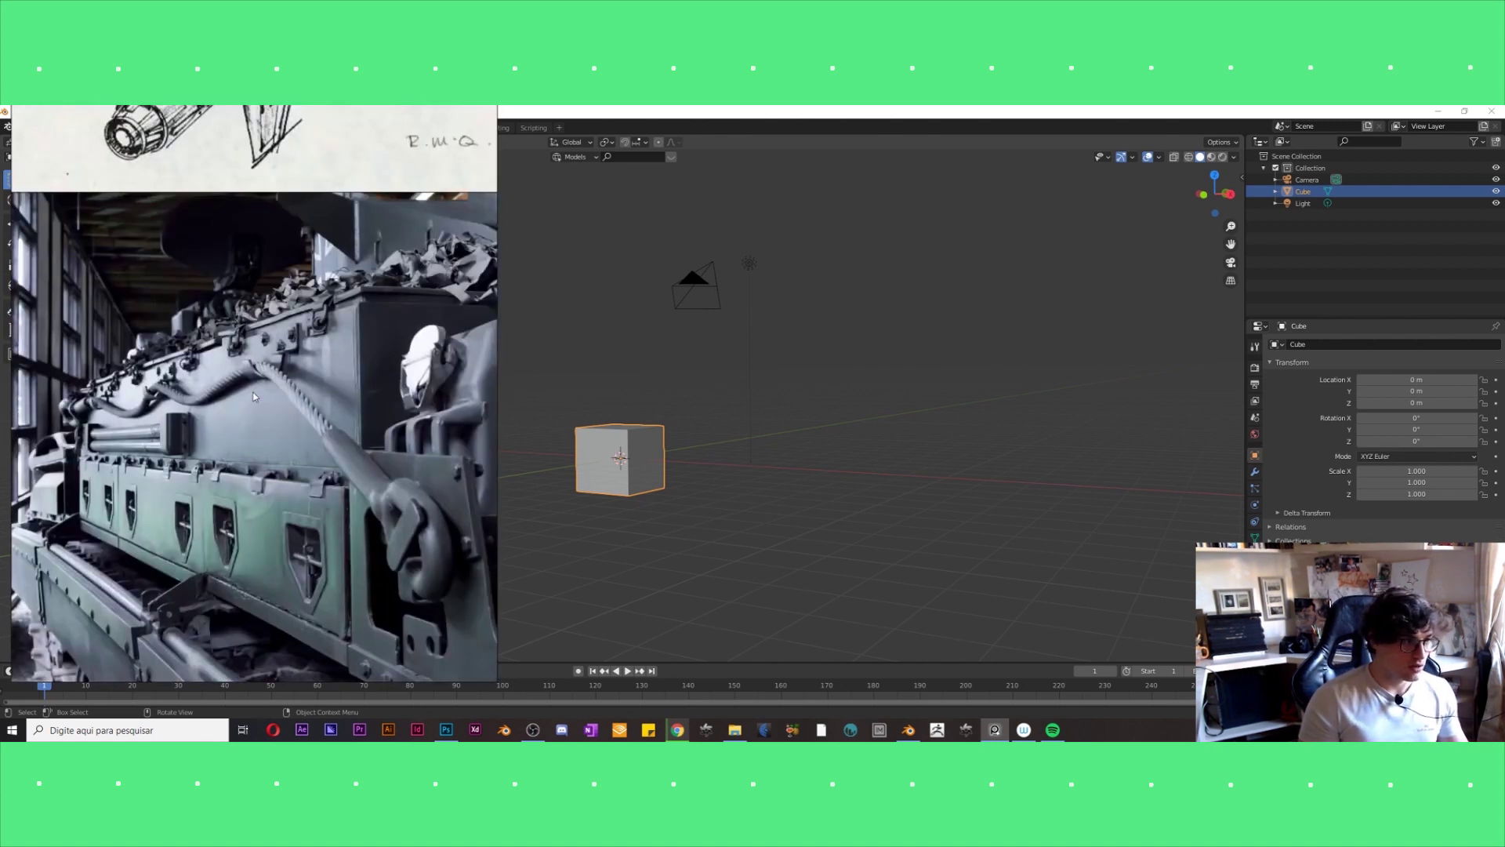
pyautogui.moveTo(191, 382); pyautogui.dragTo(262, 416, button='middle')
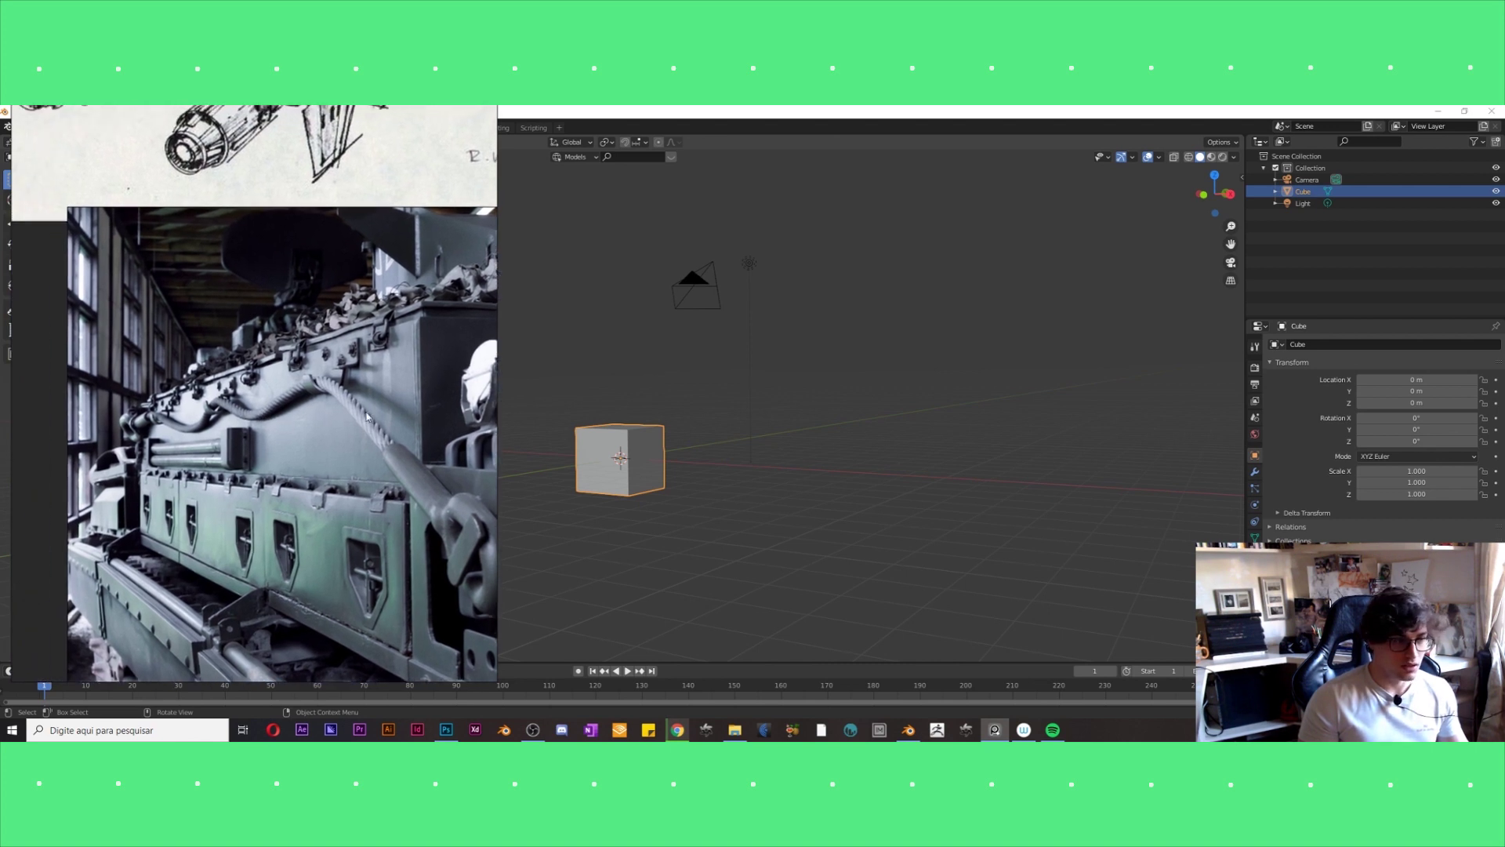
# Pan to the fighter jet photos and set the PureRef window mode to stay behind.
pyautogui.click(534, 426)
pyautogui.scroll(-5, 319, 423)
pyautogui.moveTo(319, 424); pyautogui.dragTo(421, 494, button='middle')
pyautogui.scroll(-3, 421, 494)
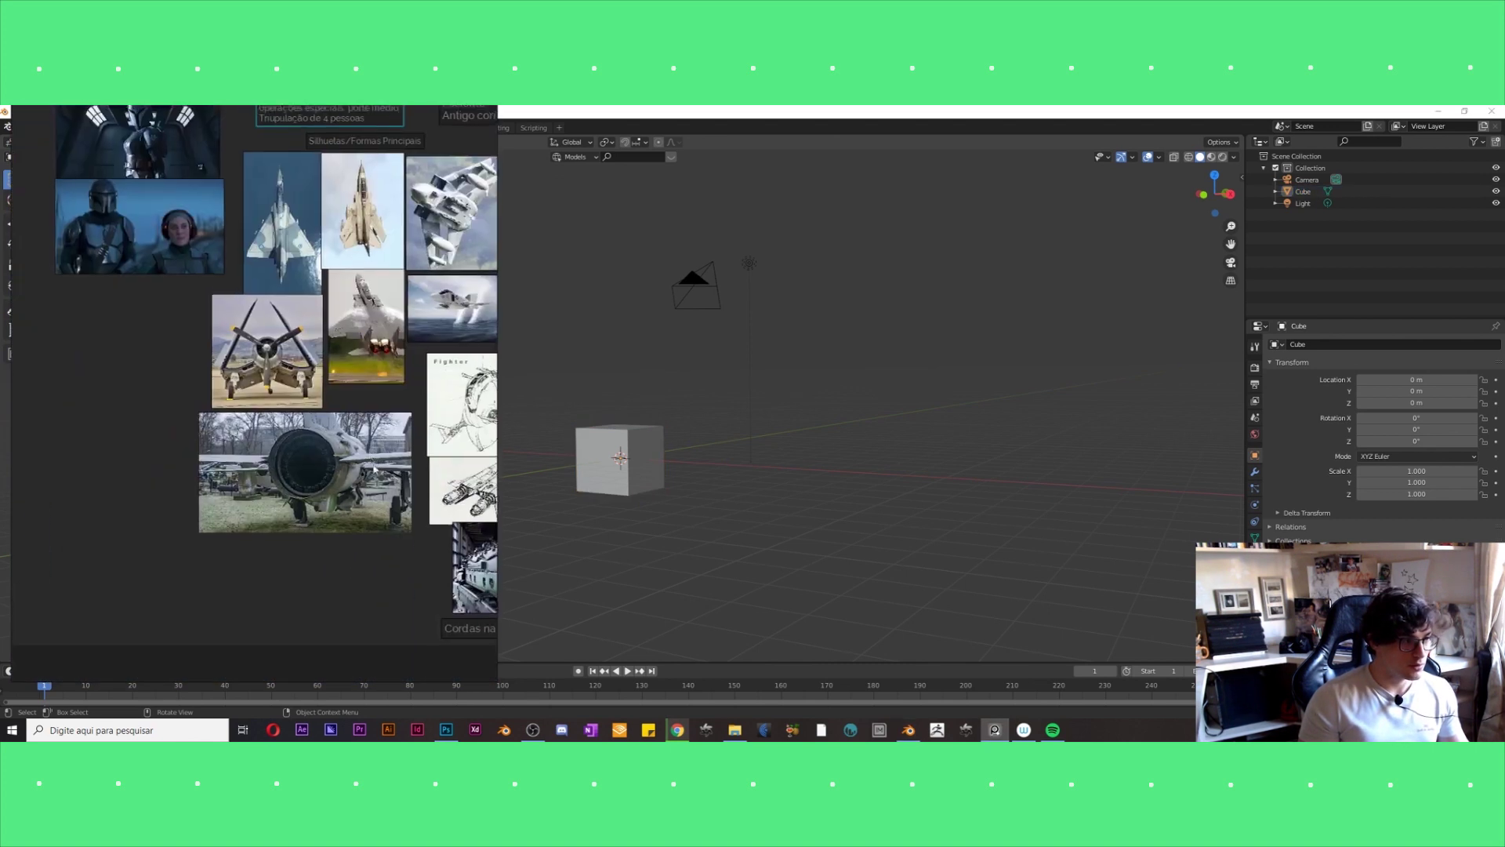
pyautogui.scroll(2, 399, 506)
pyautogui.click(578, 458)
pyautogui.rightClick(457, 424)
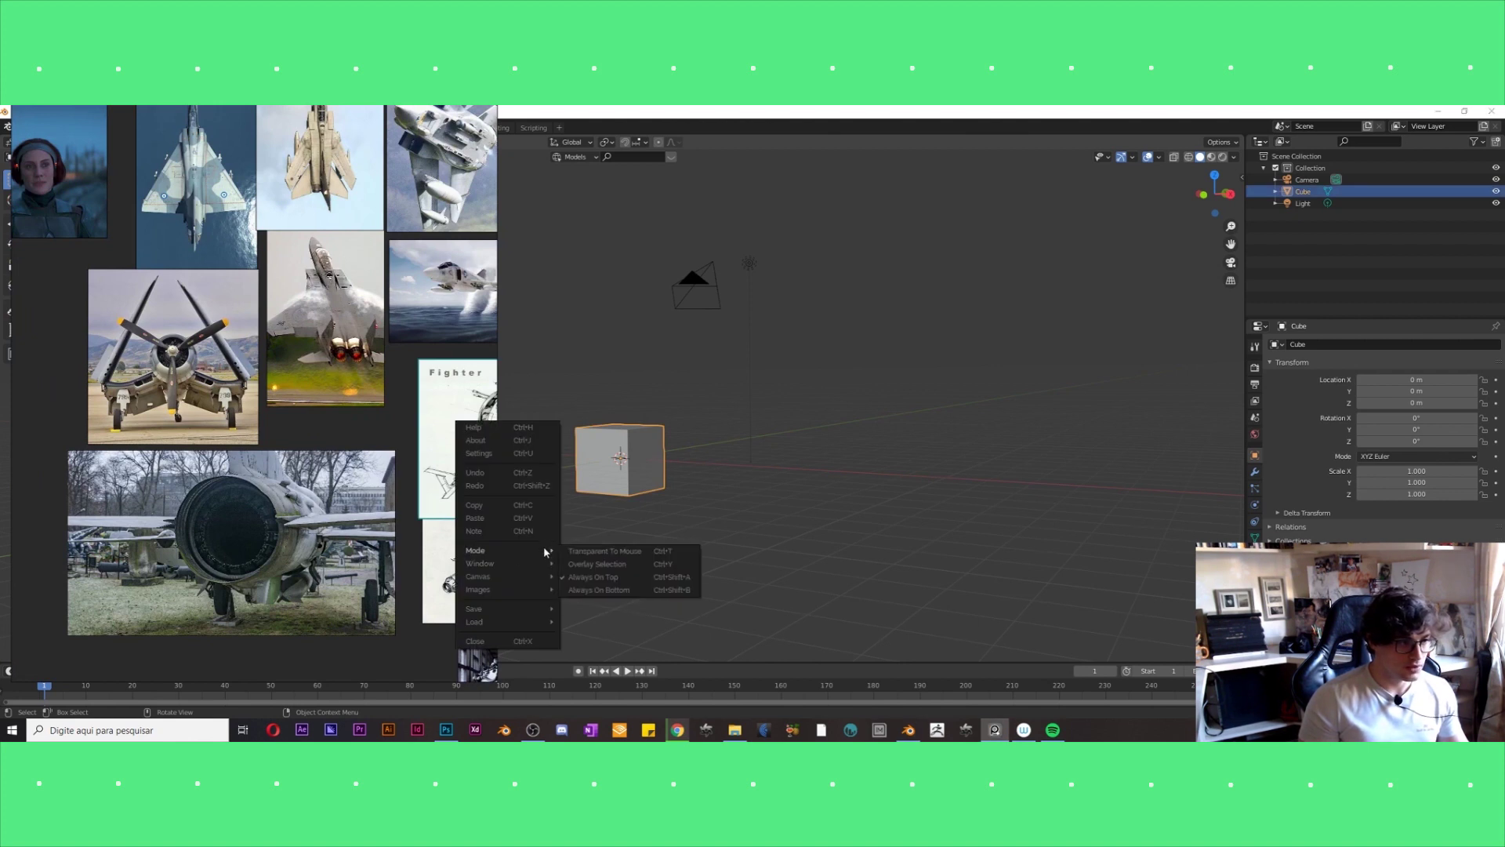
pyautogui.click(593, 578)
# Orbit the Blender view and select the camera, light and cube in turn.
pyautogui.click(582, 536)
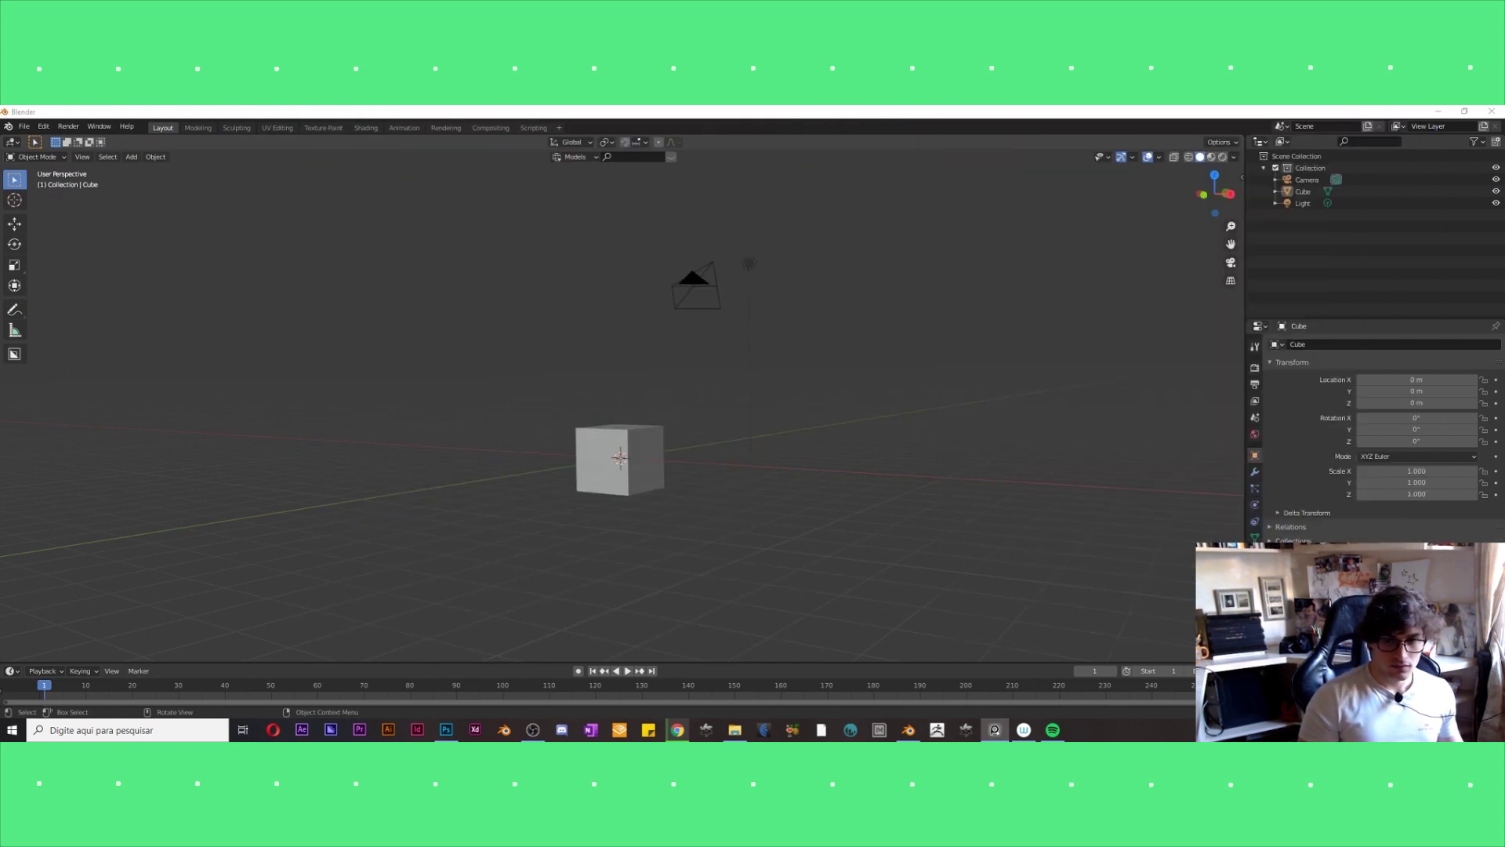
pyautogui.moveTo(705, 494)
pyautogui.mouseDown(button='middle')
pyautogui.moveTo(755, 468)
pyautogui.moveTo(726, 482)
pyautogui.mouseUp(button='middle')
pyautogui.moveTo(660, 445); pyautogui.dragTo(672, 391, button='middle')
pyautogui.click(670, 370)
pyautogui.click(753, 267)
pyautogui.click(623, 443)
pyautogui.moveTo(623, 443); pyautogui.dragTo(757, 276, button='middle')
pyautogui.click(755, 267)
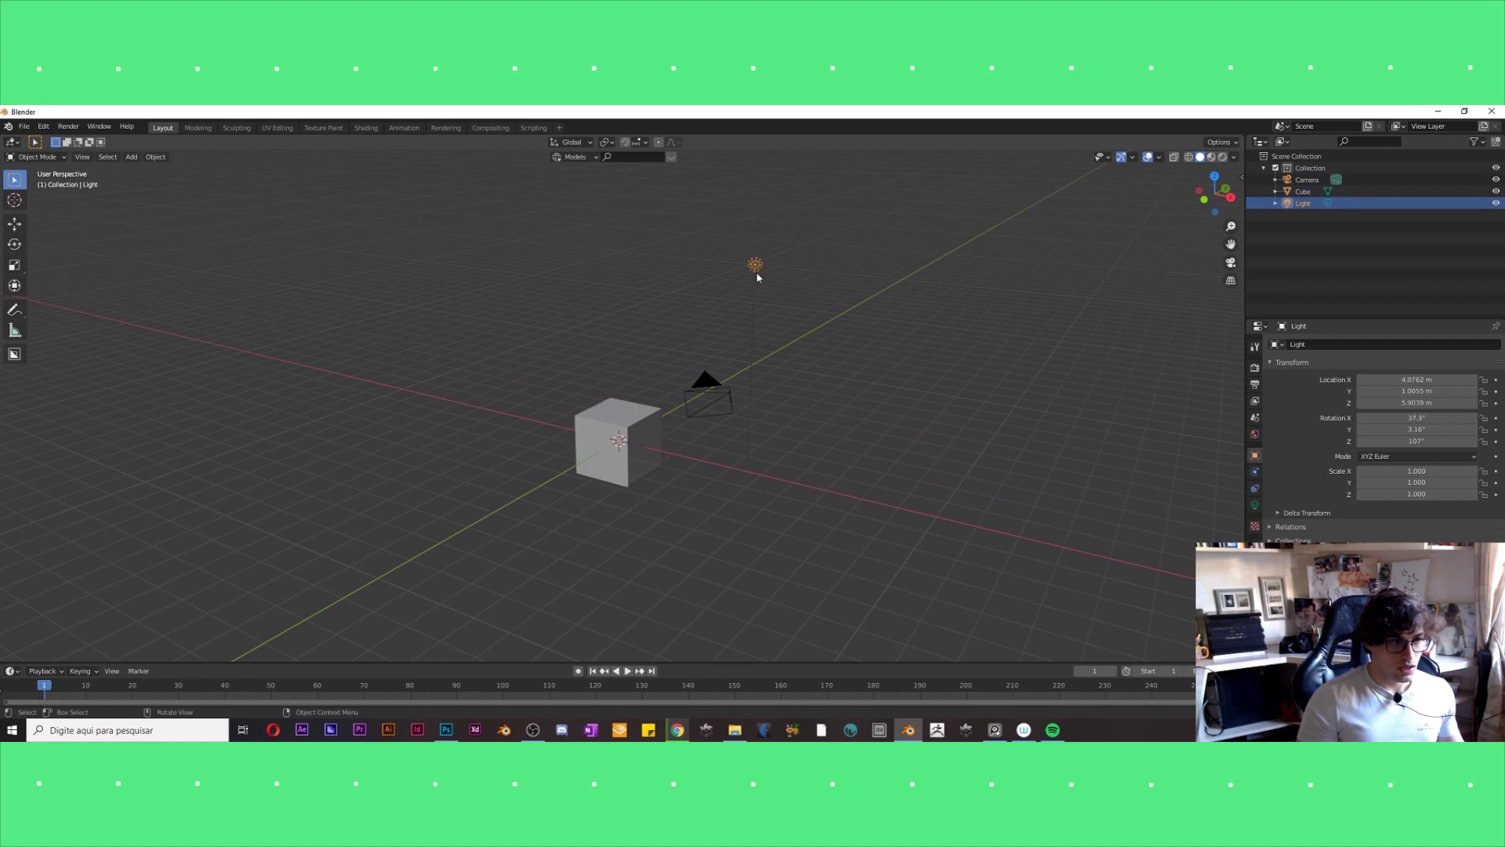
# Switch the viewport to Rendered shading, keeping the light at its original position.
pyautogui.press('x')
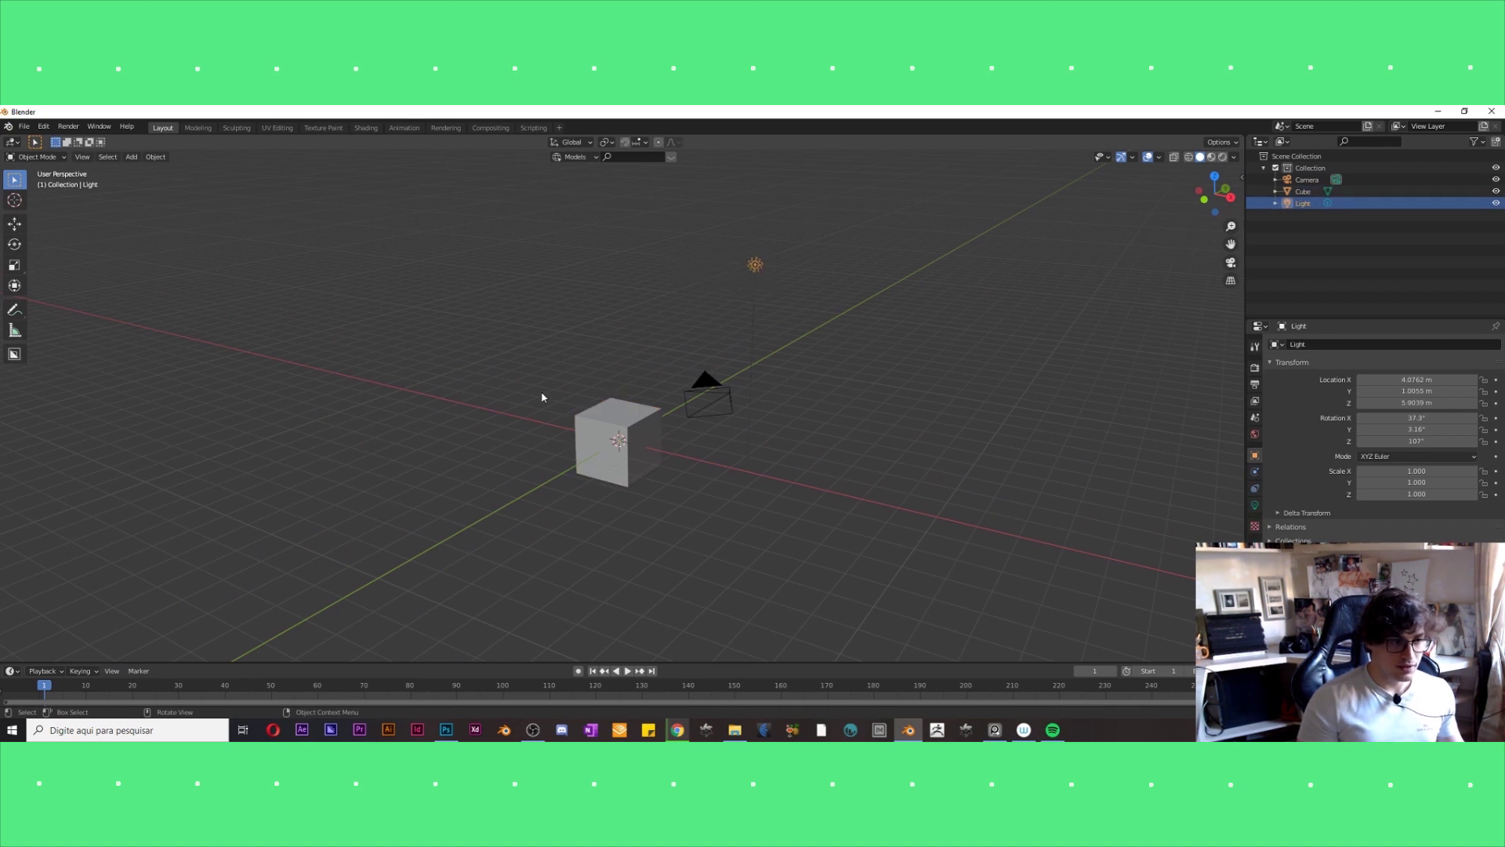
pyautogui.press('x')
pyautogui.press('z')
pyautogui.click(812, 243)
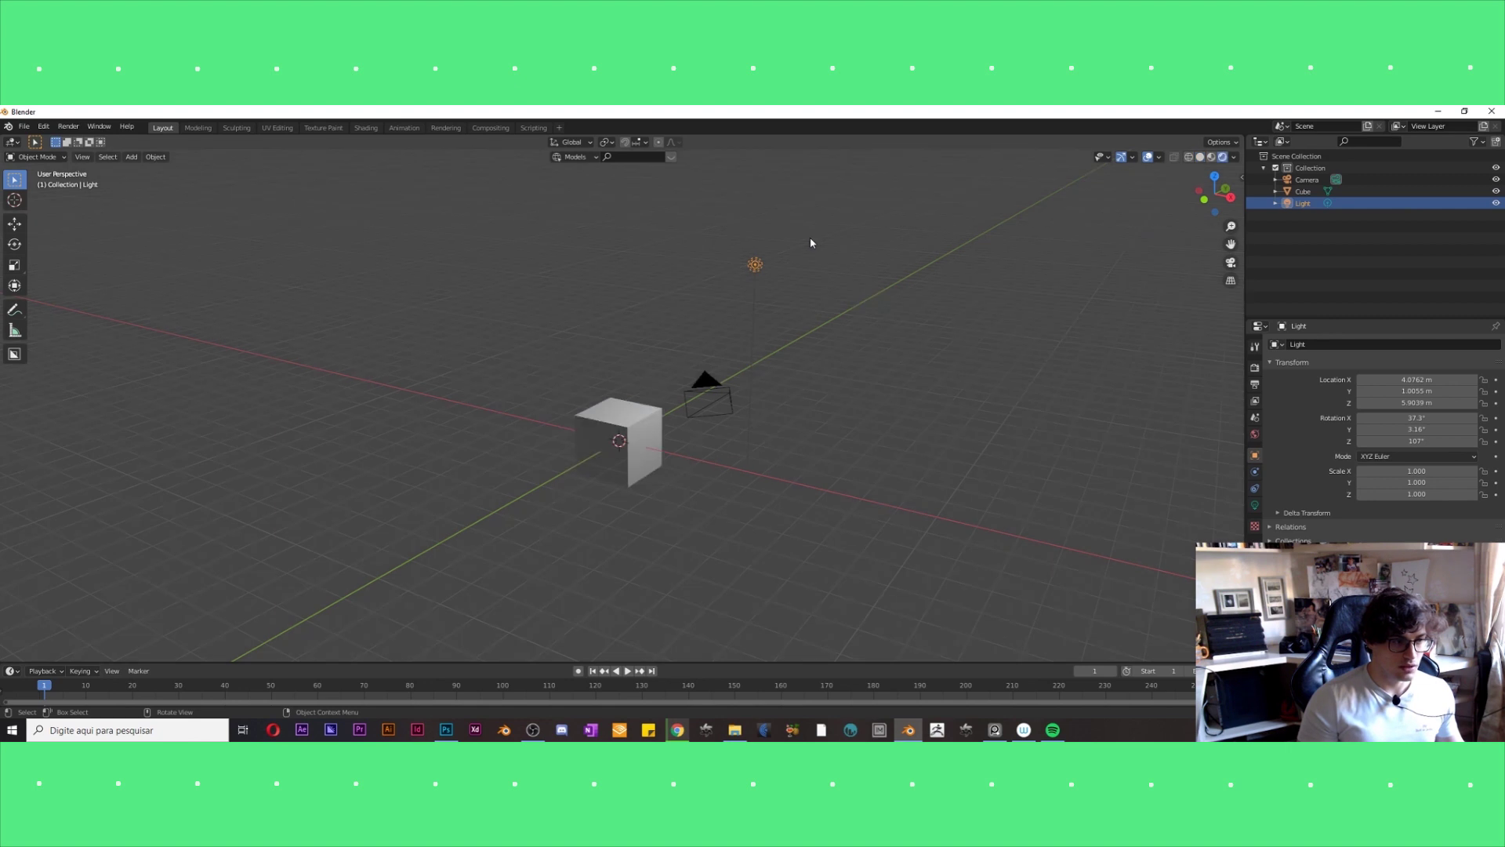
pyautogui.press('g')
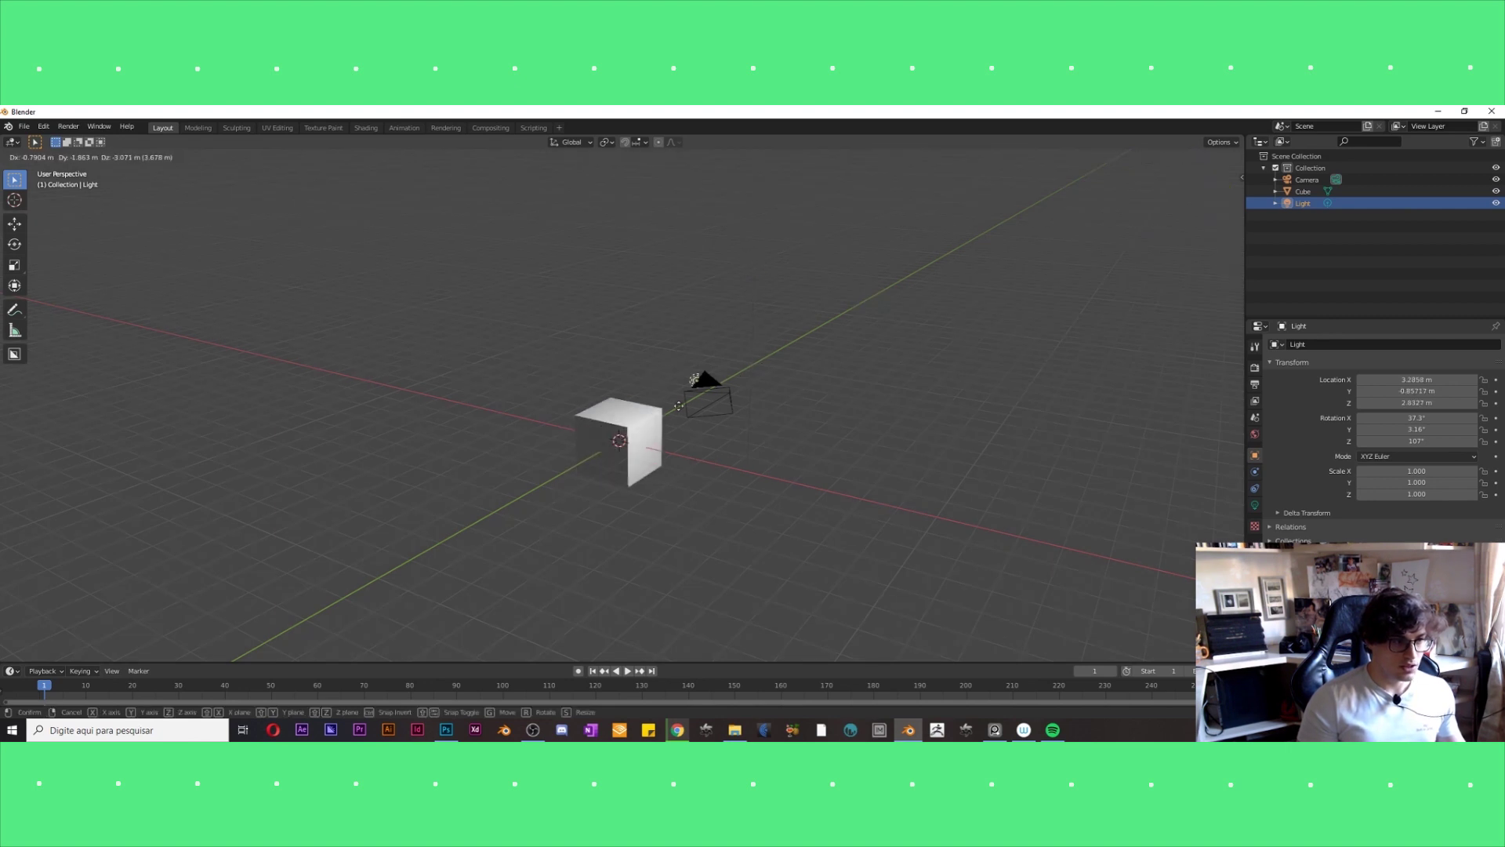
pyautogui.press('Escape')
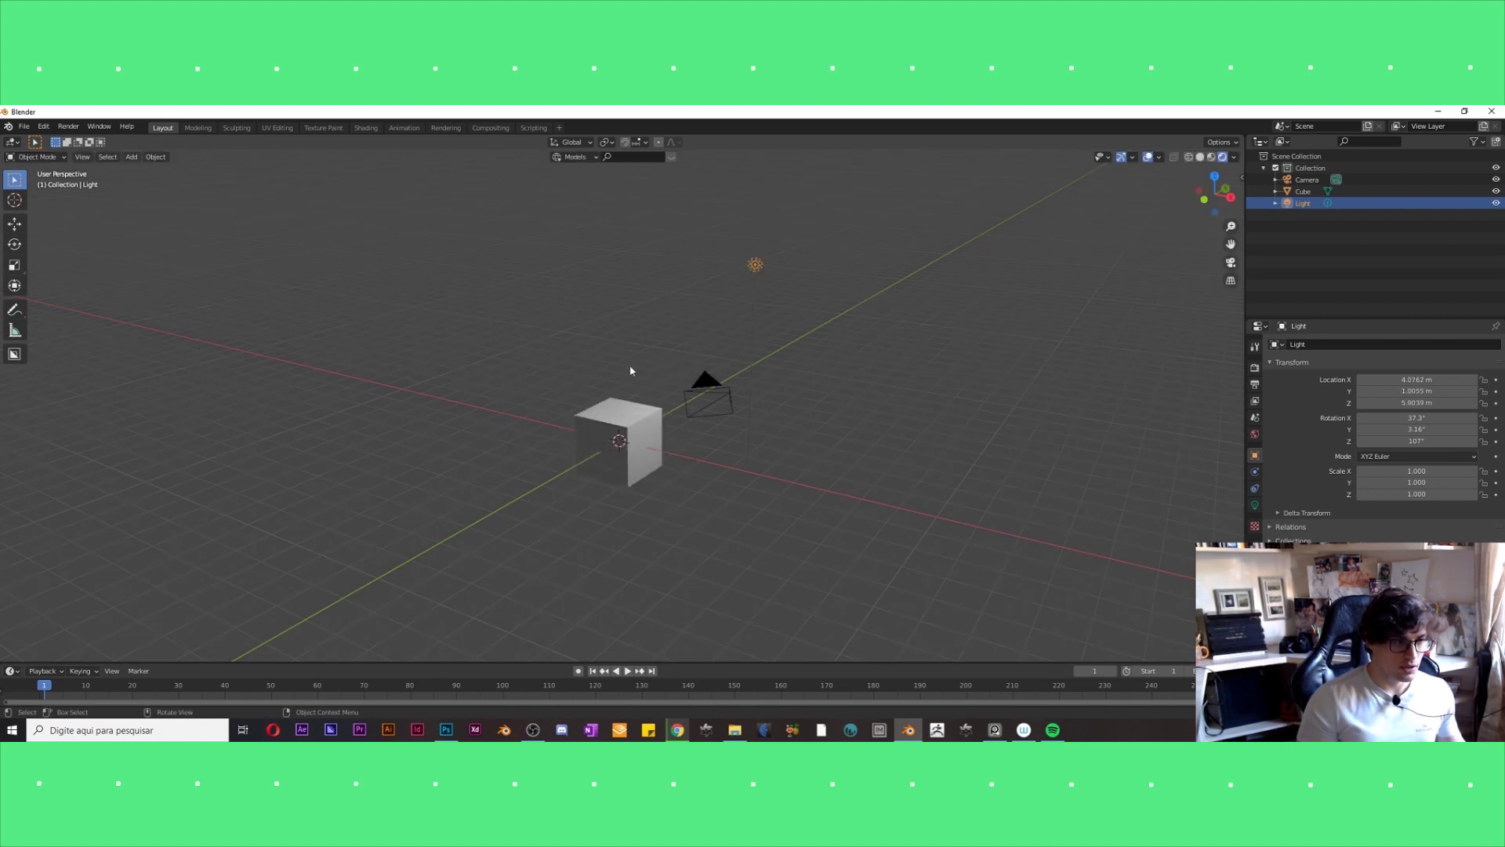
pyautogui.click(630, 371)
pyautogui.hotkey('shift', 'a')
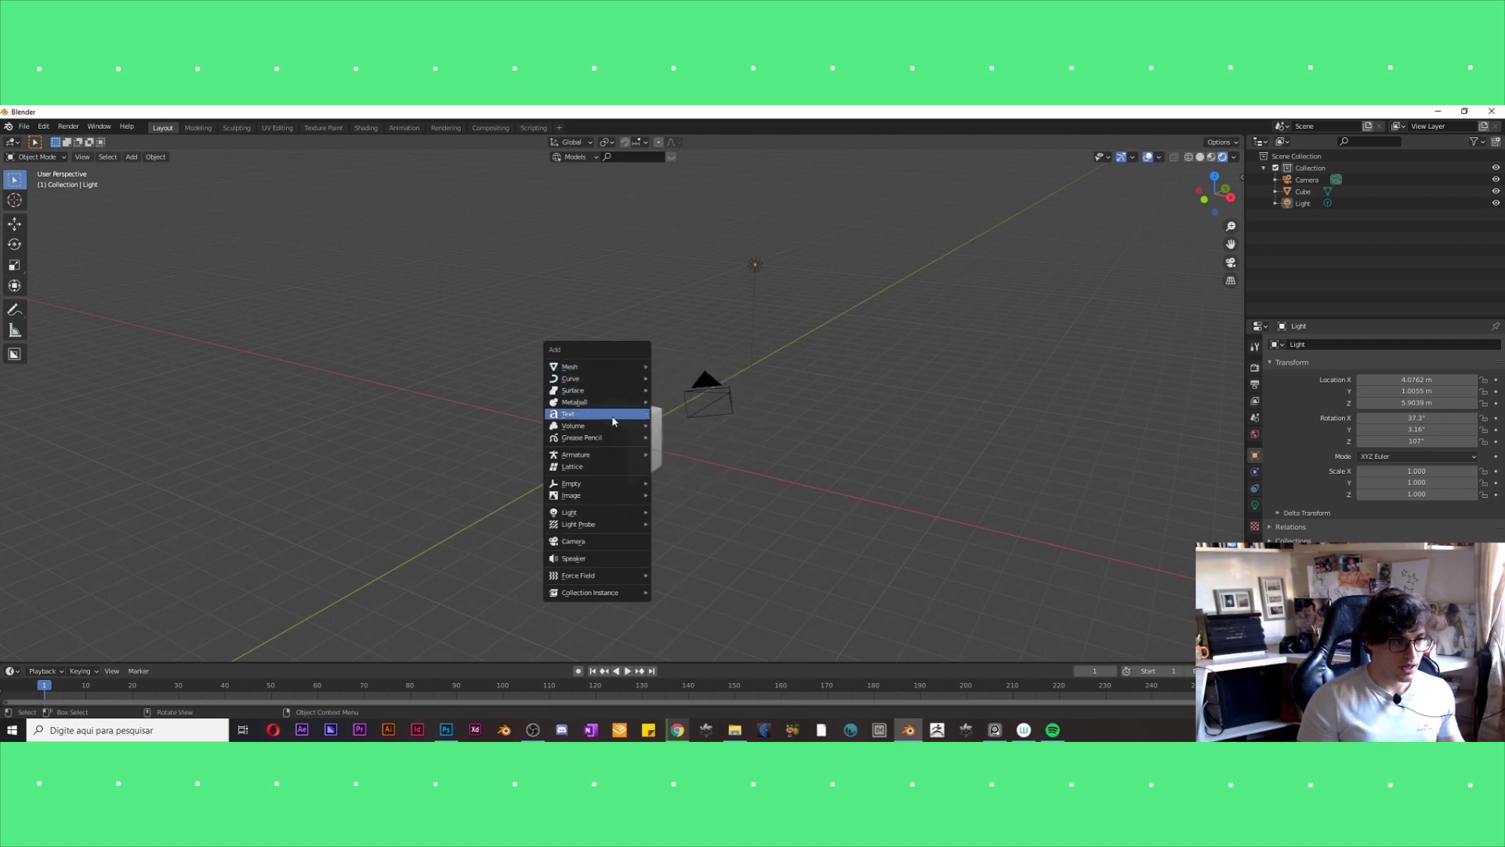
# Add a mesh plane and scale it up to 20.396.
pyautogui.moveTo(576, 367)
pyautogui.click(682, 365)
pyautogui.moveTo(642, 453); pyautogui.dragTo(627, 423, button='middle')
pyautogui.press('s')
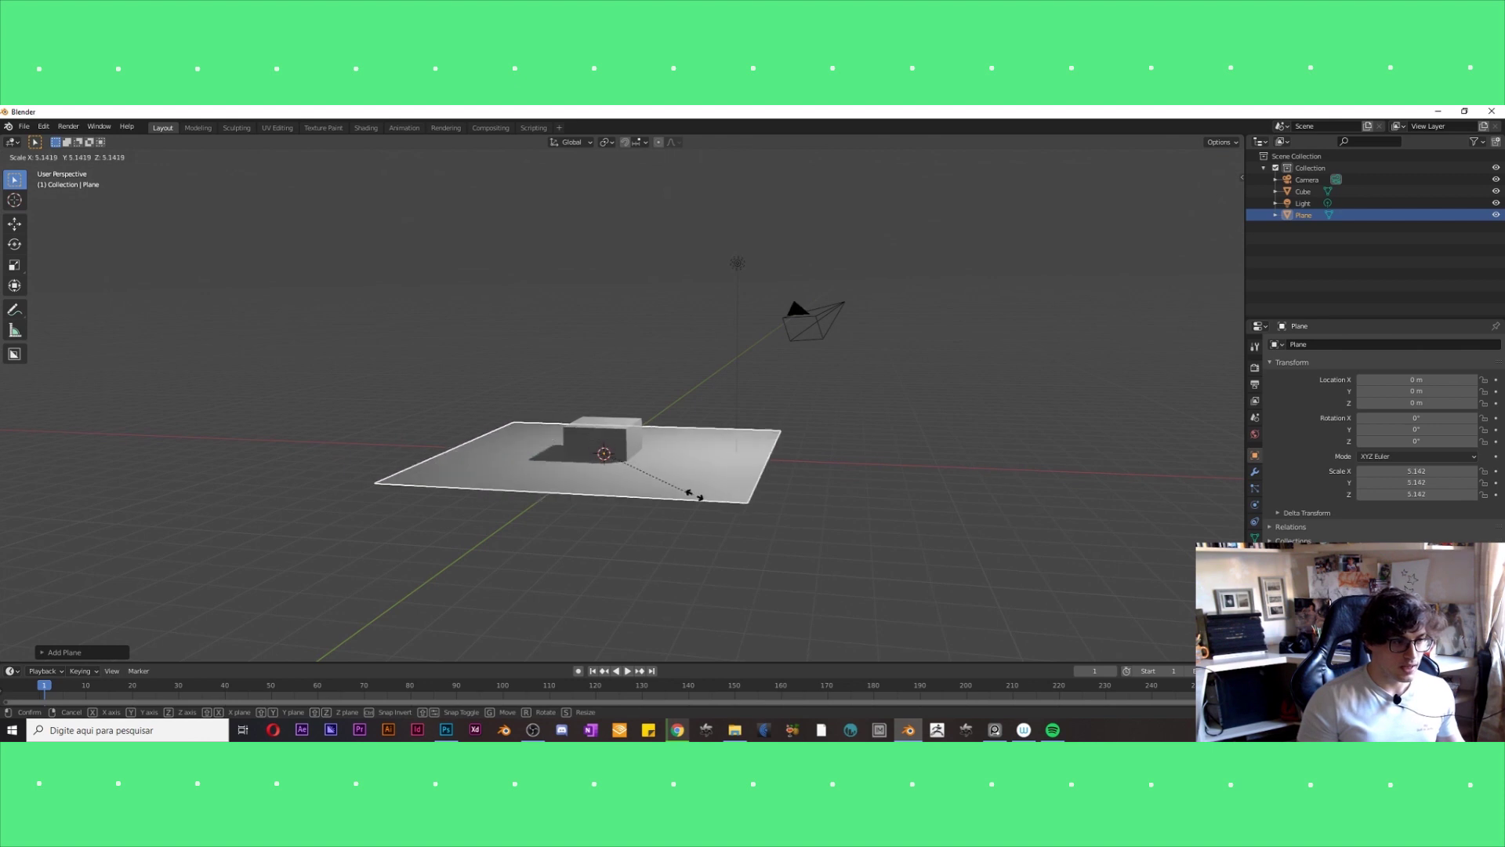
pyautogui.click(976, 513)
pyautogui.moveTo(914, 443); pyautogui.dragTo(832, 479, button='middle')
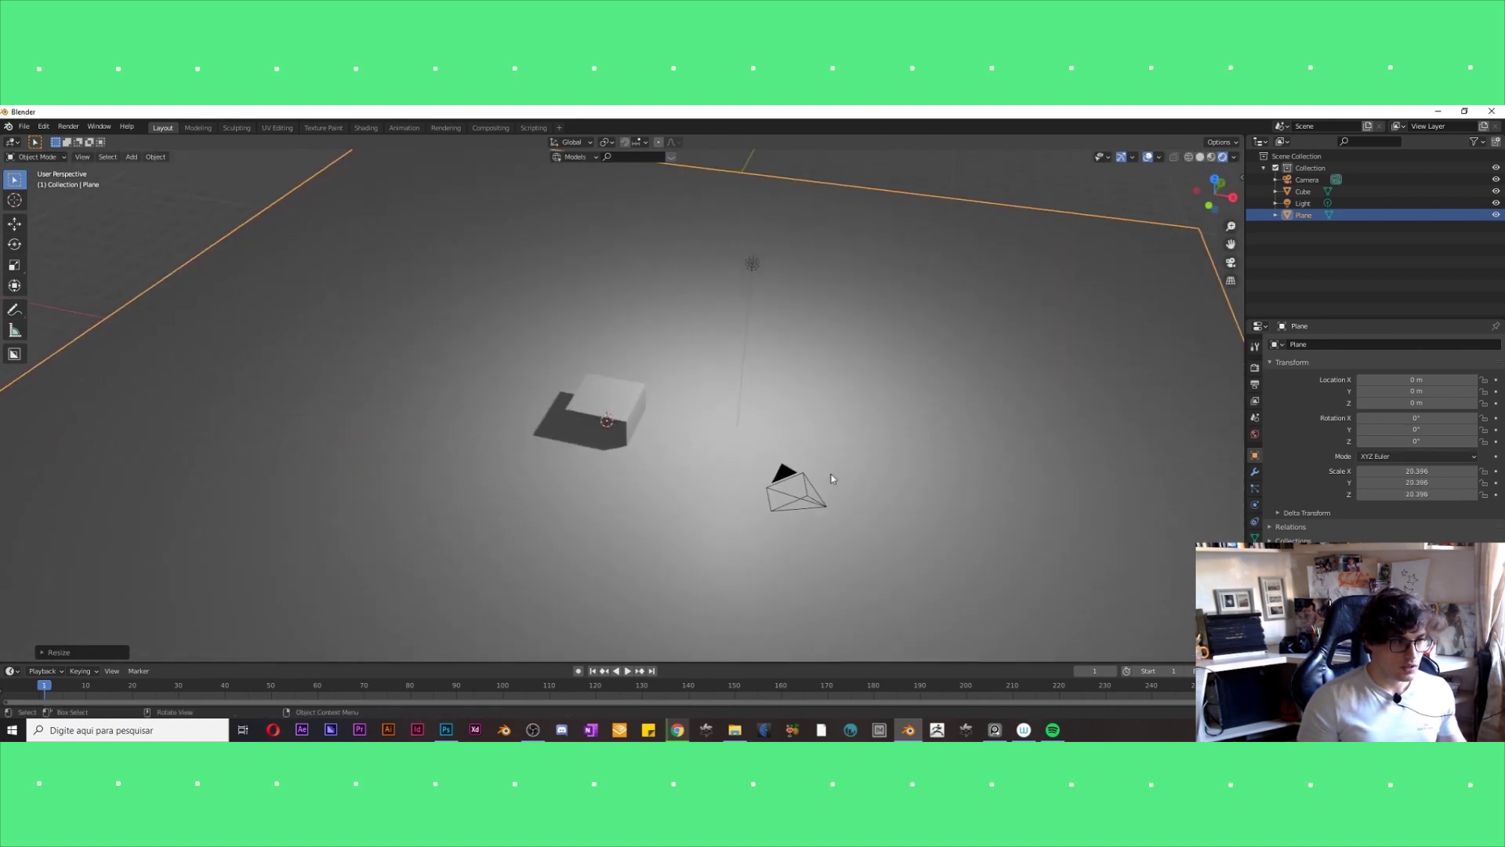
# Lower the plane along Z so it sits just beneath the cube.
pyautogui.press('g')
pyautogui.press('z')
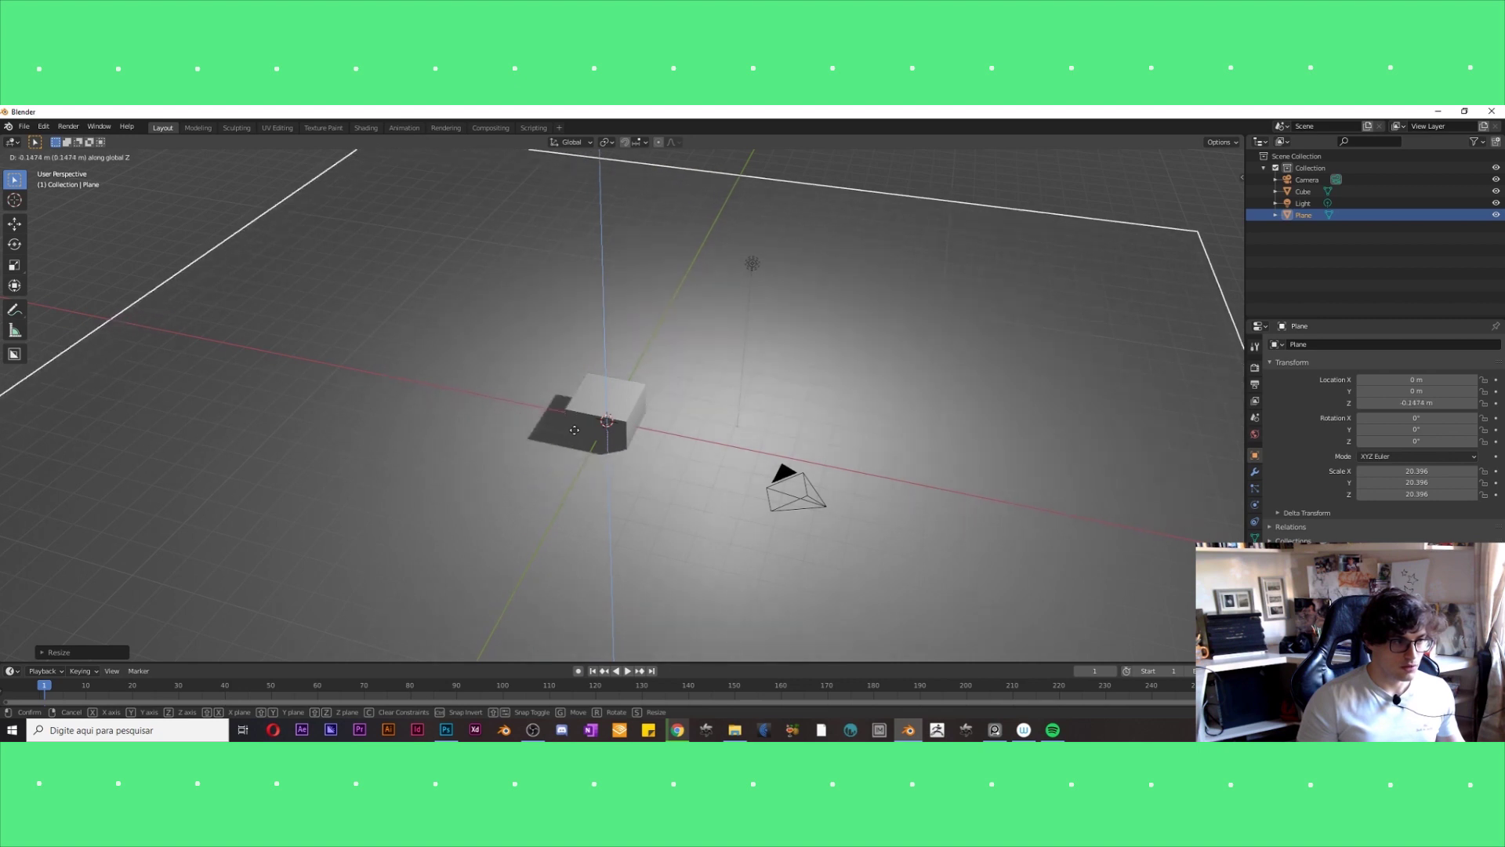
pyautogui.click(574, 455)
pyautogui.moveTo(575, 455)
pyautogui.mouseDown(button='middle')
pyautogui.moveTo(857, 359)
pyautogui.moveTo(692, 393)
pyautogui.moveTo(657, 425)
pyautogui.moveTo(745, 400)
pyautogui.moveTo(755, 502)
pyautogui.moveTo(578, 397)
pyautogui.moveTo(724, 400)
pyautogui.moveTo(652, 454)
pyautogui.moveTo(753, 494)
pyautogui.moveTo(609, 470)
pyautogui.moveTo(690, 460)
pyautogui.moveTo(618, 475)
pyautogui.moveTo(699, 482)
pyautogui.moveTo(701, 369)
pyautogui.mouseUp(button='middle')
pyautogui.press('g')
pyautogui.click(713, 426)
pyautogui.click(643, 282)
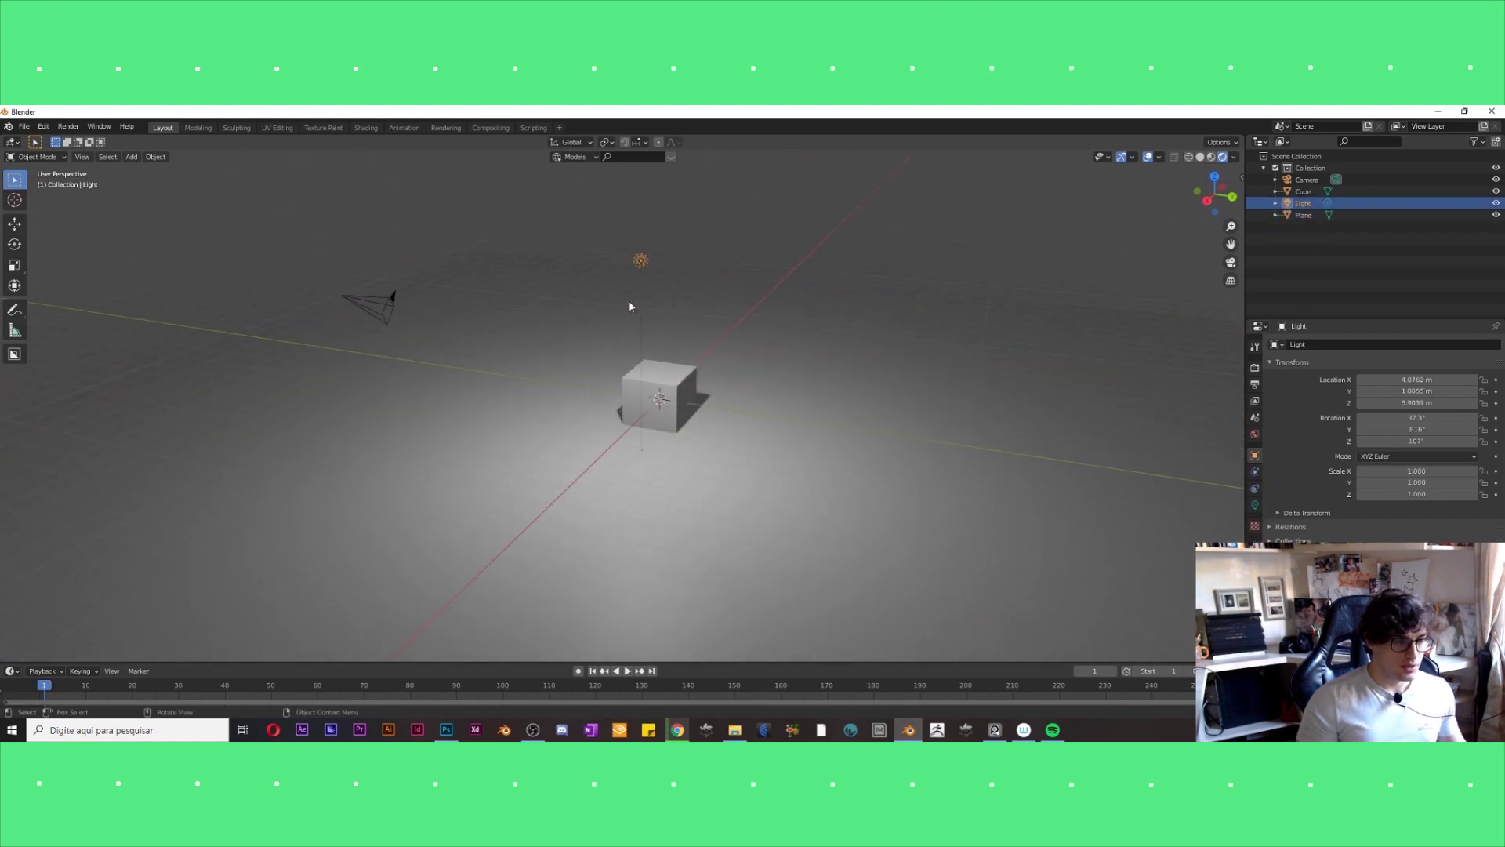
# Select the cube, camera, then the point light, trying moves on the light and cancelling them.
pyautogui.click(672, 419)
pyautogui.click(370, 305)
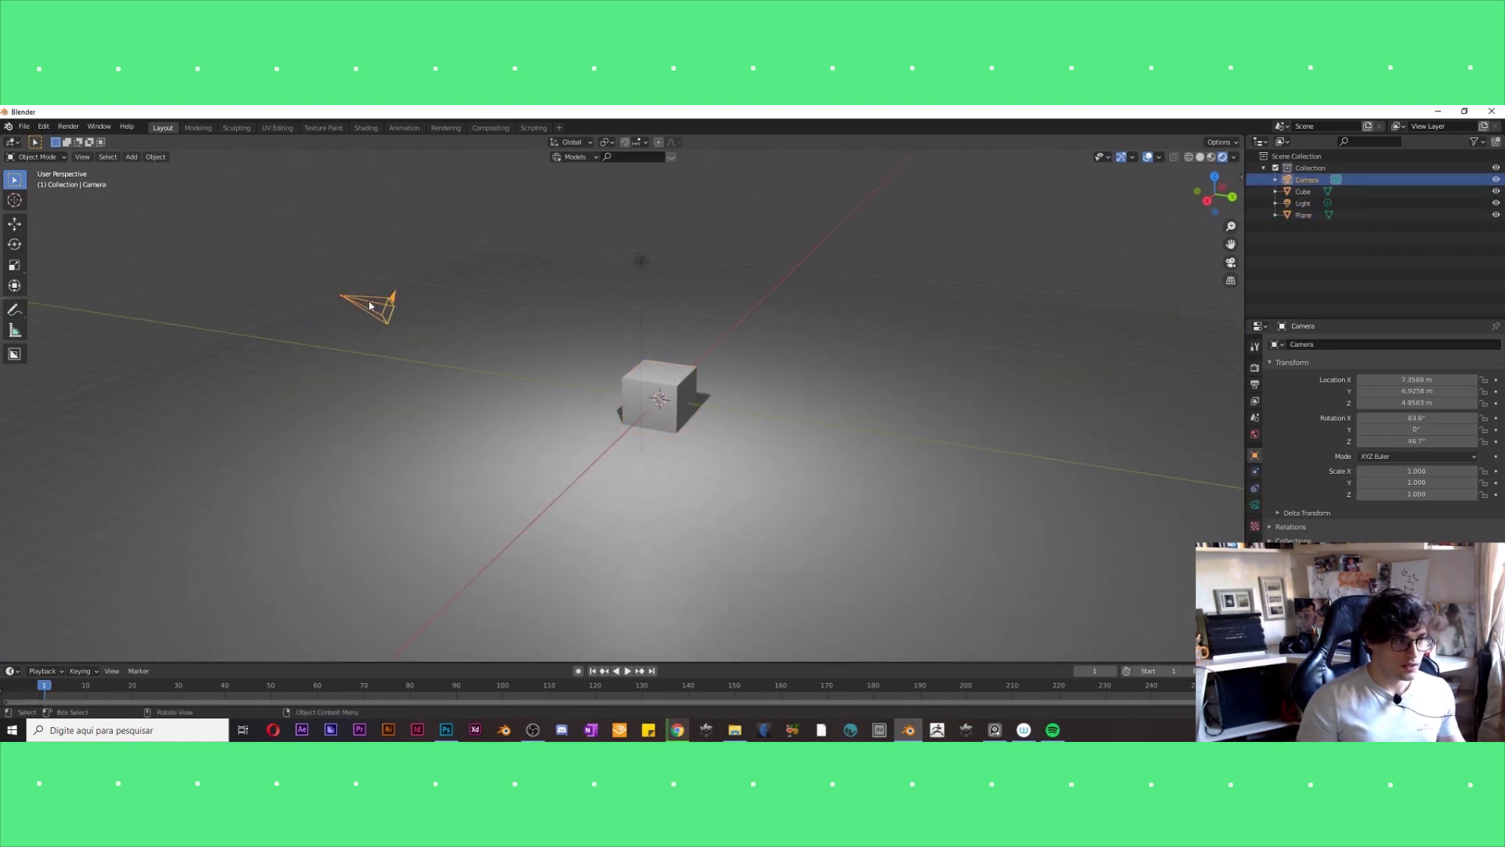
pyautogui.click(641, 262)
pyautogui.press('g')
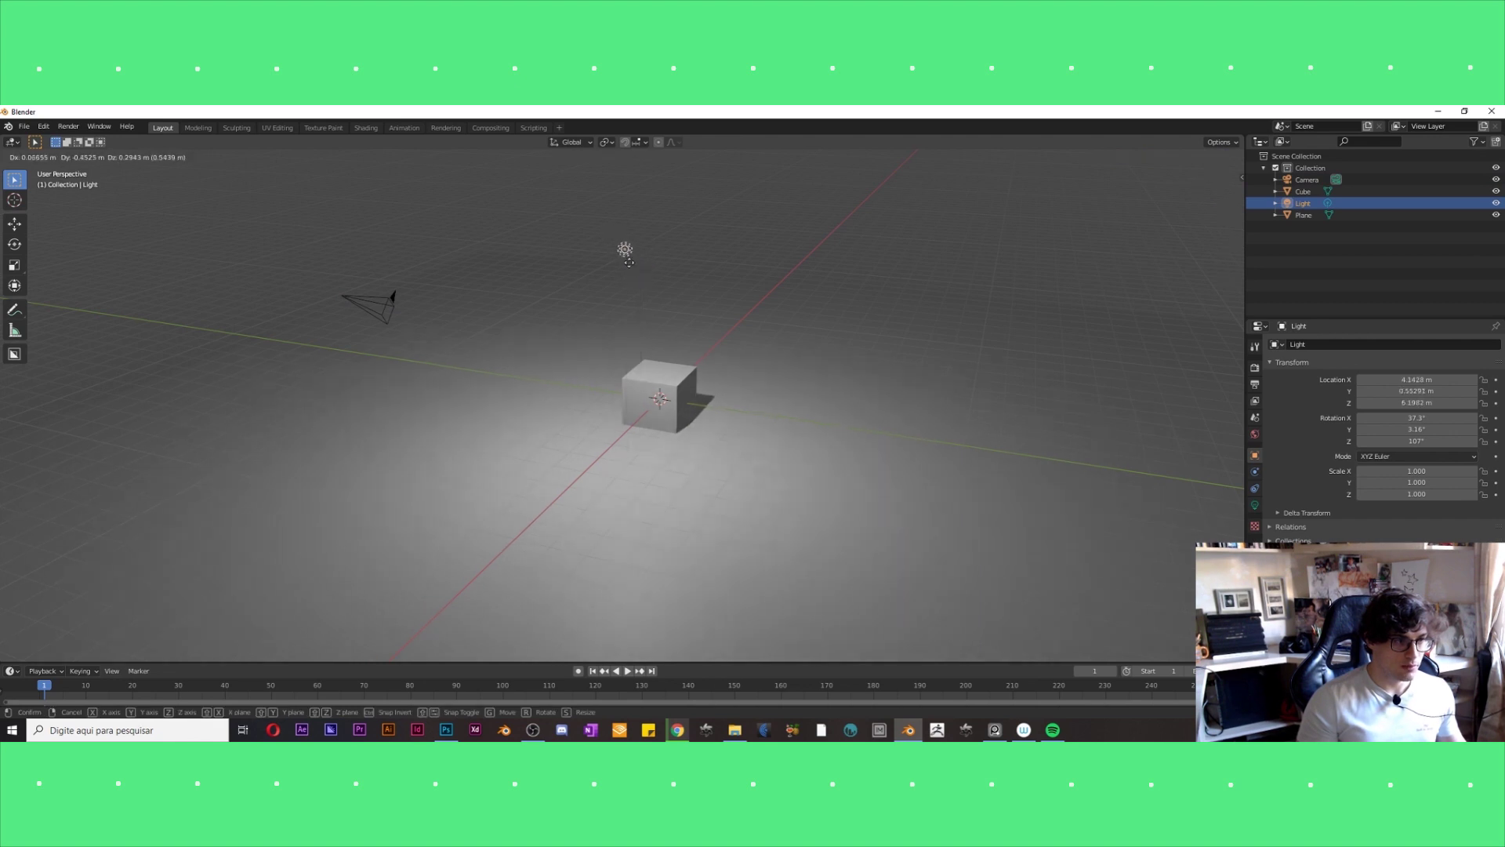
pyautogui.rightClick(551, 356)
pyautogui.moveTo(528, 302)
pyautogui.mouseDown(button='middle')
pyautogui.moveTo(522, 363)
pyautogui.moveTo(433, 397)
pyautogui.moveTo(598, 345)
pyautogui.moveTo(588, 375)
pyautogui.mouseUp(button='middle')
pyautogui.press('g')
pyautogui.rightClick(548, 408)
# Make test duplicates of the light and cube, then undo all the copies.
pyautogui.hotkey('shift', 'd')
pyautogui.click(424, 409)
pyautogui.hotkey('shift', 'd')
pyautogui.click(317, 386)
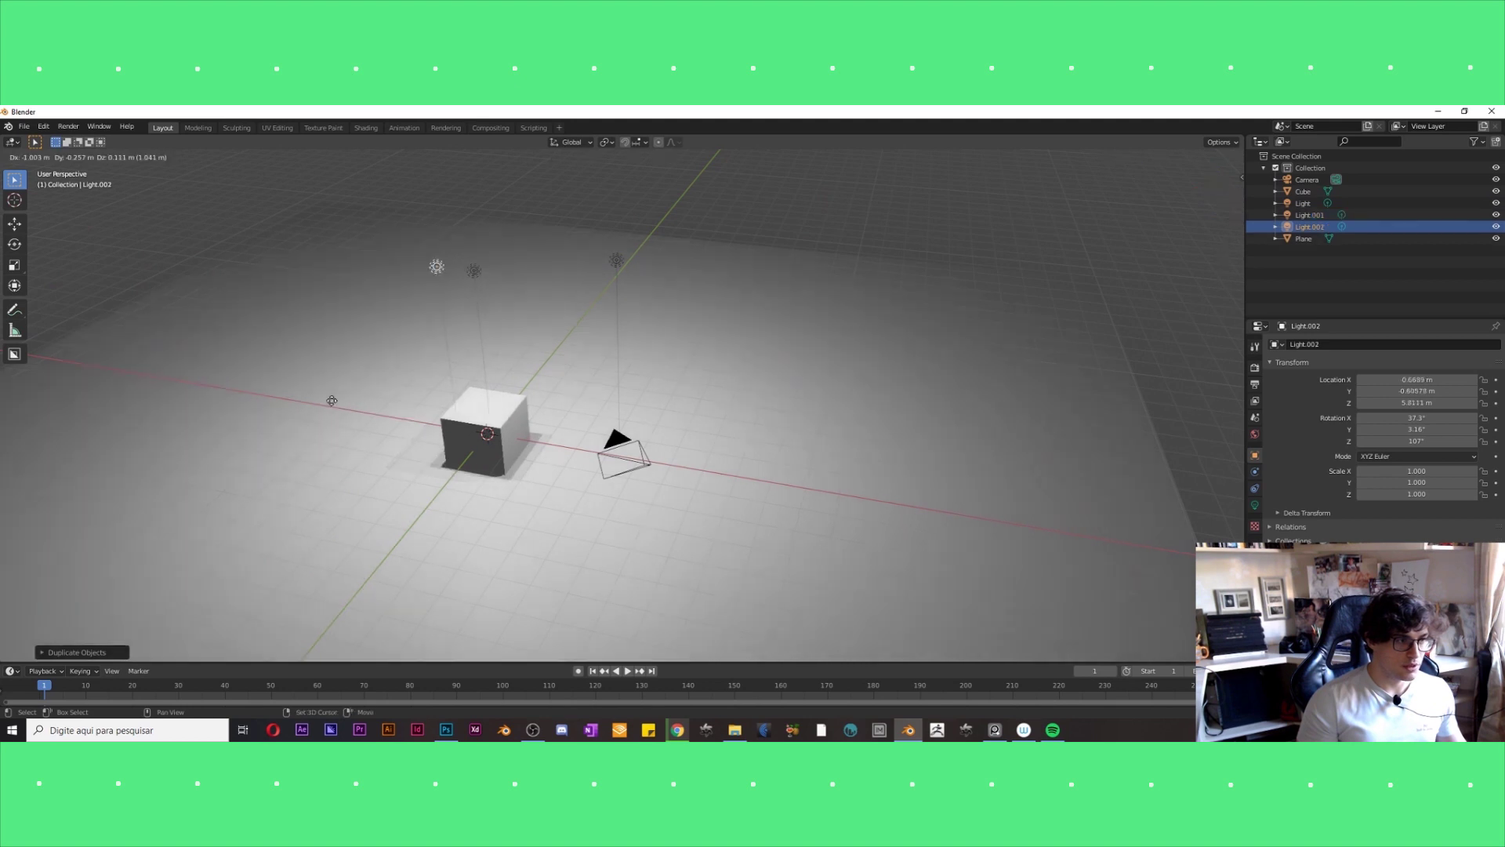
pyautogui.hotkey('shift', 'd')
pyautogui.click(467, 418)
pyautogui.hotkey('shift', 'd')
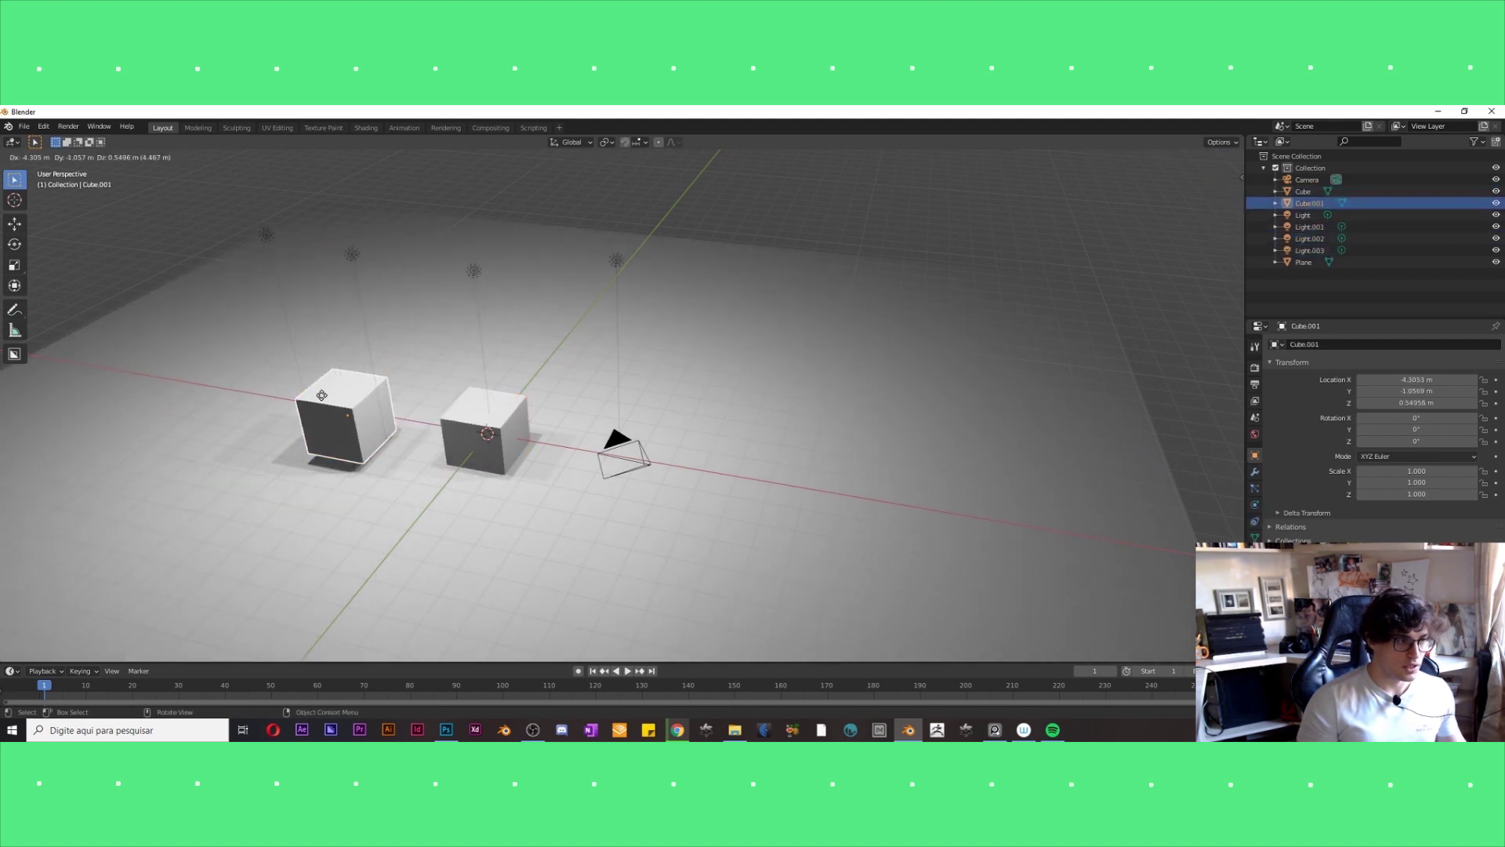
pyautogui.click(224, 375)
pyautogui.hotkey('ctrl', 'z')
pyautogui.hotkey('ctrl', 'z')
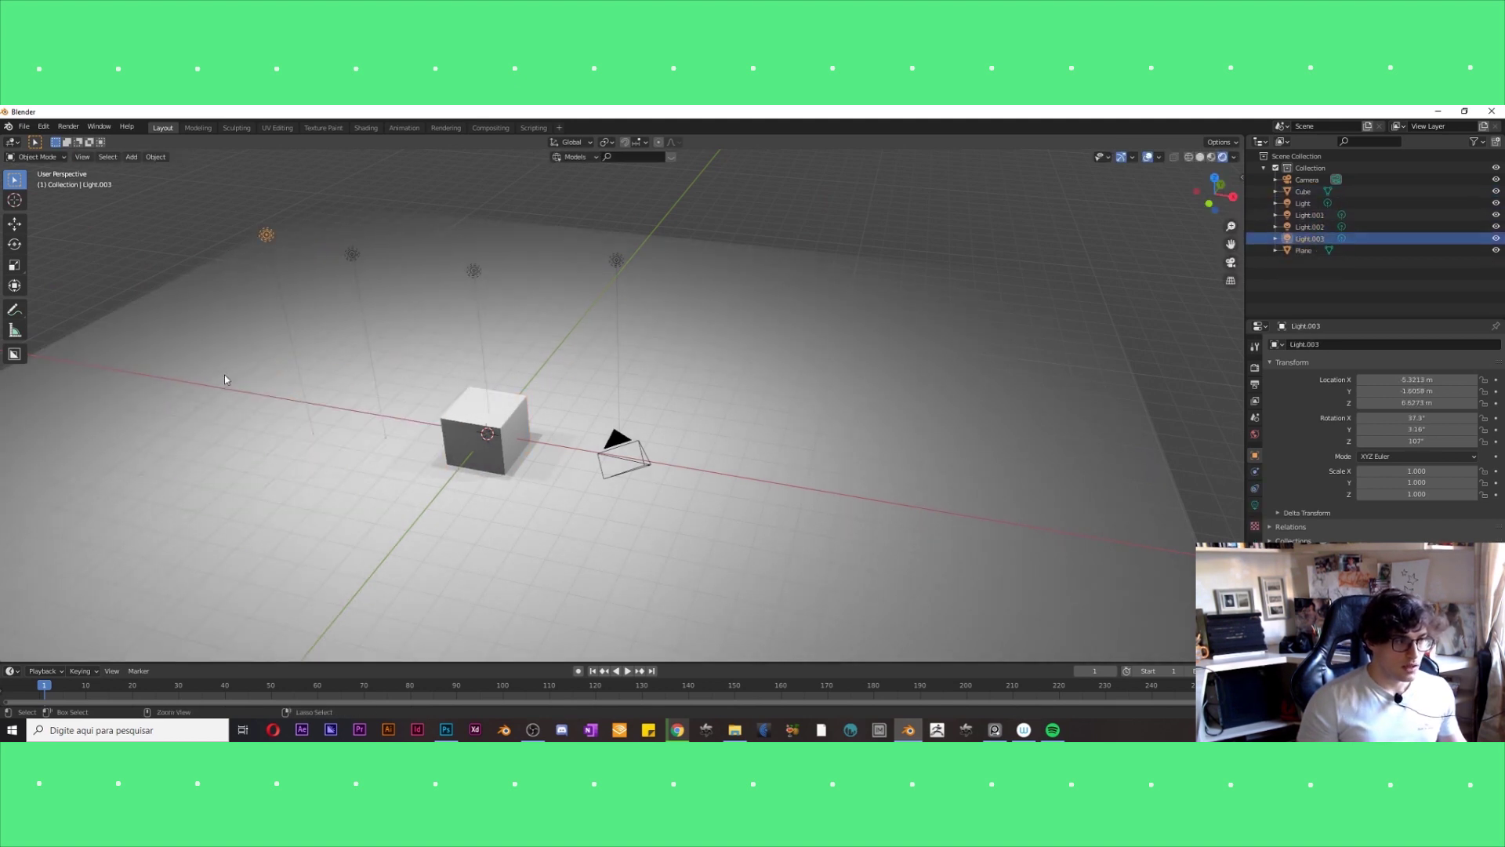
pyautogui.hotkey('ctrl', 'z')
pyautogui.hotkey('ctrl', 'z')
pyautogui.hotkey('ctrl', 'z')
pyautogui.hotkey('ctrl', 'z')
# Delete the original point light from the scene.
pyautogui.click(617, 260)
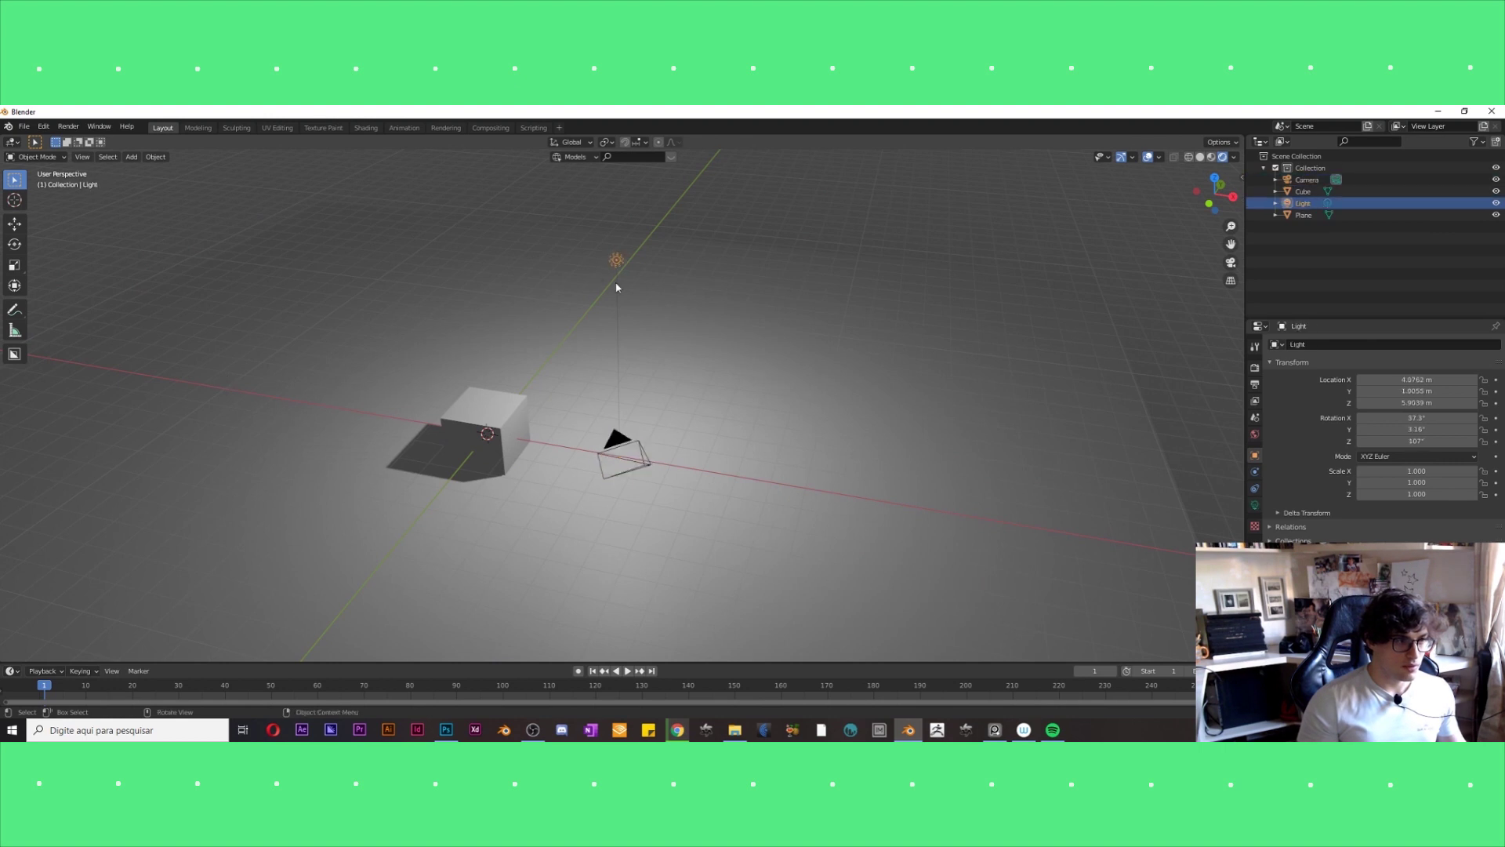
pyautogui.moveTo(616, 261); pyautogui.dragTo(609, 305, button='middle')
pyautogui.press('x')
pyautogui.click(607, 301)
pyautogui.hotkey('shift', 'a')
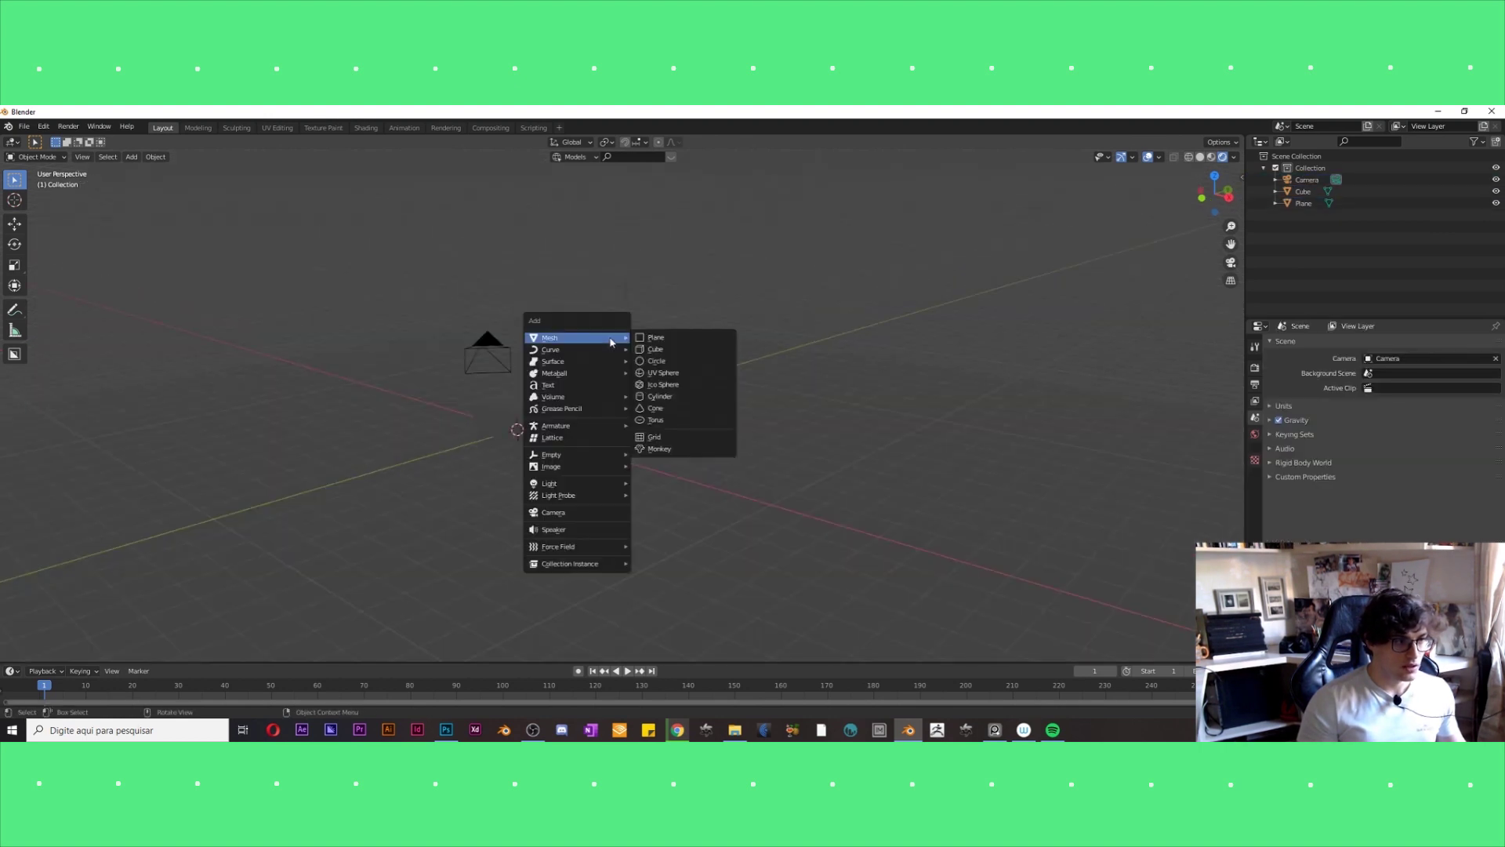
# Add a Sun lamp and move it above the cube.
pyautogui.moveTo(576, 468)
pyautogui.click(677, 496)
pyautogui.moveTo(582, 461); pyautogui.dragTo(595, 408, button='middle')
pyautogui.press('g')
pyautogui.click(627, 329)
pyautogui.moveTo(627, 337); pyautogui.dragTo(652, 390, button='middle')
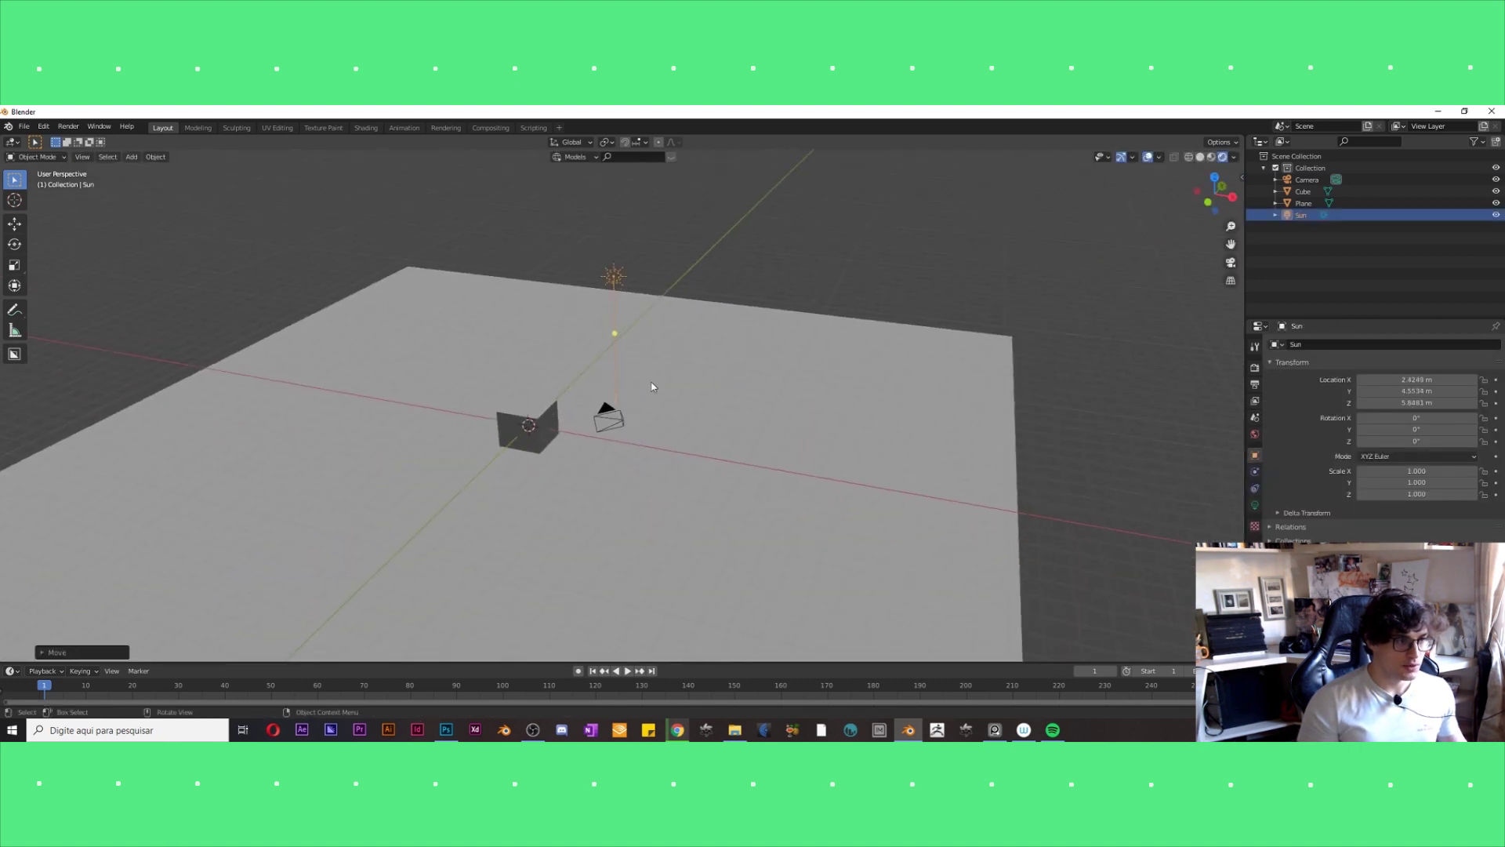
# Rotate the Sun so the cube's shadow falls across the plane, then show the render settings.
pyautogui.press('r')
pyautogui.press('r')
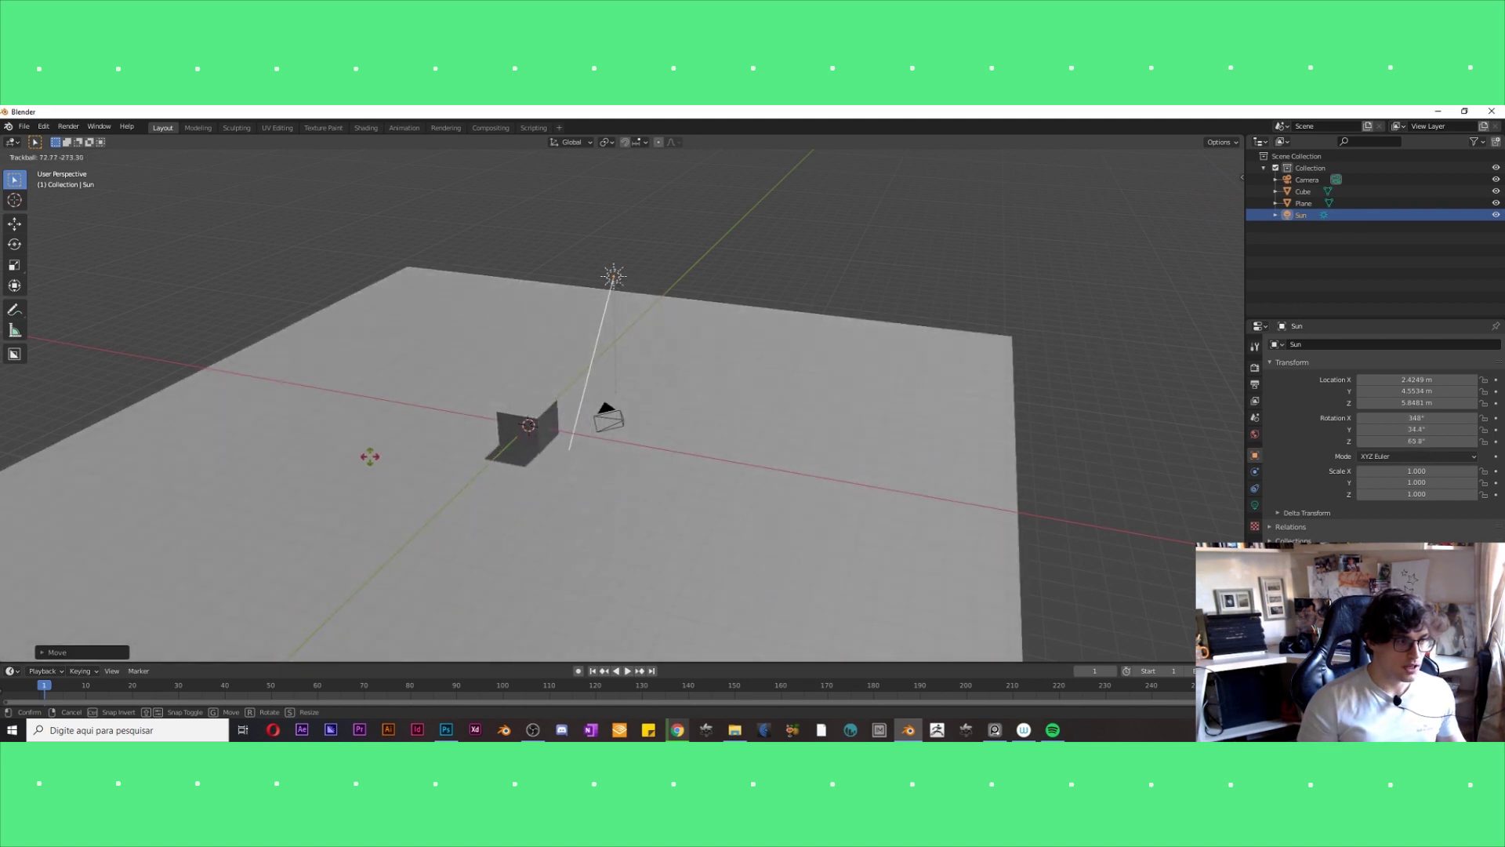
pyautogui.click(392, 459)
pyautogui.press('r')
pyautogui.click(388, 431)
pyautogui.moveTo(388, 431); pyautogui.dragTo(391, 429, button='middle')
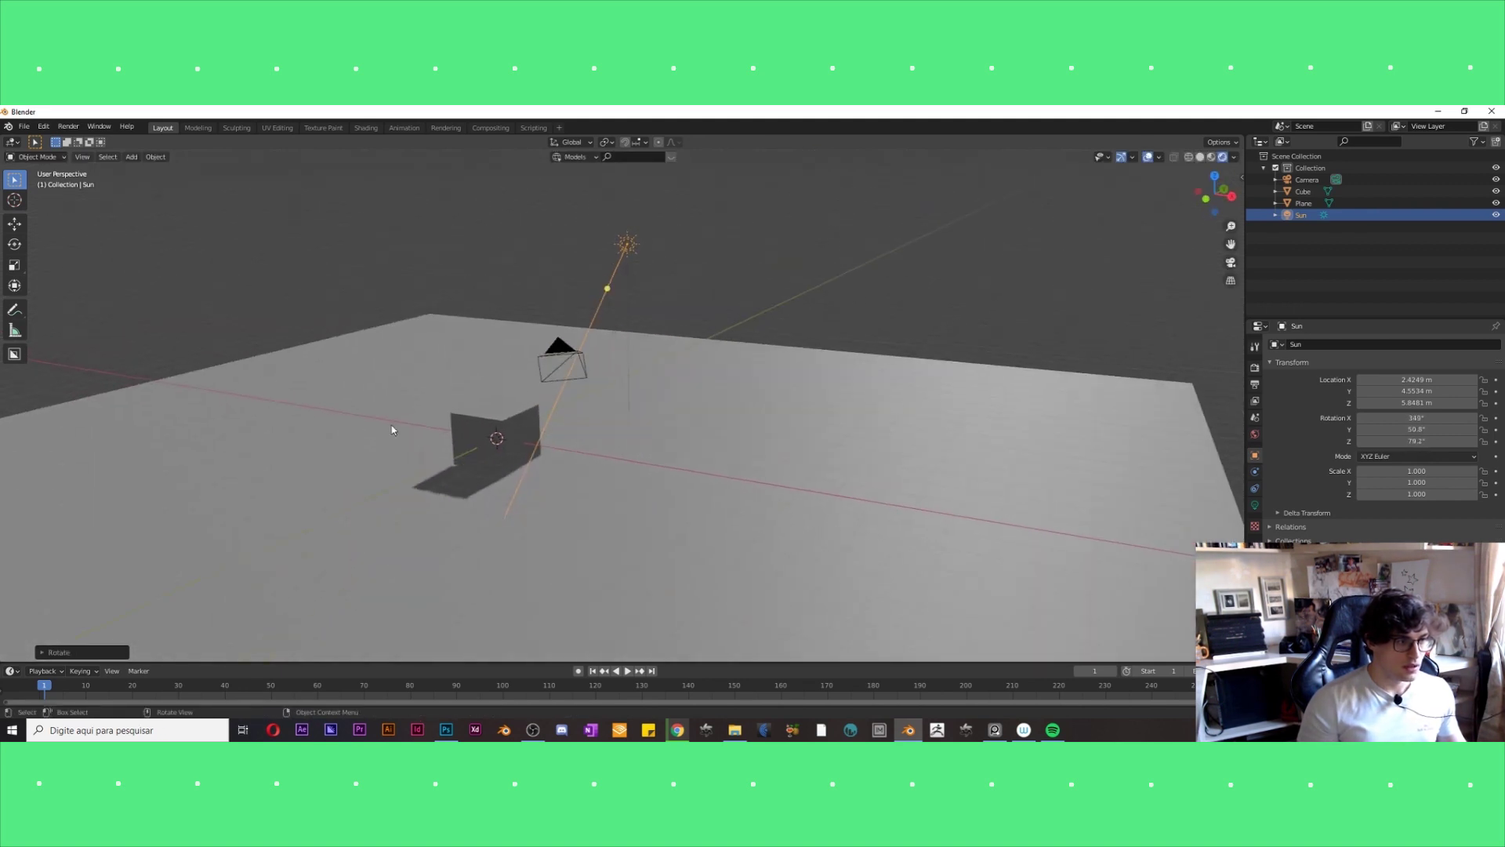
pyautogui.click(1254, 368)
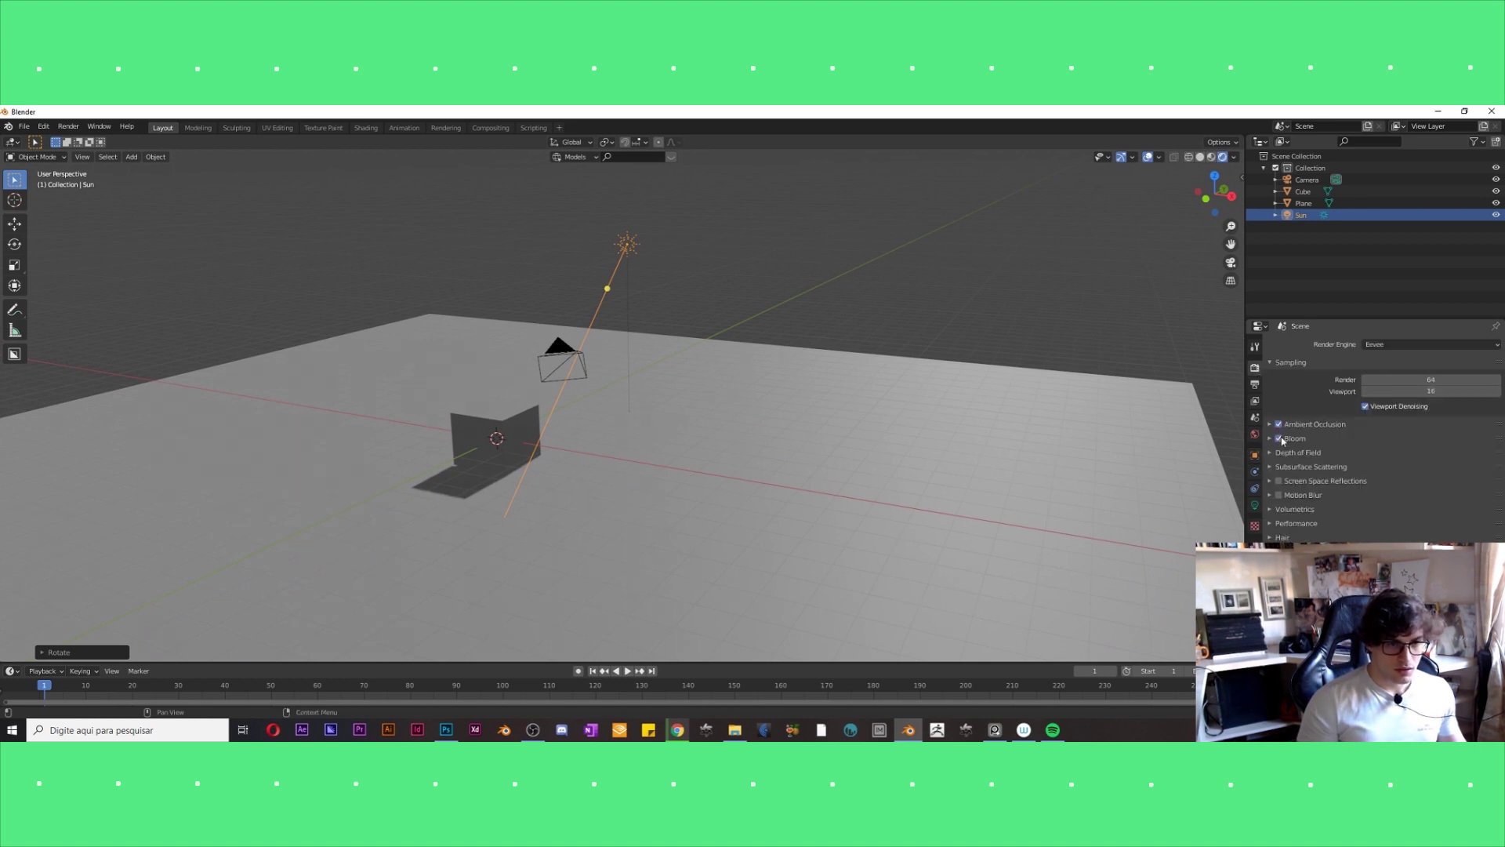
# Scroll the Eevee render settings and expand the Shadows panel.
pyautogui.scroll(-1, 1292, 447)
pyautogui.scroll(-1, 1303, 456)
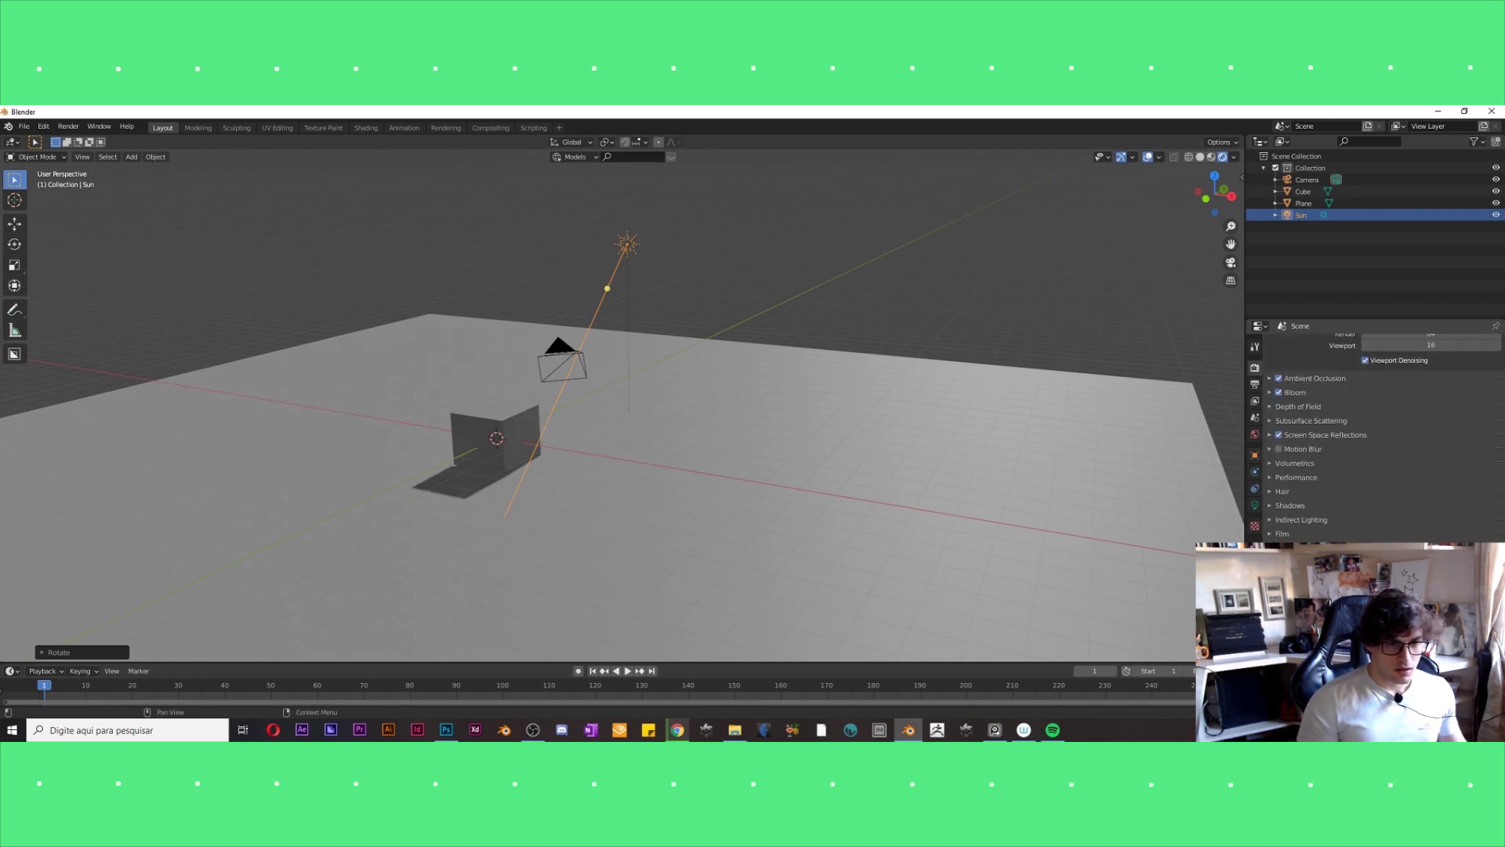
pyautogui.click(1270, 508)
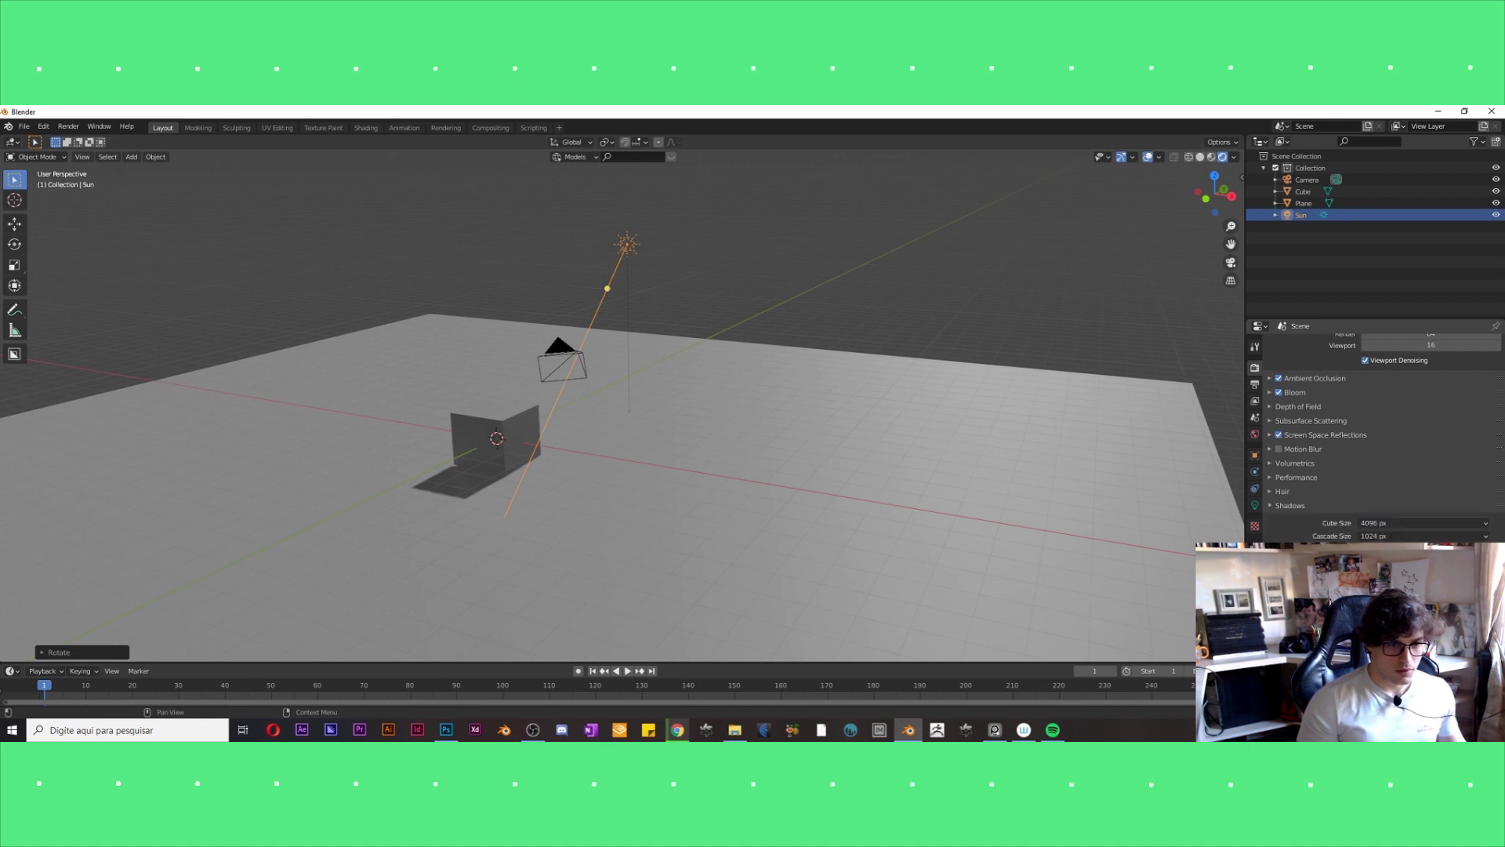
pyautogui.moveTo(732, 514)
pyautogui.mouseDown(button='middle')
pyautogui.moveTo(408, 554)
pyautogui.moveTo(543, 429)
pyautogui.mouseUp(button='middle')
pyautogui.scroll(-5, 407, 554)
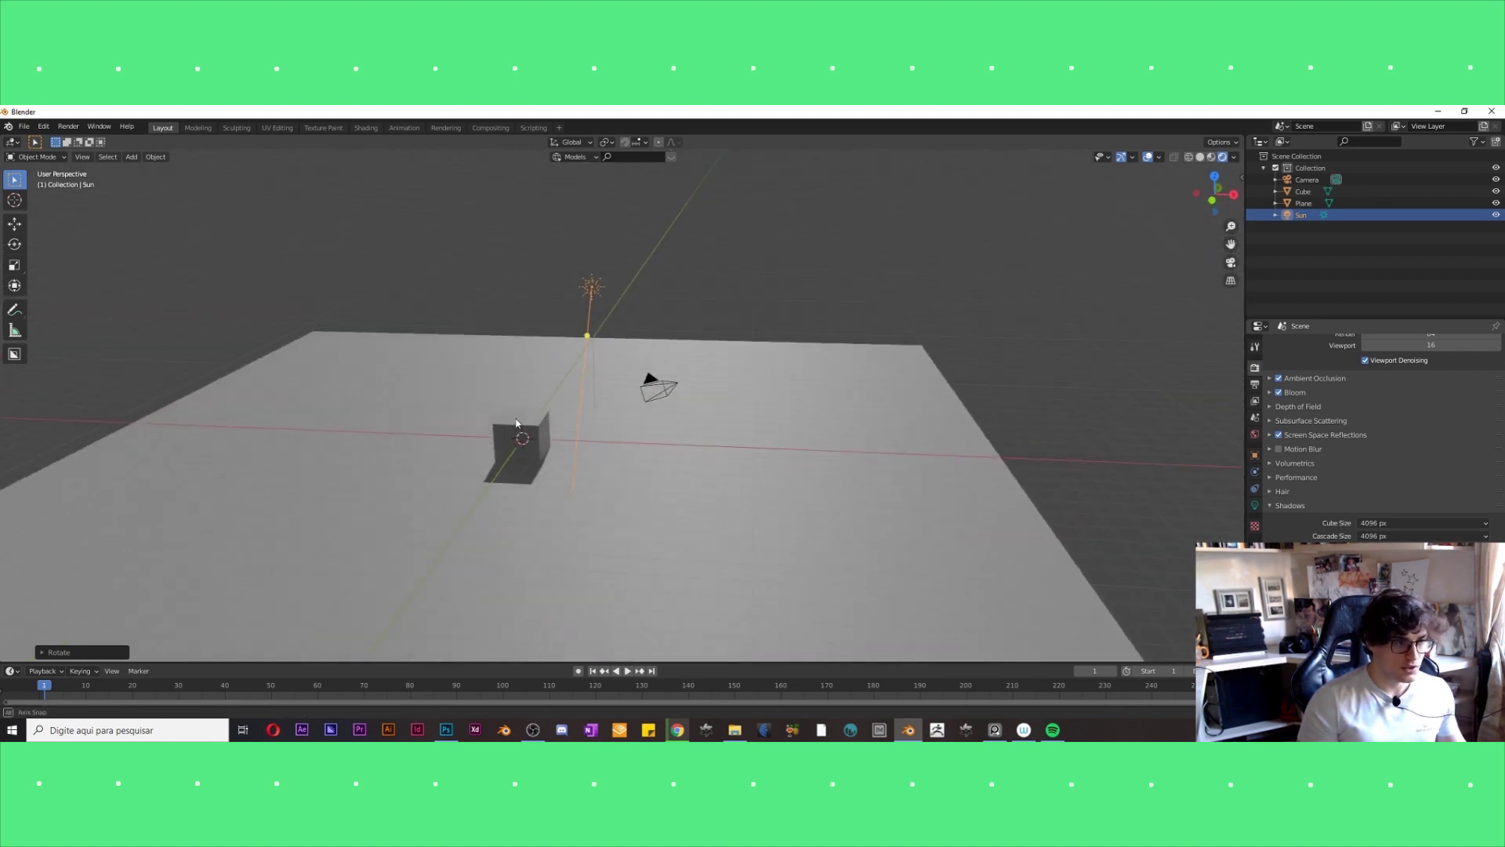
# Rotate the sun lamp to a new angle and peek at the PureRef moodboard.
pyautogui.press('r')
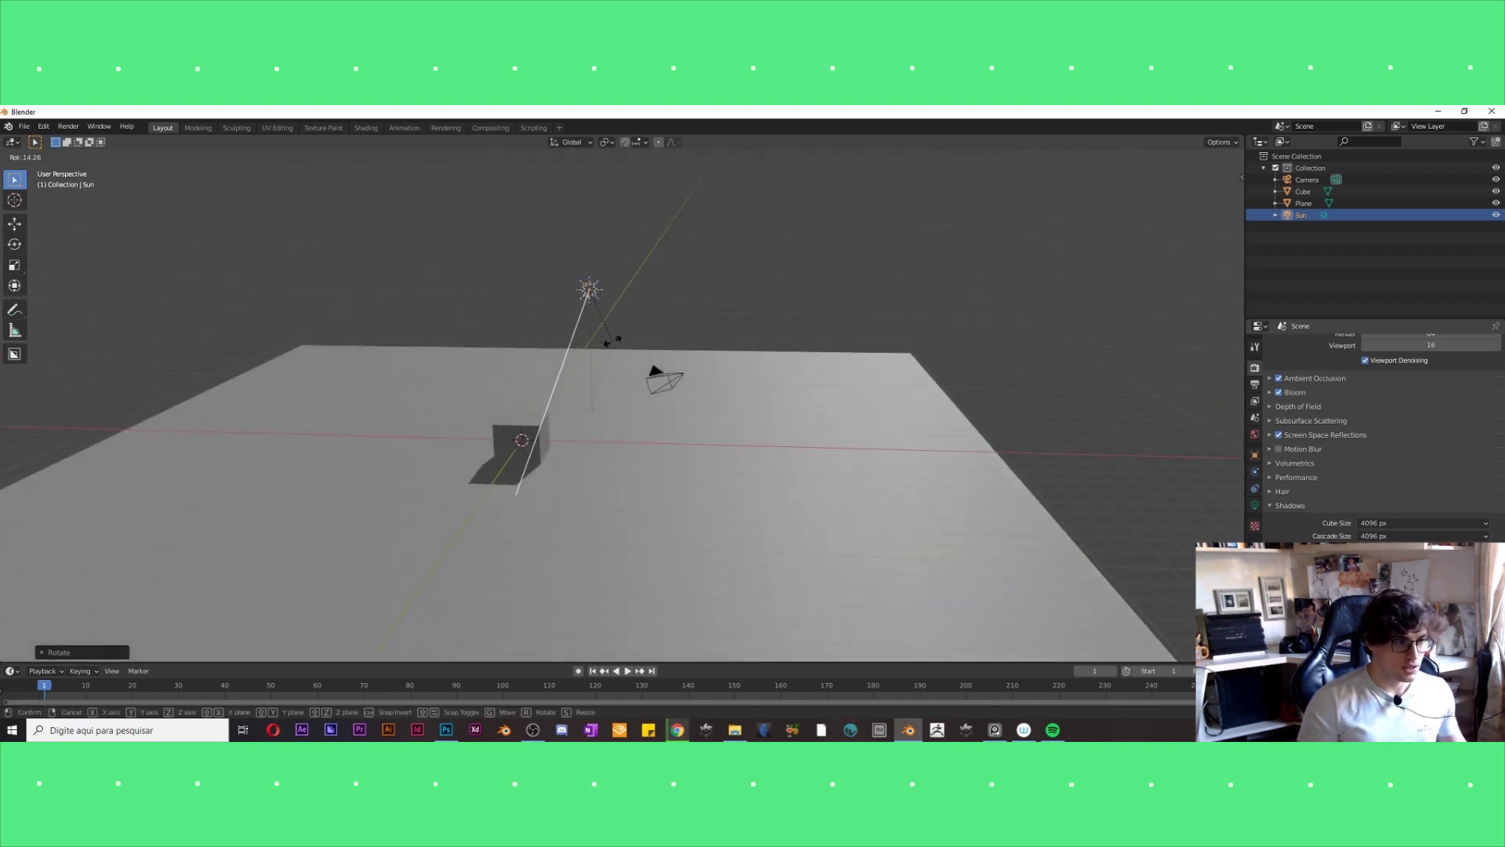
pyautogui.click(616, 378)
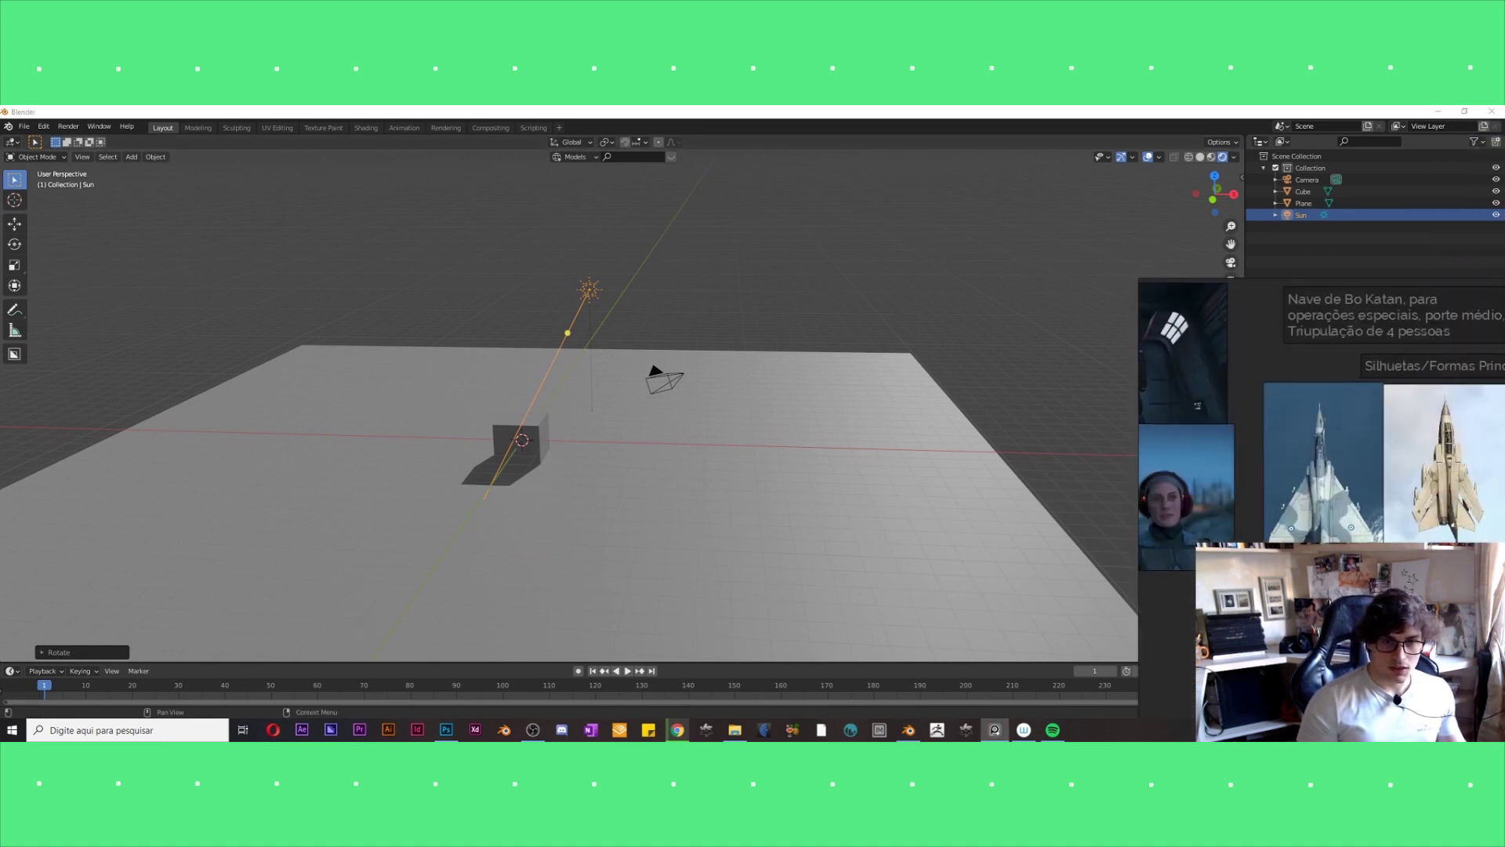
pyautogui.moveTo(1504, 417); pyautogui.dragTo(988, 418)
pyautogui.rightClick(988, 418)
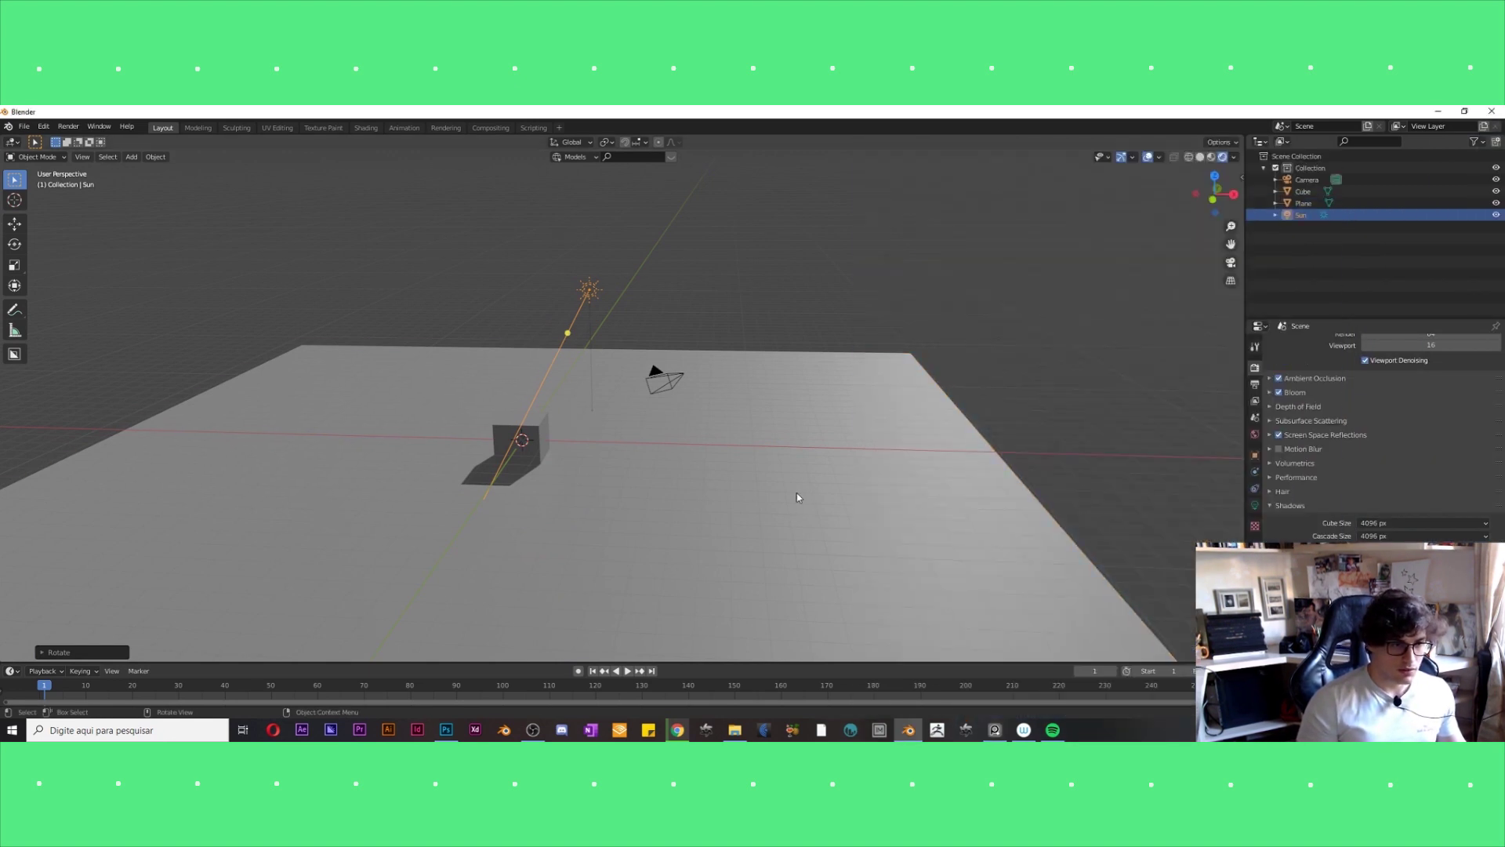
# Return from the moodboard and move the cube to a new spot on the plane.
pyautogui.click(903, 483)
pyautogui.click(571, 334)
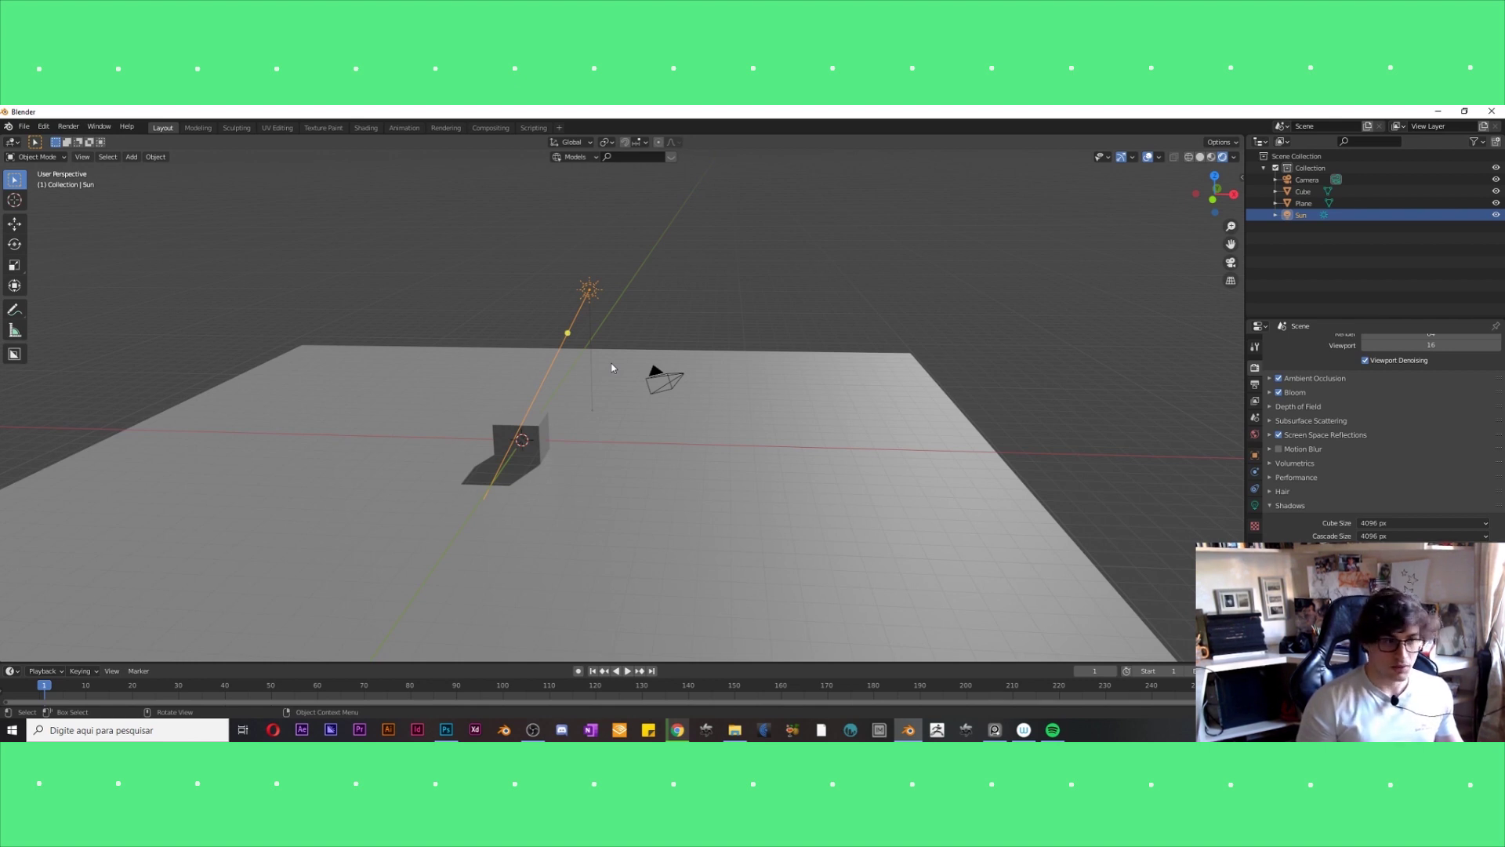
pyautogui.click(535, 426)
pyautogui.moveTo(535, 425); pyautogui.dragTo(620, 476, button='middle')
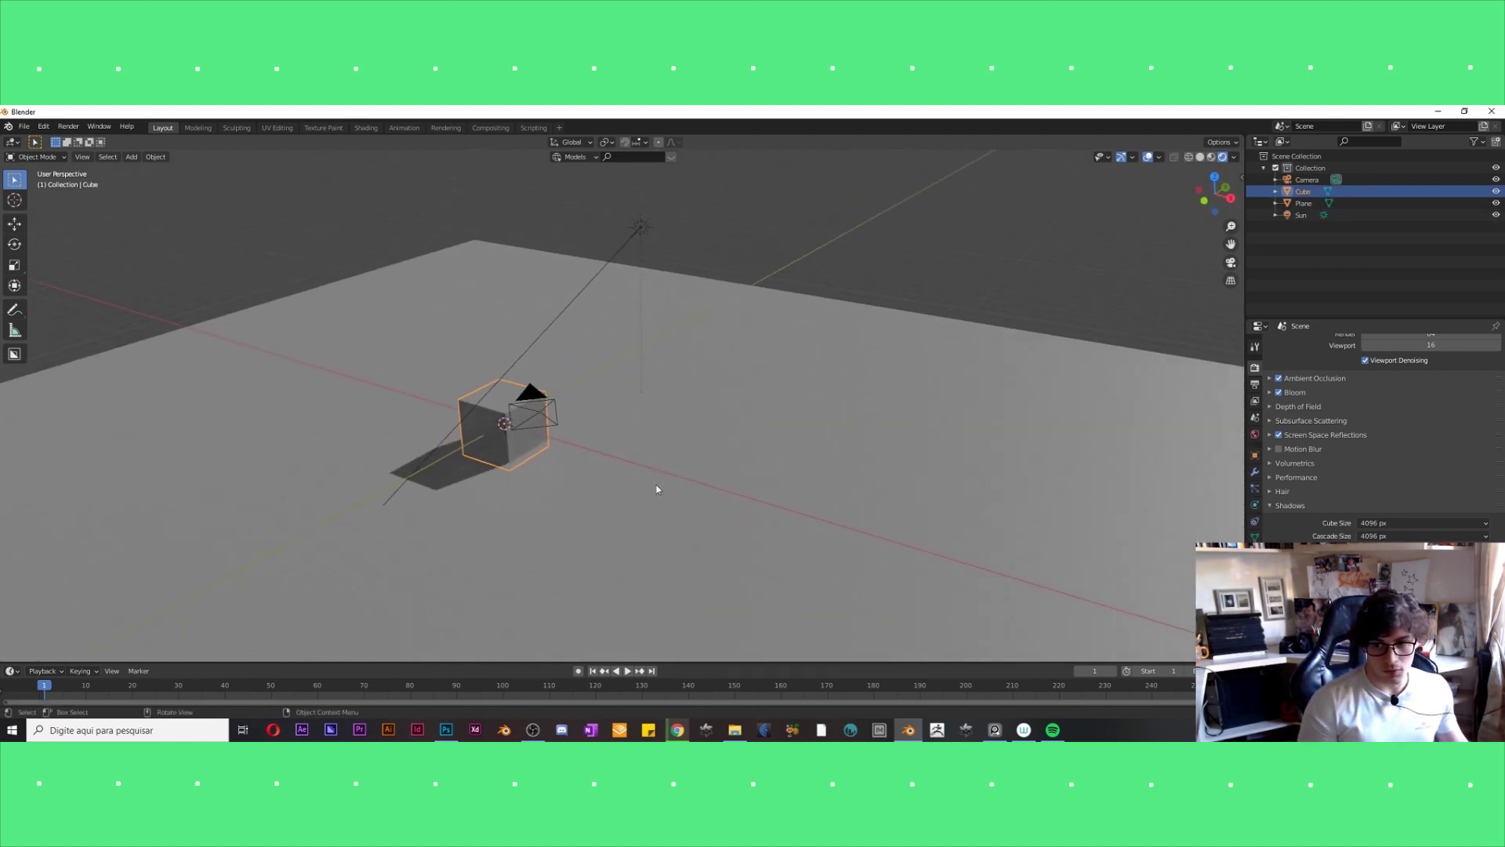
pyautogui.press('g')
pyautogui.click(628, 471)
pyautogui.moveTo(628, 470)
pyautogui.mouseDown(button='middle')
pyautogui.moveTo(704, 481)
pyautogui.moveTo(632, 484)
pyautogui.mouseUp(button='middle')
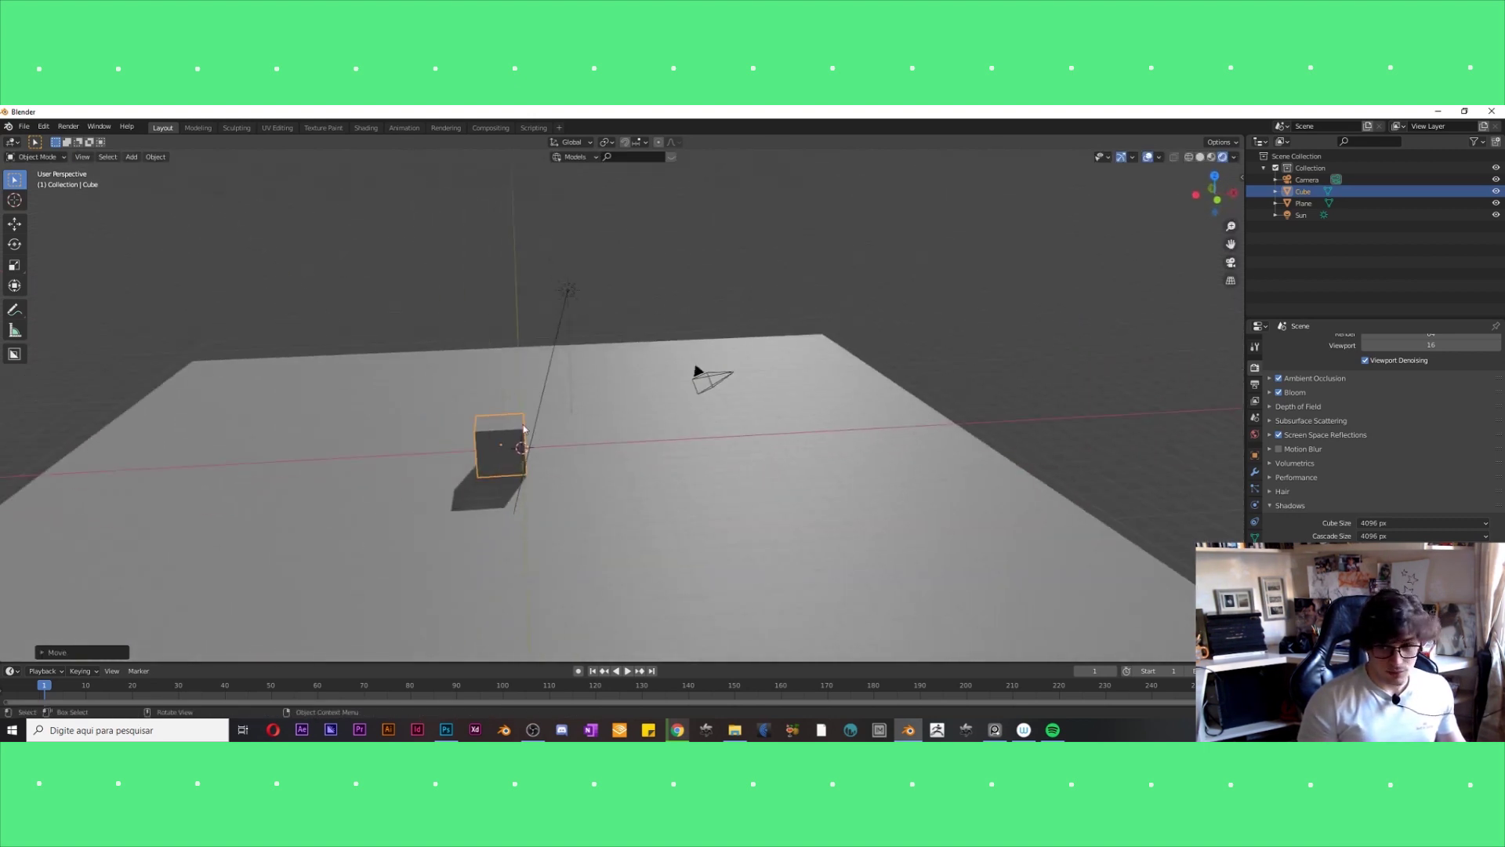
pyautogui.moveTo(524, 428)
pyautogui.mouseDown(button='middle')
pyautogui.moveTo(627, 463)
pyautogui.moveTo(515, 478)
pyautogui.moveTo(481, 462)
pyautogui.mouseUp(button='middle')
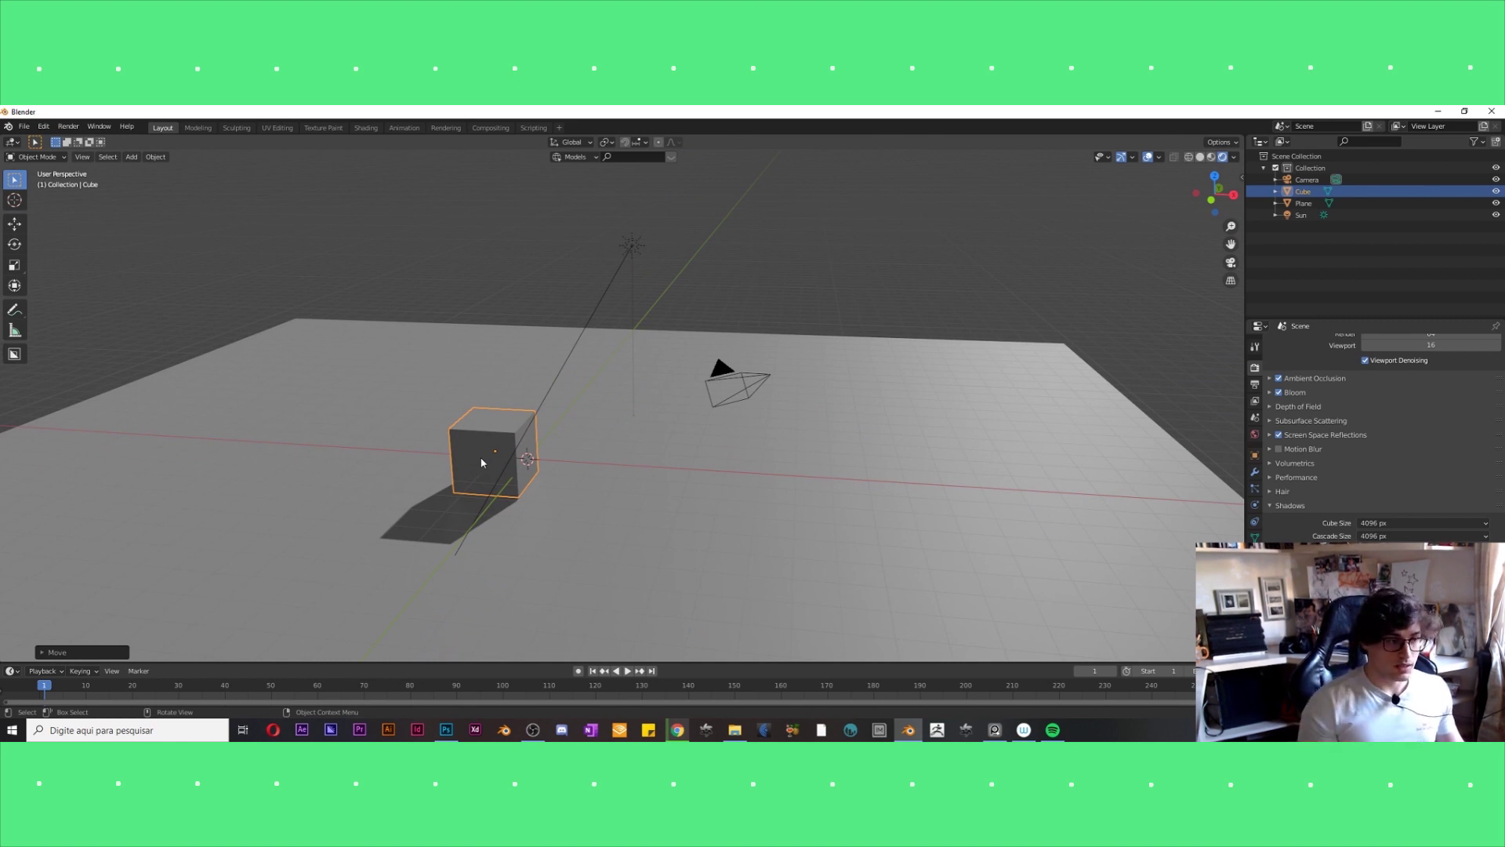
pyautogui.moveTo(481, 462)
pyautogui.mouseDown(button='middle')
pyautogui.moveTo(496, 447)
pyautogui.moveTo(495, 470)
pyautogui.moveTo(535, 436)
pyautogui.moveTo(493, 436)
pyautogui.moveTo(544, 439)
pyautogui.moveTo(570, 478)
pyautogui.moveTo(611, 326)
pyautogui.moveTo(612, 244)
pyautogui.mouseUp(button='middle')
# Reposition the cube again, constraining the final move to the X axis.
pyautogui.click(612, 244)
pyautogui.moveTo(627, 333)
pyautogui.mouseDown(button='middle')
pyautogui.moveTo(520, 407)
pyautogui.moveTo(655, 403)
pyautogui.moveTo(562, 413)
pyautogui.moveTo(573, 444)
pyautogui.moveTo(506, 441)
pyautogui.moveTo(545, 441)
pyautogui.mouseUp(button='middle')
pyautogui.click(501, 426)
pyautogui.press('g')
pyautogui.click(534, 444)
pyautogui.press('g')
pyautogui.click(533, 443)
pyautogui.press('g')
pyautogui.press('x')
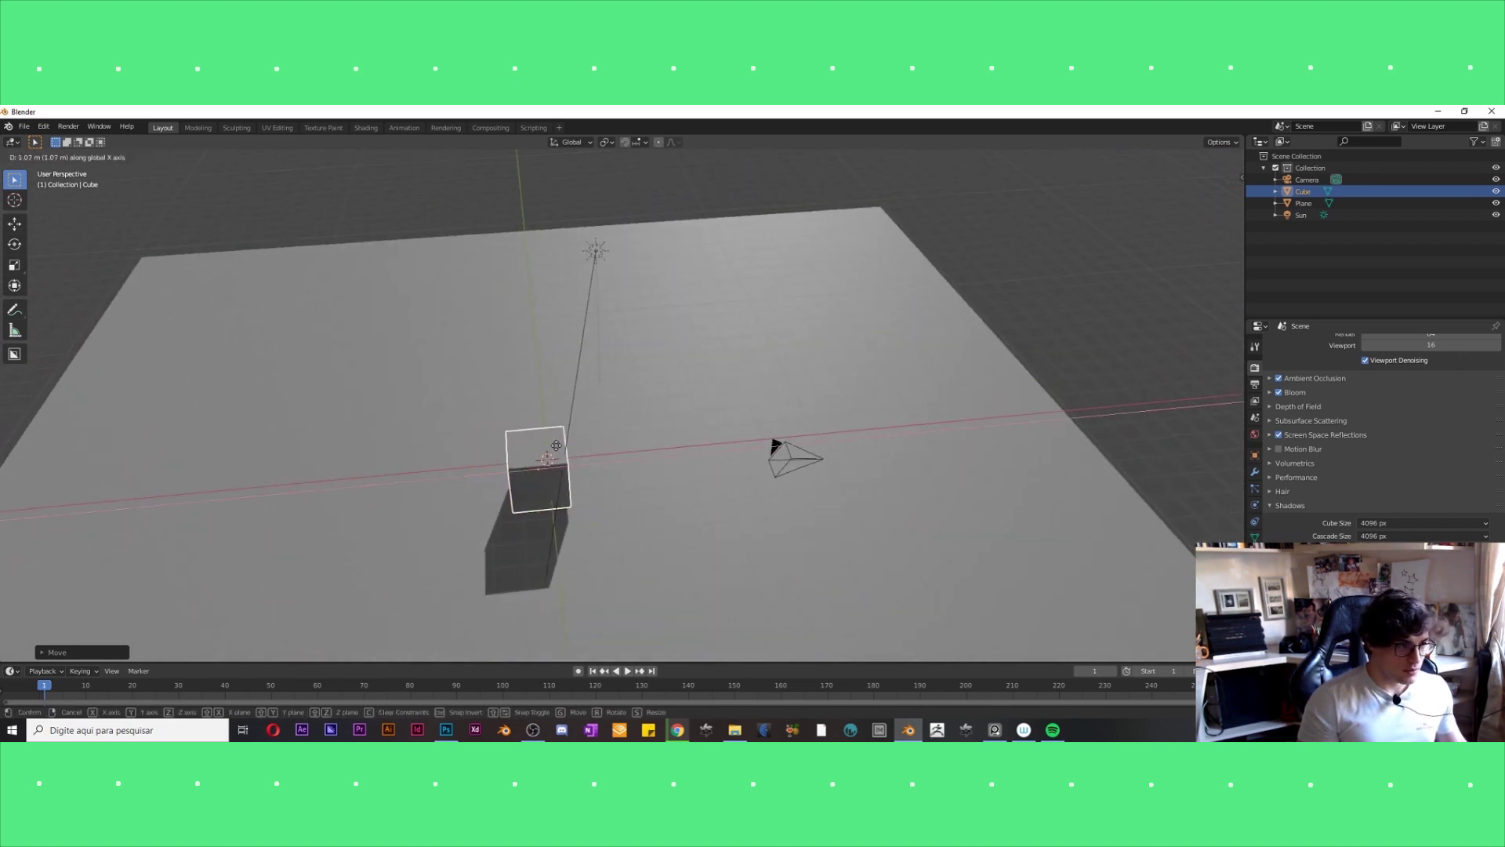
pyautogui.click(554, 444)
pyautogui.moveTo(554, 443); pyautogui.dragTo(548, 462, button='middle')
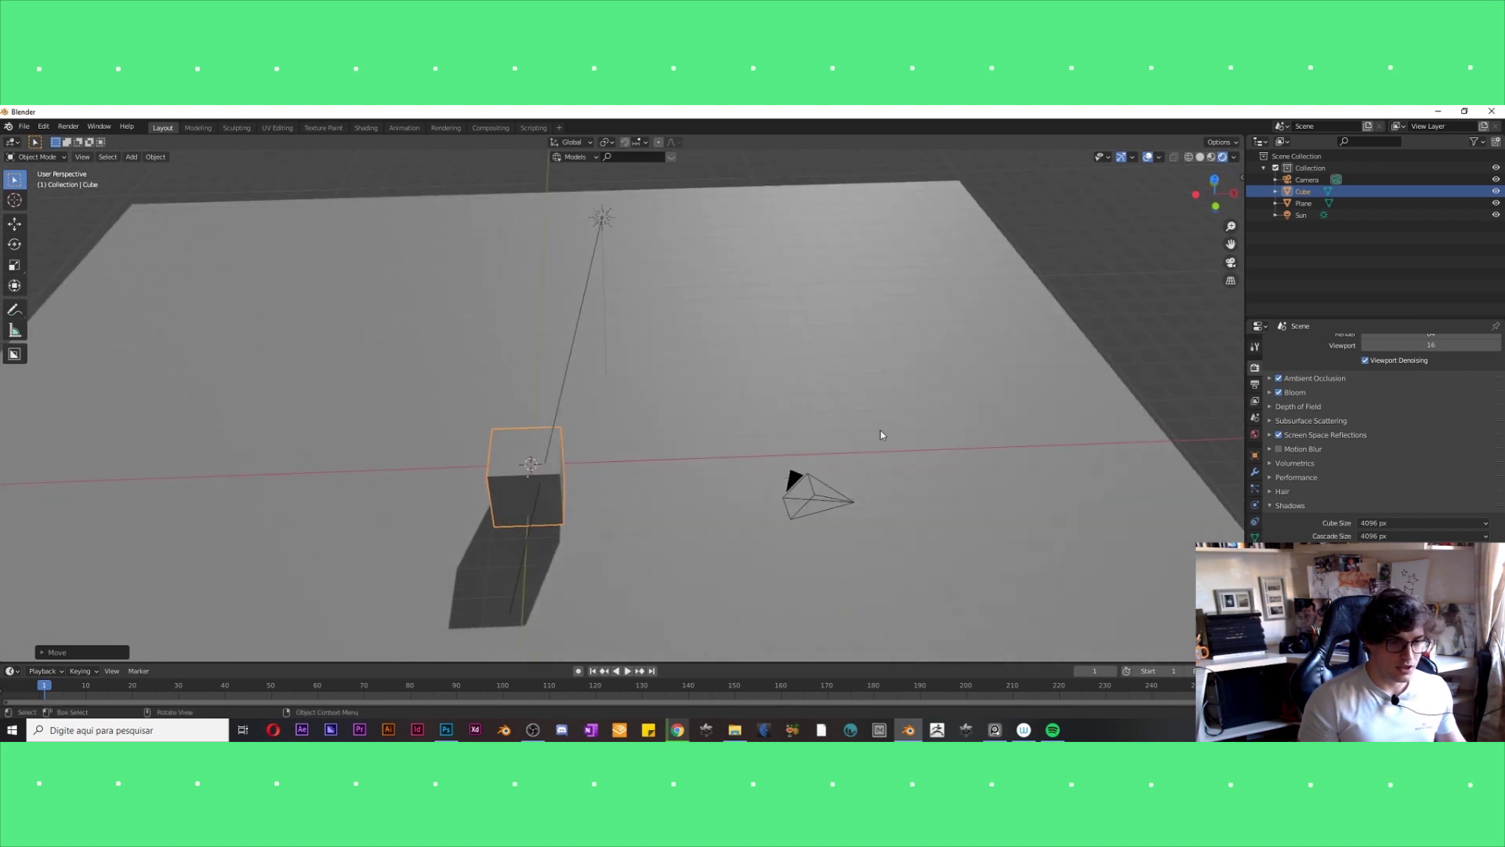
# Add a Mirror modifier to the cube.
pyautogui.click(1254, 471)
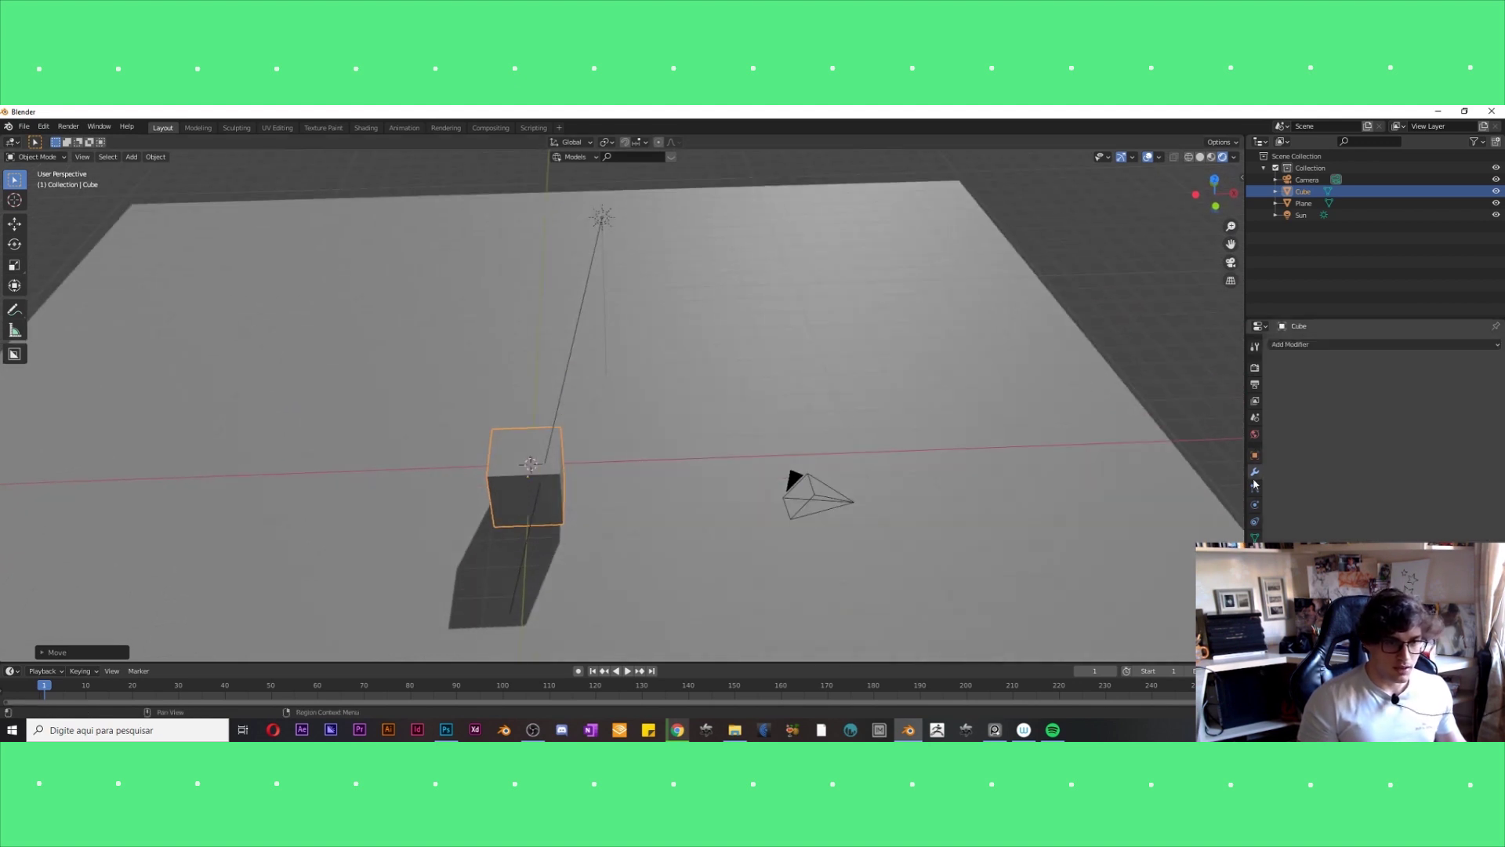
pyautogui.click(1309, 347)
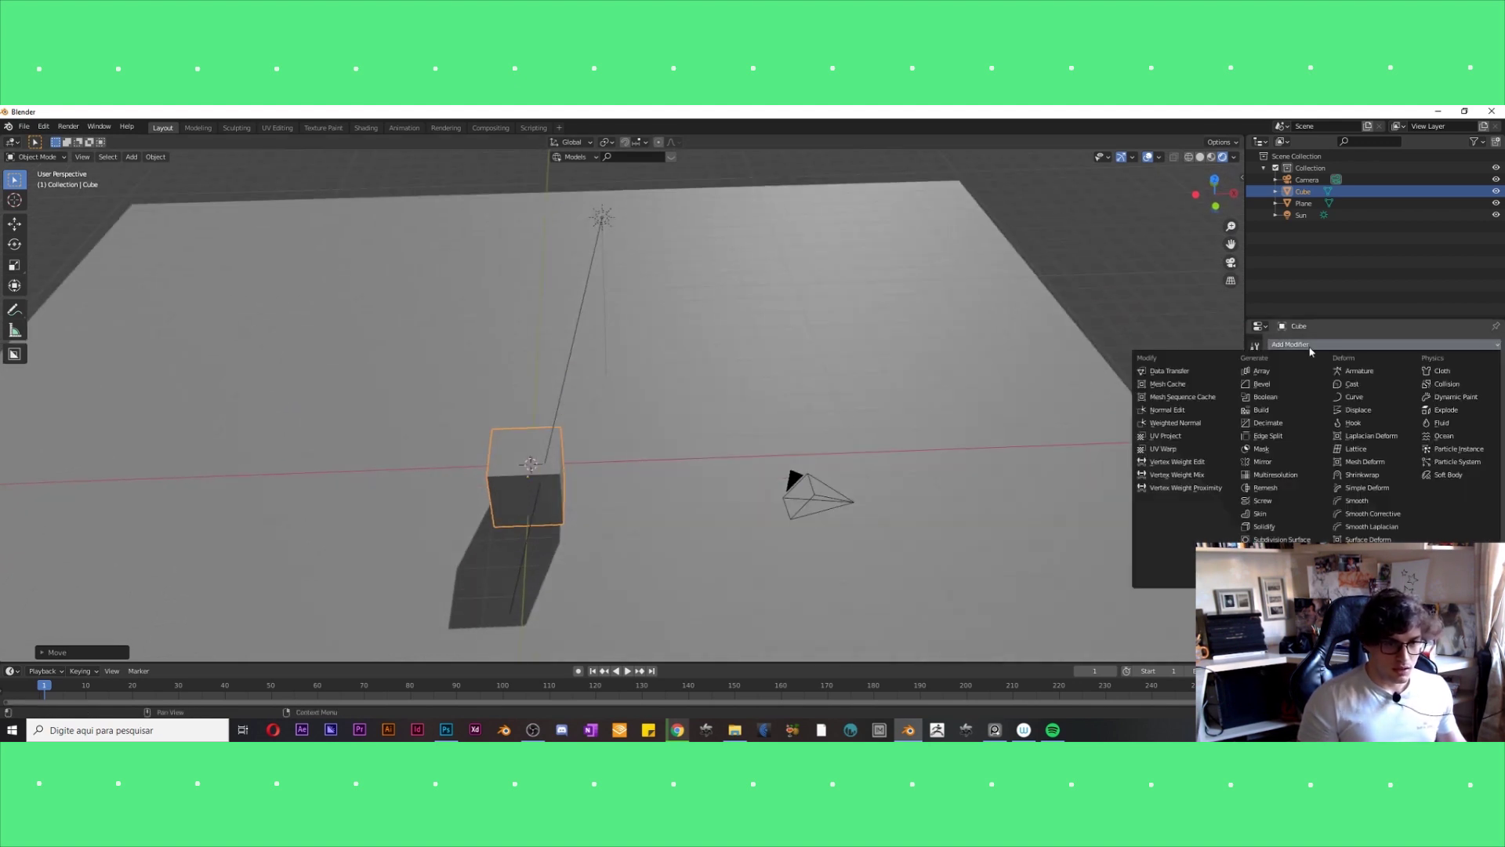
pyautogui.click(1280, 465)
# Add a Plain Axes empty and move the cube off to the right.
pyautogui.hotkey('shift', 'a')
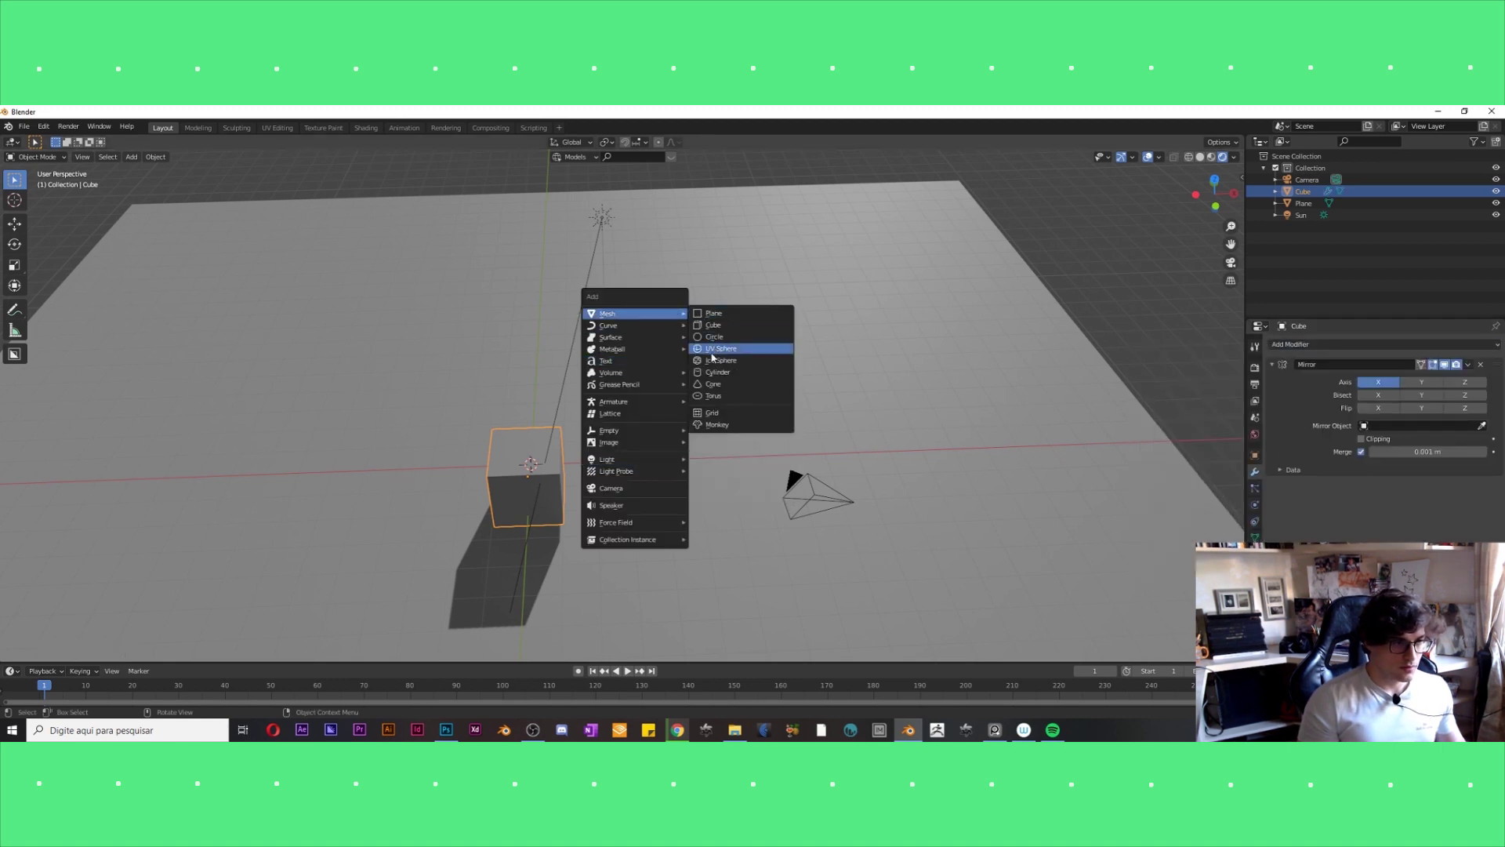
pyautogui.moveTo(635, 431)
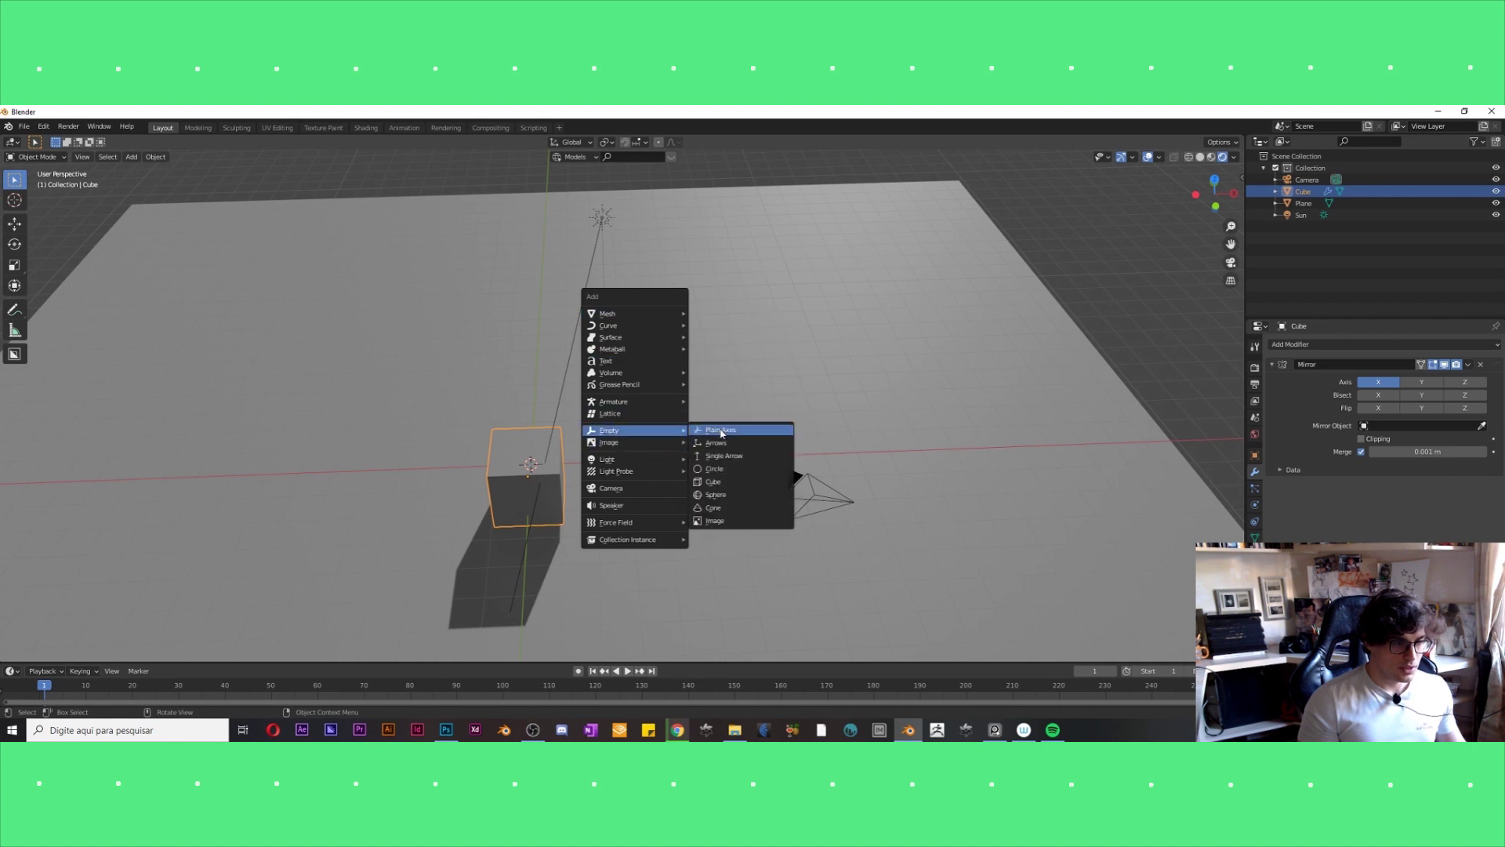
pyautogui.click(721, 432)
pyautogui.click(552, 497)
pyautogui.press('g')
pyautogui.click(654, 497)
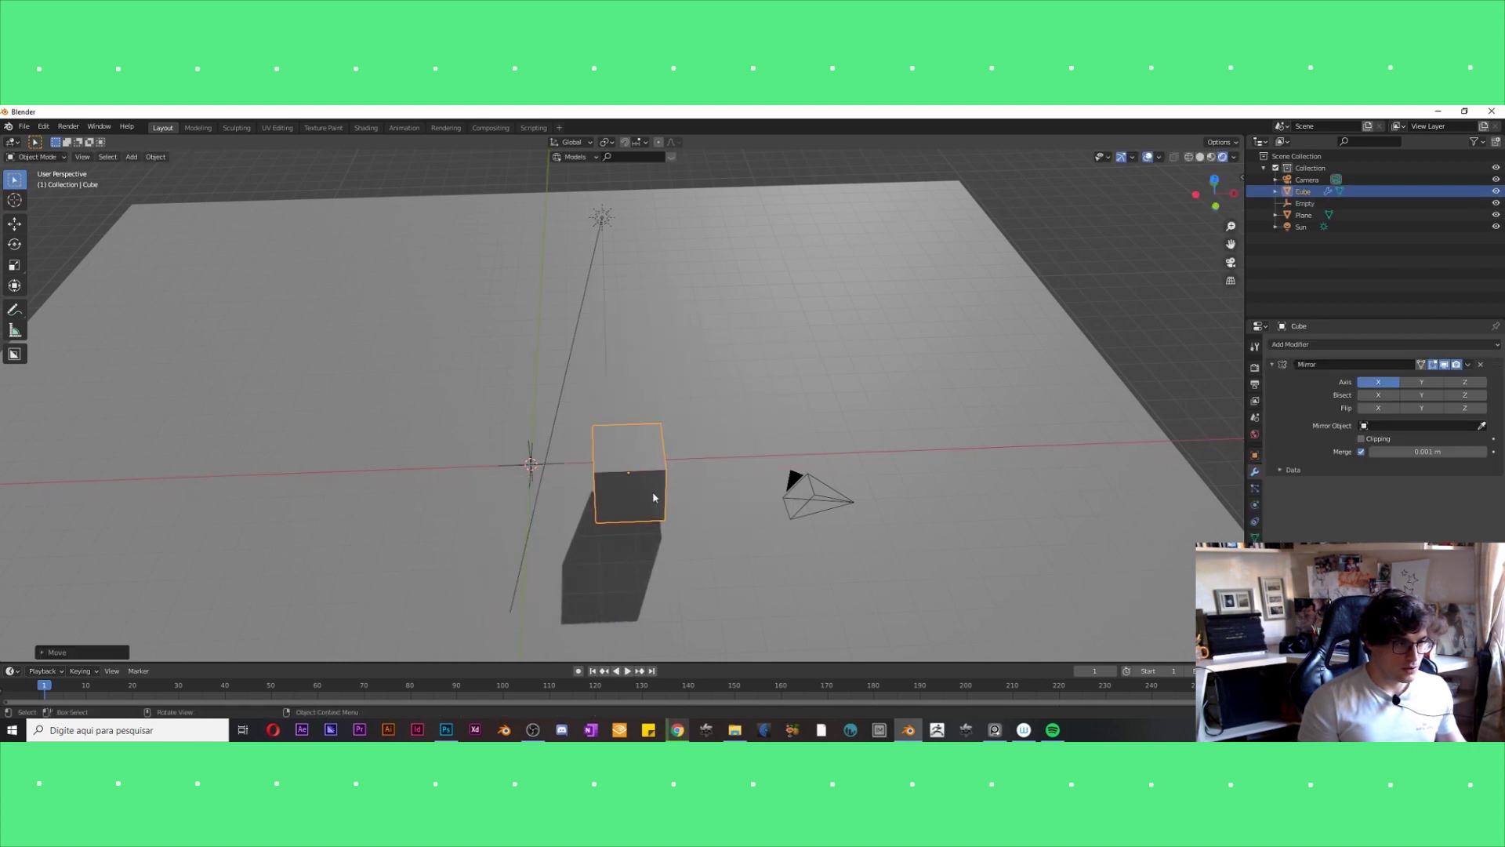
pyautogui.moveTo(654, 497); pyautogui.dragTo(571, 436, button='middle')
# Set the empty as the cube's Mirror Object so it mirrors across it.
pyautogui.click(538, 489)
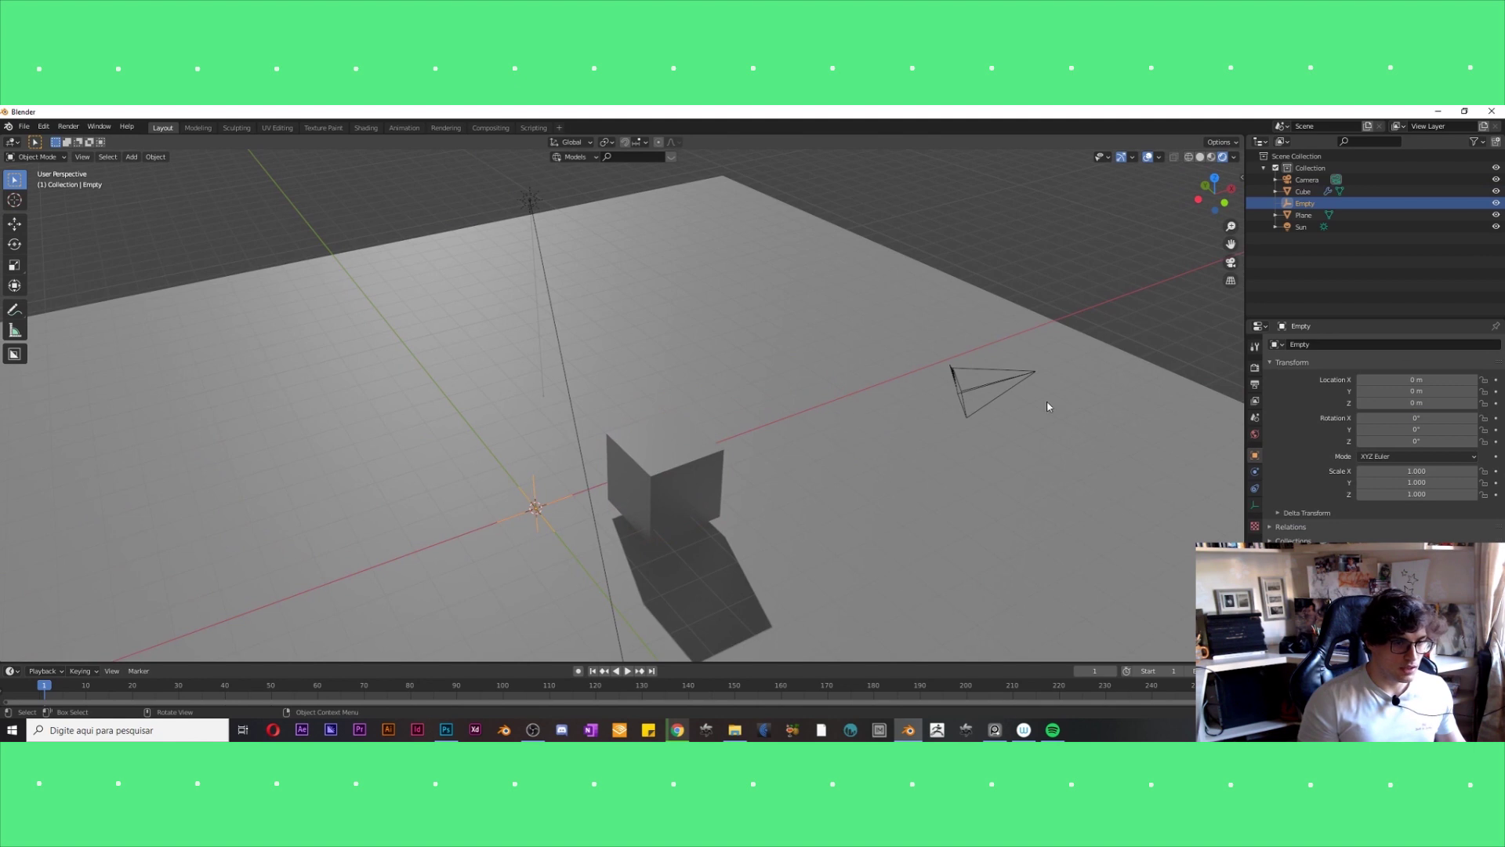
pyautogui.moveTo(883, 463); pyautogui.dragTo(705, 471, button='middle')
pyautogui.click(705, 470)
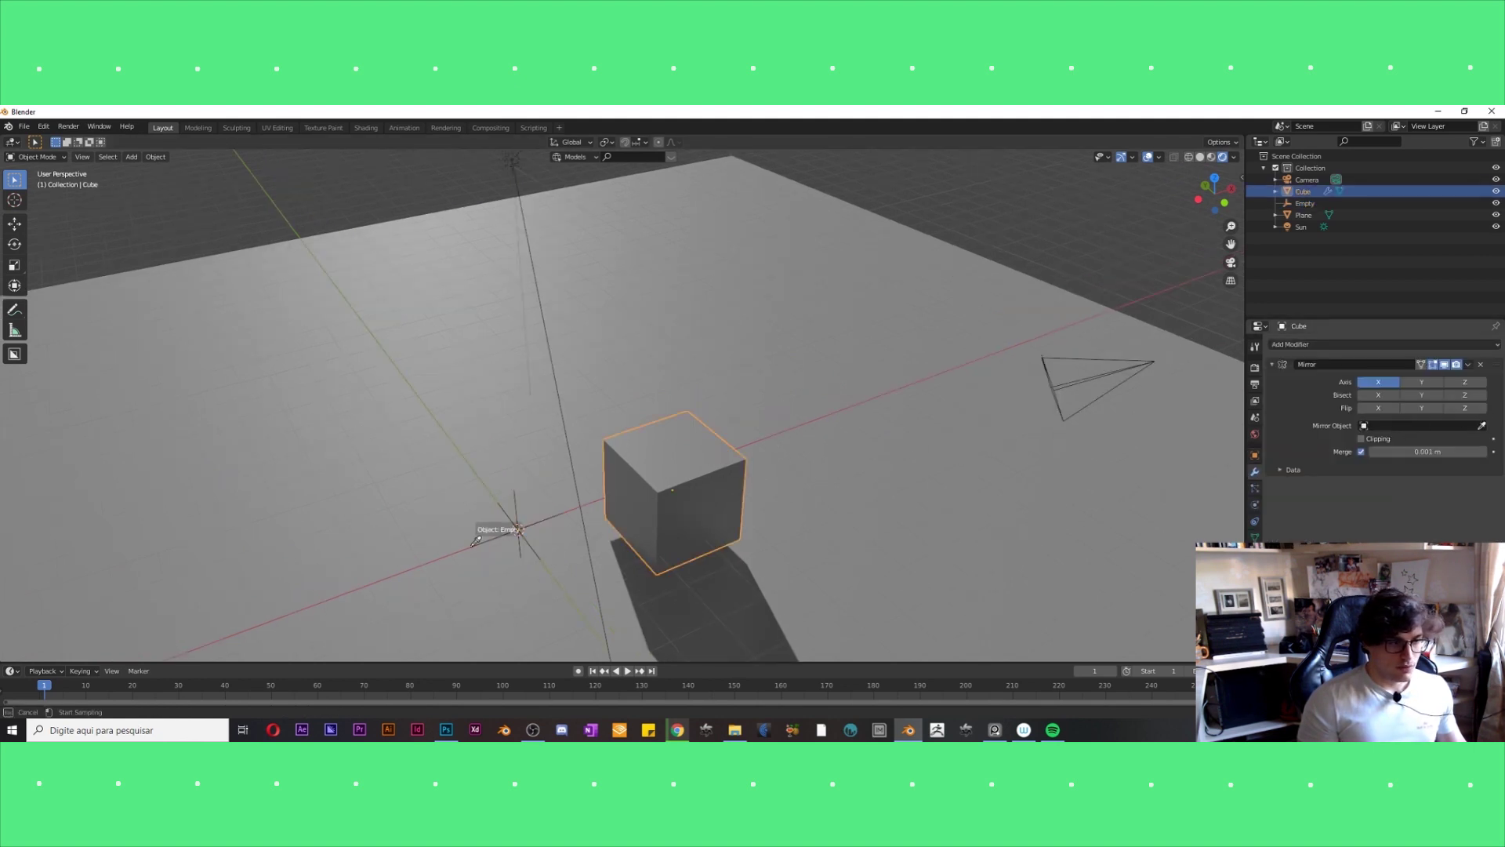
pyautogui.click(518, 496)
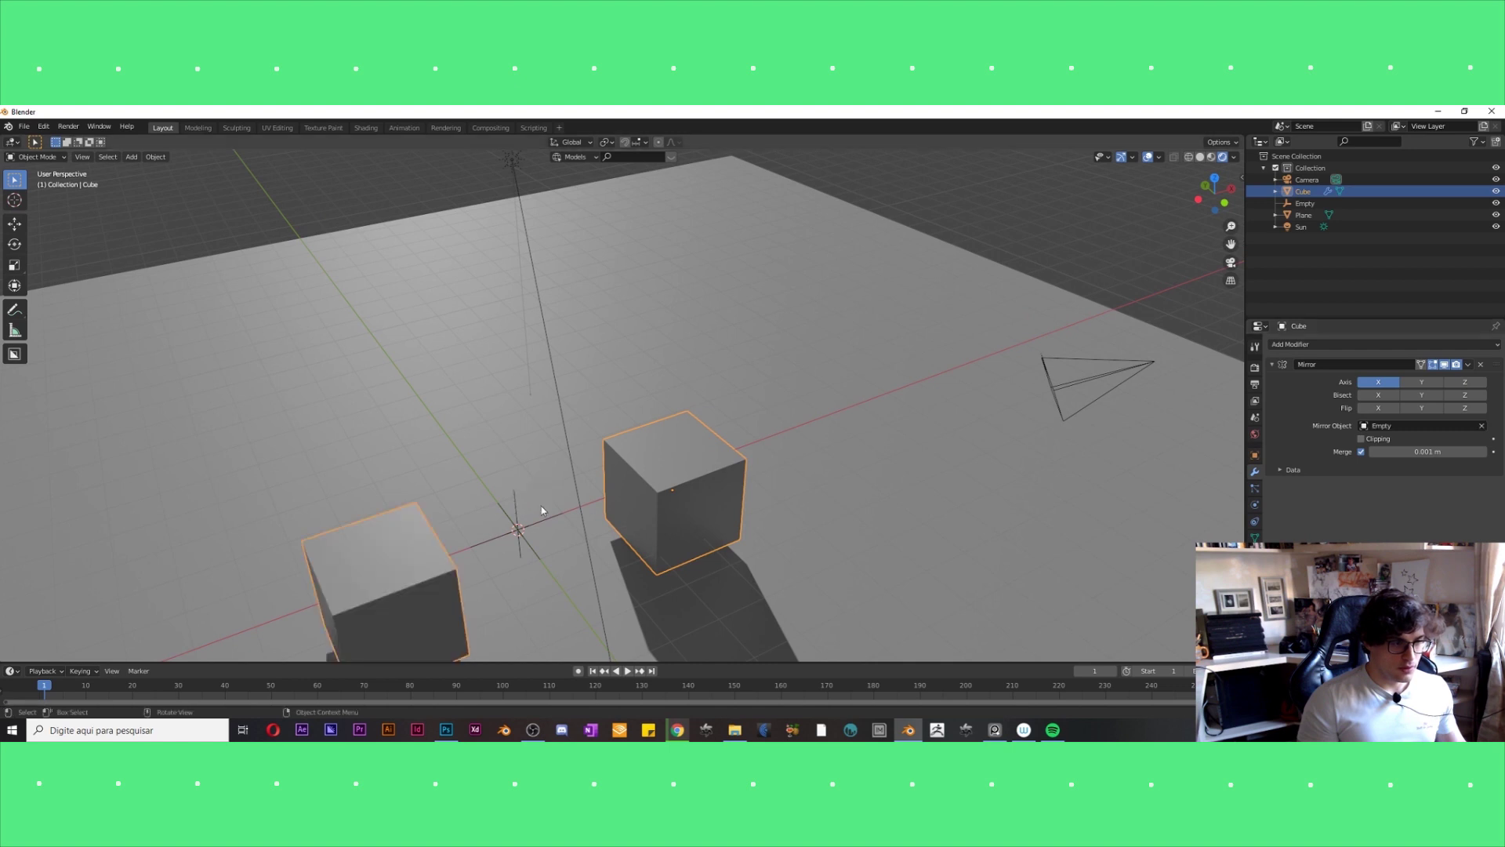
pyautogui.moveTo(516, 508); pyautogui.dragTo(614, 497, button='middle')
pyautogui.moveTo(655, 463); pyautogui.dragTo(654, 472)
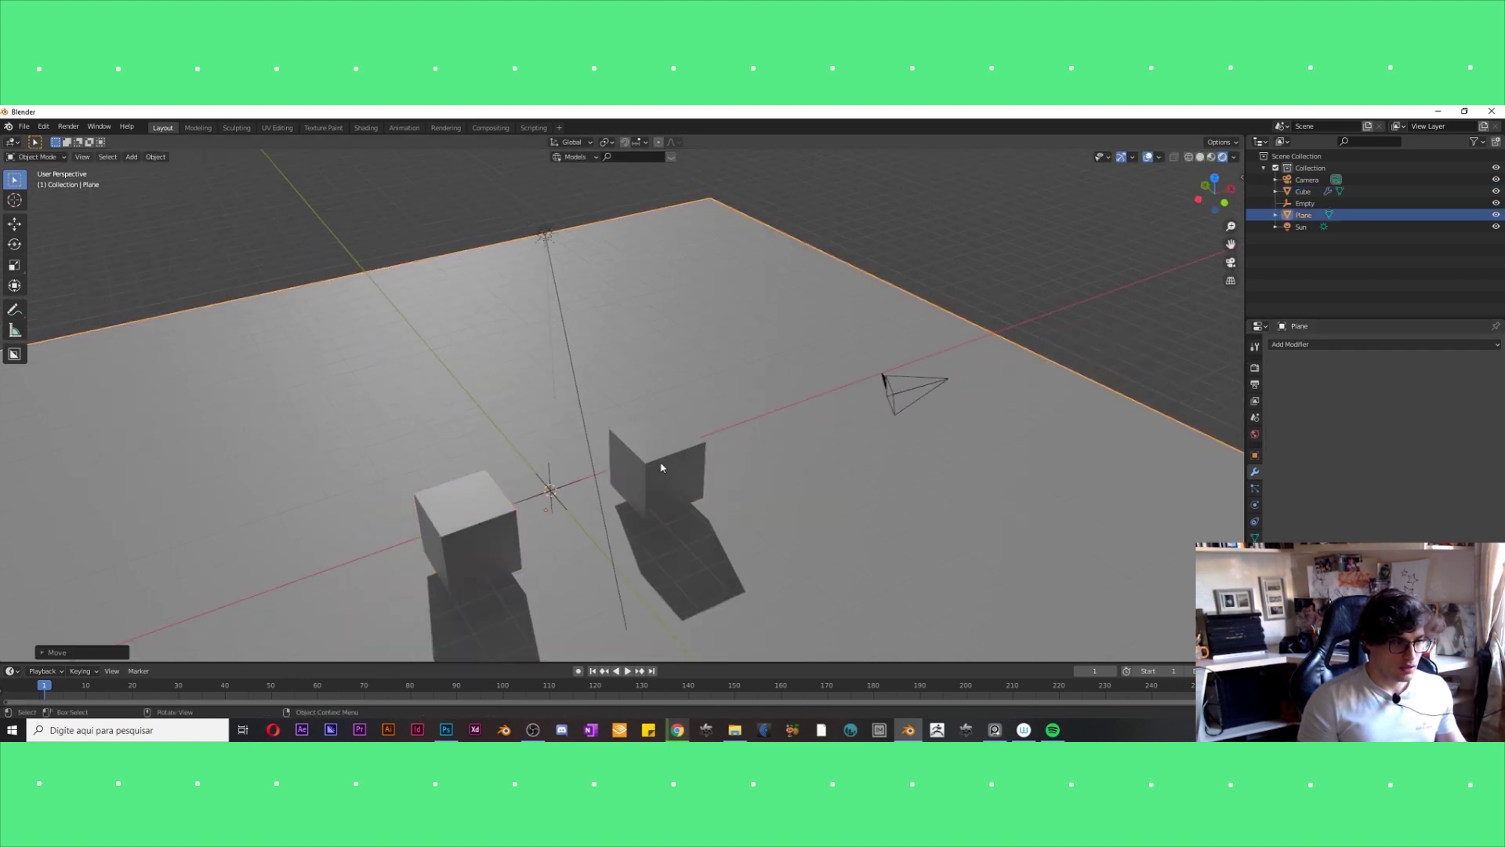
pyautogui.click(661, 468)
pyautogui.press('g')
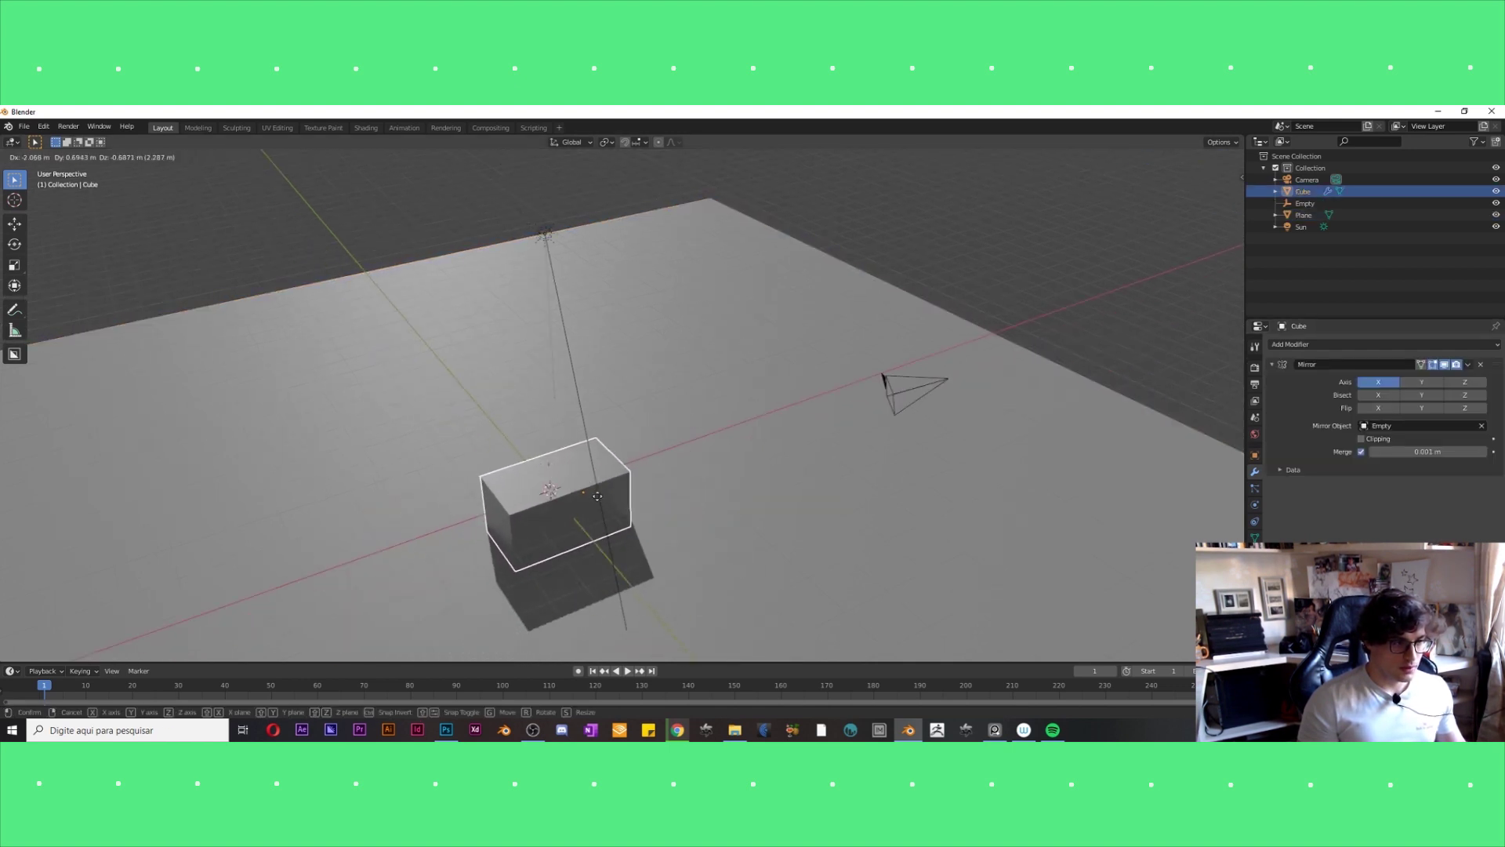
pyautogui.press('Escape')
# Enable mirror Clipping and push the cube into its mirror to fuse the halves.
pyautogui.click(1360, 439)
pyautogui.press('g')
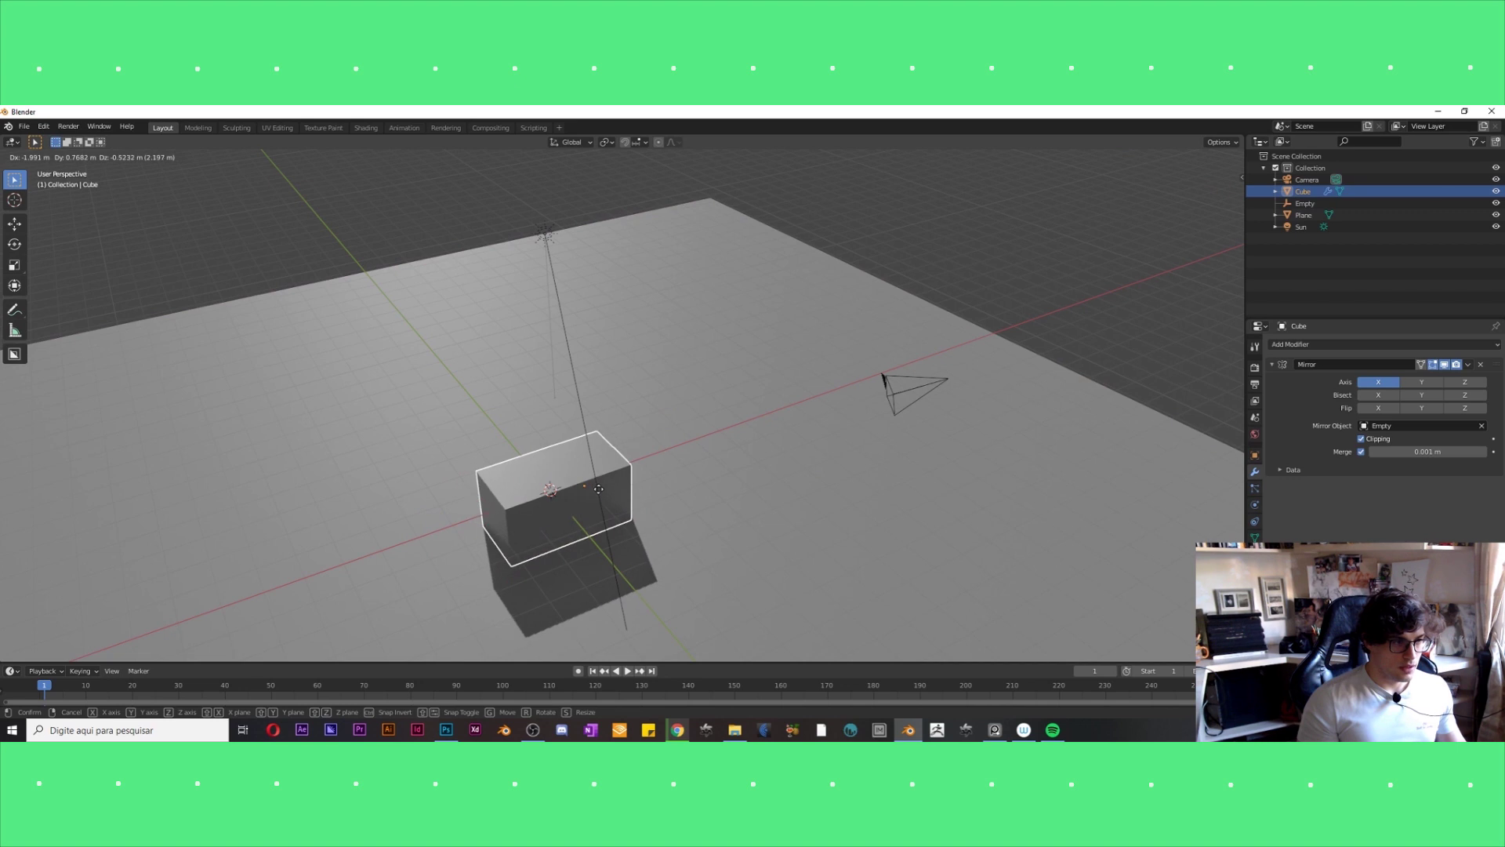
pyautogui.click(601, 496)
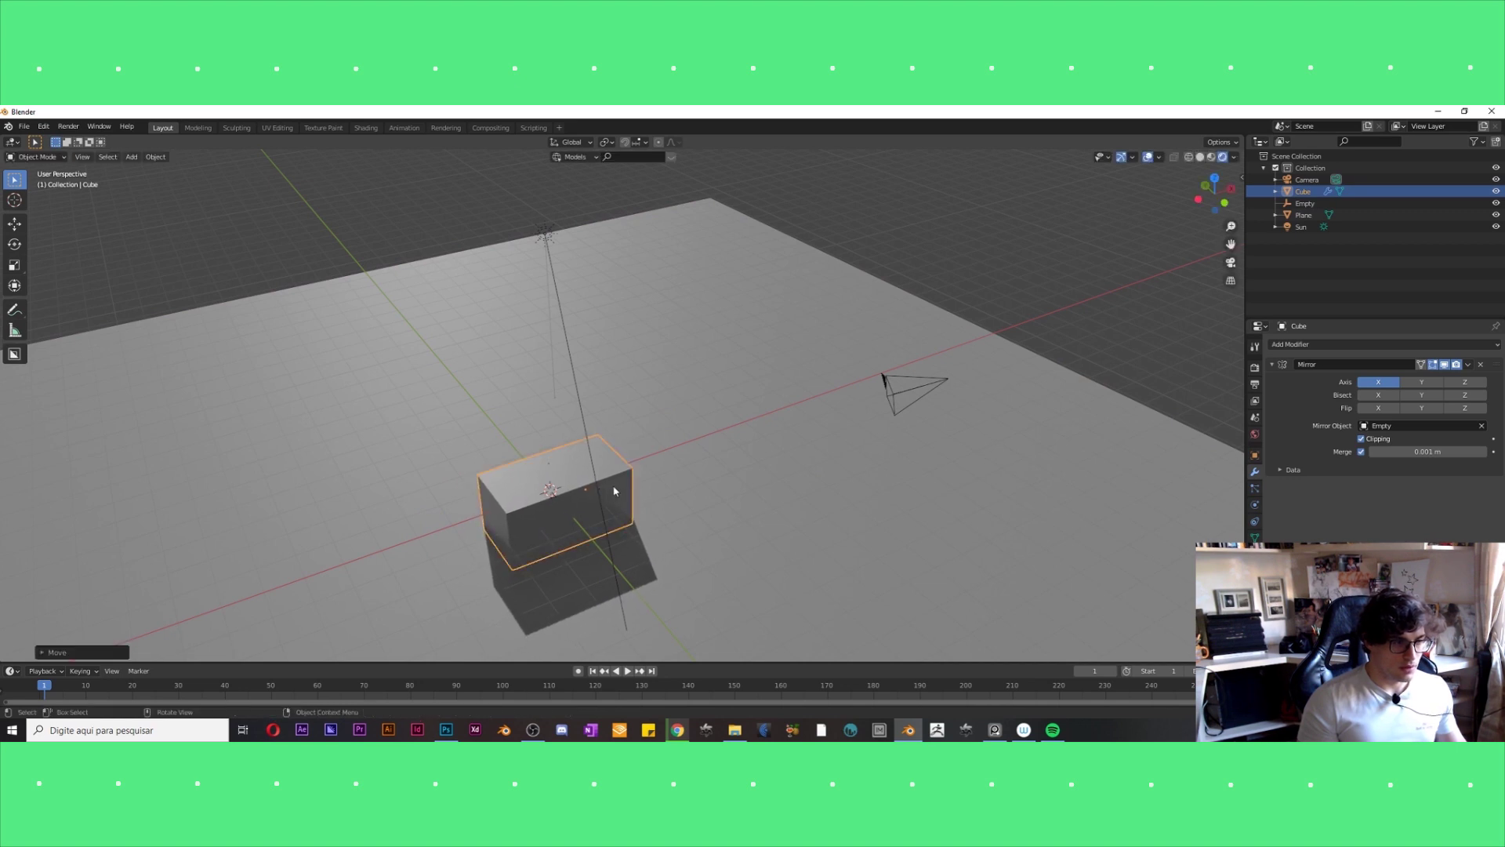
pyautogui.moveTo(614, 491); pyautogui.dragTo(588, 493, button='middle')
# Move the joined cube along the Y axis, then bring the ArtStation page forward.
pyautogui.press('g')
pyautogui.press('z')
pyautogui.press('x')
pyautogui.press('y')
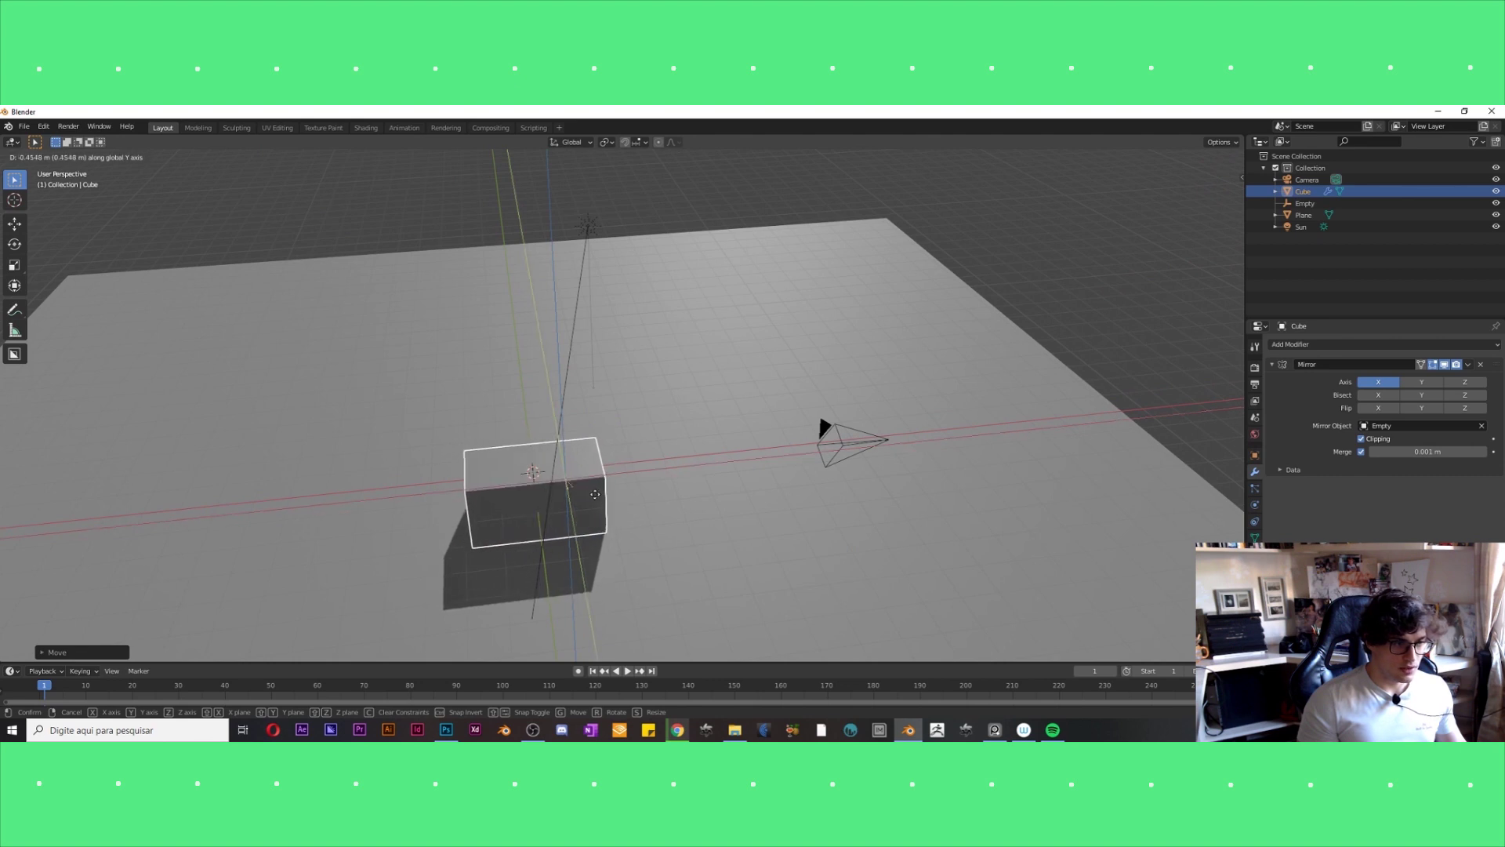
pyautogui.click(594, 503)
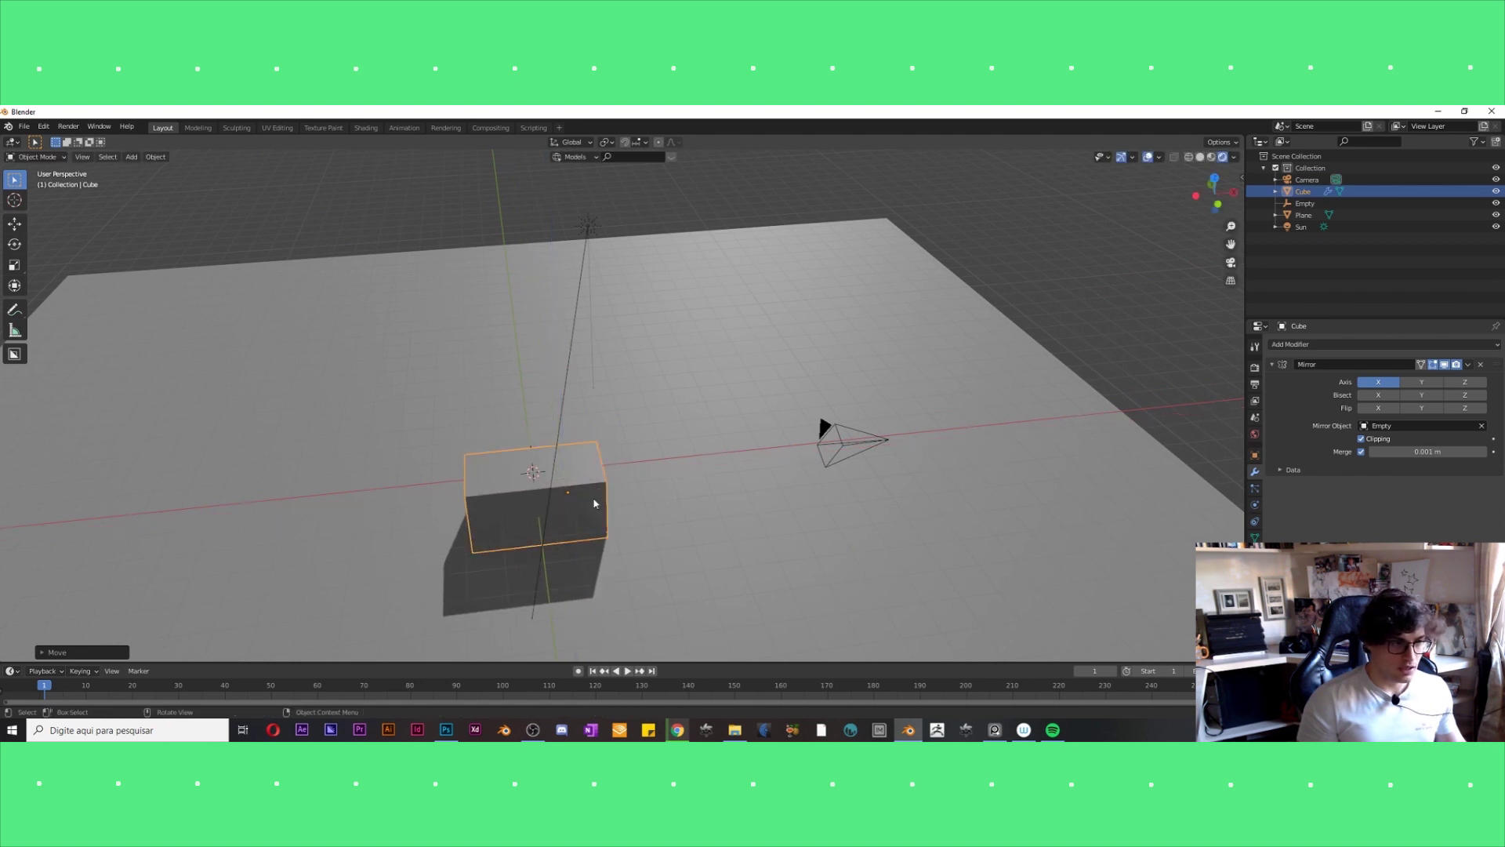
pyautogui.moveTo(594, 502); pyautogui.dragTo(595, 522, button='middle')
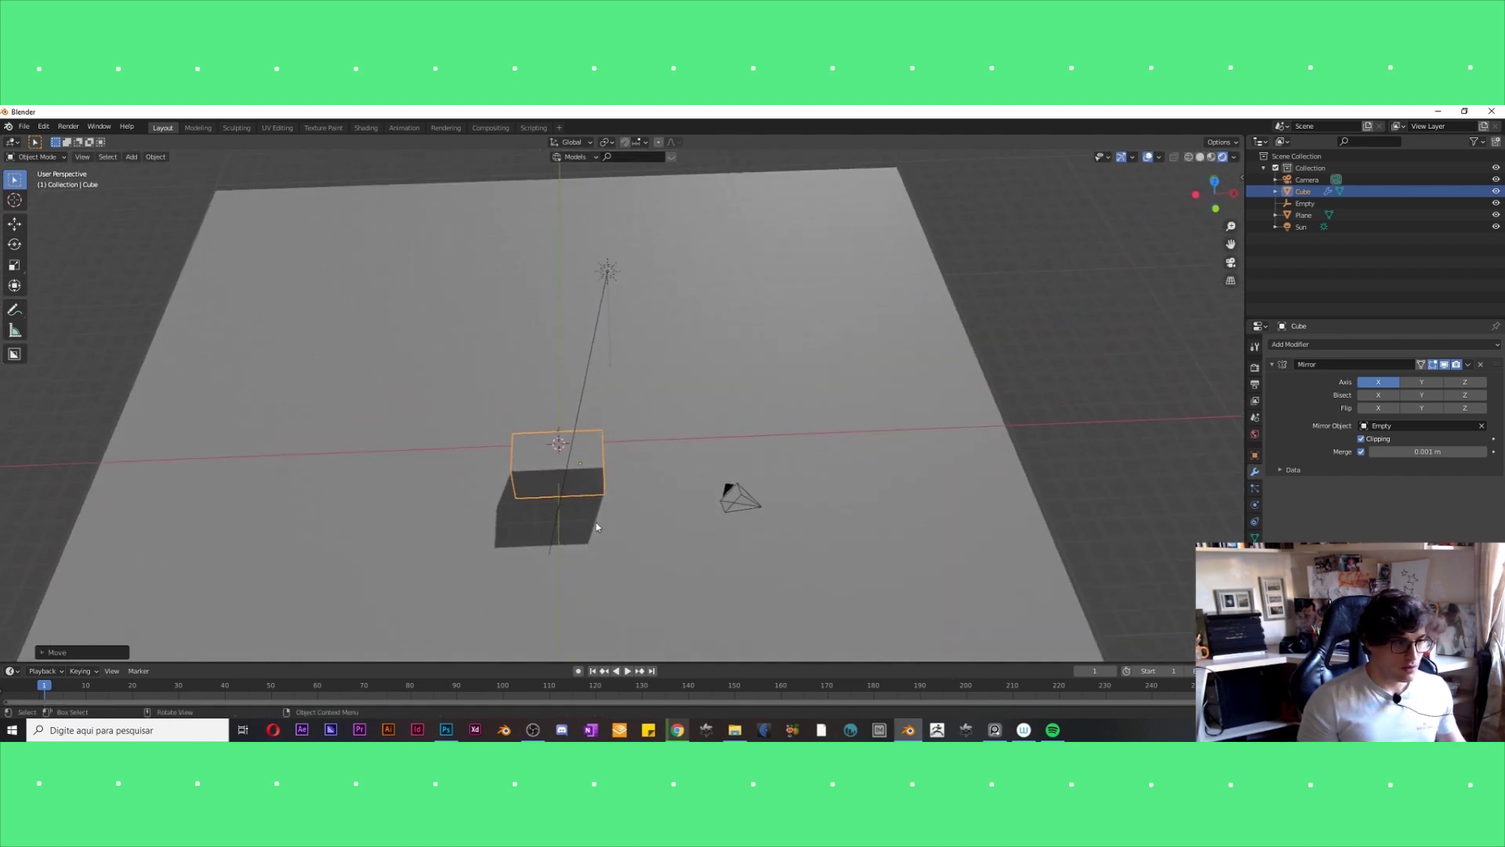
pyautogui.hotkey('alt', 'Tab')
pyautogui.hotkey('alt', 'Tab')
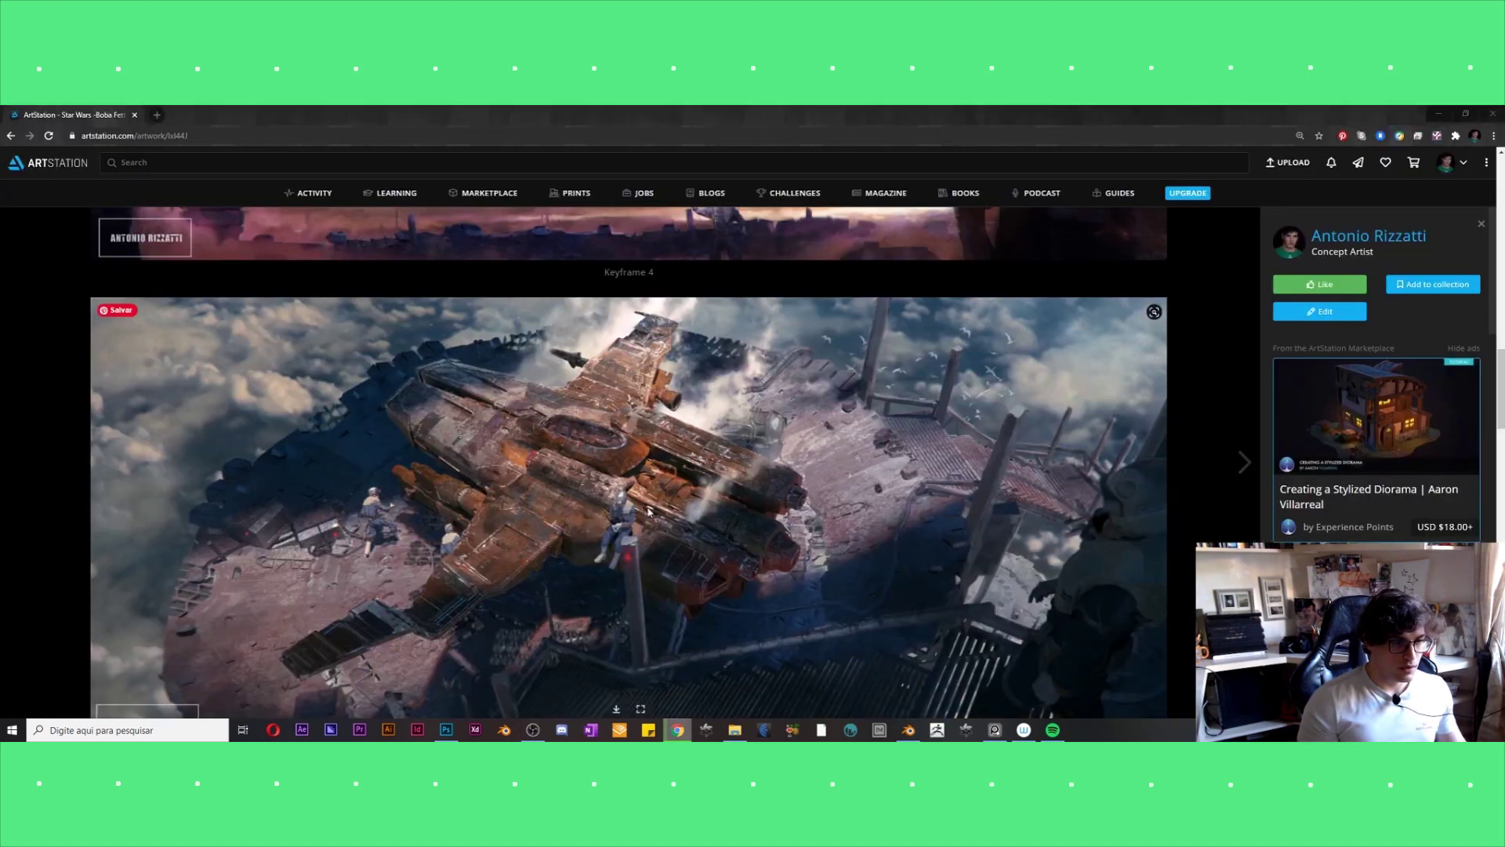
# Browse the jet images on the PureRef moodboard and select the first one.
pyautogui.hotkey('alt', 'Tab')
pyautogui.click(914, 373)
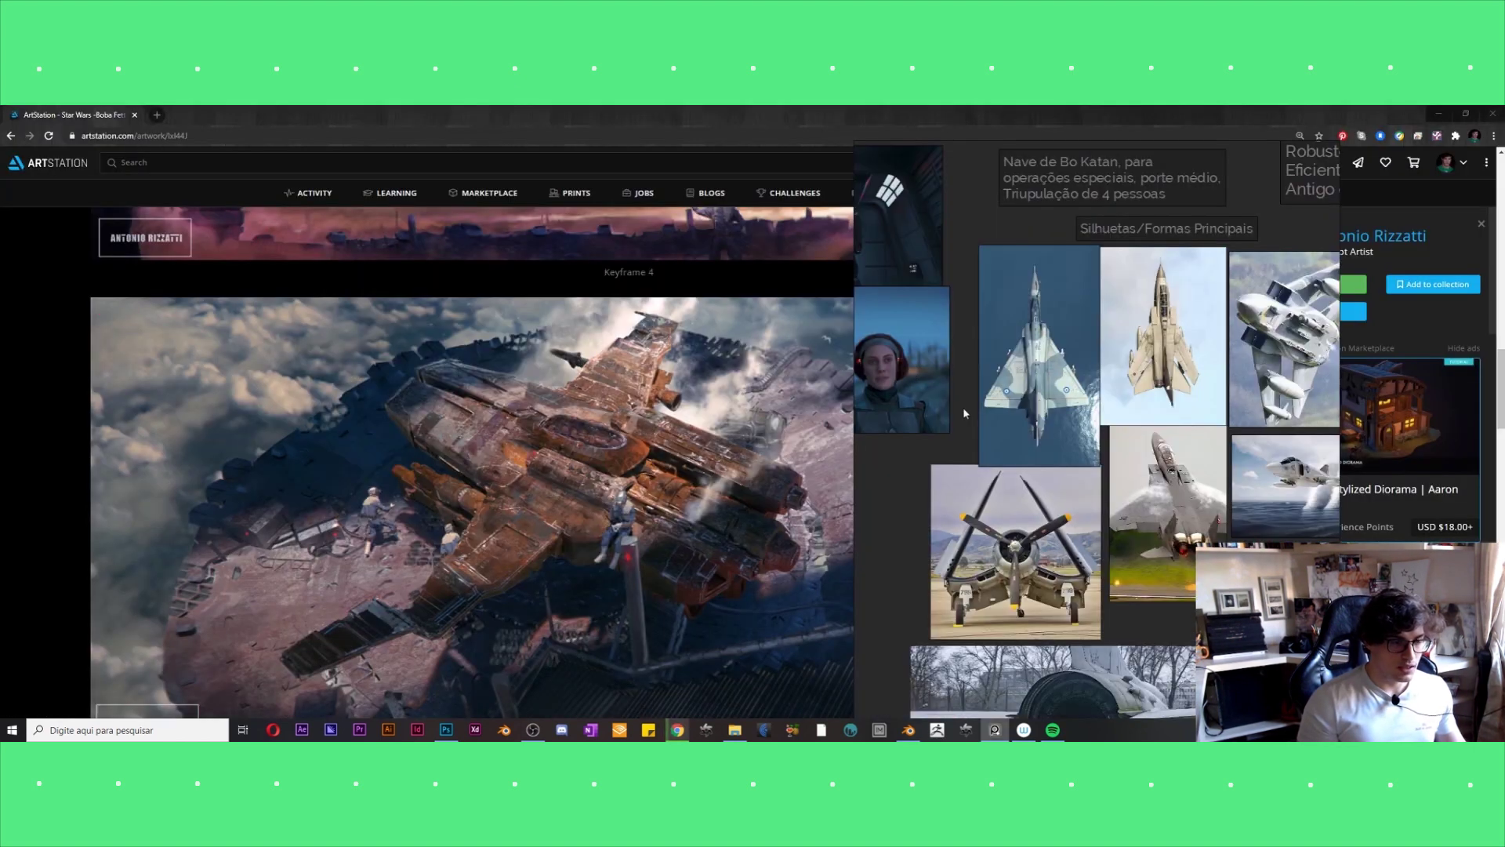
pyautogui.scroll(-2, 963, 407)
pyautogui.scroll(3, 996, 431)
pyautogui.scroll(-1, 1024, 451)
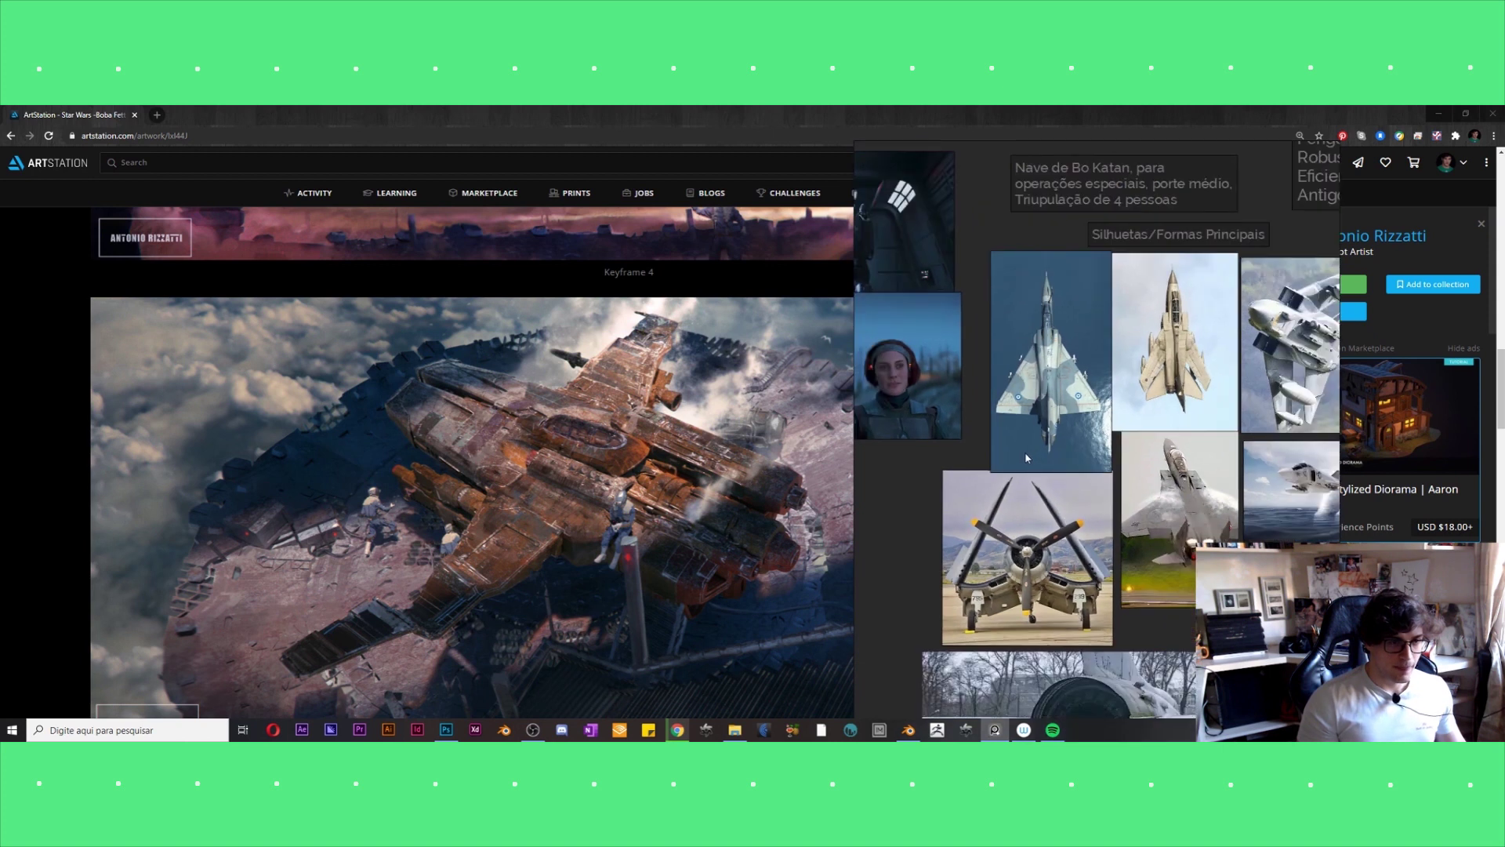
pyautogui.scroll(2, 1018, 493)
pyautogui.scroll(2, 1010, 538)
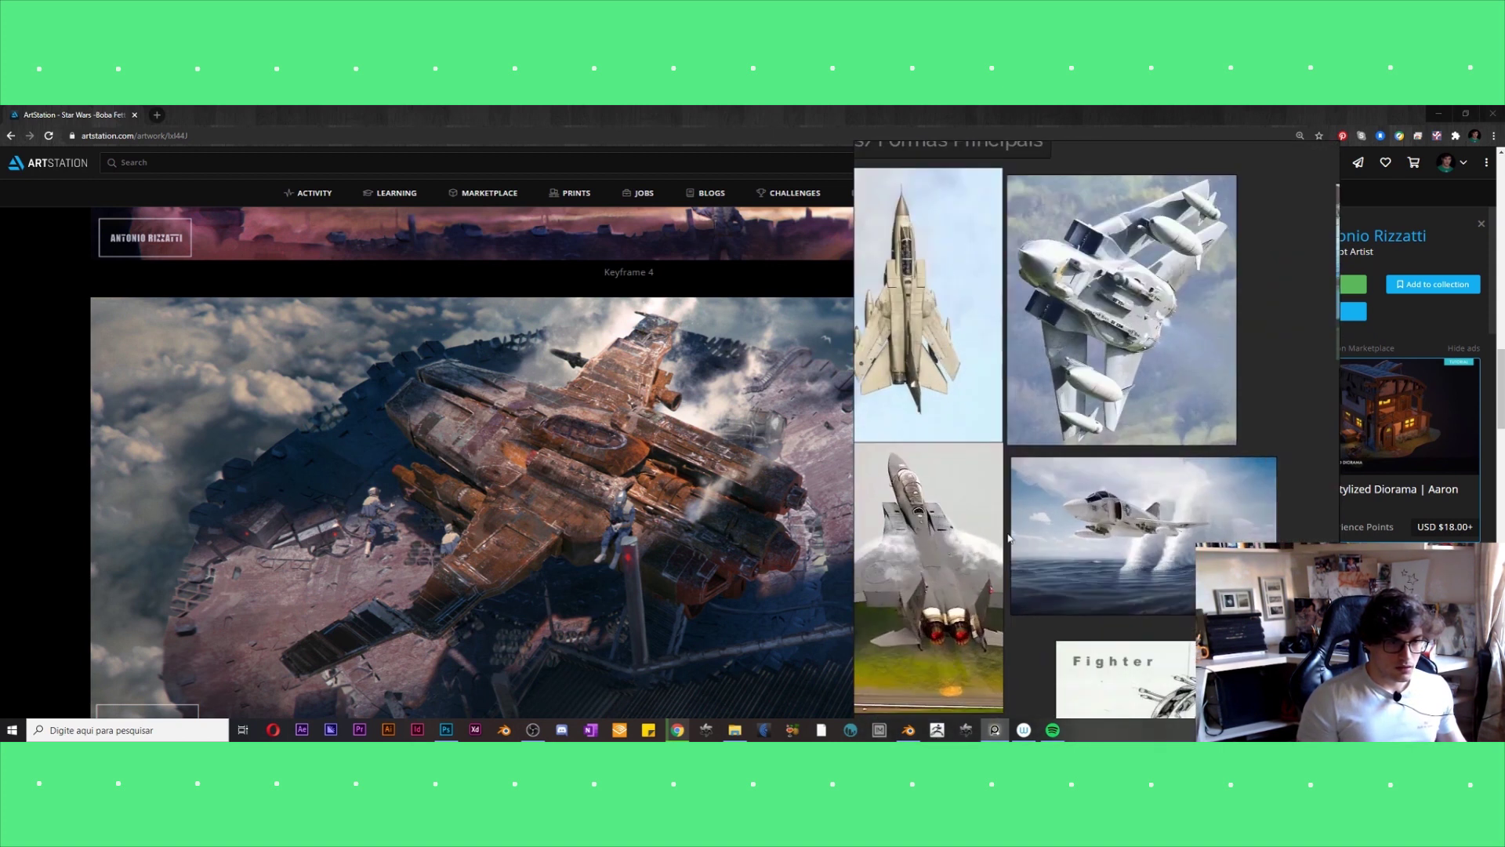
pyautogui.scroll(-2, 1009, 537)
pyautogui.moveTo(1108, 454)
pyautogui.mouseDown(button='middle')
pyautogui.moveTo(1046, 413)
pyautogui.moveTo(1104, 493)
pyautogui.mouseUp(button='middle')
pyautogui.scroll(-1, 1098, 486)
pyautogui.scroll(2, 1019, 447)
pyautogui.scroll(1, 994, 426)
pyautogui.click(994, 425)
pyautogui.scroll(-1, 995, 422)
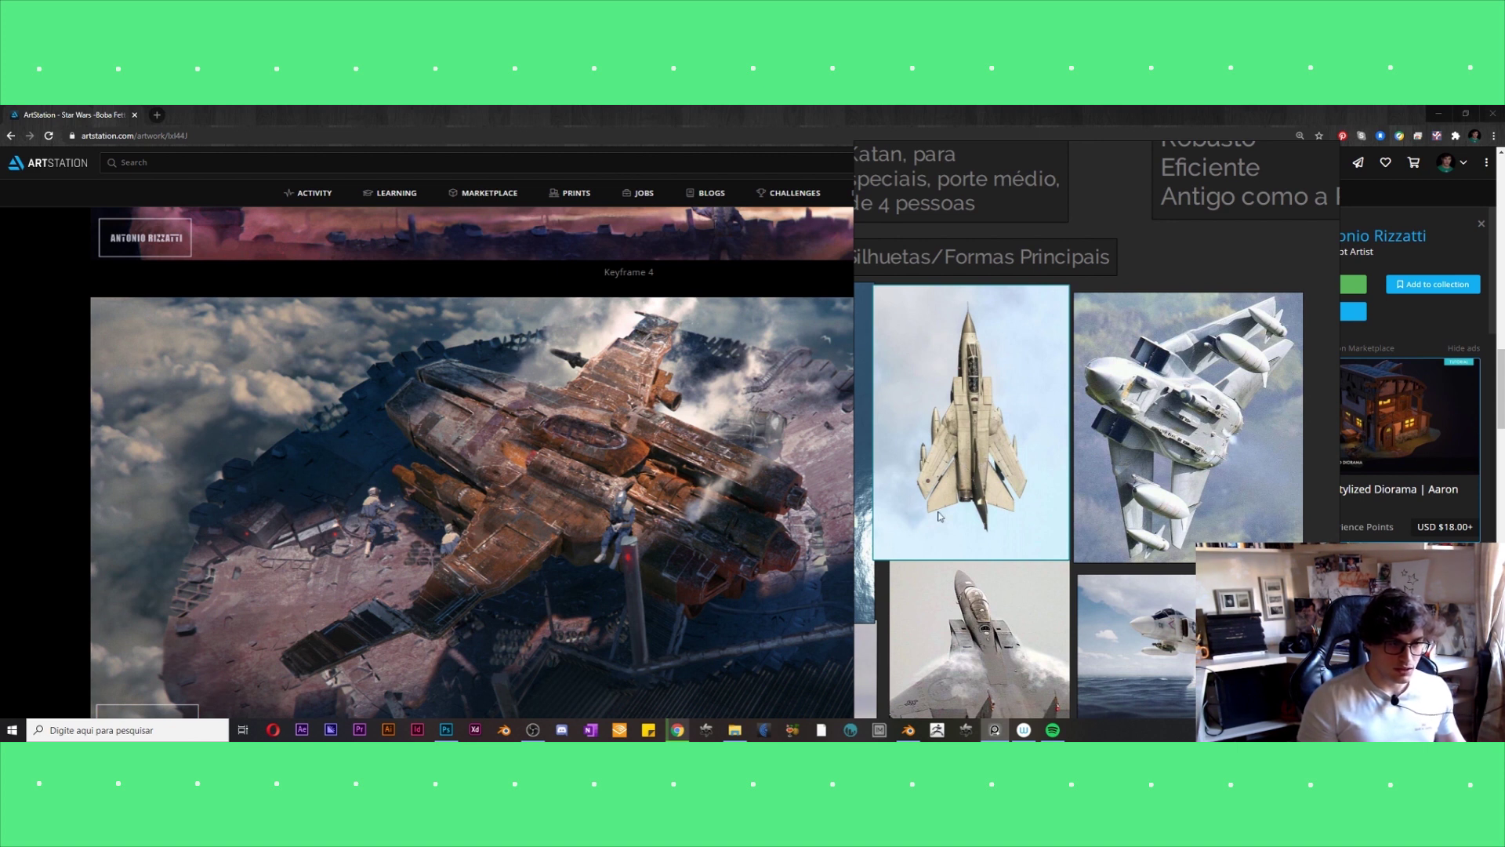
# Set the PureRef moodboard window to Always On Top.
pyautogui.hotkey('alt', 'Tab')
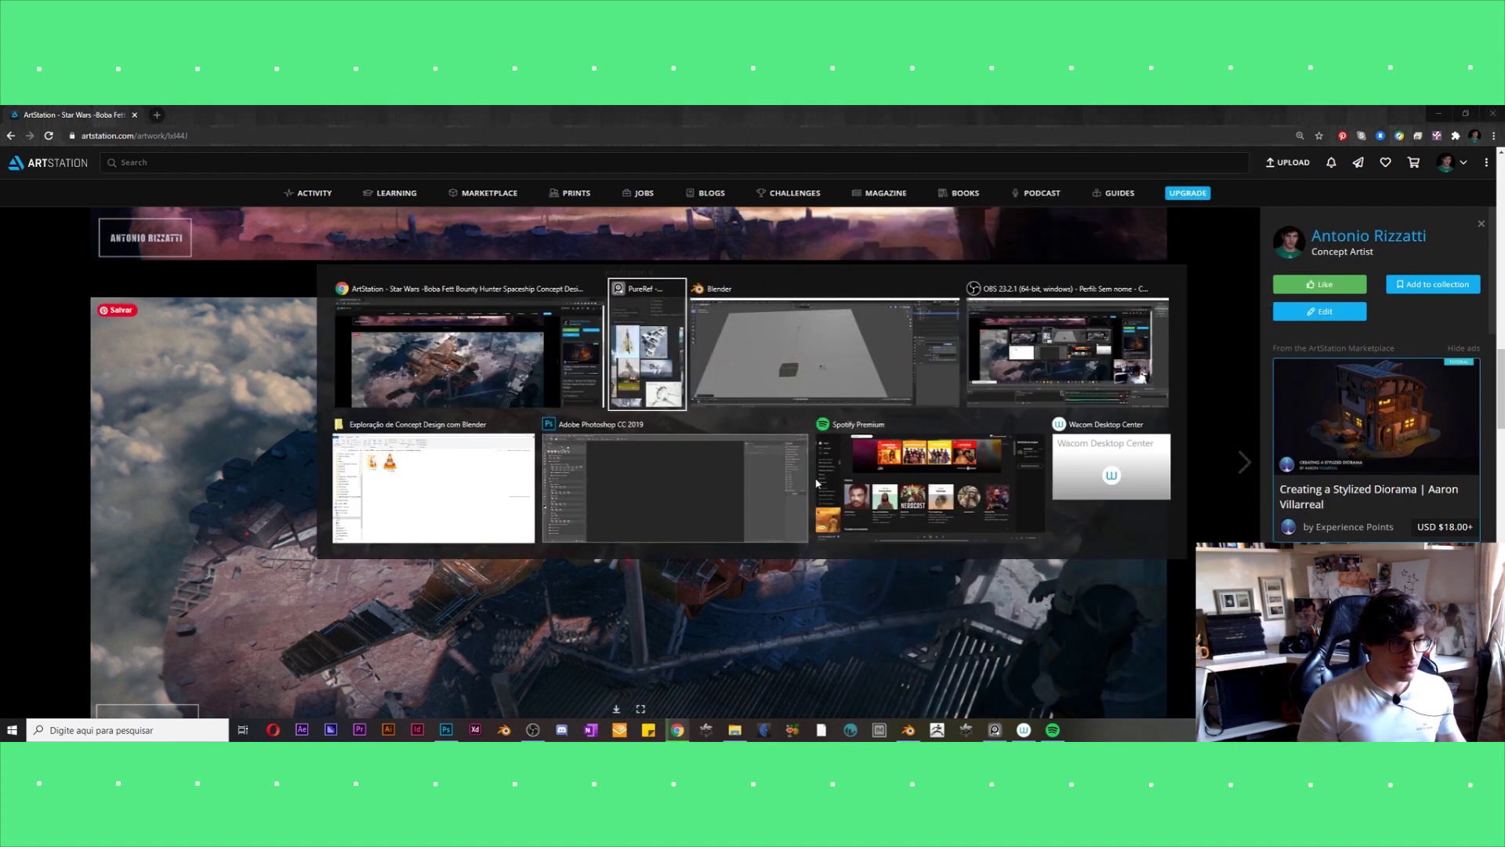
pyautogui.hotkey('alt', 'Tab')
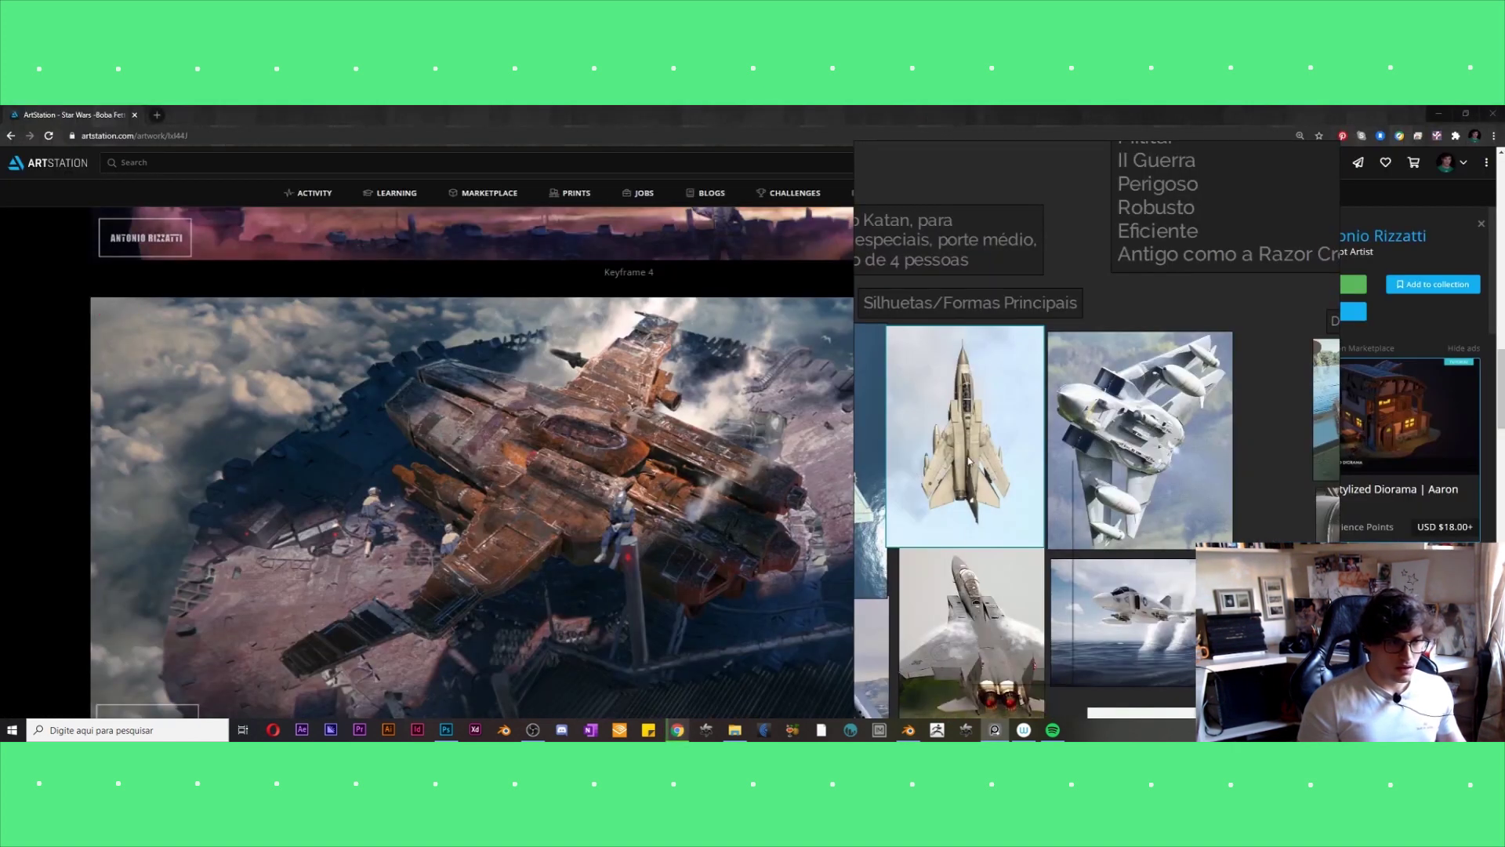
pyautogui.rightClick(968, 460)
pyautogui.click(1101, 613)
# Enter Edit Mode on the Cube and add a cylinder to its mesh.
pyautogui.hotkey('alt', 'Tab')
pyautogui.moveTo(624, 489)
pyautogui.mouseDown(button='middle')
pyautogui.moveTo(564, 501)
pyautogui.moveTo(556, 459)
pyautogui.moveTo(533, 447)
pyautogui.moveTo(580, 443)
pyautogui.moveTo(589, 404)
pyautogui.mouseUp(button='middle')
pyautogui.click(564, 501)
pyautogui.rightClick(533, 447)
pyautogui.press('Tab')
pyautogui.hotkey('shift', 'a')
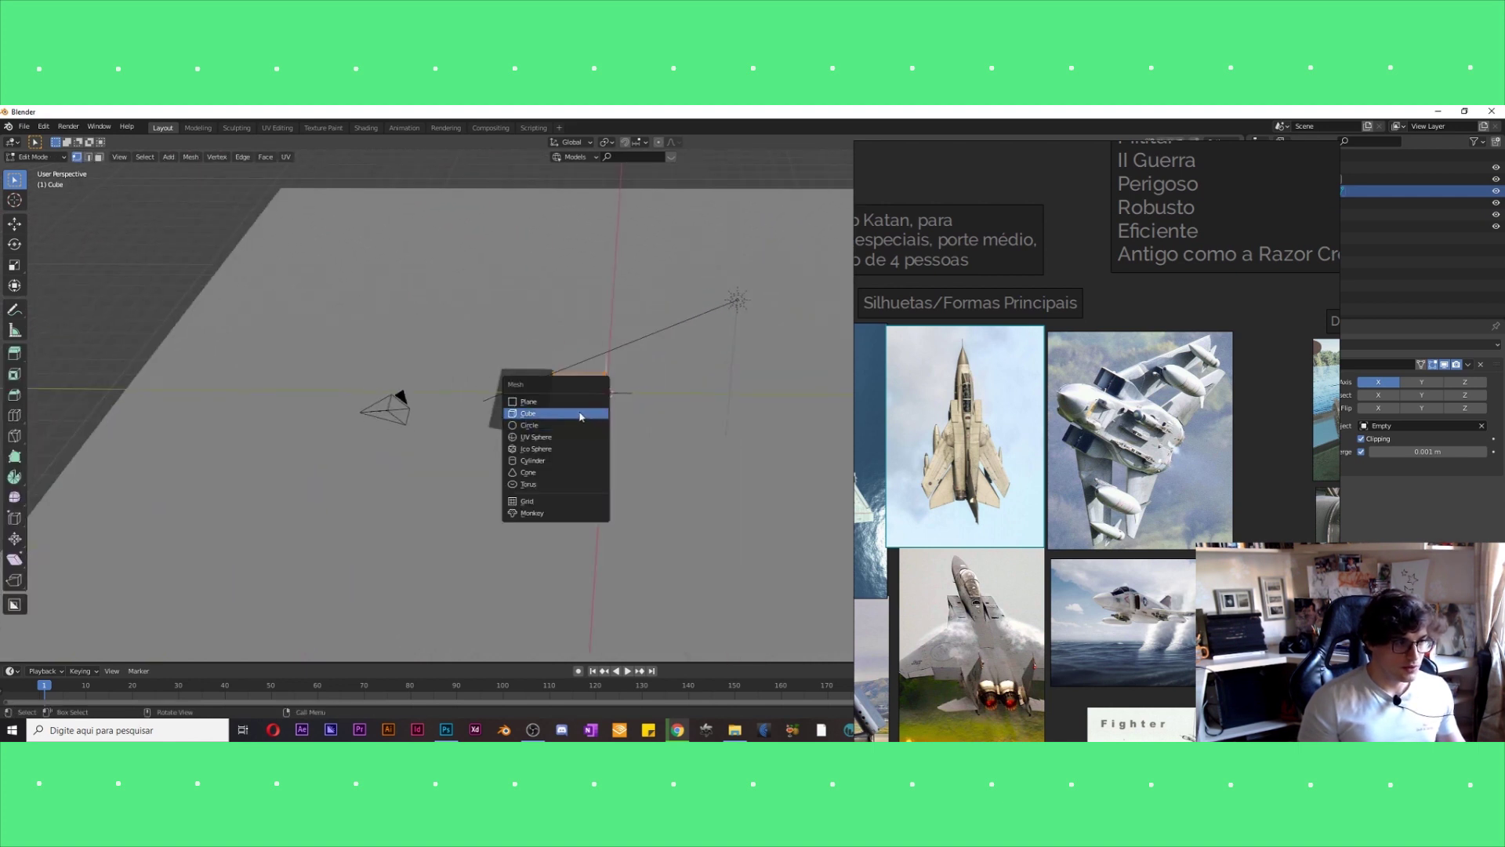
pyautogui.click(574, 461)
# Move the new cylinder geometry down and left into the hull.
pyautogui.press('g')
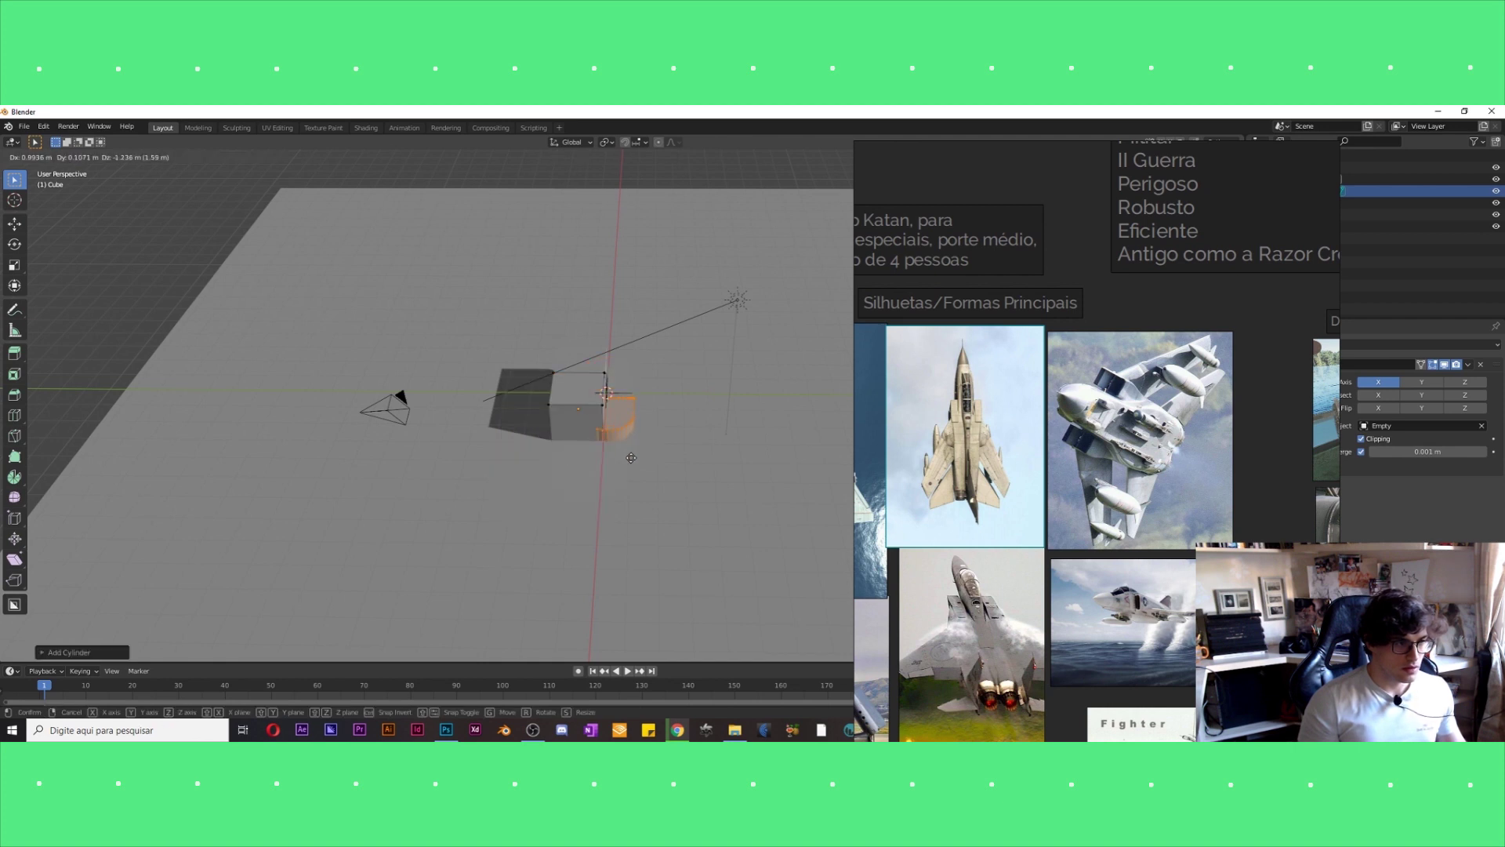
pyautogui.moveTo(631, 457); pyautogui.dragTo(650, 479, button='middle')
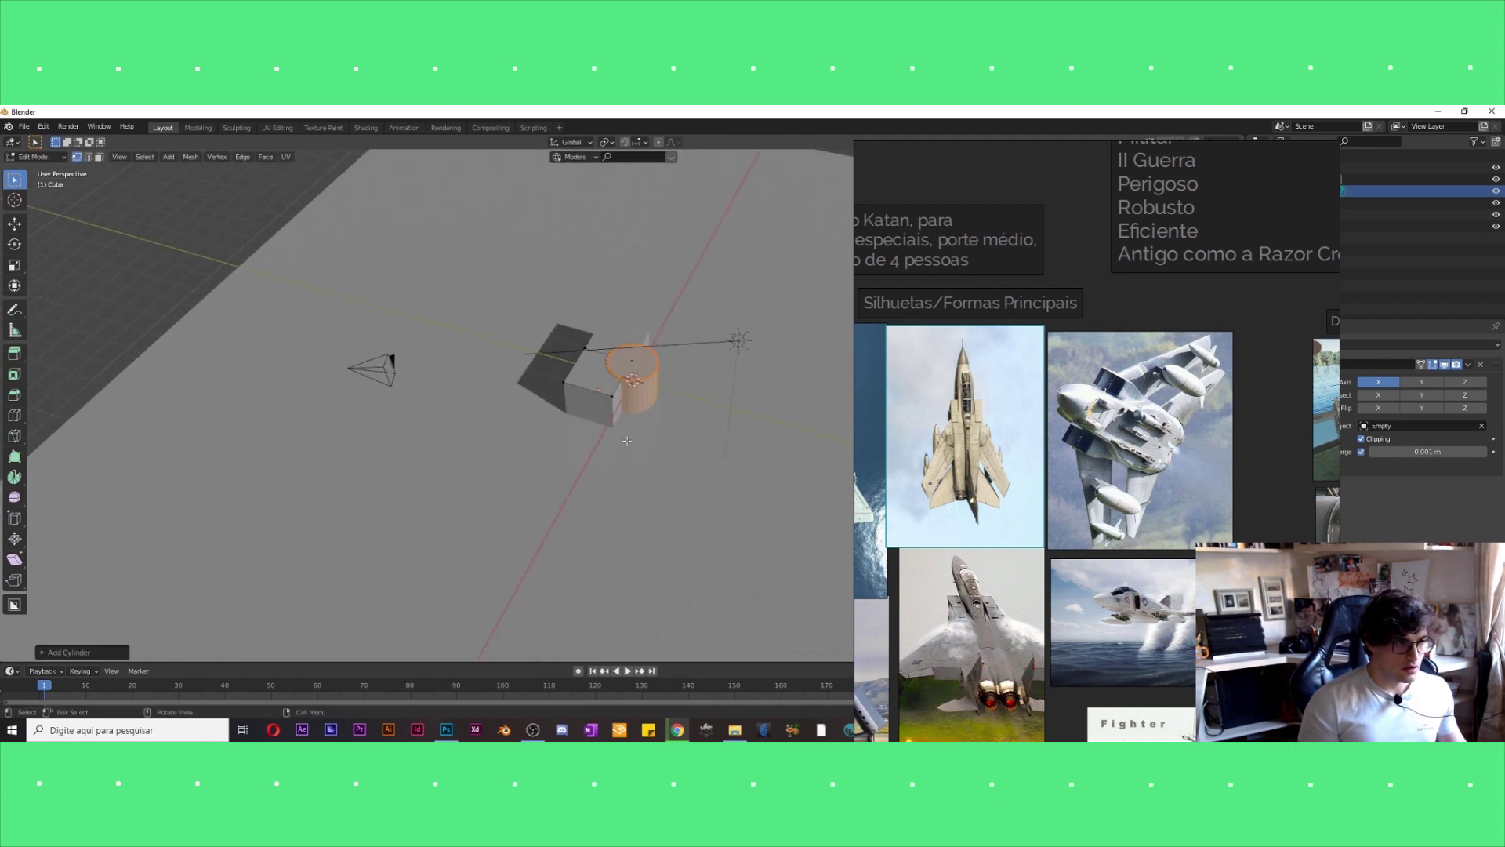
pyautogui.click(624, 509)
pyautogui.press('Tab')
pyautogui.moveTo(623, 509); pyautogui.dragTo(660, 436, button='middle')
pyautogui.press('g')
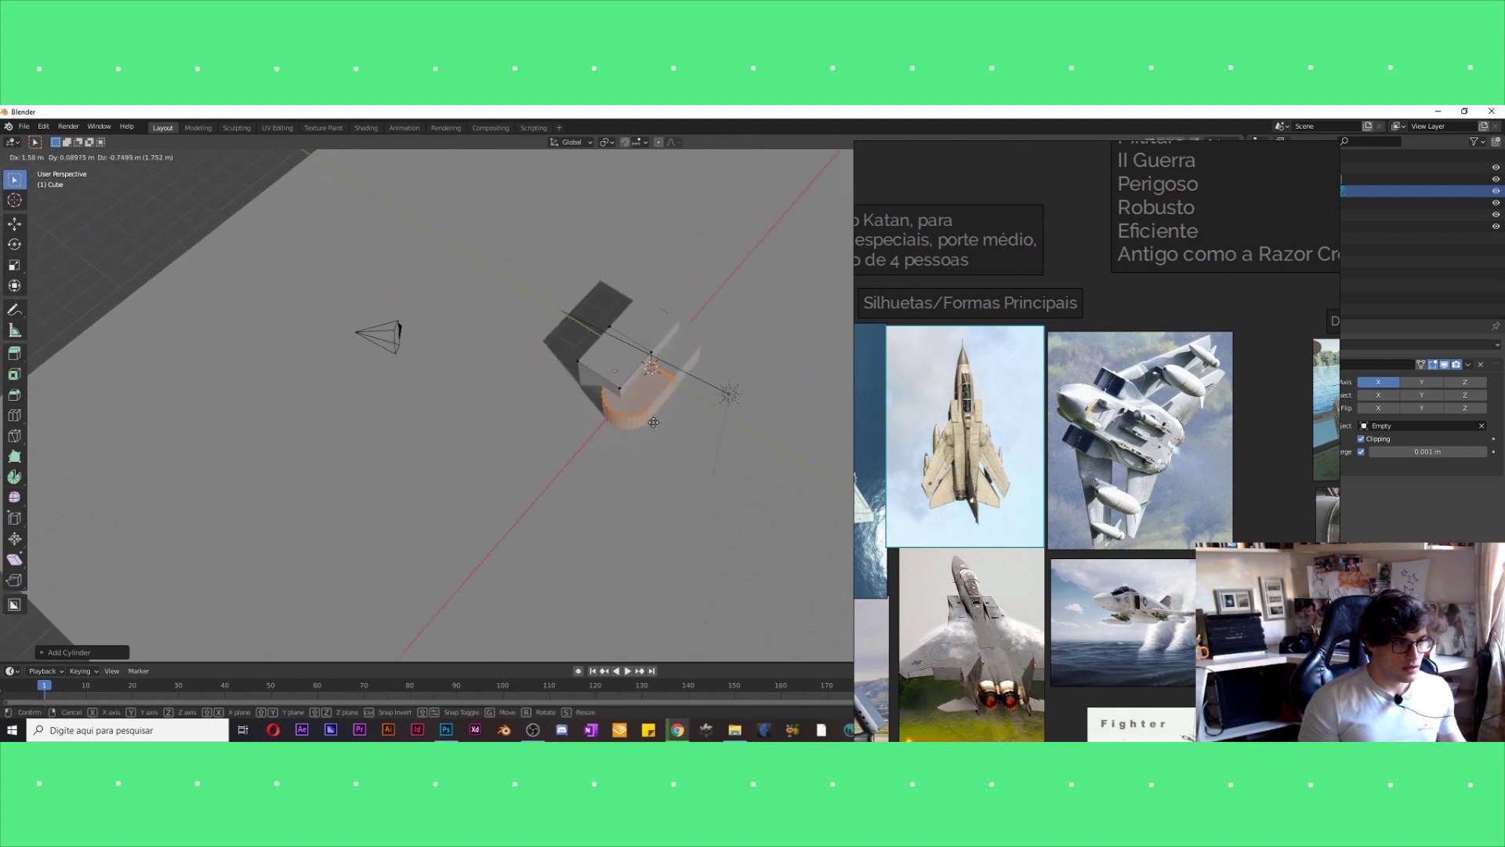
pyautogui.click(668, 384)
pyautogui.moveTo(649, 405); pyautogui.dragTo(655, 406, button='middle')
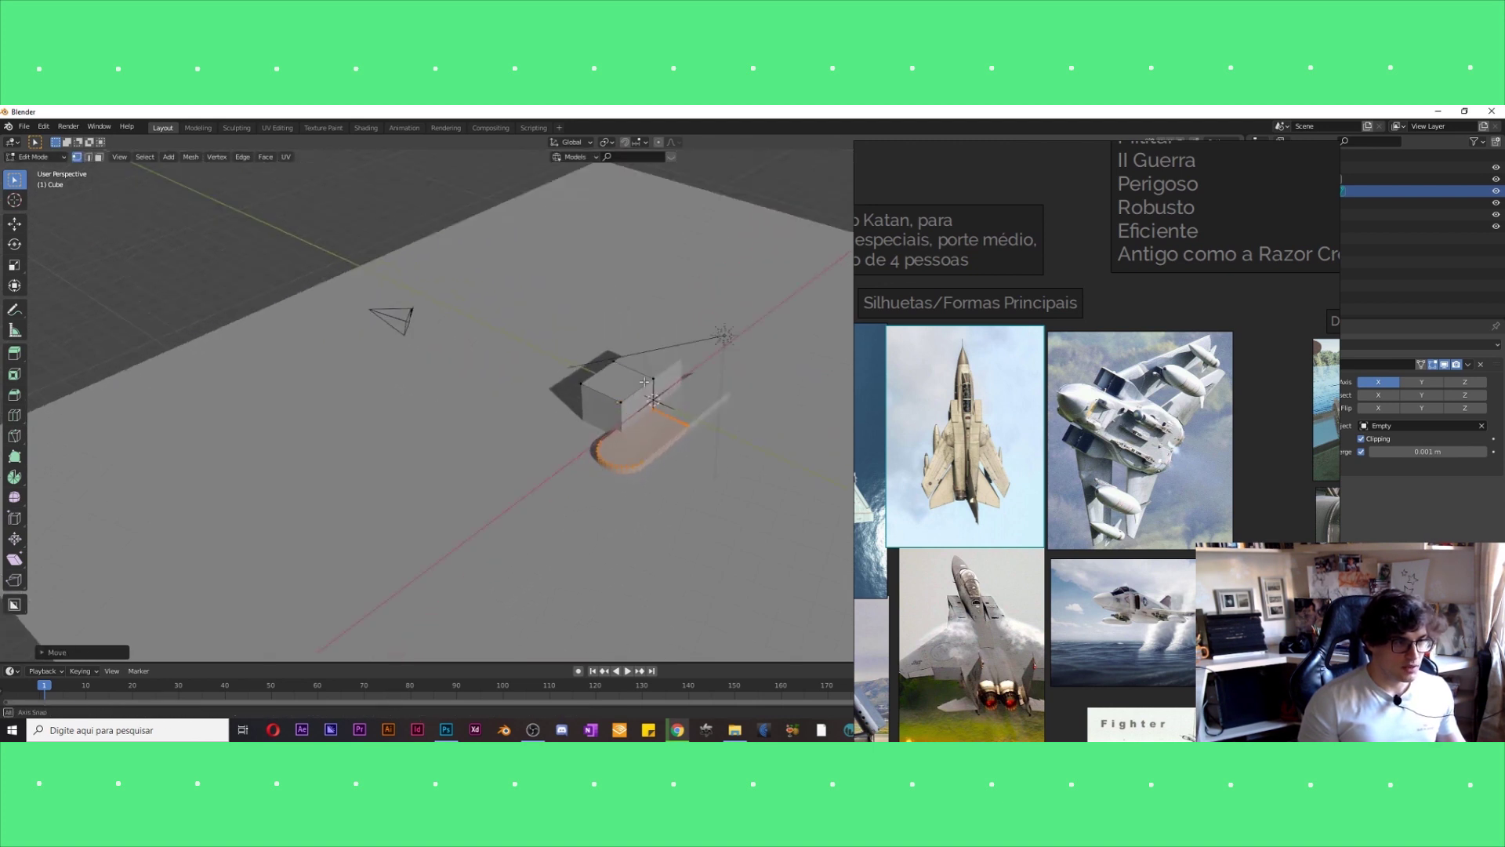
pyautogui.press('Tab')
pyautogui.press('Tab')
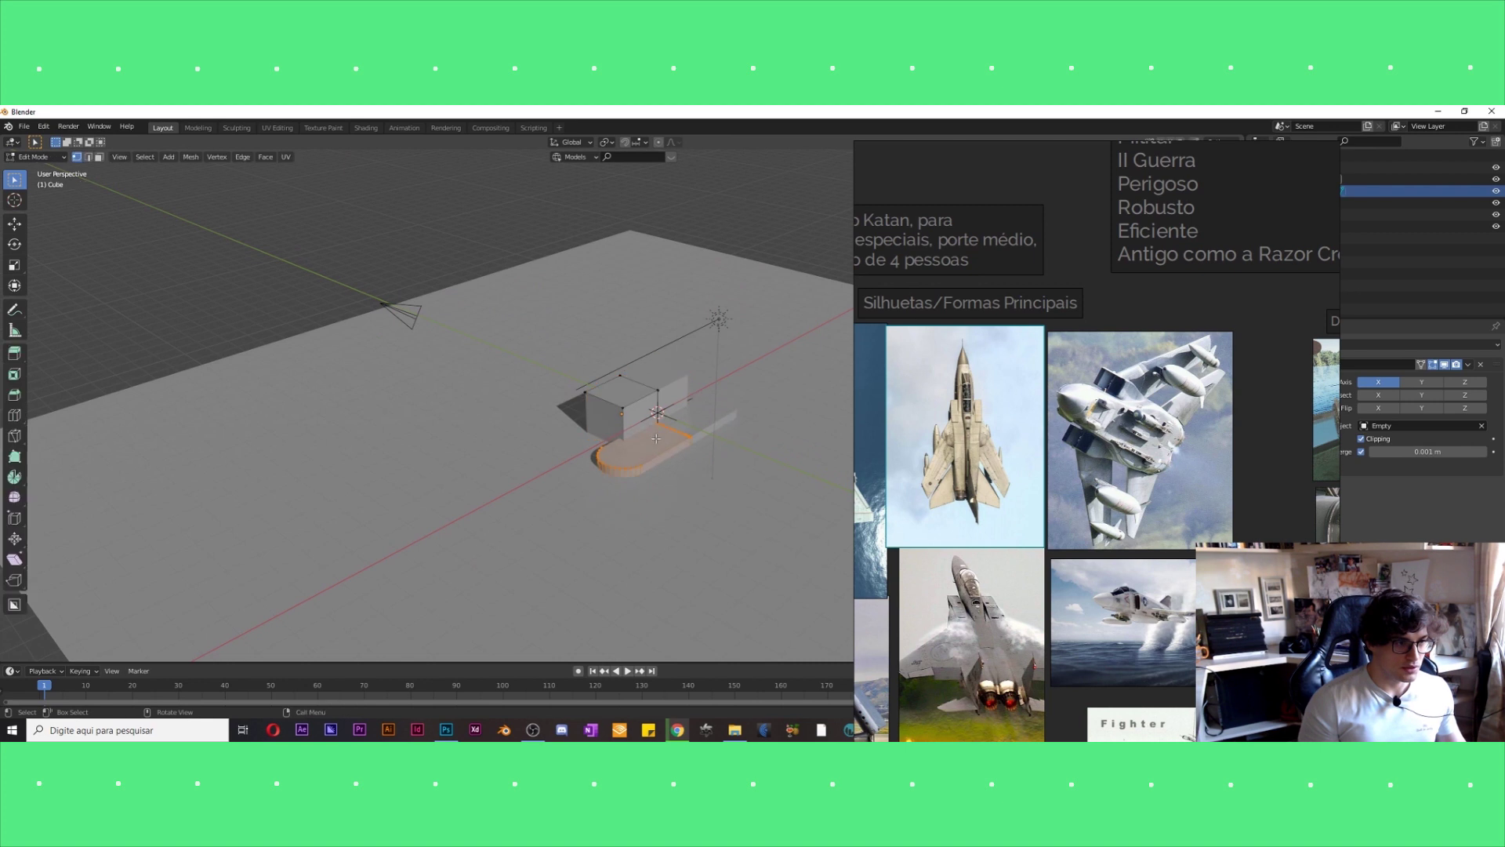
# Move and trackball-rotate the geometry to form a pointed wedge.
pyautogui.press('g')
pyautogui.click(660, 393)
pyautogui.press('r')
pyautogui.press('r')
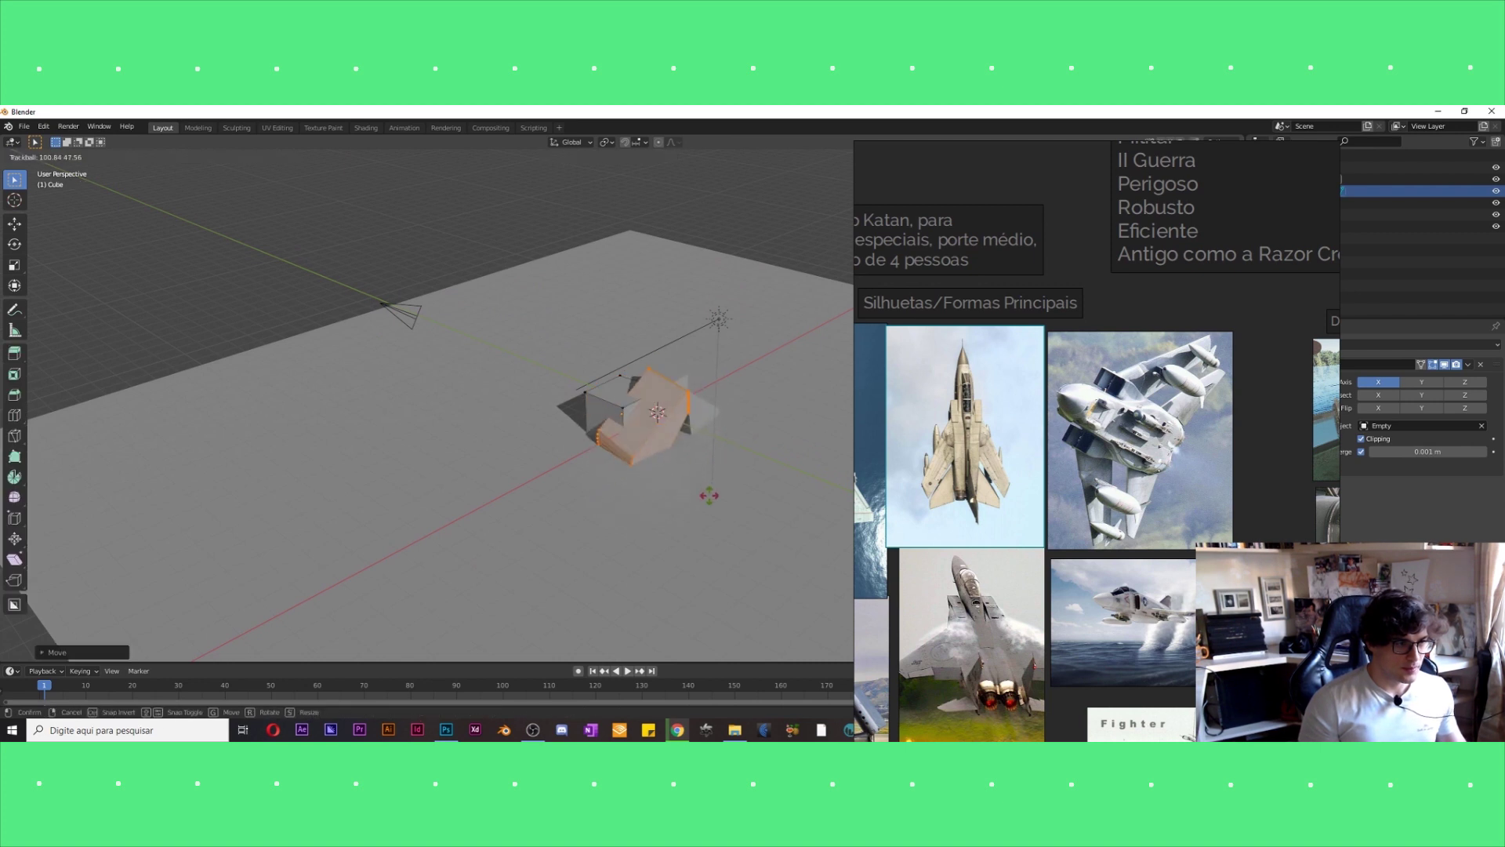
pyautogui.click(658, 413)
pyautogui.moveTo(658, 413)
pyautogui.mouseDown(button='middle')
pyautogui.moveTo(718, 526)
pyautogui.moveTo(639, 516)
pyautogui.mouseUp(button='middle')
pyautogui.press('g')
pyautogui.click(760, 501)
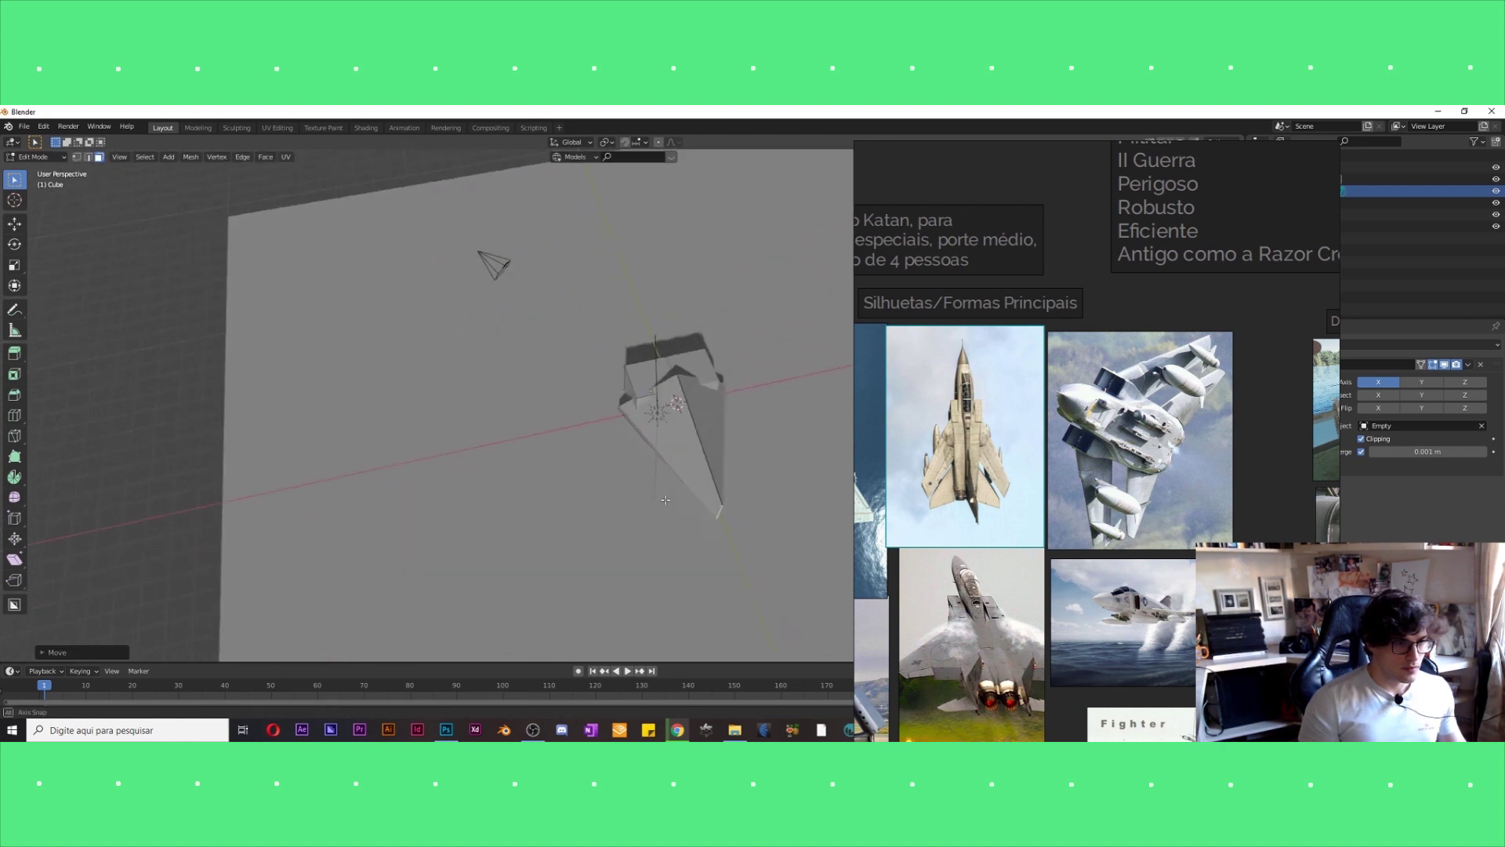
# Inspect the wedge hull, exit Edit Mode and select the ground plane.
pyautogui.moveTo(641, 499)
pyautogui.mouseDown(button='middle')
pyautogui.moveTo(615, 488)
pyautogui.moveTo(597, 439)
pyautogui.mouseUp(button='middle')
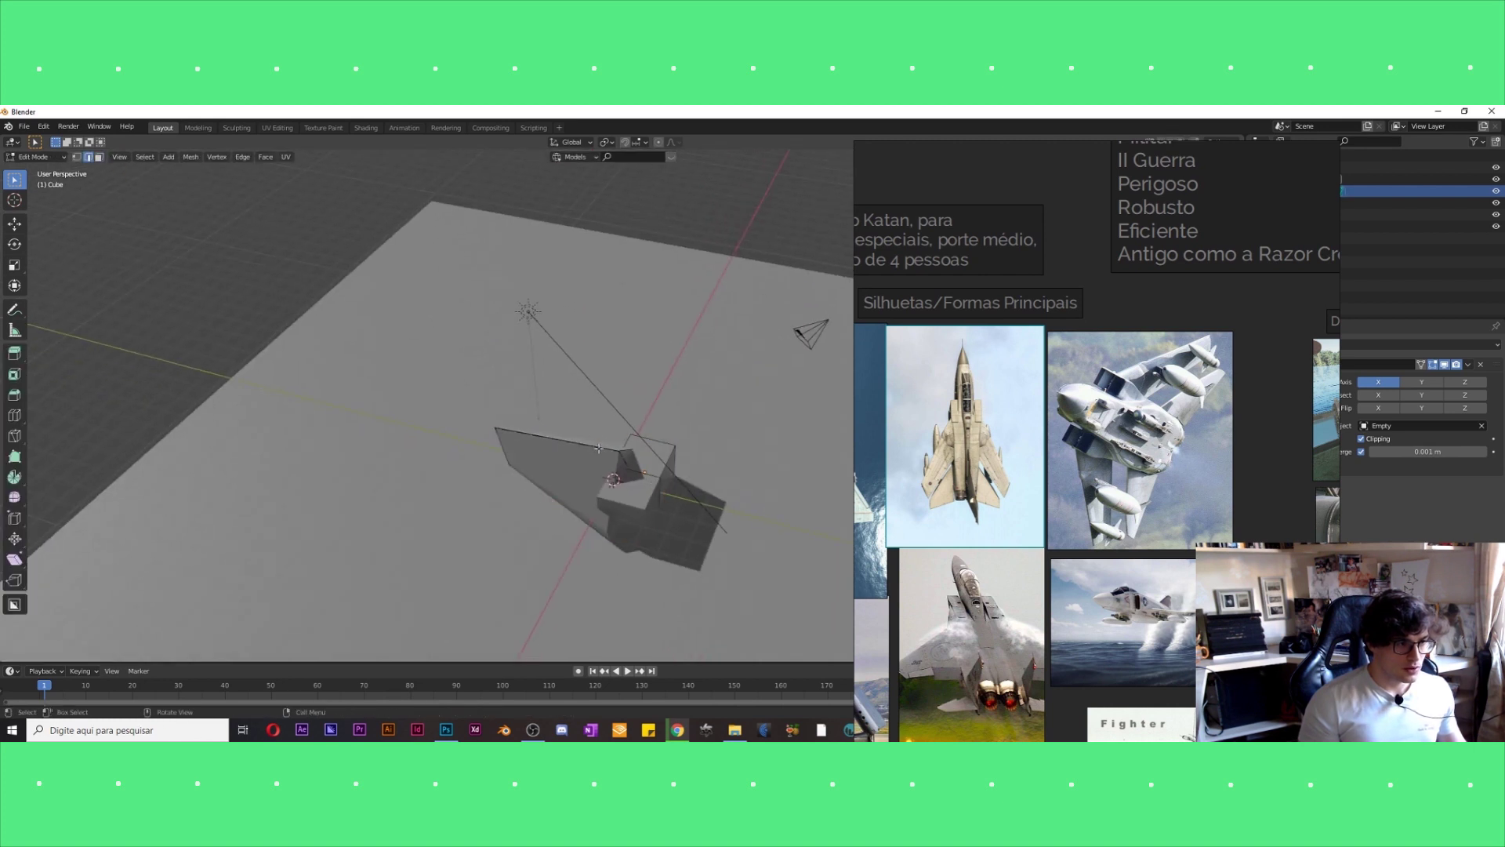
pyautogui.scroll(-1, 598, 448)
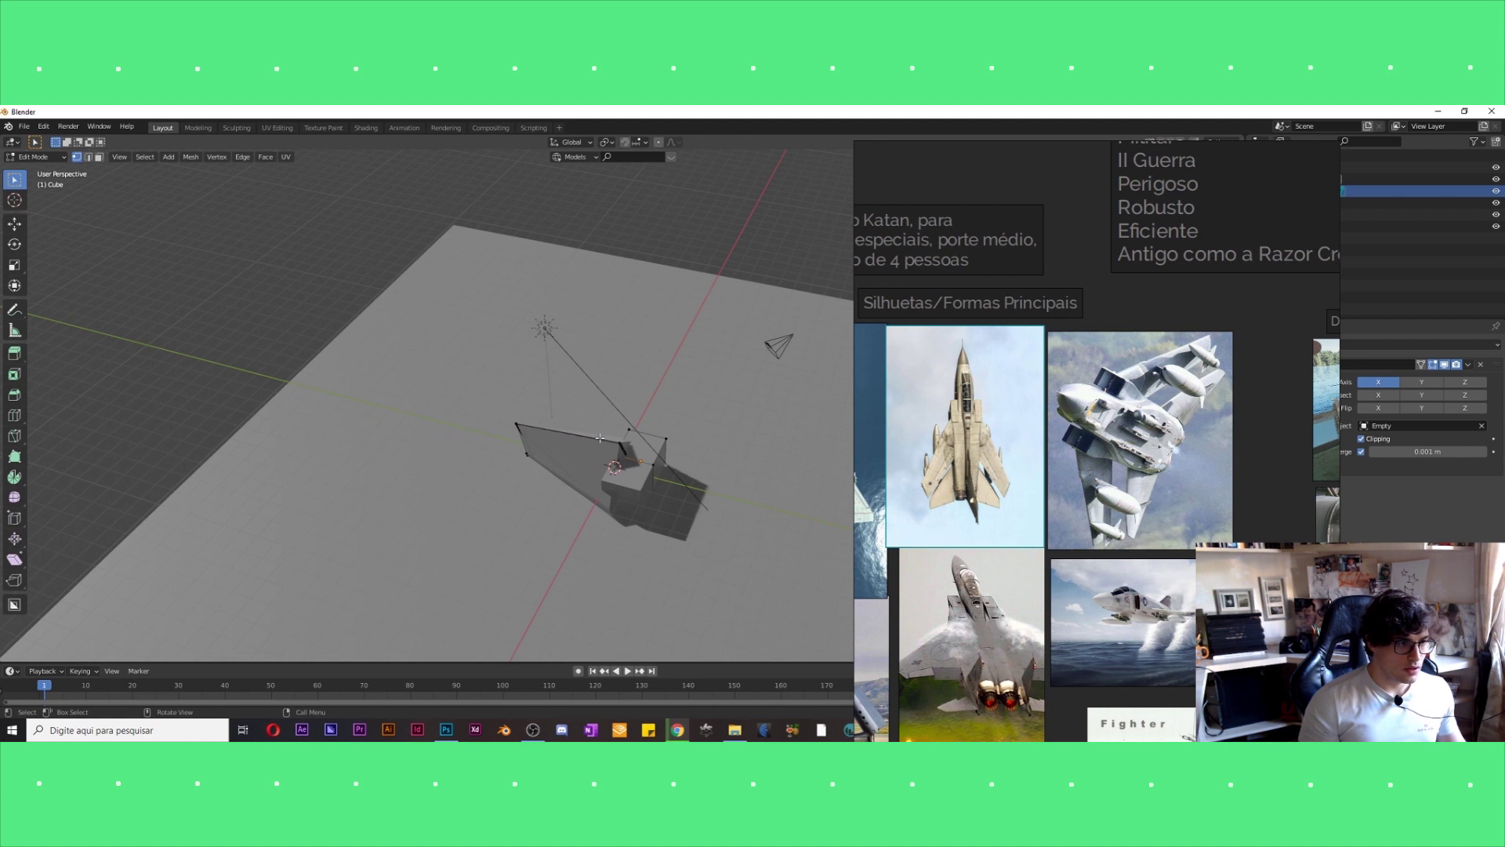
pyautogui.scroll(2, 600, 438)
pyautogui.press('Tab')
pyautogui.click(487, 538)
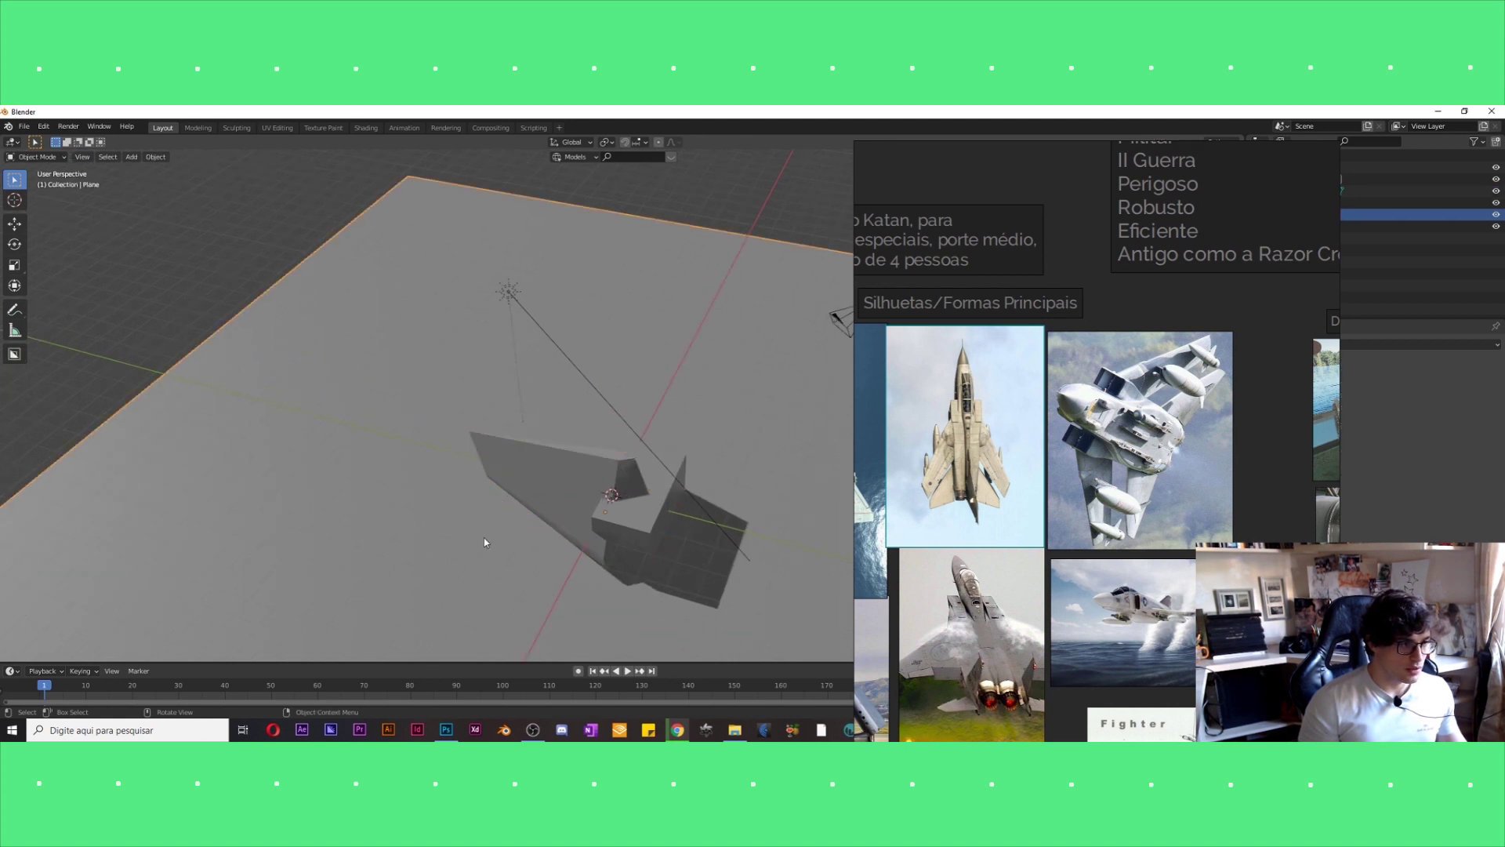
# Delete the ground plane and put the Cube hull into Edit Mode with wireframe shading.
pyautogui.press('x')
pyautogui.click(482, 541)
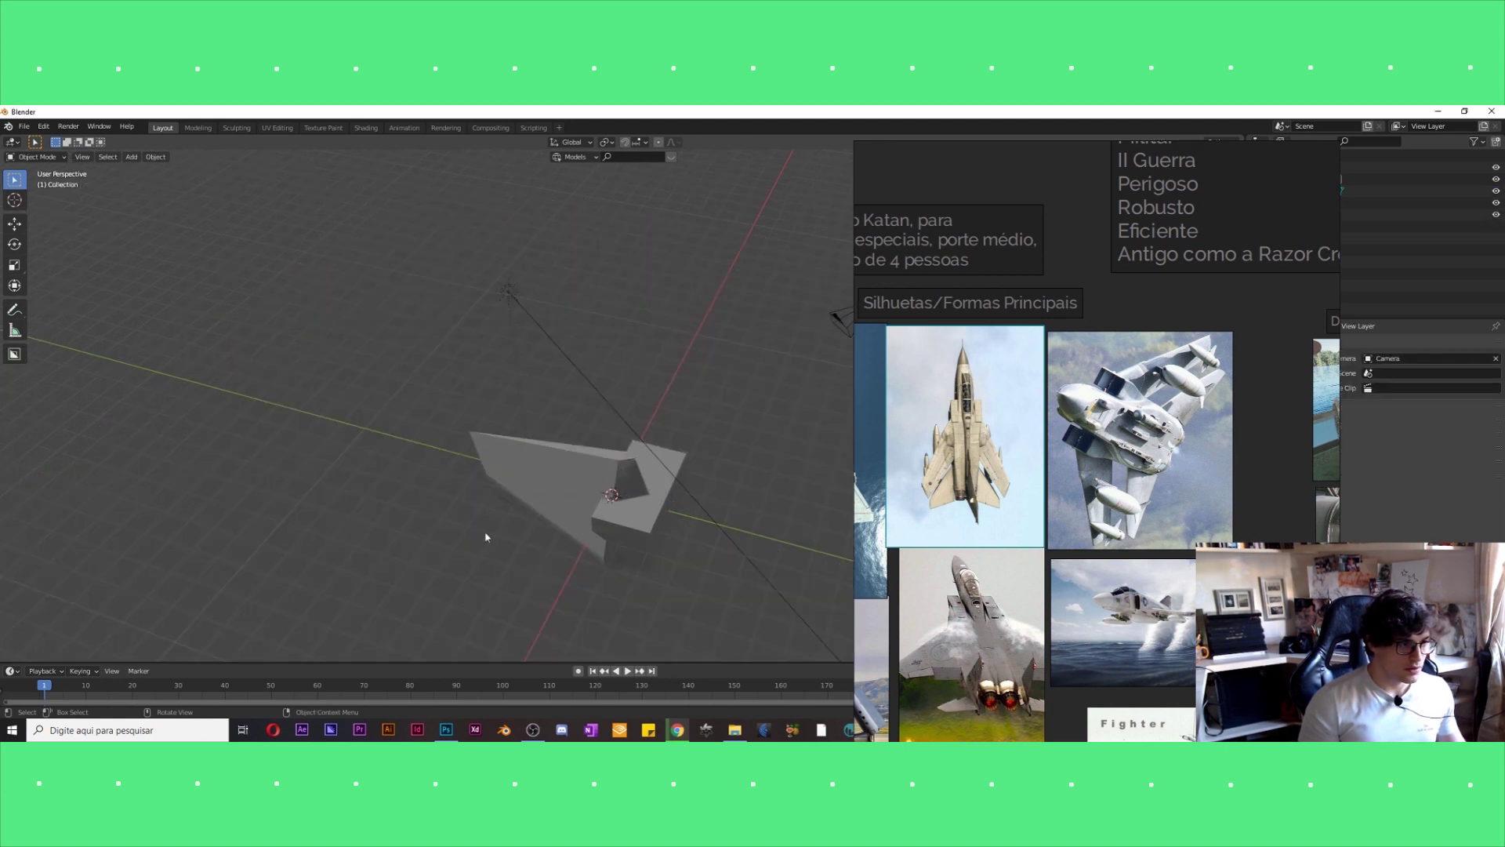
pyautogui.click(574, 464)
pyautogui.press('Tab')
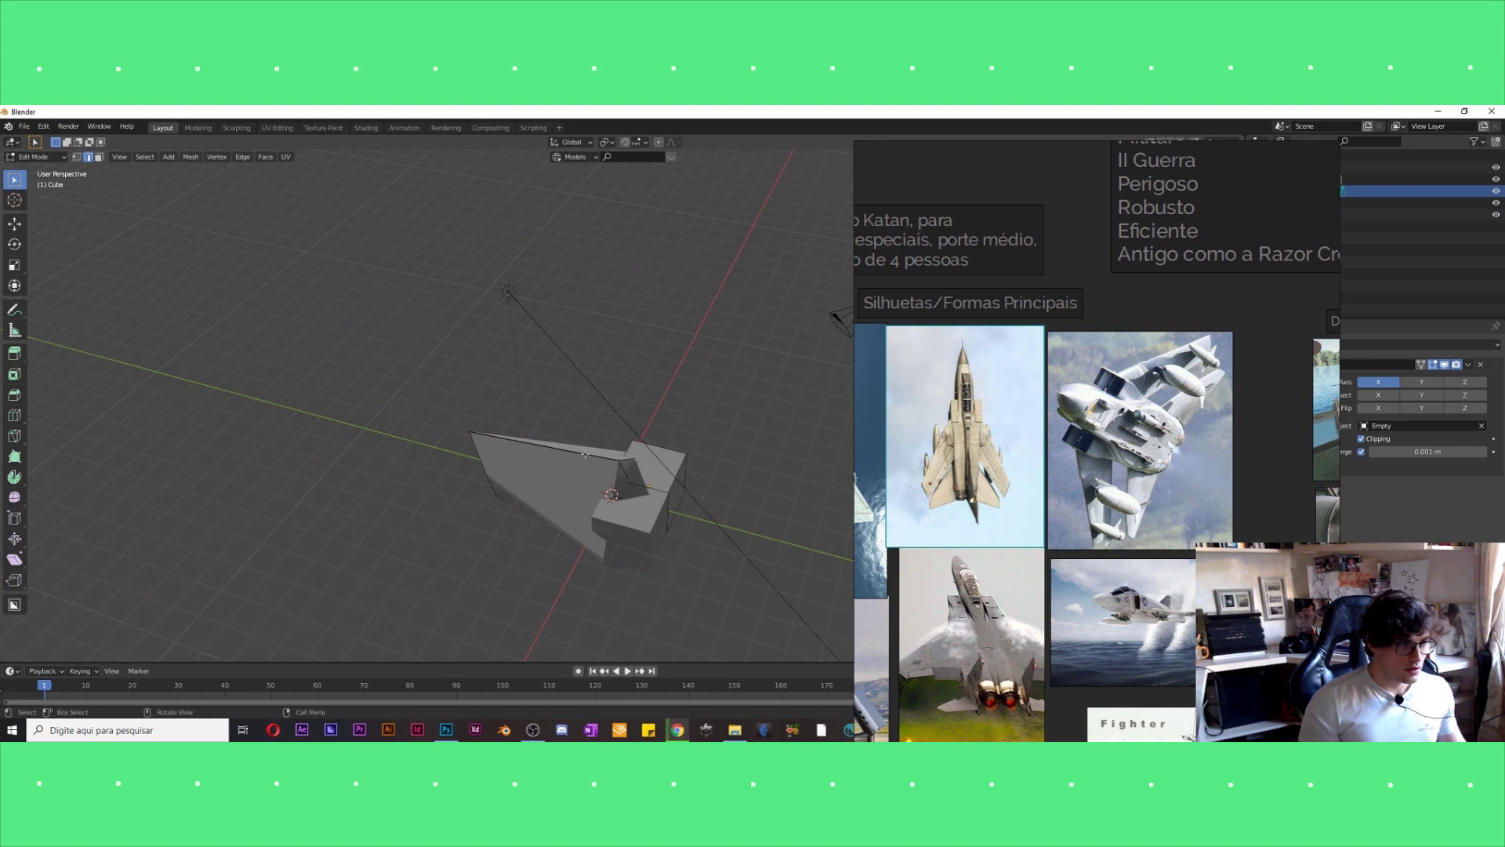
pyautogui.moveTo(587, 456); pyautogui.dragTo(592, 428, button='middle')
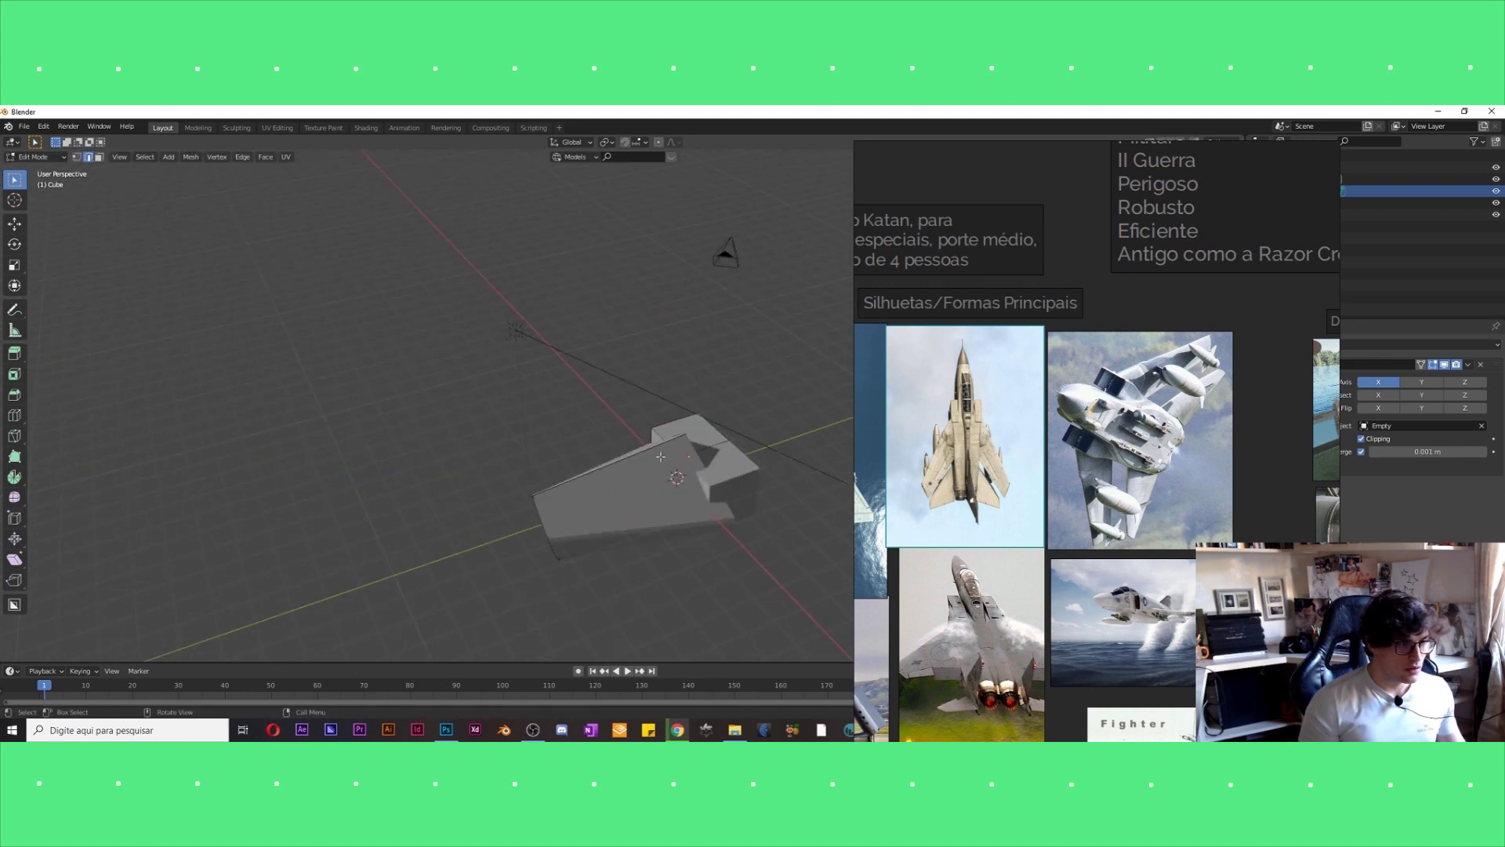
pyautogui.press('z')
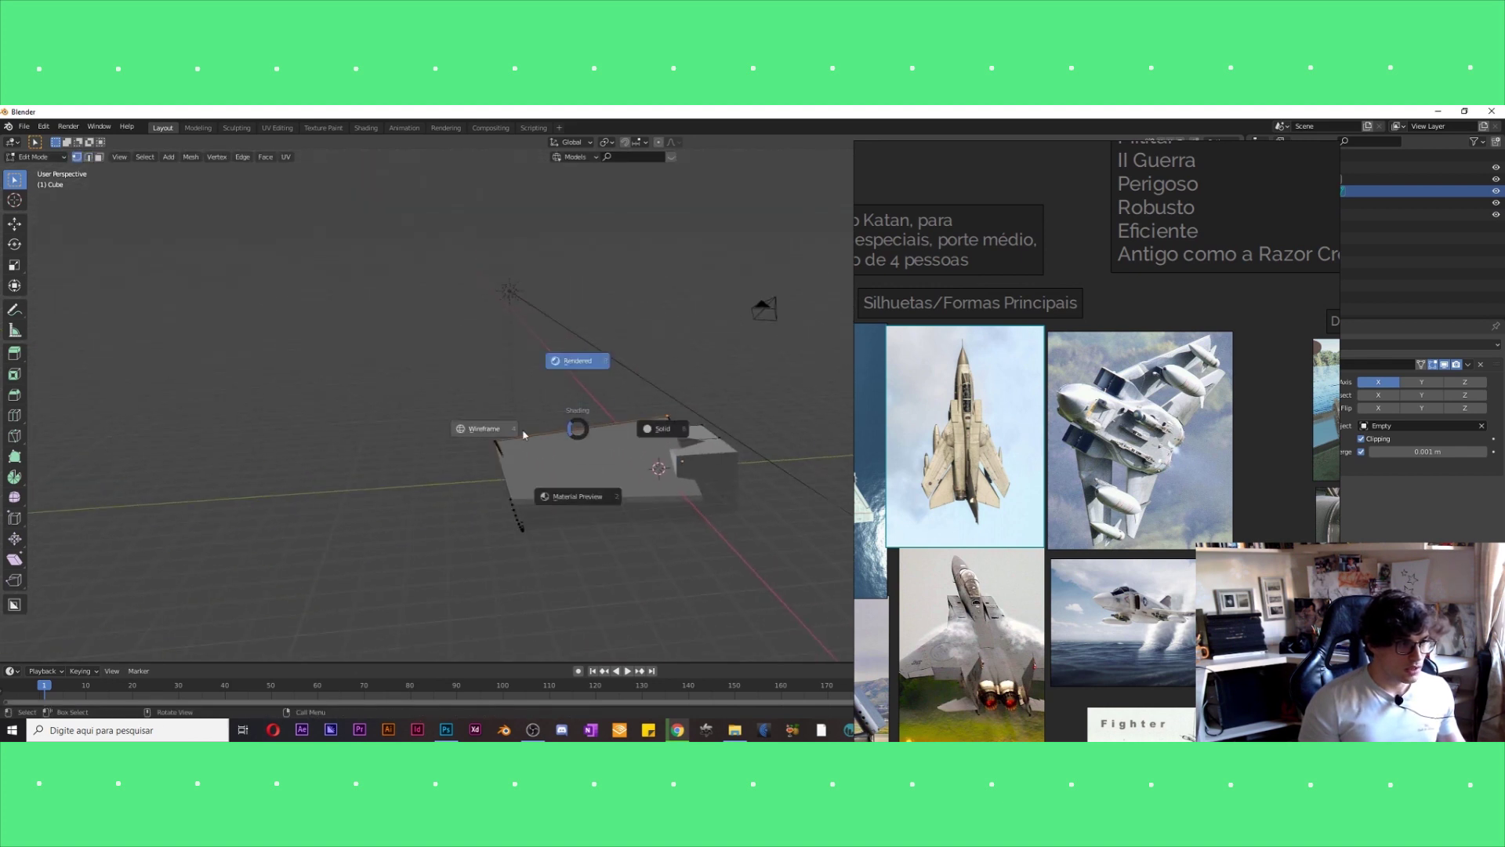
pyautogui.click(524, 435)
# Box-select the hull's top face and move it to flatten the wedge, then return to solid shading.
pyautogui.moveTo(502, 415); pyautogui.dragTo(468, 391, button='middle')
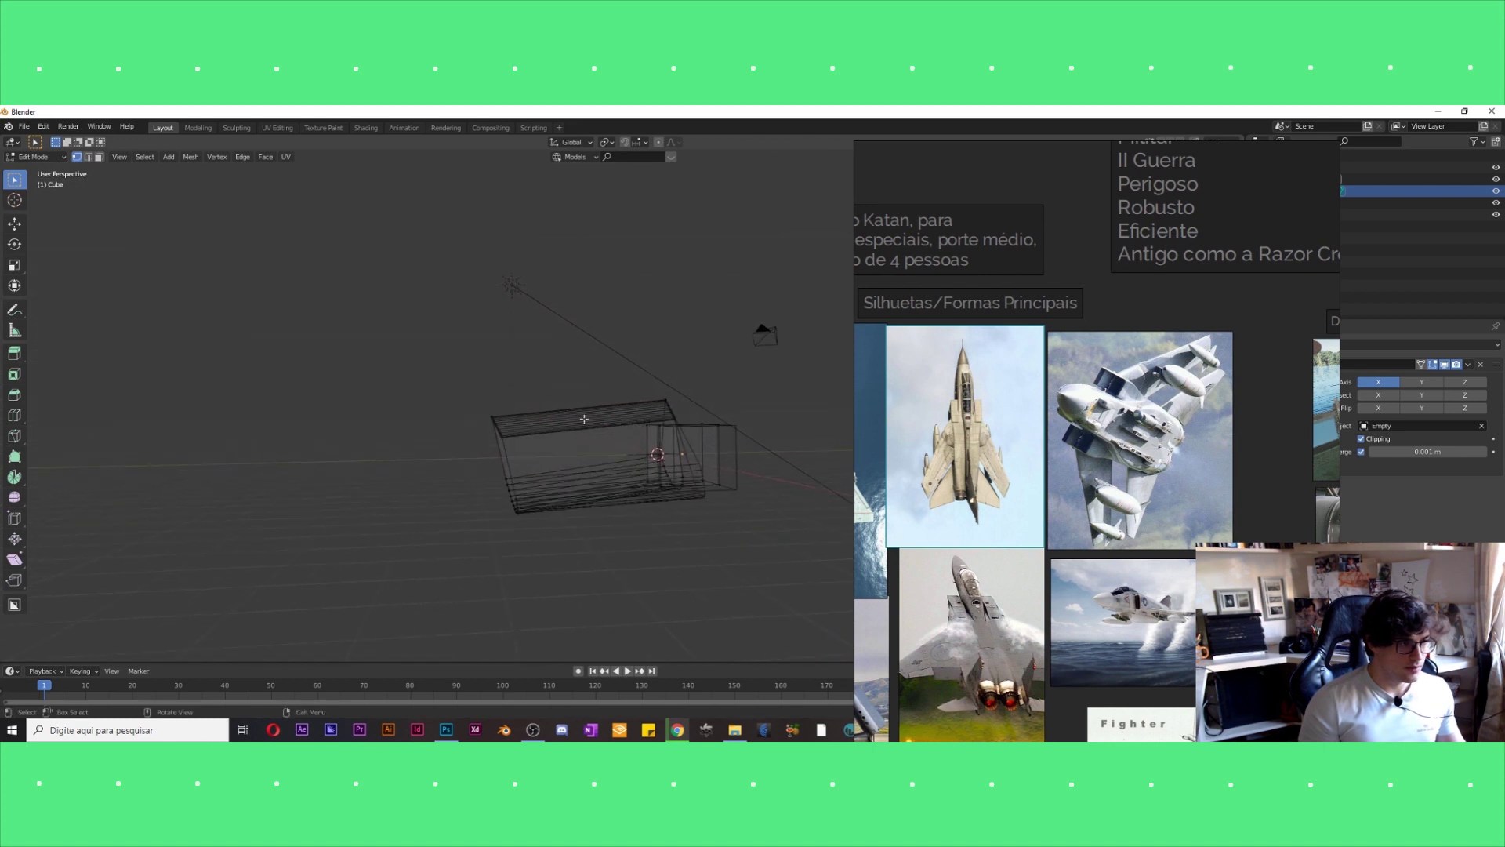
pyautogui.moveTo(428, 344); pyautogui.dragTo(688, 436)
pyautogui.moveTo(687, 435); pyautogui.dragTo(596, 439, button='middle')
pyautogui.press('g')
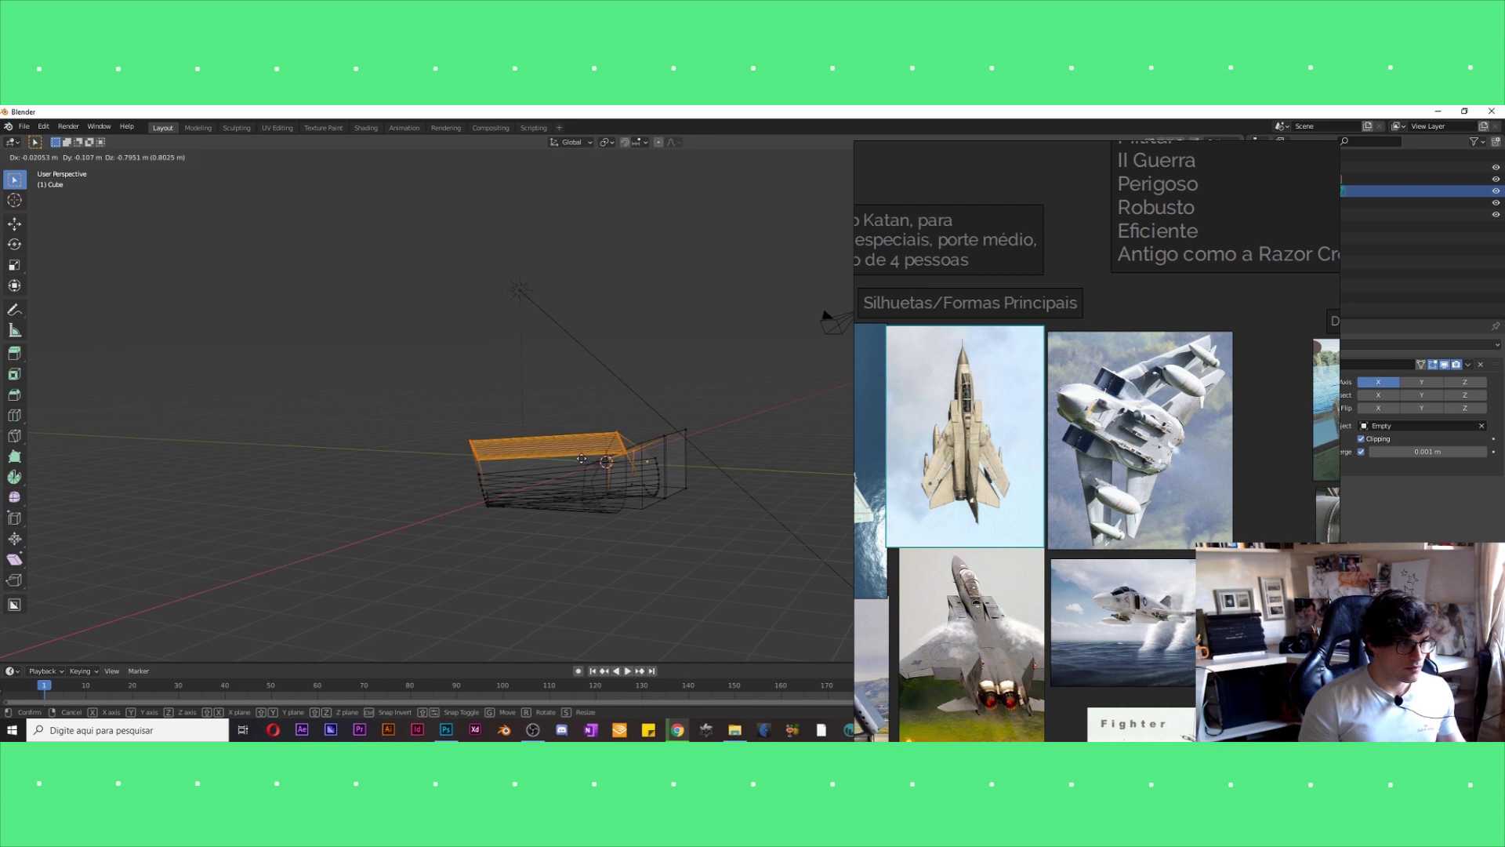
pyautogui.click(582, 458)
pyautogui.press('z')
pyautogui.click(658, 465)
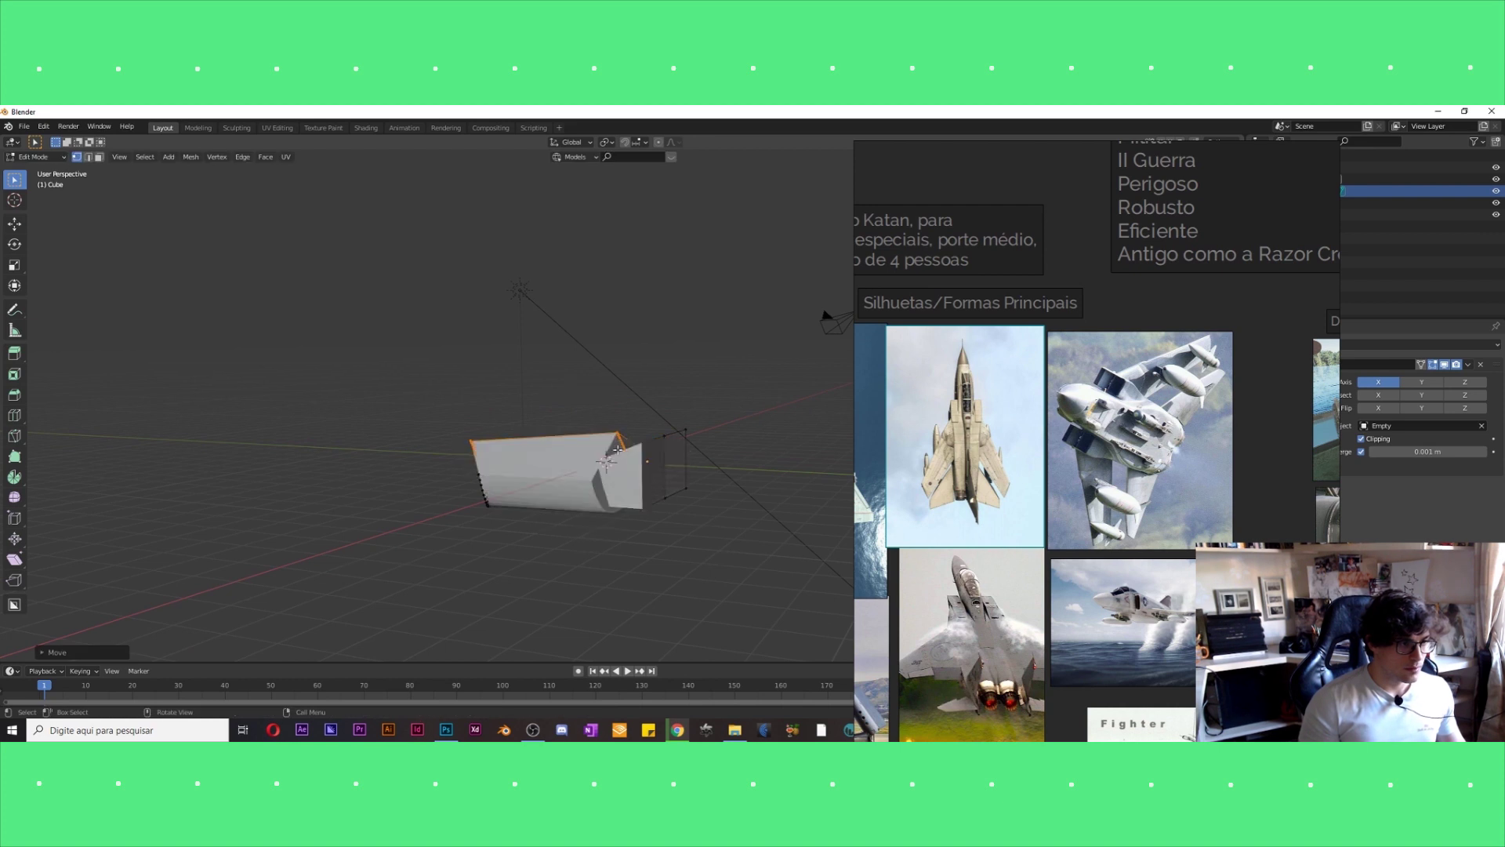
# Move the selected vertices into a raised, sloping rear section and return to Object Mode.
pyautogui.moveTo(657, 466); pyautogui.dragTo(592, 489, button='middle')
pyautogui.press('g')
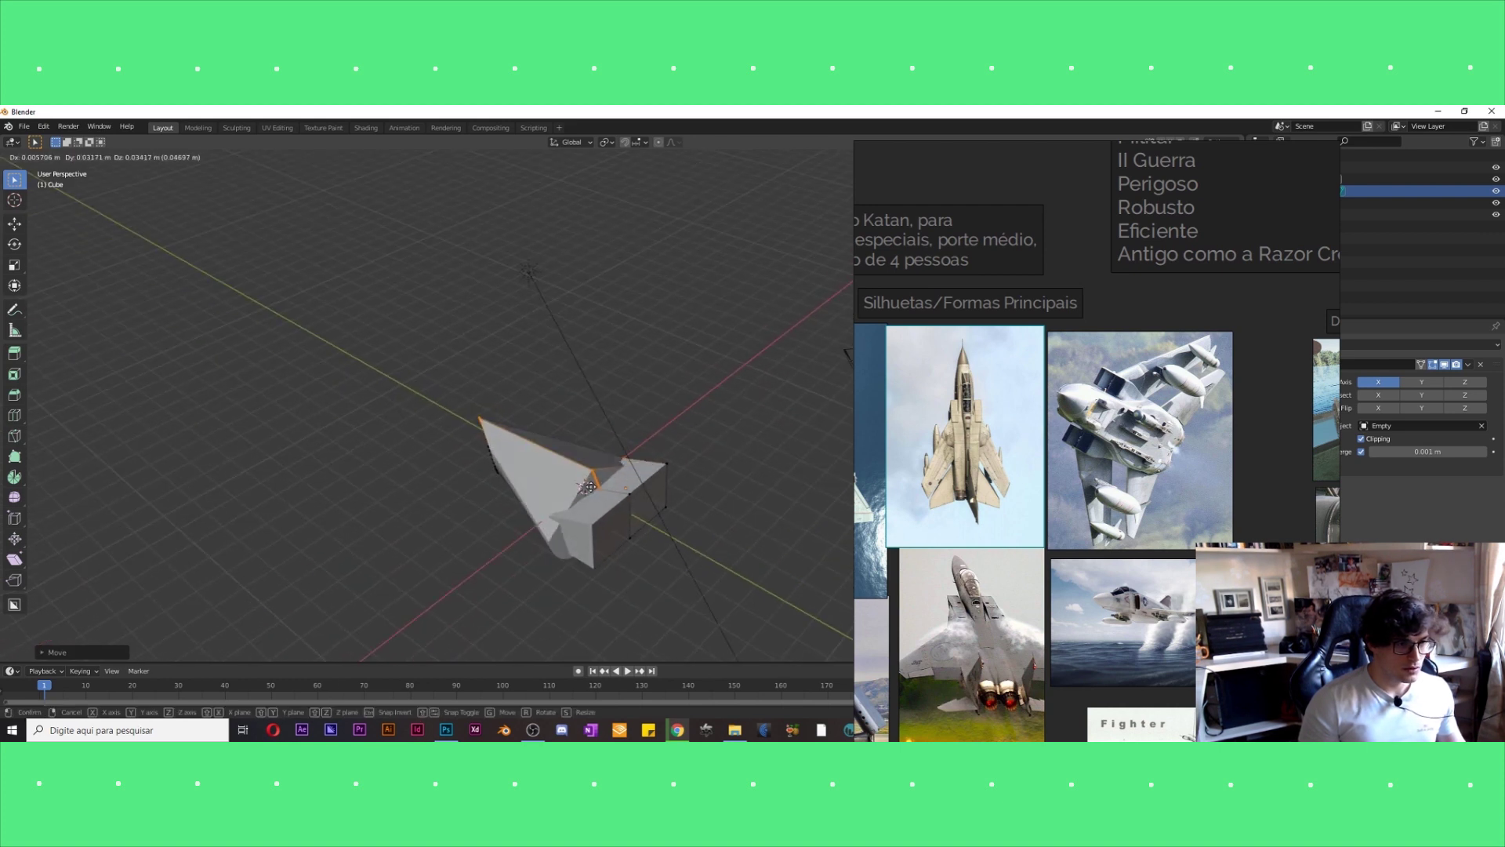
pyautogui.click(588, 488)
pyautogui.moveTo(588, 488)
pyautogui.mouseDown(button='middle')
pyautogui.moveTo(607, 504)
pyautogui.moveTo(594, 495)
pyautogui.mouseUp(button='middle')
pyautogui.press('g')
pyautogui.click(607, 504)
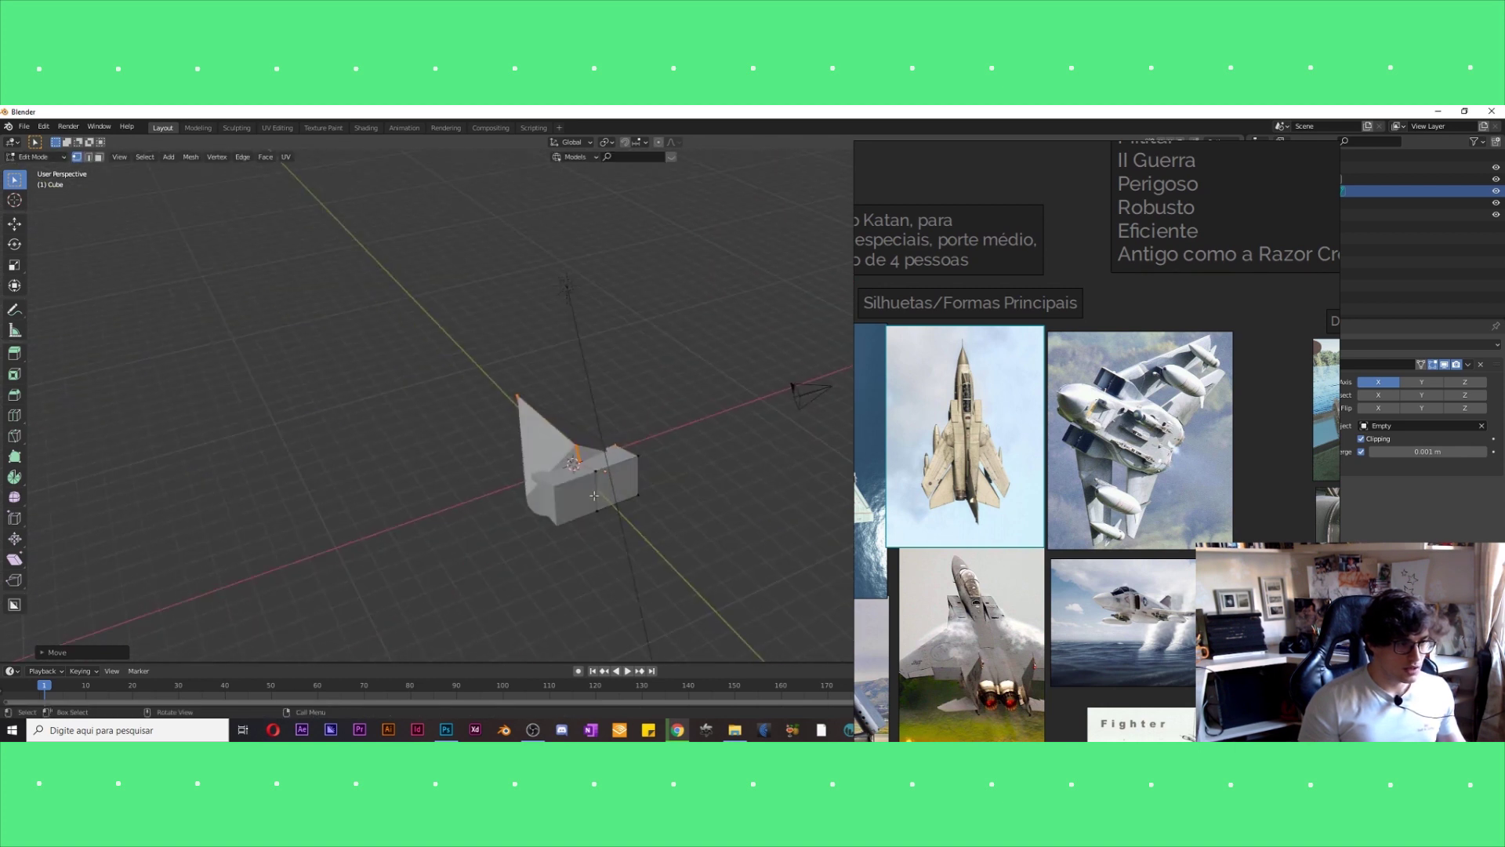
pyautogui.press('Tab')
pyautogui.hotkey('shift', 'a')
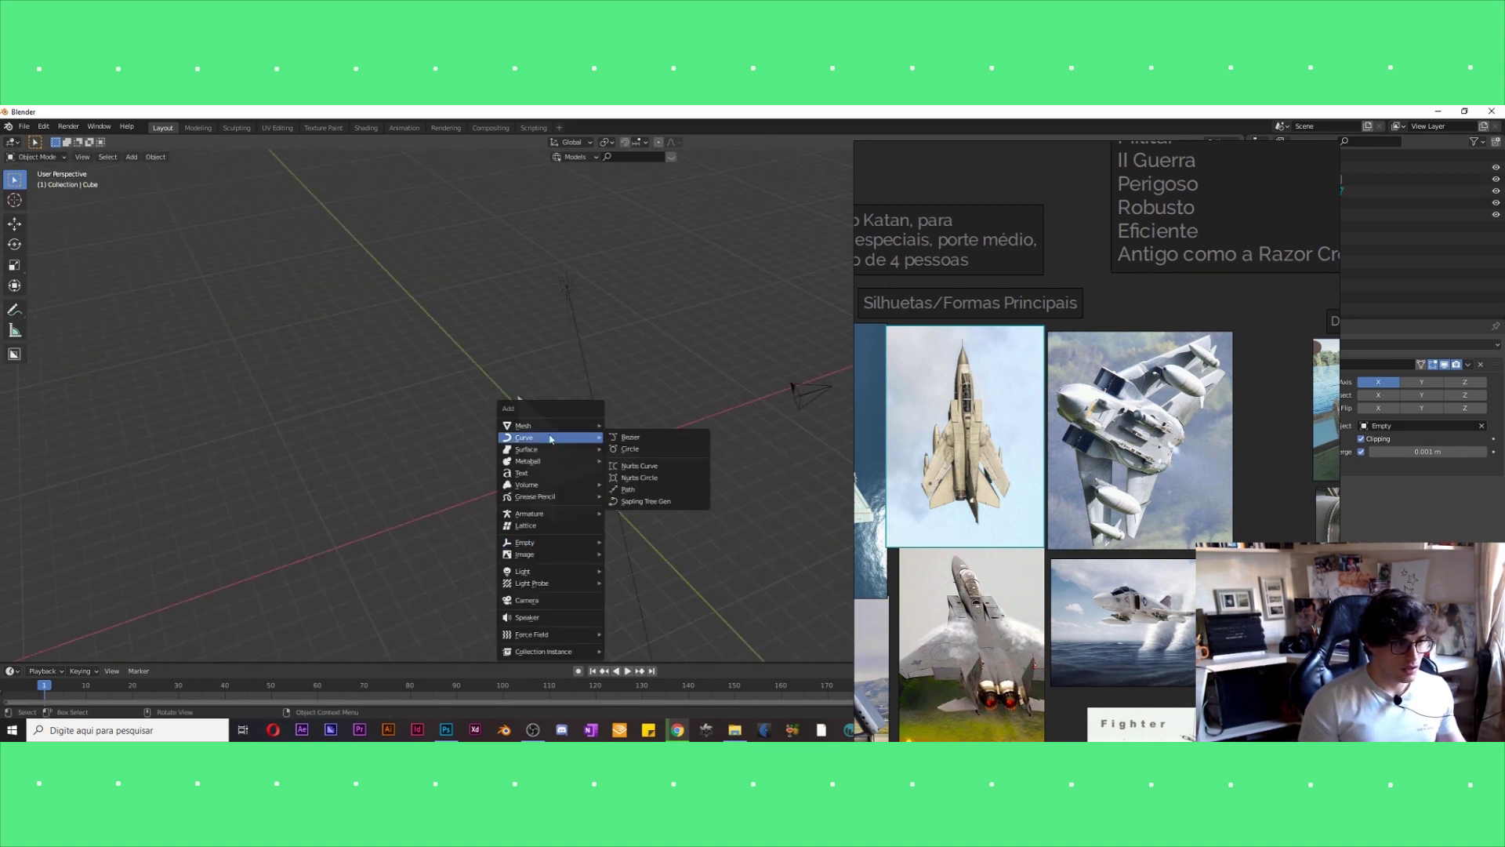
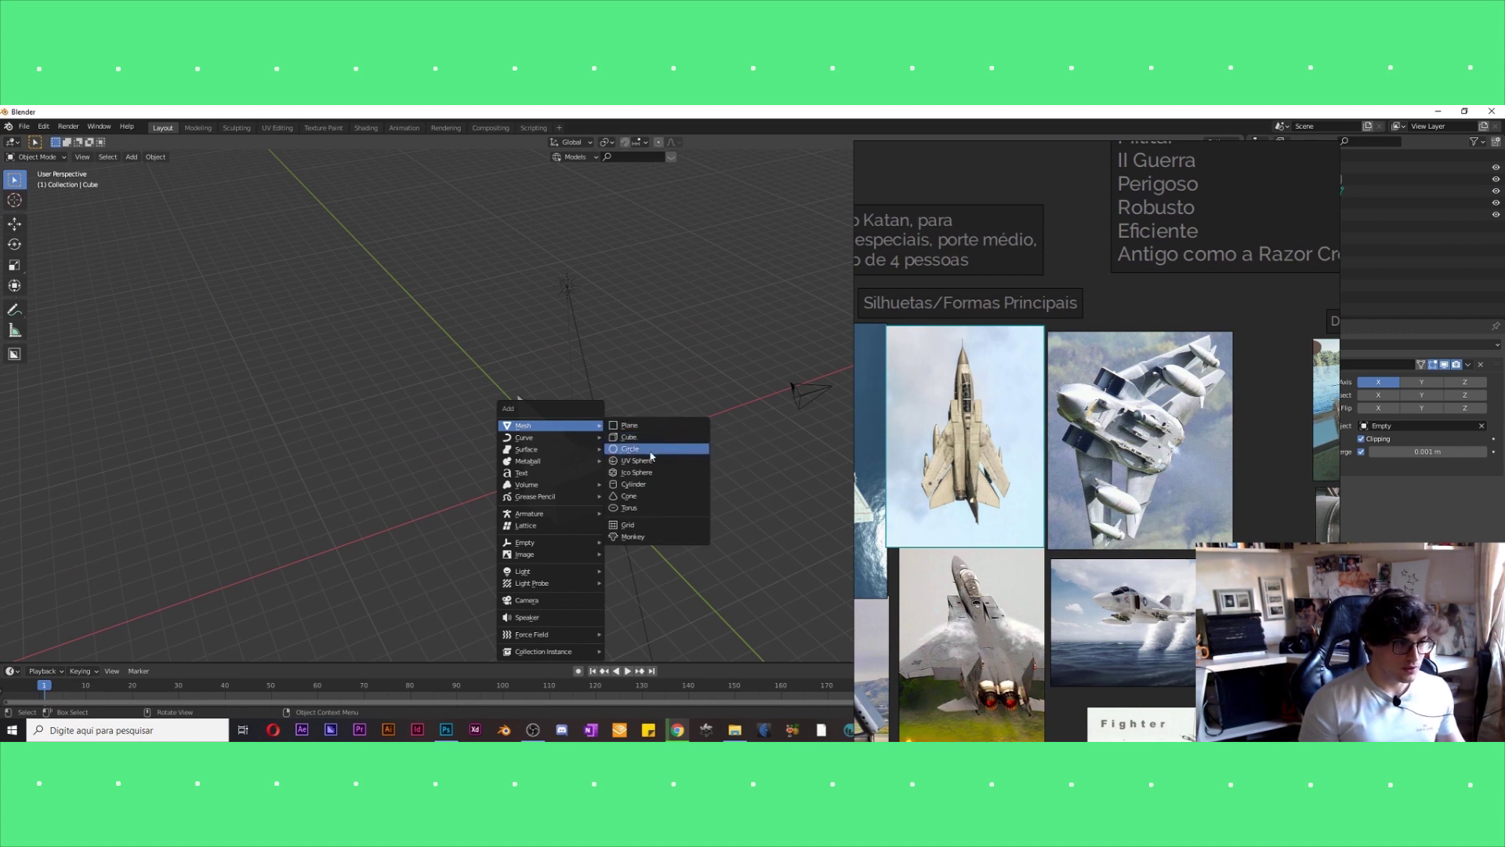
# Add a cylinder beside the wedge hull and rotate it about the X axis.
pyautogui.press('Escape')
pyautogui.press('Tab')
pyautogui.press('Tab')
pyautogui.hotkey('shift', 'a')
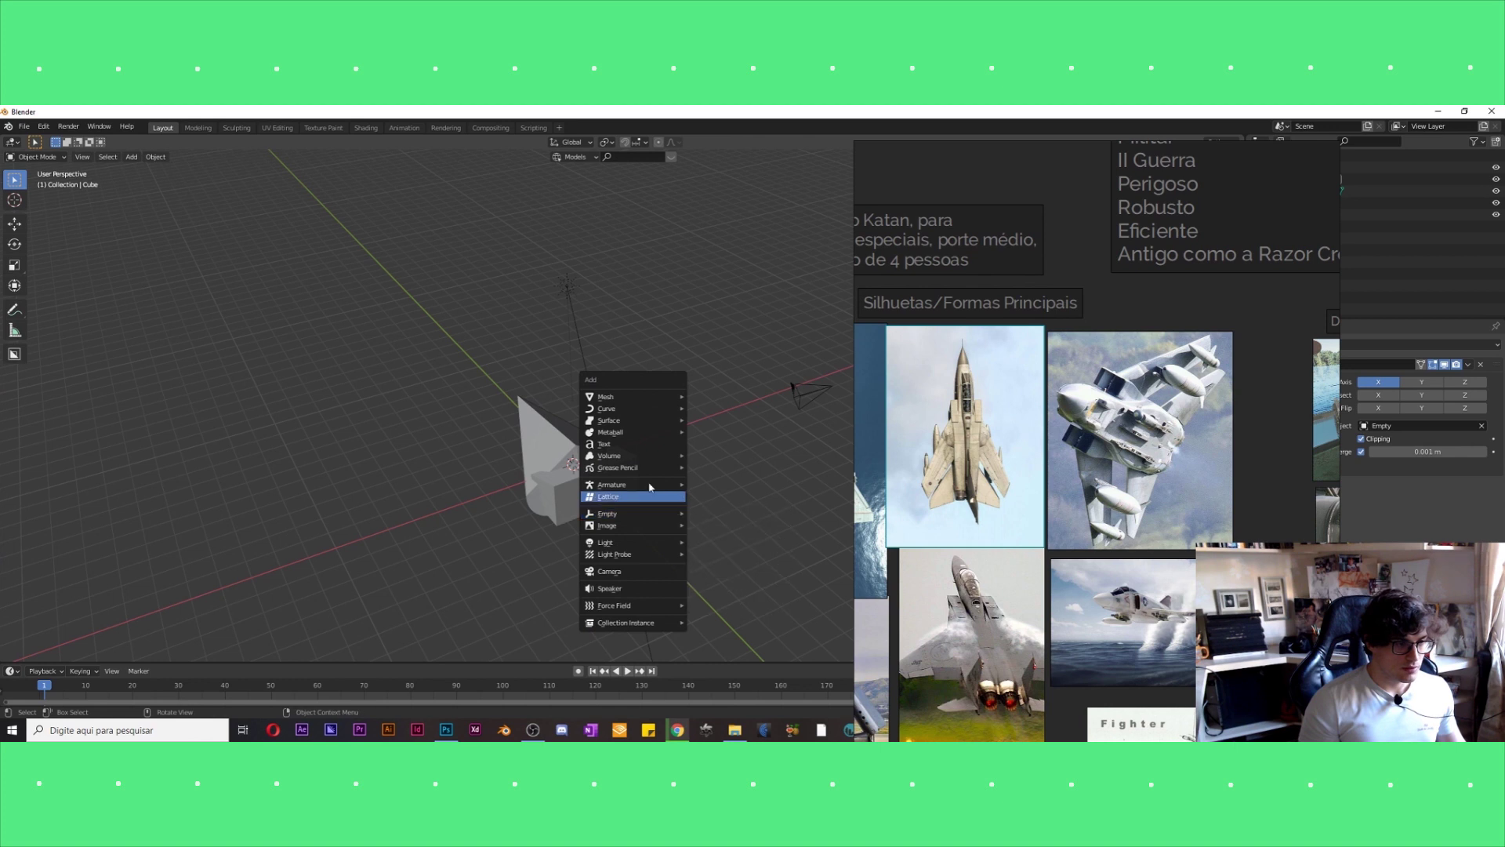
pyautogui.moveTo(632, 397)
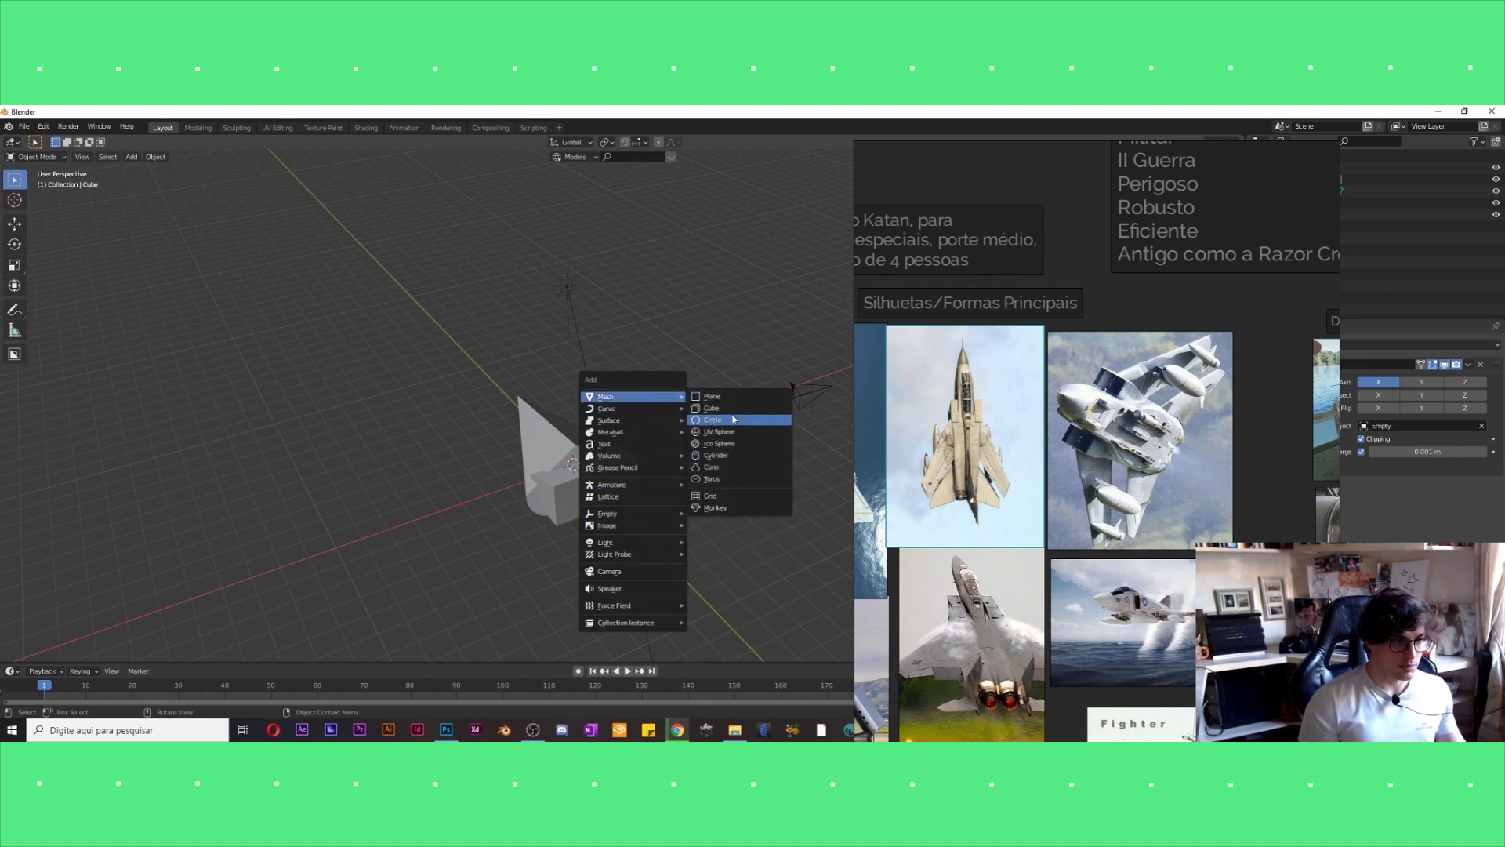
pyautogui.click(731, 455)
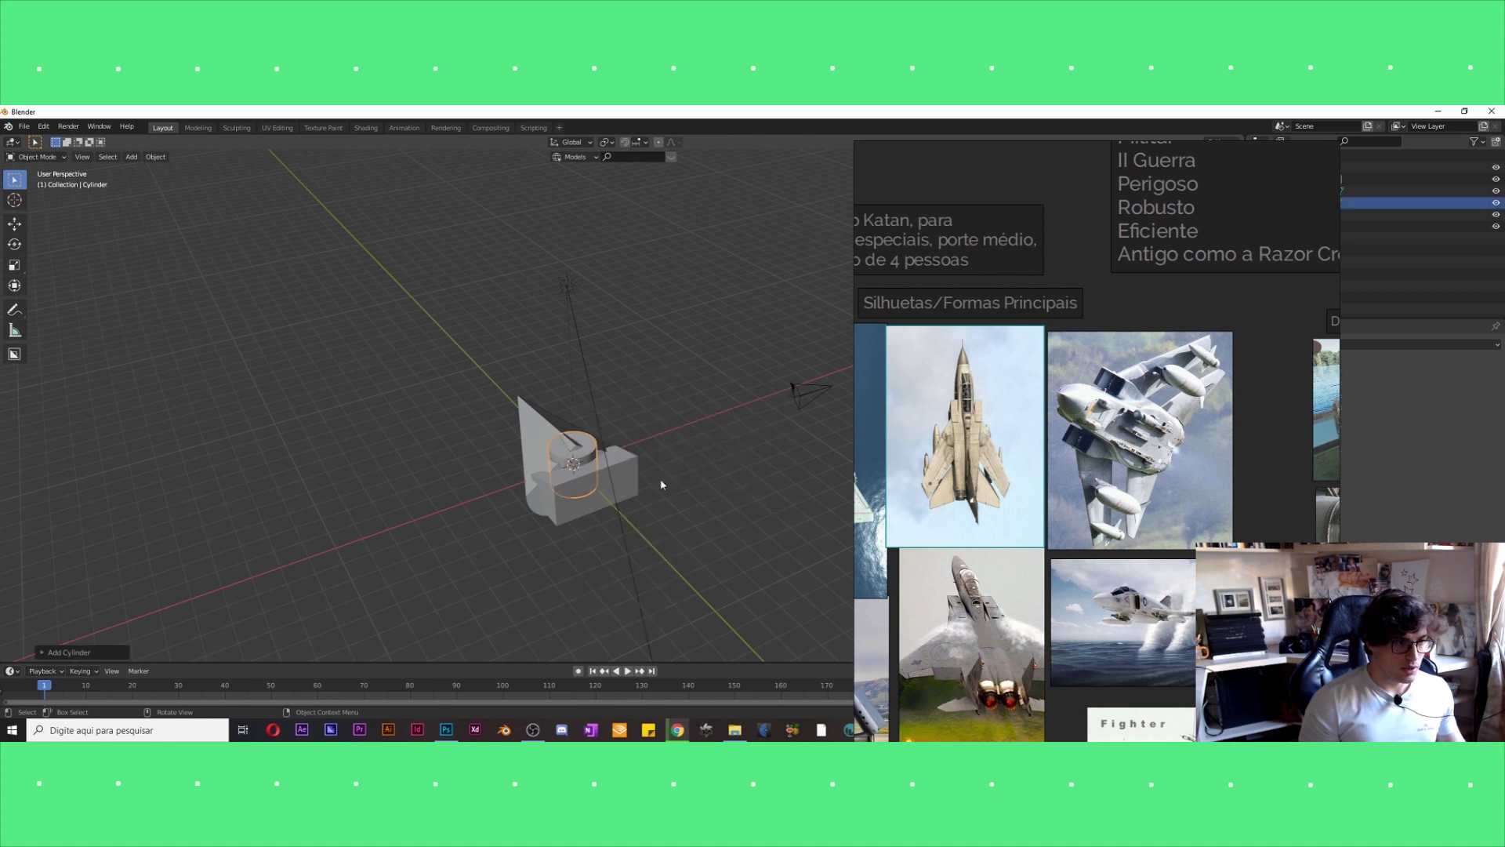
pyautogui.moveTo(721, 460); pyautogui.dragTo(661, 471, button='middle')
pyautogui.press('g')
pyautogui.click(700, 477)
pyautogui.press('r')
pyautogui.press('r')
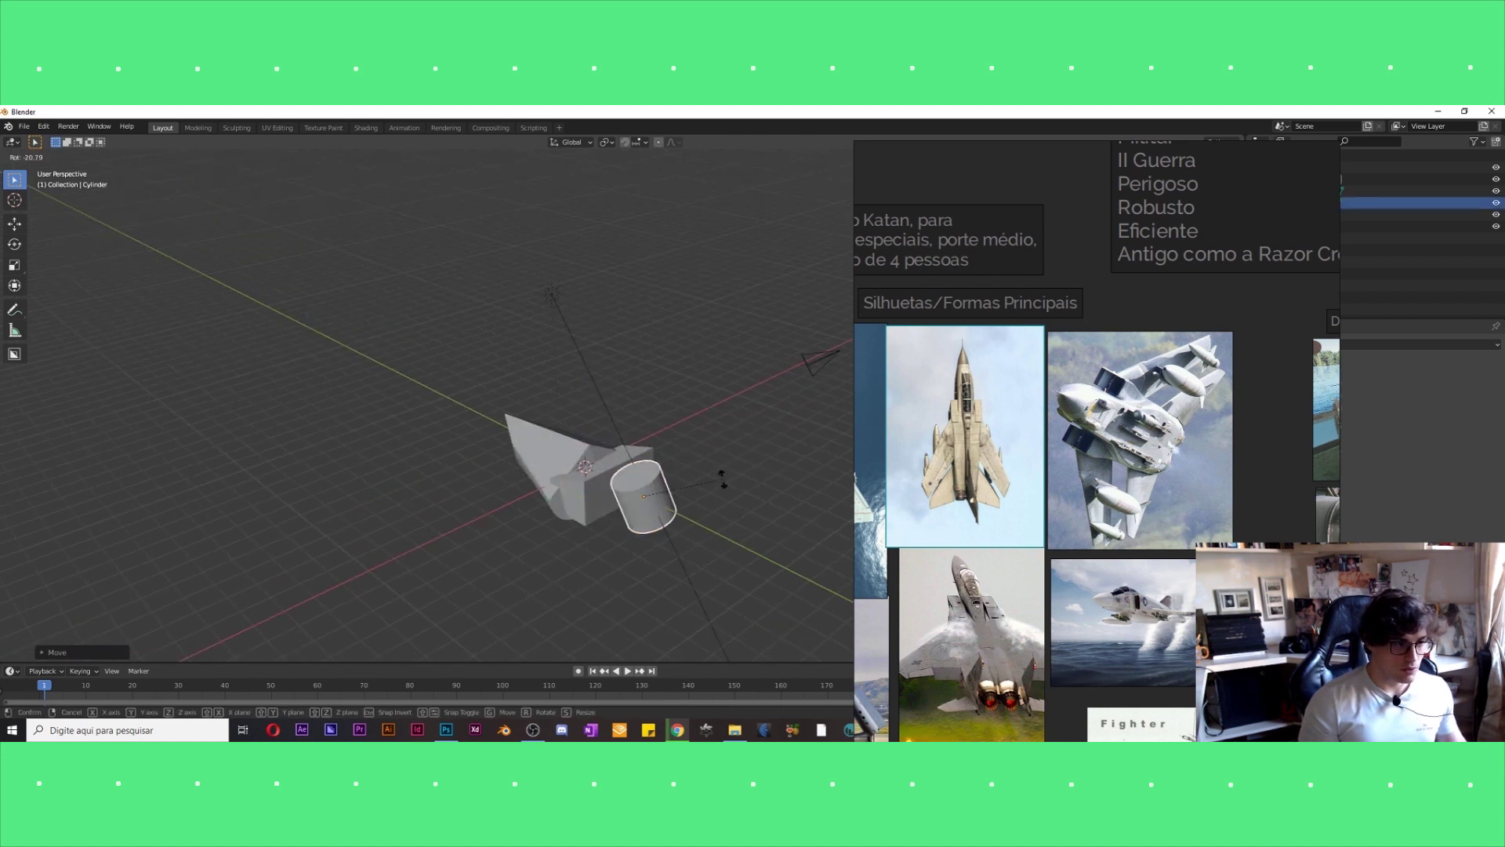
pyautogui.press('r')
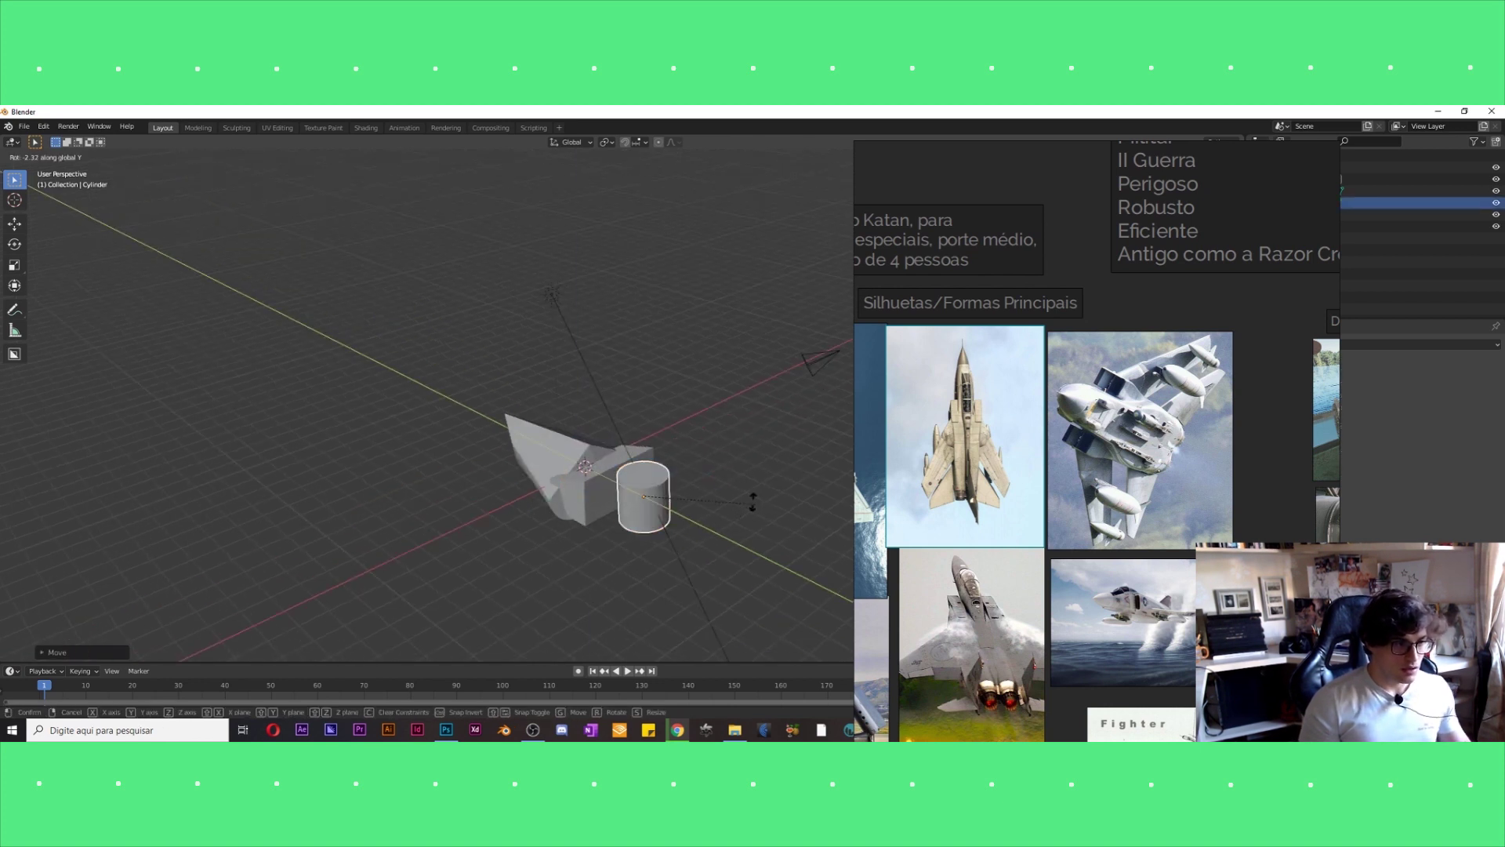
pyautogui.press('x')
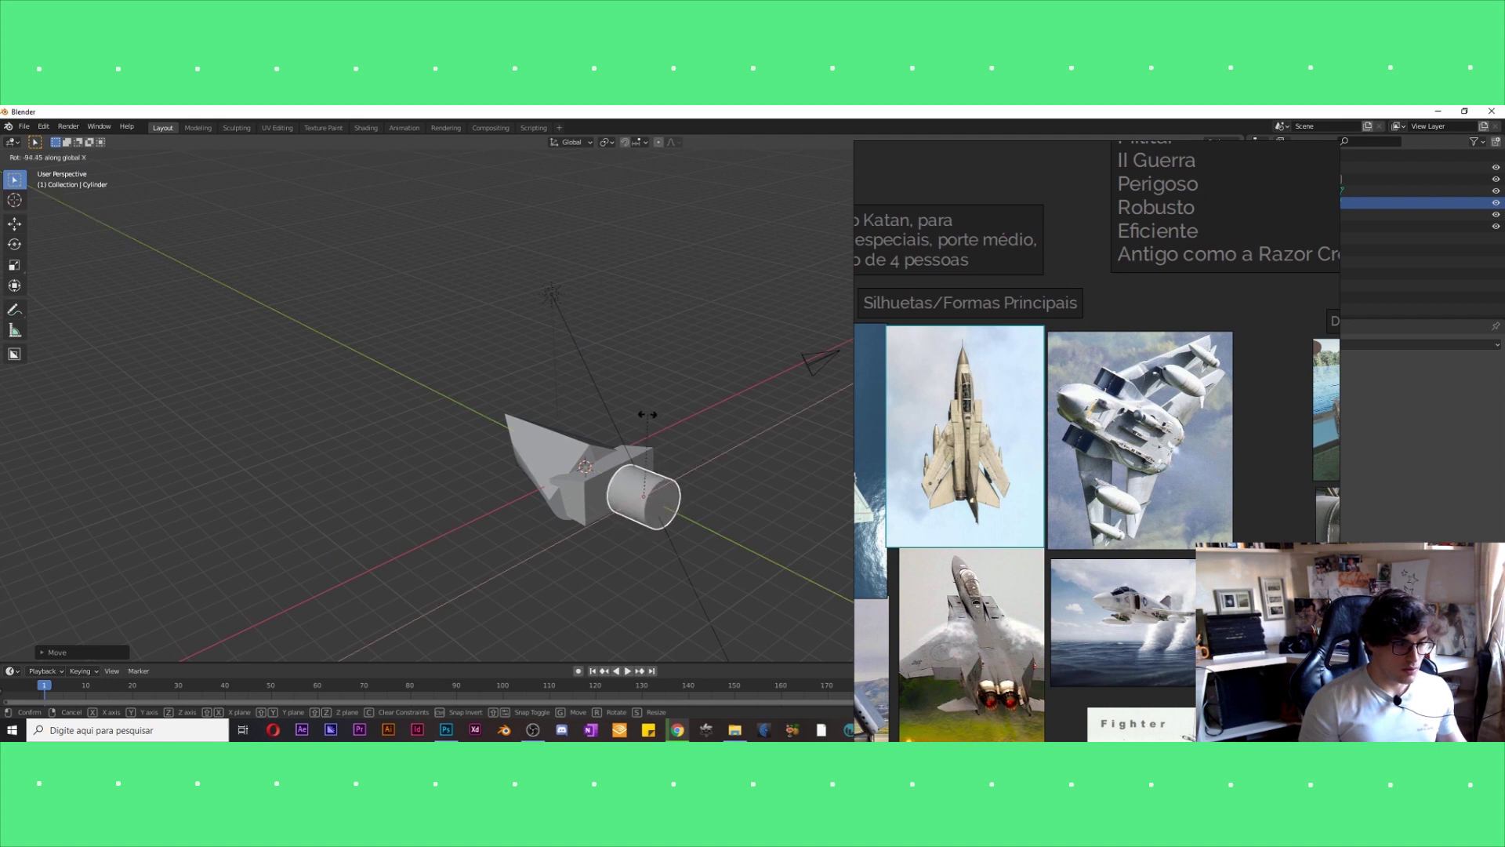
pyautogui.click(650, 415)
# Extrude the cylinder's end face along Y into a long fuselage.
pyautogui.moveTo(649, 415); pyautogui.dragTo(718, 508, button='middle')
pyautogui.press('Tab')
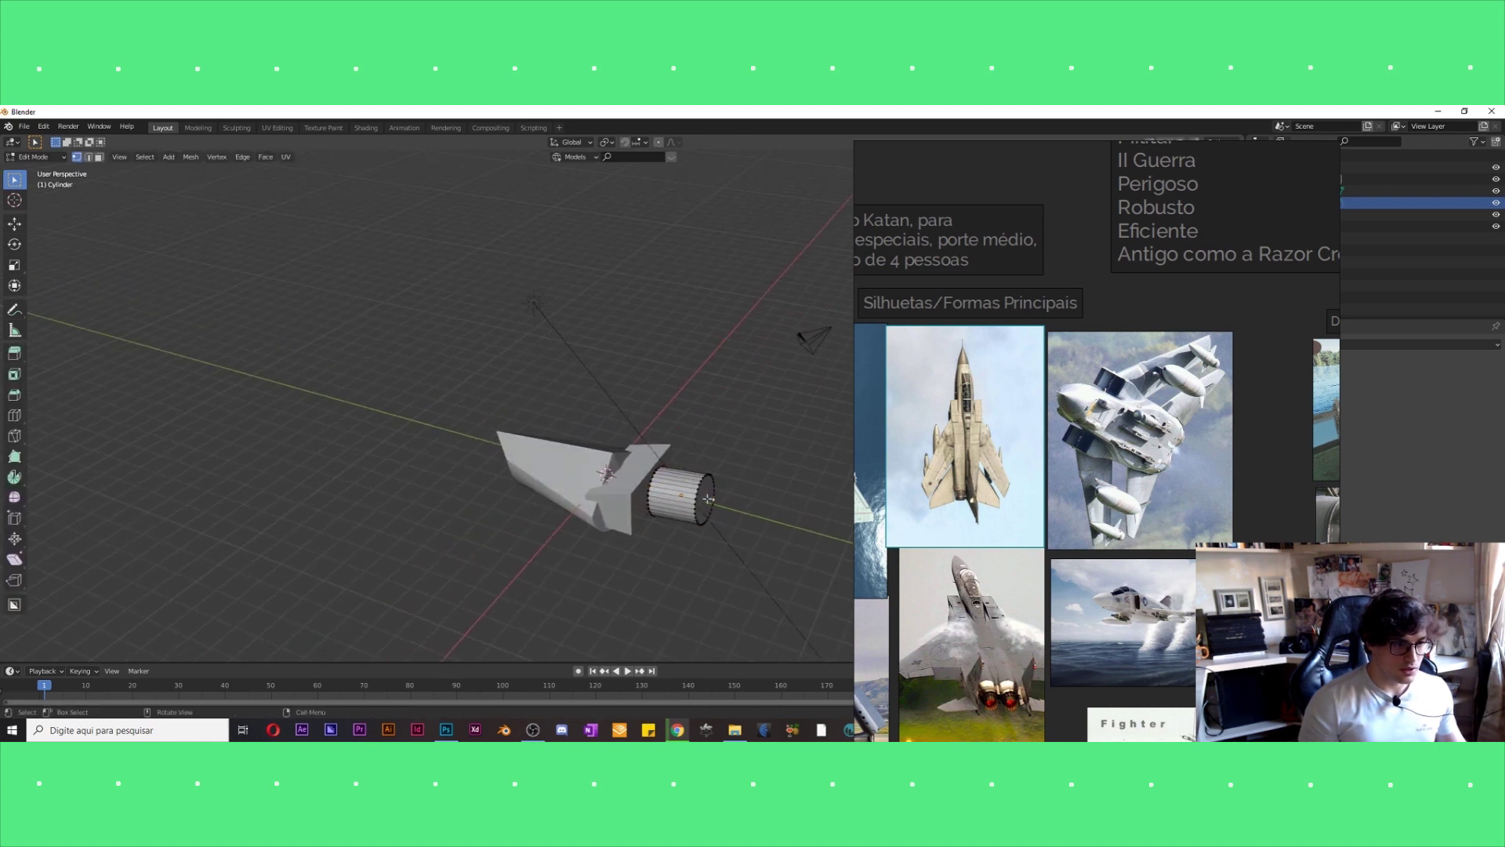
pyautogui.press('y')
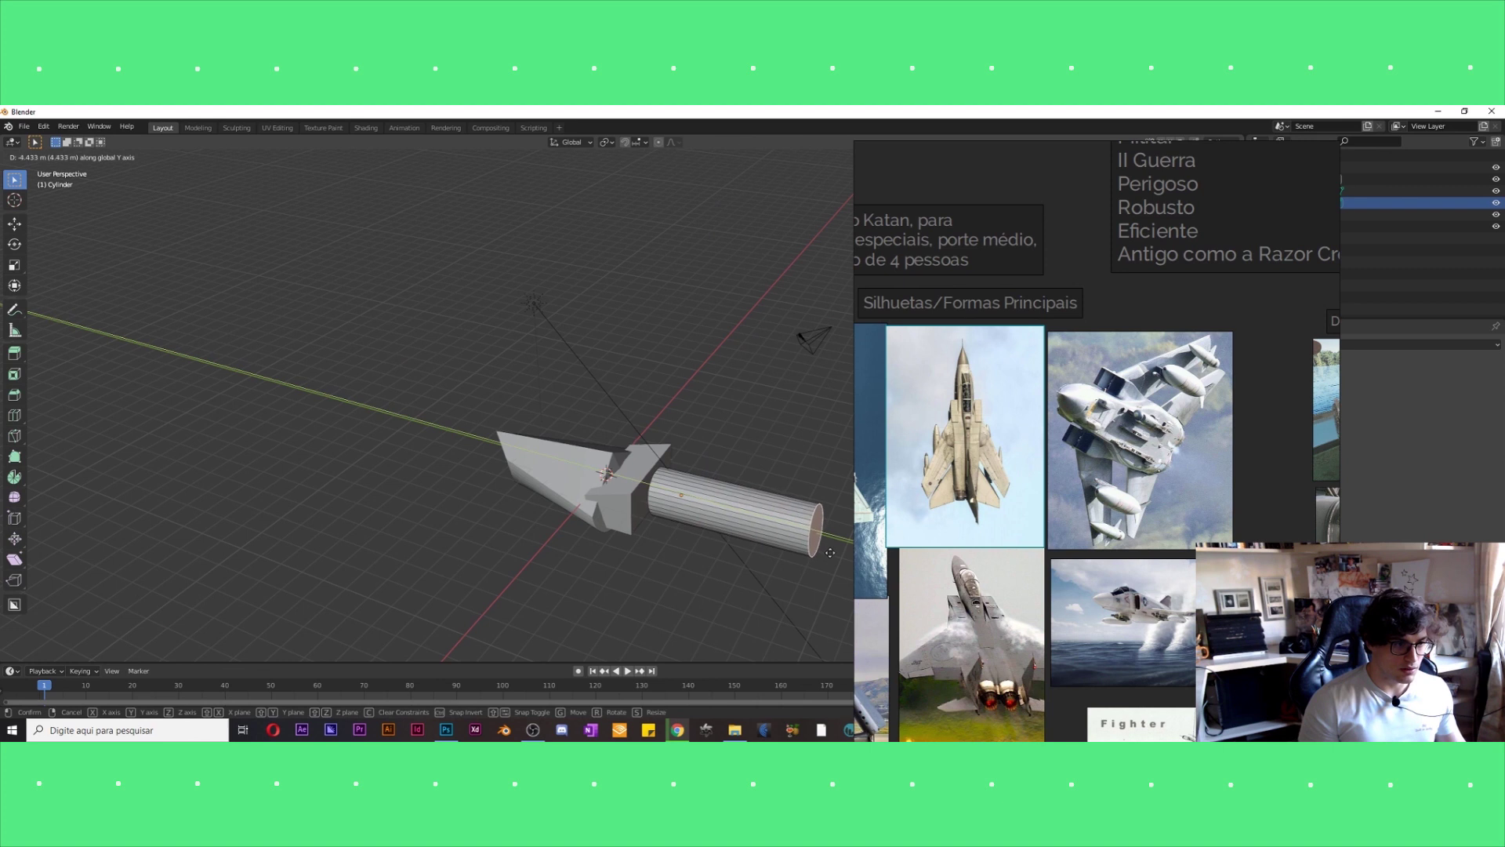
pyautogui.click(829, 552)
pyautogui.press('Tab')
# Scale the fuselage cylinder to about 0.52 and position it behind the wedge nose.
pyautogui.press('s')
pyautogui.click(605, 494)
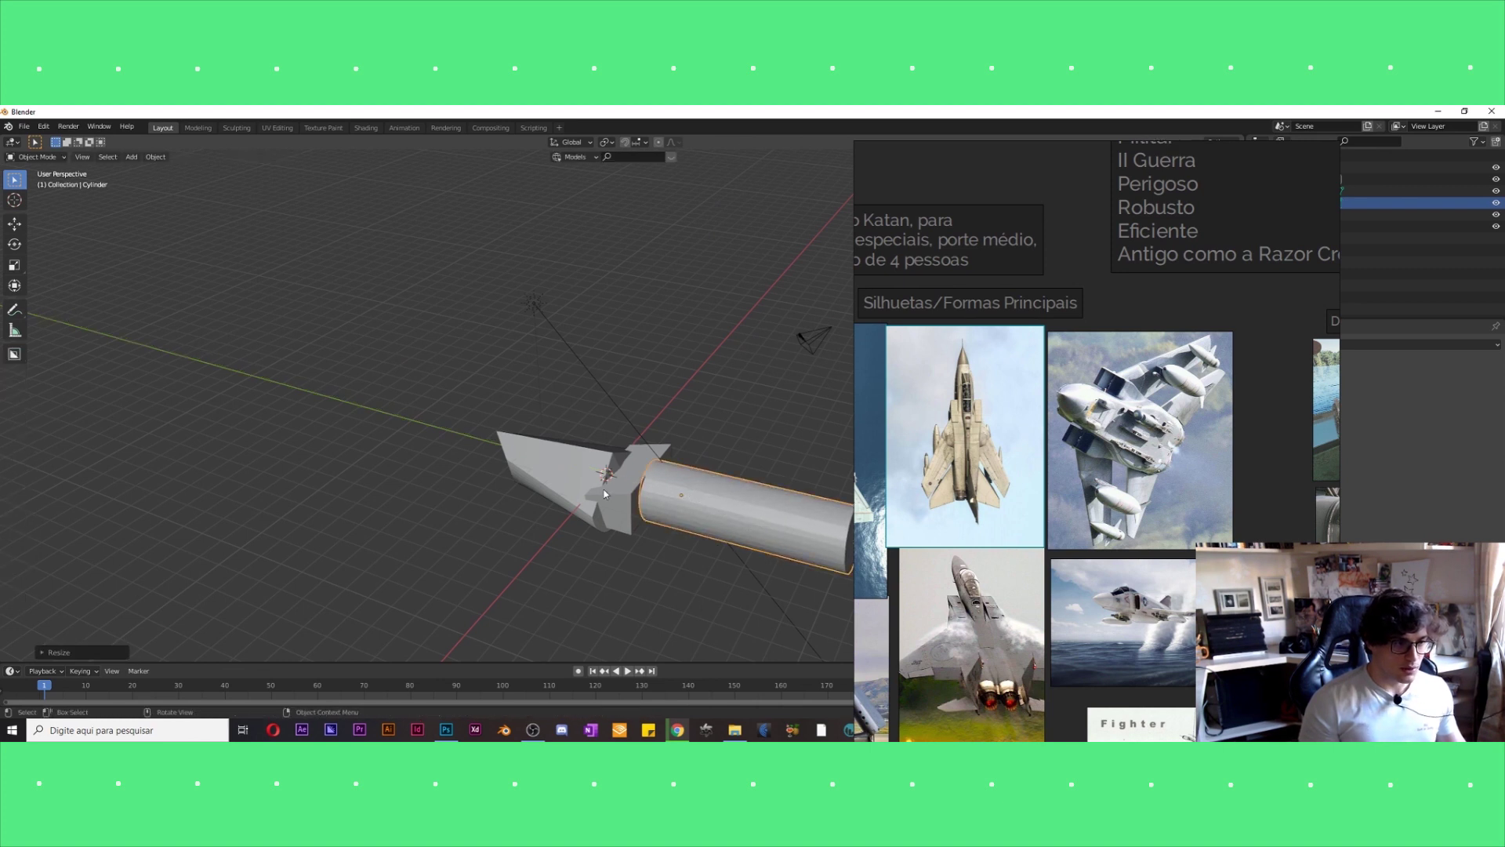
pyautogui.moveTo(613, 500)
pyautogui.mouseDown(button='middle')
pyautogui.moveTo(536, 457)
pyautogui.moveTo(716, 521)
pyautogui.mouseUp(button='middle')
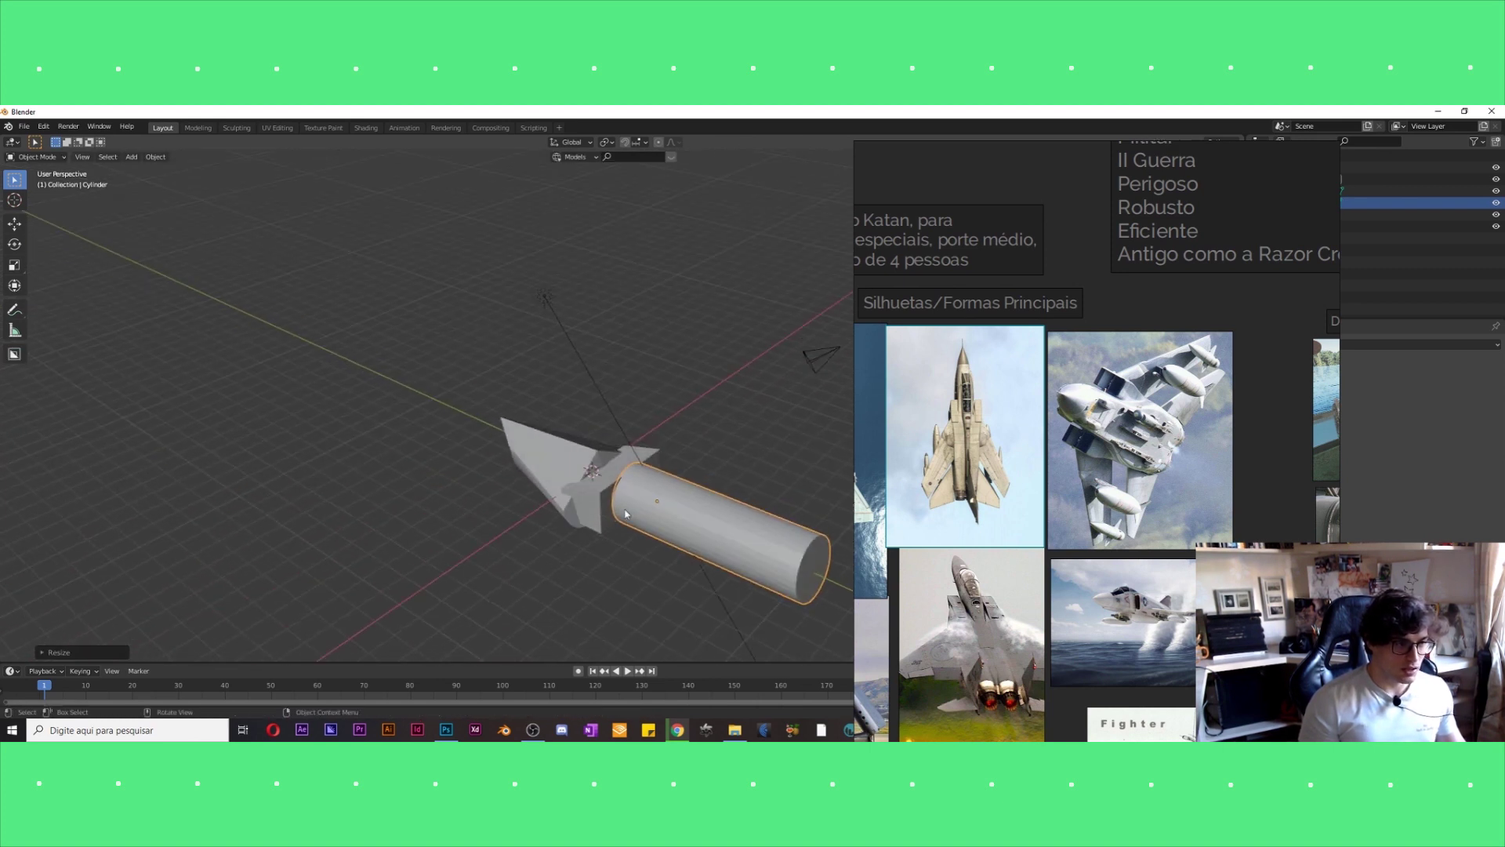
pyautogui.press('s')
pyautogui.click(722, 473)
pyautogui.press('g')
pyautogui.click(650, 494)
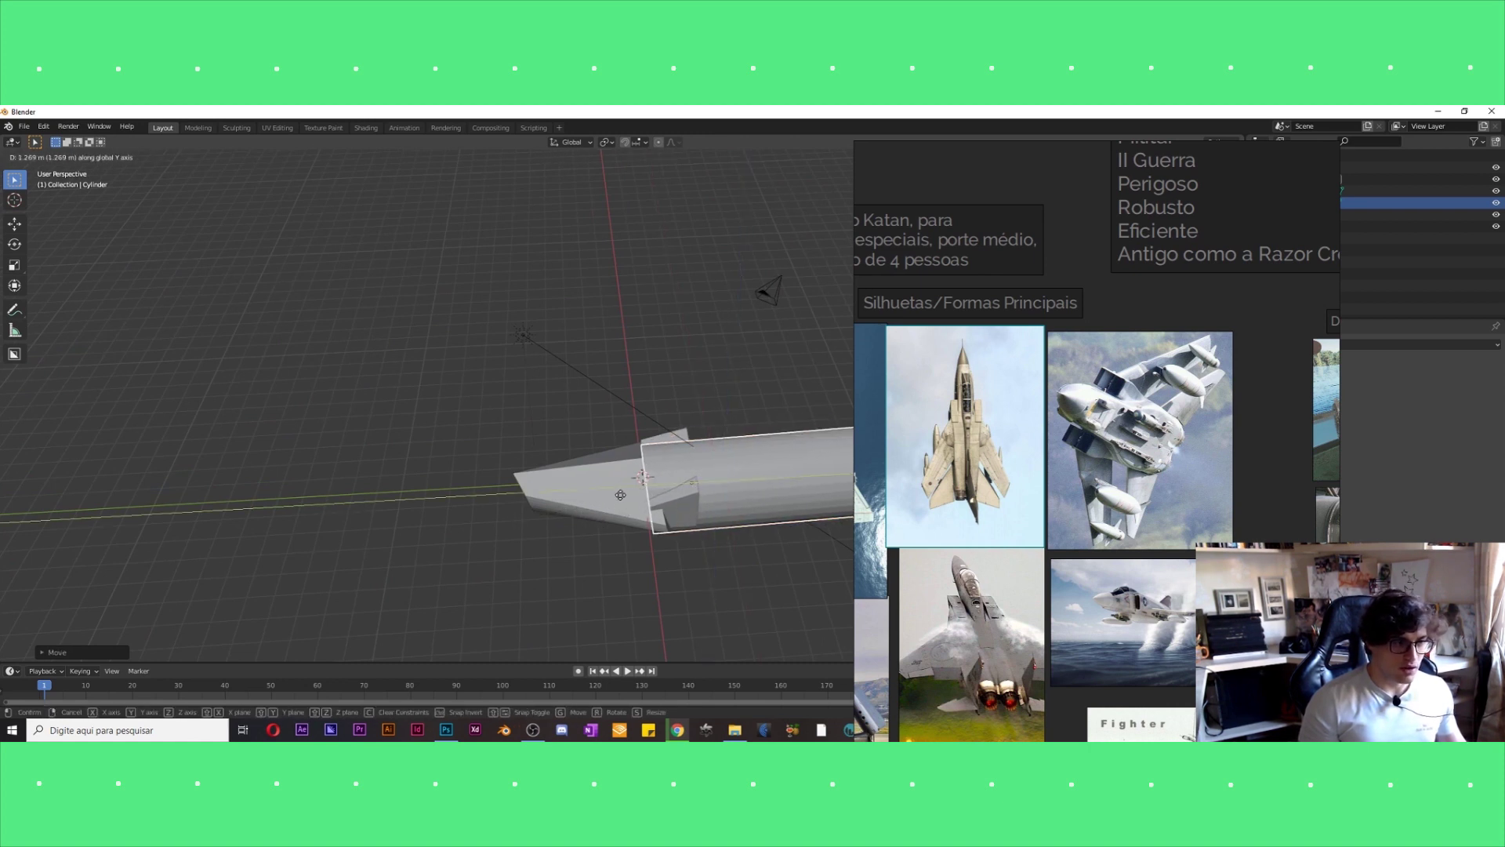
pyautogui.press('s')
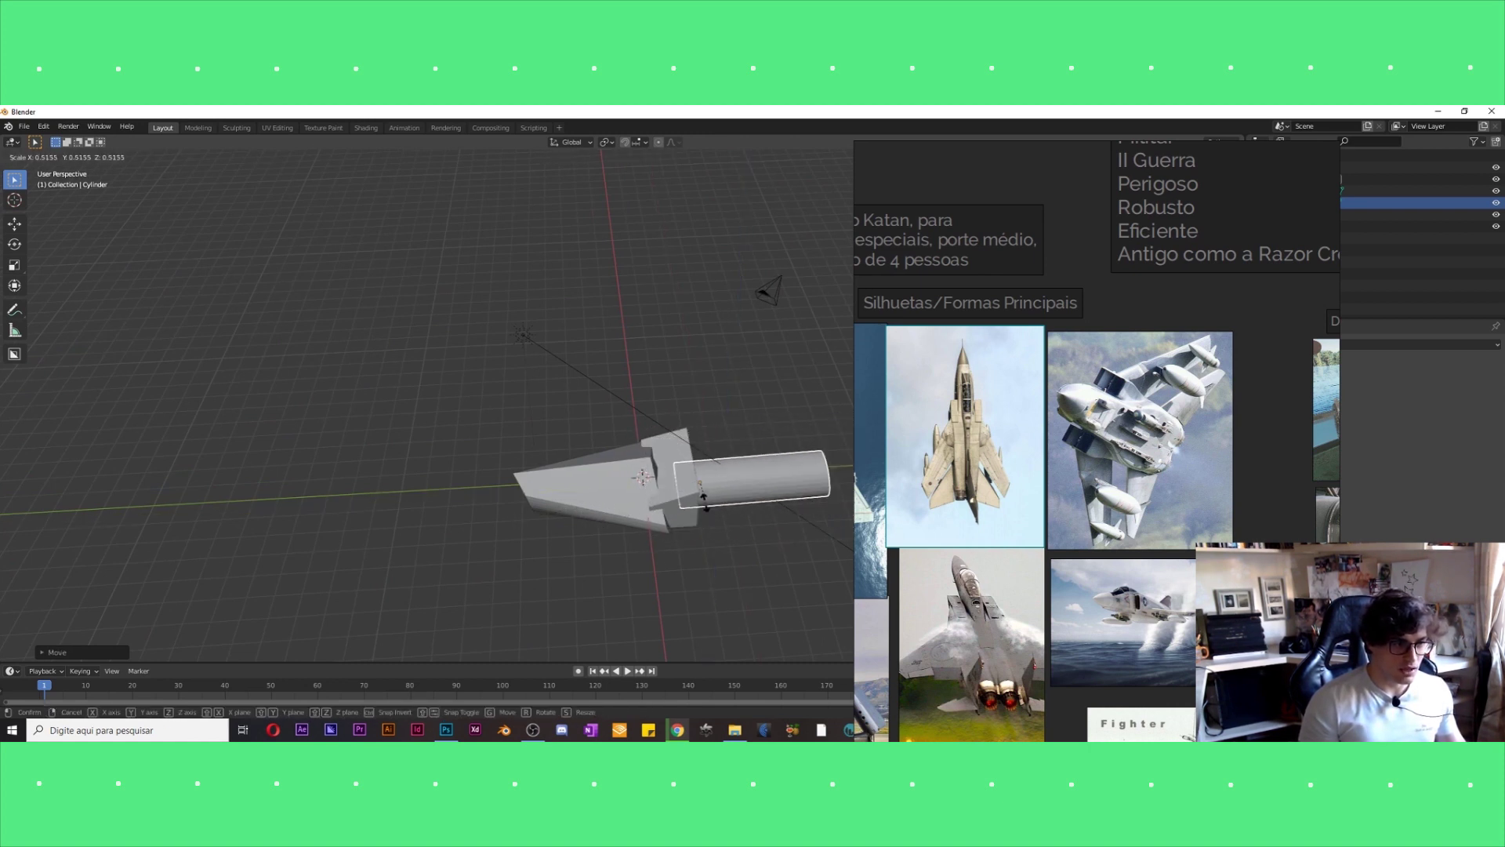
pyautogui.click(694, 509)
pyautogui.moveTo(694, 509)
pyautogui.mouseDown(button='middle')
pyautogui.moveTo(591, 486)
pyautogui.moveTo(685, 564)
pyautogui.moveTo(643, 495)
pyautogui.mouseUp(button='middle')
pyautogui.click(643, 494)
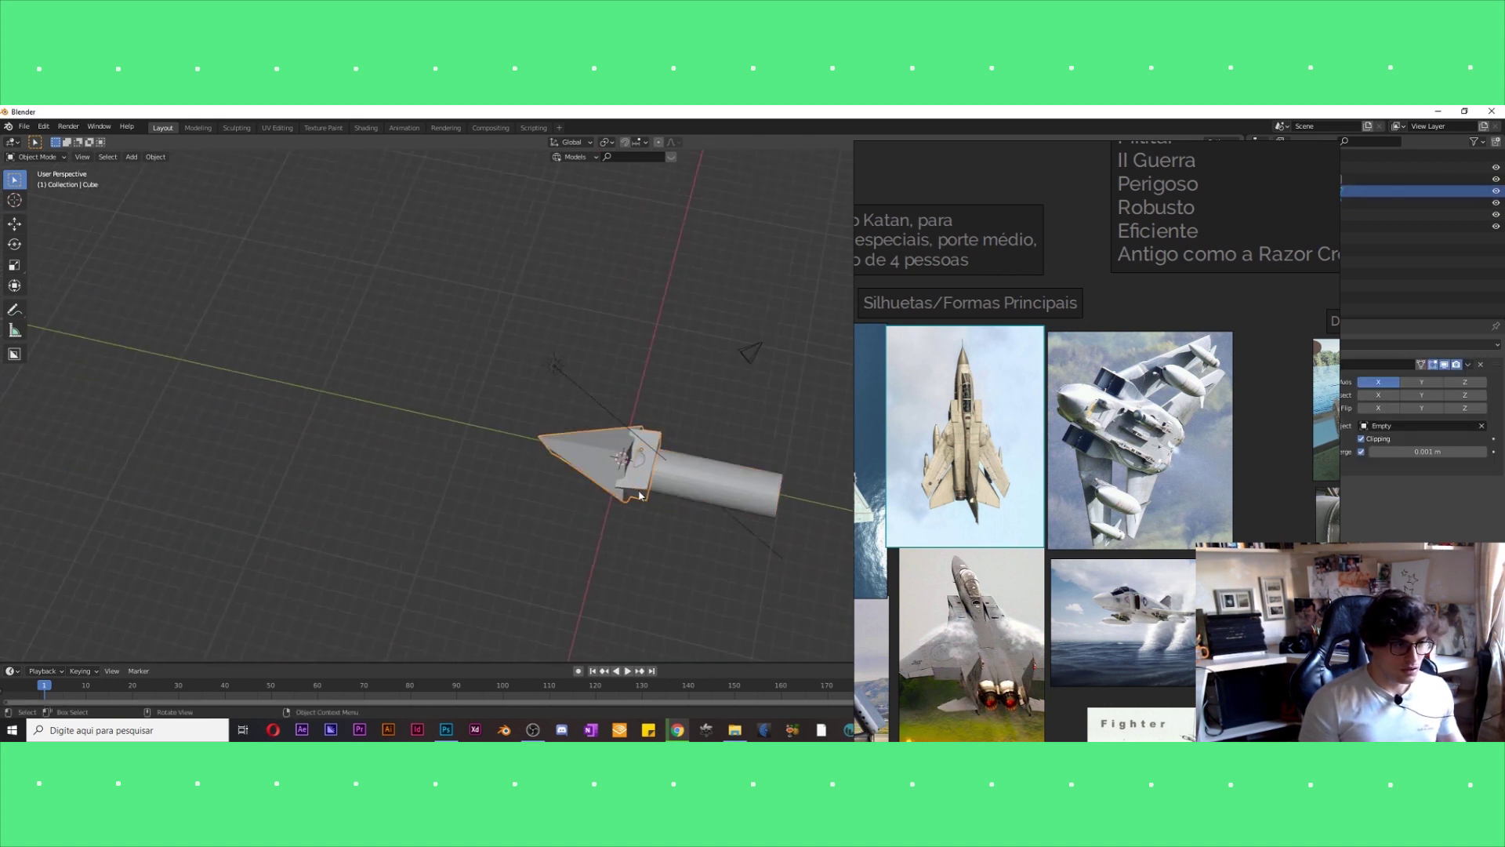
# Add a cube and move it along Y behind the nose.
pyautogui.press('Tab')
pyautogui.moveTo(643, 494); pyautogui.dragTo(653, 572, button='middle')
pyautogui.press('Tab')
pyautogui.hotkey('shift', 'a')
pyautogui.moveTo(591, 476)
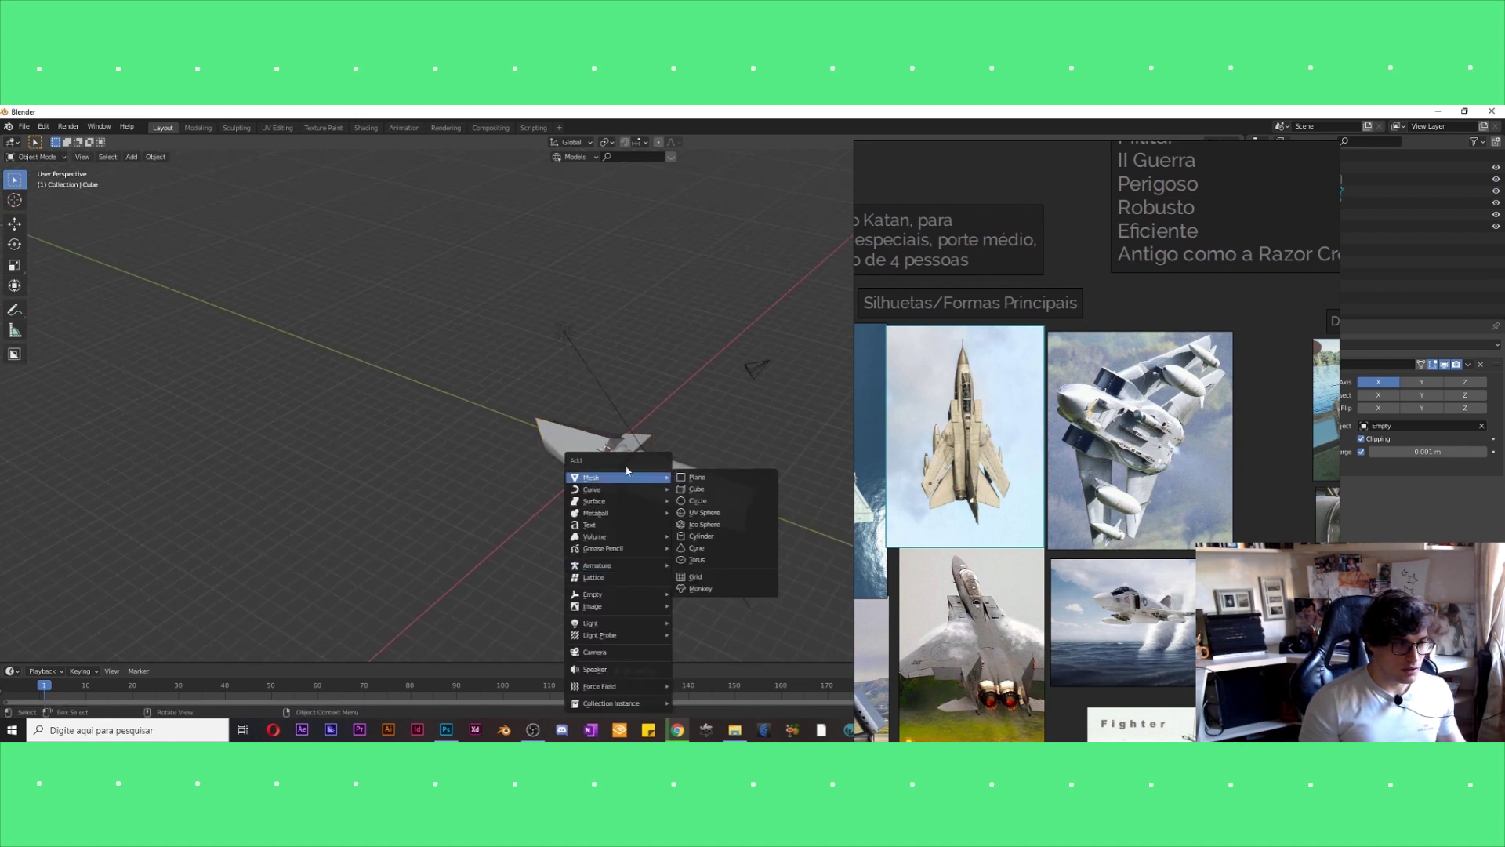
pyautogui.click(696, 489)
pyautogui.moveTo(696, 488); pyautogui.dragTo(661, 530, button='middle')
pyautogui.press('g')
pyautogui.press('y')
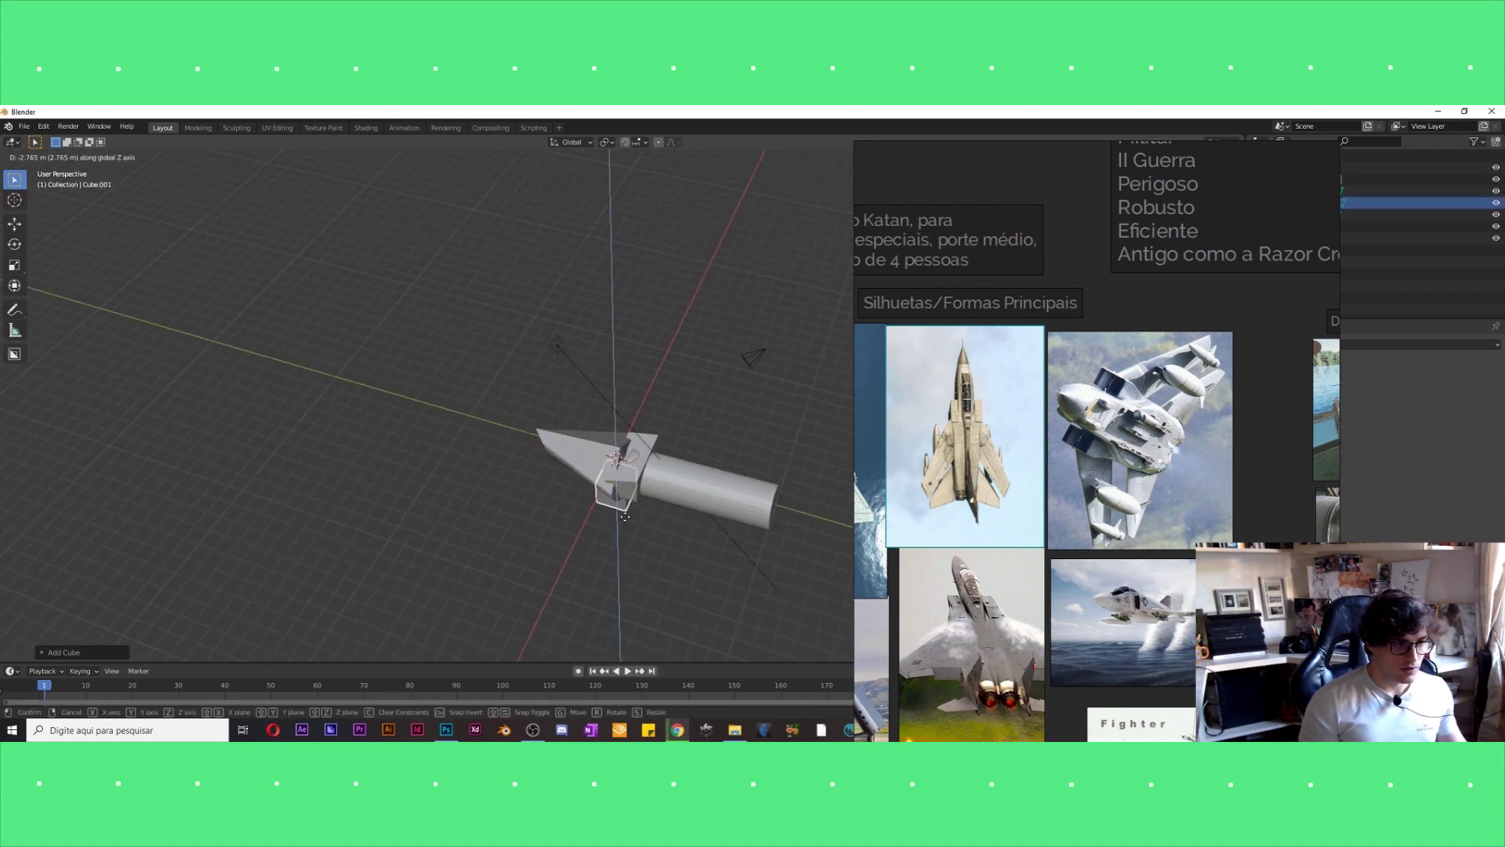
pyautogui.click(640, 544)
# Reposition the cube along X so it sits beside the cylindrical fuselage.
pyautogui.click(640, 537)
pyautogui.moveTo(640, 536); pyautogui.dragTo(580, 502, button='middle')
pyautogui.press('g')
pyautogui.press('x')
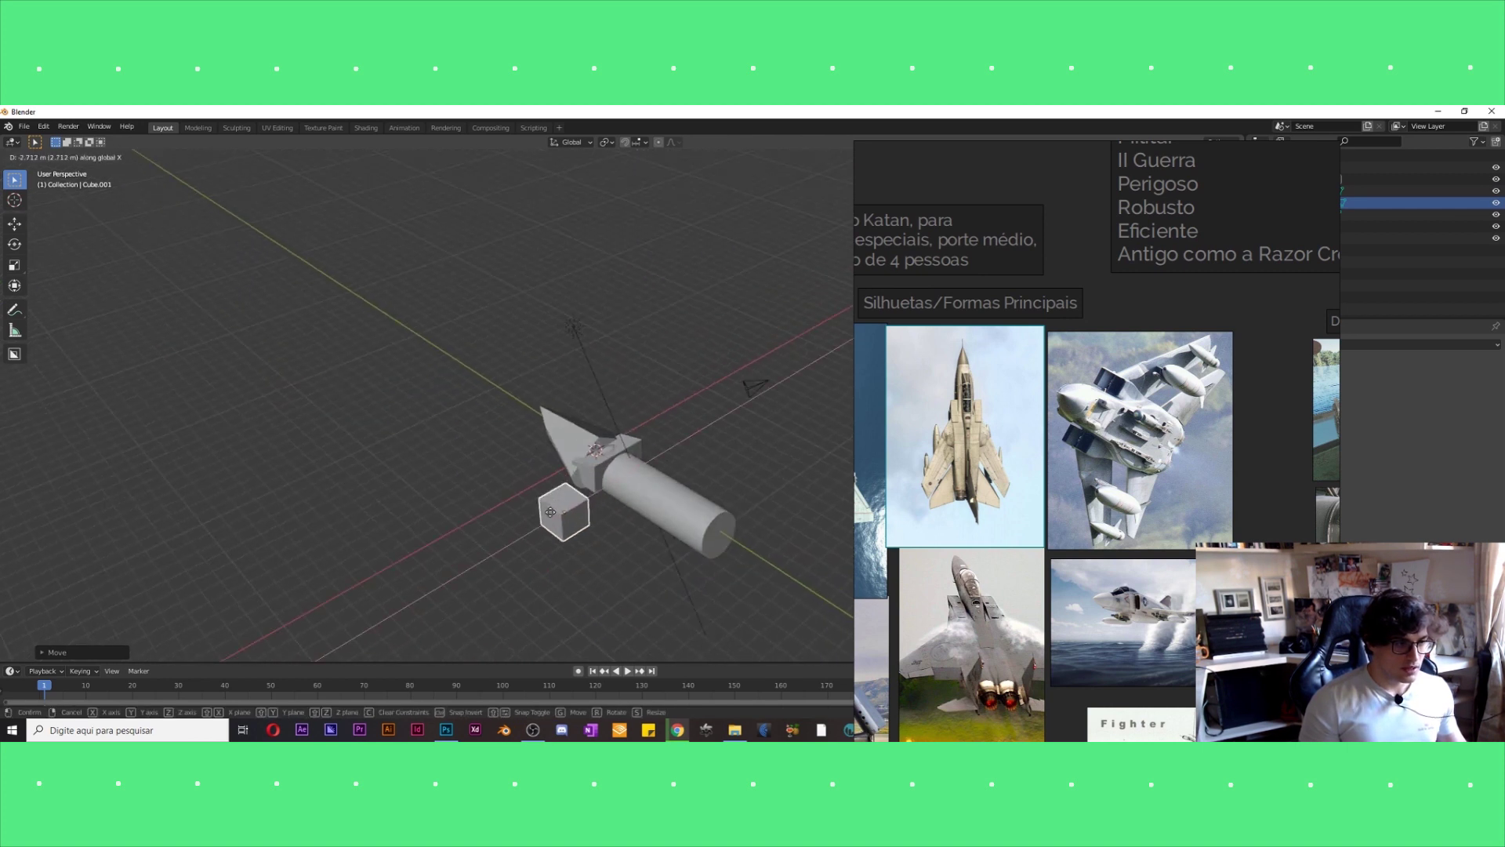
pyautogui.press('y')
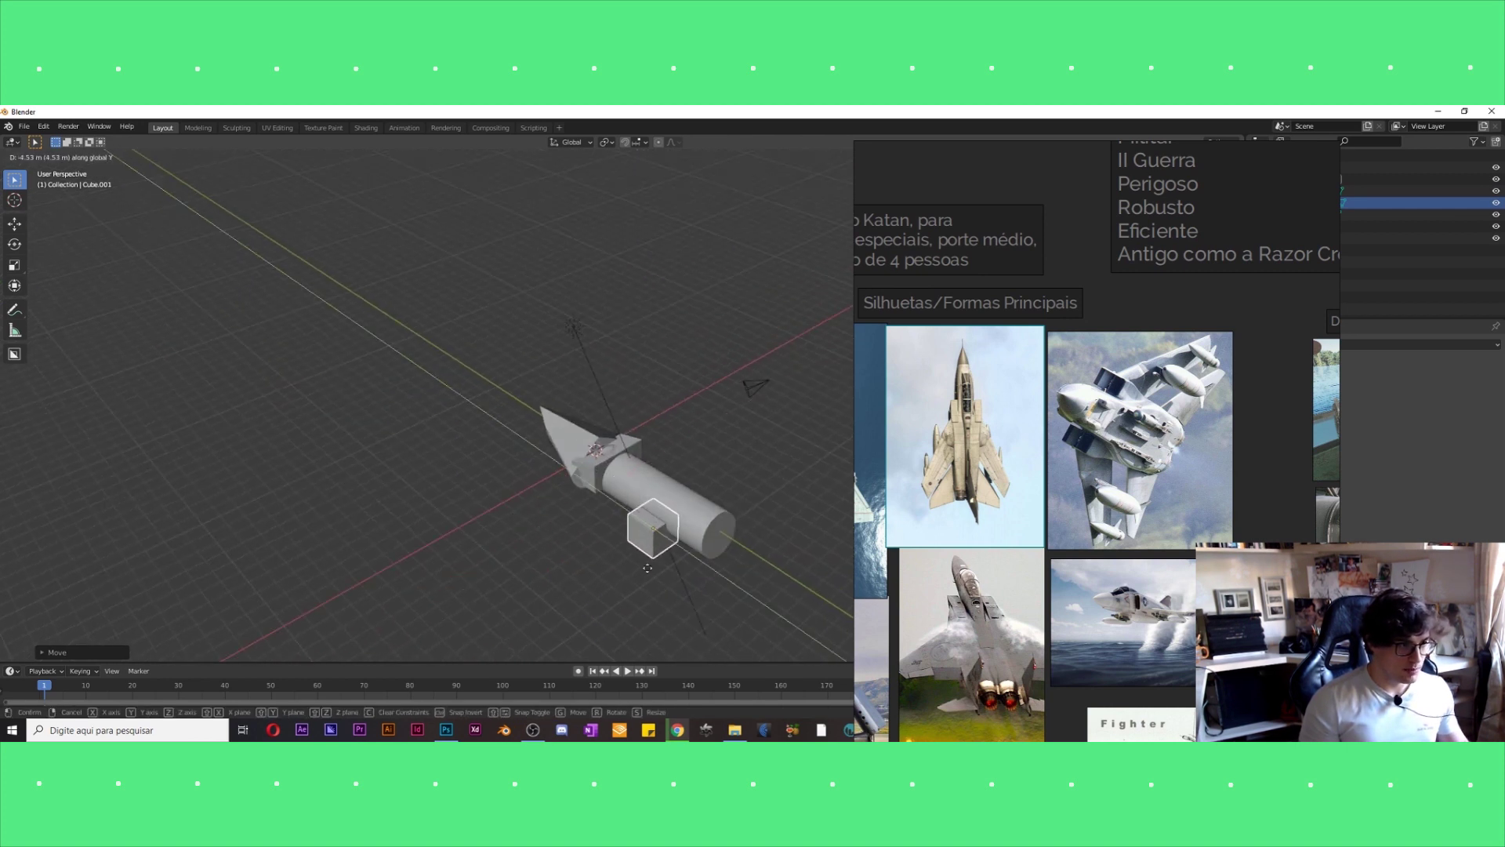
pyautogui.press('y')
pyautogui.press('y')
pyautogui.press('z')
pyautogui.press('x')
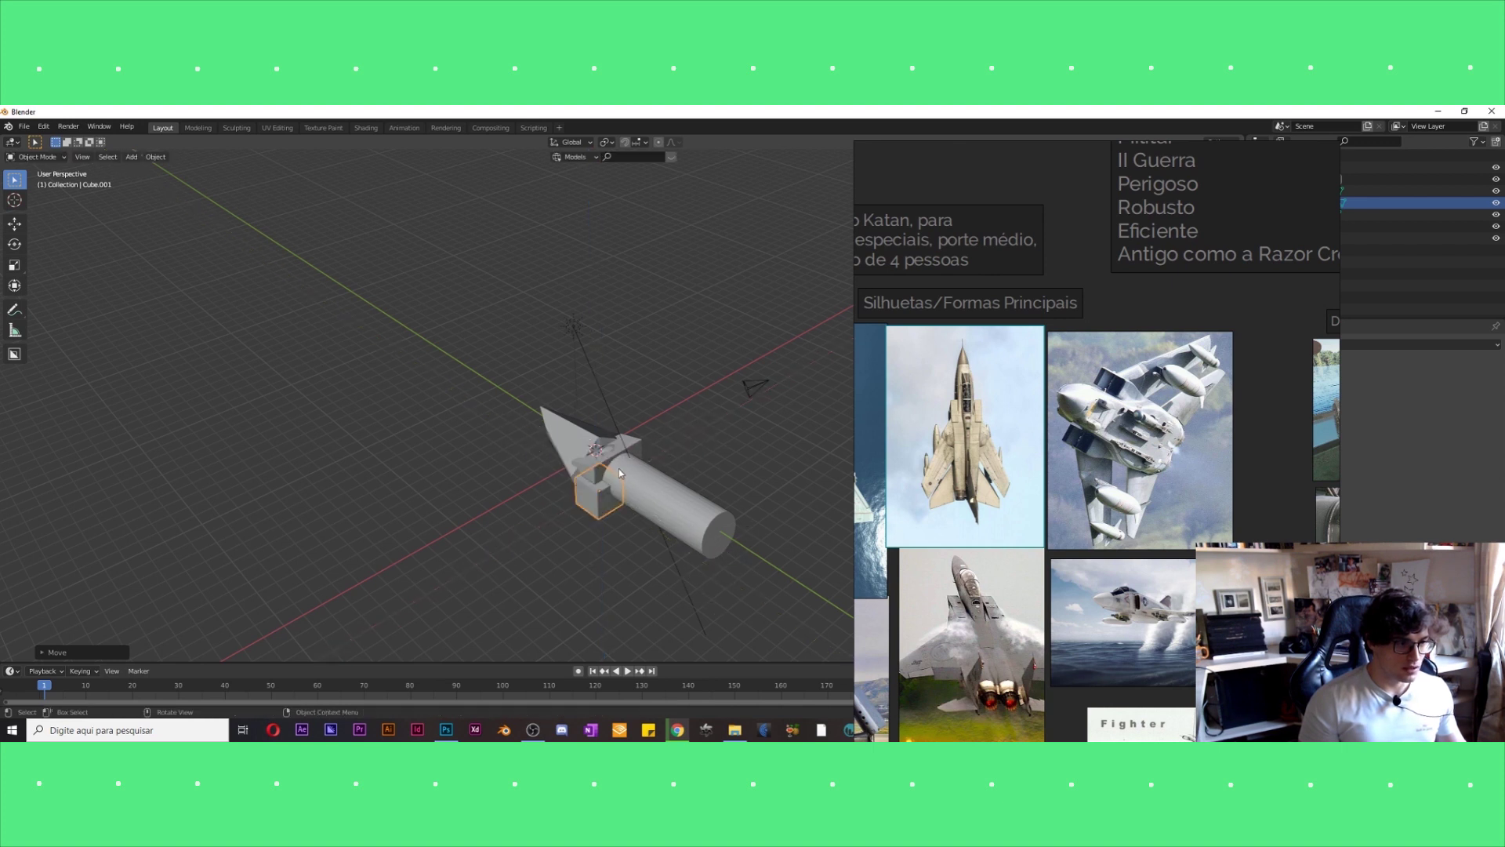
pyautogui.click(623, 480)
# Raise part of the cube on Z and extrude its face along Y into a long box.
pyautogui.press('Tab')
pyautogui.press('g')
pyautogui.press('z')
pyautogui.click(611, 479)
pyautogui.moveTo(614, 499); pyautogui.dragTo(619, 471, button='middle')
pyautogui.press('e')
pyautogui.press('y')
pyautogui.click(805, 511)
pyautogui.moveTo(805, 511); pyautogui.dragTo(760, 578, button='middle')
# Duplicate the long box and offset the copy along X beside the original.
pyautogui.press('s')
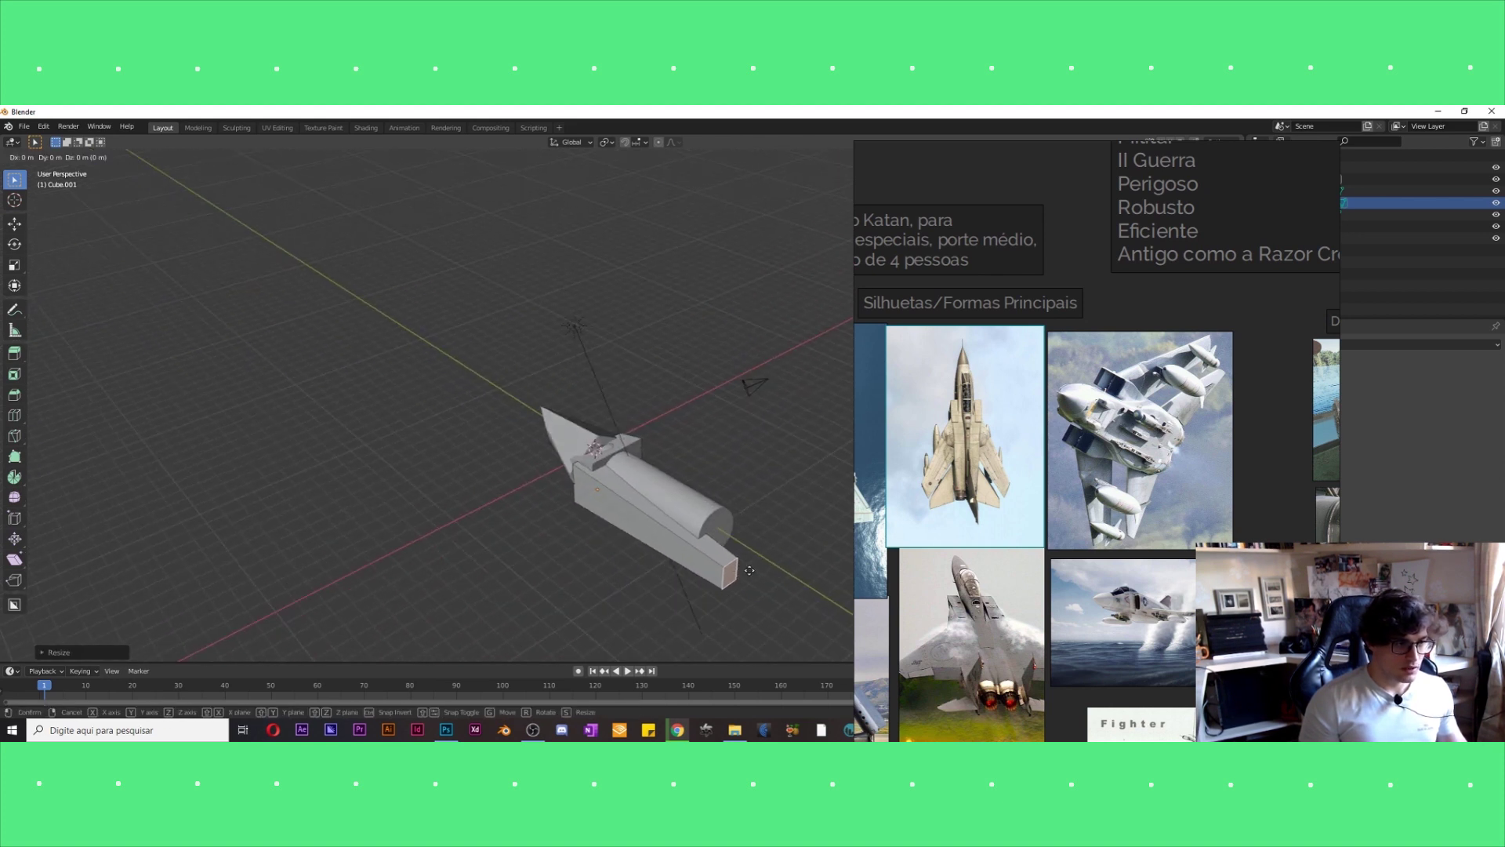
pyautogui.rightClick(744, 570)
pyautogui.moveTo(745, 570); pyautogui.dragTo(710, 557, button='middle')
pyautogui.press('Tab')
pyautogui.hotkey('shift', 'd')
pyautogui.press('x')
pyautogui.click(637, 526)
# Narrow the wedge nose along X and move it further forward.
pyautogui.moveTo(637, 526)
pyautogui.mouseDown(button='middle')
pyautogui.moveTo(602, 558)
pyautogui.moveTo(614, 572)
pyautogui.moveTo(618, 520)
pyautogui.mouseUp(button='middle')
pyautogui.click(551, 431)
pyautogui.press('s')
pyautogui.press('x')
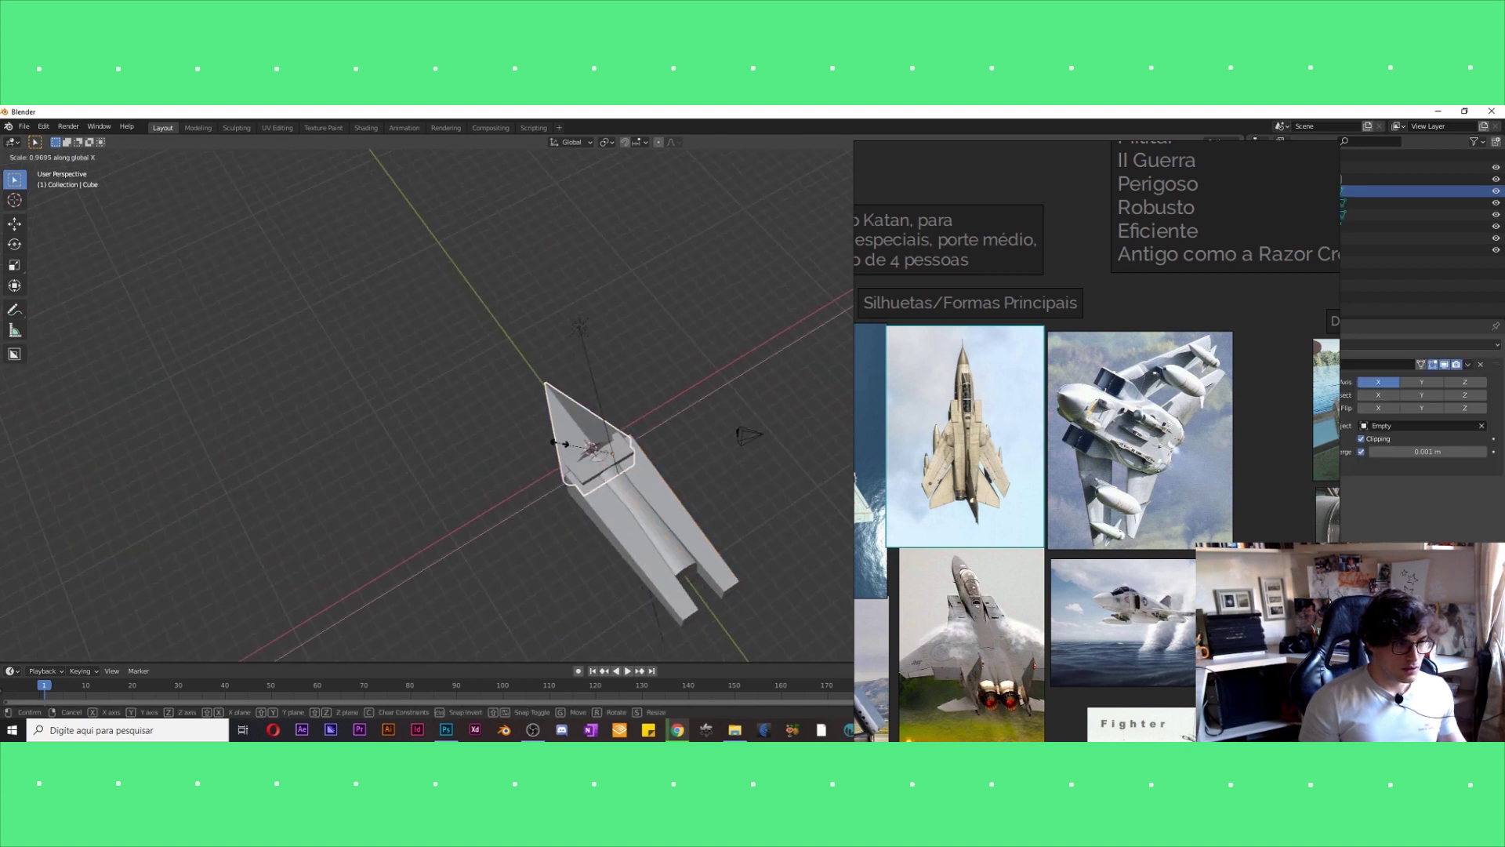
pyautogui.click(580, 439)
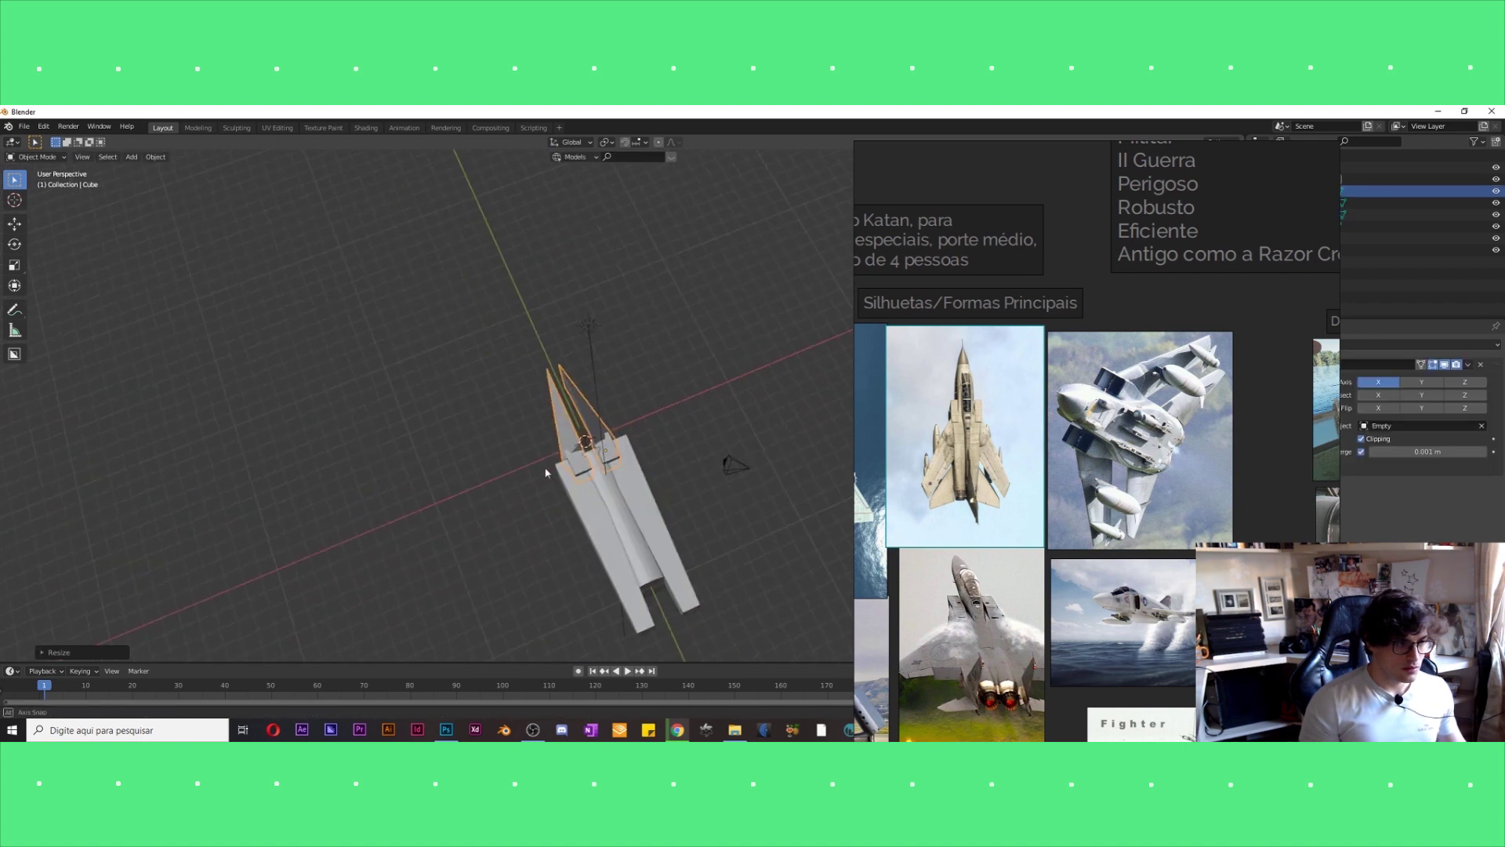
pyautogui.moveTo(580, 439); pyautogui.dragTo(525, 483, button='middle')
pyautogui.press('g')
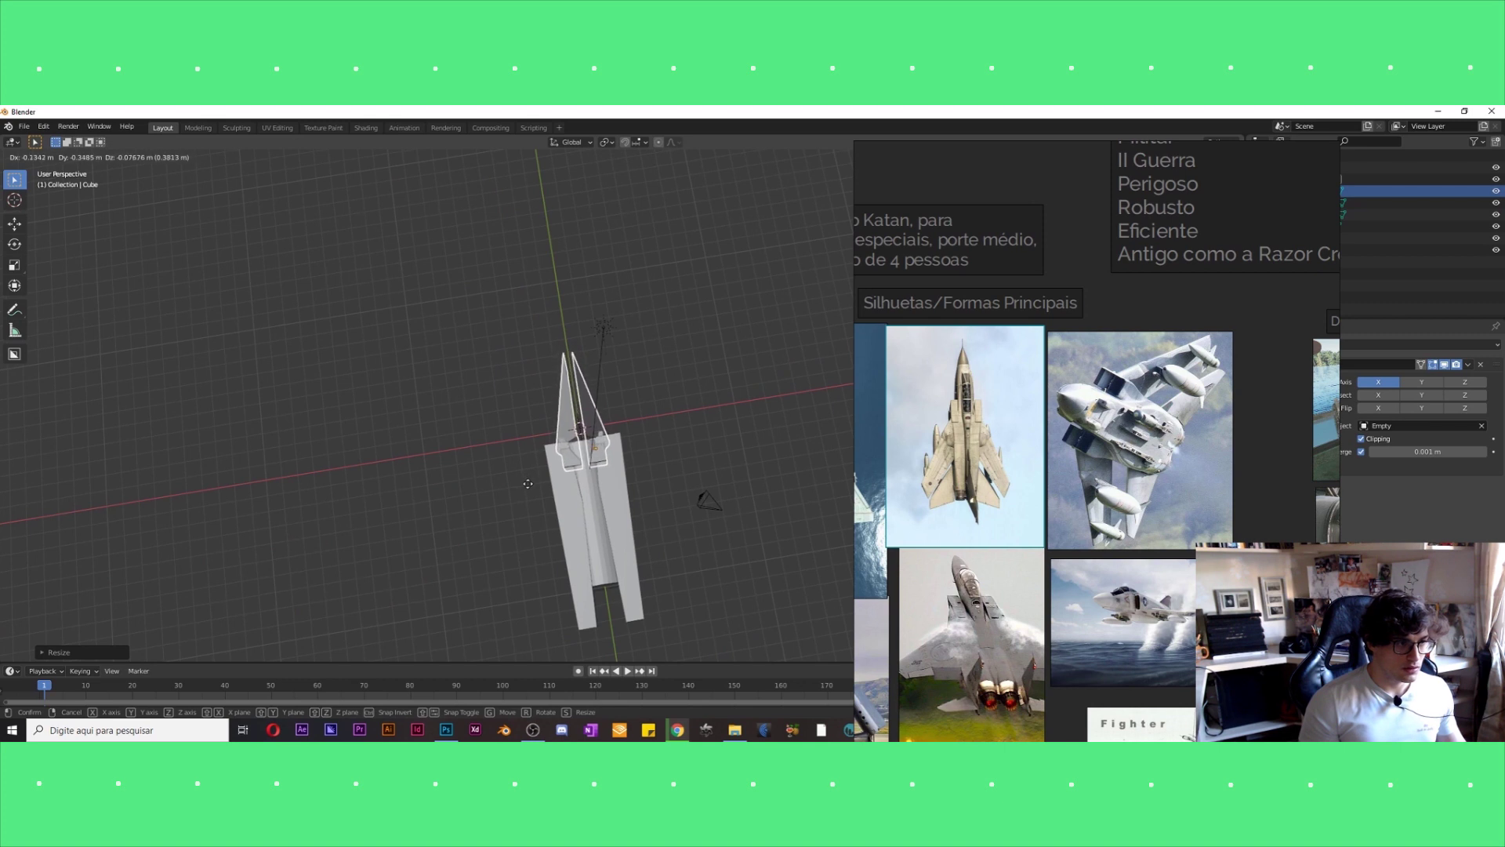
pyautogui.click(533, 485)
pyautogui.moveTo(533, 491)
pyautogui.mouseDown(button='middle')
pyautogui.moveTo(651, 527)
pyautogui.moveTo(684, 502)
pyautogui.moveTo(675, 488)
pyautogui.mouseUp(button='middle')
pyautogui.press('g')
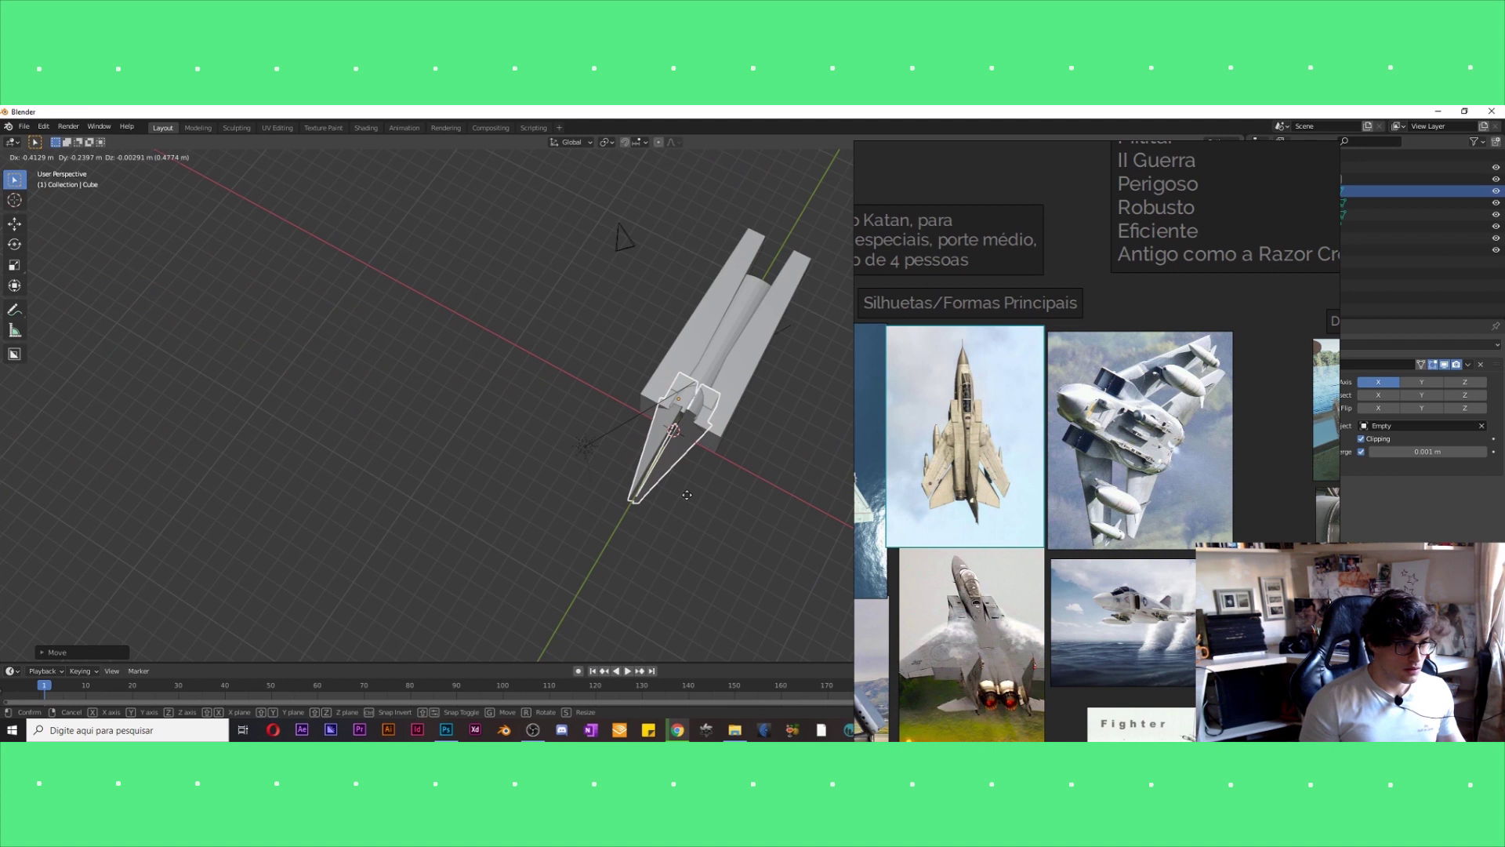
pyautogui.click(678, 500)
pyautogui.moveTo(679, 500); pyautogui.dragTo(635, 457, button='middle')
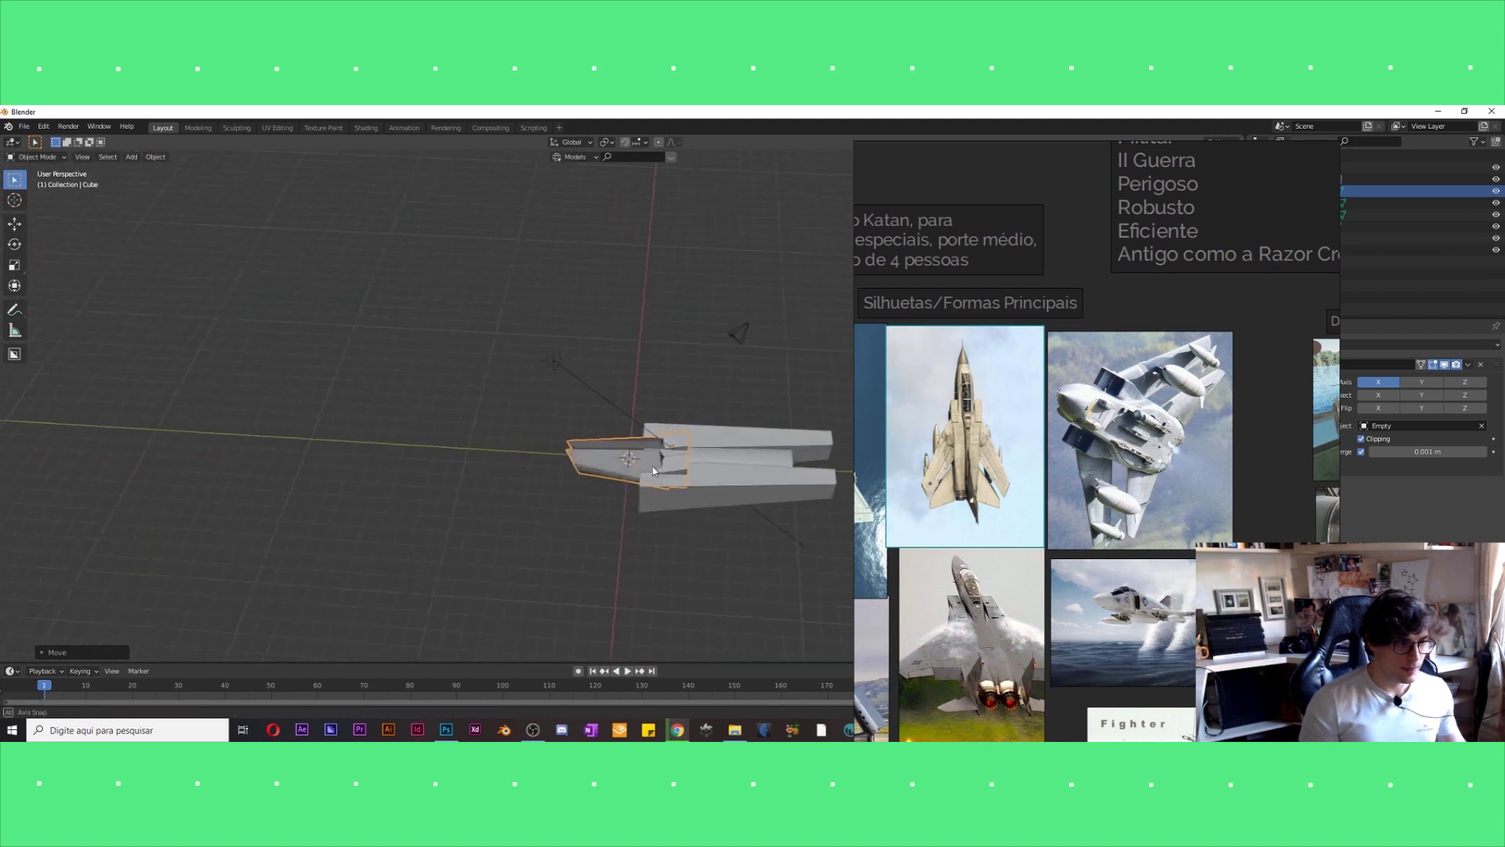
# Copy the fuselage cylinder, raise the copy on Z and thin it on X.
pyautogui.hotkey('shift', 'a')
pyautogui.press('g')
pyautogui.press('z')
pyautogui.click(643, 460)
pyautogui.press('s')
pyautogui.press('x')
pyautogui.click(680, 507)
# Shorten the cylinder copy along Y and slide it along Y on the body.
pyautogui.press('s')
pyautogui.press('y')
pyautogui.click(651, 494)
pyautogui.moveTo(651, 494); pyautogui.dragTo(690, 530, button='middle')
pyautogui.press('g')
pyautogui.press('y')
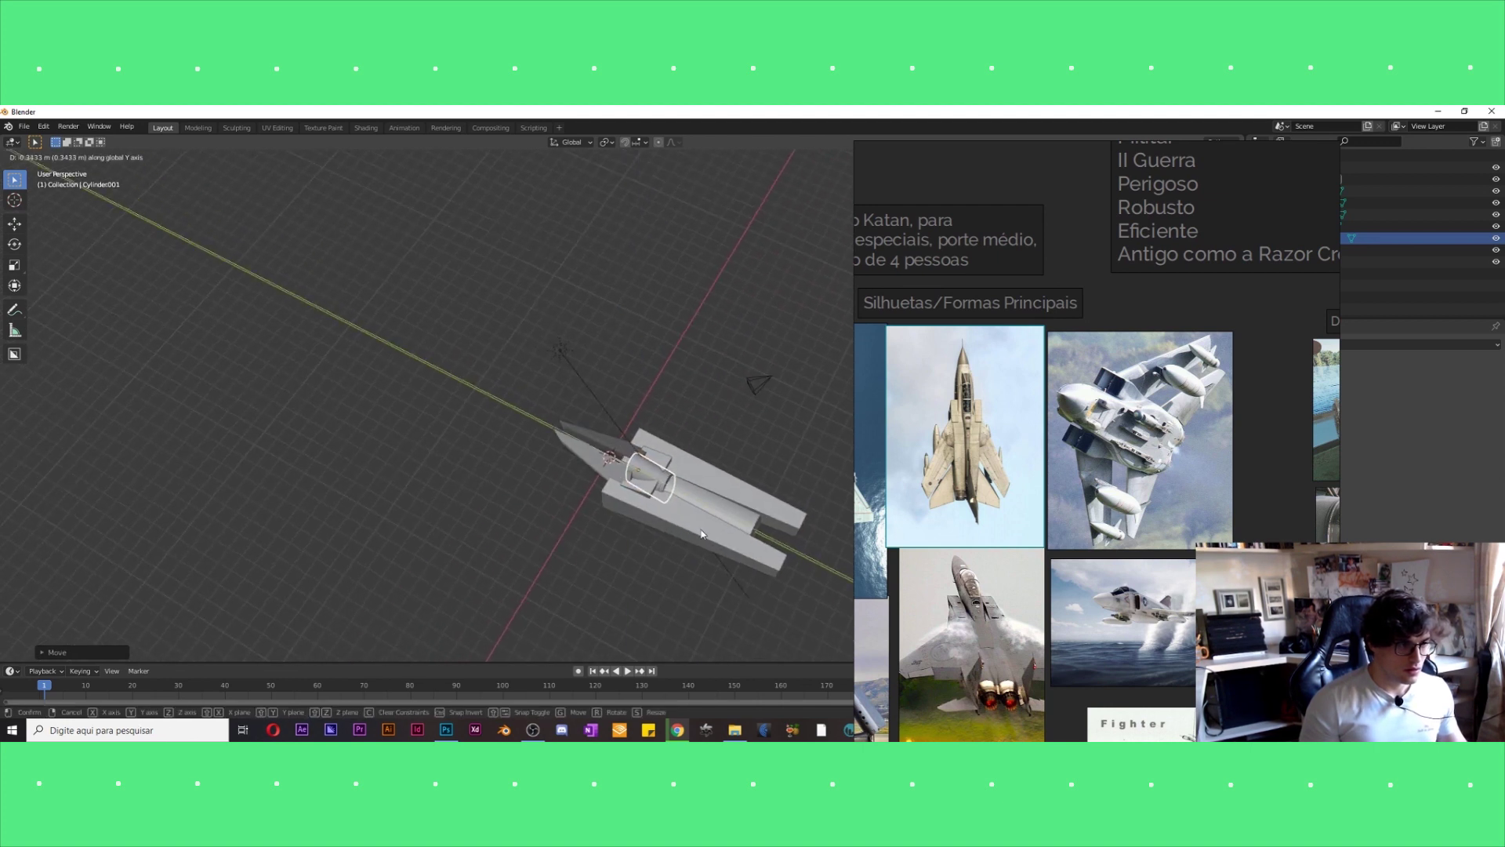
pyautogui.click(700, 529)
pyautogui.moveTo(700, 529); pyautogui.dragTo(620, 544, button='middle')
# Duplicate the left side box in place and rotate the copy about Z as a wing.
pyautogui.click(671, 542)
pyautogui.hotkey('shift', 'd')
pyautogui.rightClick(619, 544)
pyautogui.press('r')
pyautogui.press('z')
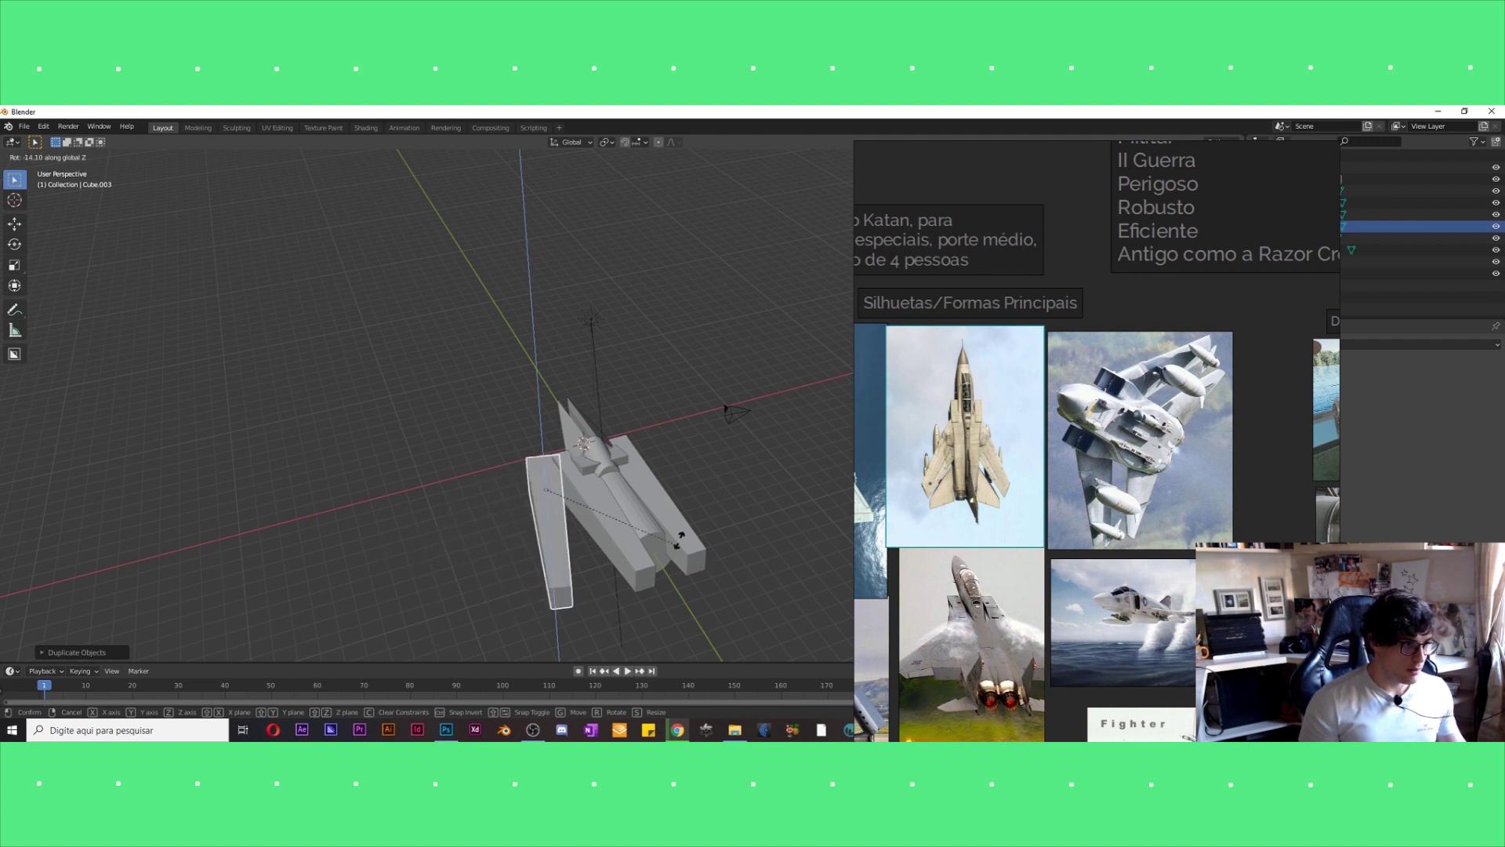
# Give the angled wing a Mirror modifier using the Empty as mirror object.
pyautogui.click(609, 585)
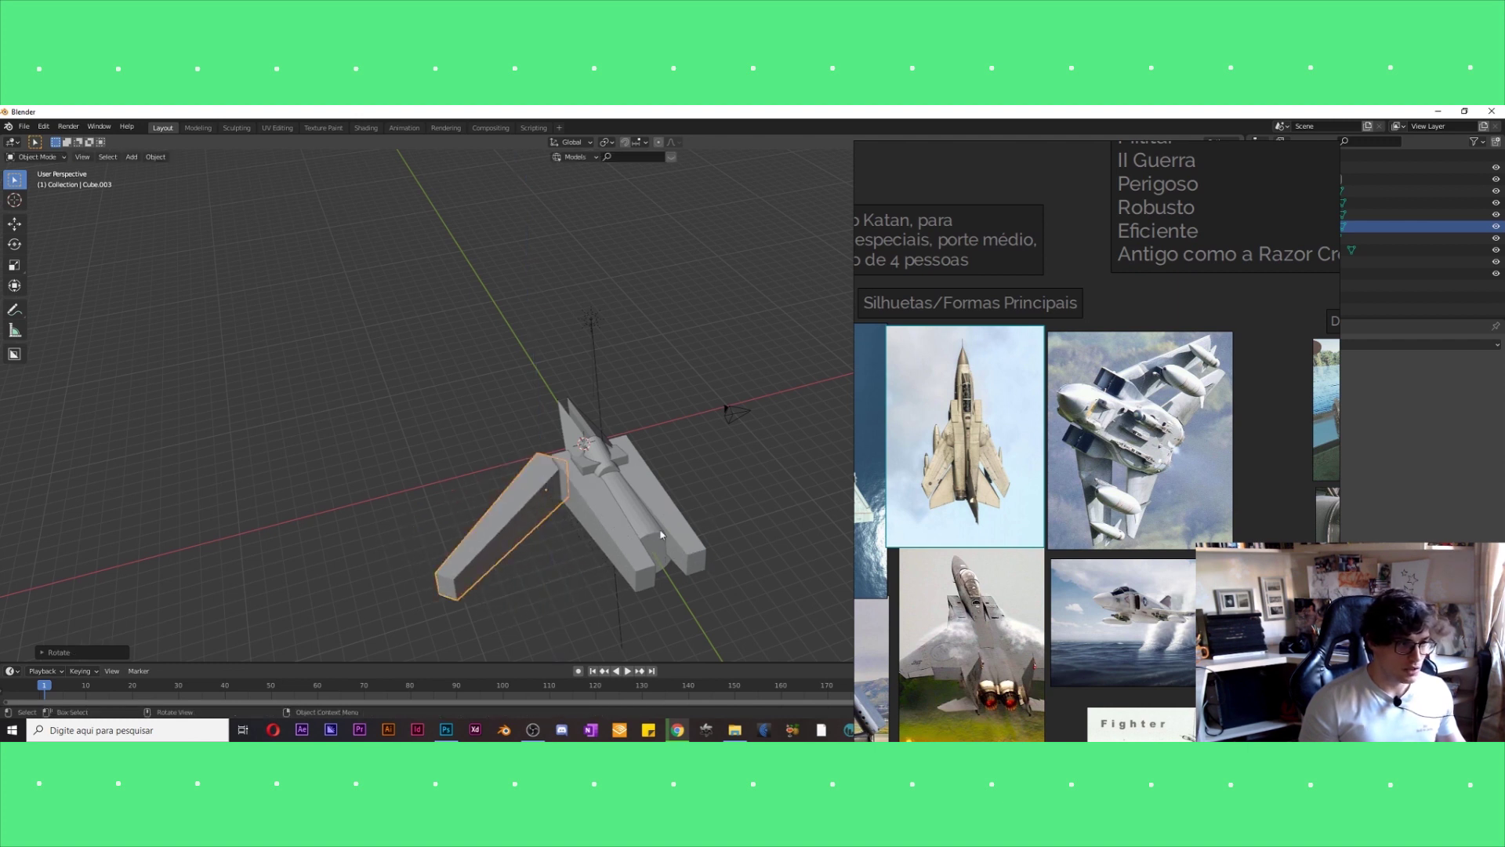
pyautogui.moveTo(1181, 417); pyautogui.dragTo(1050, 410)
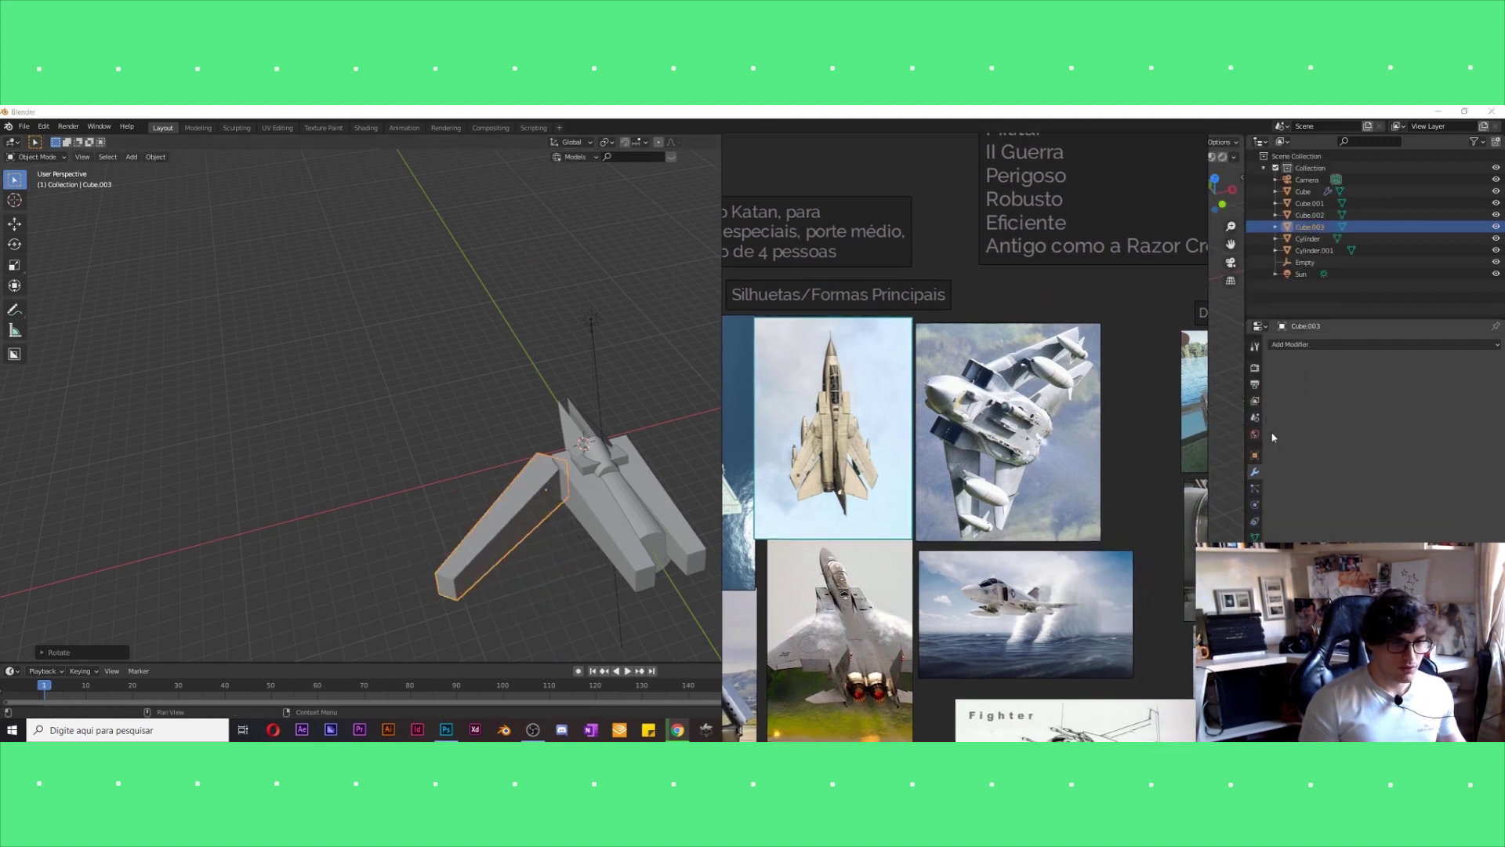
pyautogui.click(1306, 347)
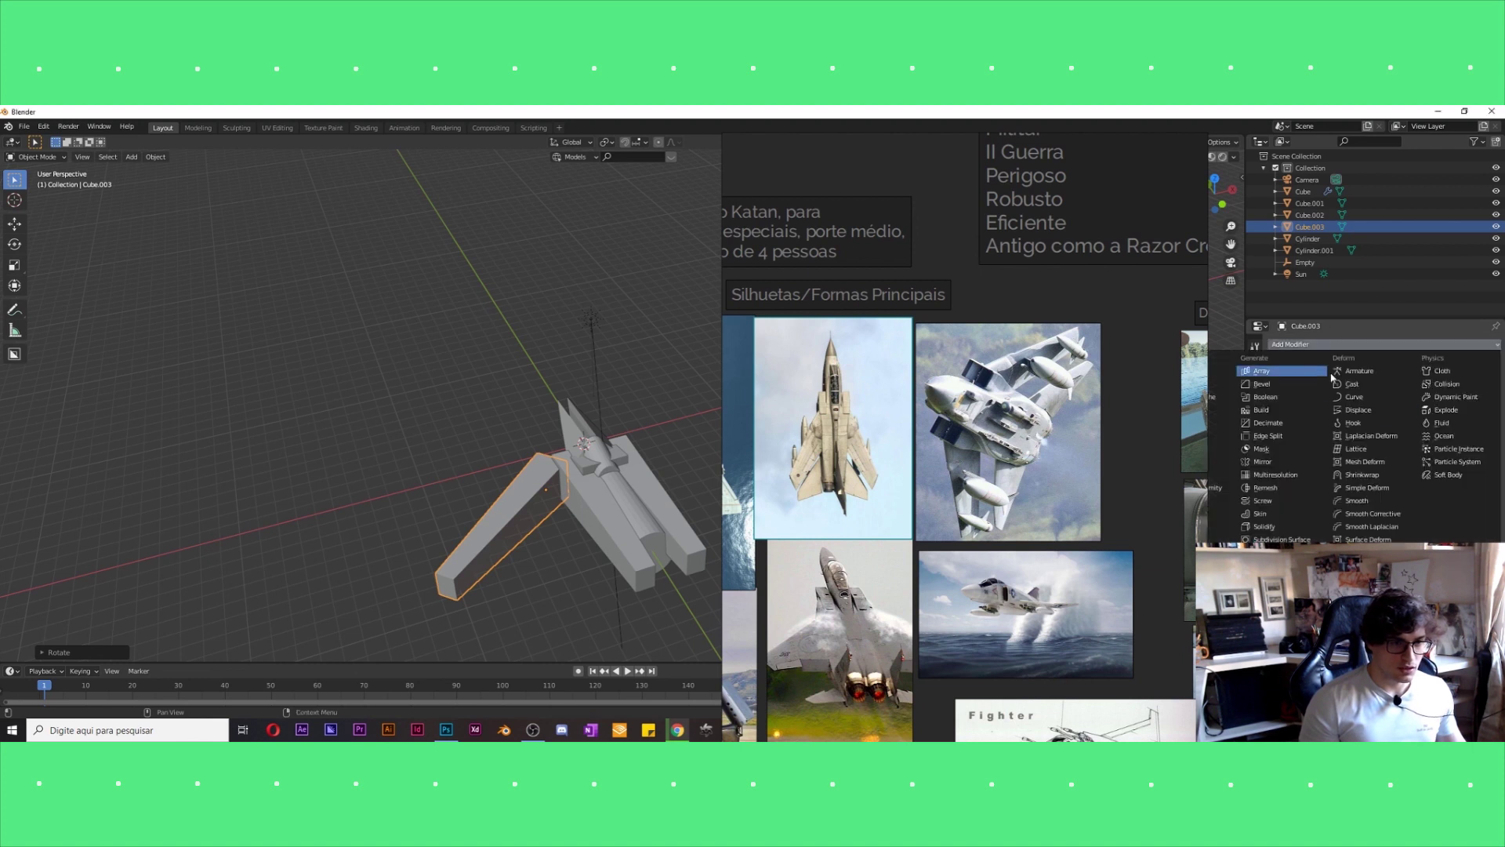
pyautogui.click(1262, 461)
pyautogui.click(1407, 424)
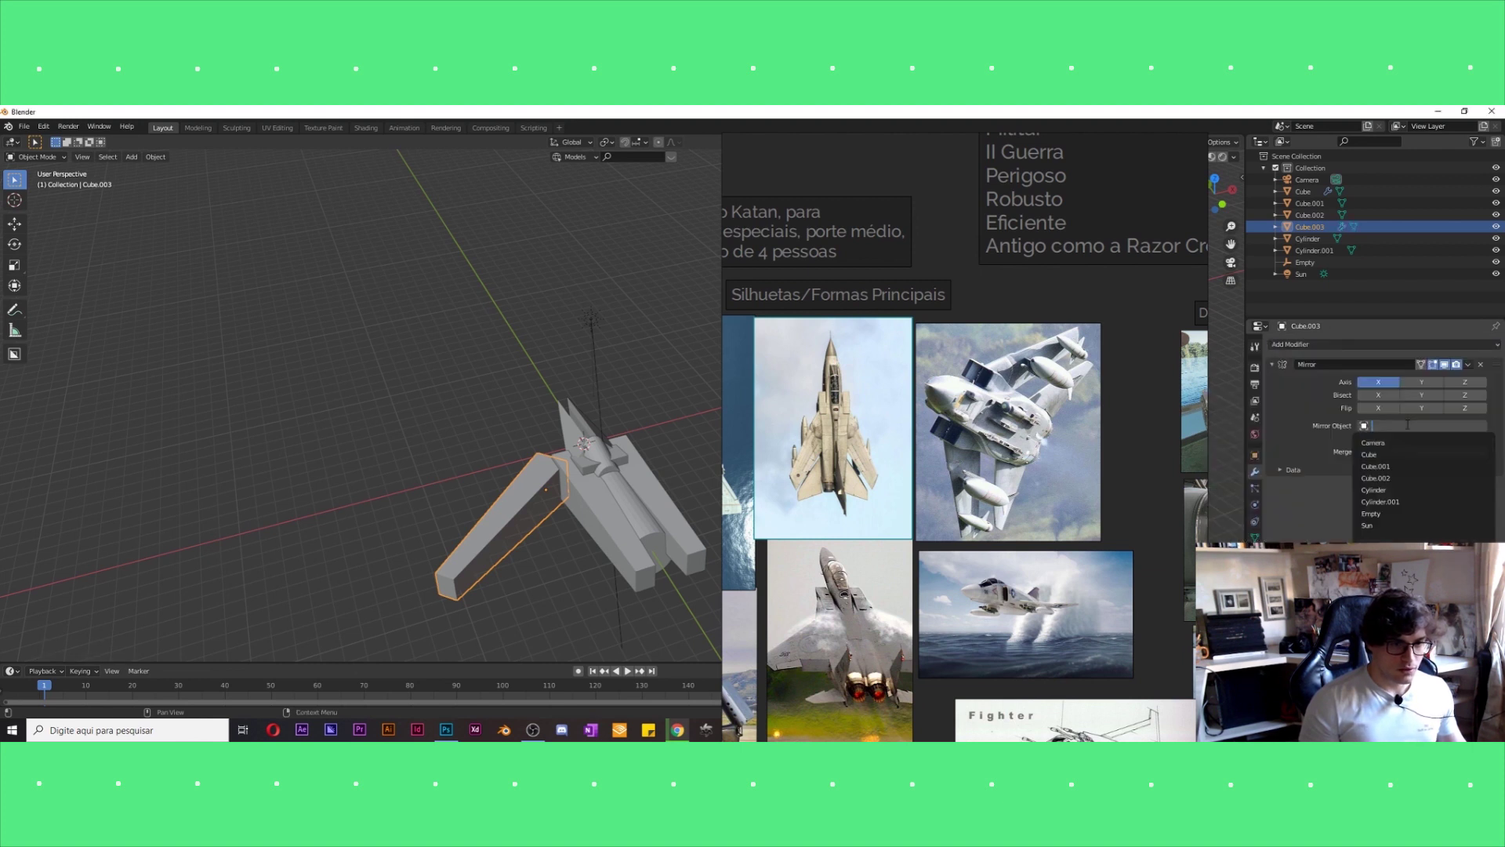
pyautogui.click(1380, 514)
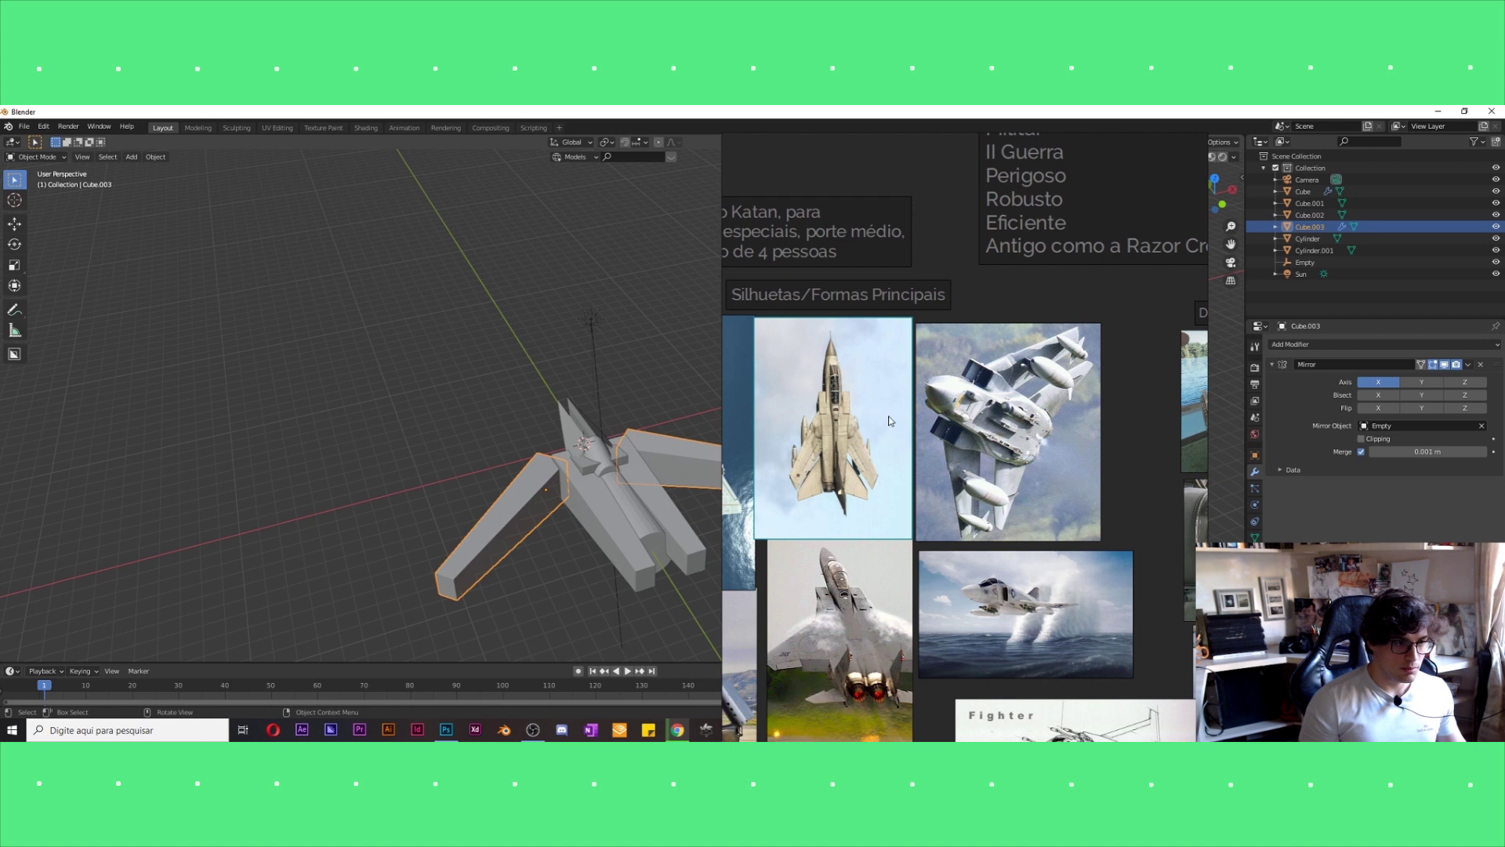
pyautogui.moveTo(889, 421); pyautogui.dragTo(1034, 423, button='right')
pyautogui.rightClick(1034, 424)
pyautogui.moveTo(1059, 564)
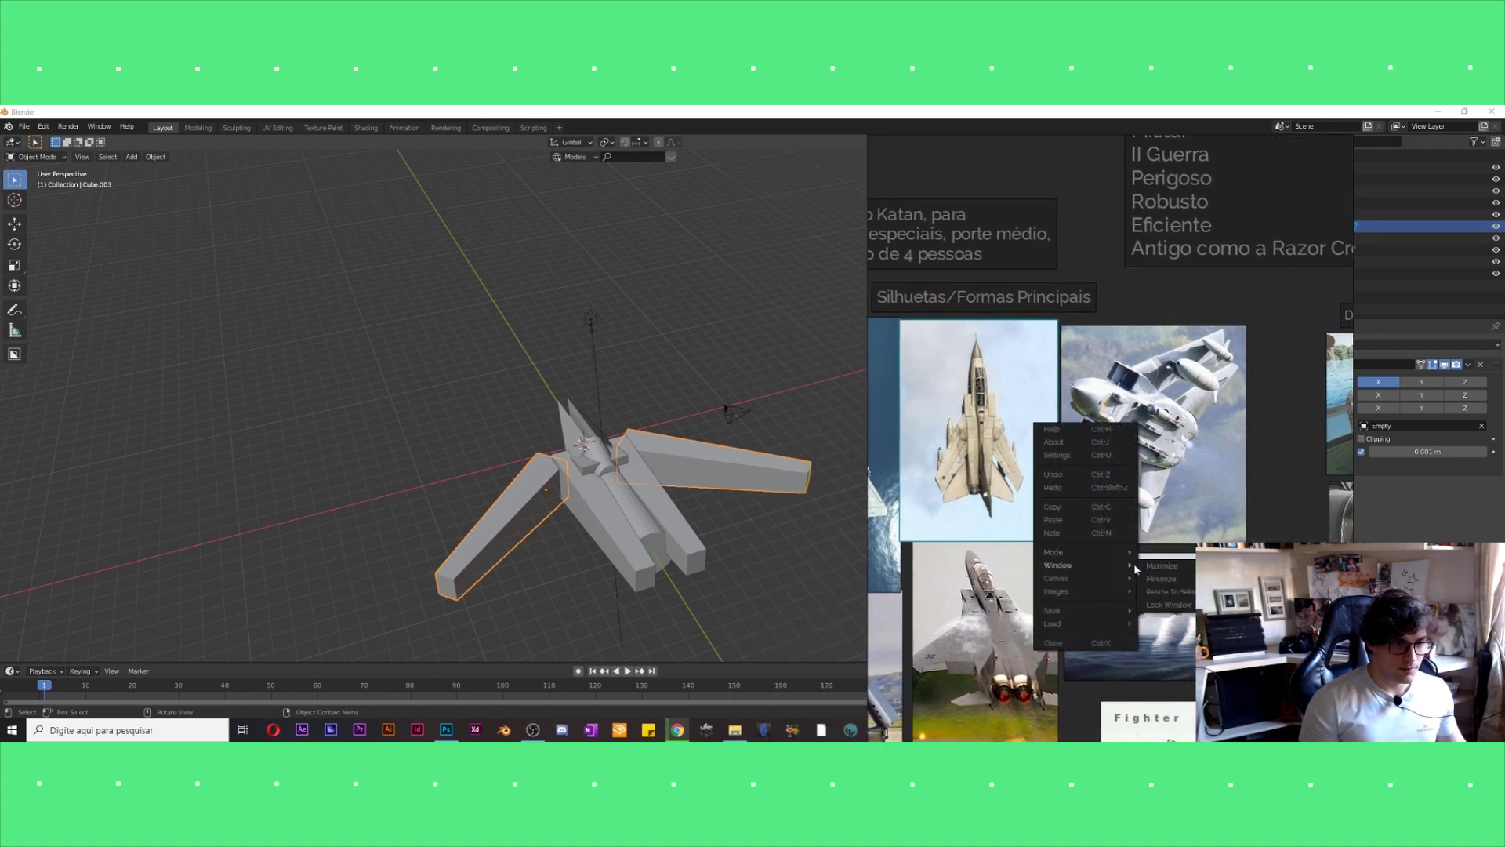
# Rotate the mirrored wing pair, flatten it along Z, and move it along the hull.
pyautogui.click(1144, 579)
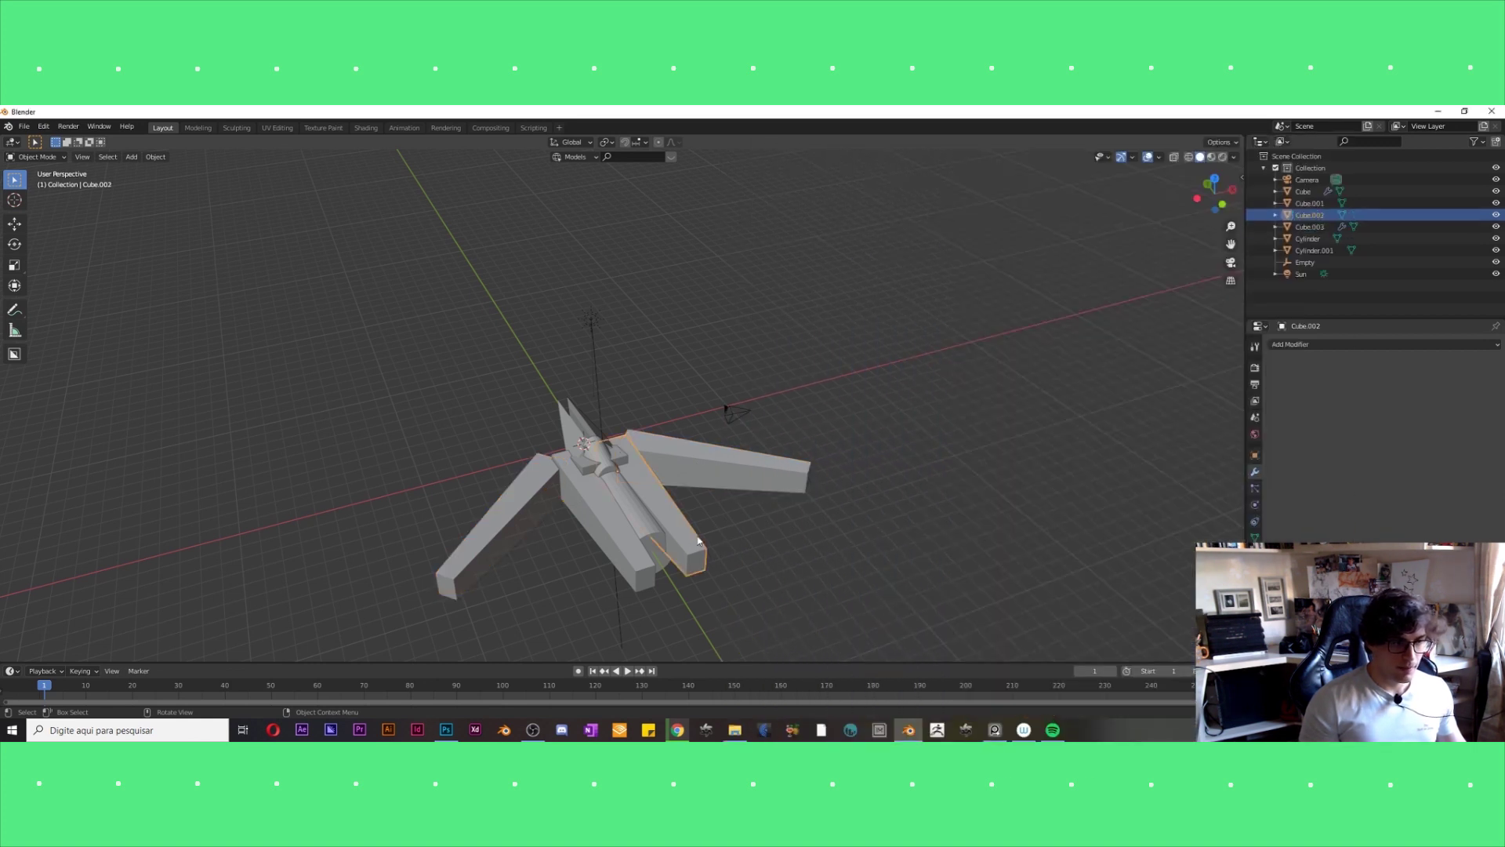
pyautogui.moveTo(706, 502)
pyautogui.mouseDown(button='middle')
pyautogui.moveTo(722, 513)
pyautogui.moveTo(805, 494)
pyautogui.moveTo(784, 502)
pyautogui.mouseUp(button='middle')
pyautogui.press('r')
pyautogui.click(784, 501)
pyautogui.press('s')
pyautogui.press('z')
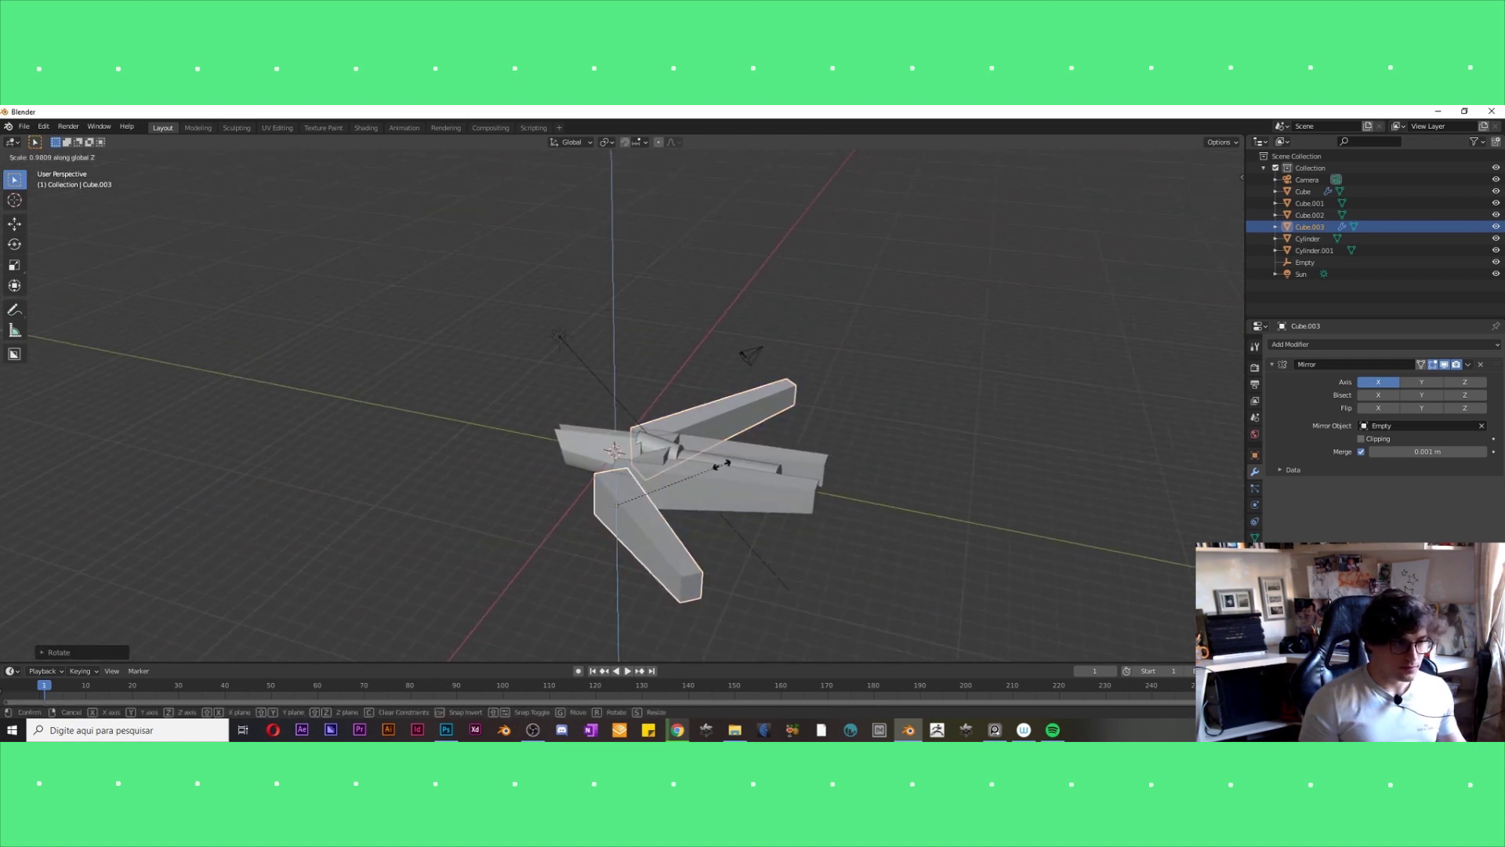
pyautogui.click(661, 458)
pyautogui.moveTo(661, 458)
pyautogui.mouseDown(button='middle')
pyautogui.moveTo(595, 502)
pyautogui.moveTo(722, 516)
pyautogui.mouseUp(button='middle')
pyautogui.press('g')
pyautogui.click(580, 519)
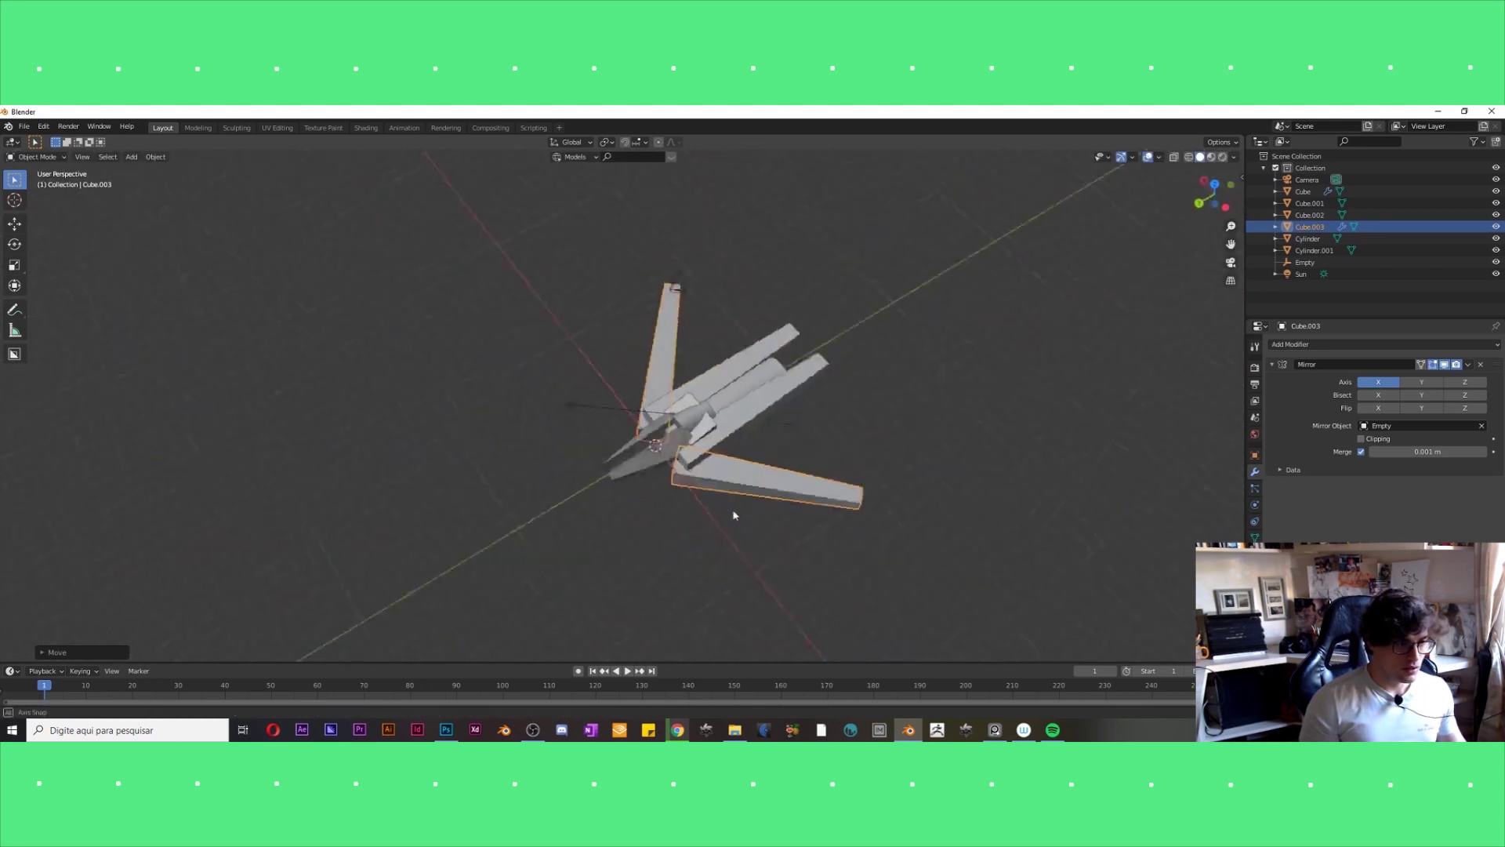
# Set the PureRef jet board to Always On Top and move it up and right.
pyautogui.hotkey('alt', 'Tab')
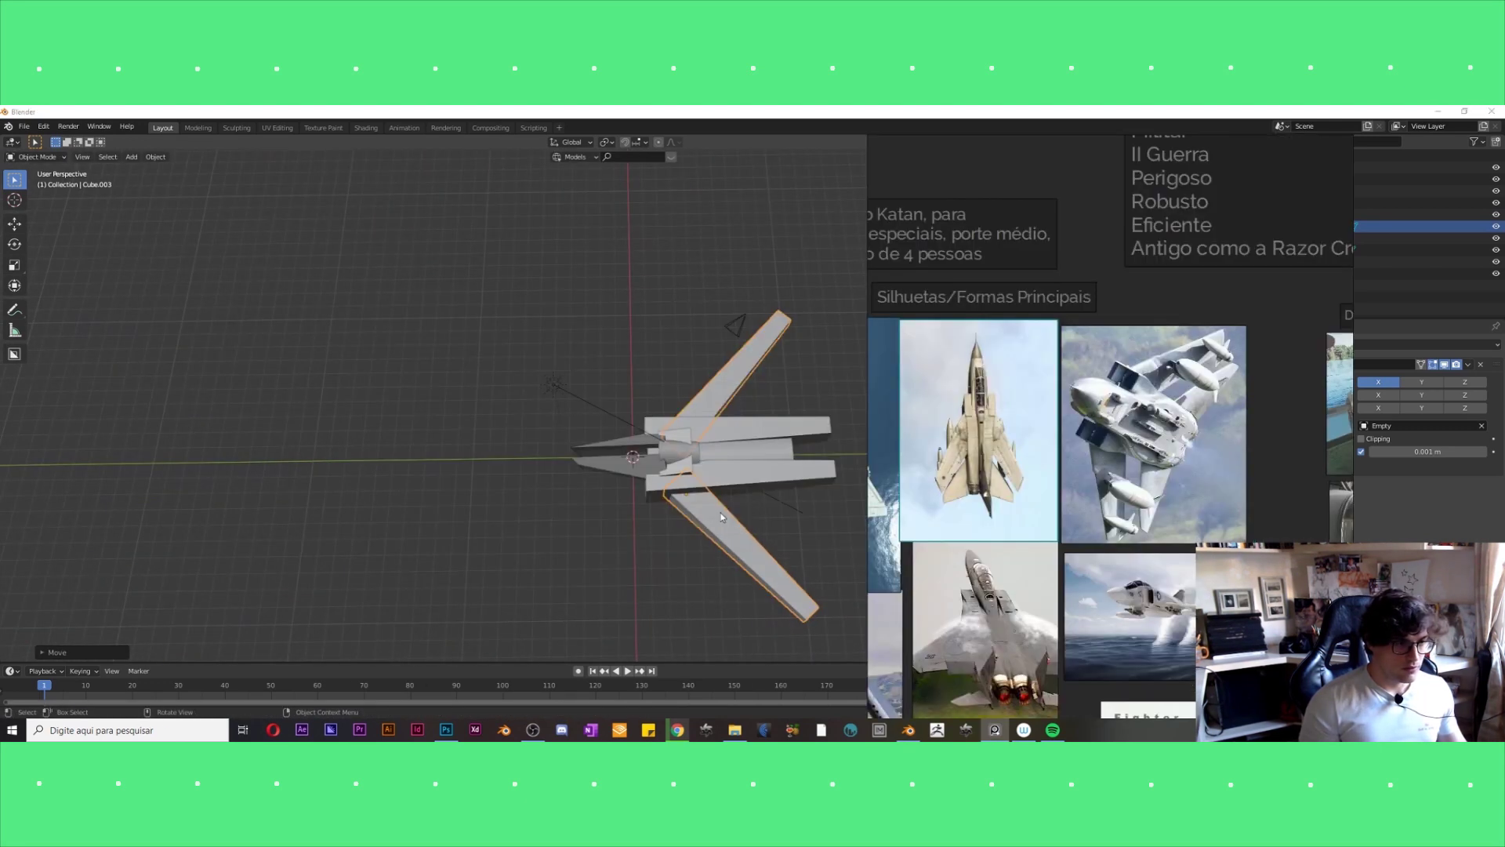
pyautogui.hotkey('alt', 'Tab')
pyautogui.moveTo(862, 470); pyautogui.dragTo(903, 464, button='middle')
pyautogui.hotkey('alt', 'Tab')
pyautogui.rightClick(938, 455)
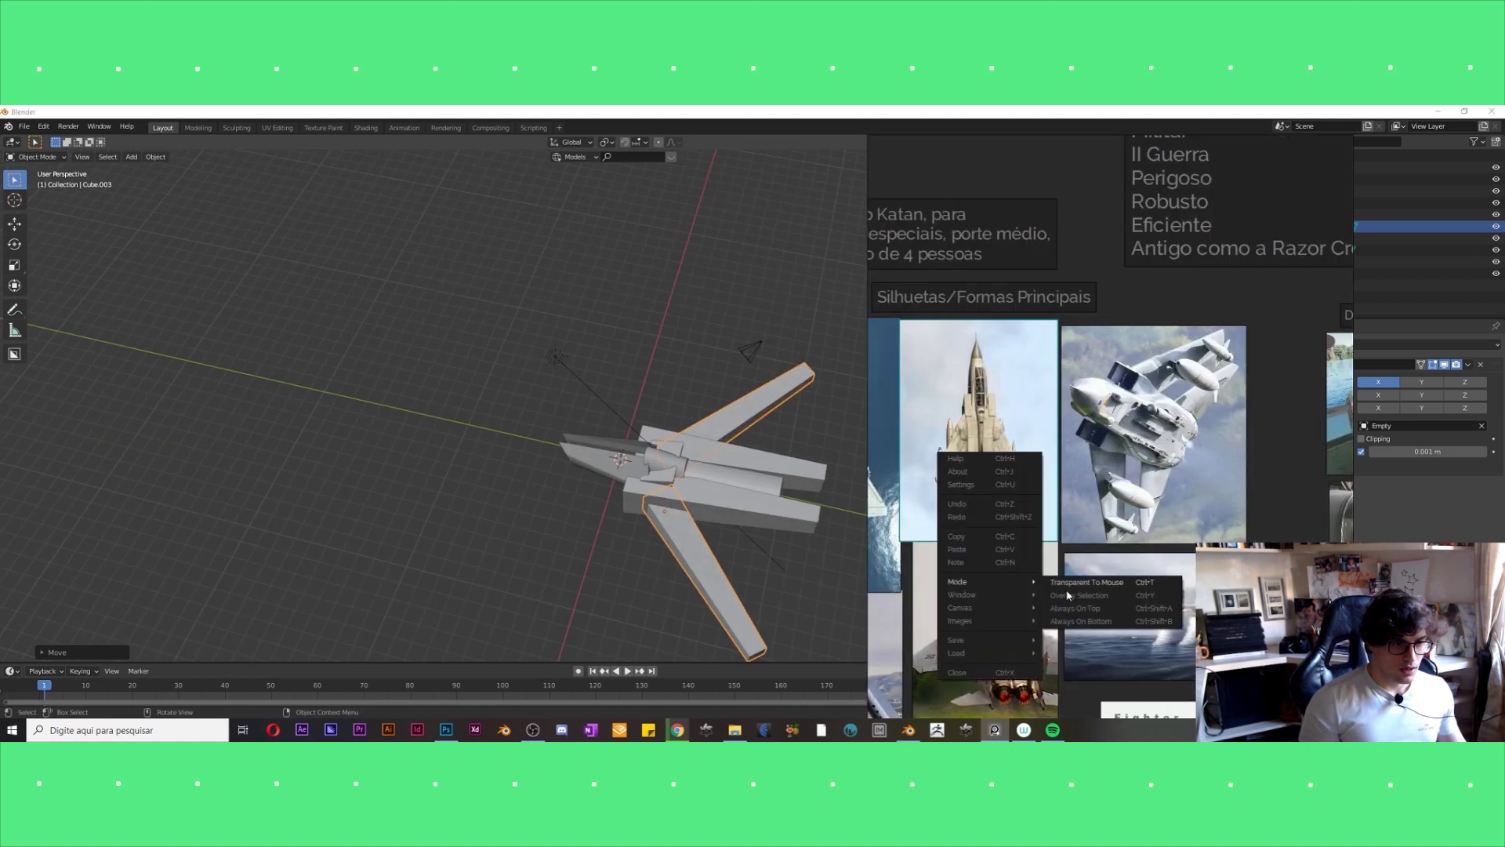
pyautogui.click(1066, 608)
pyautogui.moveTo(979, 552); pyautogui.dragTo(1010, 493, button='middle')
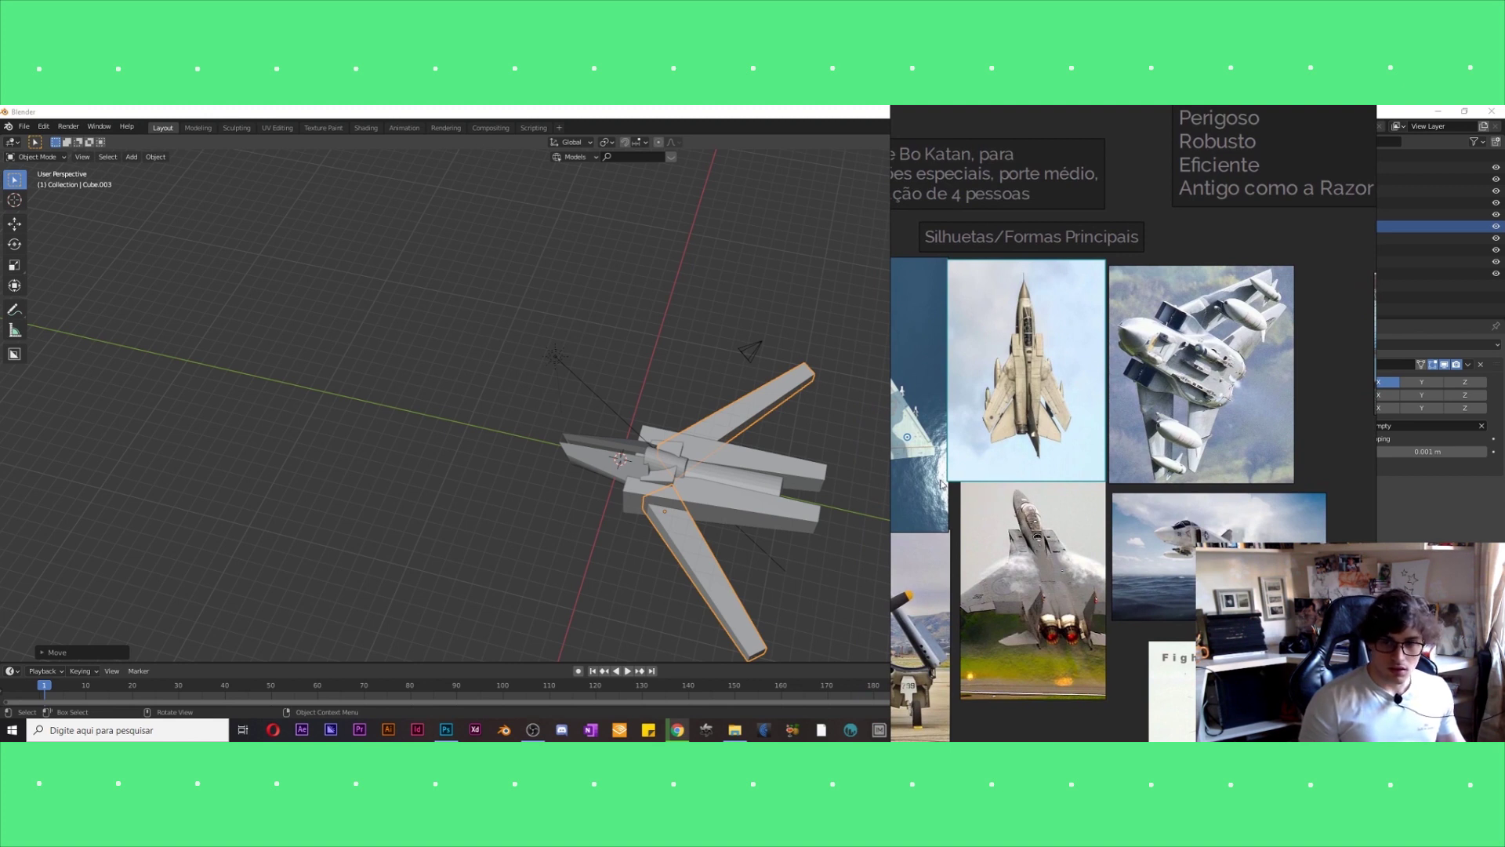
# Move the PureRef reference board to the left and maximize the Blender window.
pyautogui.moveTo(820, 492); pyautogui.dragTo(768, 443, button='middle')
pyautogui.moveTo(1053, 453)
pyautogui.mouseDown(button='middle')
pyautogui.moveTo(265, 396)
pyautogui.moveTo(226, 380)
pyautogui.mouseUp(button='middle')
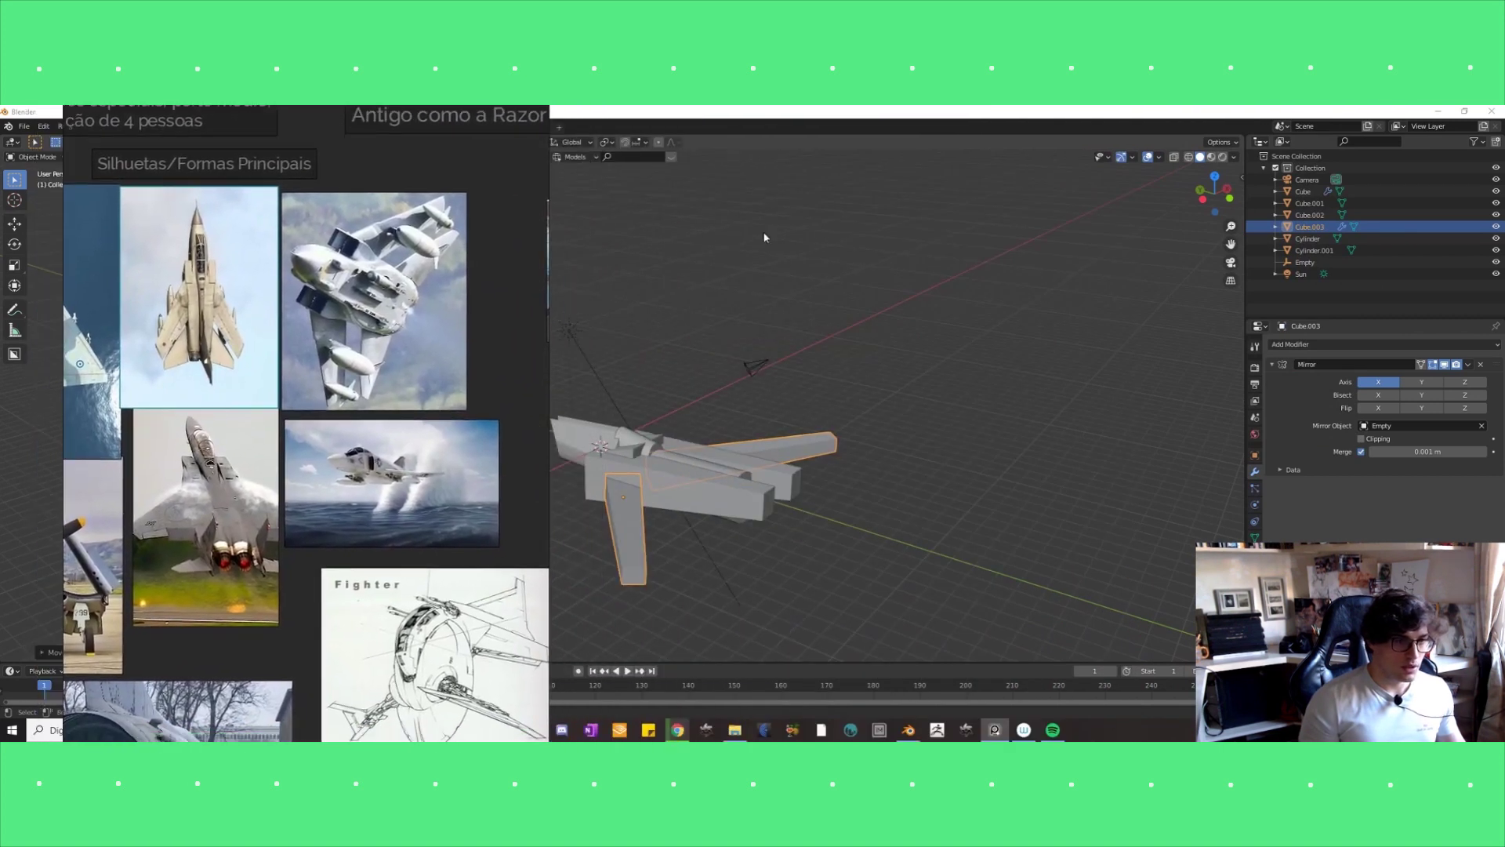
pyautogui.doubleClick(1390, 117)
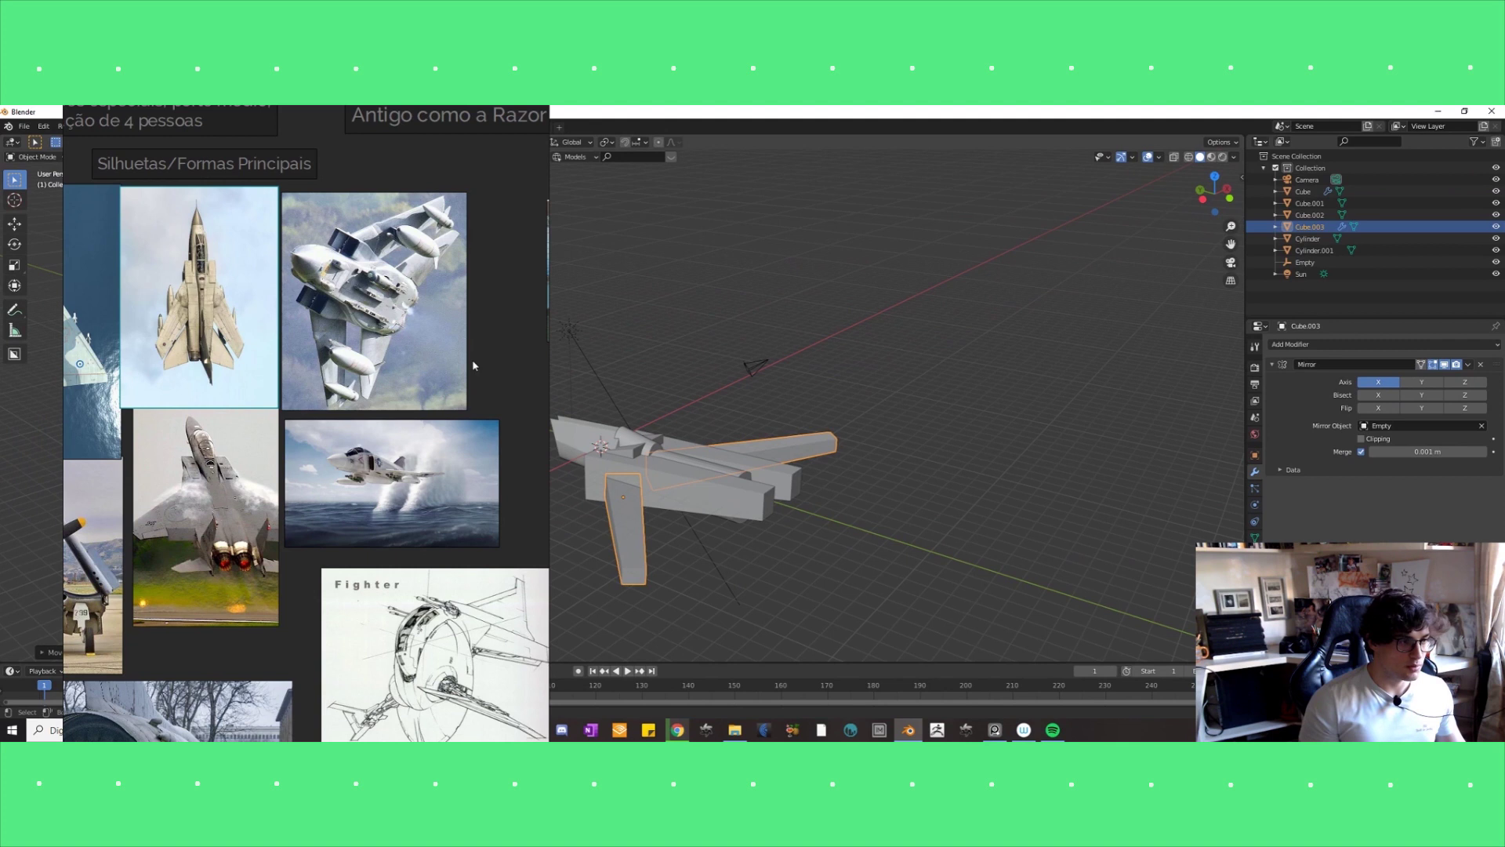
pyautogui.moveTo(473, 364); pyautogui.dragTo(425, 359, button='middle')
pyautogui.moveTo(674, 423); pyautogui.dragTo(723, 439, button='middle')
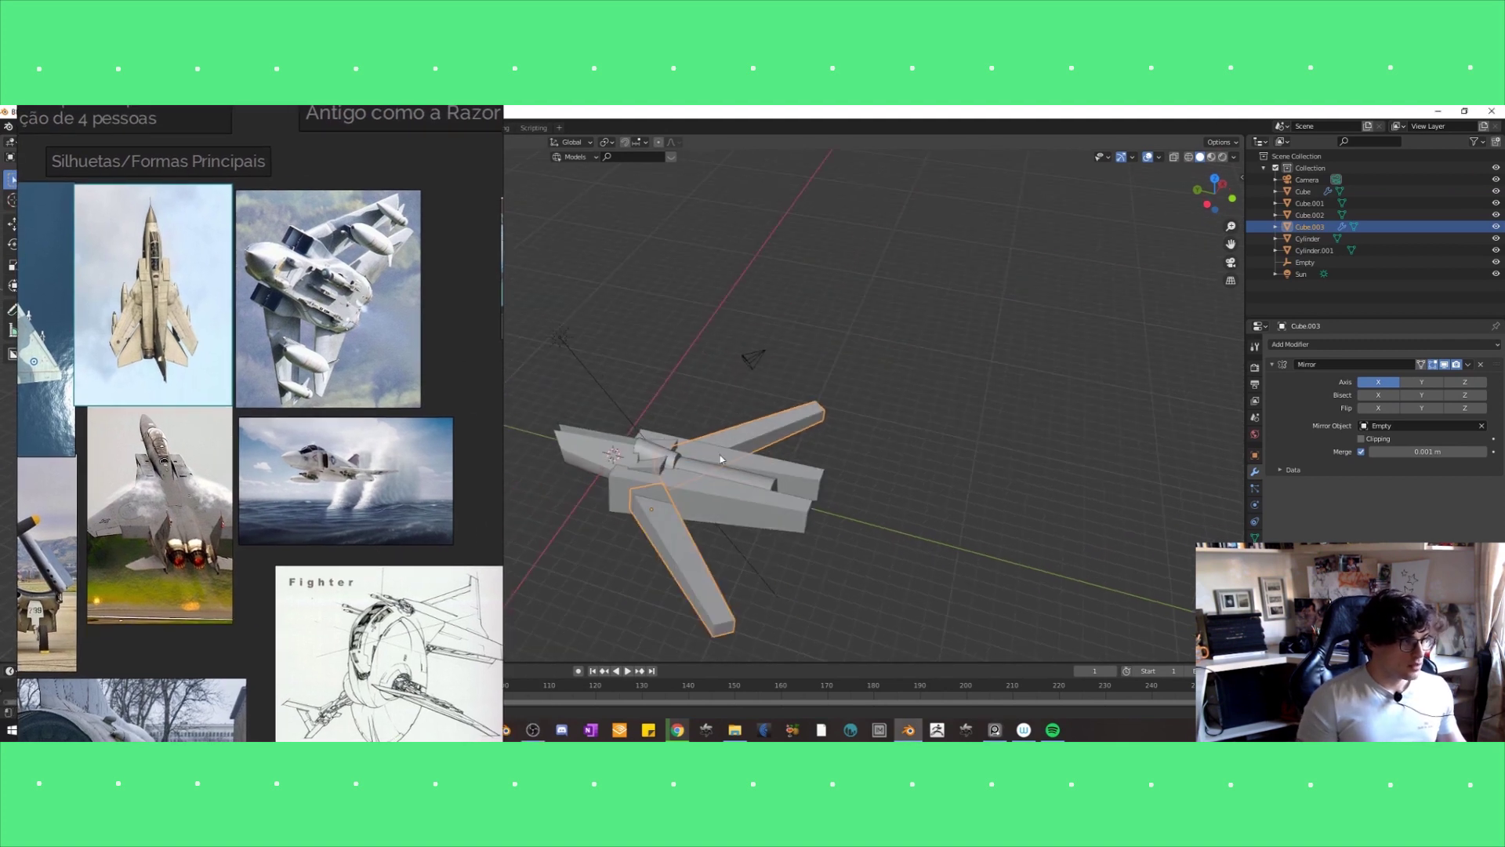
# Scale the swept wing pair (Cube.003) up in two passes.
pyautogui.press('s')
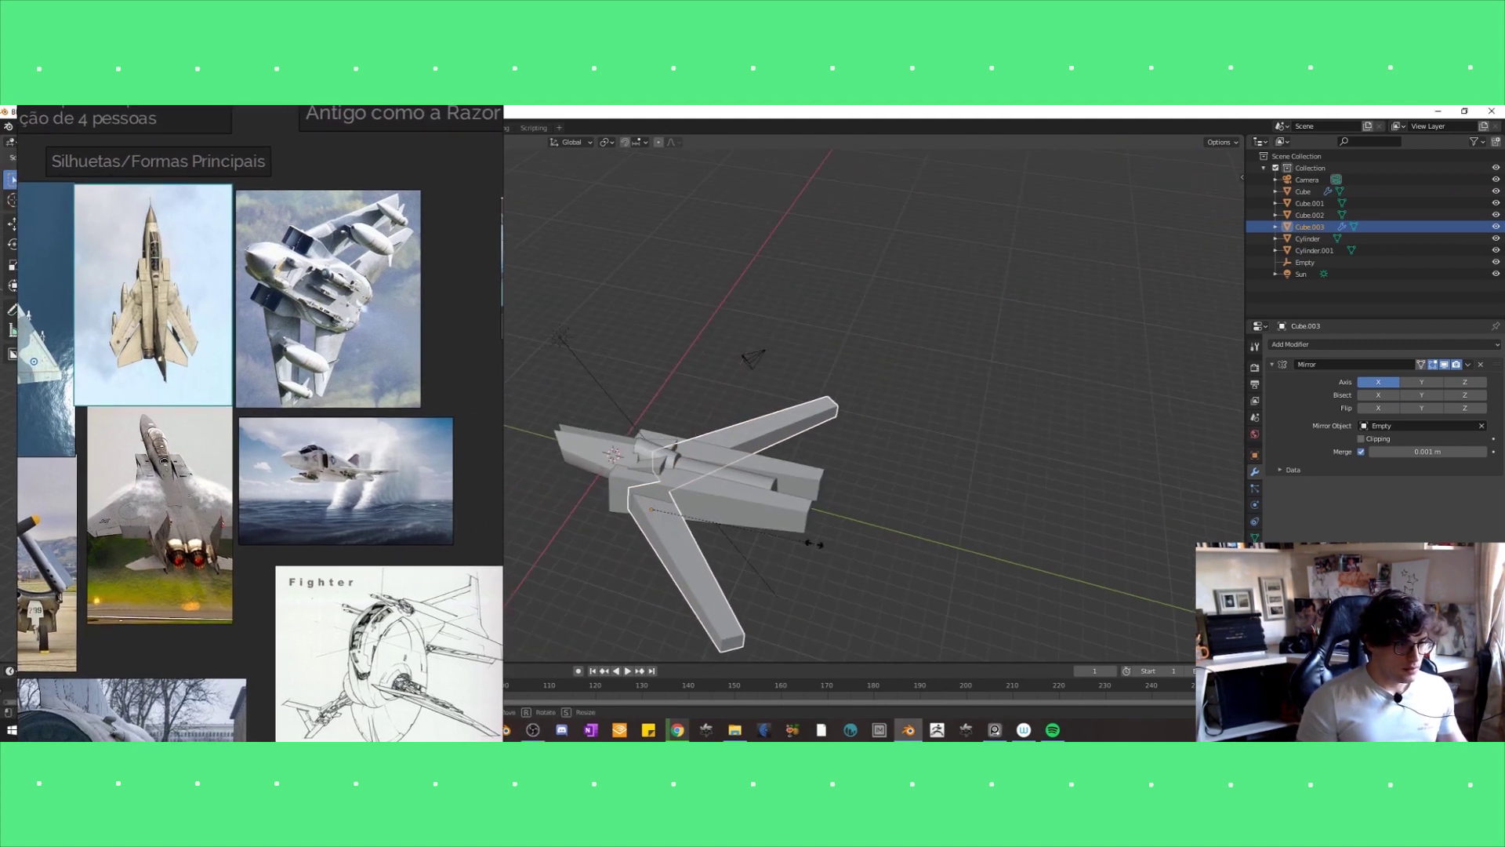
pyautogui.click(811, 549)
pyautogui.moveTo(792, 548); pyautogui.dragTo(759, 541, button='middle')
pyautogui.press('s')
pyautogui.click(735, 469)
pyautogui.moveTo(735, 469); pyautogui.dragTo(593, 179, button='middle')
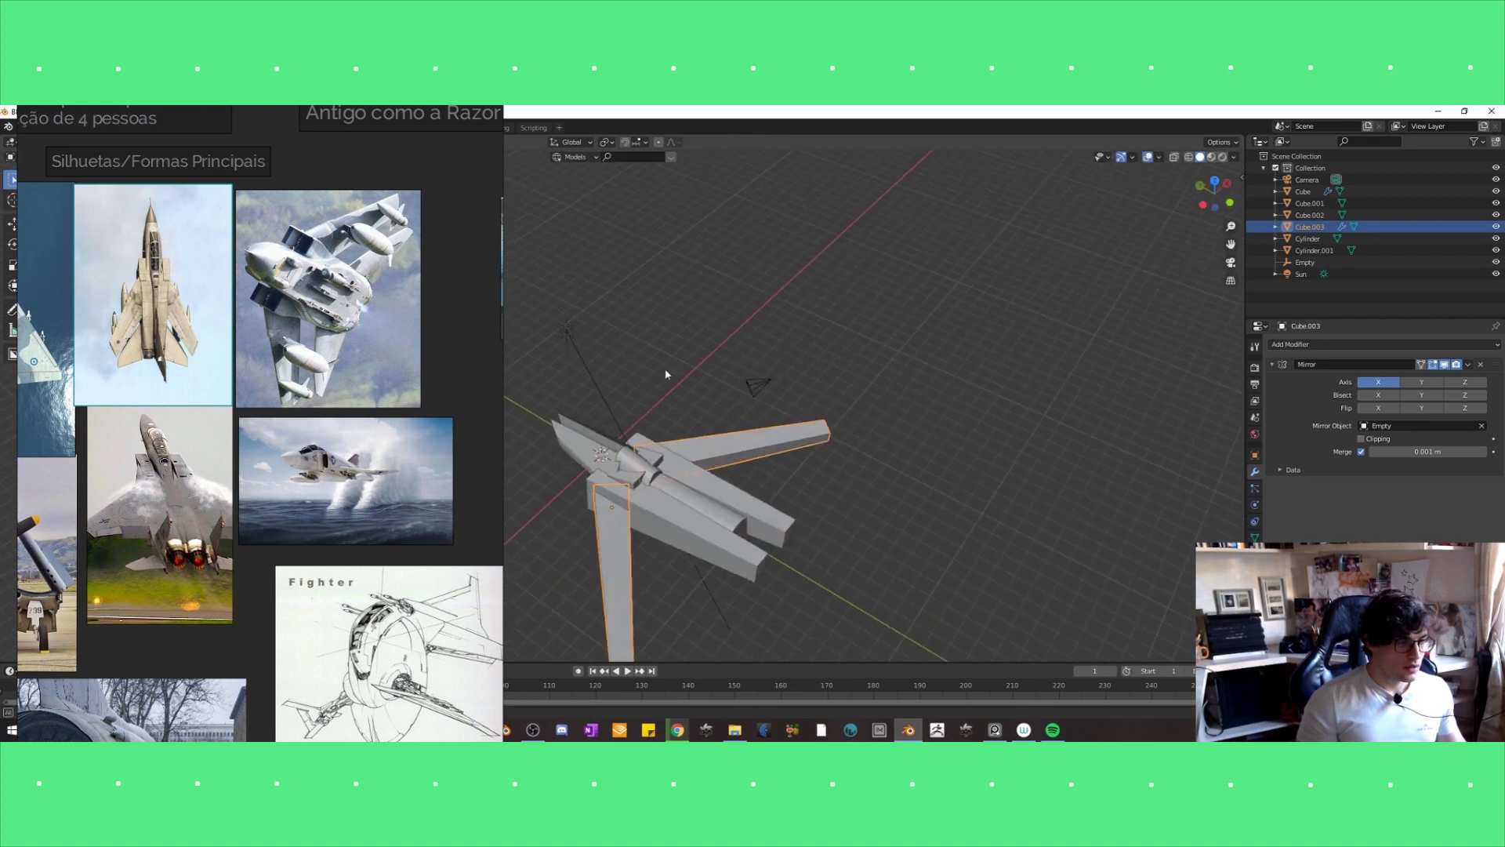
# Set transform orientation to Local and rescale the wings along their local axis.
pyautogui.click(572, 142)
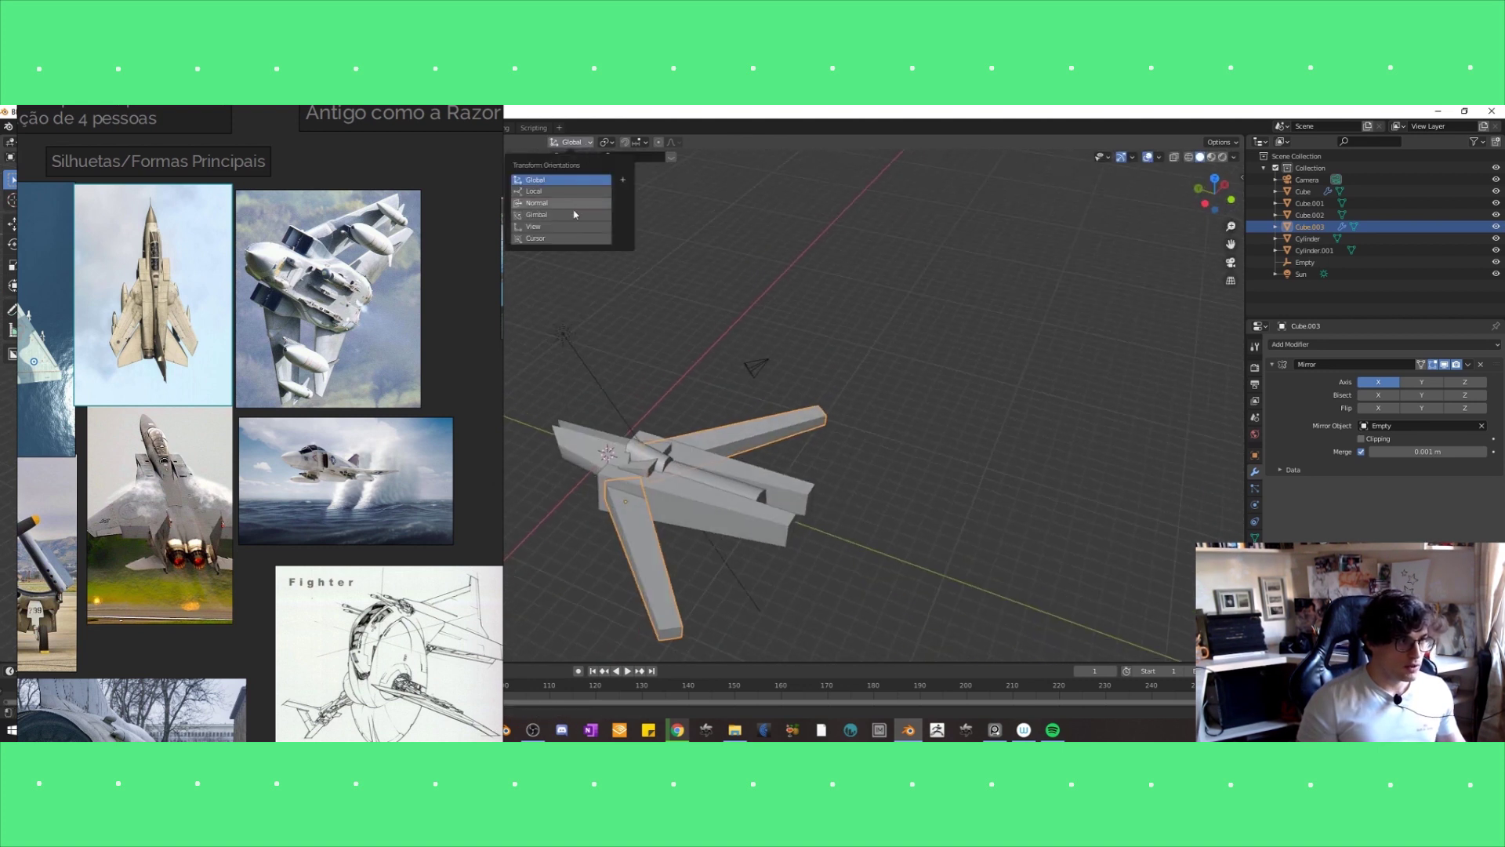
pyautogui.click(572, 191)
pyautogui.press('s')
pyautogui.press('x')
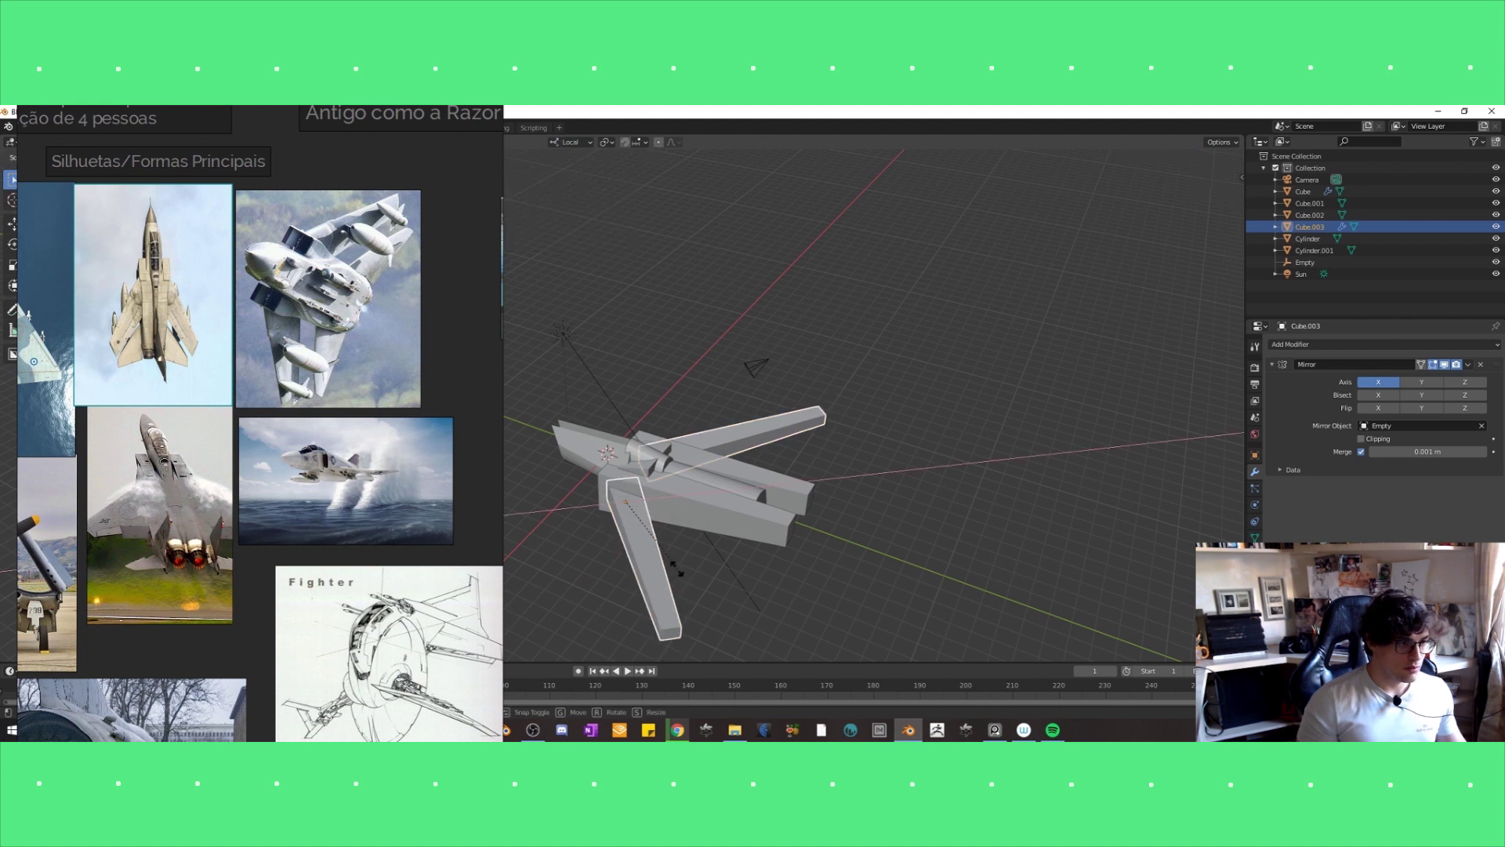
pyautogui.press('y')
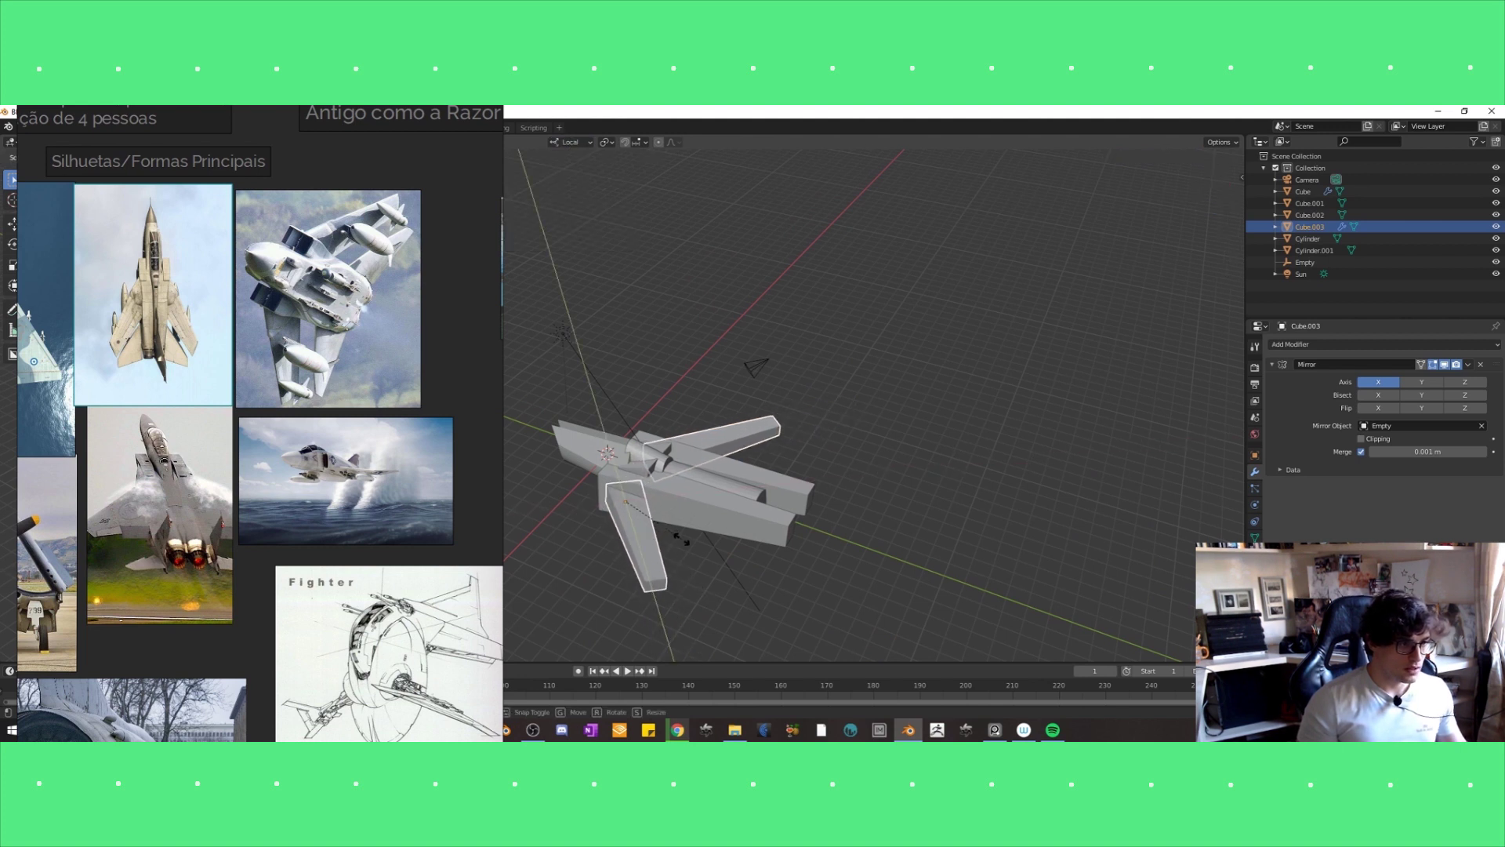
pyautogui.moveTo(680, 541); pyautogui.dragTo(776, 502, button='middle')
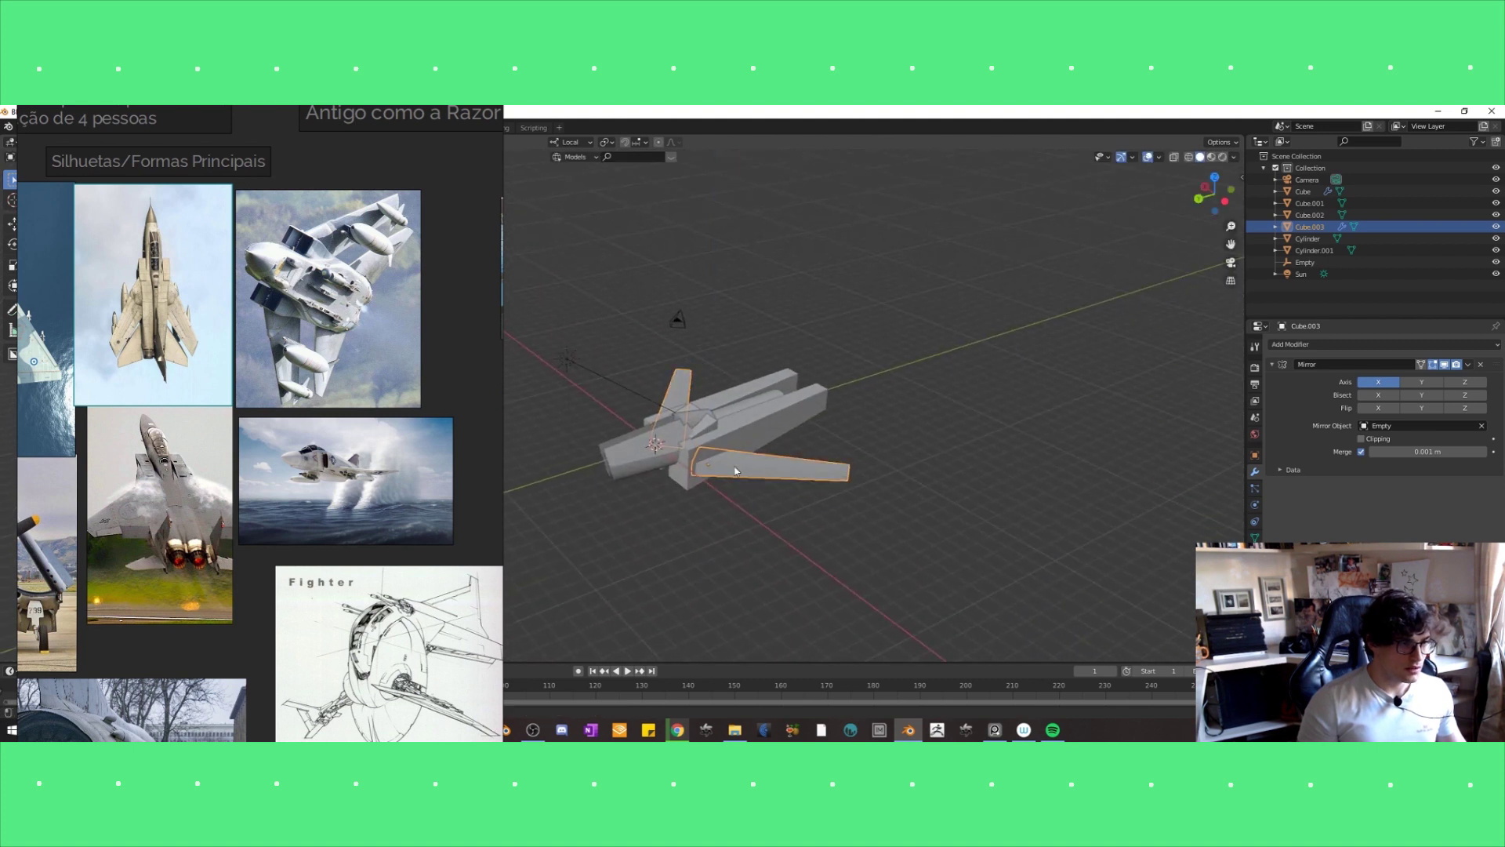
pyautogui.click(732, 473)
# Move the front fuselage block (Cube) vertically along Z to level it.
pyautogui.moveTo(733, 472); pyautogui.dragTo(639, 469, button='middle')
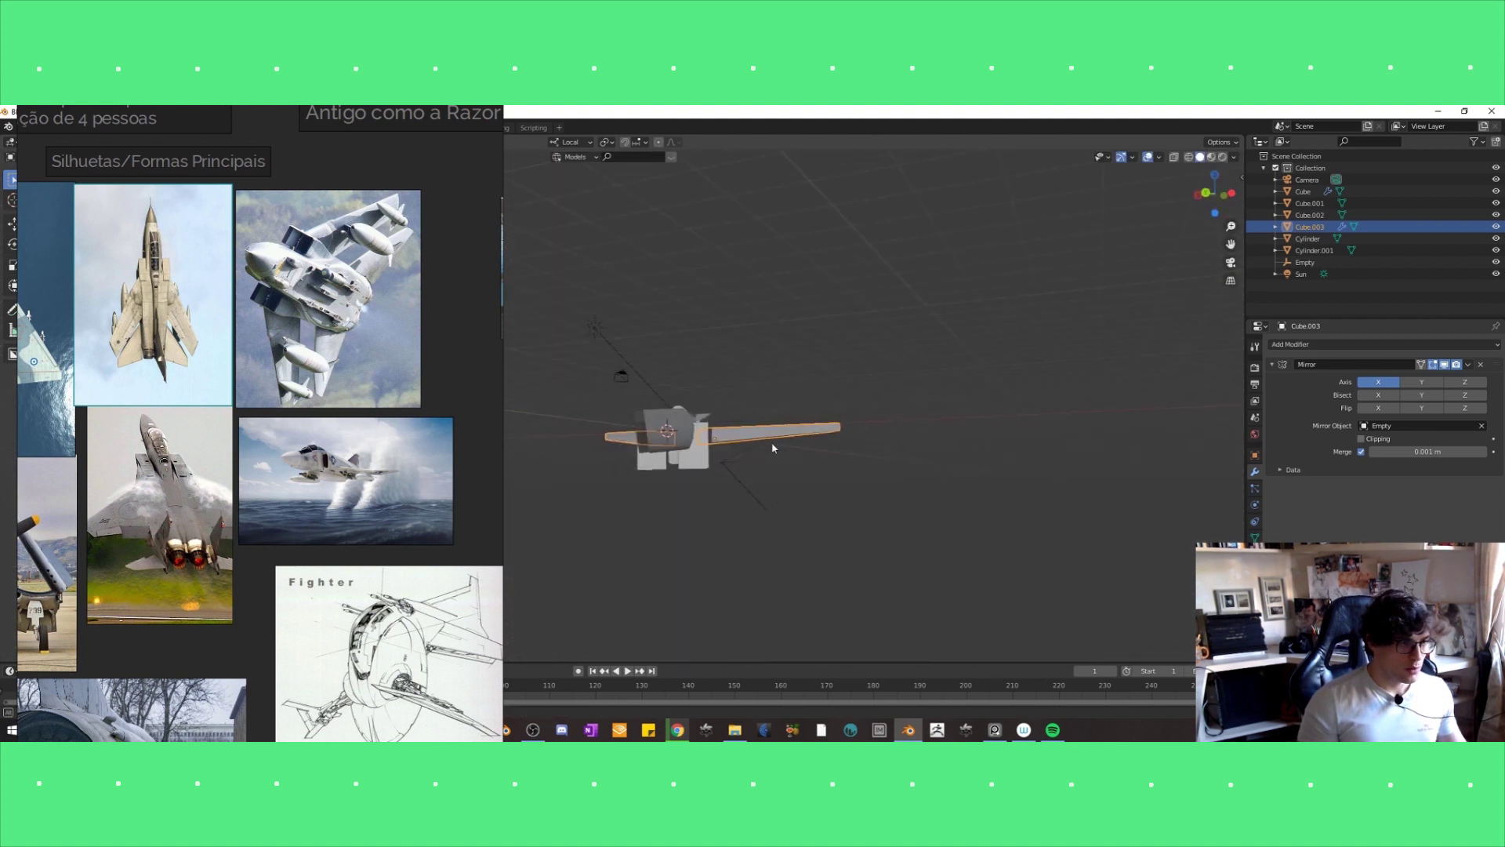
pyautogui.click(636, 470)
pyautogui.press('g')
pyautogui.press('z')
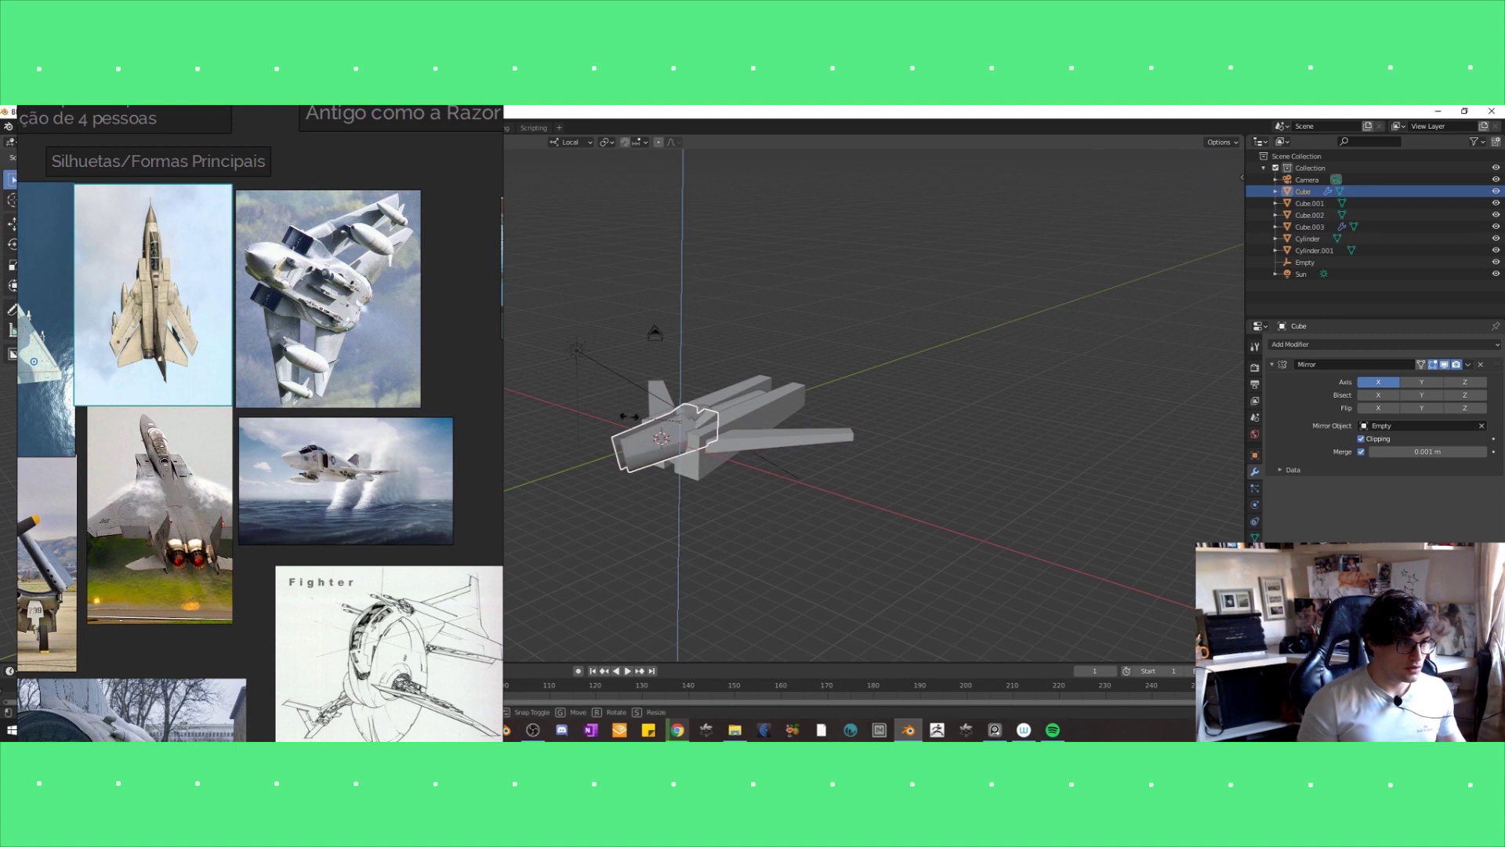
pyautogui.click(668, 492)
pyautogui.moveTo(668, 508)
pyautogui.mouseDown(button='middle')
pyautogui.moveTo(687, 512)
pyautogui.moveTo(688, 538)
pyautogui.moveTo(739, 544)
pyautogui.moveTo(635, 437)
pyautogui.moveTo(663, 486)
pyautogui.moveTo(690, 460)
pyautogui.mouseUp(button='middle')
pyautogui.click(685, 522)
# Align body blocks Cube.001 and Cube.002 with the fuselage, checking in front view.
pyautogui.click(660, 491)
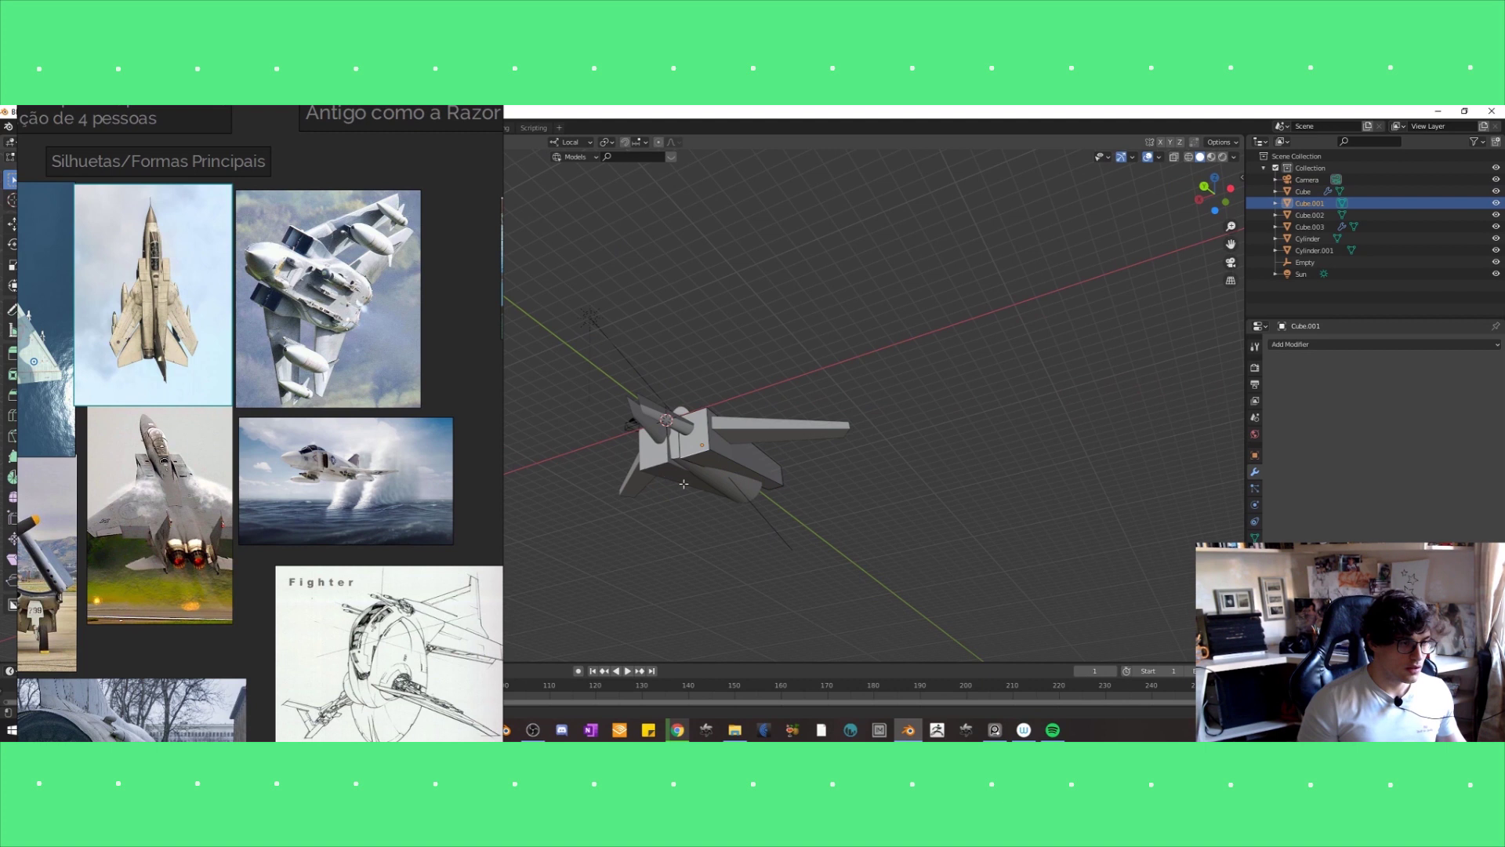
pyautogui.press('g')
pyautogui.click(665, 470)
pyautogui.keyDown('shift'); pyautogui.click(694, 453); pyautogui.keyUp('shift')
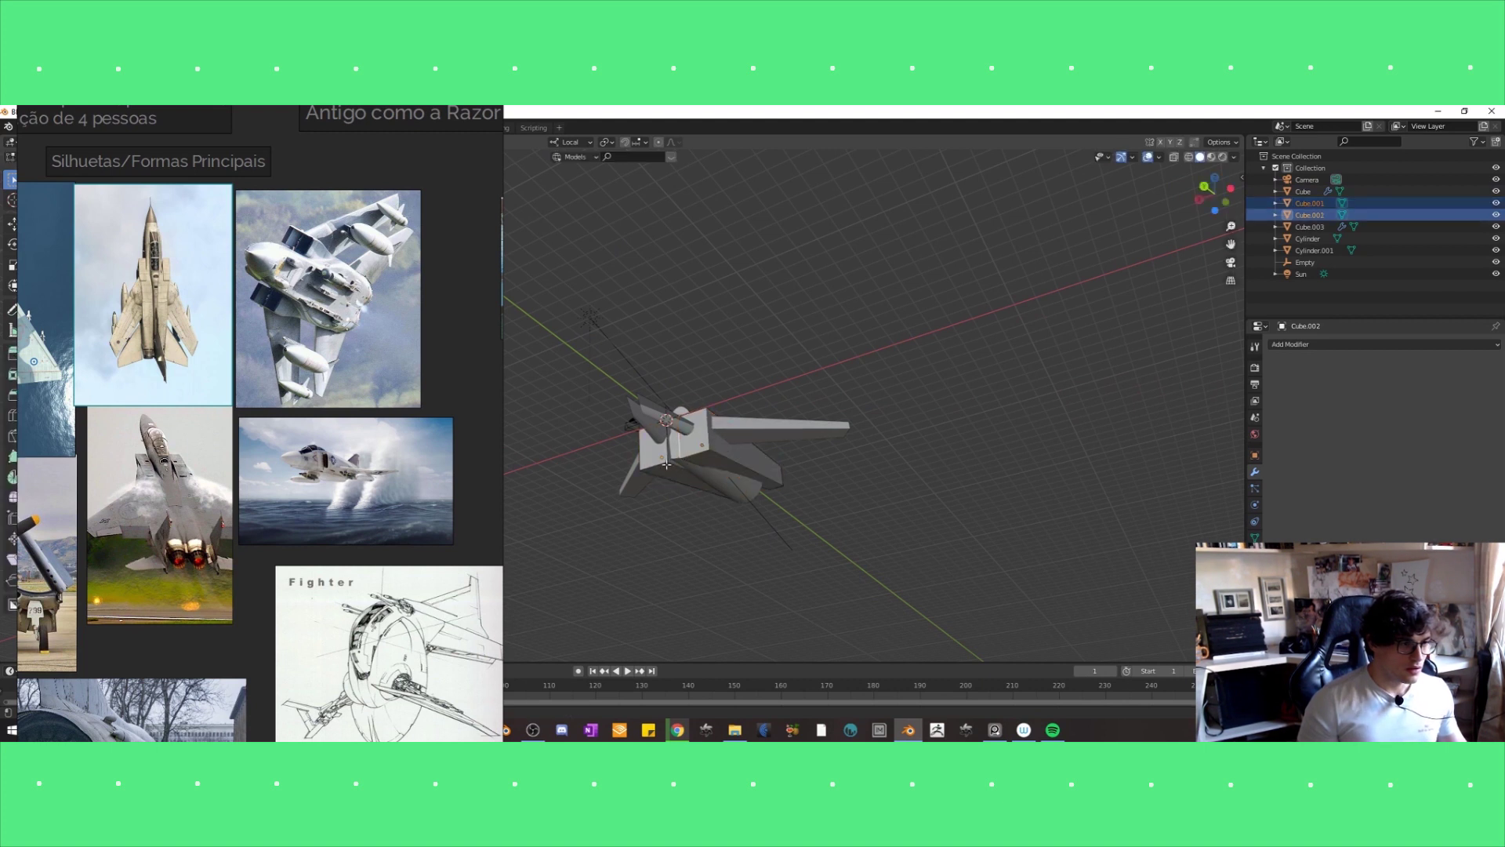
pyautogui.press('g')
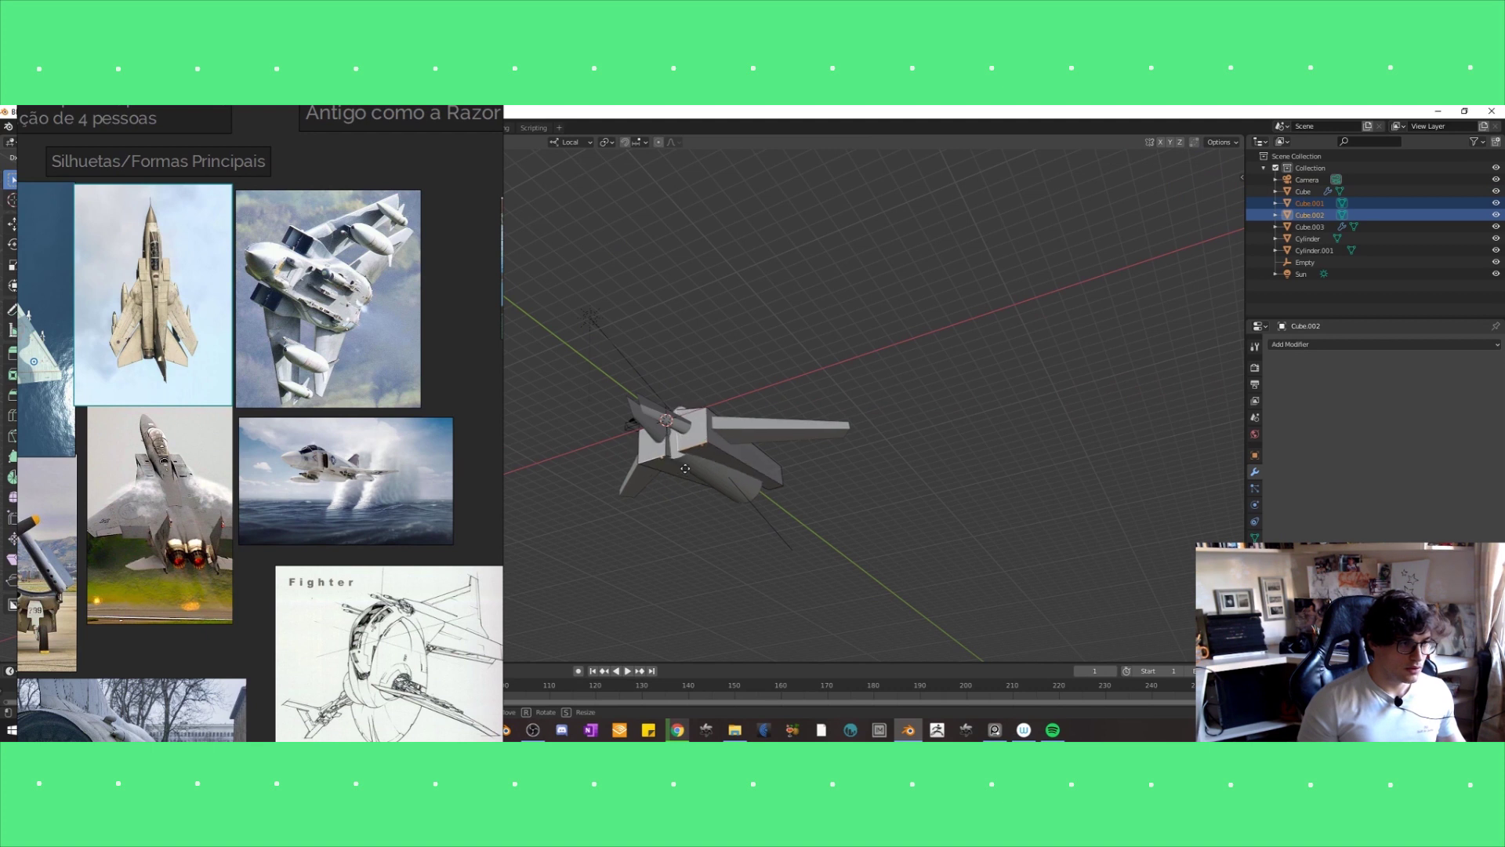
pyautogui.press('KP_1')
pyautogui.moveTo(701, 511); pyautogui.dragTo(640, 524, button='middle')
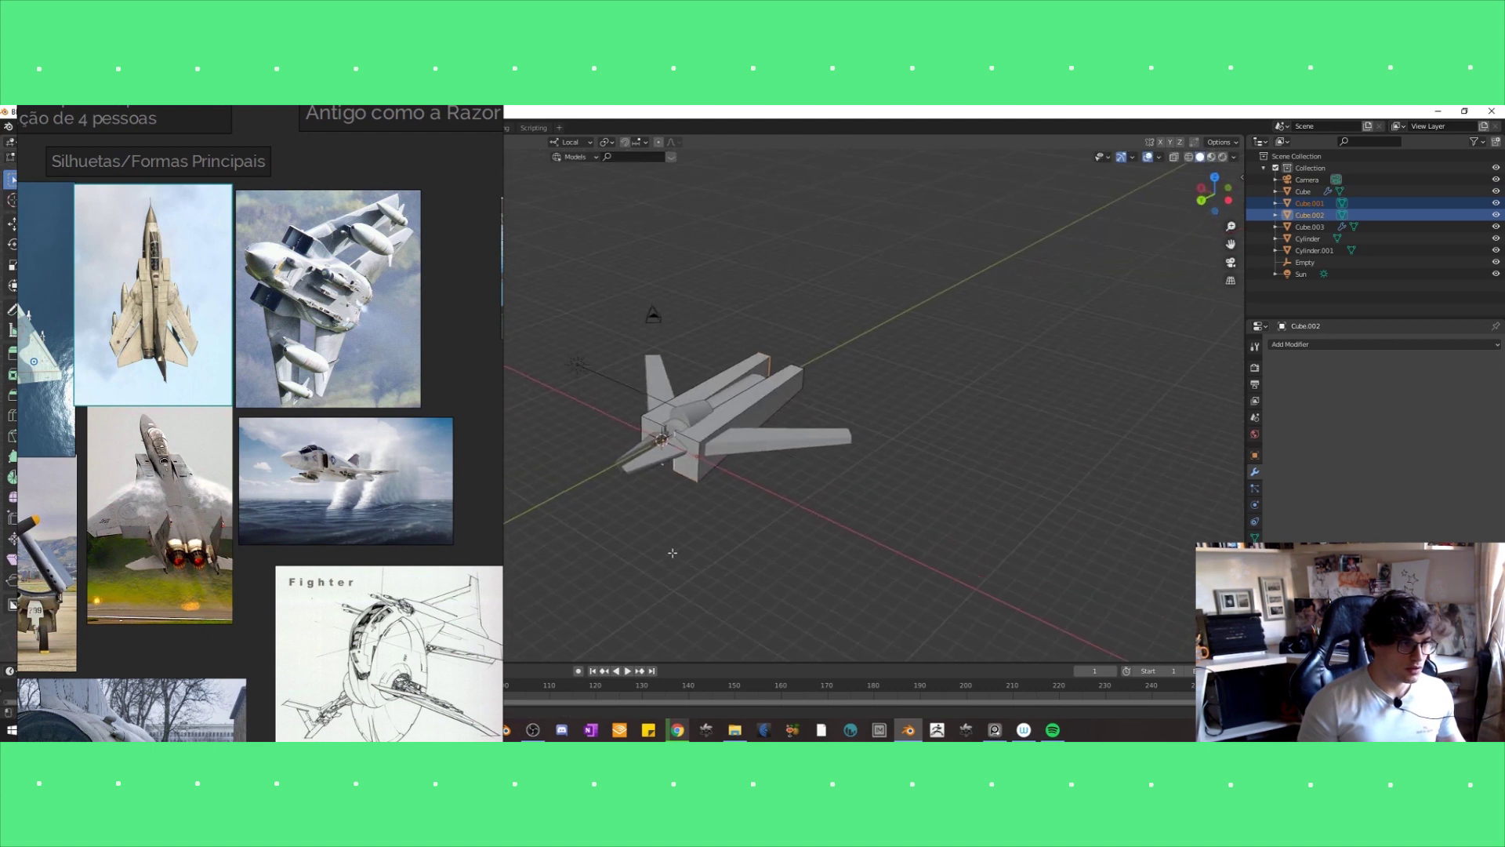
pyautogui.moveTo(668, 497)
pyautogui.mouseDown(button='middle')
pyautogui.moveTo(677, 435)
pyautogui.moveTo(593, 497)
pyautogui.moveTo(648, 589)
pyautogui.mouseUp(button='middle')
# Select the swept wing pair and duplicate it.
pyautogui.click(677, 435)
pyautogui.click(647, 590)
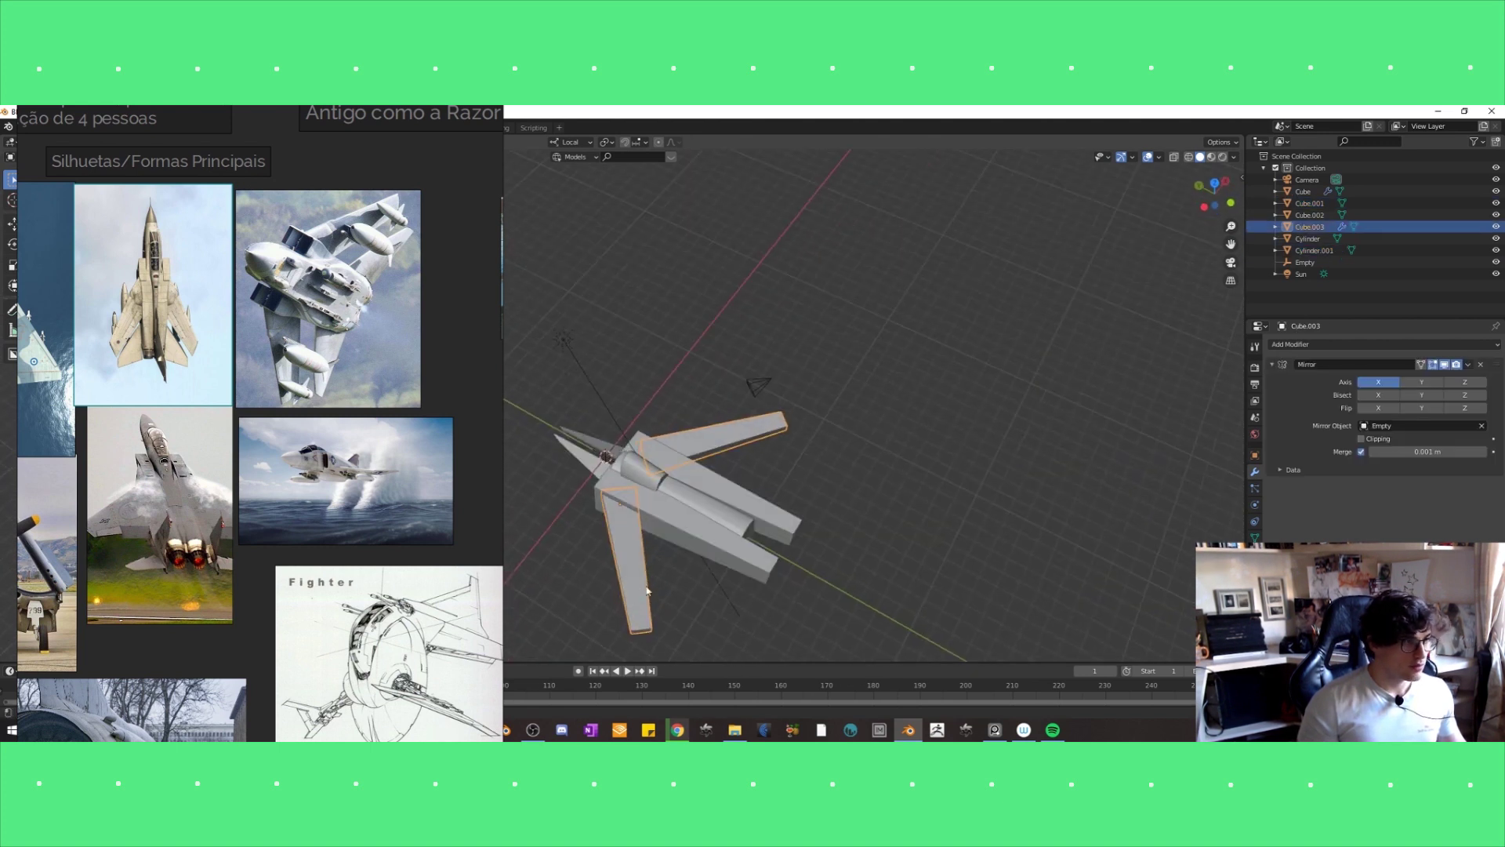
pyautogui.hotkey('shift', 'd')
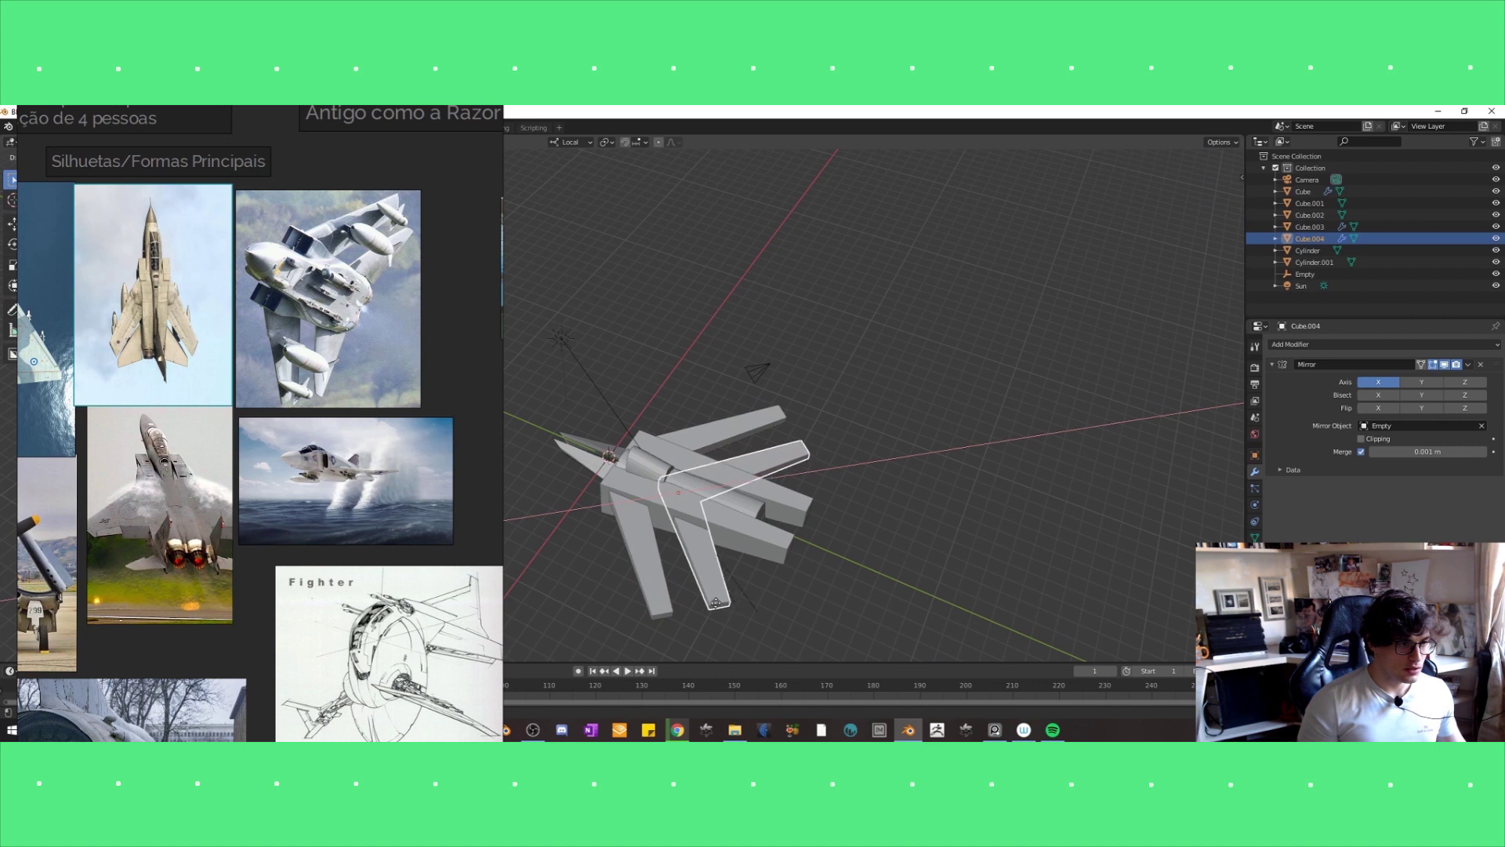
# Place the wing copy (Cube.004) and shrink it with axis-constrained scaling.
pyautogui.click(755, 627)
pyautogui.moveTo(756, 627)
pyautogui.mouseDown(button='middle')
pyautogui.moveTo(724, 608)
pyautogui.moveTo(746, 431)
pyautogui.mouseUp(button='middle')
pyautogui.press('s')
pyautogui.click(726, 568)
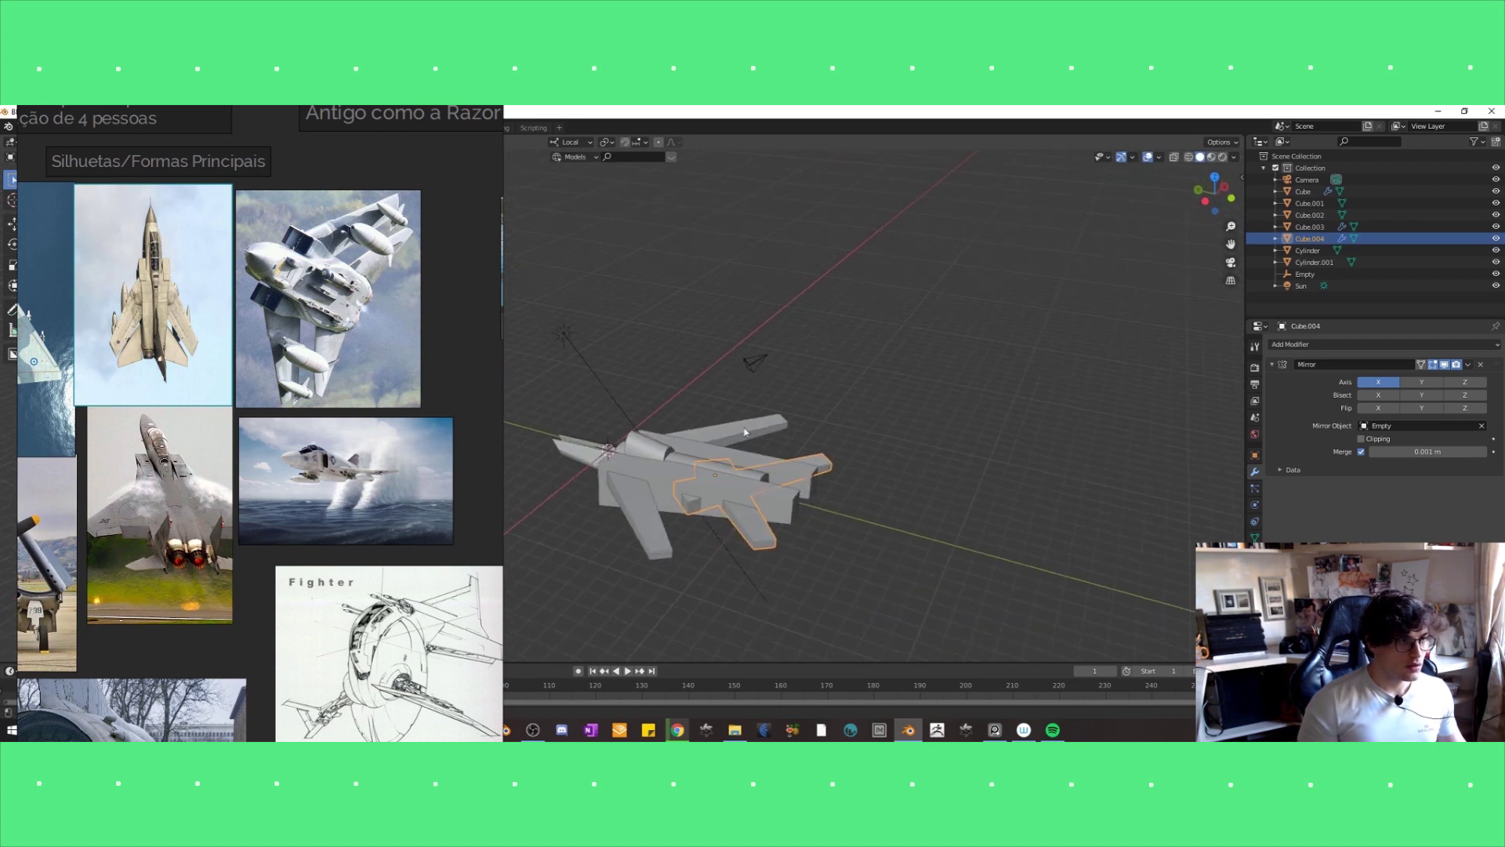
pyautogui.press('s')
pyautogui.press('x')
pyautogui.press('y')
pyautogui.press('x')
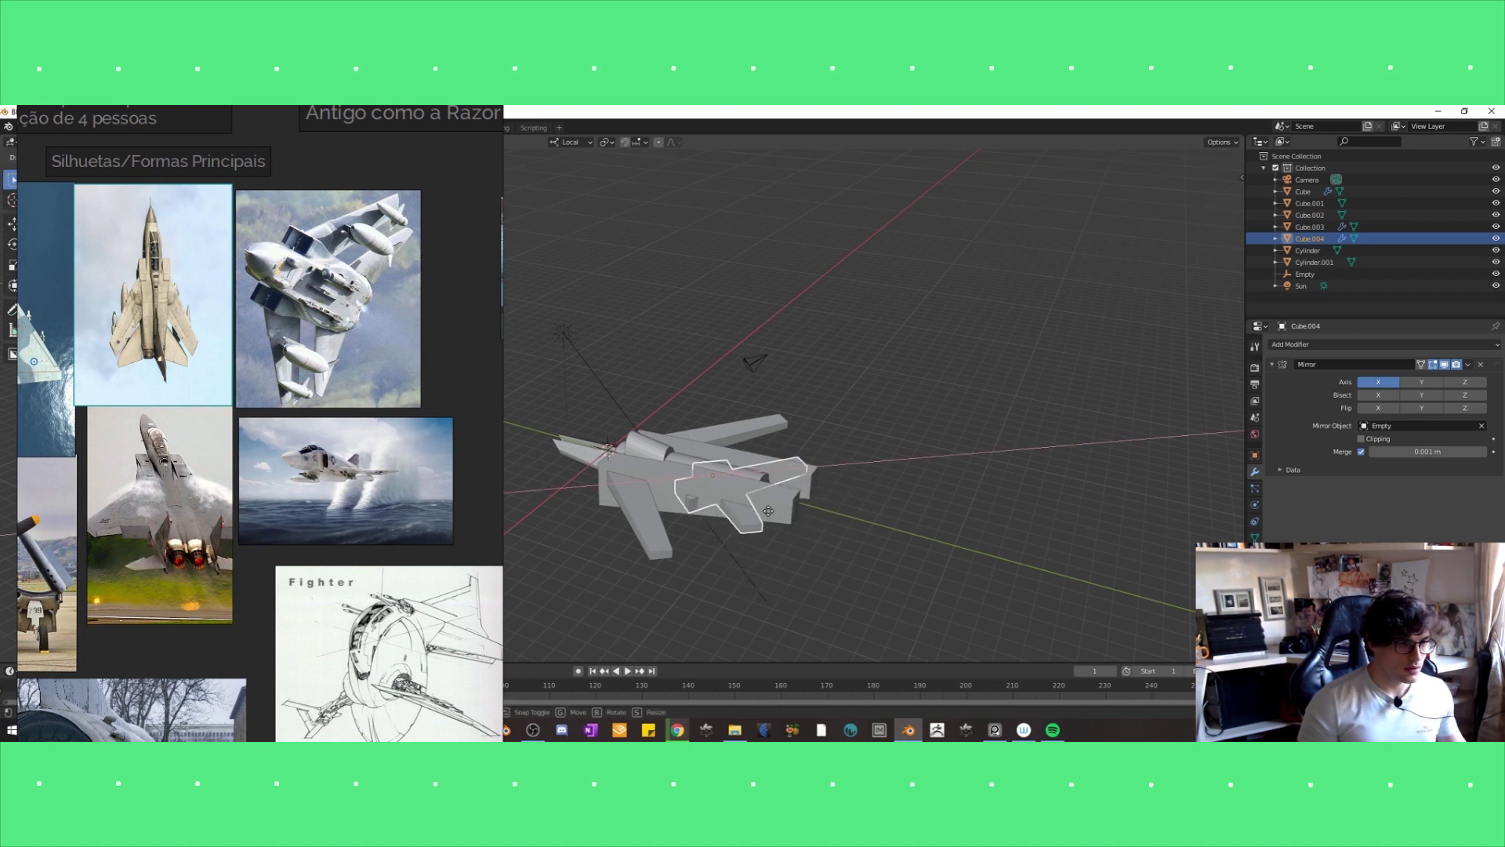
pyautogui.click(741, 515)
# From top view, switch orientation to Global and rotate the wing copy.
pyautogui.press('KP_7')
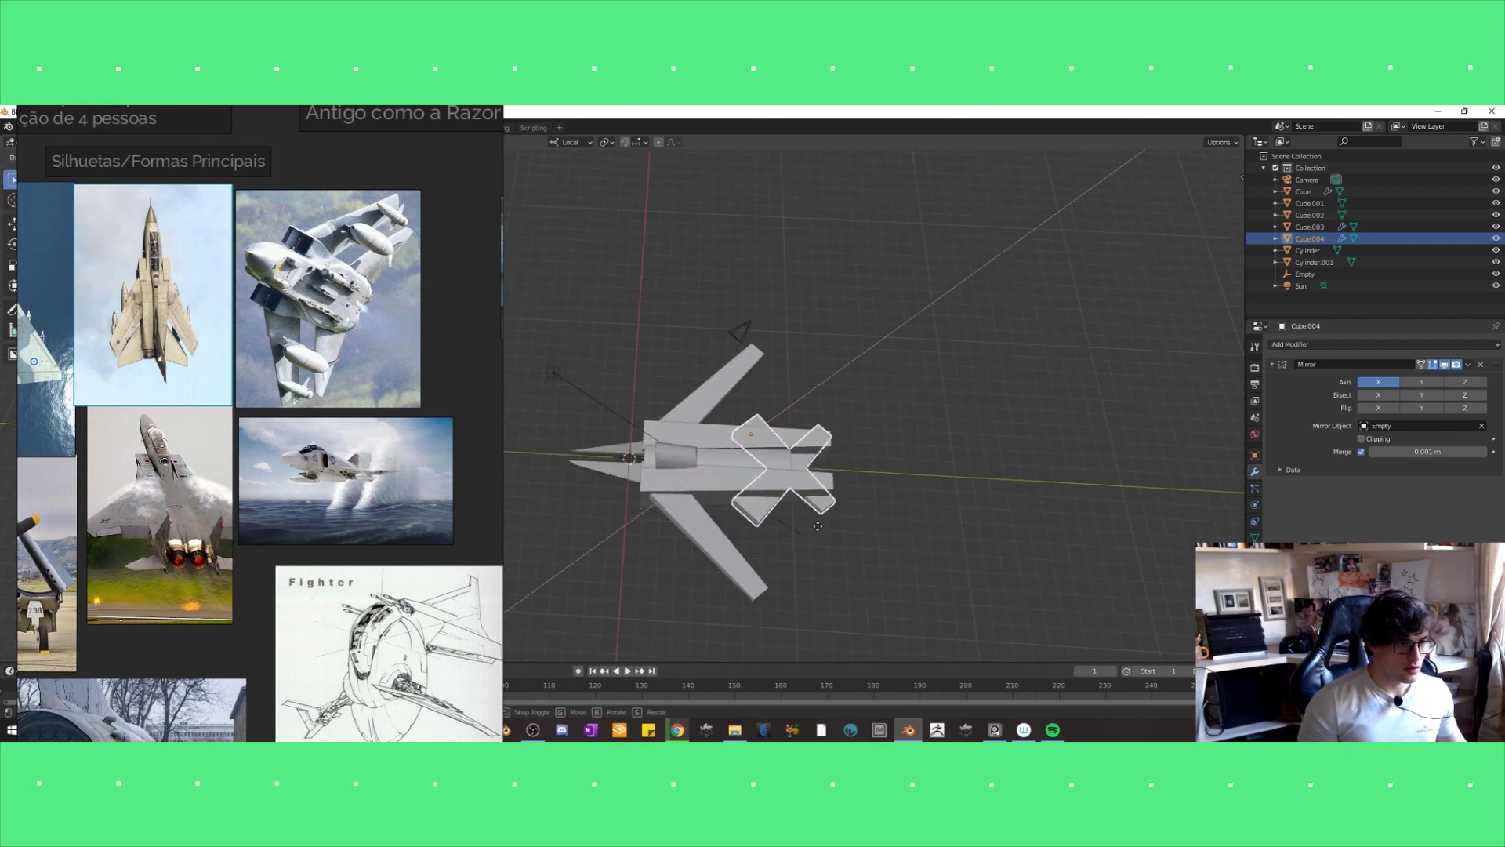
pyautogui.moveTo(787, 537); pyautogui.dragTo(762, 529, button='middle')
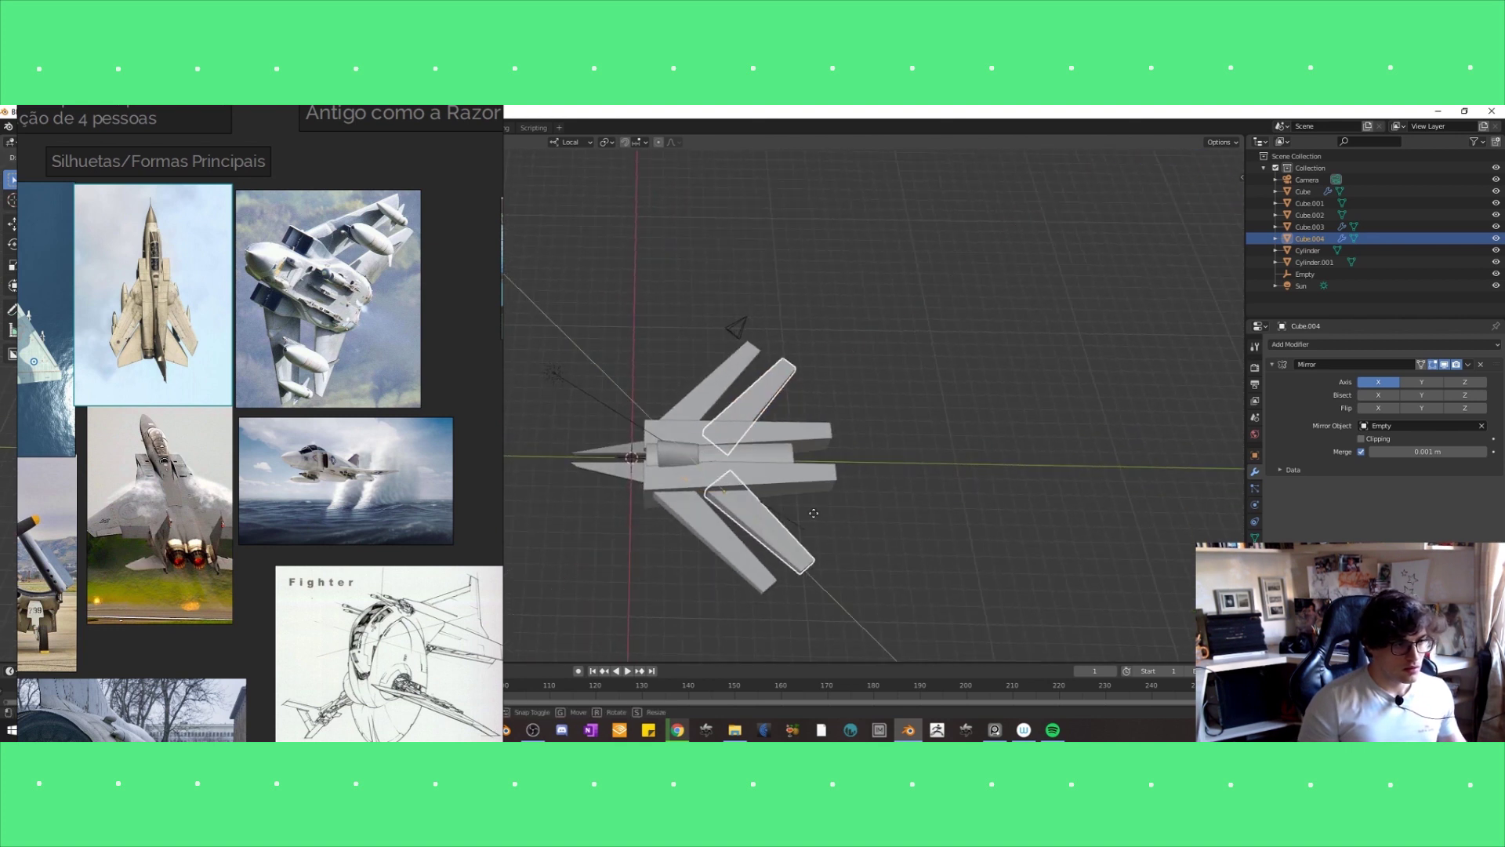
pyautogui.click(586, 144)
pyautogui.click(578, 180)
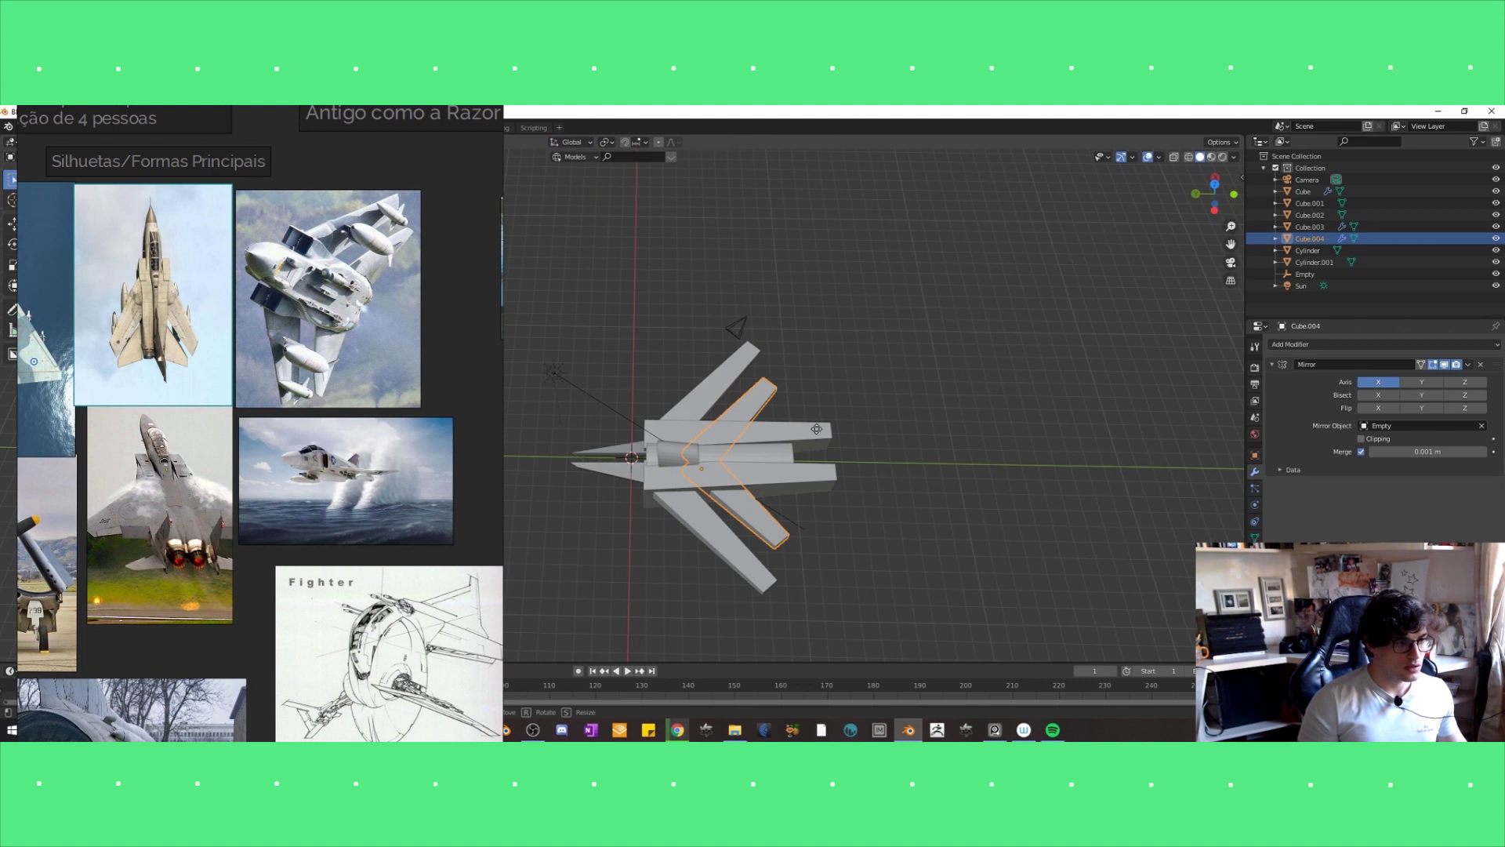
pyautogui.press('r')
pyautogui.click(898, 434)
pyautogui.moveTo(899, 433)
pyautogui.mouseDown(button='middle')
pyautogui.moveTo(817, 419)
pyautogui.moveTo(897, 431)
pyautogui.mouseUp(button='middle')
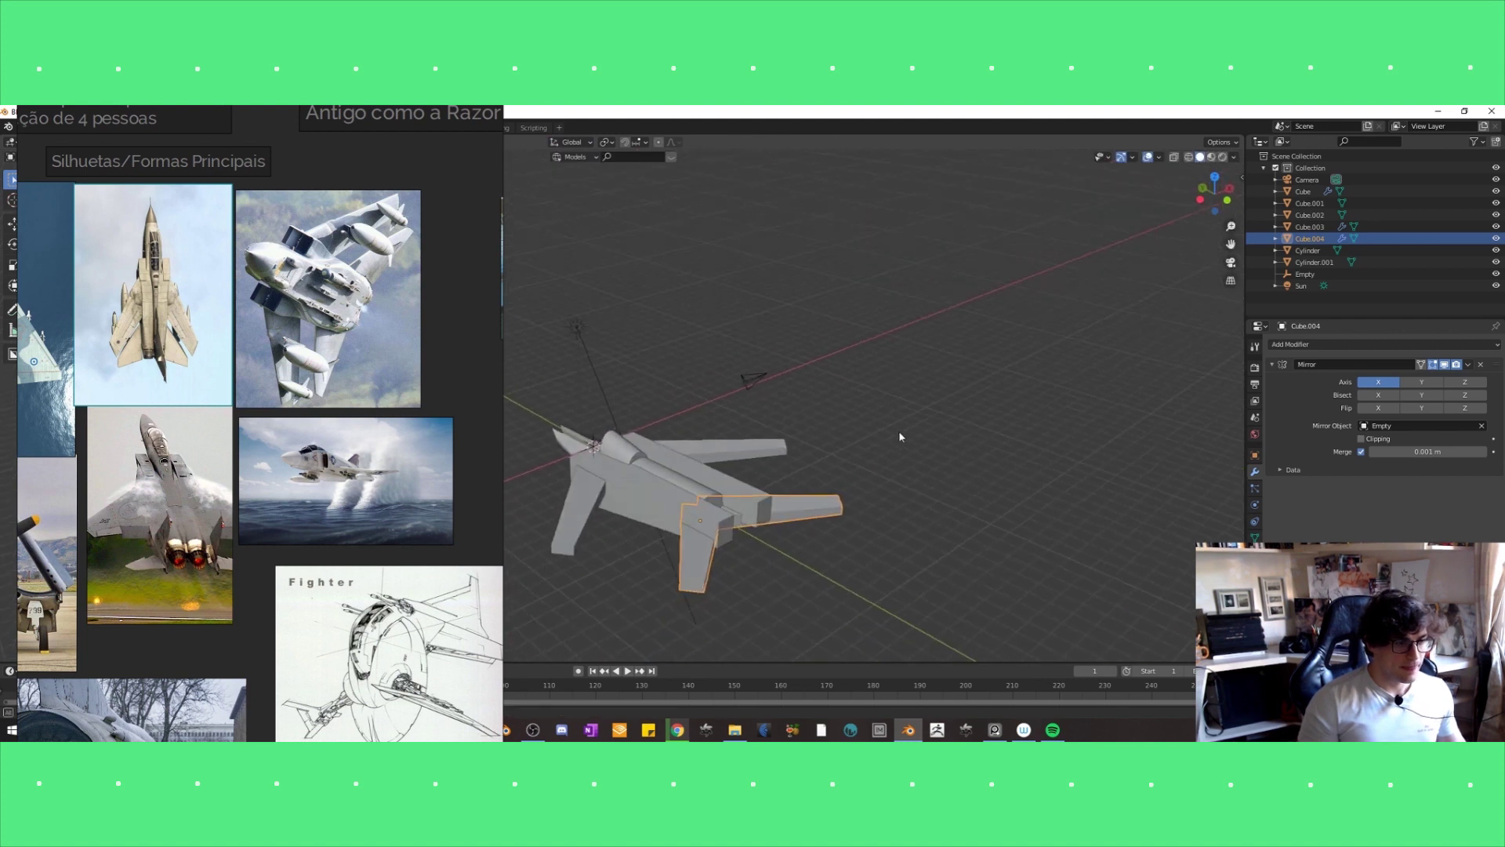
pyautogui.press('r')
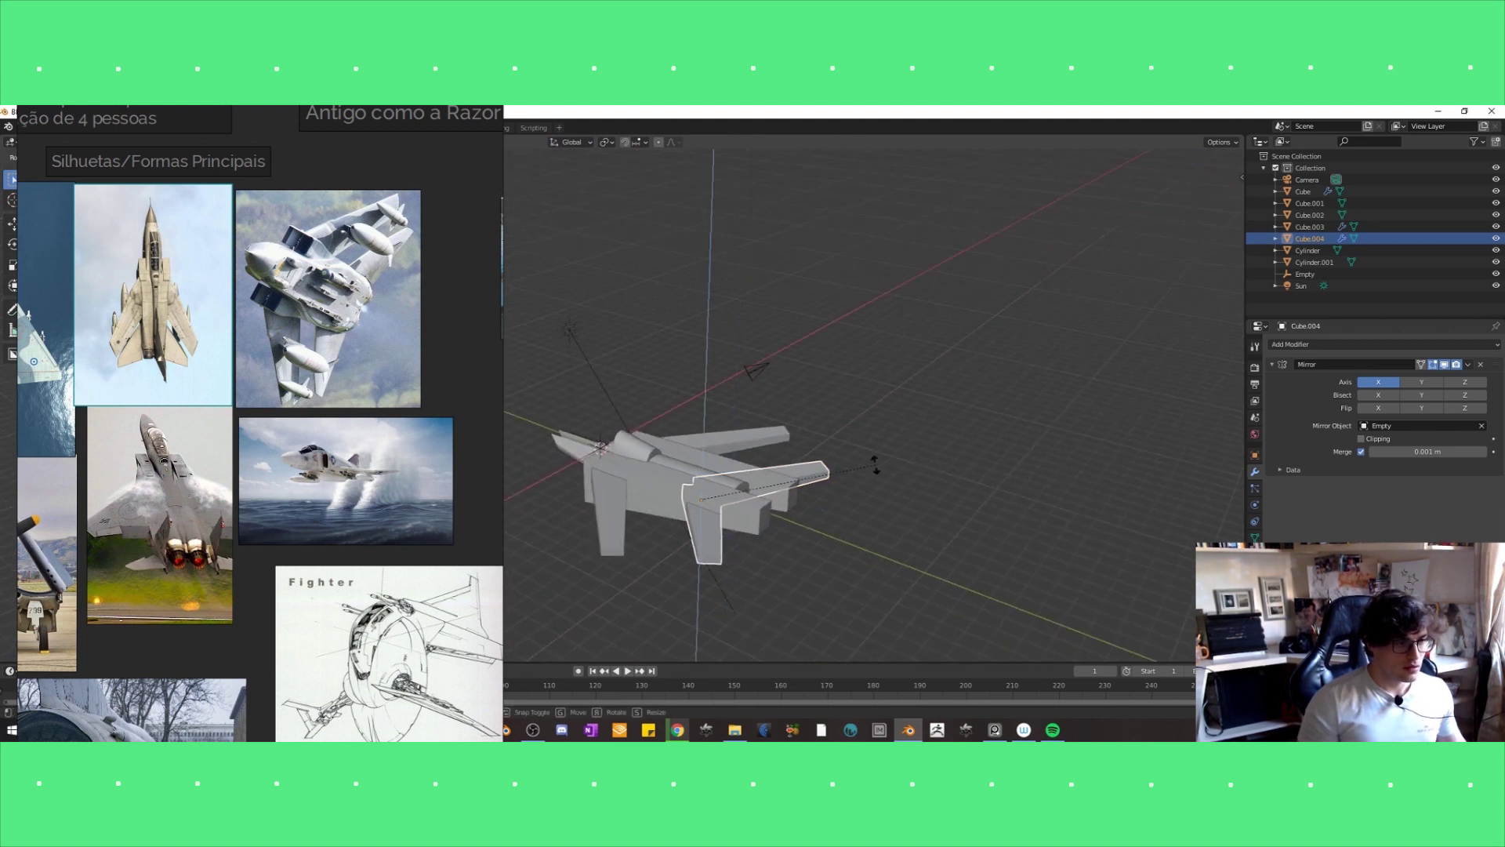
pyautogui.click(816, 491)
# Refine the wing copy's rotation around the Z and X axes.
pyautogui.moveTo(822, 487); pyautogui.dragTo(834, 488, button='middle')
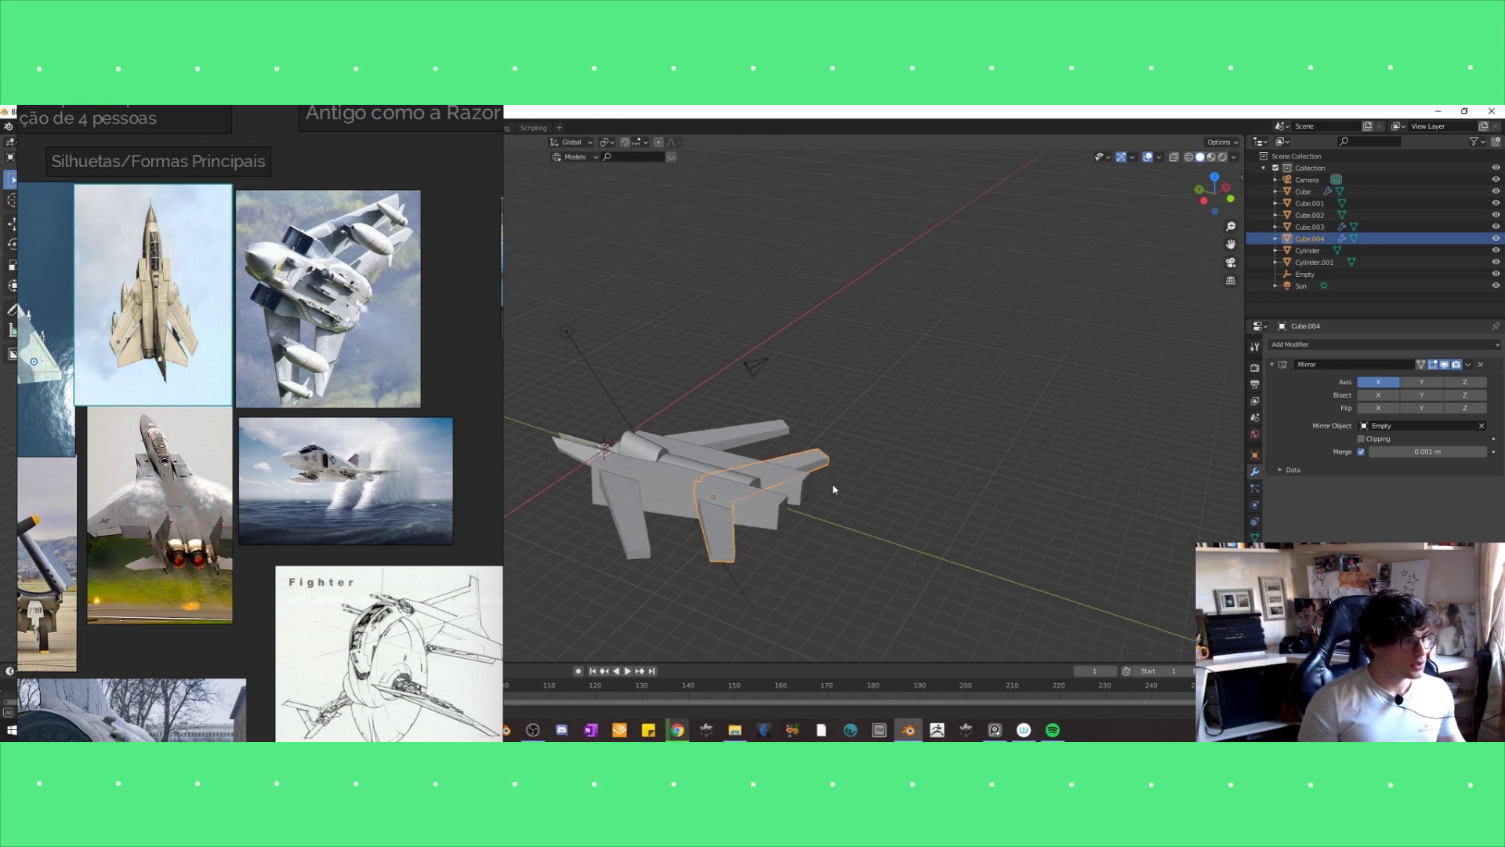
pyautogui.press('r')
pyautogui.press('z')
pyautogui.click(837, 495)
pyautogui.moveTo(838, 496)
pyautogui.mouseDown(button='middle')
pyautogui.moveTo(890, 544)
pyautogui.moveTo(883, 561)
pyautogui.moveTo(823, 564)
pyautogui.mouseUp(button='middle')
pyautogui.press('r')
pyautogui.press('x')
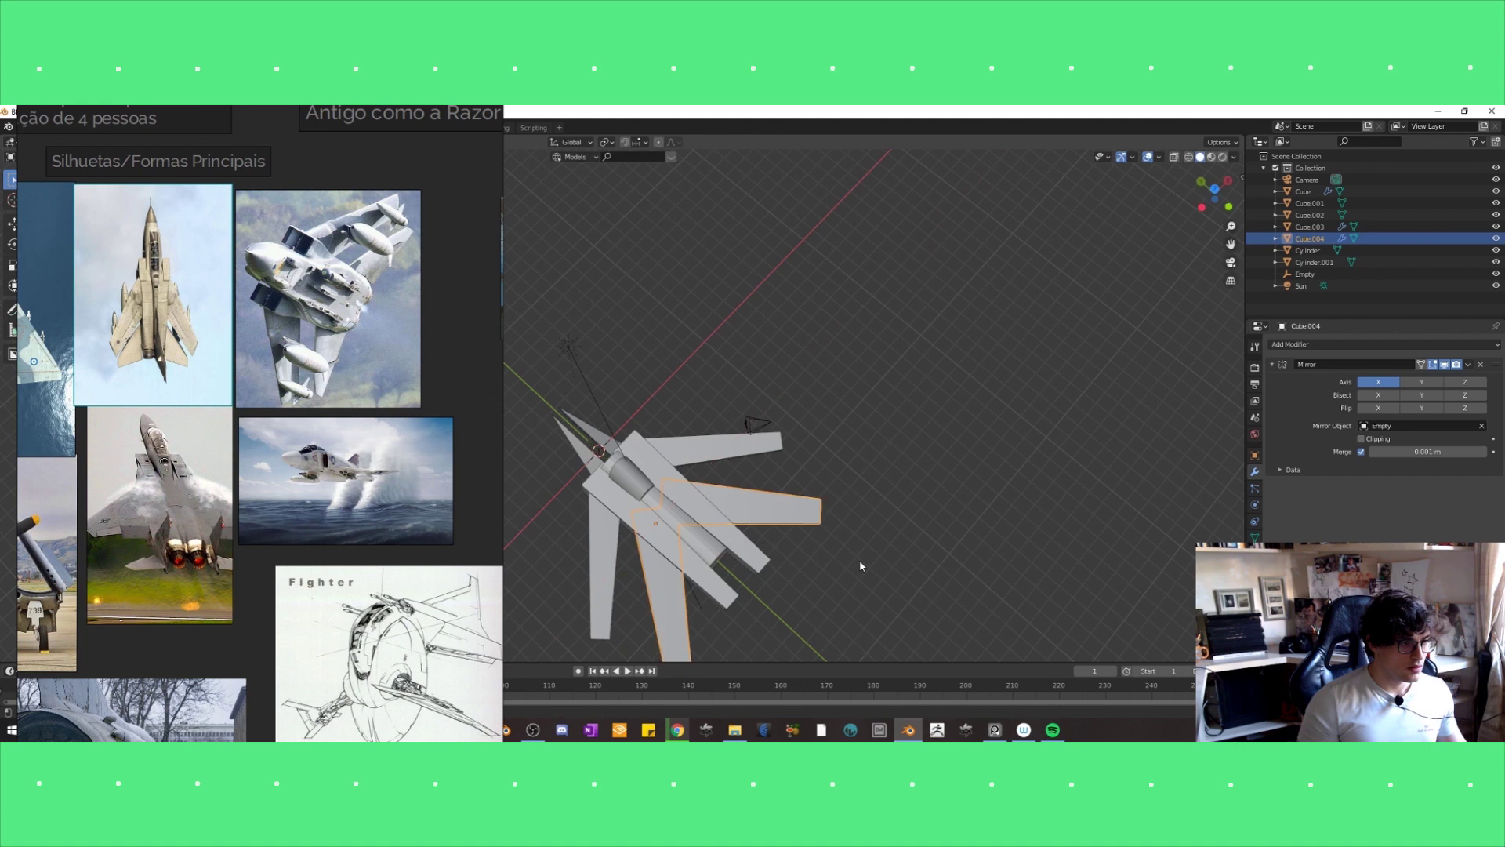
pyautogui.click(686, 387)
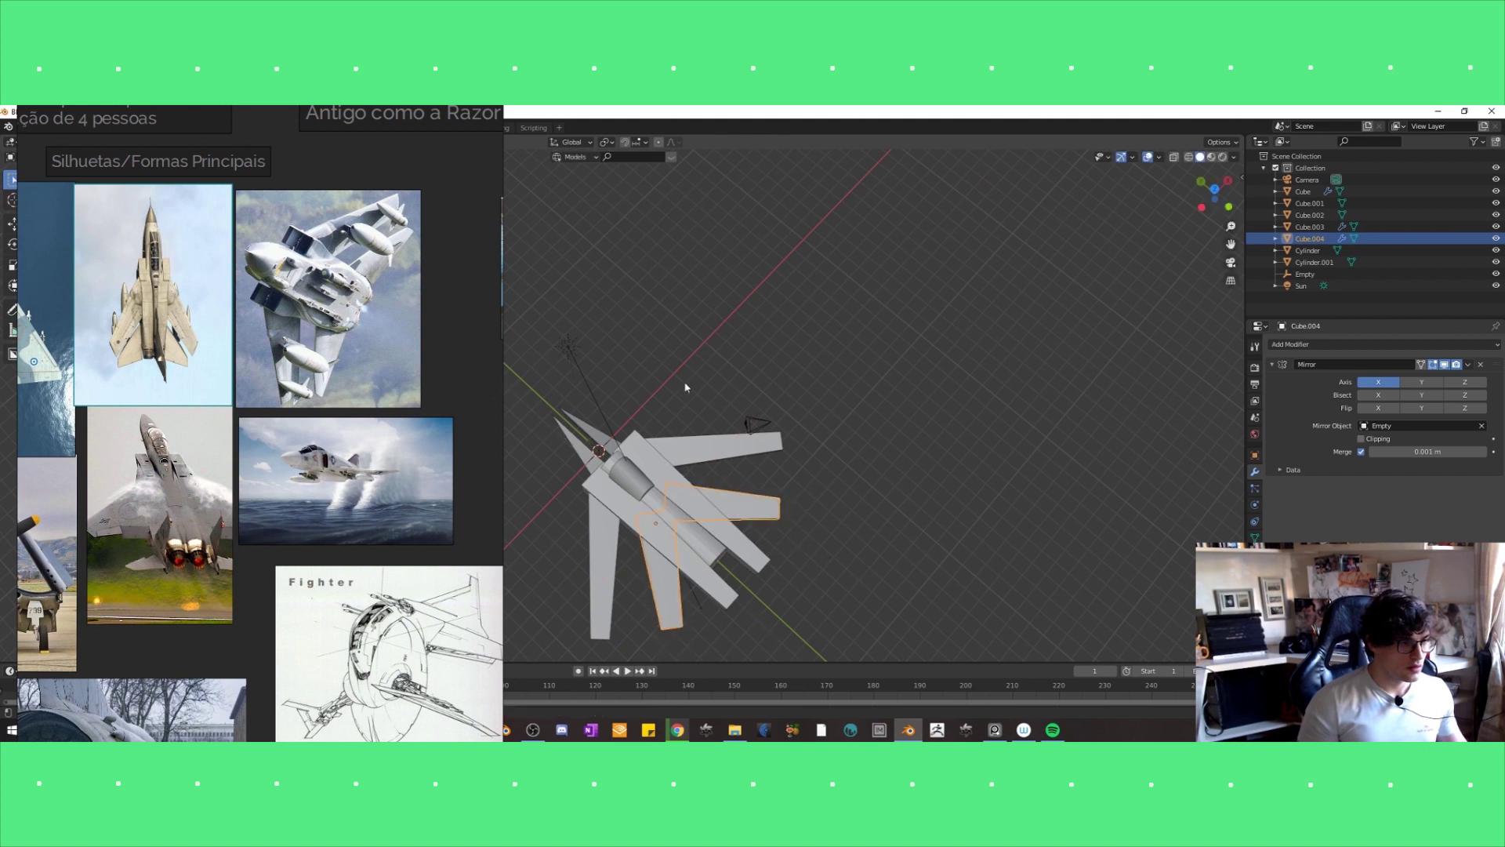
# Switch orientation to Local and rescale the wing copy smaller in two passes.
pyautogui.click(568, 144)
pyautogui.click(565, 199)
pyautogui.moveTo(596, 235); pyautogui.dragTo(741, 407, button='middle')
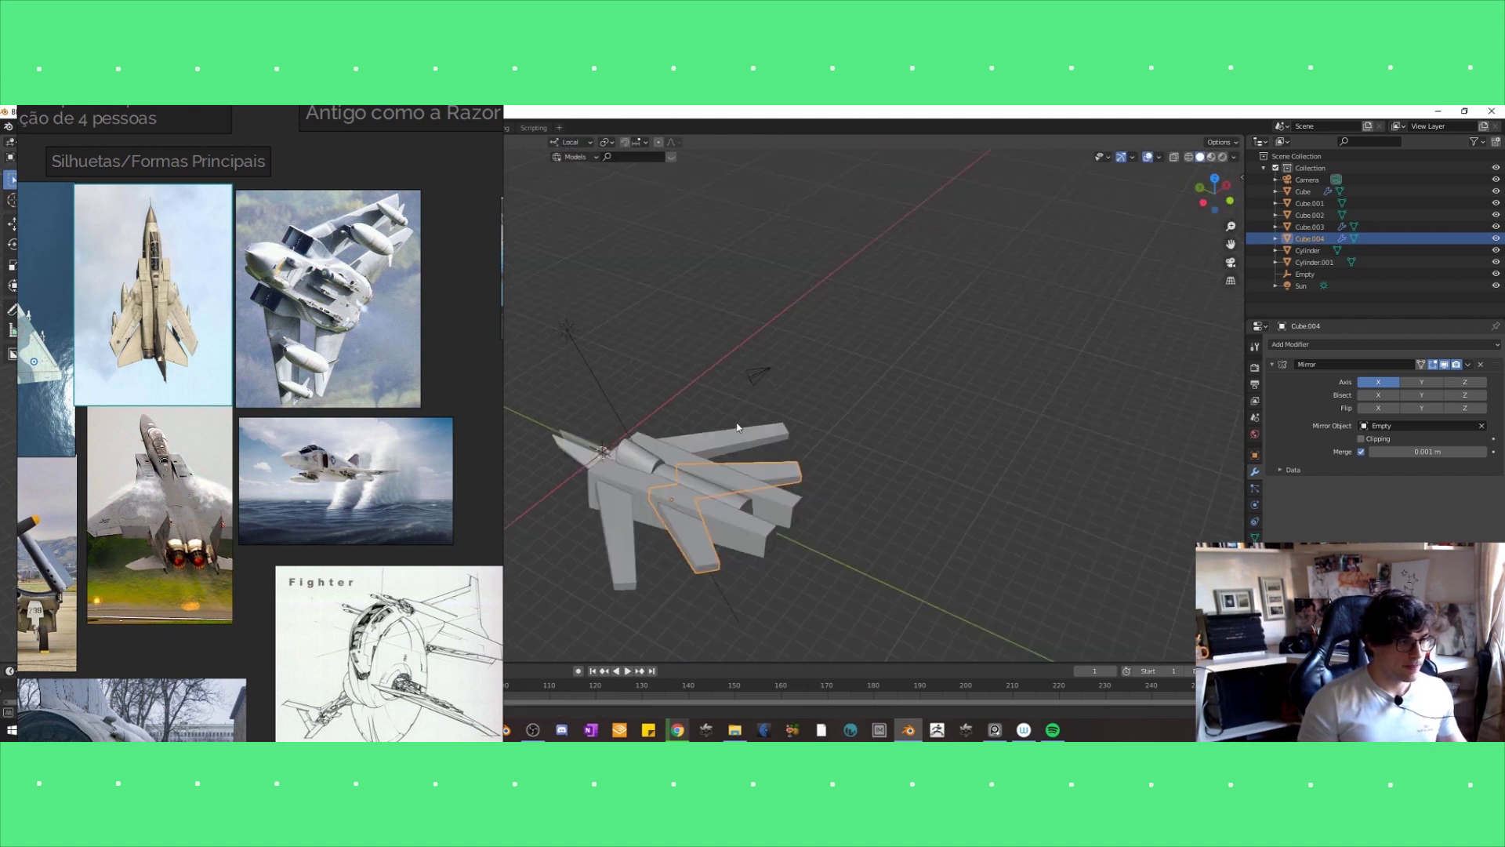
pyautogui.press('s')
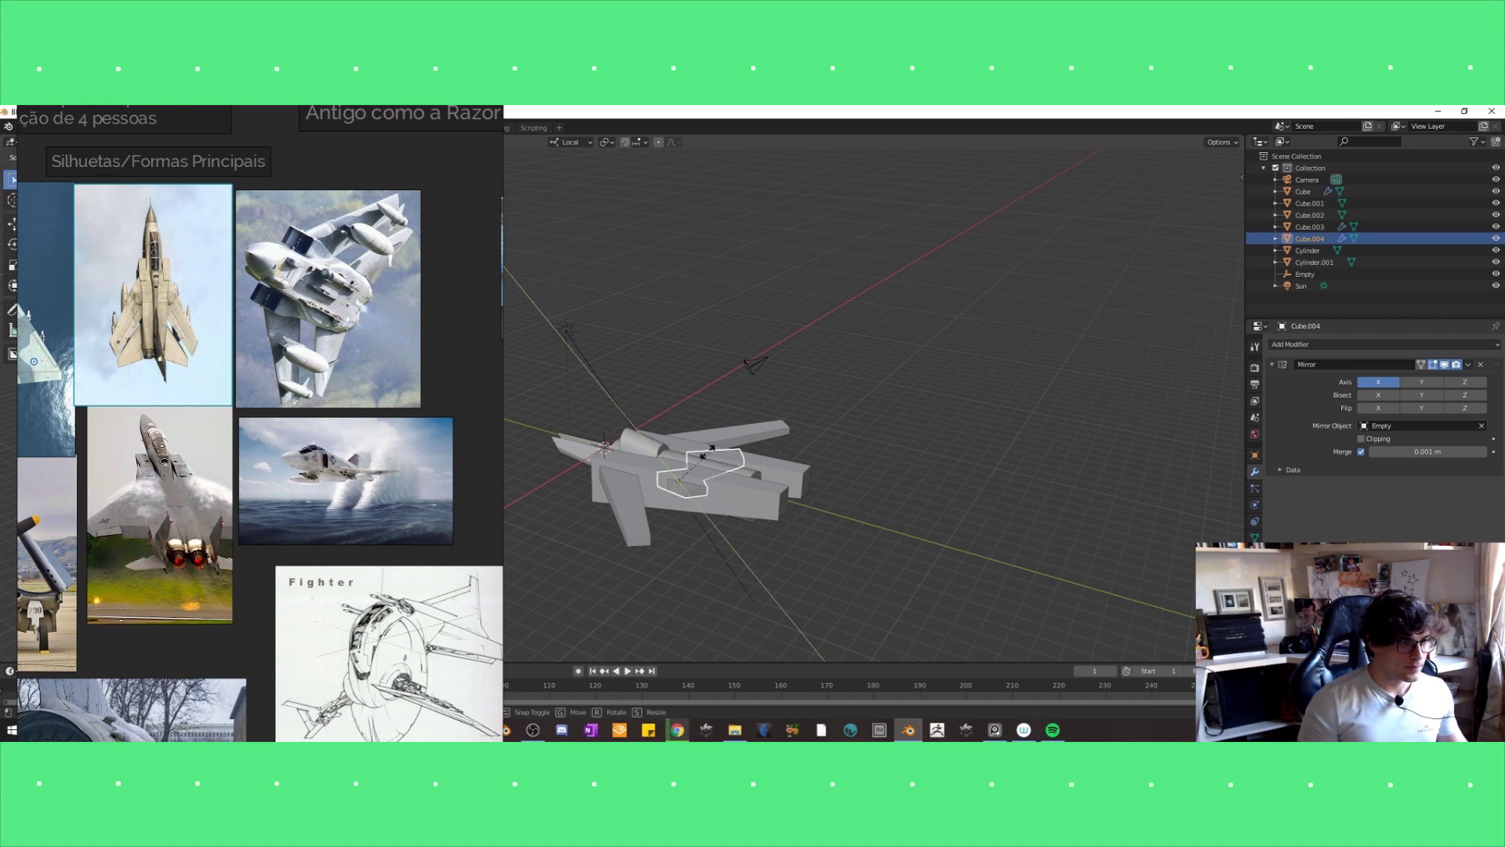
pyautogui.click(706, 453)
pyautogui.moveTo(706, 453)
pyautogui.mouseDown(button='middle')
pyautogui.moveTo(769, 514)
pyautogui.moveTo(754, 557)
pyautogui.mouseUp(button='middle')
pyautogui.press('s')
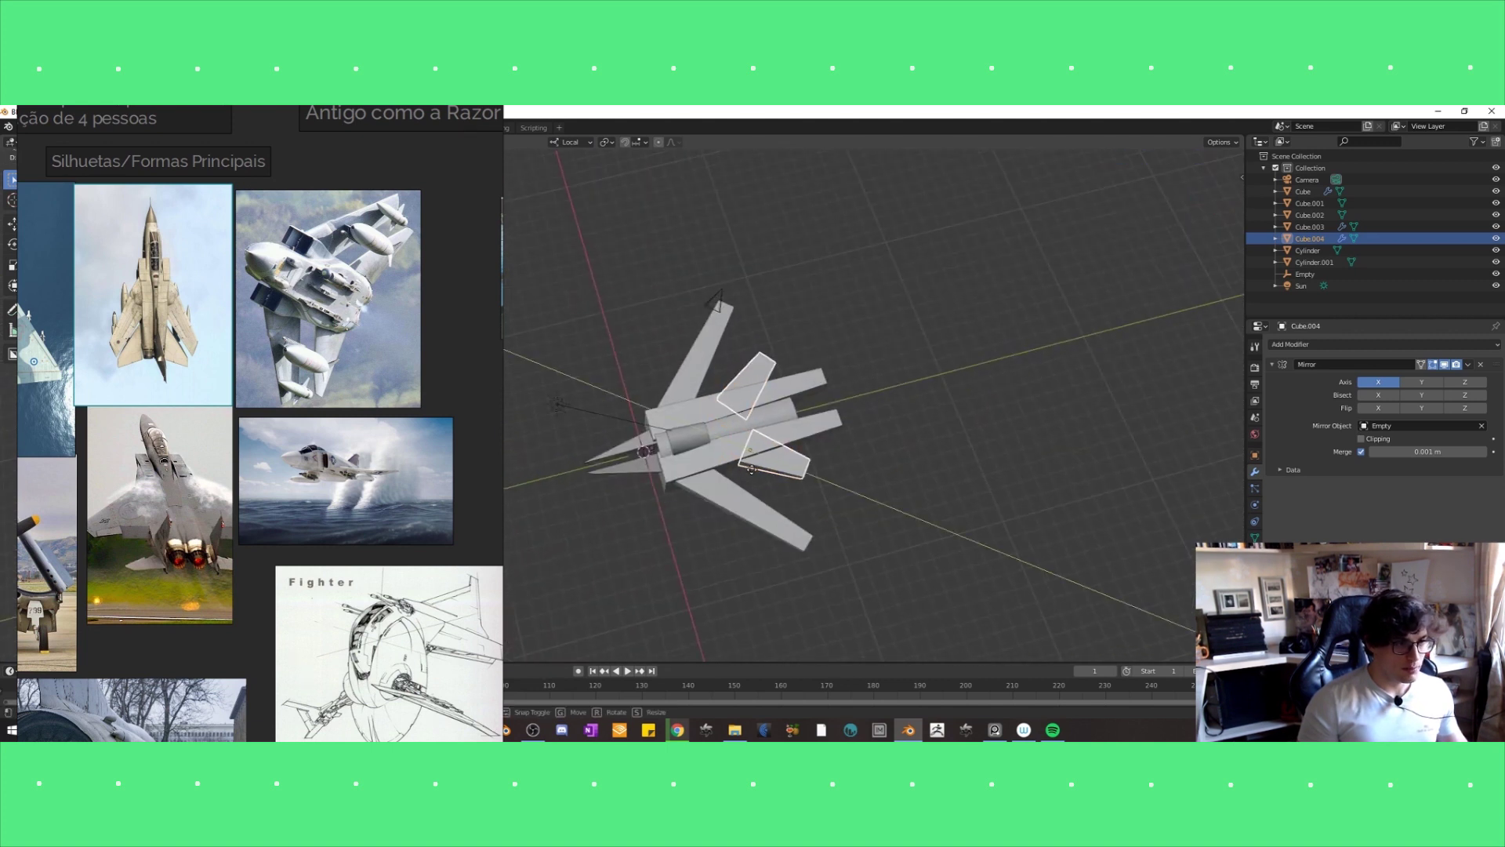
pyautogui.click(751, 468)
# Return to Global orientation and move the wing copy rearward along X as tailplanes.
pyautogui.click(571, 143)
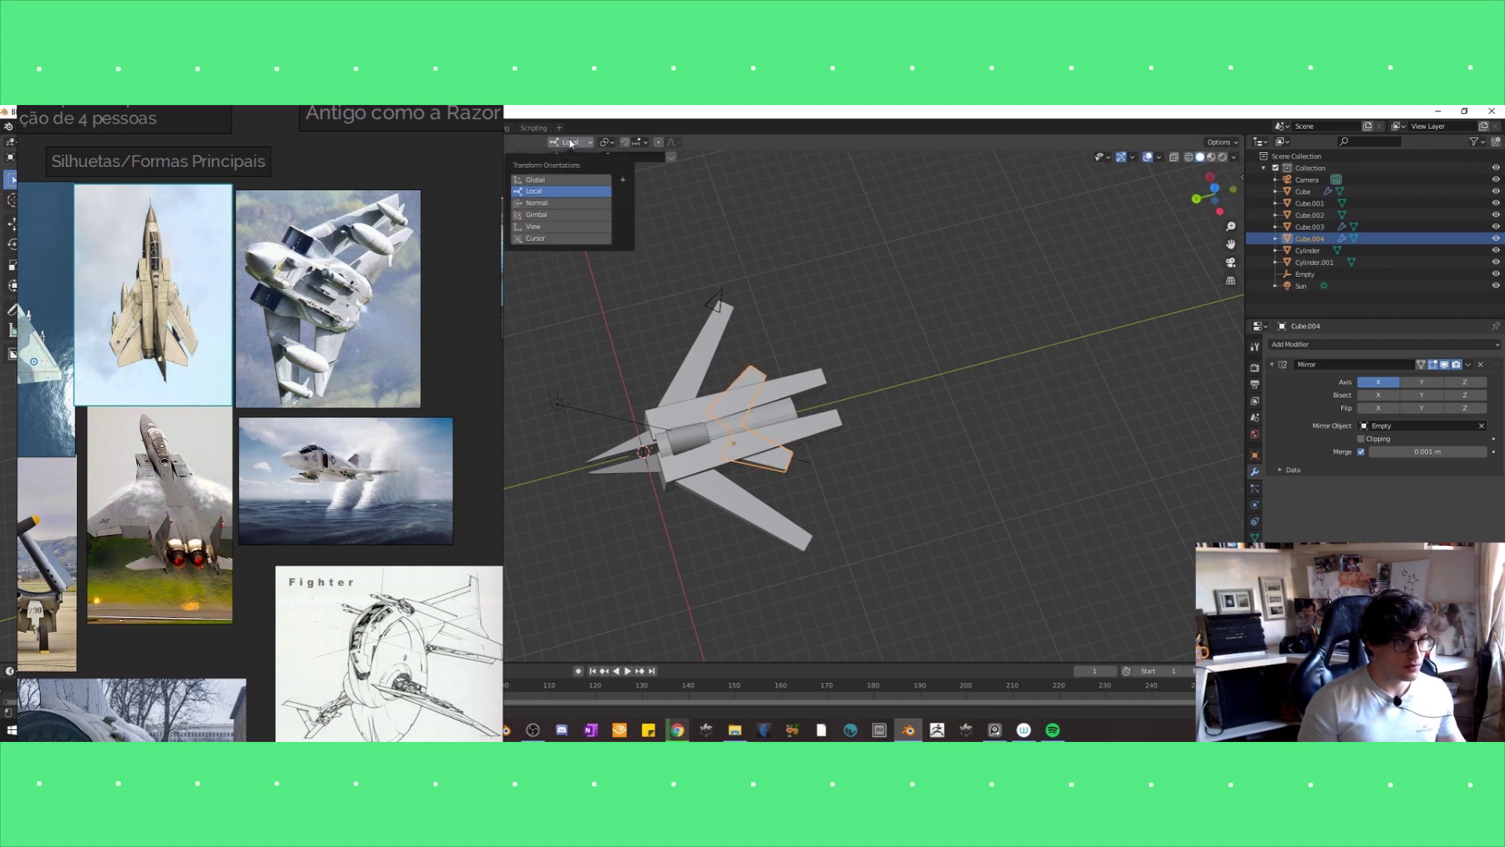
pyautogui.click(563, 179)
pyautogui.press('g')
pyautogui.press('x')
pyautogui.click(776, 450)
pyautogui.moveTo(776, 450)
pyautogui.mouseDown(button='middle')
pyautogui.moveTo(755, 524)
pyautogui.moveTo(763, 401)
pyautogui.moveTo(634, 448)
pyautogui.moveTo(642, 509)
pyautogui.moveTo(722, 527)
pyautogui.mouseUp(button='middle')
pyautogui.moveTo(694, 470); pyautogui.dragTo(708, 466, button='middle')
# Add a new cylinder (Cylinder.002) and stretch it along Z.
pyautogui.click(708, 466)
pyautogui.hotkey('shift', 'a')
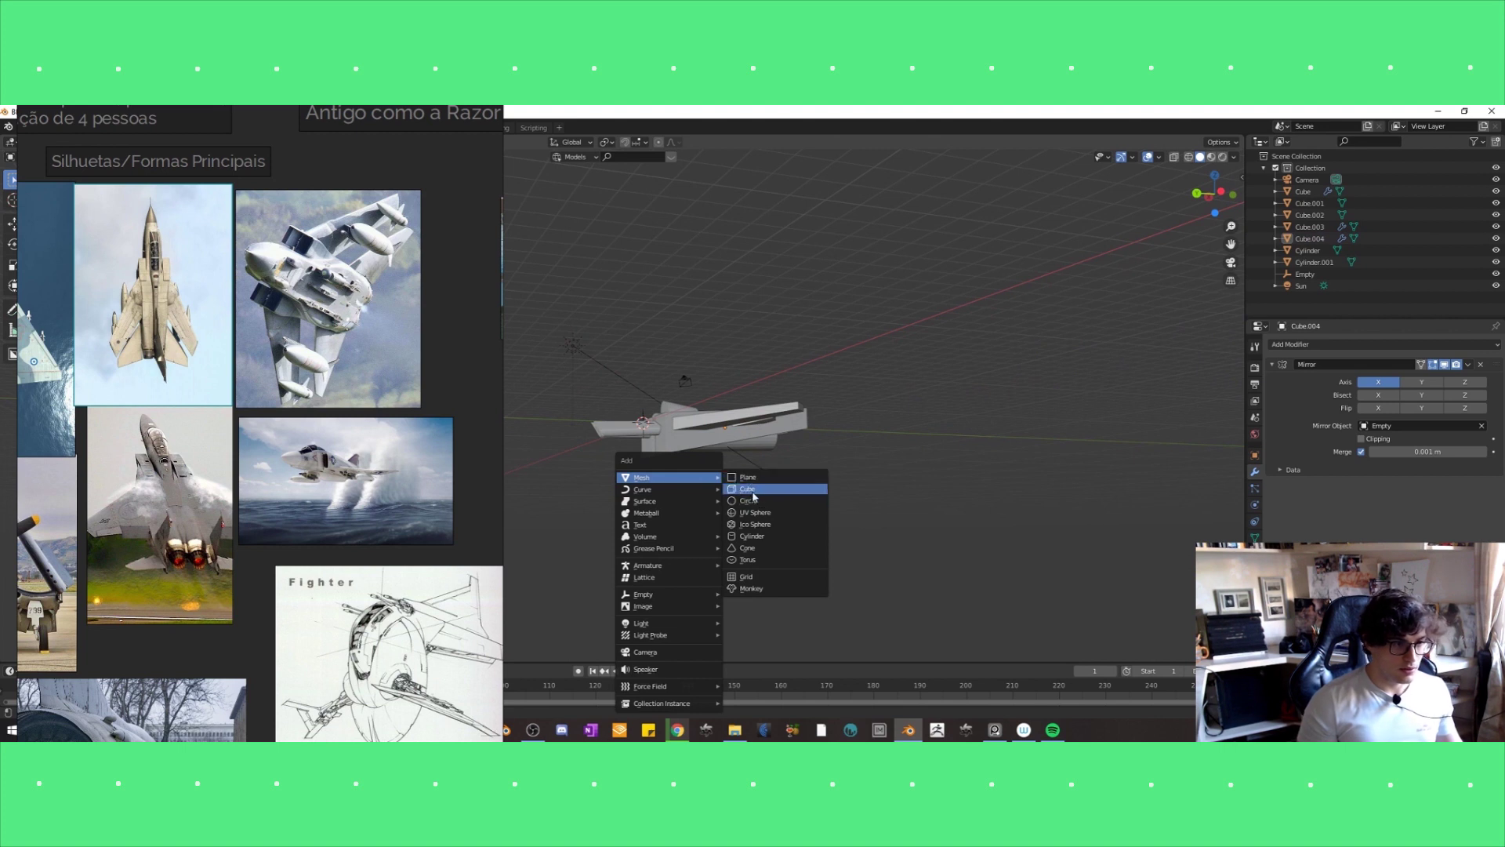
pyautogui.click(765, 539)
pyautogui.moveTo(743, 507); pyautogui.dragTo(761, 569, button='middle')
pyautogui.press('s')
pyautogui.press('z')
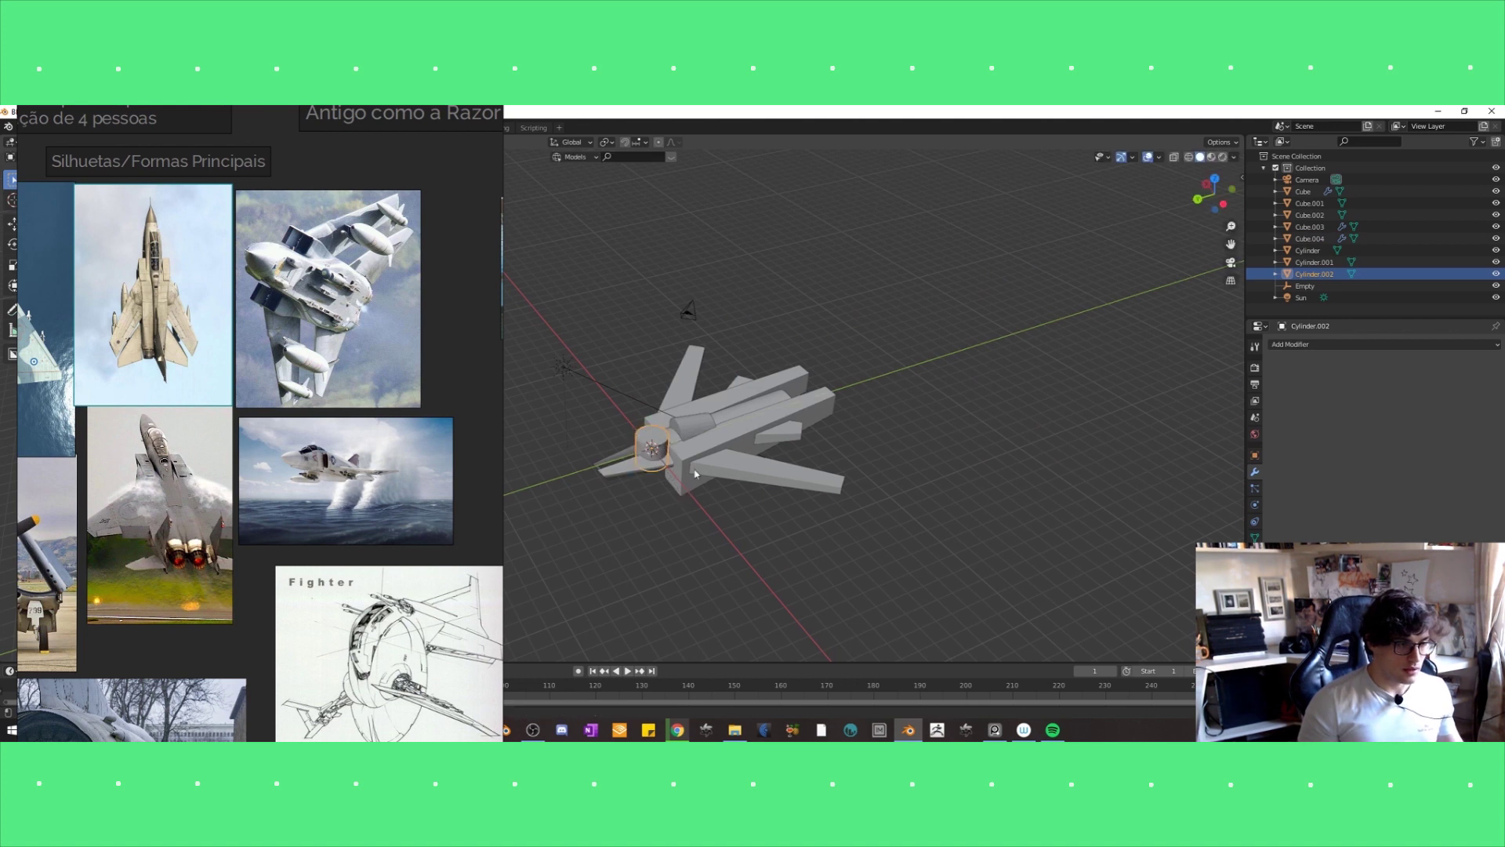
pyautogui.click(672, 418)
# Resize Cylinder.002 further into a short pod under the forward fuselage.
pyautogui.moveTo(672, 417)
pyautogui.mouseDown(button='middle')
pyautogui.moveTo(639, 428)
pyautogui.moveTo(643, 446)
pyautogui.mouseUp(button='middle')
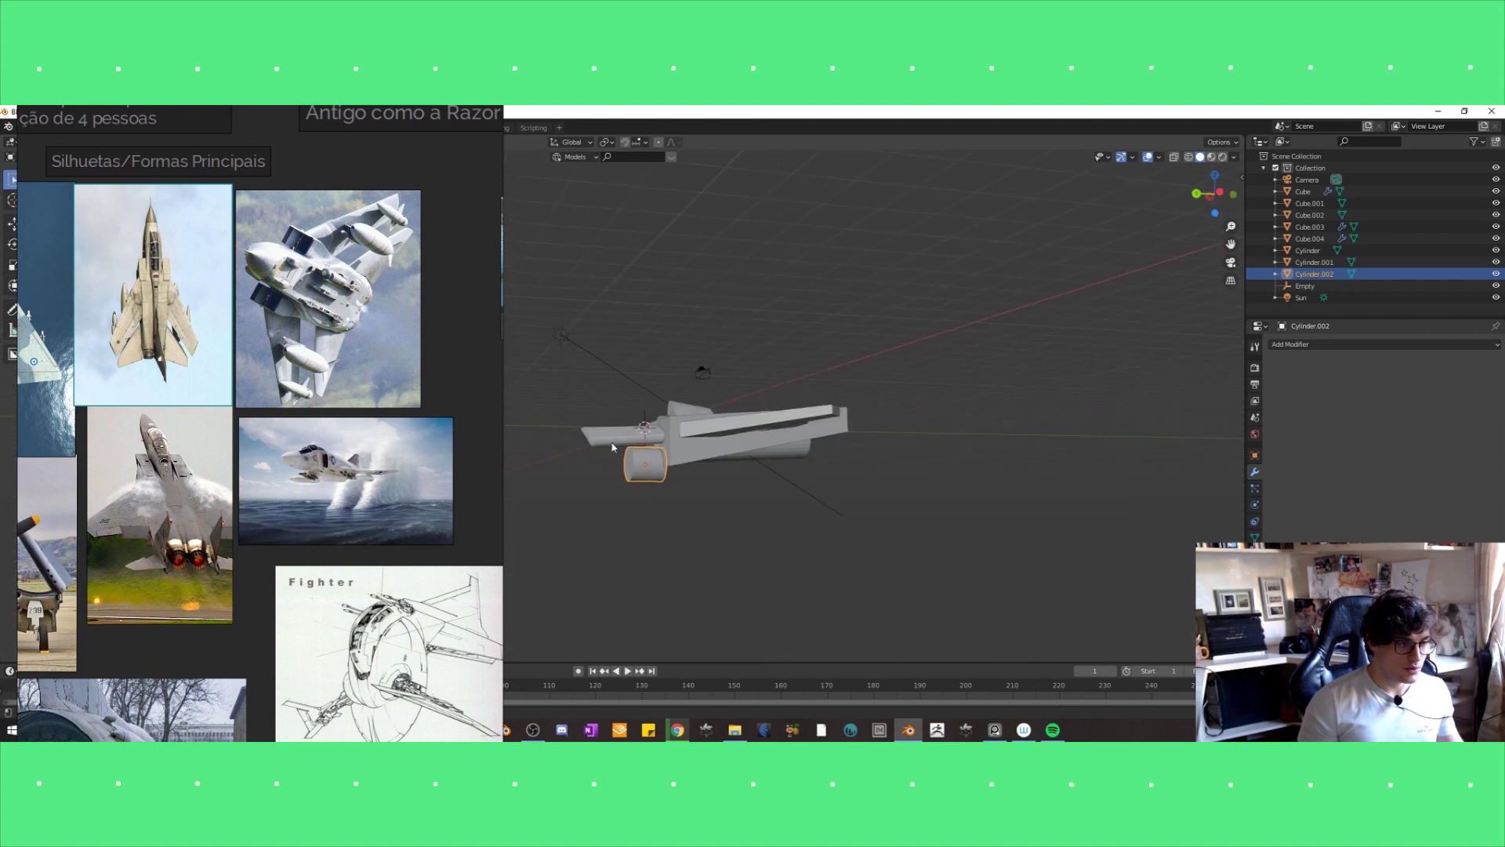
pyautogui.press('s')
pyautogui.click(645, 448)
pyautogui.moveTo(644, 448)
pyautogui.mouseDown(button='middle')
pyautogui.moveTo(743, 476)
pyautogui.moveTo(721, 470)
pyautogui.mouseUp(button='middle')
pyautogui.click(703, 448)
pyautogui.press('s')
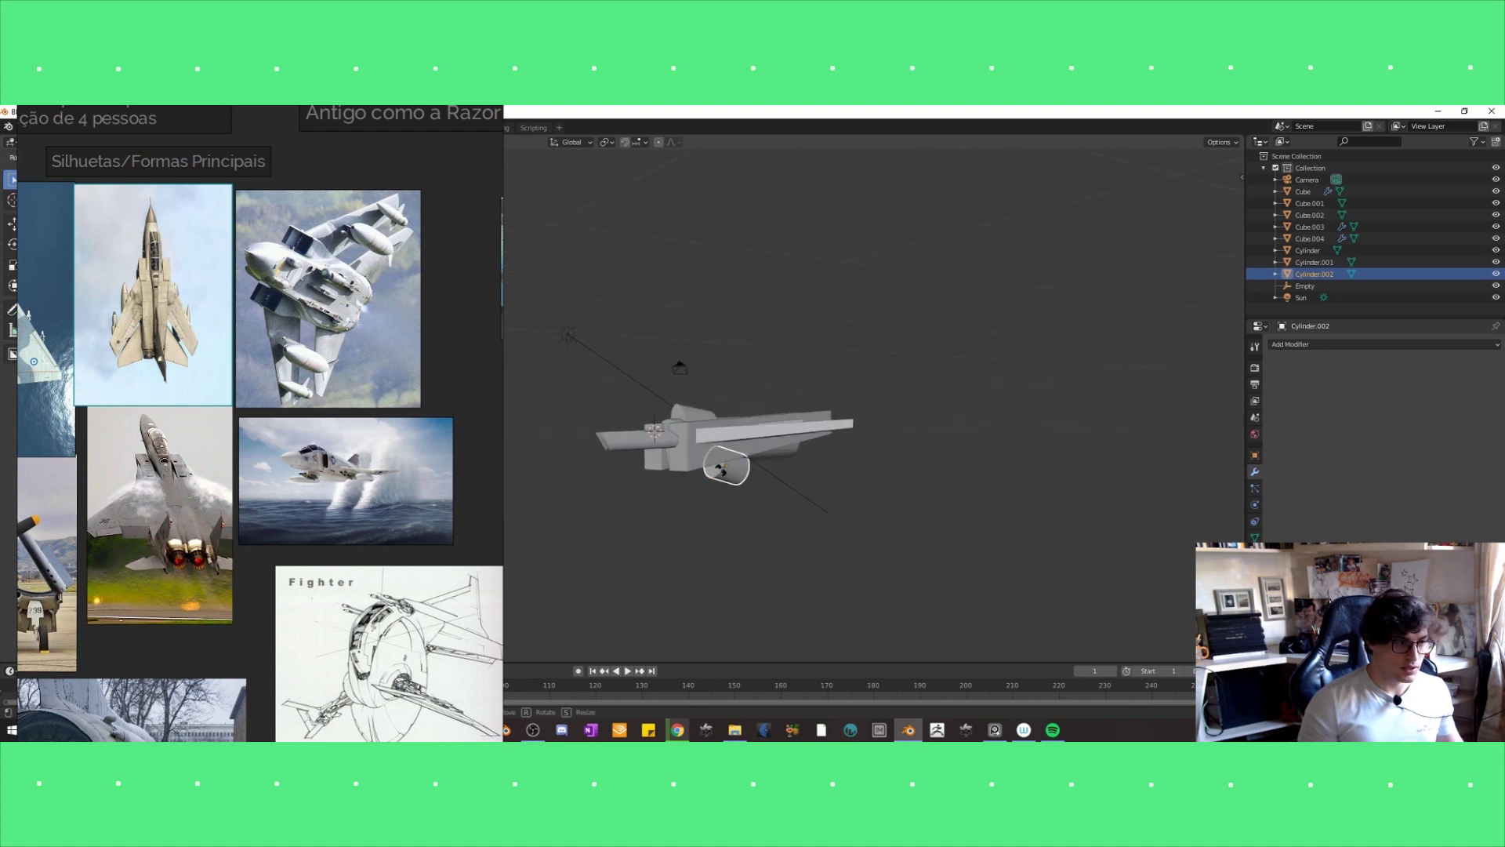
pyautogui.click(716, 470)
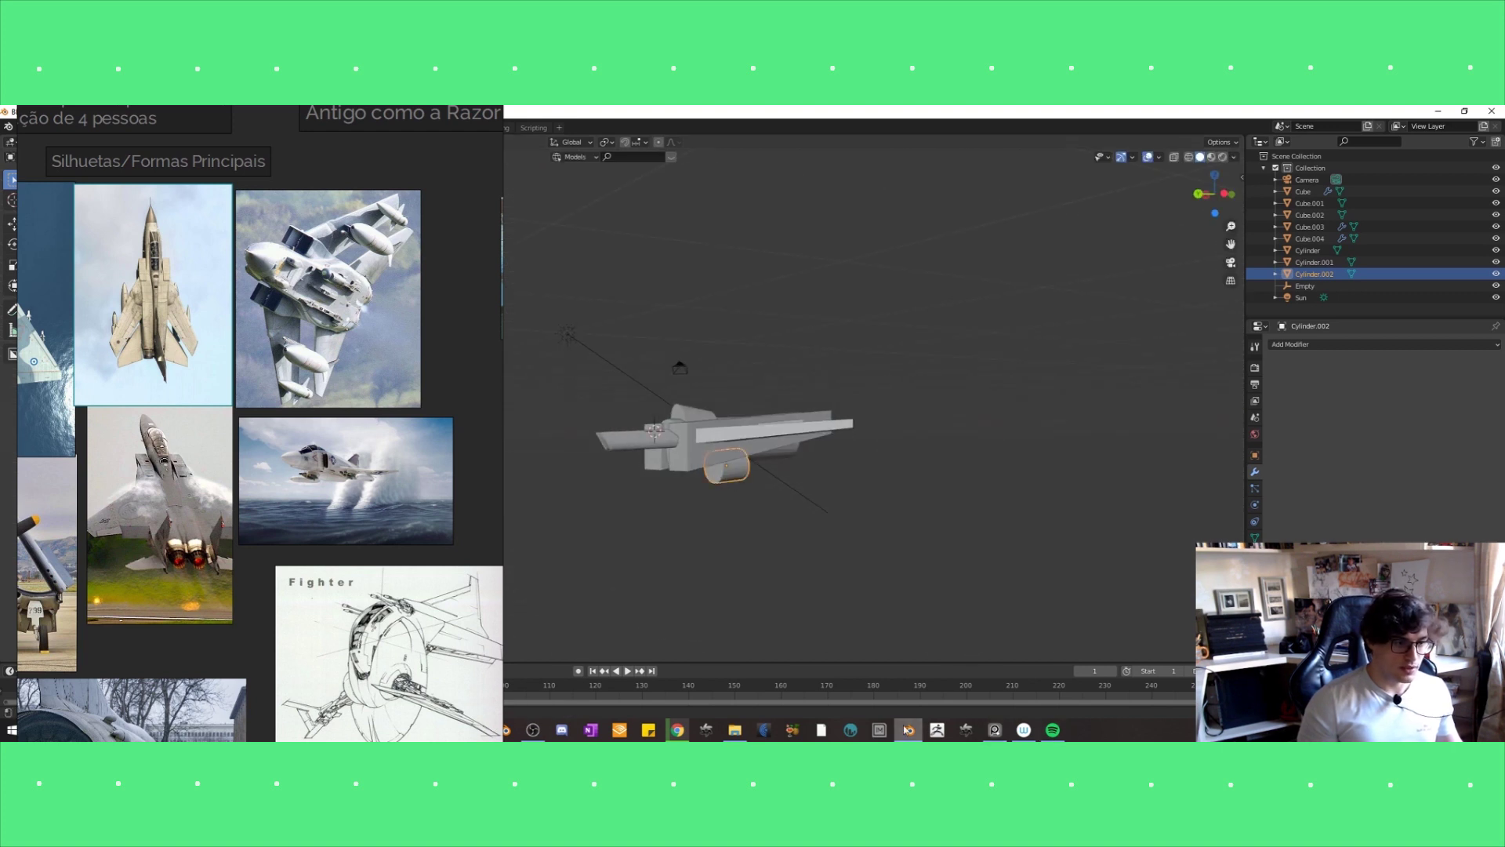
pyautogui.scroll(-3, 475, 573)
pyautogui.scroll(-3, 340, 329)
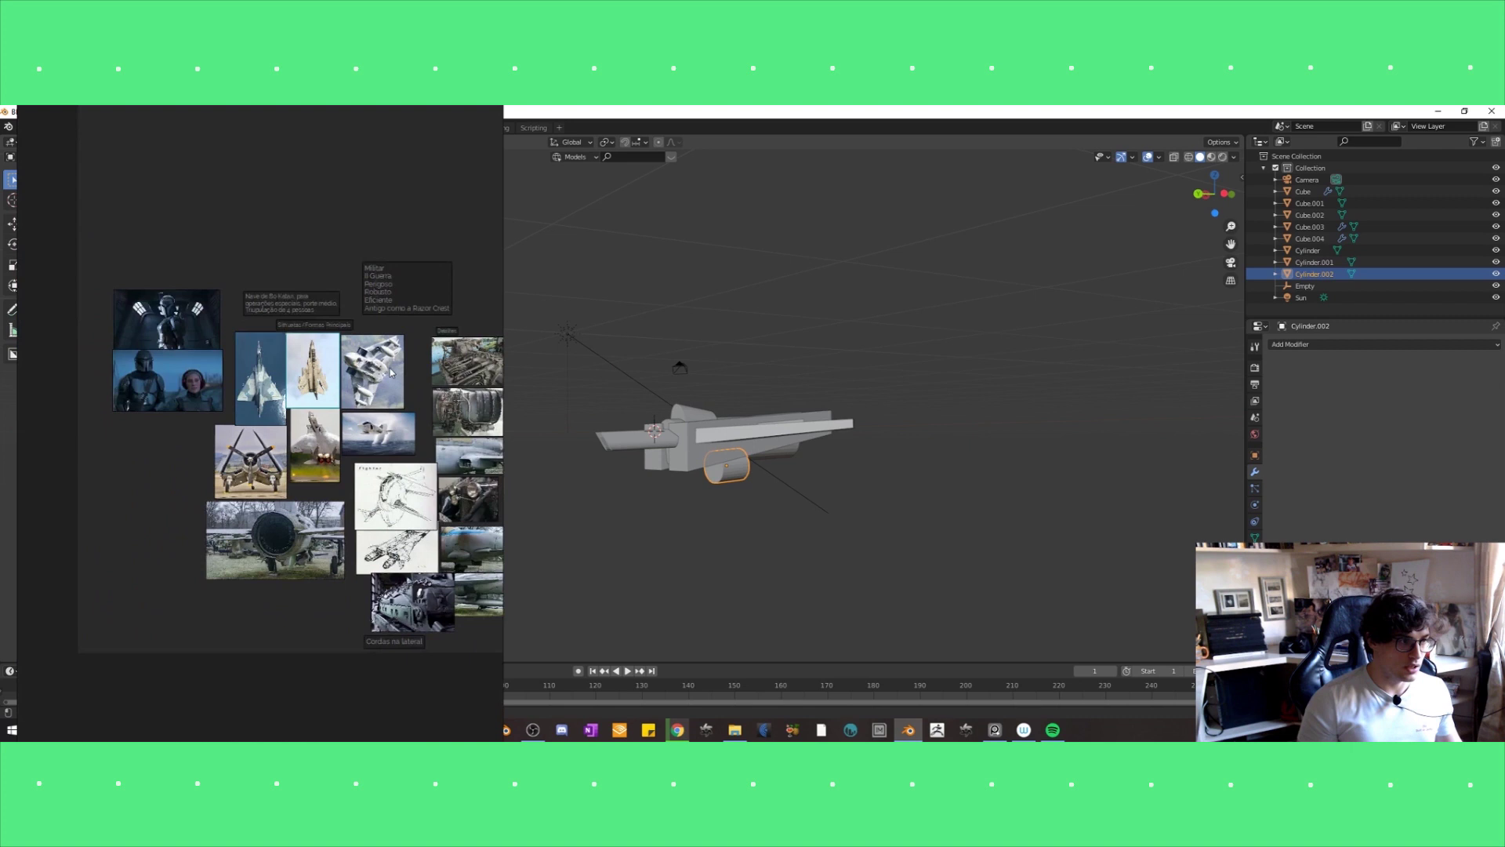
pyautogui.scroll(-2, 369, 360)
pyautogui.scroll(5, 399, 398)
pyautogui.scroll(-2, 369, 469)
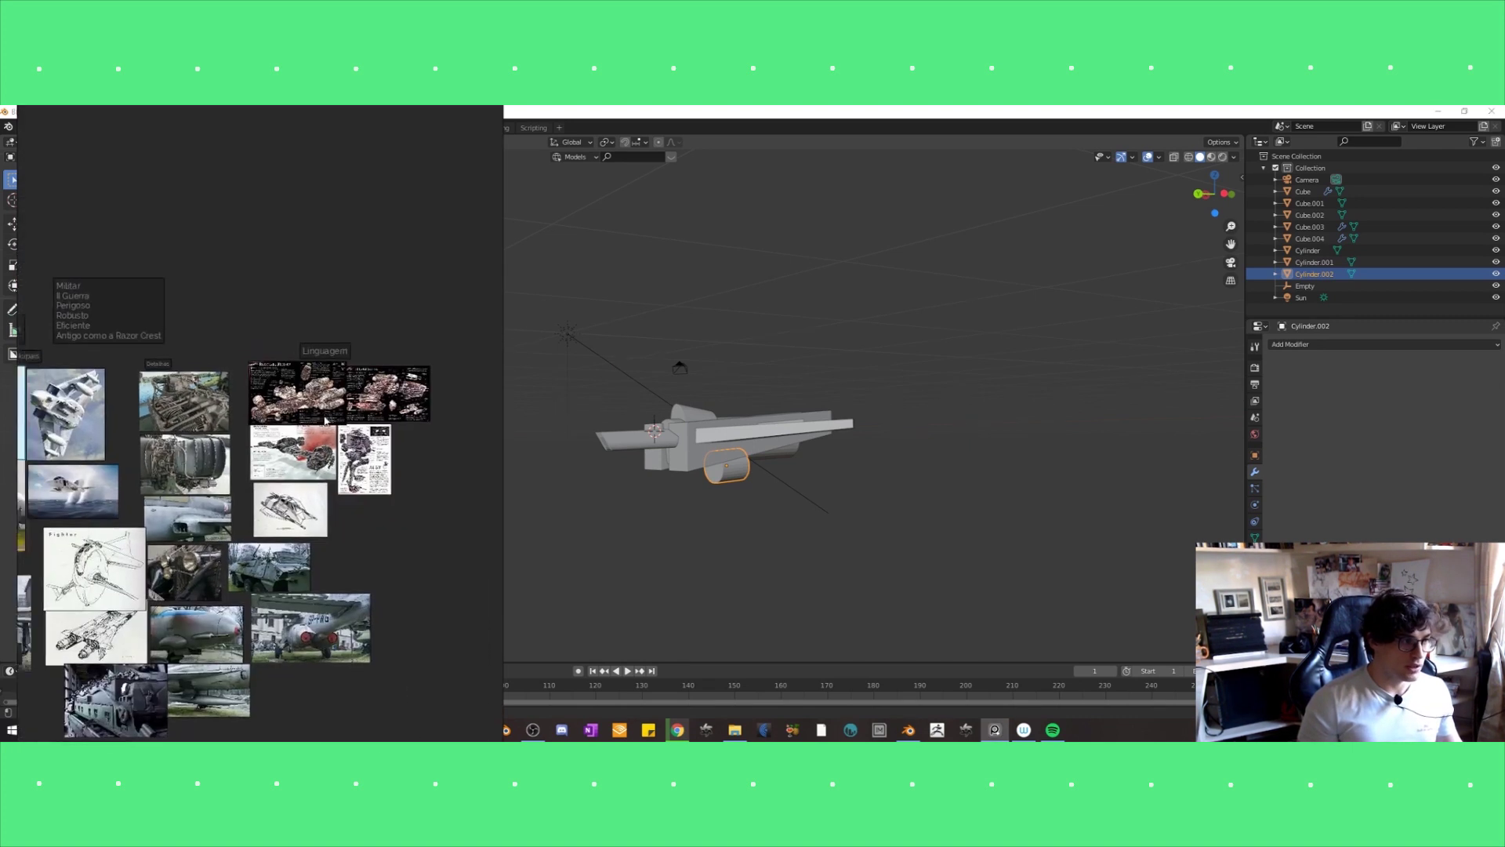
pyautogui.scroll(2, 210, 417)
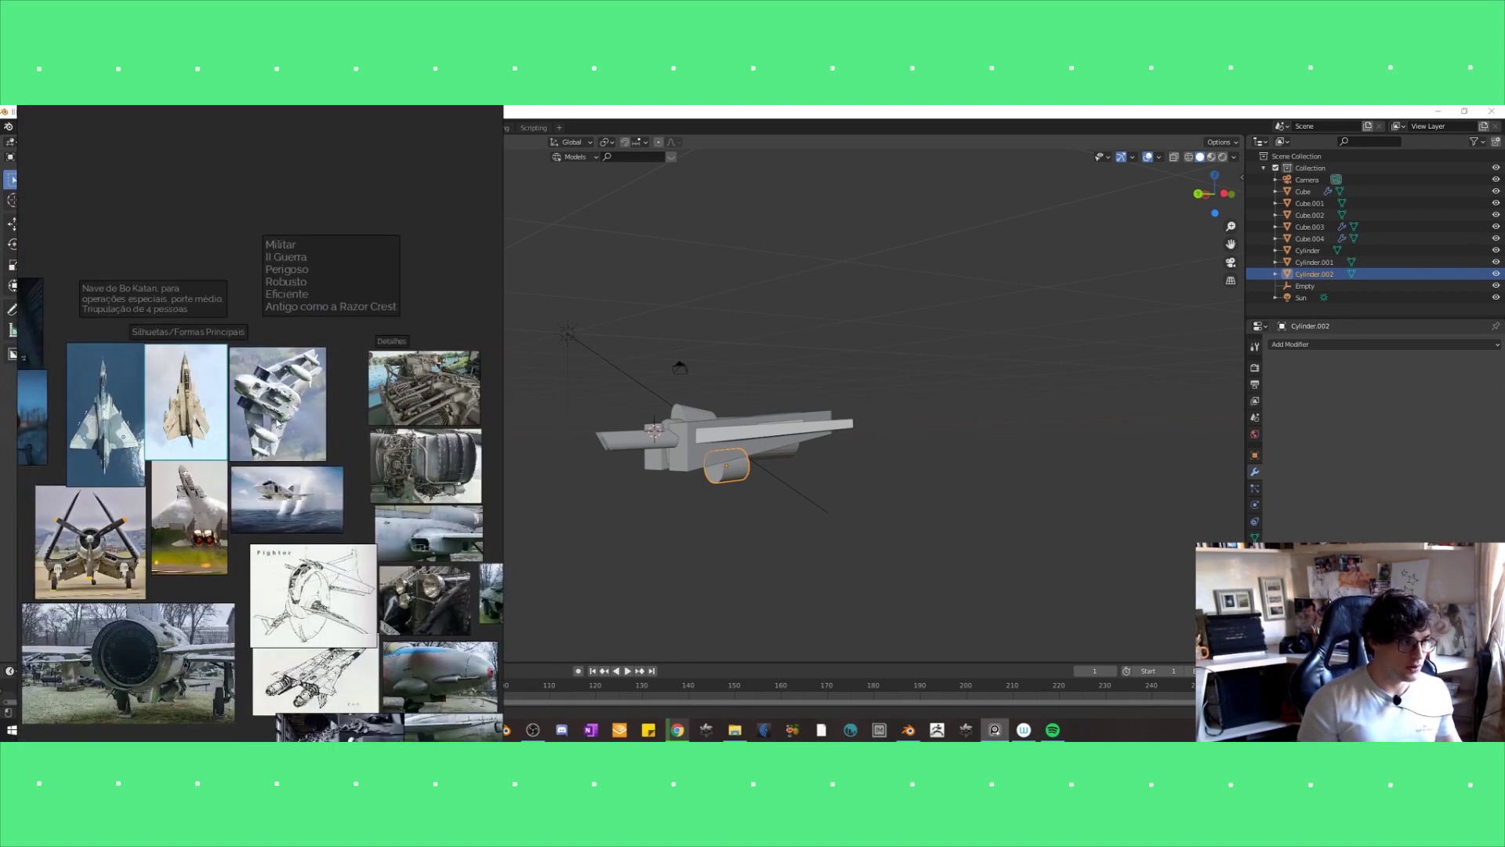
pyautogui.scroll(-1, 259, 330)
pyautogui.scroll(2, 257, 327)
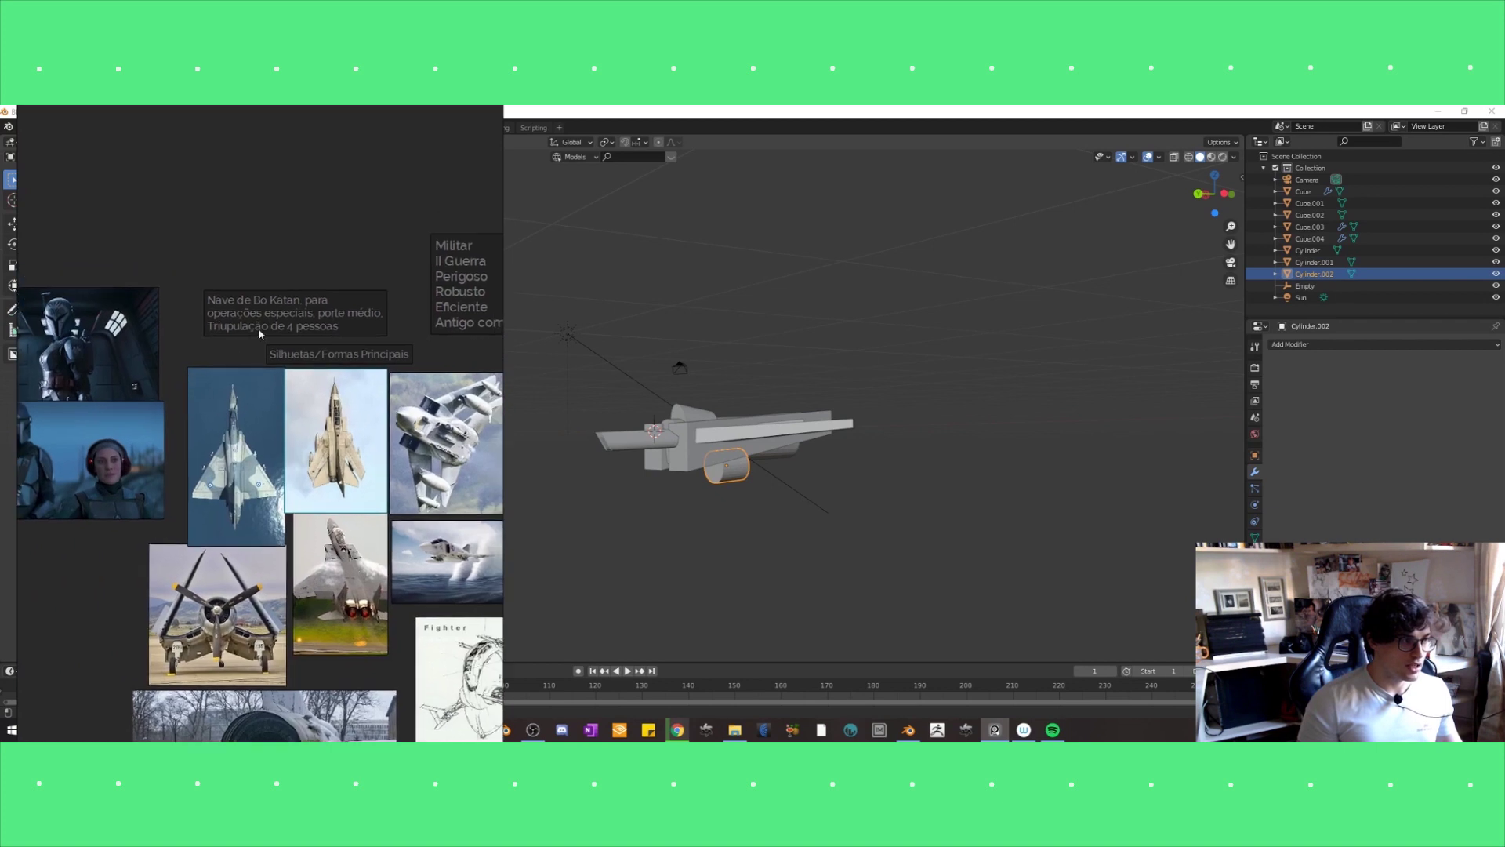
pyautogui.scroll(-2, 246, 321)
pyautogui.scroll(2, 232, 339)
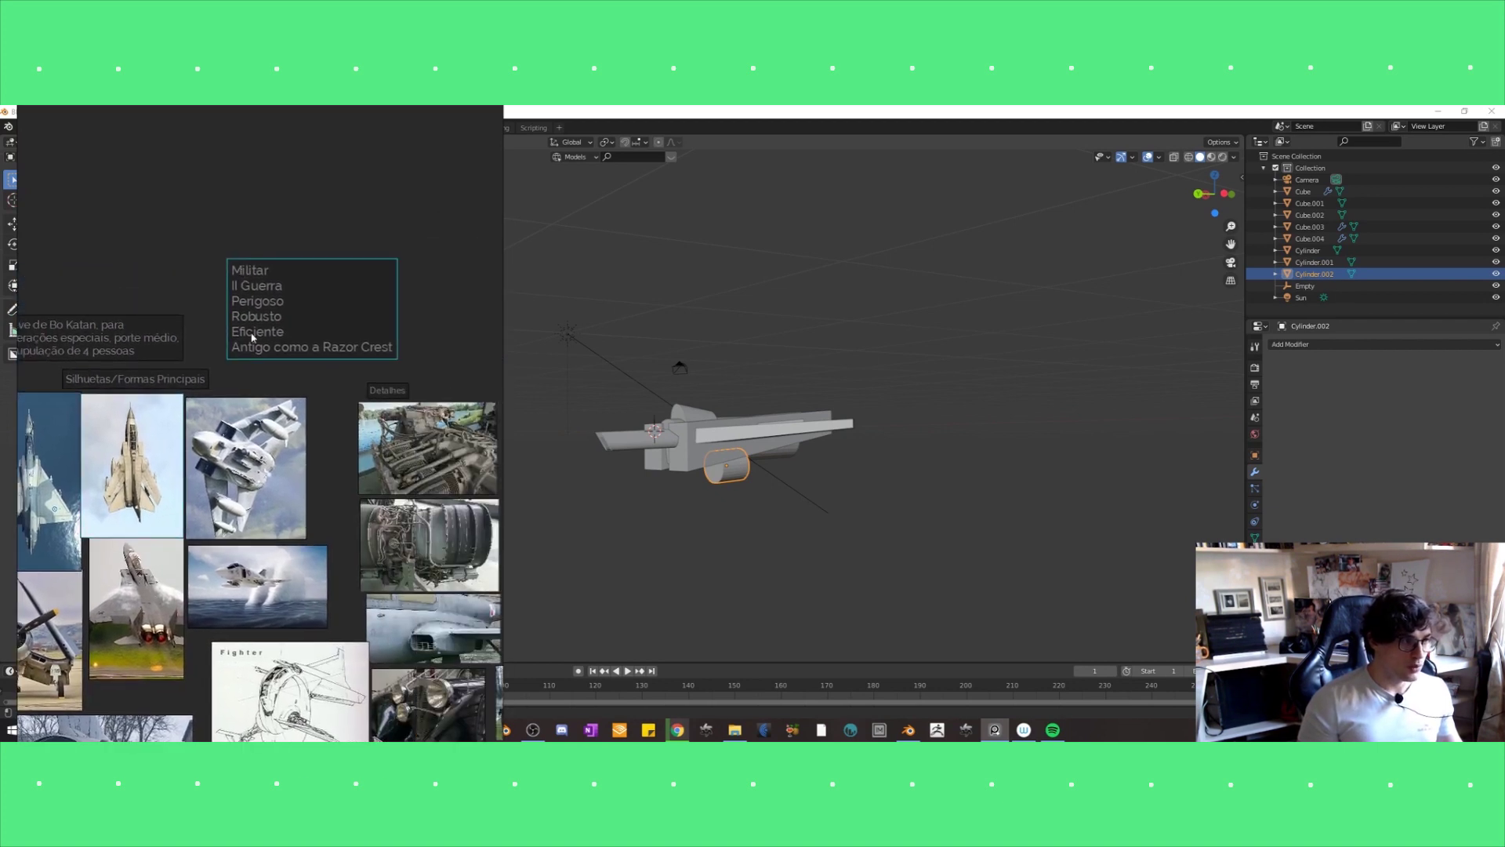
pyautogui.scroll(-1, 299, 391)
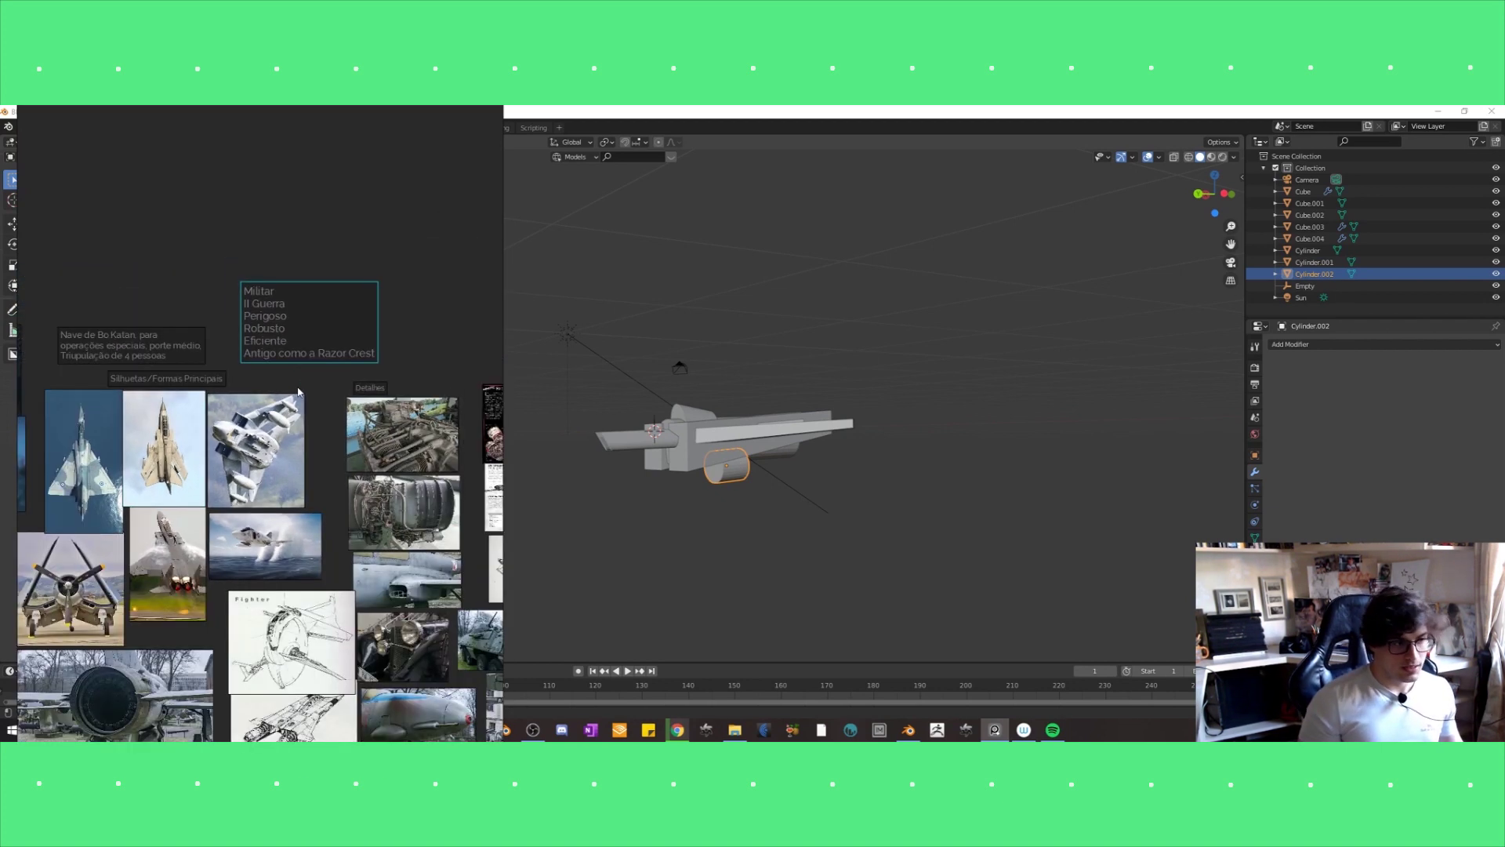
pyautogui.scroll(-1, 292, 388)
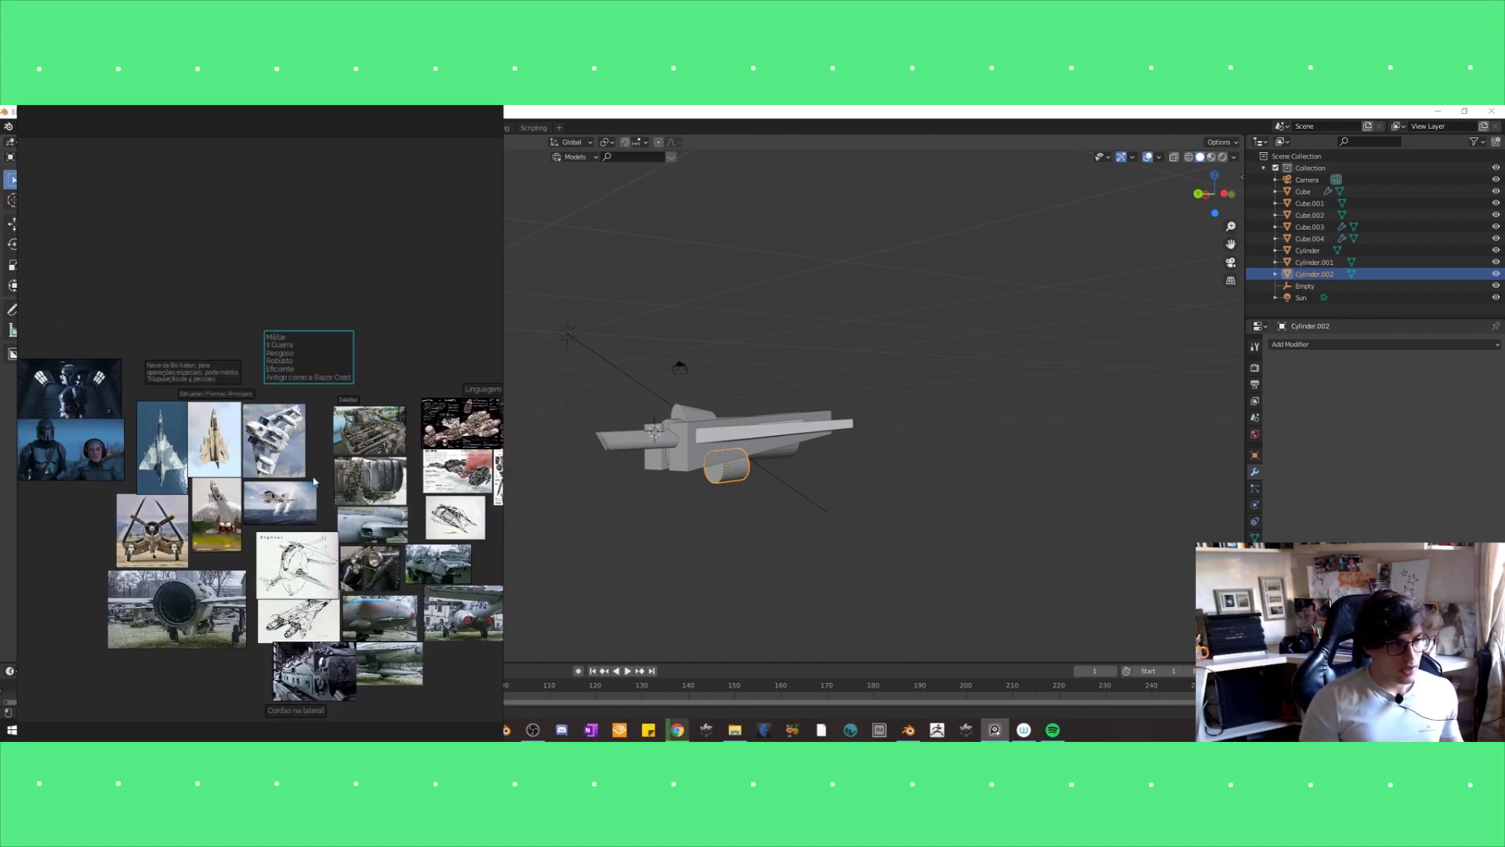
pyautogui.hotkey('alt', 'Tab')
pyautogui.hotkey('alt', 'Tab')
pyautogui.hotkey('alt', 'Tab')
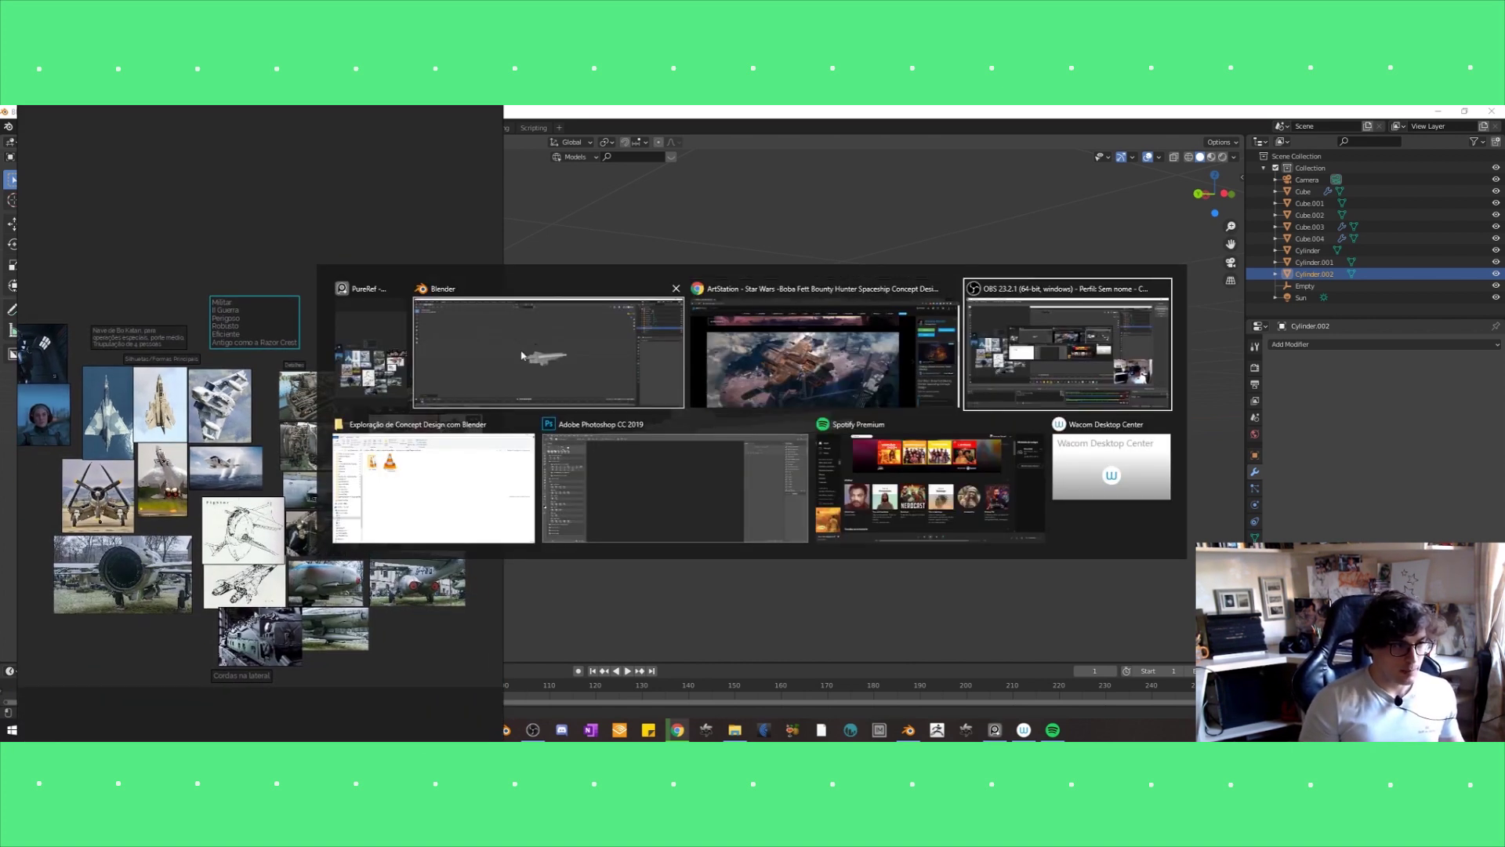
pyautogui.click(394, 368)
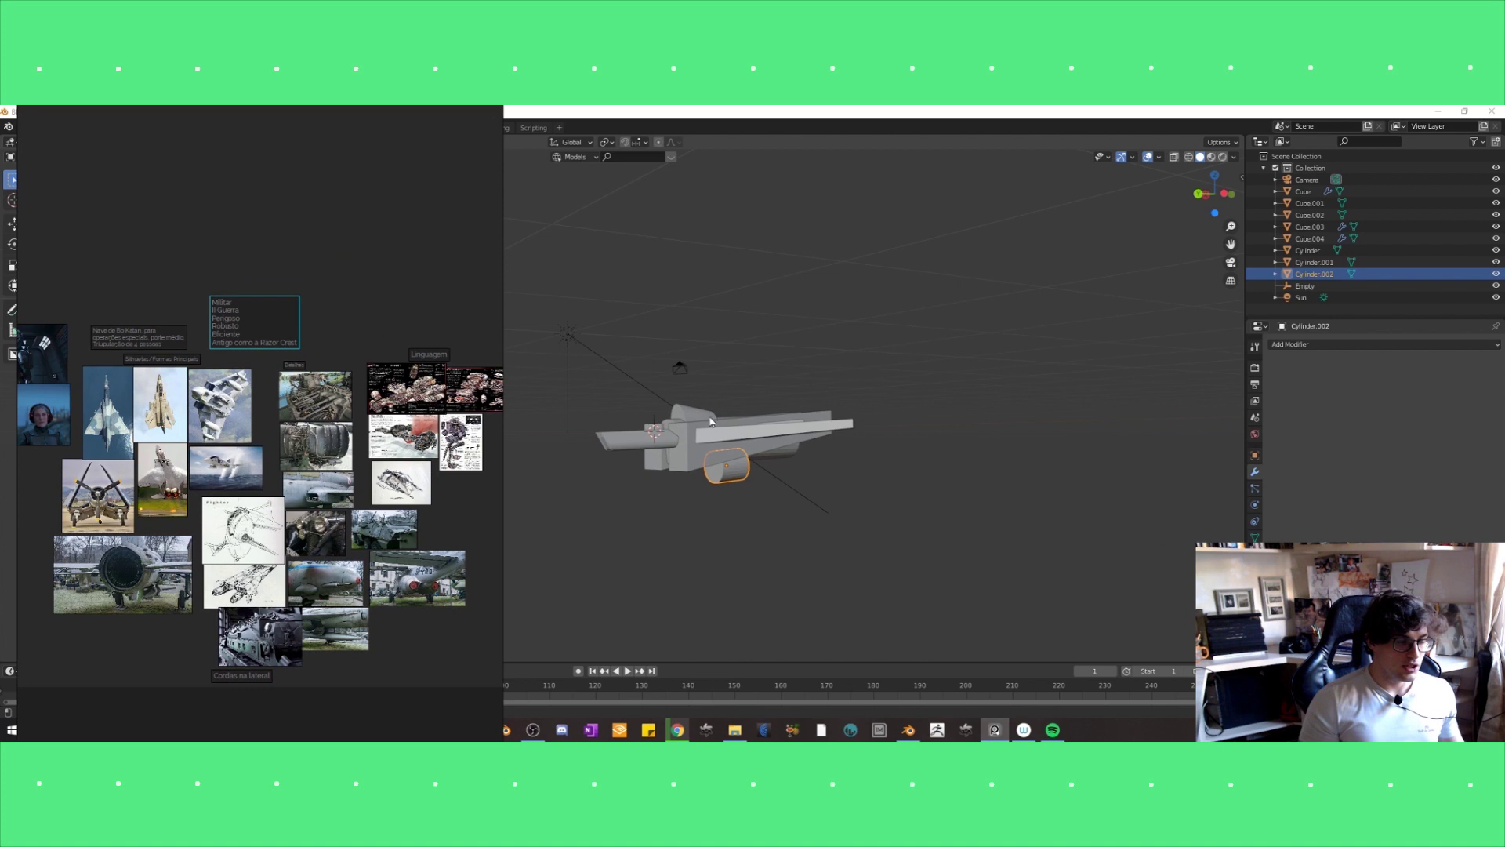
pyautogui.moveTo(682, 442); pyautogui.dragTo(700, 466, button='middle')
# Select rear wing Cube.004 and rotate it around the Z axis.
pyautogui.scroll(5, 359, 510)
pyautogui.scroll(-1, 232, 366)
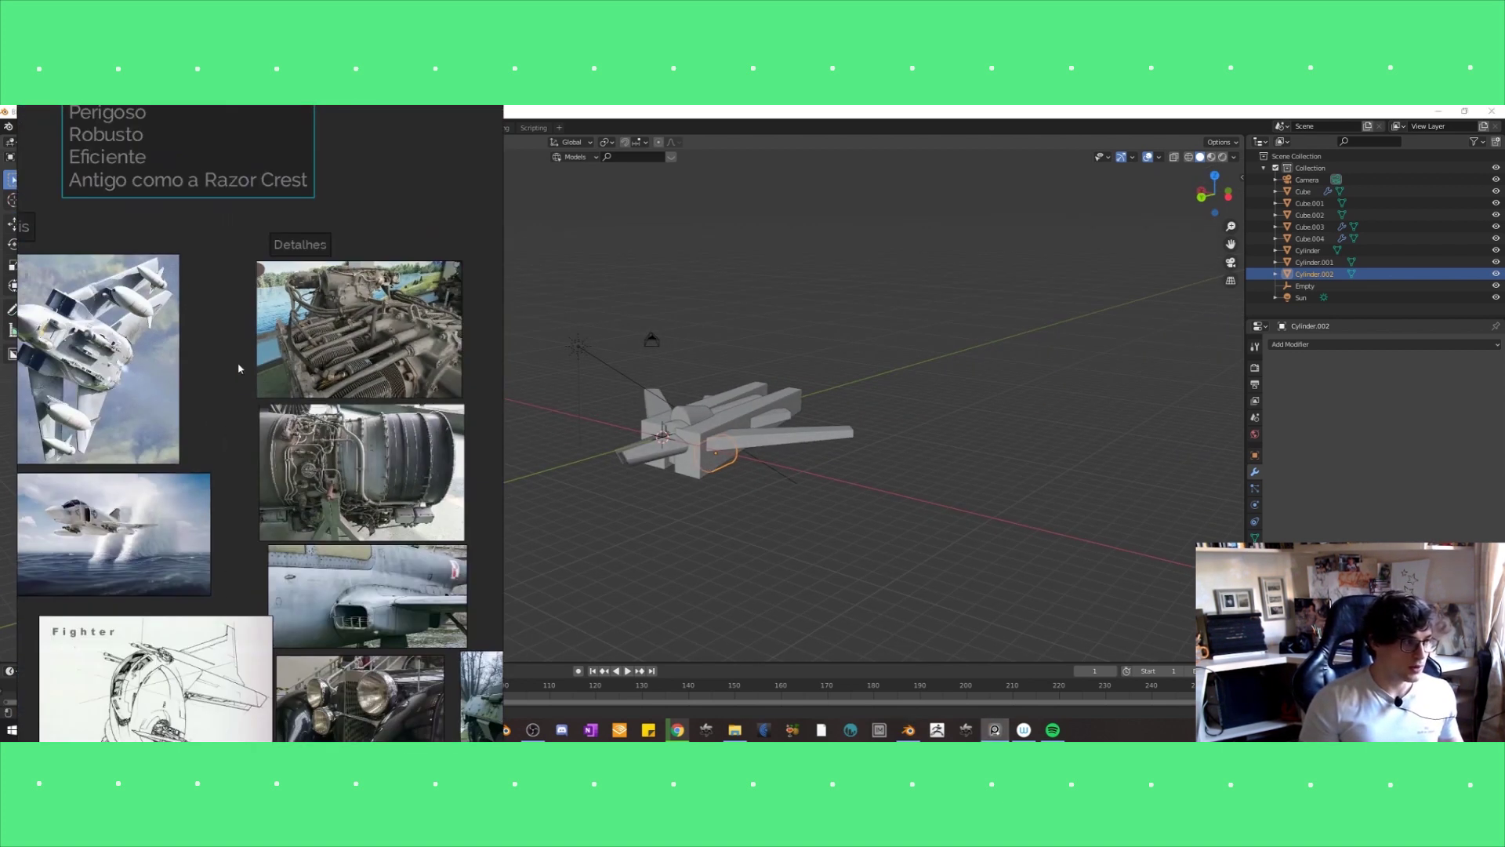
pyautogui.moveTo(58, 303); pyautogui.dragTo(151, 327, button='middle')
pyautogui.click(735, 437)
pyautogui.moveTo(734, 437); pyautogui.dragTo(734, 478, button='middle')
pyautogui.click(753, 512)
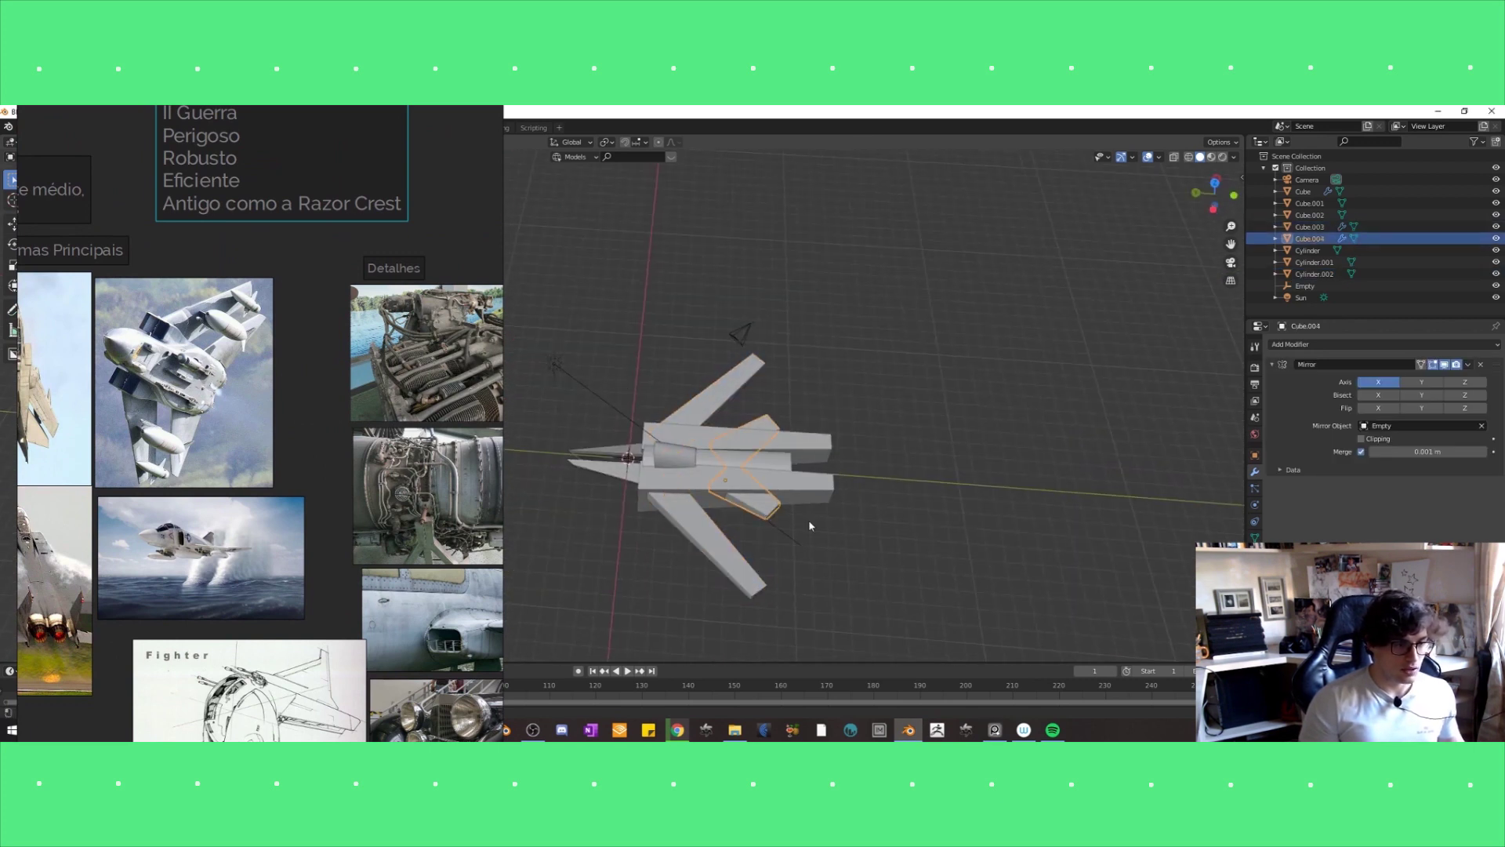
pyautogui.press('r')
pyautogui.press('z')
pyautogui.click(801, 529)
pyautogui.moveTo(840, 488)
pyautogui.mouseDown(button='middle')
pyautogui.moveTo(891, 545)
pyautogui.moveTo(765, 493)
pyautogui.moveTo(796, 490)
pyautogui.moveTo(777, 486)
pyautogui.moveTo(816, 421)
pyautogui.moveTo(721, 447)
pyautogui.moveTo(709, 453)
pyautogui.moveTo(764, 506)
pyautogui.moveTo(715, 541)
pyautogui.mouseUp(button='middle')
# Reposition Cylinder.002, cancelling several resize attempts to keep its original size.
pyautogui.click(694, 457)
pyautogui.press('g')
pyautogui.click(717, 448)
pyautogui.press('g')
pyautogui.press('s')
pyautogui.press('s')
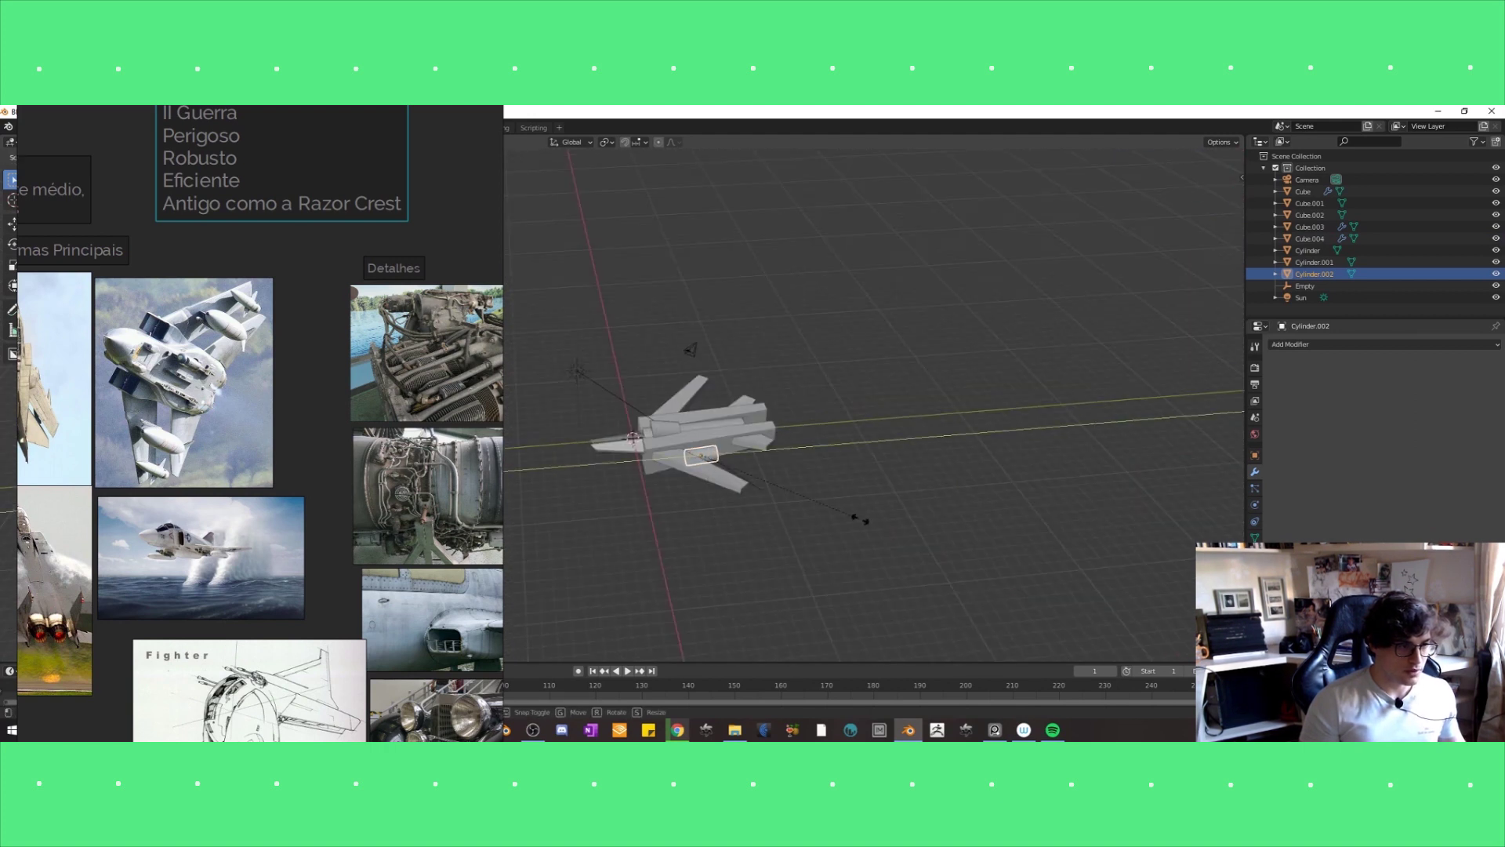
pyautogui.rightClick(779, 510)
pyautogui.moveTo(769, 510); pyautogui.dragTo(737, 564, button='middle')
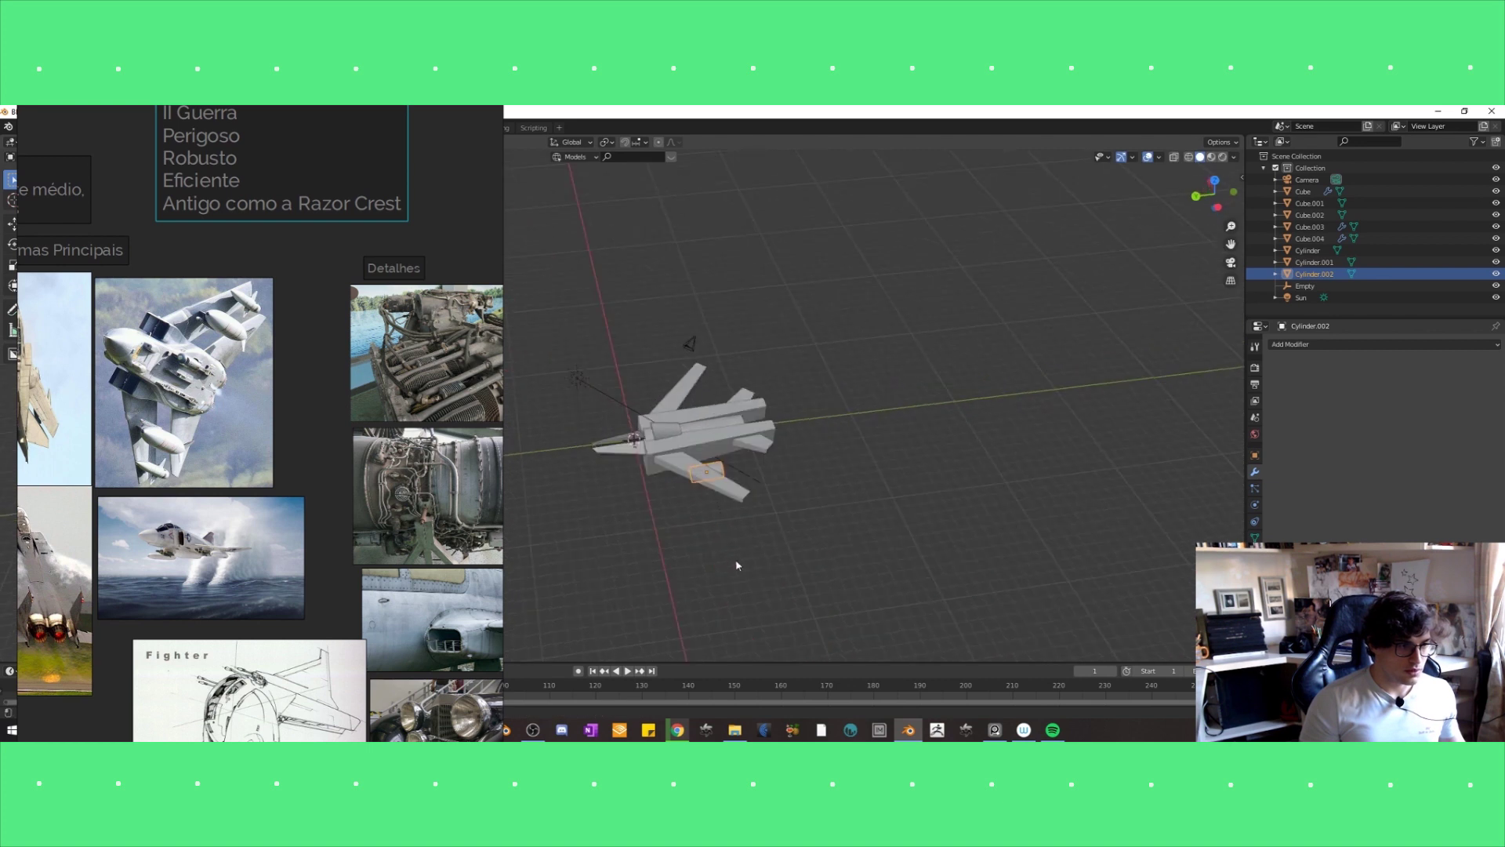
pyautogui.rightClick(772, 538)
pyautogui.moveTo(772, 538); pyautogui.dragTo(780, 541, button='middle')
pyautogui.press('s')
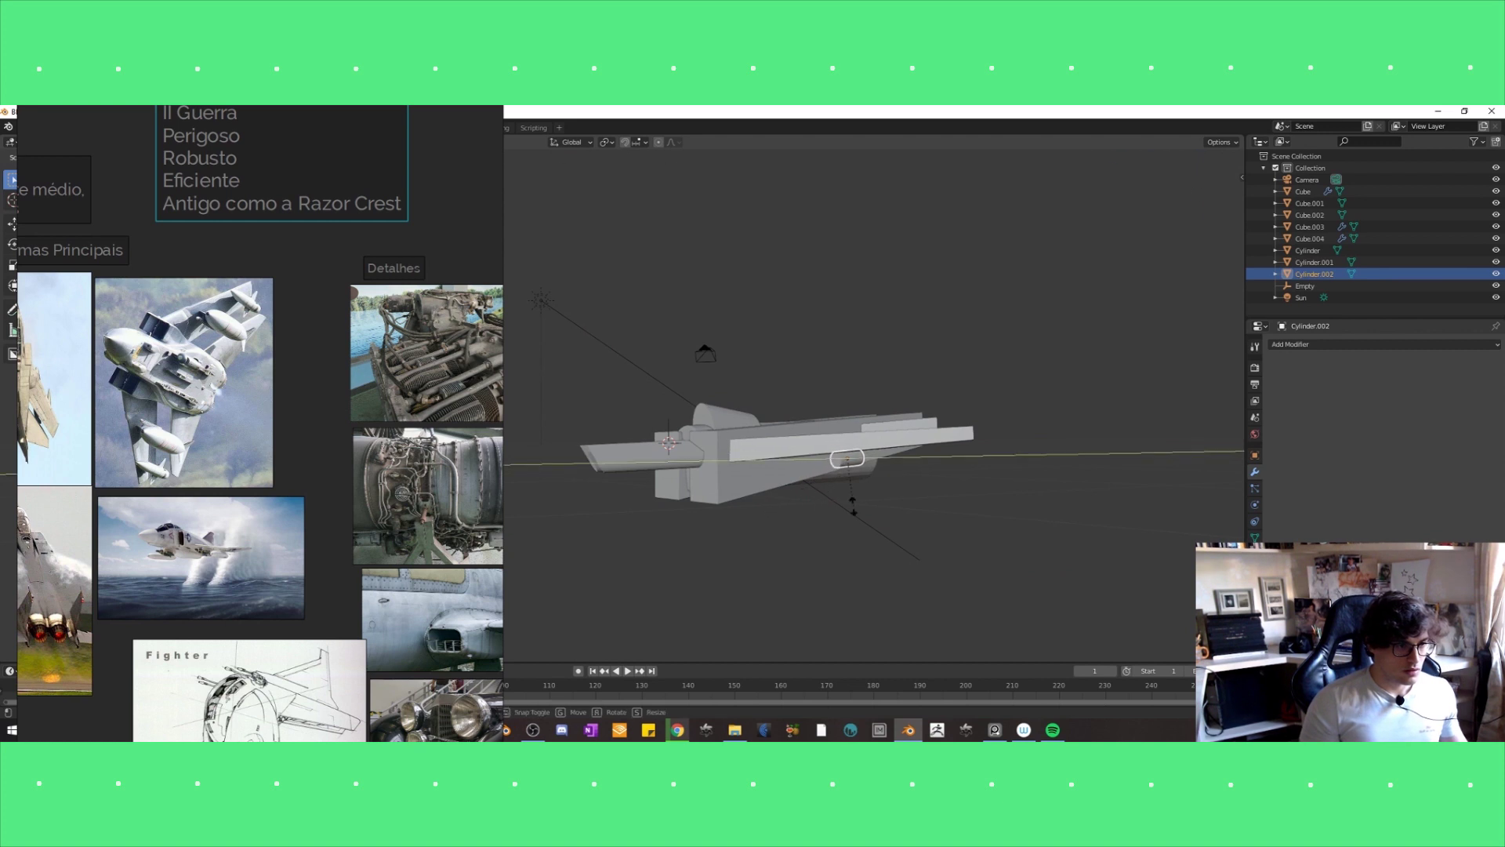
pyautogui.rightClick(1076, 479)
pyautogui.moveTo(951, 524); pyautogui.dragTo(914, 521, button='middle')
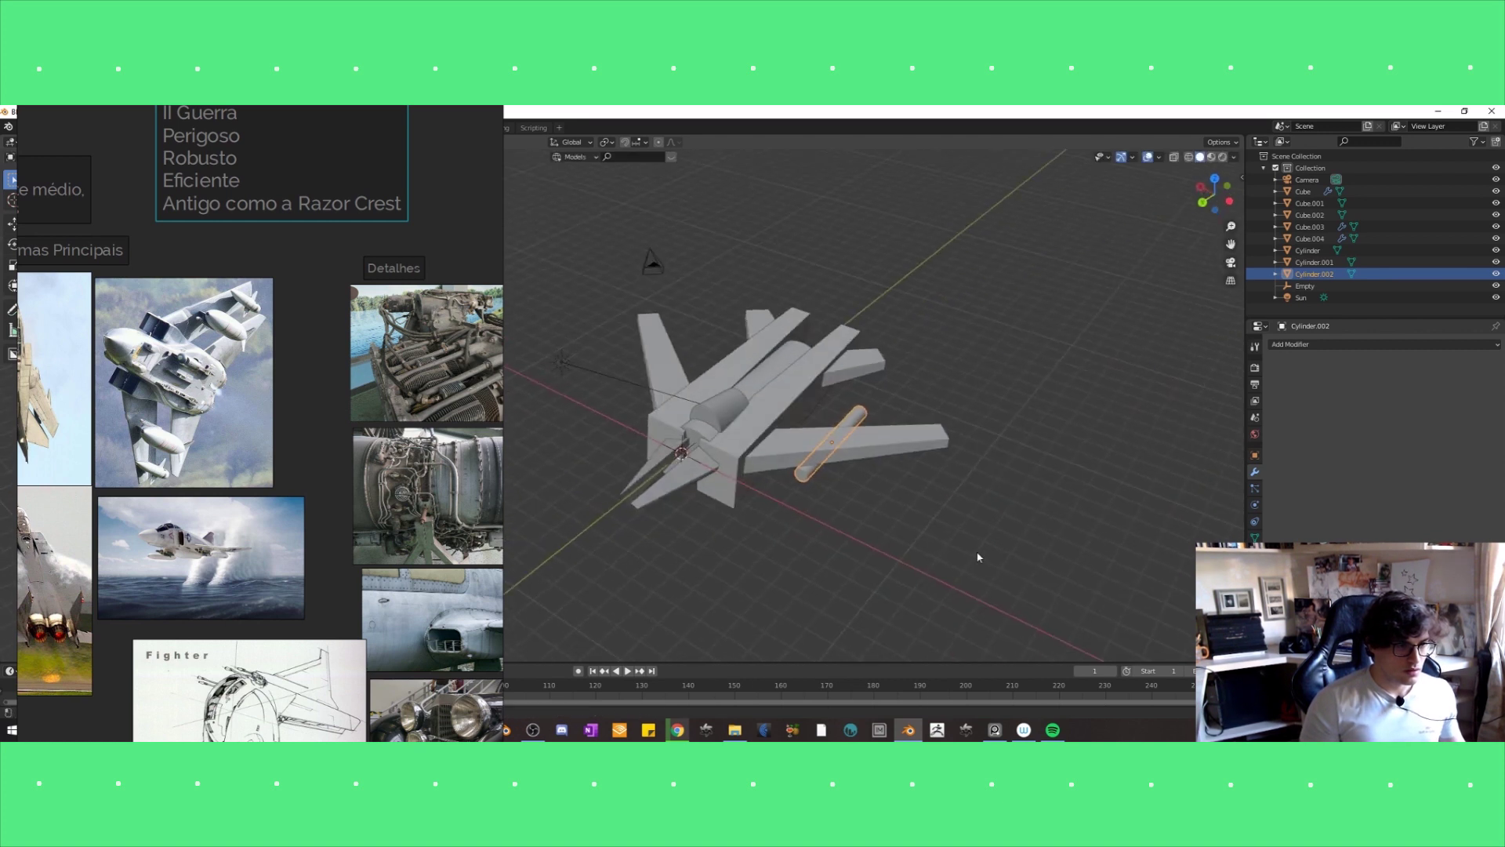
pyautogui.press('g')
pyautogui.moveTo(874, 473); pyautogui.dragTo(868, 492, button='middle')
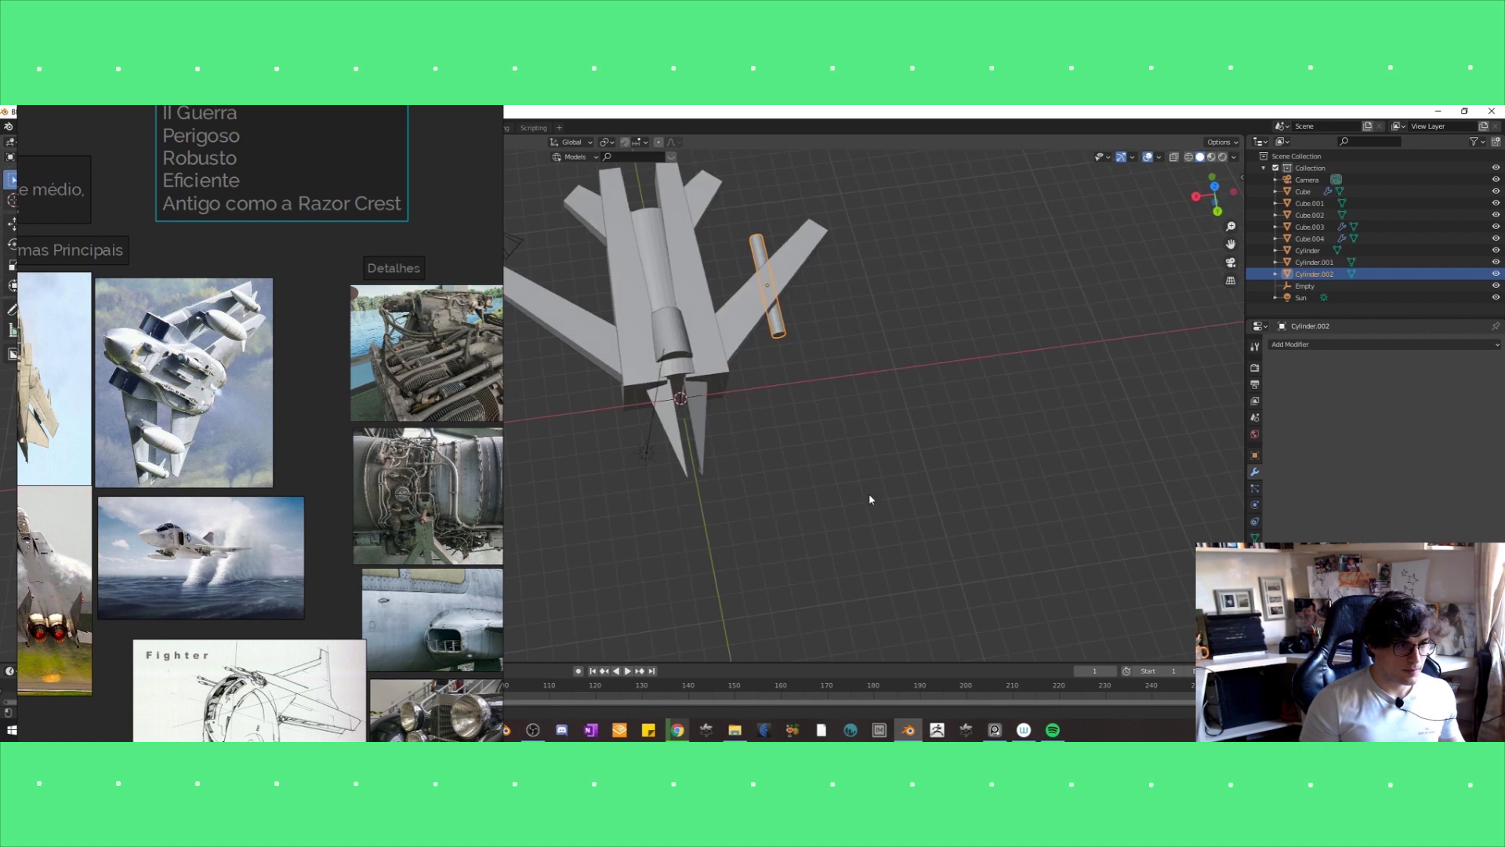
# Duplicate the cylinder several times, hanging the copies under the wings.
pyautogui.hotkey('shift', 'd')
pyautogui.click(698, 501)
pyautogui.moveTo(716, 498)
pyautogui.mouseDown(button='middle')
pyautogui.moveTo(944, 497)
pyautogui.moveTo(858, 498)
pyautogui.mouseUp(button='middle')
pyautogui.hotkey('shift', 'd')
pyautogui.click(879, 501)
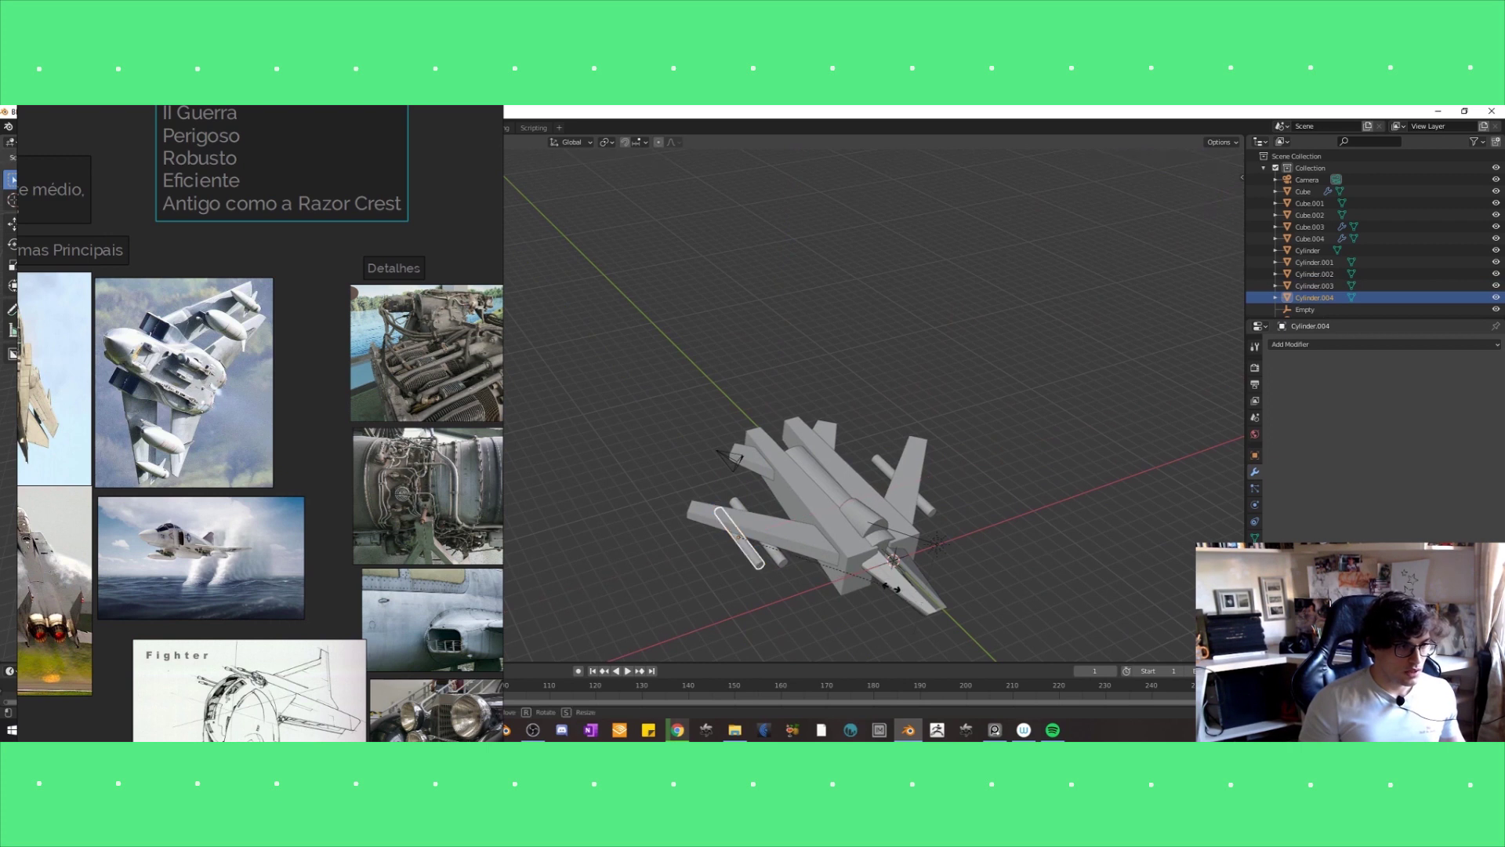
pyautogui.moveTo(879, 502)
pyautogui.mouseDown(button='middle')
pyautogui.moveTo(855, 530)
pyautogui.moveTo(952, 557)
pyautogui.mouseUp(button='middle')
pyautogui.press('g')
pyautogui.click(856, 521)
pyautogui.hotkey('shift', 'd')
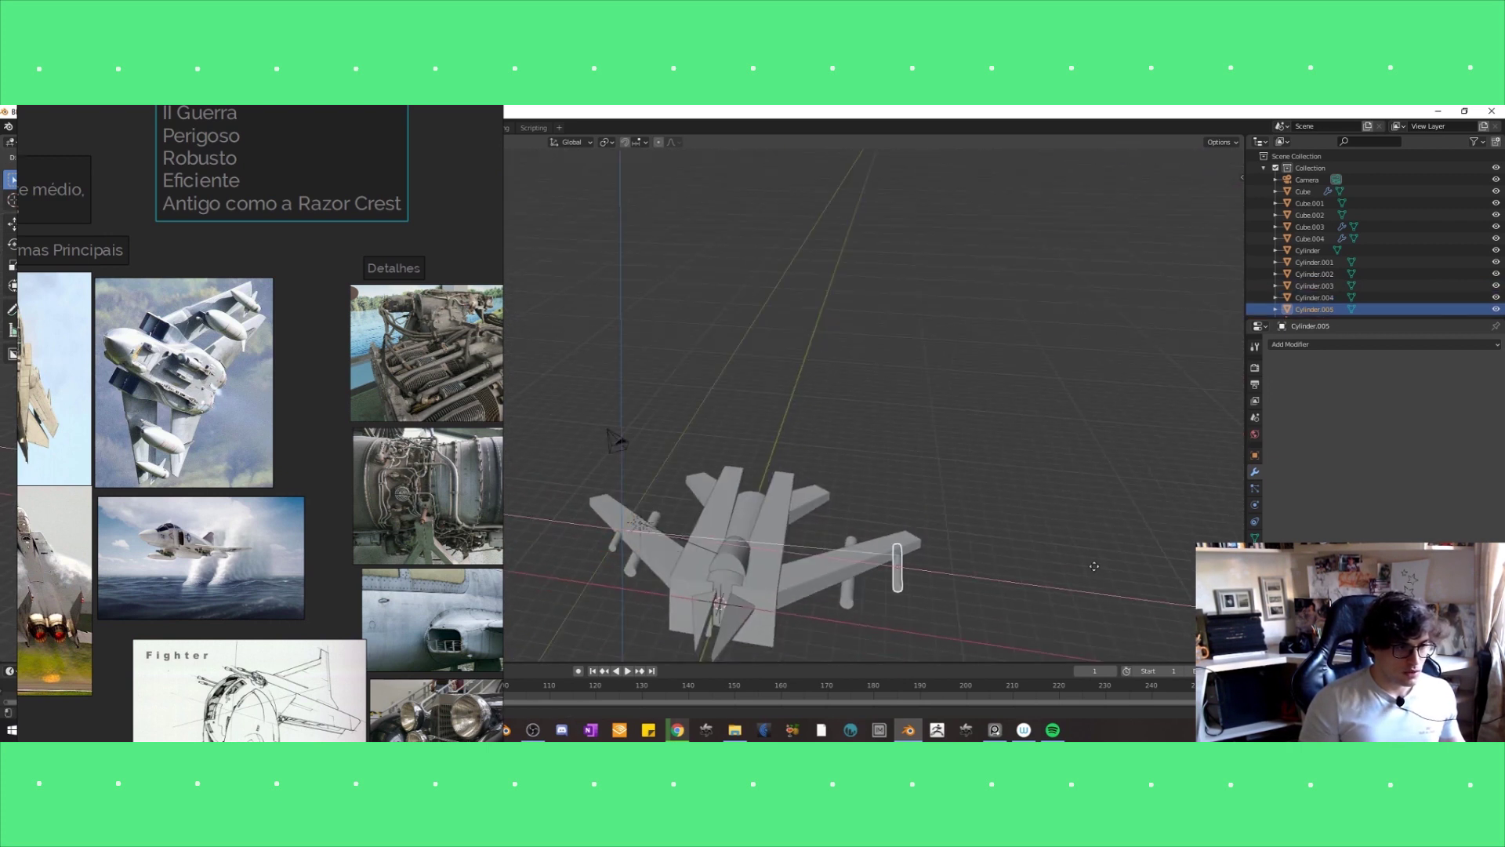
pyautogui.click(1072, 563)
pyautogui.moveTo(1072, 563)
pyautogui.mouseDown(button='middle')
pyautogui.moveTo(984, 614)
pyautogui.moveTo(1021, 567)
pyautogui.moveTo(883, 607)
pyautogui.moveTo(917, 607)
pyautogui.moveTo(867, 578)
pyautogui.moveTo(881, 560)
pyautogui.mouseUp(button='middle')
# Duplicate a cylinder onto the fuselage and slide it along X as a long tube.
pyautogui.hotkey('shift', 'd')
pyautogui.click(666, 501)
pyautogui.moveTo(666, 502); pyautogui.dragTo(712, 544, button='middle')
pyautogui.press('g')
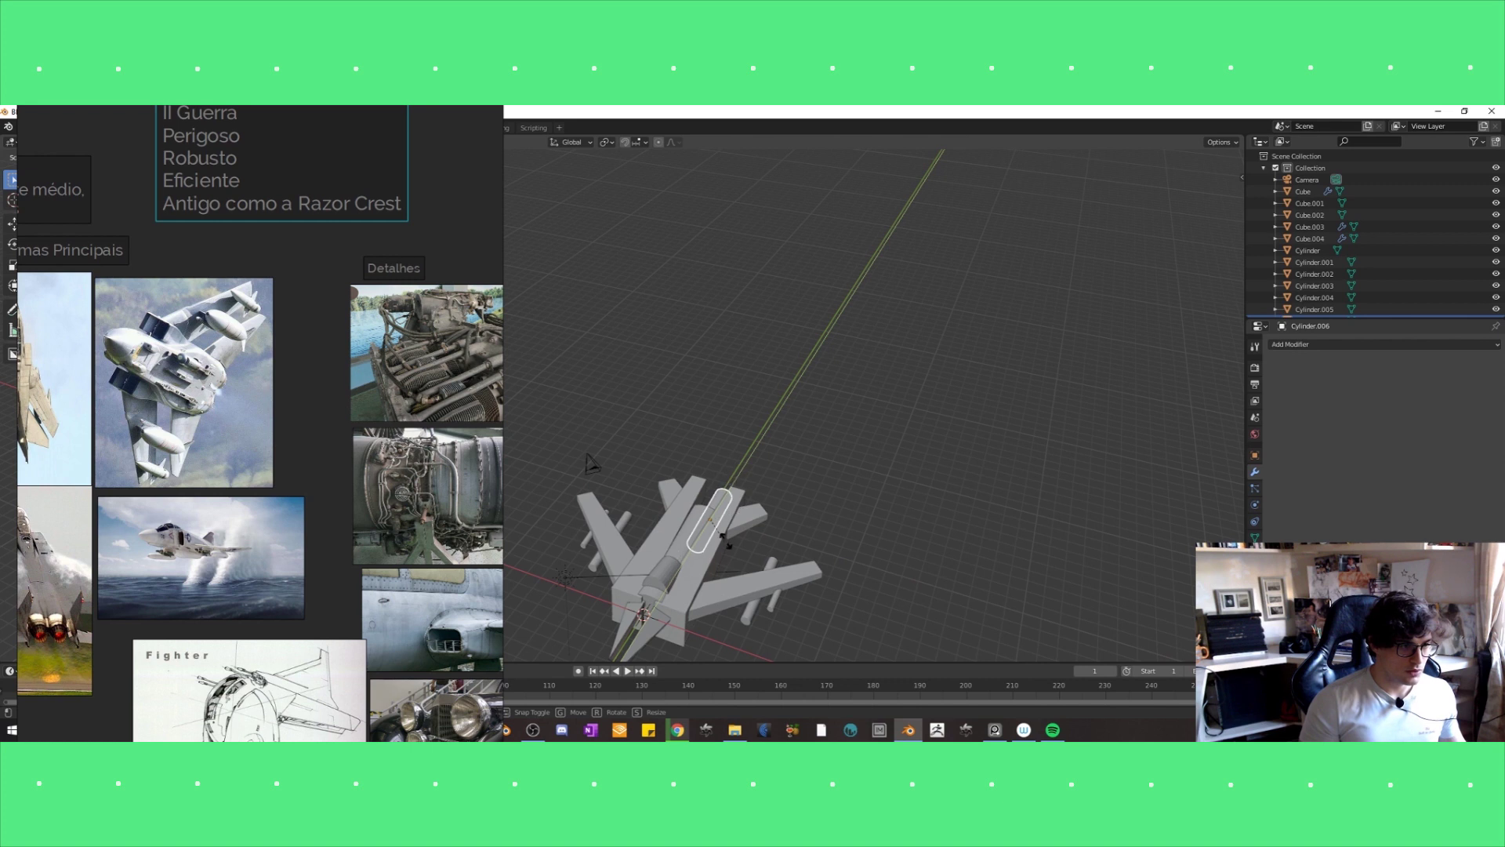
pyautogui.press('x')
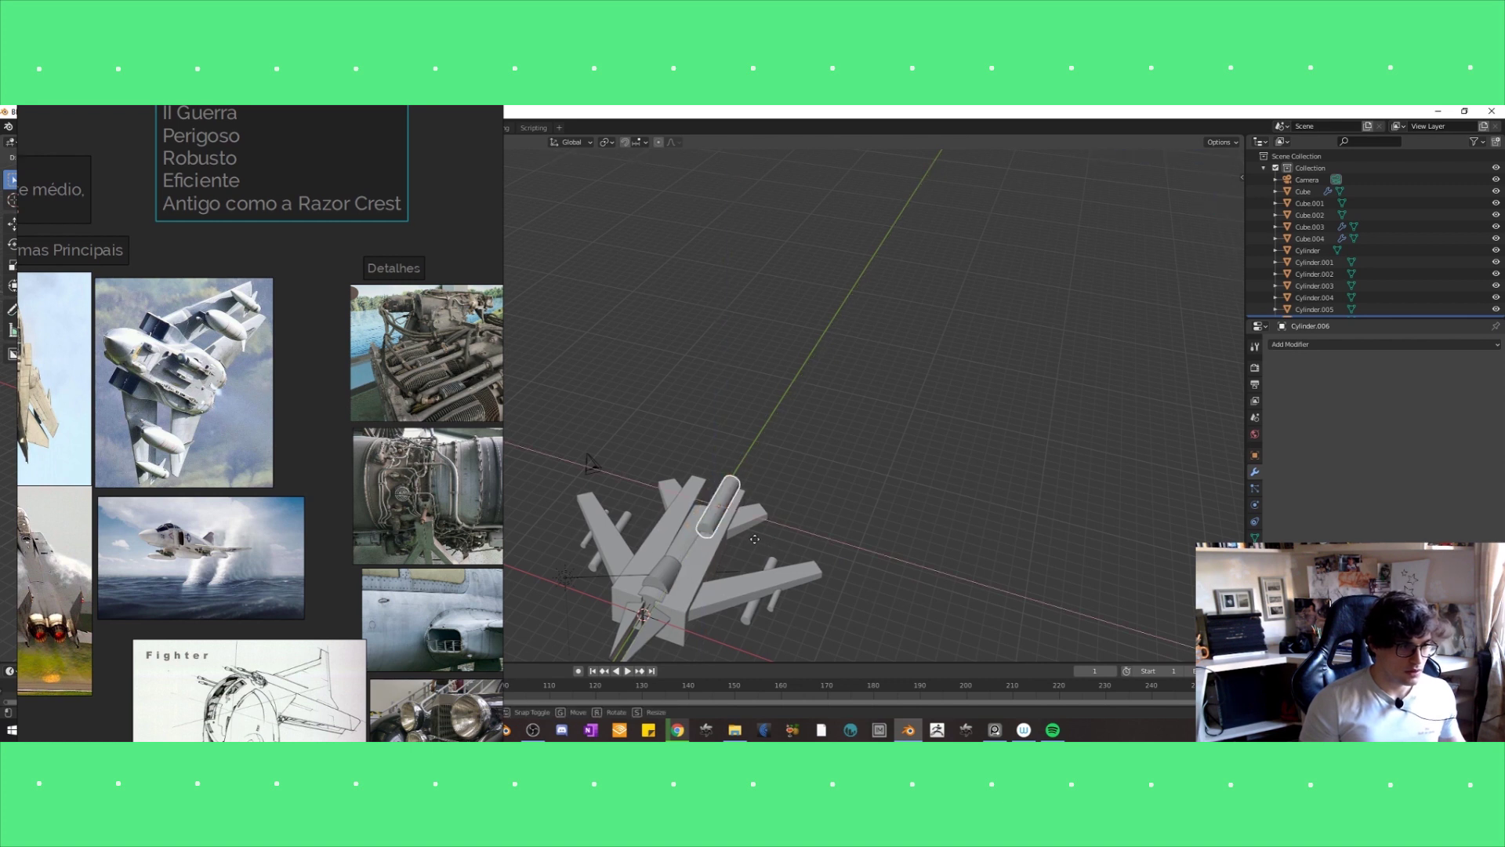
pyautogui.click(780, 535)
pyautogui.moveTo(780, 534)
pyautogui.mouseDown(button='middle')
pyautogui.moveTo(719, 543)
pyautogui.moveTo(705, 531)
pyautogui.moveTo(829, 516)
pyautogui.moveTo(858, 541)
pyautogui.moveTo(893, 493)
pyautogui.moveTo(736, 522)
pyautogui.moveTo(608, 511)
pyautogui.moveTo(626, 565)
pyautogui.moveTo(708, 159)
pyautogui.mouseUp(button='middle')
pyautogui.moveTo(770, 376); pyautogui.dragTo(872, 396, button='middle')
pyautogui.moveTo(700, 524); pyautogui.dragTo(951, 416, button='middle')
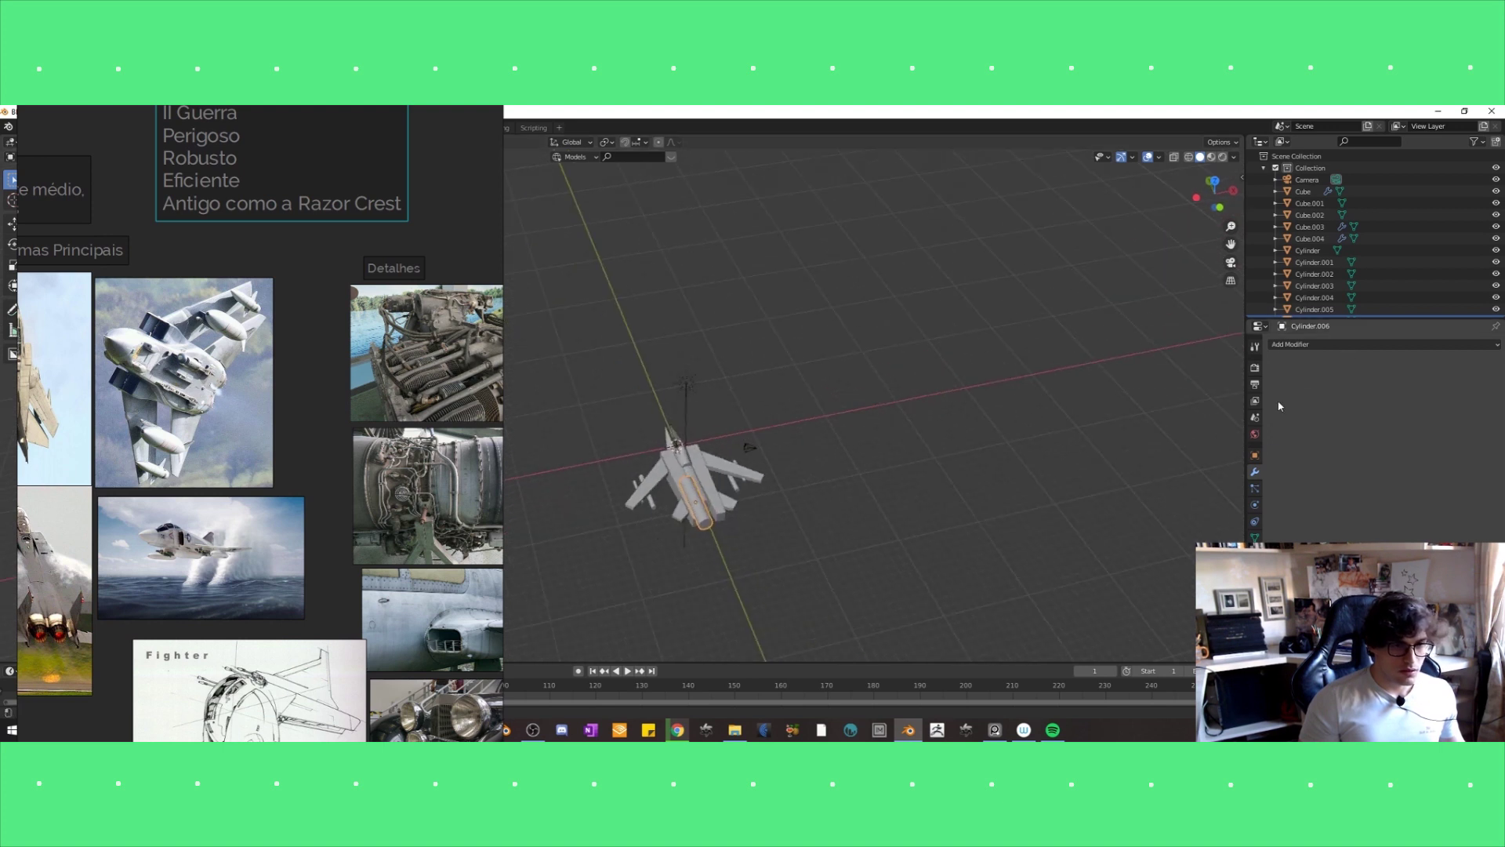
# Add a Mirror modifier to the tail cylinder with the Empty as Mirror Object.
pyautogui.click(1307, 343)
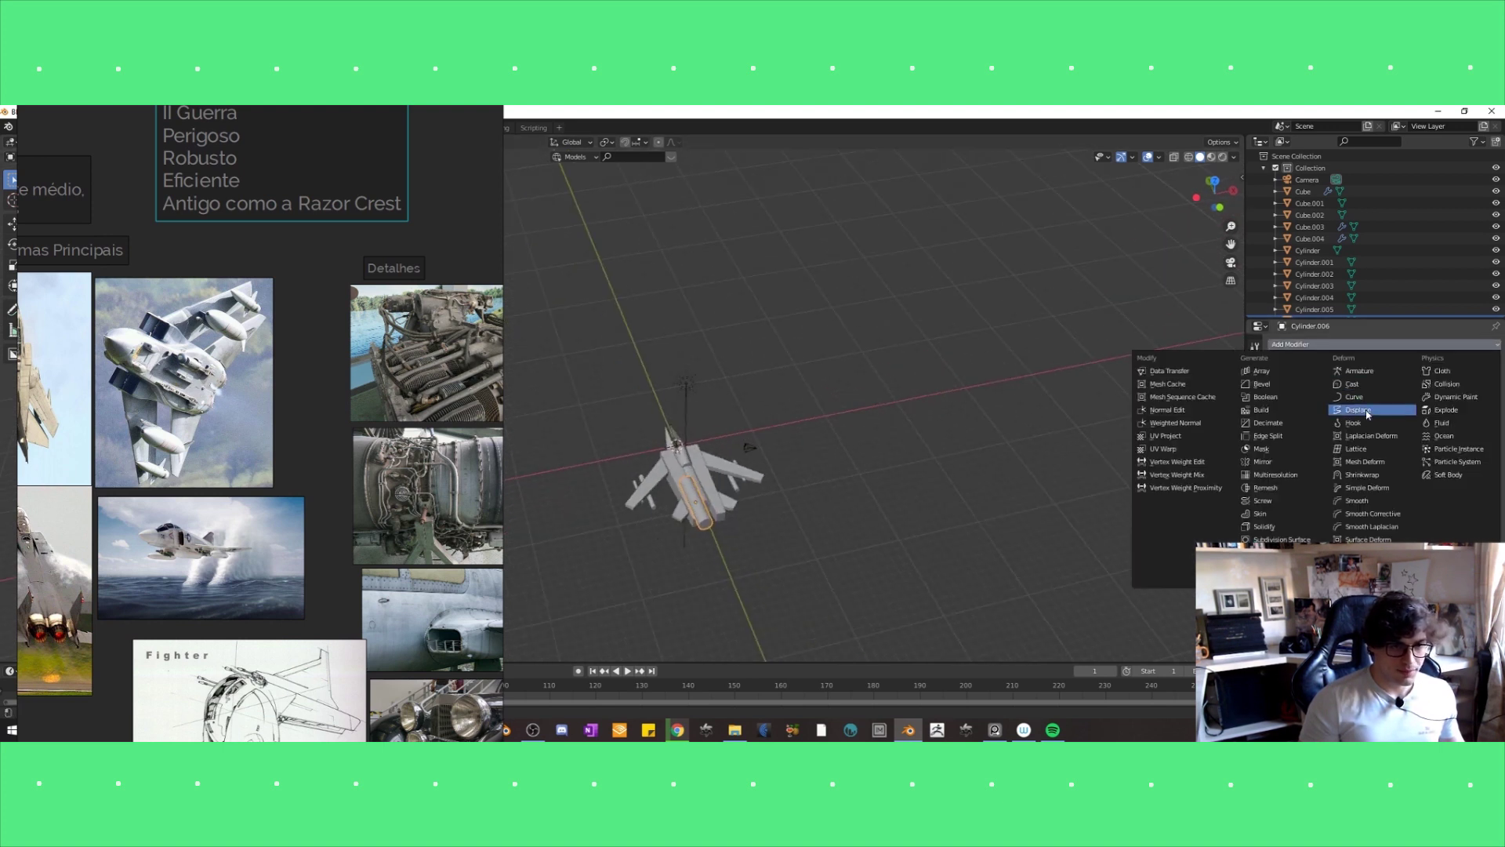
pyautogui.click(1305, 464)
pyautogui.click(1409, 426)
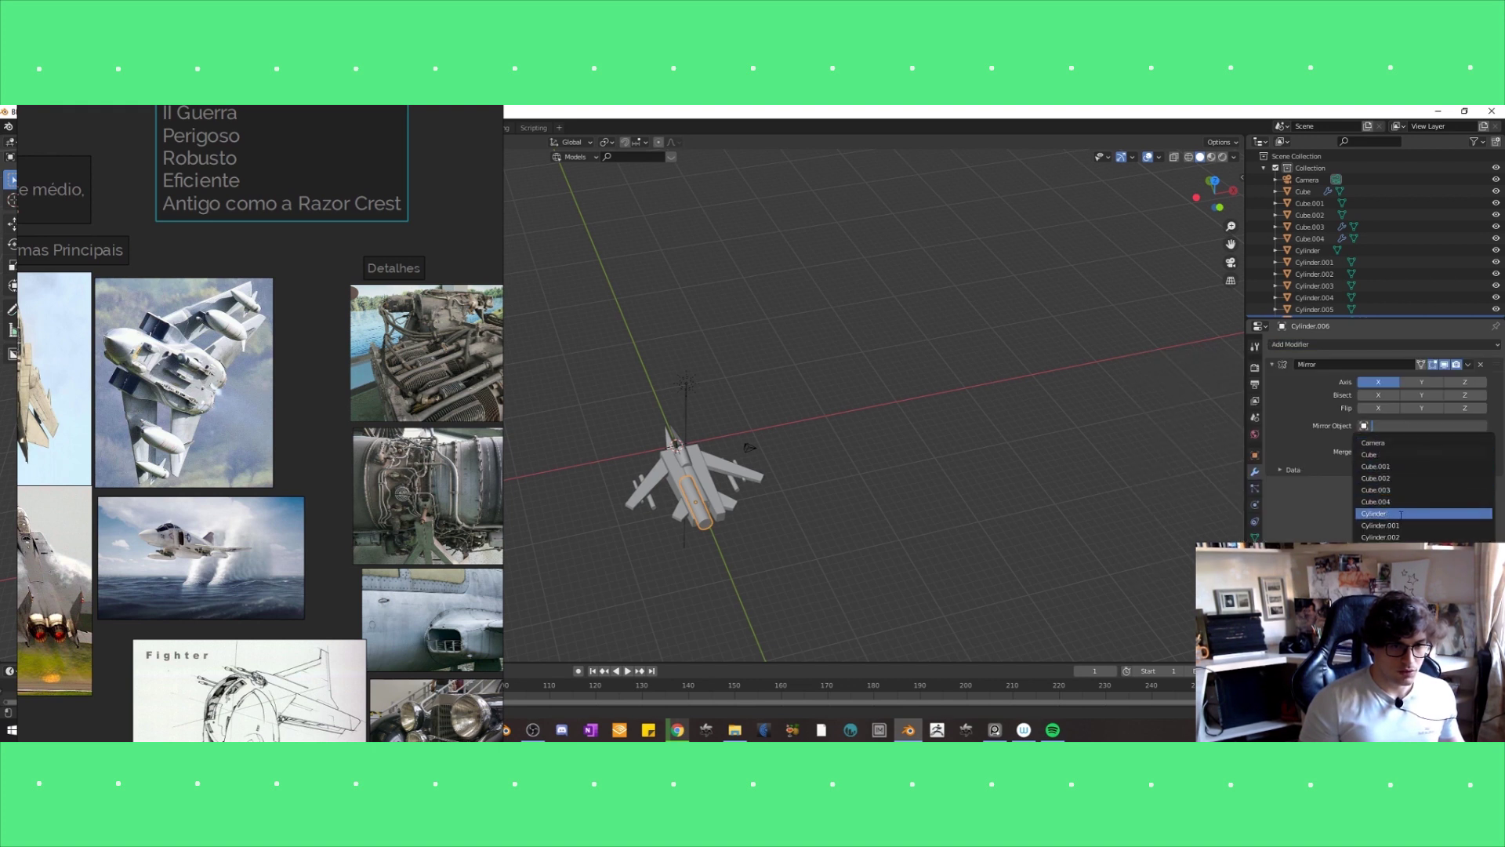
pyautogui.scroll(-4, 1384, 525)
pyautogui.click(1383, 537)
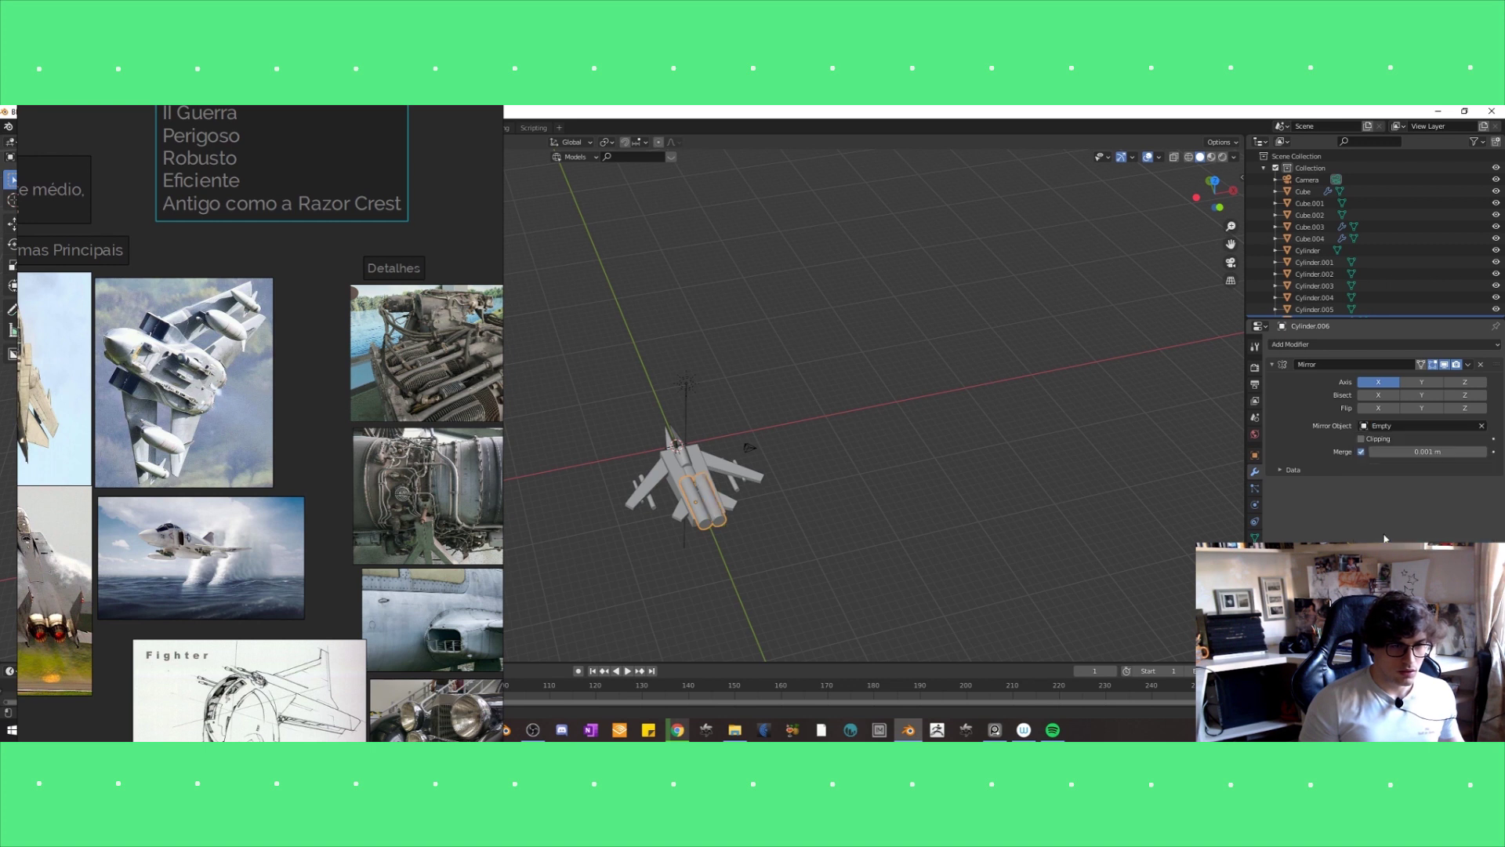
pyautogui.moveTo(881, 487); pyautogui.dragTo(813, 497, button='middle')
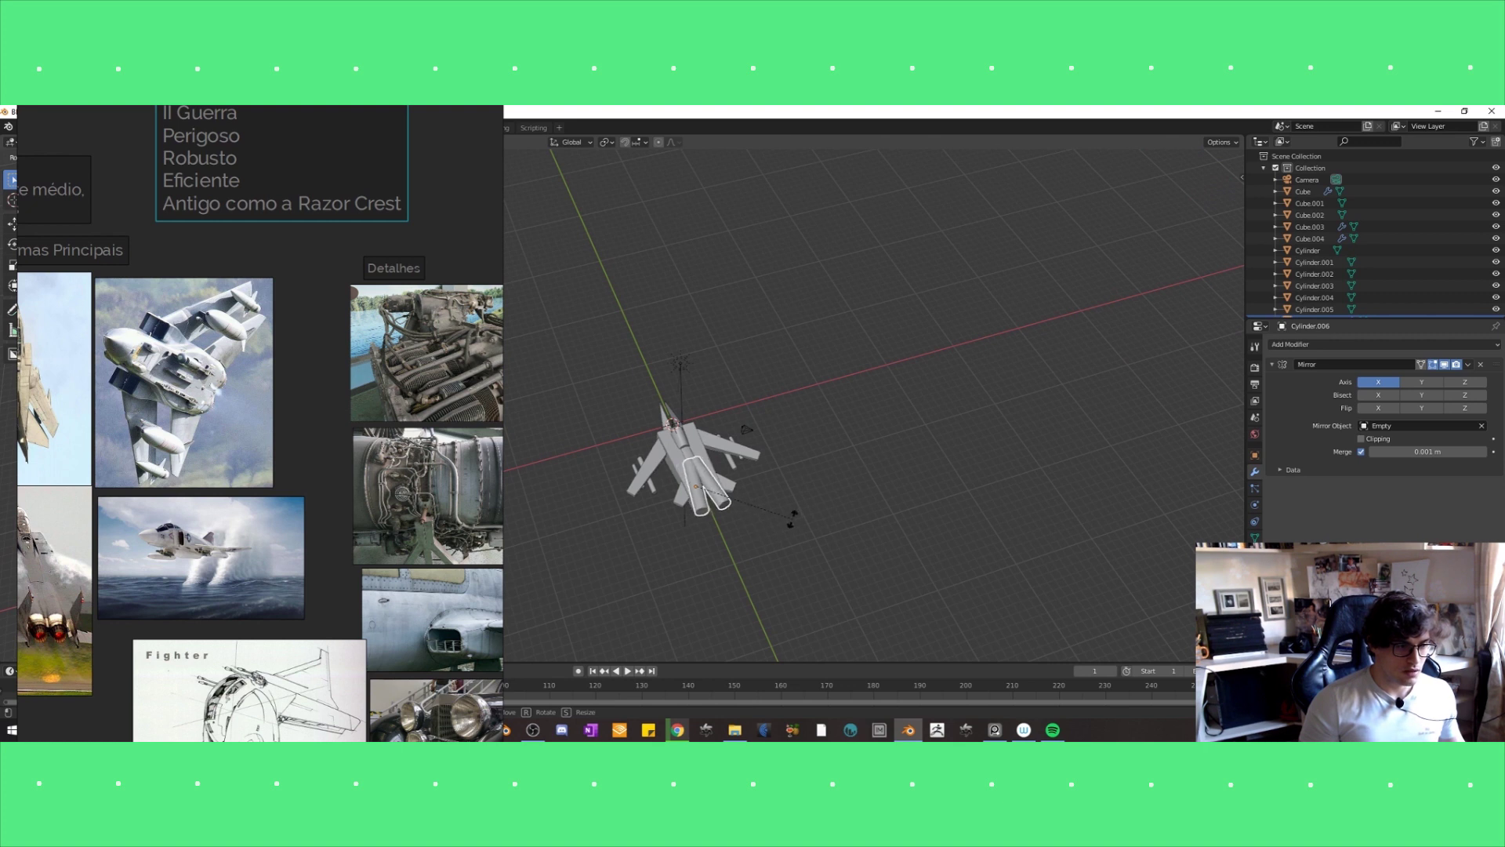
pyautogui.moveTo(737, 471); pyautogui.dragTo(762, 475, button='middle')
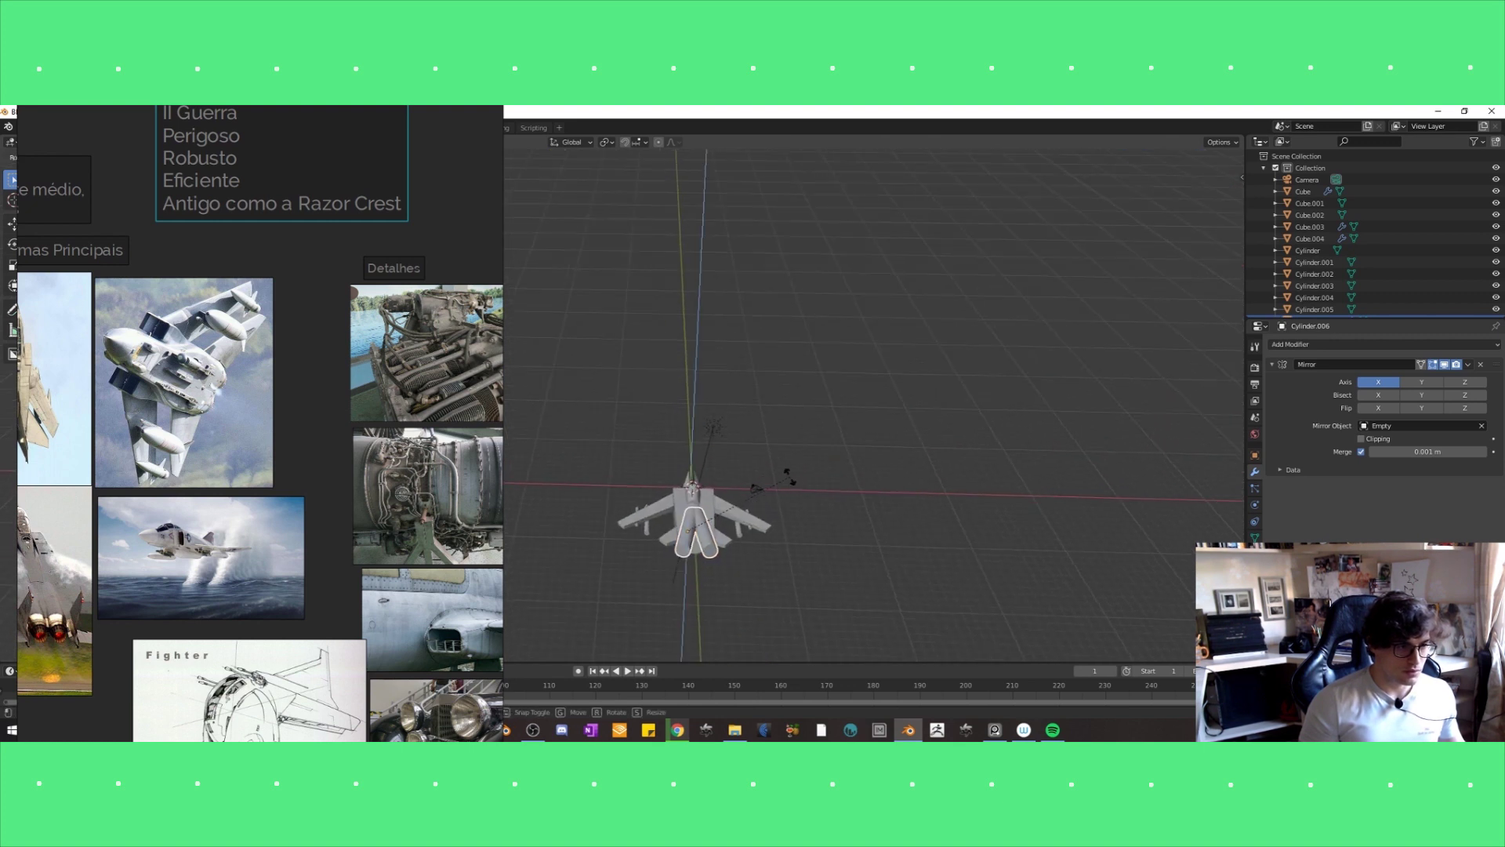
# Raise the mirrored cylinder pair along Z and adjust its position.
pyautogui.click(747, 488)
pyautogui.press('g')
pyautogui.press('z')
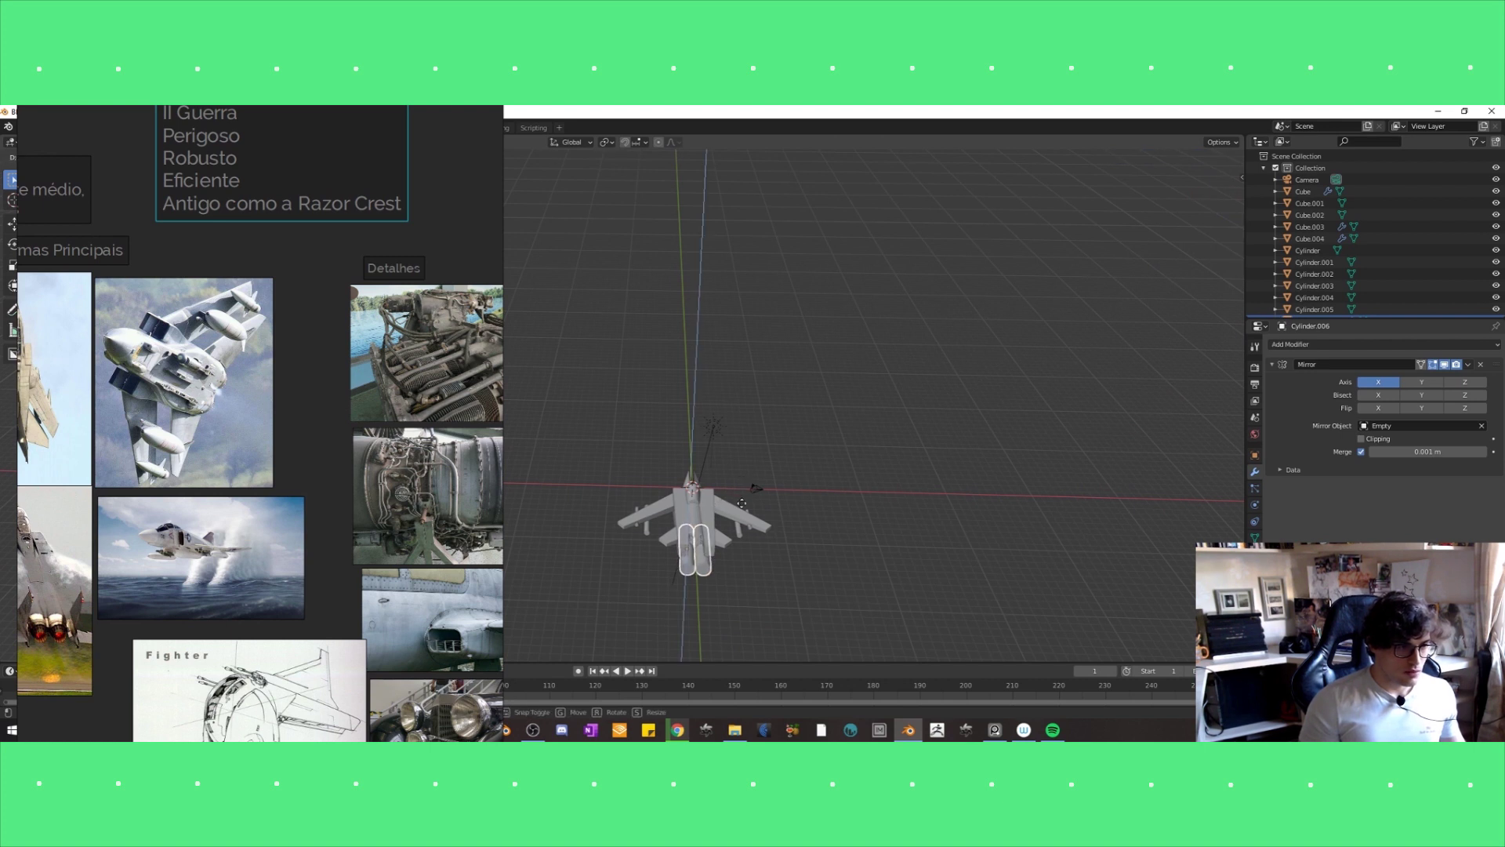
pyautogui.click(741, 503)
pyautogui.moveTo(742, 502); pyautogui.dragTo(831, 468, button='middle')
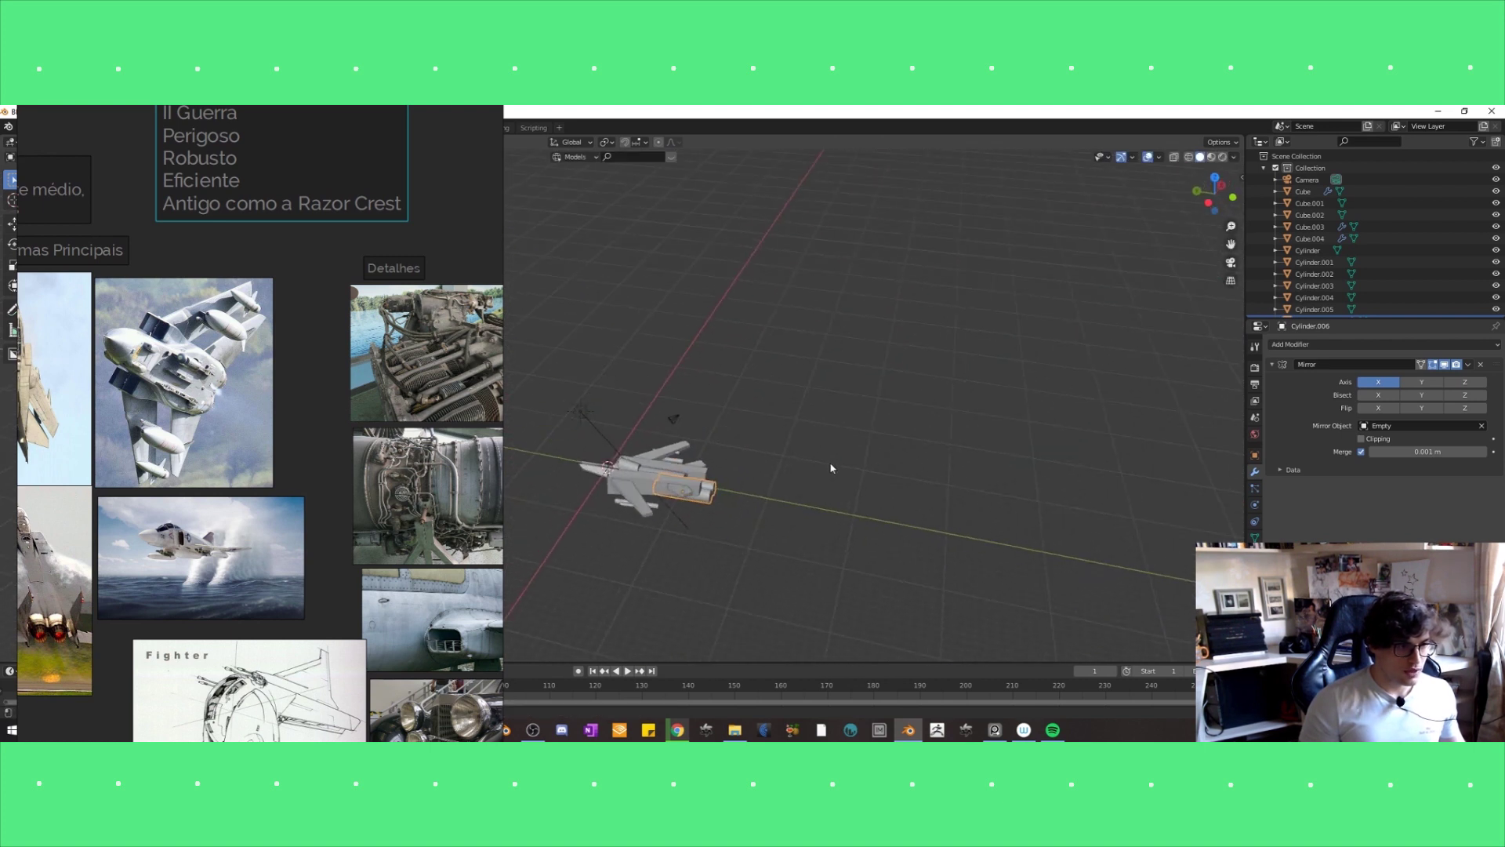
pyautogui.moveTo(796, 477)
pyautogui.mouseDown(button='middle')
pyautogui.moveTo(754, 494)
pyautogui.moveTo(768, 500)
pyautogui.mouseUp(button='middle')
pyautogui.press('g')
pyautogui.click(754, 494)
# Box-select the whole fighter and shift it down-right.
pyautogui.scroll(3, 554, 484)
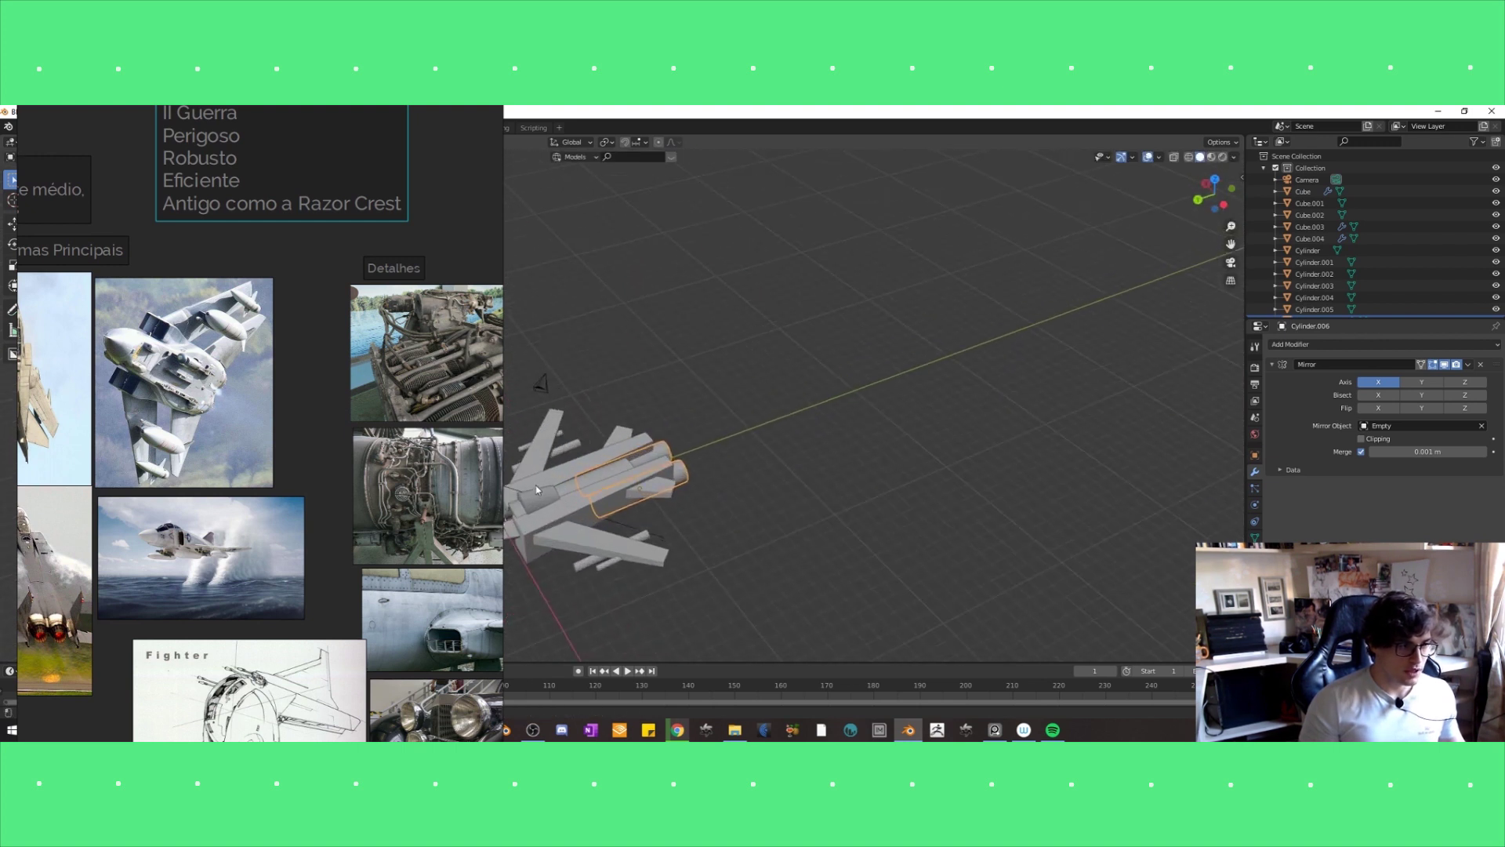
pyautogui.keyDown('shift'); pyautogui.moveTo(555, 485); pyautogui.dragTo(741, 469, button='middle'); pyautogui.keyUp('shift')
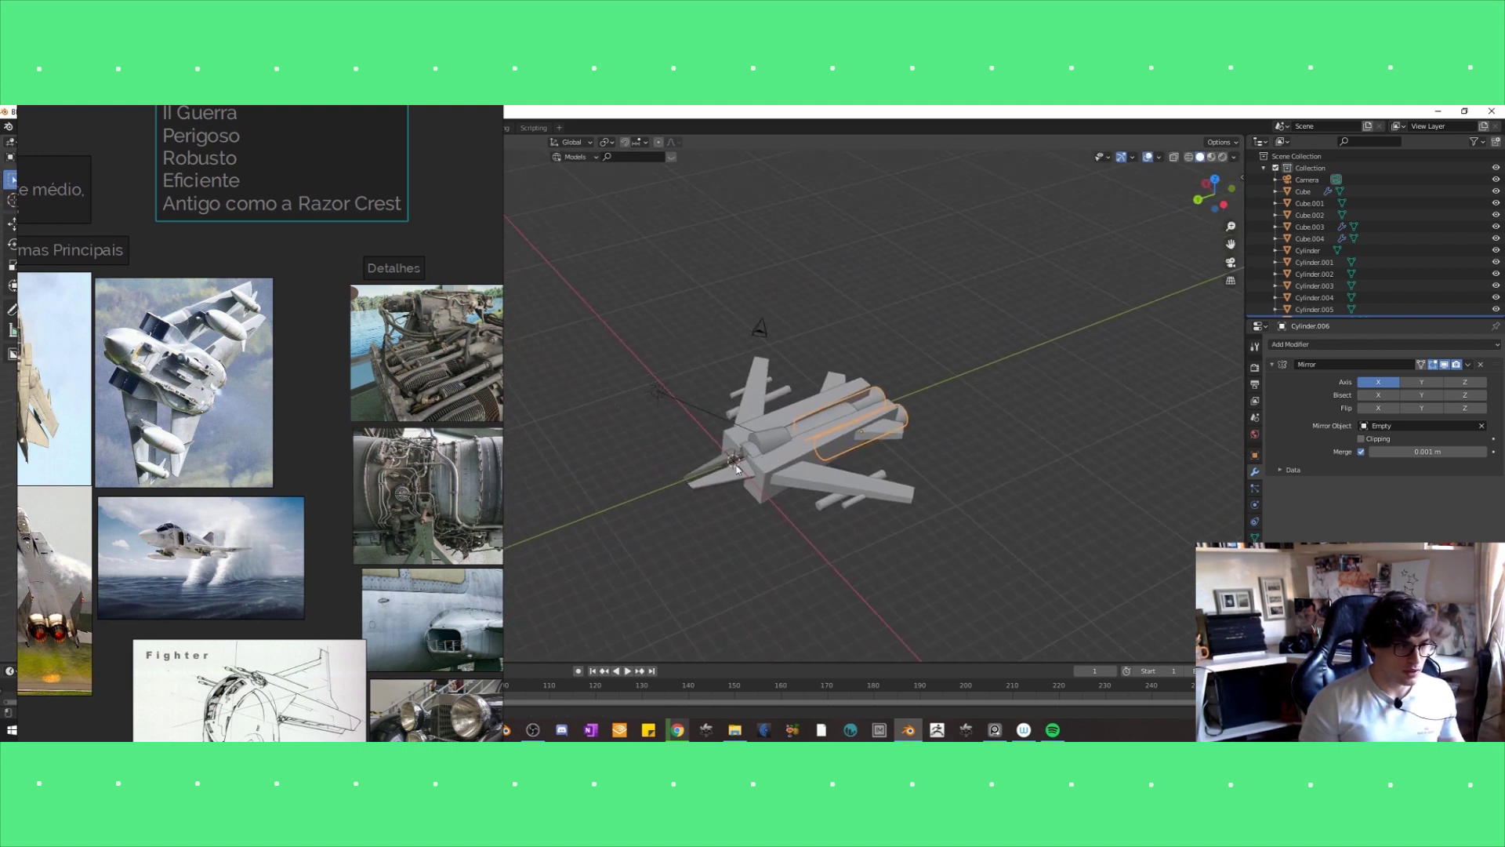
pyautogui.moveTo(731, 476); pyautogui.dragTo(742, 510, button='middle')
pyautogui.scroll(-2, 742, 510)
pyautogui.moveTo(597, 245); pyautogui.dragTo(832, 474)
pyautogui.press('g')
pyautogui.press('Escape')
pyautogui.press('g')
pyautogui.click(922, 491)
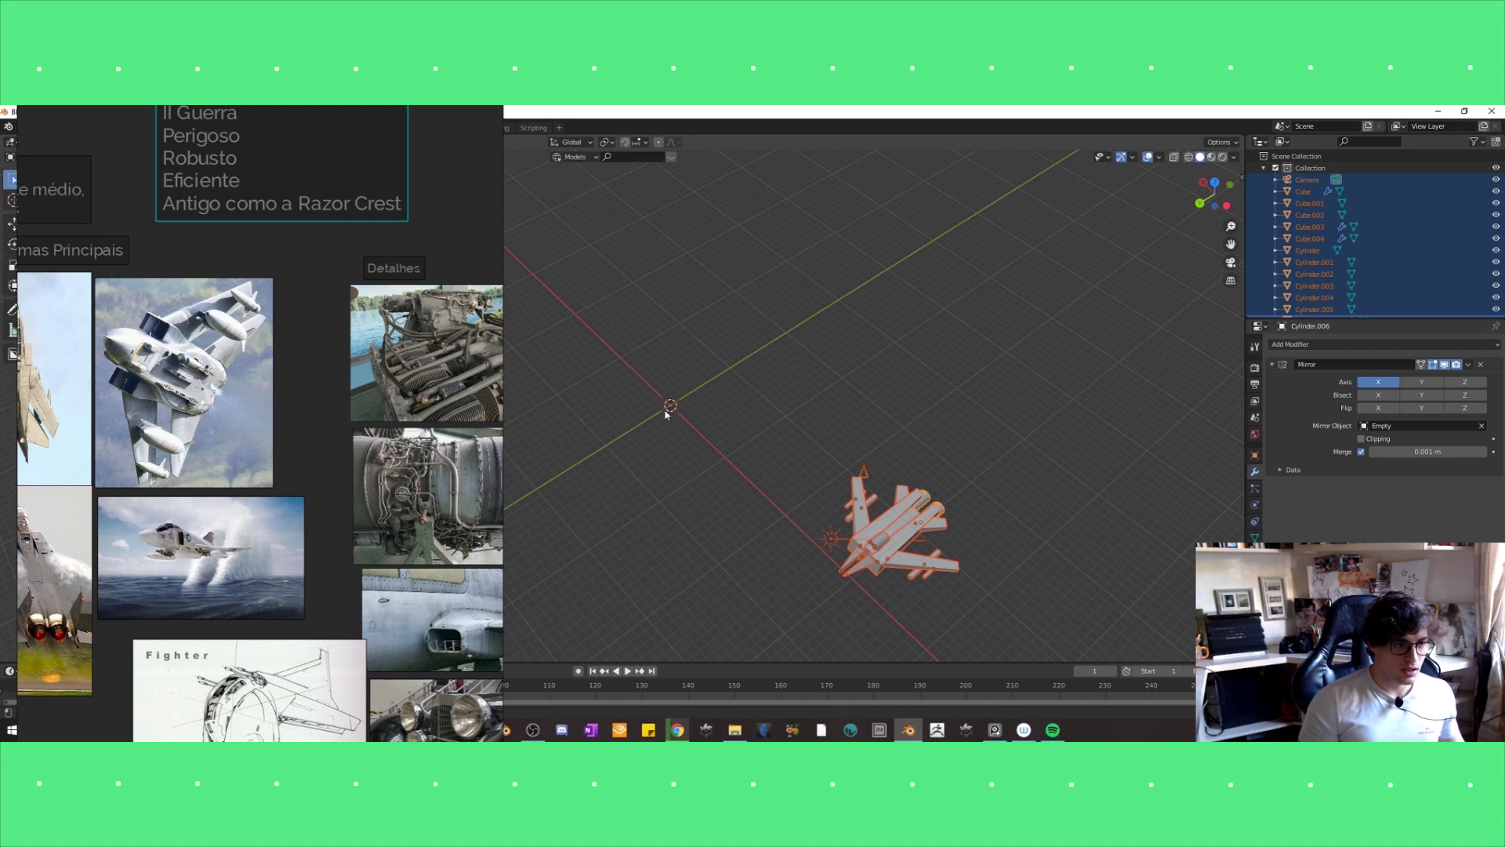
# Select the sun lamp and move it beside the fighter.
pyautogui.moveTo(666, 414); pyautogui.dragTo(899, 602, button='middle')
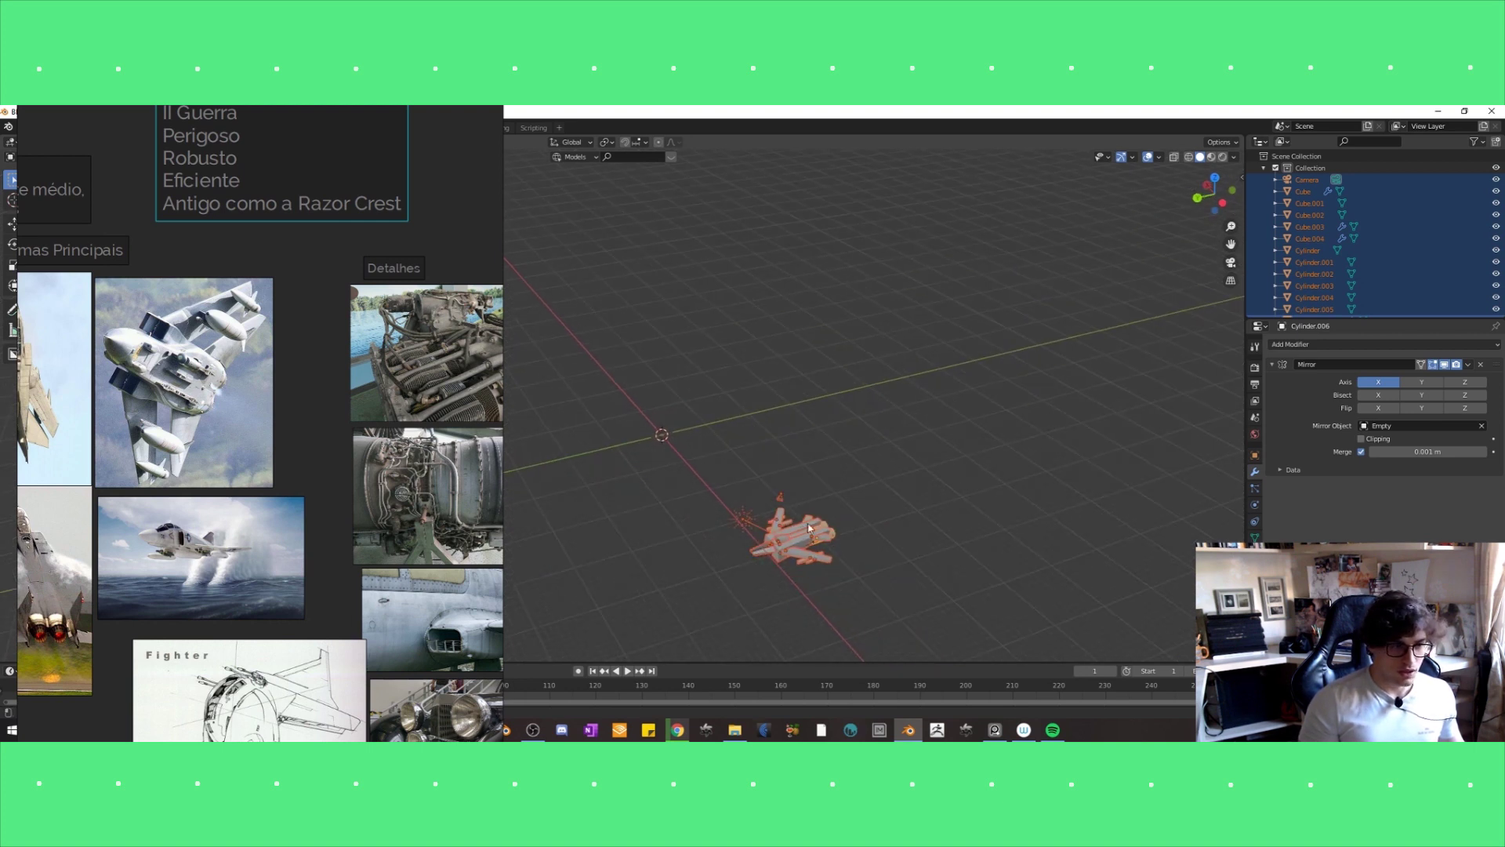
pyautogui.moveTo(797, 544); pyautogui.dragTo(829, 557, button='middle')
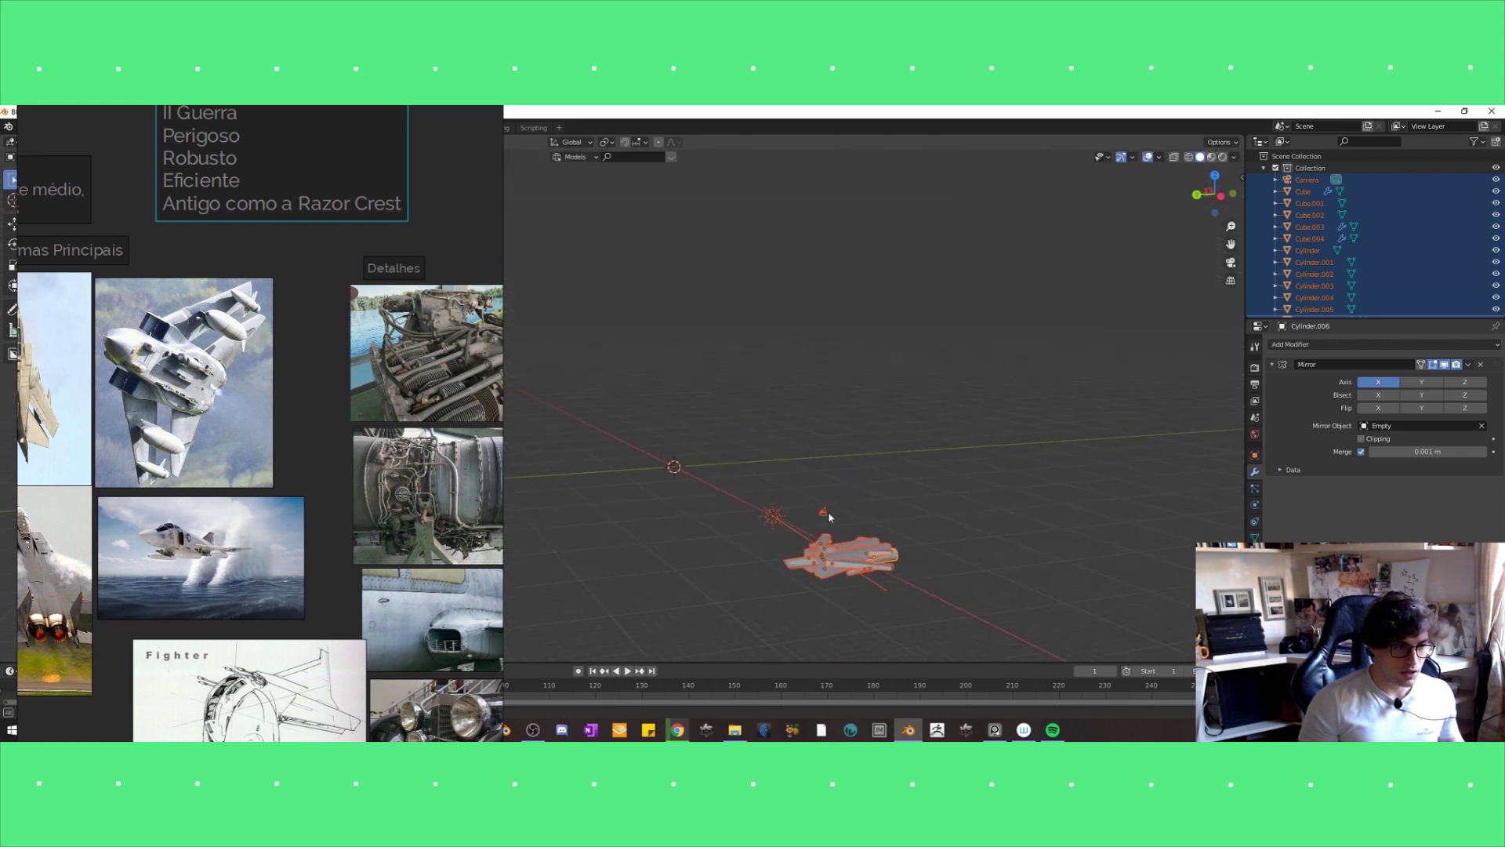
pyautogui.click(715, 507)
pyautogui.press('g')
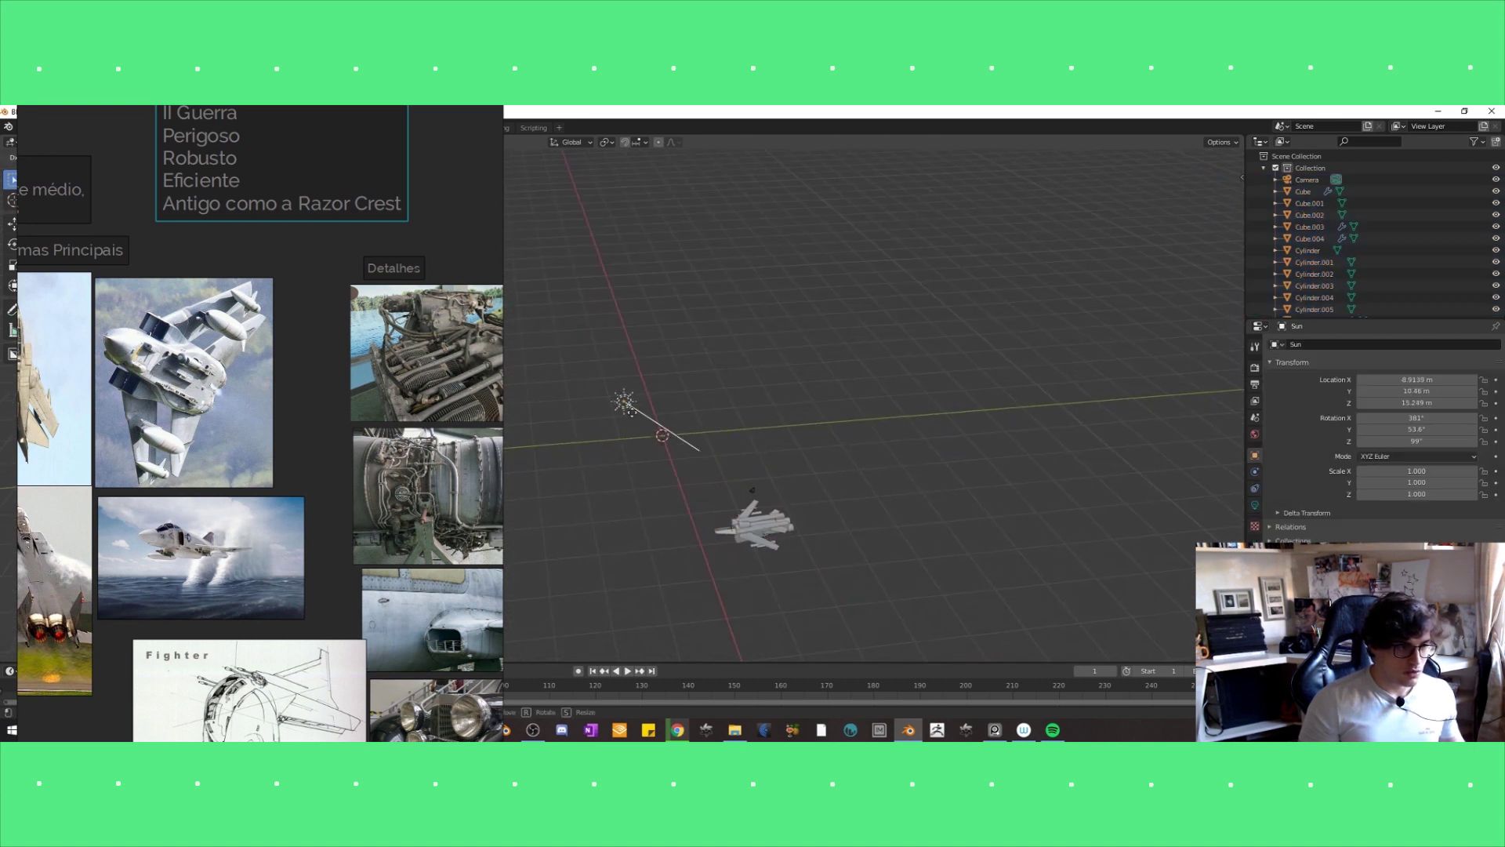
pyautogui.click(654, 392)
pyautogui.moveTo(654, 392)
pyautogui.mouseDown(button='middle')
pyautogui.moveTo(693, 400)
pyautogui.moveTo(730, 494)
pyautogui.mouseUp(button='middle')
# Switch the viewport to Rendered shading and rotate the sun toward the fighter.
pyautogui.press('z')
pyautogui.click(735, 422)
pyautogui.moveTo(746, 431); pyautogui.dragTo(788, 539, button='middle')
pyautogui.press('r')
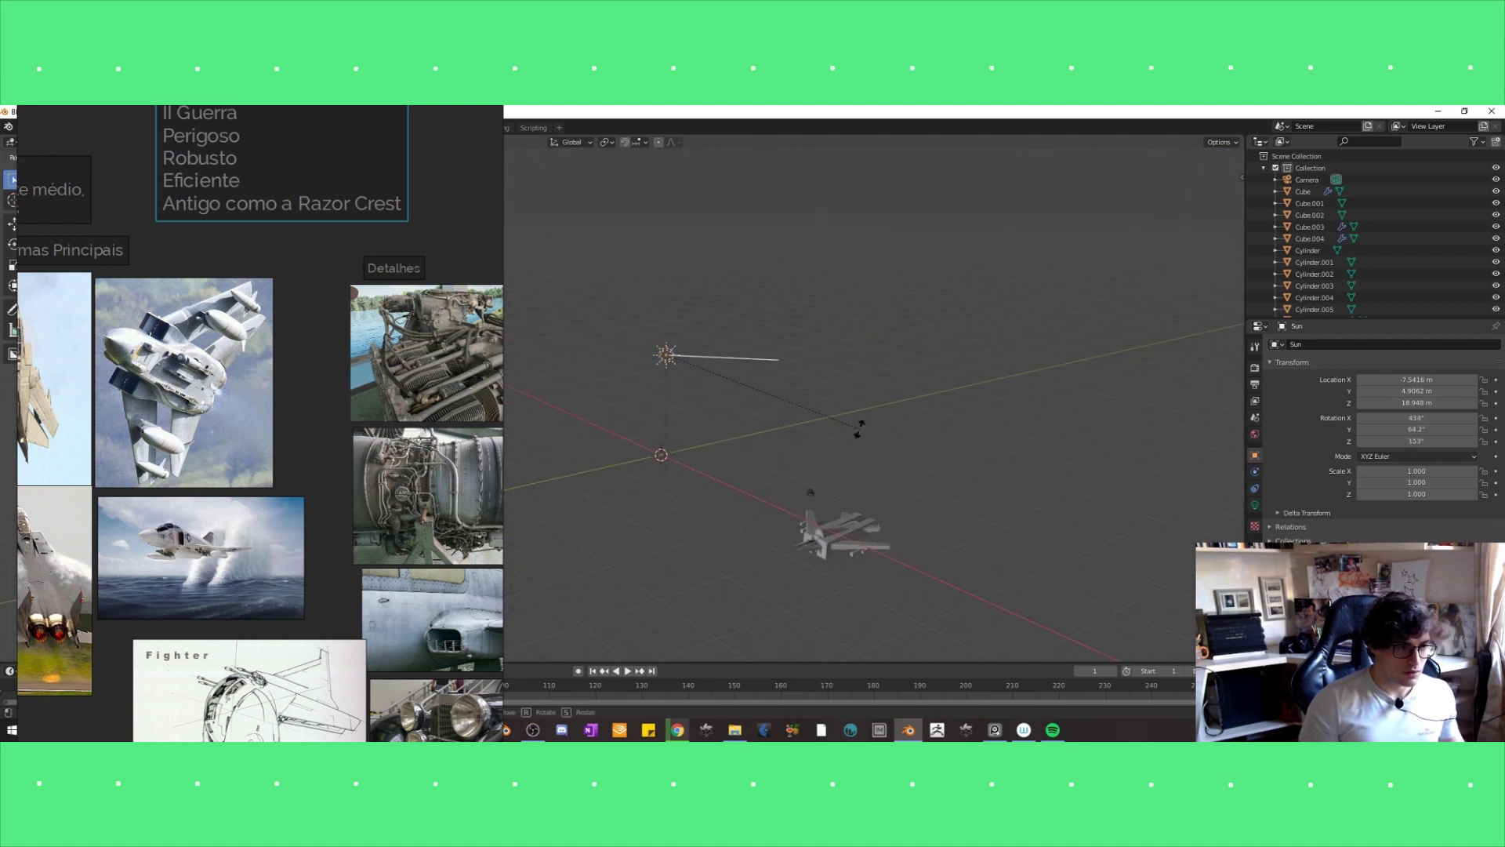
pyautogui.click(737, 623)
pyautogui.moveTo(742, 619); pyautogui.dragTo(785, 515, button='middle')
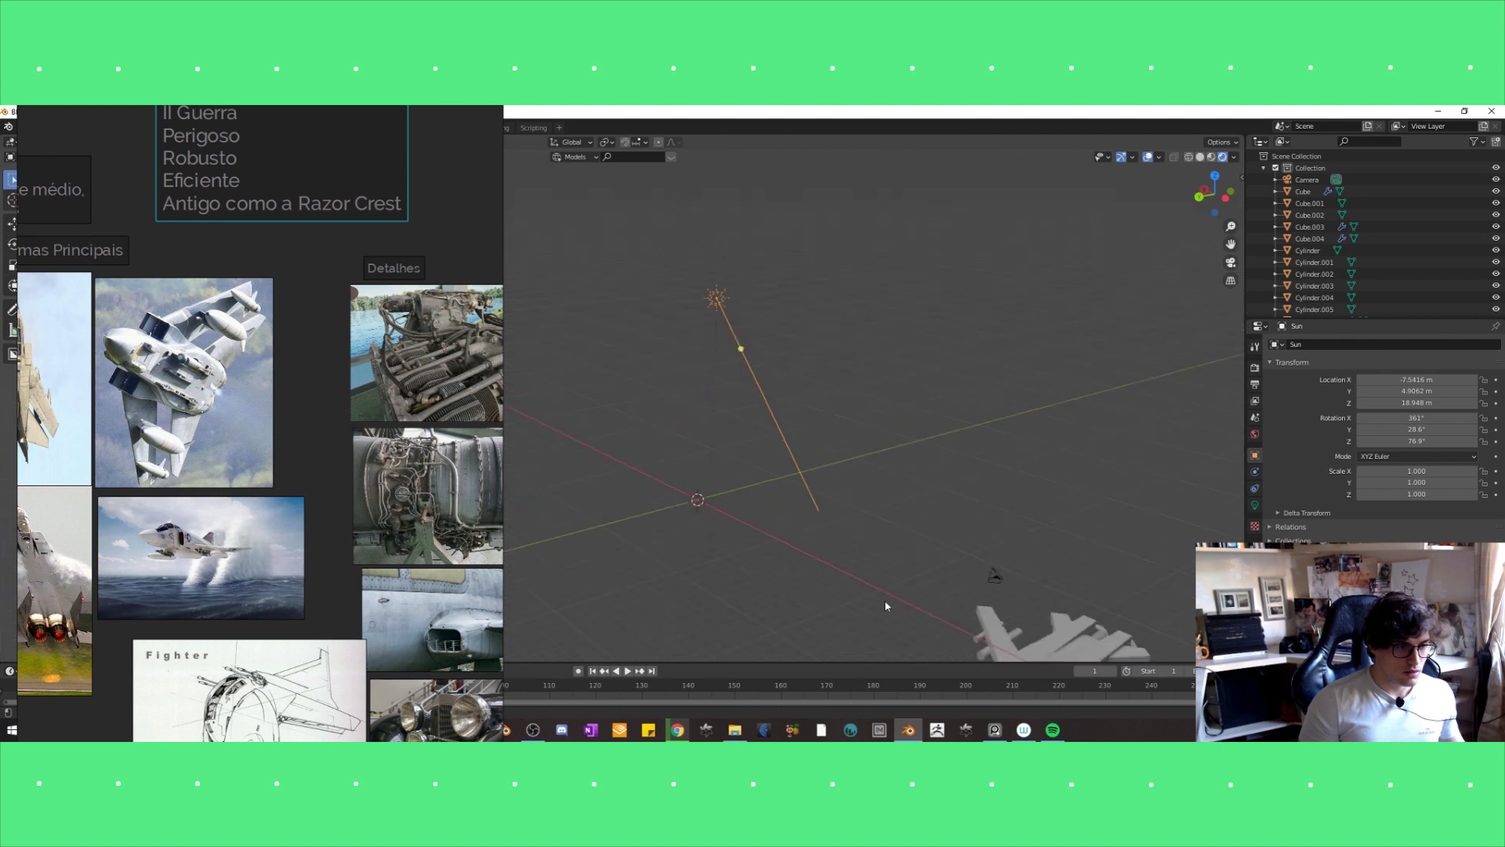
# Move the fighter toward the scene centre and swing the sun's light onto it.
pyautogui.moveTo(773, 390); pyautogui.dragTo(1039, 611)
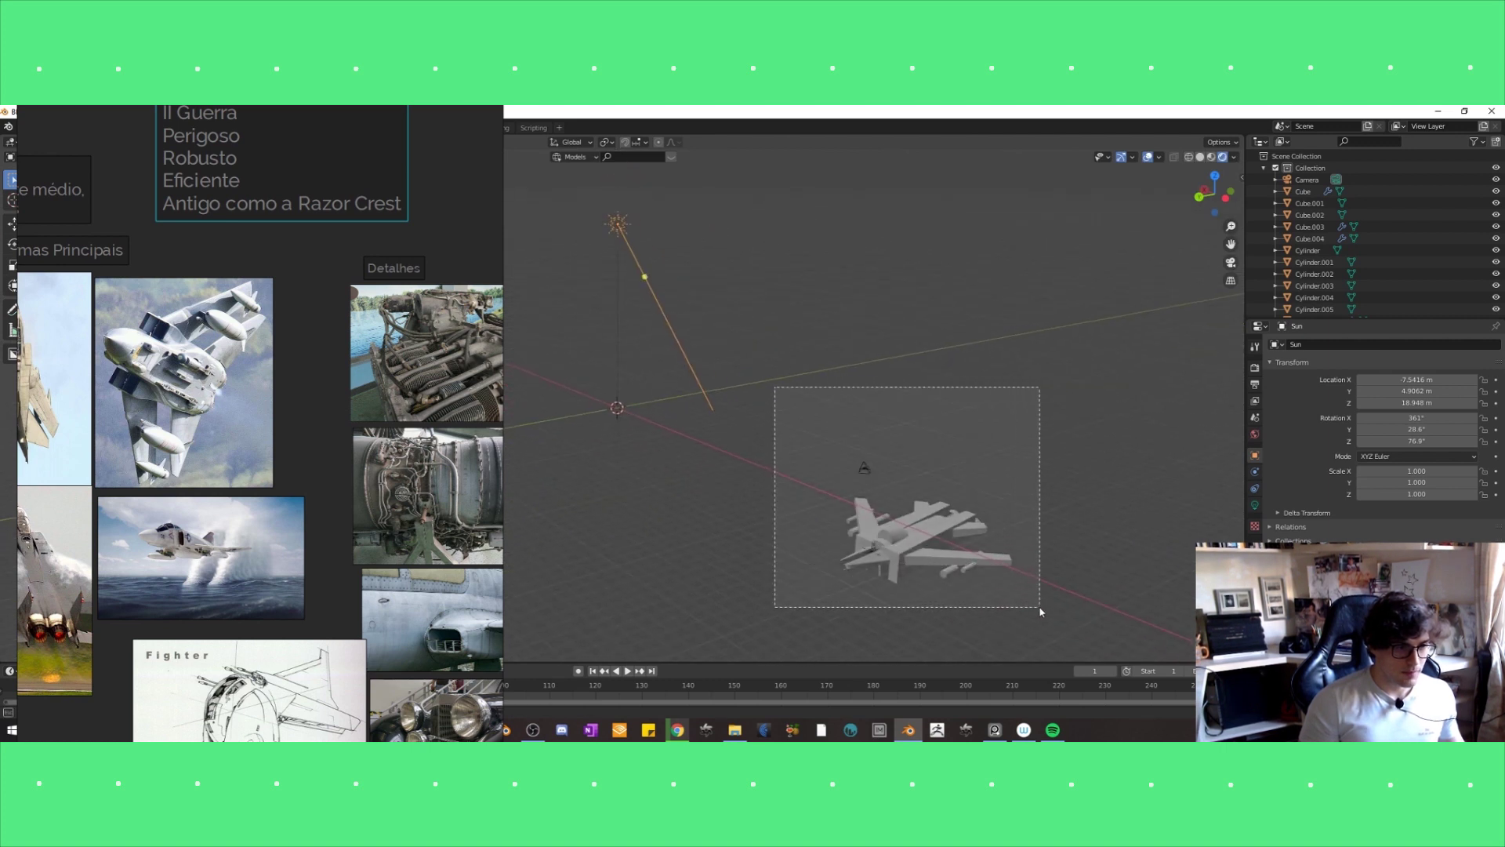
pyautogui.press('g')
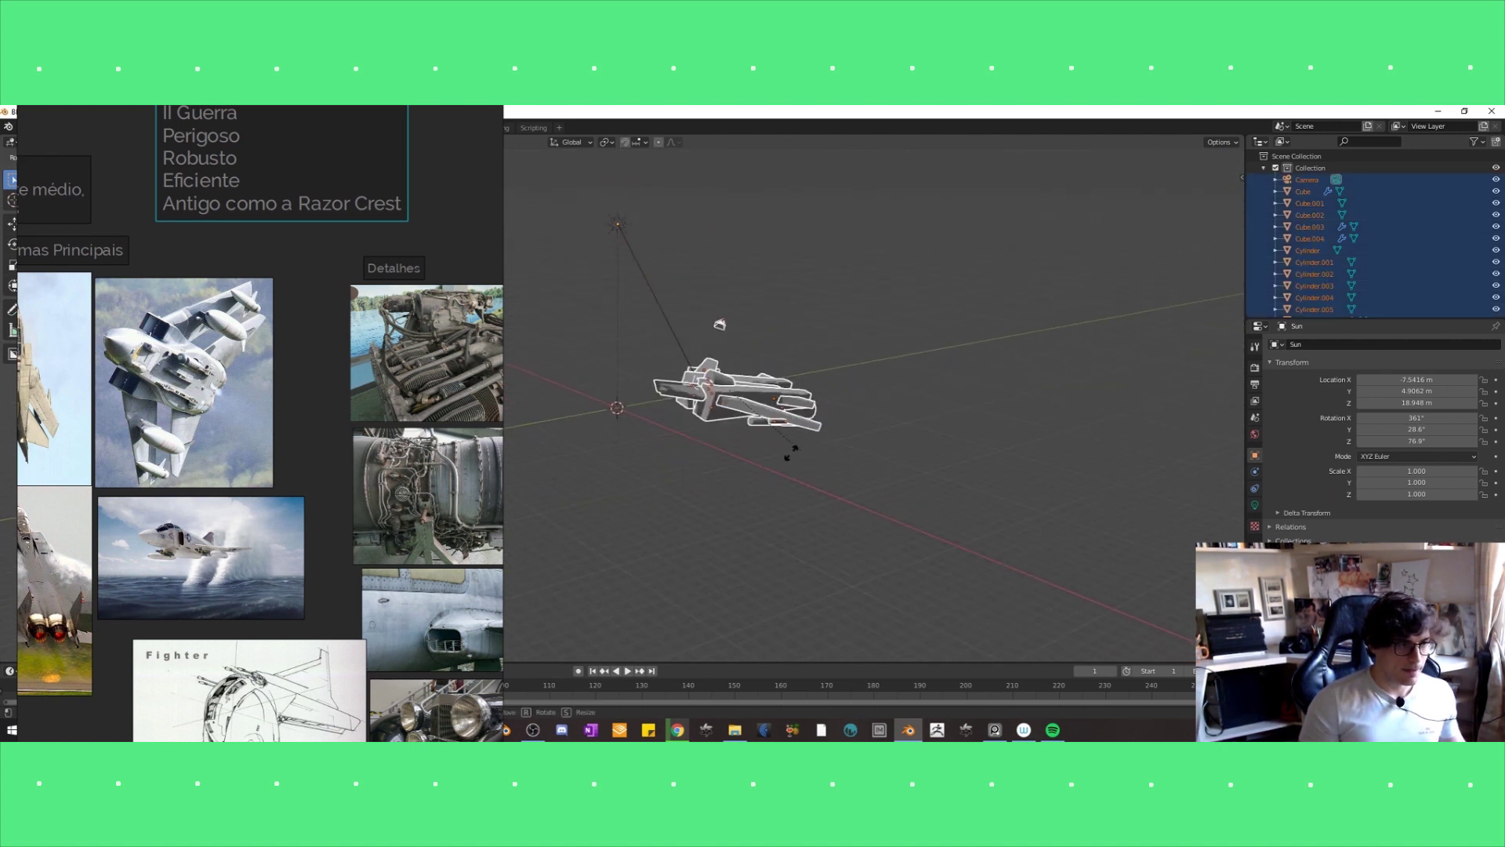
pyautogui.moveTo(678, 352); pyautogui.dragTo(689, 453)
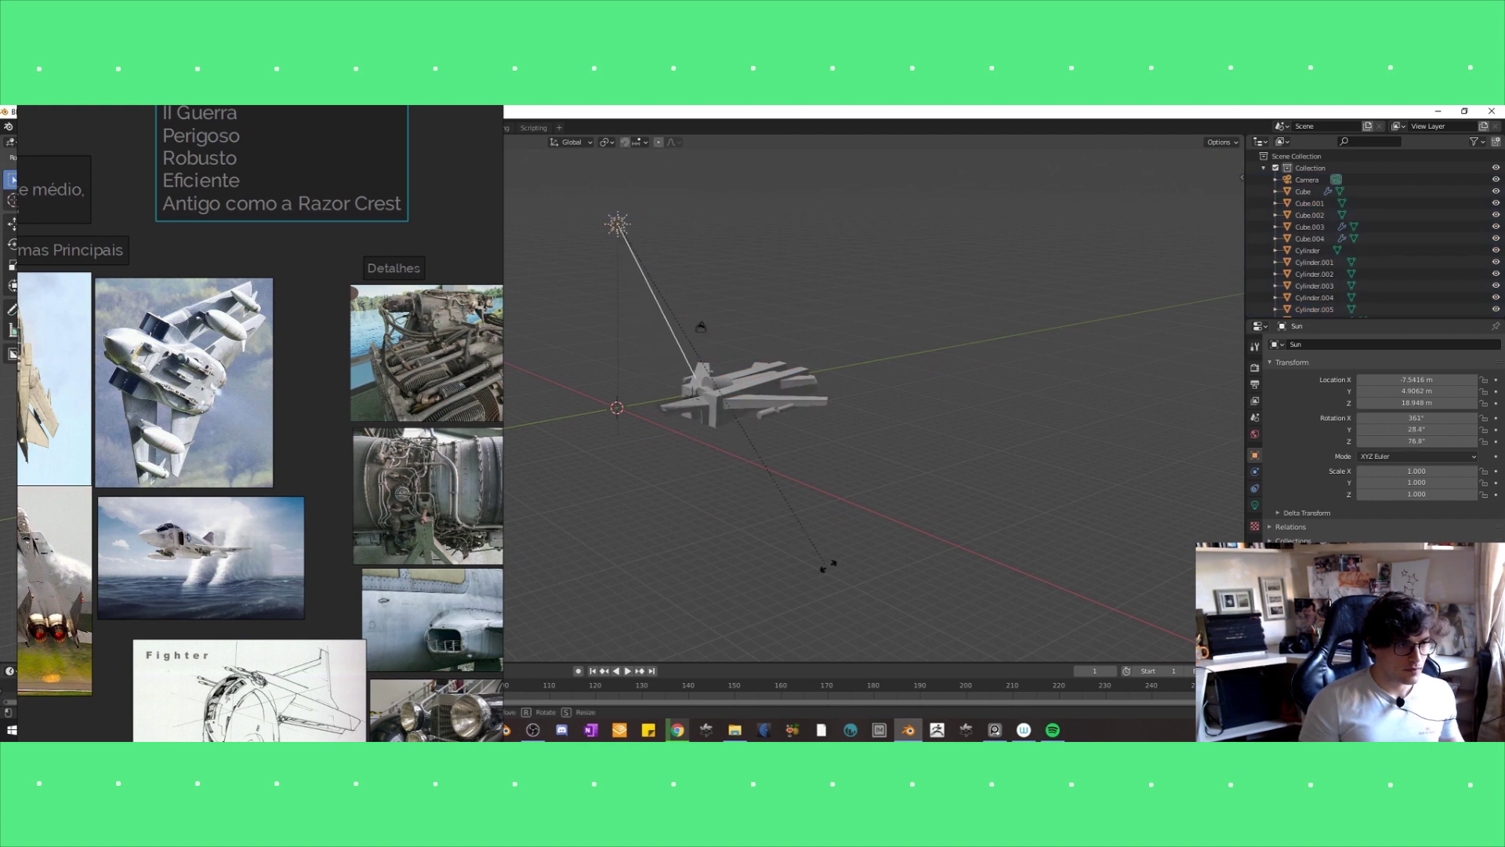
pyautogui.moveTo(829, 565); pyautogui.dragTo(957, 467)
pyautogui.moveTo(957, 468)
pyautogui.mouseDown(button='middle')
pyautogui.moveTo(650, 425)
pyautogui.moveTo(649, 501)
pyautogui.mouseUp(button='middle')
pyautogui.scroll(2, 649, 502)
# Rotate the sun lamp to 382°, 39.5°, 93.2°.
pyautogui.press('r')
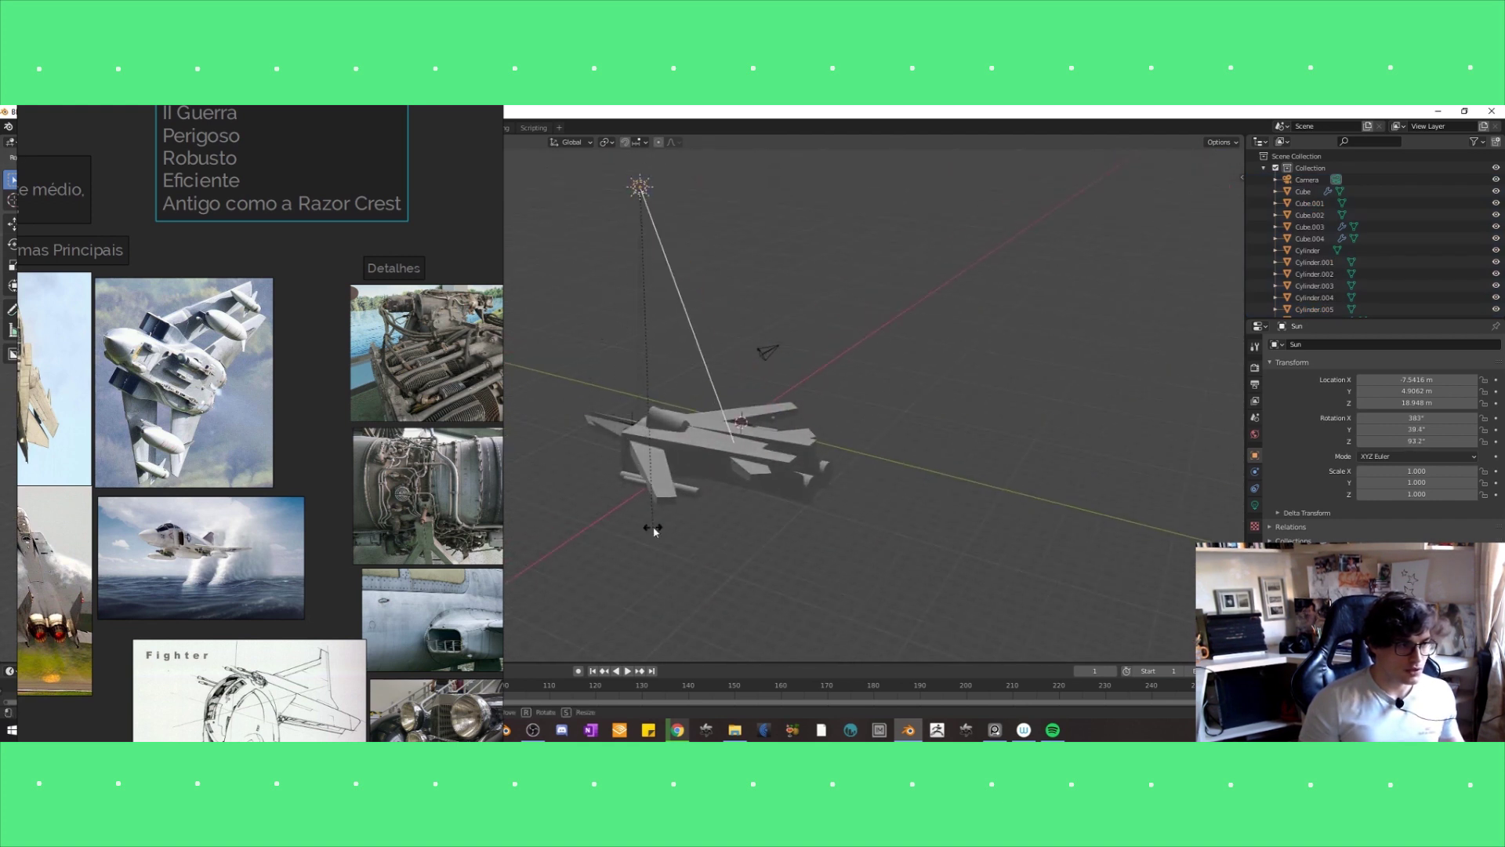
pyautogui.click(649, 528)
pyautogui.scroll(-3, 704, 561)
pyautogui.moveTo(635, 497)
pyautogui.mouseDown(button='middle')
pyautogui.moveTo(683, 441)
pyautogui.moveTo(784, 463)
pyautogui.mouseUp(button='middle')
# Slide the sun lamp along the X axis, then box-select the fighter.
pyautogui.press('g')
pyautogui.press('x')
pyautogui.click(799, 440)
pyautogui.click(708, 477)
pyautogui.moveTo(910, 396); pyautogui.dragTo(703, 516)
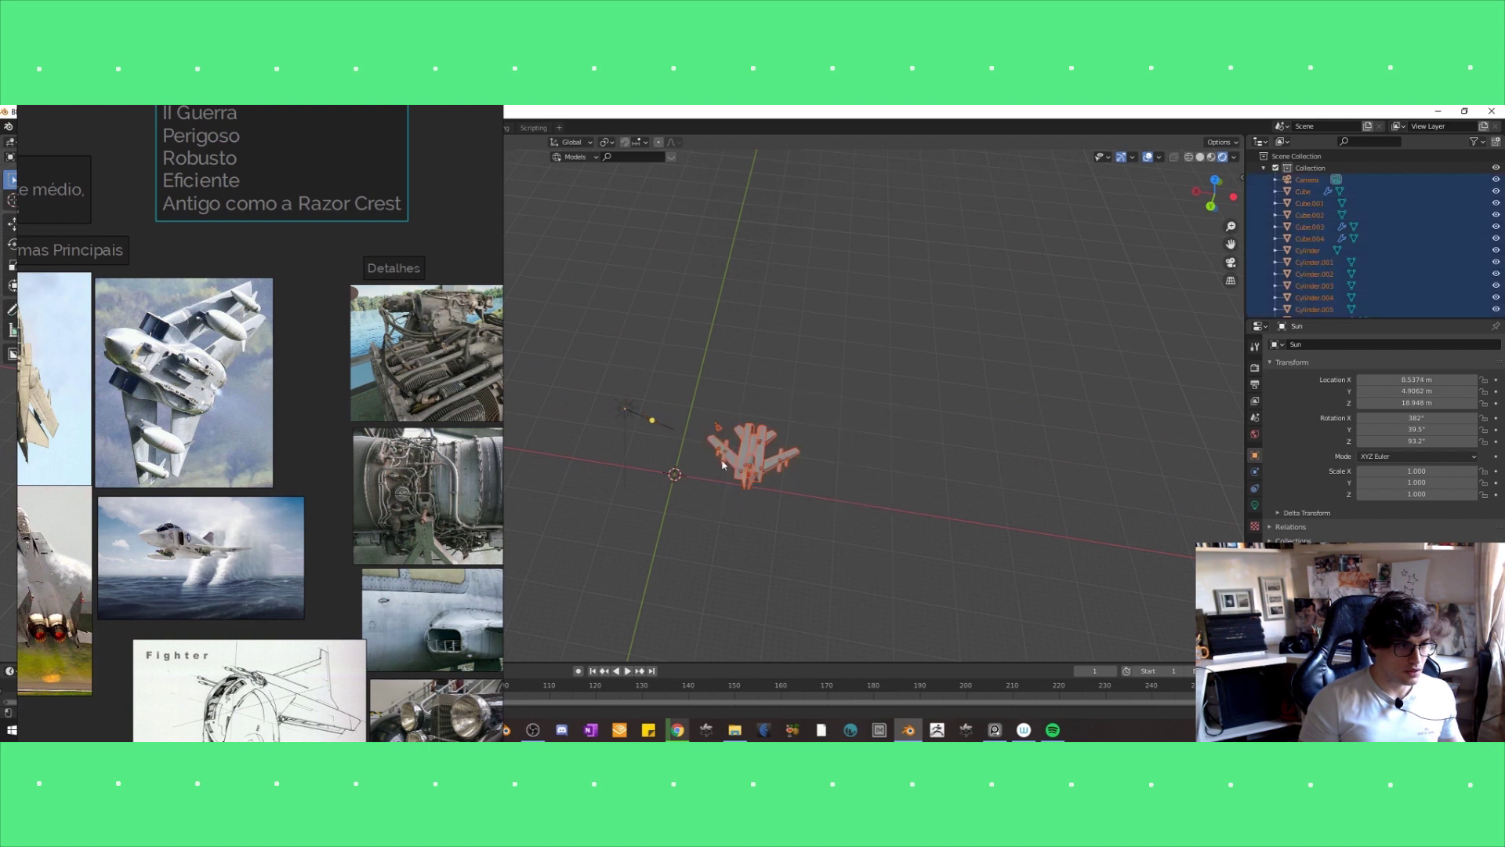
# Duplicate the whole fighter with Shift+D and place the copy to its right.
pyautogui.click(626, 410)
pyautogui.moveTo(876, 402); pyautogui.dragTo(693, 509)
pyautogui.moveTo(694, 509); pyautogui.dragTo(768, 533, button='middle')
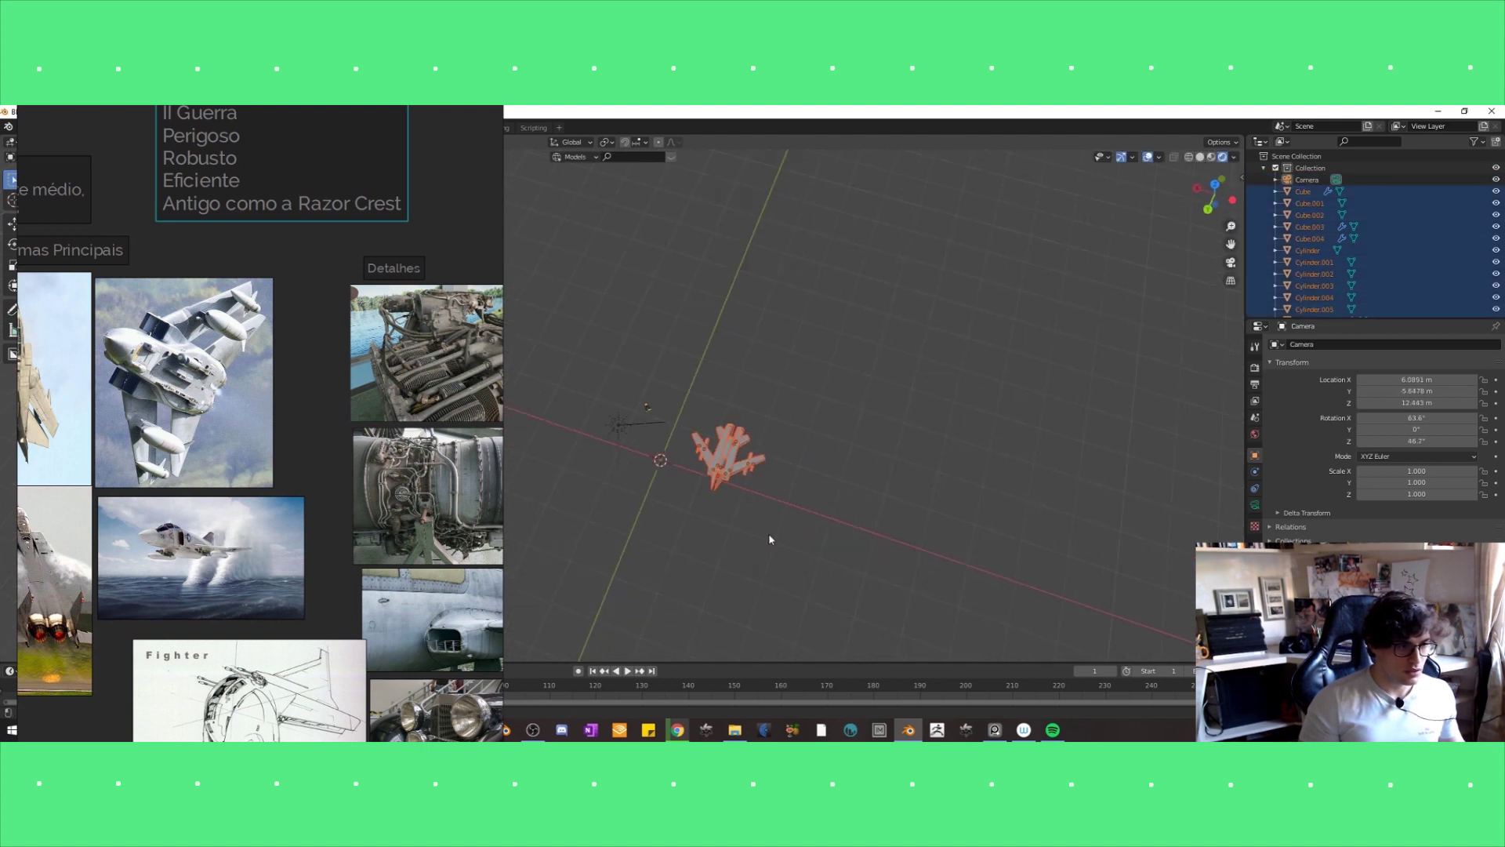
pyautogui.hotkey('shift', 'd')
pyautogui.click(856, 538)
# View both fighters at an angle and select the left fighter's wing and tail piece.
pyautogui.moveTo(857, 537); pyautogui.dragTo(840, 496, button='middle')
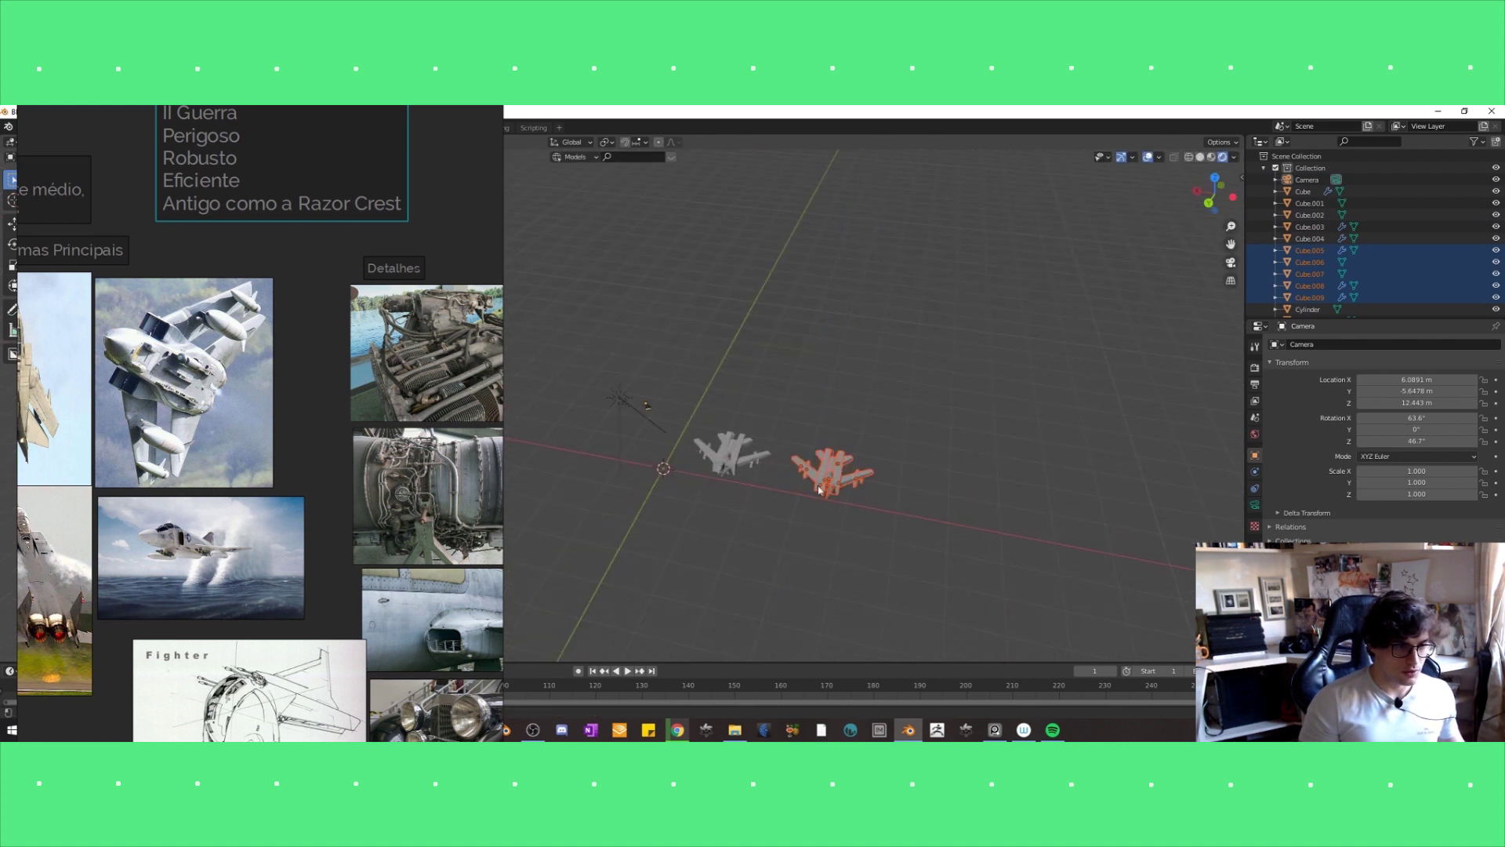
pyautogui.moveTo(840, 496); pyautogui.dragTo(774, 514, button='middle')
pyautogui.scroll(2, 774, 513)
pyautogui.scroll(2, 821, 546)
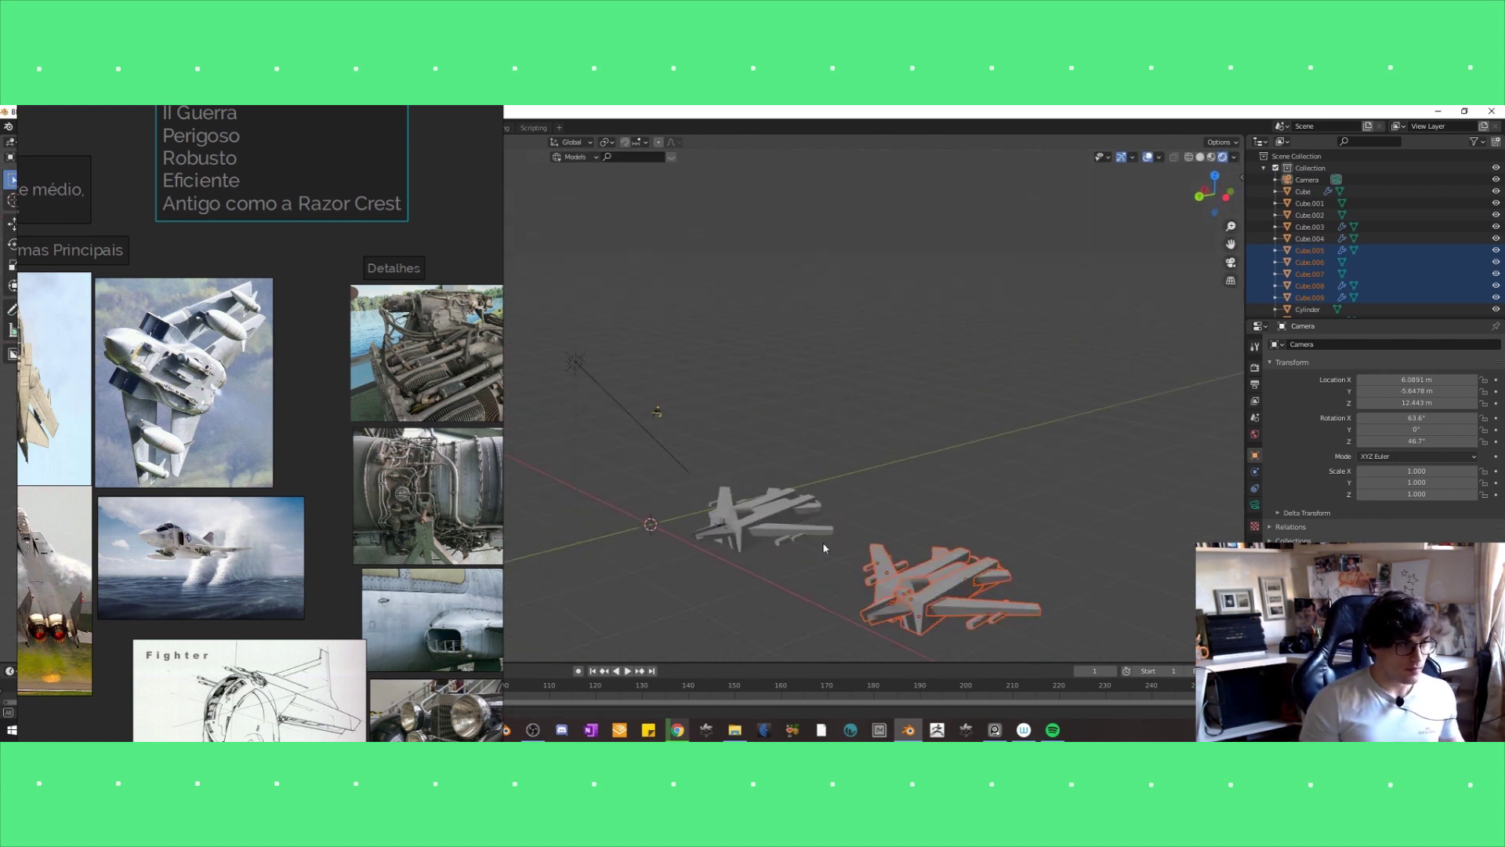
pyautogui.click(828, 531)
pyautogui.scroll(-2, 342, 536)
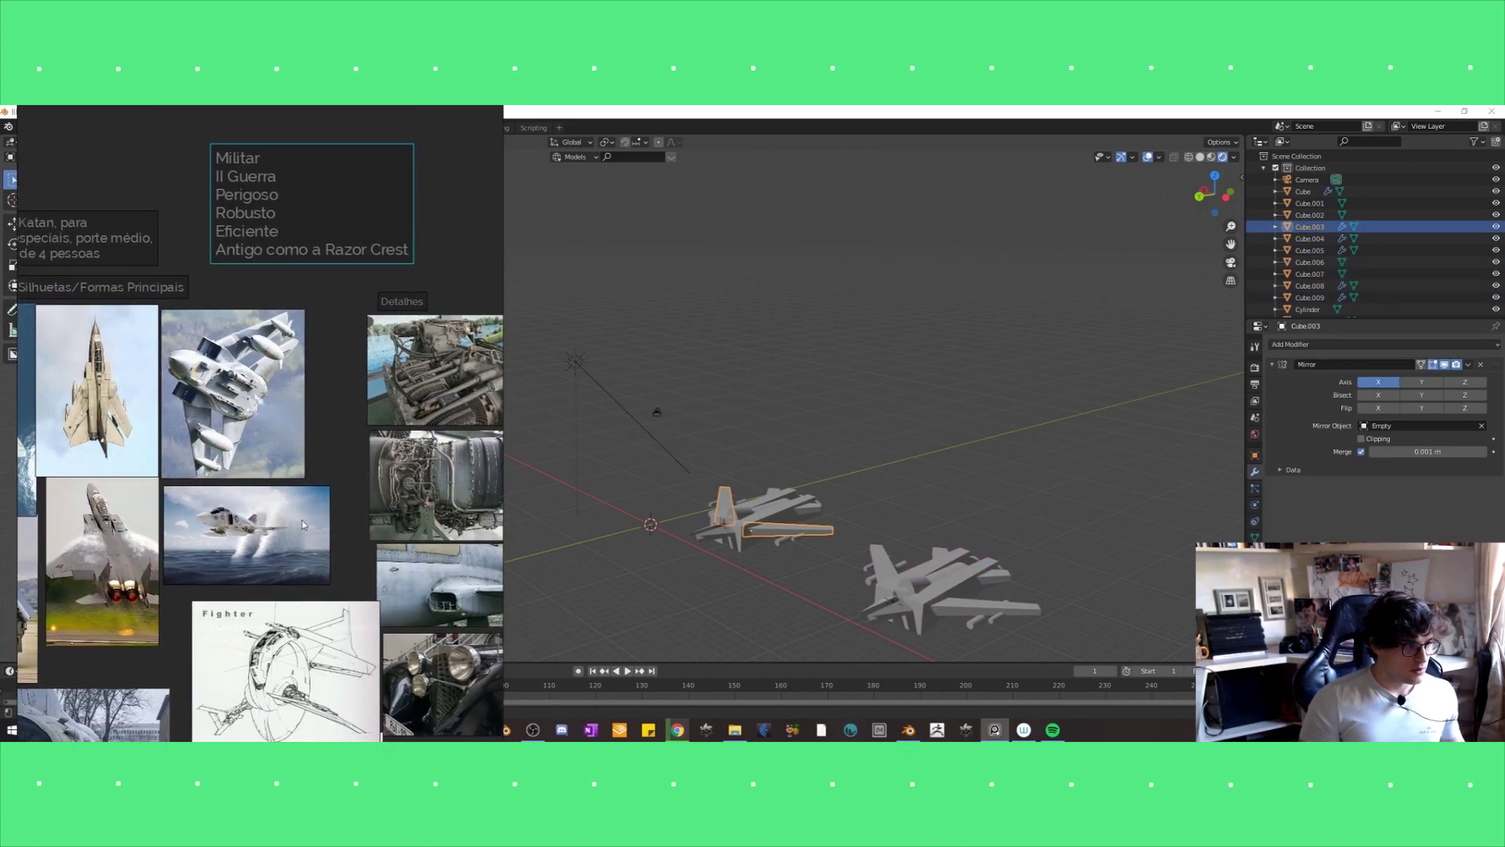
pyautogui.scroll(2, 313, 510)
pyautogui.scroll(2, 295, 484)
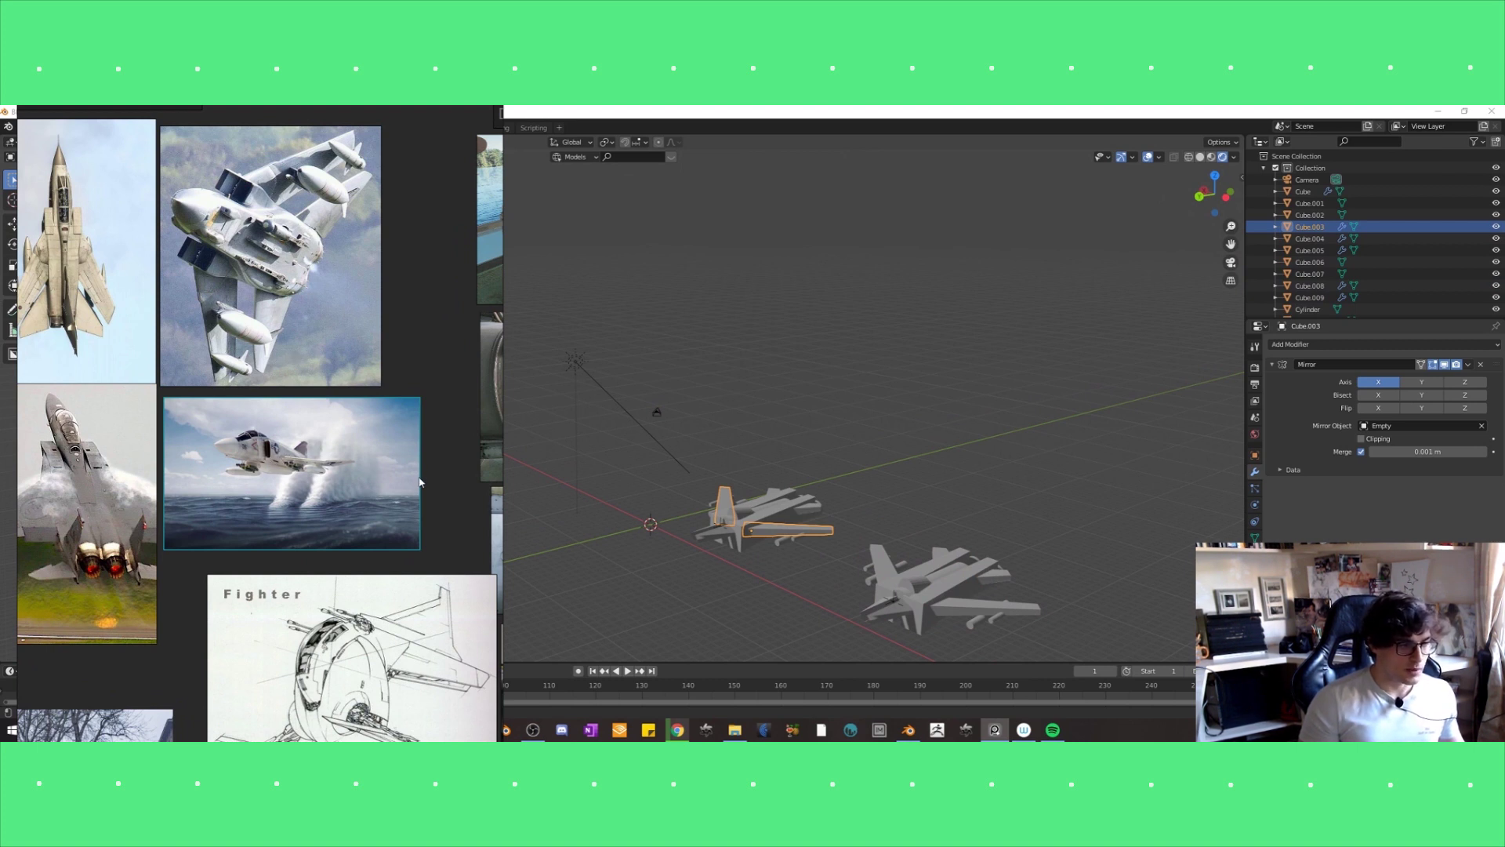
# Select Cube.006 and Cube.007 on the right fighter, trying then cancelling a move.
pyautogui.click(935, 596)
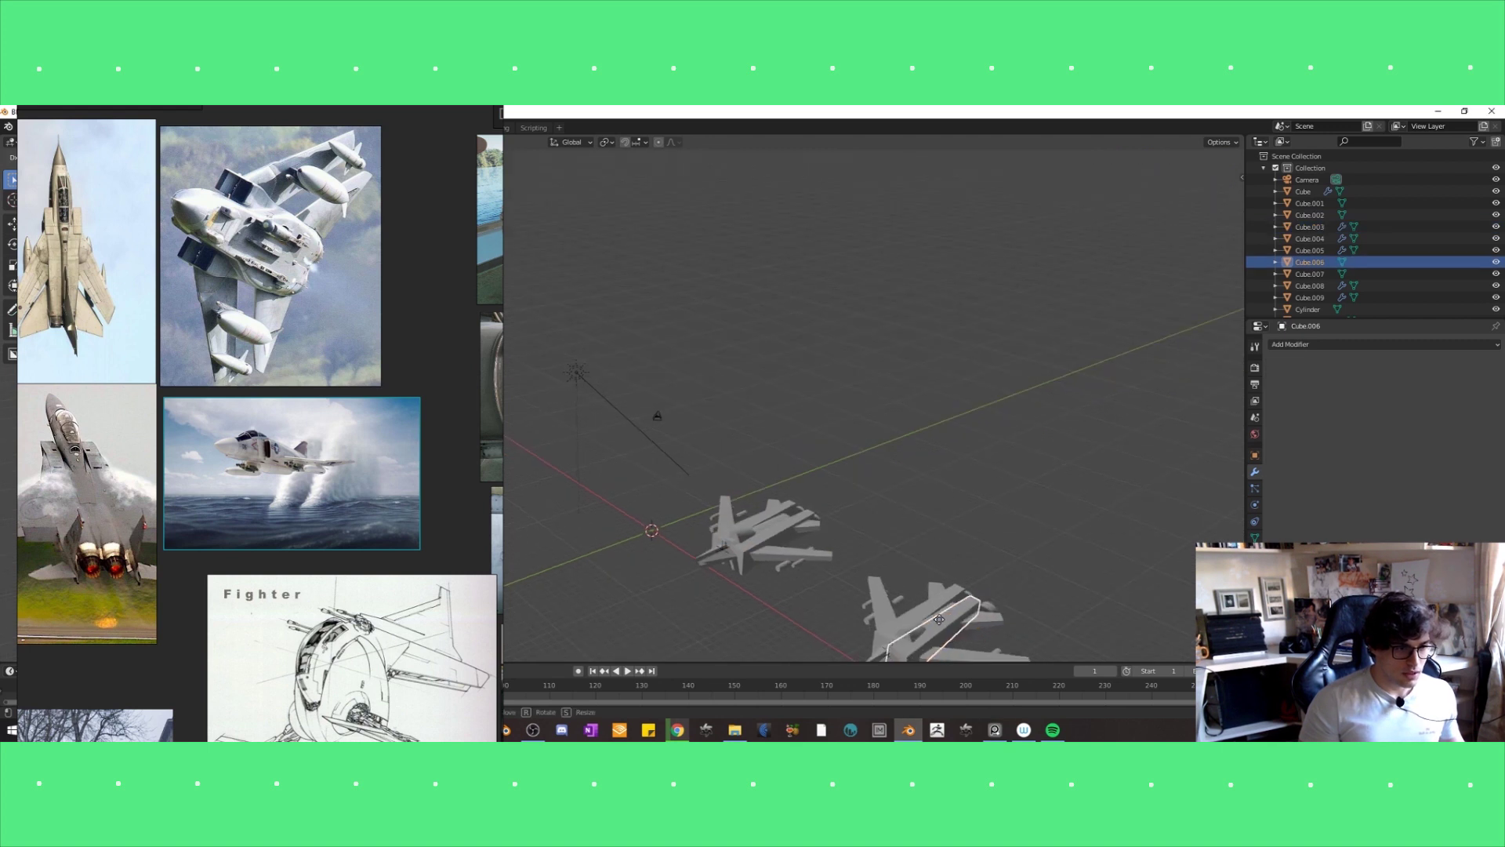
pyautogui.moveTo(935, 597)
pyautogui.mouseDown(button='middle')
pyautogui.moveTo(938, 627)
pyautogui.moveTo(886, 583)
pyautogui.mouseUp(button='middle')
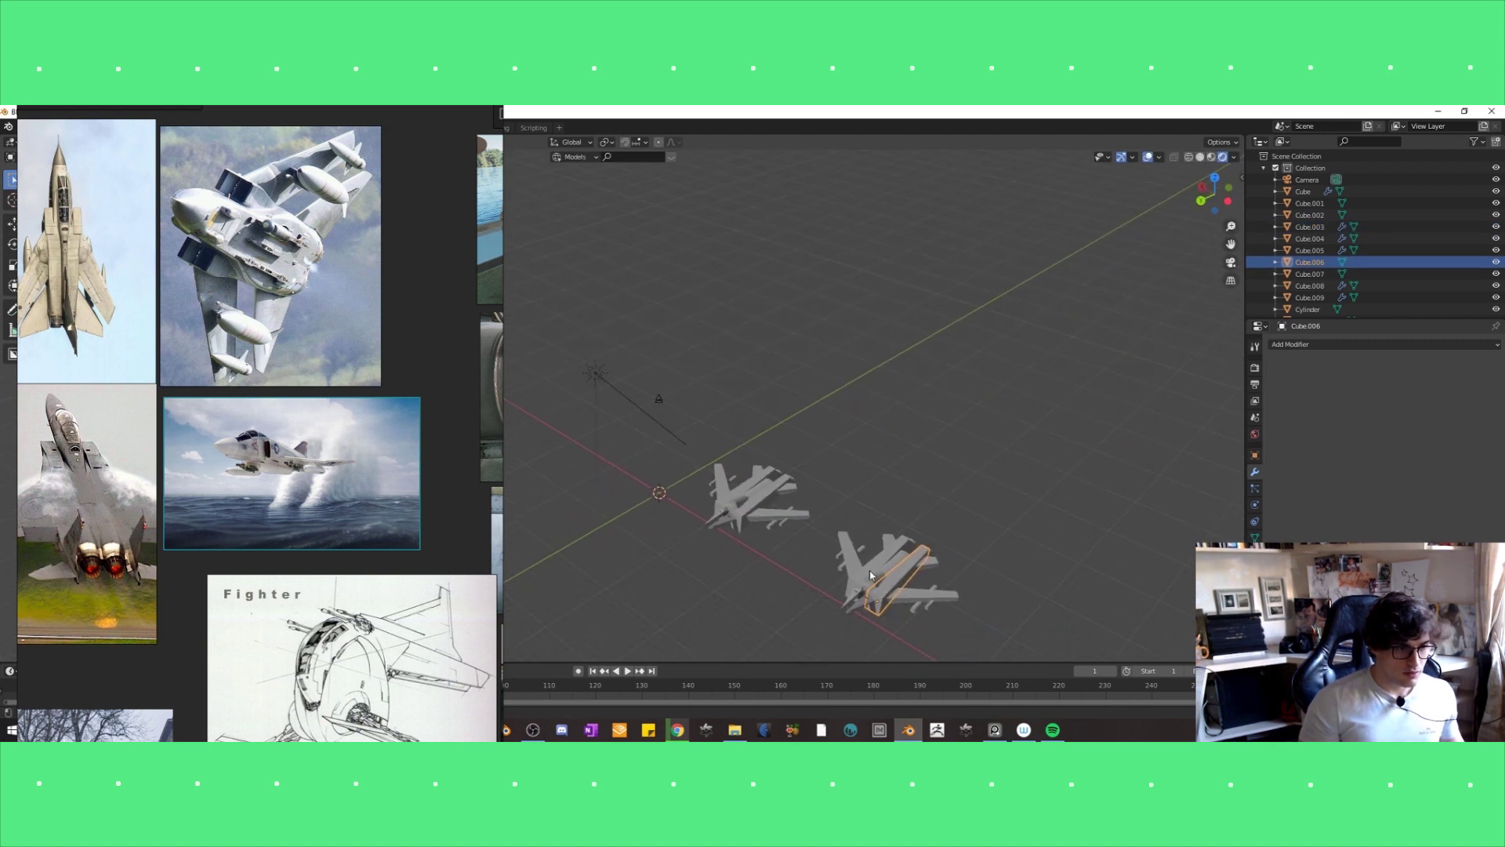
pyautogui.keyDown('shift'); pyautogui.click(872, 576); pyautogui.keyUp('shift')
pyautogui.press('g')
pyautogui.click(911, 490)
pyautogui.moveTo(907, 511); pyautogui.dragTo(896, 533, button='middle')
pyautogui.click(945, 567)
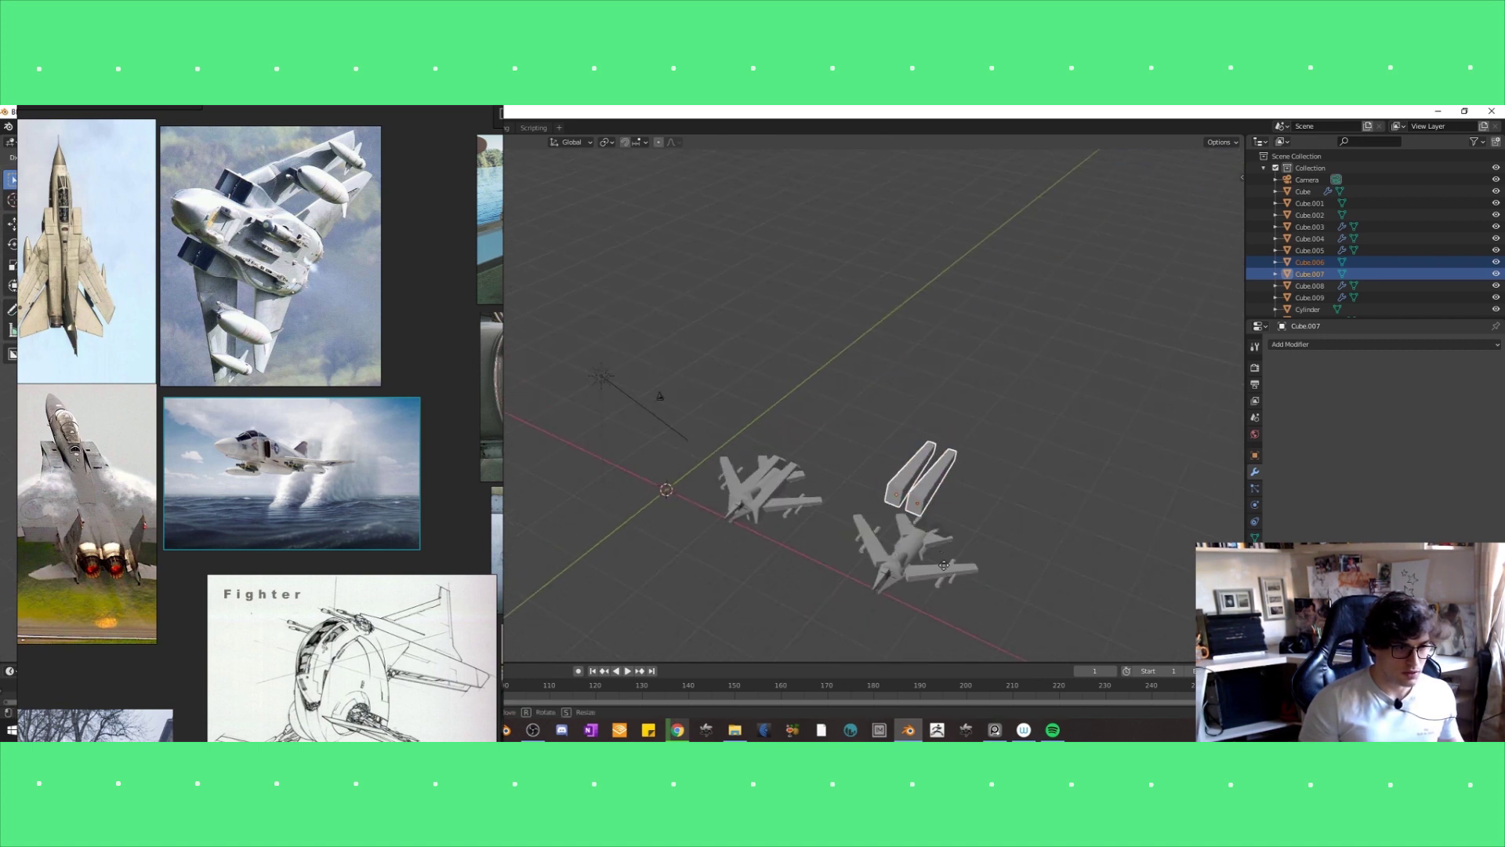
pyautogui.rightClick(945, 577)
# Rescale Cube.006 and Cube.007, including along Y, then delete them.
pyautogui.press('s')
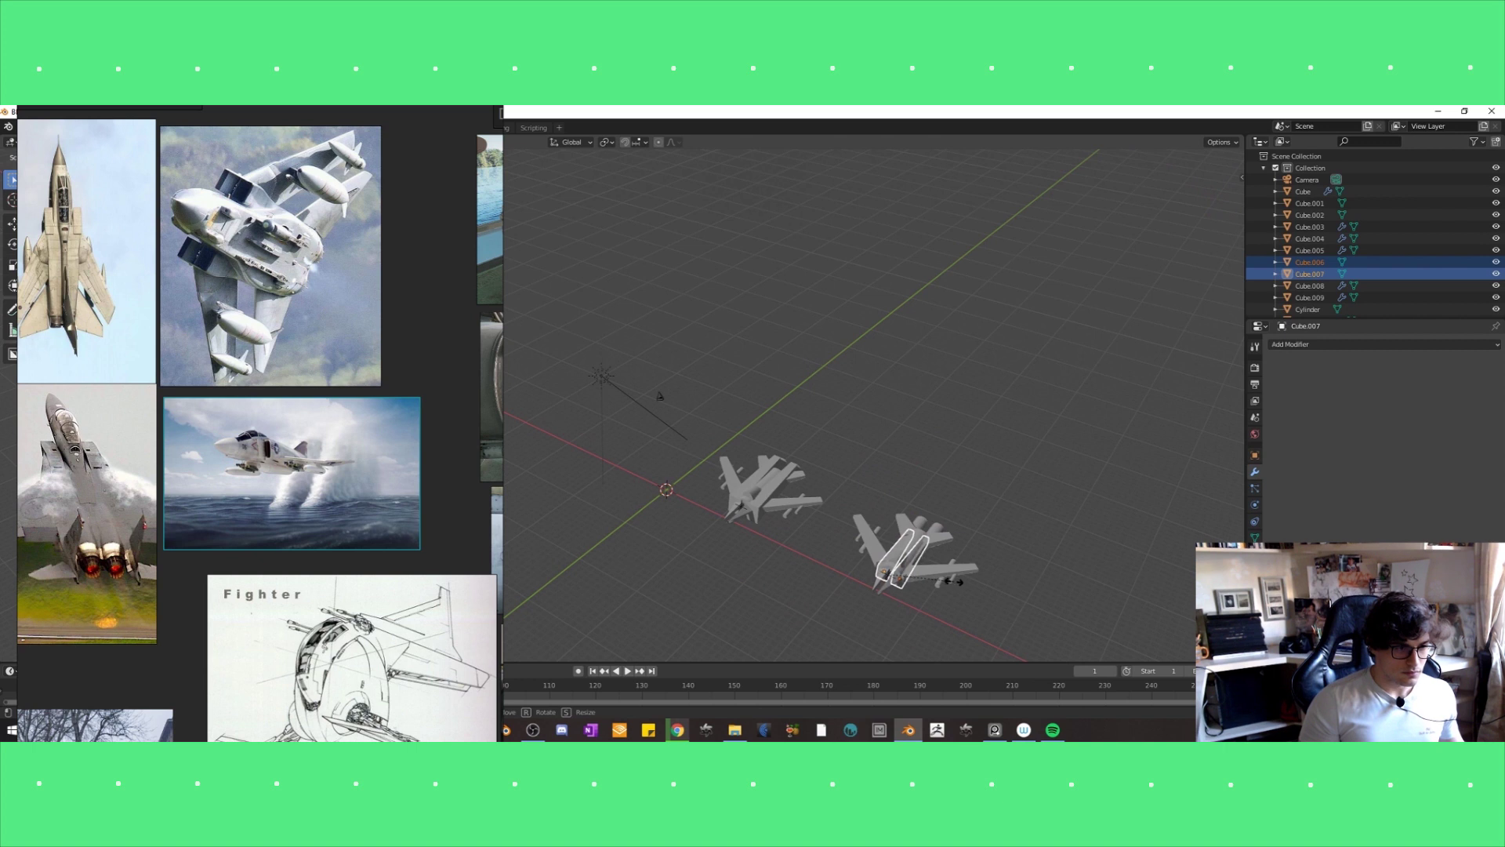
pyautogui.click(954, 581)
pyautogui.moveTo(954, 581); pyautogui.dragTo(967, 556, button='middle')
pyautogui.press('s')
pyautogui.click(979, 537)
pyautogui.press('s')
pyautogui.click(965, 531)
pyautogui.press('s')
pyautogui.press('y')
pyautogui.click(969, 531)
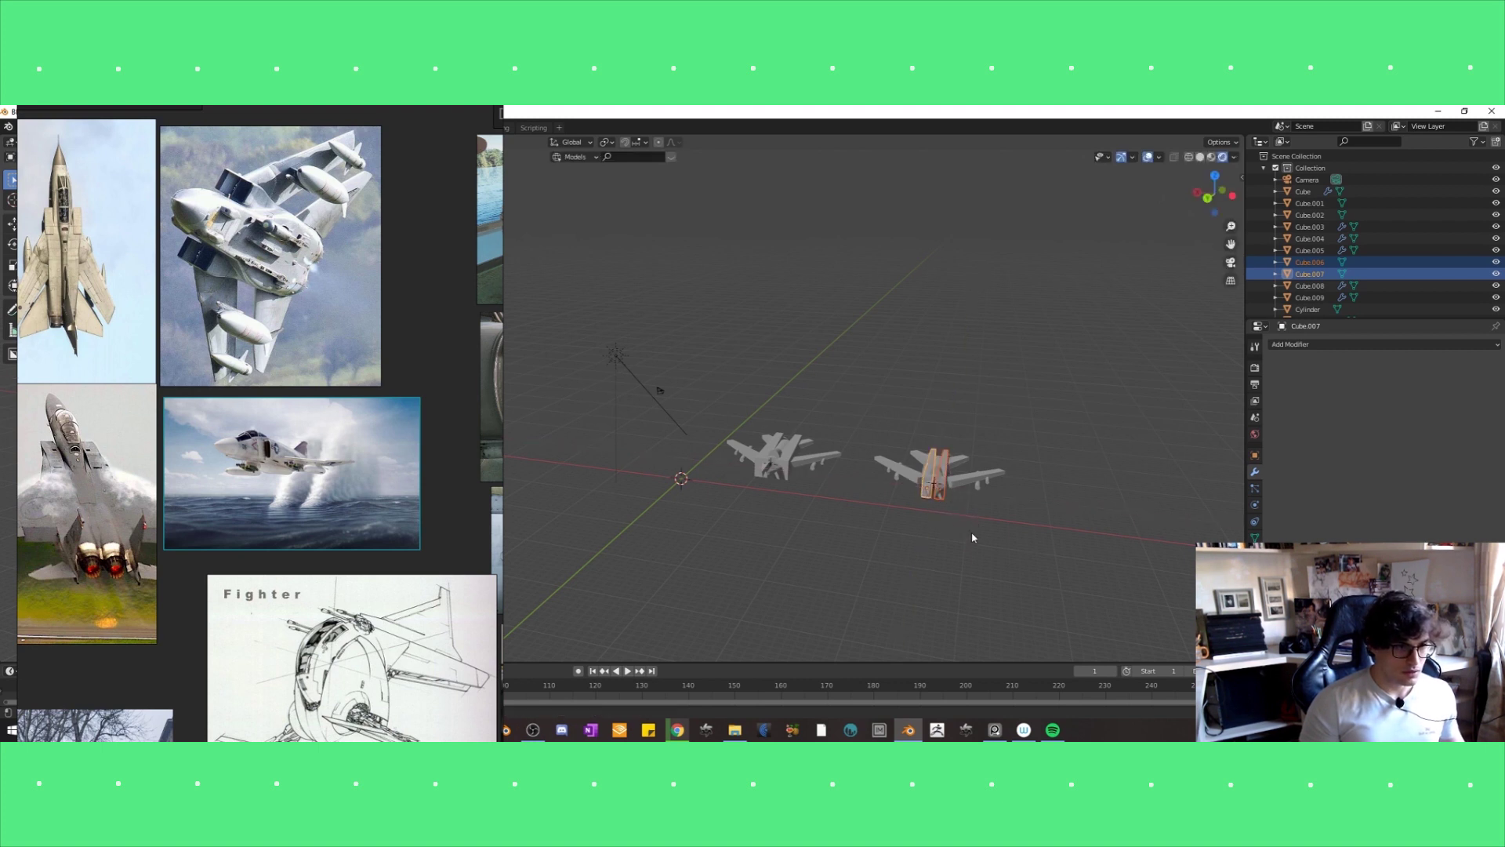
pyautogui.press('Delete')
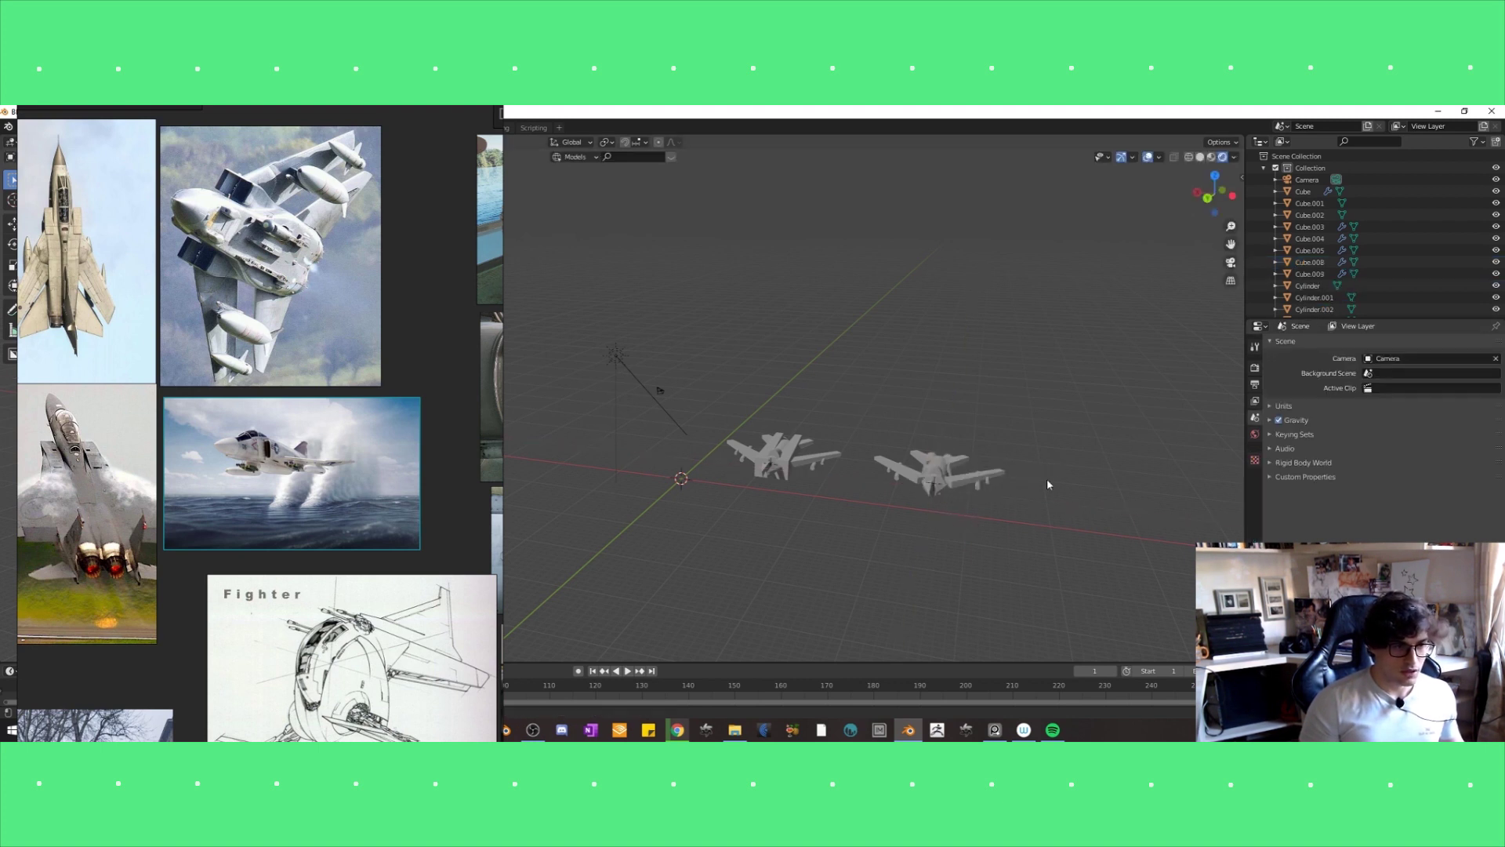
# Scale up the second fighter's fuselage cylinder and raise it along Z.
pyautogui.moveTo(1033, 476); pyautogui.dragTo(1040, 527, button='middle')
pyautogui.click(941, 519)
pyautogui.click(941, 520)
pyautogui.moveTo(943, 521); pyautogui.dragTo(954, 529, button='middle')
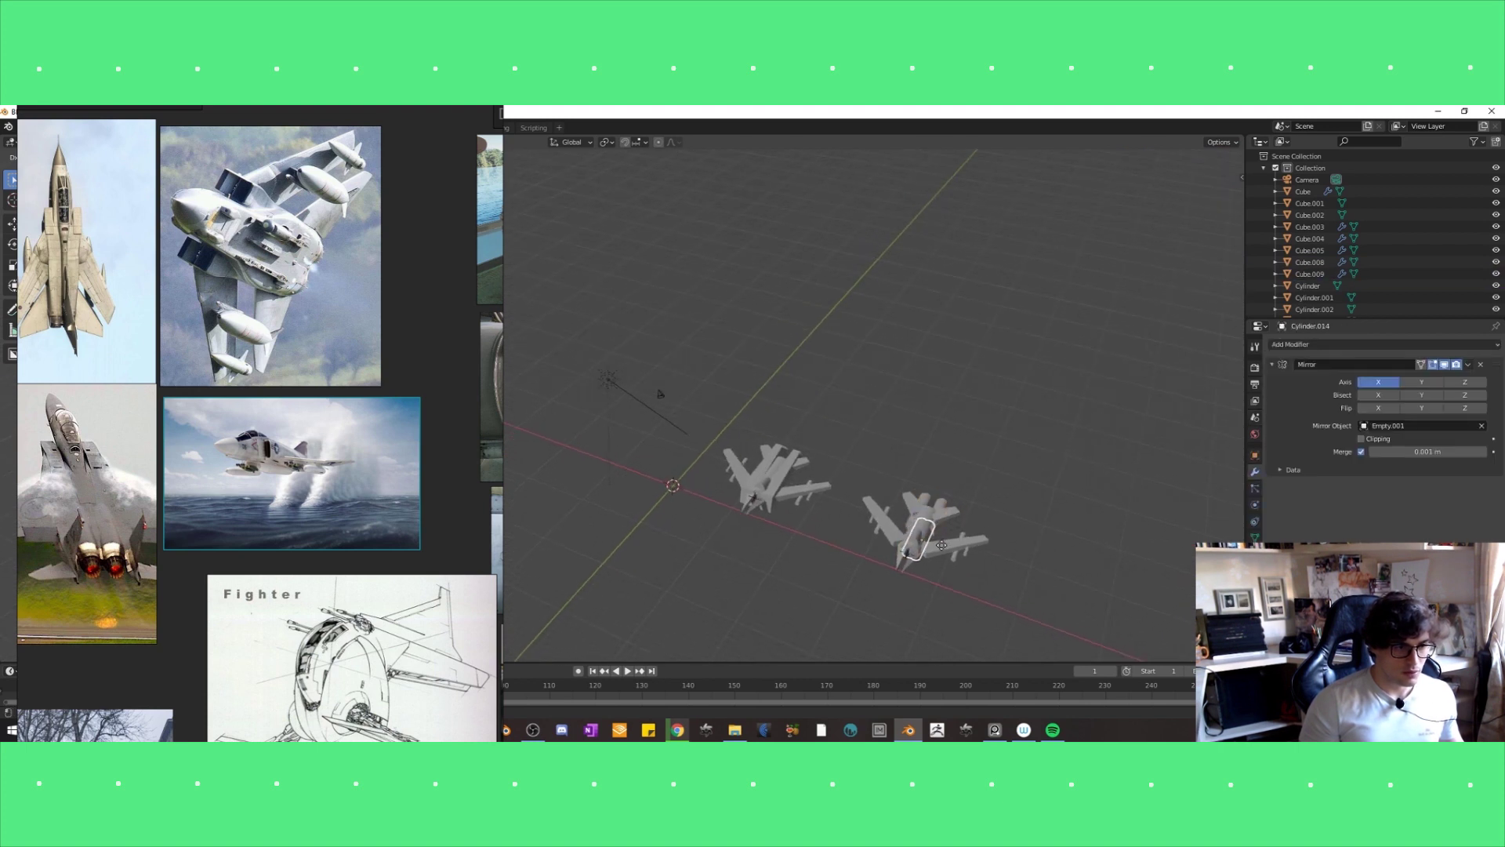
pyautogui.press('g')
pyautogui.press('z')
pyautogui.press('z')
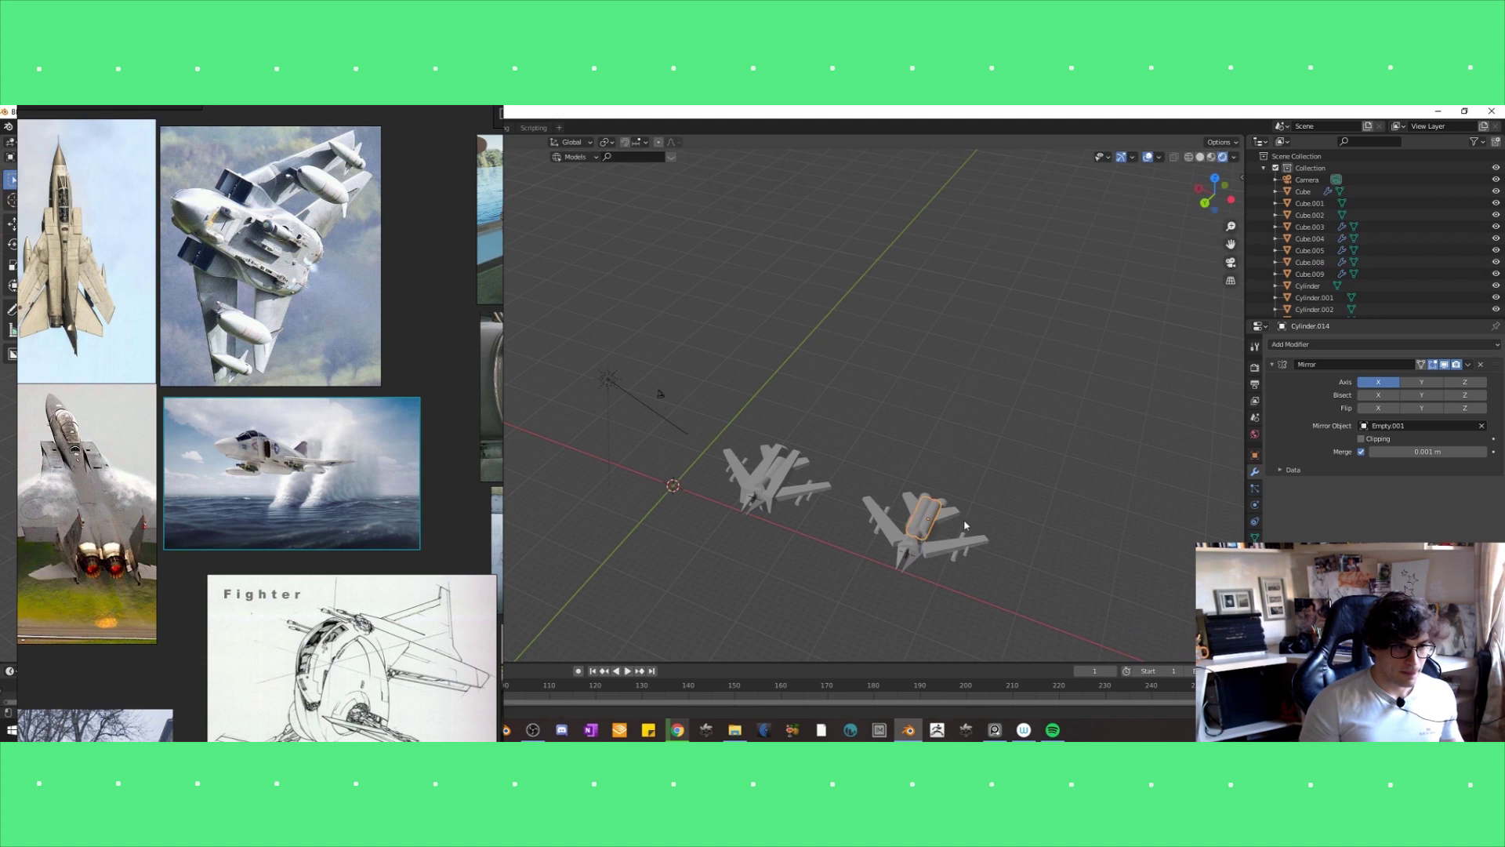
pyautogui.moveTo(939, 527); pyautogui.dragTo(939, 535, button='middle')
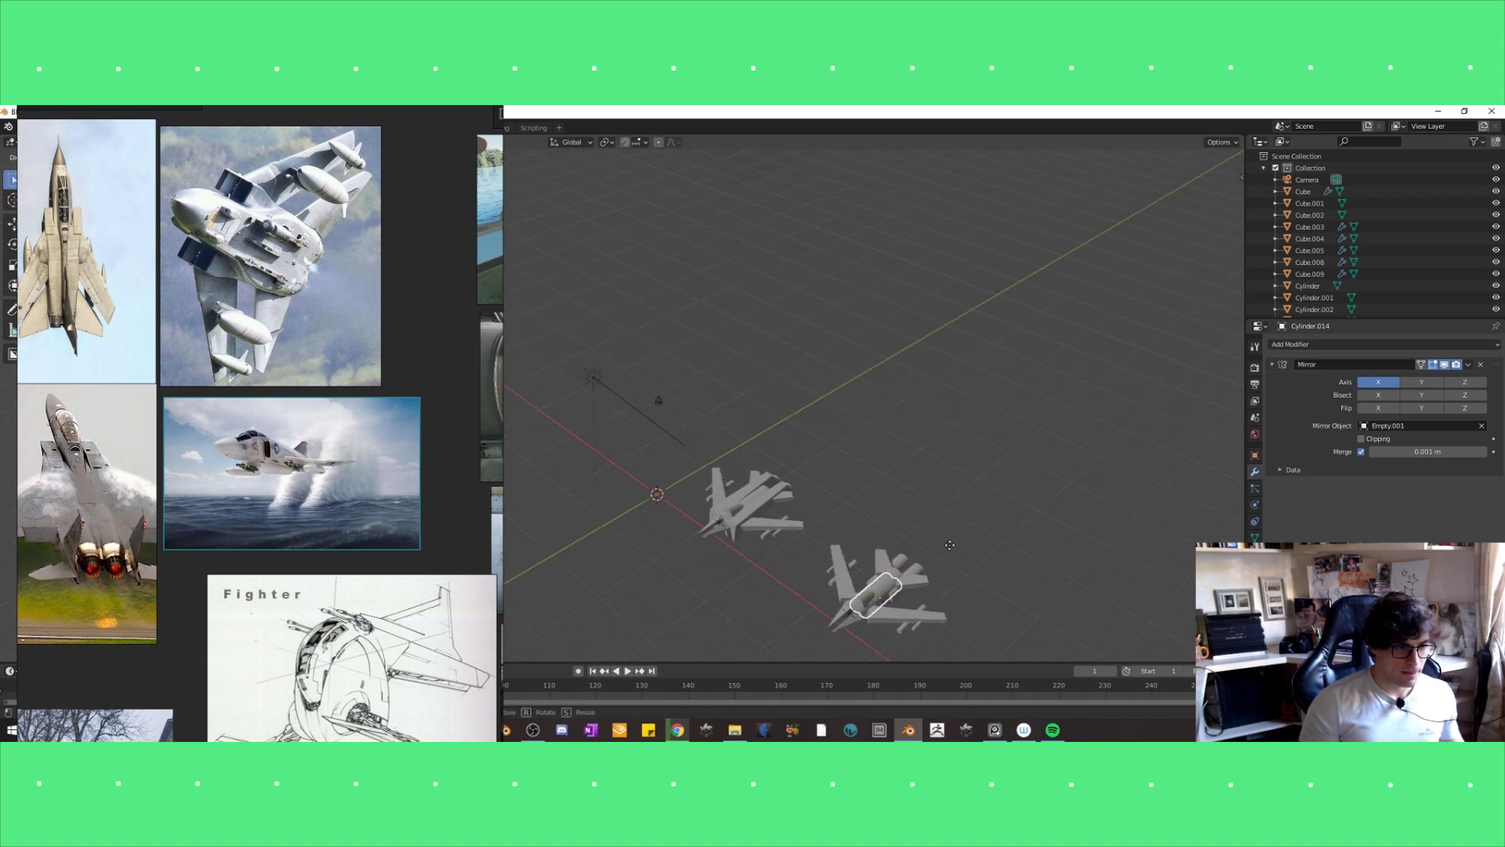
pyautogui.press('z')
pyautogui.press('z')
pyautogui.press('s')
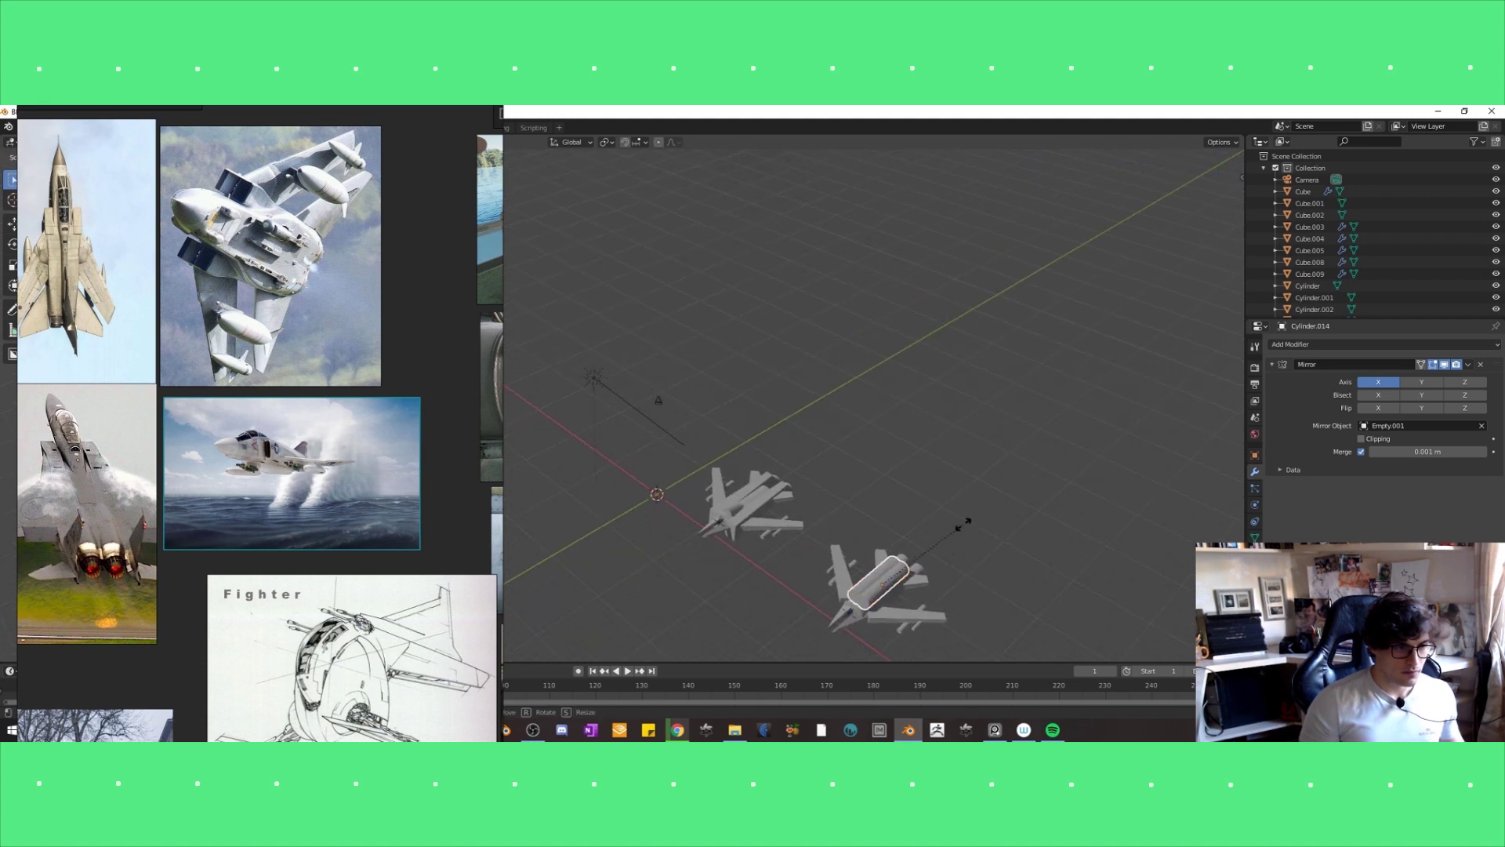
pyautogui.press('g')
pyautogui.press('z')
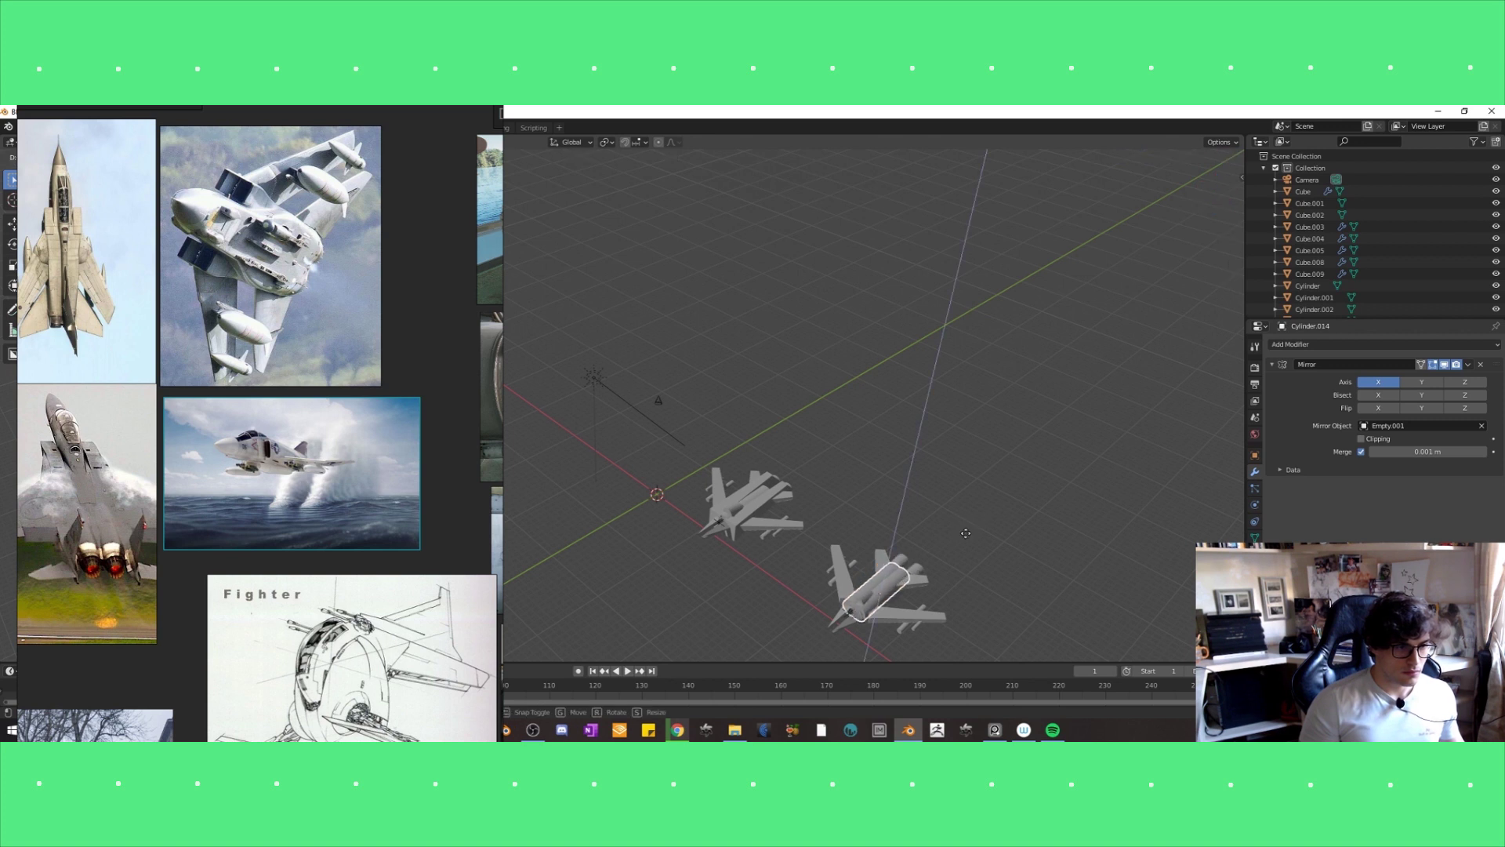
pyautogui.click(967, 534)
# Move the nose piece into place against the enlarged fuselage.
pyautogui.scroll(-3, 945, 538)
pyautogui.scroll(4, 936, 537)
pyautogui.scroll(1, 925, 518)
pyautogui.scroll(2, 924, 510)
pyautogui.scroll(2, 921, 502)
pyautogui.scroll(1, 919, 494)
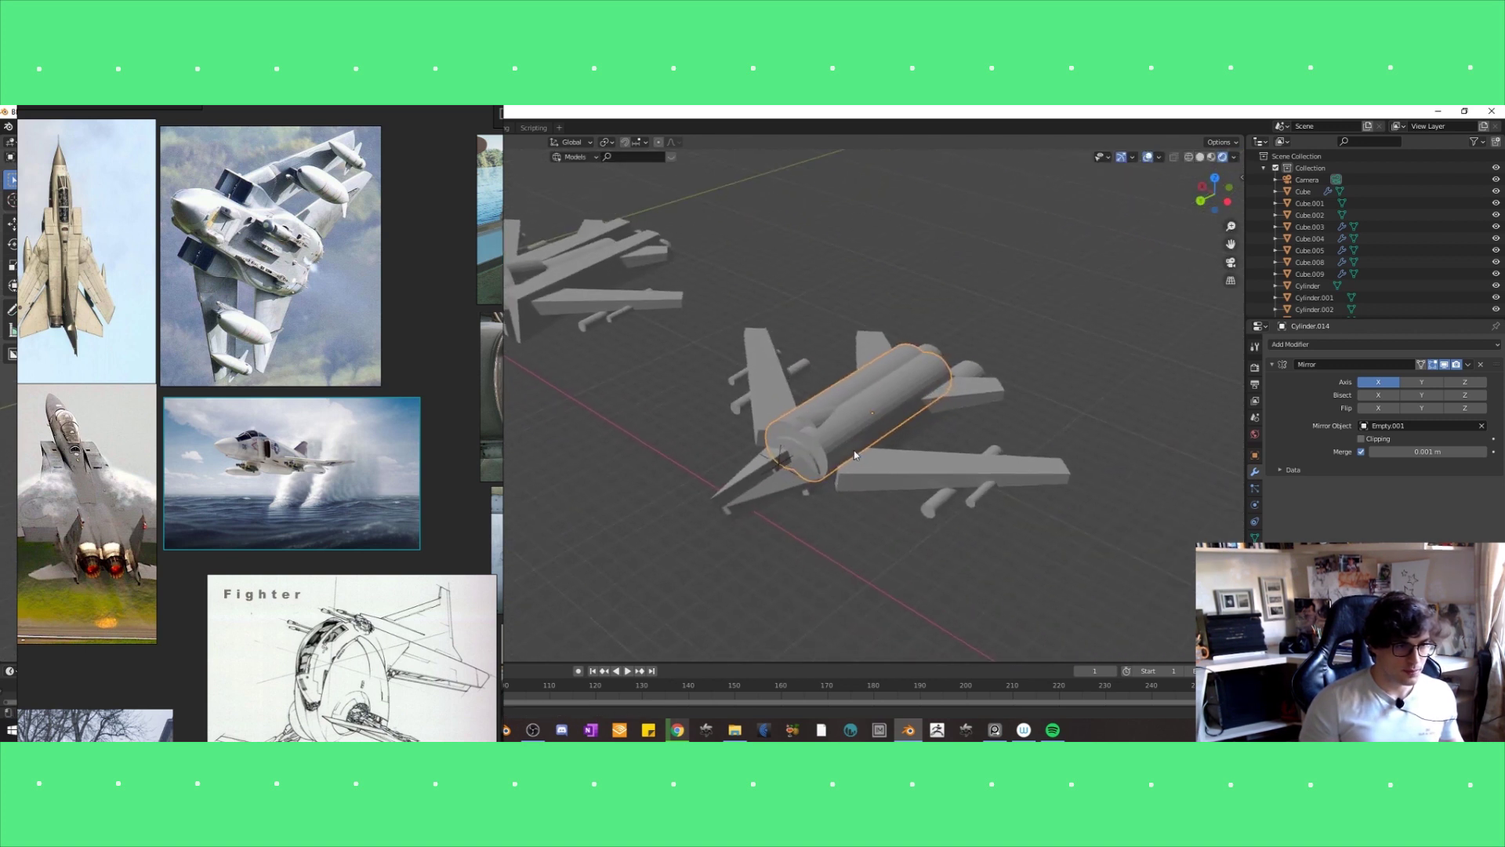
pyautogui.scroll(1, 915, 489)
pyautogui.moveTo(915, 489)
pyautogui.mouseDown(button='middle')
pyautogui.moveTo(784, 502)
pyautogui.moveTo(926, 540)
pyautogui.mouseUp(button='middle')
pyautogui.click(737, 490)
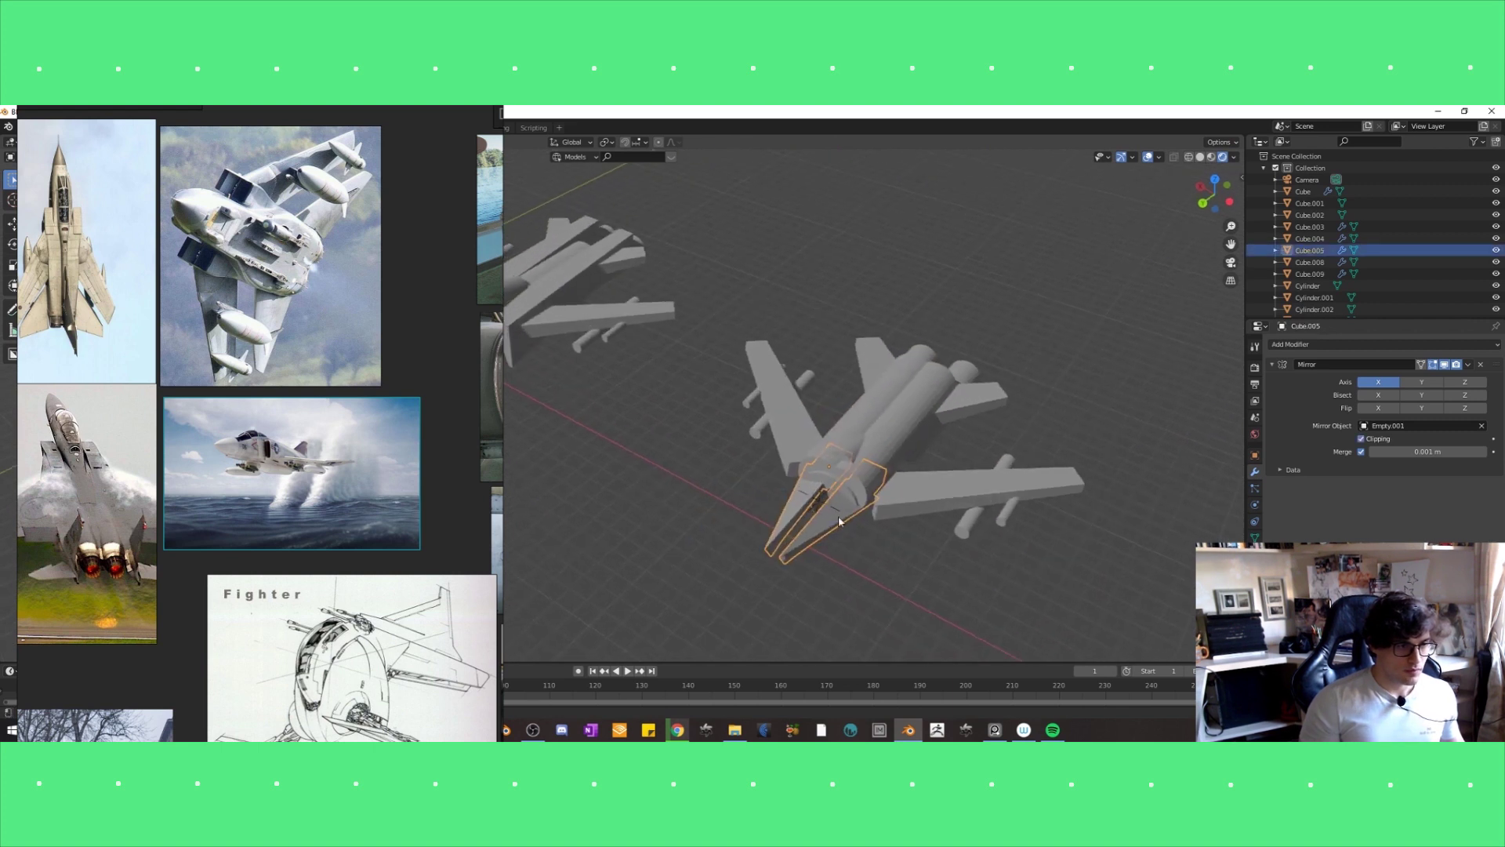
pyautogui.press('g')
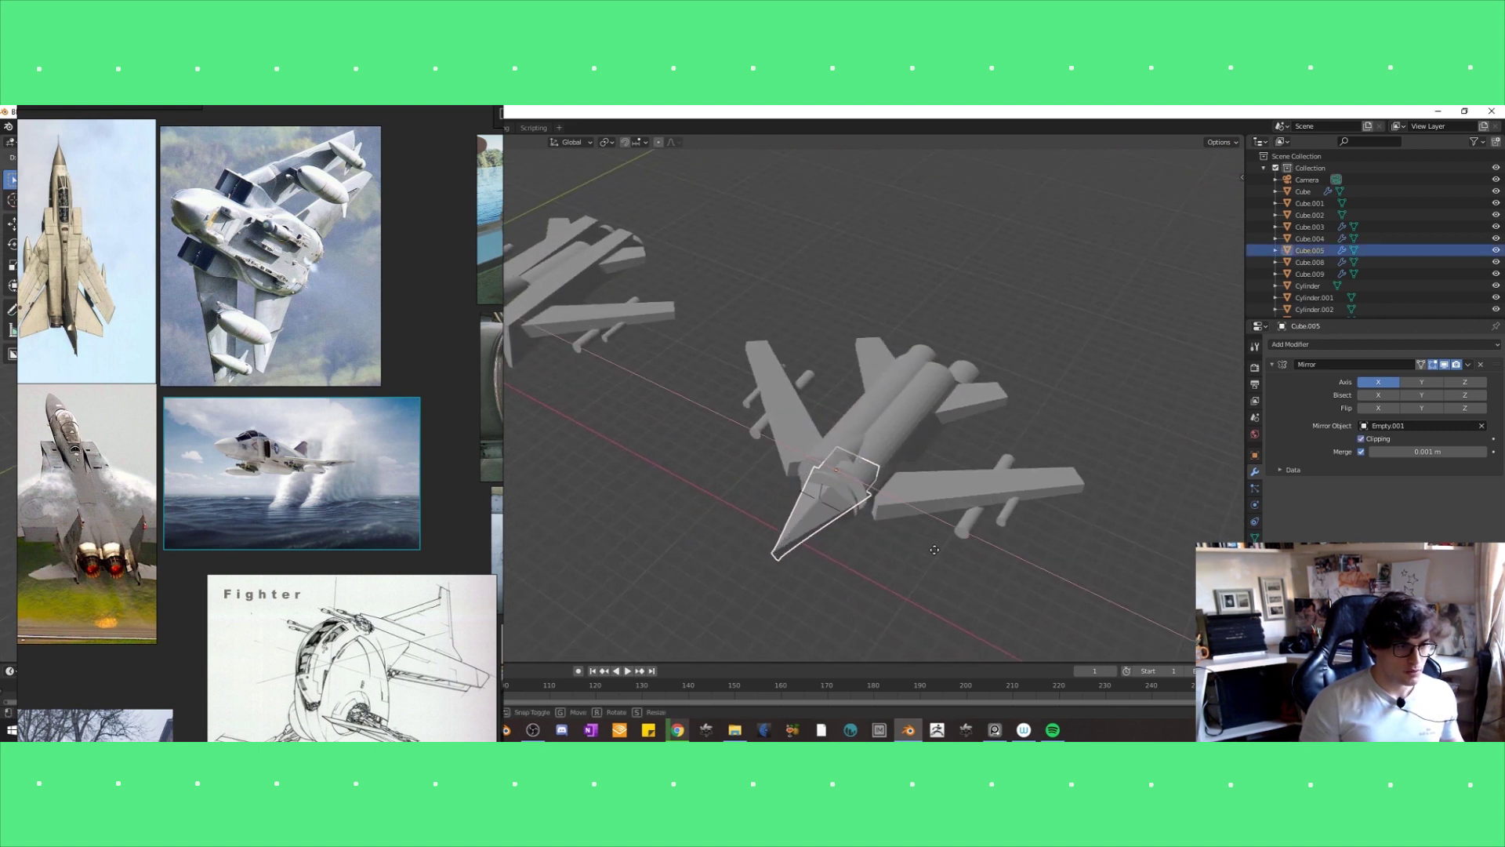
pyautogui.click(932, 550)
# Add a test cube to the scene, then delete it again.
pyautogui.moveTo(932, 550); pyautogui.dragTo(933, 538, button='middle')
pyautogui.hotkey('alt', 'a')
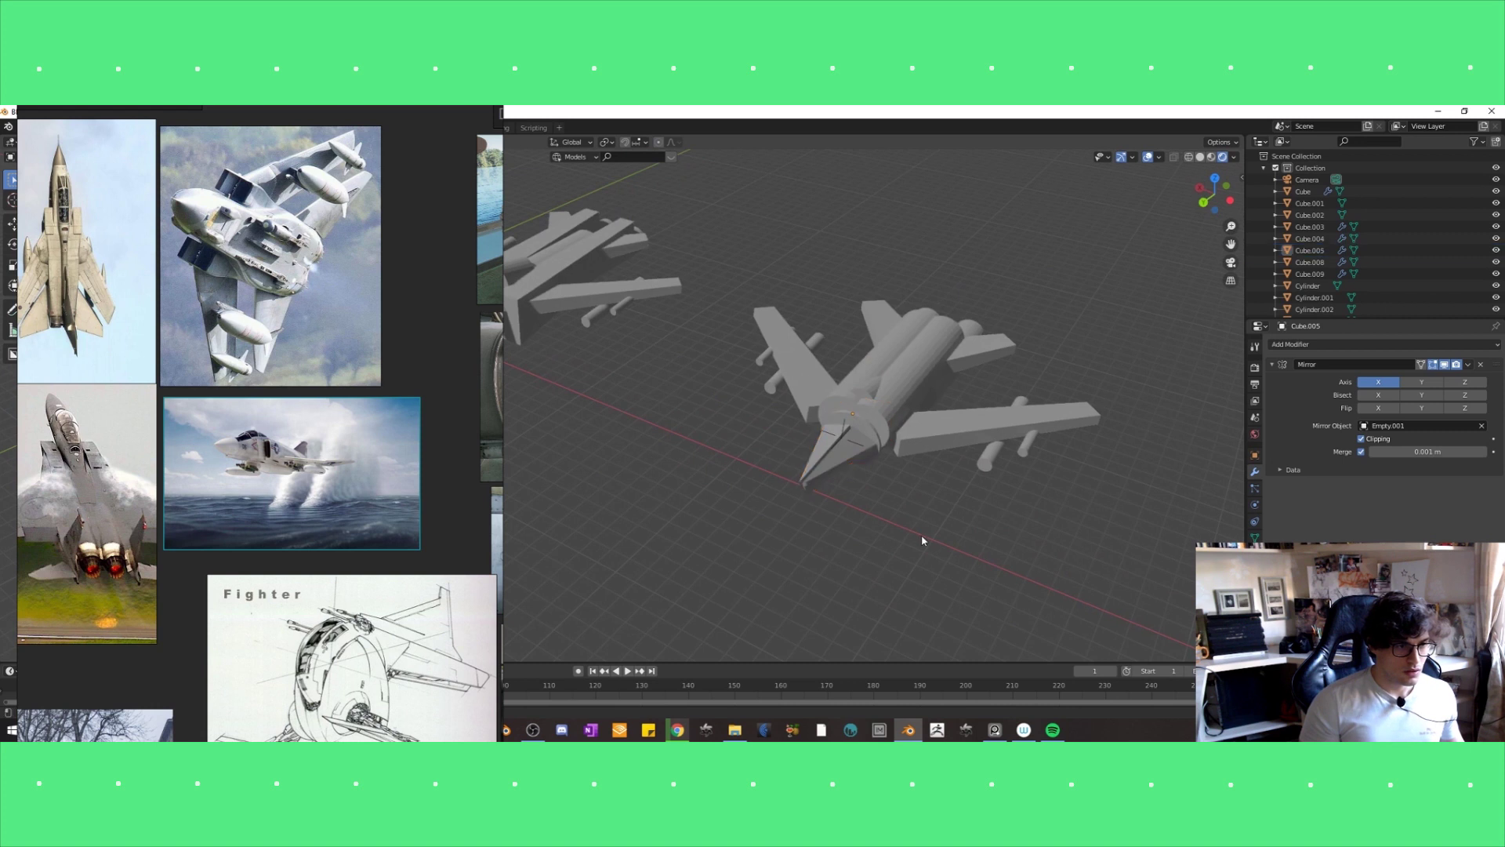
pyautogui.hotkey('shift', 'a')
pyautogui.moveTo(880, 476)
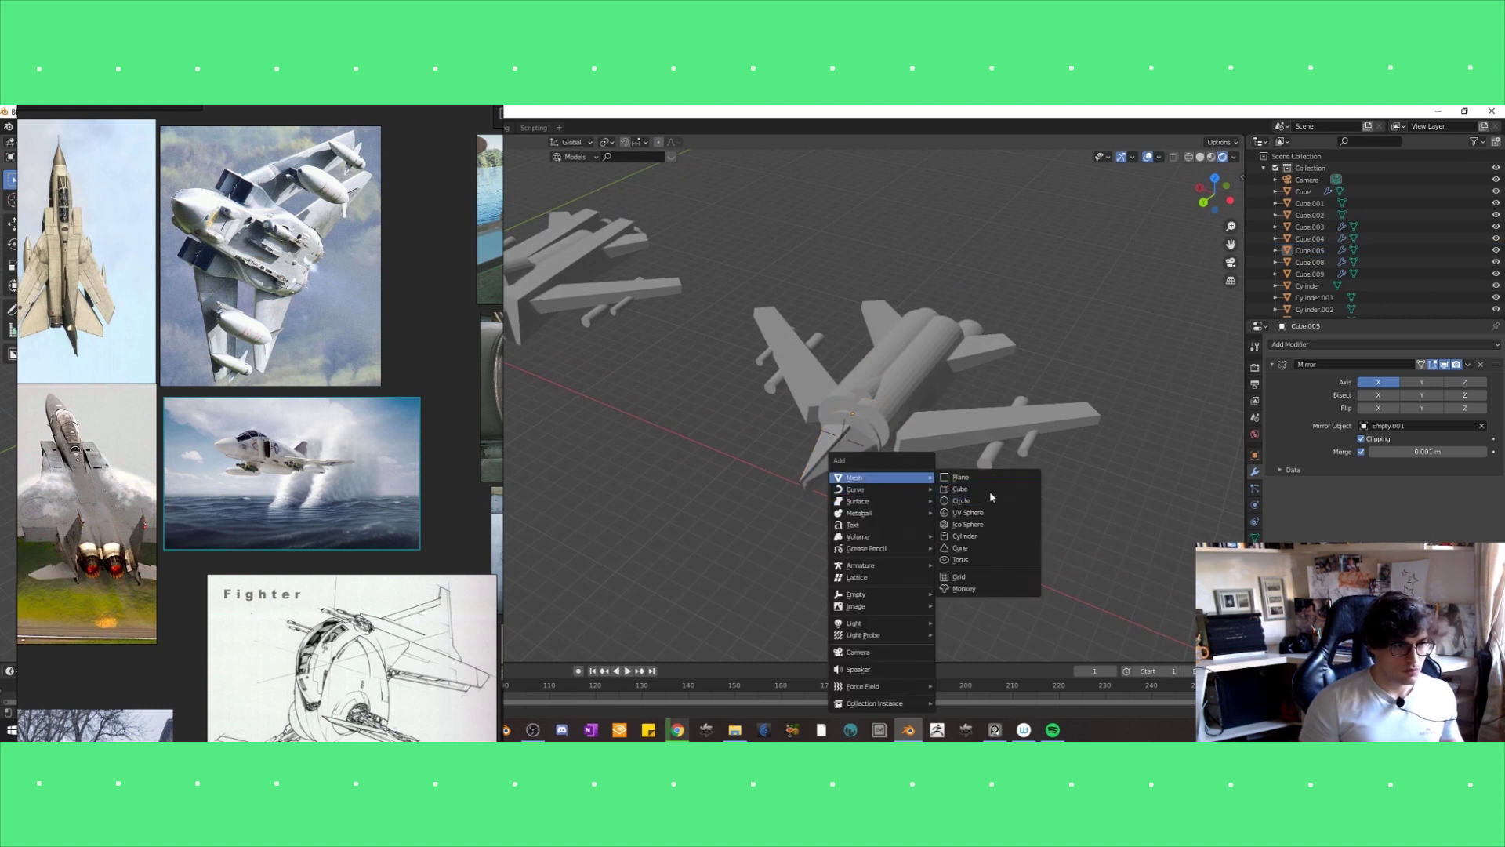
pyautogui.click(985, 490)
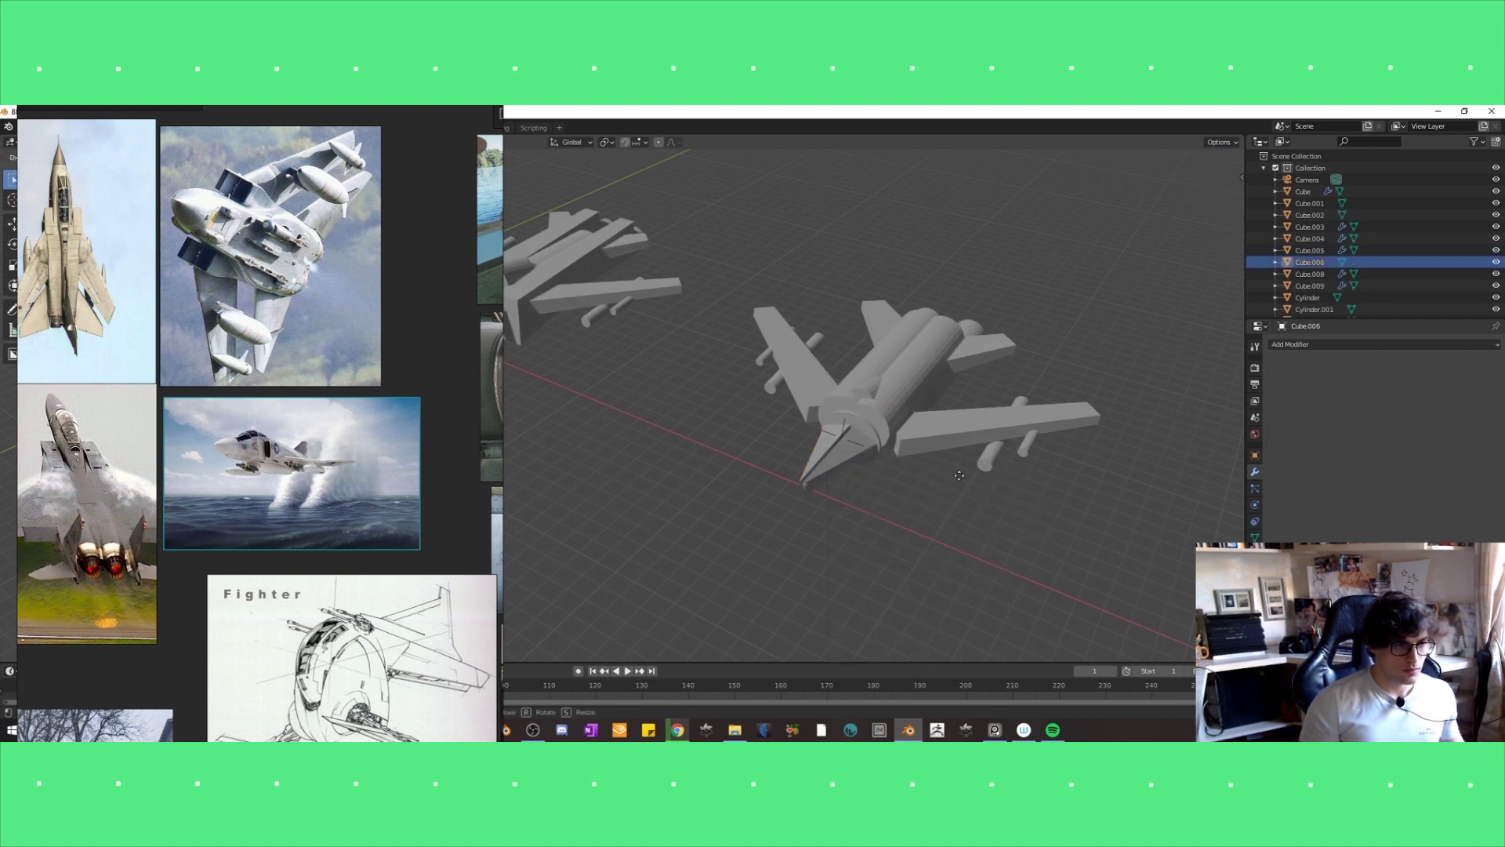
pyautogui.rightClick(801, 493)
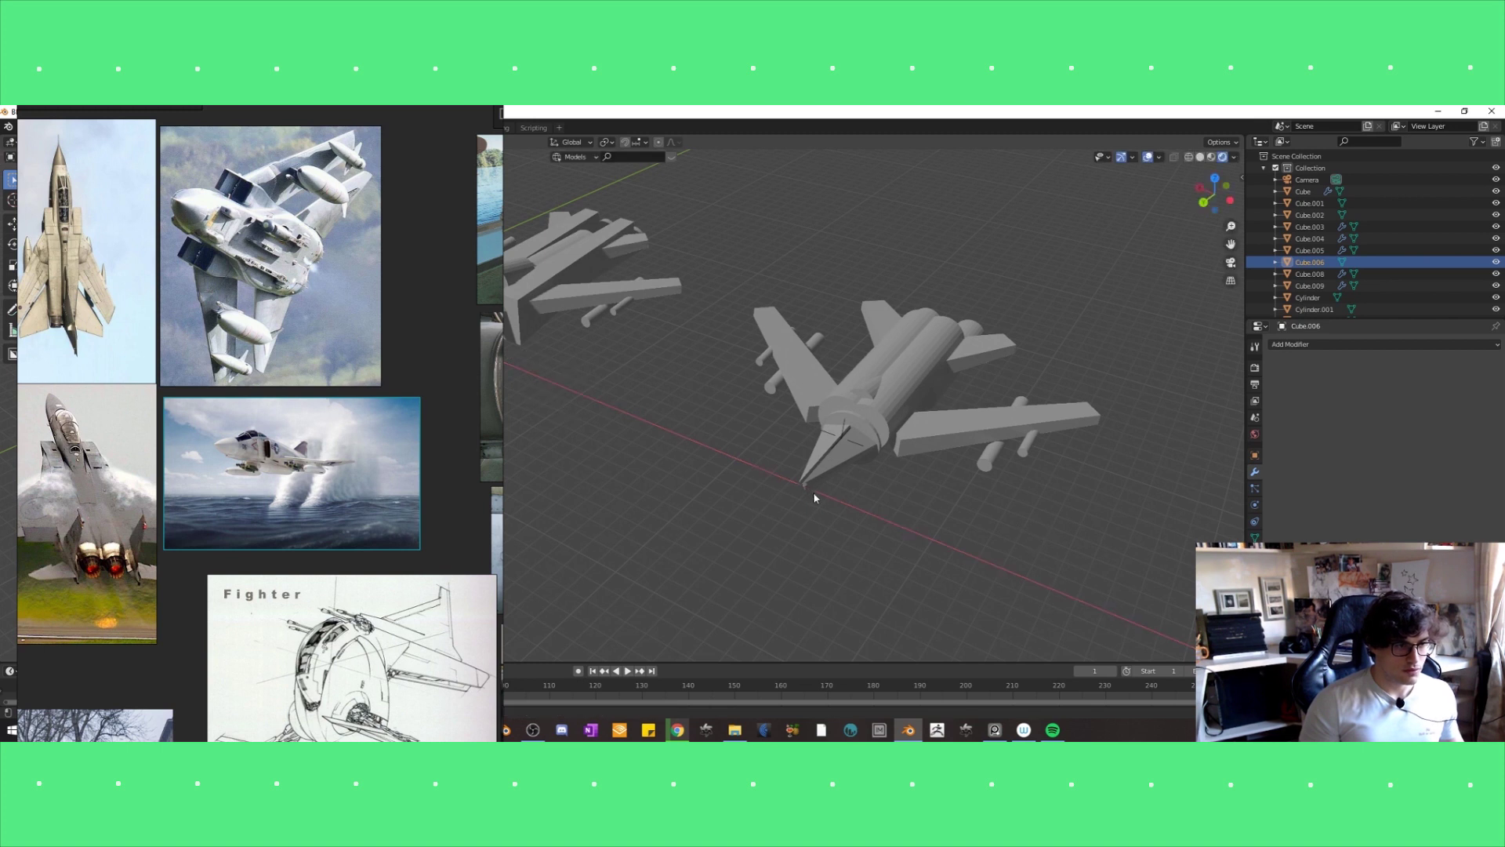
pyautogui.scroll(-6, 783, 470)
pyautogui.press('Delete')
pyautogui.scroll(4, 834, 474)
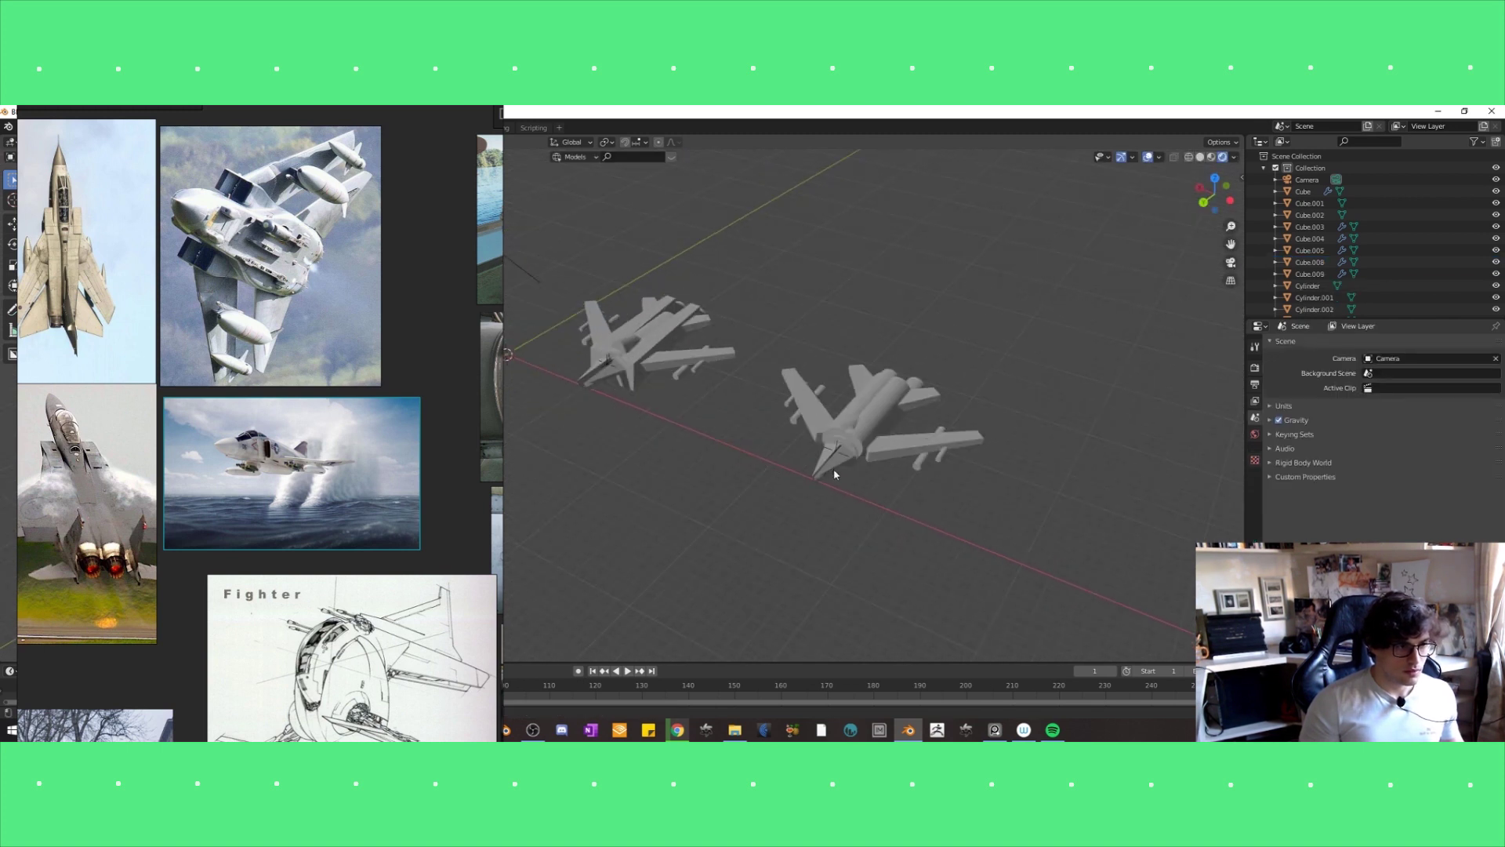
pyautogui.scroll(2, 833, 461)
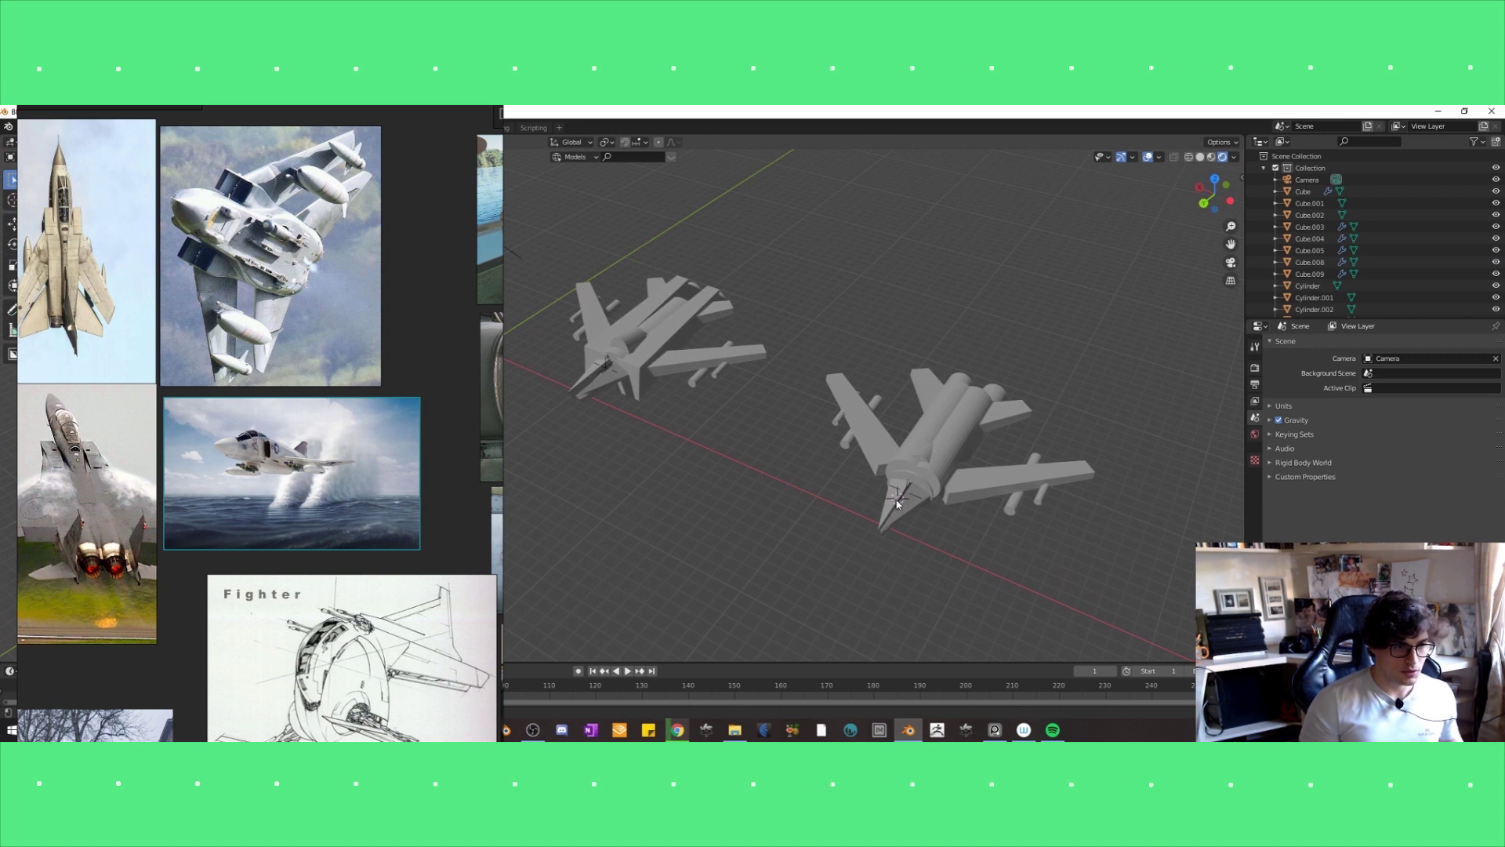
pyautogui.moveTo(900, 504); pyautogui.dragTo(890, 504, button='middle')
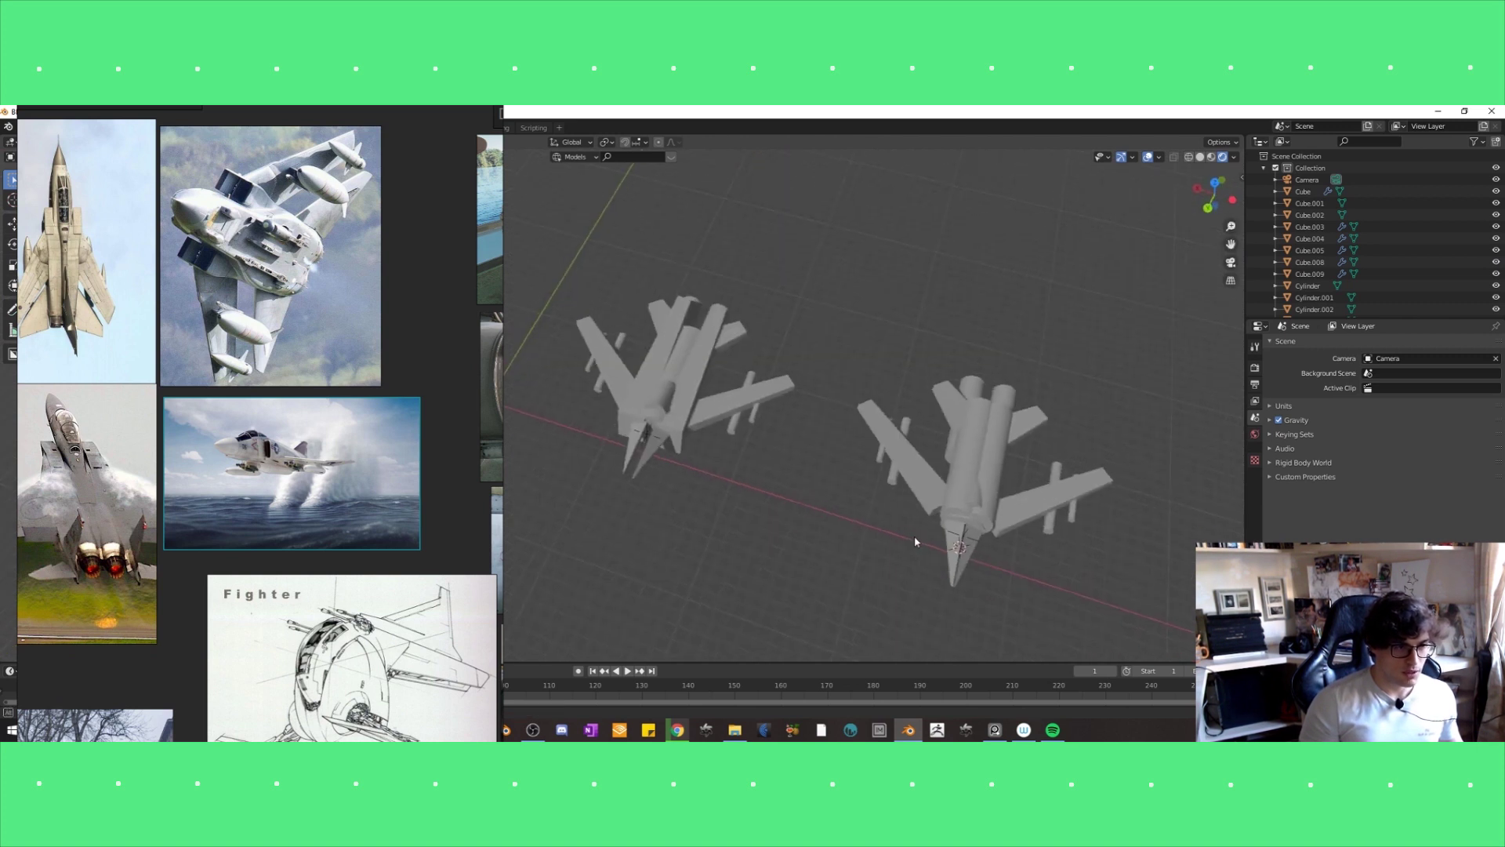
pyautogui.hotkey('shift', 'a')
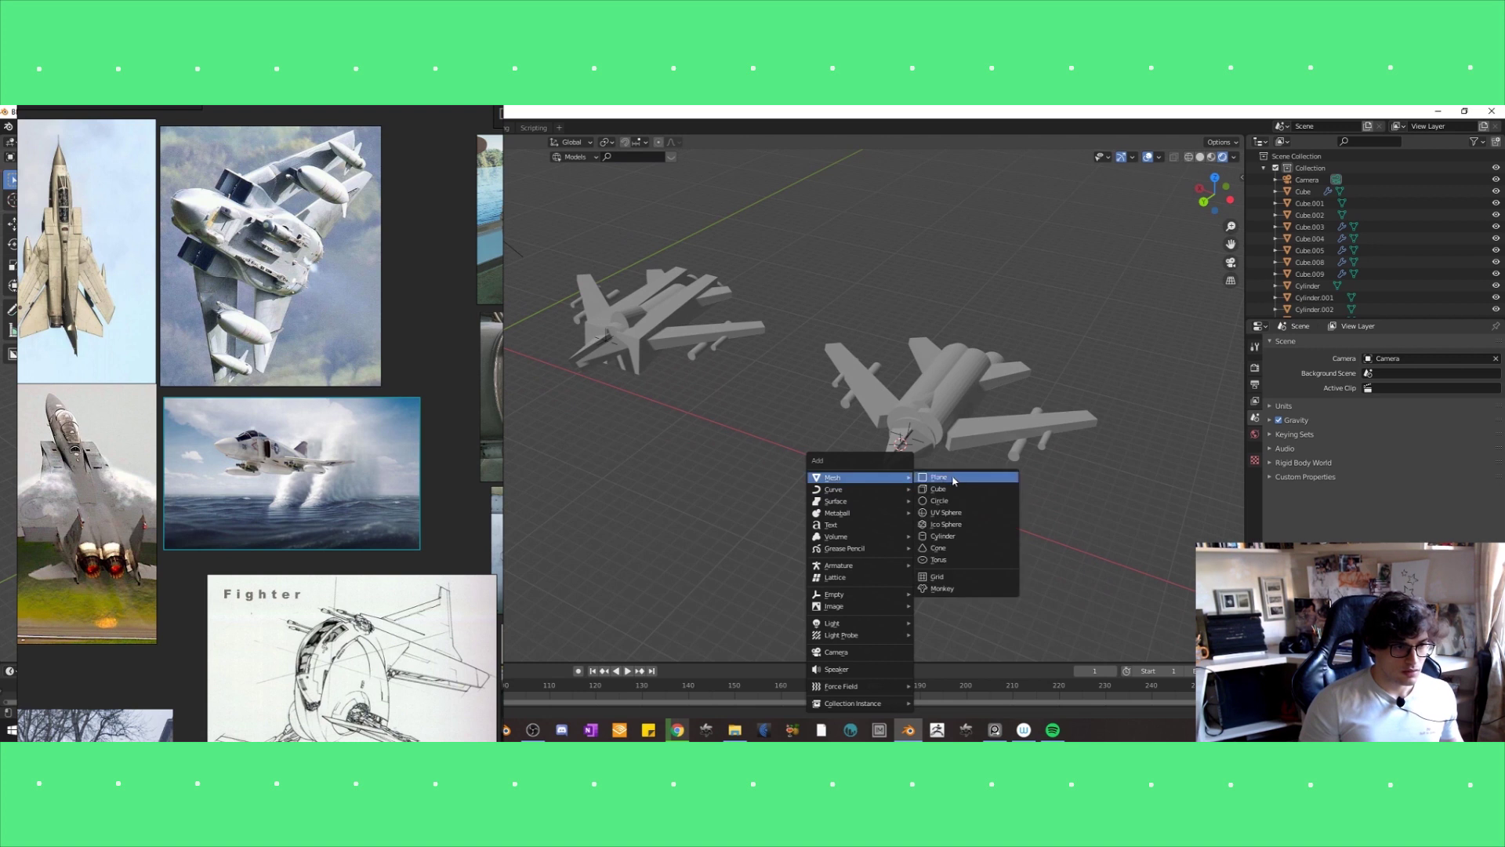
# Add a new cube, shrink it, and move it toward the second fighter's nose.
pyautogui.click(948, 489)
pyautogui.press('s')
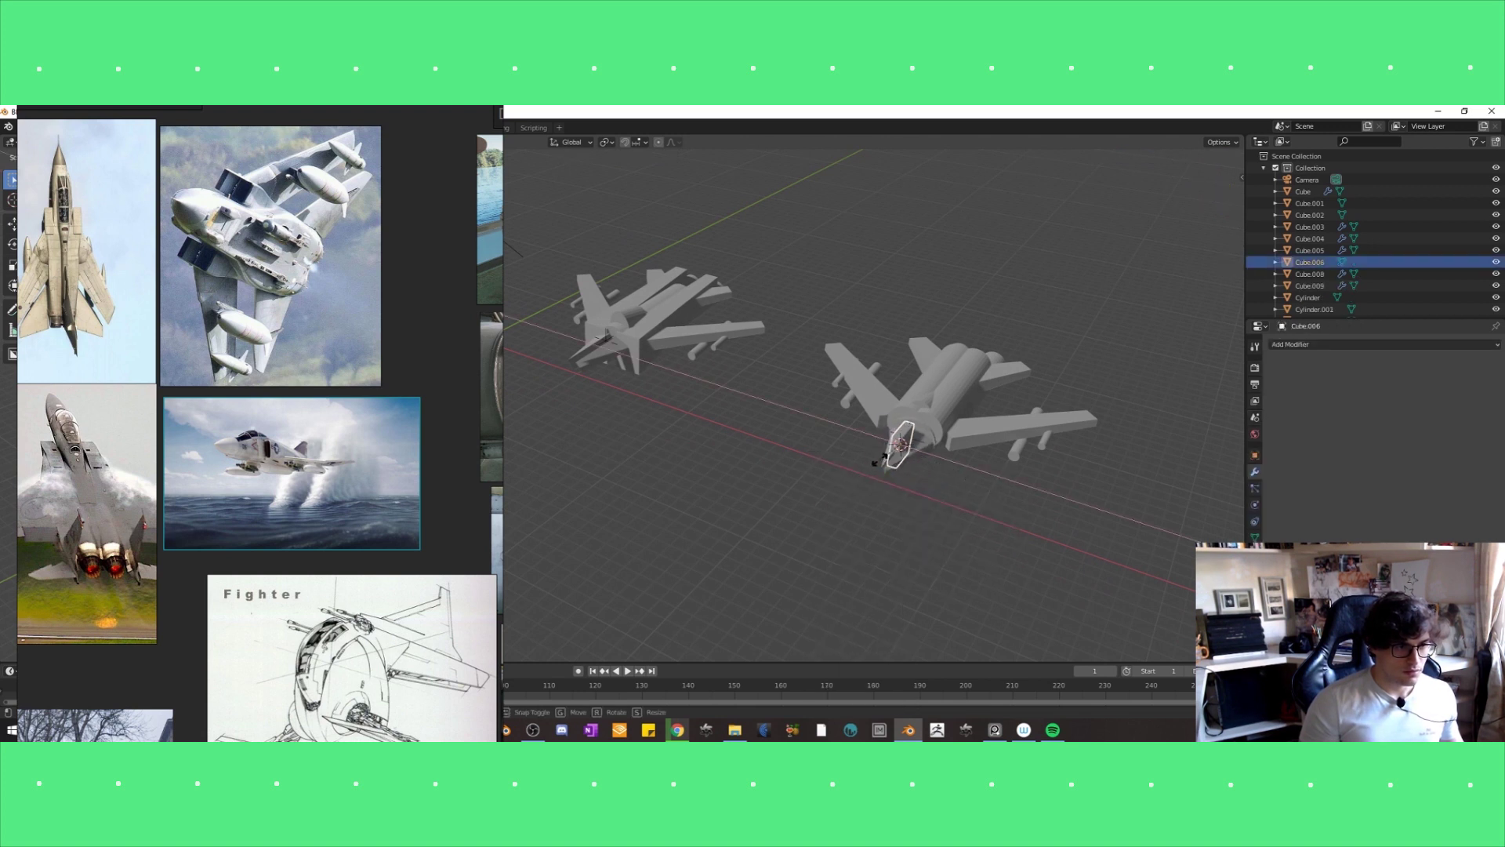
pyautogui.click(900, 444)
pyautogui.moveTo(900, 443); pyautogui.dragTo(921, 480, button='middle')
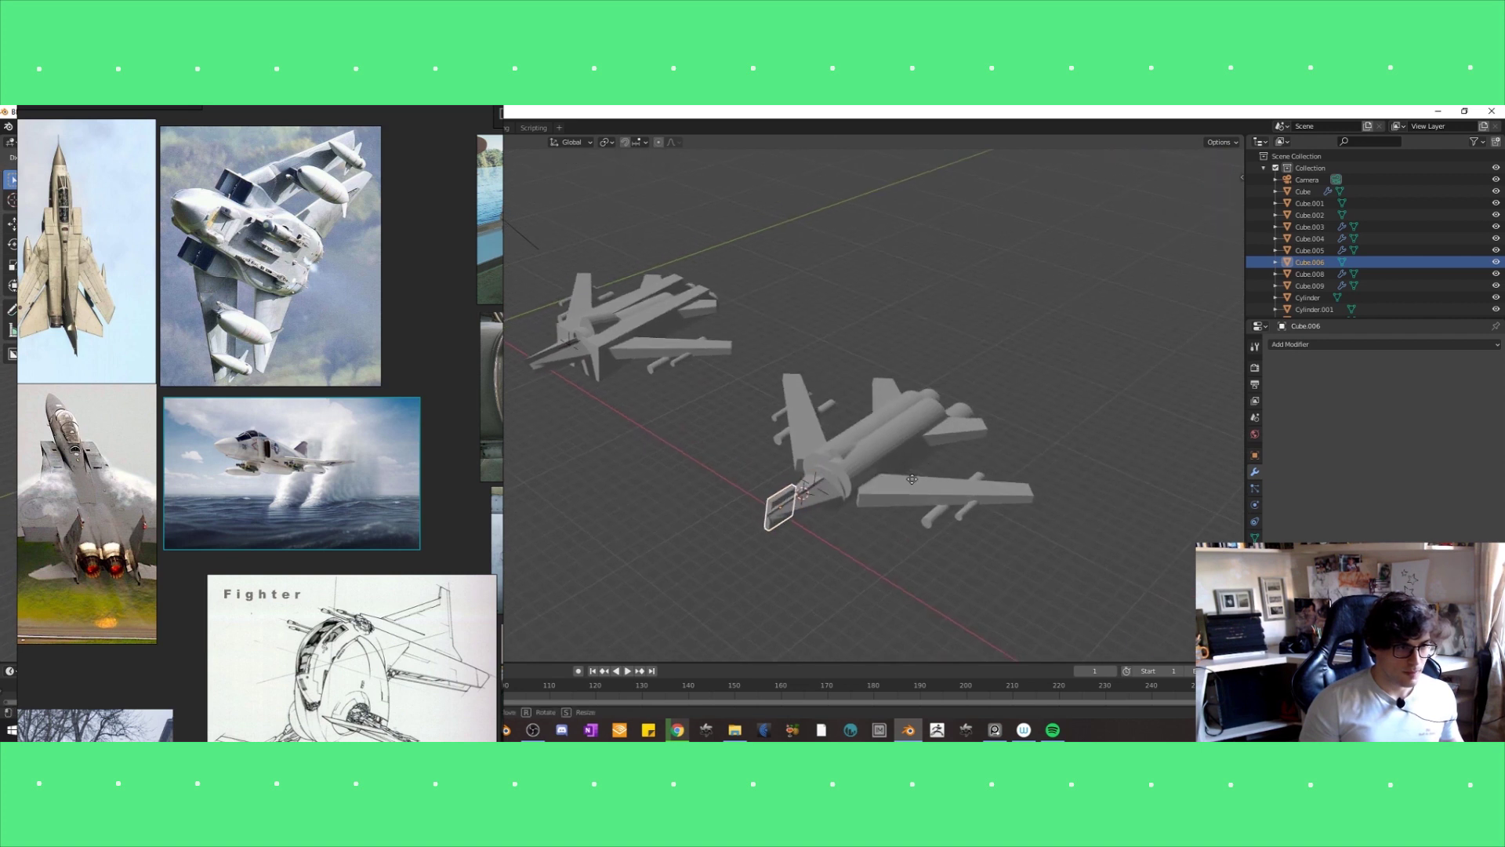
pyautogui.press('g')
pyautogui.click(892, 497)
# Adjust the small cube's height along Z so it sits at the nose.
pyautogui.press('s')
pyautogui.press('g')
pyautogui.press('z')
pyautogui.click(868, 492)
pyautogui.moveTo(890, 481)
pyautogui.mouseDown(button='middle')
pyautogui.moveTo(858, 531)
pyautogui.moveTo(830, 514)
pyautogui.mouseUp(button='middle')
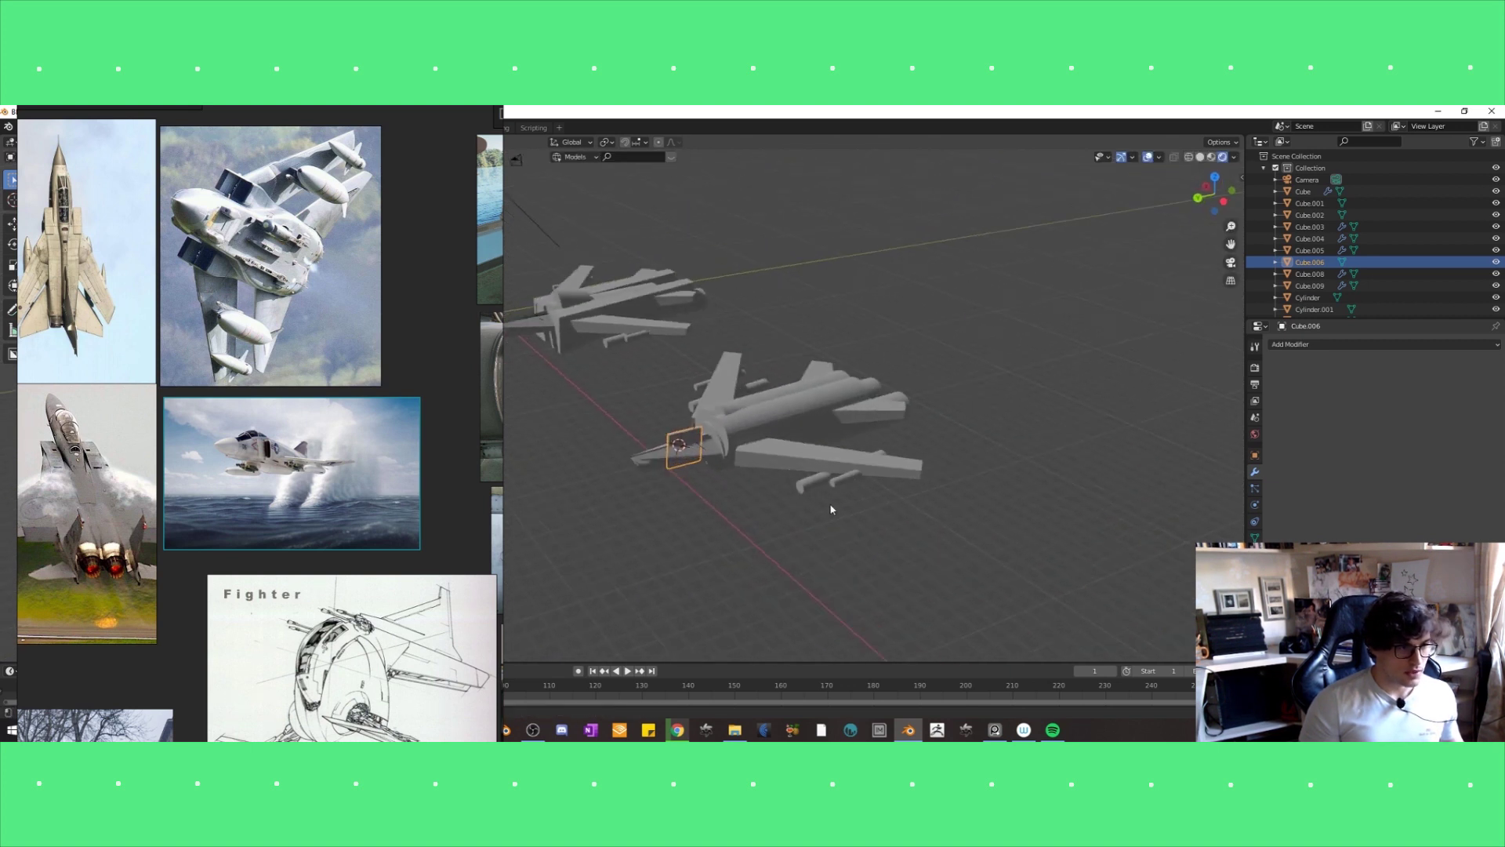
pyautogui.press('g')
pyautogui.press('z')
pyautogui.click(885, 492)
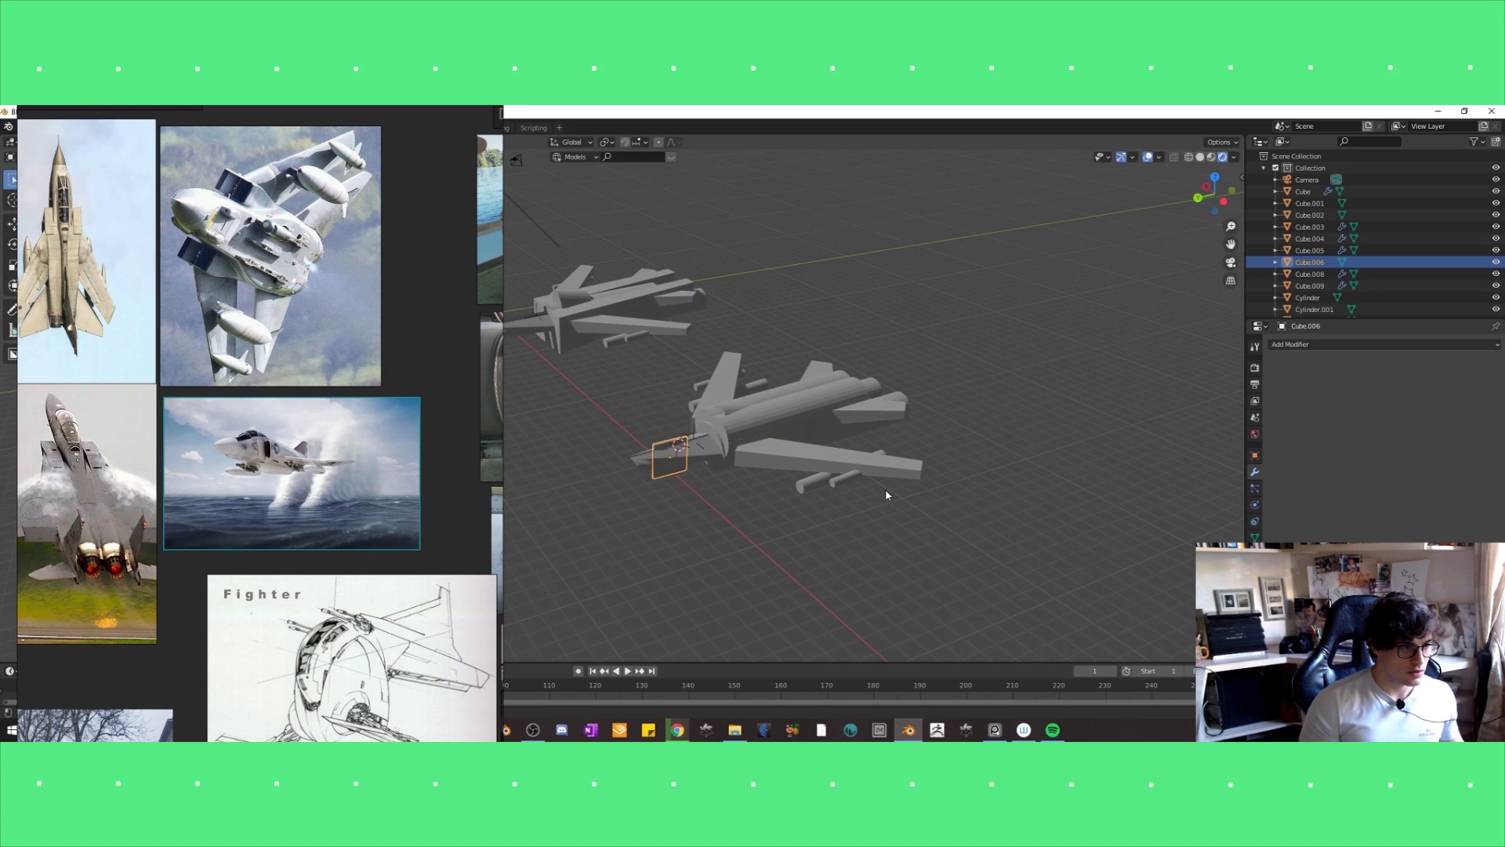
# Shift the thin rod cylinder sideways along X and switch to top view.
pyautogui.click(823, 492)
pyautogui.moveTo(823, 491); pyautogui.dragTo(842, 517, button='middle')
pyautogui.press('g')
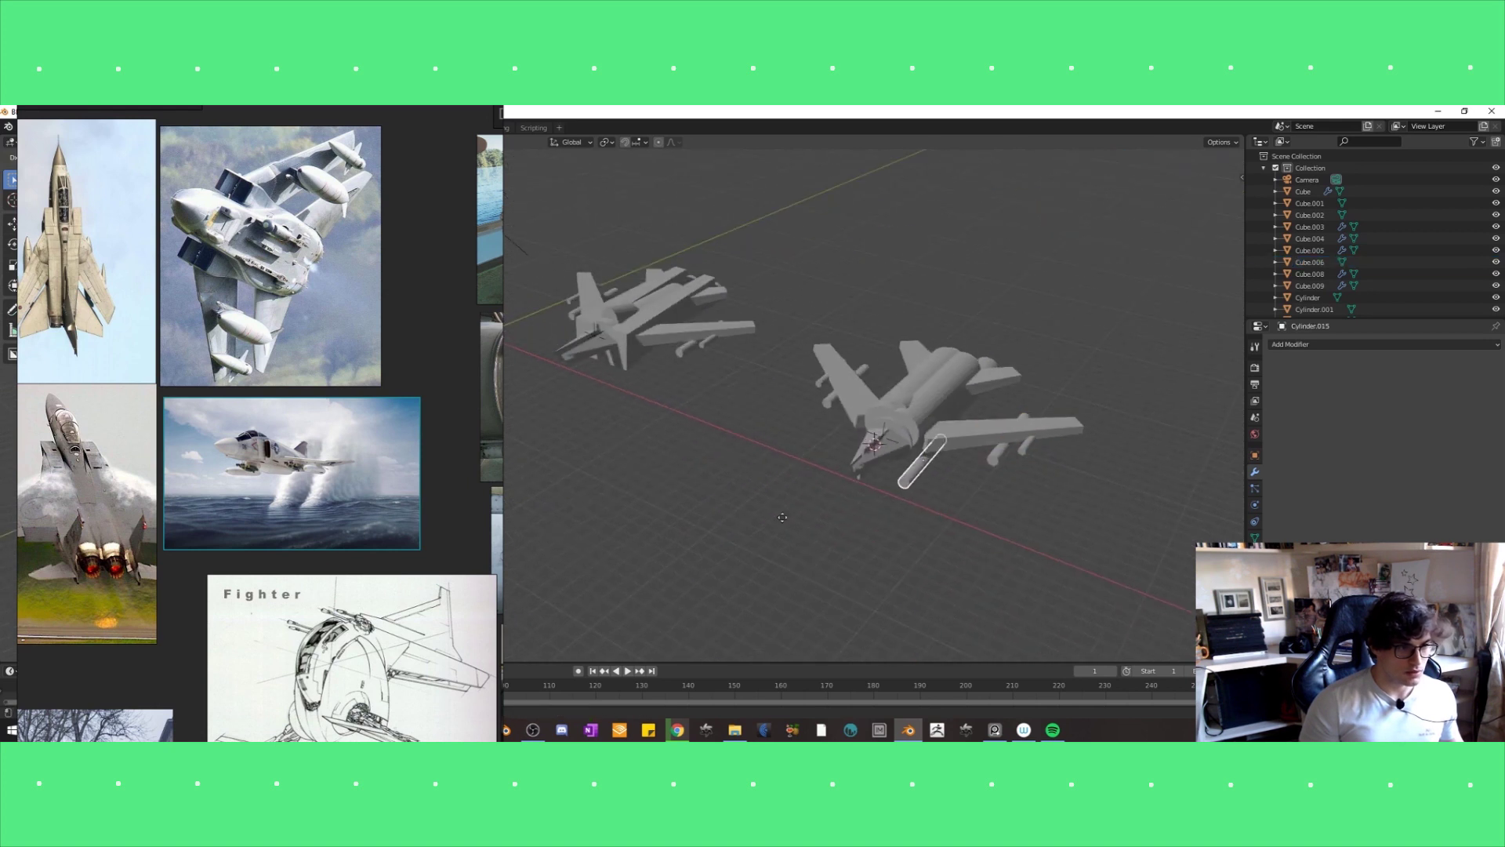
pyautogui.rightClick(755, 520)
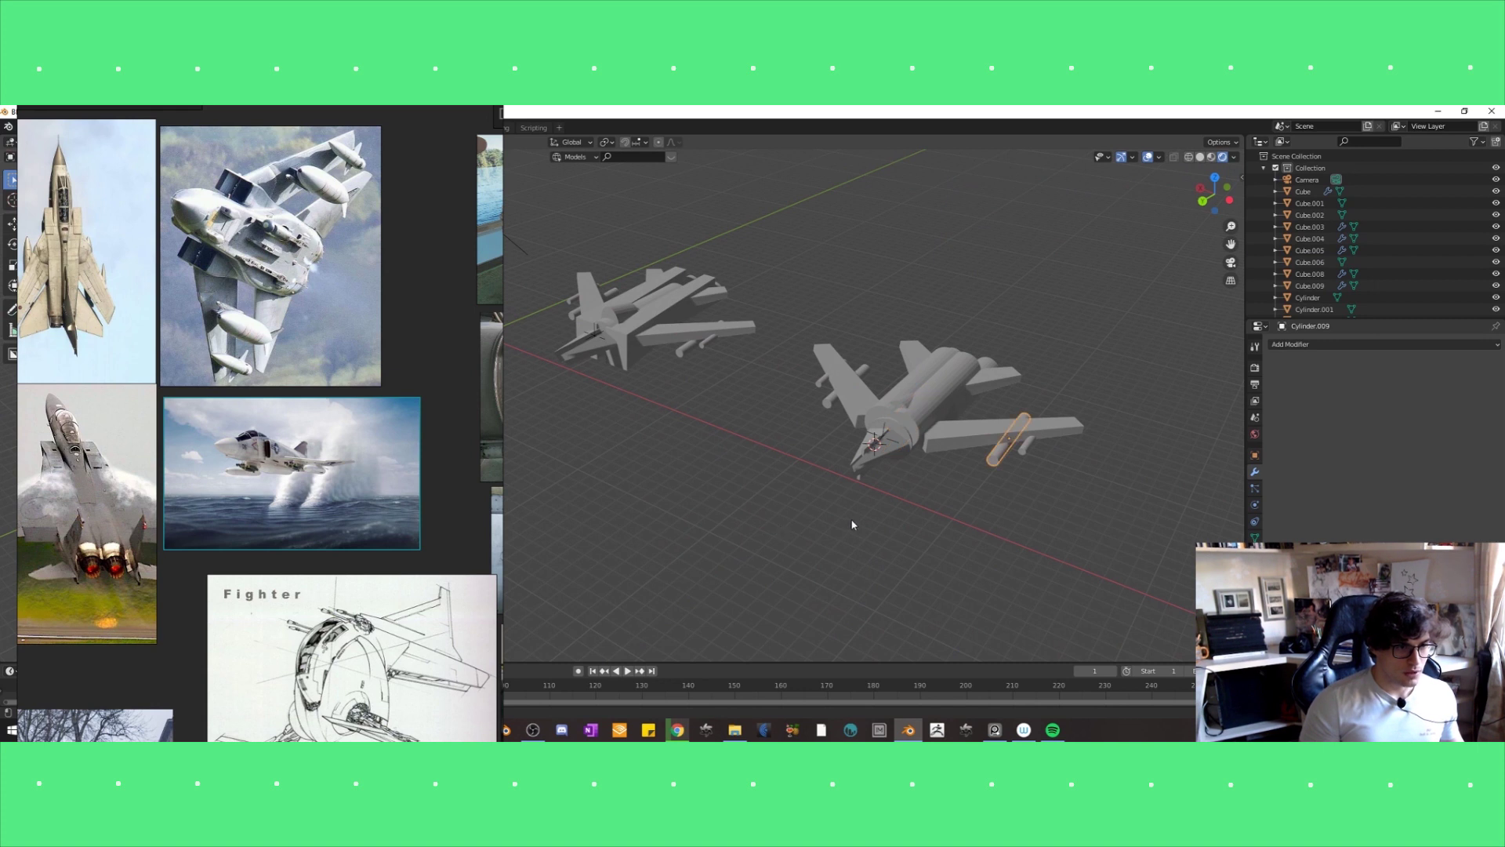
pyautogui.press('g')
pyautogui.press('x')
pyautogui.click(746, 508)
pyautogui.moveTo(746, 508)
pyautogui.mouseDown(button='middle')
pyautogui.moveTo(740, 566)
pyautogui.moveTo(955, 456)
pyautogui.mouseUp(button='middle')
pyautogui.press('KP_7')
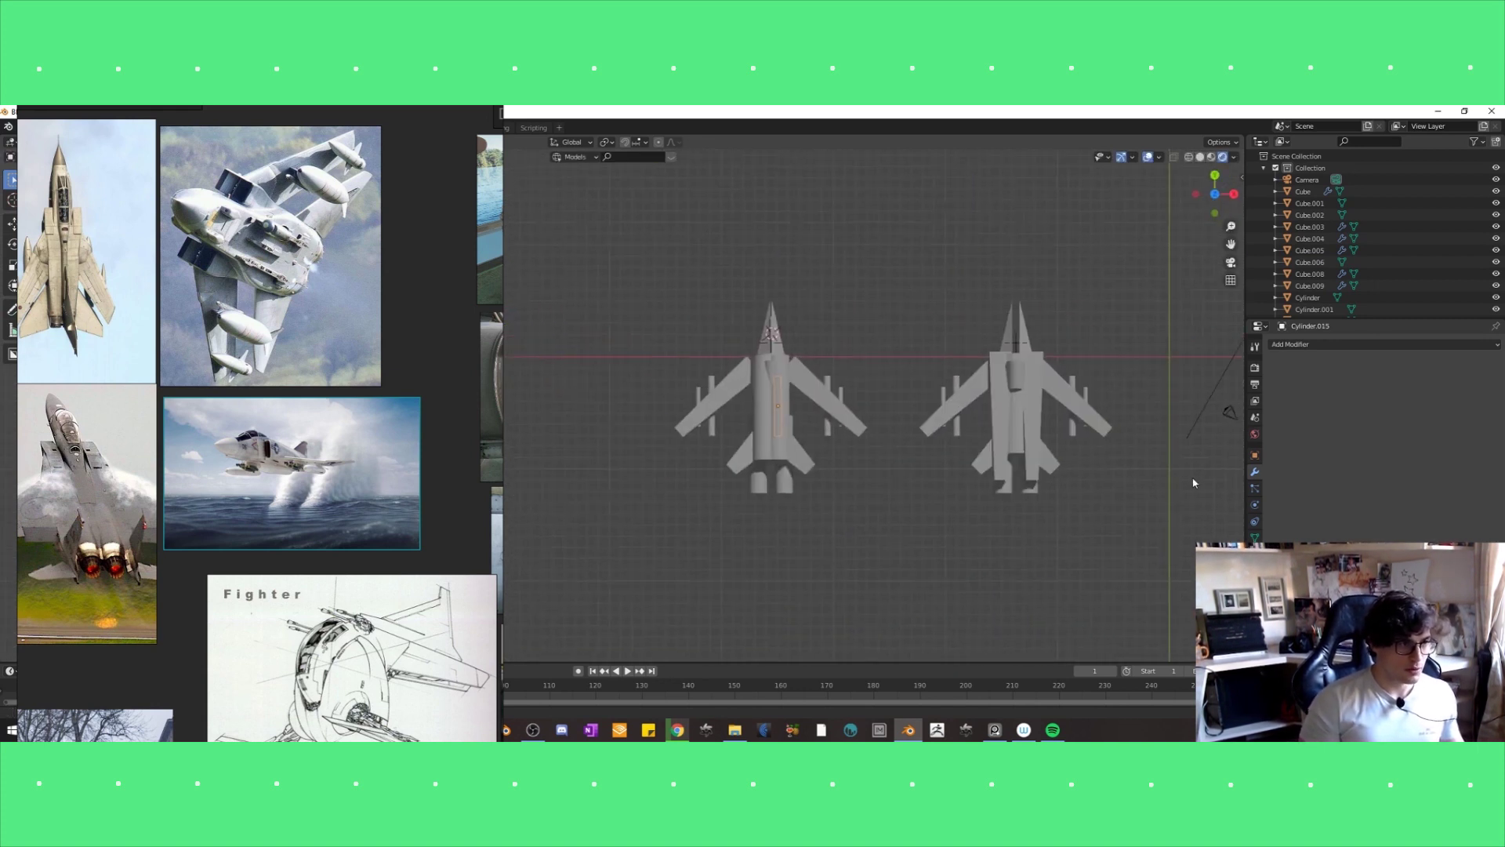
# Slide the thin cylinder forward along Y so it juts out of the fighter's nose.
pyautogui.press('g')
pyautogui.press('y')
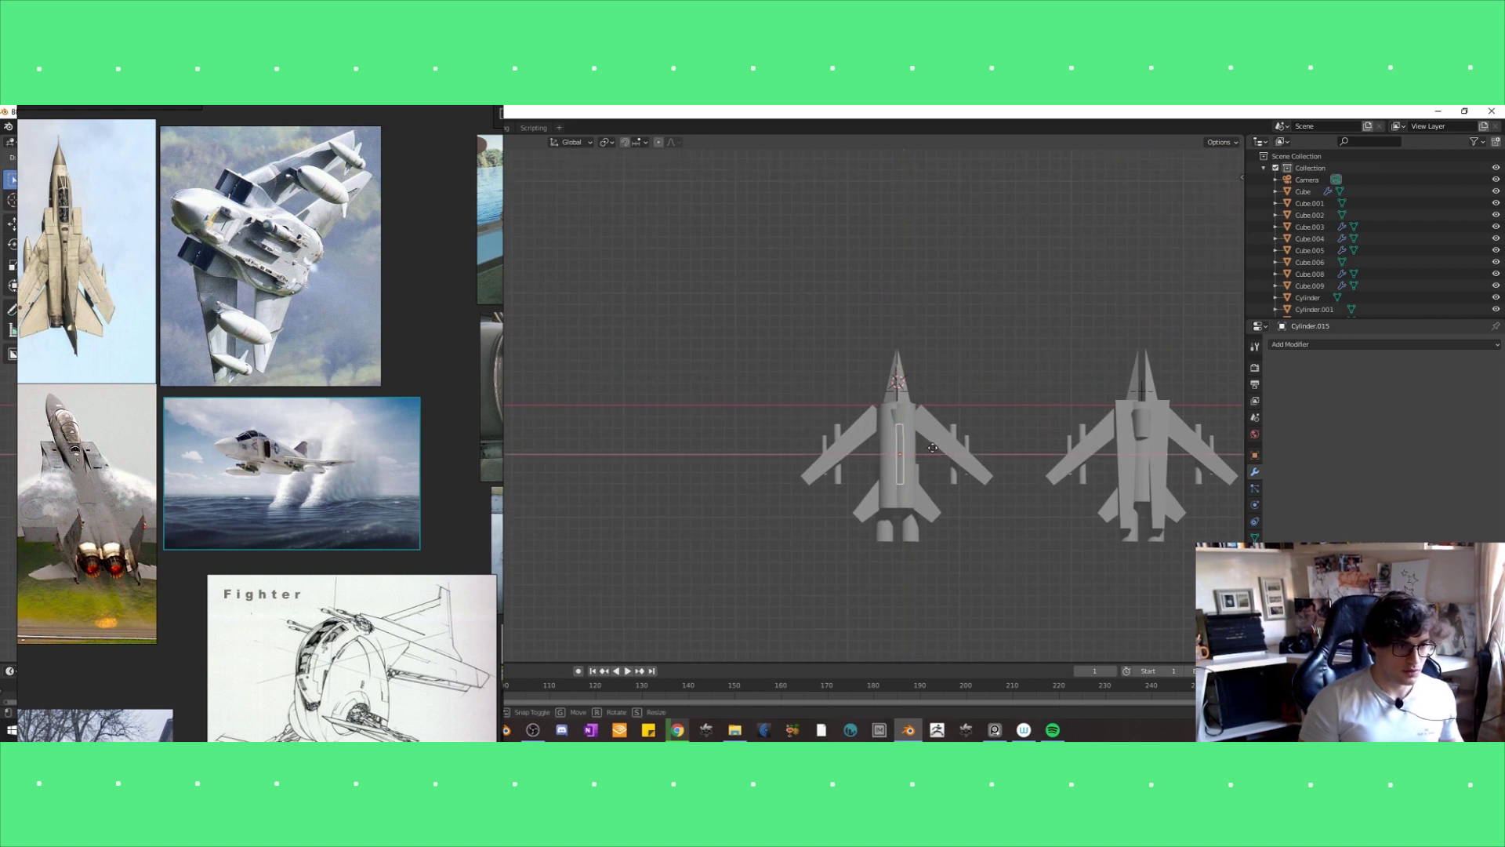
pyautogui.click(932, 447)
pyautogui.press('g')
pyautogui.press('y')
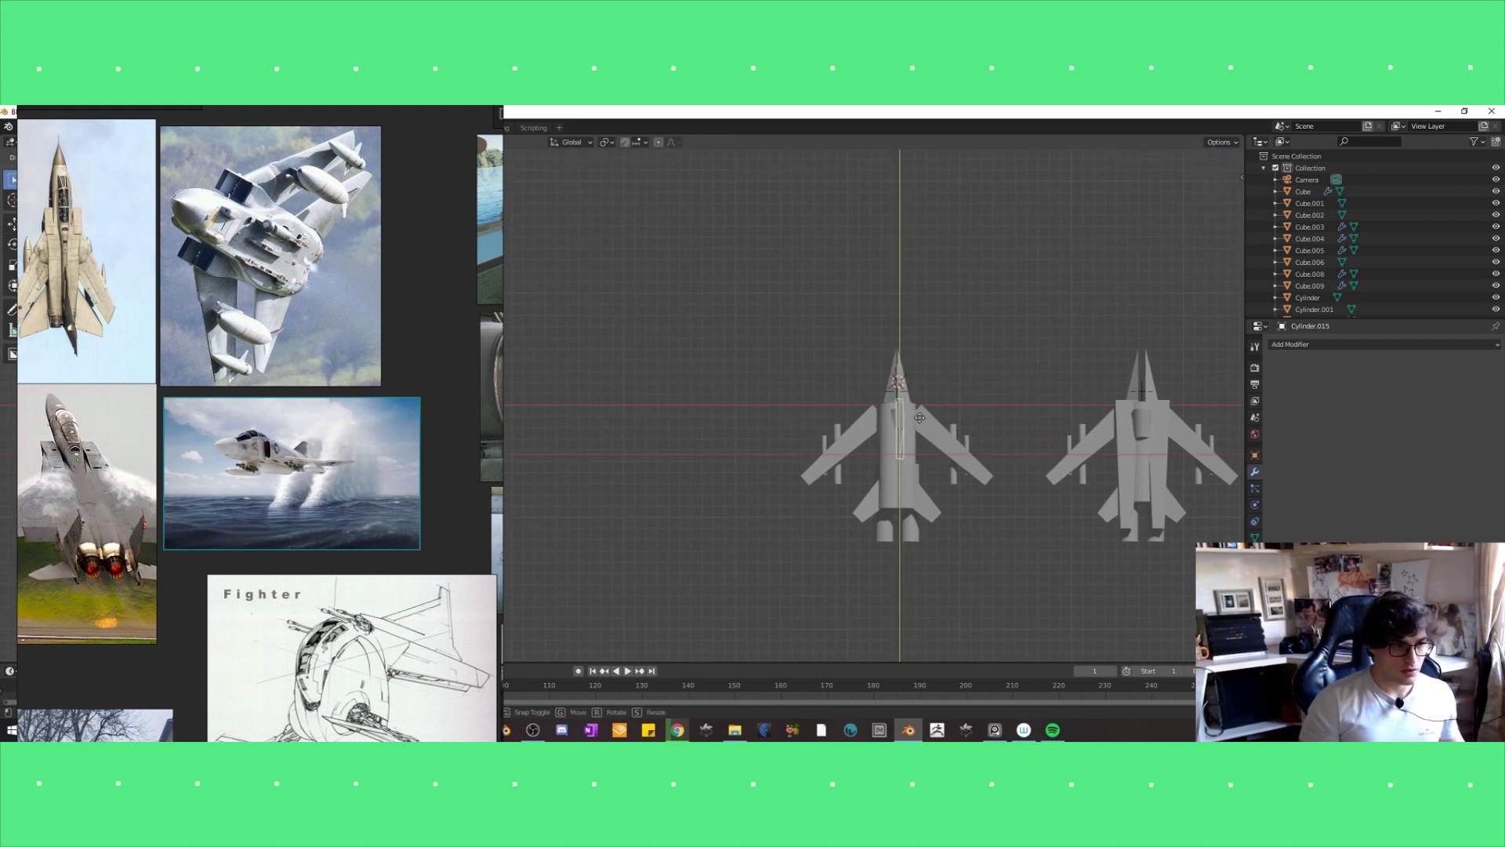
pyautogui.click(915, 360)
# Check the nose probe from front, side, back and top views.
pyautogui.press('KP_1')
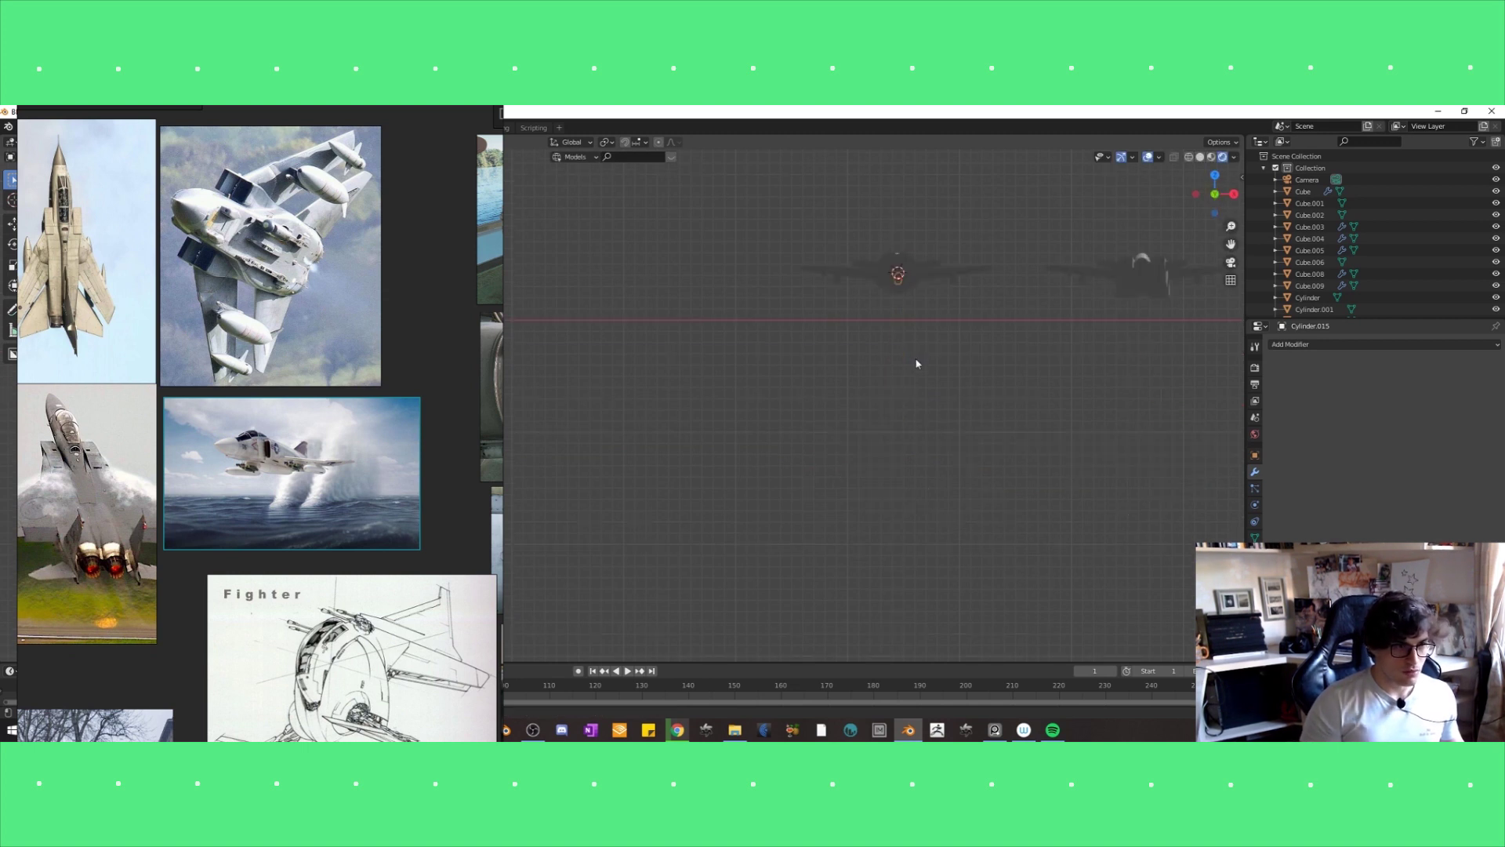
pyautogui.press('KP_3')
pyautogui.moveTo(917, 363); pyautogui.dragTo(911, 396, button='middle')
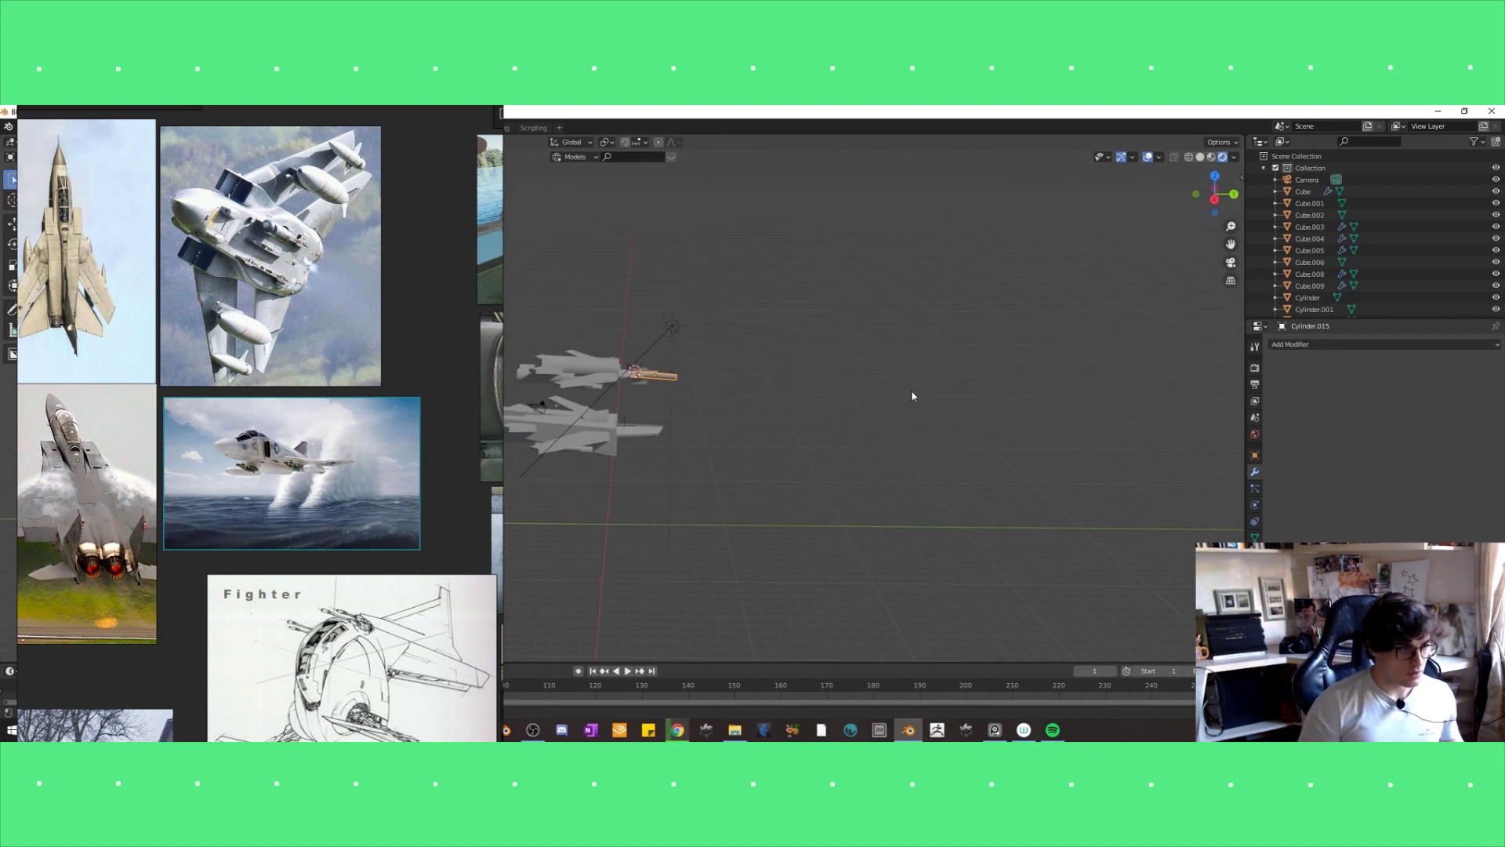
pyautogui.press('KP_1')
pyautogui.press('ctrl+KP_1')
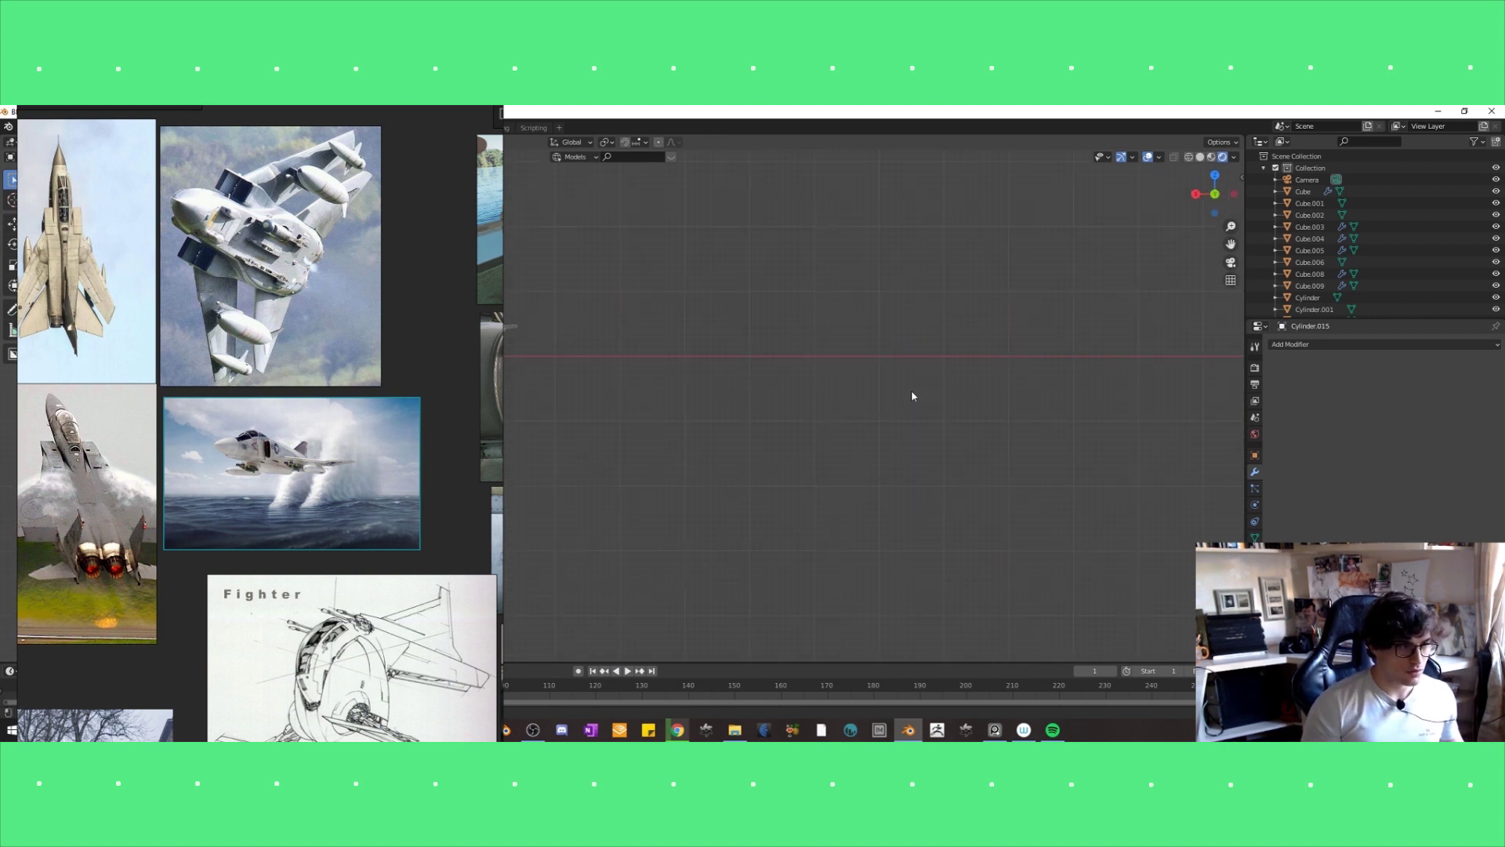
pyautogui.moveTo(728, 303)
pyautogui.mouseDown(button='middle')
pyautogui.moveTo(783, 439)
pyautogui.moveTo(847, 515)
pyautogui.moveTo(872, 496)
pyautogui.moveTo(829, 545)
pyautogui.moveTo(928, 440)
pyautogui.moveTo(1175, 438)
pyautogui.moveTo(866, 399)
pyautogui.mouseUp(button='middle')
pyautogui.press('KP_7')
pyautogui.scroll(3, 865, 399)
pyautogui.scroll(1, 866, 399)
# Nudge the nose probe into its final position and select the wing piece Cube.009.
pyautogui.press('g')
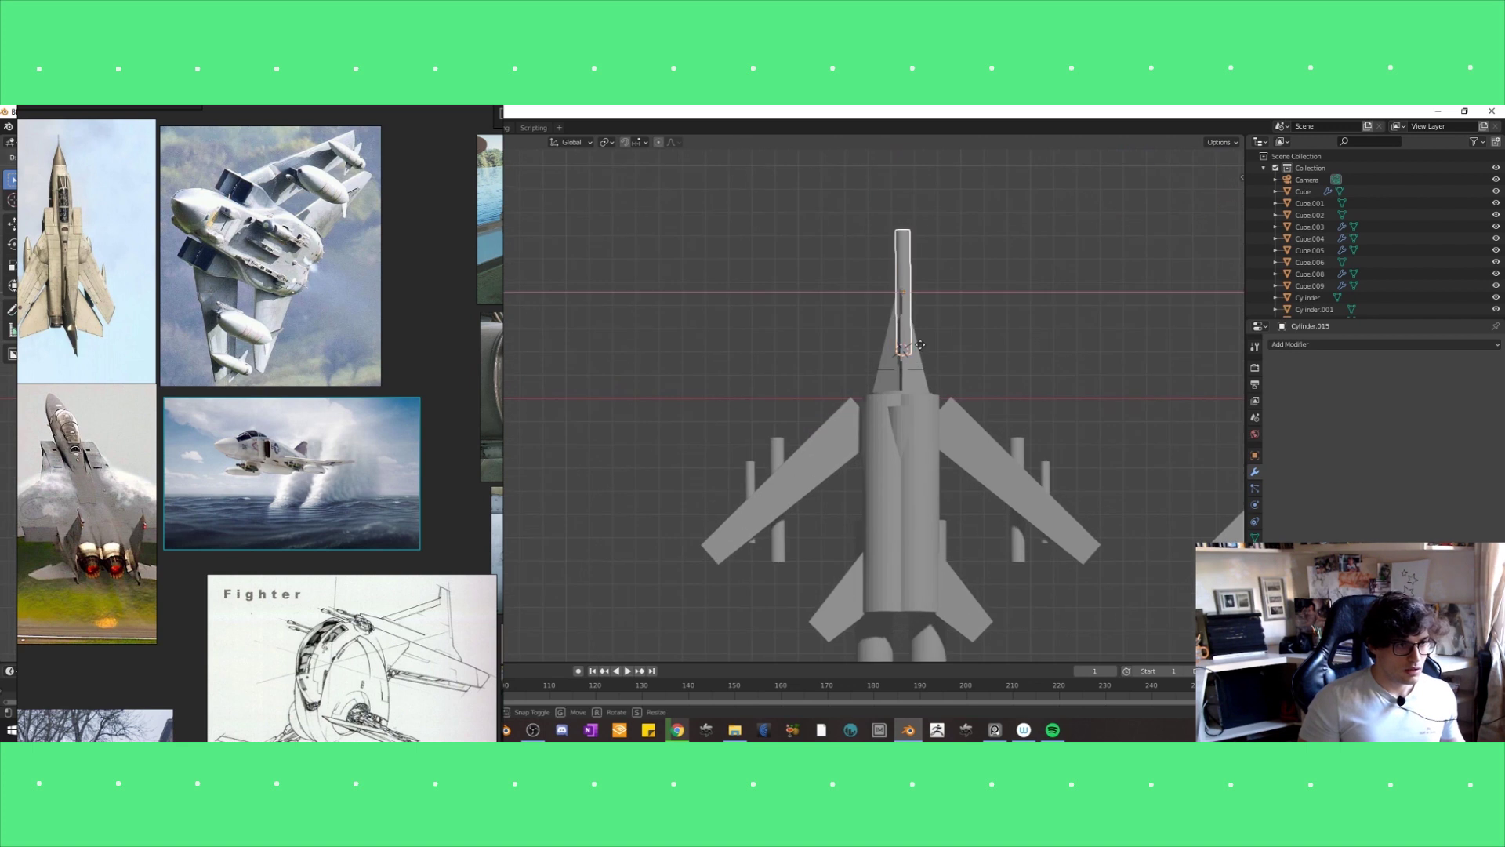
pyautogui.click(917, 345)
pyautogui.scroll(-3, 934, 416)
pyautogui.moveTo(934, 416)
pyautogui.mouseDown(button='middle')
pyautogui.moveTo(930, 386)
pyautogui.moveTo(900, 415)
pyautogui.moveTo(858, 386)
pyautogui.moveTo(803, 386)
pyautogui.moveTo(886, 398)
pyautogui.mouseUp(button='middle')
pyautogui.click(886, 398)
# Shift the wing piece Cube.009 along Y and the fuselage cylinder along X.
pyautogui.press('g')
pyautogui.press('y')
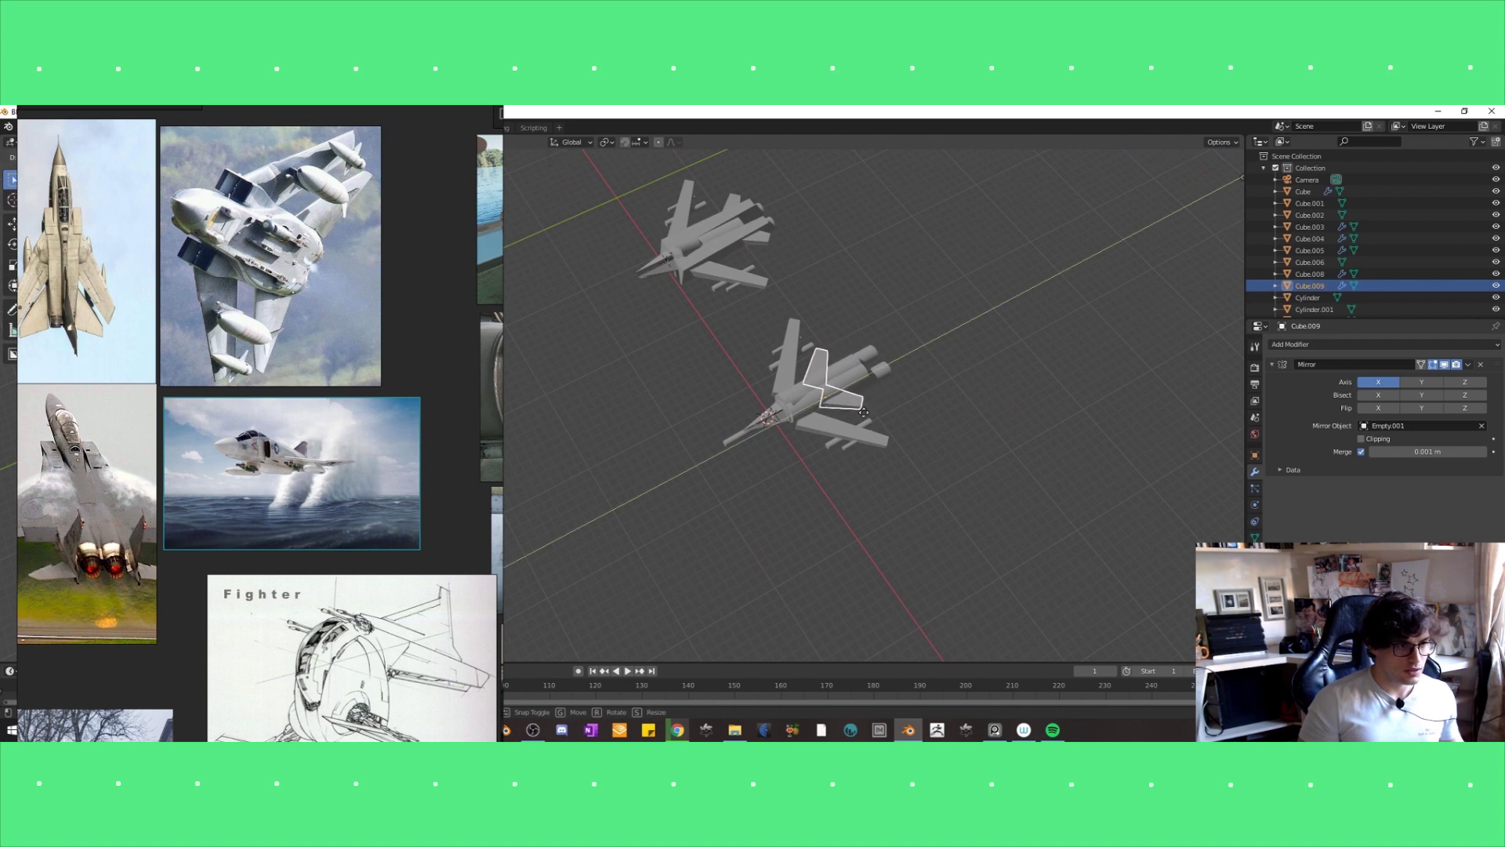
pyautogui.click(866, 410)
pyautogui.press('g')
pyautogui.press('x')
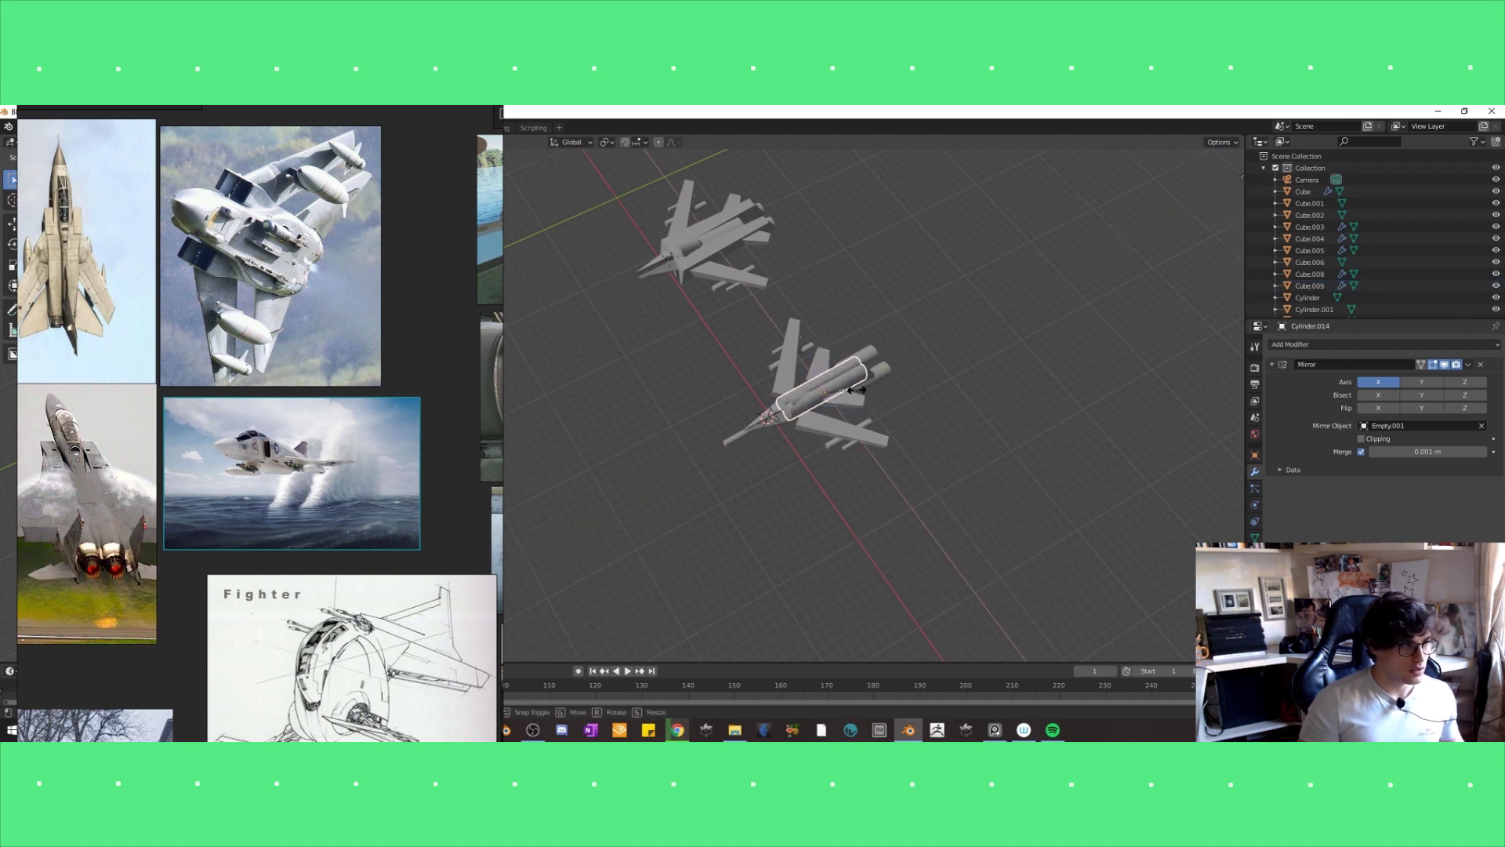
pyautogui.click(856, 394)
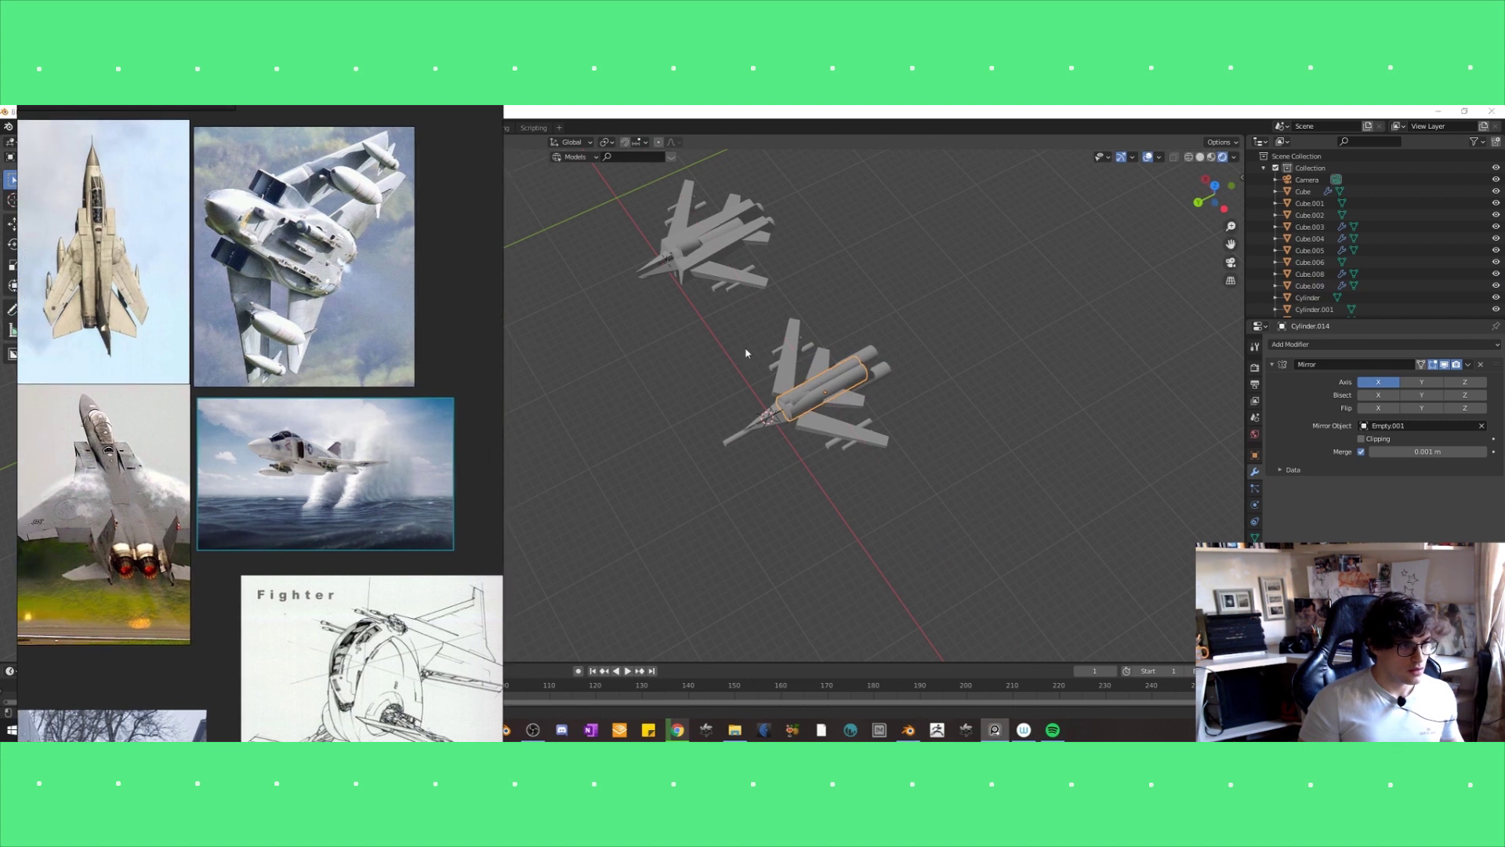
# Rotate the intake piece Cube.007 around the Y axis to a new angle.
pyautogui.scroll(3, 745, 354)
pyautogui.scroll(2, 846, 368)
pyautogui.click(944, 386)
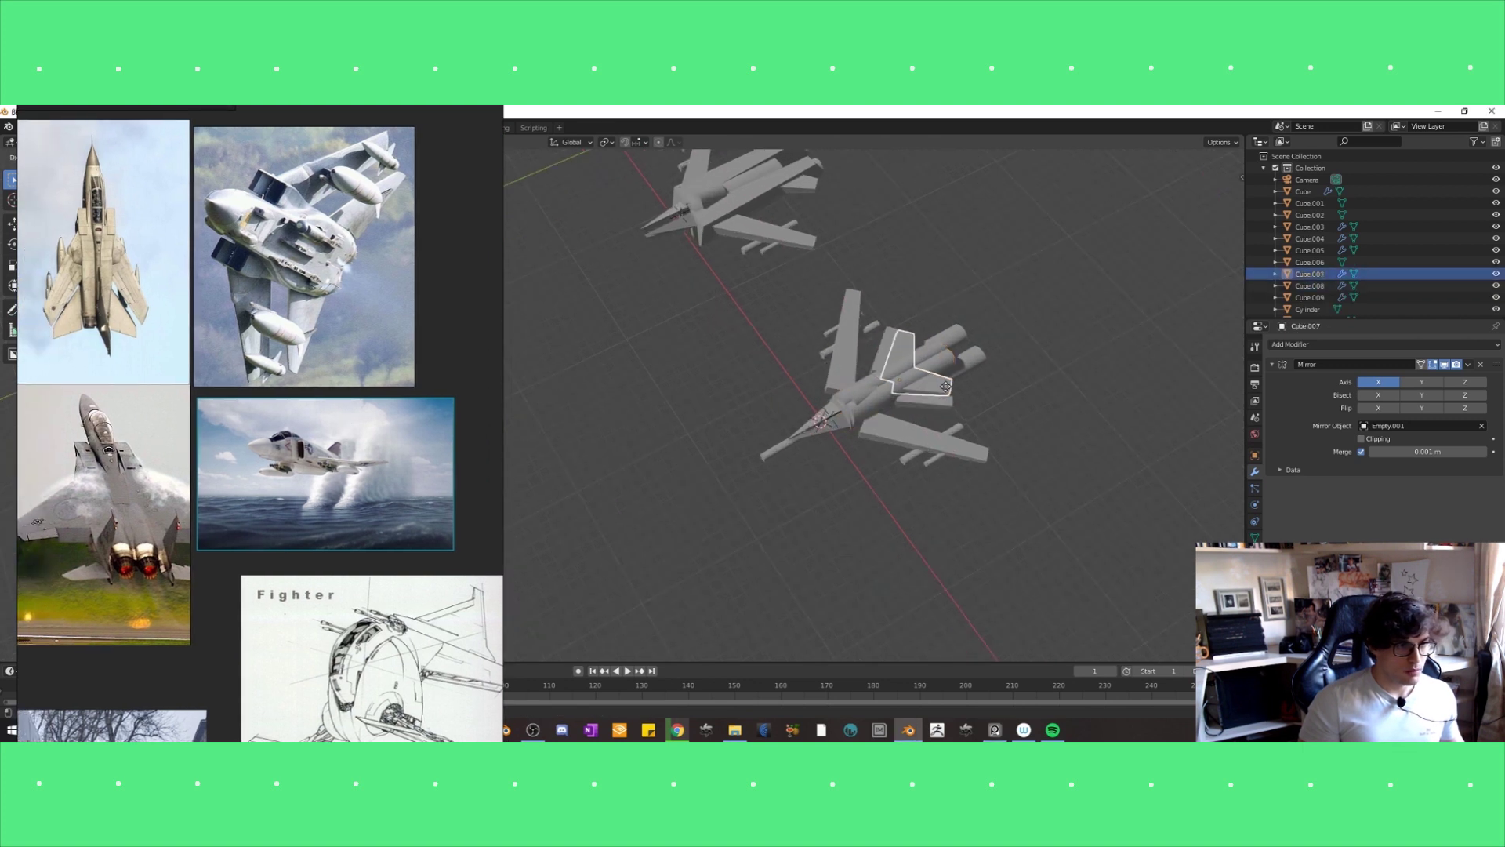
pyautogui.press('s')
pyautogui.press('r')
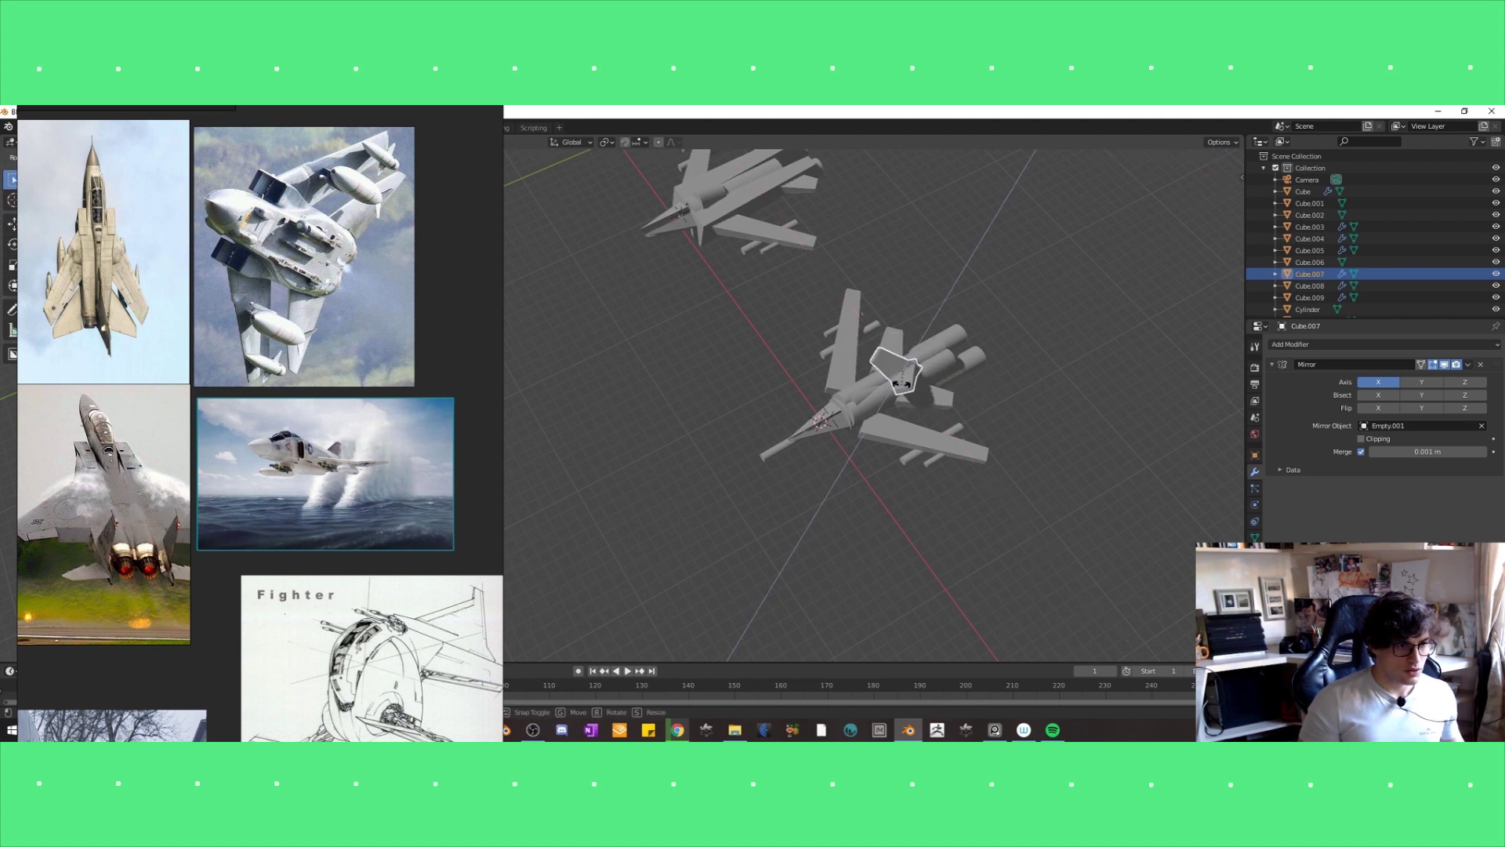
pyautogui.press('y')
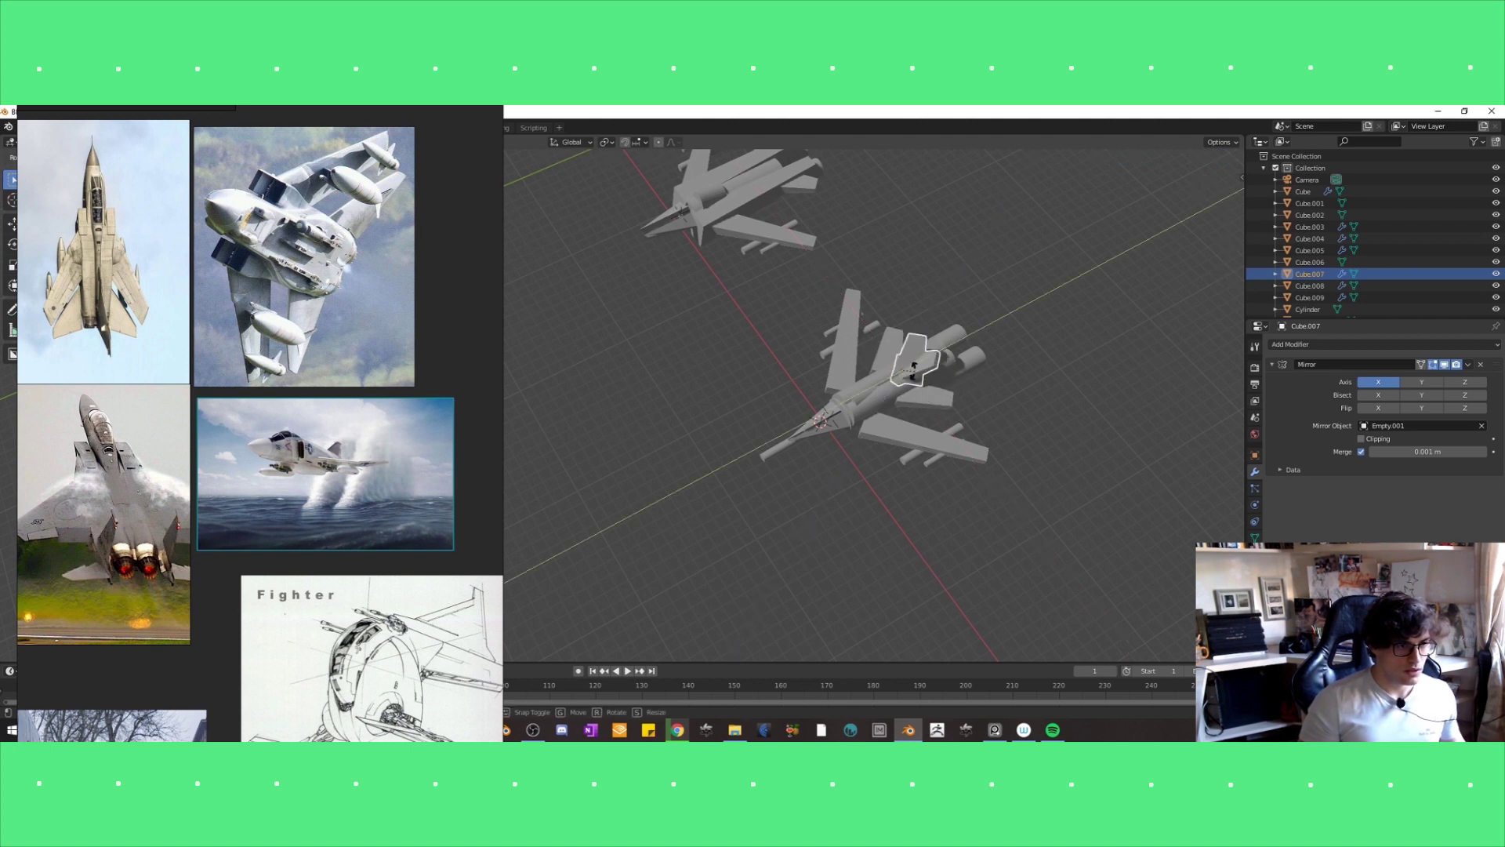
pyautogui.click(929, 384)
pyautogui.press('r')
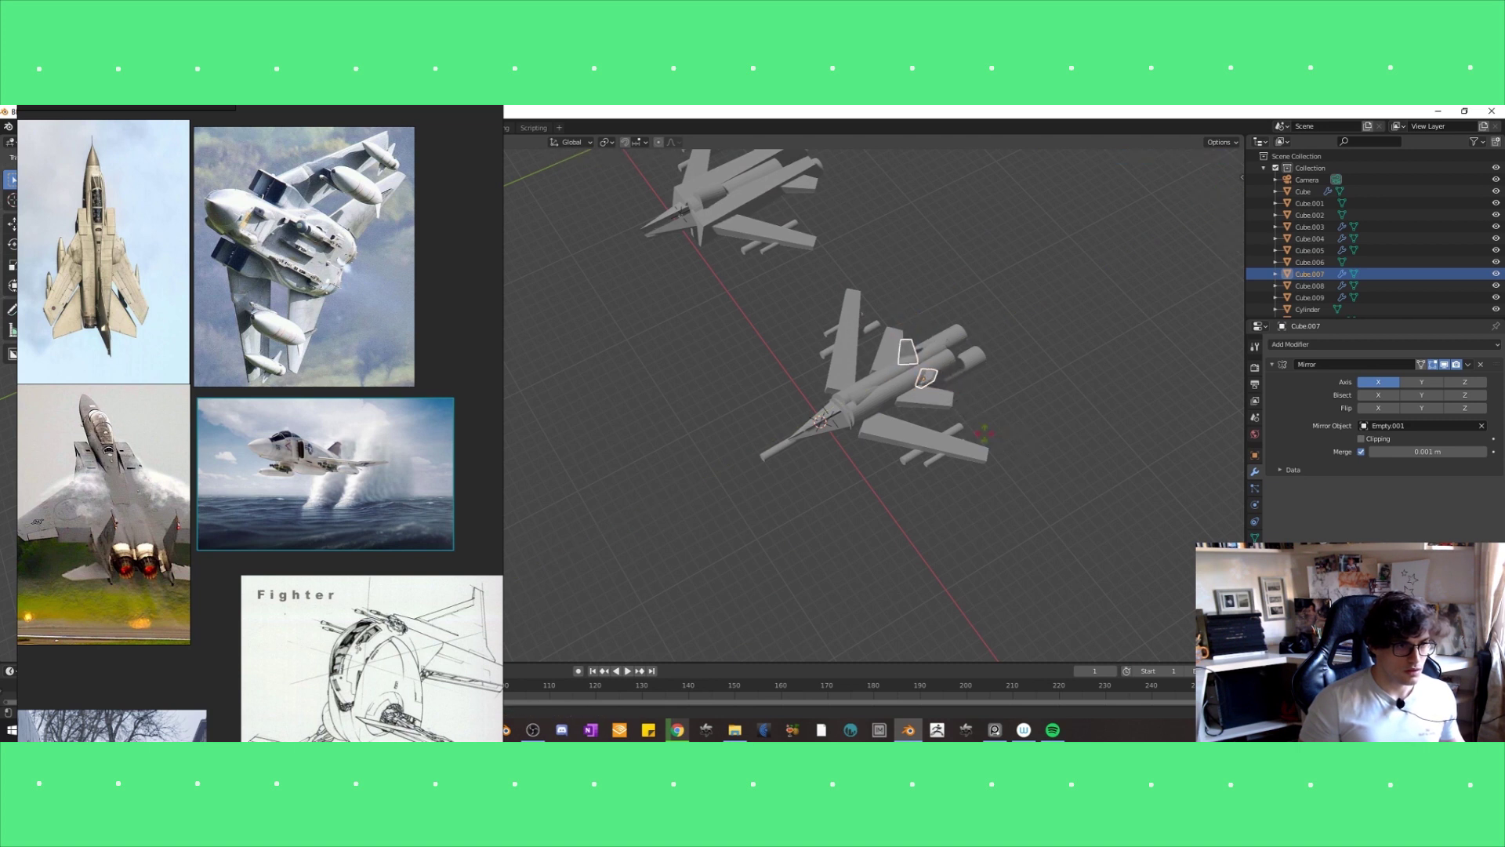
pyautogui.moveTo(982, 426); pyautogui.dragTo(1025, 558, button='middle')
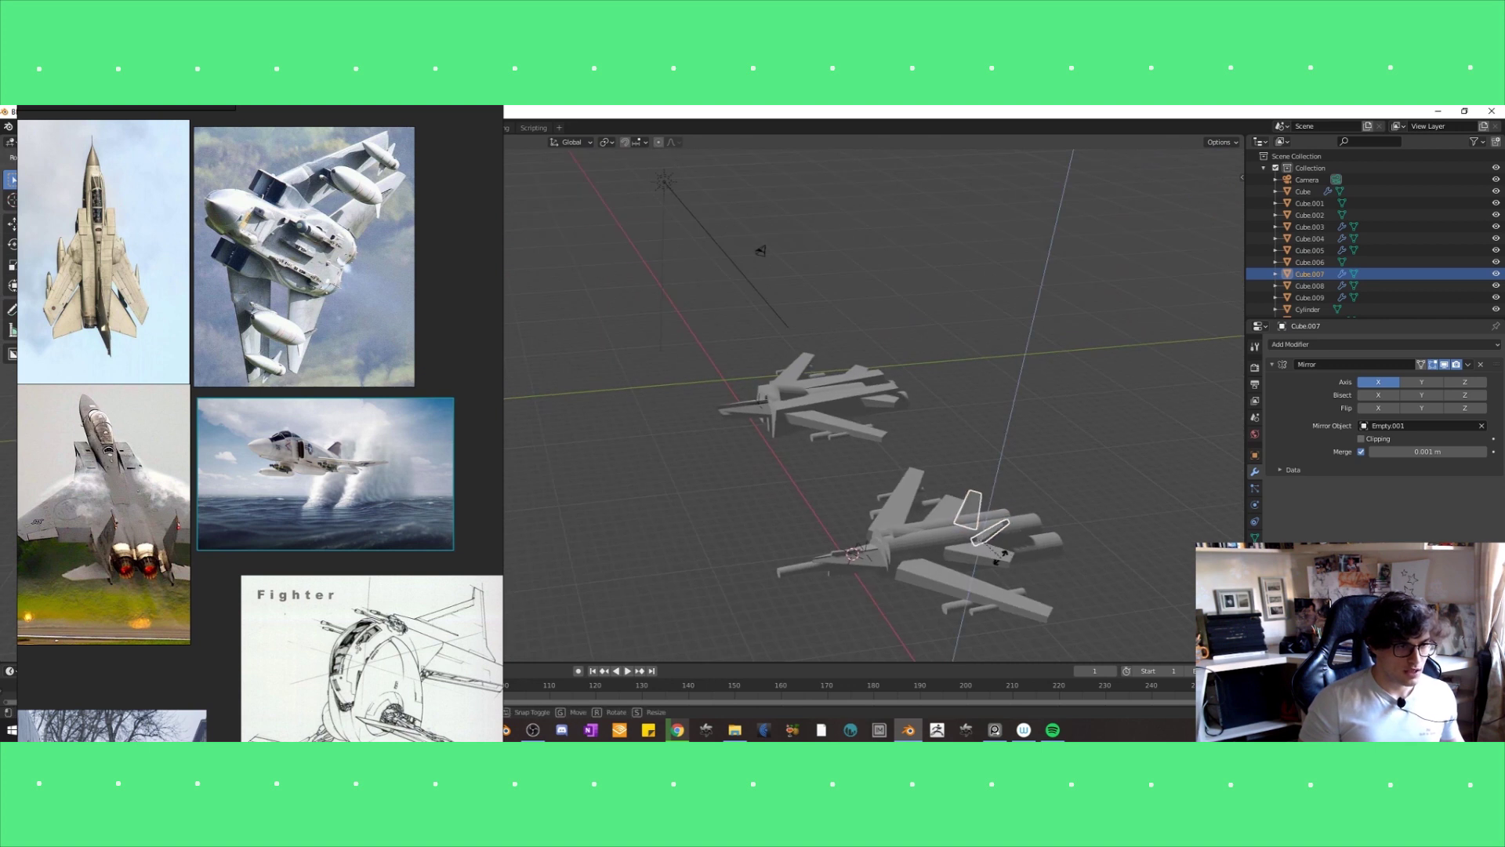
pyautogui.moveTo(1004, 553)
pyautogui.mouseDown(button='middle')
pyautogui.moveTo(1042, 580)
pyautogui.moveTo(1047, 519)
pyautogui.mouseUp(button='middle')
pyautogui.click(1034, 573)
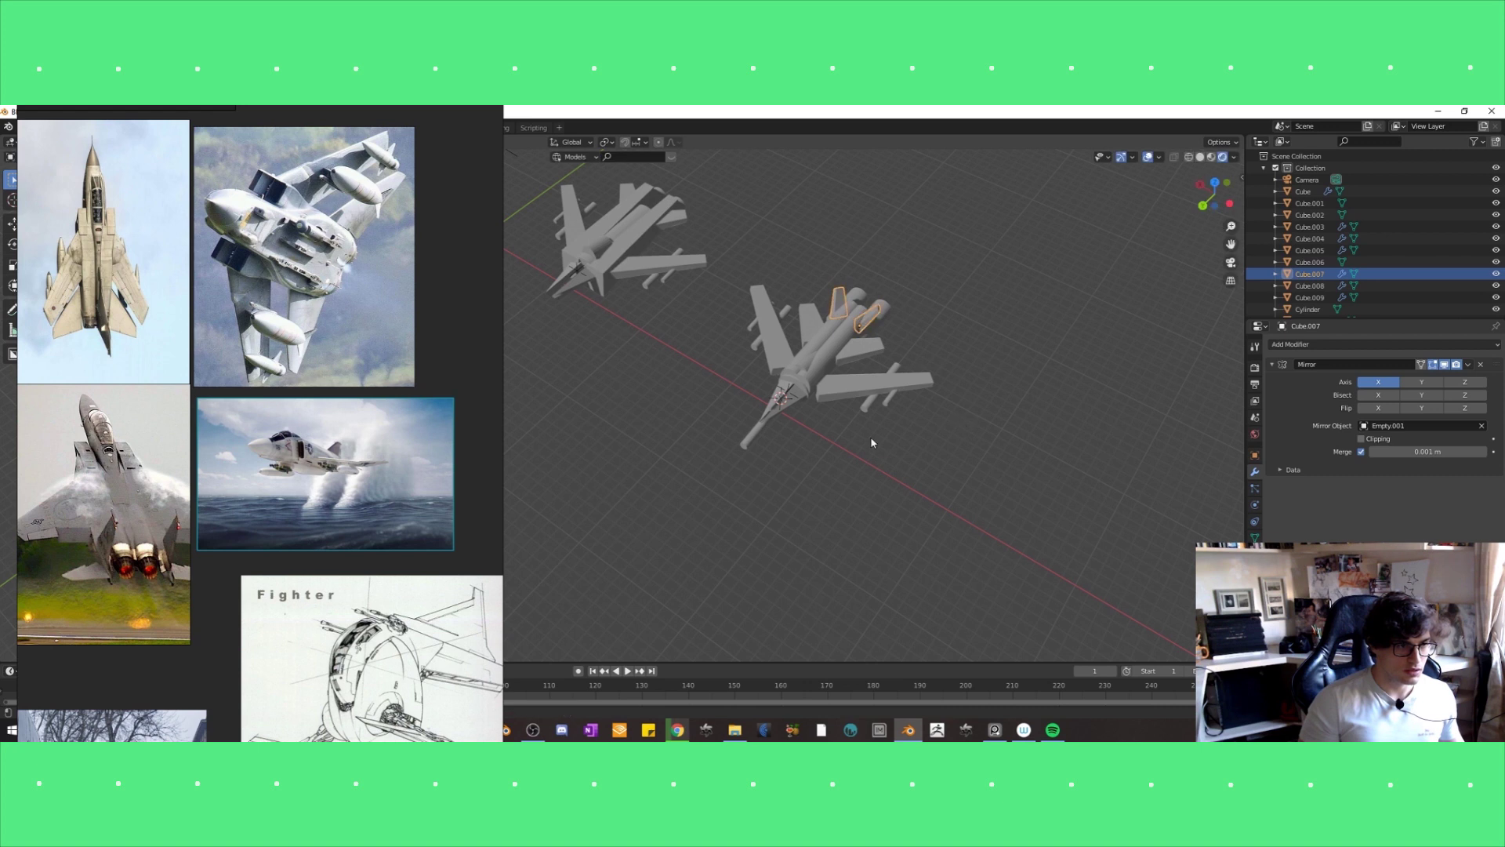
# Select the small fuselage ring Cylinder.008 and enlarge it.
pyautogui.scroll(2, 883, 436)
pyautogui.click(879, 348)
pyautogui.click(860, 377)
pyautogui.click(866, 348)
pyautogui.press('g')
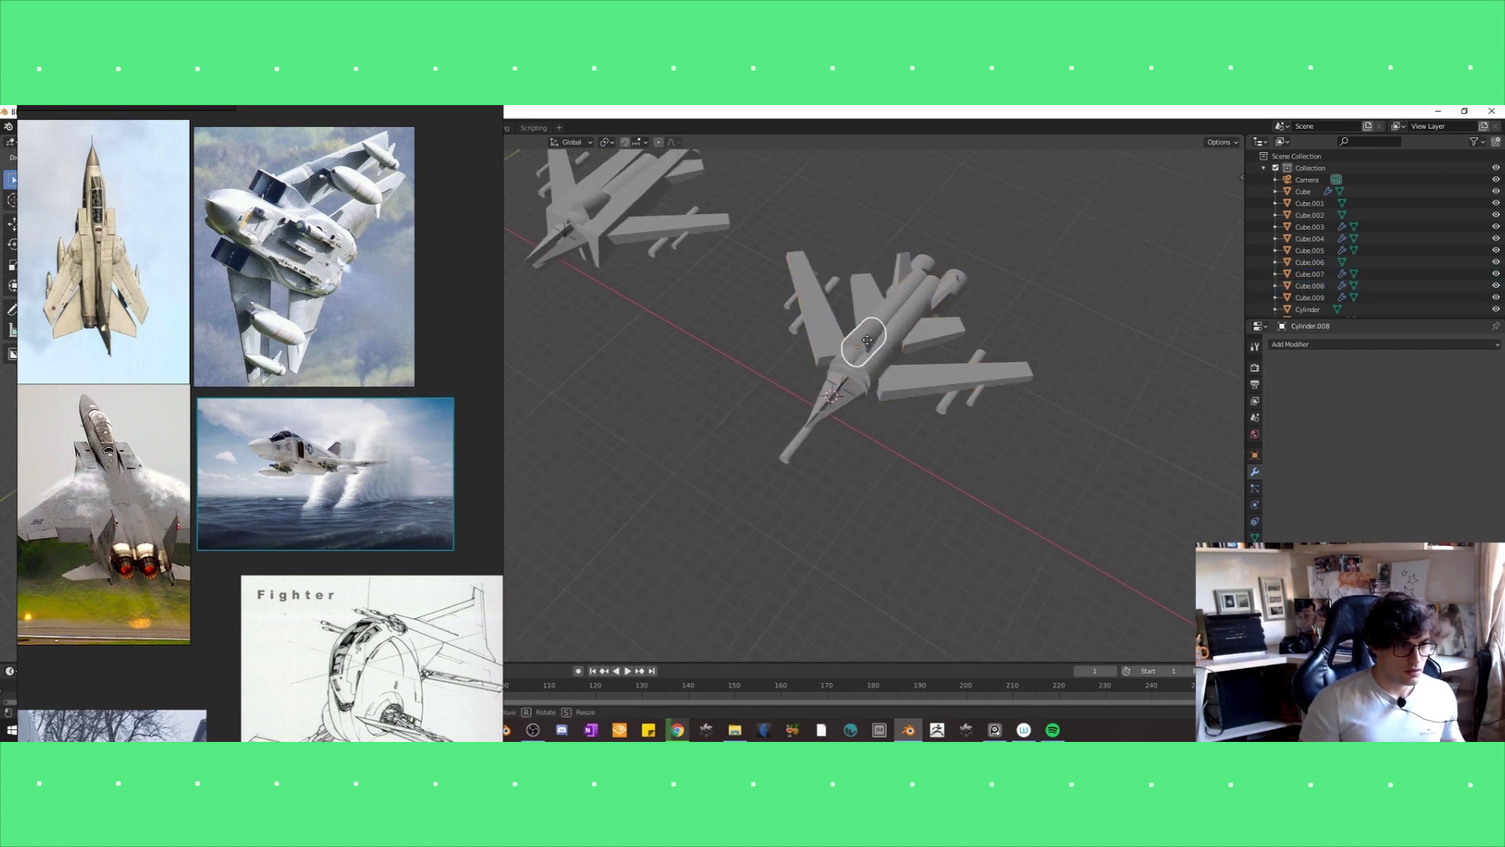
pyautogui.press('s')
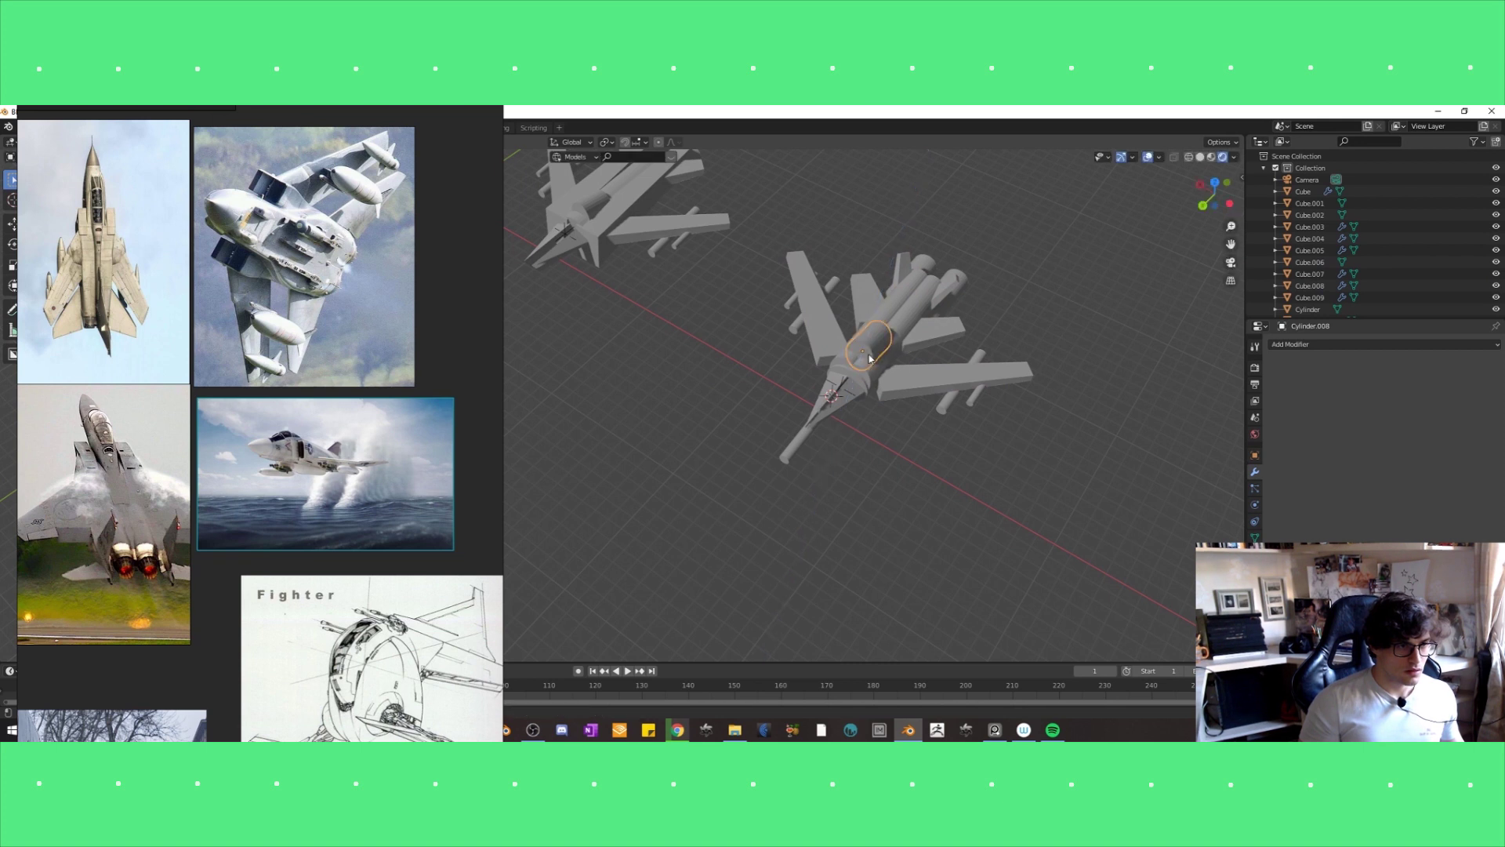
pyautogui.click(866, 356)
# Delete the fuselage ring and select the tail fin Cube.009.
pyautogui.press('x')
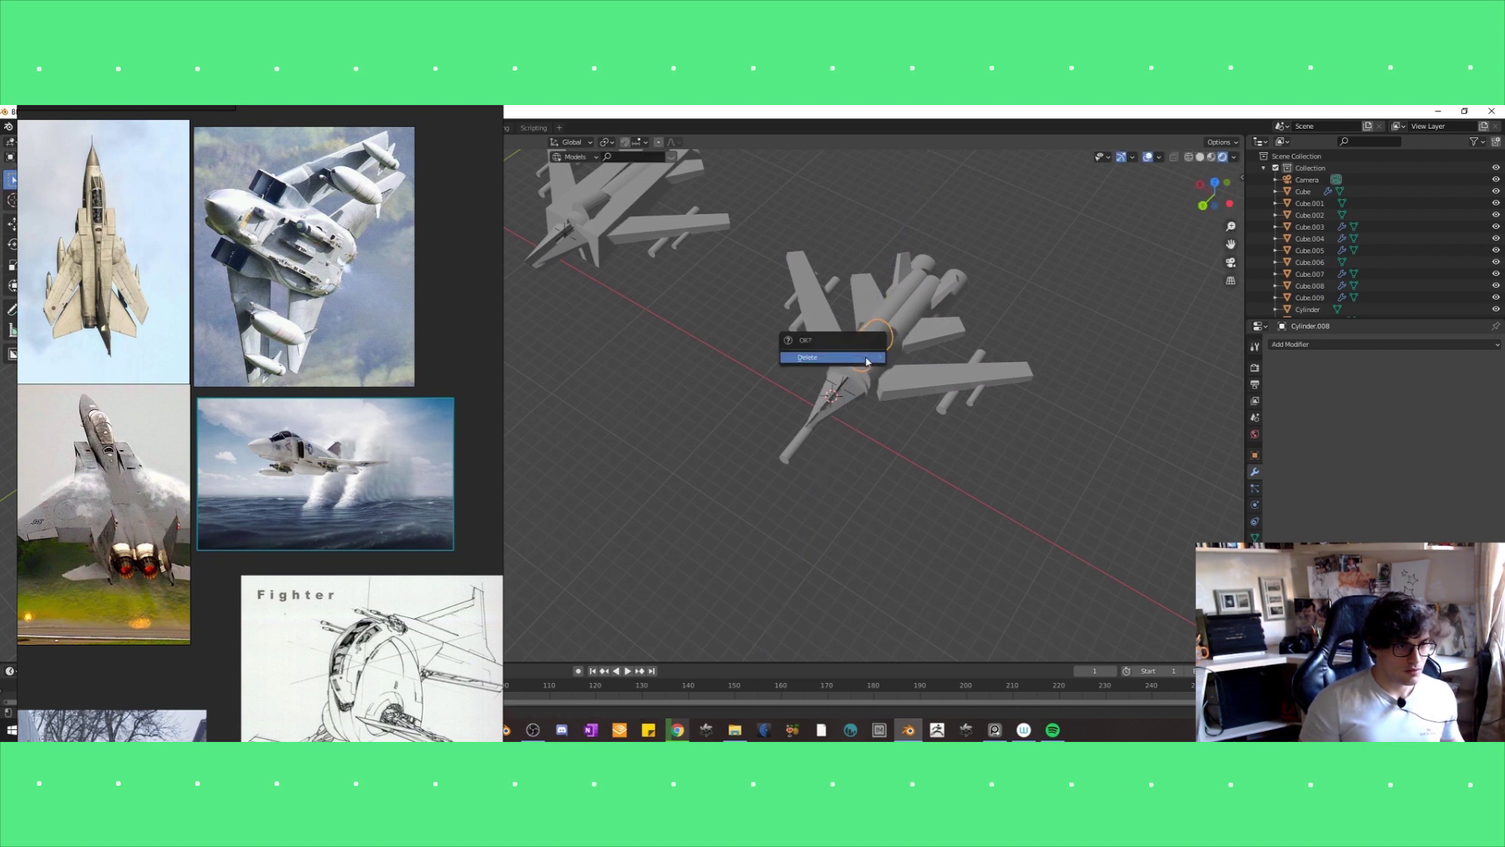
pyautogui.click(862, 351)
pyautogui.moveTo(862, 351); pyautogui.dragTo(891, 457, button='middle')
pyautogui.click(825, 495)
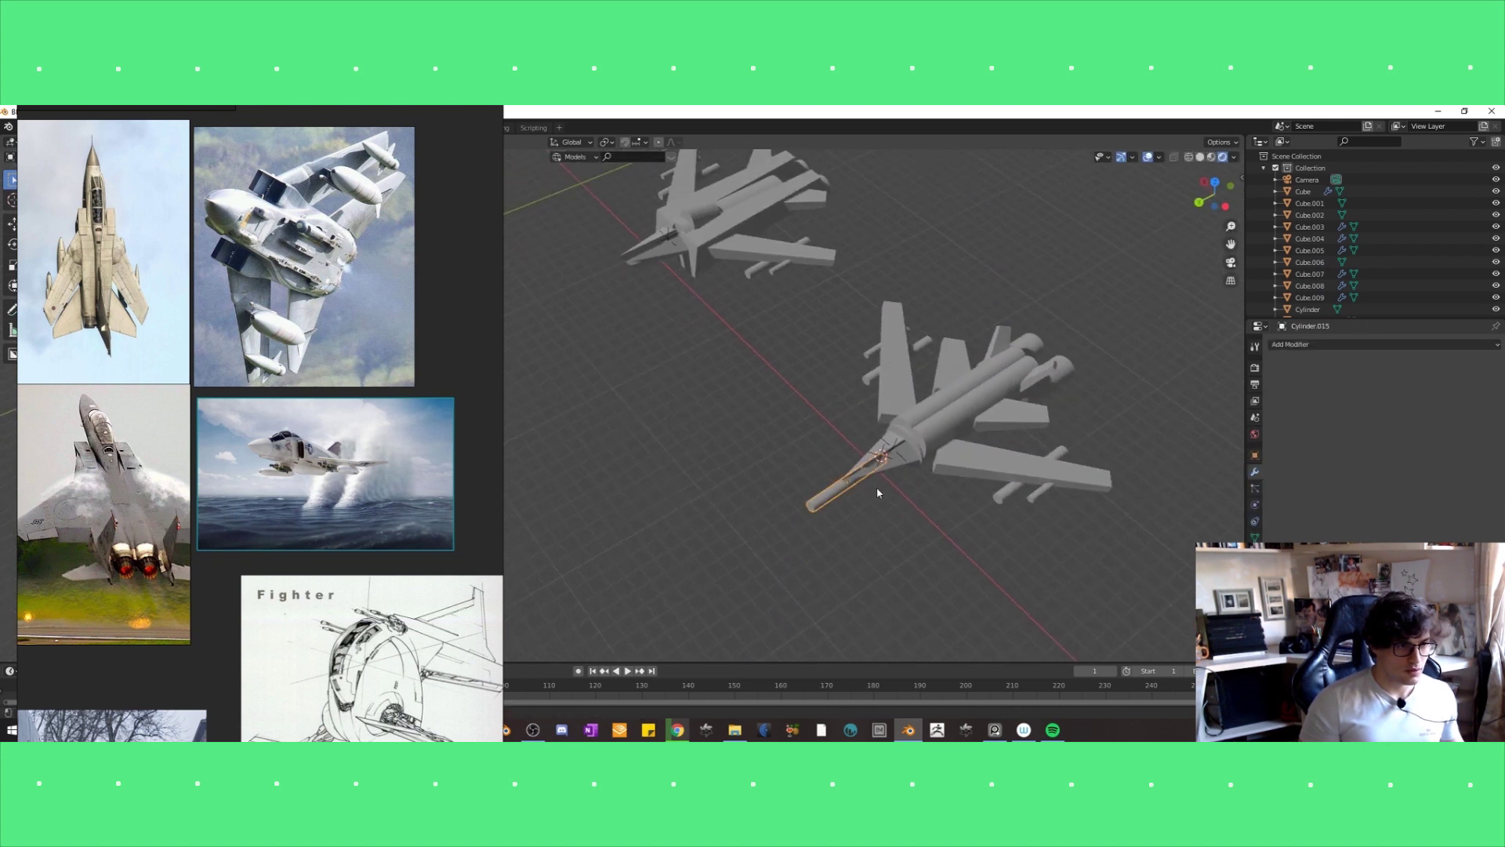
pyautogui.click(968, 470)
pyautogui.click(1017, 430)
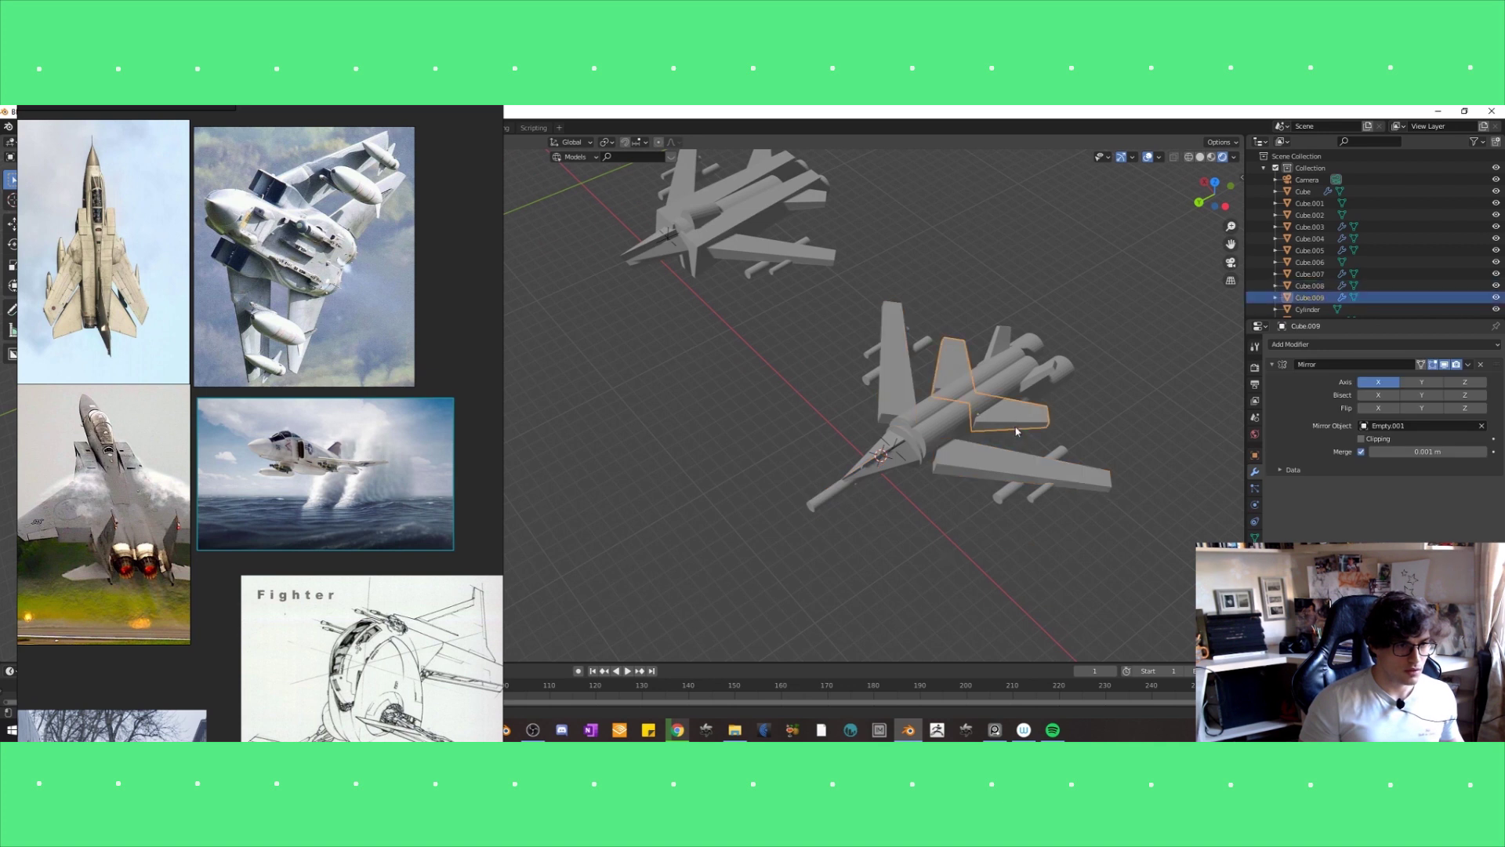
# Duplicate the tail fin with Shift+D and rotate the copy.
pyautogui.hotkey('shift', 'd')
pyautogui.click(1043, 465)
pyautogui.press('r')
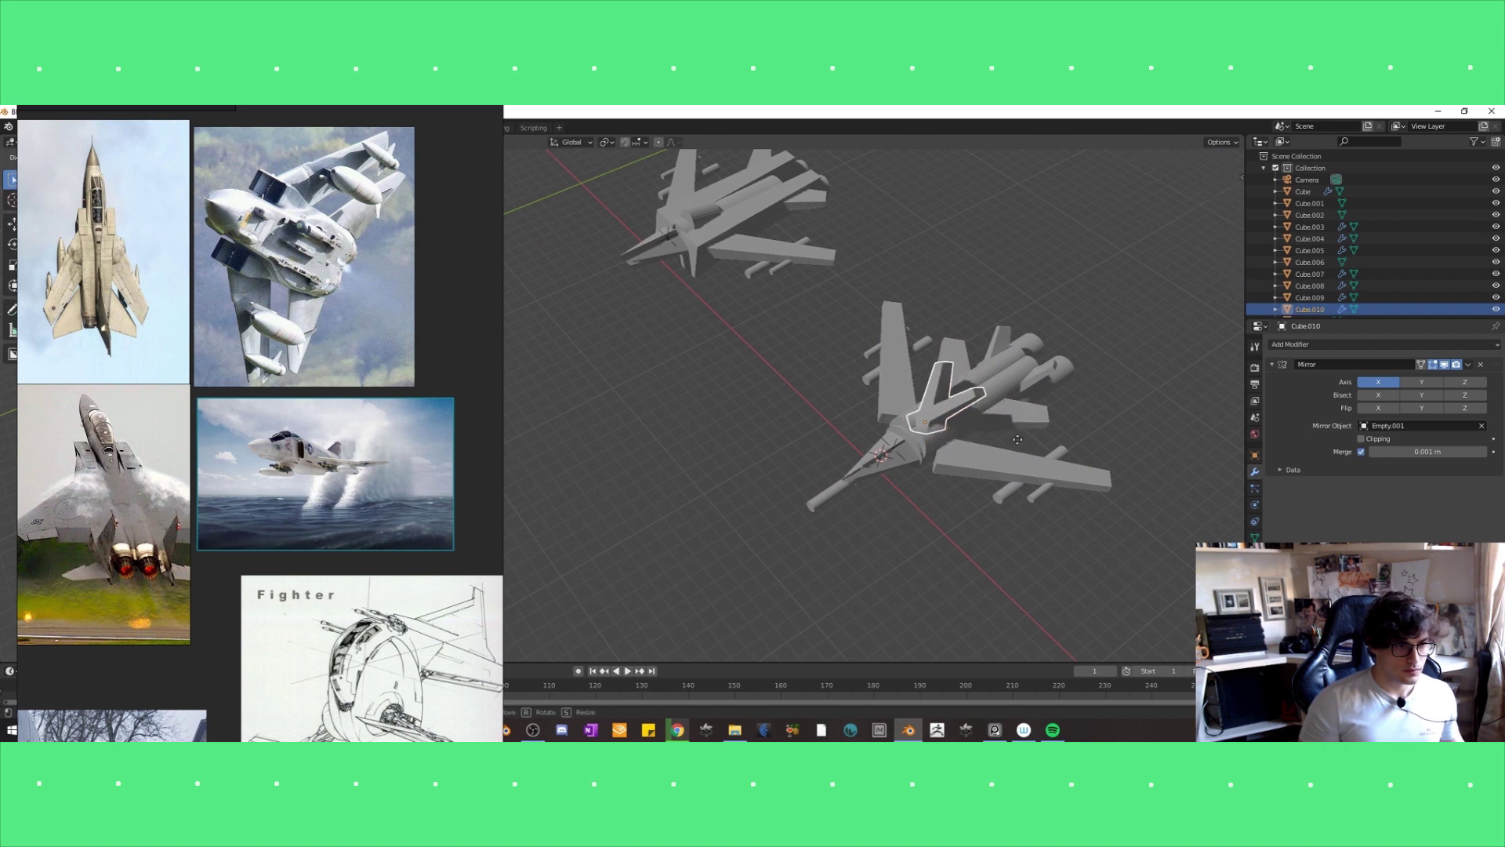
pyautogui.click(955, 403)
pyautogui.press('r')
pyautogui.click(950, 407)
# Refine the copied fin's angle so it lies along the fuselage.
pyautogui.press('r')
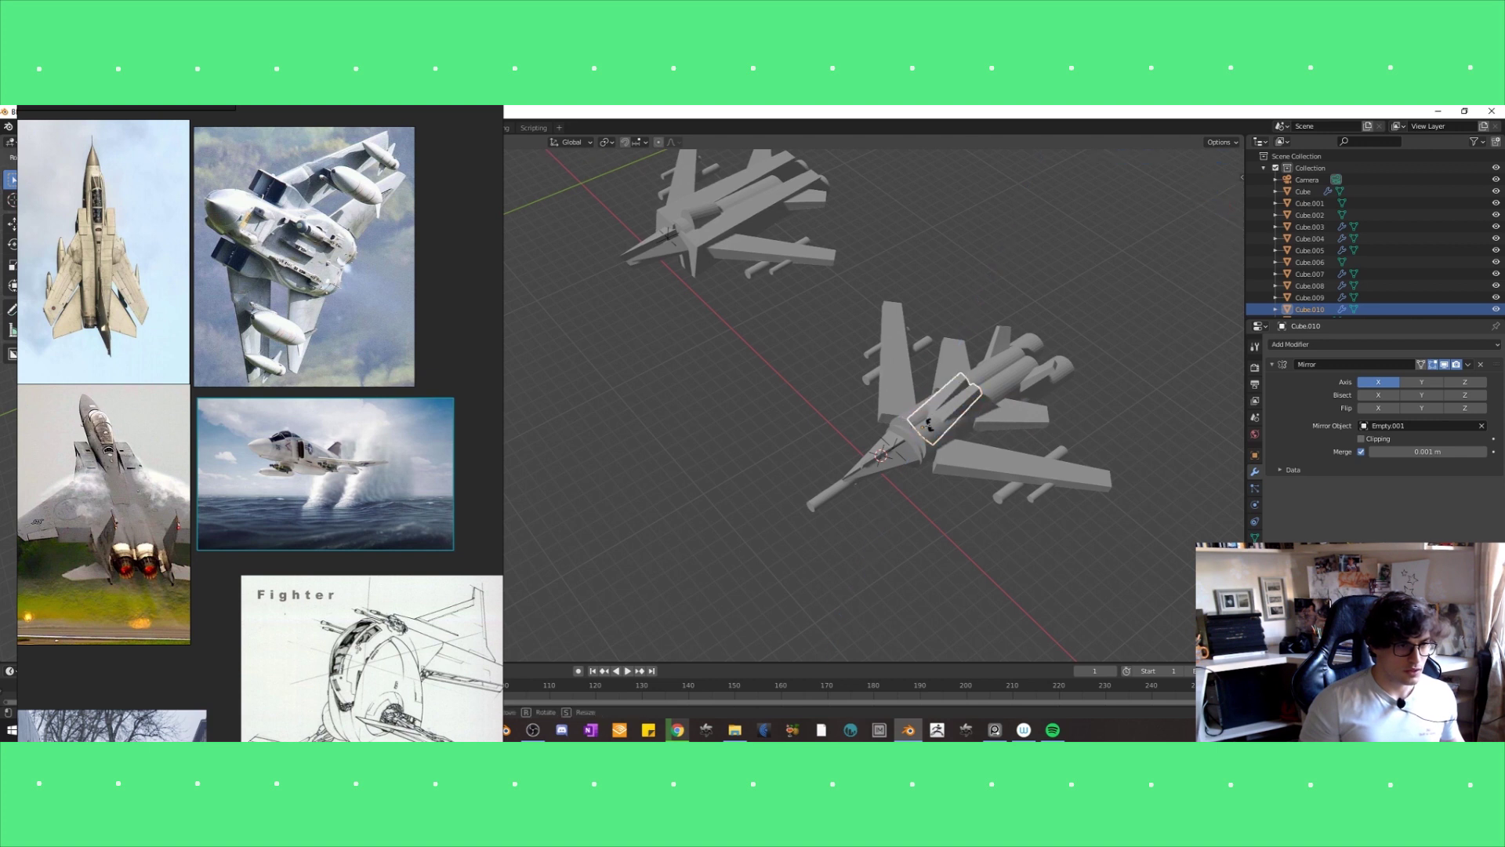
pyautogui.click(930, 425)
pyautogui.press('r')
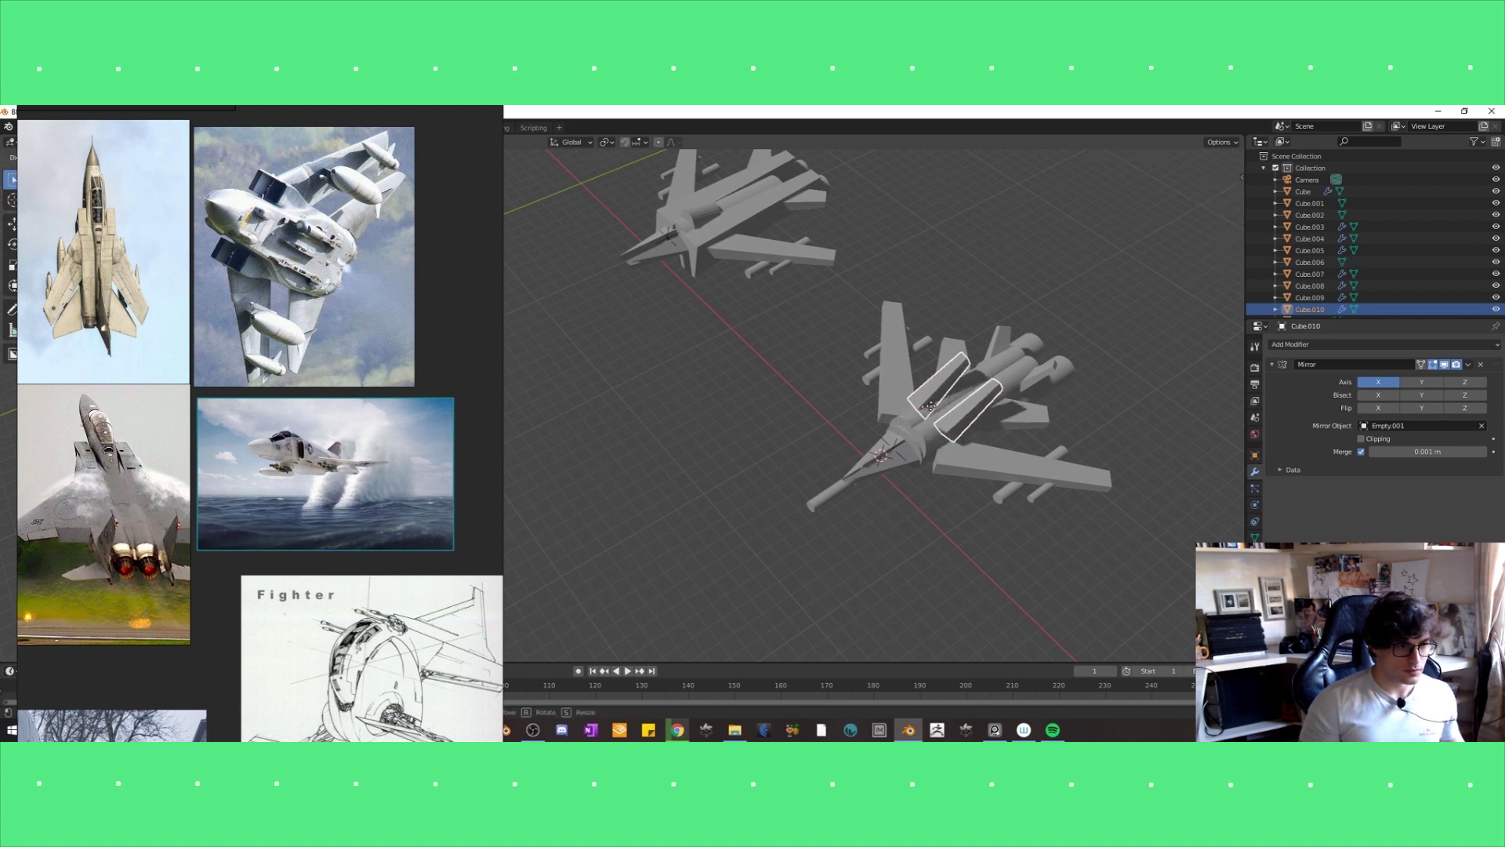
pyautogui.click(931, 409)
pyautogui.press('r')
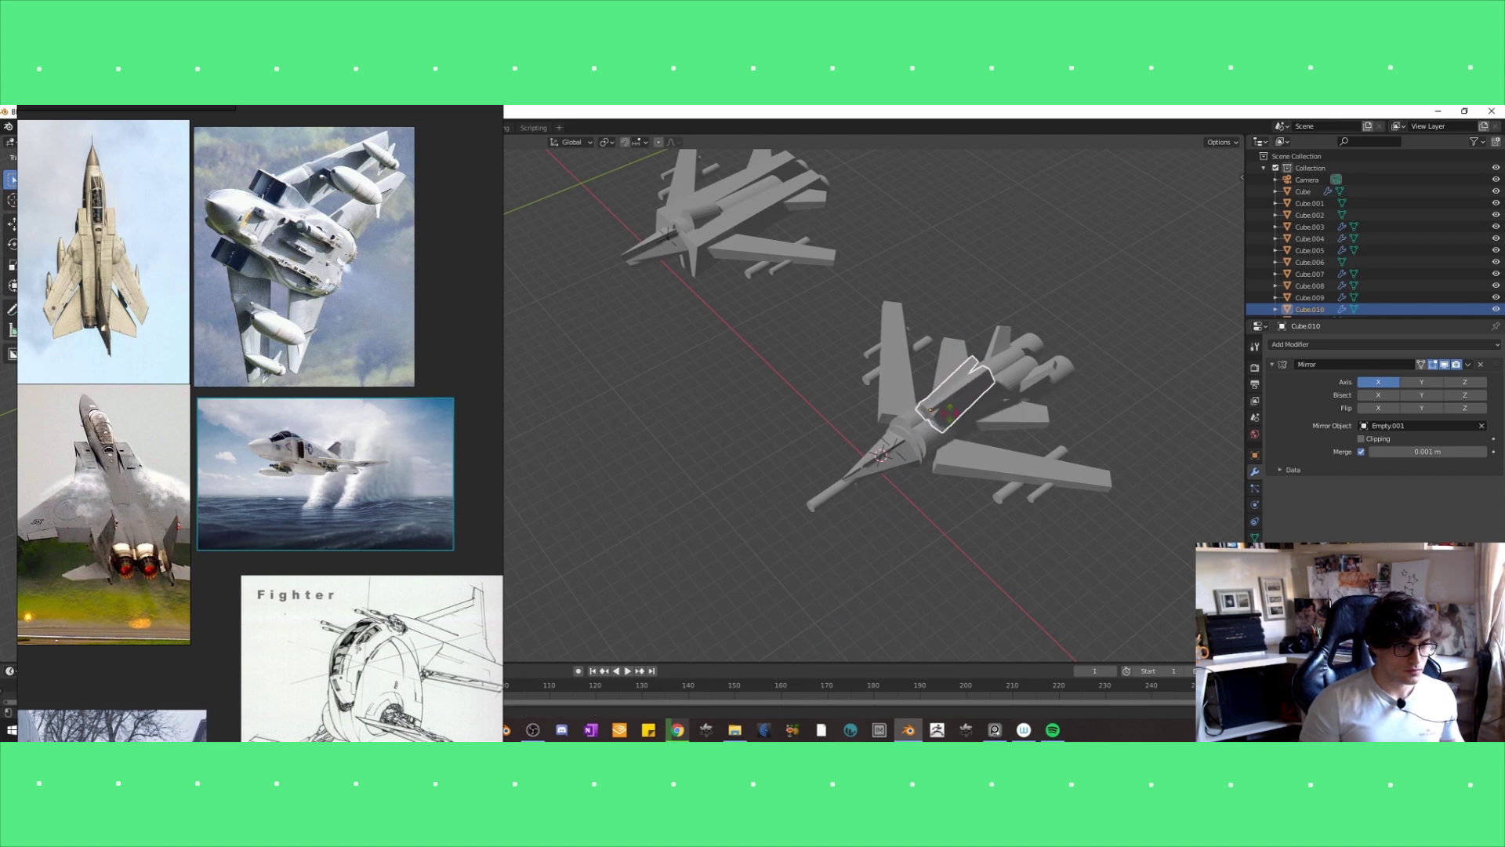
pyautogui.moveTo(951, 401); pyautogui.dragTo(911, 426, button='middle')
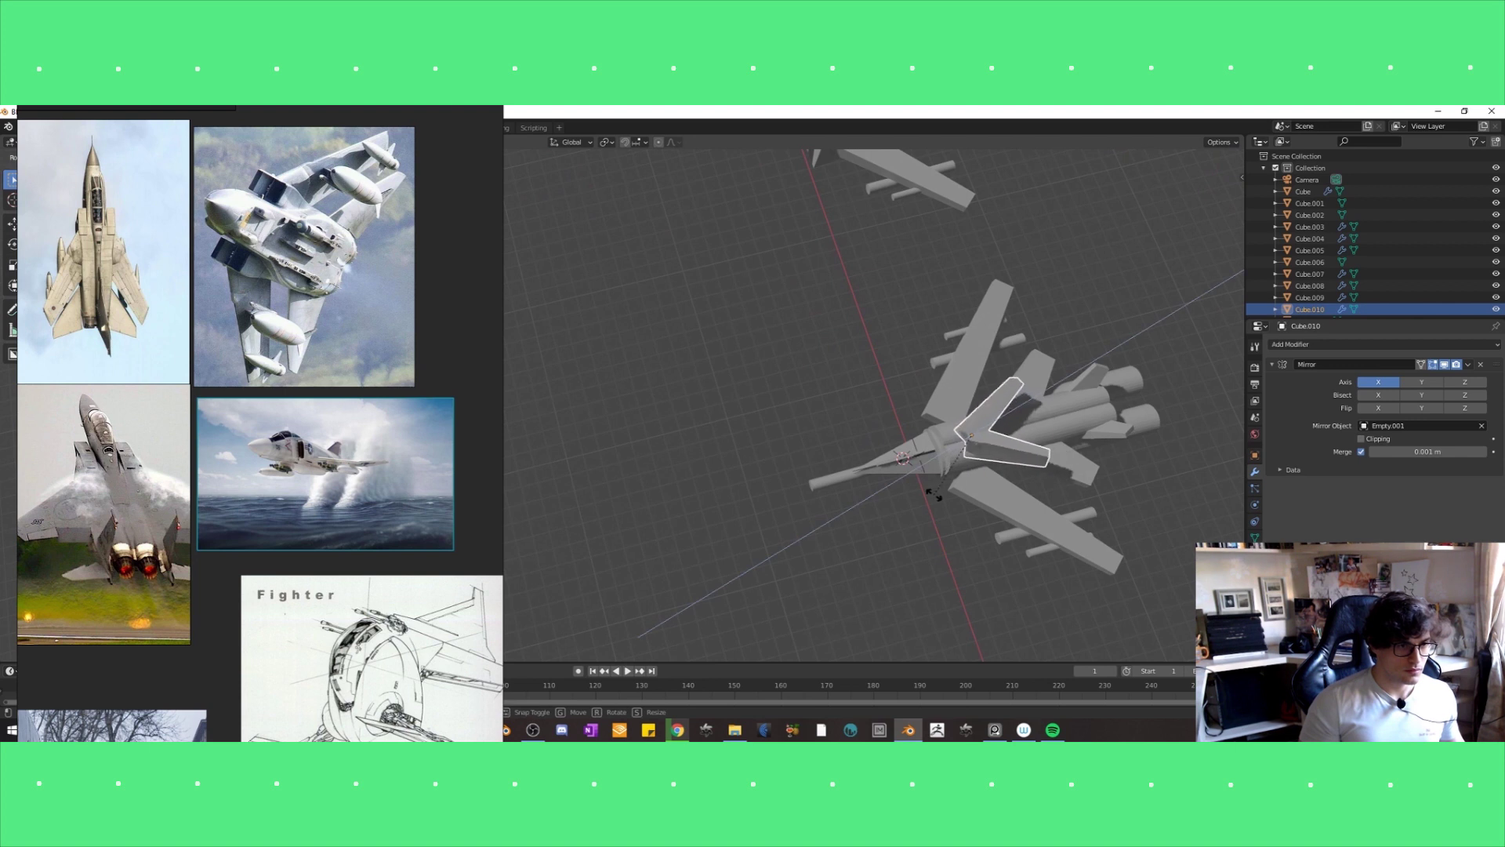
pyautogui.moveTo(918, 451); pyautogui.dragTo(940, 424, button='middle')
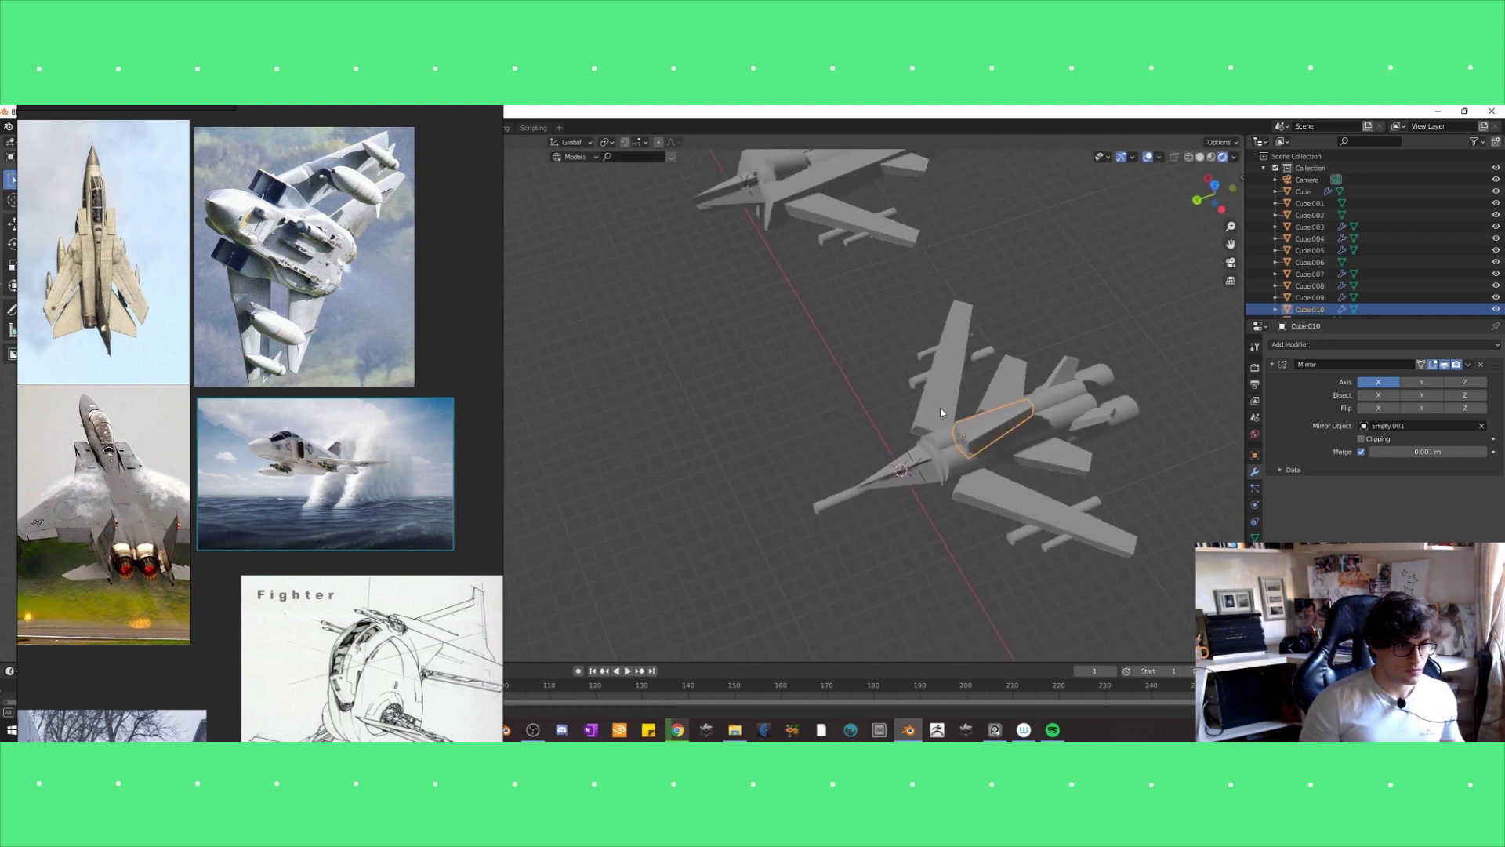
pyautogui.click(947, 420)
# Move the copied fin forward beside the cockpit and check it in top view.
pyautogui.press('g')
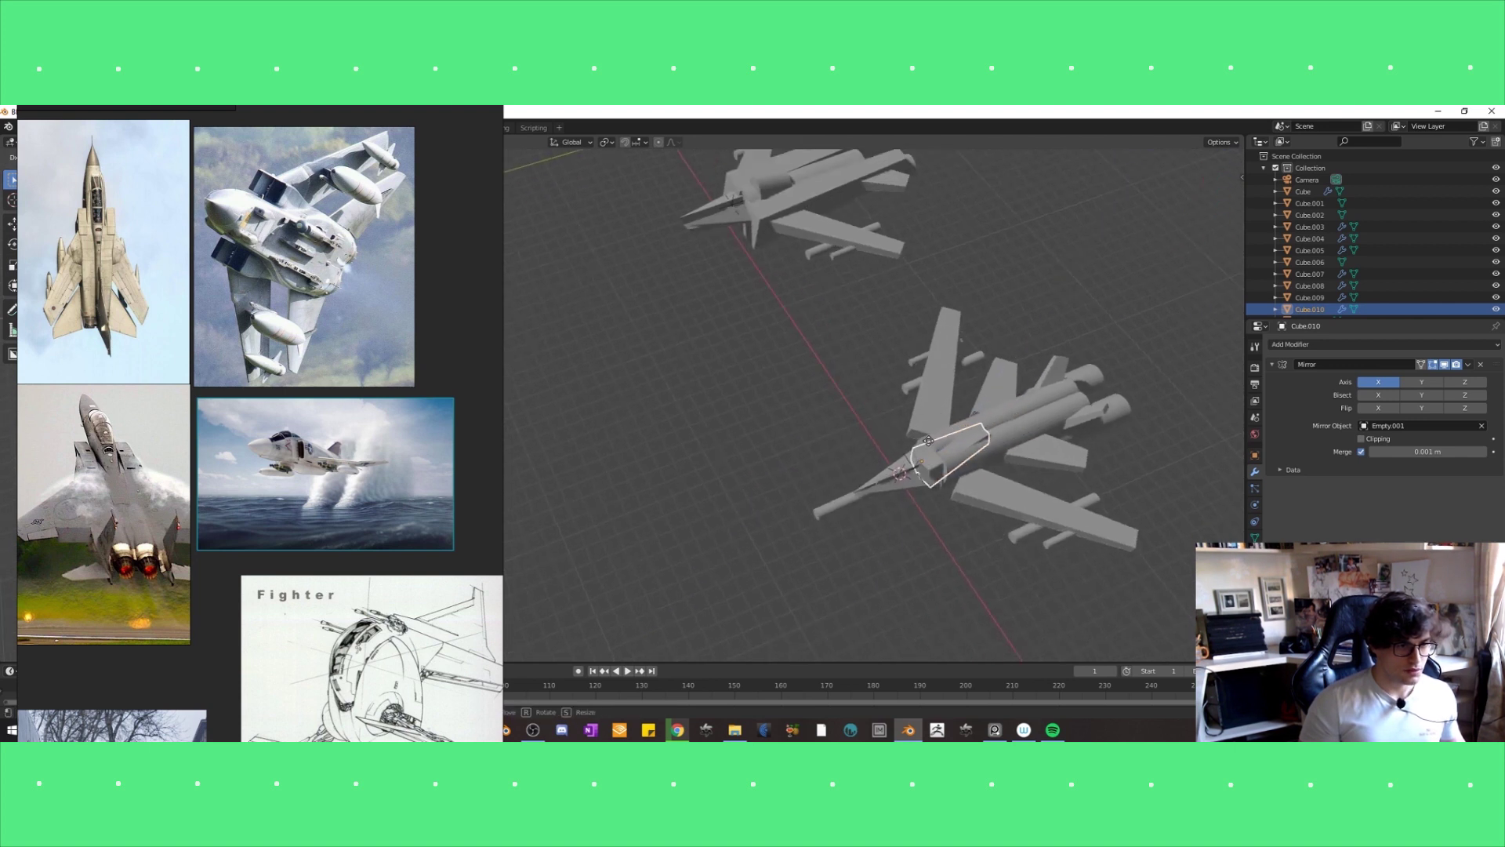
pyautogui.click(938, 440)
pyautogui.moveTo(937, 441)
pyautogui.mouseDown(button='middle')
pyautogui.moveTo(947, 408)
pyautogui.moveTo(925, 453)
pyautogui.mouseUp(button='middle')
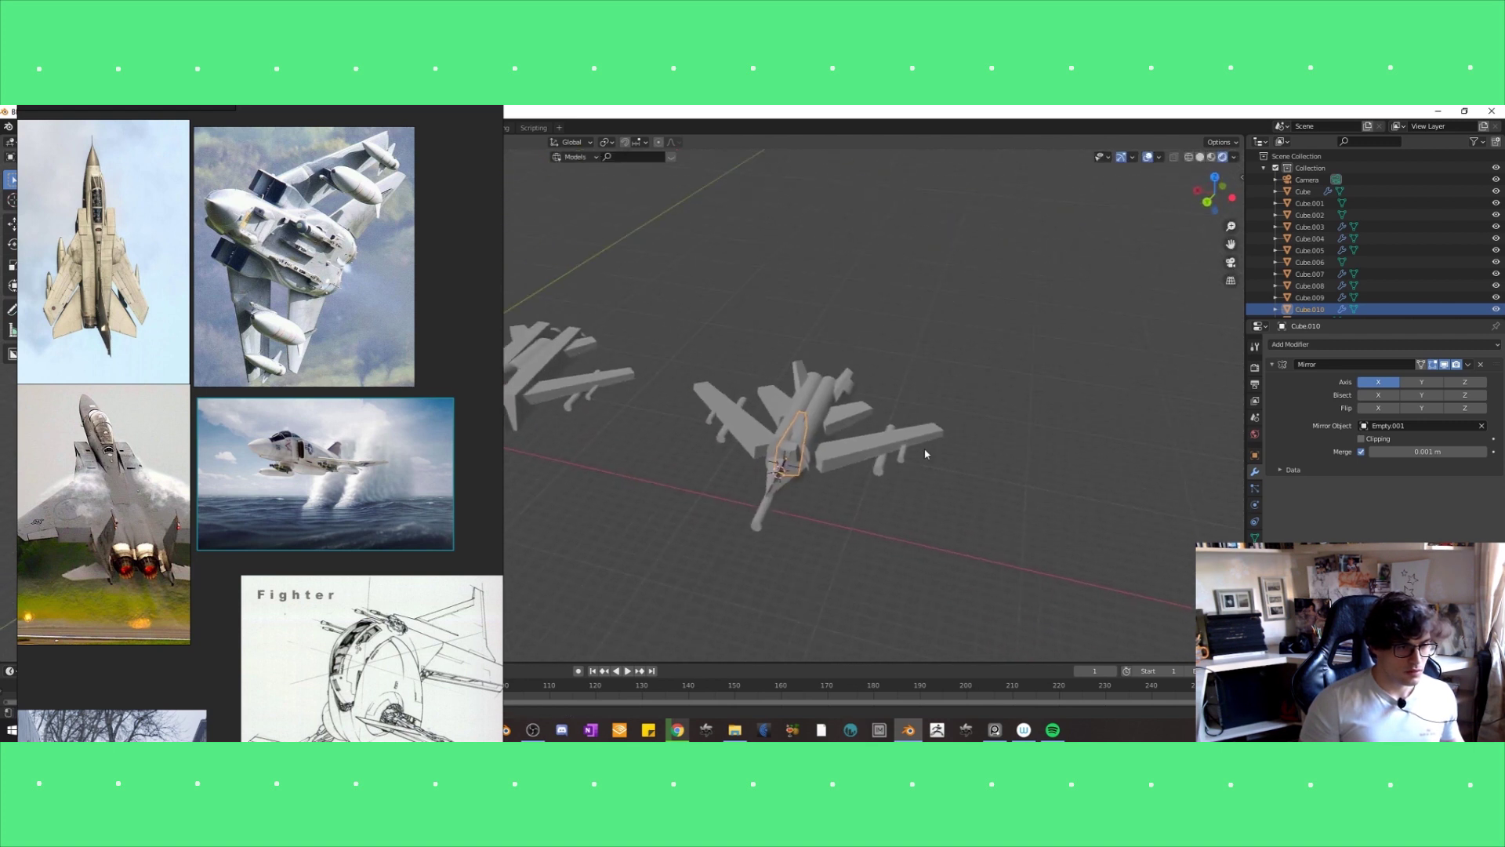
pyautogui.press('KP_7')
pyautogui.scroll(3, 819, 467)
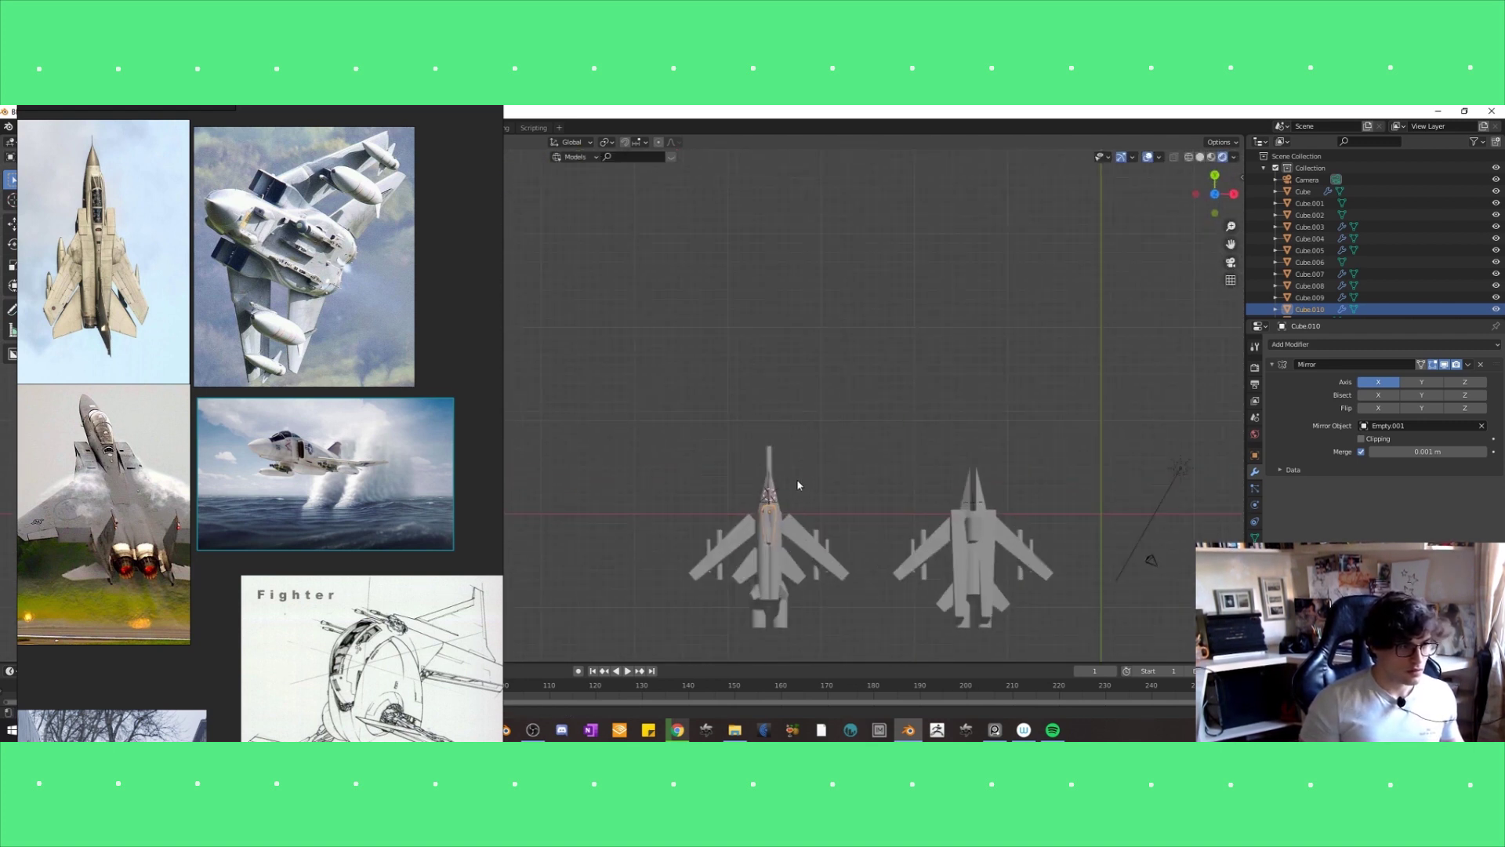
pyautogui.scroll(2, 808, 470)
pyautogui.keyDown('shift'); pyautogui.moveTo(816, 533); pyautogui.dragTo(815, 446, button='middle'); pyautogui.keyUp('shift')
# Adjust the copied fin's height along the Z axis.
pyautogui.click(818, 466)
pyautogui.scroll(1, 818, 454)
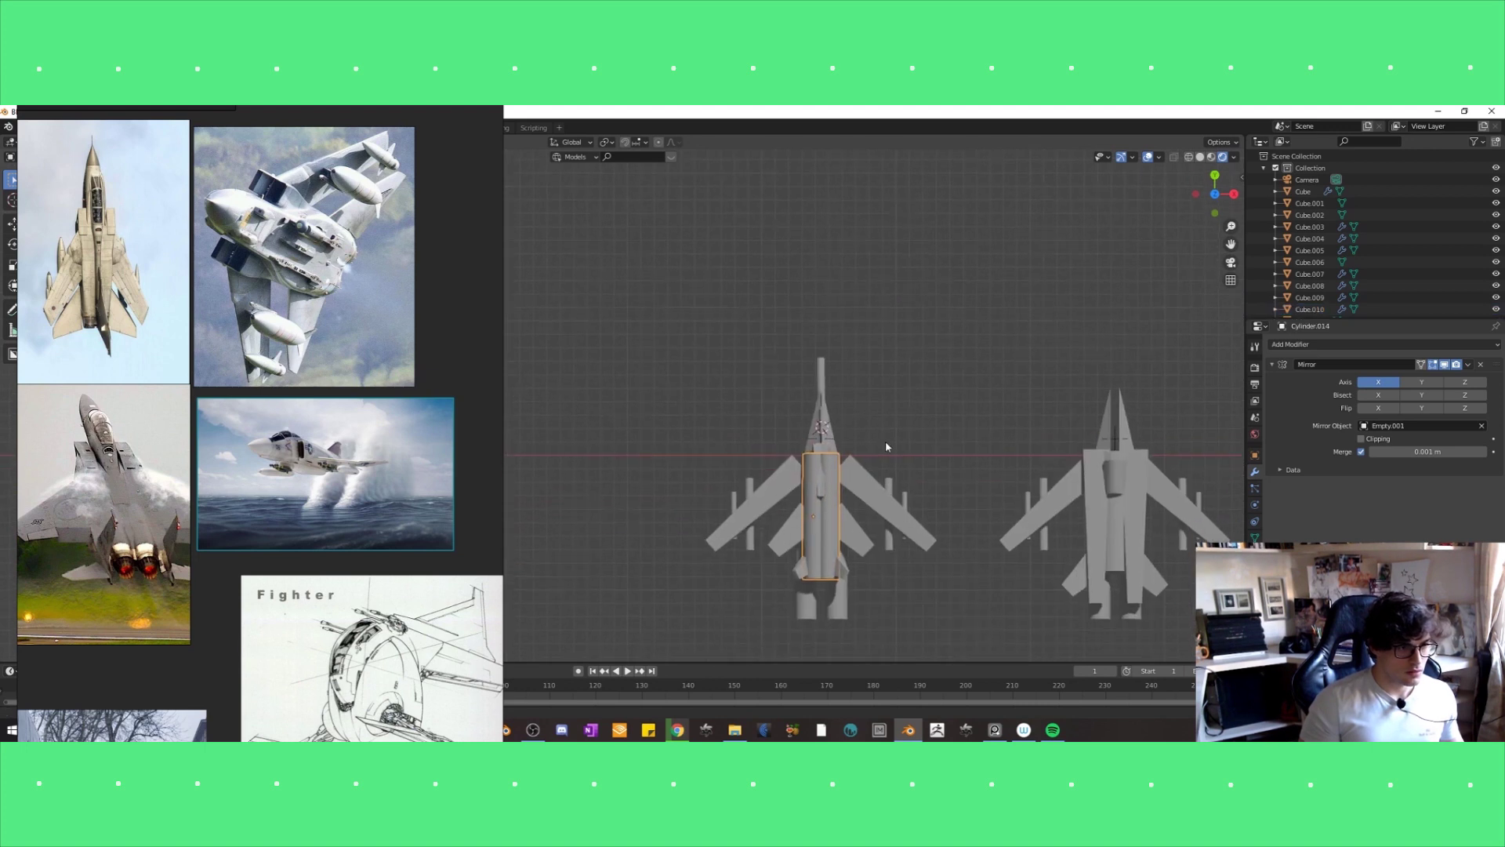
pyautogui.click(818, 443)
pyautogui.moveTo(818, 443); pyautogui.dragTo(885, 418, button='middle')
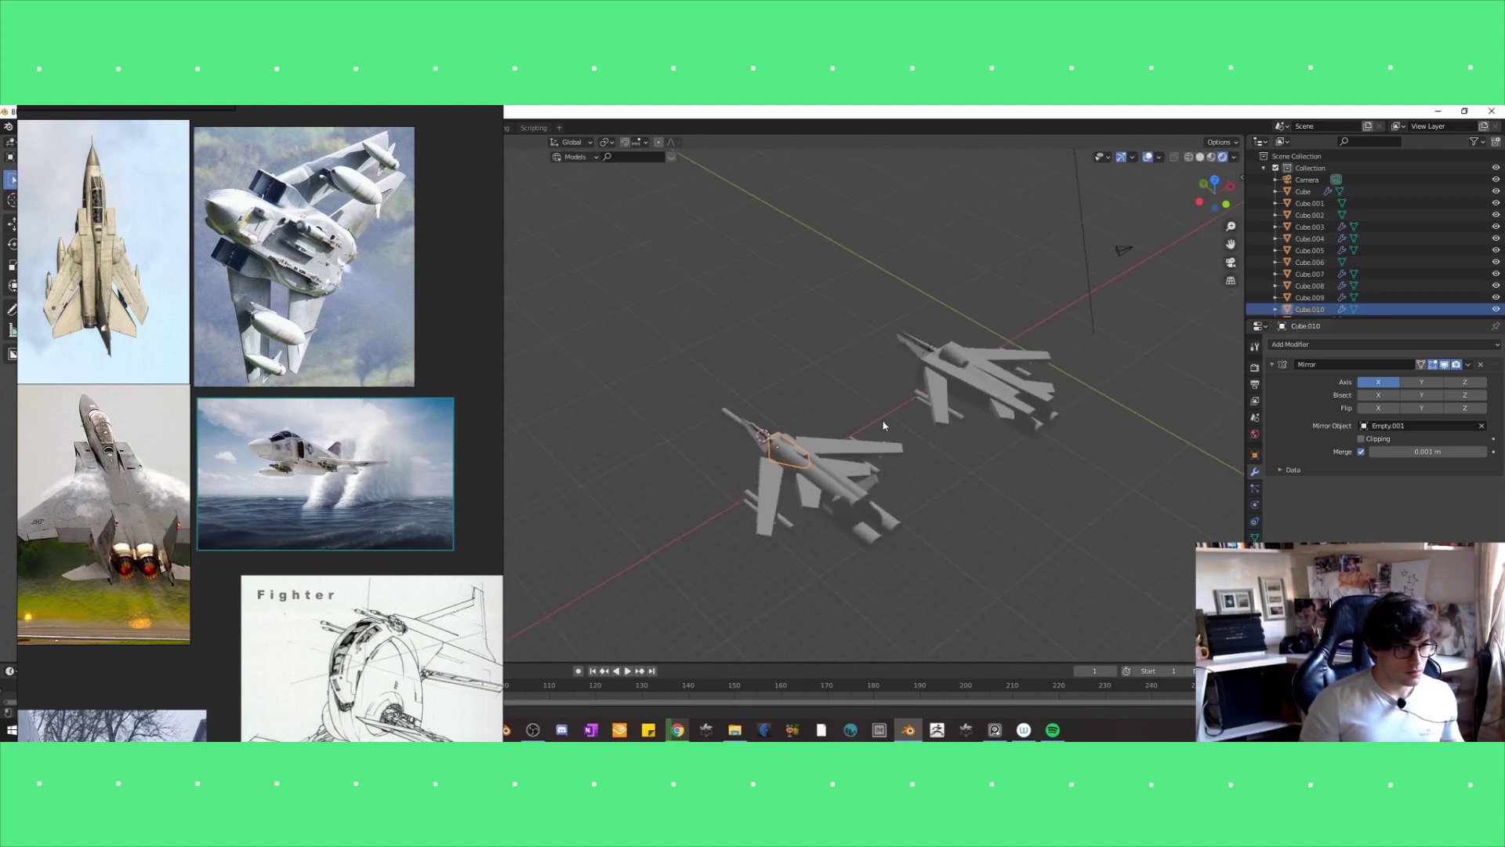
pyautogui.press('g')
pyautogui.press('z')
pyautogui.click(881, 424)
# Select the fuselage cylinder and view the second fighter from a new angle.
pyautogui.click(842, 493)
pyautogui.moveTo(842, 492); pyautogui.dragTo(923, 480, button='middle')
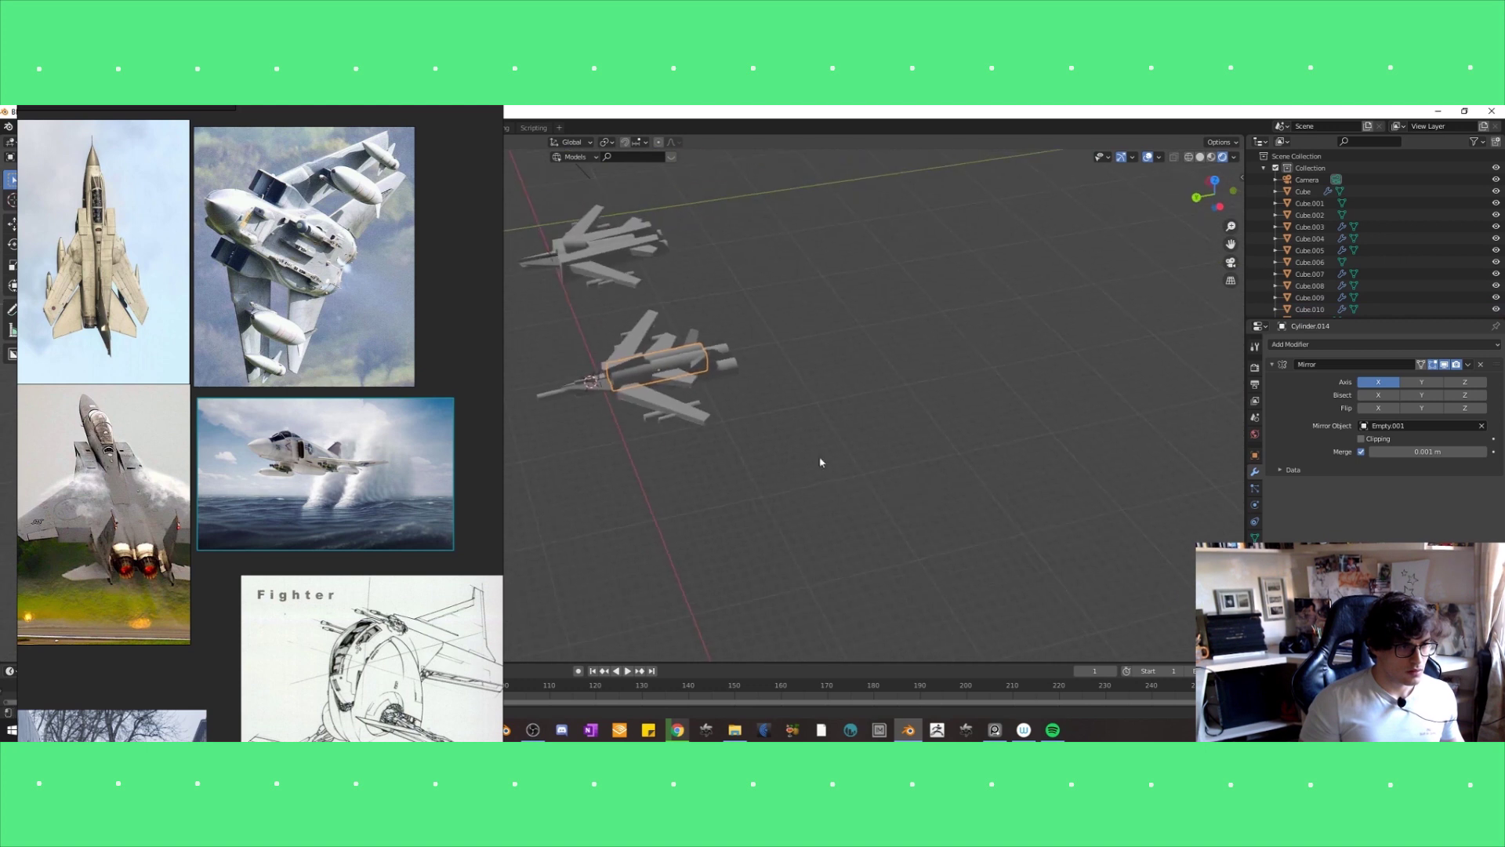
pyautogui.scroll(3, 924, 479)
pyautogui.scroll(2, 712, 468)
pyautogui.moveTo(712, 468); pyautogui.dragTo(714, 503, button='middle')
pyautogui.hotkey('shift', 'a')
pyautogui.moveTo(675, 477)
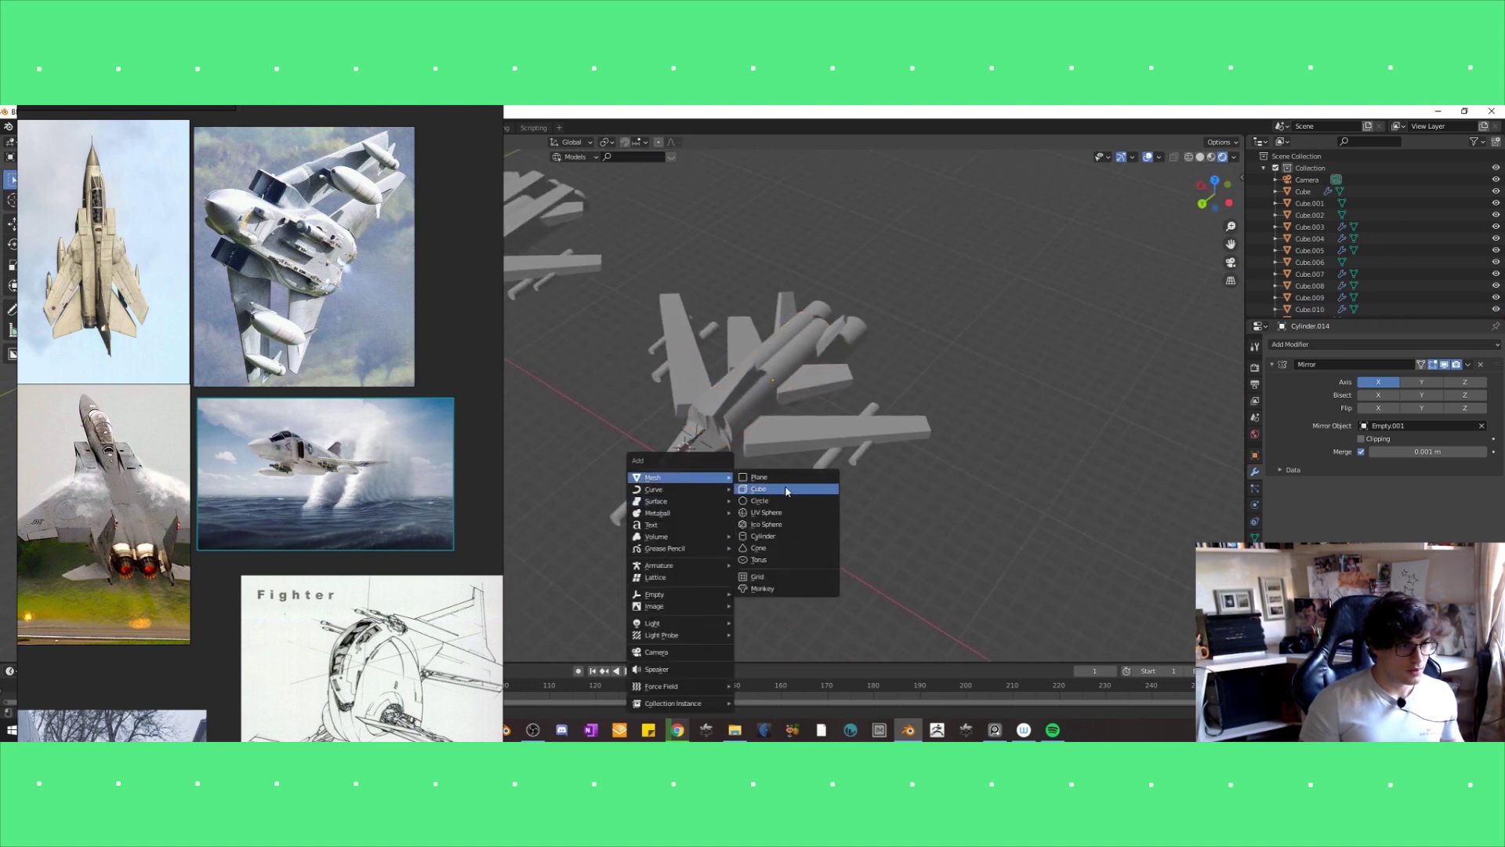
# Add a new cube and raise it along Z onto the second fighter's fuselage.
pyautogui.click(786, 490)
pyautogui.press('g')
pyautogui.click(835, 434)
pyautogui.press('g')
pyautogui.press('z')
pyautogui.click(834, 427)
pyautogui.keyDown('shift'); pyautogui.moveTo(637, 412); pyautogui.dragTo(825, 459, button='middle'); pyautogui.keyUp('shift')
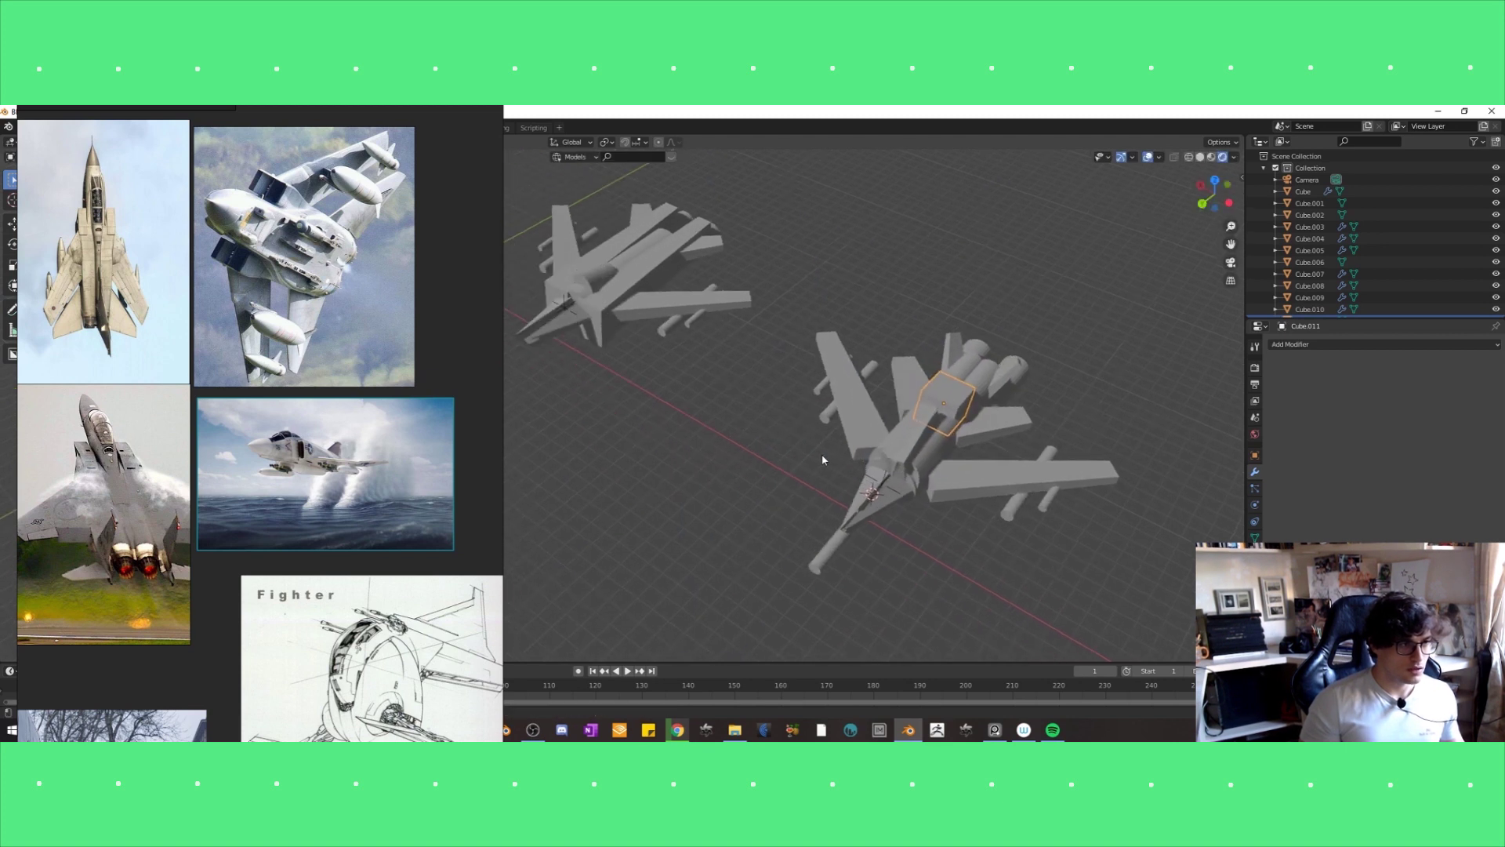
pyautogui.moveTo(1058, 421); pyautogui.dragTo(956, 443, button='middle')
# Scale the cube down and stretch it into a long block along the fuselage.
pyautogui.press('s')
pyautogui.click(990, 453)
pyautogui.press('s')
pyautogui.click(952, 441)
pyautogui.press('s')
pyautogui.click(950, 432)
pyautogui.press('s')
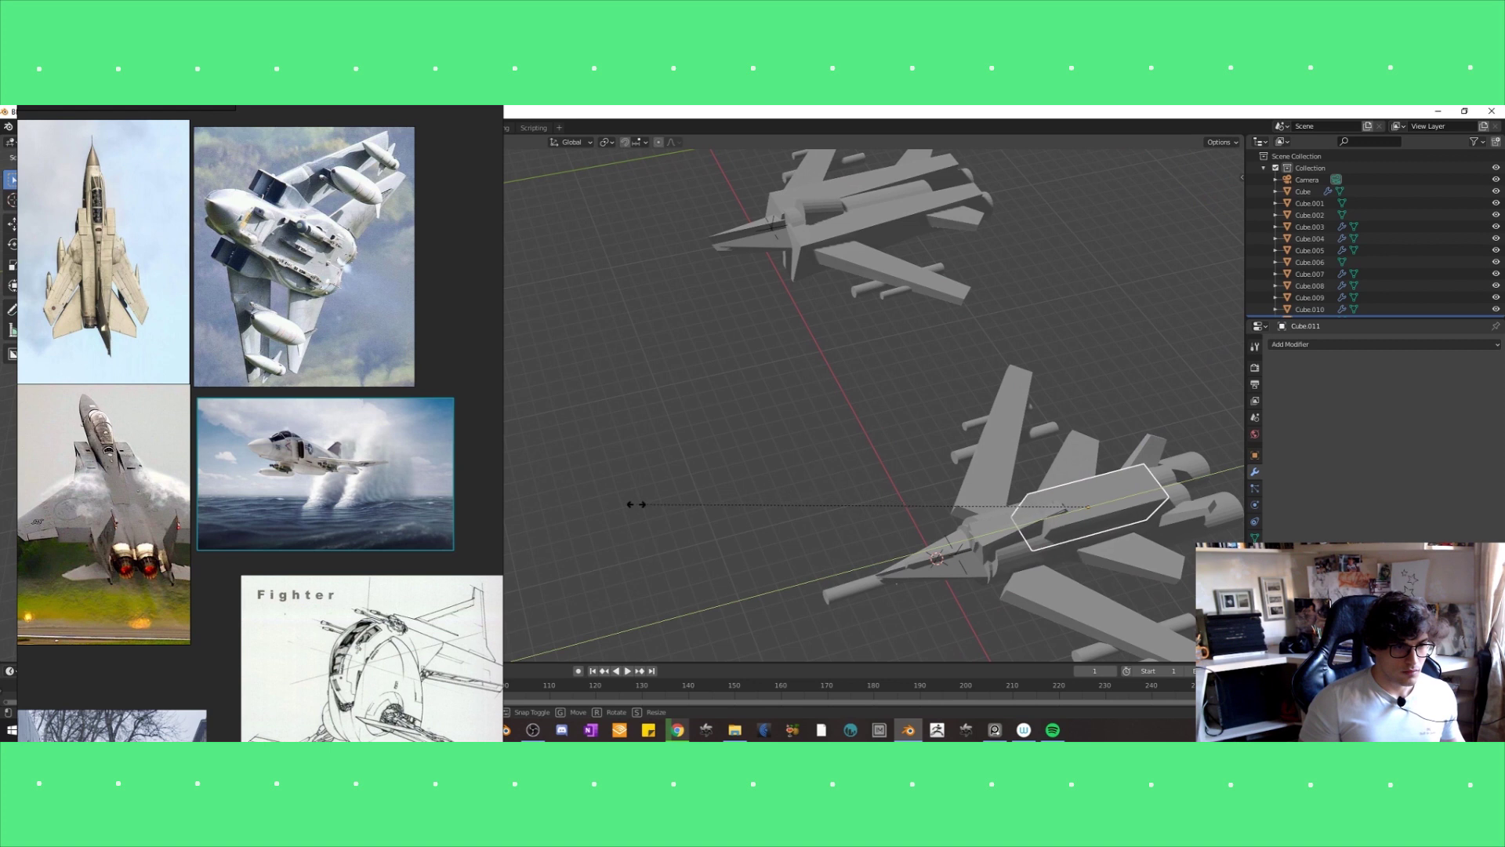
pyautogui.click(602, 515)
# Position the block on the rear fuselage behind the cockpit, between the wings.
pyautogui.press('g')
pyautogui.click(834, 469)
pyautogui.press('g')
pyautogui.click(839, 475)
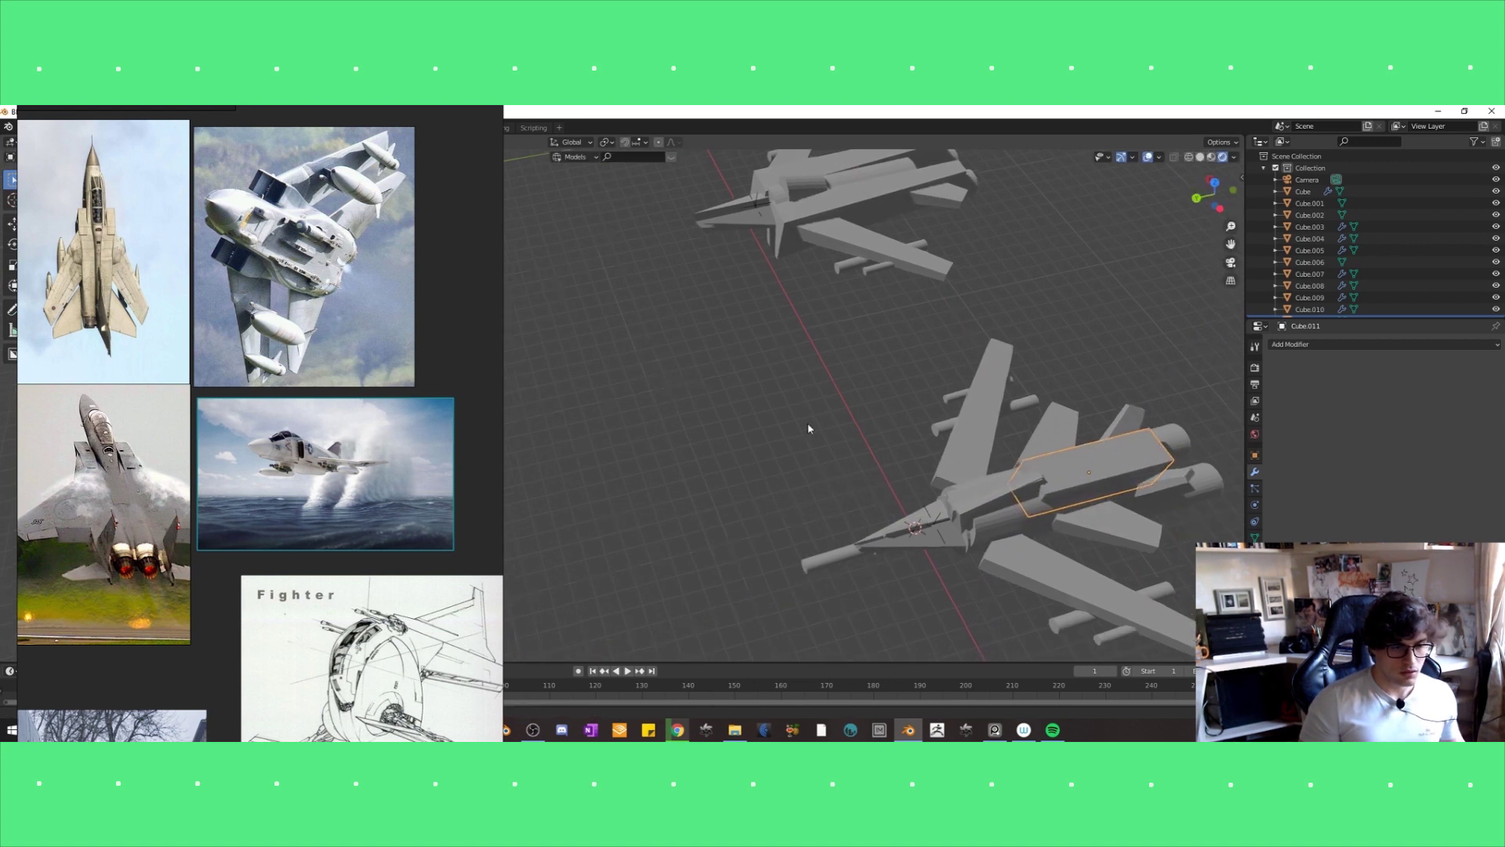
pyautogui.moveTo(807, 427); pyautogui.dragTo(981, 520, button='middle')
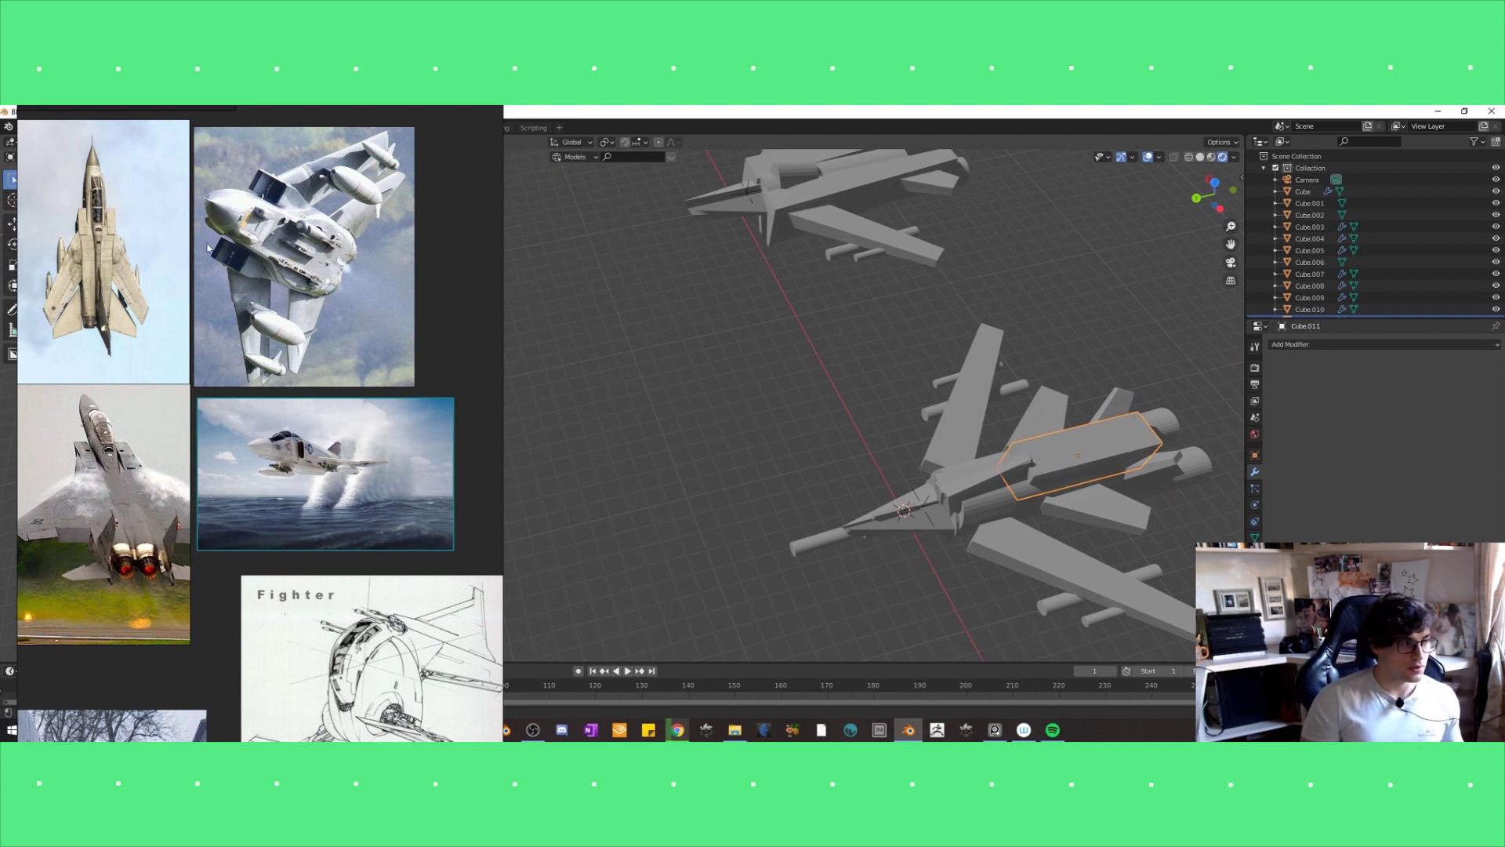
pyautogui.scroll(-3, 823, 384)
pyautogui.moveTo(823, 384); pyautogui.dragTo(888, 392, button='middle')
pyautogui.moveTo(891, 527)
pyautogui.mouseDown(button='middle')
pyautogui.moveTo(921, 527)
pyautogui.moveTo(895, 540)
pyautogui.mouseUp(button='middle')
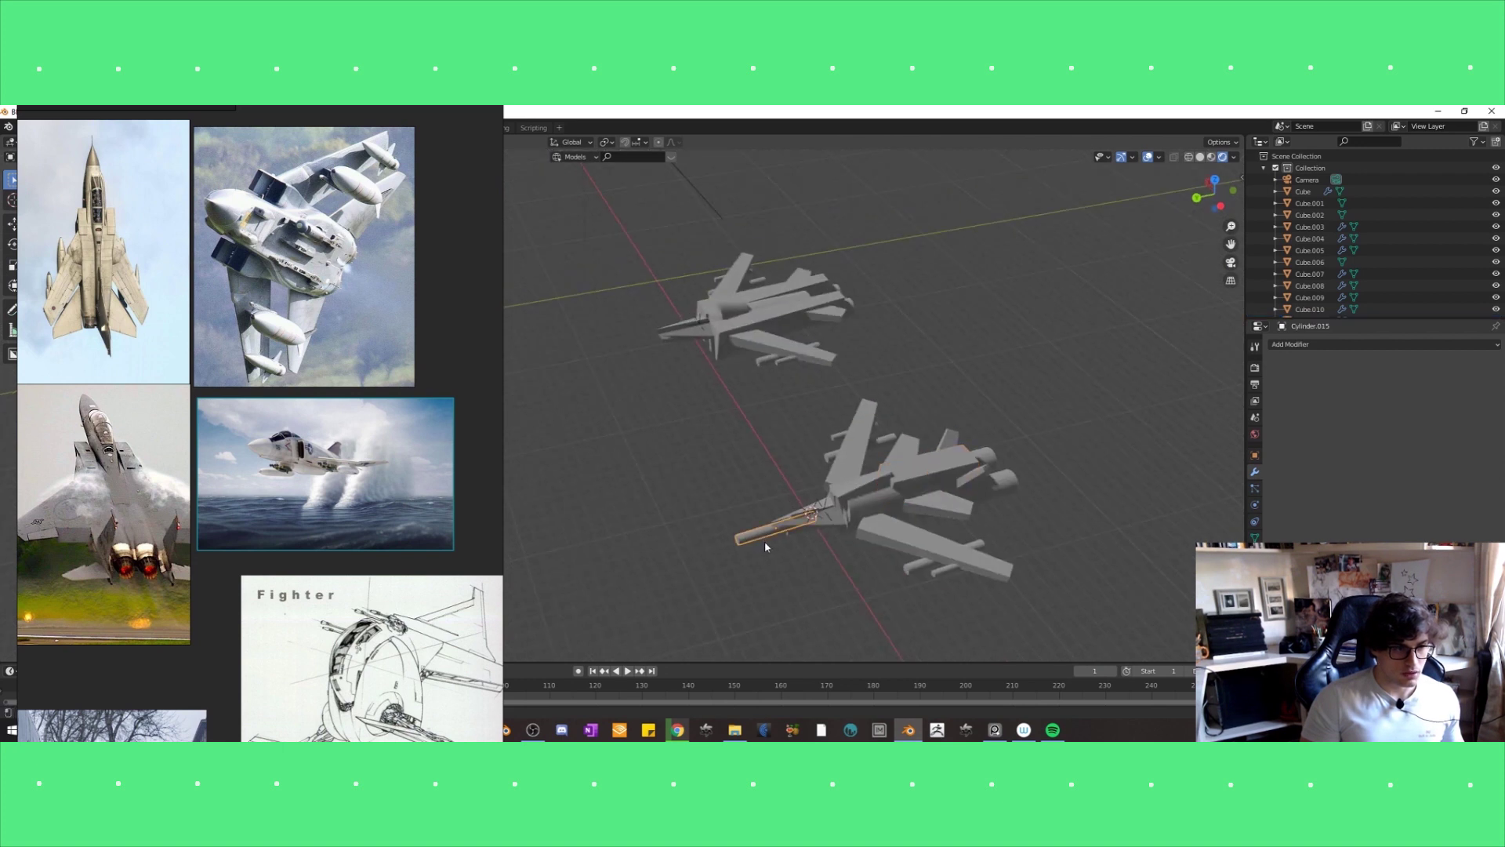
pyautogui.moveTo(787, 547)
pyautogui.mouseDown(button='middle')
pyautogui.moveTo(927, 561)
pyautogui.moveTo(901, 541)
pyautogui.moveTo(913, 470)
pyautogui.moveTo(868, 493)
pyautogui.moveTo(985, 547)
pyautogui.moveTo(975, 520)
pyautogui.mouseUp(button='middle')
pyautogui.click(913, 423)
pyautogui.press('g')
pyautogui.press('z')
pyautogui.click(913, 513)
pyautogui.click(981, 519)
pyautogui.press('s')
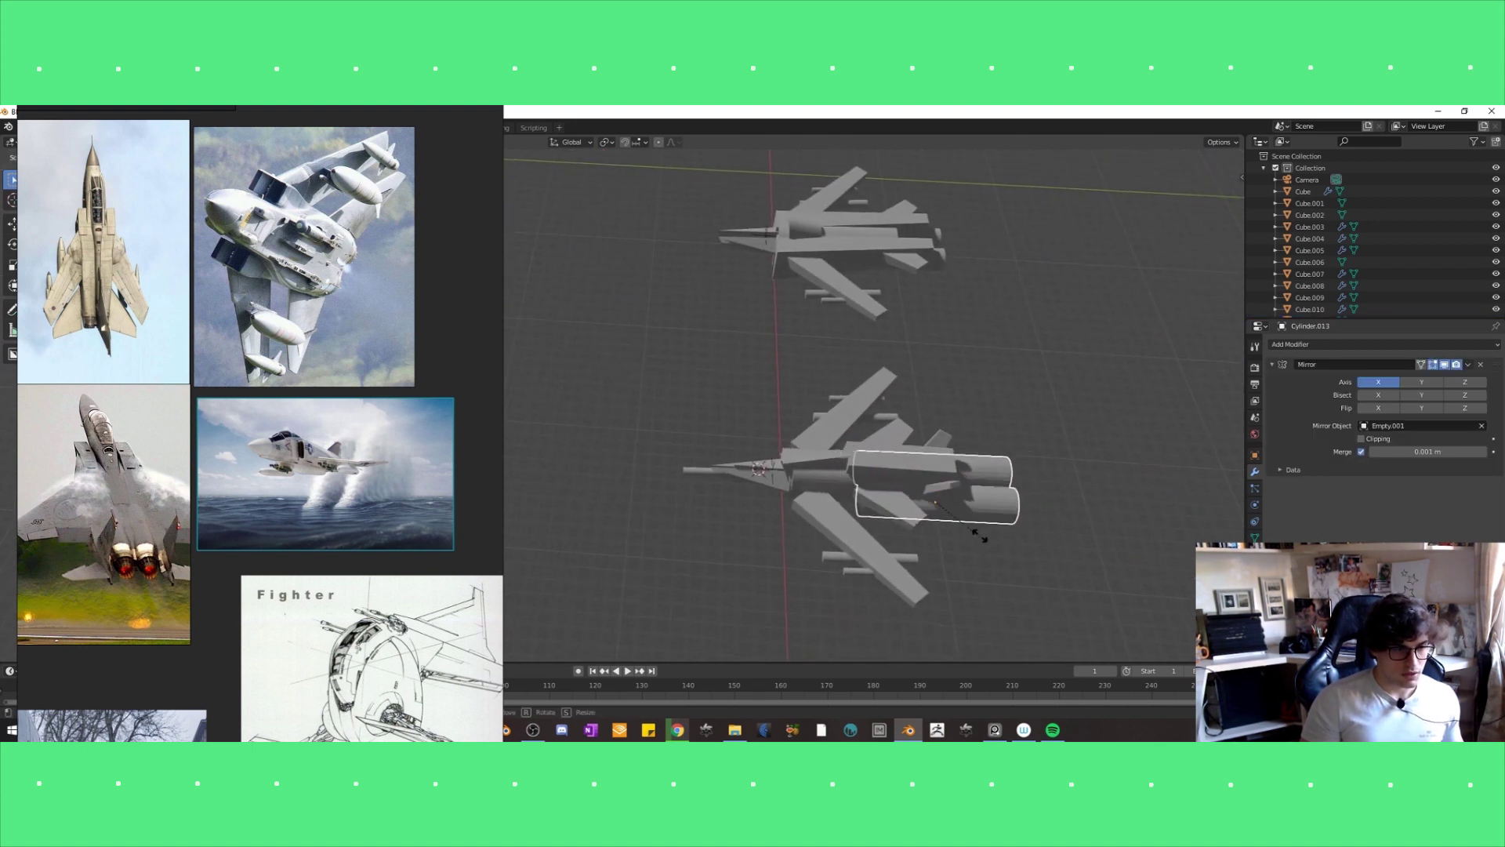
pyautogui.click(980, 521)
pyautogui.press('g')
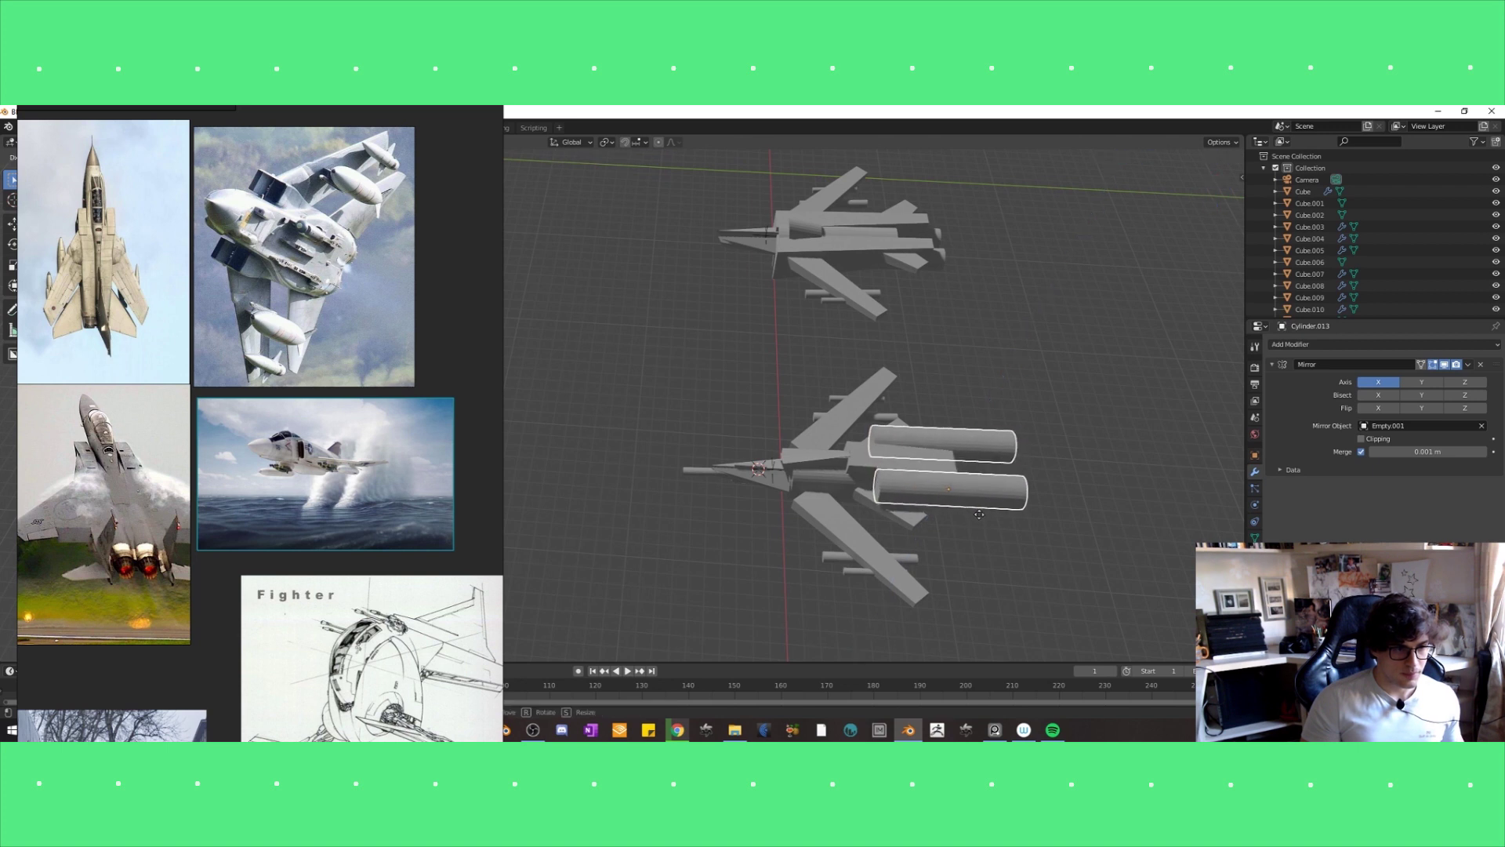
pyautogui.click(982, 517)
pyautogui.moveTo(981, 517)
pyautogui.mouseDown(button='middle')
pyautogui.moveTo(1035, 504)
pyautogui.moveTo(901, 504)
pyautogui.moveTo(891, 518)
pyautogui.moveTo(933, 500)
pyautogui.moveTo(906, 506)
pyautogui.moveTo(914, 523)
pyautogui.mouseUp(button='middle')
pyautogui.press('g')
pyautogui.press('s')
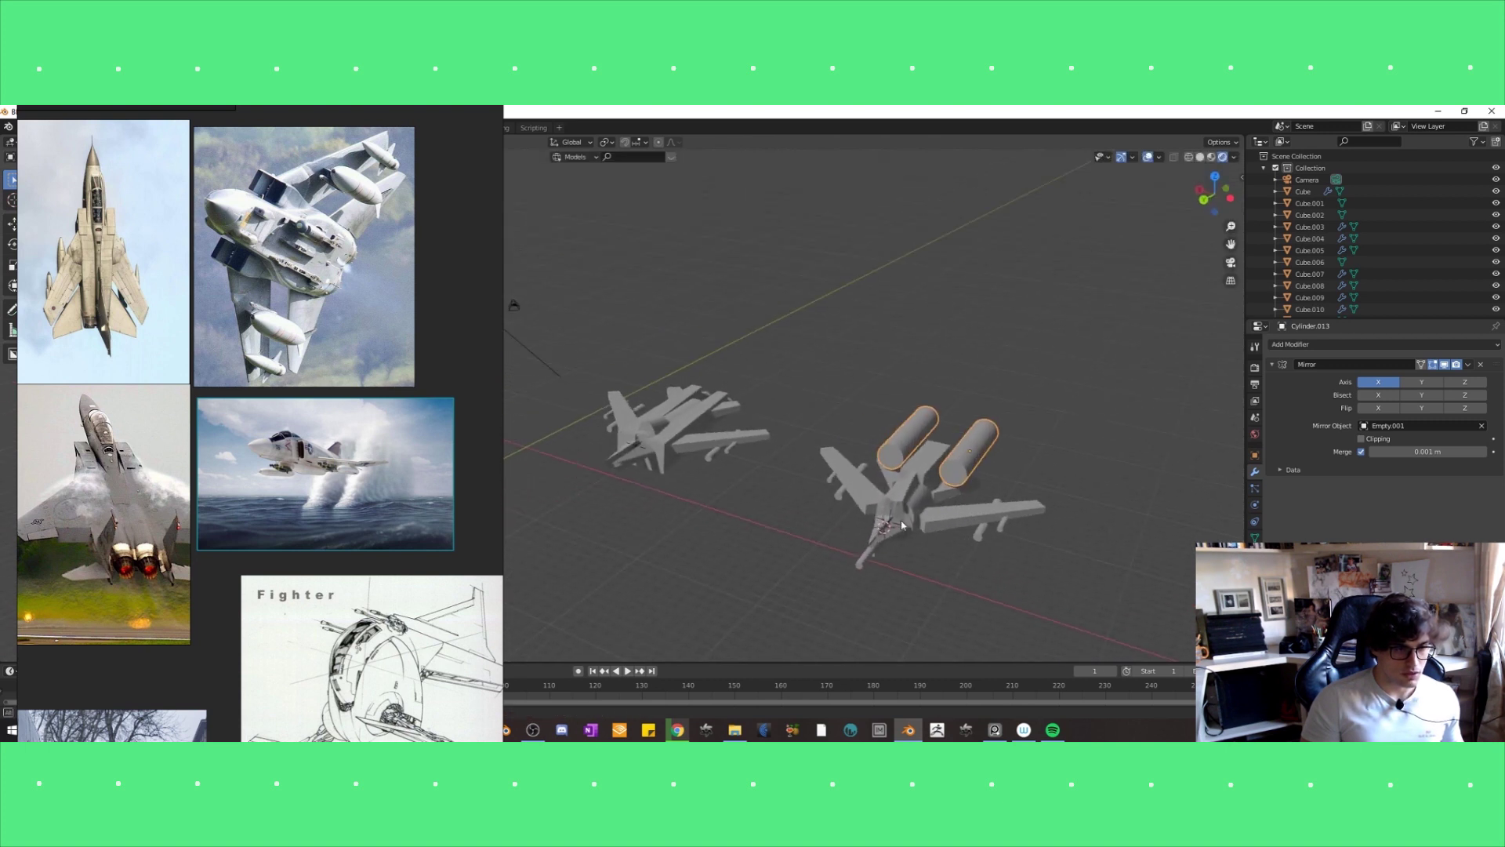
pyautogui.press('z')
pyautogui.click(914, 523)
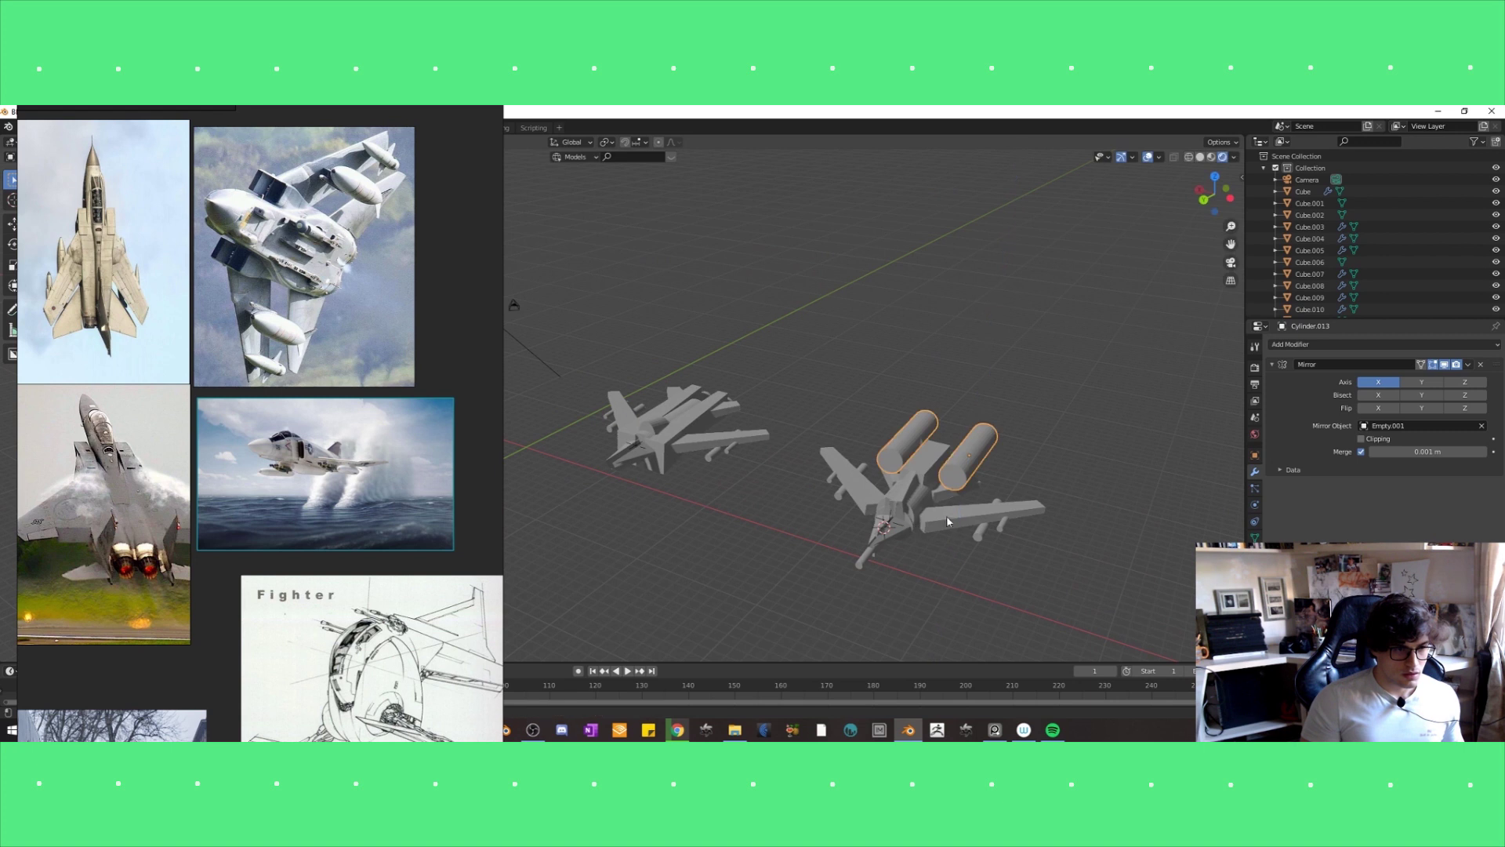
pyautogui.click(984, 533)
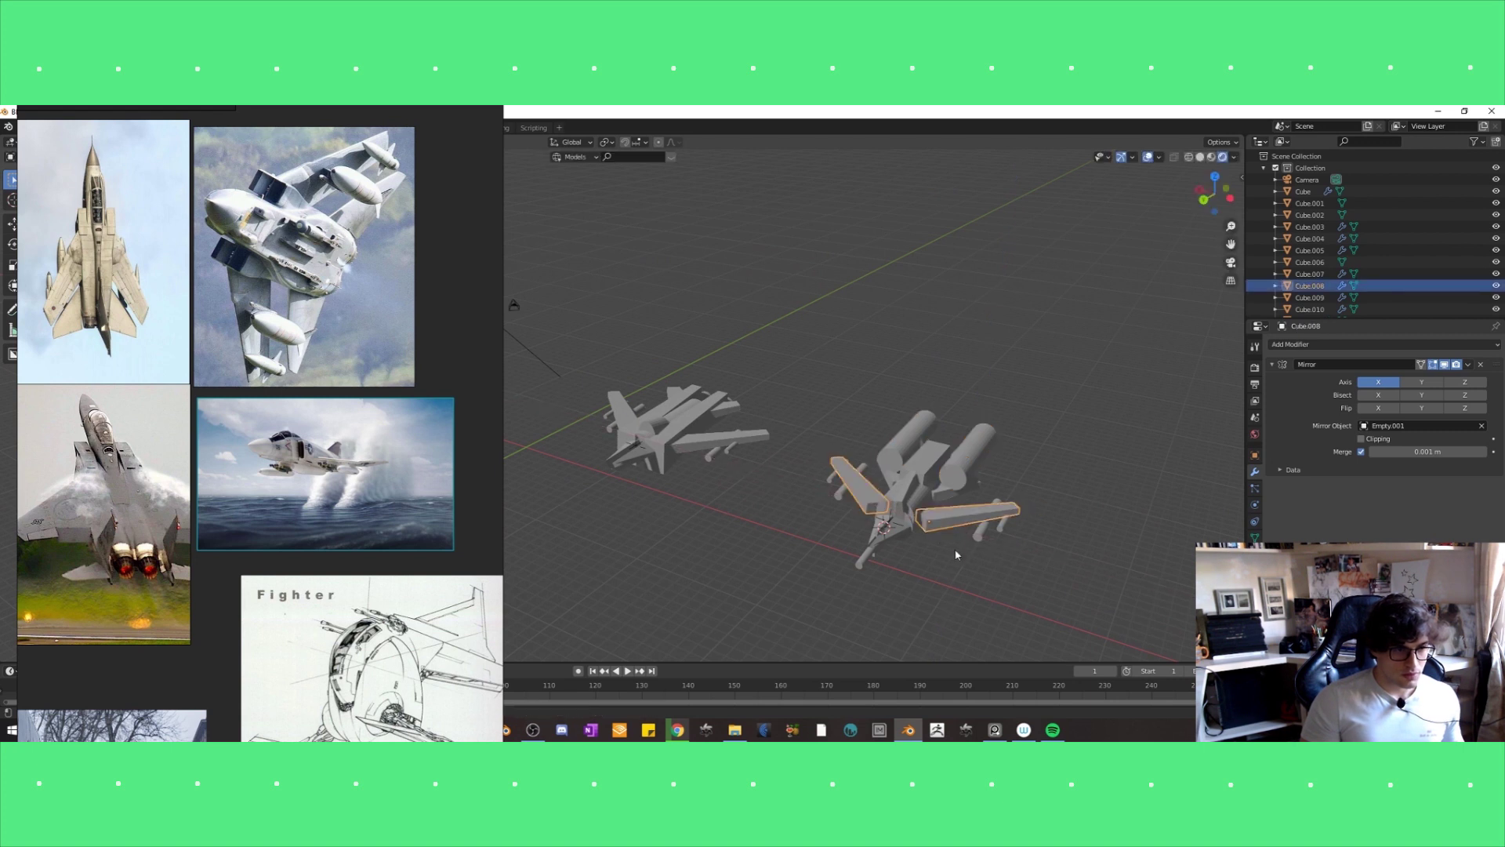
pyautogui.moveTo(954, 549); pyautogui.dragTo(954, 612, button='middle')
pyautogui.press('z')
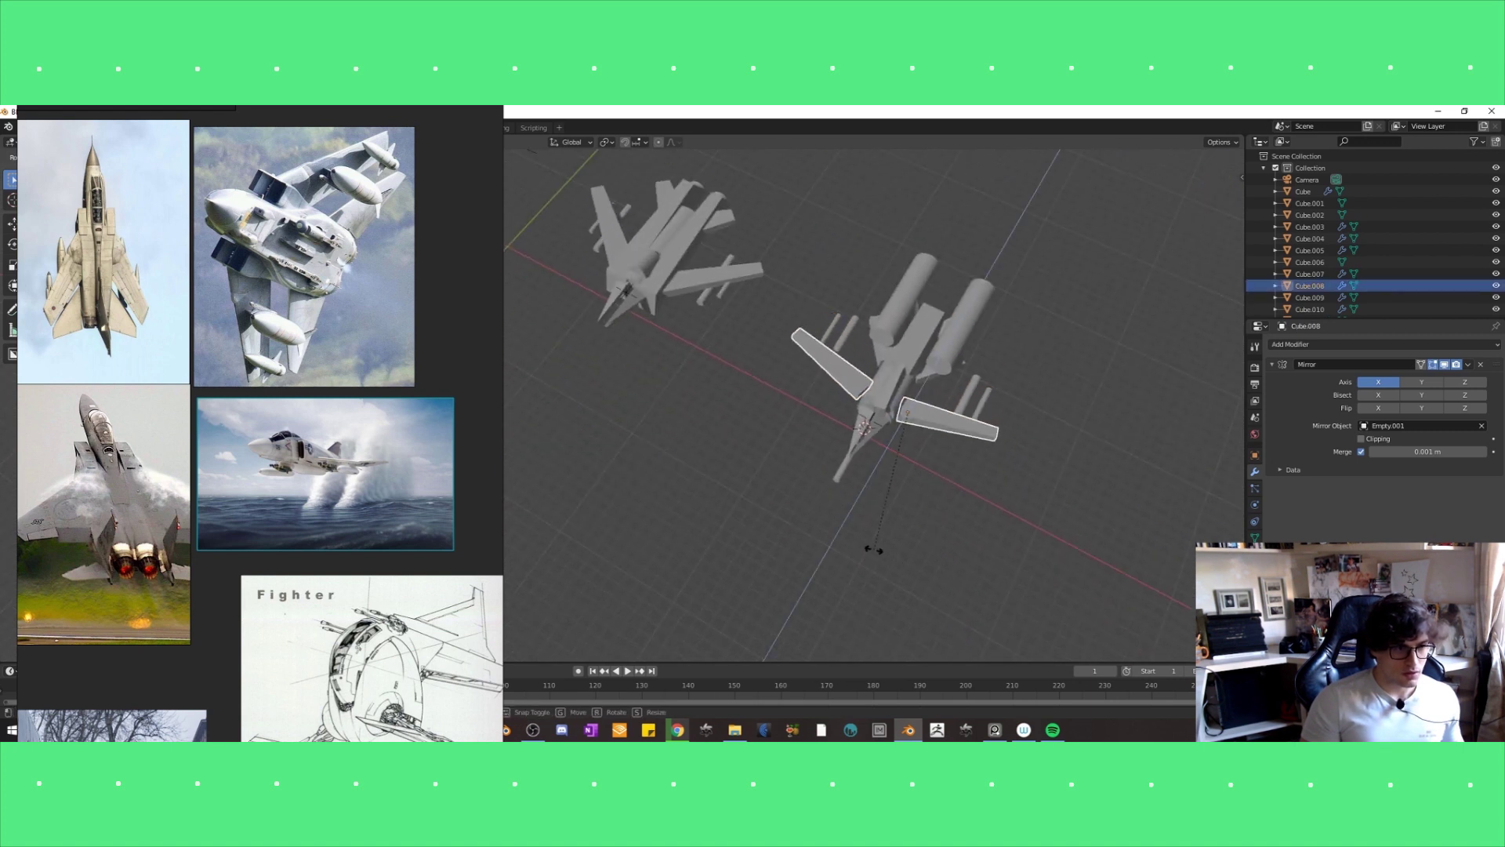
pyautogui.rightClick(896, 541)
pyautogui.press('g')
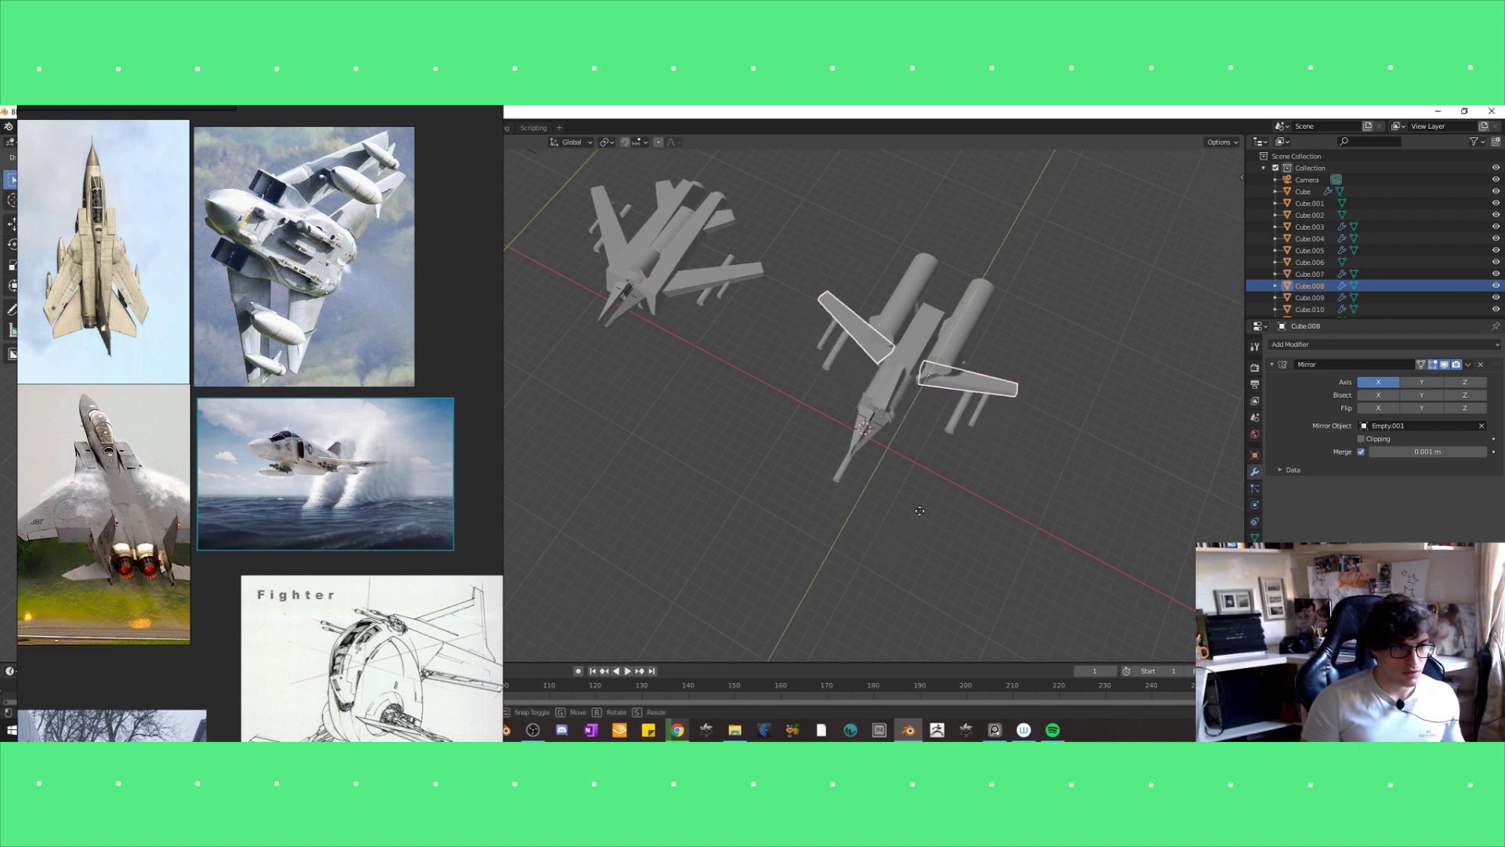
pyautogui.rightClick(893, 546)
pyautogui.moveTo(893, 546)
pyautogui.mouseDown(button='middle')
pyautogui.moveTo(891, 577)
pyautogui.moveTo(961, 497)
pyautogui.moveTo(944, 548)
pyautogui.moveTo(914, 502)
pyautogui.moveTo(923, 475)
pyautogui.moveTo(880, 527)
pyautogui.moveTo(896, 523)
pyautogui.mouseUp(button='middle')
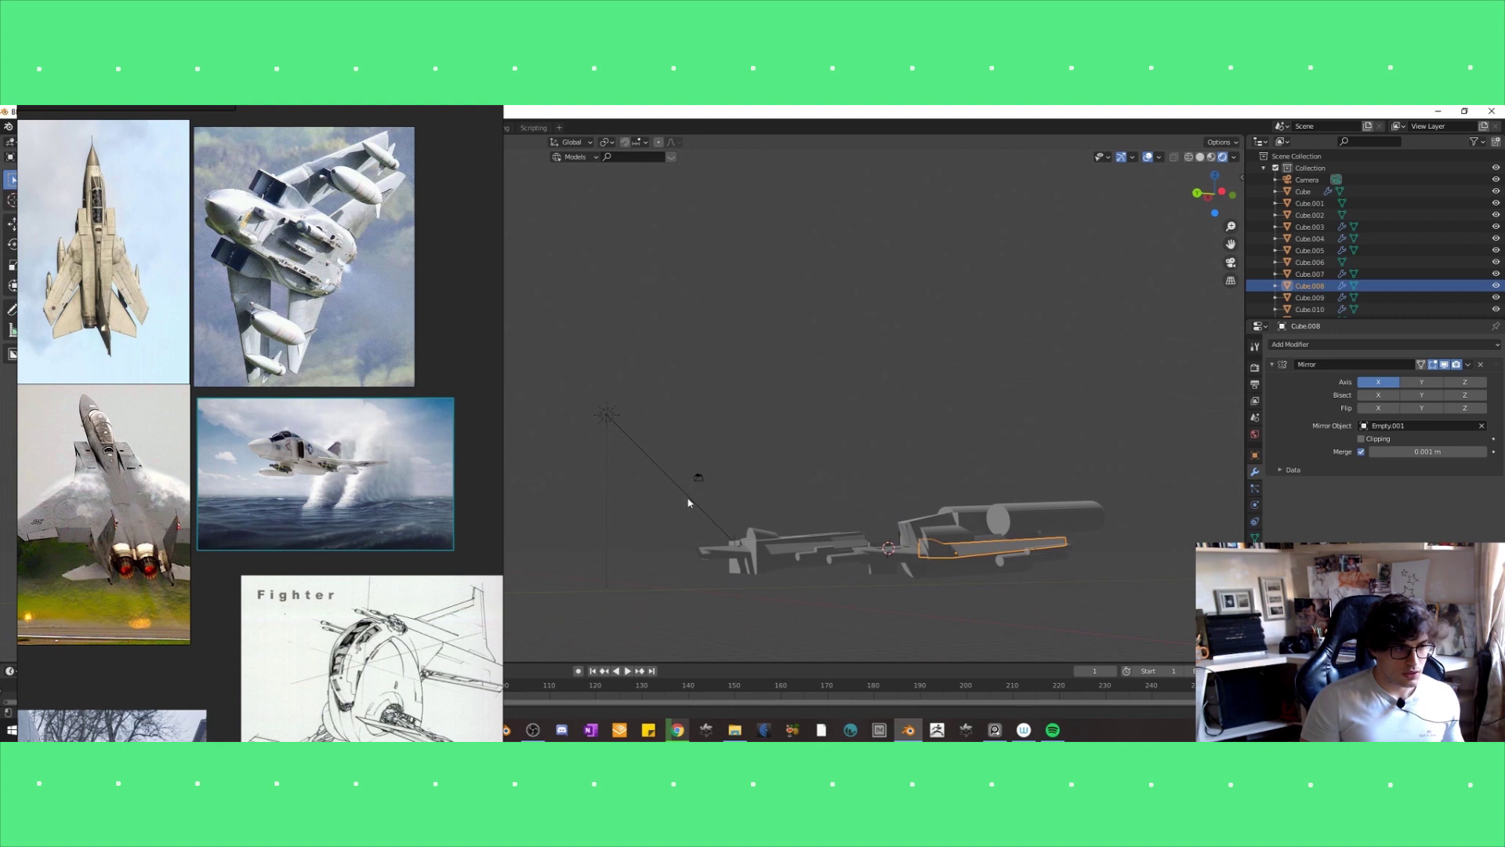
# Select the sun lamp and move it along the X axis.
pyautogui.click(688, 503)
pyautogui.moveTo(688, 502); pyautogui.dragTo(643, 494, button='middle')
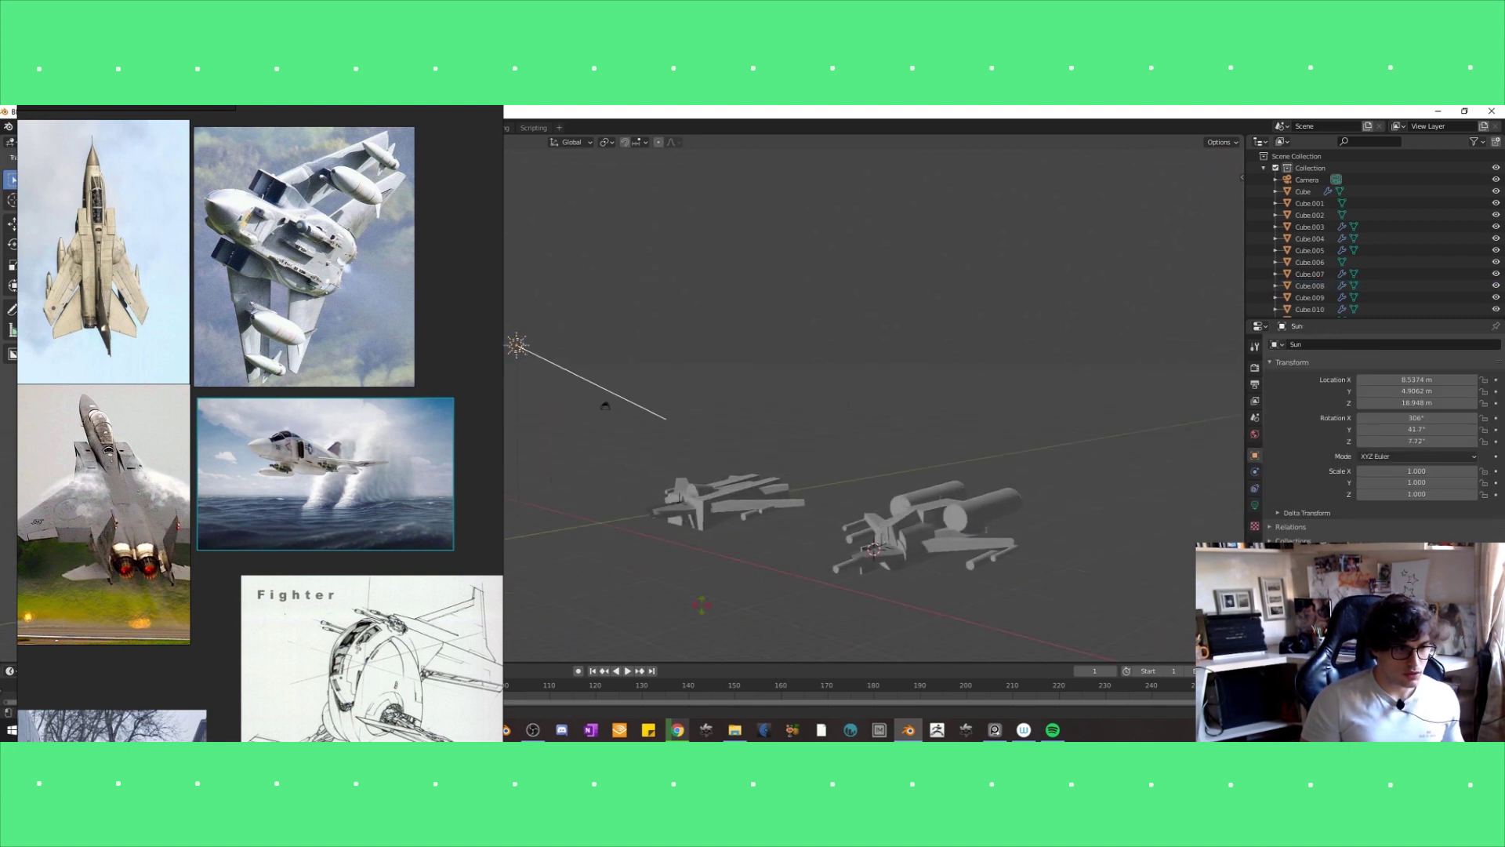
pyautogui.click(605, 405)
pyautogui.moveTo(605, 405)
pyautogui.mouseDown(button='middle')
pyautogui.moveTo(843, 565)
pyautogui.moveTo(689, 467)
pyautogui.mouseUp(button='middle')
pyautogui.press('g')
pyautogui.press('x')
pyautogui.click(862, 471)
# Rotate the sun to point at the fighters and set its strength to 2.000.
pyautogui.scroll(4, 739, 469)
pyautogui.moveTo(739, 469)
pyautogui.mouseDown(button='middle')
pyautogui.moveTo(923, 514)
pyautogui.moveTo(925, 580)
pyautogui.mouseUp(button='middle')
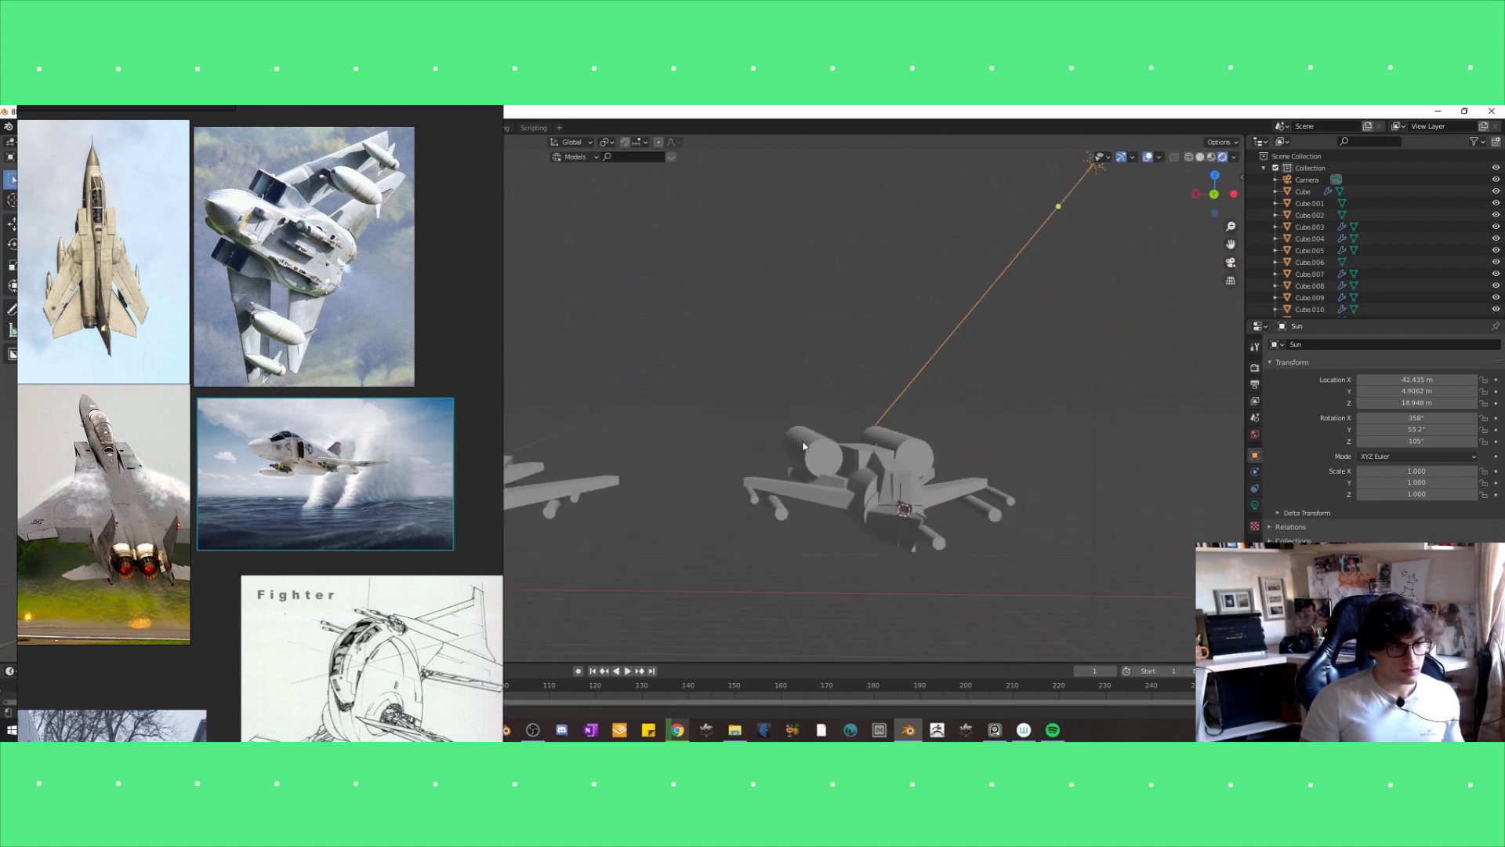
pyautogui.press('r')
pyautogui.click(759, 598)
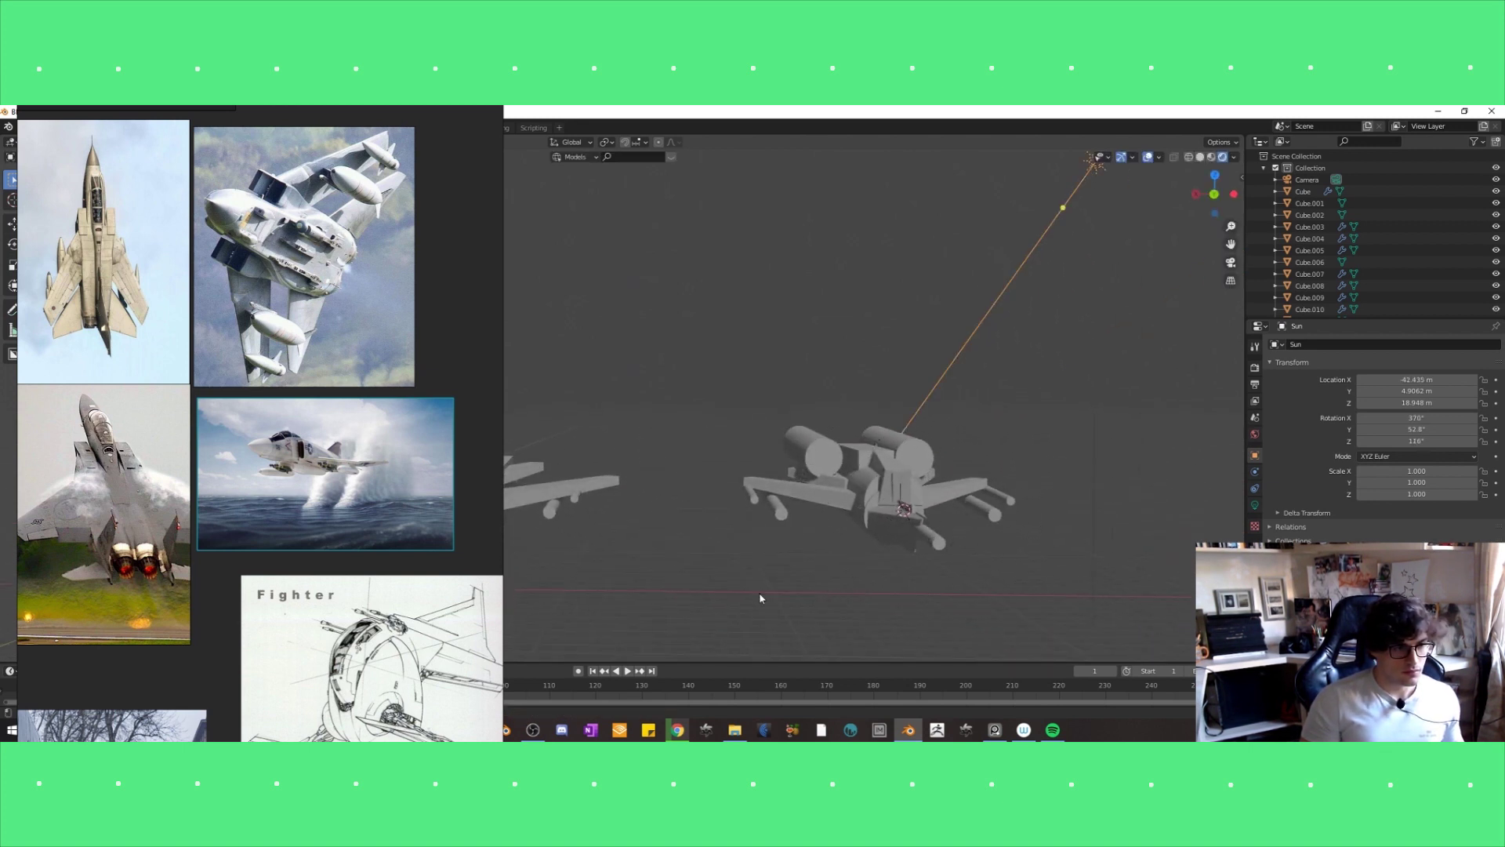
pyautogui.click(1255, 505)
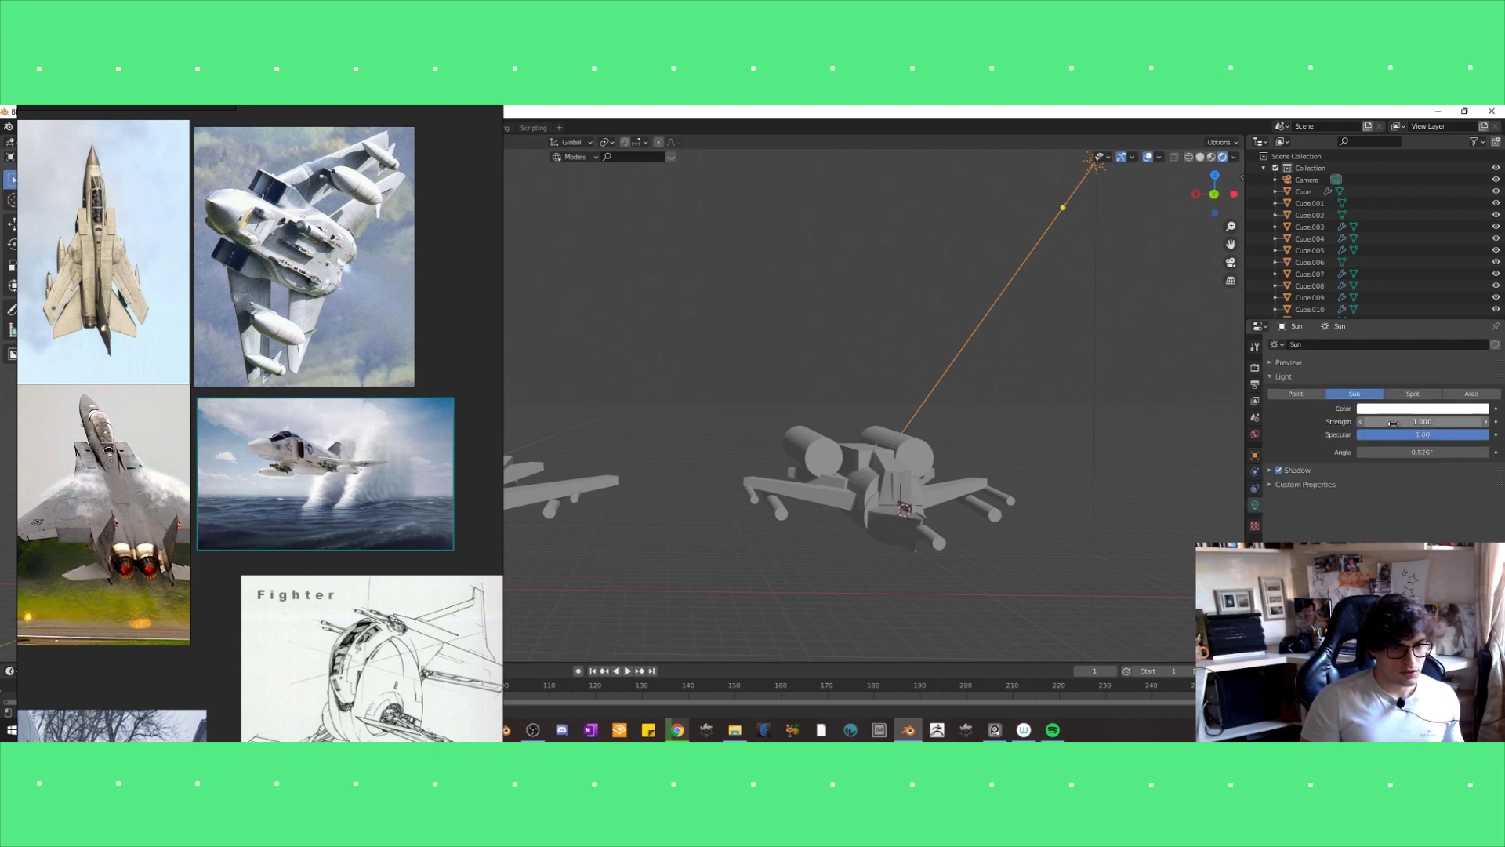
pyautogui.press('Return')
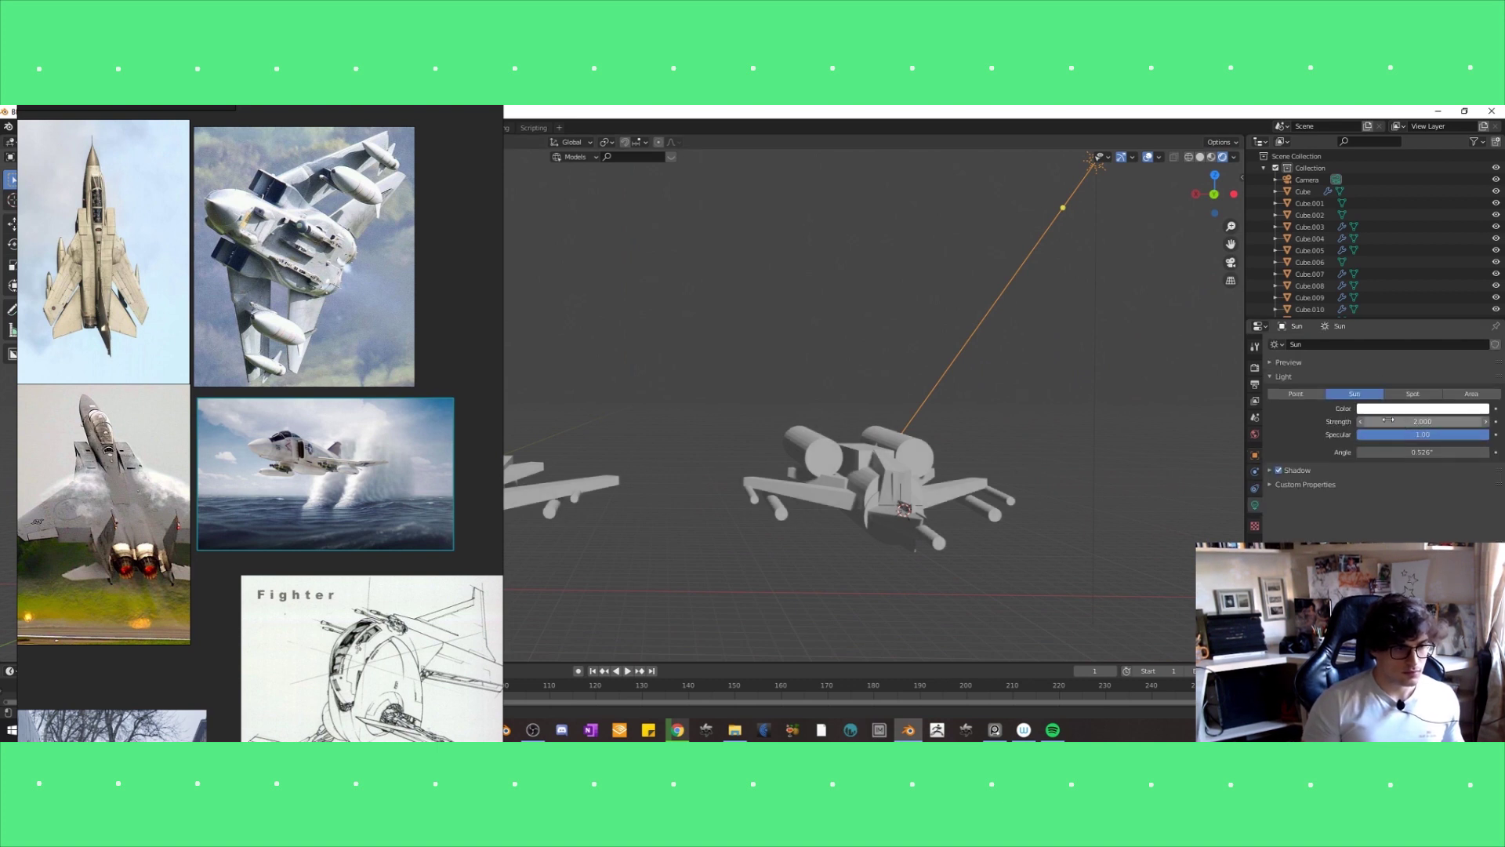
# Re-aim the sun's direction, then select the second fighter.
pyautogui.moveTo(1095, 421); pyautogui.dragTo(1017, 380, button='middle')
pyautogui.press('r')
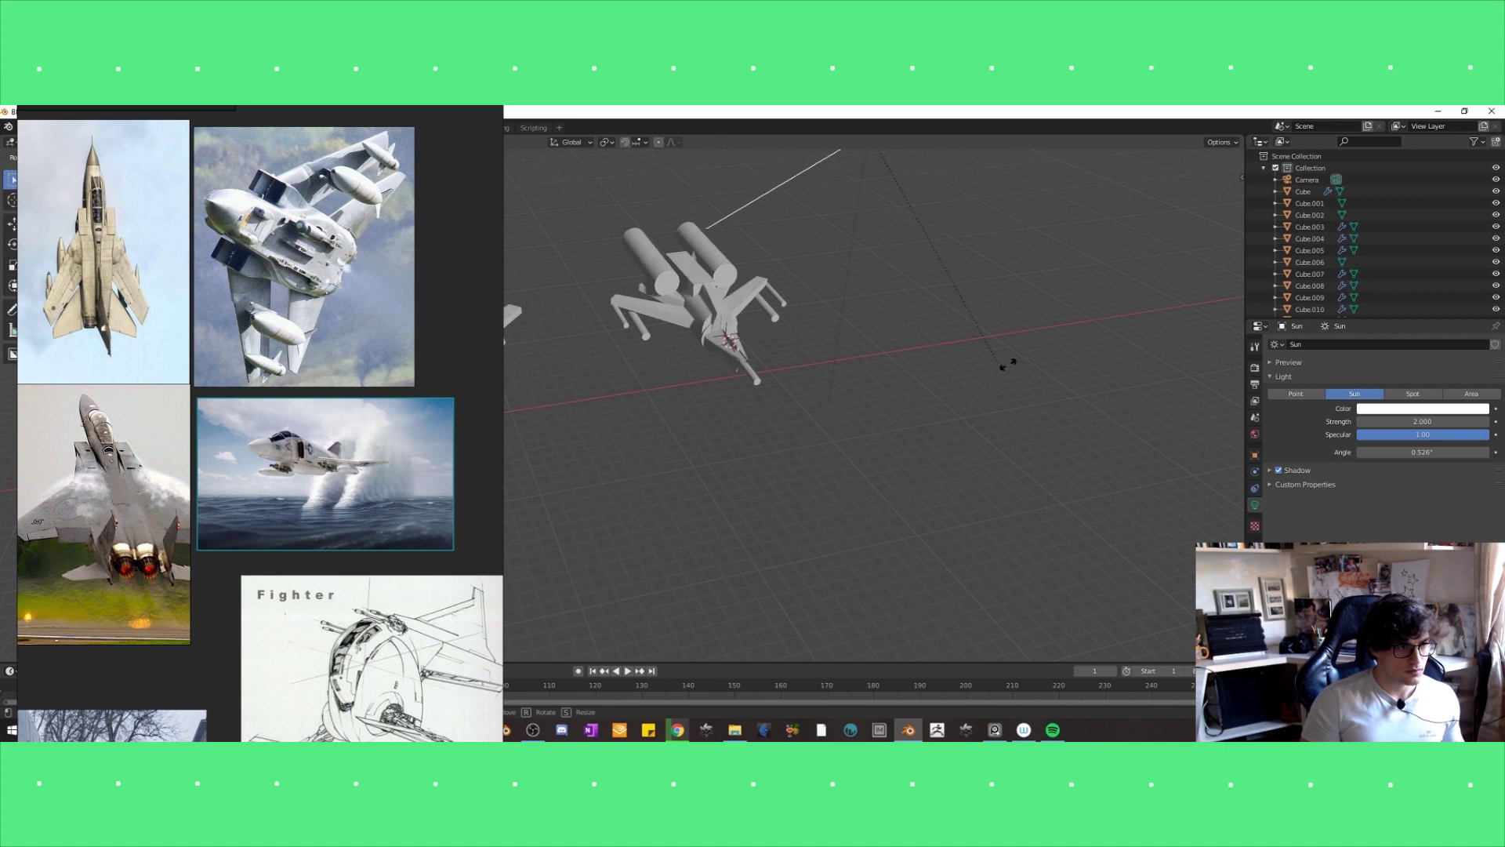
pyautogui.click(954, 326)
pyautogui.moveTo(954, 326)
pyautogui.mouseDown(button='middle')
pyautogui.moveTo(851, 304)
pyautogui.moveTo(1032, 421)
pyautogui.moveTo(950, 392)
pyautogui.moveTo(1013, 464)
pyautogui.moveTo(1041, 474)
pyautogui.moveTo(859, 299)
pyautogui.mouseUp(button='middle')
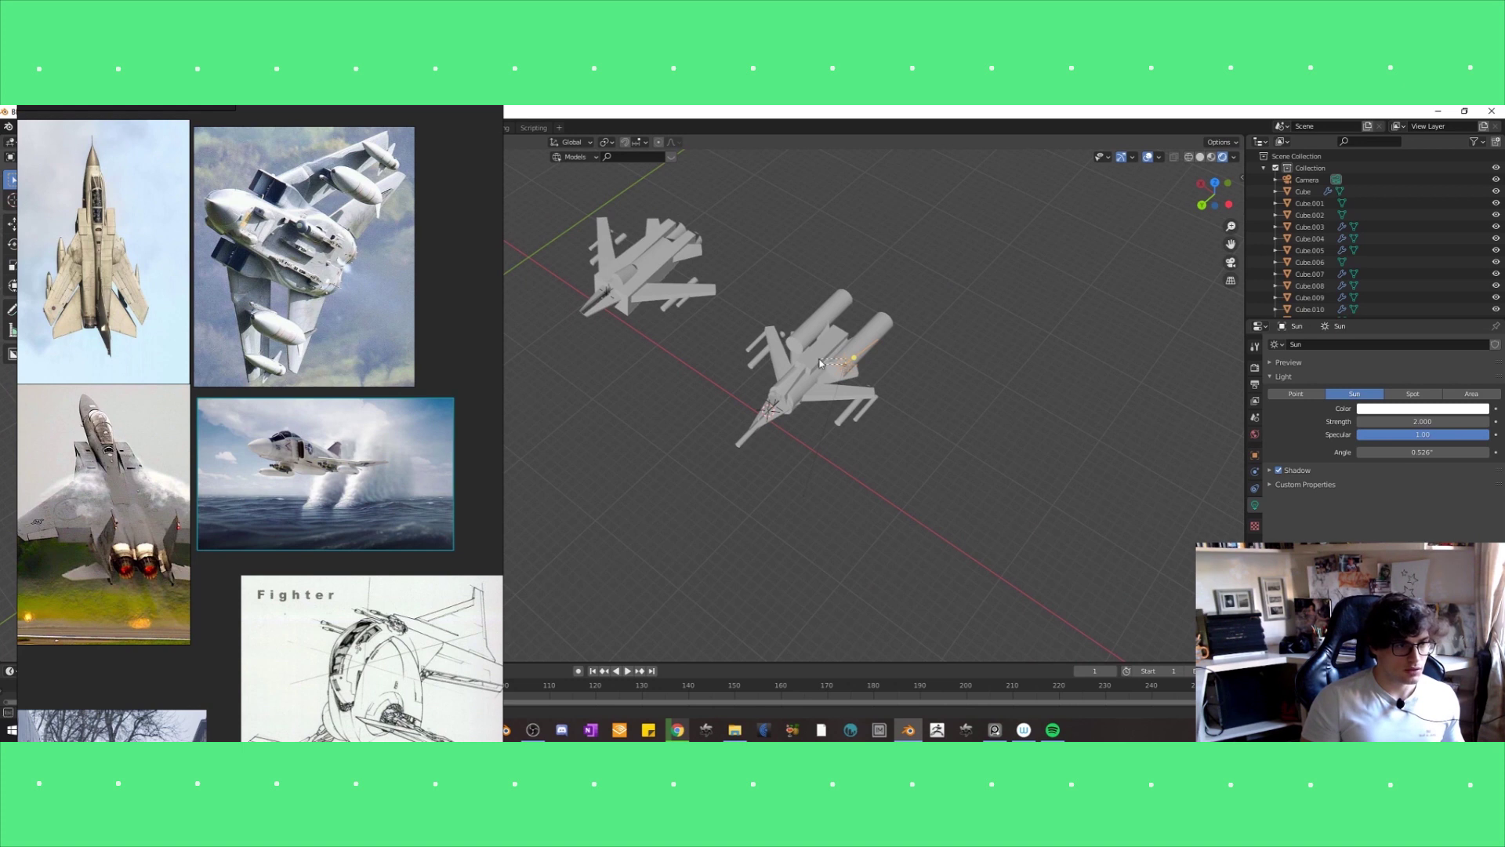
pyautogui.click(851, 376)
# Raise the sun lamp straight up along Z.
pyautogui.click(852, 375)
pyautogui.press('g')
pyautogui.press('z')
pyautogui.click(698, 359)
# Duplicate the second fighter and place the copy further along X as a third variant.
pyautogui.moveTo(949, 274); pyautogui.dragTo(751, 472)
pyautogui.moveTo(775, 471)
pyautogui.mouseDown(button='middle')
pyautogui.moveTo(749, 429)
pyautogui.moveTo(773, 416)
pyautogui.mouseUp(button='middle')
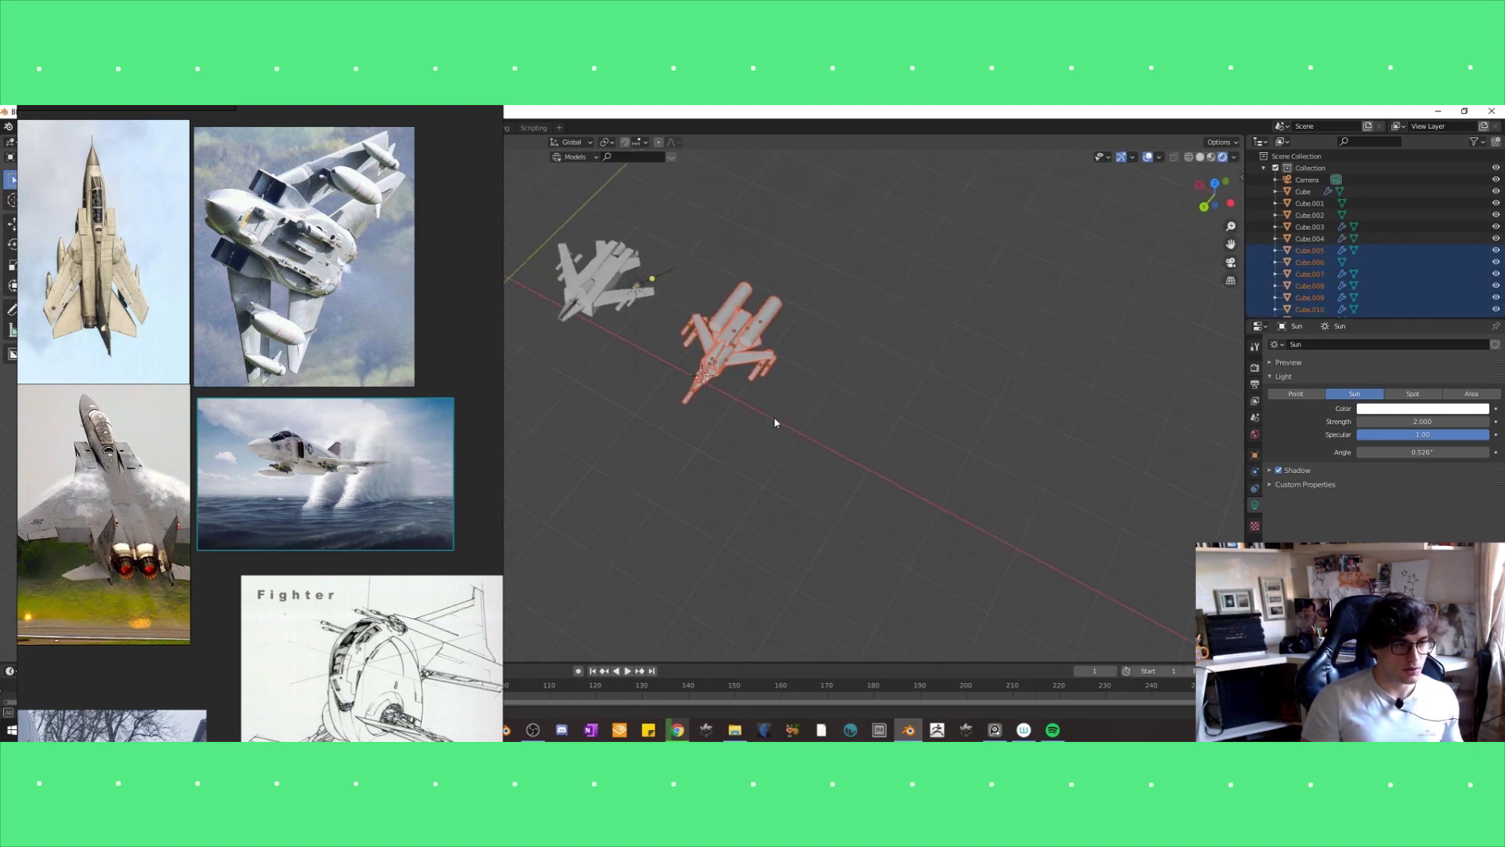
pyautogui.hotkey('shift', 'd')
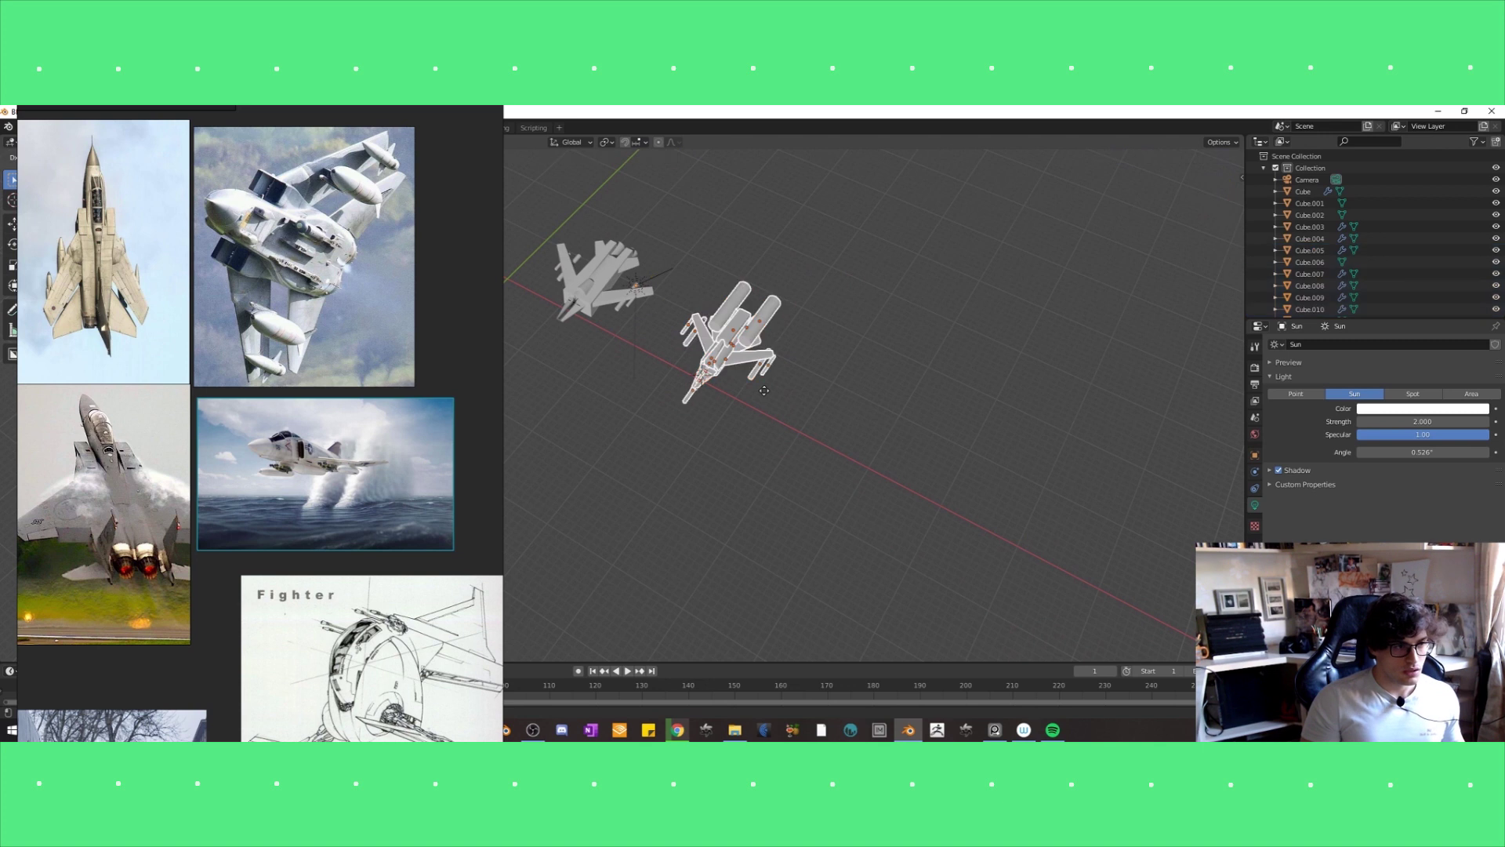
pyautogui.click(942, 432)
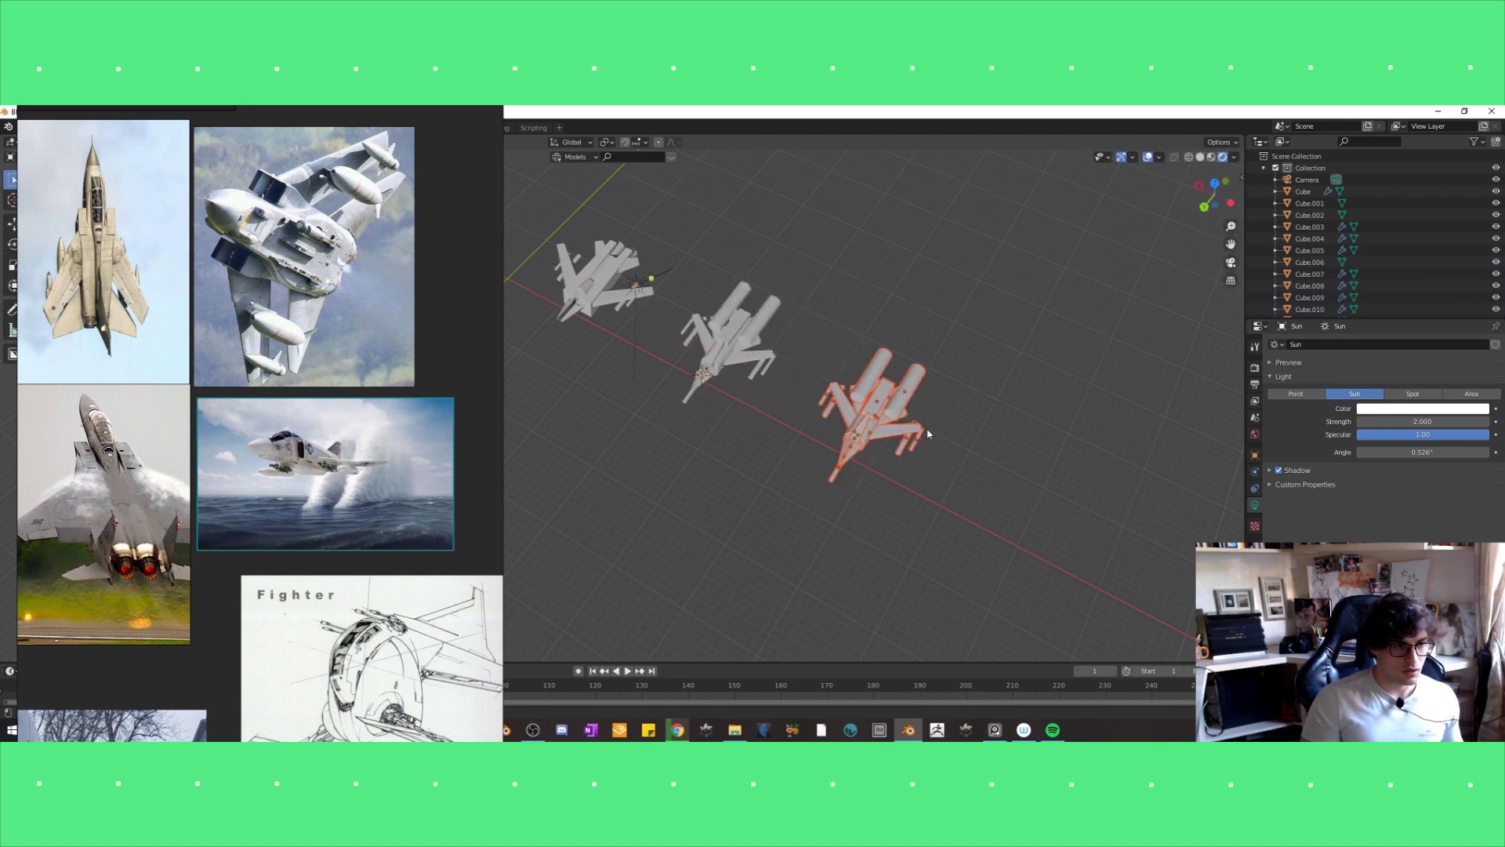
pyautogui.moveTo(943, 432)
pyautogui.mouseDown(button='middle')
pyautogui.moveTo(869, 426)
pyautogui.moveTo(861, 470)
pyautogui.moveTo(832, 463)
pyautogui.moveTo(847, 454)
pyautogui.mouseUp(button='middle')
pyautogui.scroll(3, 814, 420)
# Select a cylinder on the third fighter and zoom in and out to inspect it.
pyautogui.click(860, 470)
pyautogui.scroll(-3, 314, 549)
pyautogui.scroll(3, 348, 556)
pyautogui.scroll(2, 348, 556)
pyautogui.scroll(2, 313, 555)
pyautogui.scroll(-2, 211, 552)
pyautogui.scroll(-2, 268, 551)
pyautogui.scroll(2, 235, 510)
pyautogui.scroll(1, 186, 462)
pyautogui.scroll(-2, 143, 413)
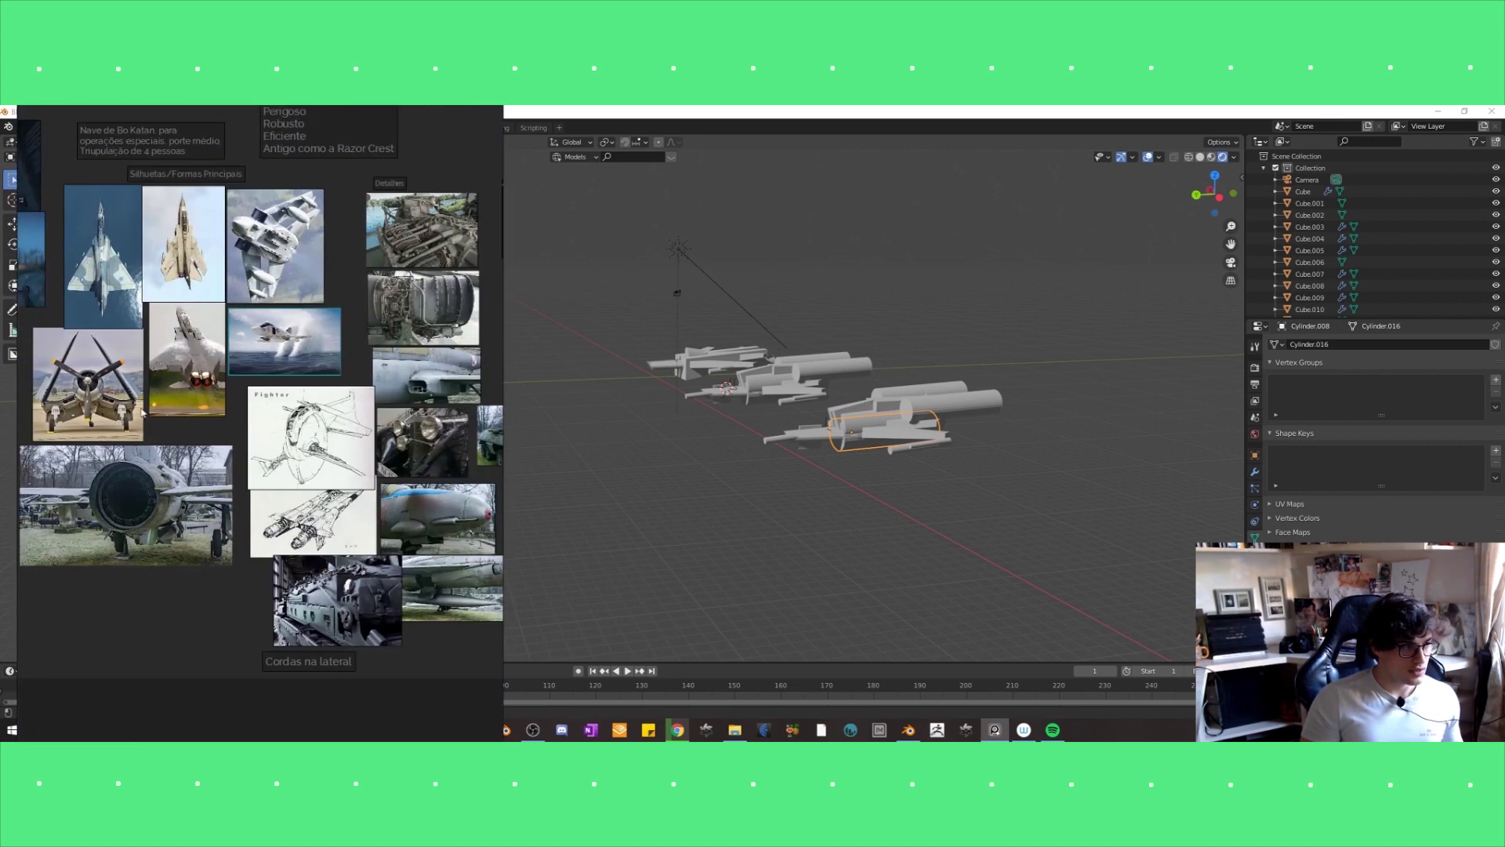
pyautogui.scroll(2, 235, 509)
pyautogui.scroll(2, 290, 557)
pyautogui.scroll(2, 335, 592)
pyautogui.scroll(-3, 335, 593)
pyautogui.scroll(-1, 313, 565)
pyautogui.scroll(2, 290, 541)
pyautogui.scroll(-1, 271, 523)
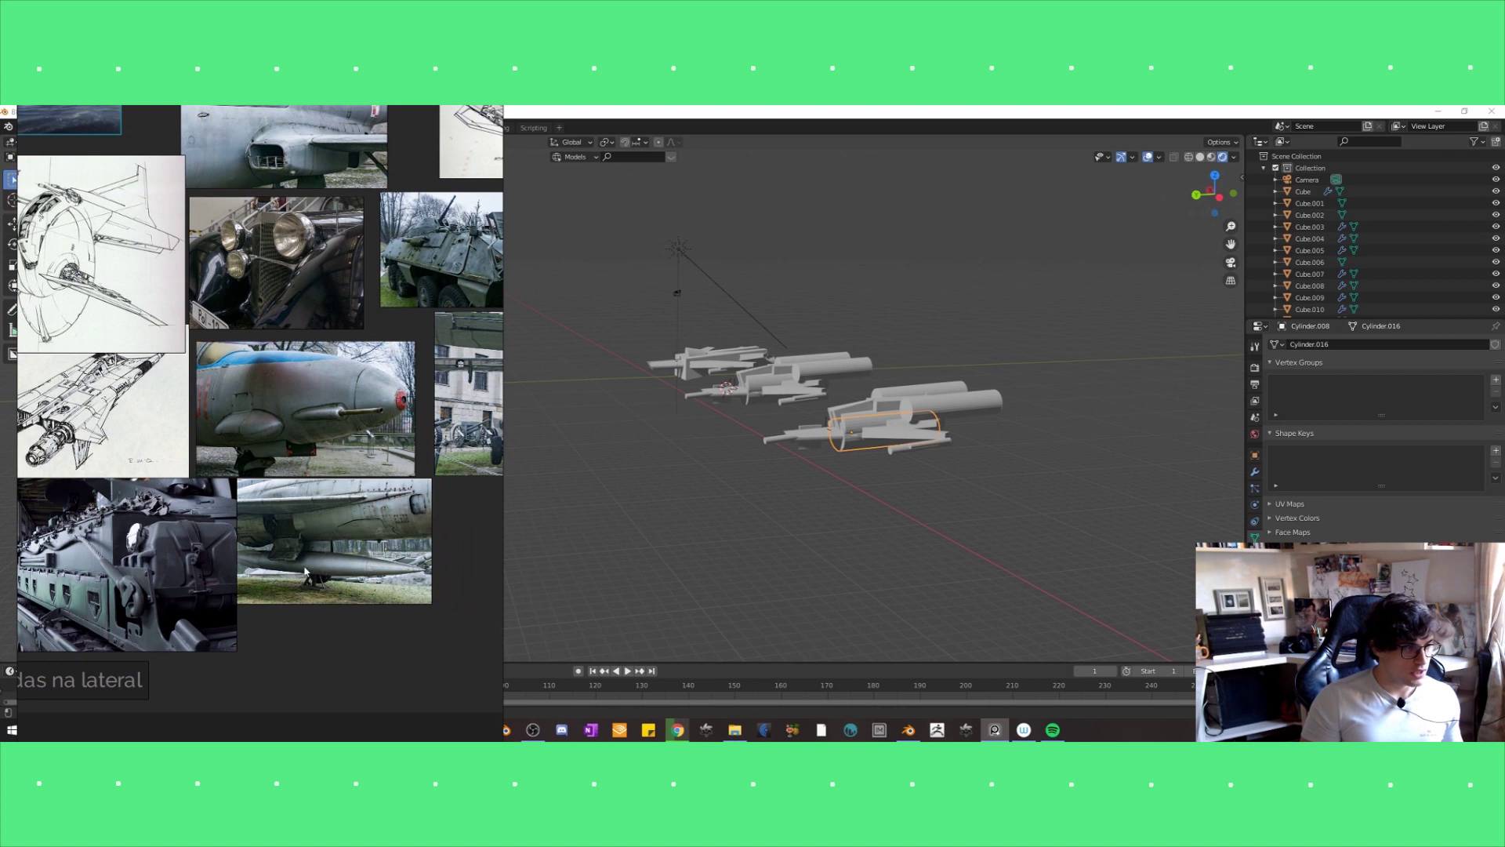
# Enlarge the third fighter's two engine cylinders and move them to a new position.
pyautogui.moveTo(650, 478); pyautogui.dragTo(865, 478, button='middle')
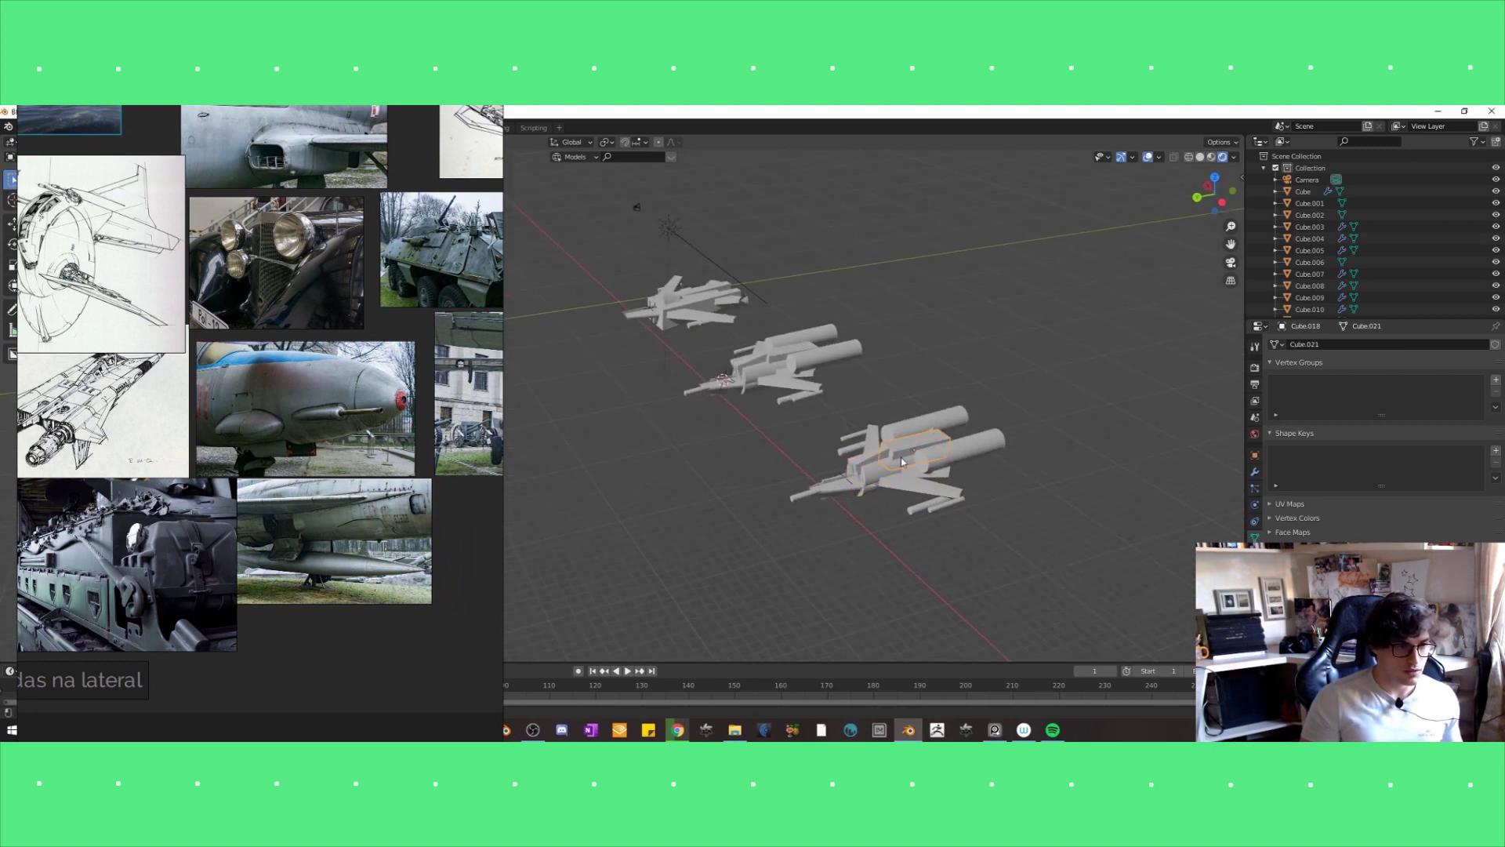
pyautogui.press('s')
pyautogui.click(867, 510)
pyautogui.press('s')
pyautogui.click(871, 512)
pyautogui.press('g')
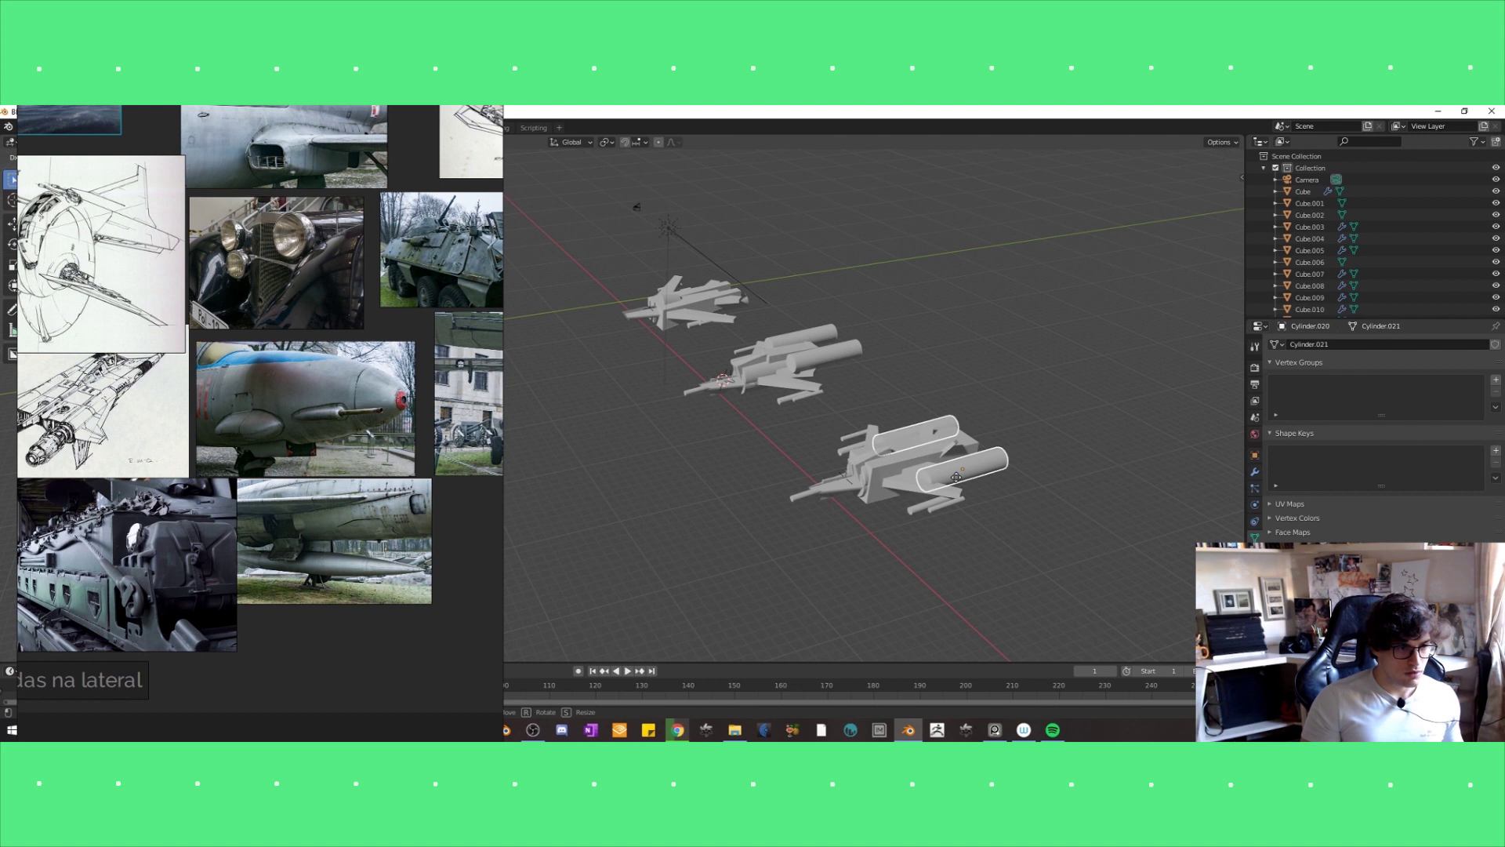
pyautogui.click(957, 478)
pyautogui.moveTo(956, 477); pyautogui.dragTo(971, 520, button='middle')
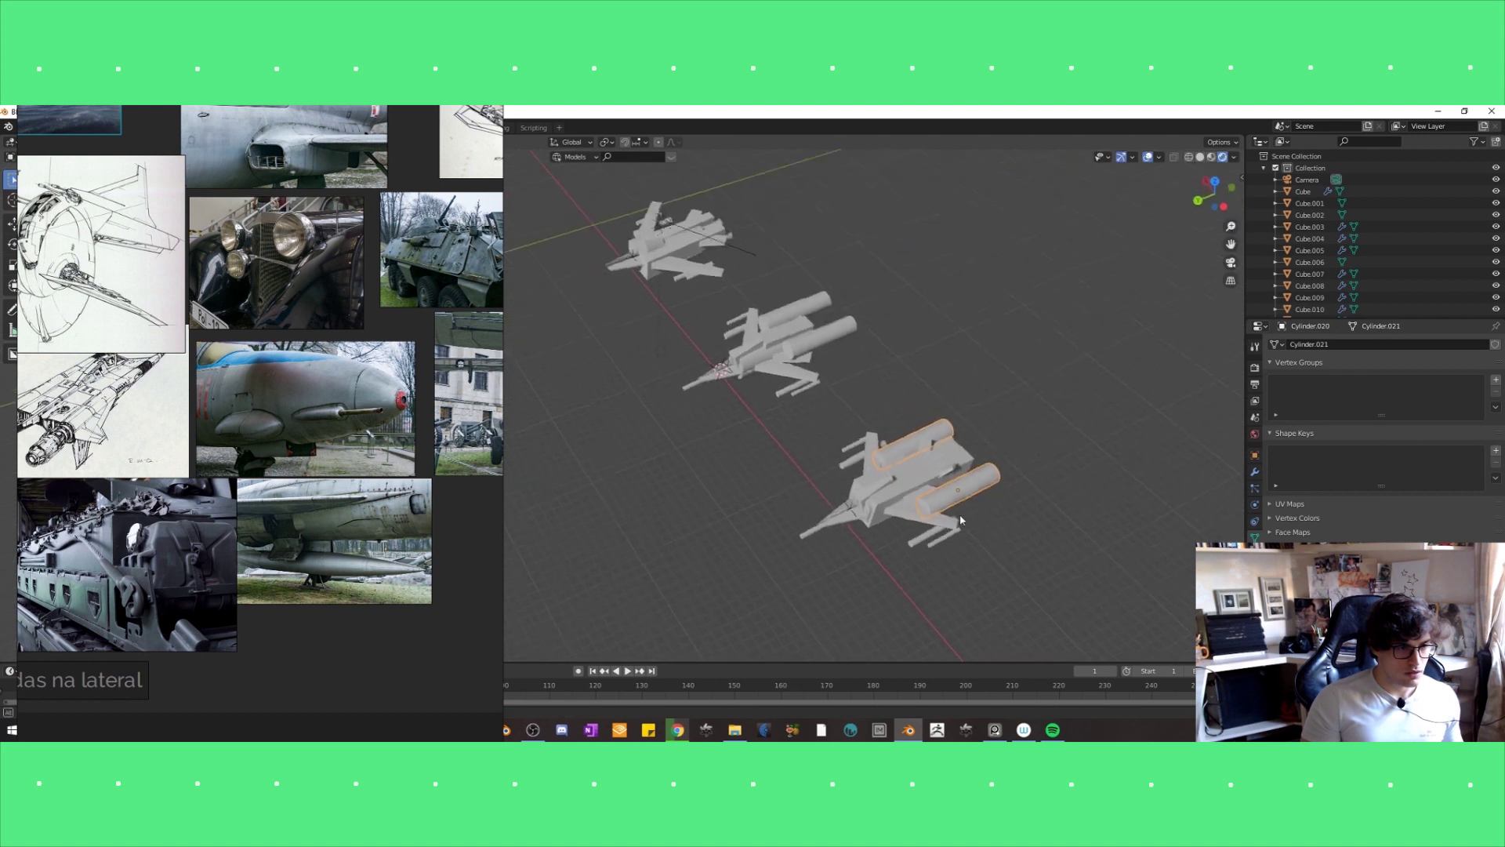
pyautogui.click(1009, 546)
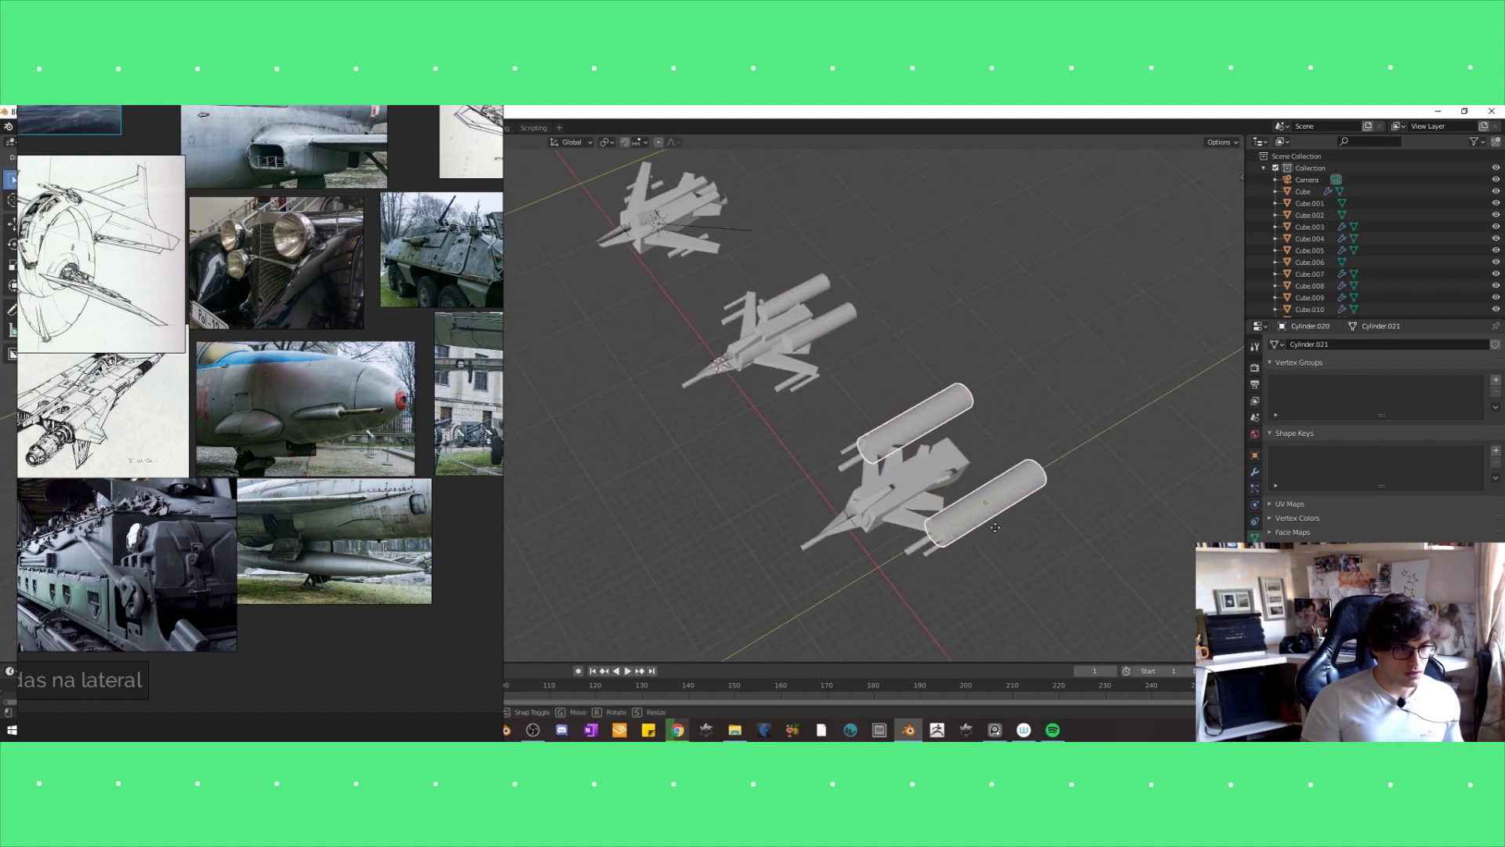
pyautogui.click(984, 525)
# Move a small part, try a shrunken copy of it offset on Y, then delete the copy.
pyautogui.moveTo(985, 525)
pyautogui.mouseDown(button='middle')
pyautogui.moveTo(1047, 552)
pyautogui.moveTo(899, 526)
pyautogui.mouseUp(button='middle')
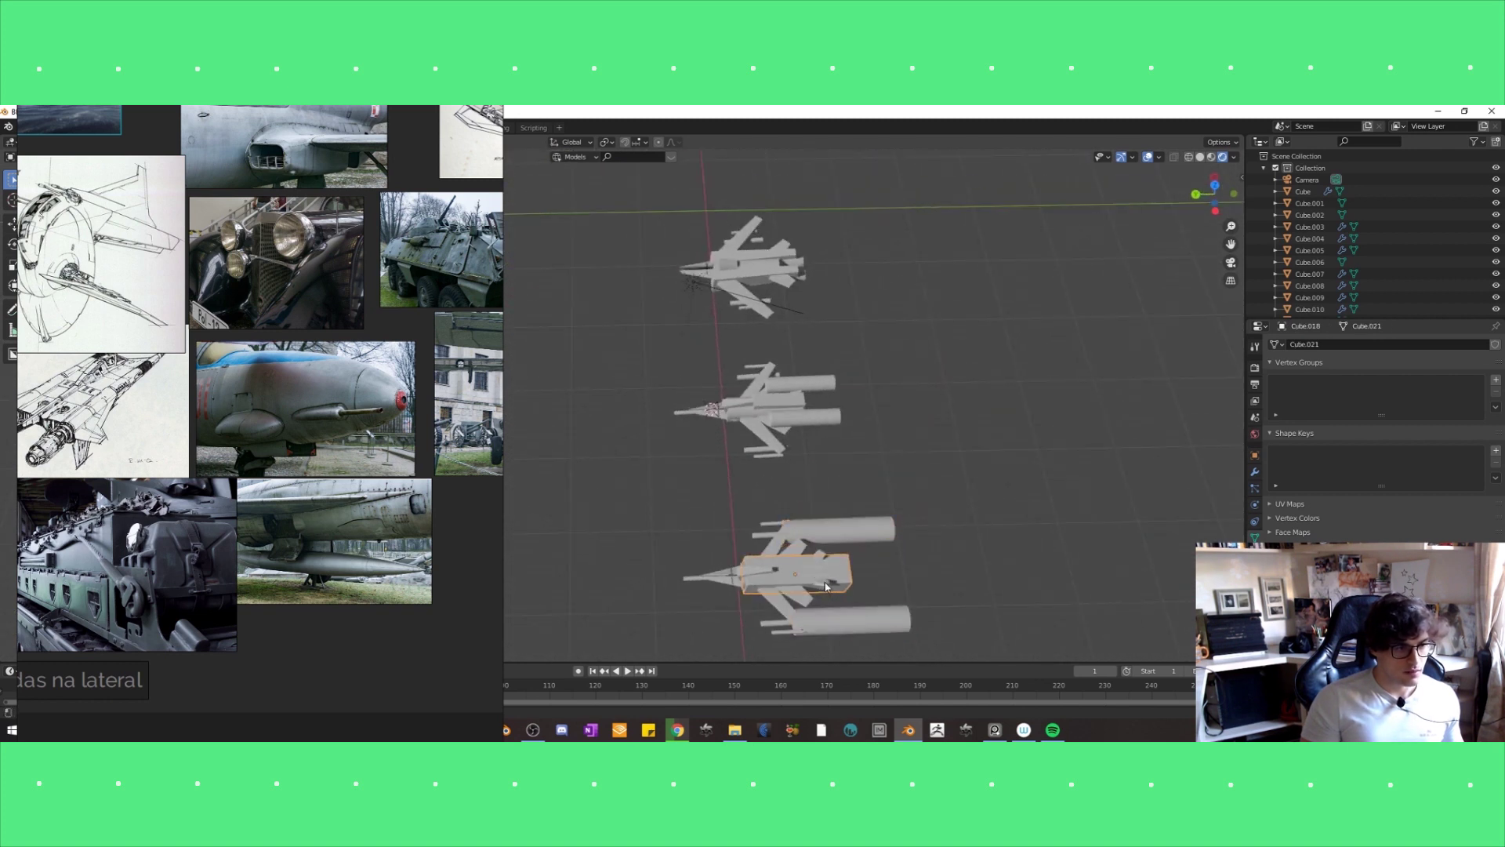
pyautogui.moveTo(823, 586); pyautogui.dragTo(837, 586)
pyautogui.click(851, 587)
pyautogui.moveTo(851, 587); pyautogui.dragTo(880, 546, button='middle')
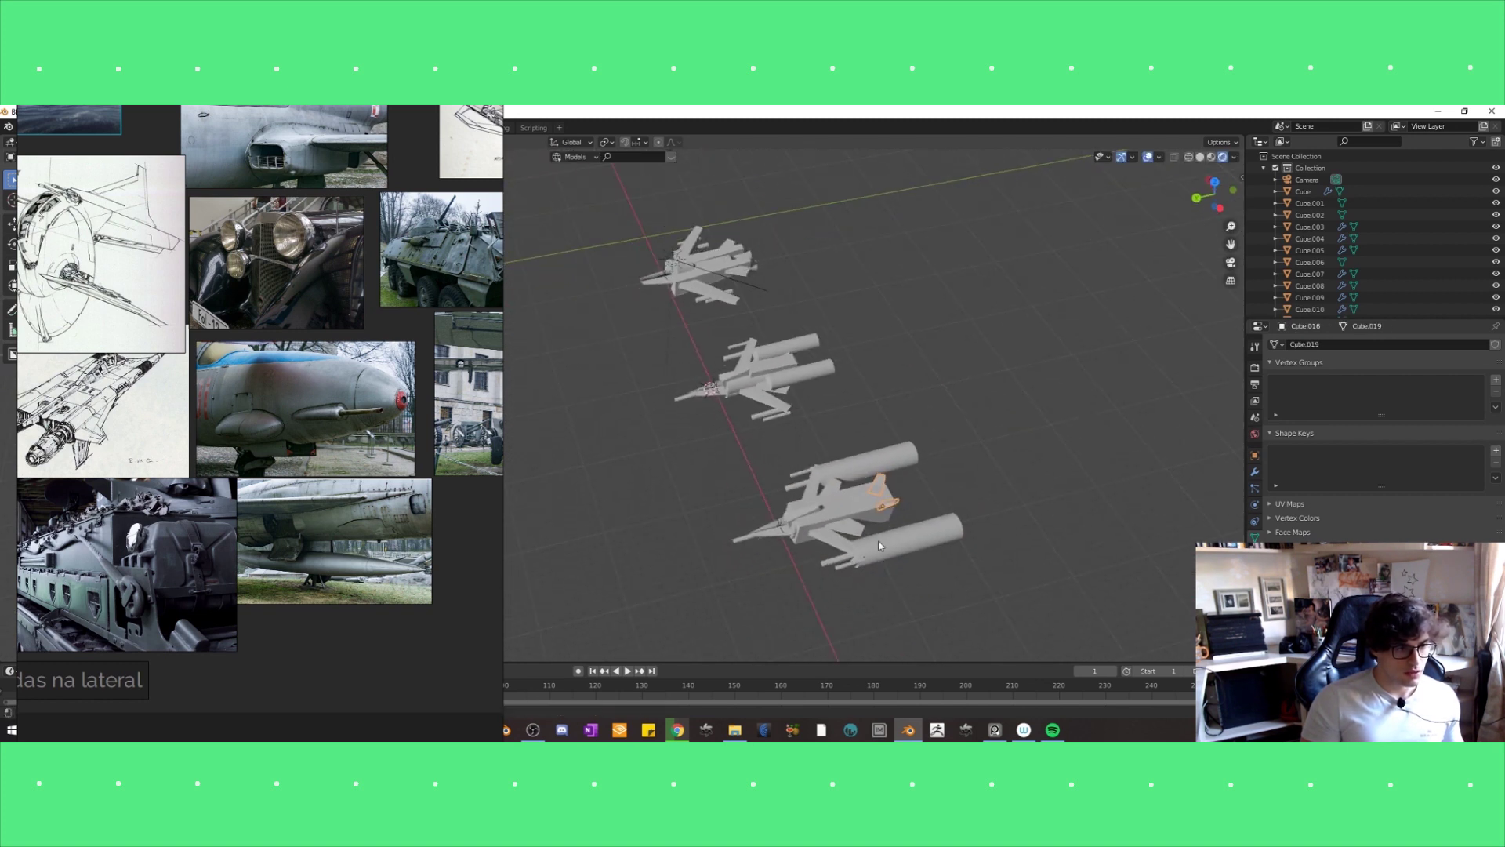
pyautogui.hotkey('shift', 'd')
pyautogui.press('y')
pyautogui.press('s')
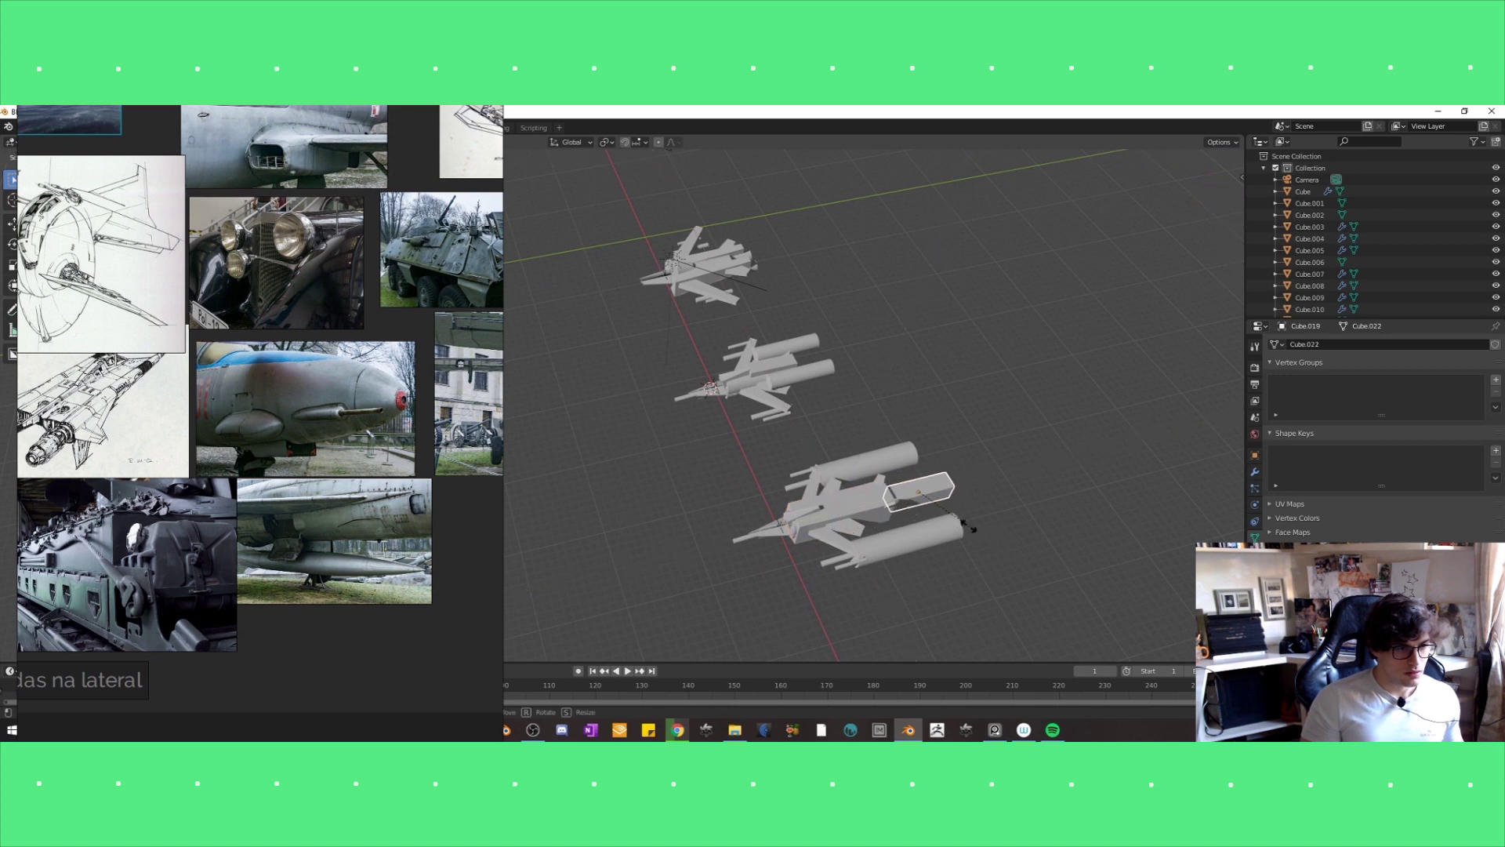
pyautogui.moveTo(968, 529)
pyautogui.mouseDown(button='middle')
pyautogui.moveTo(893, 526)
pyautogui.moveTo(873, 504)
pyautogui.moveTo(849, 524)
pyautogui.moveTo(892, 521)
pyautogui.moveTo(826, 515)
pyautogui.mouseUp(button='middle')
pyautogui.click(827, 511)
# Move the cylinder pair to a new spot on the third fighter.
pyautogui.click(709, 532)
pyautogui.press('g')
pyautogui.moveTo(771, 514)
pyautogui.mouseDown(button='middle')
pyautogui.moveTo(783, 548)
pyautogui.moveTo(865, 616)
pyautogui.moveTo(883, 468)
pyautogui.mouseUp(button='middle')
pyautogui.click(782, 548)
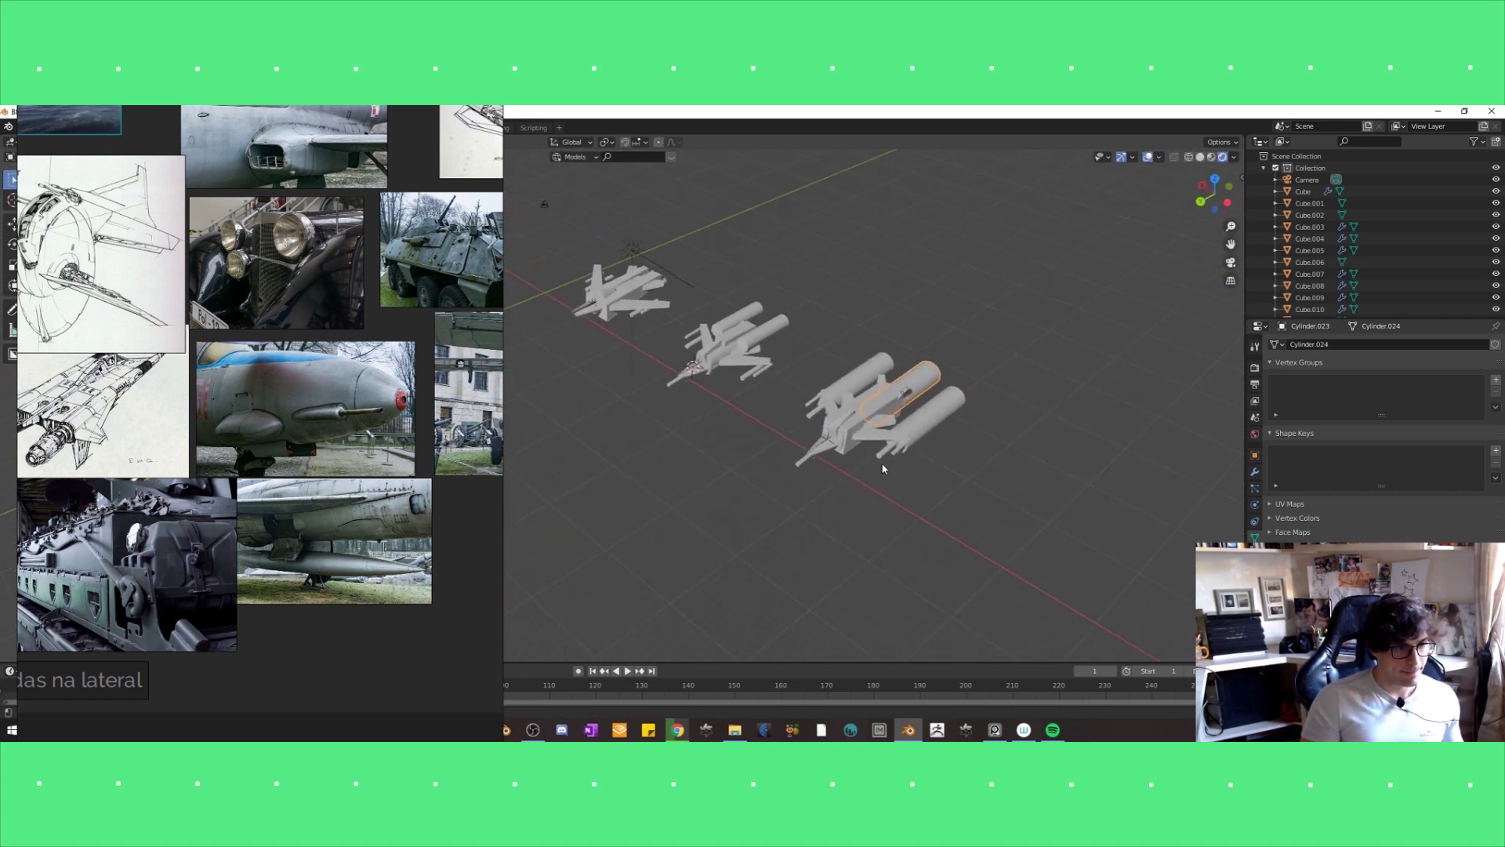
pyautogui.scroll(3, 900, 468)
# Reposition the wing, adjusting its offset along Y.
pyautogui.press('g')
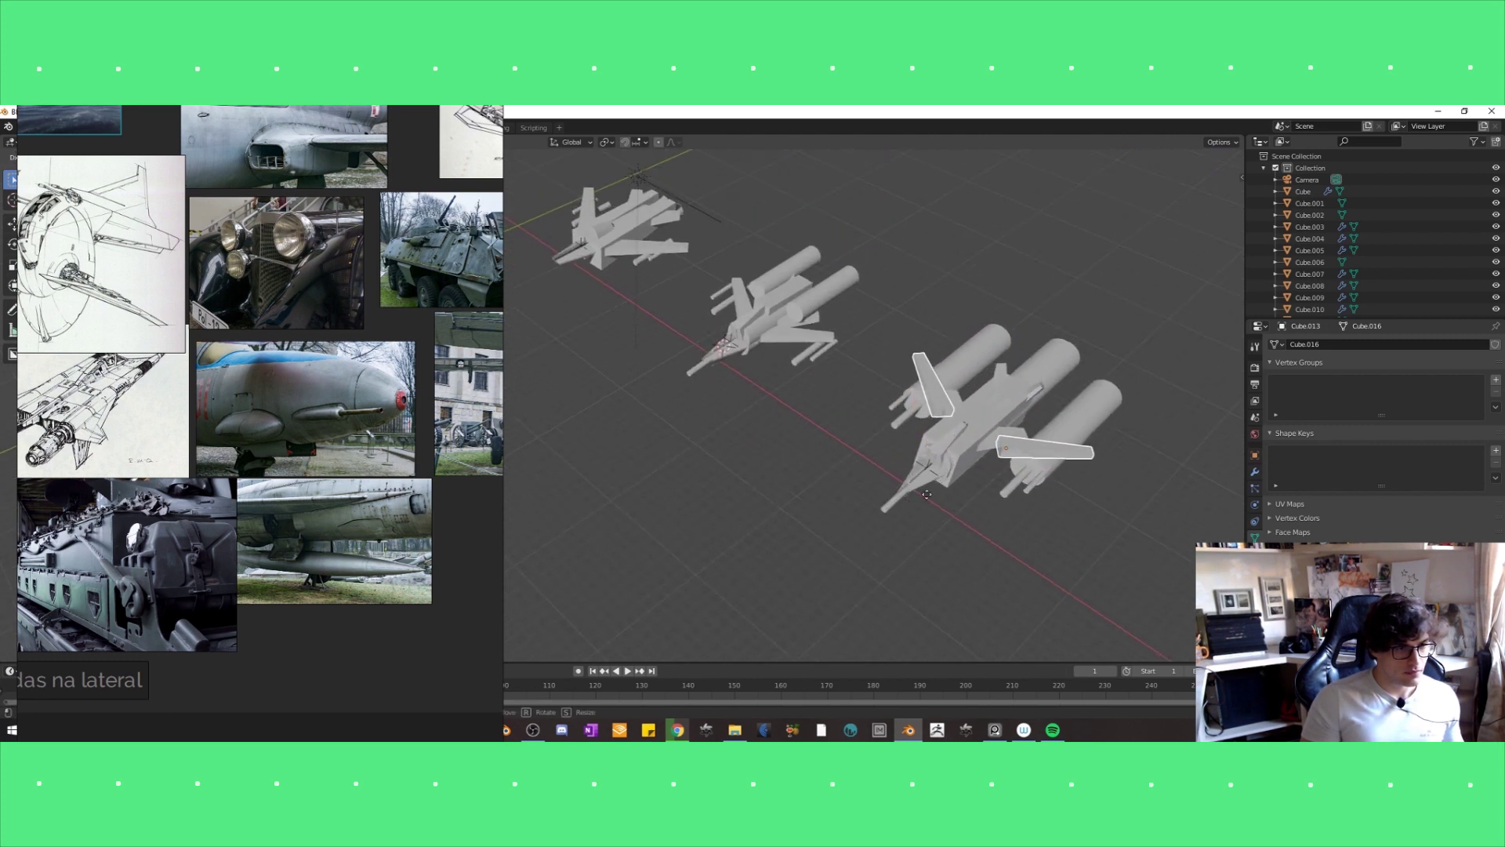
pyautogui.moveTo(926, 494)
pyautogui.mouseDown(button='middle')
pyautogui.moveTo(986, 491)
pyautogui.moveTo(902, 558)
pyautogui.moveTo(923, 534)
pyautogui.moveTo(856, 497)
pyautogui.moveTo(860, 476)
pyautogui.moveTo(878, 509)
pyautogui.moveTo(924, 515)
pyautogui.mouseUp(button='middle')
pyautogui.click(992, 503)
pyautogui.press('g')
pyautogui.press('Escape')
pyautogui.press('g')
pyautogui.press('y')
pyautogui.click(922, 534)
# Delete an extra front part and slide another part forward.
pyautogui.click(917, 556)
pyautogui.click(855, 489)
pyautogui.click(860, 476)
pyautogui.press('x')
pyautogui.click(902, 510)
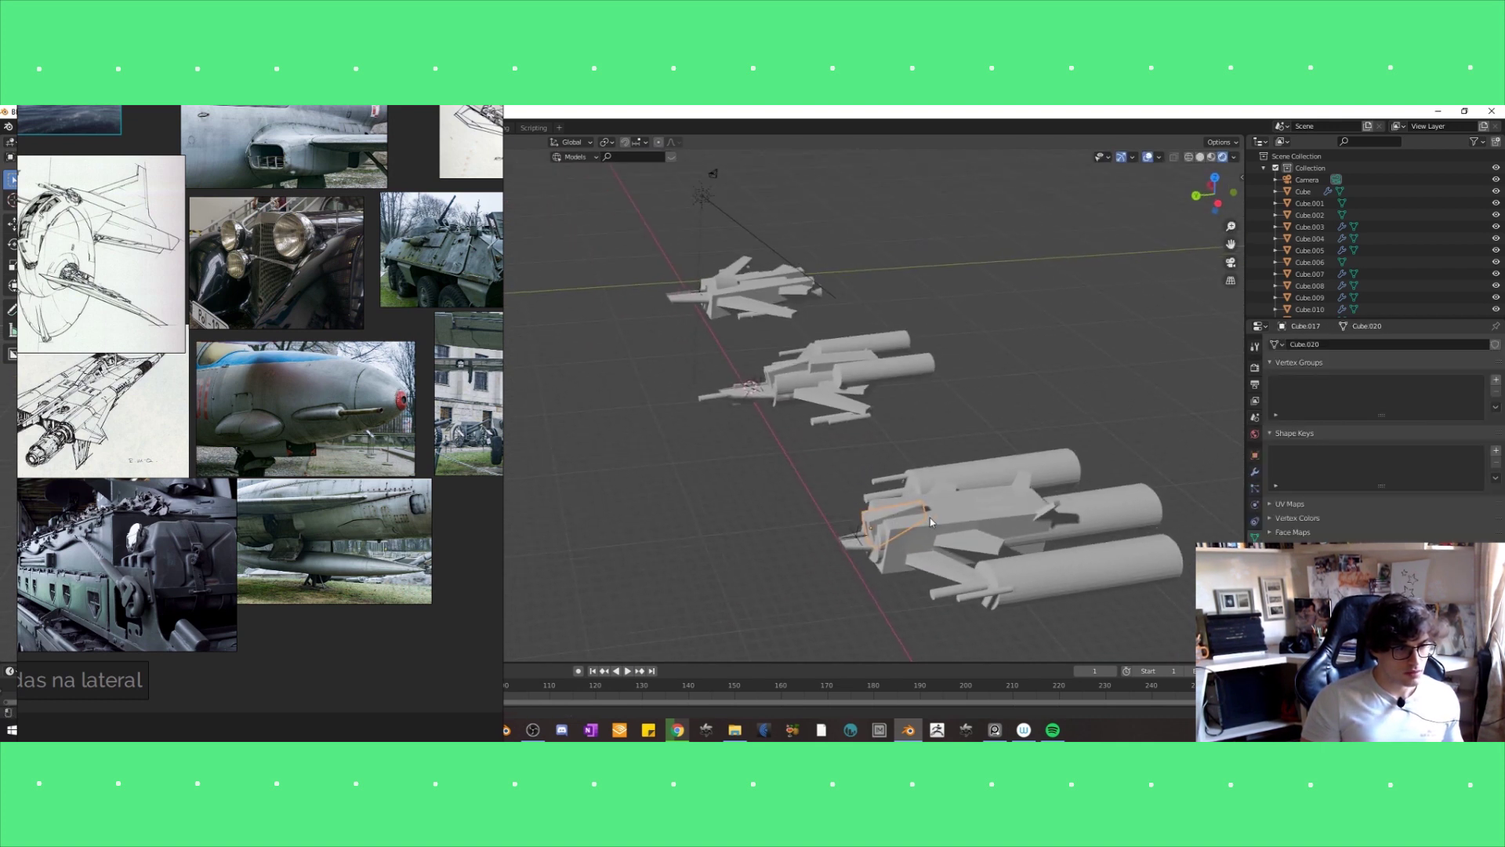
pyautogui.press('g')
pyautogui.click(918, 575)
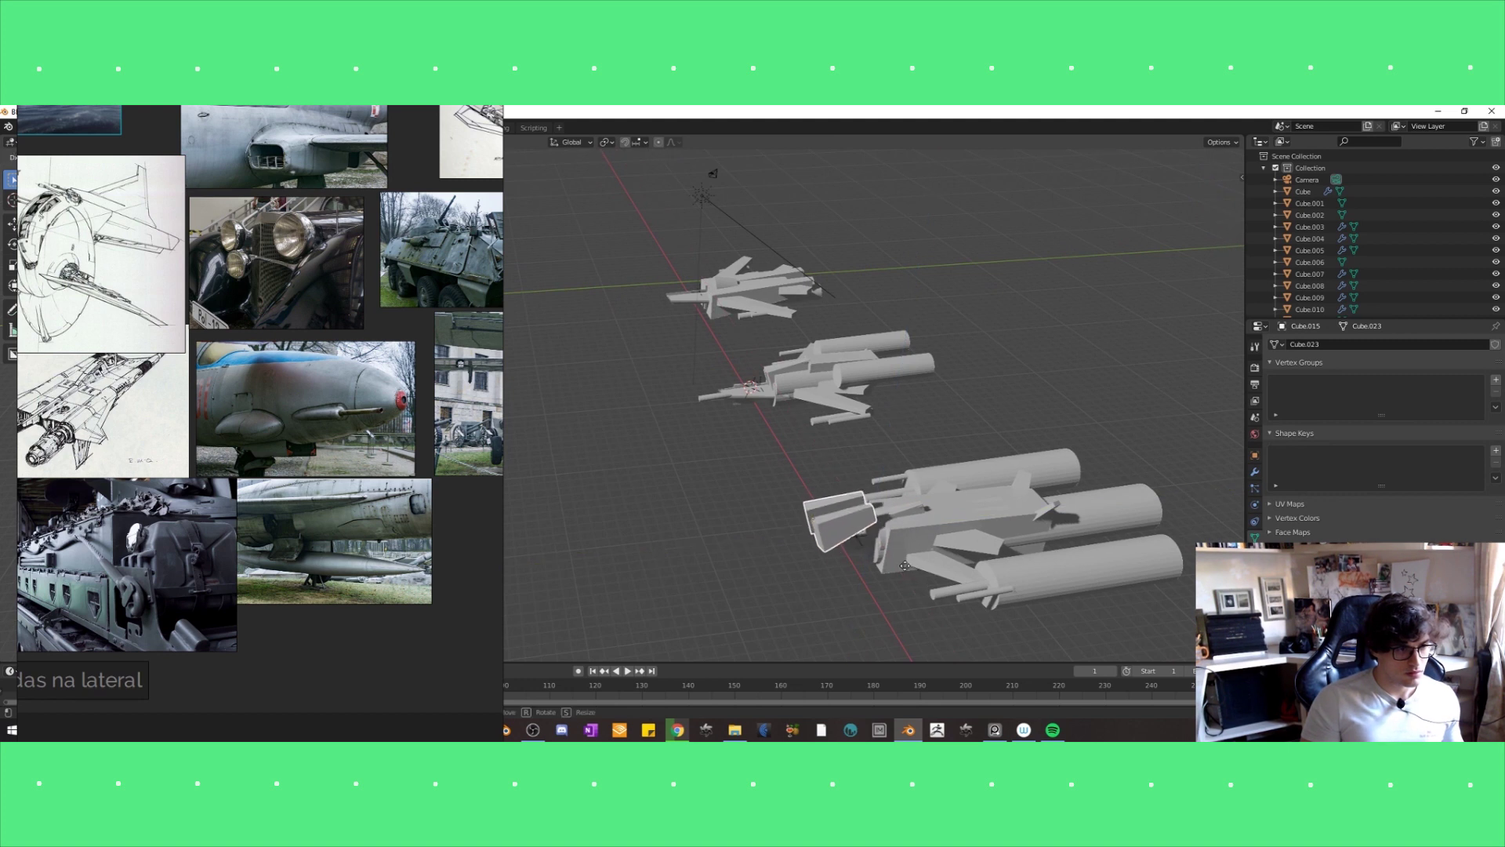
pyautogui.moveTo(909, 577); pyautogui.dragTo(906, 549, button='middle')
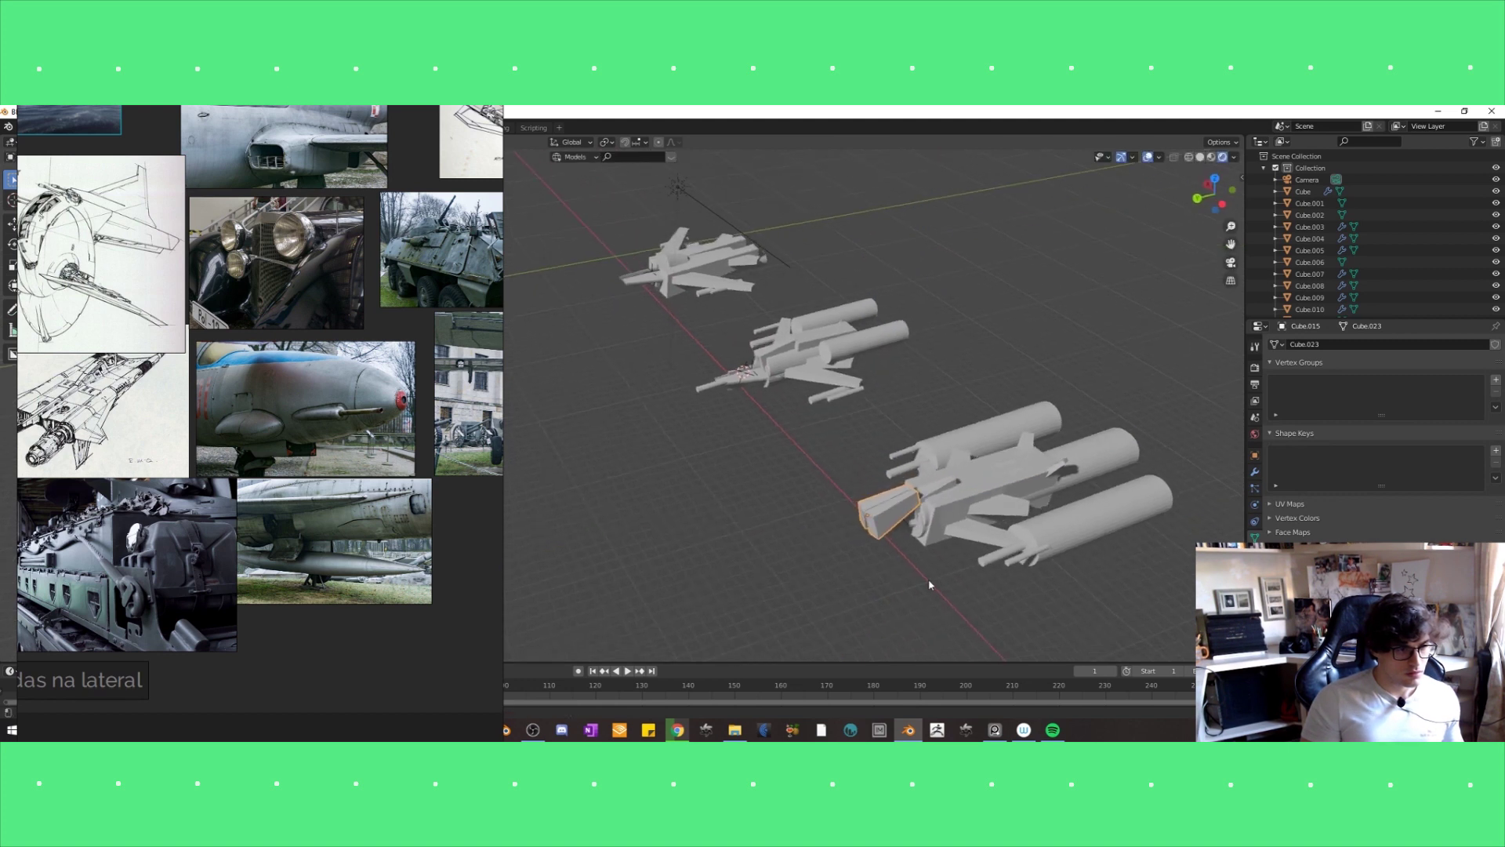
# Angle the nose piece and fit it onto the front of the third fighter.
pyautogui.click(903, 542)
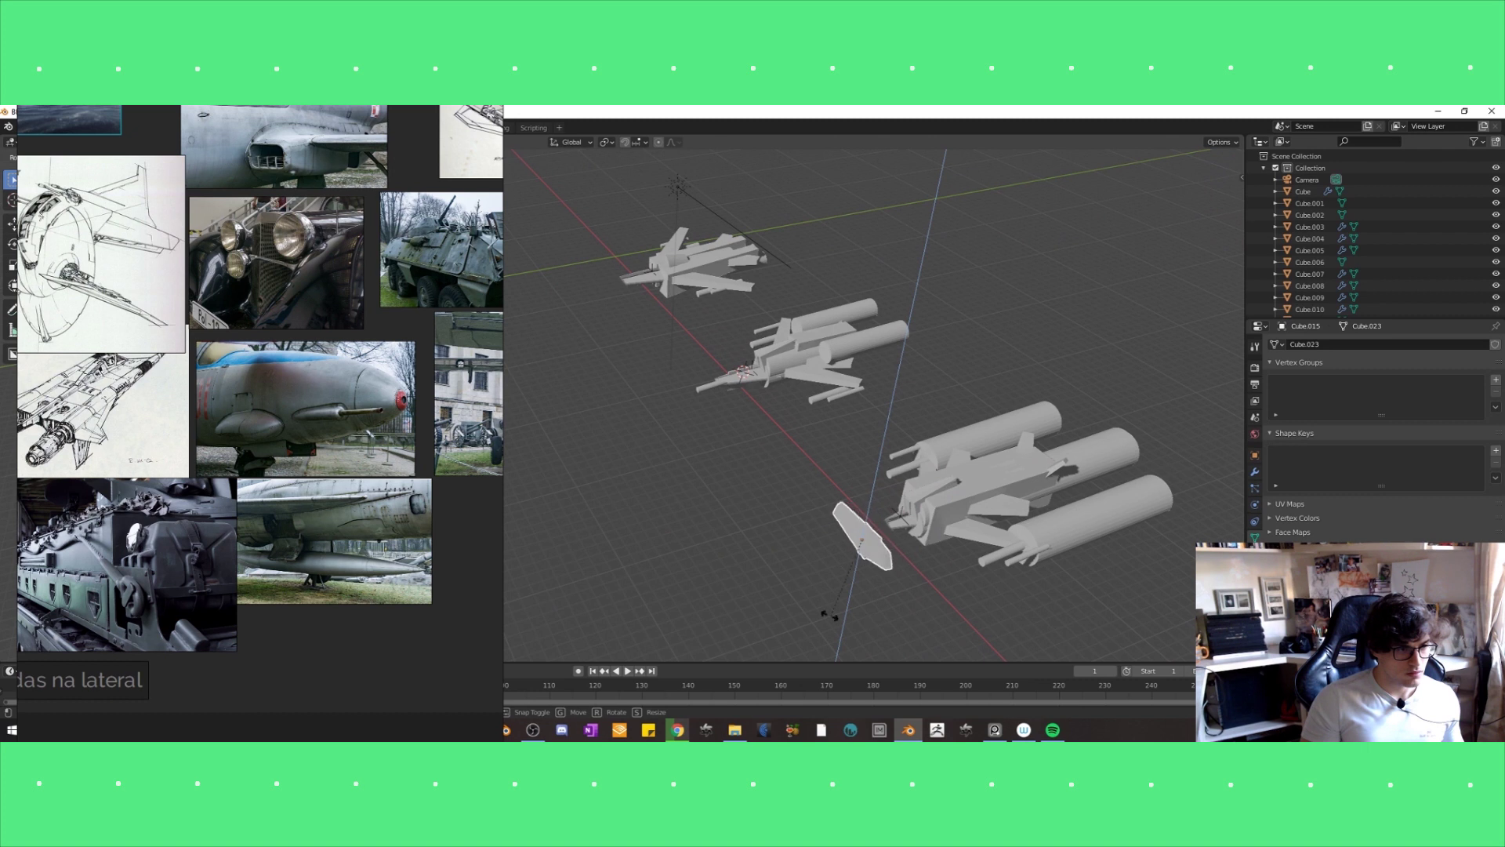
pyautogui.click(661, 598)
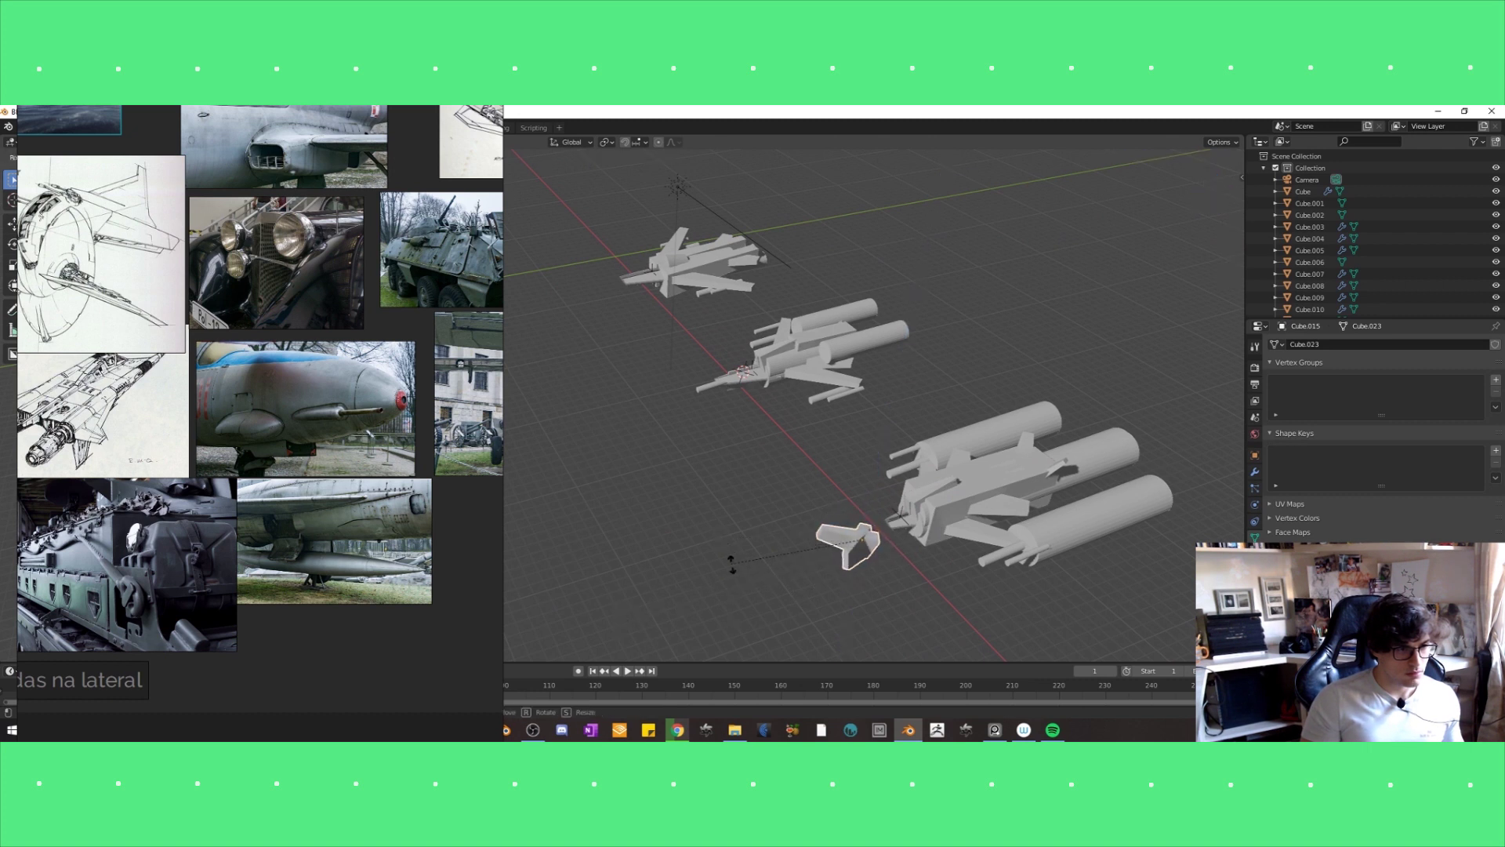
pyautogui.click(735, 565)
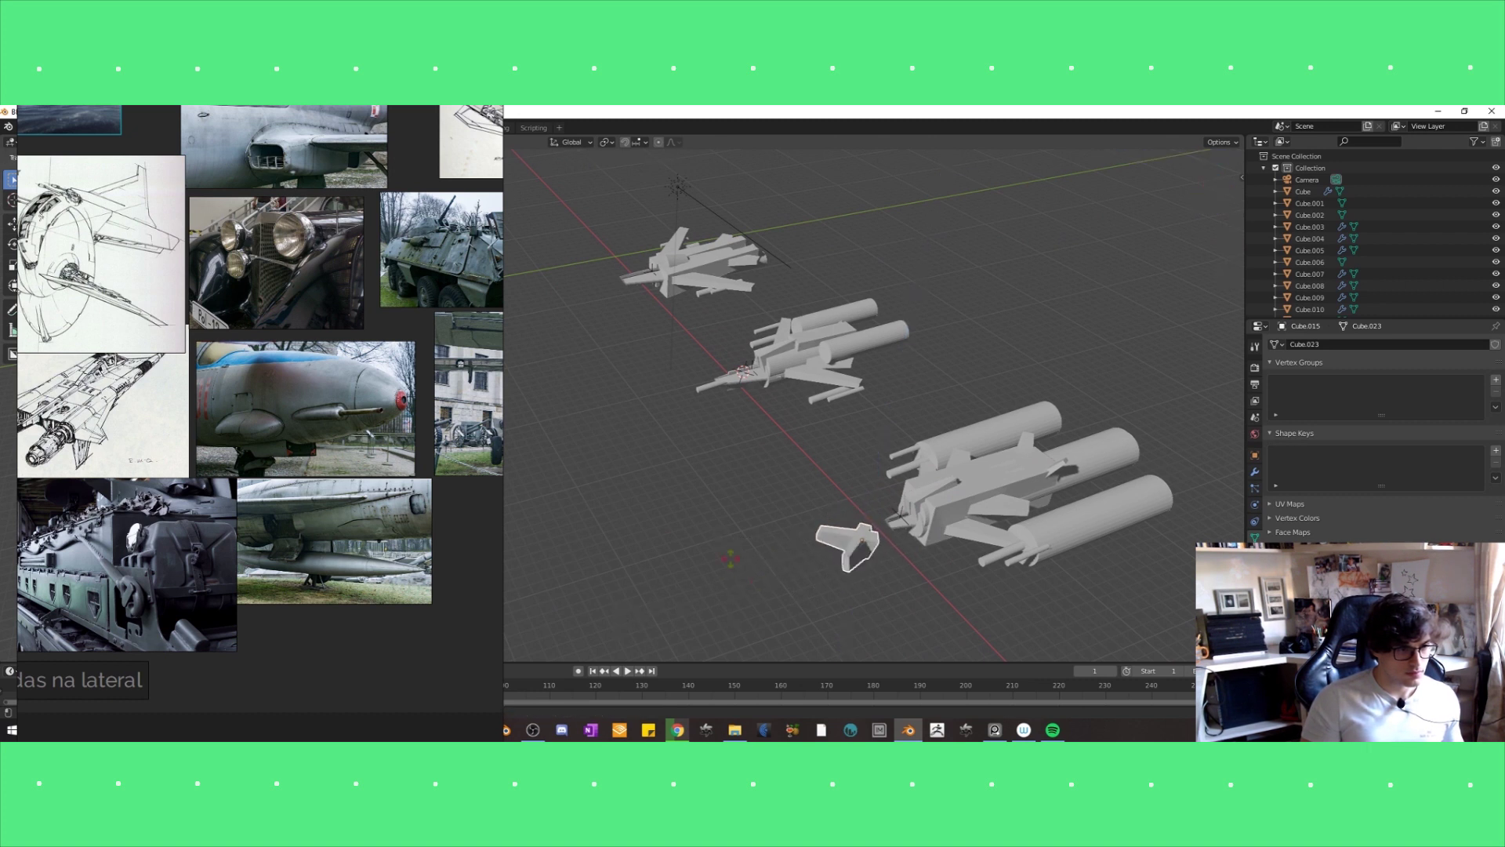
pyautogui.moveTo(704, 543)
pyautogui.mouseDown(button='middle')
pyautogui.moveTo(722, 562)
pyautogui.moveTo(778, 514)
pyautogui.moveTo(850, 494)
pyautogui.moveTo(904, 508)
pyautogui.moveTo(797, 447)
pyautogui.moveTo(746, 436)
pyautogui.moveTo(819, 476)
pyautogui.moveTo(782, 483)
pyautogui.moveTo(860, 585)
pyautogui.mouseUp(button='middle')
pyautogui.press('g')
pyautogui.click(749, 555)
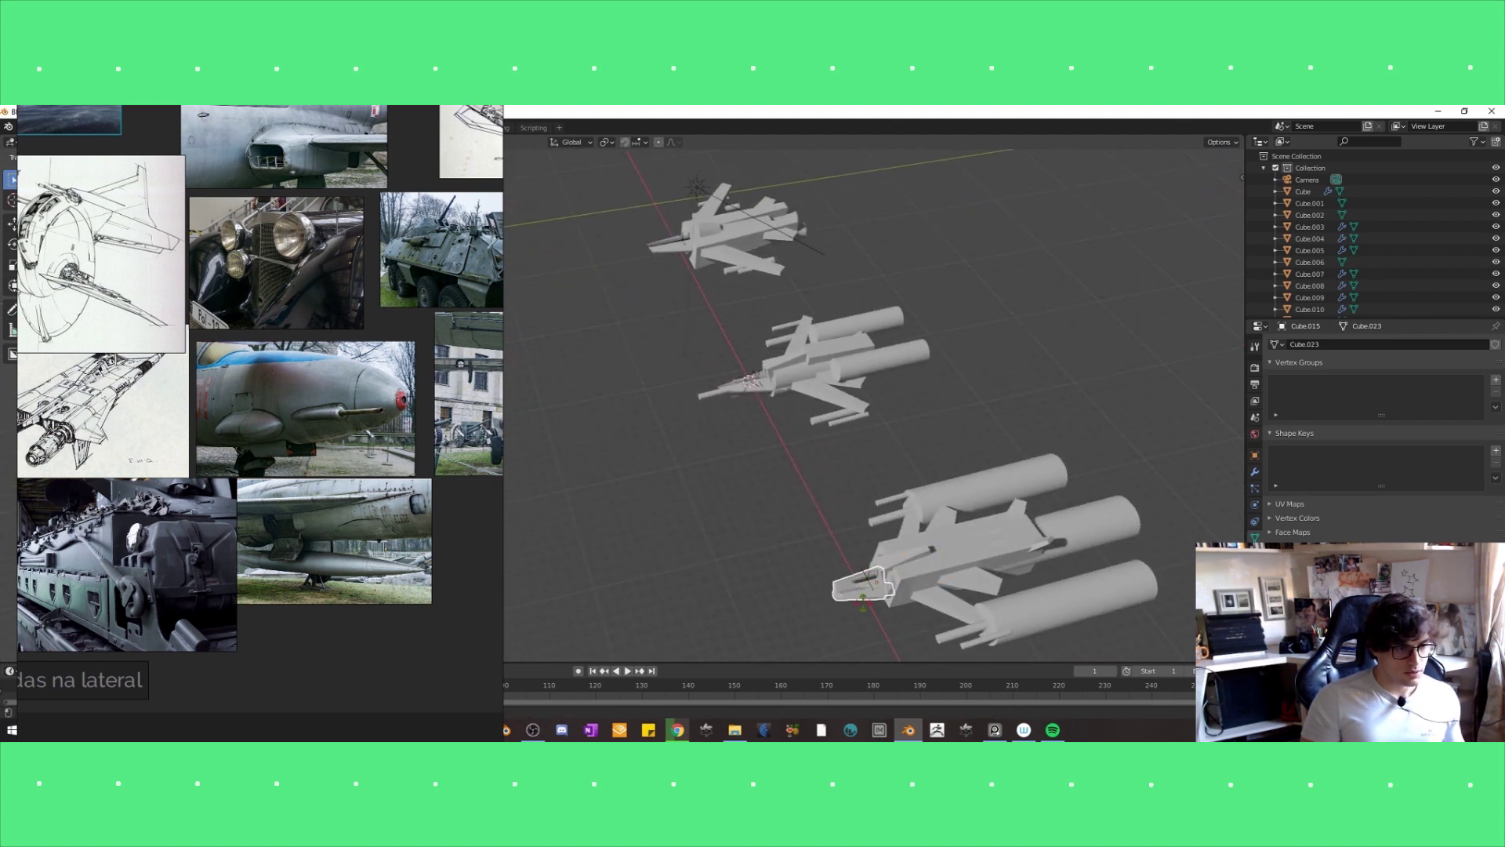
pyautogui.press('g')
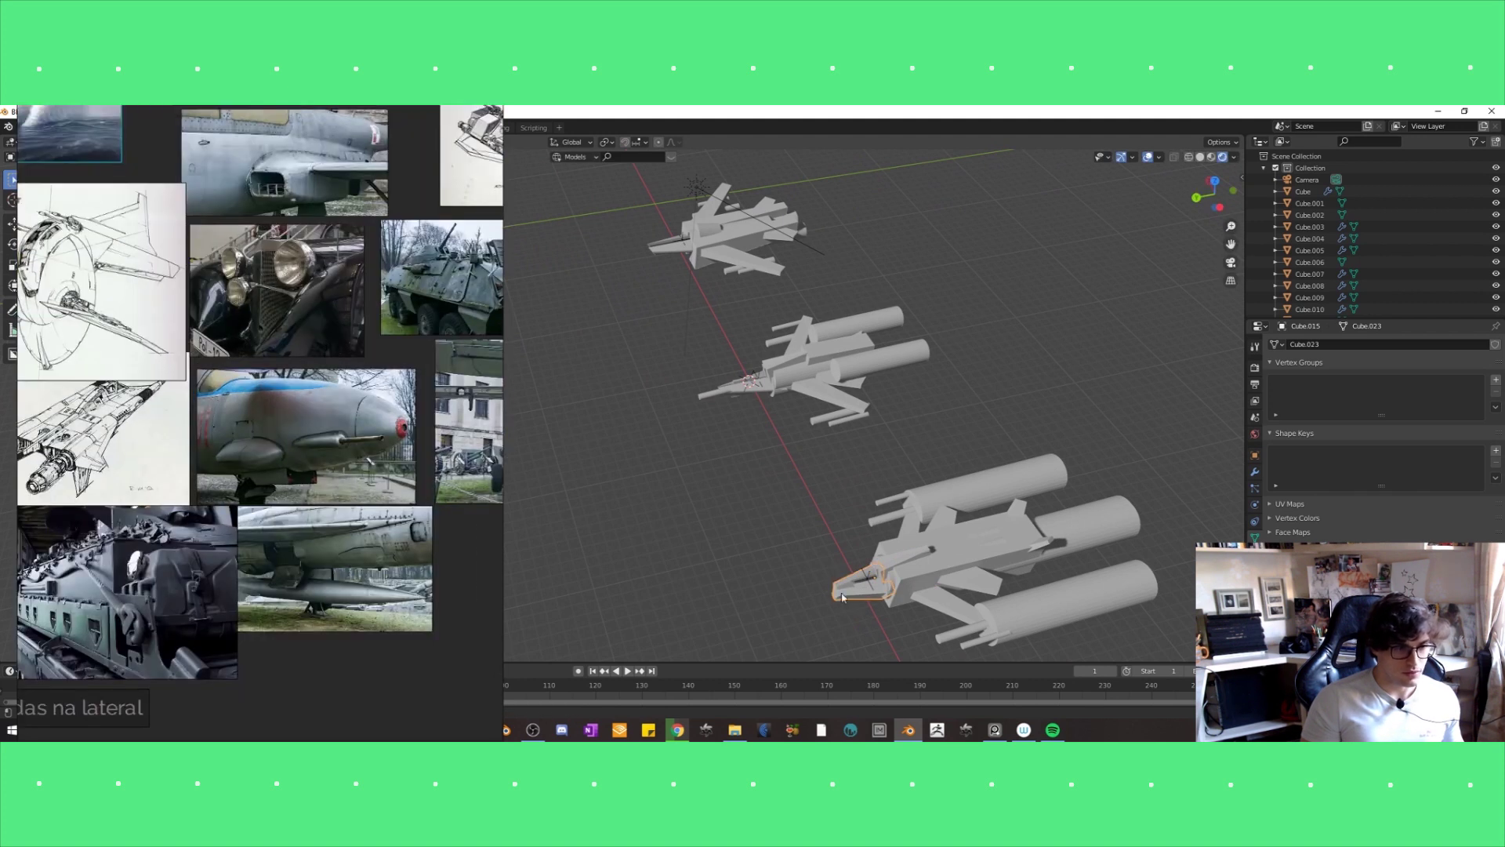
pyautogui.scroll(-1, 842, 597)
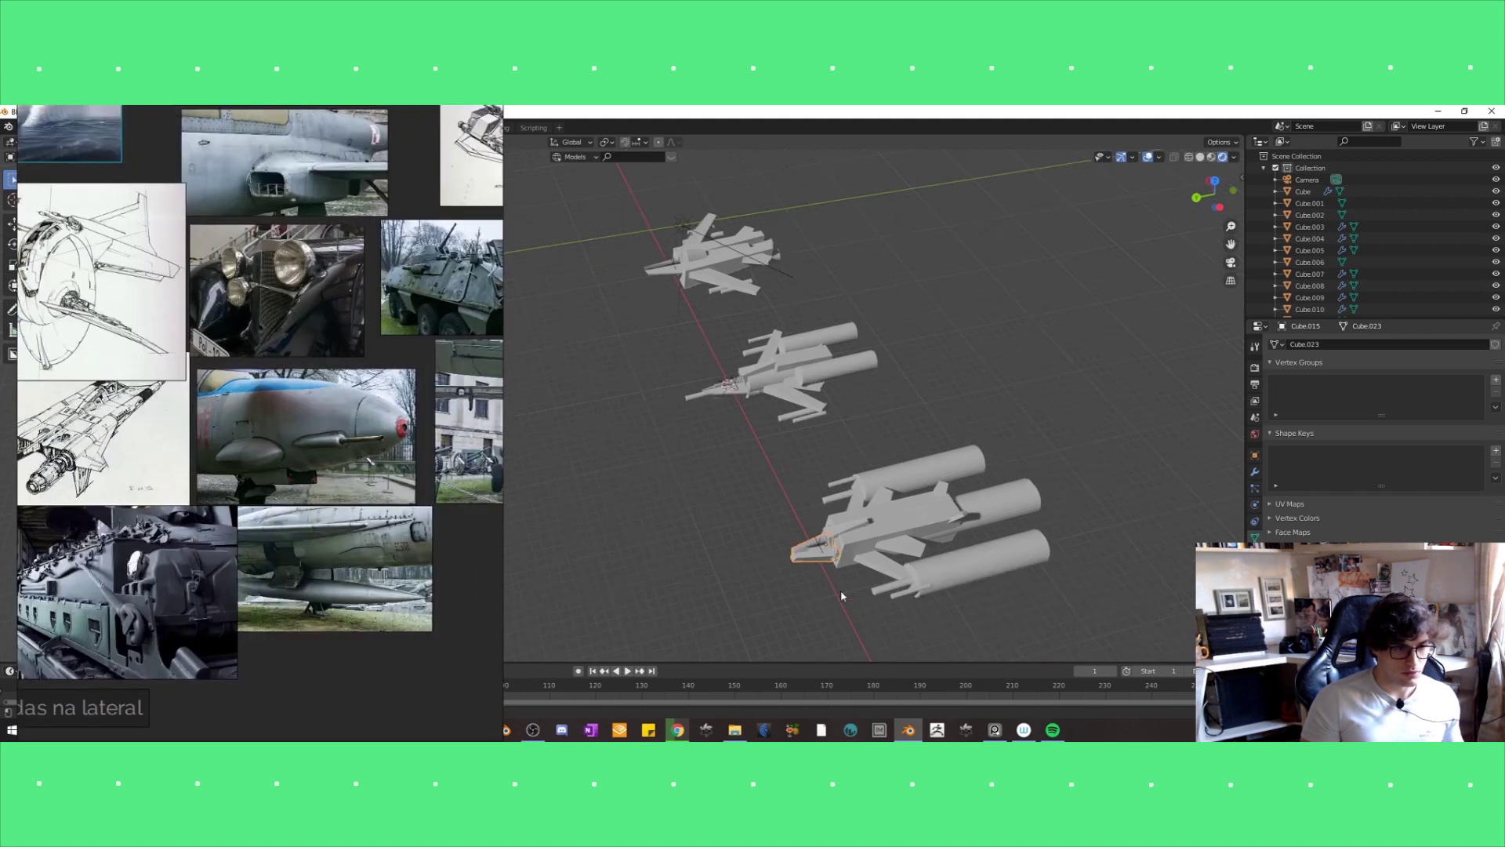
# Finalize the nose piece's rotation and size, and move the fin piece.
pyautogui.click(809, 556)
pyautogui.moveTo(849, 567)
pyautogui.mouseDown(button='middle')
pyautogui.moveTo(859, 580)
pyautogui.moveTo(858, 556)
pyautogui.mouseUp(button='middle')
pyautogui.moveTo(947, 529)
pyautogui.mouseDown(button='middle')
pyautogui.moveTo(956, 566)
pyautogui.moveTo(964, 553)
pyautogui.mouseUp(button='middle')
pyautogui.click(1003, 543)
pyautogui.click(882, 578)
pyautogui.moveTo(882, 579)
pyautogui.mouseDown(button='middle')
pyautogui.moveTo(909, 584)
pyautogui.moveTo(925, 521)
pyautogui.moveTo(907, 531)
pyautogui.moveTo(925, 524)
pyautogui.moveTo(891, 516)
pyautogui.mouseUp(button='middle')
pyautogui.press('g')
pyautogui.click(907, 531)
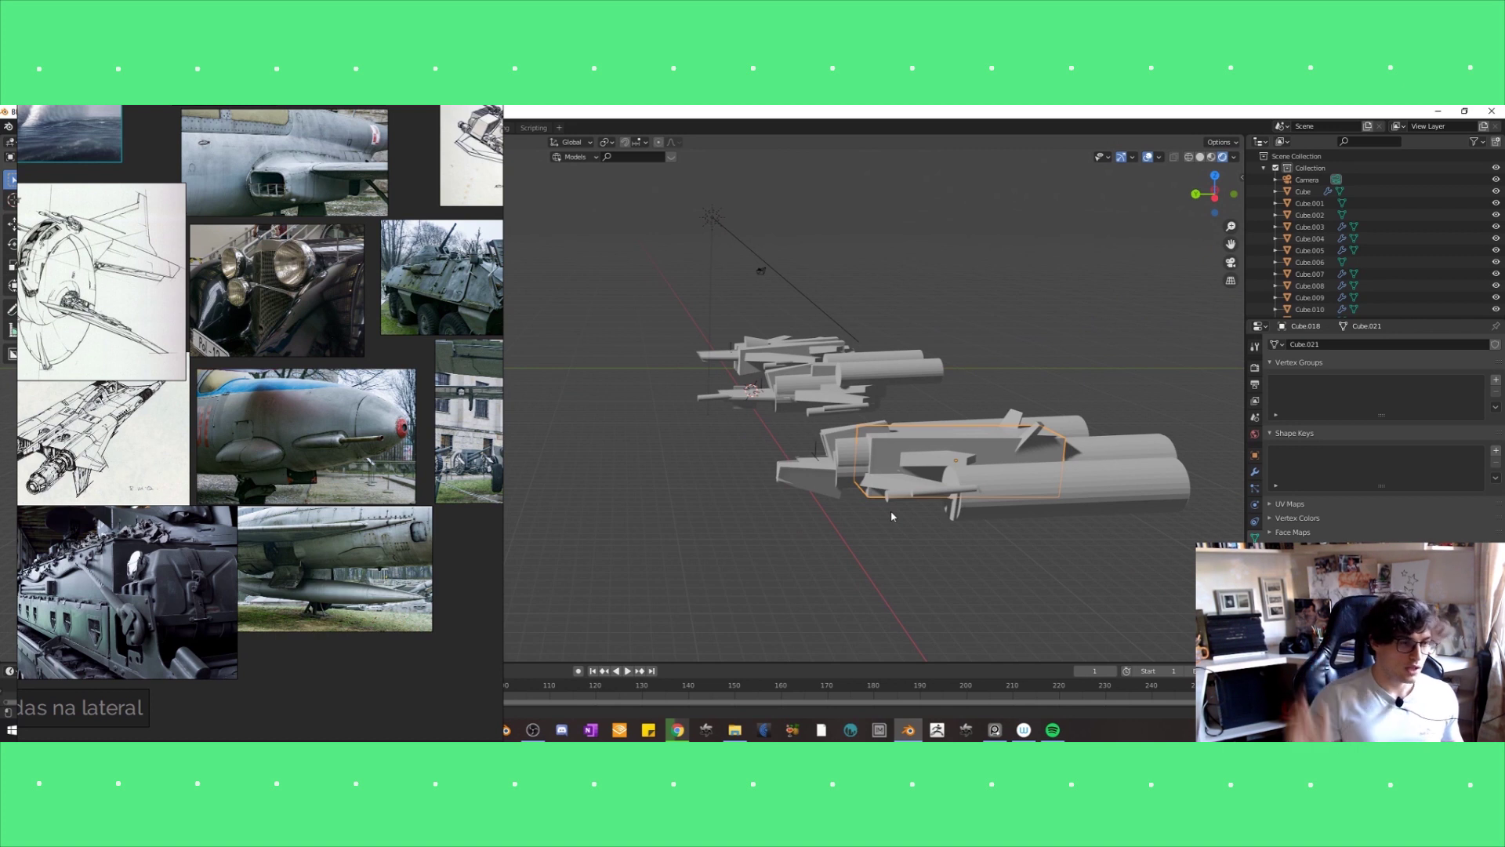
# Scale the wing much larger and move it into place beneath the engines.
pyautogui.moveTo(900, 519)
pyautogui.mouseDown(button='middle')
pyautogui.moveTo(937, 547)
pyautogui.moveTo(921, 552)
pyautogui.moveTo(990, 499)
pyautogui.moveTo(975, 579)
pyautogui.mouseUp(button='middle')
pyautogui.press('s')
pyautogui.click(1028, 607)
pyautogui.moveTo(1028, 607)
pyautogui.mouseDown(button='middle')
pyautogui.moveTo(949, 545)
pyautogui.moveTo(920, 535)
pyautogui.moveTo(940, 578)
pyautogui.moveTo(957, 562)
pyautogui.moveTo(862, 553)
pyautogui.moveTo(950, 601)
pyautogui.moveTo(940, 569)
pyautogui.mouseUp(button='middle')
pyautogui.press('g')
pyautogui.click(895, 562)
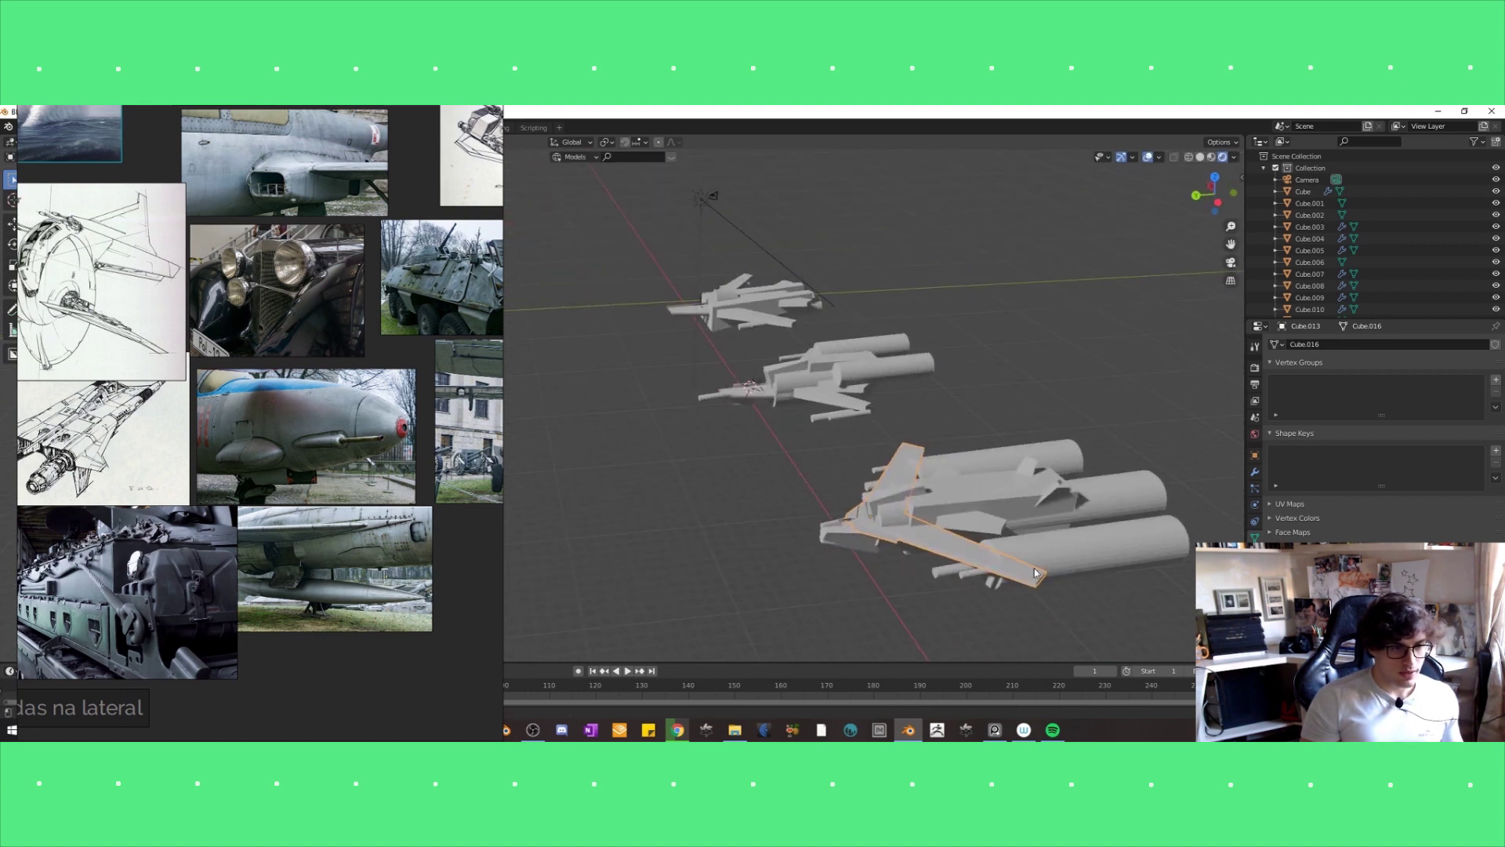
pyautogui.moveTo(1039, 575)
pyautogui.mouseDown(button='middle')
pyautogui.moveTo(995, 609)
pyautogui.moveTo(1008, 615)
pyautogui.mouseUp(button='middle')
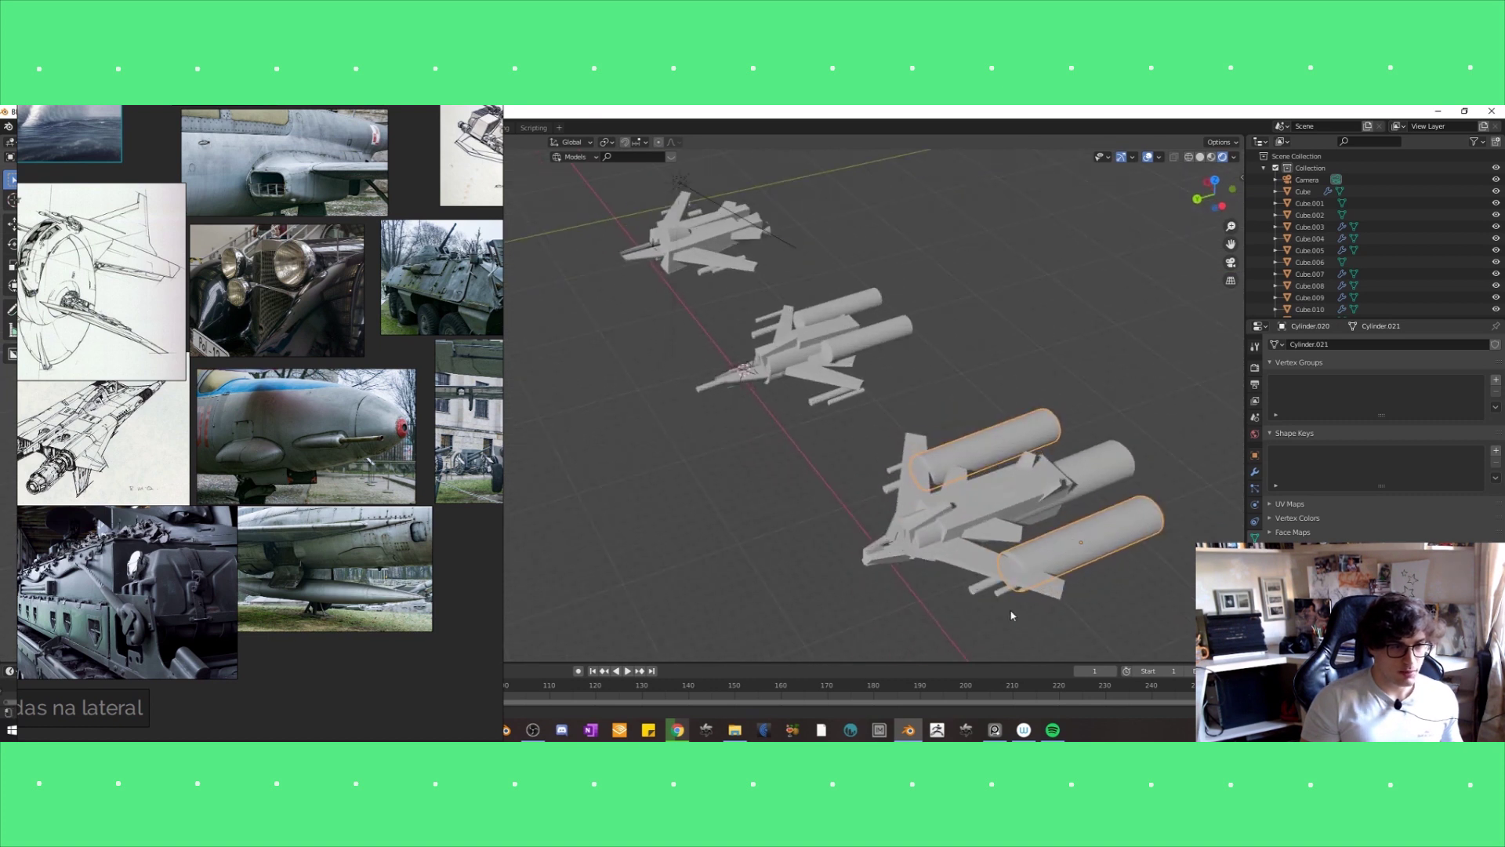
# Raise the largest fighter's engine cylinders vertically along Z.
pyautogui.scroll(2, 987, 555)
pyautogui.moveTo(986, 555)
pyautogui.mouseDown(button='middle')
pyautogui.moveTo(886, 526)
pyautogui.moveTo(934, 527)
pyautogui.moveTo(891, 547)
pyautogui.mouseUp(button='middle')
pyautogui.scroll(2, 926, 551)
pyautogui.press('g')
pyautogui.press('z')
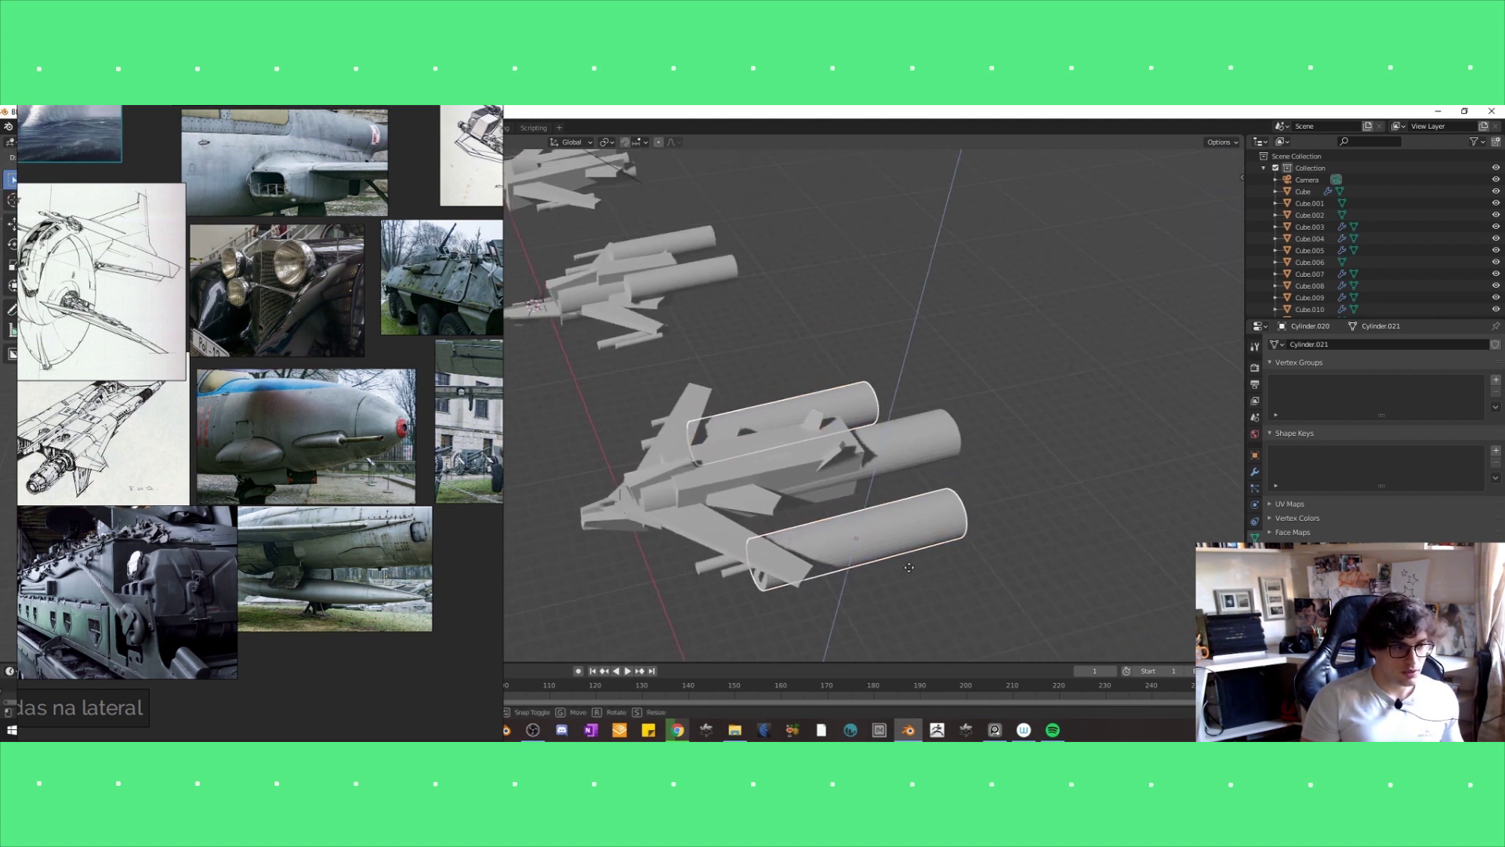
pyautogui.click(905, 560)
pyautogui.moveTo(905, 560)
pyautogui.mouseDown(button='middle')
pyautogui.moveTo(957, 510)
pyautogui.moveTo(956, 539)
pyautogui.mouseUp(button='middle')
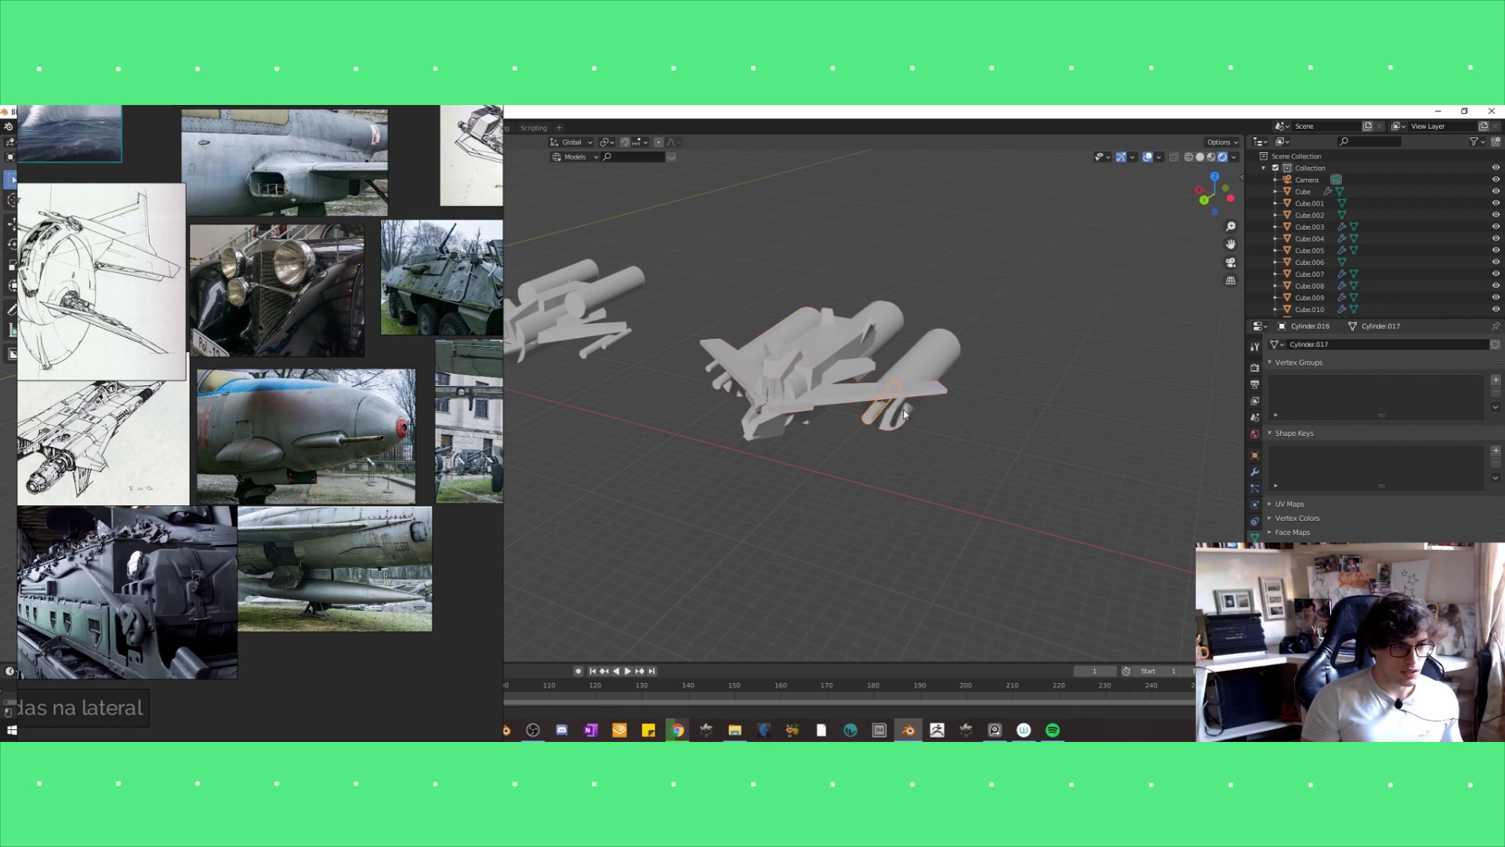
pyautogui.moveTo(894, 449)
pyautogui.mouseDown(button='middle')
pyautogui.moveTo(936, 470)
pyautogui.moveTo(897, 463)
pyautogui.mouseUp(button='middle')
# Undo the single small cylinder's move and scale the strut cylinders outward.
pyautogui.press('g')
pyautogui.hotkey('ctrl', 'z')
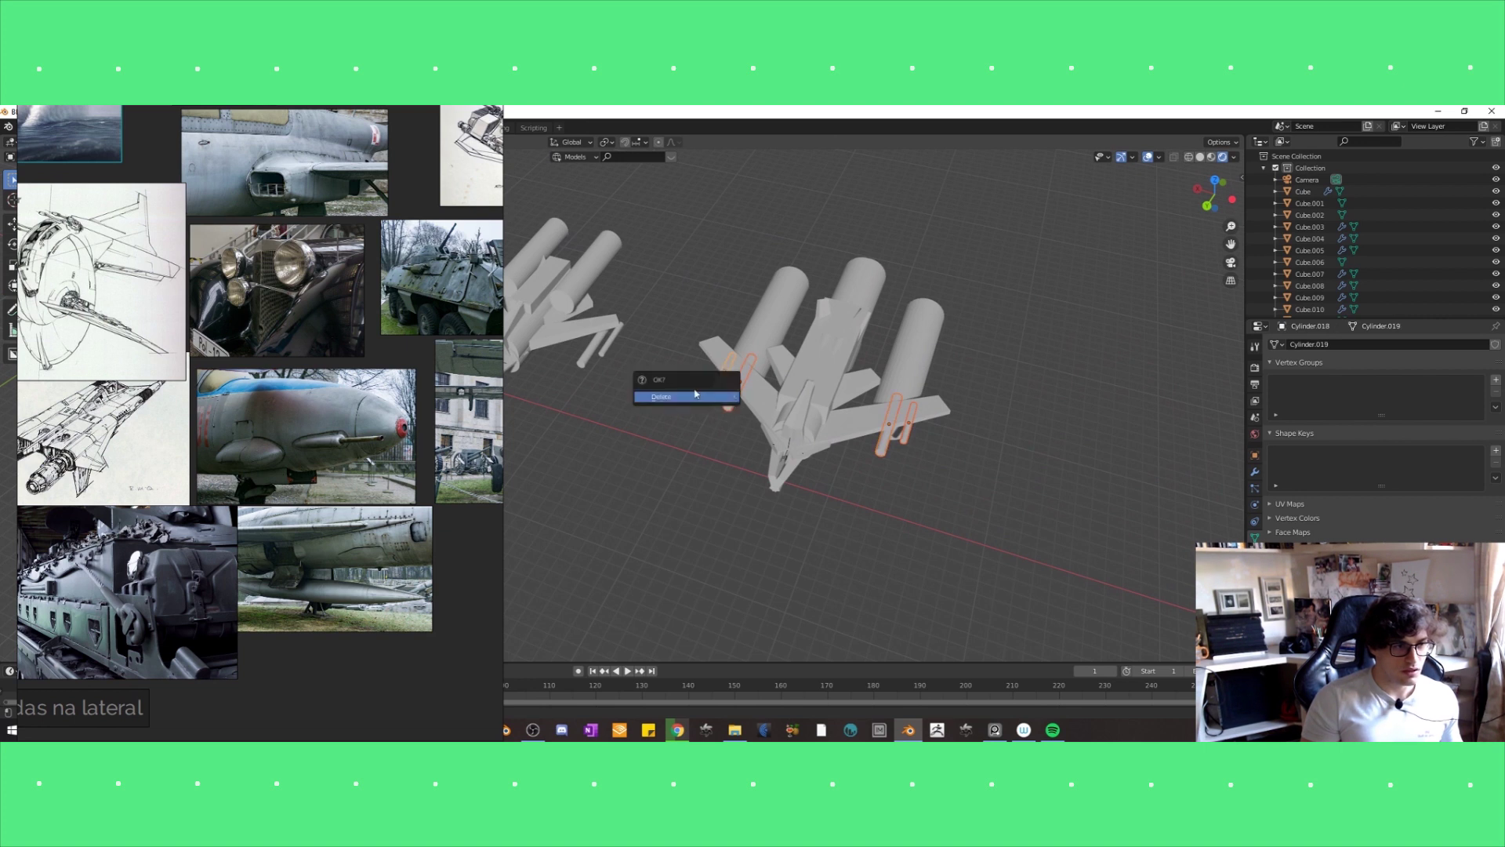
pyautogui.press('s')
pyautogui.click(715, 398)
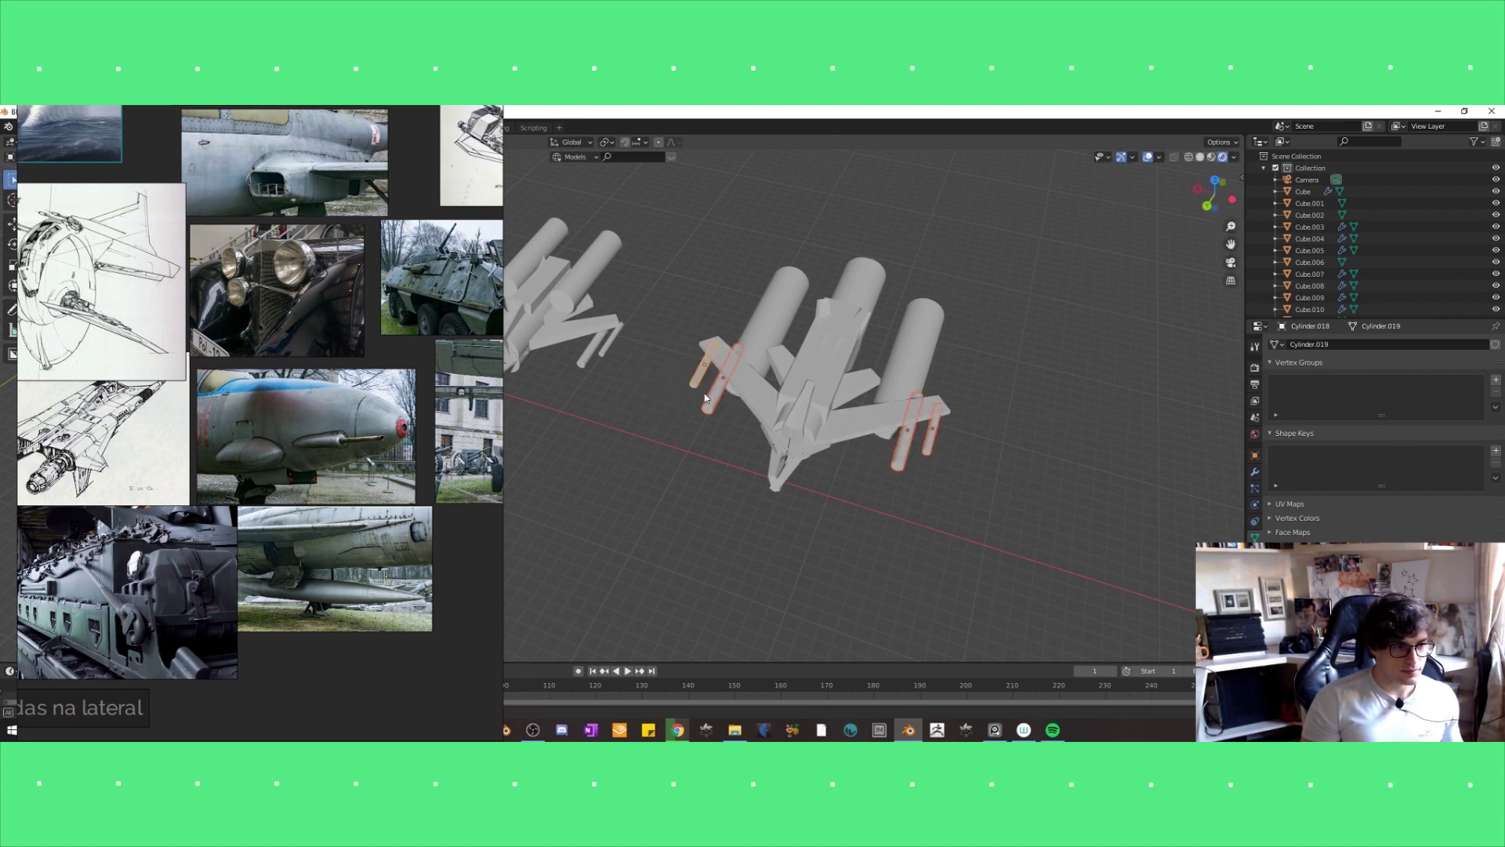
pyautogui.moveTo(714, 398); pyautogui.dragTo(867, 408, button='middle')
# Duplicate the strut cylinders and tuck the copies inward beside the engines.
pyautogui.hotkey('shift', 'd')
pyautogui.click(867, 408)
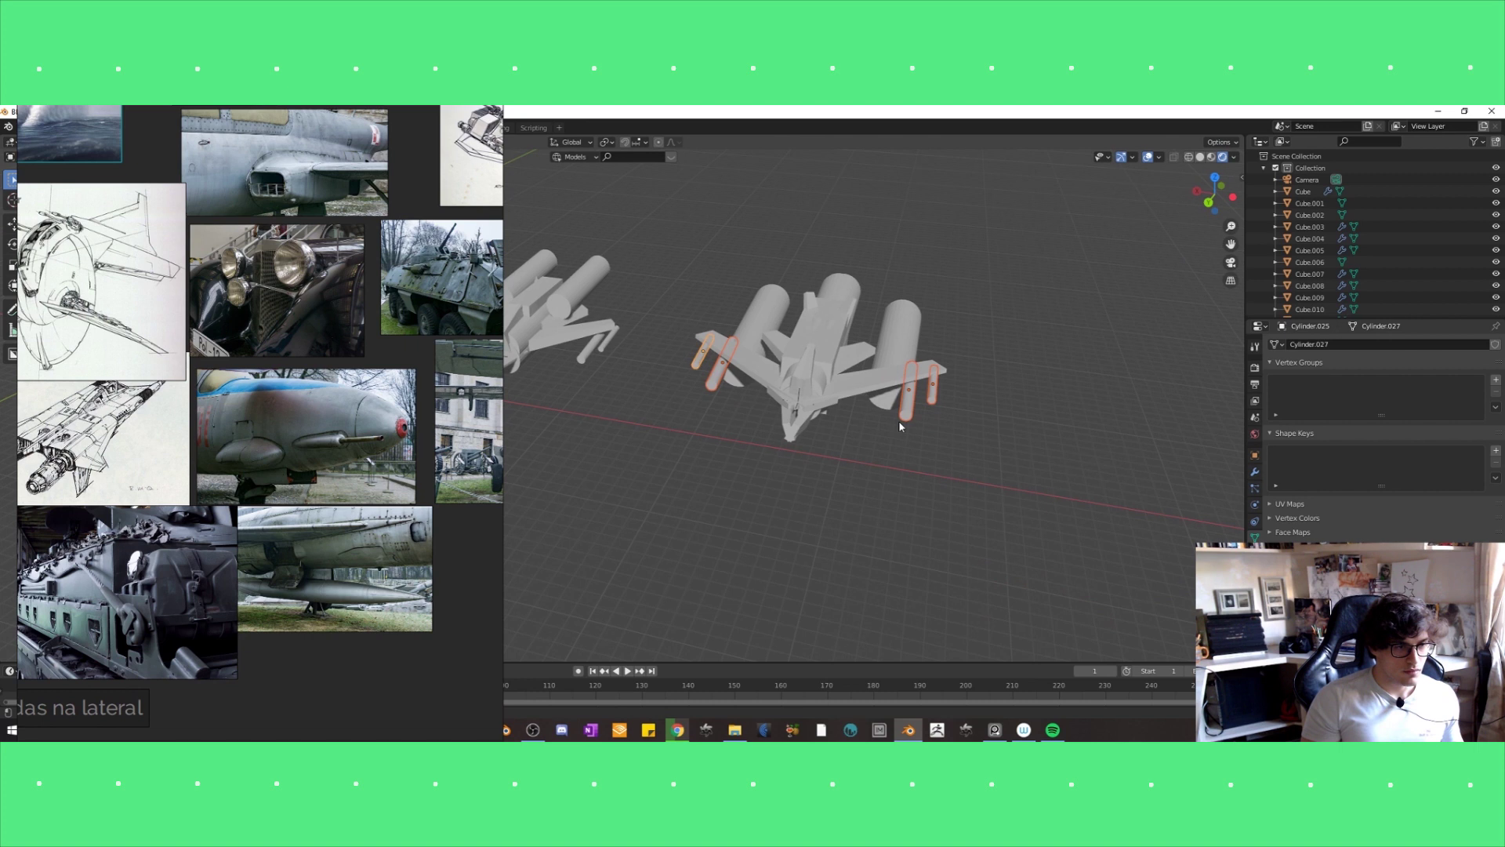
pyautogui.press('g')
pyautogui.click(880, 427)
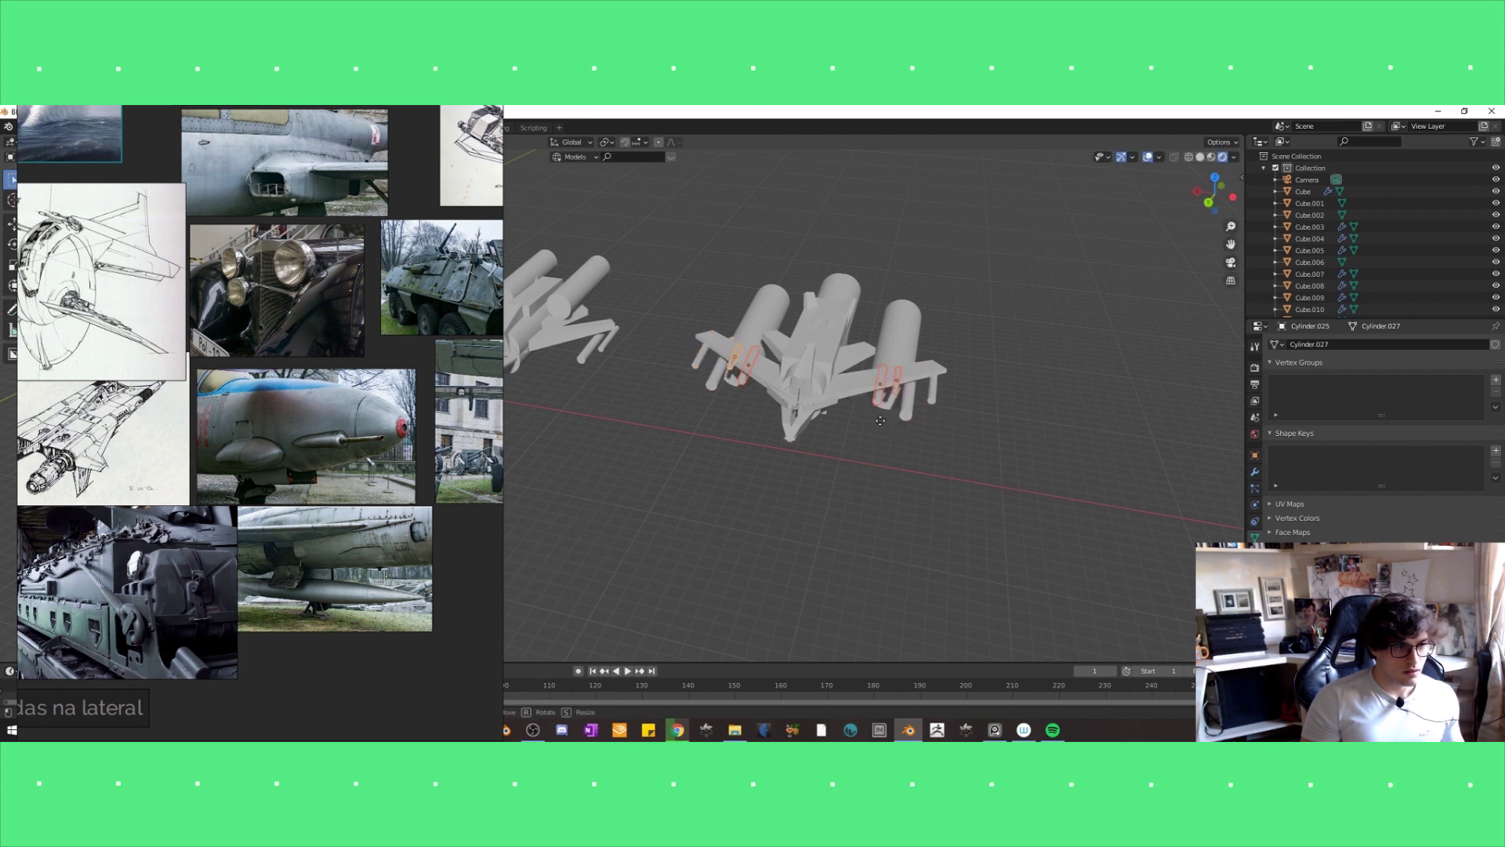
pyautogui.click(880, 427)
pyautogui.moveTo(880, 428)
pyautogui.mouseDown(button='middle')
pyautogui.moveTo(847, 409)
pyautogui.moveTo(835, 487)
pyautogui.moveTo(863, 497)
pyautogui.moveTo(882, 459)
pyautogui.moveTo(829, 377)
pyautogui.moveTo(811, 388)
pyautogui.moveTo(847, 460)
pyautogui.moveTo(777, 427)
pyautogui.moveTo(935, 454)
pyautogui.moveTo(974, 502)
pyautogui.moveTo(961, 477)
pyautogui.moveTo(934, 492)
pyautogui.mouseUp(button='middle')
pyautogui.click(847, 390)
pyautogui.scroll(2, 815, 459)
pyautogui.click(836, 487)
# Nudge the cylinders into final position, then select the wing, a small part and an engine cylinder.
pyautogui.press('g')
pyautogui.click(878, 472)
pyautogui.press('g')
pyautogui.click(882, 464)
pyautogui.click(839, 390)
pyautogui.click(780, 375)
pyautogui.click(791, 431)
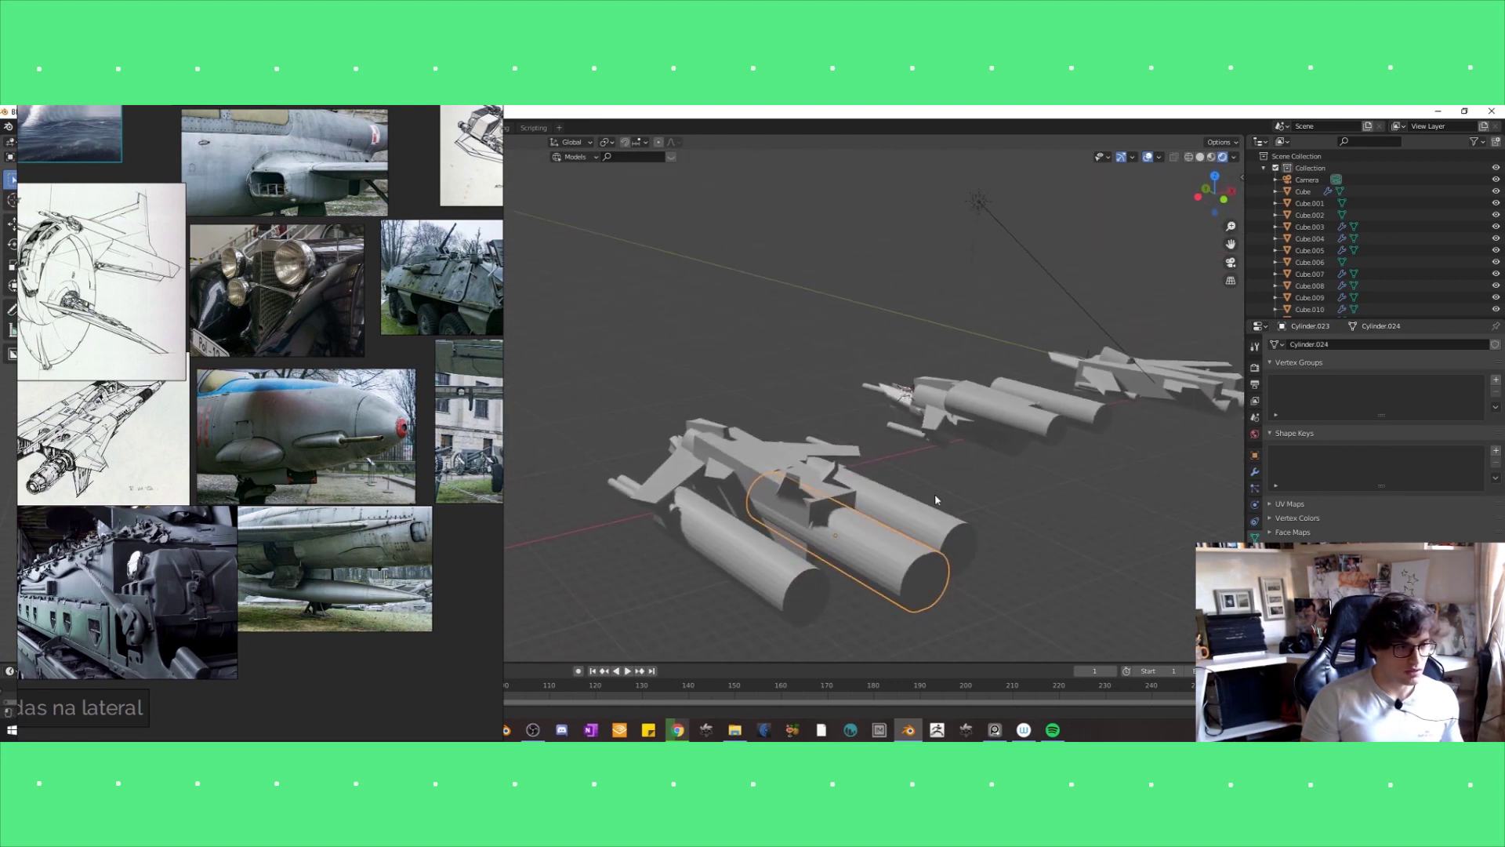
# Move the two small bracket pieces on the largest fighter's top to new positions.
pyautogui.click(788, 484)
pyautogui.press('g')
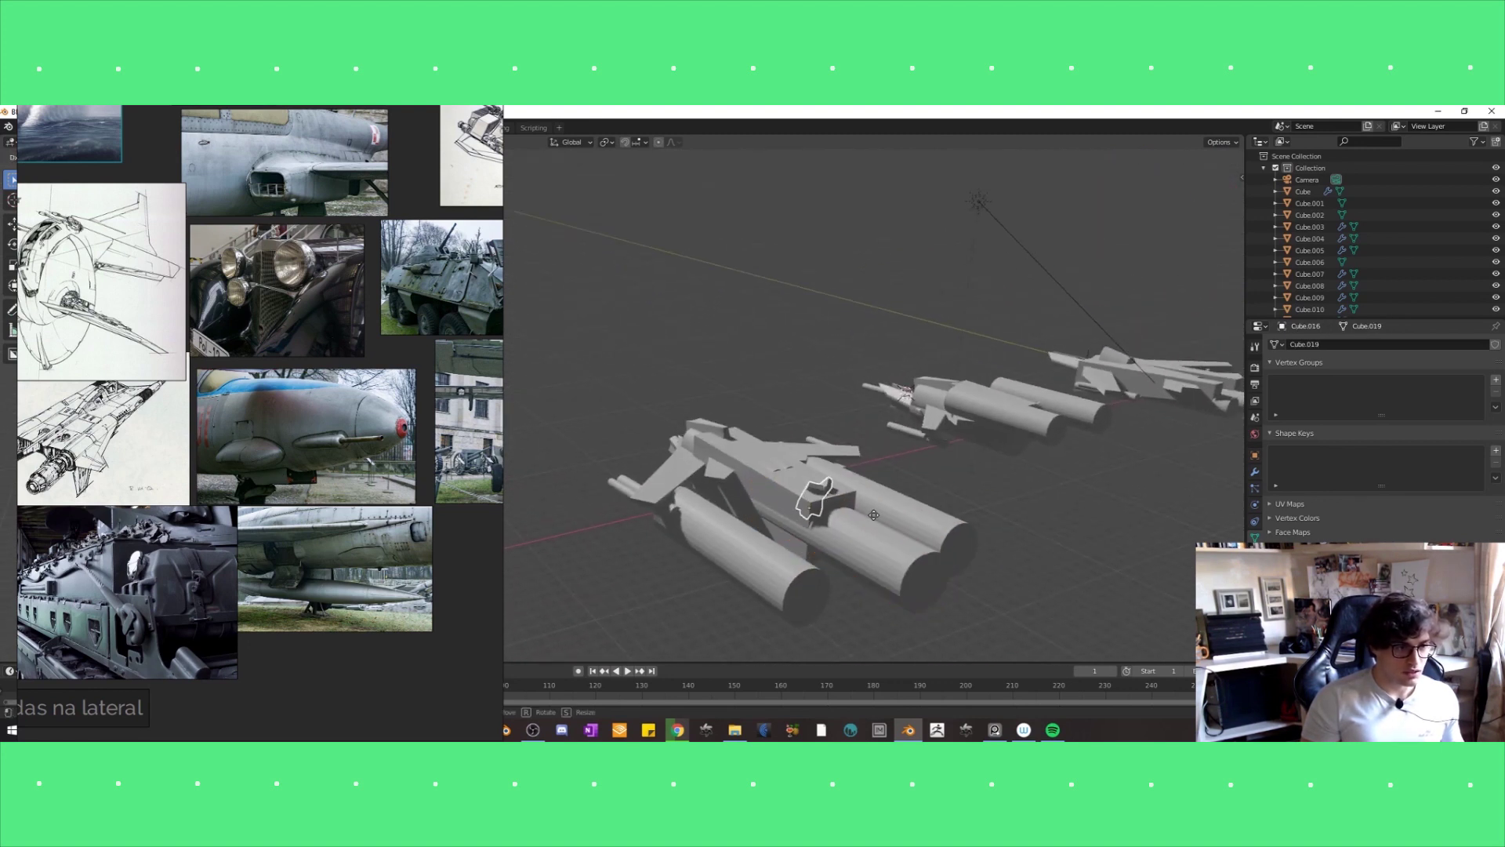
pyautogui.moveTo(862, 517); pyautogui.dragTo(909, 553, button='middle')
pyautogui.click(914, 553)
pyautogui.press('g')
pyautogui.click(858, 525)
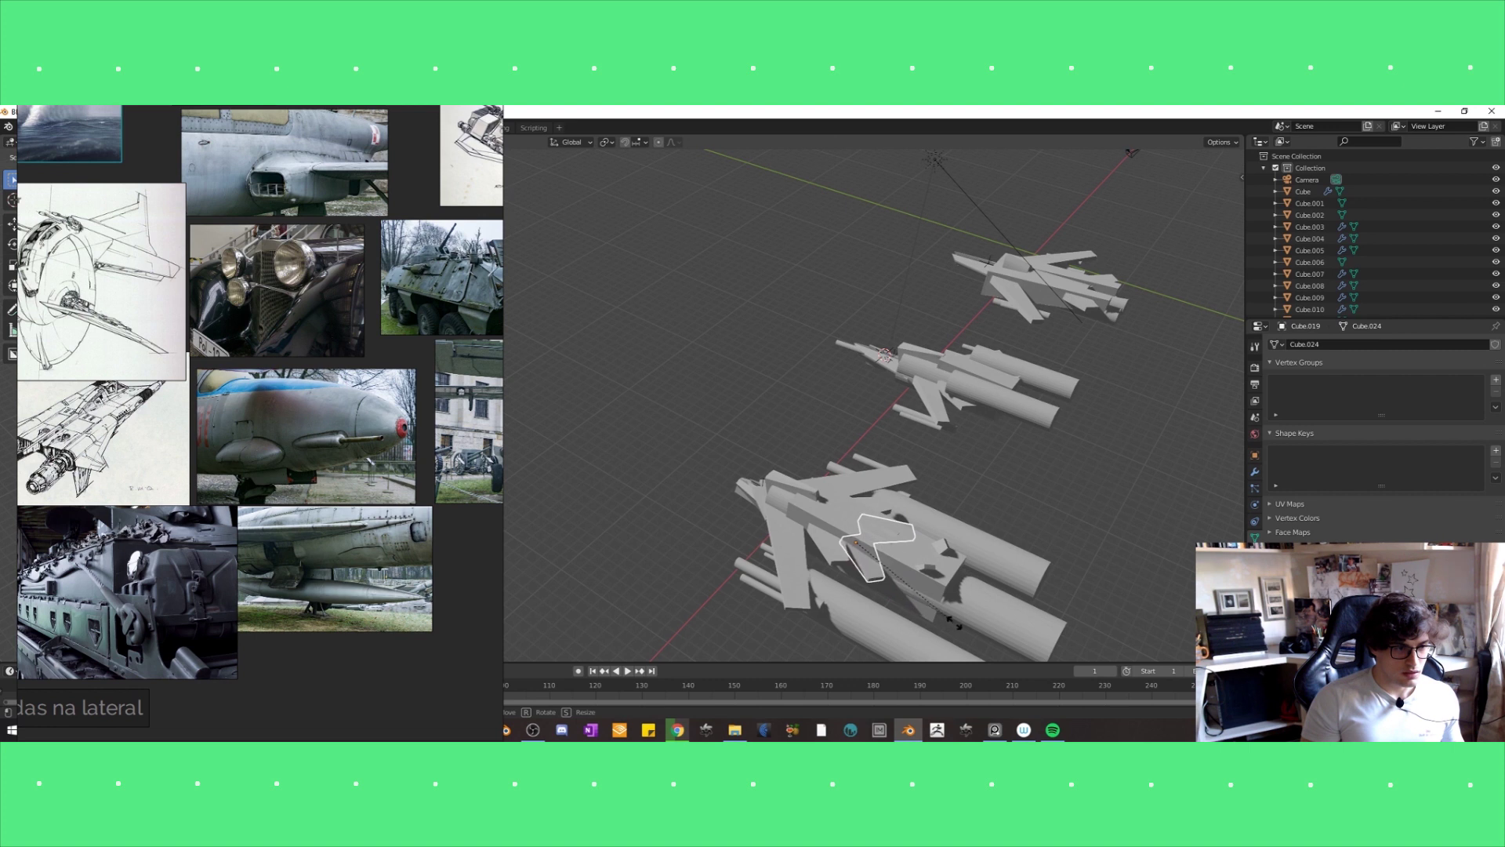
pyautogui.click(862, 548)
# Slide a bracket piece along the ship's length (Y axis) and rotate it.
pyautogui.moveTo(901, 580)
pyautogui.mouseDown(button='middle')
pyautogui.moveTo(942, 592)
pyautogui.moveTo(957, 558)
pyautogui.moveTo(976, 579)
pyautogui.moveTo(849, 544)
pyautogui.moveTo(877, 544)
pyautogui.moveTo(904, 578)
pyautogui.moveTo(892, 592)
pyautogui.moveTo(954, 565)
pyautogui.moveTo(899, 577)
pyautogui.mouseUp(button='middle')
pyautogui.press('g')
pyautogui.press('y')
pyautogui.click(994, 558)
pyautogui.press('r')
pyautogui.click(865, 573)
pyautogui.click(981, 597)
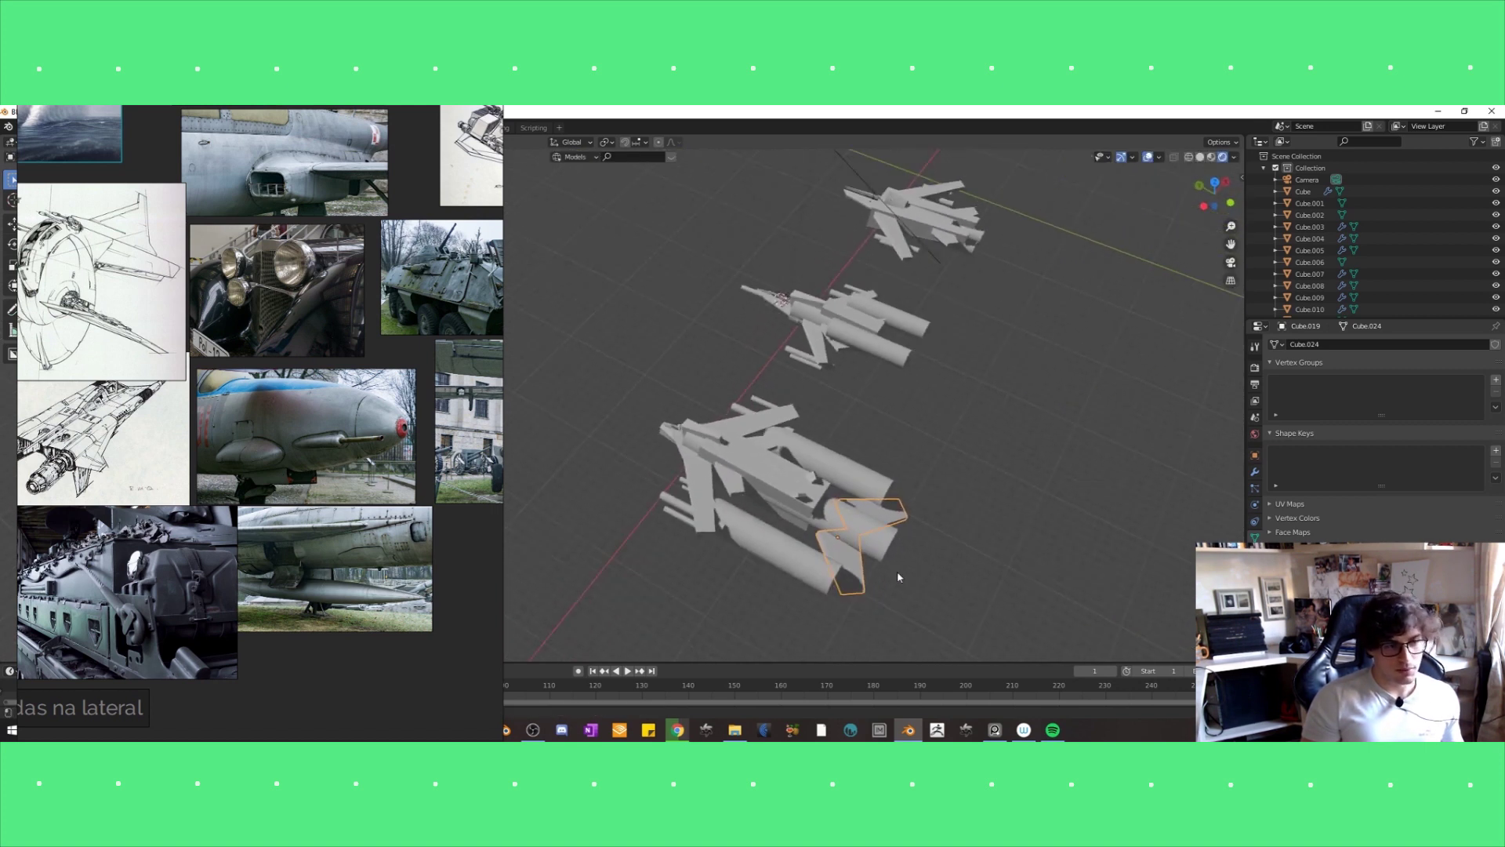
# Move the bracket piece over the engines and adjust its orientation.
pyautogui.press('g')
pyautogui.click(765, 519)
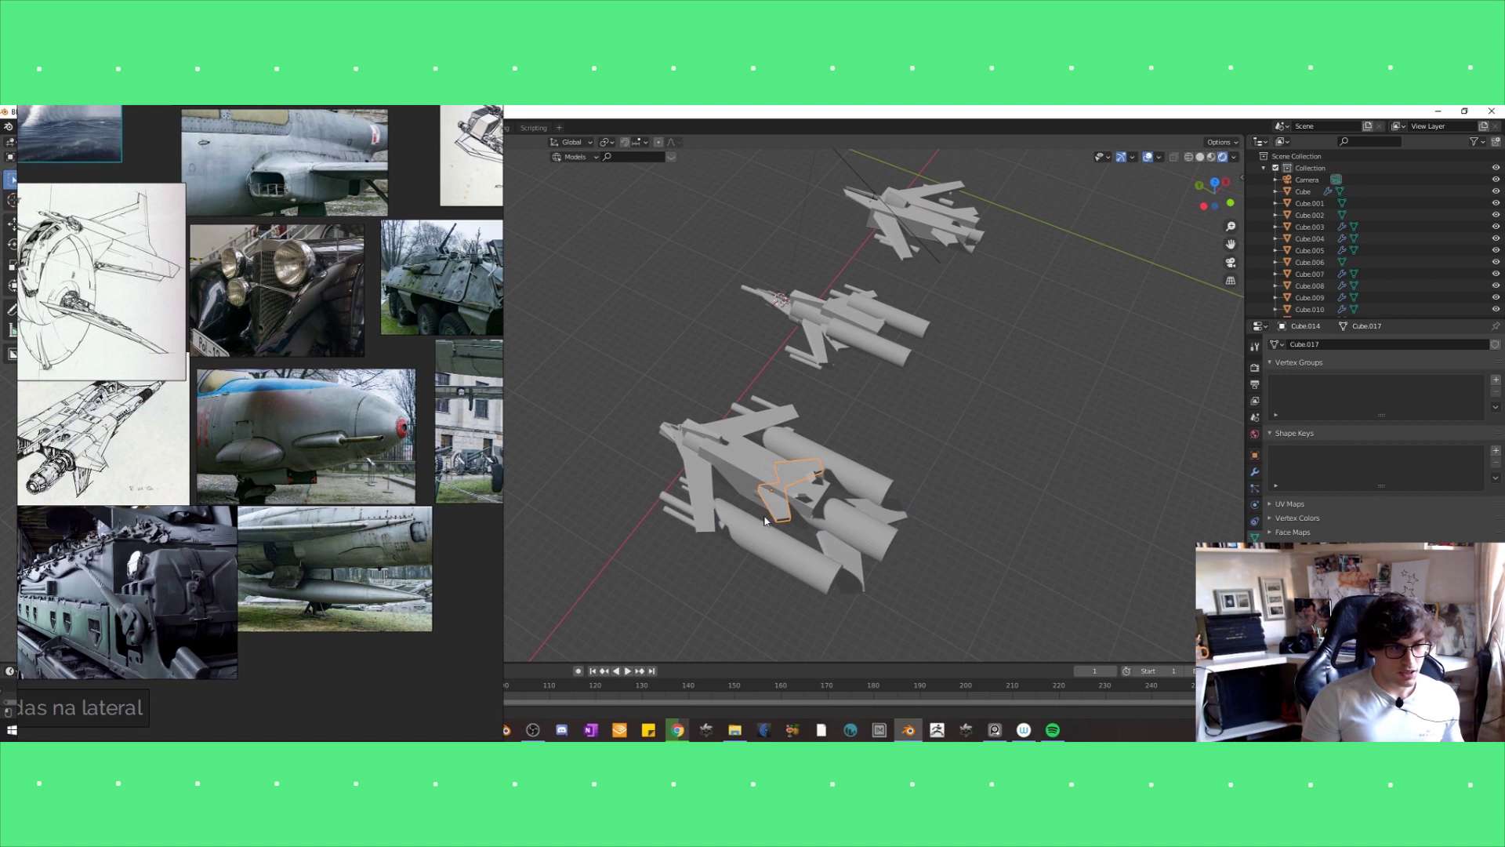
pyautogui.click(768, 529)
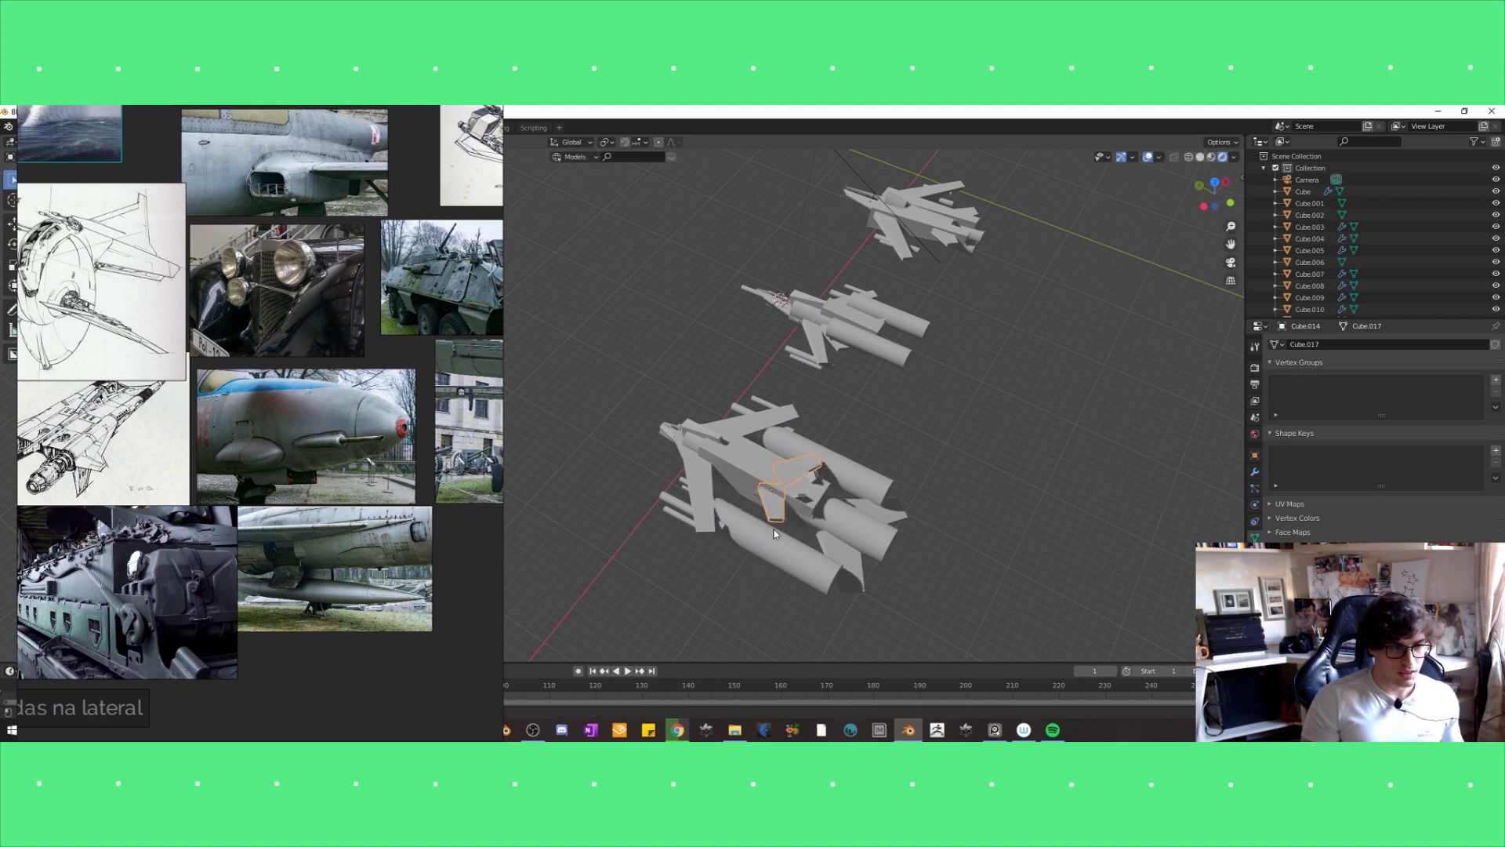
pyautogui.moveTo(768, 529); pyautogui.dragTo(727, 513, button='middle')
pyautogui.click(813, 544)
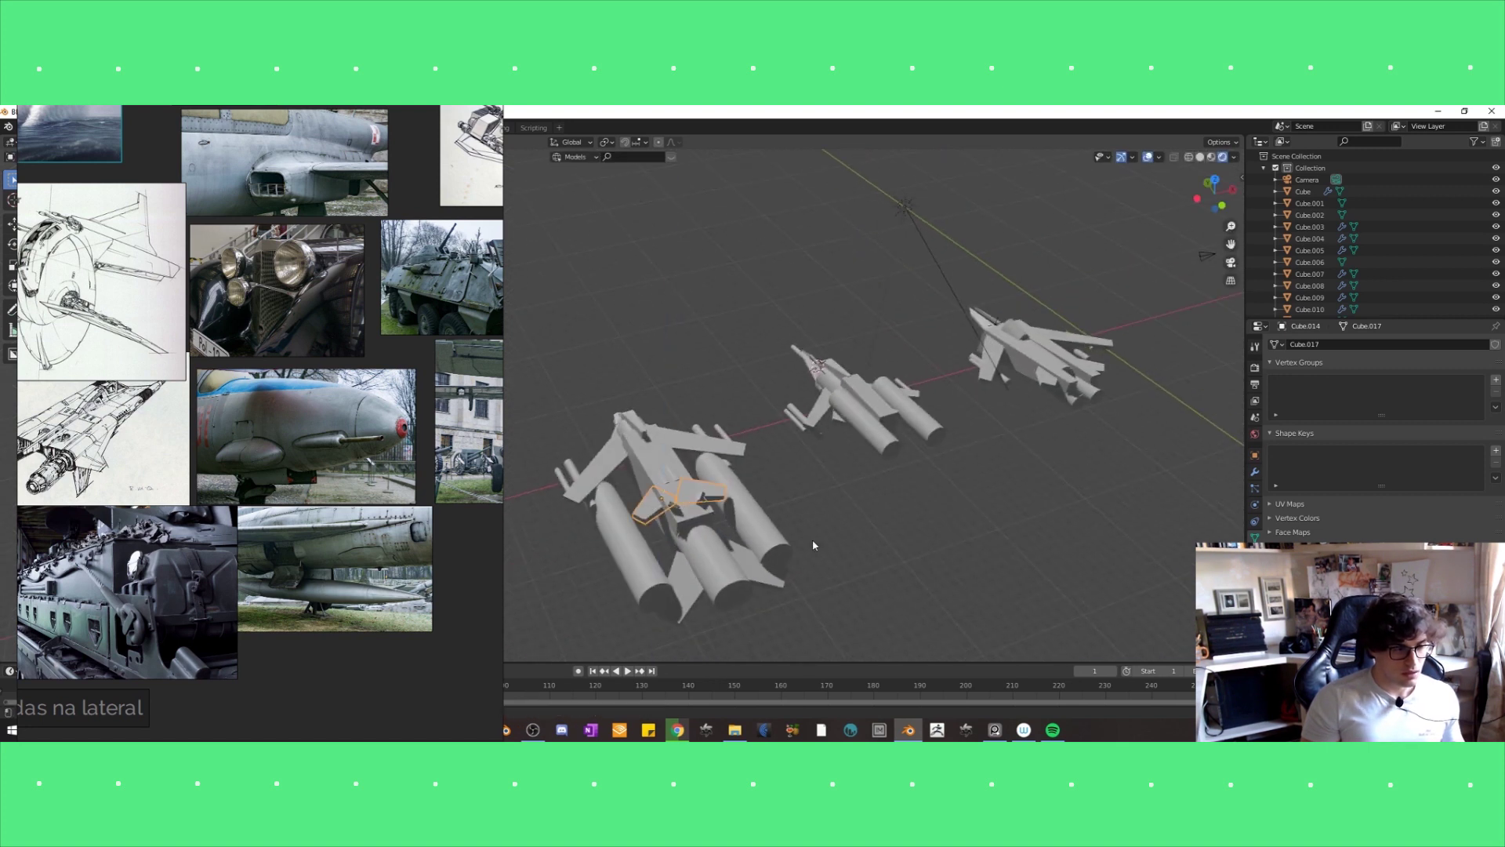
pyautogui.click(827, 541)
pyautogui.moveTo(827, 540); pyautogui.dragTo(819, 560, button='middle')
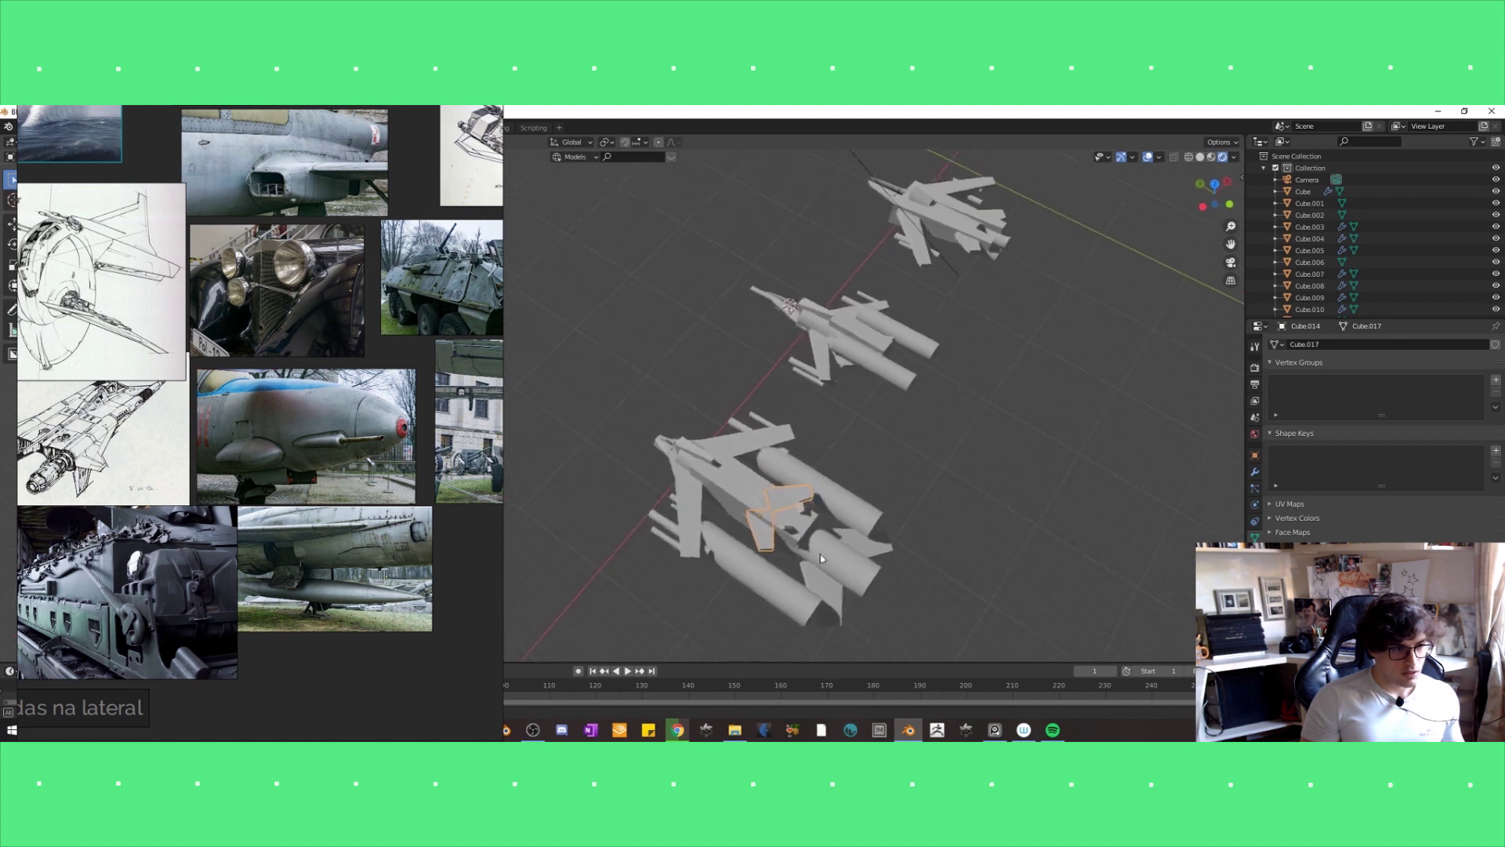
# Rotate the small bracket pieces further to angle them onto the engine tubes.
pyautogui.press('r')
pyautogui.click(896, 585)
pyautogui.moveTo(896, 585)
pyautogui.mouseDown(button='middle')
pyautogui.moveTo(940, 596)
pyautogui.moveTo(821, 562)
pyautogui.mouseUp(button='middle')
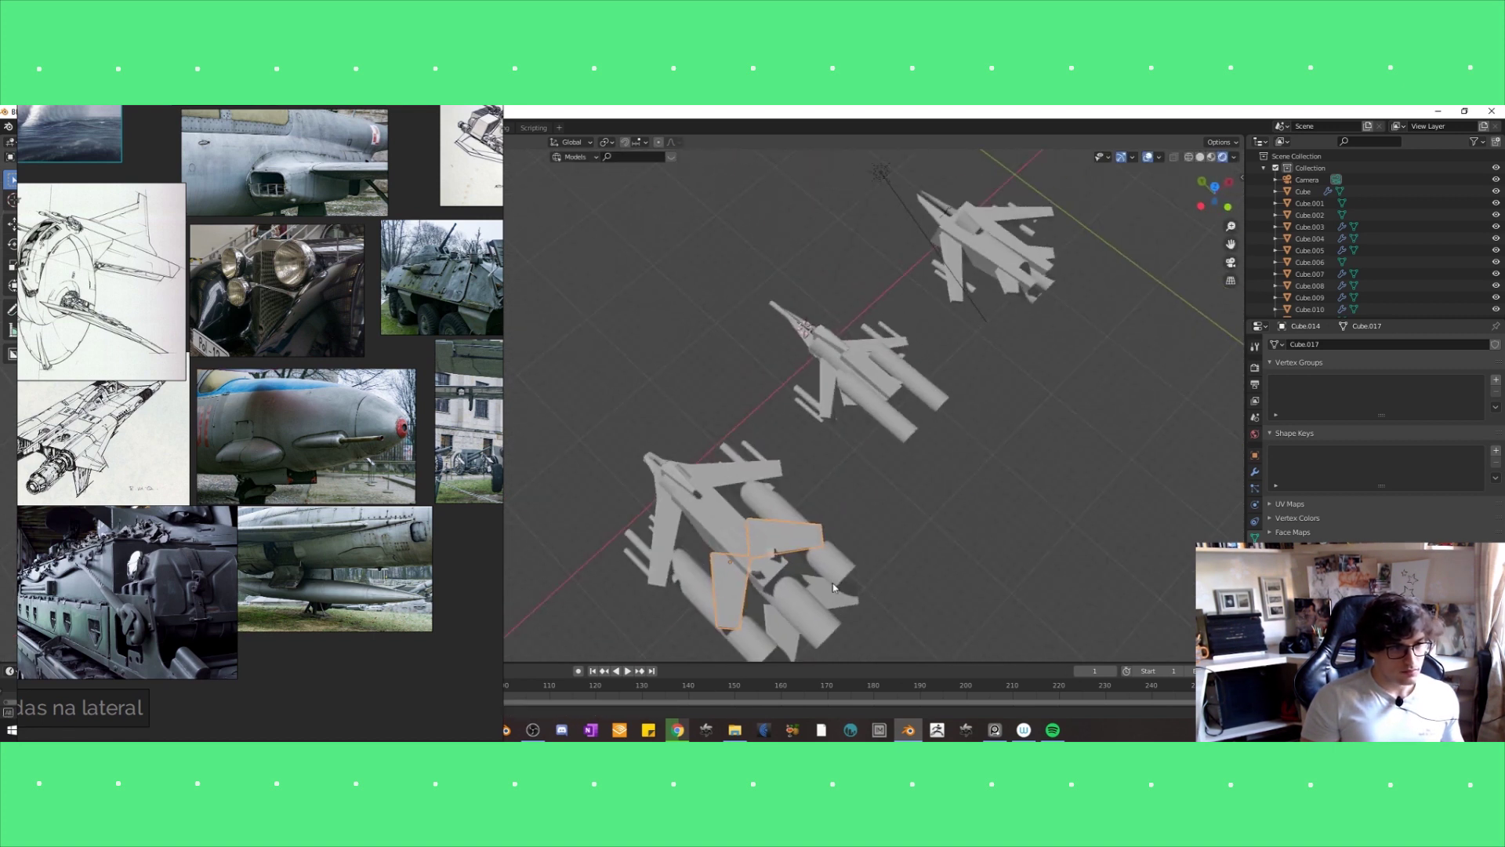
pyautogui.press('r')
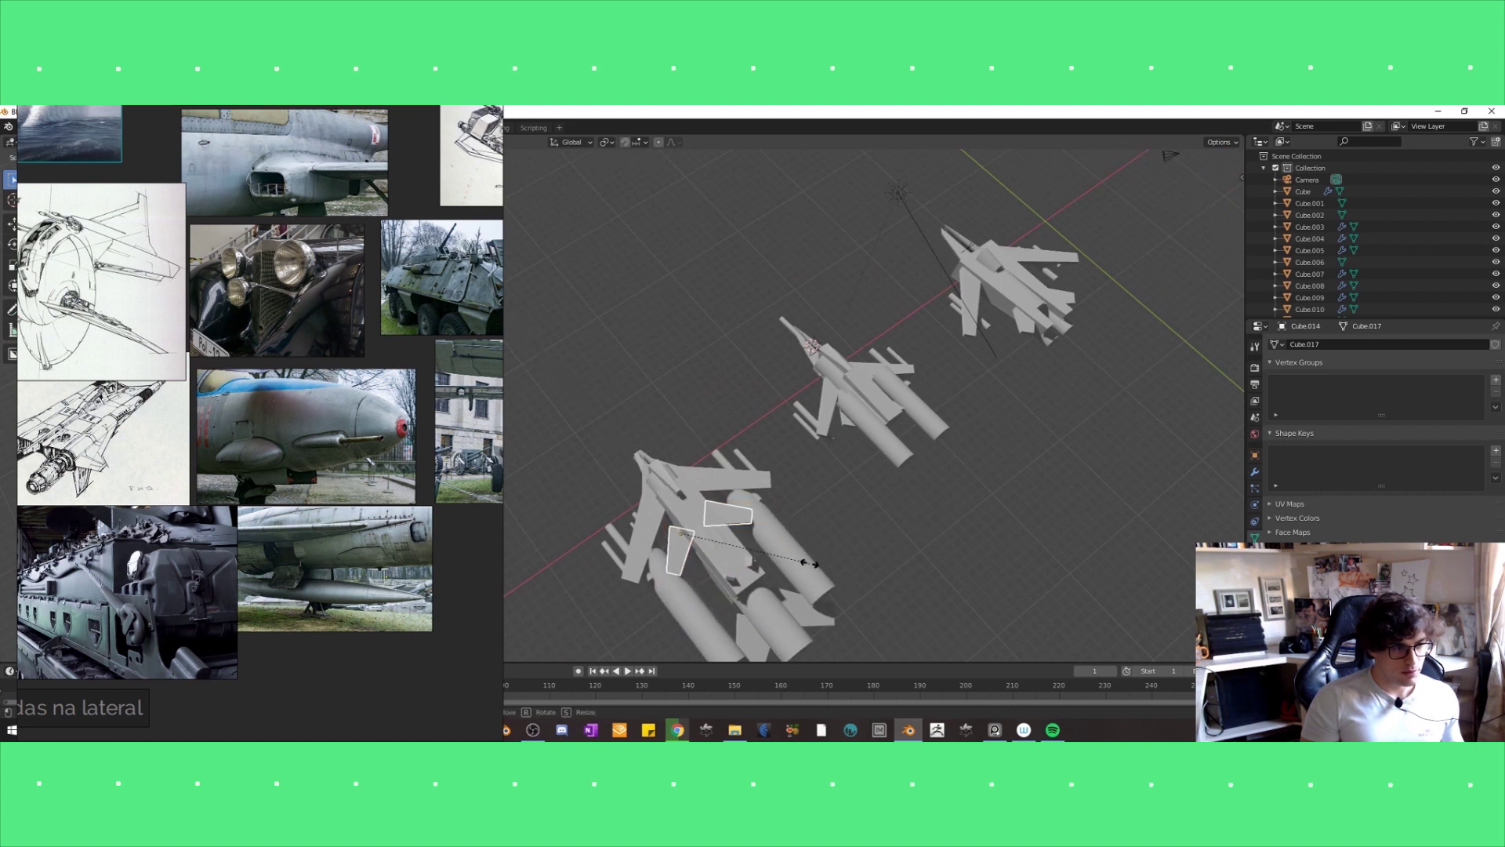
pyautogui.click(819, 561)
pyautogui.moveTo(819, 562); pyautogui.dragTo(816, 559, button='middle')
# Shorten the two outer cylinders along their Y length, then review all three fighters.
pyautogui.press('r')
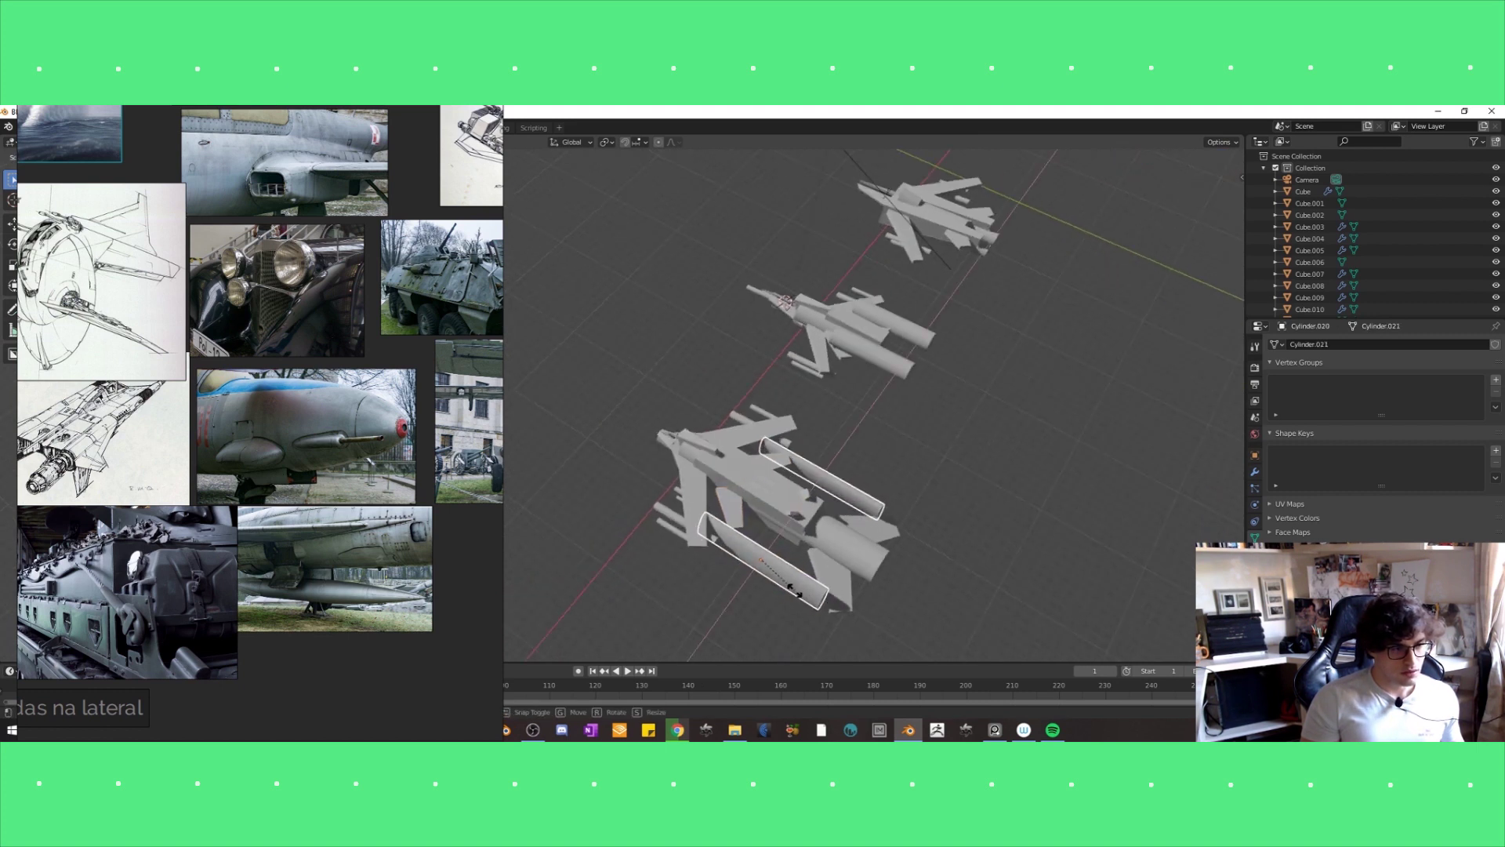
pyautogui.press('y')
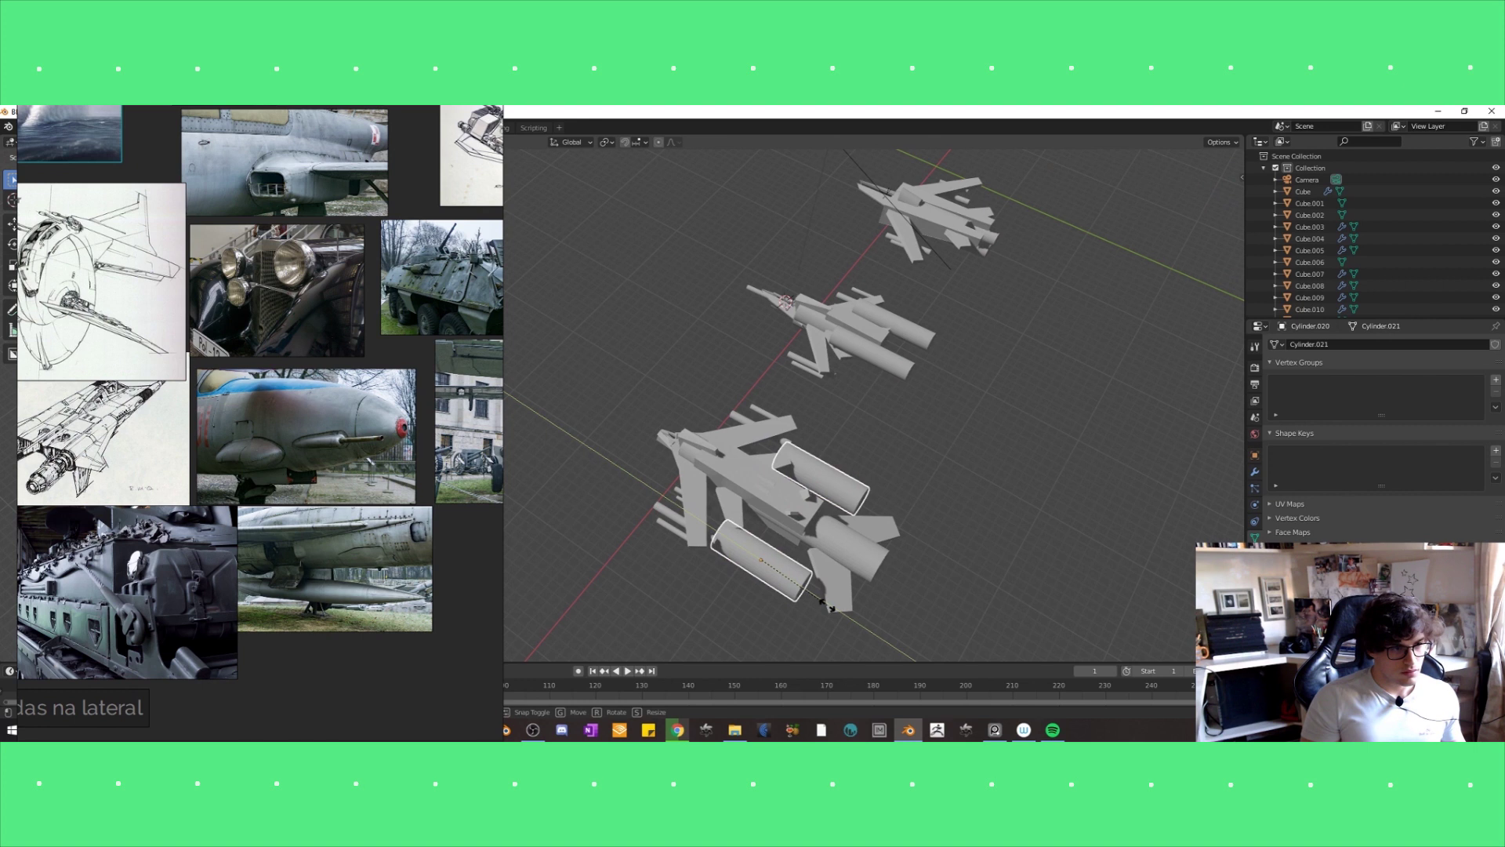
pyautogui.click(831, 607)
pyautogui.moveTo(834, 614); pyautogui.dragTo(788, 630, button='middle')
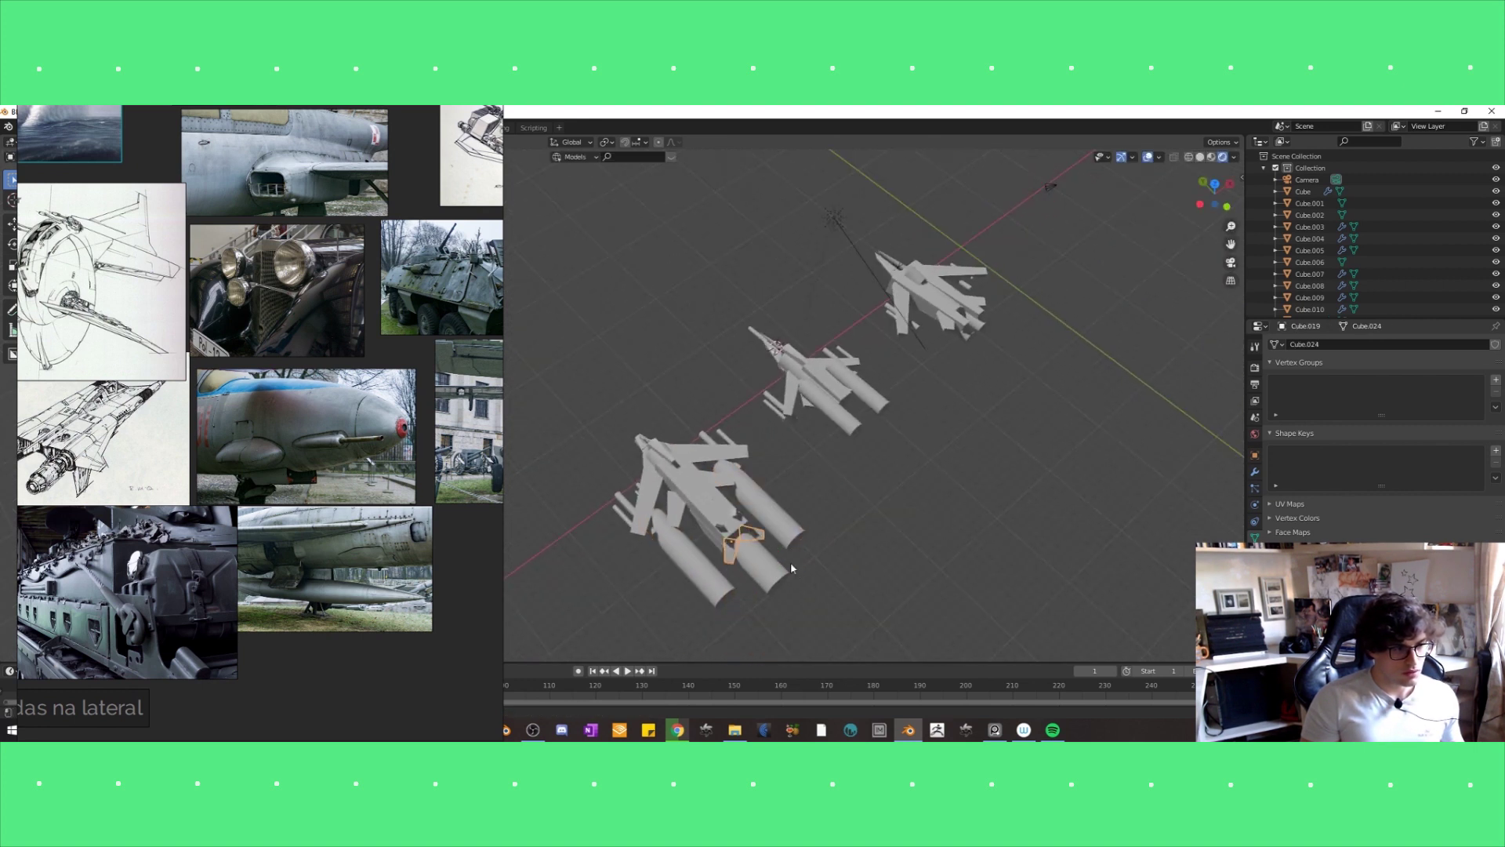
pyautogui.press('Return')
pyautogui.moveTo(879, 557)
pyautogui.mouseDown(button='middle')
pyautogui.moveTo(835, 551)
pyautogui.moveTo(785, 602)
pyautogui.moveTo(797, 572)
pyautogui.moveTo(789, 619)
pyautogui.moveTo(749, 576)
pyautogui.mouseUp(button='middle')
pyautogui.moveTo(776, 568); pyautogui.dragTo(802, 546, button='middle')
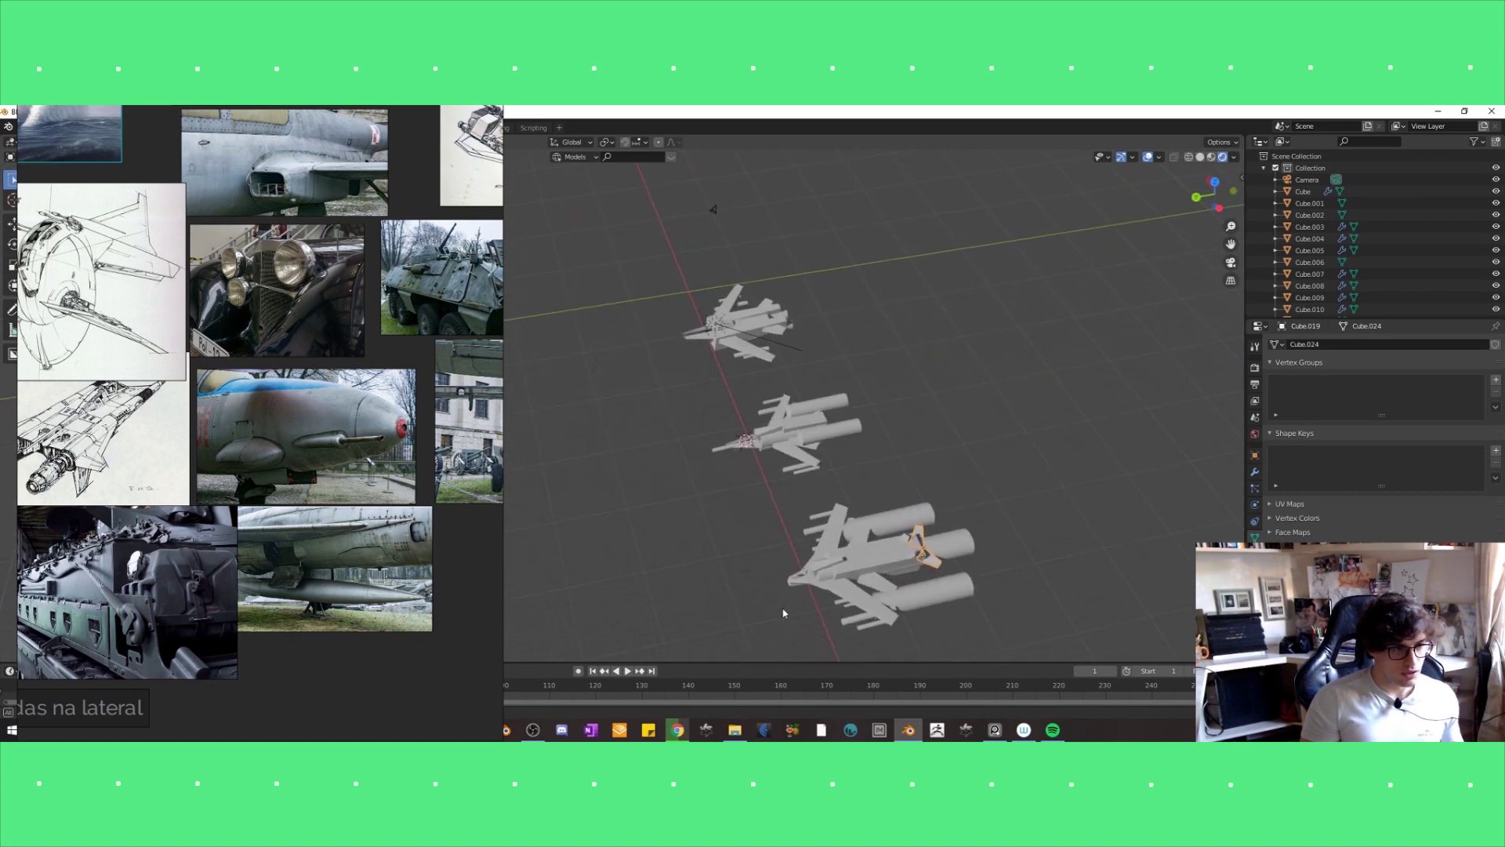
# Orbit around the three fighters, selecting the middle and left ships' parts and the scene camera.
pyautogui.scroll(3, 761, 503)
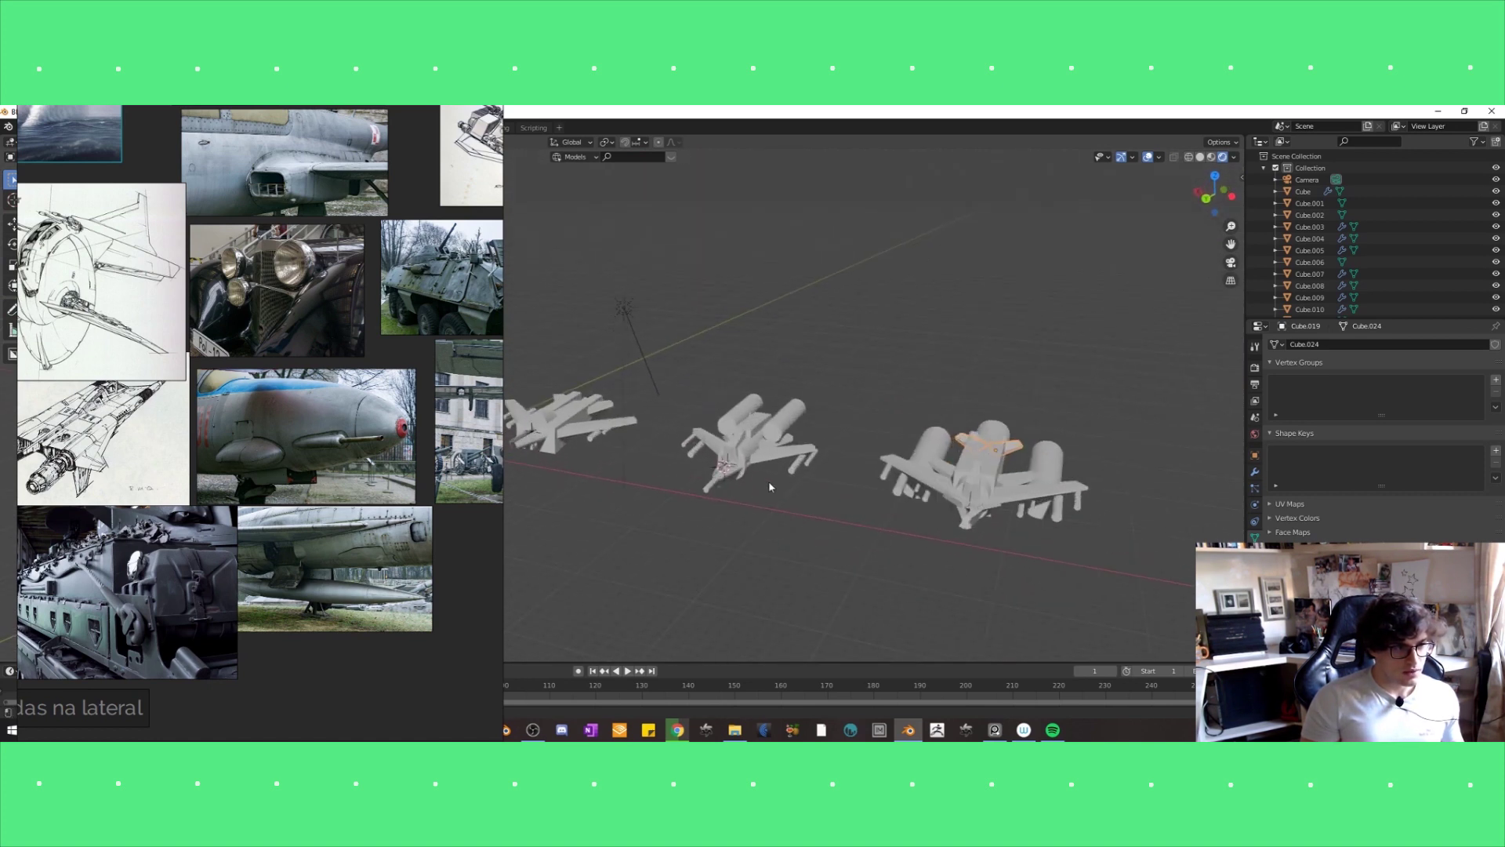
pyautogui.moveTo(791, 451)
pyautogui.mouseDown(button='middle')
pyautogui.moveTo(757, 470)
pyautogui.moveTo(768, 486)
pyautogui.moveTo(713, 508)
pyautogui.moveTo(766, 520)
pyautogui.mouseUp(button='middle')
pyautogui.click(755, 474)
pyautogui.click(828, 511)
pyautogui.click(751, 518)
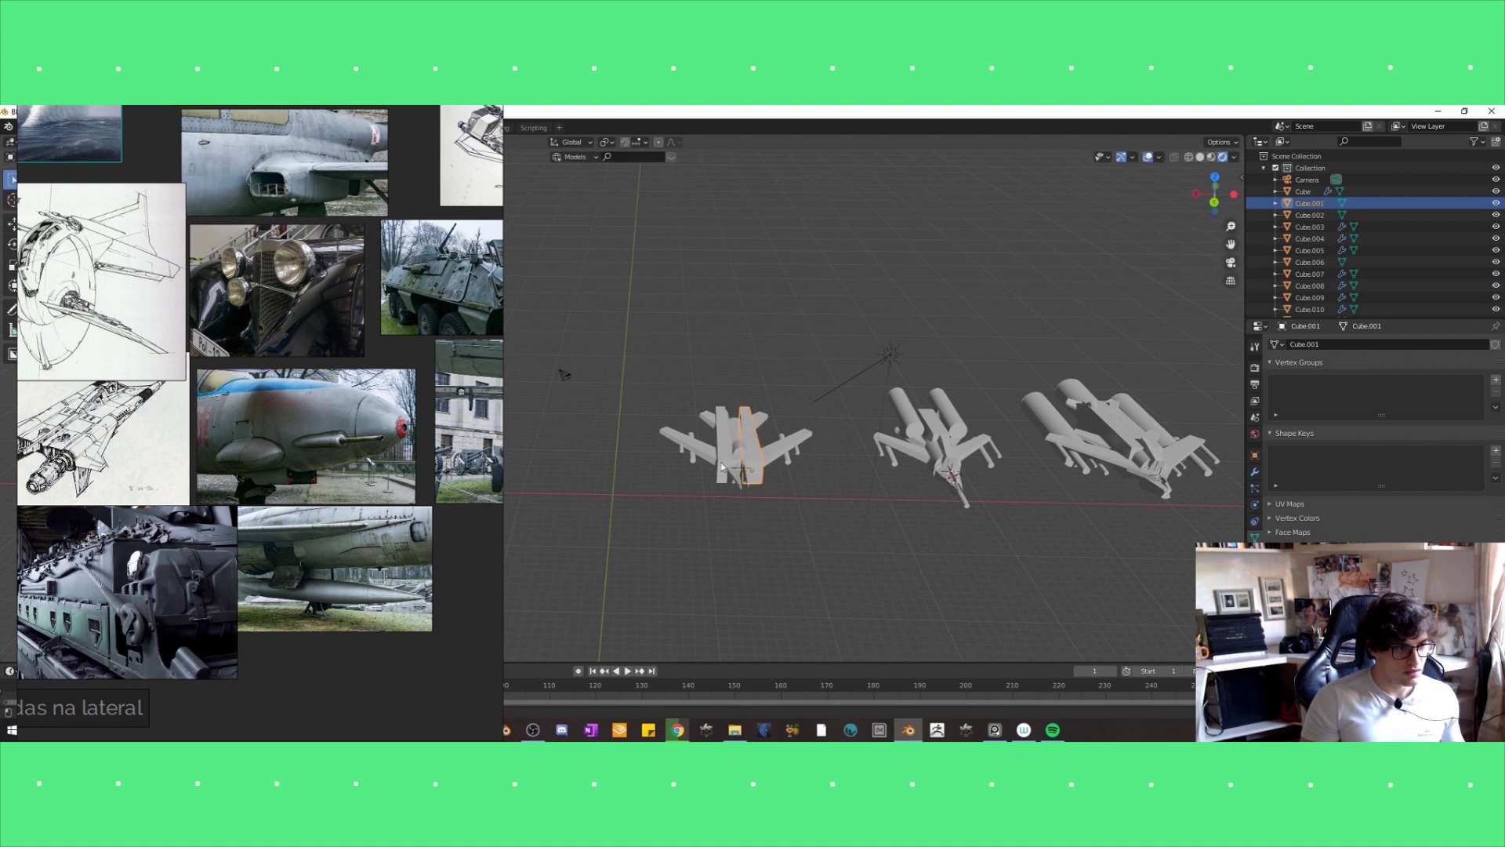
pyautogui.keyDown('shift'); pyautogui.click(753, 471); pyautogui.keyUp('shift')
pyautogui.moveTo(789, 487)
pyautogui.mouseDown(button='middle')
pyautogui.moveTo(799, 540)
pyautogui.moveTo(708, 349)
pyautogui.mouseUp(button='middle')
pyautogui.click(711, 347)
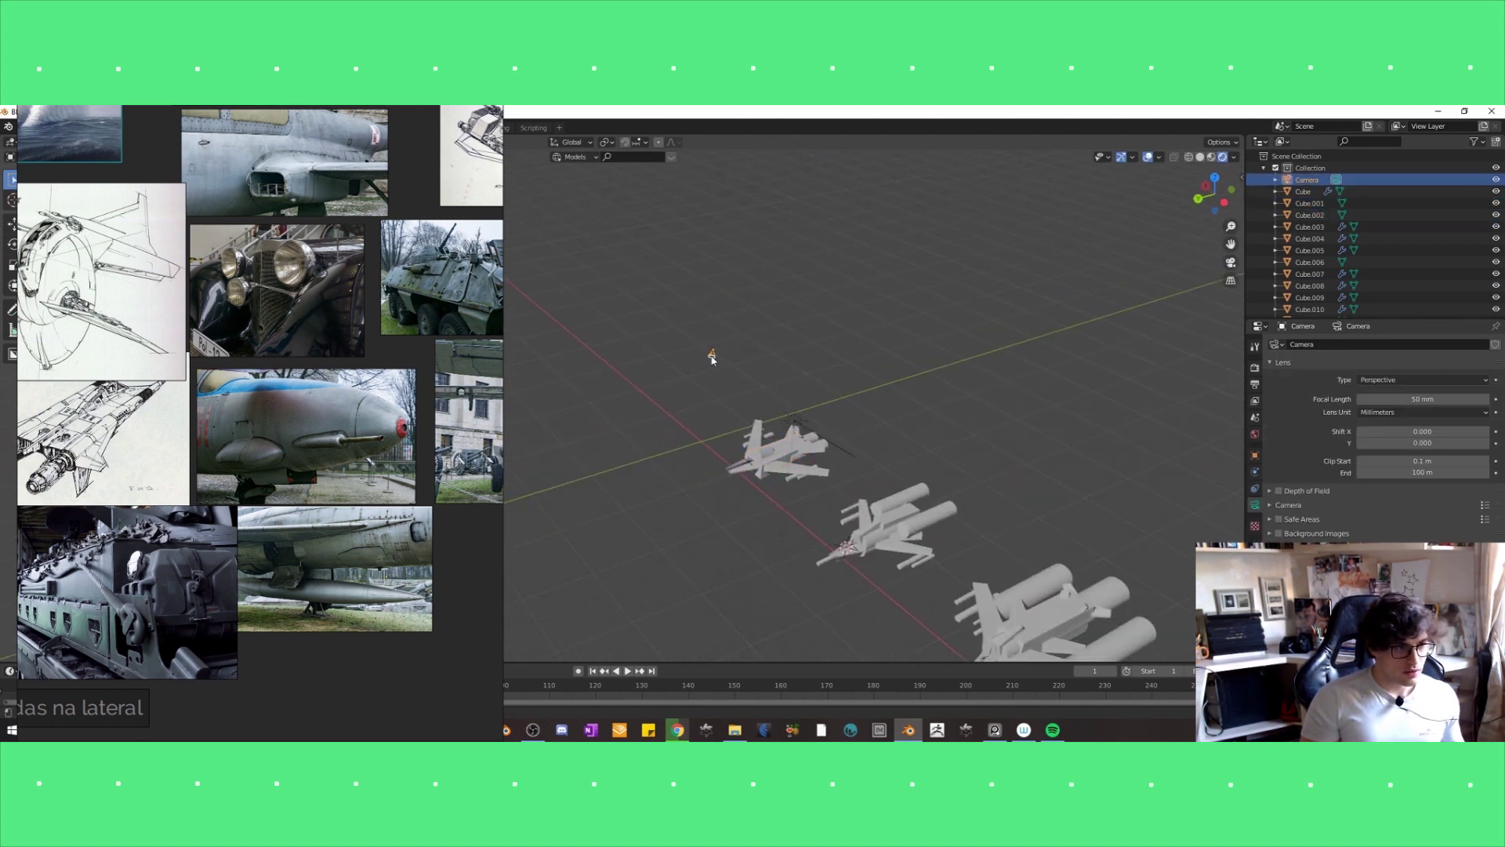
pyautogui.moveTo(723, 411)
pyautogui.mouseDown(button='middle')
pyautogui.moveTo(713, 317)
pyautogui.moveTo(682, 369)
pyautogui.moveTo(772, 485)
pyautogui.moveTo(742, 467)
pyautogui.moveTo(790, 494)
pyautogui.moveTo(833, 481)
pyautogui.mouseUp(button='middle')
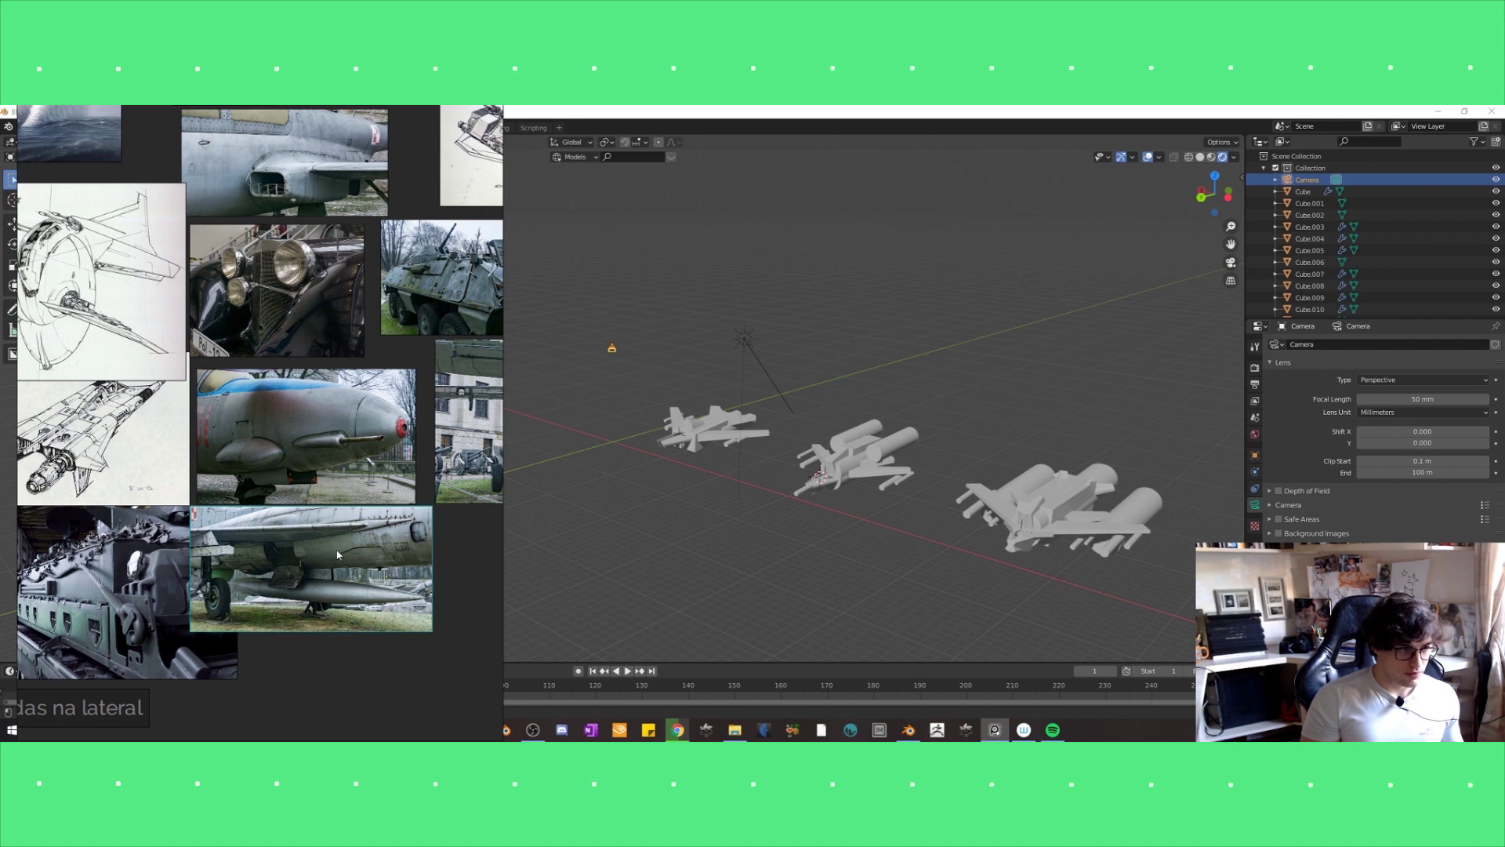
# Close the PureRef reference board so Blender fills the screen with the three fighters.
pyautogui.rightClick(486, 323)
pyautogui.moveTo(506, 450)
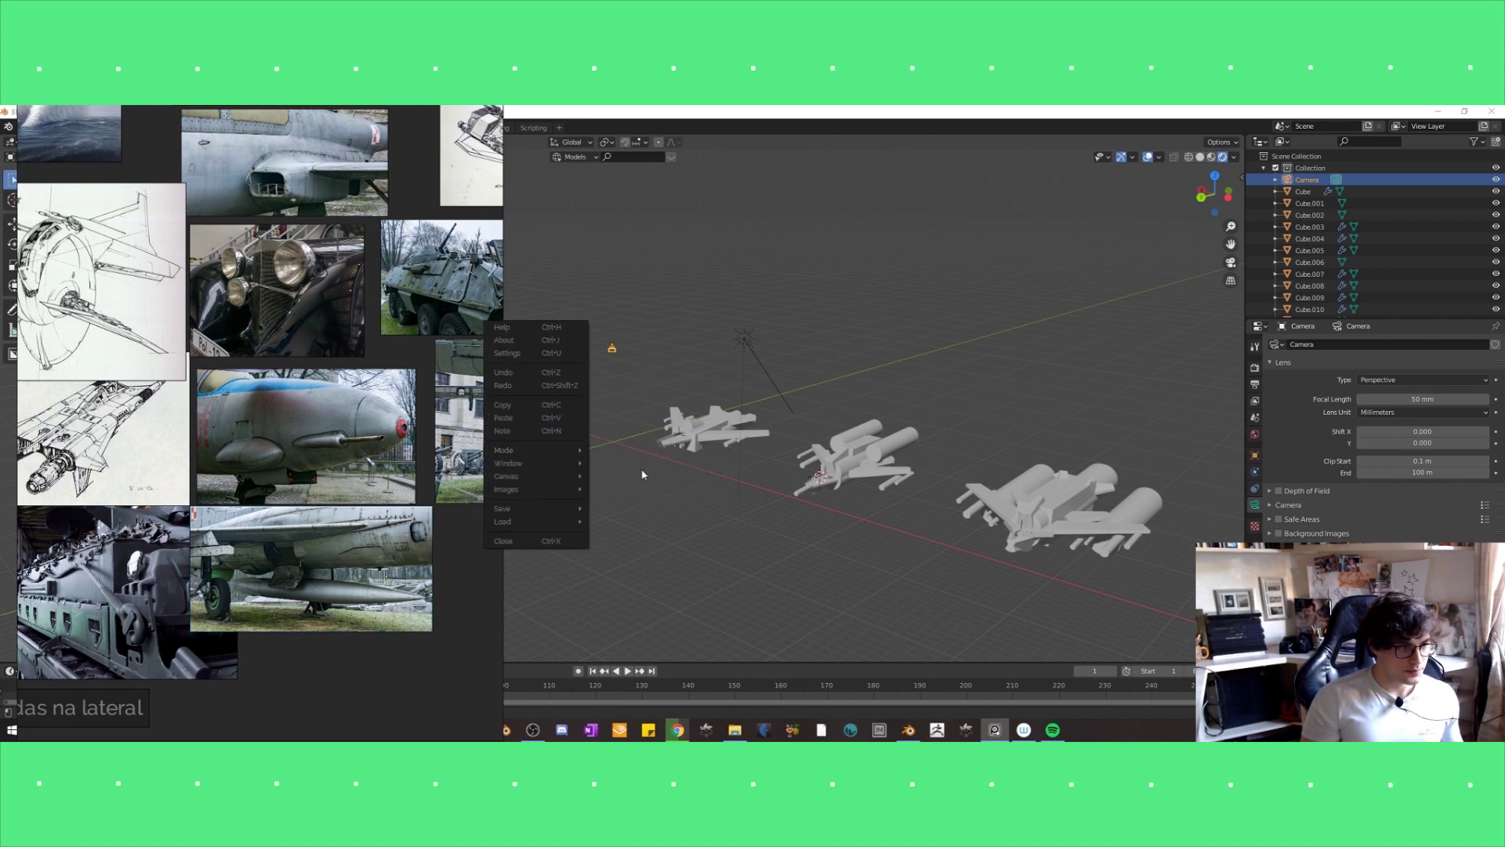
pyautogui.click(619, 476)
pyautogui.click(641, 518)
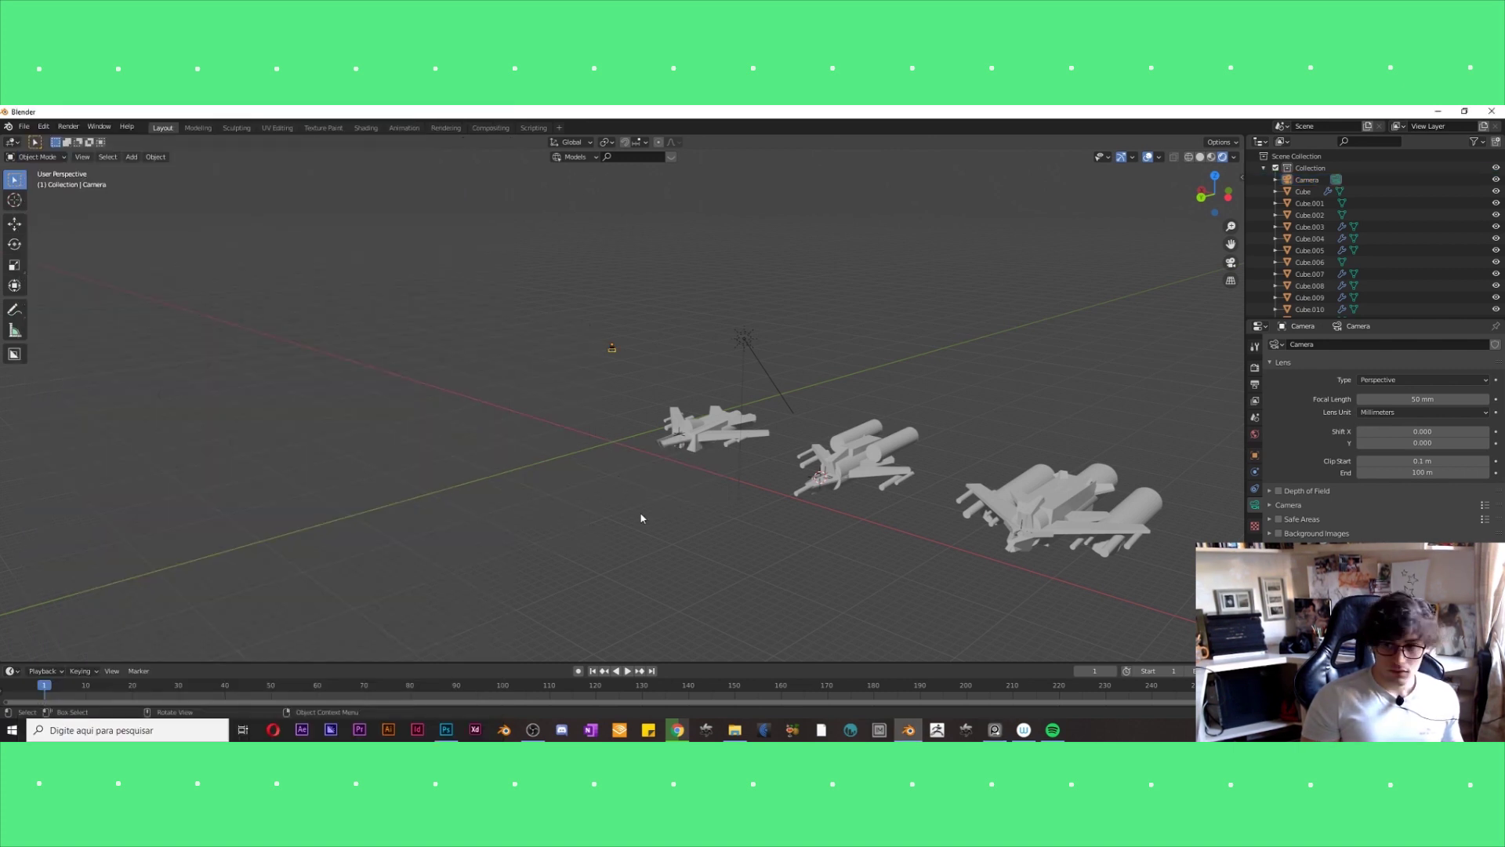
pyautogui.moveTo(615, 439)
pyautogui.mouseDown(button='middle')
pyautogui.moveTo(480, 424)
pyautogui.moveTo(613, 430)
pyautogui.moveTo(531, 469)
pyautogui.moveTo(623, 551)
pyautogui.mouseUp(button='middle')
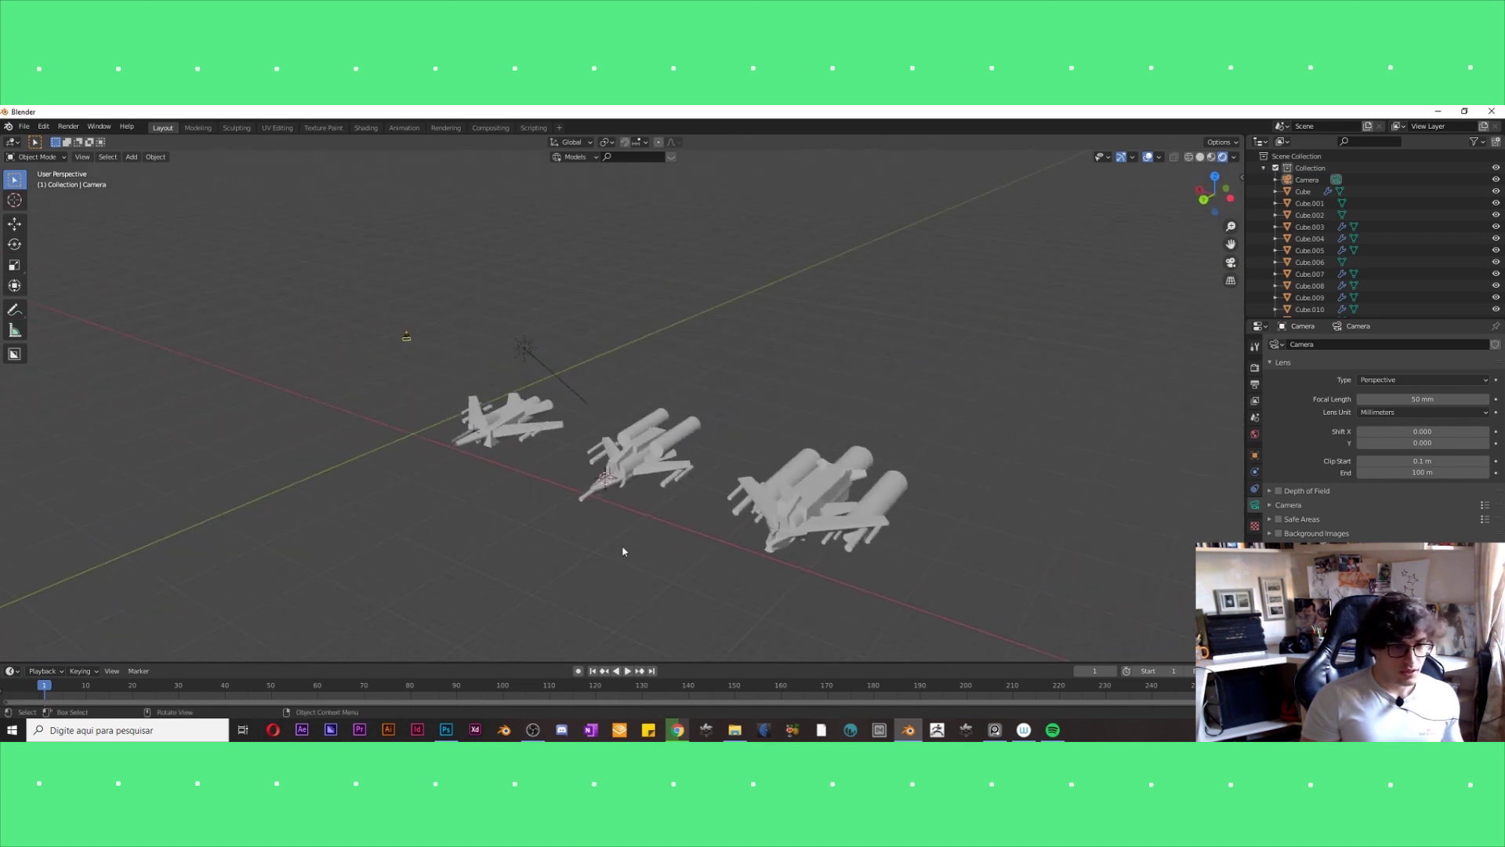
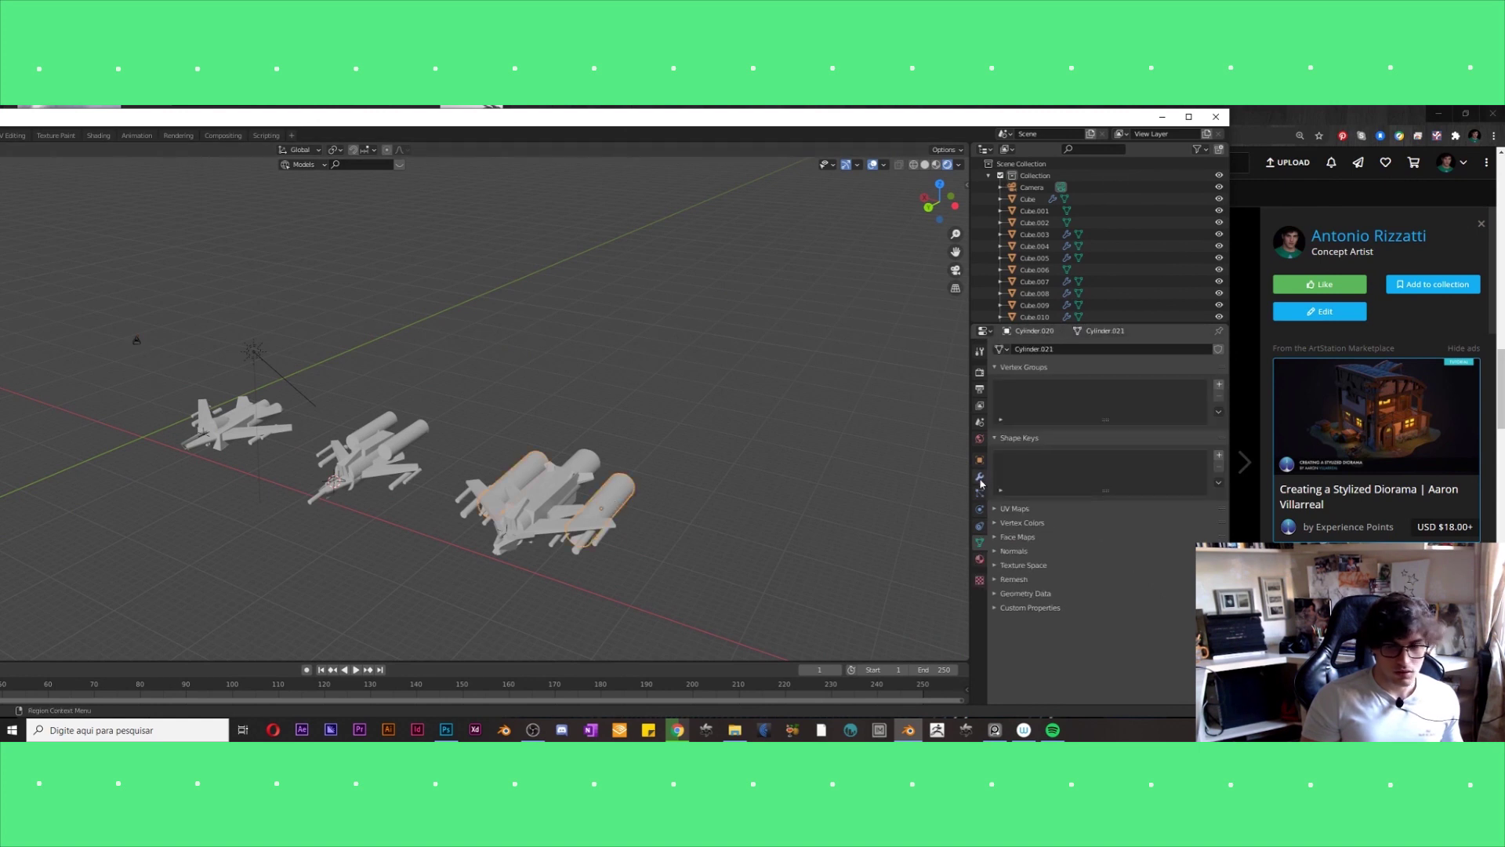
# Check the cylinder's modifiers and center the three ships in a top-down view.
pyautogui.click(980, 480)
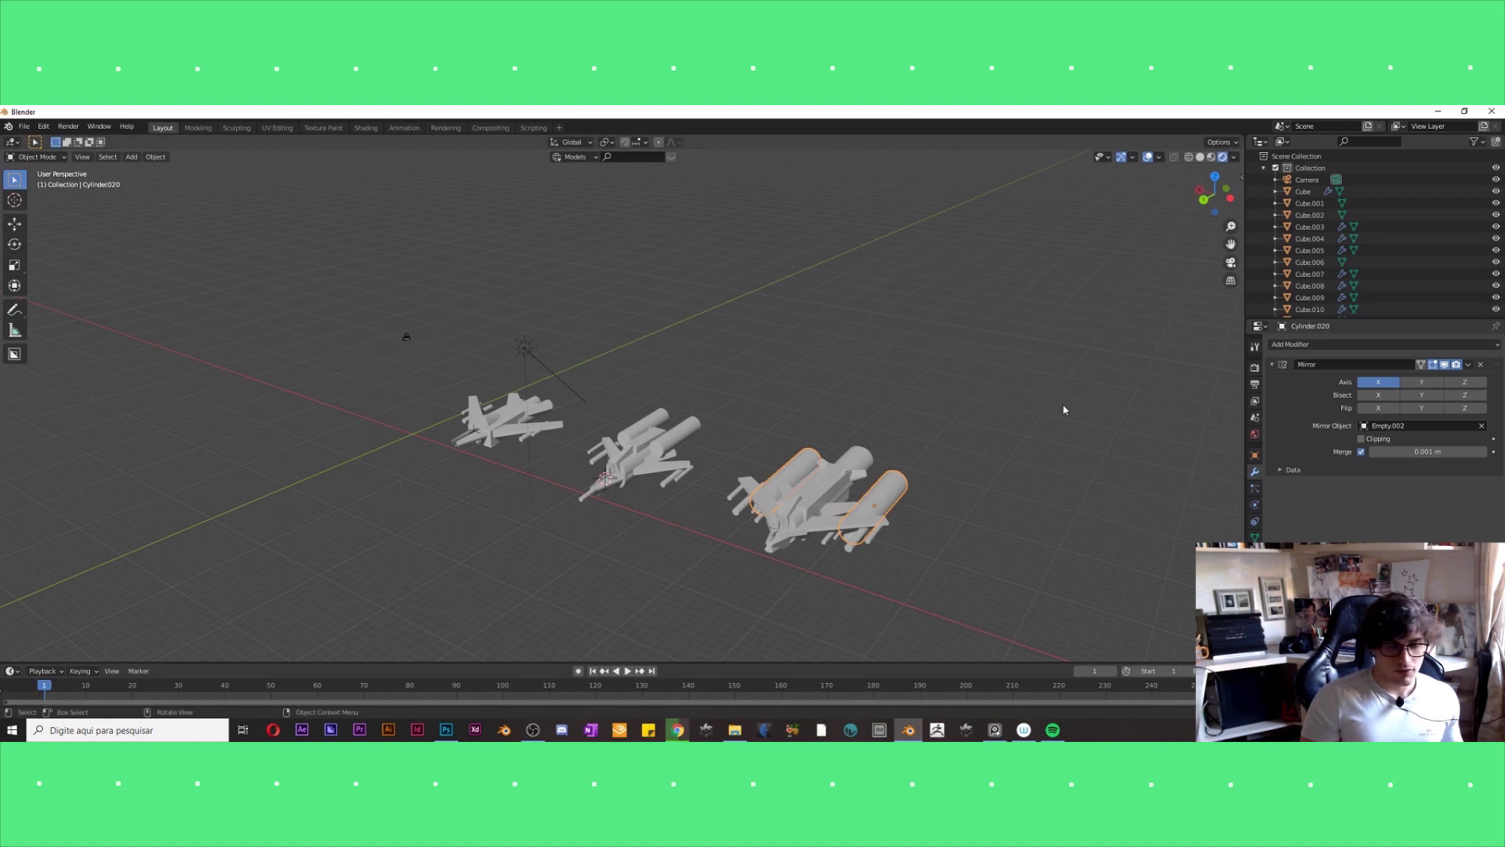
pyautogui.click(406, 339)
pyautogui.click(657, 359)
pyautogui.moveTo(638, 363)
pyautogui.mouseDown(button='middle')
pyautogui.moveTo(591, 326)
pyautogui.moveTo(699, 380)
pyautogui.moveTo(761, 468)
pyautogui.mouseUp(button='middle')
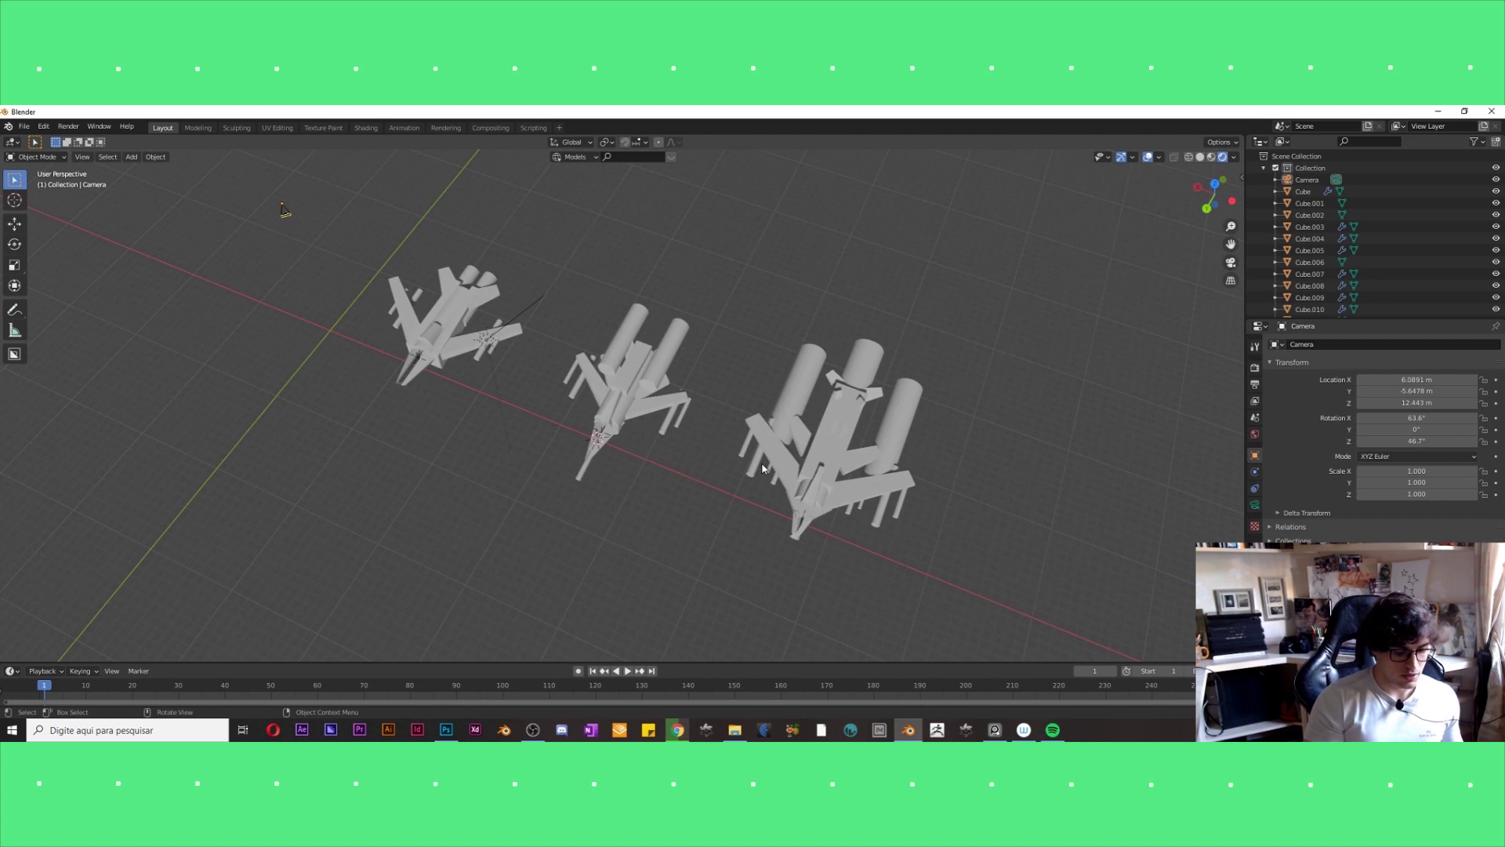
pyautogui.press('KP_7')
pyautogui.scroll(-2, 761, 463)
pyautogui.scroll(1, 763, 430)
pyautogui.scroll(1, 763, 430)
pyautogui.scroll(-1, 745, 407)
pyautogui.scroll(1, 706, 388)
pyautogui.keyDown('shift'); pyautogui.moveTo(689, 379); pyautogui.dragTo(648, 353, button='middle'); pyautogui.keyUp('shift')
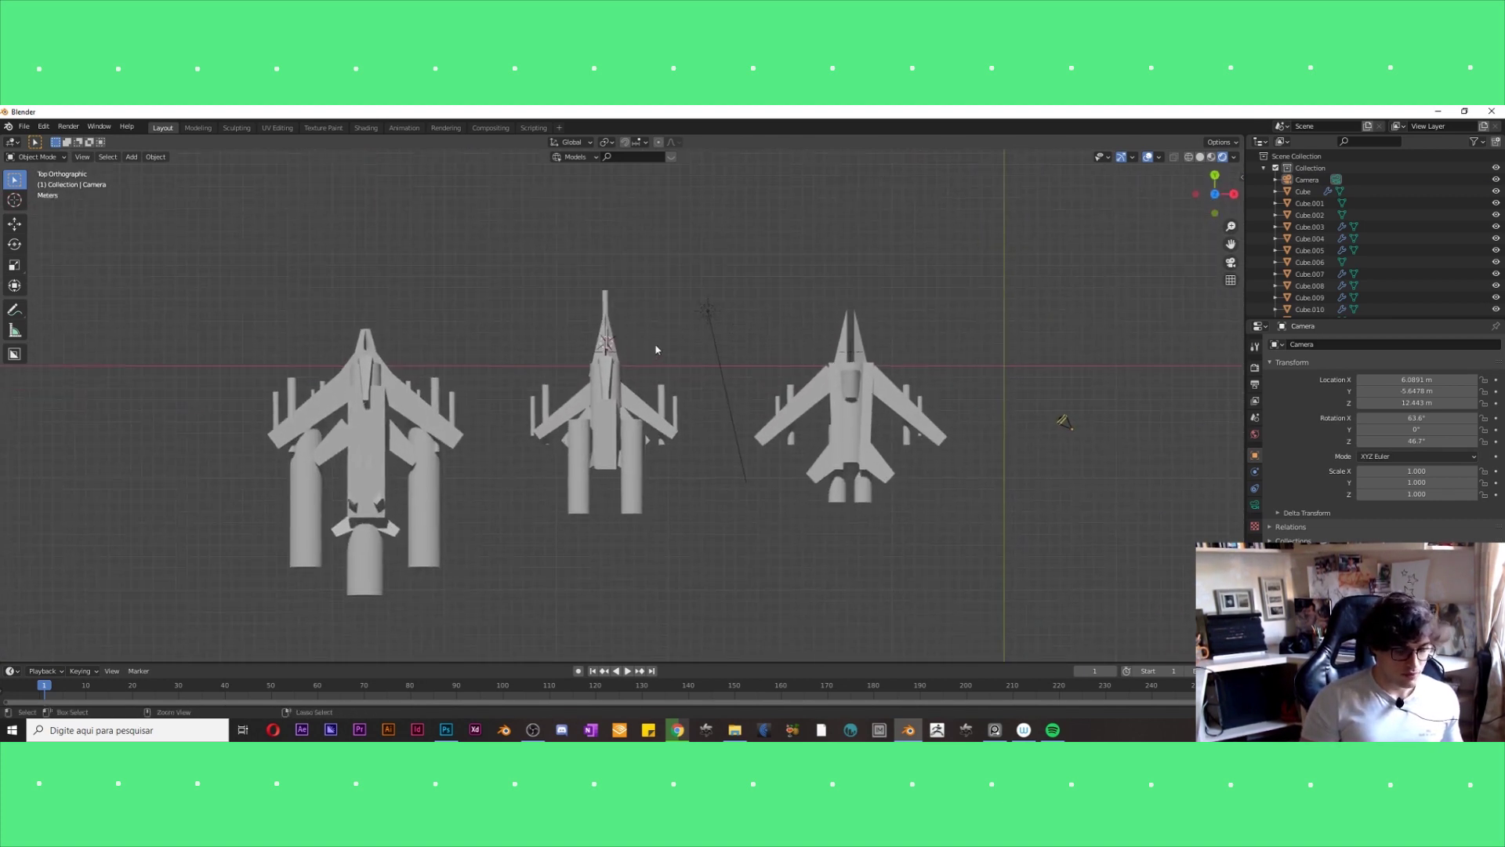
# Align the camera to the top view and fly it sideways to re-center the ships.
pyautogui.press('ctrl+alt+KP_0')
pyautogui.hotkey('shift', '`')
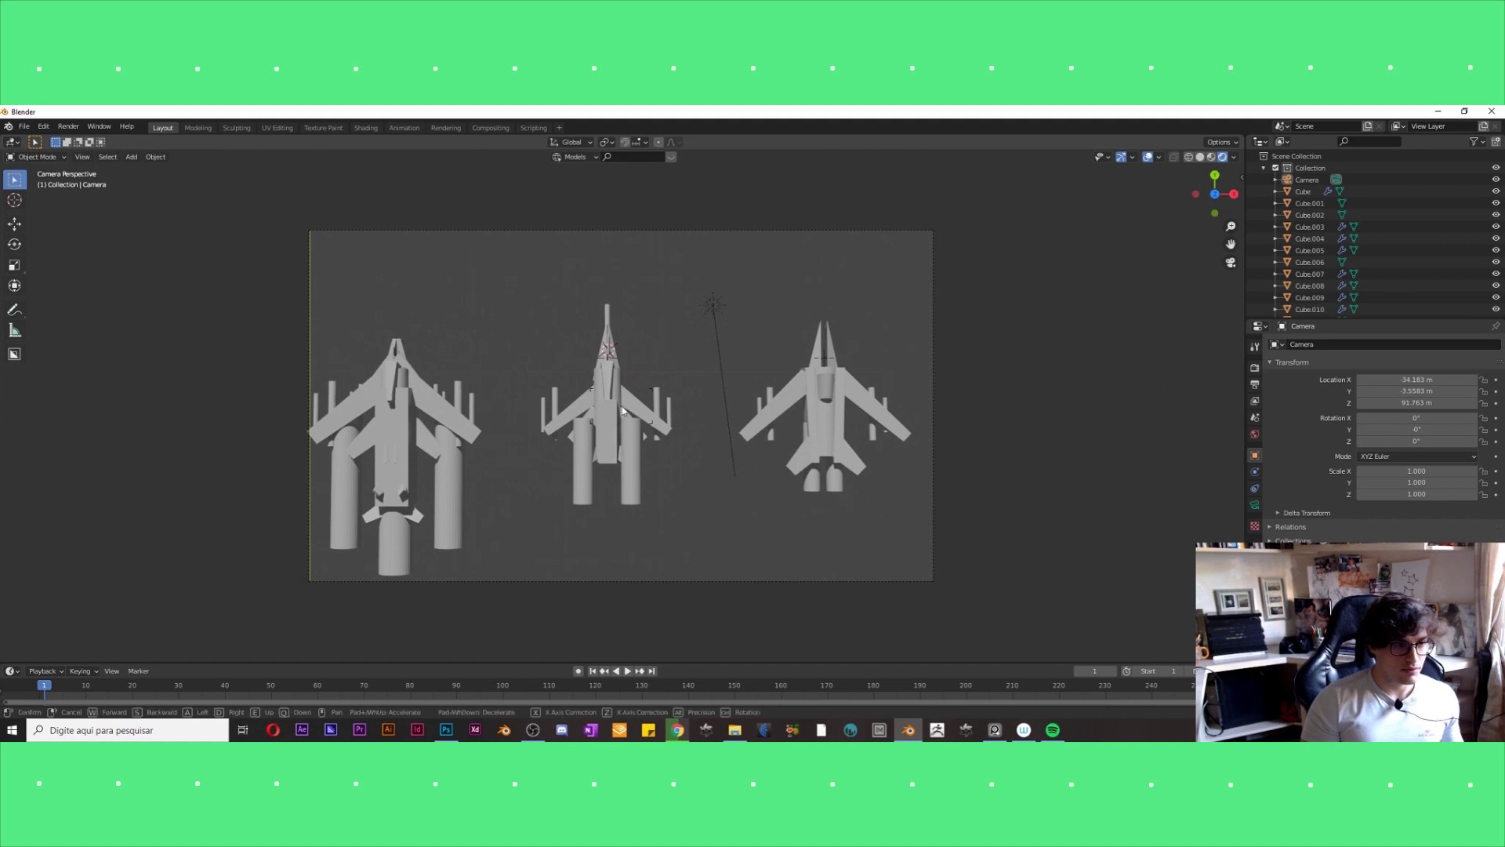
pyautogui.press('a')
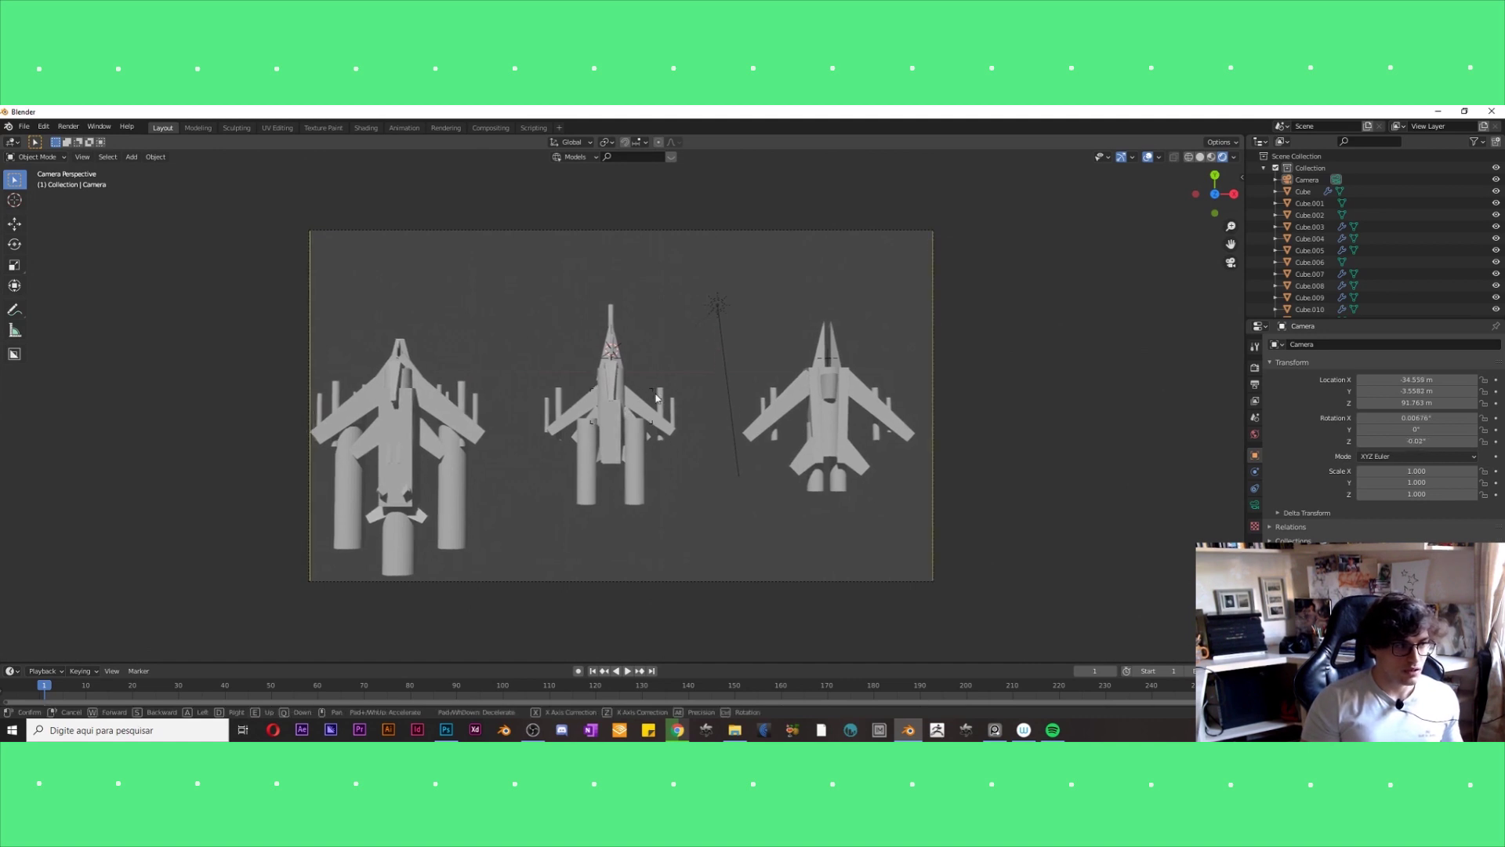
pyautogui.click(650, 424)
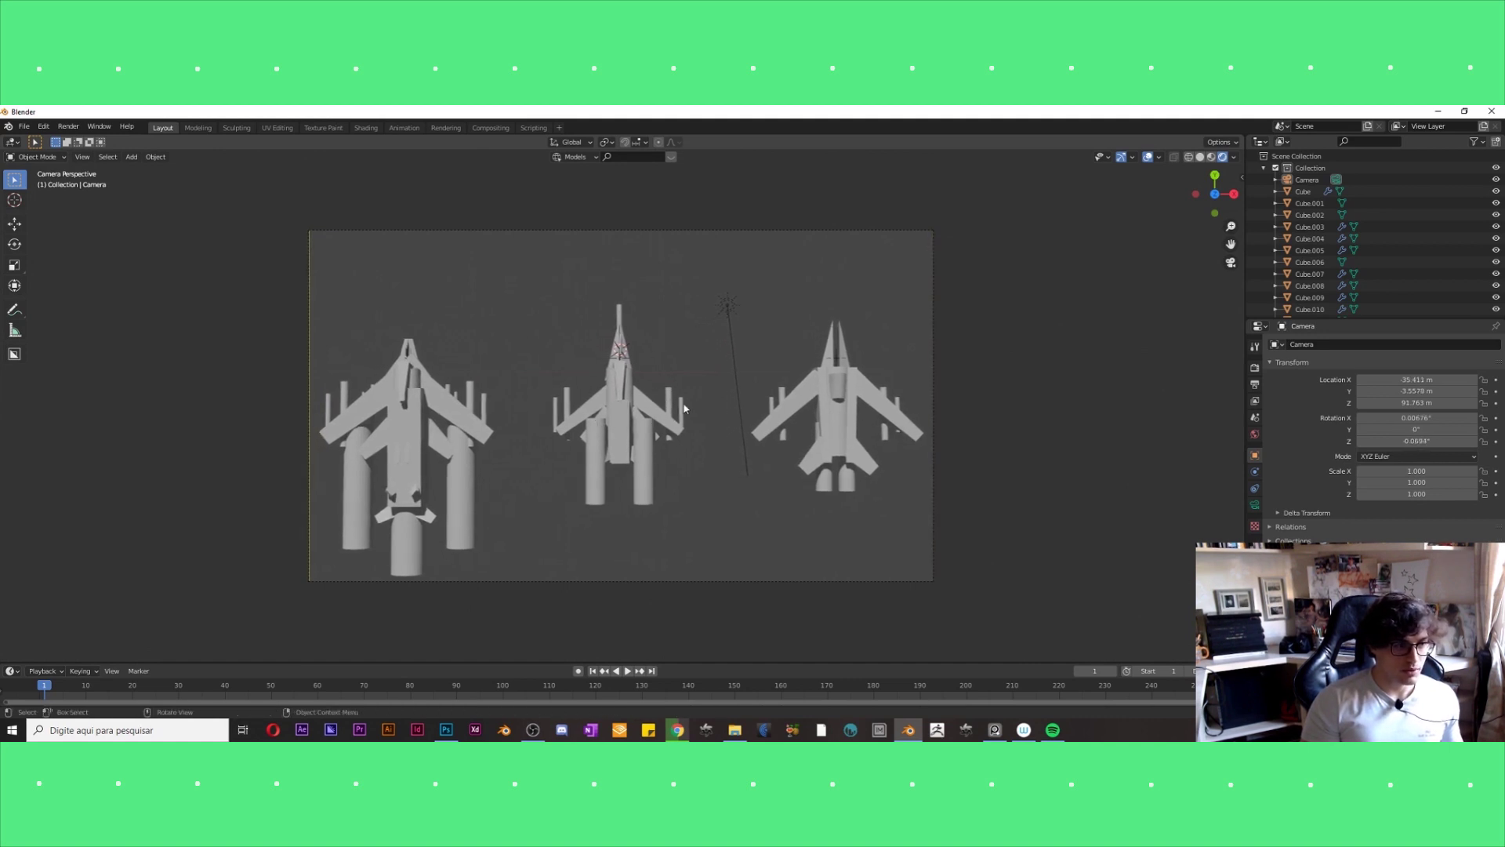
# Re-align the camera to an oblique overhead view and fly it closer to the ships.
pyautogui.moveTo(652, 424)
pyautogui.mouseDown(button='middle')
pyautogui.moveTo(693, 478)
pyautogui.moveTo(715, 460)
pyautogui.moveTo(703, 504)
pyautogui.moveTo(694, 485)
pyautogui.mouseUp(button='middle')
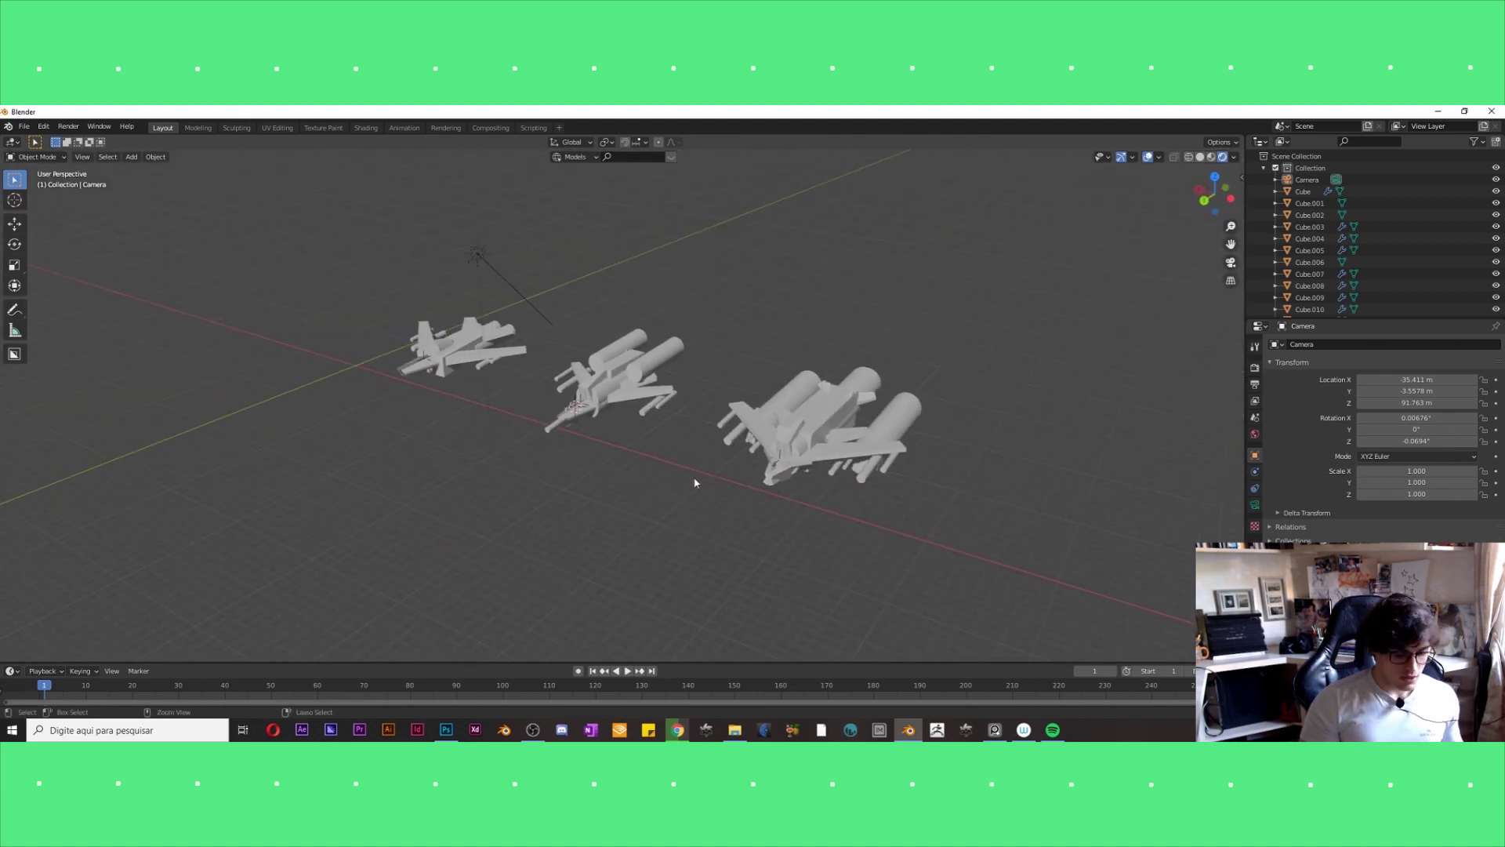
pyautogui.press('ctrl+alt+KP_0')
pyautogui.hotkey('shift', '`')
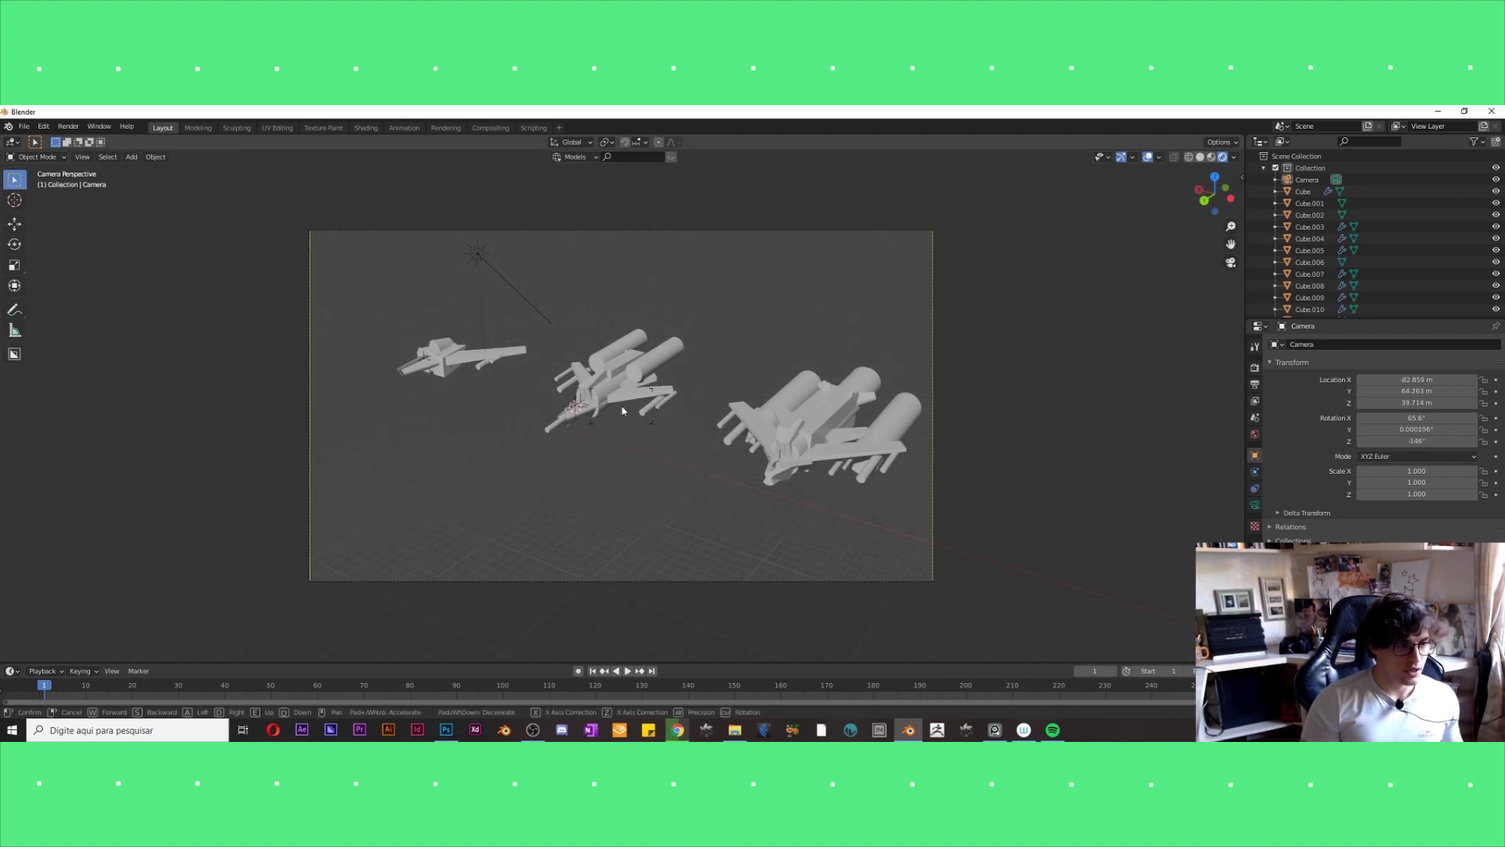
pyautogui.press('w')
pyautogui.press('d')
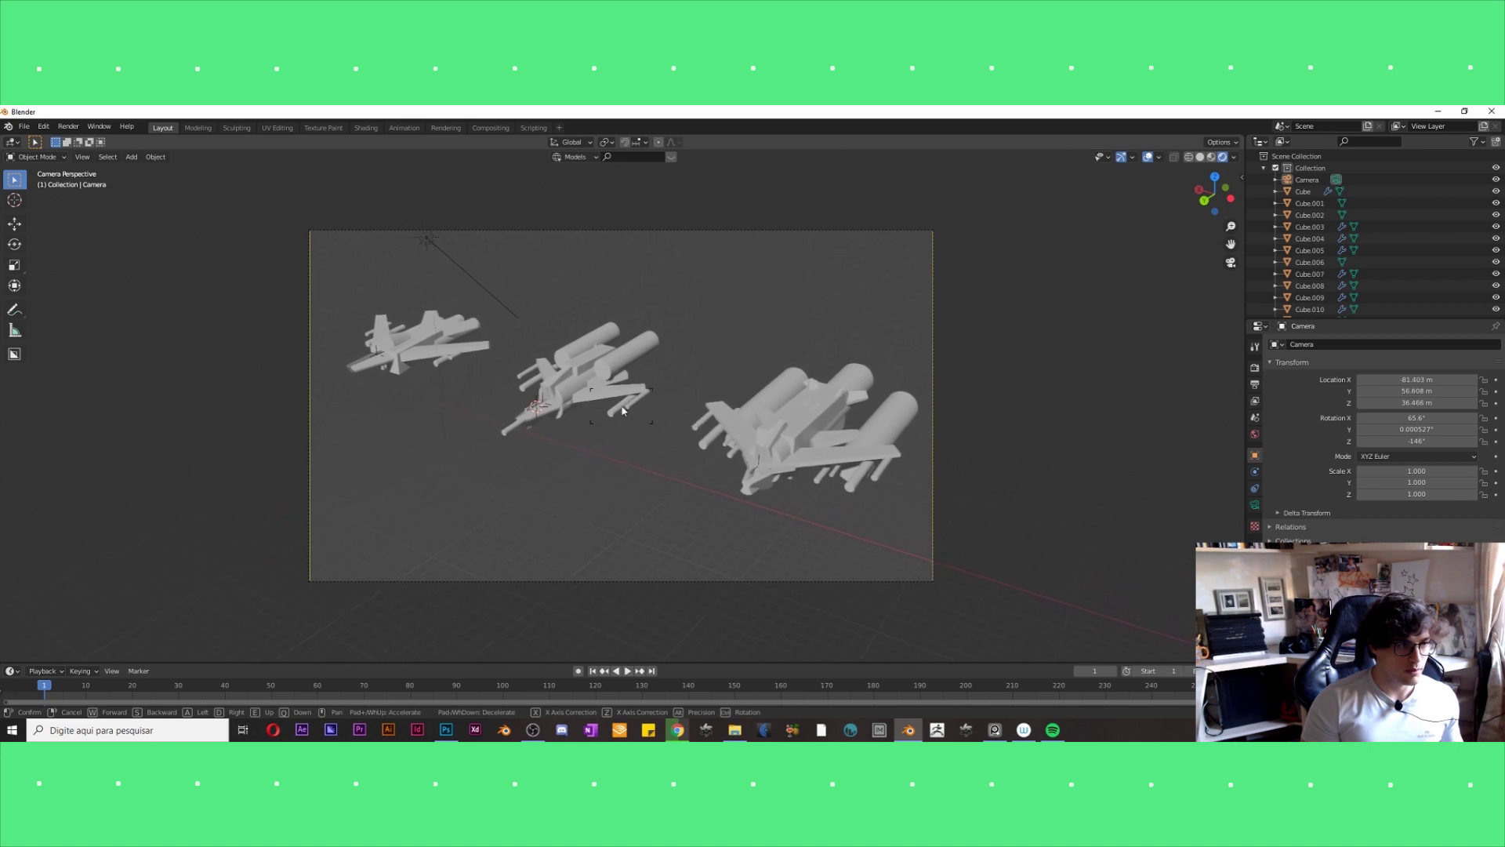
pyautogui.click(622, 411)
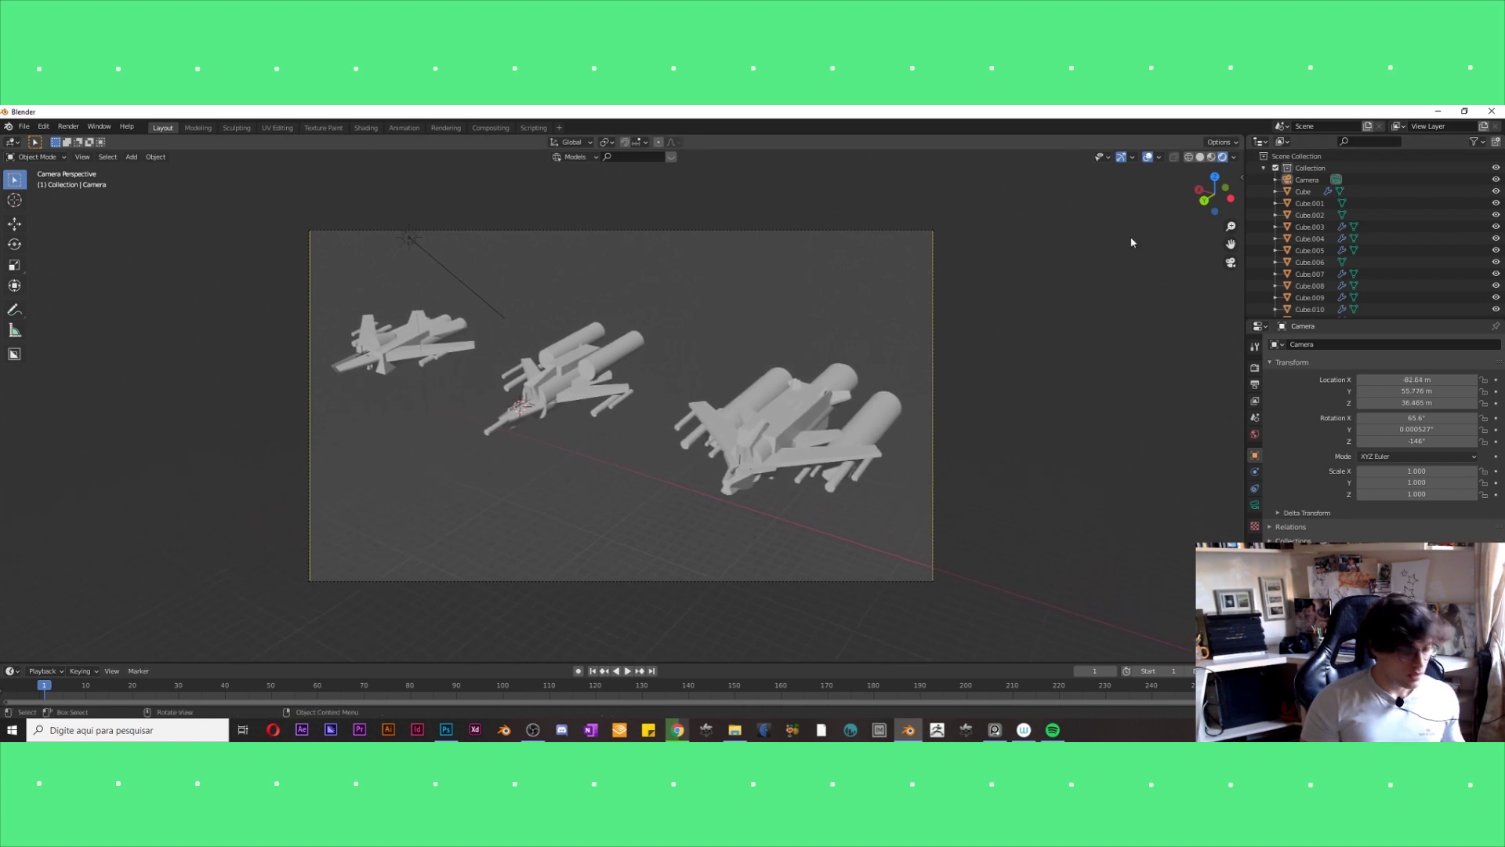
# Set the camera lens Clip End to 1000 m, then show the Render Properties.
pyautogui.press('n')
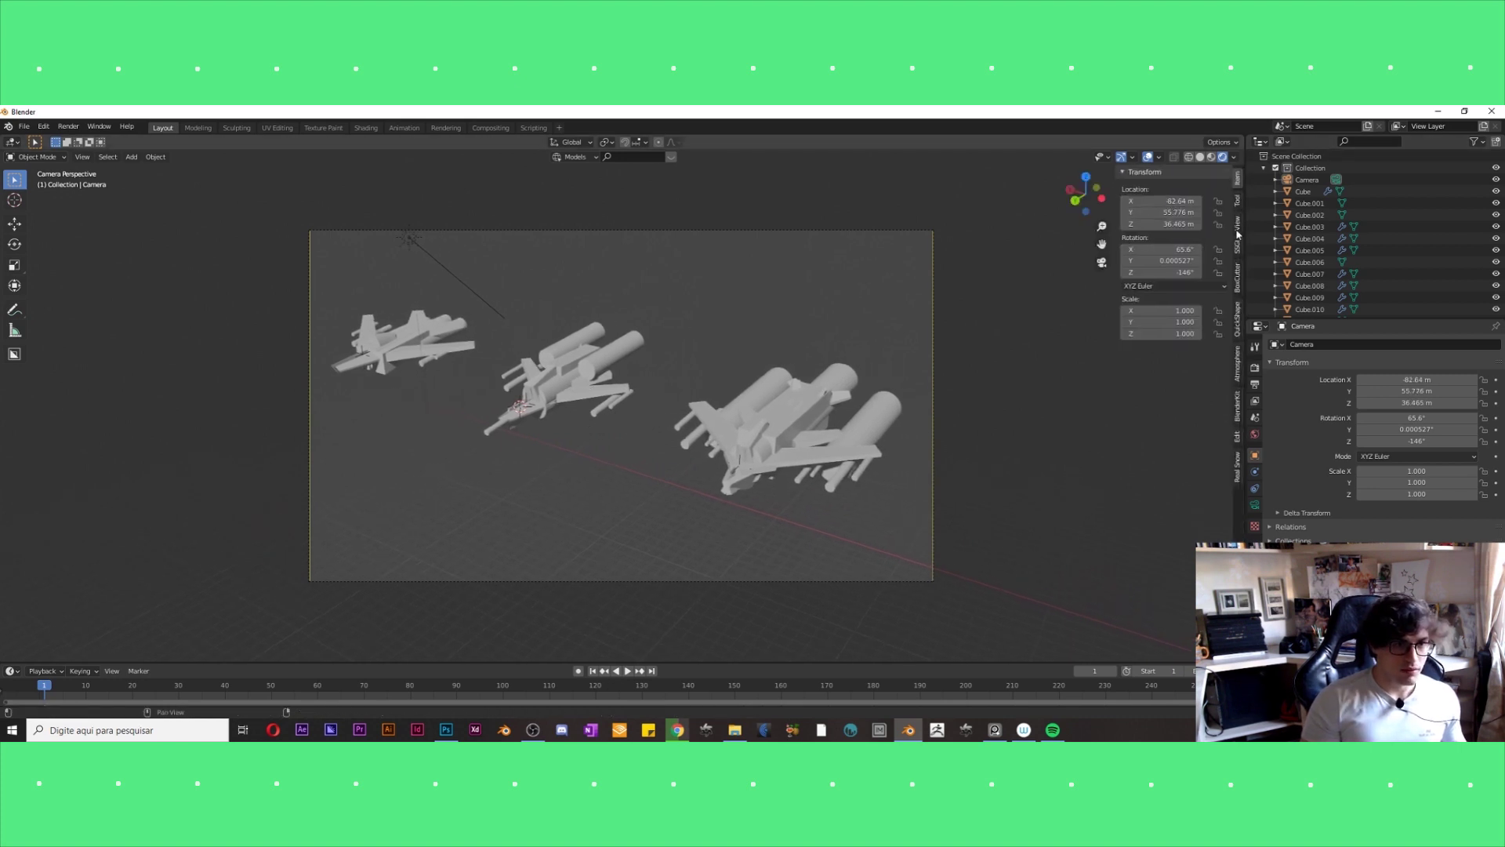
pyautogui.click(1237, 233)
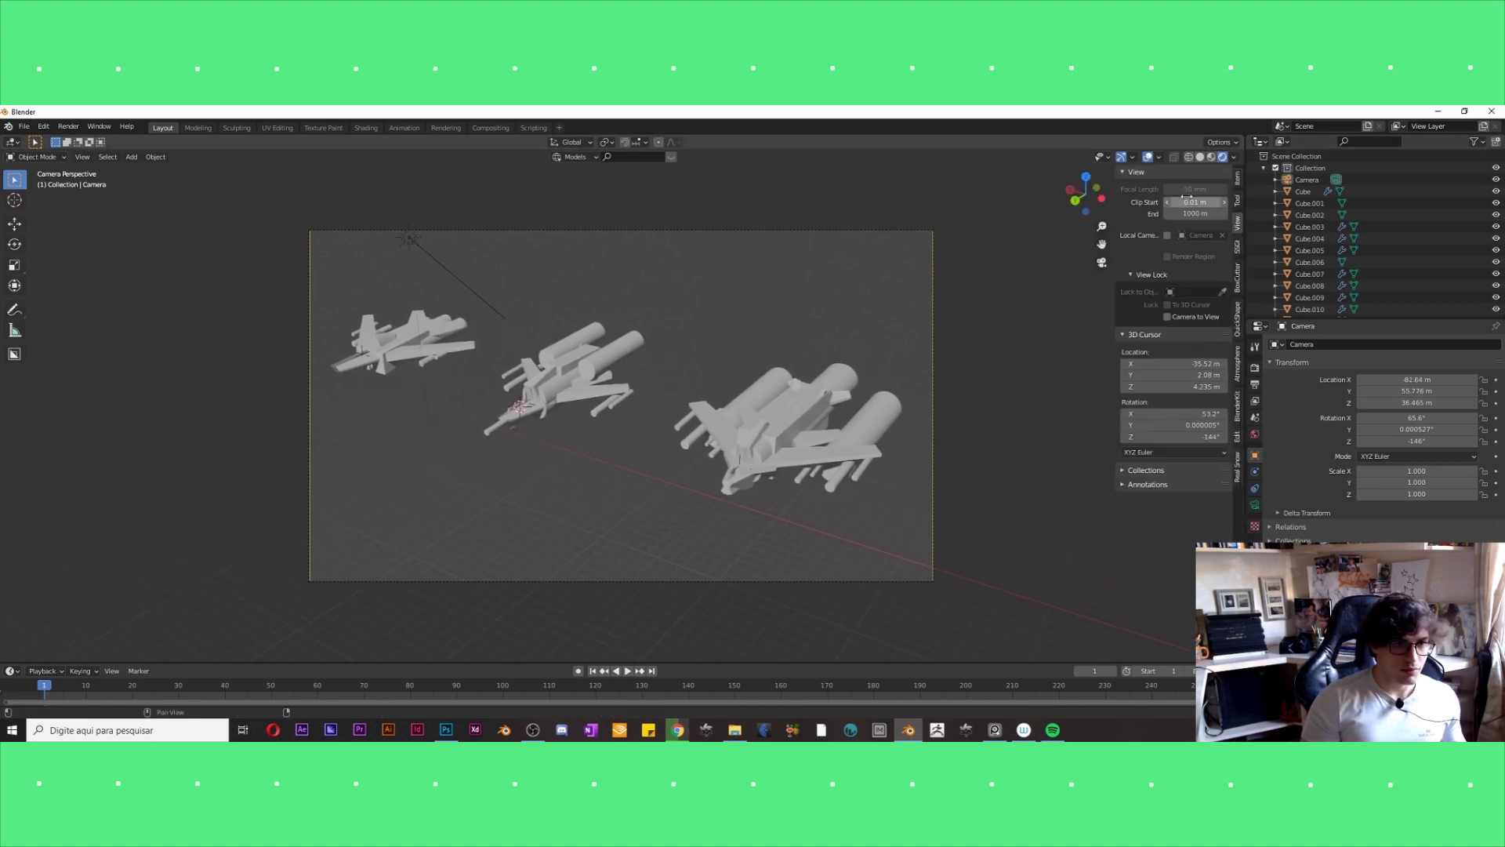
pyautogui.click(1256, 508)
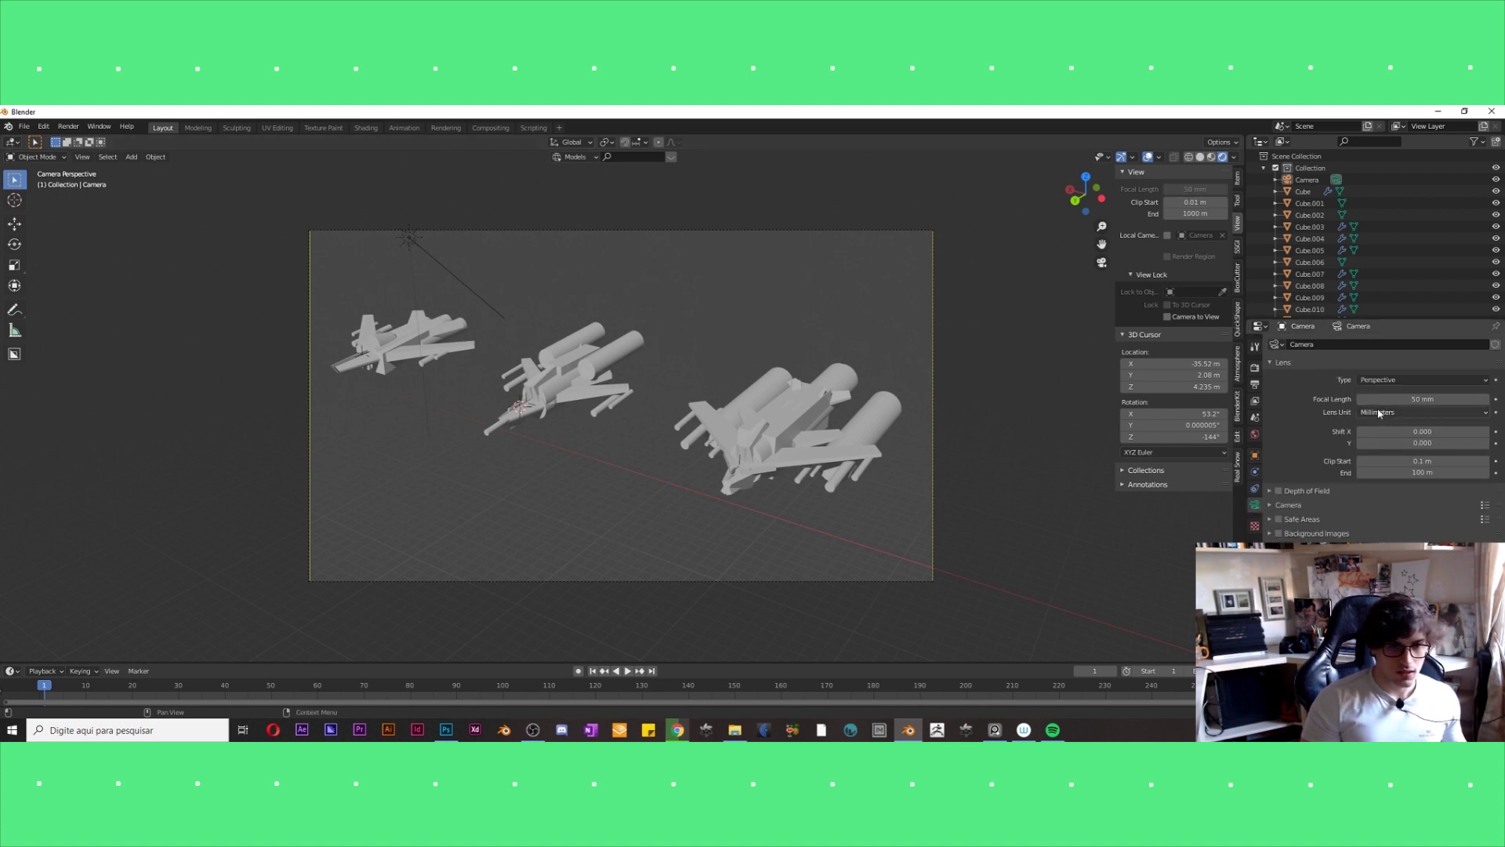
pyautogui.click(1411, 472)
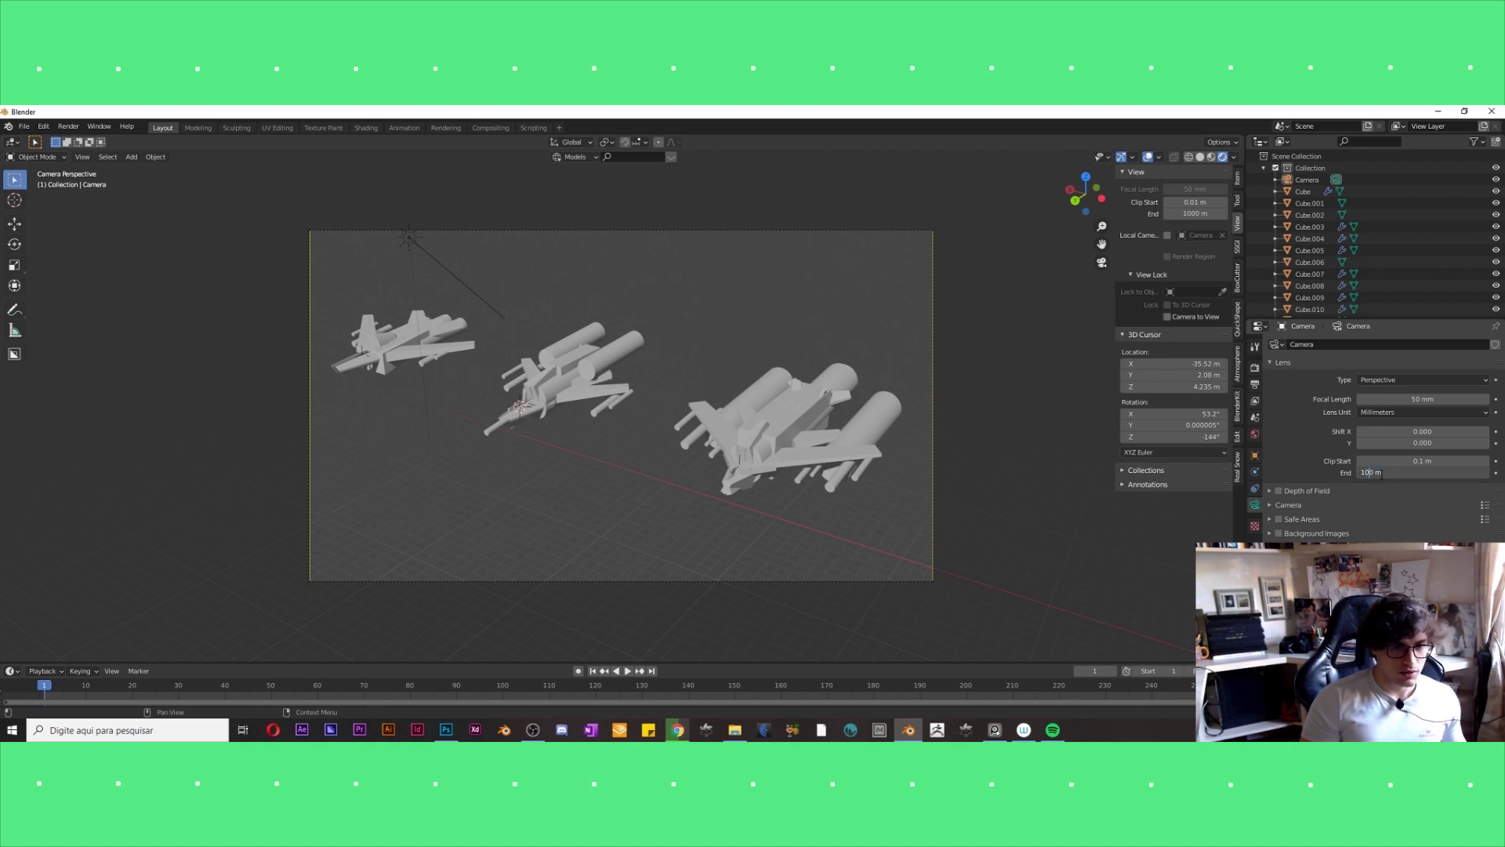
pyautogui.write('0')
pyautogui.press('Return')
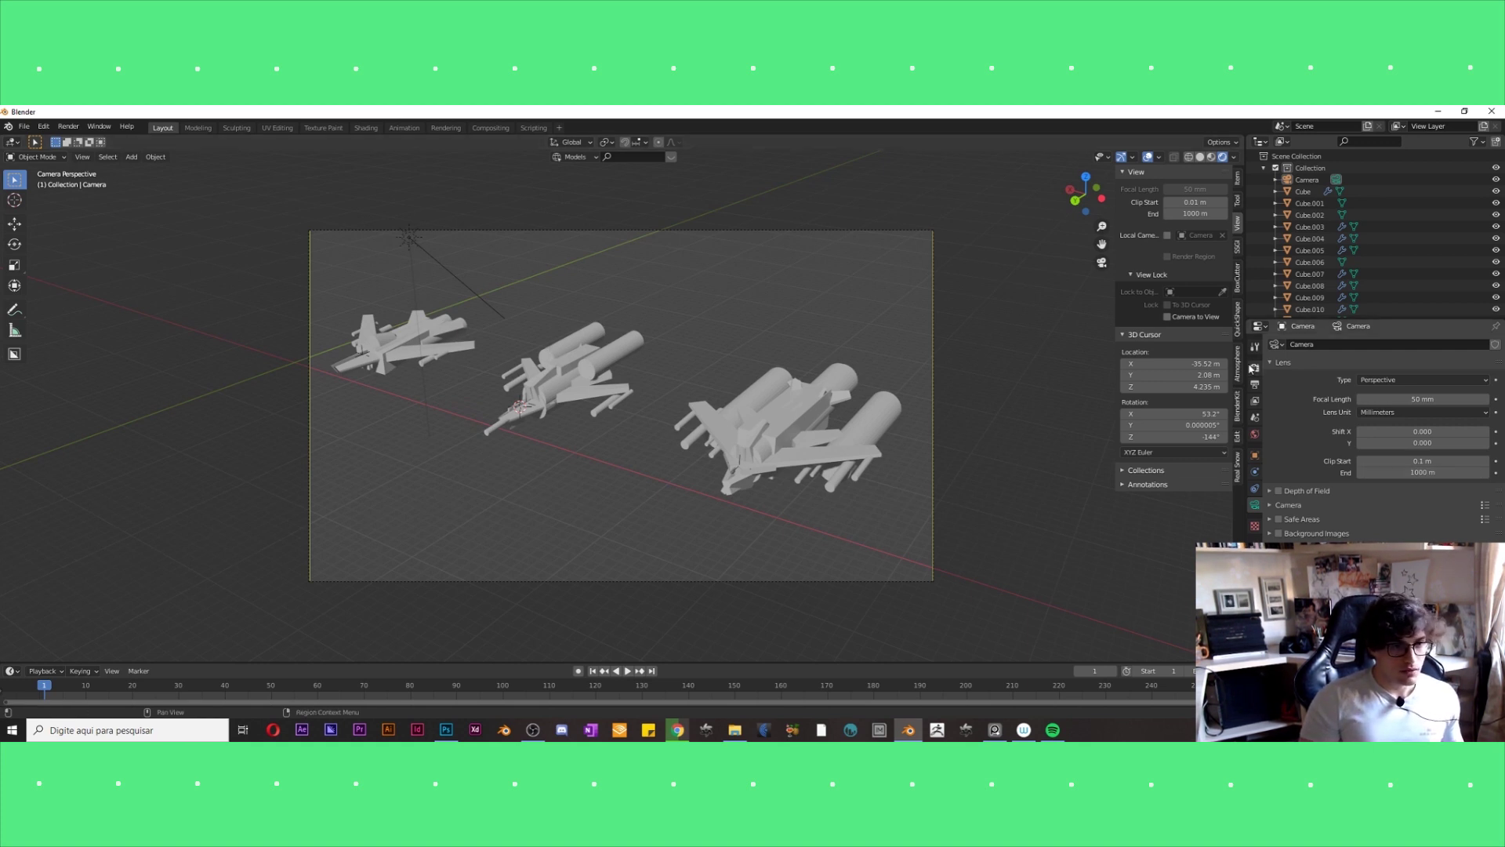
pyautogui.click(1255, 367)
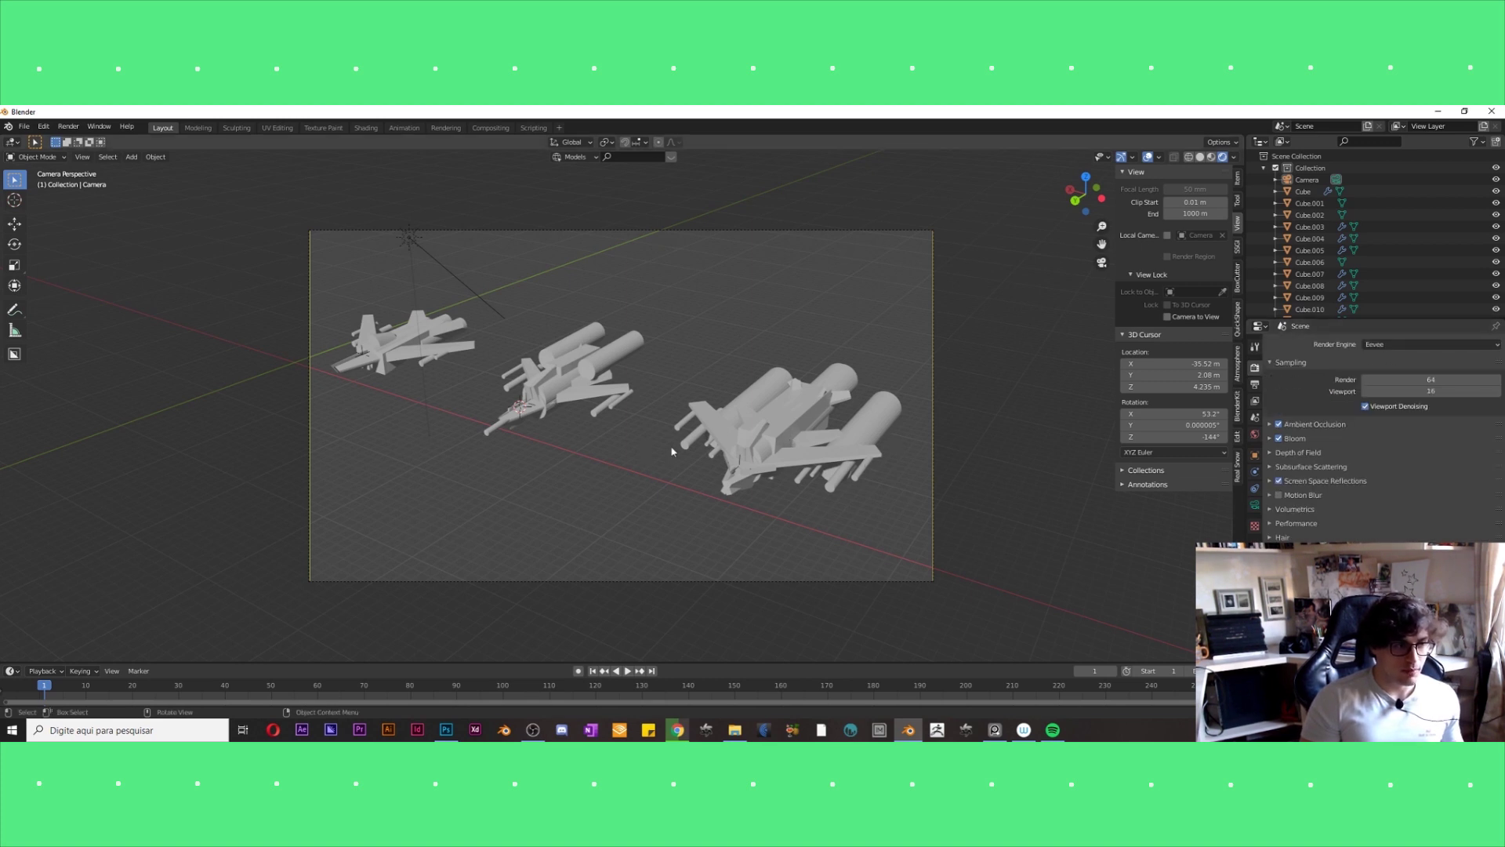
# Rotate and trackball-tilt the sun lamp to a new angle, then move it higher and left.
pyautogui.click(508, 311)
pyautogui.press('r')
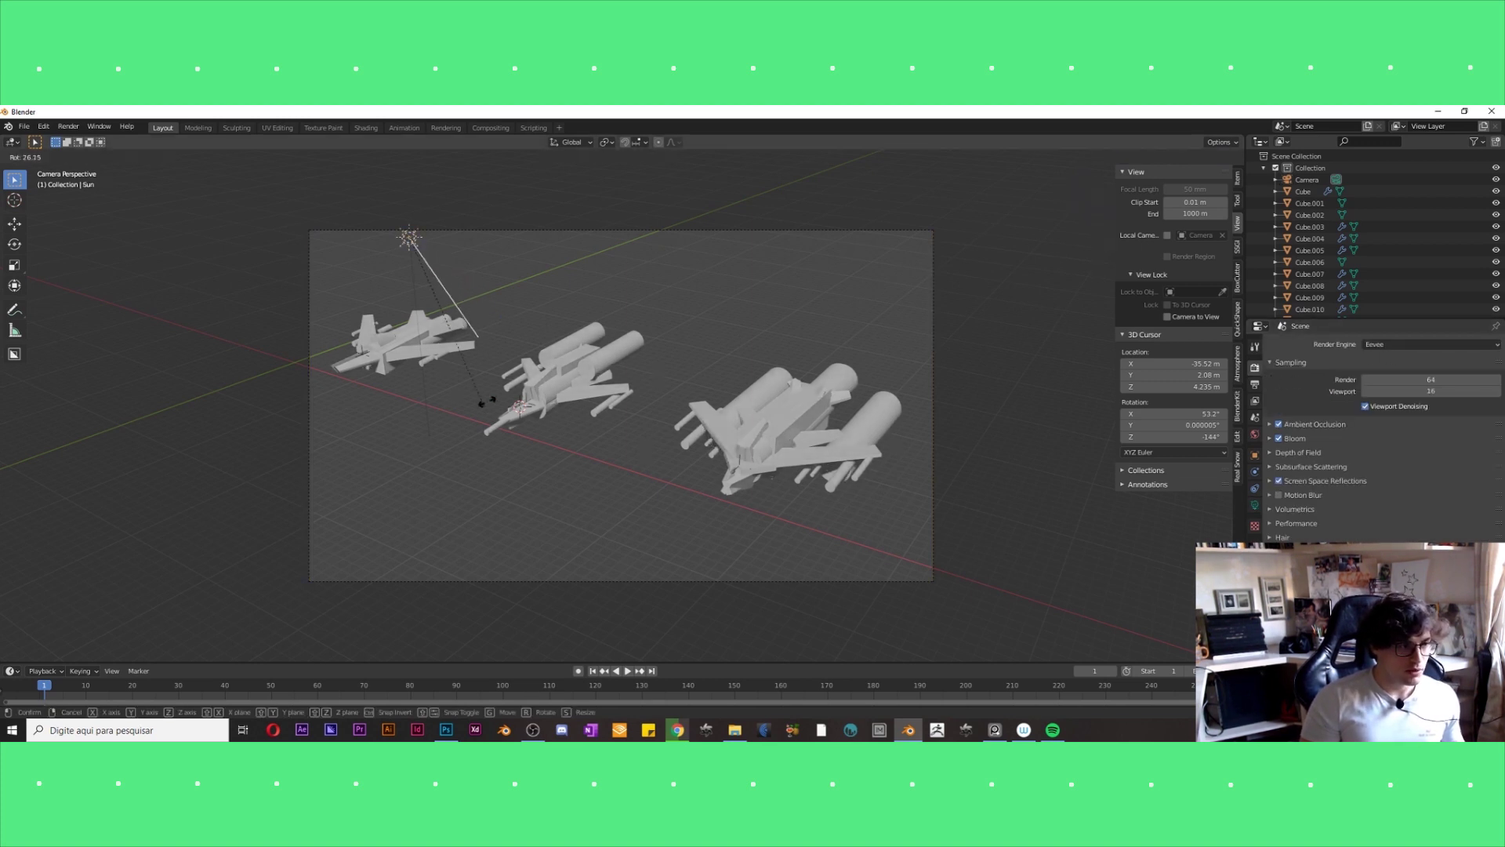
pyautogui.click(512, 201)
pyautogui.press('r')
pyautogui.press('r')
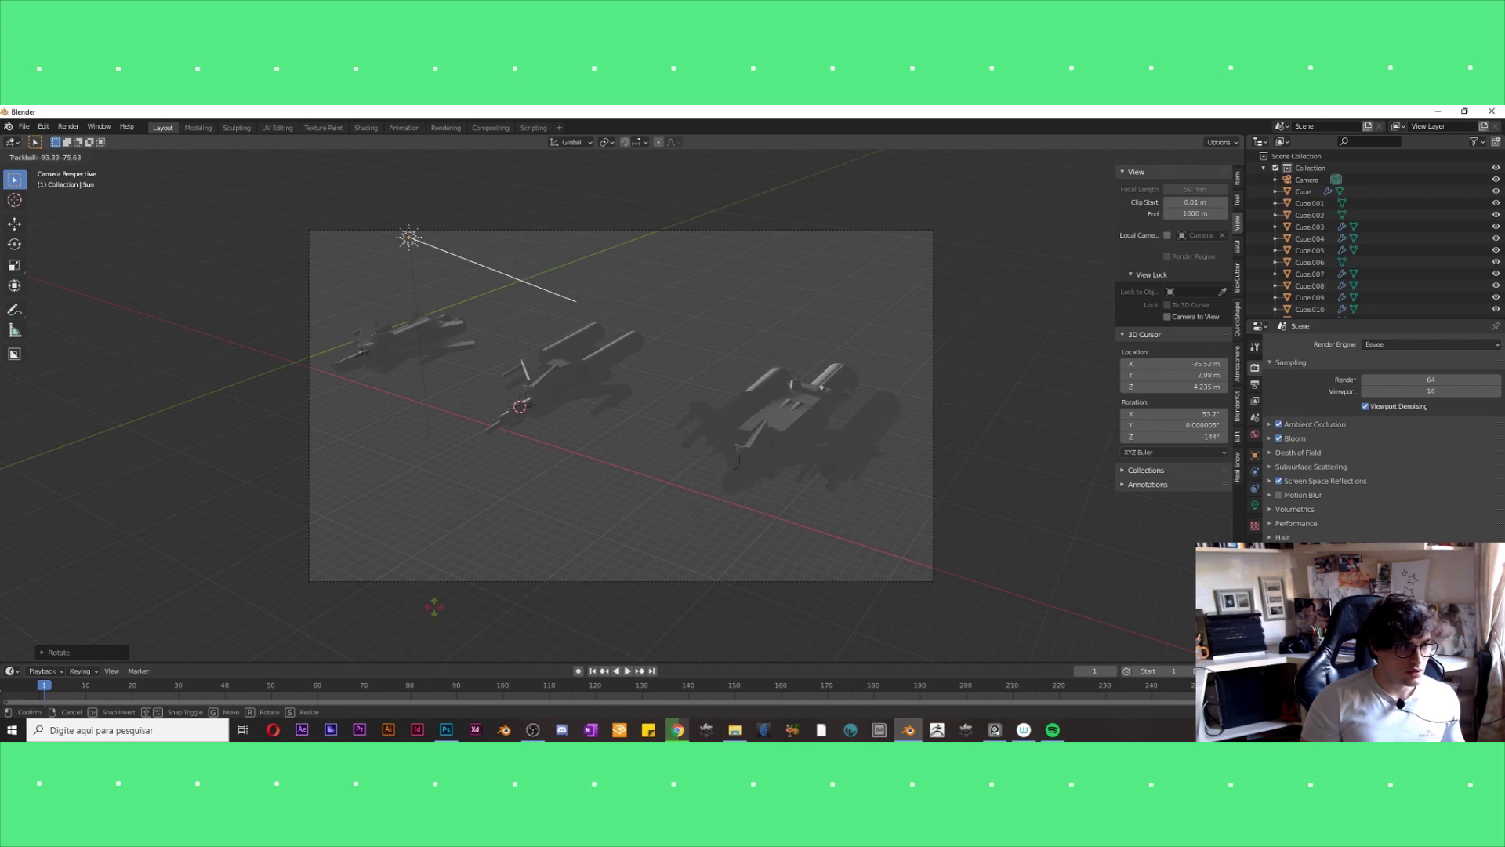
pyautogui.click(461, 549)
pyautogui.press('r')
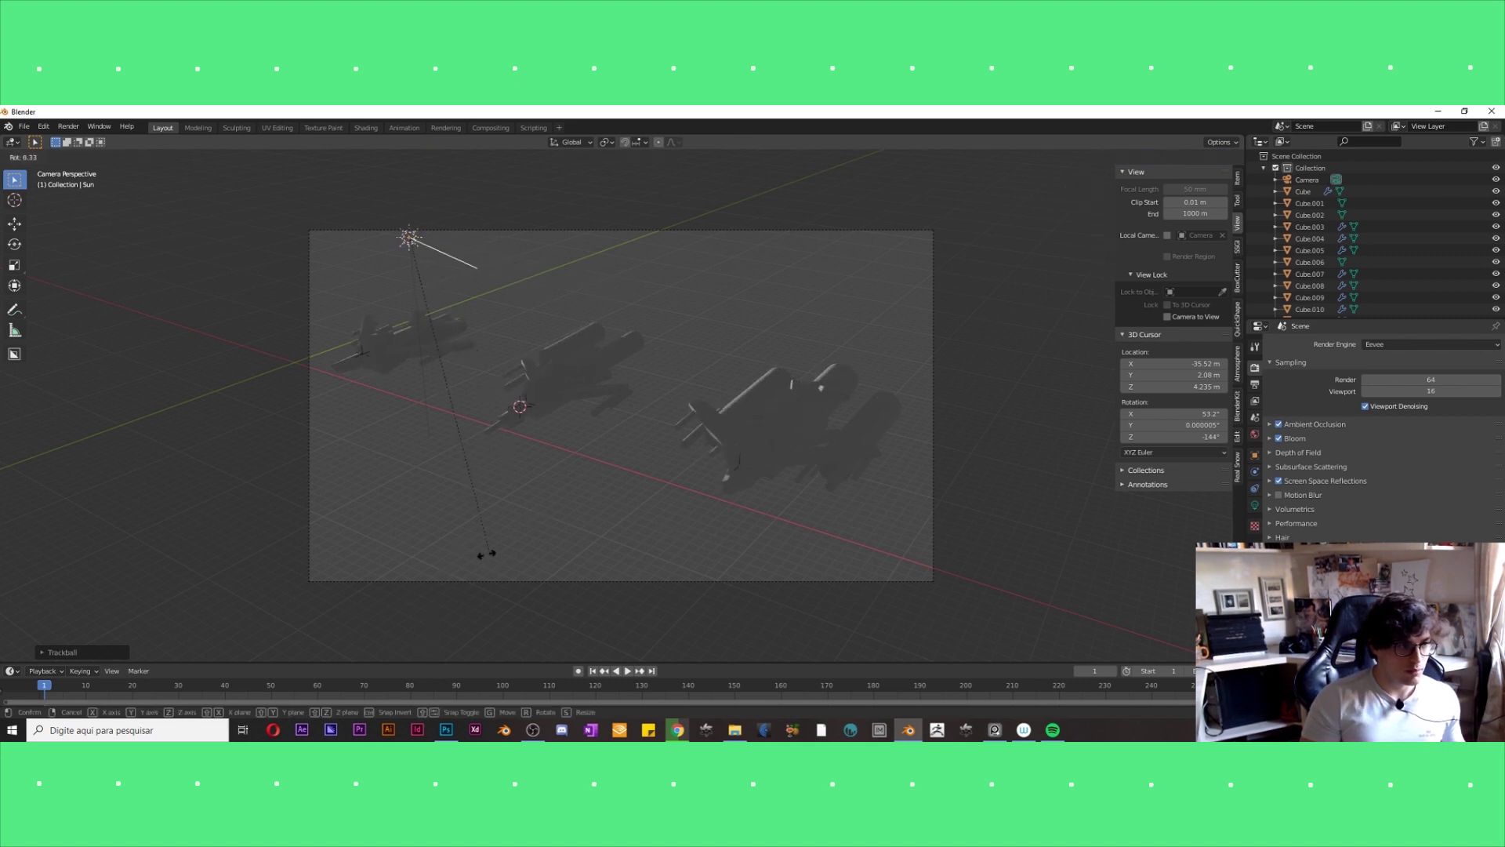
pyautogui.click(328, 247)
pyautogui.press('r')
pyautogui.press('r')
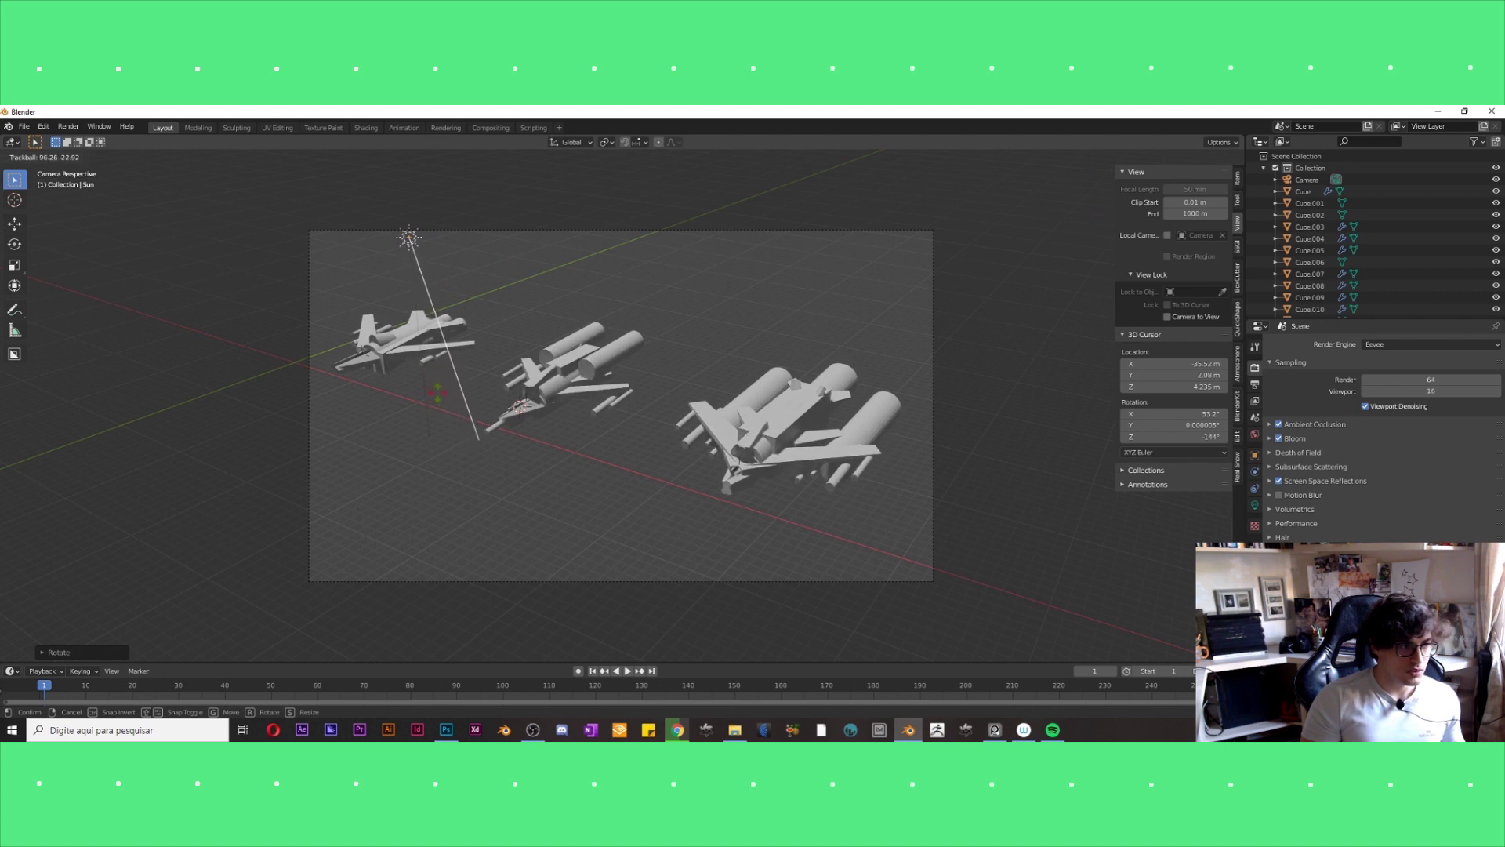
pyautogui.click(438, 403)
pyautogui.press('g')
pyautogui.click(410, 298)
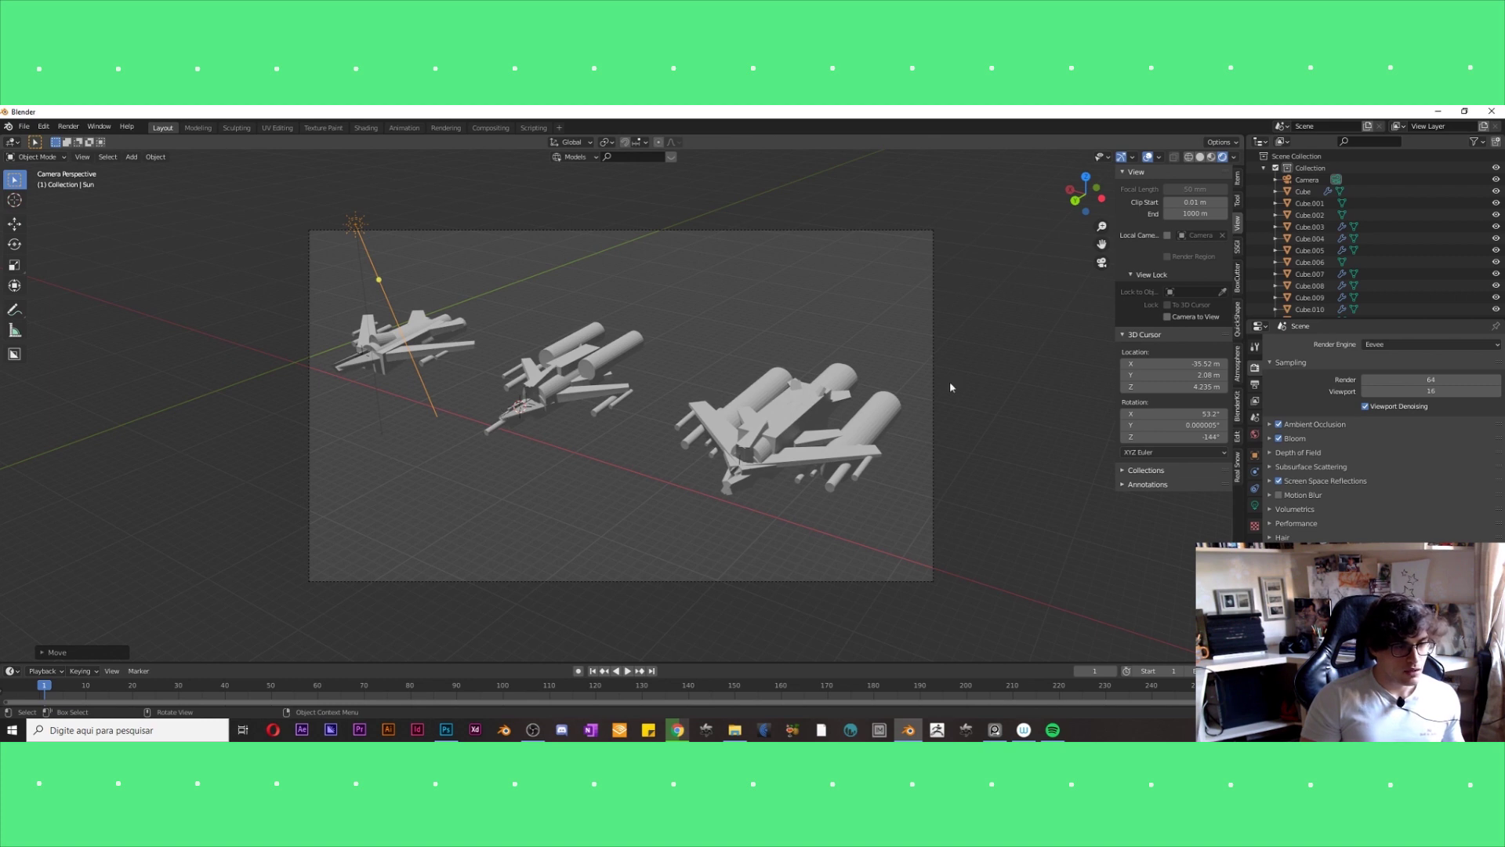
# Check the output resolution, run a test render with F12, and close it.
pyautogui.click(1255, 384)
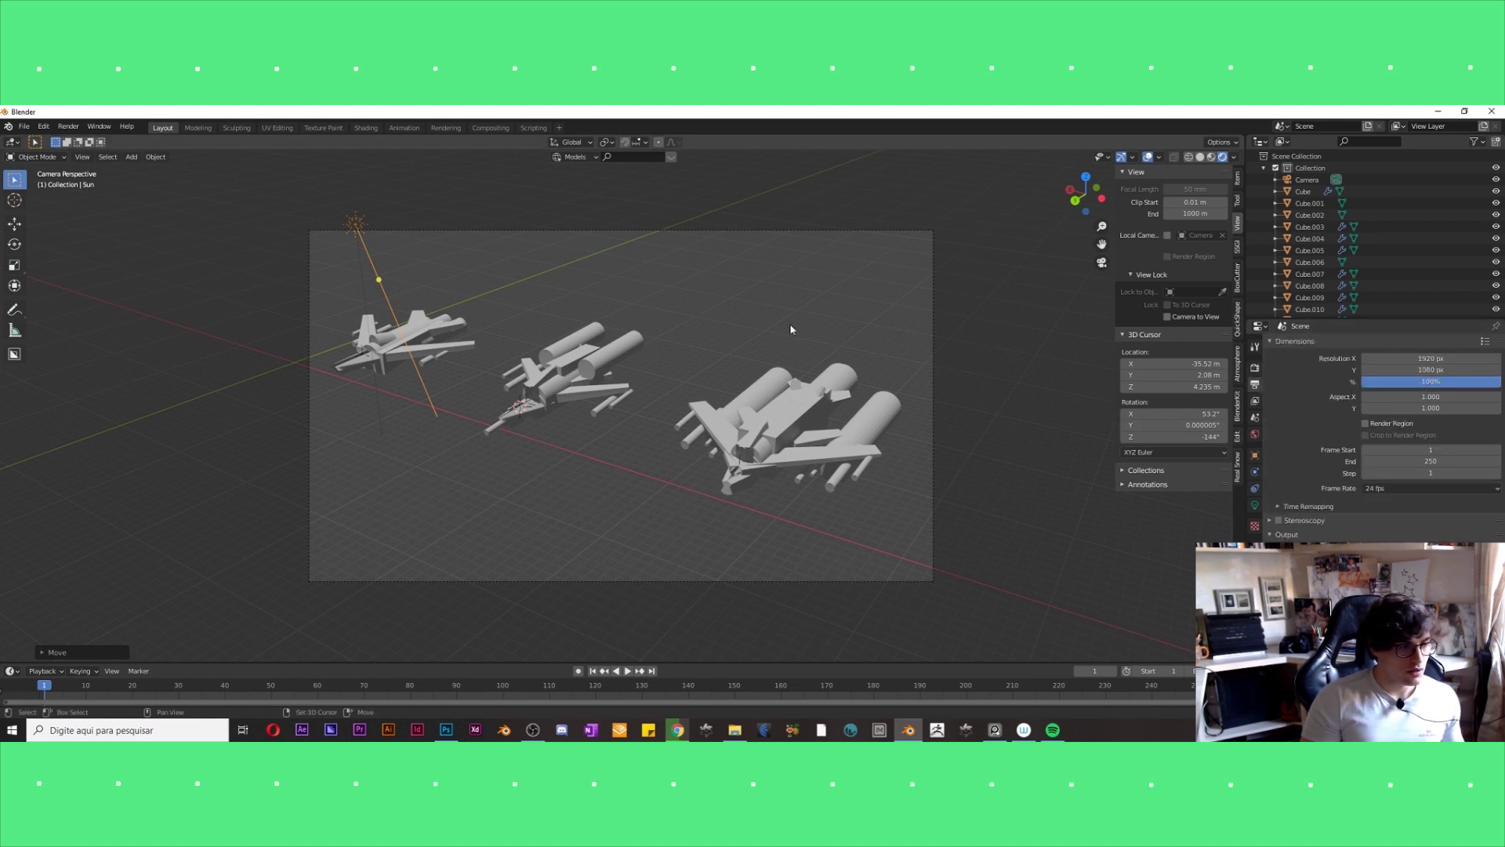
pyautogui.press('F12')
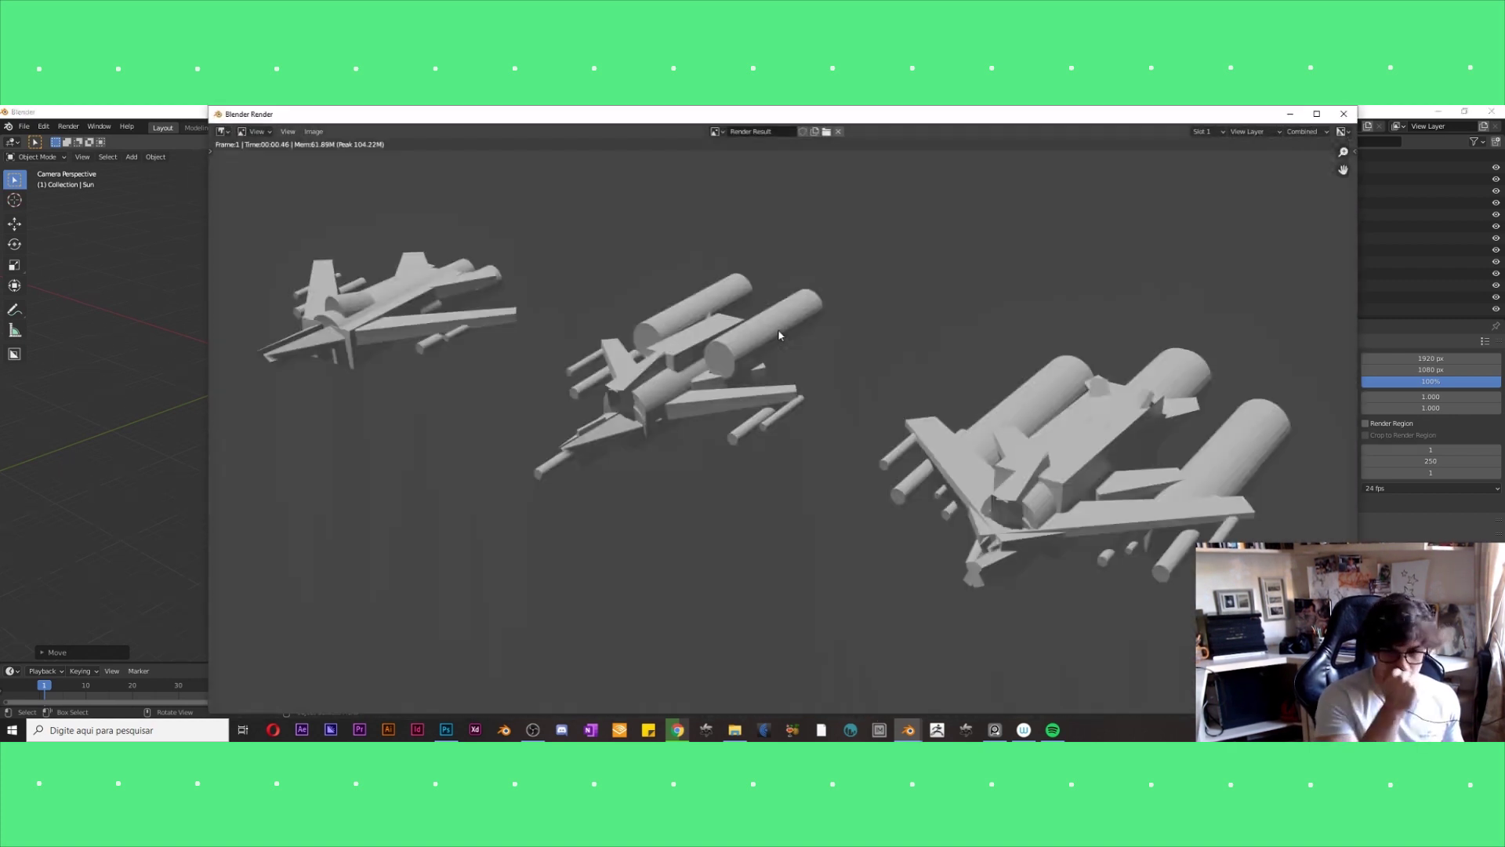
pyautogui.press('Escape')
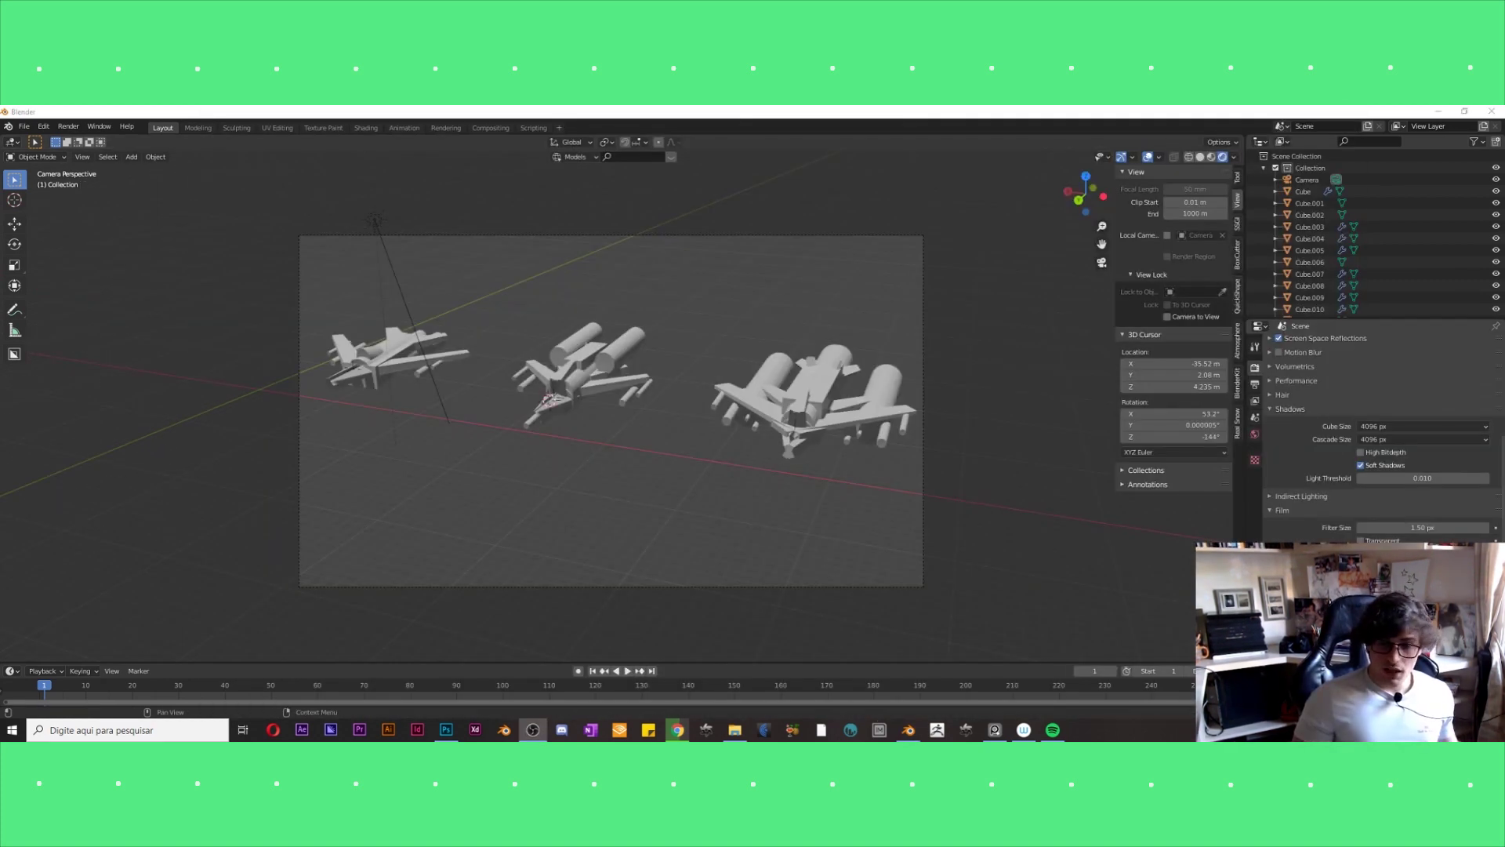
# Add a plane, scale it up, and move it vertically as a ground plane.
pyautogui.hotkey('shift', 'a')
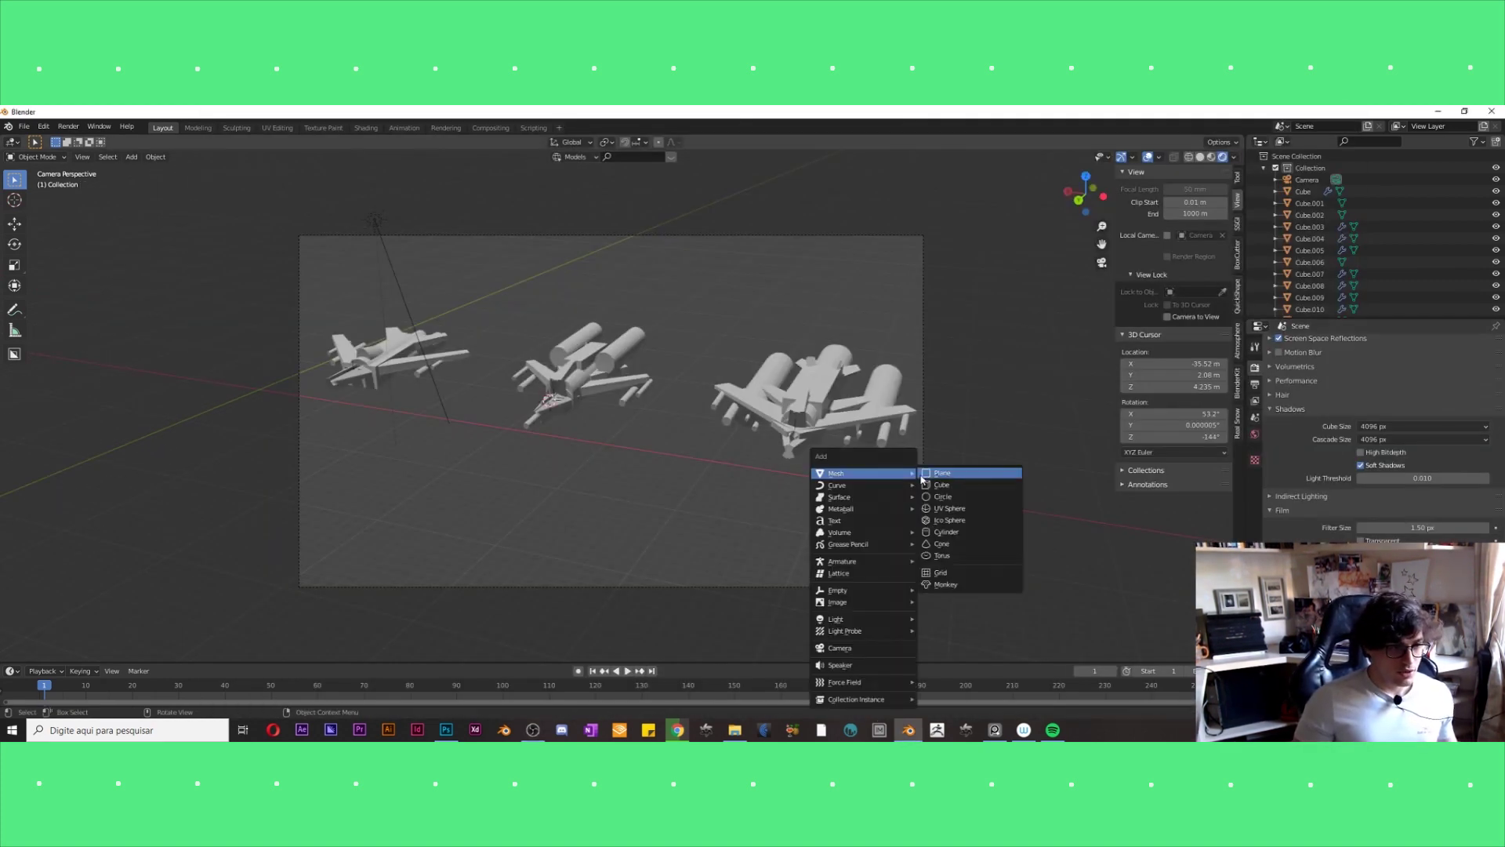
pyautogui.click(937, 473)
pyautogui.press('s')
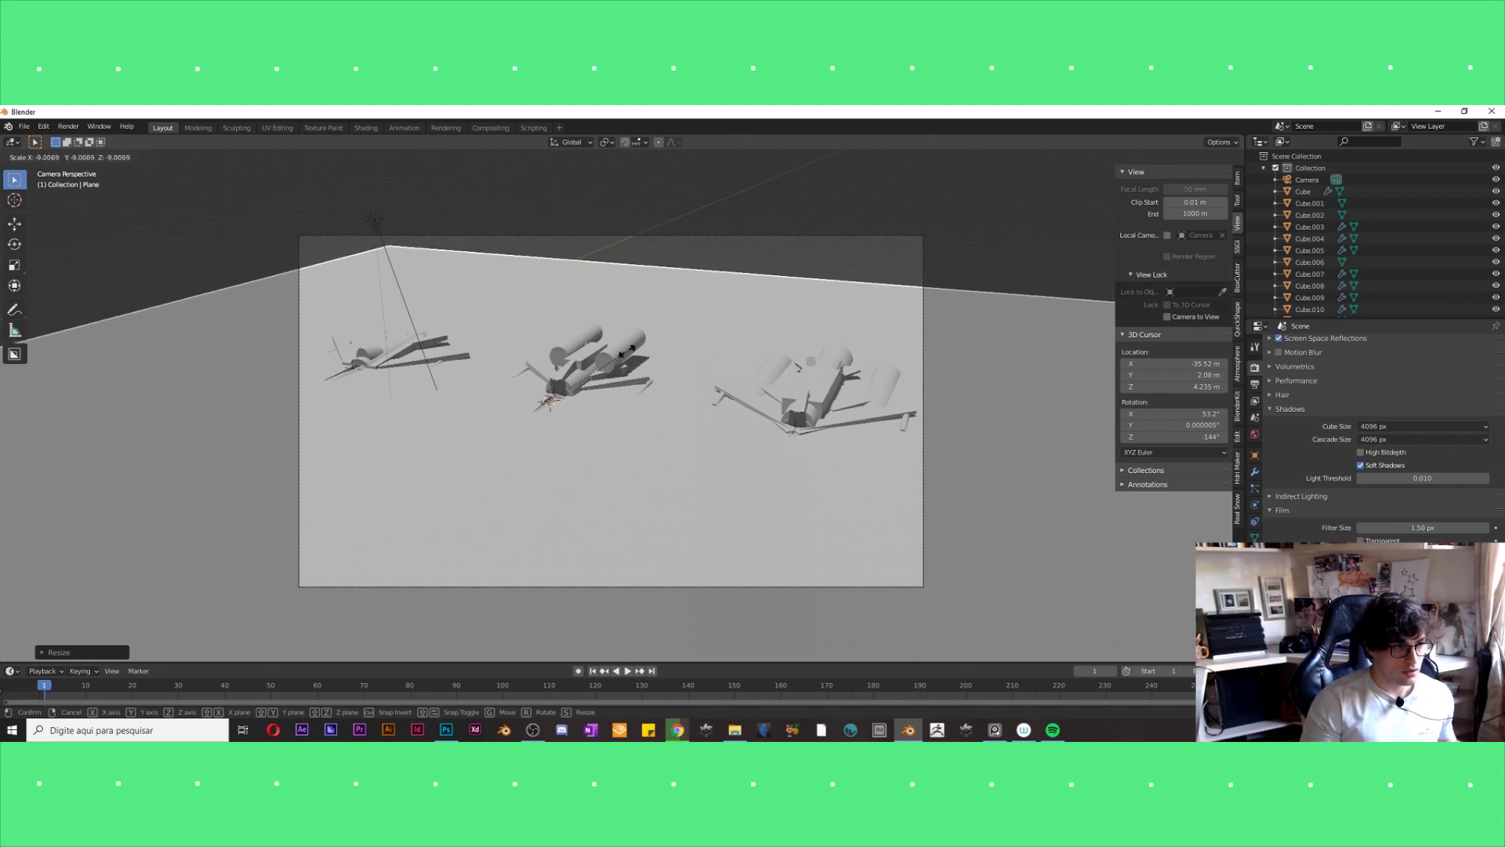
pyautogui.click(674, 373)
pyautogui.press('g')
pyautogui.press('z')
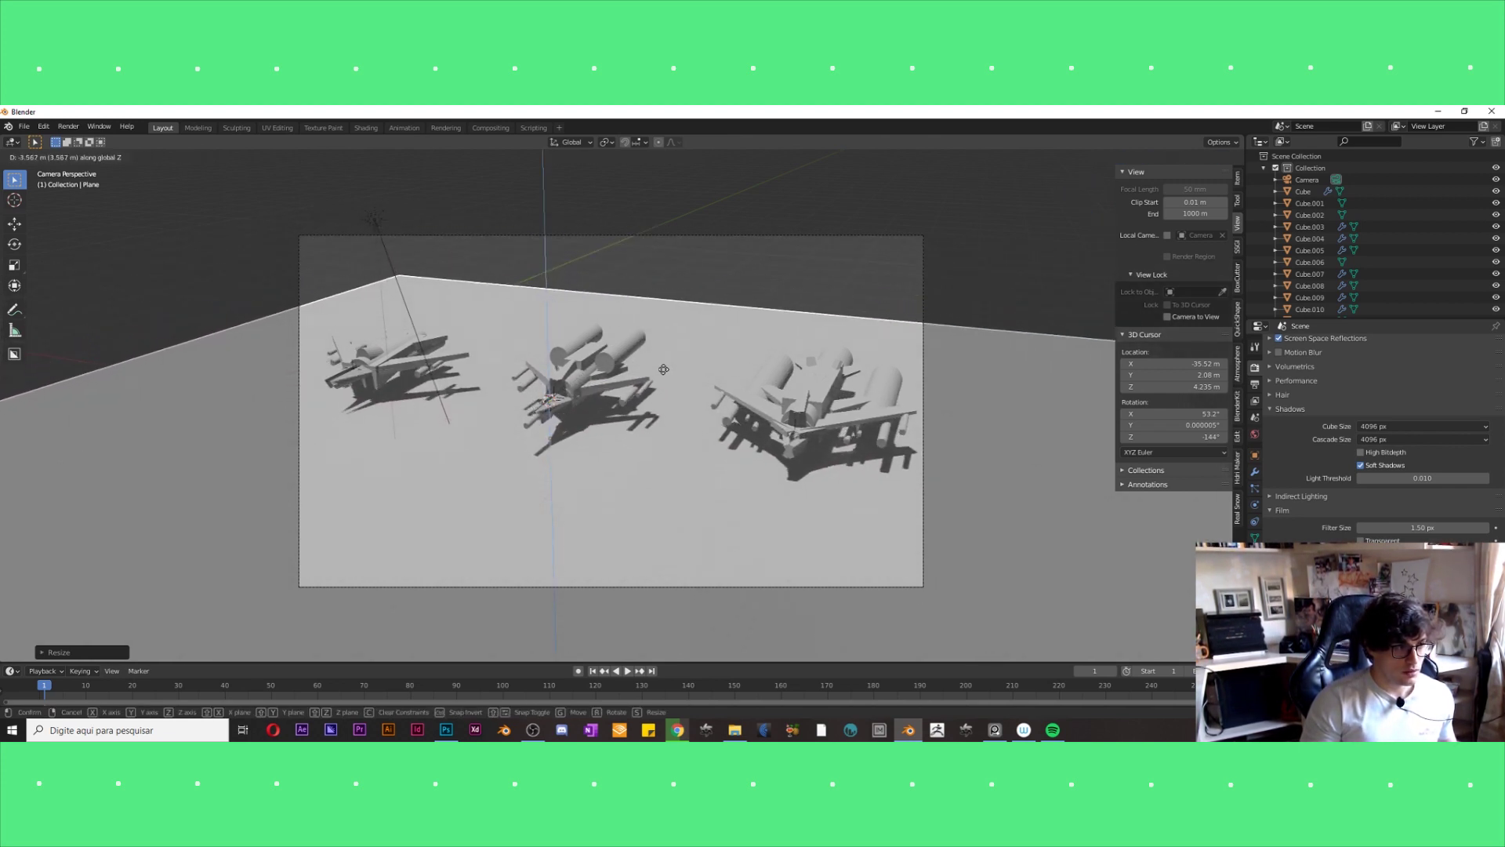
pyautogui.click(663, 385)
# Resize the ground plane again and lower it along Z beneath the ships.
pyautogui.press('s')
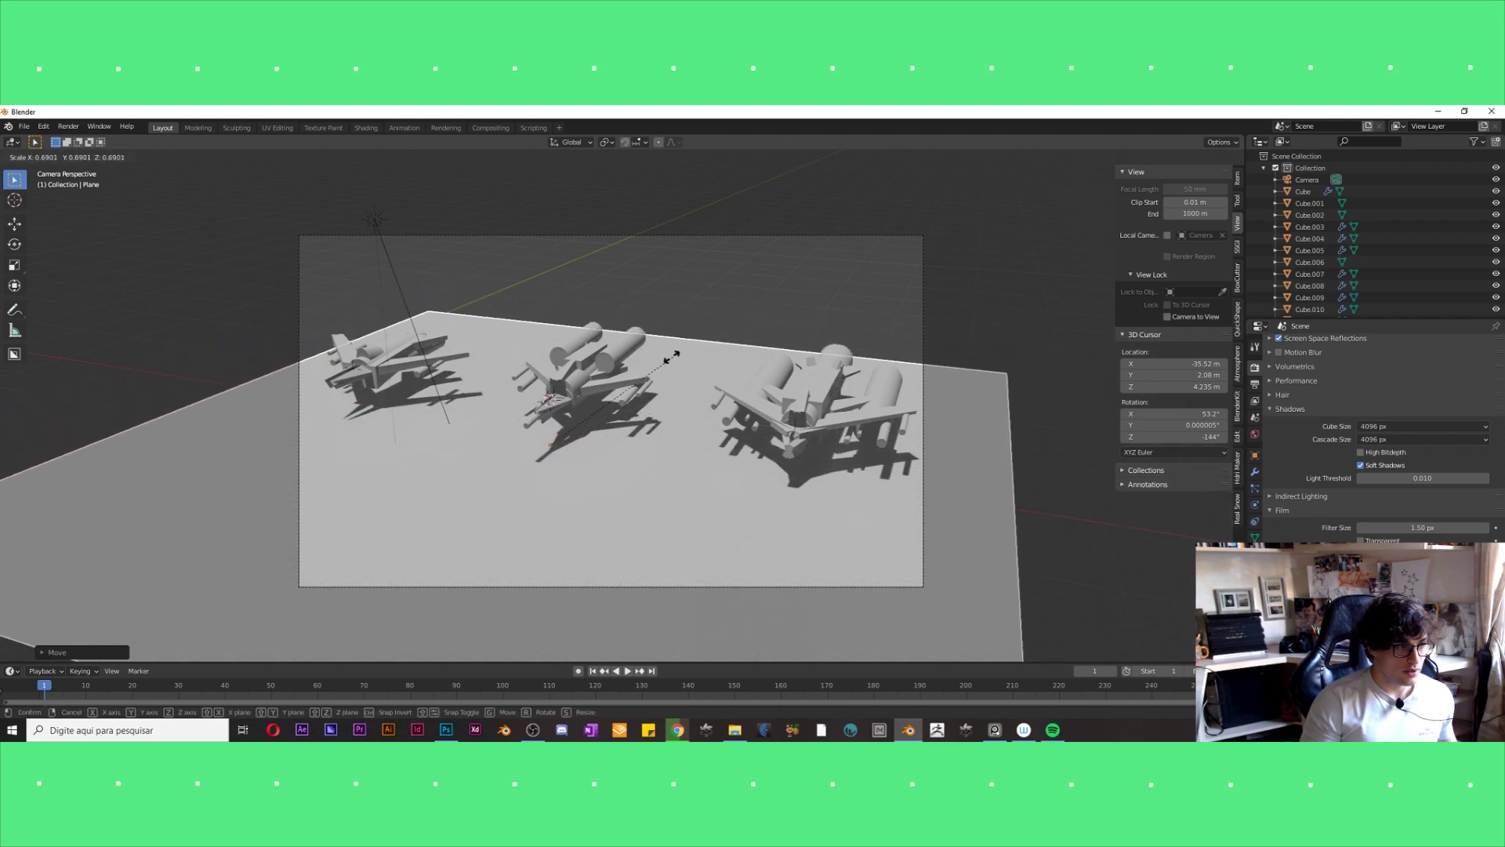
pyautogui.click(651, 347)
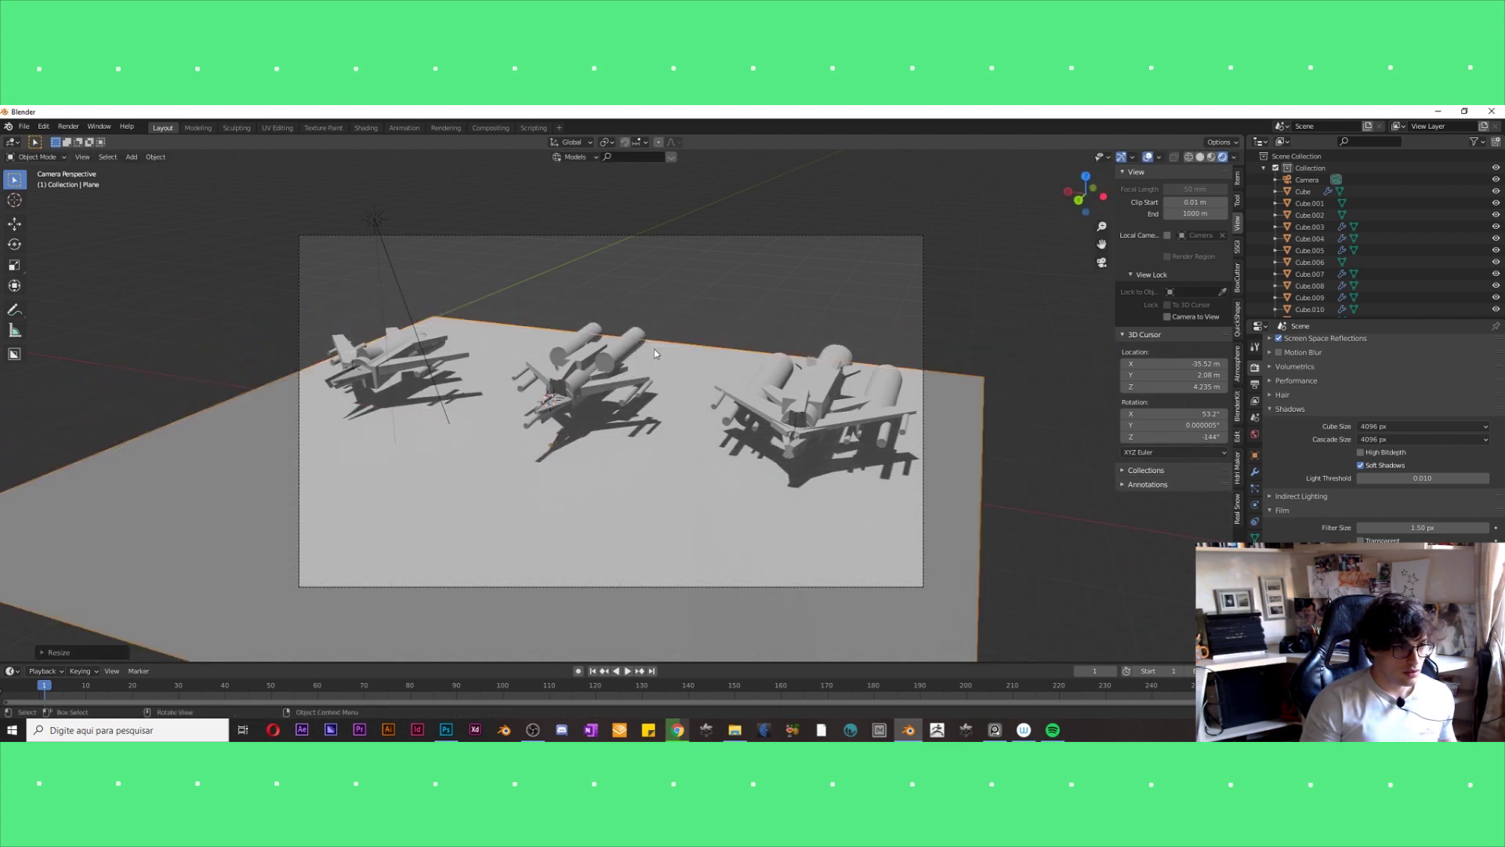
pyautogui.press('g')
pyautogui.press('z')
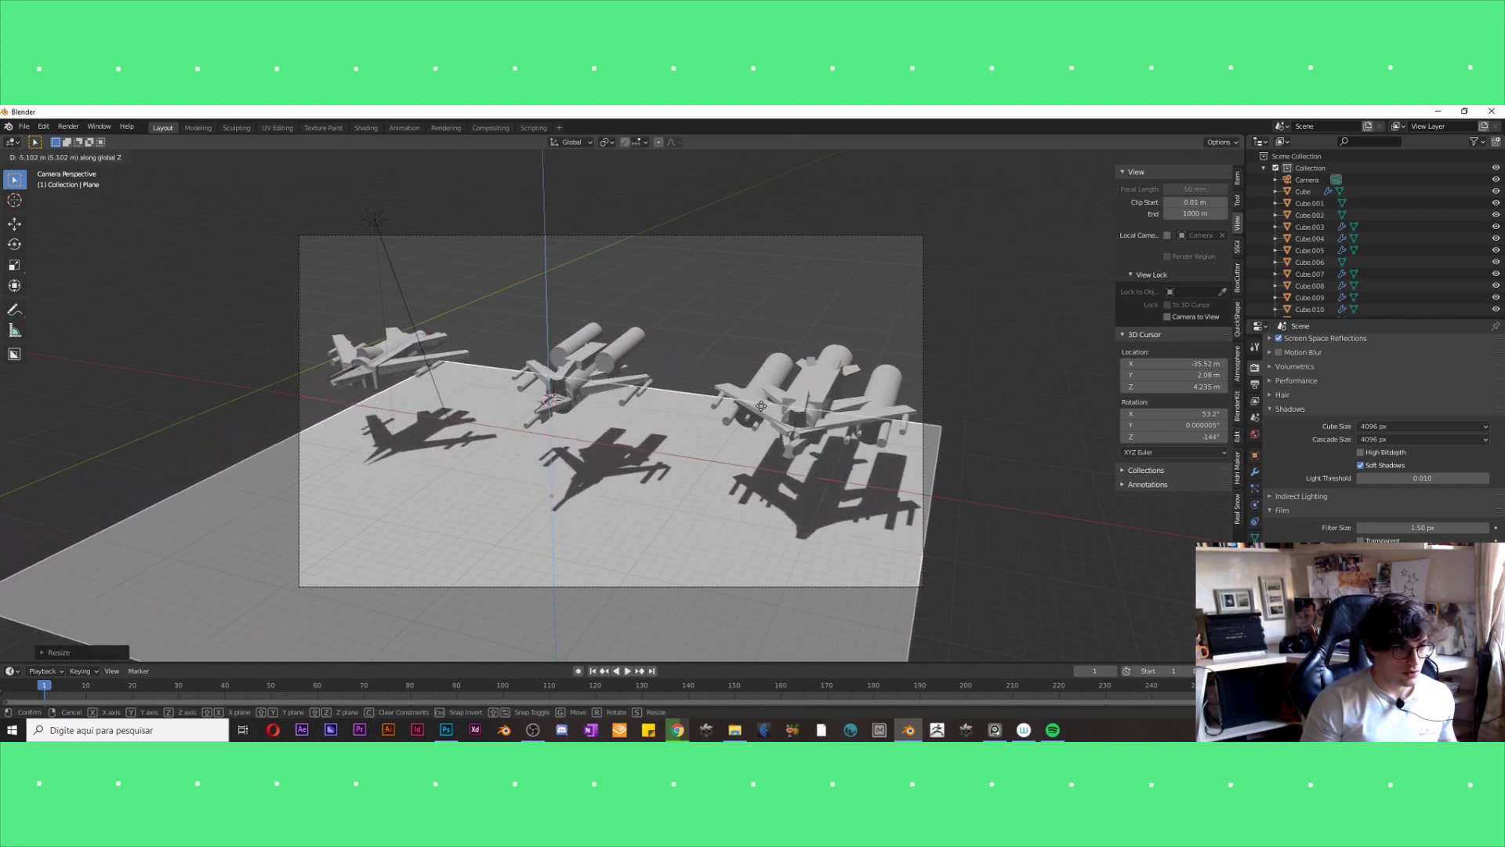
pyautogui.click(684, 484)
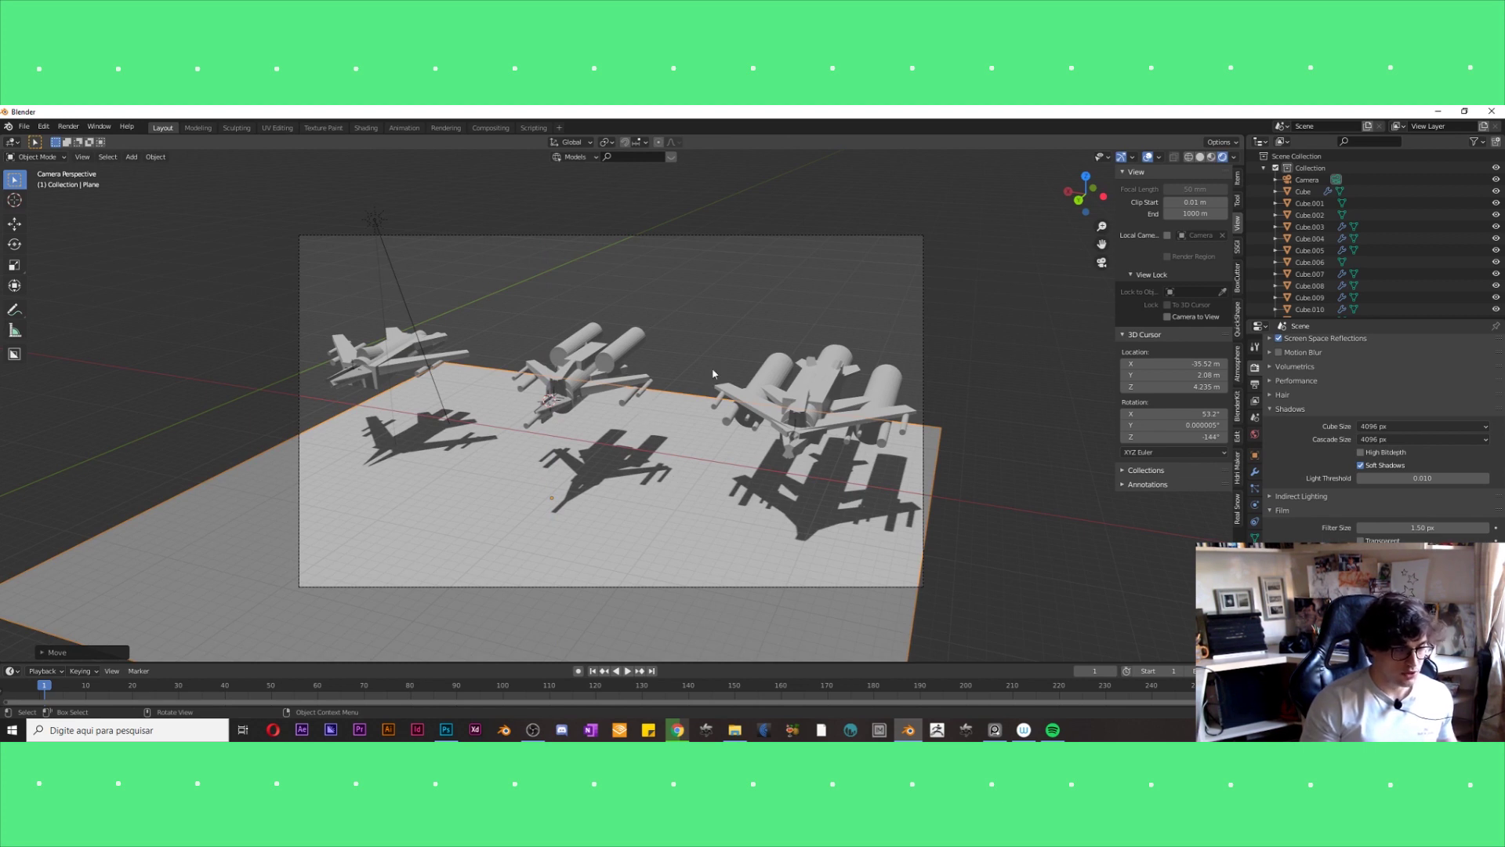
# Render the camera view, snip the render image, and bring Photoshop forward.
pyautogui.press('F12')
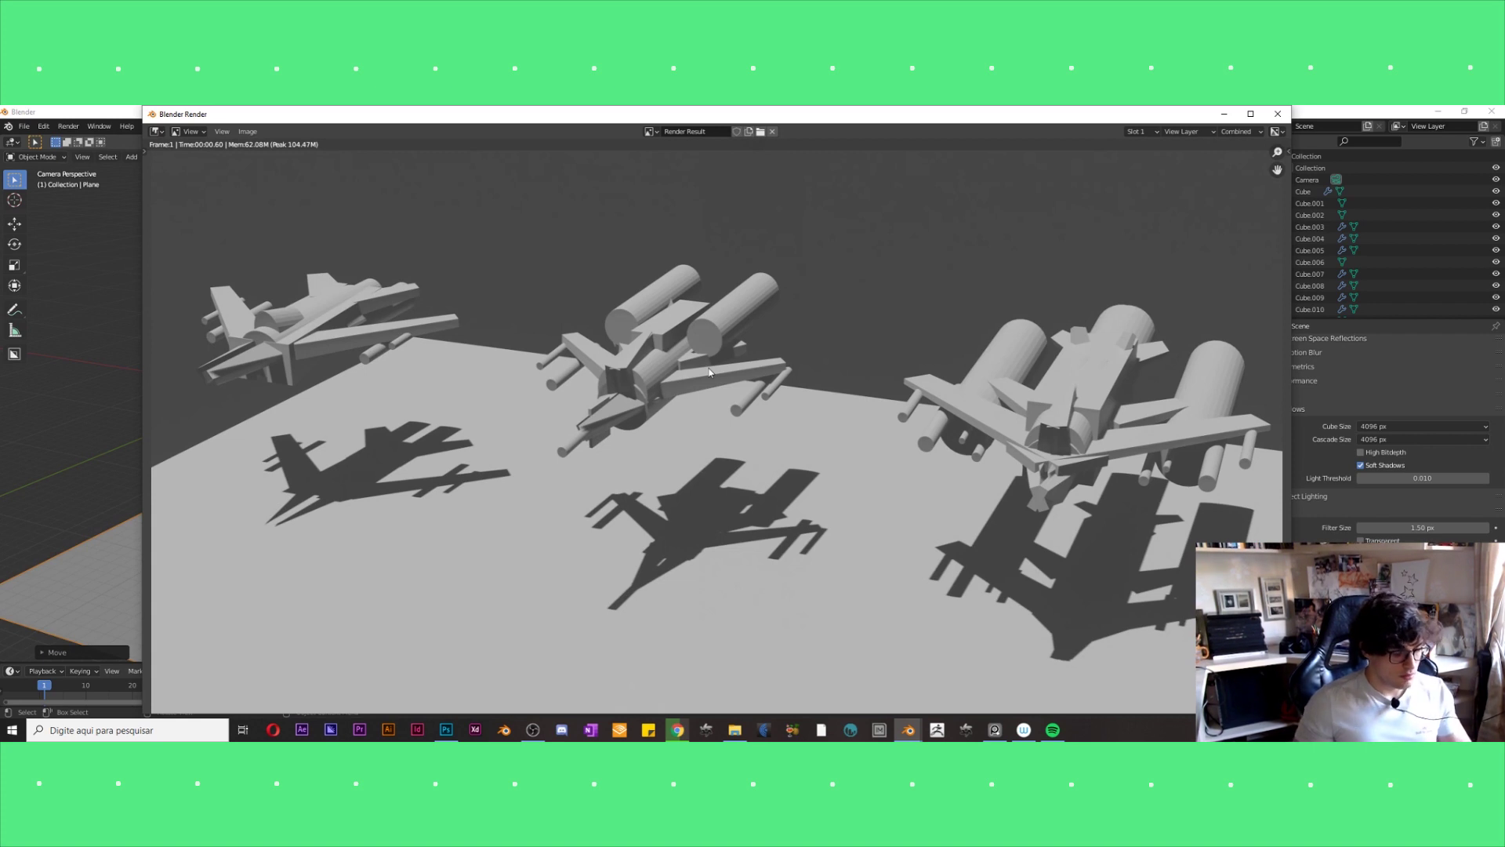
pyautogui.press('super+shift+s')
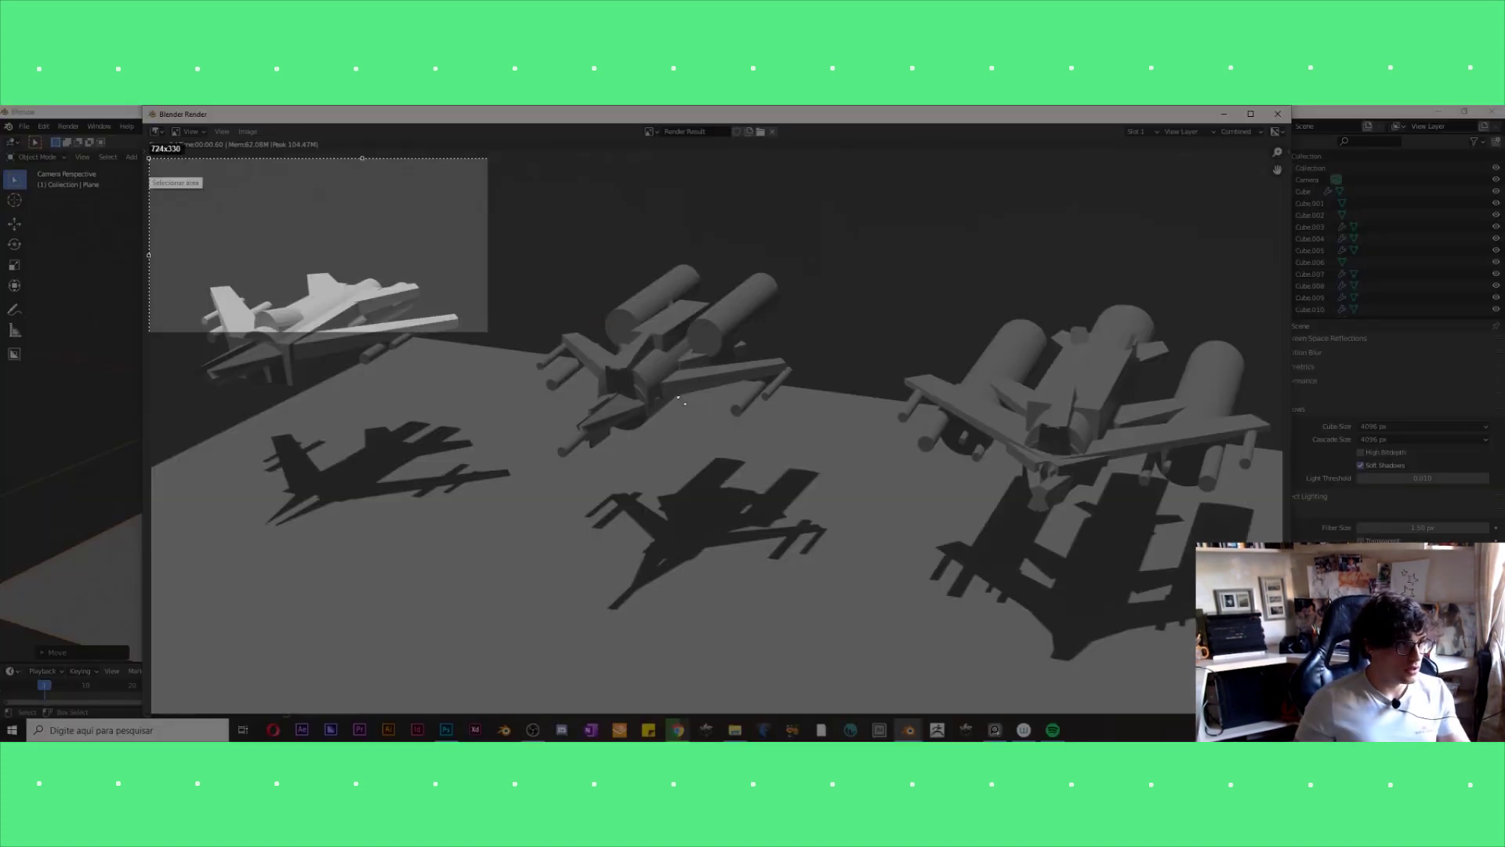
pyautogui.moveTo(265, 222); pyautogui.dragTo(1281, 653)
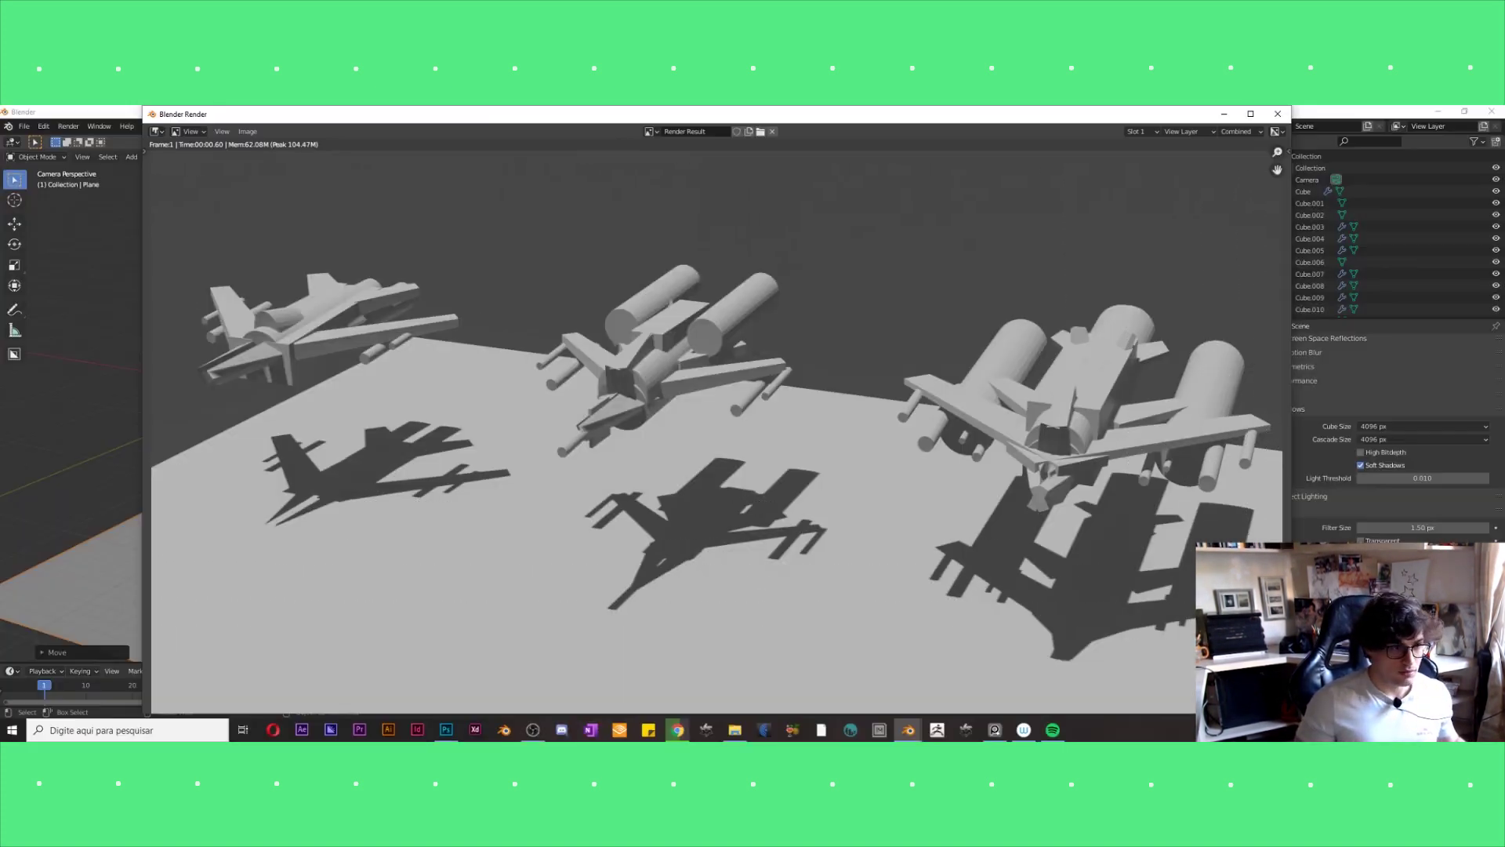
pyautogui.click(446, 729)
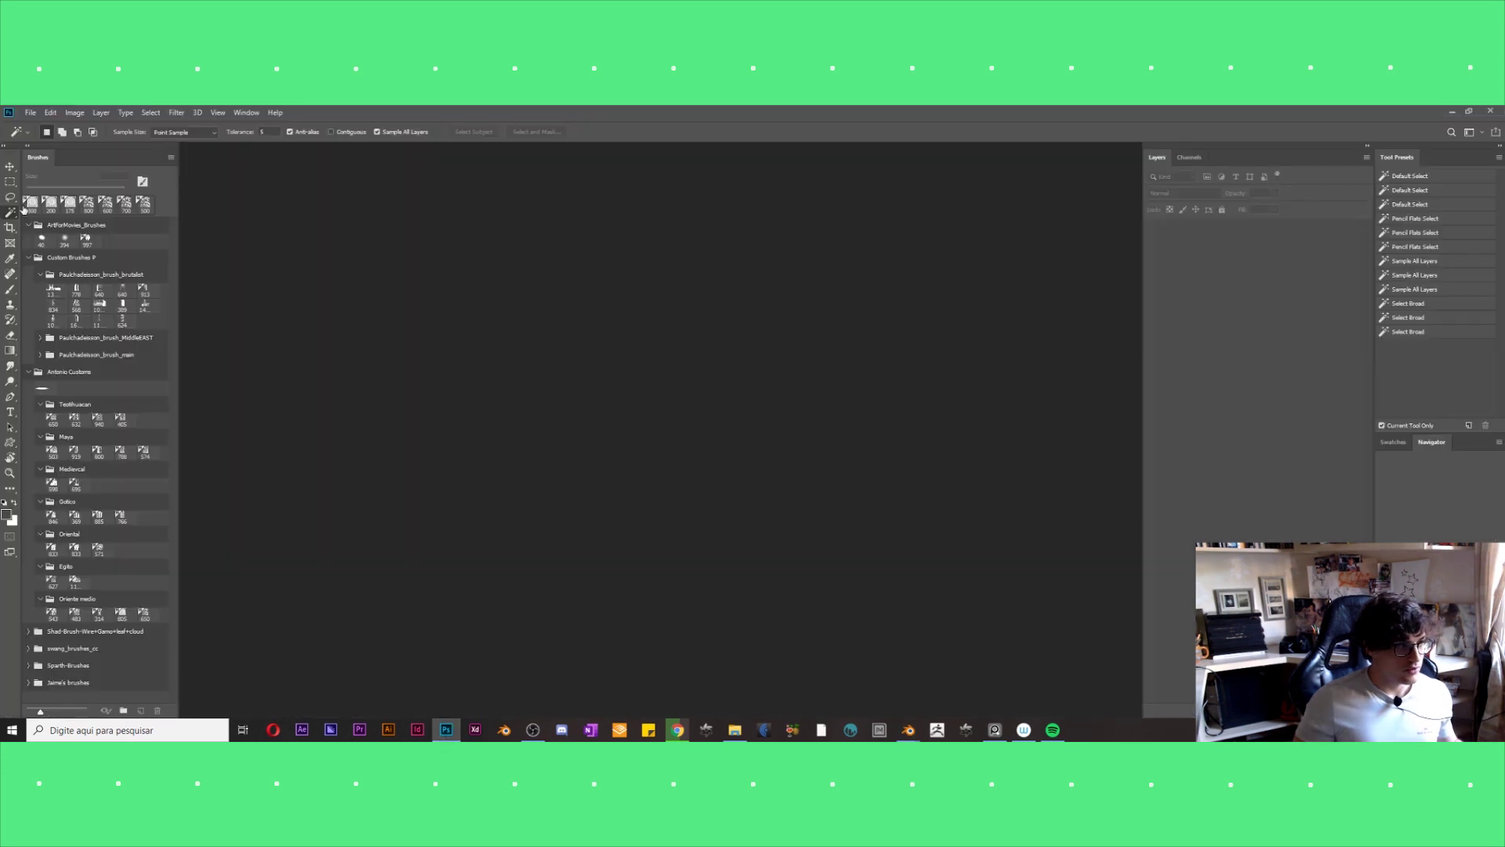
# Create a new document, paste the ship render as Layer 1, and fade it to 60% opacity.
pyautogui.click(30, 112)
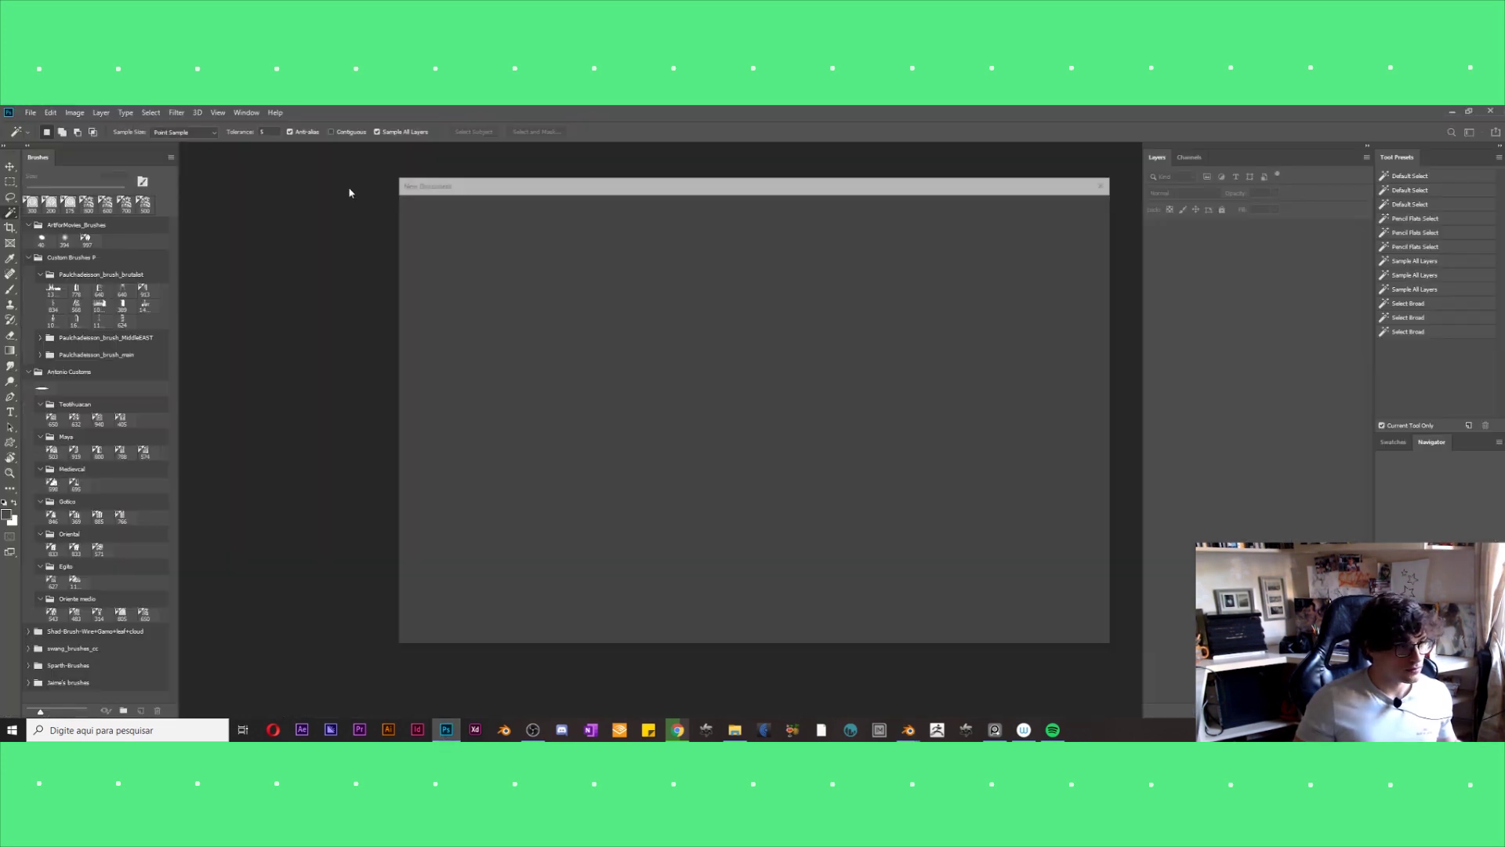
pyautogui.doubleClick(490, 412)
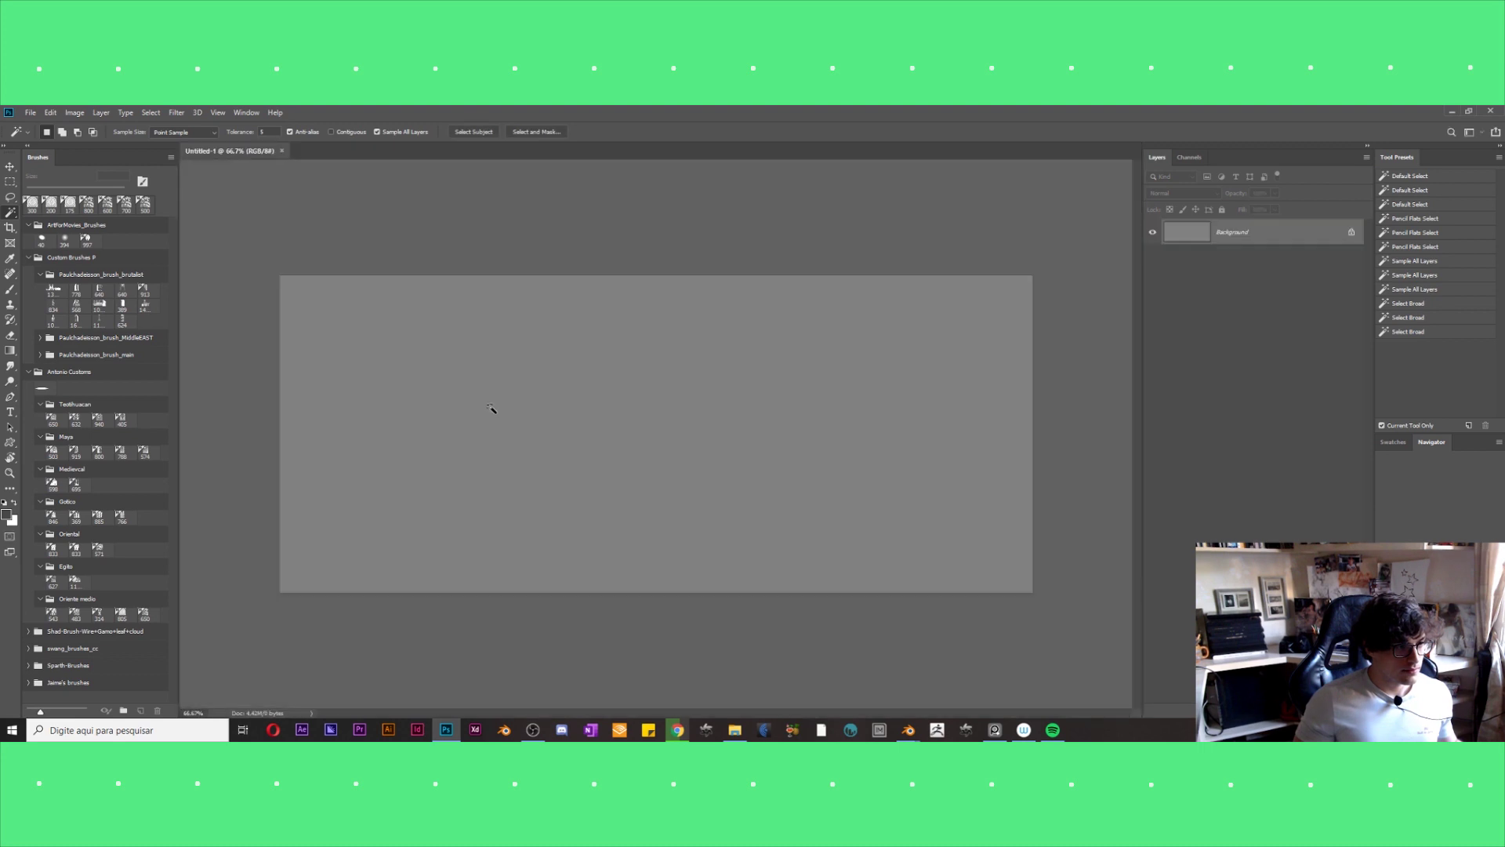
pyautogui.hotkey('ctrl', 'v')
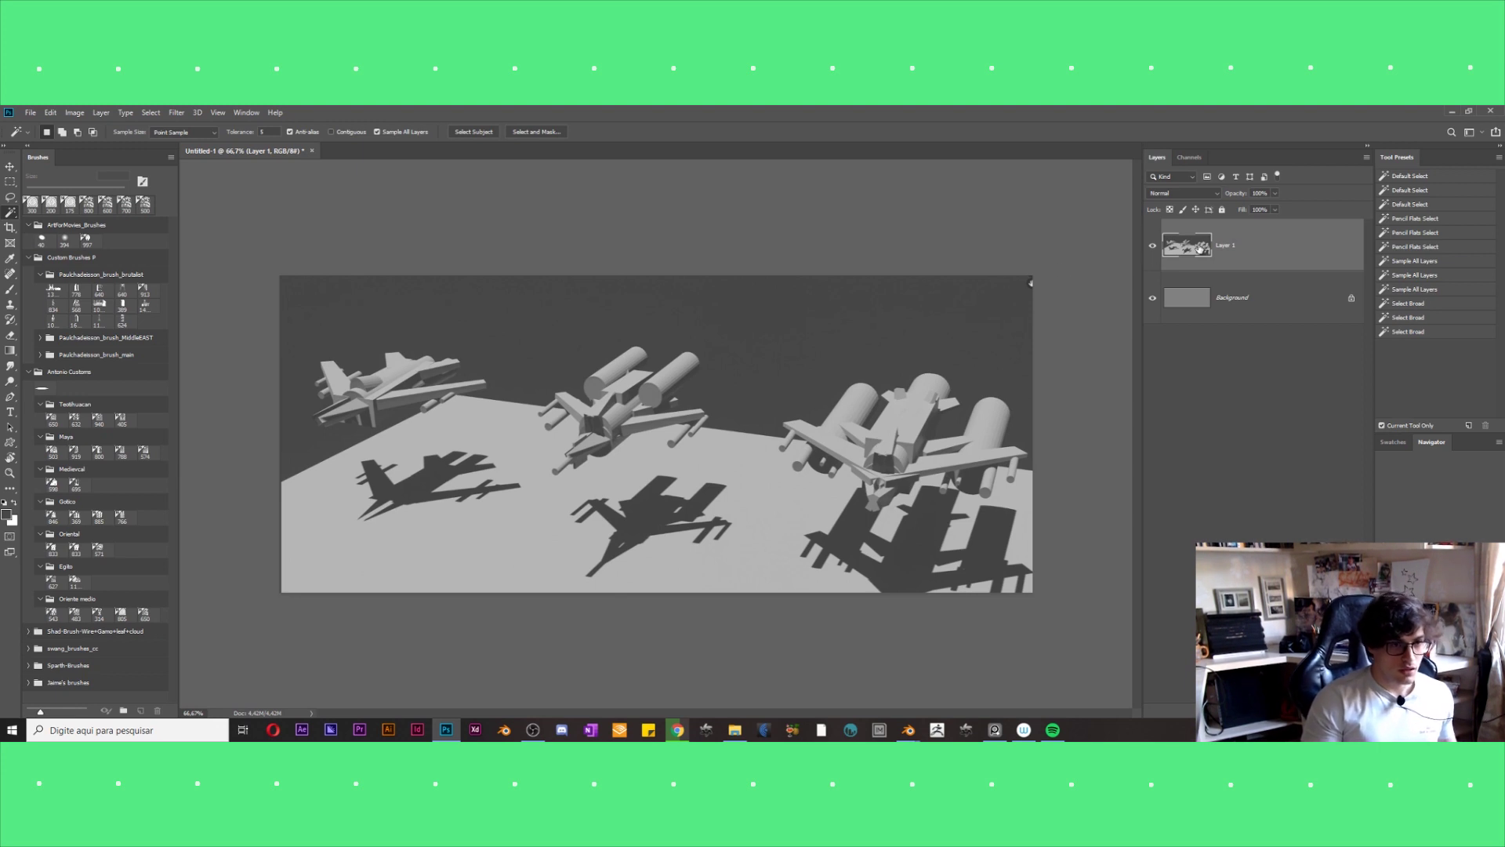
pyautogui.moveTo(1237, 196); pyautogui.dragTo(1238, 222)
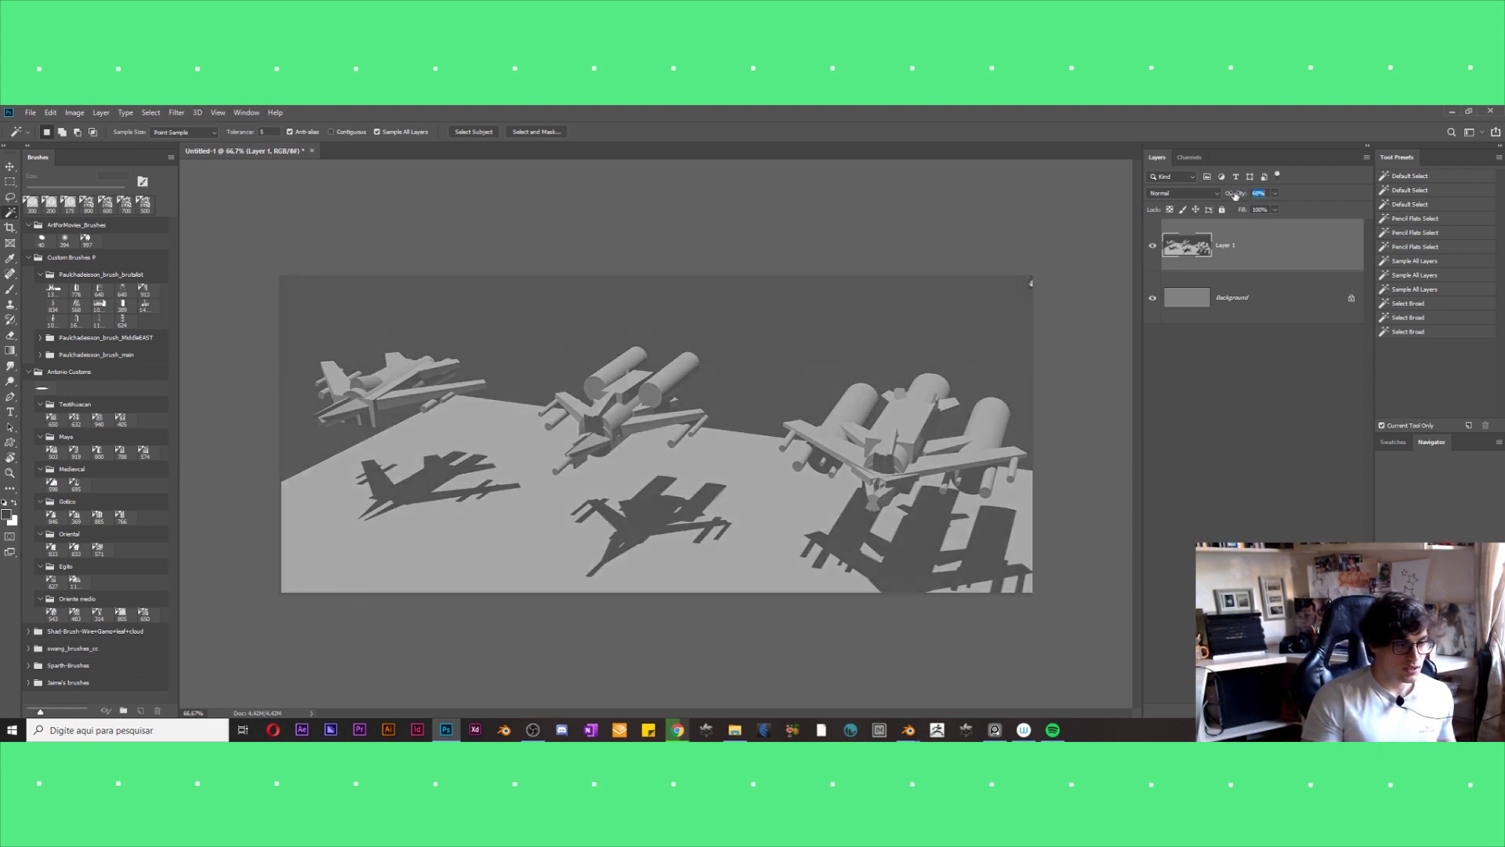
# Add a white-filled layer above the render and lower its opacity.
pyautogui.hotkey('ctrl', 'z')
pyautogui.hotkey('ctrl', 'shift', 'alt', 'n')
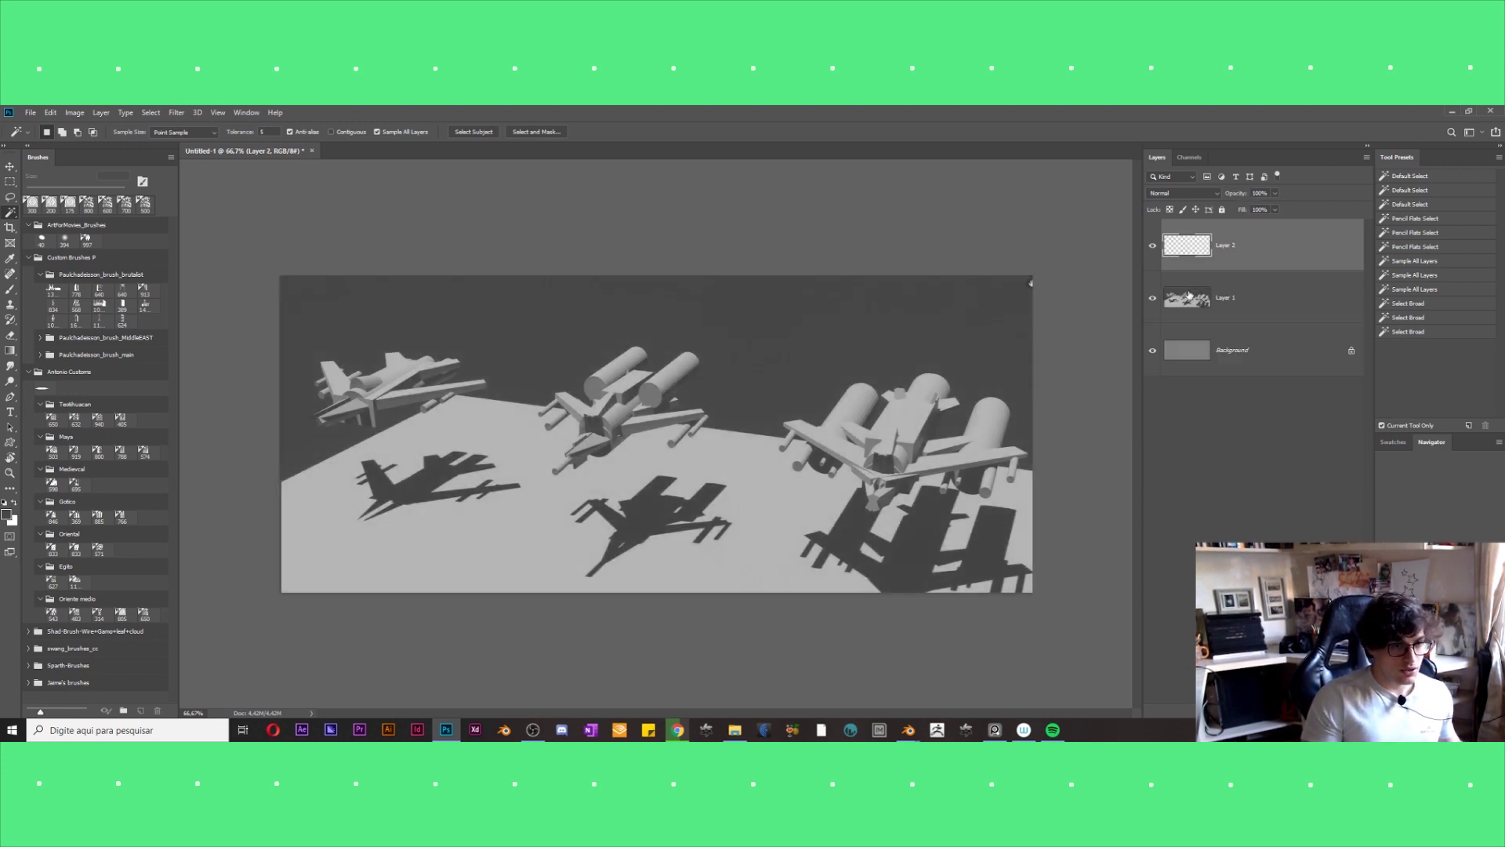
pyautogui.hotkey('ctrl', 'BackSpace')
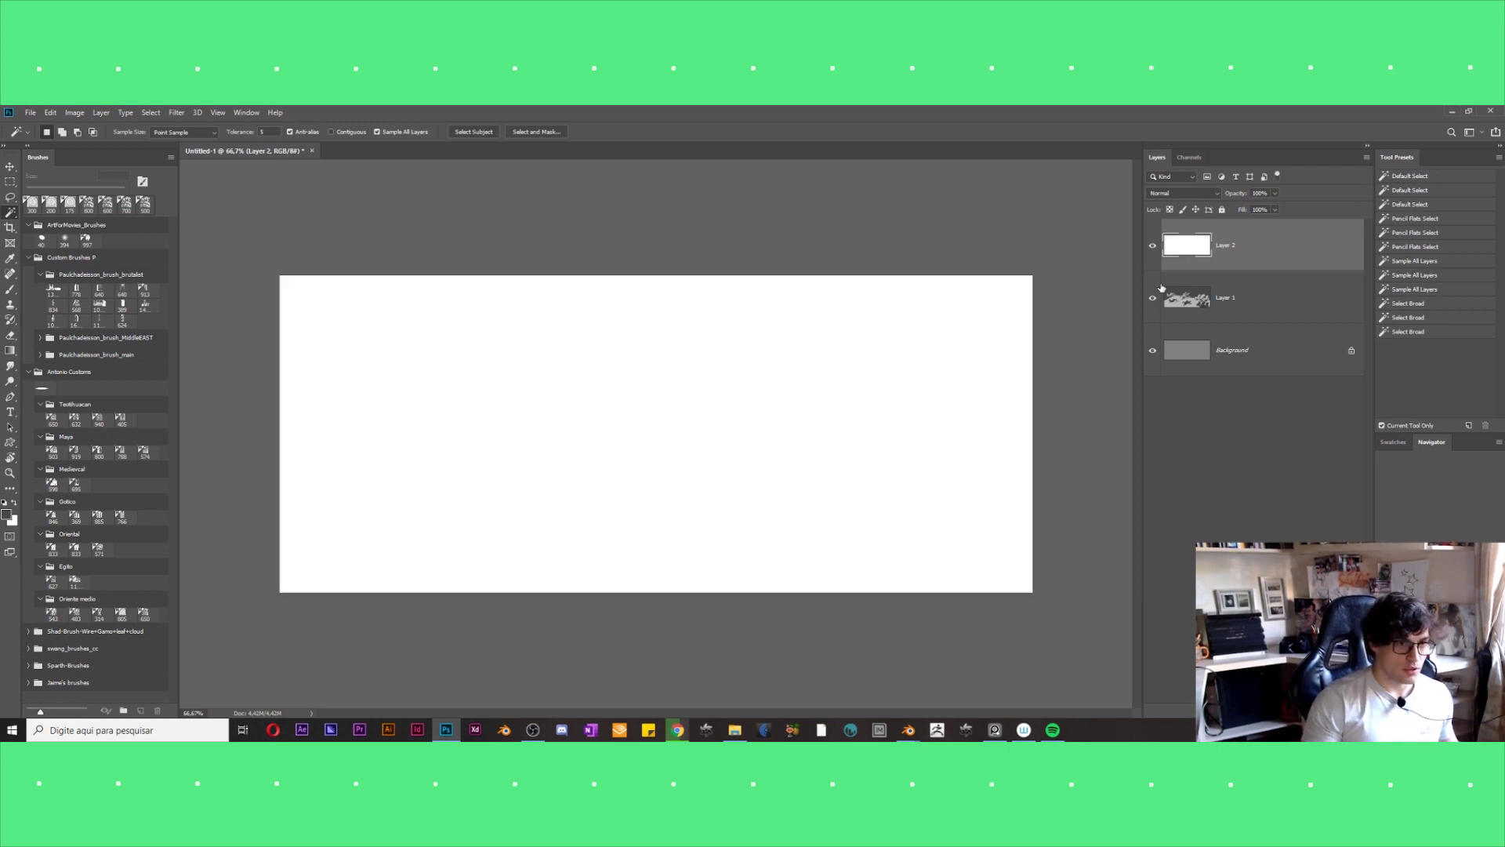
pyautogui.moveTo(1236, 204); pyautogui.dragTo(1241, 198)
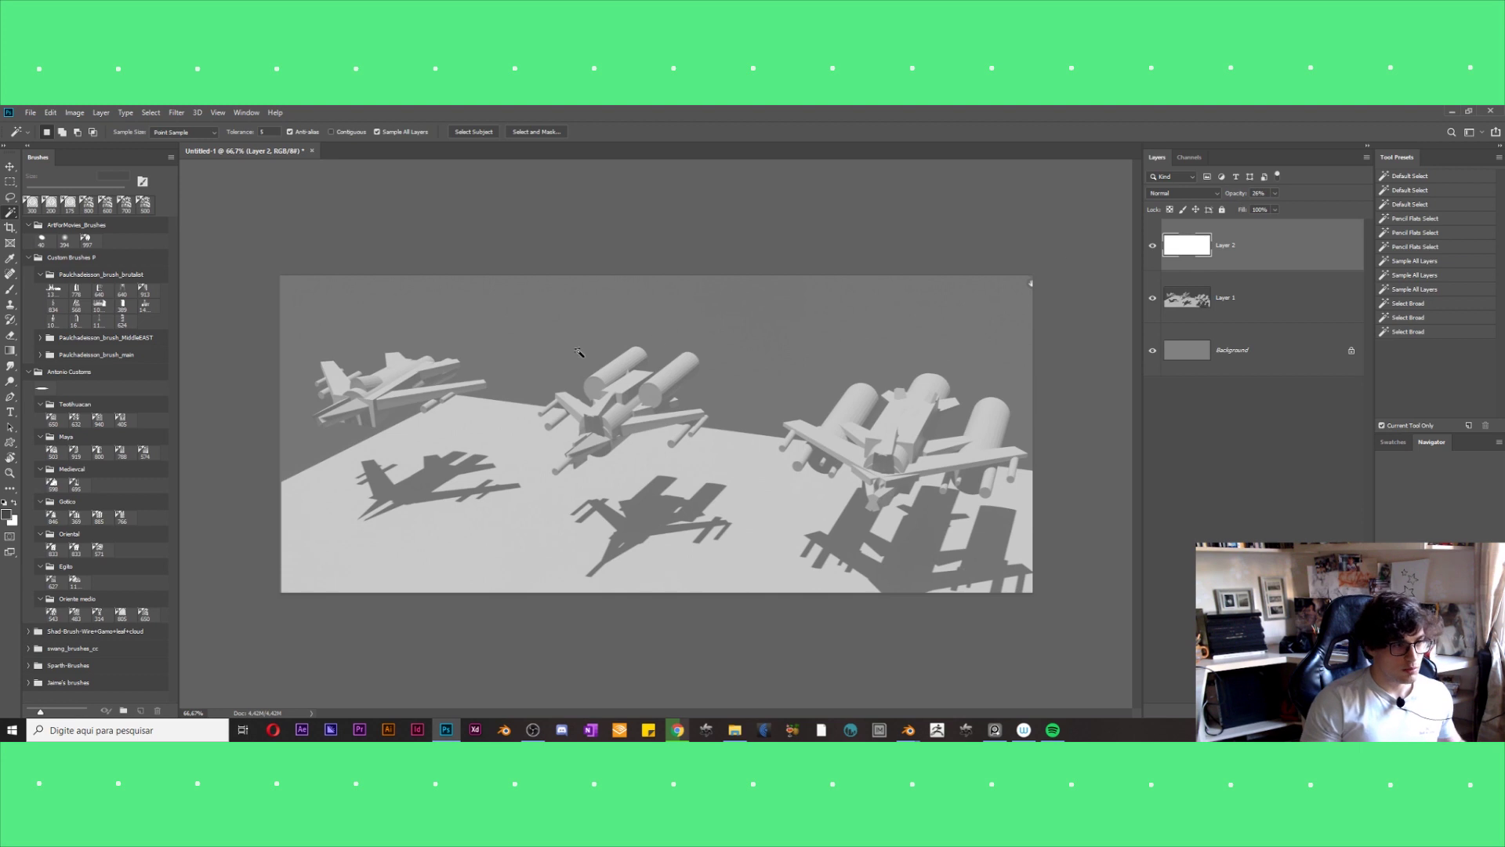
# Add an empty linework layer and try a small brush with an undone test line.
pyautogui.hotkey('ctrl', 'shift', 'alt', 'n')
pyautogui.press('b')
pyautogui.keyDown('alt'); pyautogui.scroll(5, 376, 384); pyautogui.keyUp('alt')
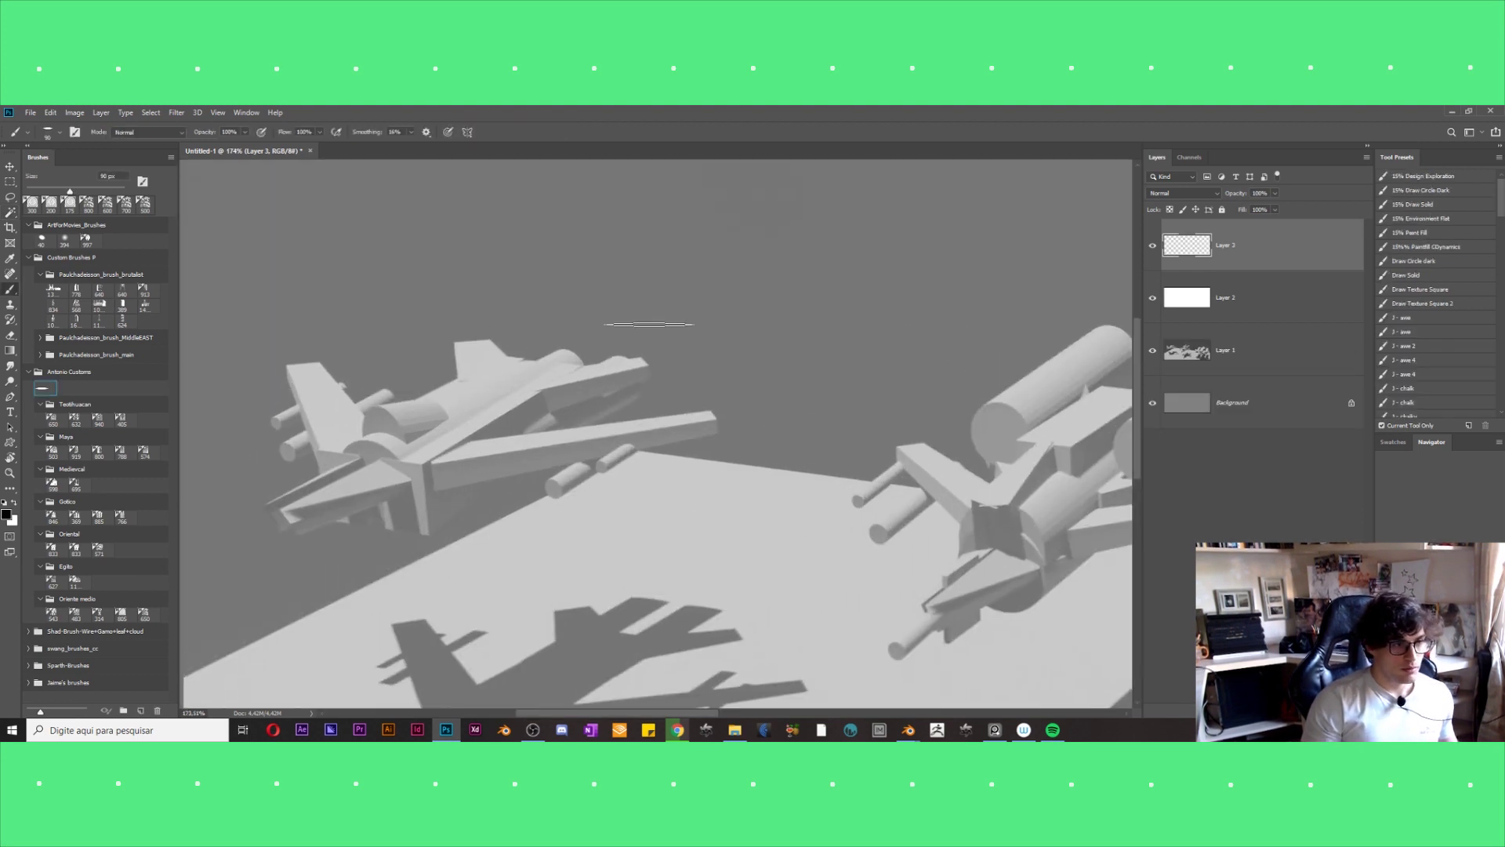
pyautogui.press('[')
pyautogui.press('[')
pyautogui.press('[')
pyautogui.moveTo(609, 322)
pyautogui.mouseDown()
pyautogui.moveTo(632, 266)
pyautogui.moveTo(657, 333)
pyautogui.mouseUp()
pyautogui.hotkey('ctrl', 'z')
pyautogui.hotkey('ctrl', 'z')
# Resize the image to 5000 px wide.
pyautogui.hotkey('ctrl', 'alt', 'i')
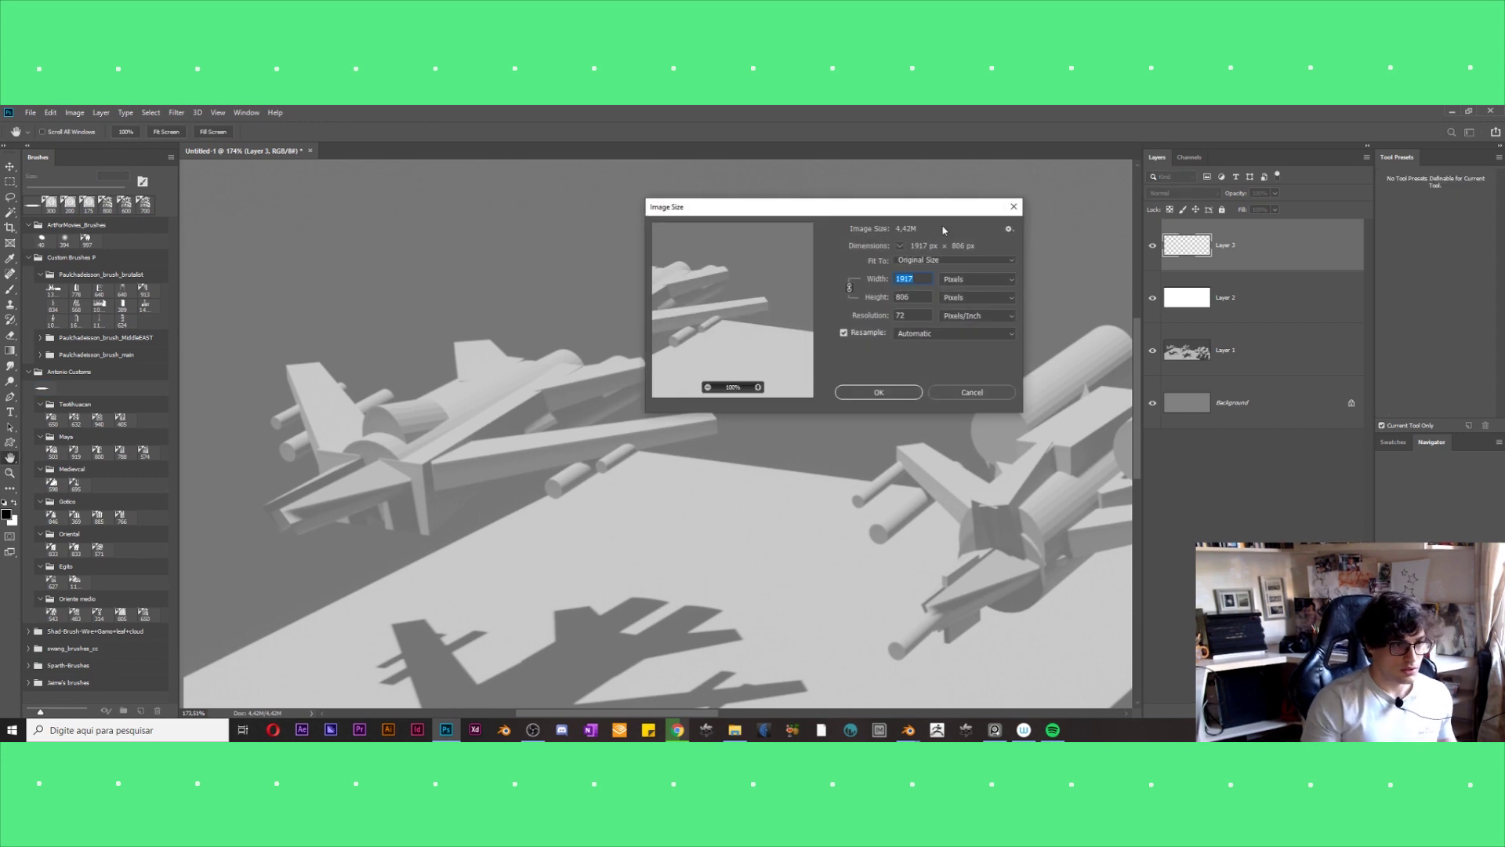
pyautogui.write('5000')
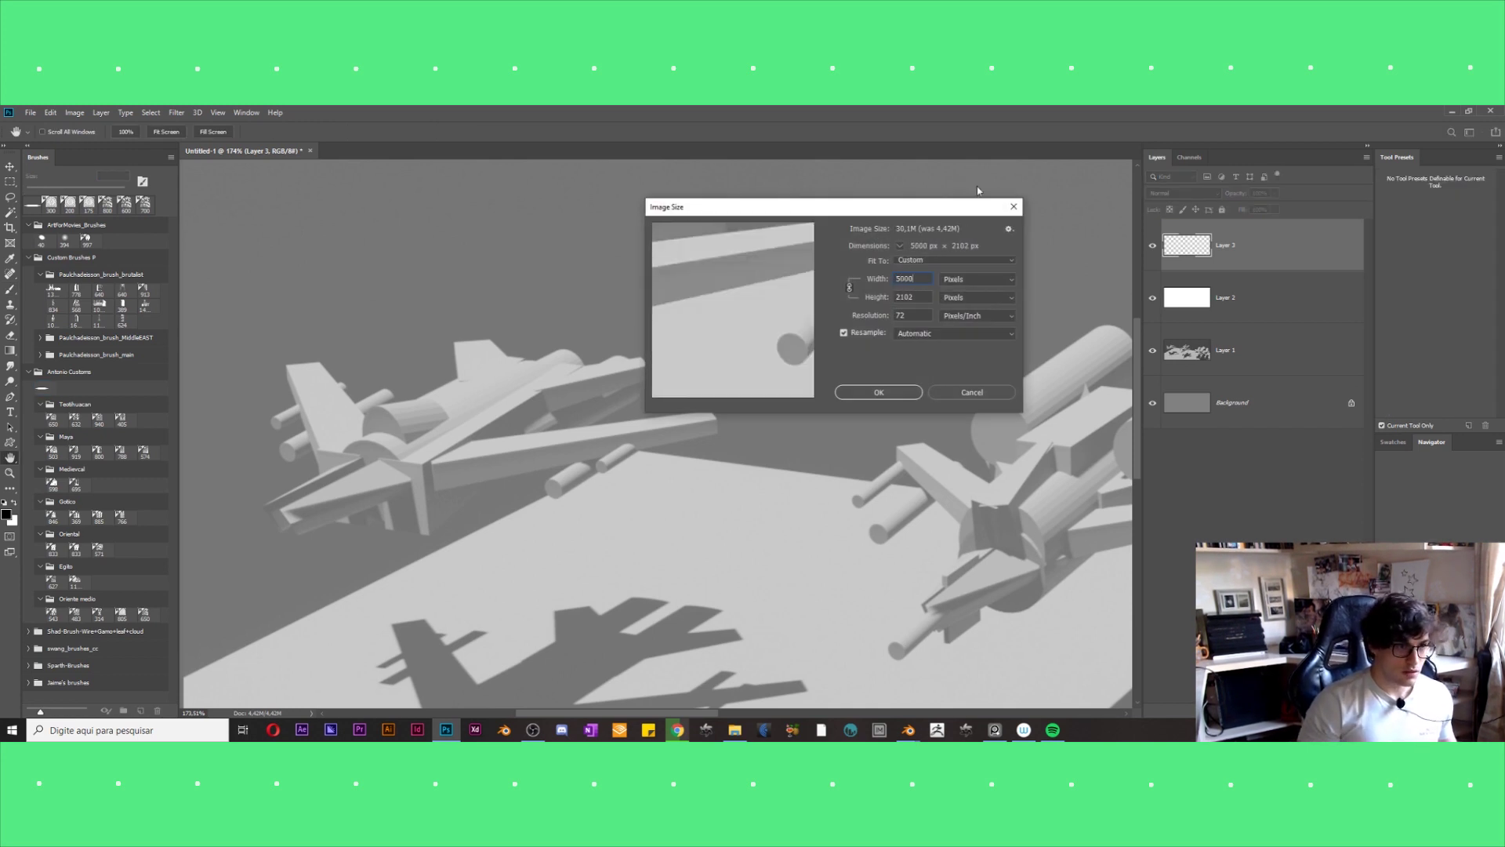
pyautogui.click(870, 391)
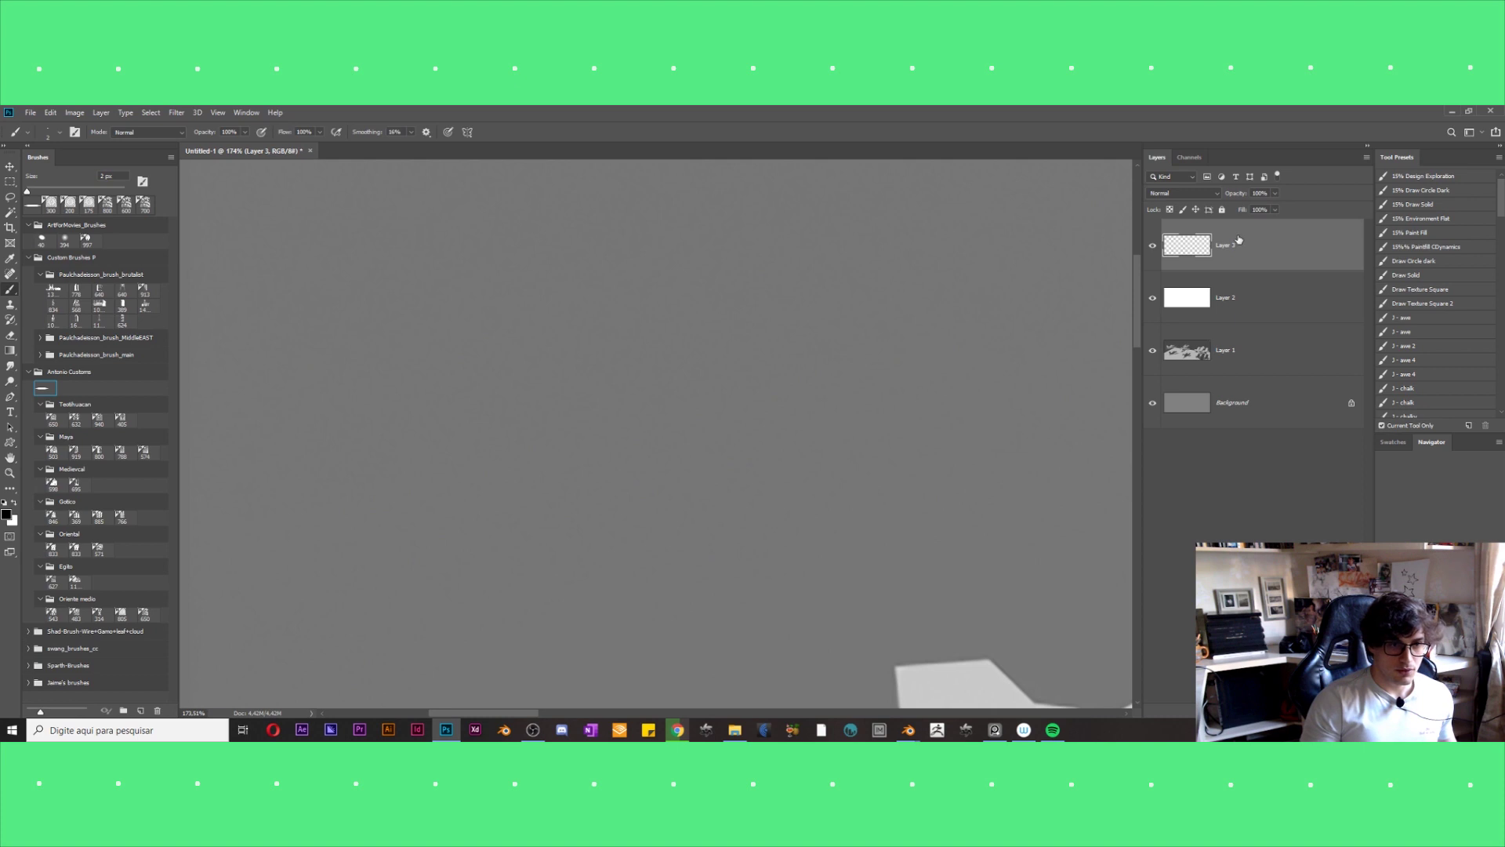
pyautogui.keyDown('alt'); pyautogui.scroll(-2, 970, 356); pyautogui.keyUp('alt')
pyautogui.keyDown('alt'); pyautogui.scroll(-2, 1008, 370); pyautogui.keyUp('alt')
pyautogui.keyDown('alt'); pyautogui.scroll(-1, 894, 359); pyautogui.keyUp('alt')
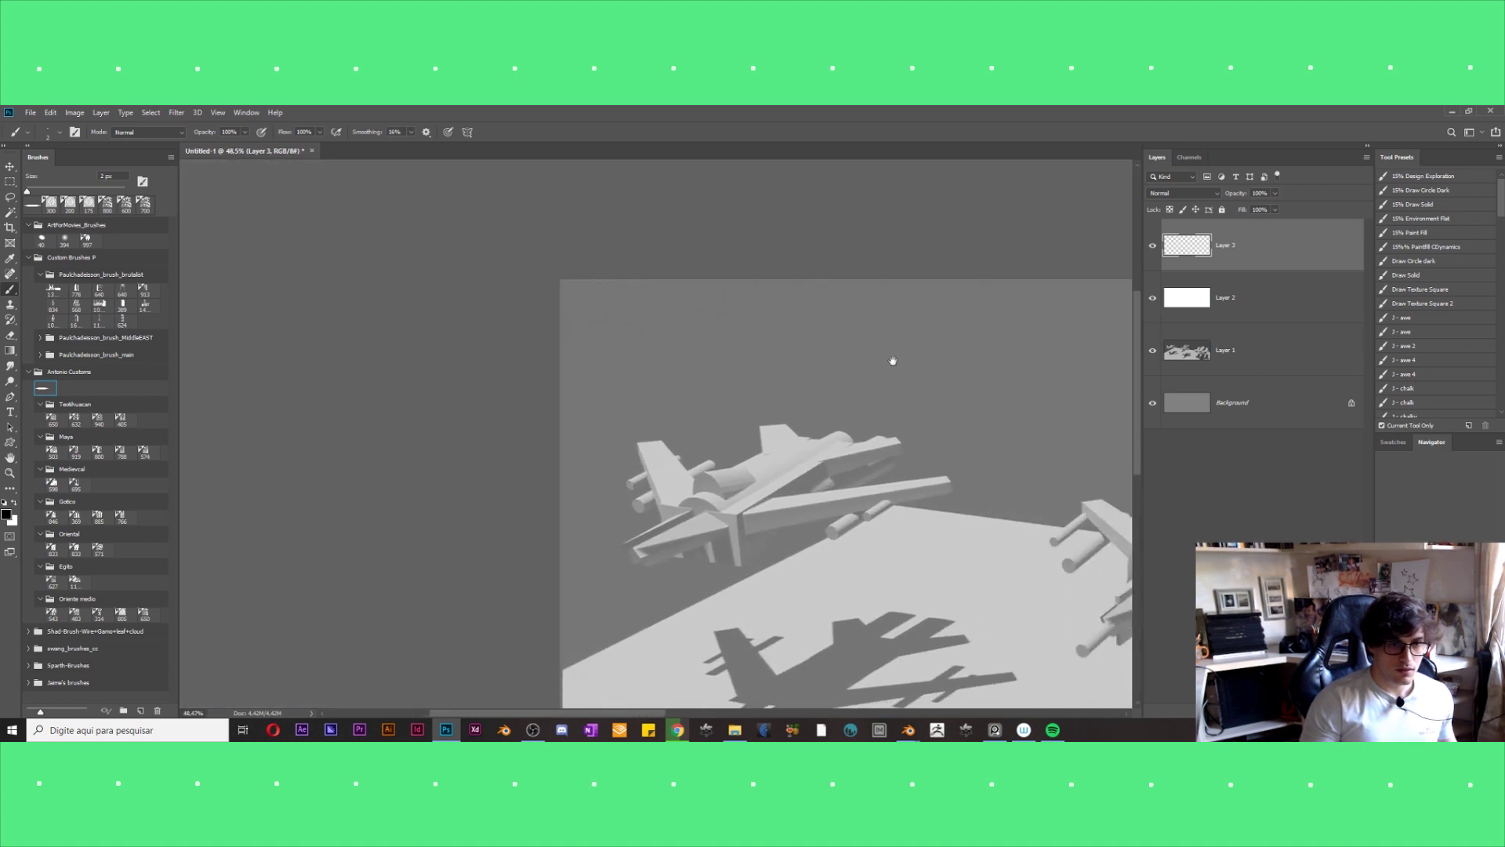
# Pick a different brush preset and test stroke sizes, undoing each test.
pyautogui.click(1411, 203)
pyautogui.moveTo(732, 393)
pyautogui.mouseDown()
pyautogui.moveTo(760, 364)
pyautogui.moveTo(786, 470)
pyautogui.mouseUp()
pyautogui.hotkey('ctrl', 'z')
pyautogui.press(']')
pyautogui.press(']')
pyautogui.press(']')
pyautogui.hotkey('ctrl', 'z')
pyautogui.moveTo(811, 378); pyautogui.dragTo(902, 356)
pyautogui.hotkey('ctrl', 'z')
pyautogui.press('[')
pyautogui.keyDown('alt'); pyautogui.scroll(1, 706, 482); pyautogui.keyUp('alt')
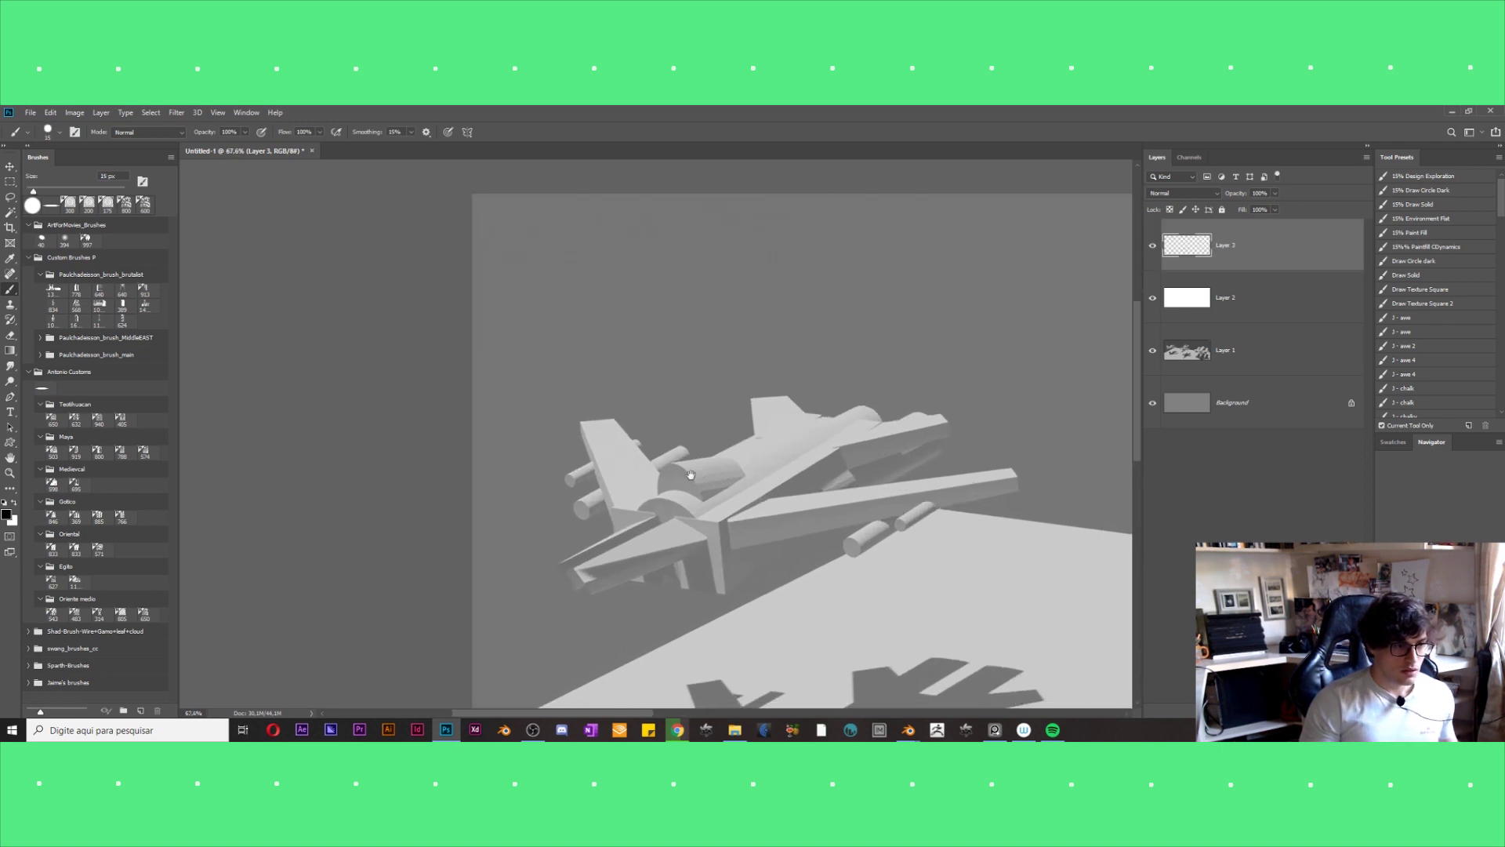
pyautogui.keyDown('alt'); pyautogui.scroll(1, 627, 474); pyautogui.keyUp('alt')
pyautogui.hotkey('alt', 'Tab')
pyautogui.hotkey('alt', 'Tab')
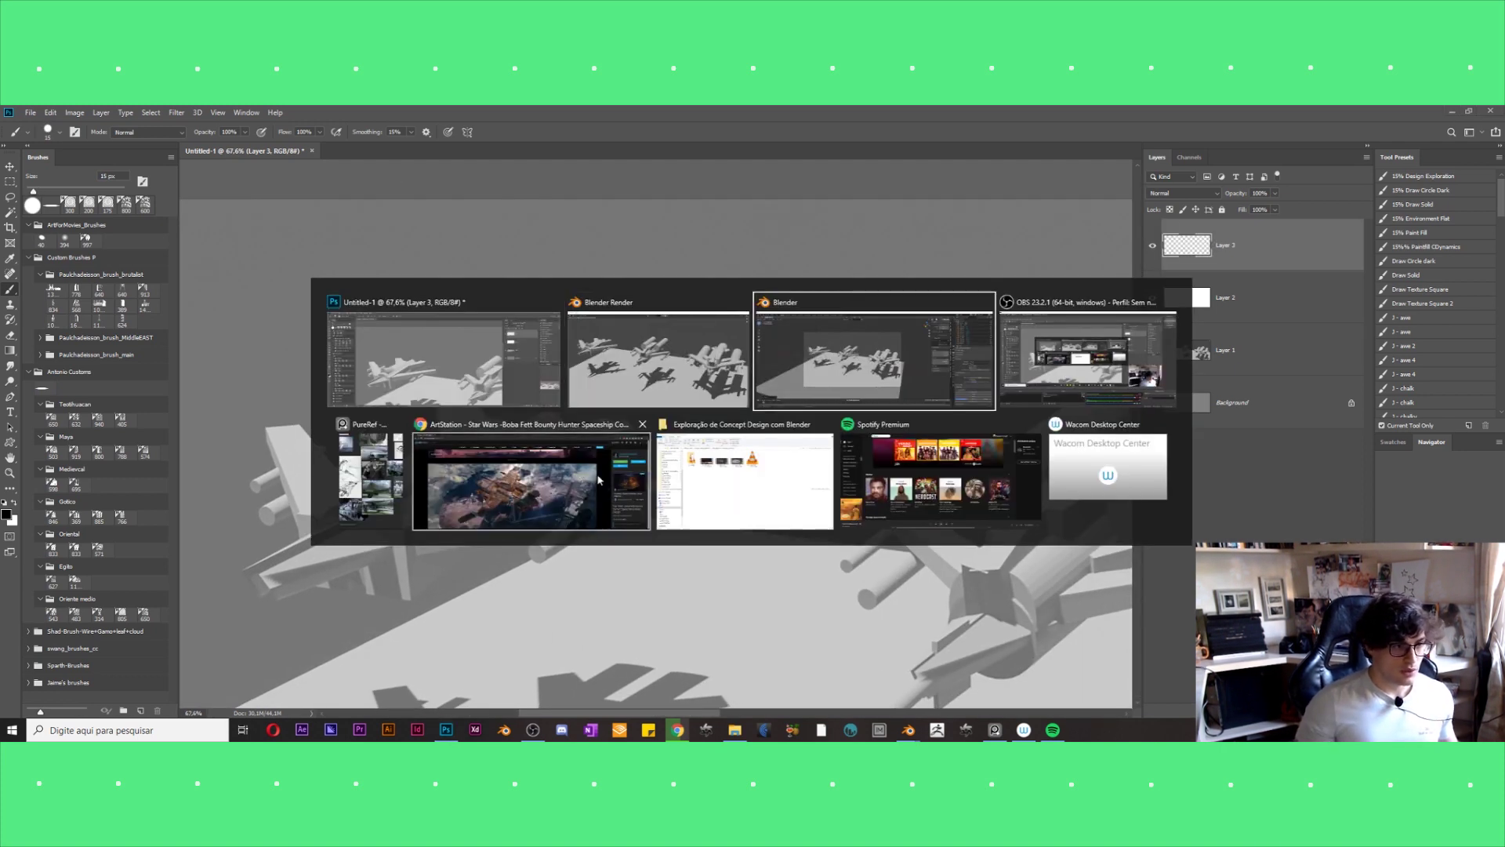
# Bring the PureRef board forward, narrow it, and browse its images.
pyautogui.click(372, 486)
pyautogui.moveTo(503, 478); pyautogui.dragTo(247, 486)
pyautogui.scroll(-3, 138, 437)
pyautogui.scroll(5, 137, 437)
pyautogui.moveTo(161, 492); pyautogui.dragTo(145, 431, button='middle')
pyautogui.scroll(2, 144, 431)
pyautogui.scroll(2, 153, 407)
pyautogui.scroll(-3, 144, 398)
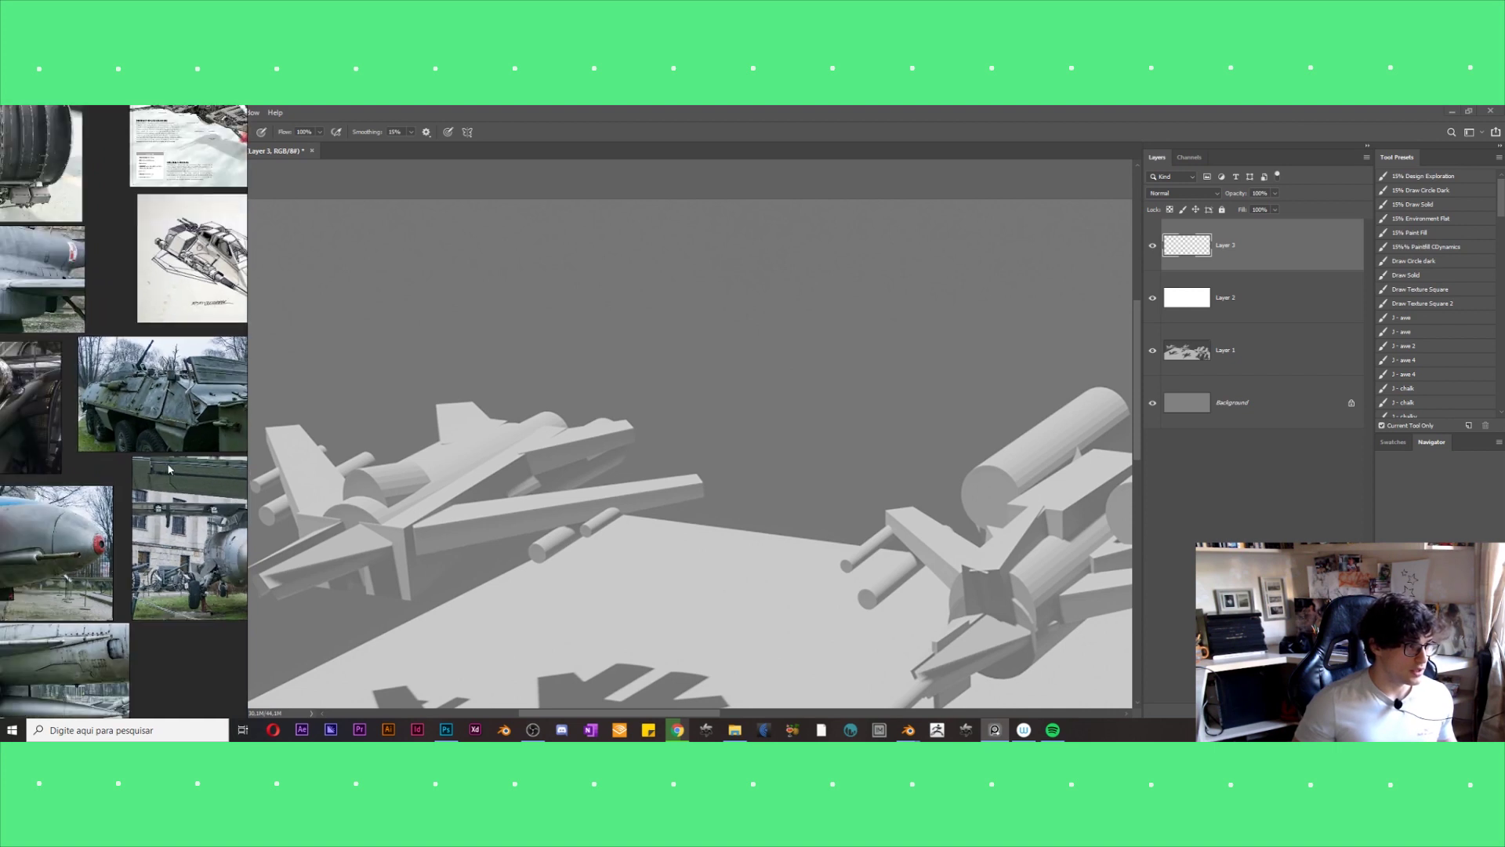
pyautogui.scroll(-2, 132, 515)
# Pan the board to the jet photos and select the F-15 photo.
pyautogui.moveTo(132, 515); pyautogui.dragTo(149, 462, button='middle')
pyautogui.scroll(2, 149, 461)
pyautogui.scroll(2, 151, 459)
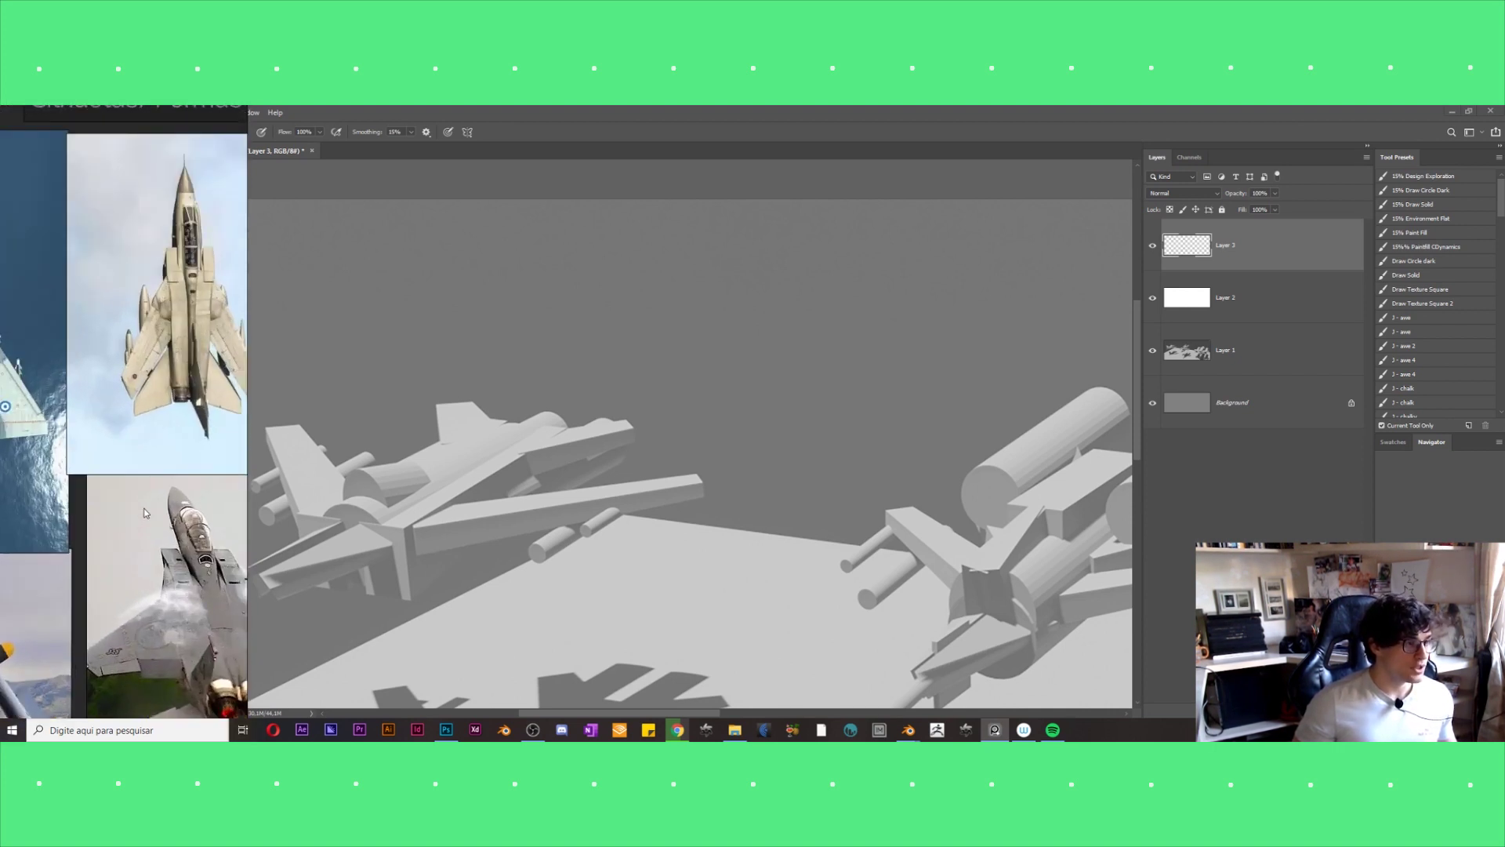
pyautogui.scroll(-3, 148, 462)
pyautogui.moveTo(134, 494); pyautogui.dragTo(114, 518, button='middle')
pyautogui.scroll(1, 114, 518)
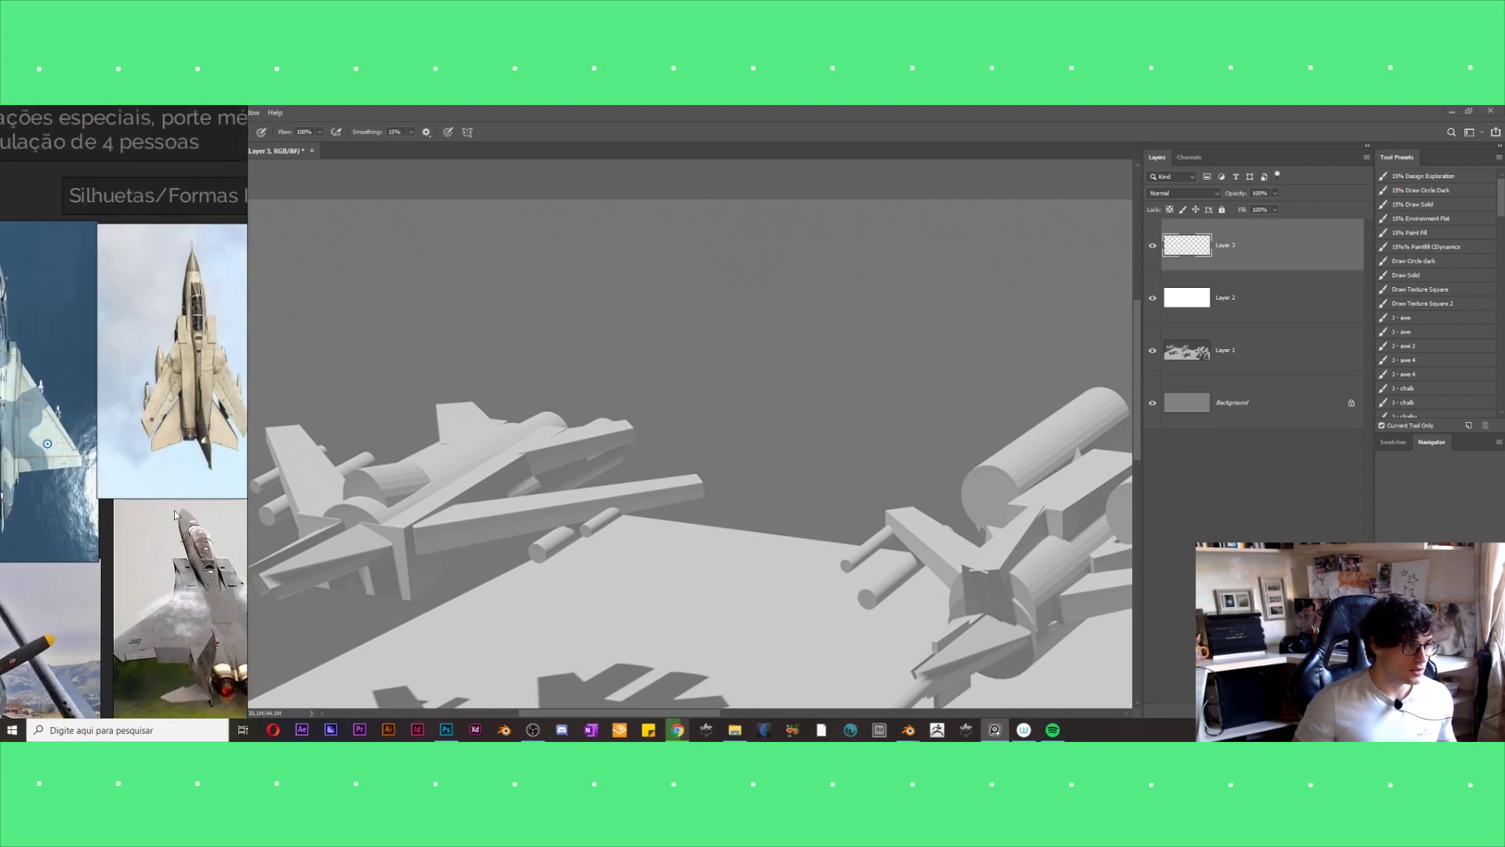
pyautogui.scroll(1, 110, 486)
pyautogui.scroll(1, 108, 471)
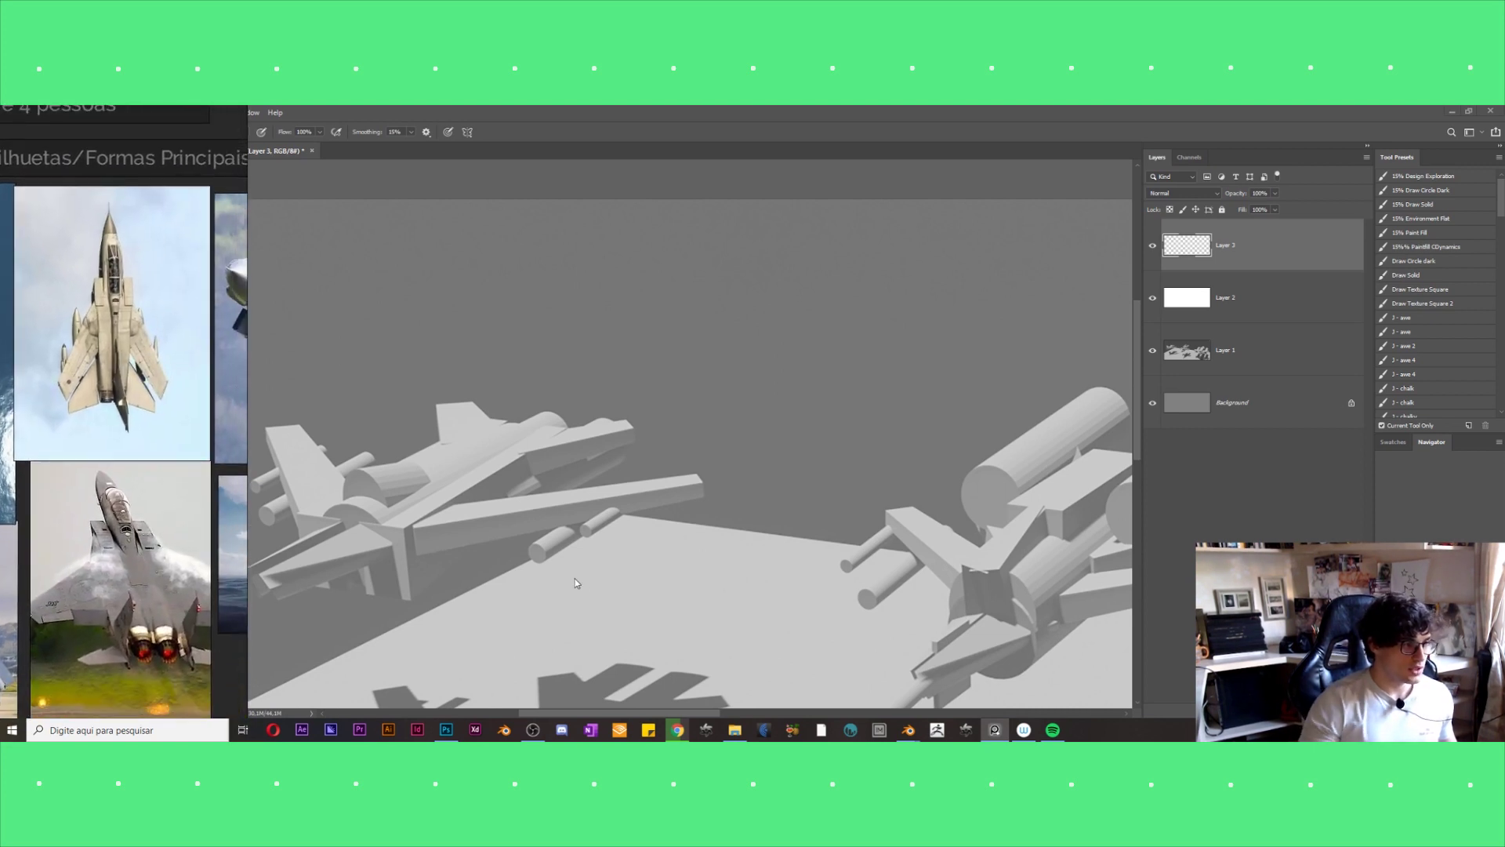
pyautogui.click(141, 553)
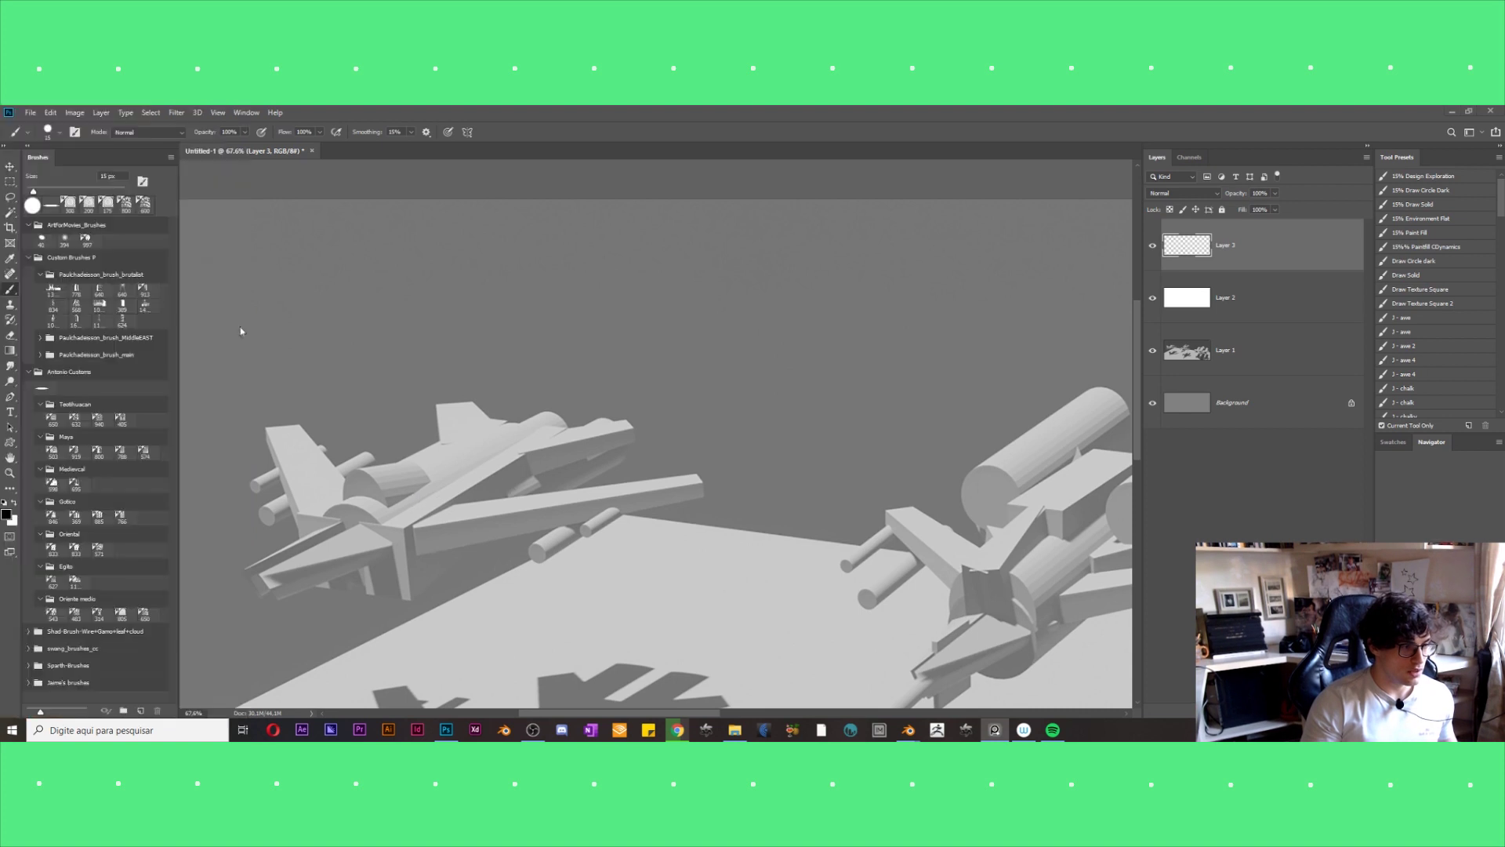
pyautogui.scroll(1, 165, 566)
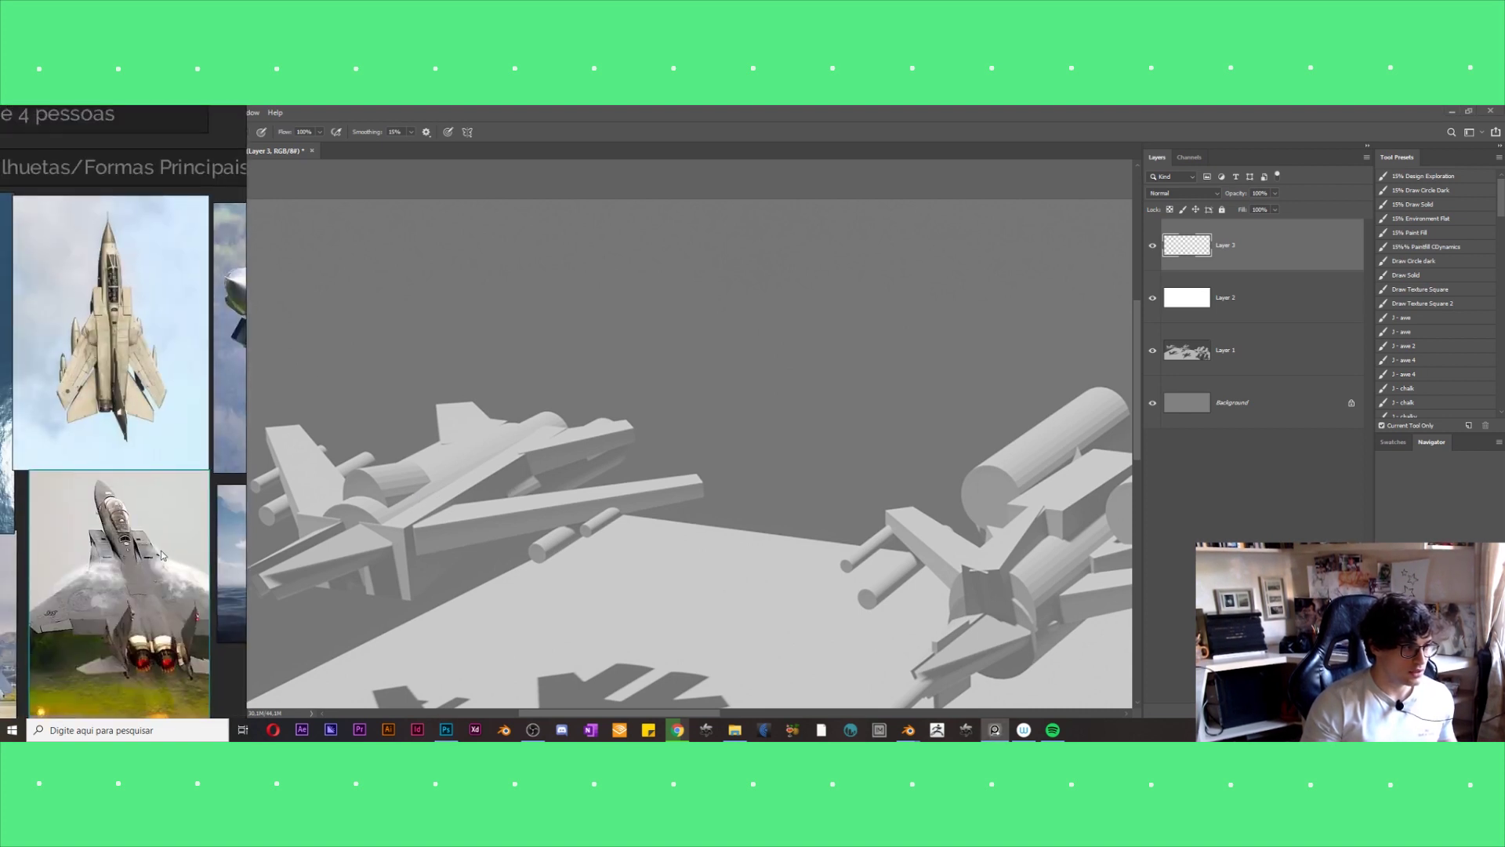
# Set the PureRef board to Always On Top and pan to the canvas's left edge.
pyautogui.rightClick(163, 370)
pyautogui.moveTo(188, 511)
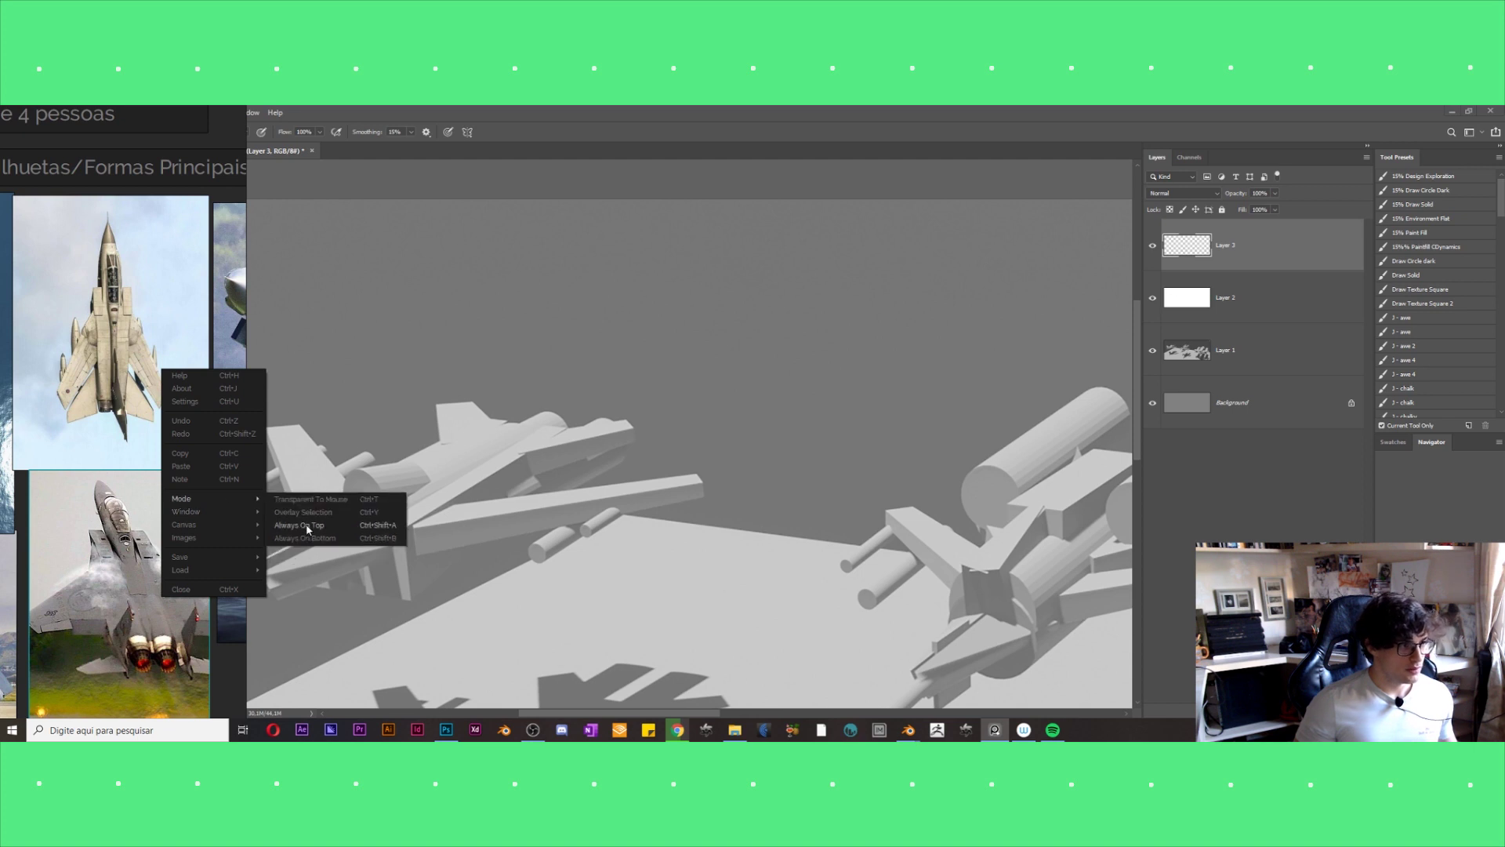
pyautogui.click(304, 515)
pyautogui.moveTo(396, 431); pyautogui.dragTo(634, 417)
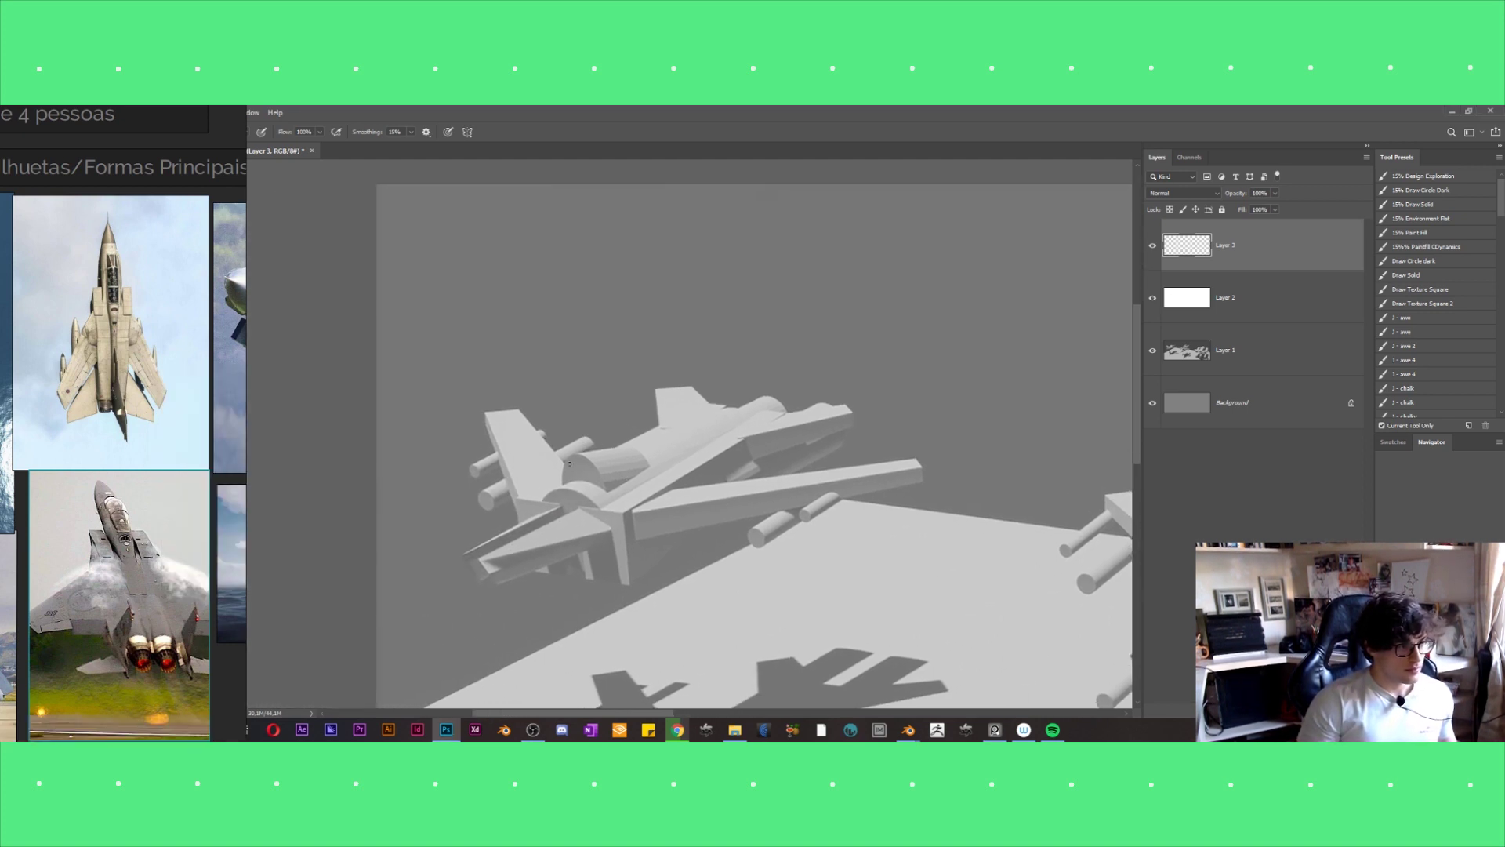
# Ink the cockpit's outline, inner curve, and lower and right edges over the left ship.
pyautogui.moveTo(565, 476)
pyautogui.mouseDown()
pyautogui.moveTo(625, 453)
pyautogui.moveTo(638, 475)
pyautogui.mouseUp()
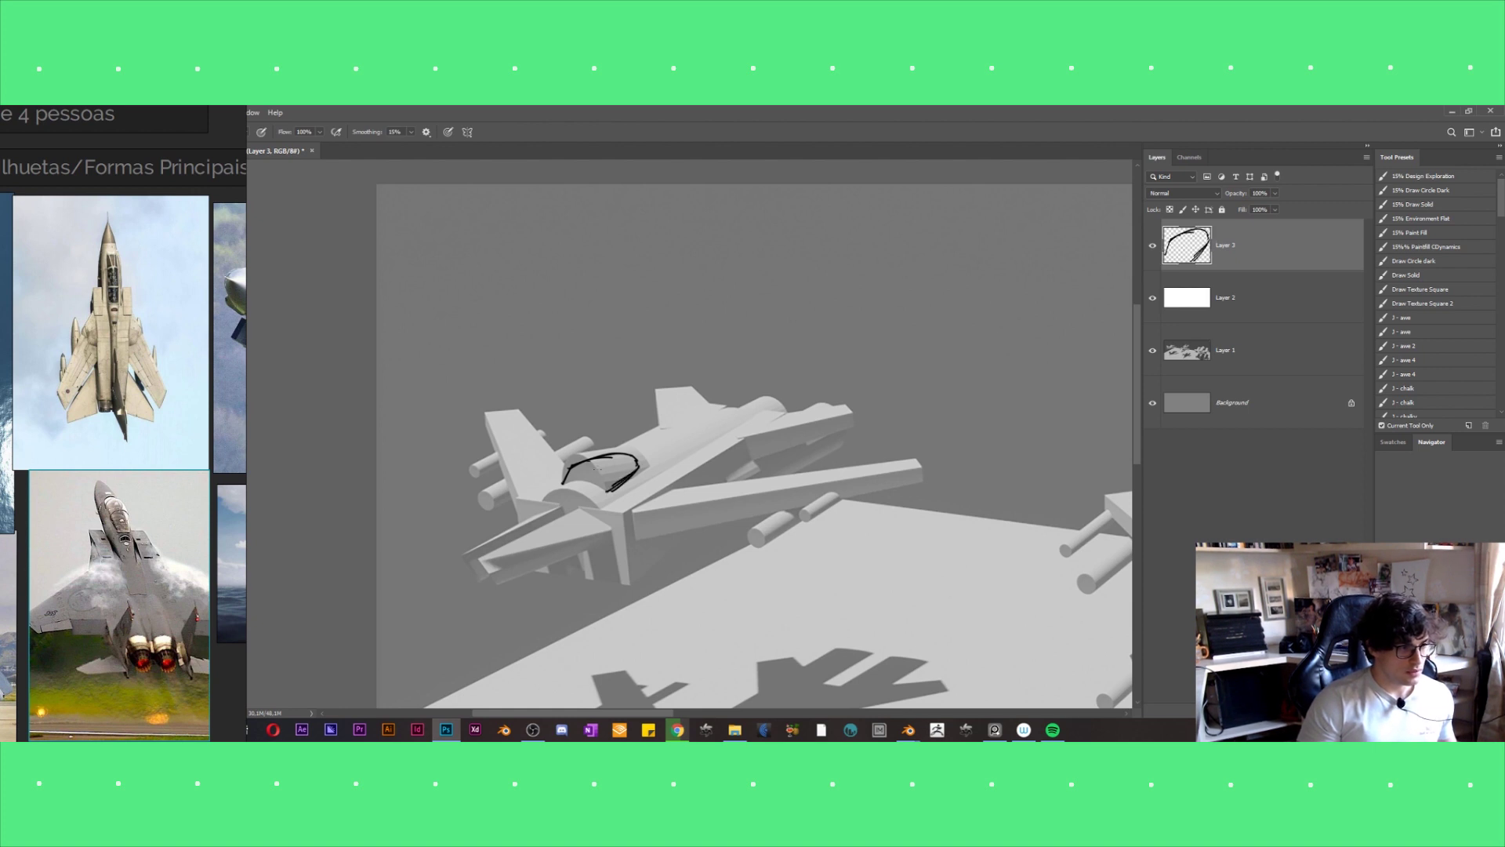
pyautogui.moveTo(605, 461); pyautogui.dragTo(616, 480)
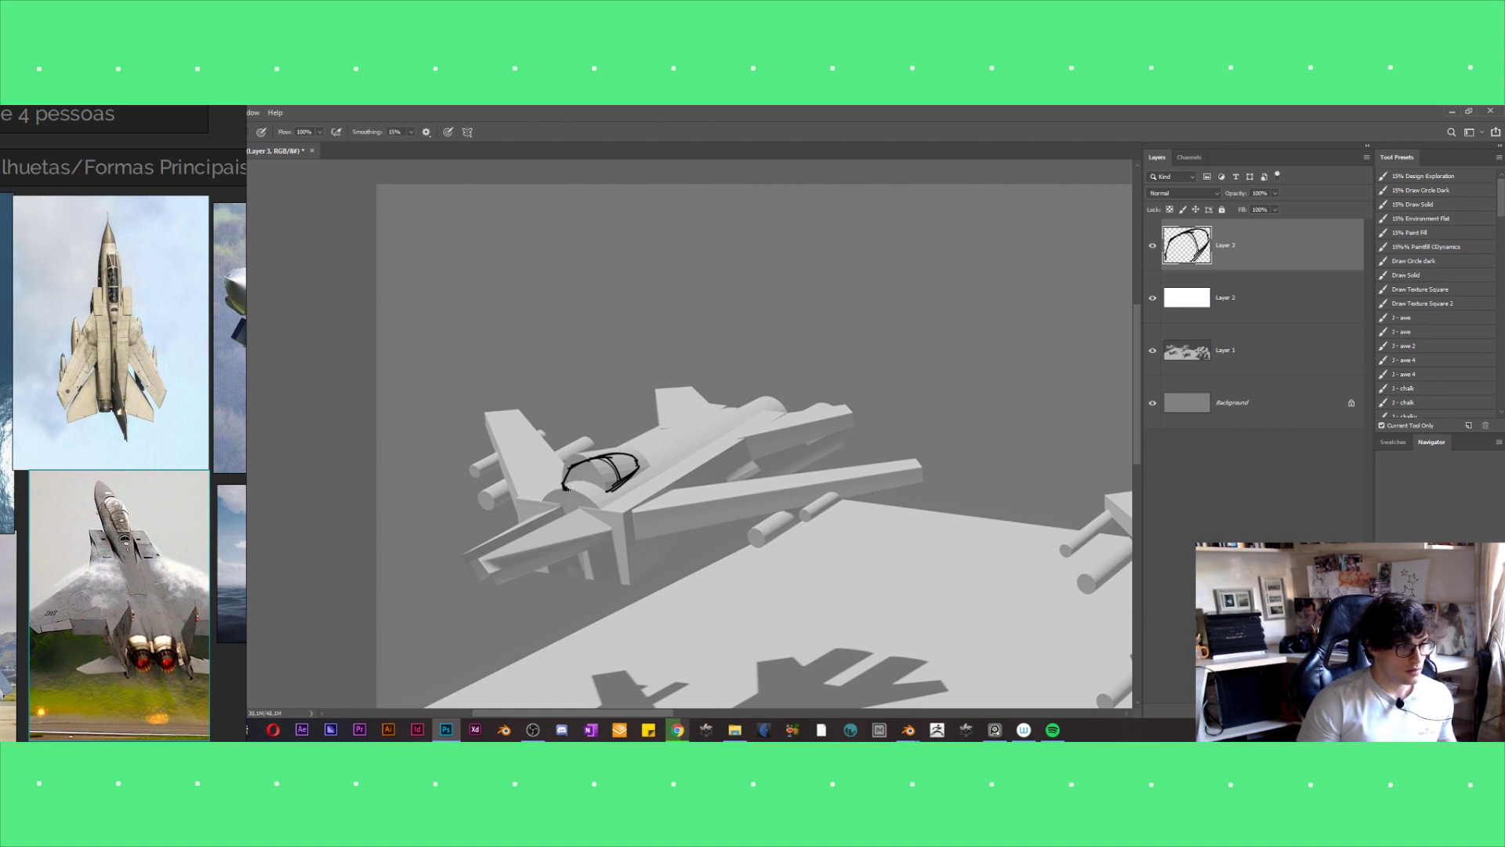
pyautogui.moveTo(569, 491); pyautogui.dragTo(615, 486)
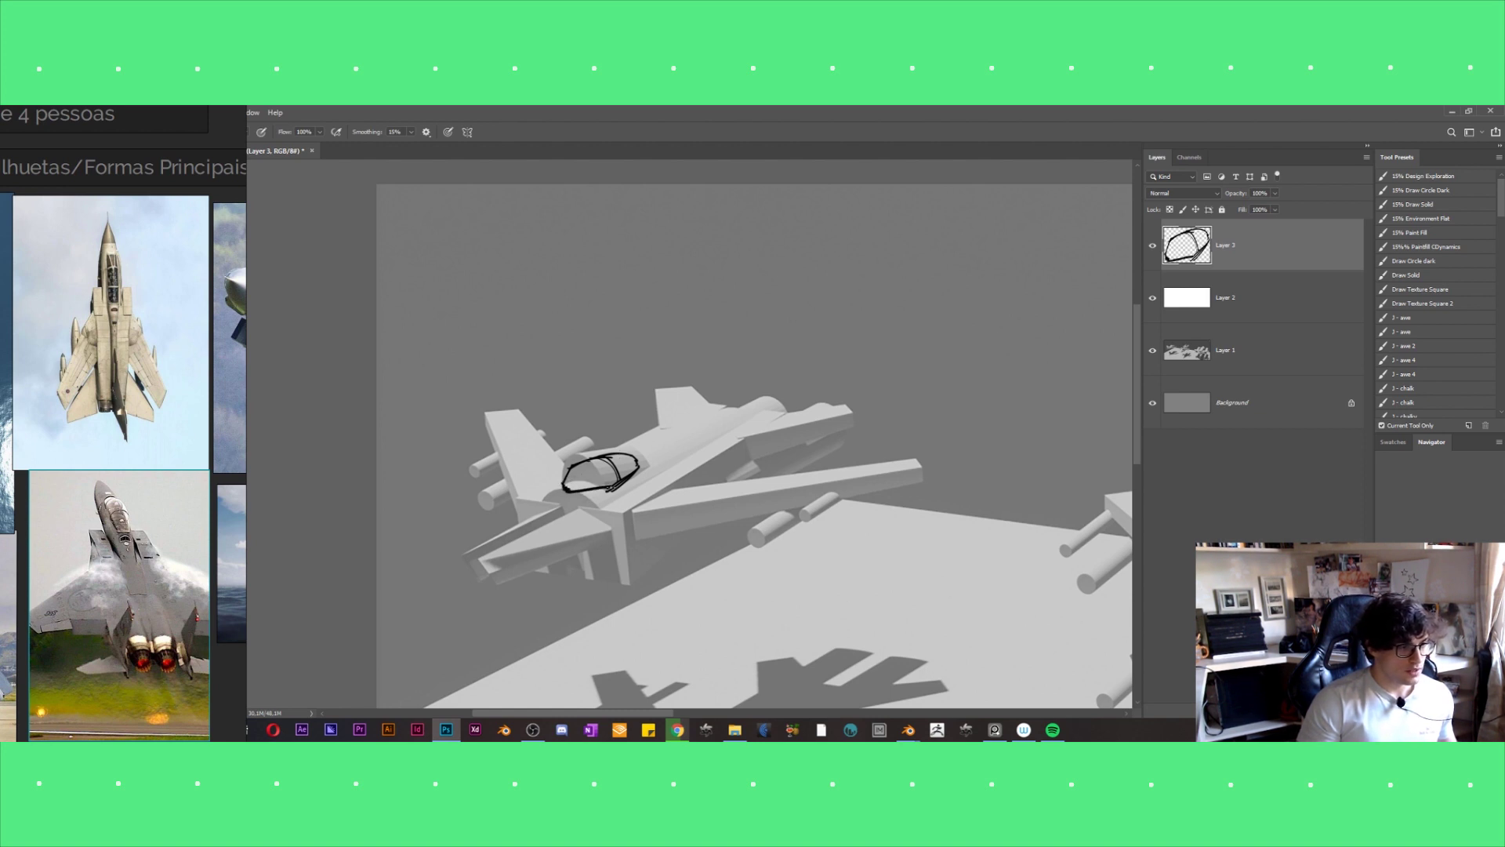
pyautogui.moveTo(624, 449); pyautogui.dragTo(636, 472)
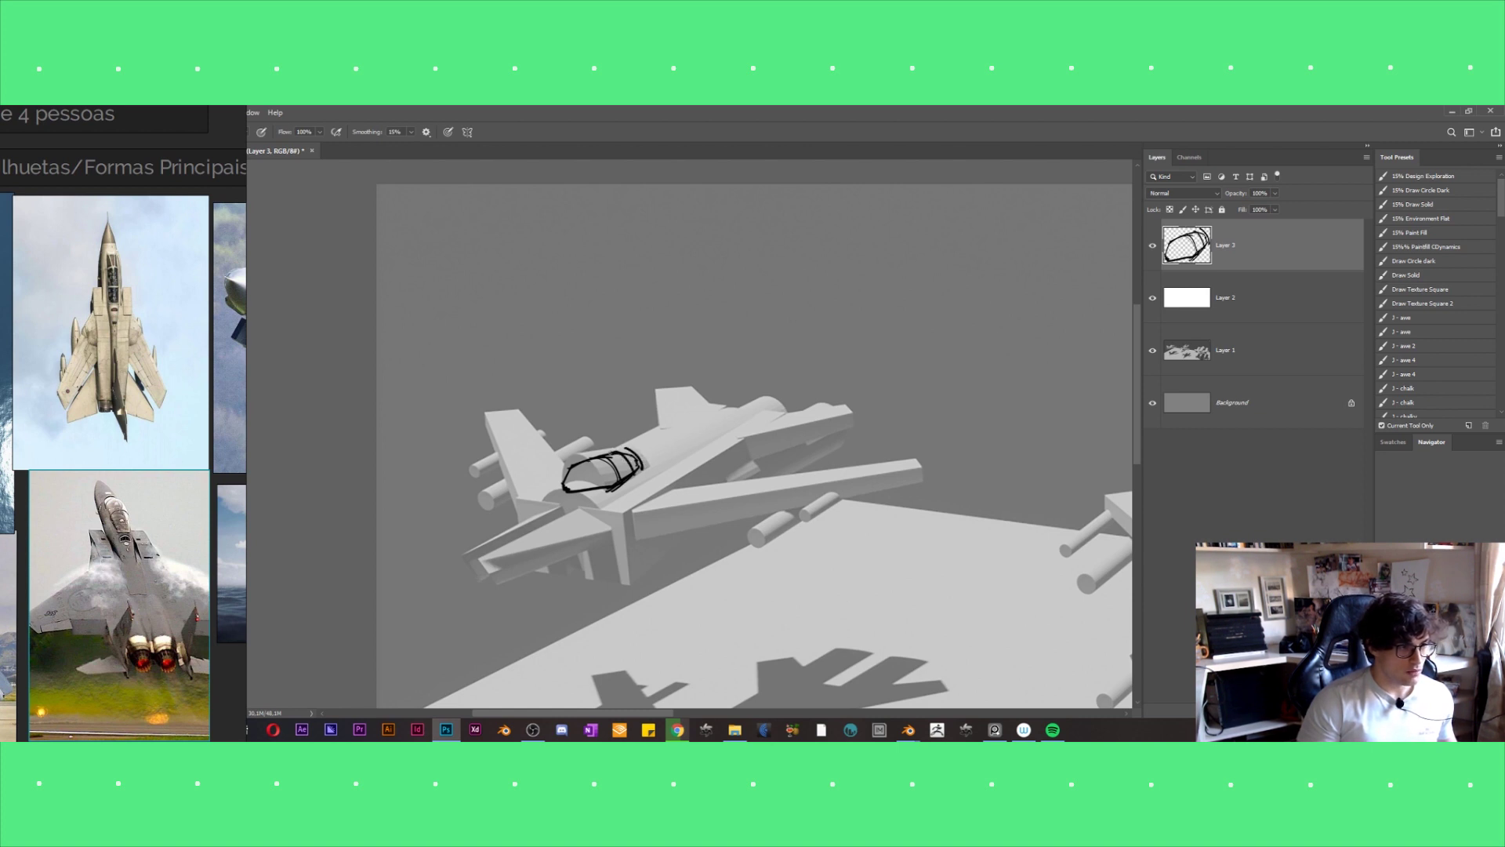
pyautogui.moveTo(602, 452); pyautogui.dragTo(658, 426)
# Erase part of the cockpit sketch and redraw the lower line, rear curve, and canopy's left edge.
pyautogui.press('e')
pyautogui.moveTo(569, 489)
pyautogui.mouseDown()
pyautogui.moveTo(590, 449)
pyautogui.moveTo(556, 494)
pyautogui.moveTo(604, 485)
pyautogui.mouseUp()
pyautogui.press('b')
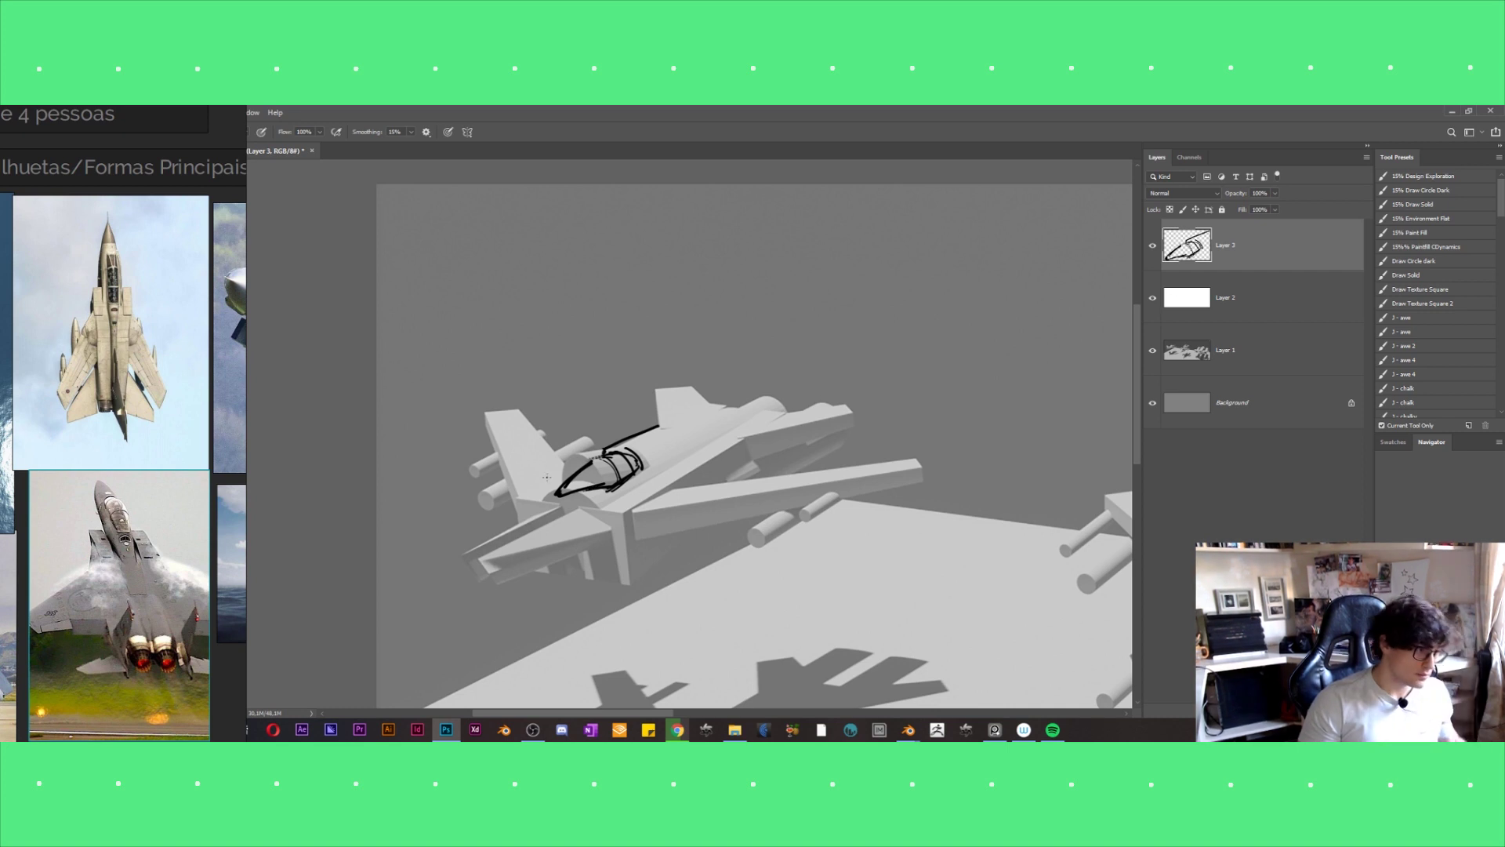
pyautogui.moveTo(610, 489); pyautogui.dragTo(635, 487)
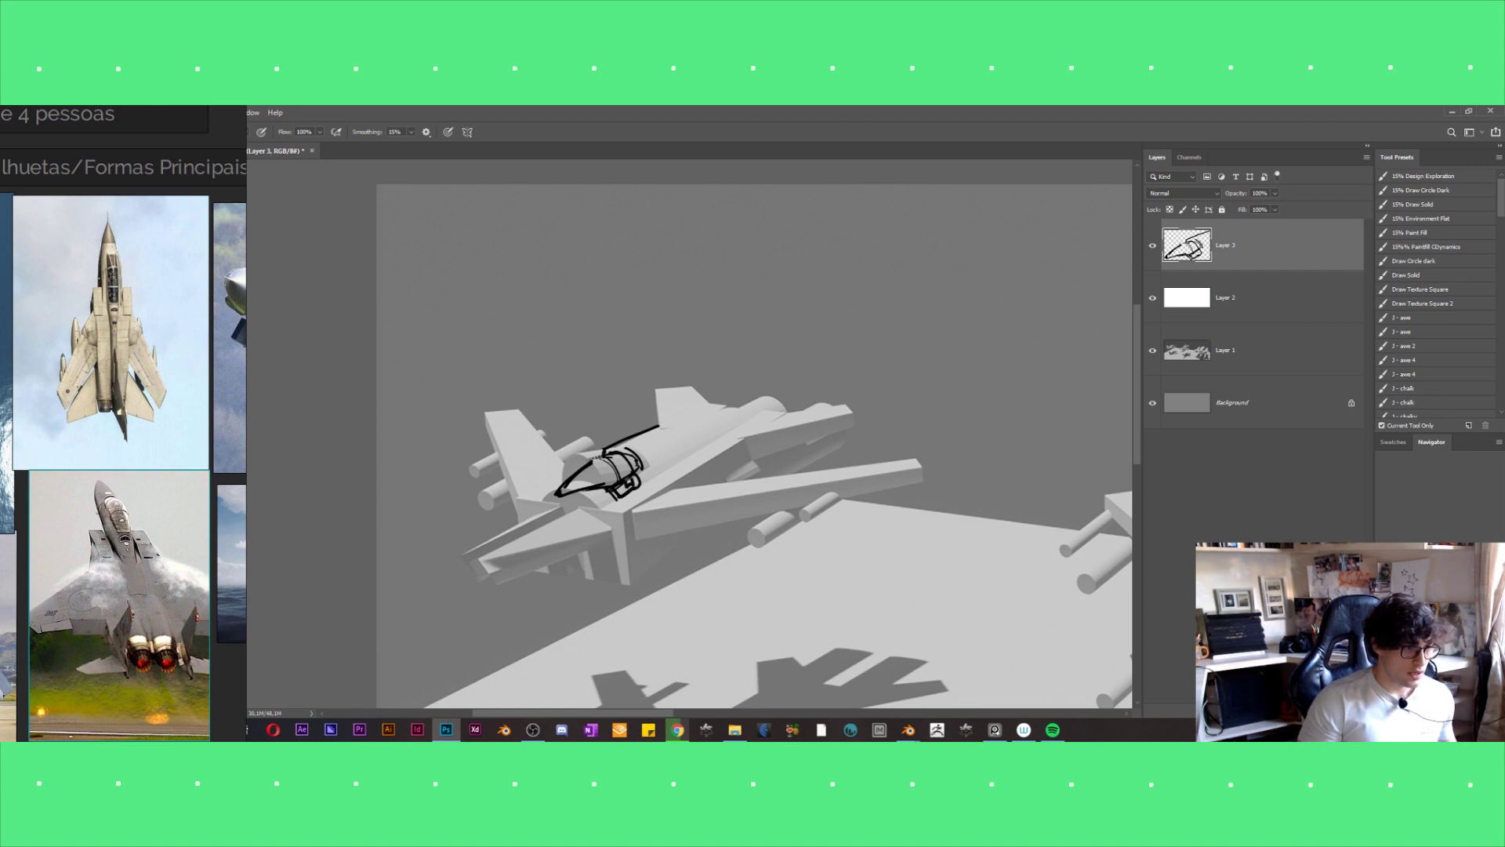
pyautogui.moveTo(644, 456)
pyautogui.mouseDown()
pyautogui.moveTo(652, 481)
pyautogui.moveTo(600, 511)
pyautogui.moveTo(542, 500)
pyautogui.mouseUp()
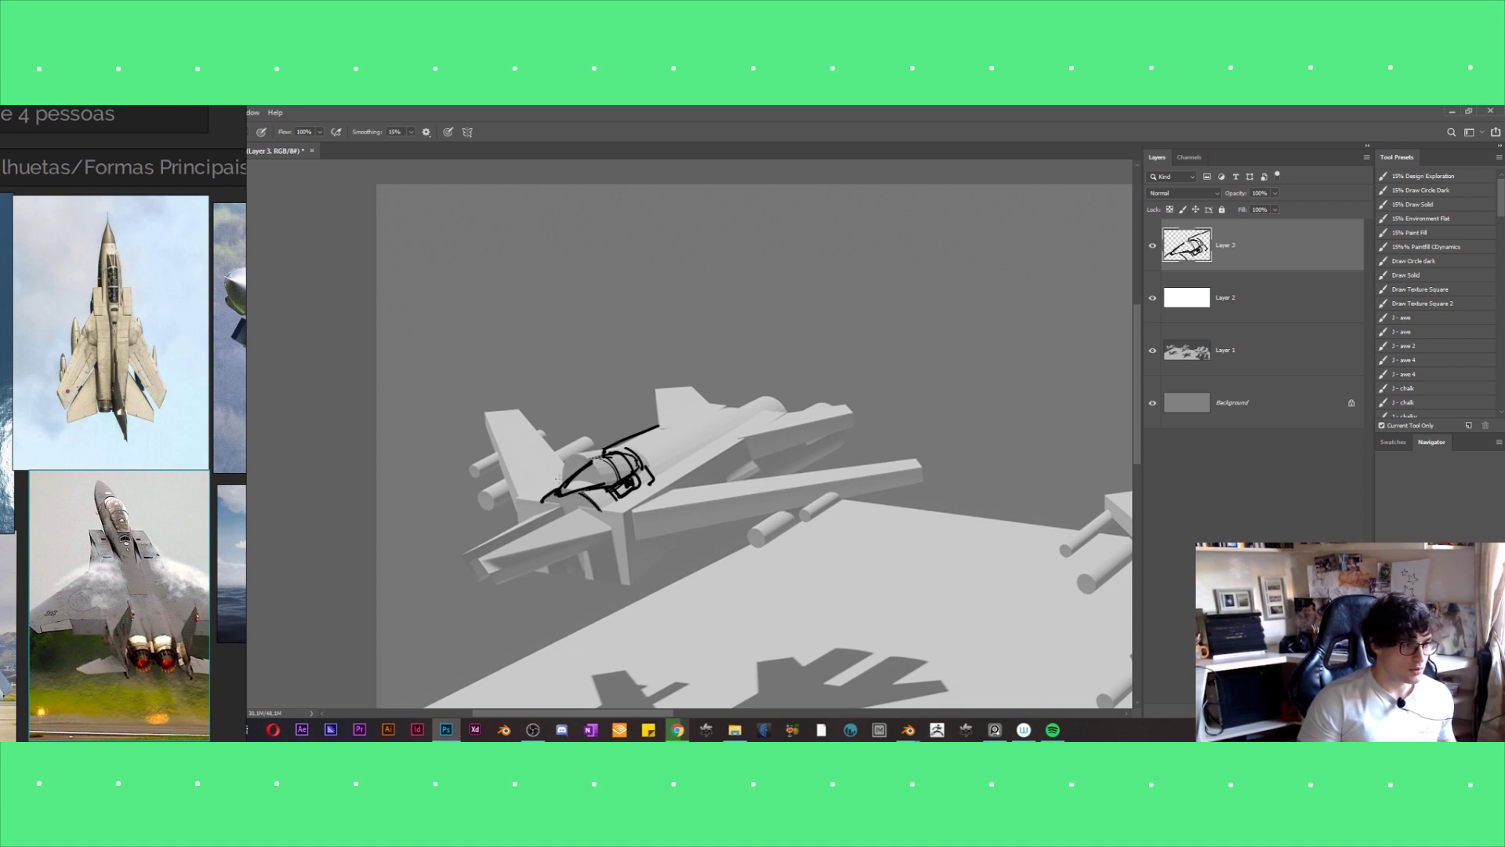
pyautogui.keyDown('alt'); pyautogui.scroll(-1, 580, 470); pyautogui.keyUp('alt')
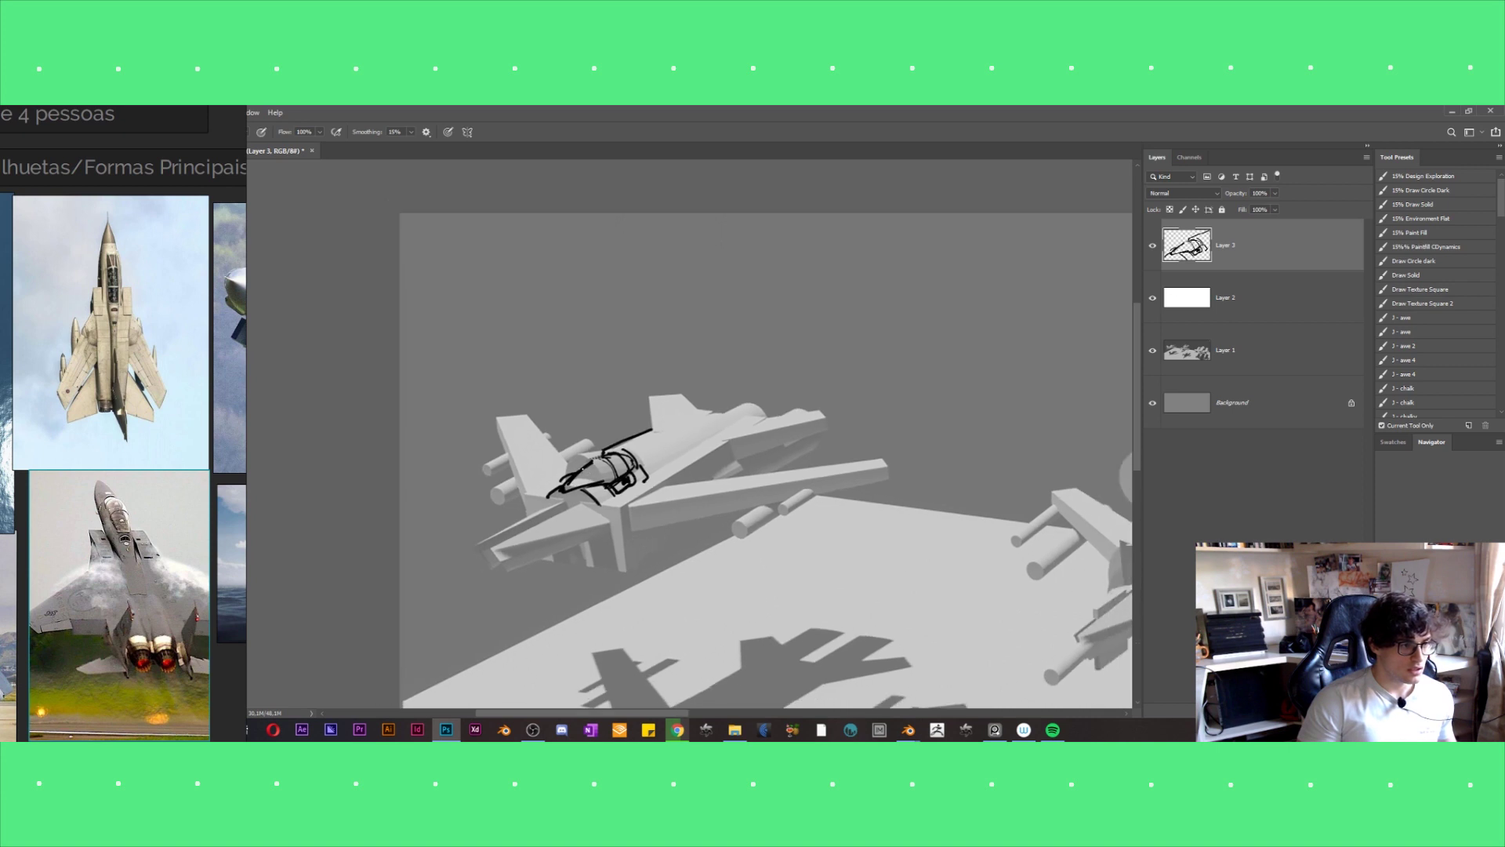
pyautogui.moveTo(564, 480)
pyautogui.mouseDown()
pyautogui.moveTo(594, 458)
pyautogui.moveTo(553, 487)
pyautogui.mouseUp()
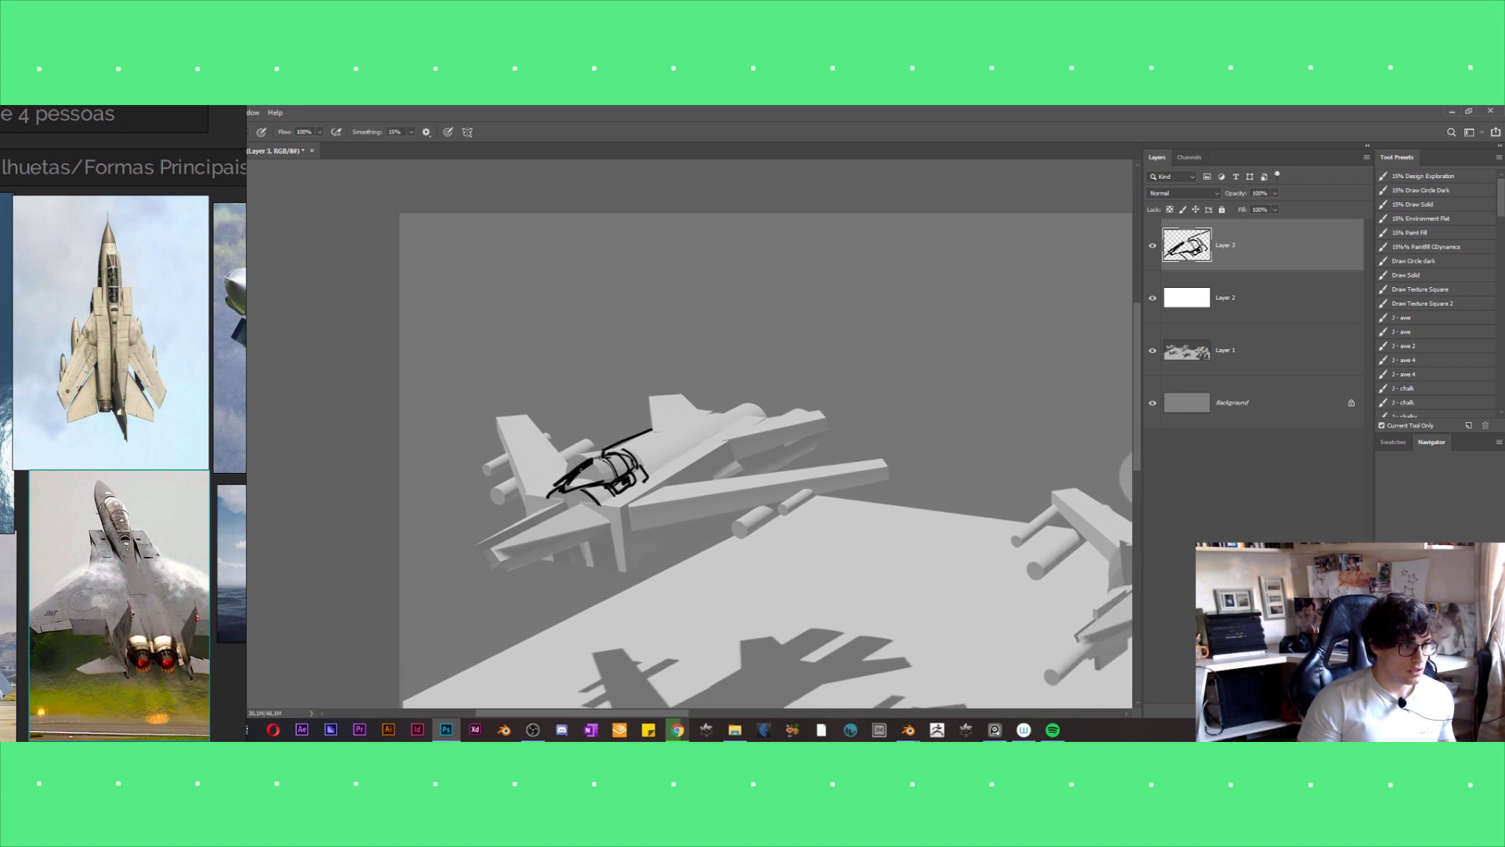
pyautogui.moveTo(555, 485)
pyautogui.mouseDown()
pyautogui.moveTo(592, 461)
pyautogui.moveTo(525, 518)
pyautogui.moveTo(562, 484)
pyautogui.moveTo(630, 508)
pyautogui.moveTo(625, 540)
pyautogui.mouseUp()
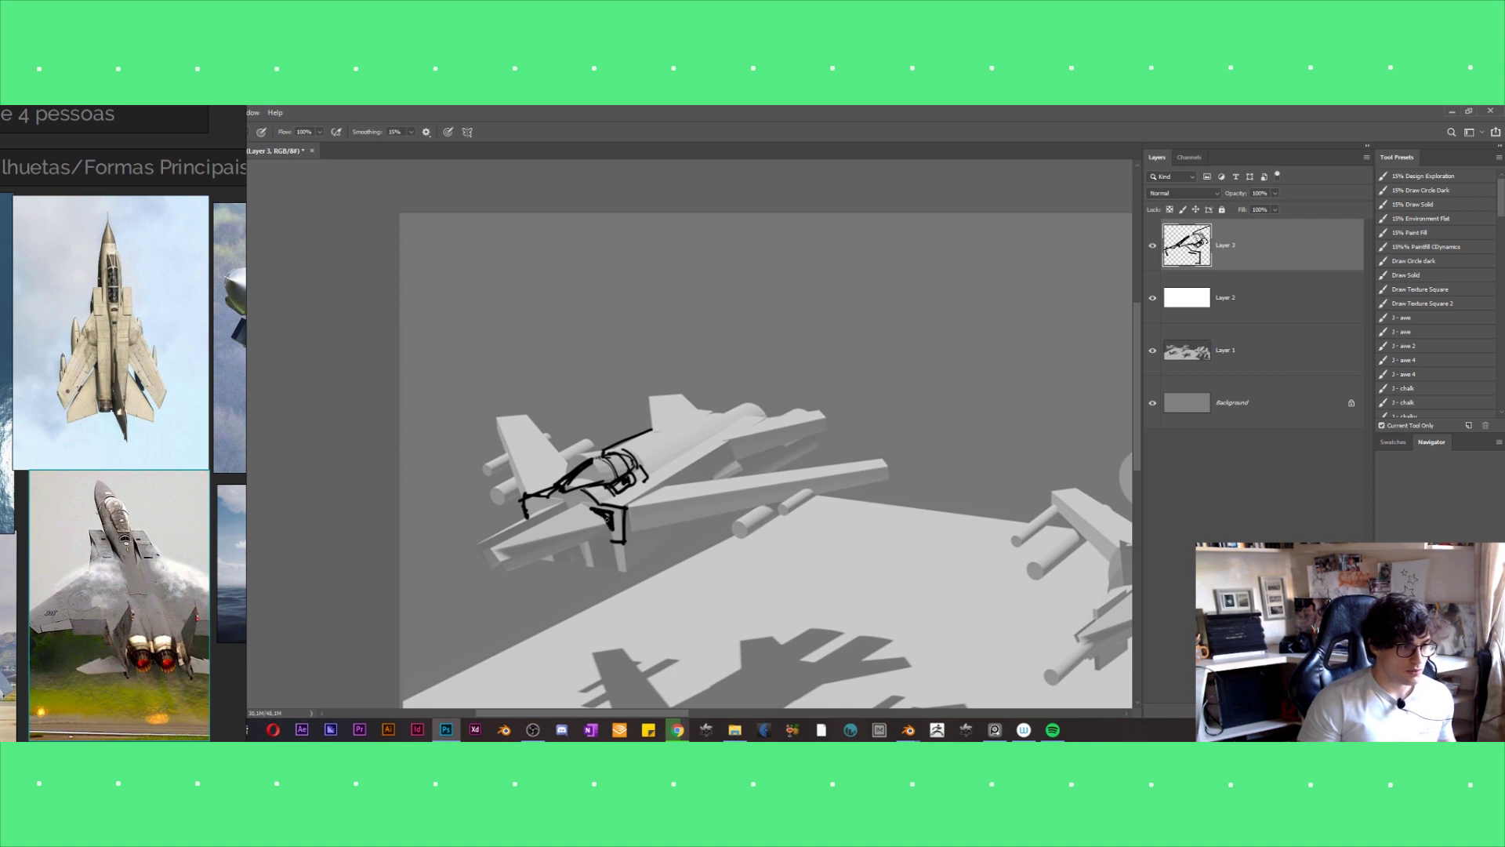
# Ink the triangle and line under the cockpit and thin lines along the nose.
pyautogui.moveTo(594, 511)
pyautogui.mouseDown()
pyautogui.moveTo(608, 523)
pyautogui.moveTo(549, 500)
pyautogui.mouseUp()
pyautogui.moveTo(503, 549)
pyautogui.mouseDown()
pyautogui.moveTo(577, 502)
pyautogui.moveTo(491, 552)
pyautogui.mouseUp()
pyautogui.hotkey('ctrl', 'z')
pyautogui.hotkey('ctrl', 'z')
pyautogui.moveTo(579, 502)
pyautogui.mouseDown()
pyautogui.moveTo(490, 558)
pyautogui.moveTo(570, 501)
pyautogui.mouseUp()
pyautogui.moveTo(496, 543); pyautogui.dragTo(534, 522)
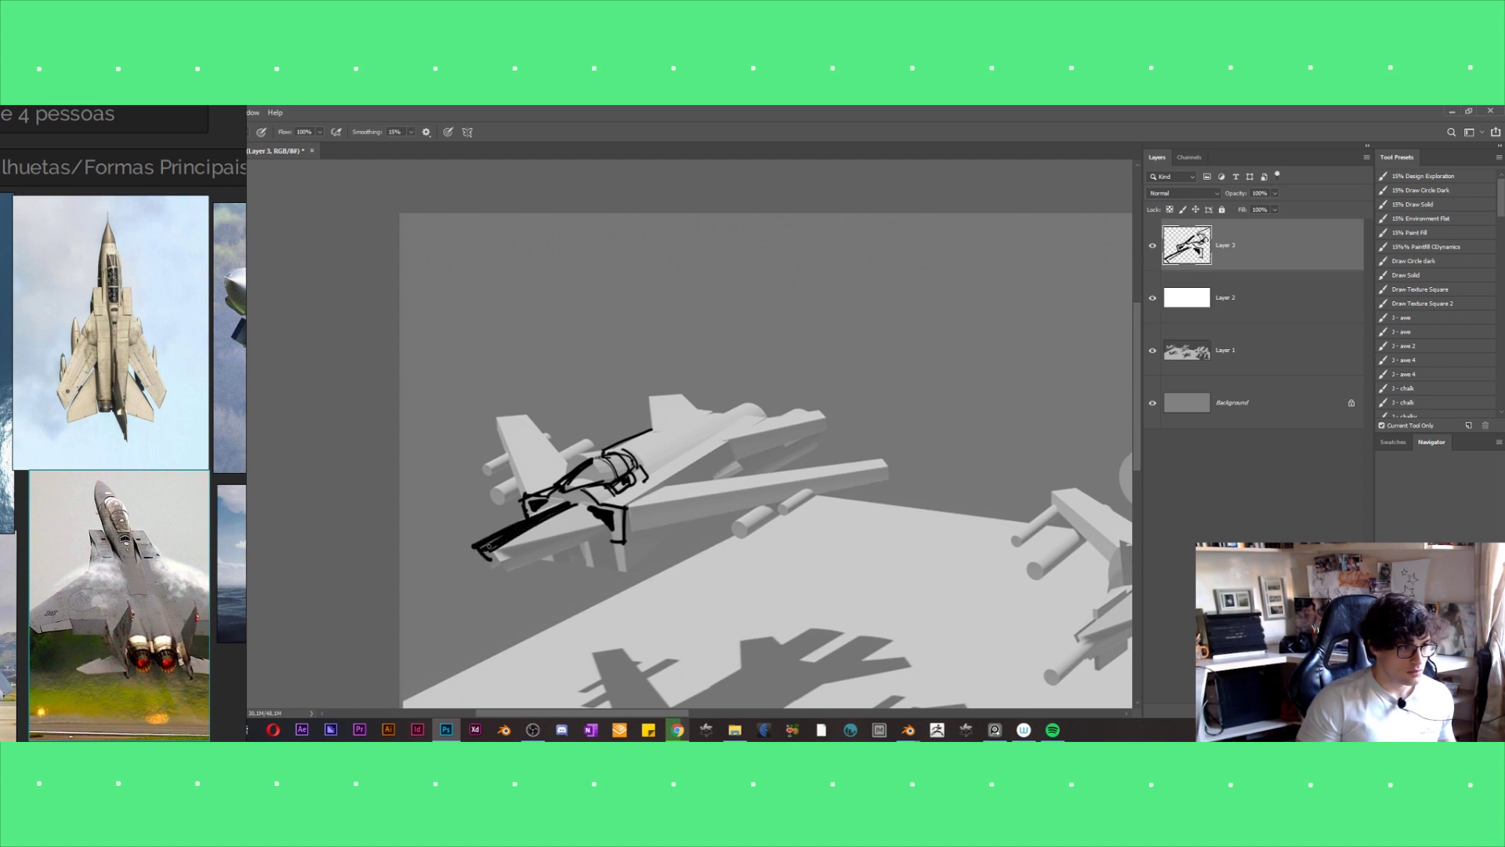
pyautogui.moveTo(531, 504); pyautogui.dragTo(470, 548)
pyautogui.moveTo(586, 526); pyautogui.dragTo(480, 555)
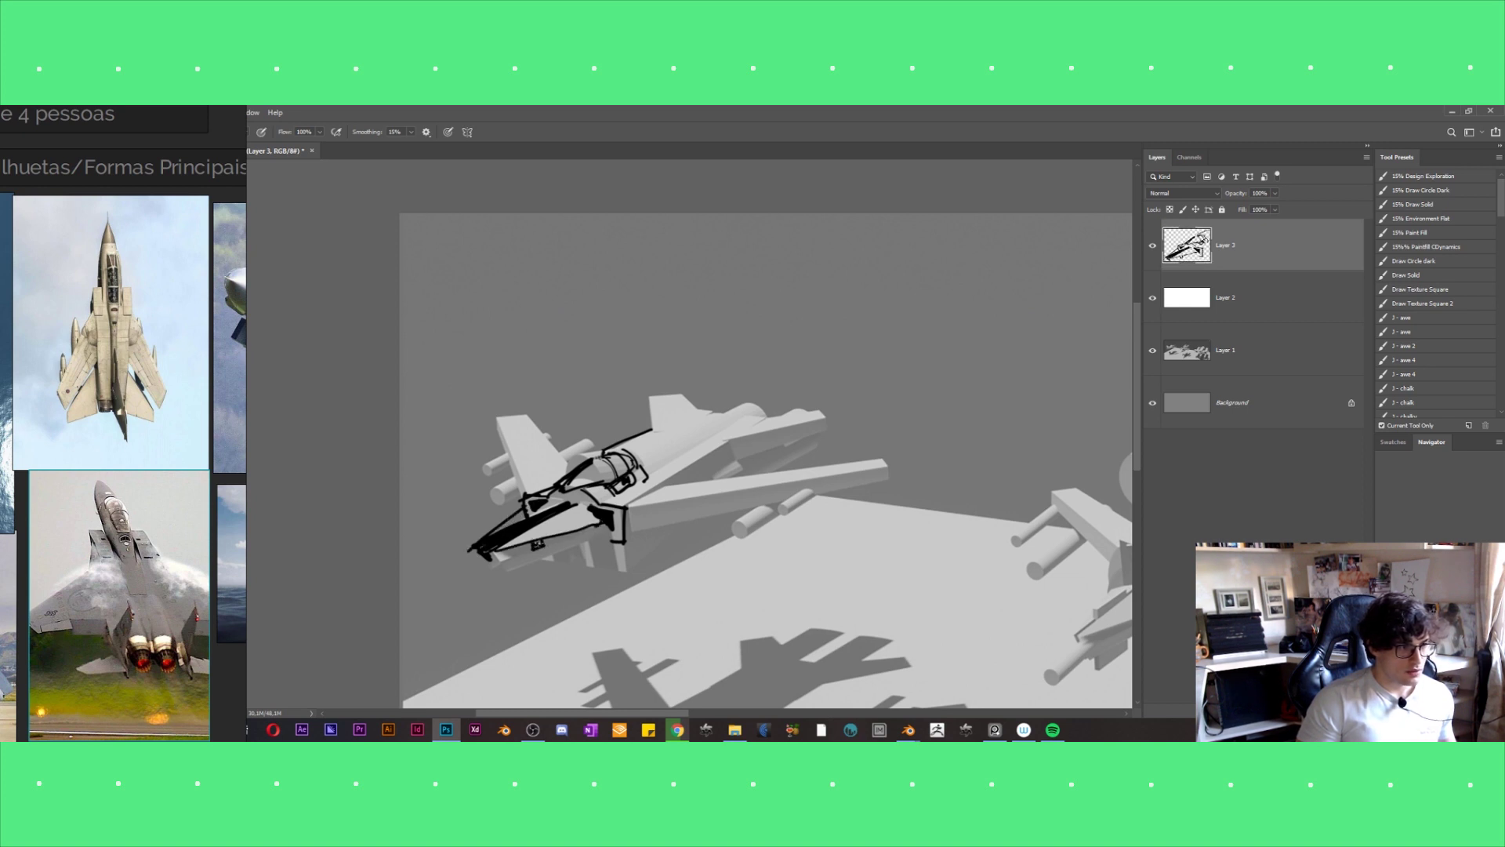
pyautogui.moveTo(494, 557)
pyautogui.mouseDown()
pyautogui.moveTo(467, 575)
pyautogui.moveTo(601, 539)
pyautogui.mouseUp()
pyautogui.hotkey('ctrl', 'z')
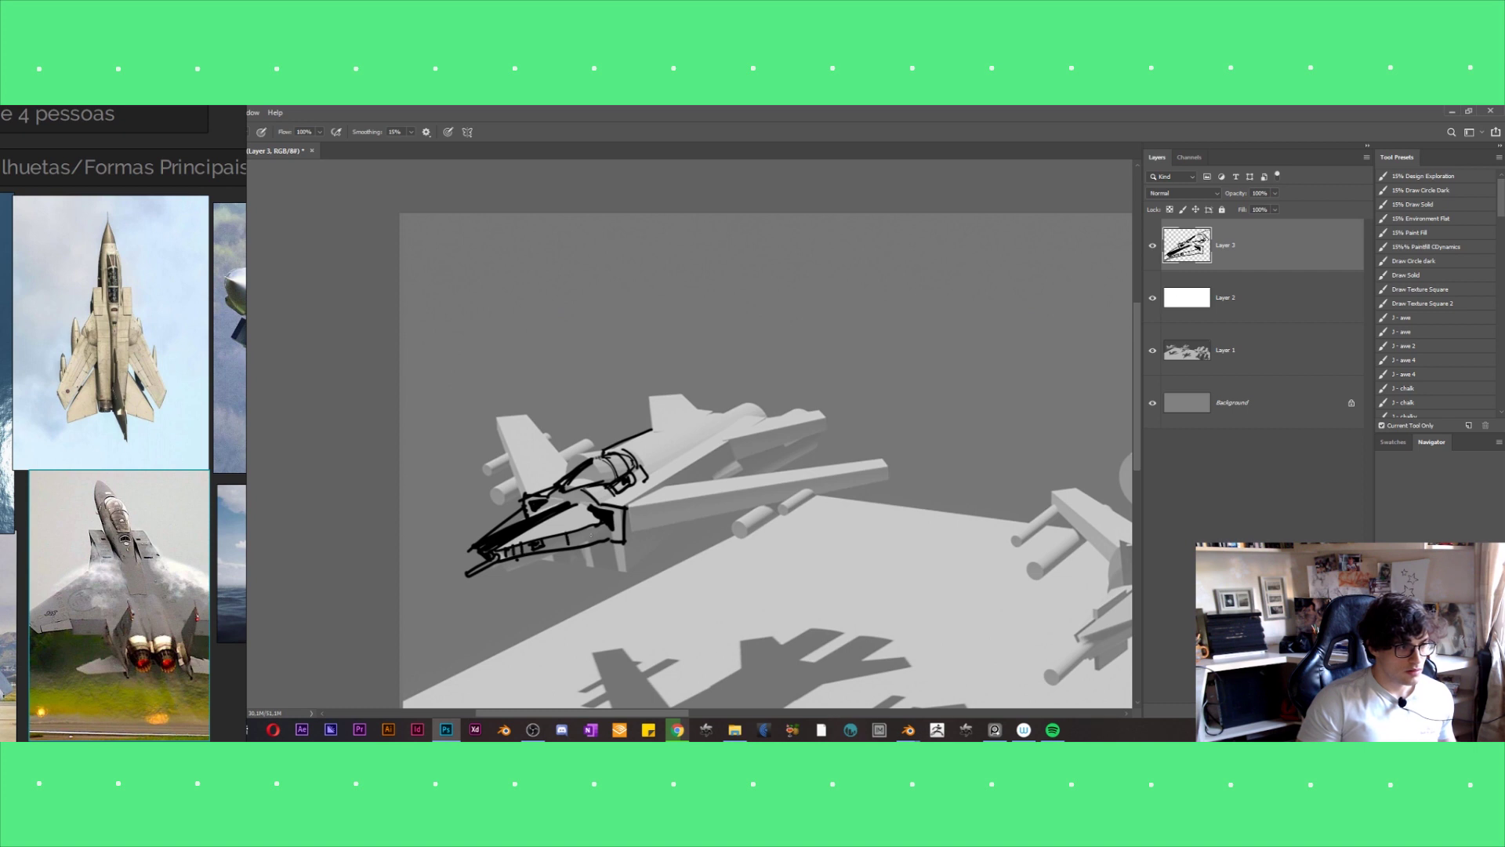
# Hatch the nose underside within a Magic Wand selection, deselect, and extend the top line toward the tail.
pyautogui.press('w')
pyautogui.click(558, 541)
pyautogui.press('b')
pyautogui.moveTo(529, 554)
pyautogui.mouseDown()
pyautogui.moveTo(616, 521)
pyautogui.moveTo(590, 538)
pyautogui.mouseUp()
pyautogui.hotkey('ctrl', 'z')
pyautogui.hotkey('ctrl', 'd')
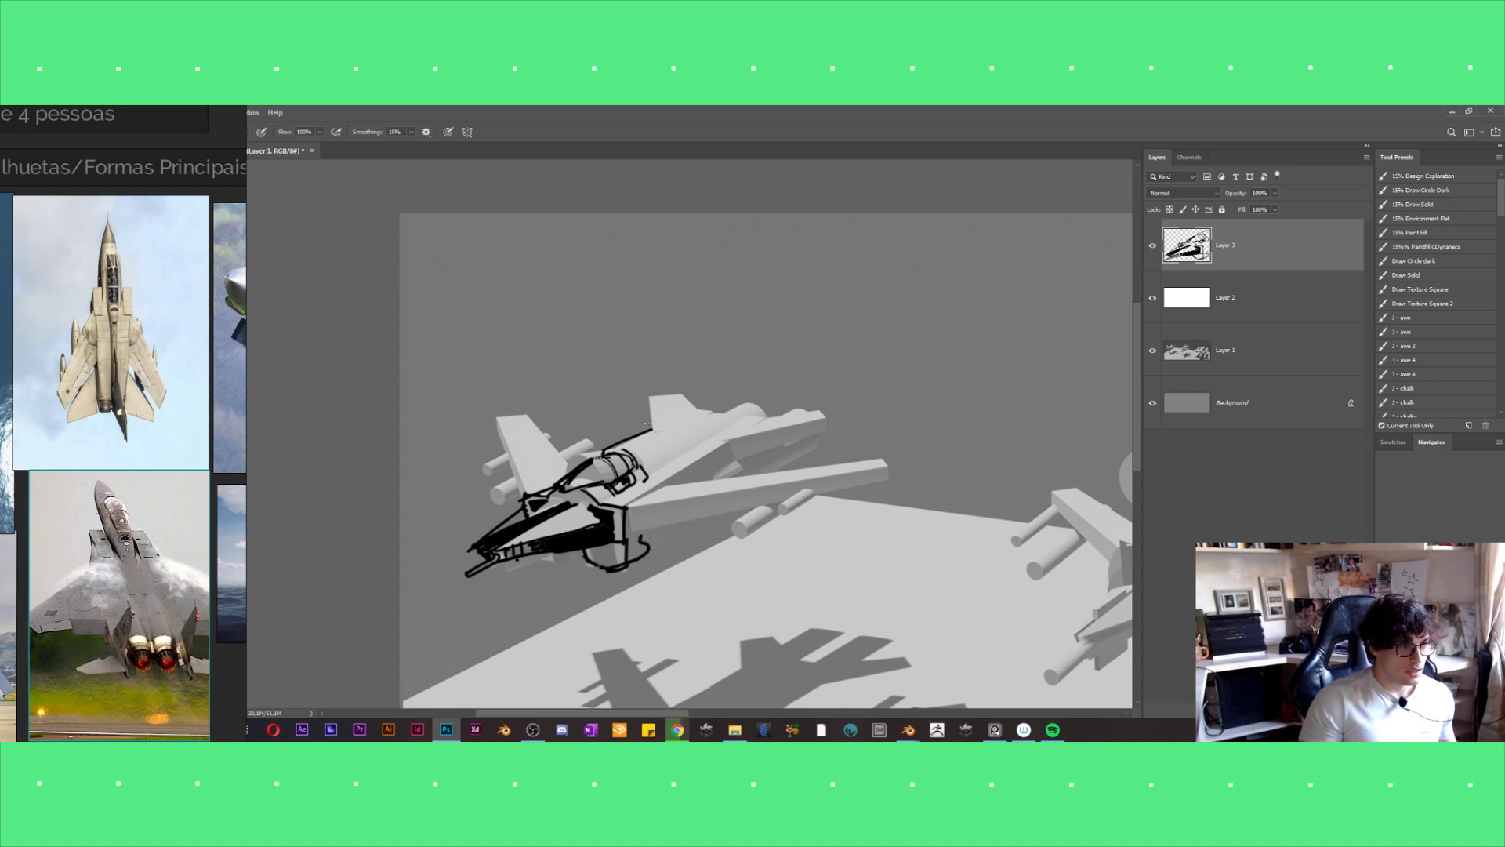
pyautogui.moveTo(657, 430)
pyautogui.mouseDown()
pyautogui.moveTo(716, 413)
pyautogui.moveTo(647, 470)
pyautogui.moveTo(702, 443)
pyautogui.mouseUp()
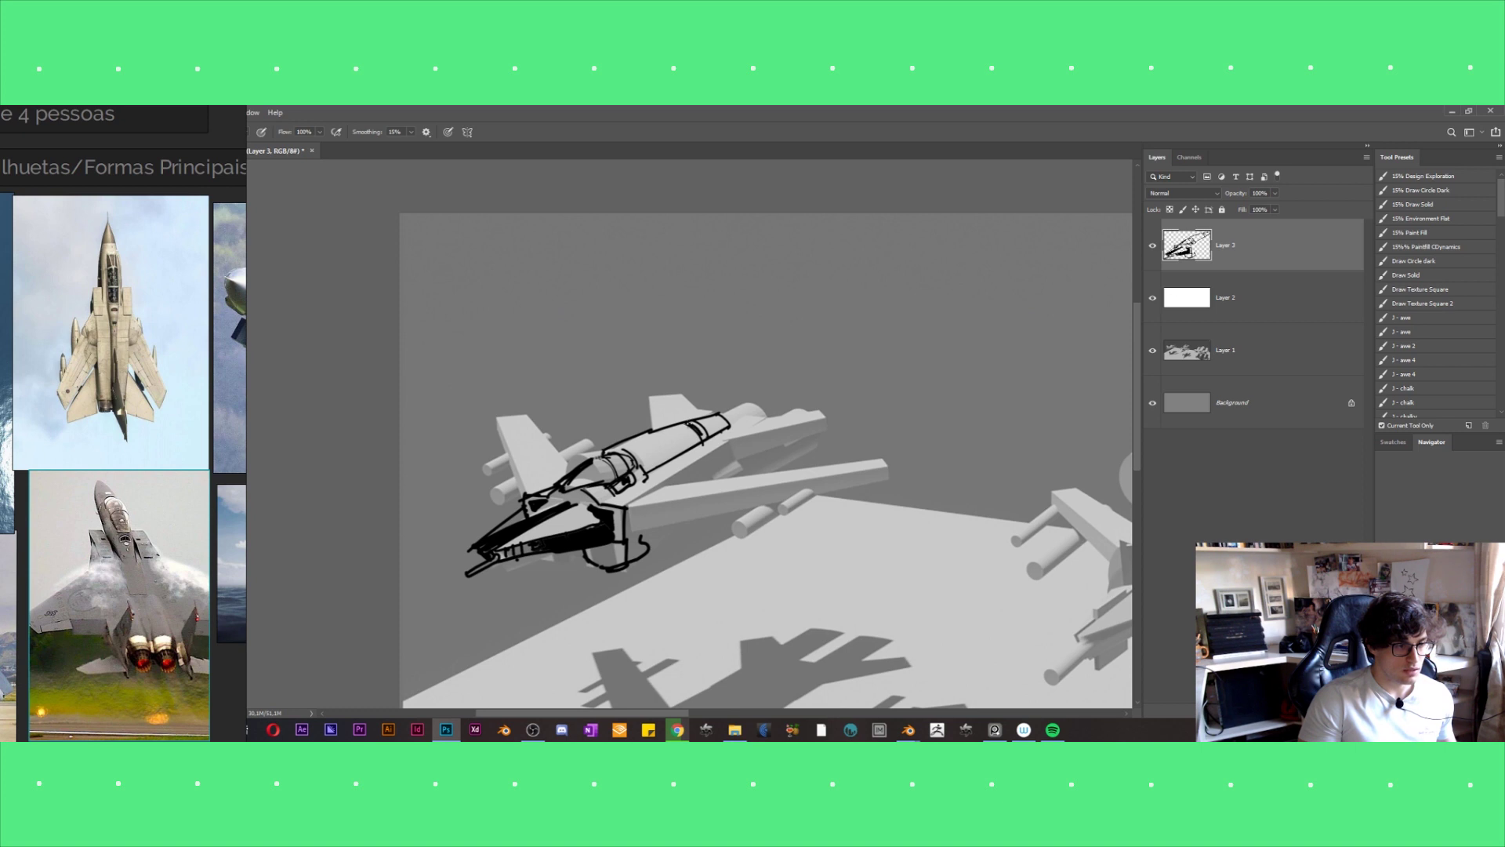
# Ink two long lines along the left ship's lower fuselage and a diagonal under its rear.
pyautogui.keyDown('alt'); pyautogui.scroll(-3, 695, 466); pyautogui.keyUp('alt')
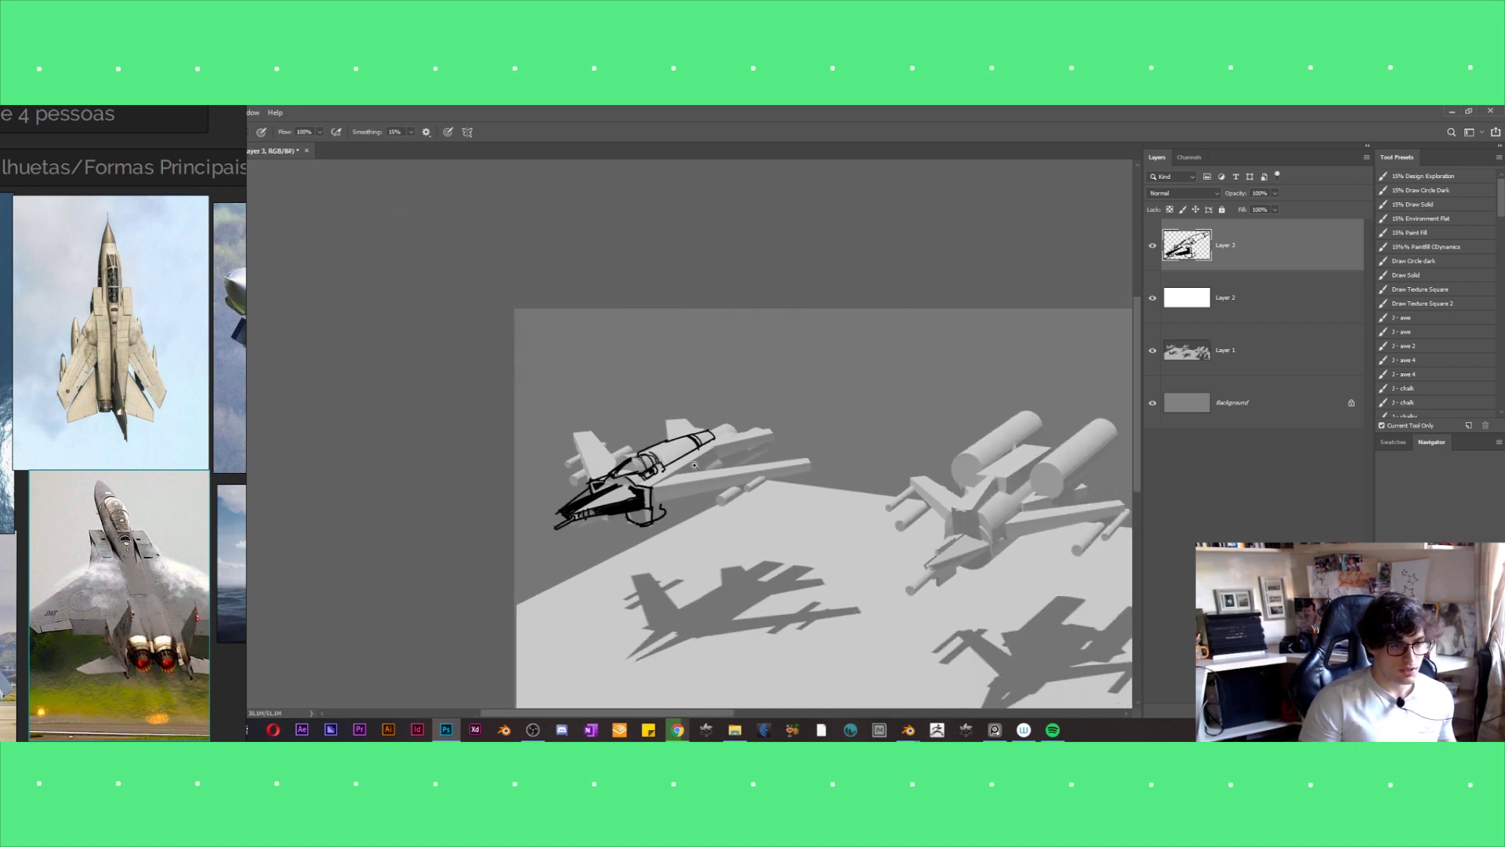
pyautogui.keyDown('alt'); pyautogui.scroll(-2, 694, 465); pyautogui.keyUp('alt')
pyautogui.keyDown('alt'); pyautogui.scroll(5, 471, 431); pyautogui.keyUp('alt')
pyautogui.moveTo(470, 431); pyautogui.dragTo(569, 462)
pyautogui.moveTo(501, 505); pyautogui.dragTo(649, 423)
pyautogui.moveTo(588, 480)
pyautogui.mouseDown()
pyautogui.moveTo(637, 451)
pyautogui.moveTo(642, 462)
pyautogui.mouseUp()
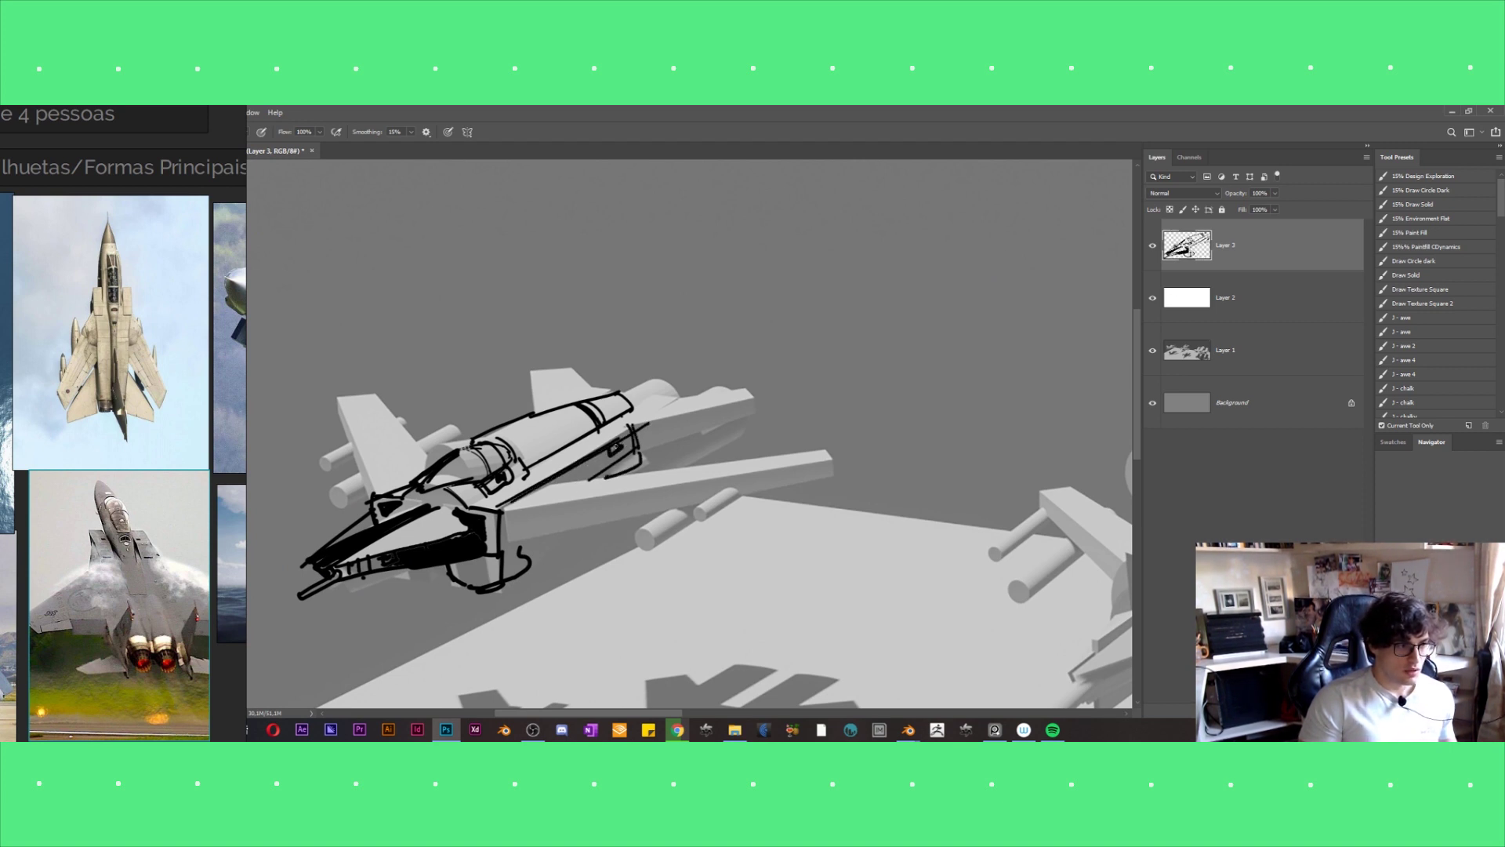
# Recentre the sketch and try a long straight line across the ship, then undo it.
pyautogui.moveTo(543, 439); pyautogui.dragTo(583, 468)
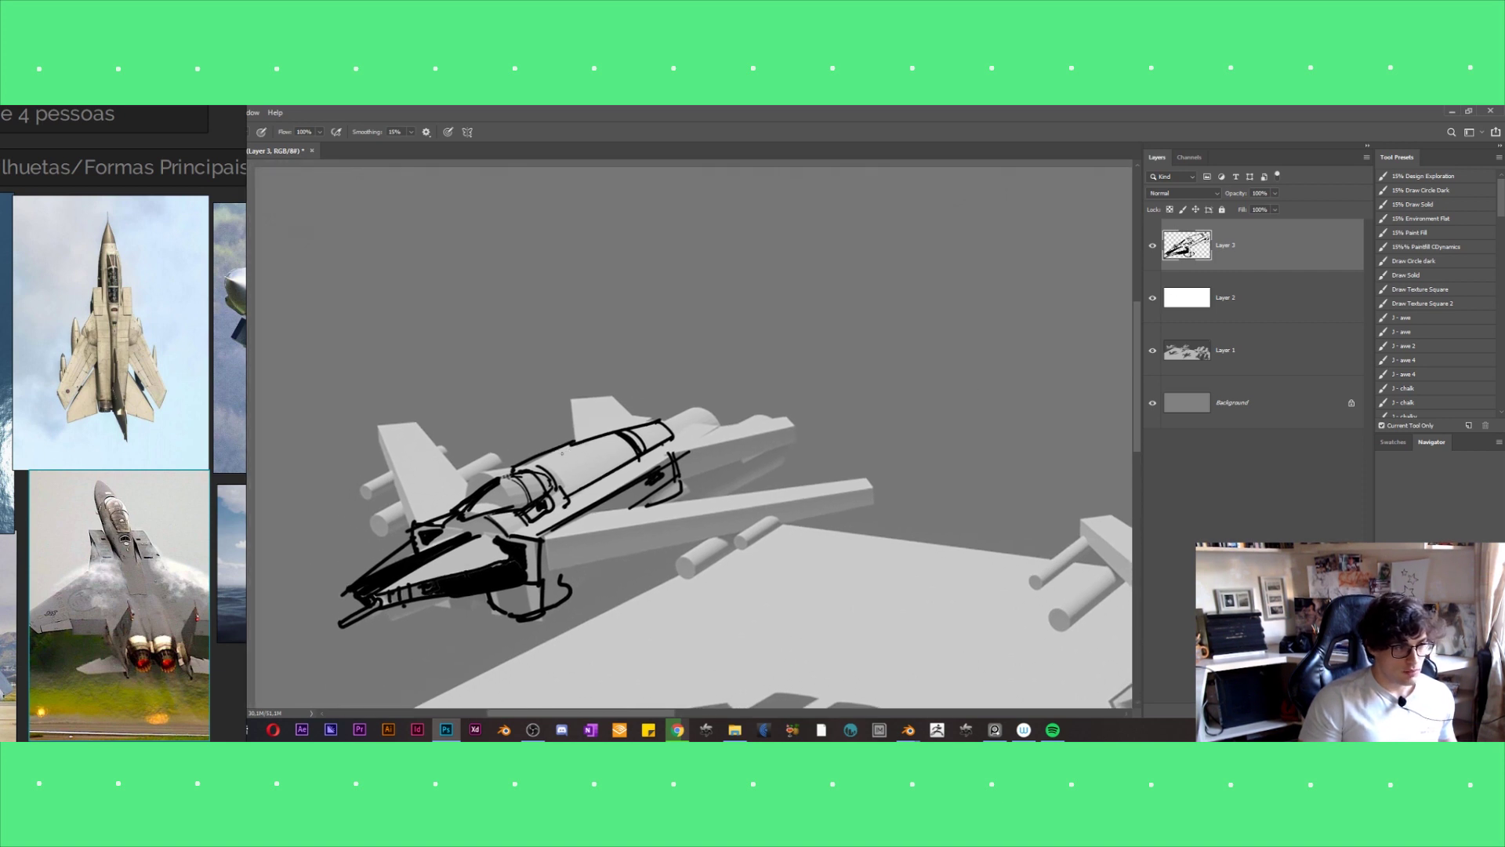
pyautogui.keyDown('alt'); pyautogui.scroll(-1, 621, 466); pyautogui.keyUp('alt')
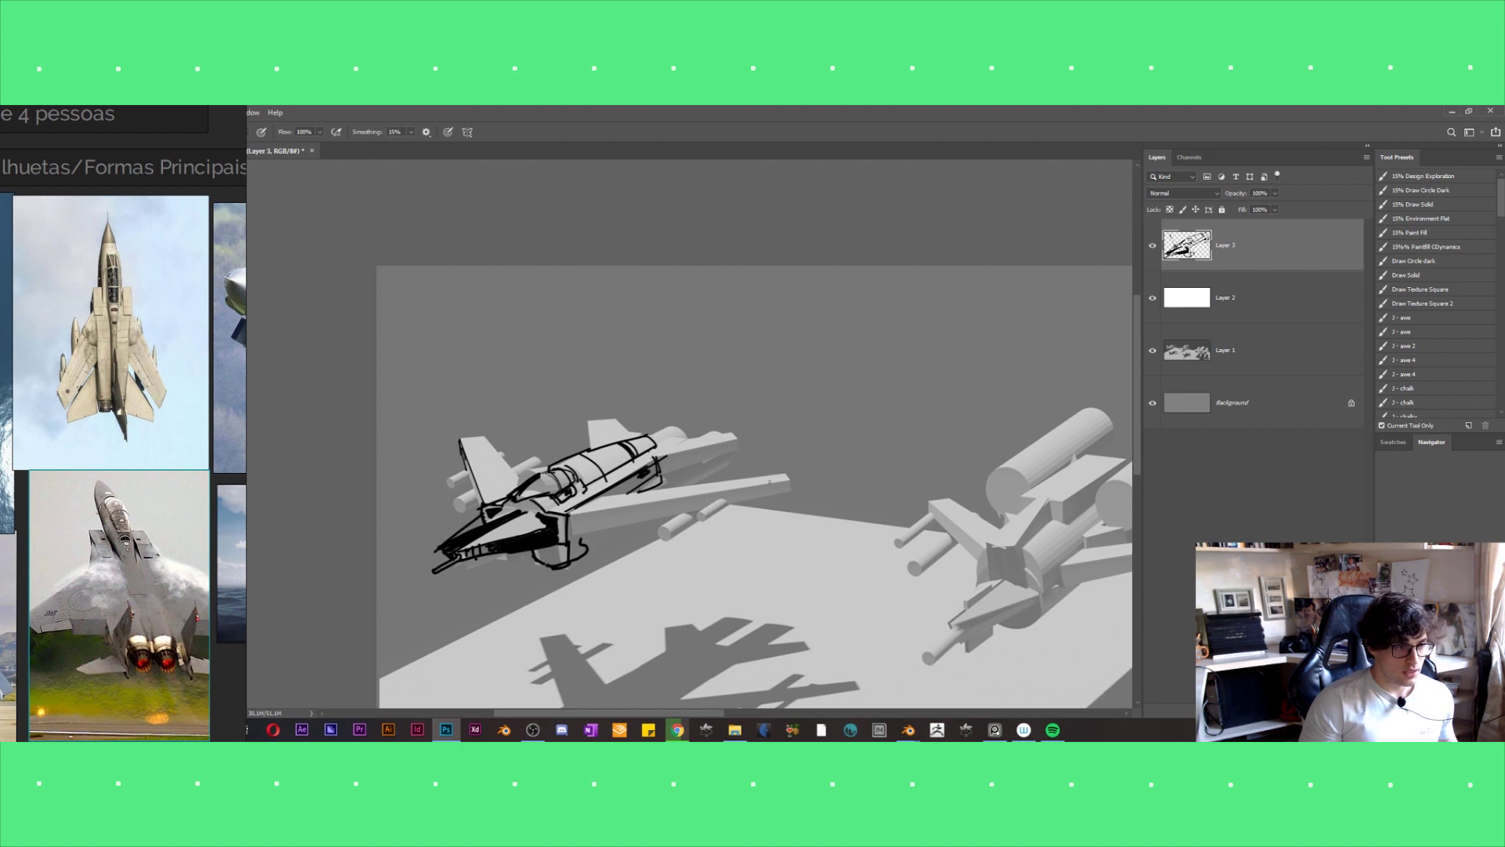
pyautogui.moveTo(411, 550); pyautogui.dragTo(736, 392)
pyautogui.hotkey('ctrl', 'z')
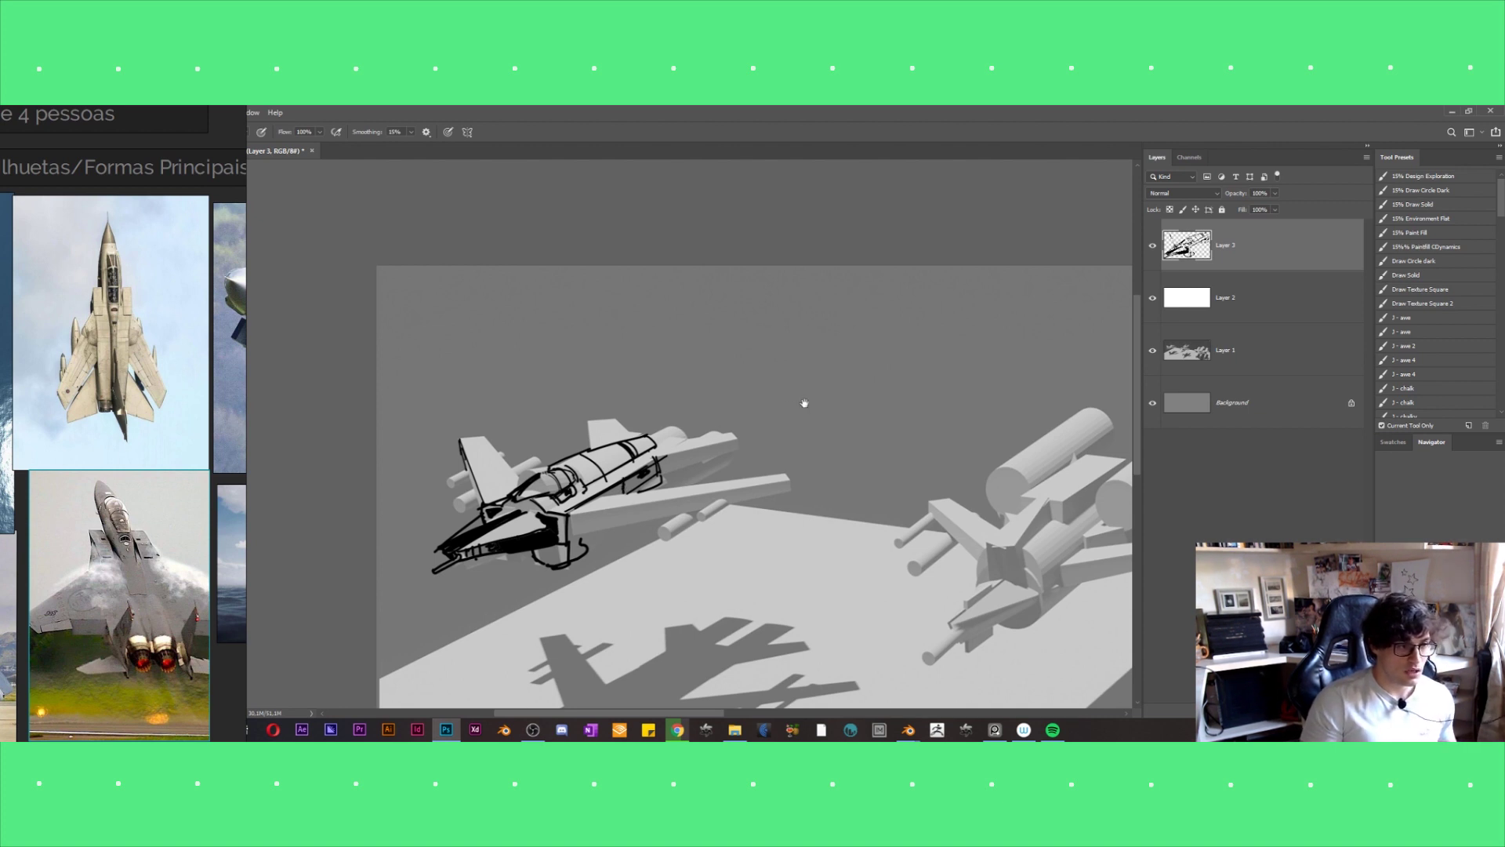
# Try small and larger paired smoke curves on the ground between the ships.
pyautogui.moveTo(804, 407); pyautogui.dragTo(749, 451)
pyautogui.moveTo(781, 349); pyautogui.dragTo(774, 415)
pyautogui.hotkey('ctrl', 'z')
pyautogui.moveTo(776, 341); pyautogui.dragTo(785, 427)
pyautogui.moveTo(828, 331)
pyautogui.mouseDown()
pyautogui.moveTo(826, 420)
pyautogui.moveTo(795, 501)
pyautogui.mouseUp()
pyautogui.hotkey('ctrl', 'z')
# Add lower smoke curves and an S-shaped stroke, then undo them again.
pyautogui.moveTo(783, 426); pyautogui.dragTo(800, 515)
pyautogui.moveTo(834, 413); pyautogui.dragTo(816, 572)
pyautogui.moveTo(853, 507)
pyautogui.mouseDown()
pyautogui.moveTo(829, 569)
pyautogui.moveTo(803, 344)
pyautogui.mouseUp()
pyautogui.hotkey('ctrl', 'z')
pyautogui.hotkey('ctrl', 'z')
pyautogui.hotkey('ctrl', 'z')
pyautogui.hotkey('ctrl', 'z')
pyautogui.hotkey('ctrl', 'z')
pyautogui.hotkey('ctrl', 'z')
pyautogui.hotkey('ctrl', 'z')
# Ink a long line along the left ship's nose and add a second nose line.
pyautogui.moveTo(601, 522); pyautogui.dragTo(675, 497)
pyautogui.hotkey('ctrl', 'z')
pyautogui.moveTo(596, 523); pyautogui.dragTo(677, 486)
pyautogui.moveTo(742, 341); pyautogui.dragTo(748, 401)
# Draw curving S-shaped smoke trails rising from a dark ground base, plus a short upper fuselage line.
pyautogui.moveTo(740, 339); pyautogui.dragTo(759, 419)
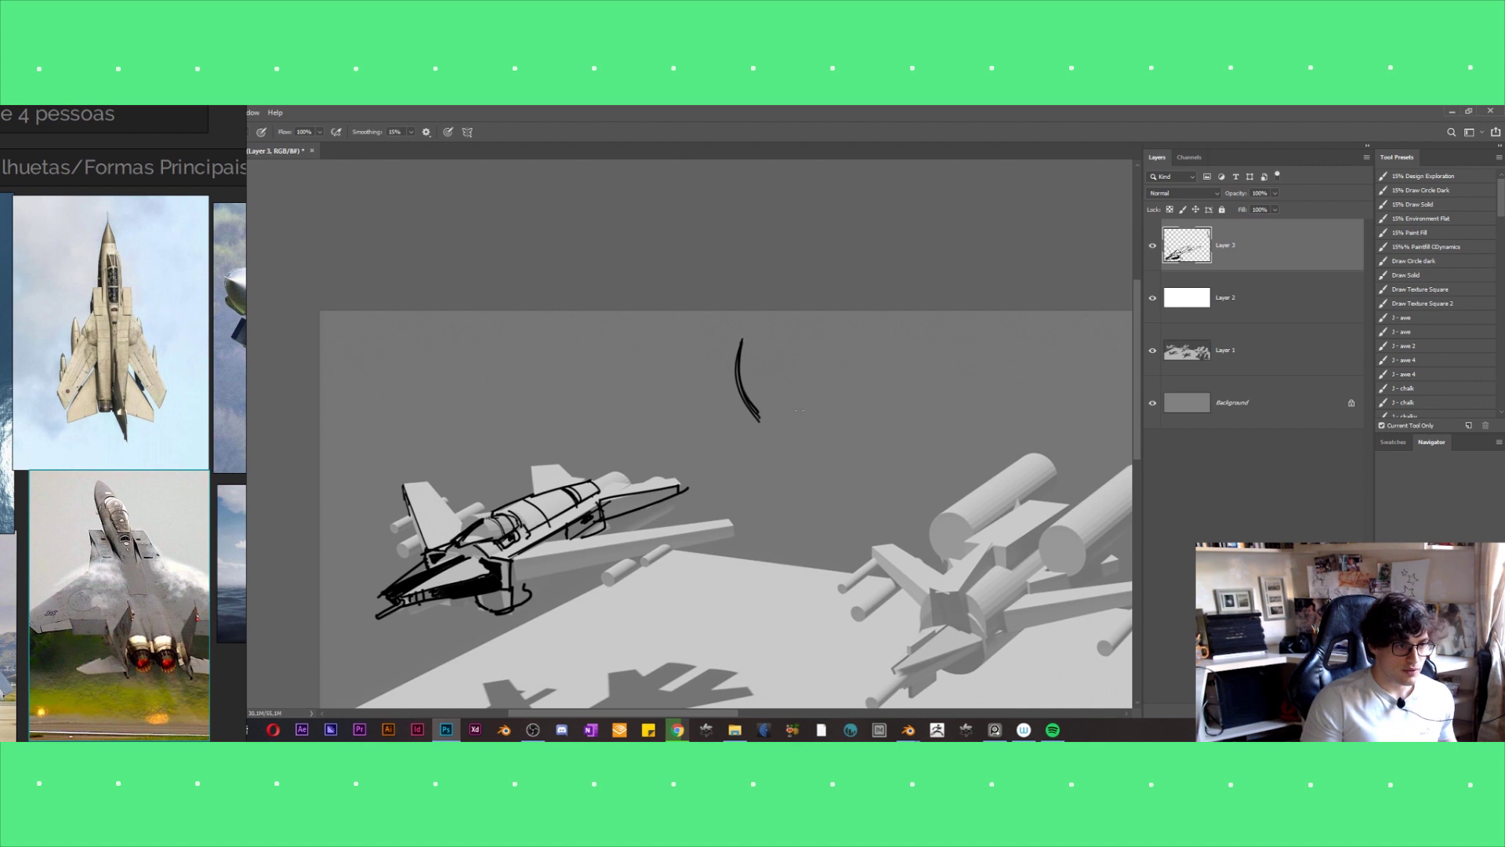
pyautogui.moveTo(829, 381); pyautogui.dragTo(790, 562)
pyautogui.moveTo(774, 456); pyautogui.dragTo(787, 558)
pyautogui.moveTo(786, 331)
pyautogui.mouseDown()
pyautogui.moveTo(810, 453)
pyautogui.moveTo(804, 547)
pyautogui.mouseUp()
pyautogui.moveTo(815, 534); pyautogui.dragTo(811, 554)
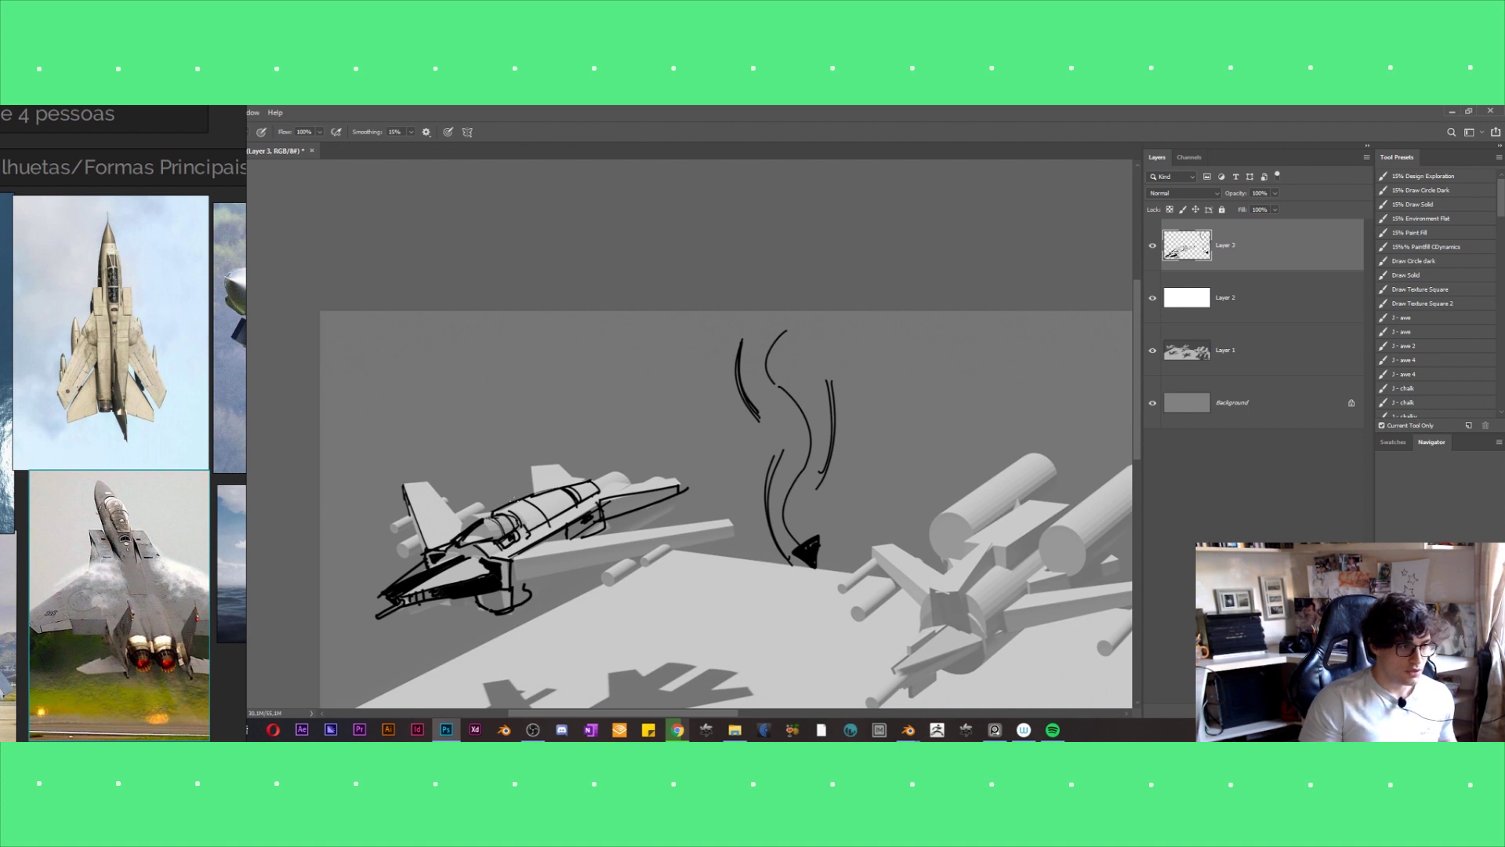
pyautogui.moveTo(583, 478); pyautogui.dragTo(607, 465)
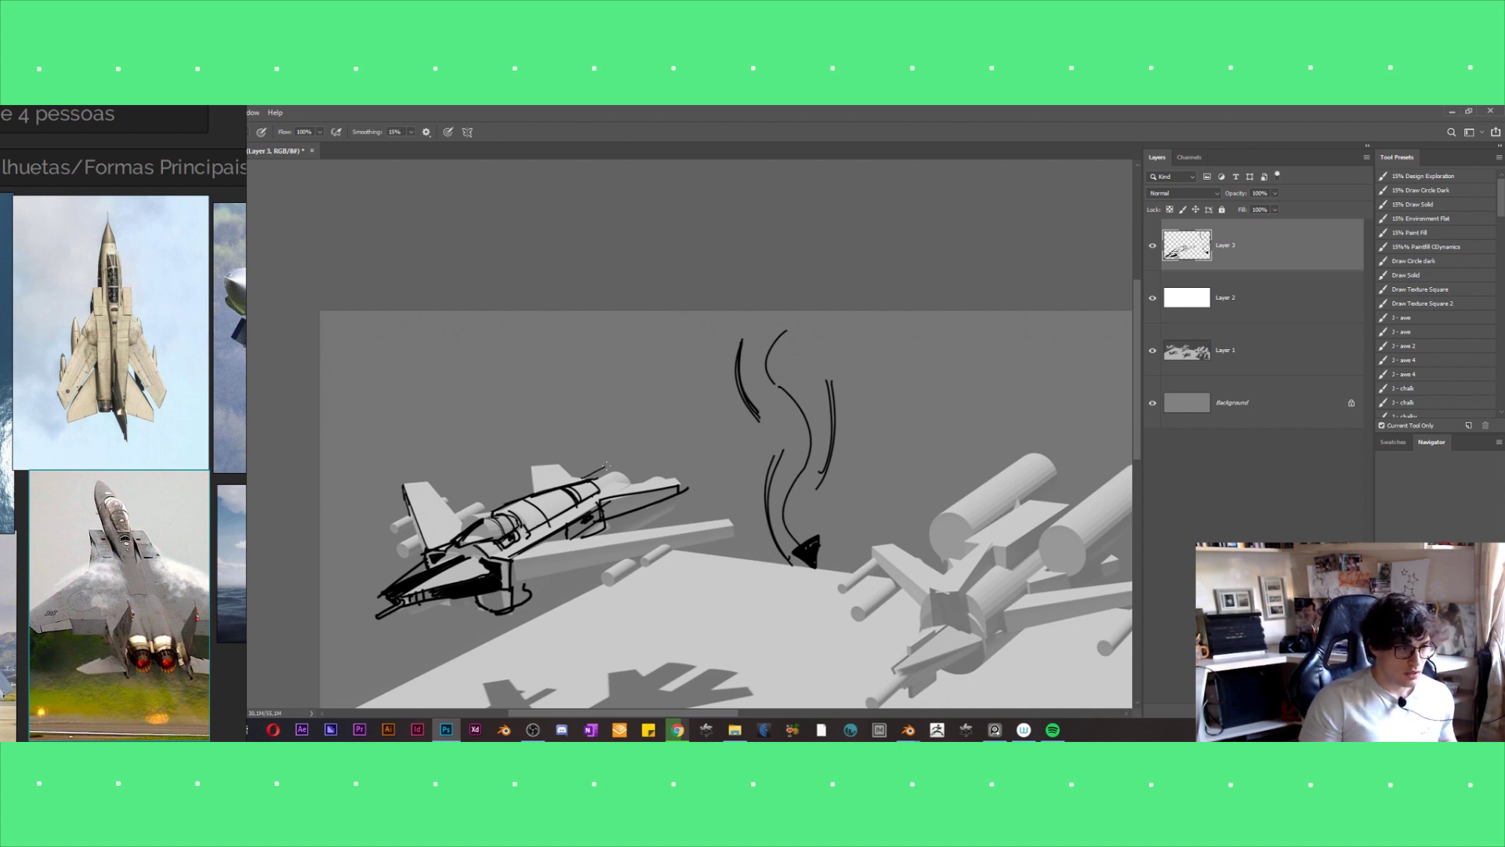
# Trim the fuselage line and ink the tail fin top, right wing tip and wing top edge.
pyautogui.hotkey('ctrl', 'z')
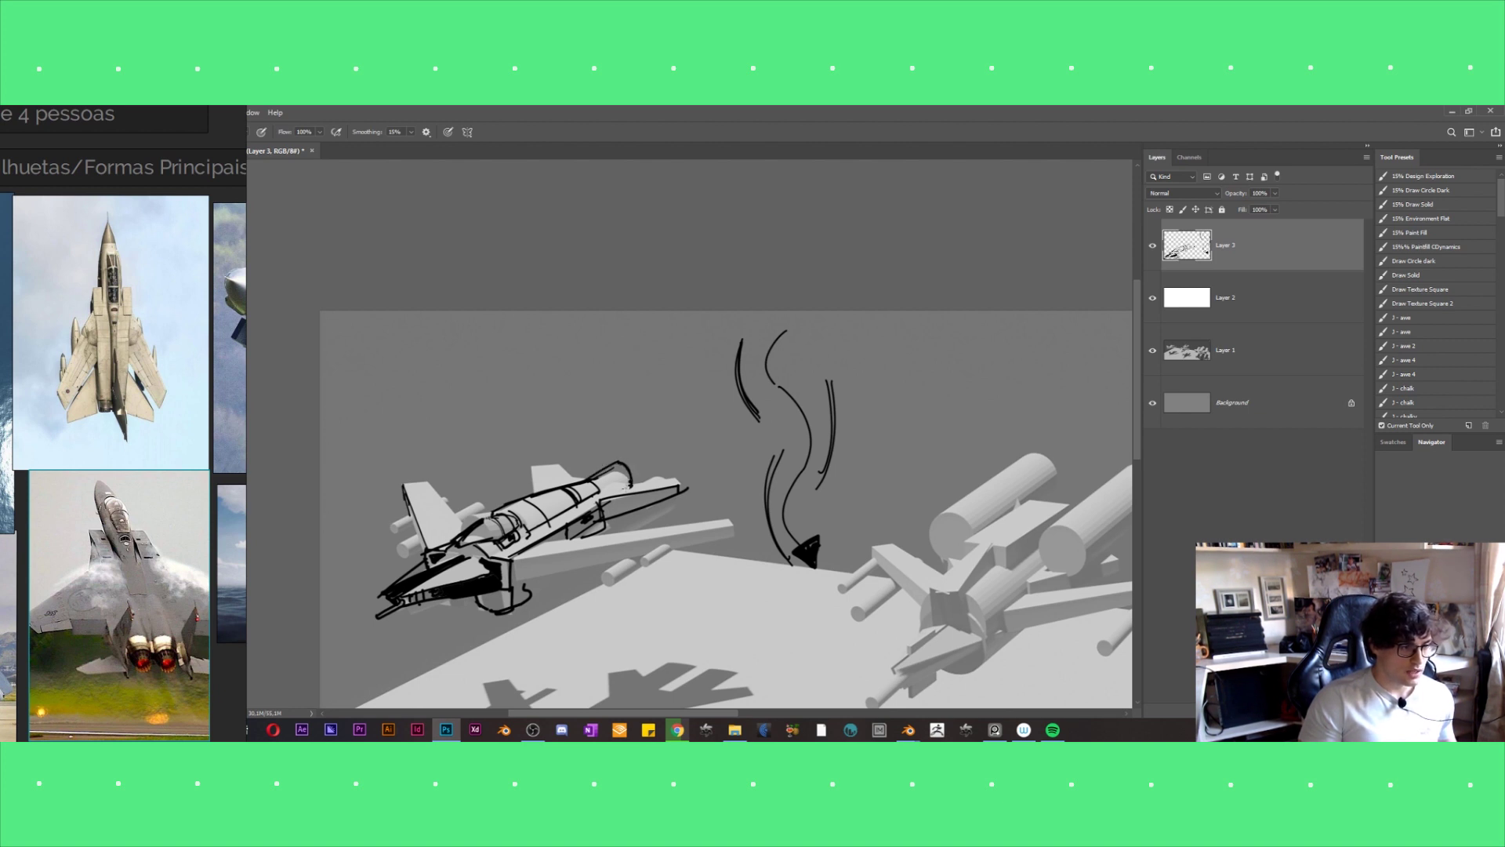
pyautogui.moveTo(558, 465); pyautogui.dragTo(531, 466)
pyautogui.moveTo(662, 497); pyautogui.dragTo(692, 491)
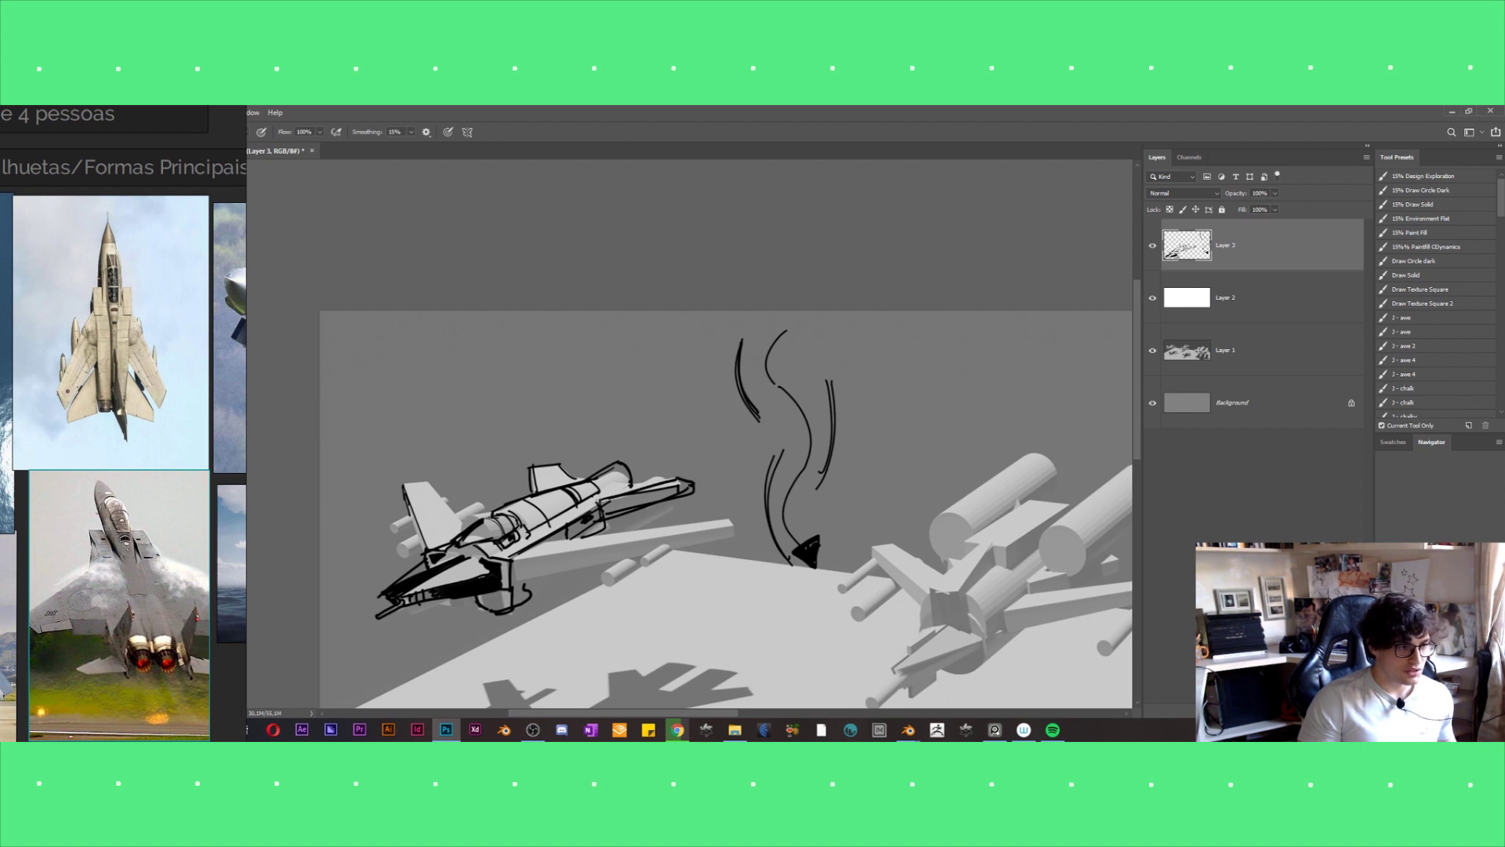
pyautogui.moveTo(620, 482); pyautogui.dragTo(663, 478)
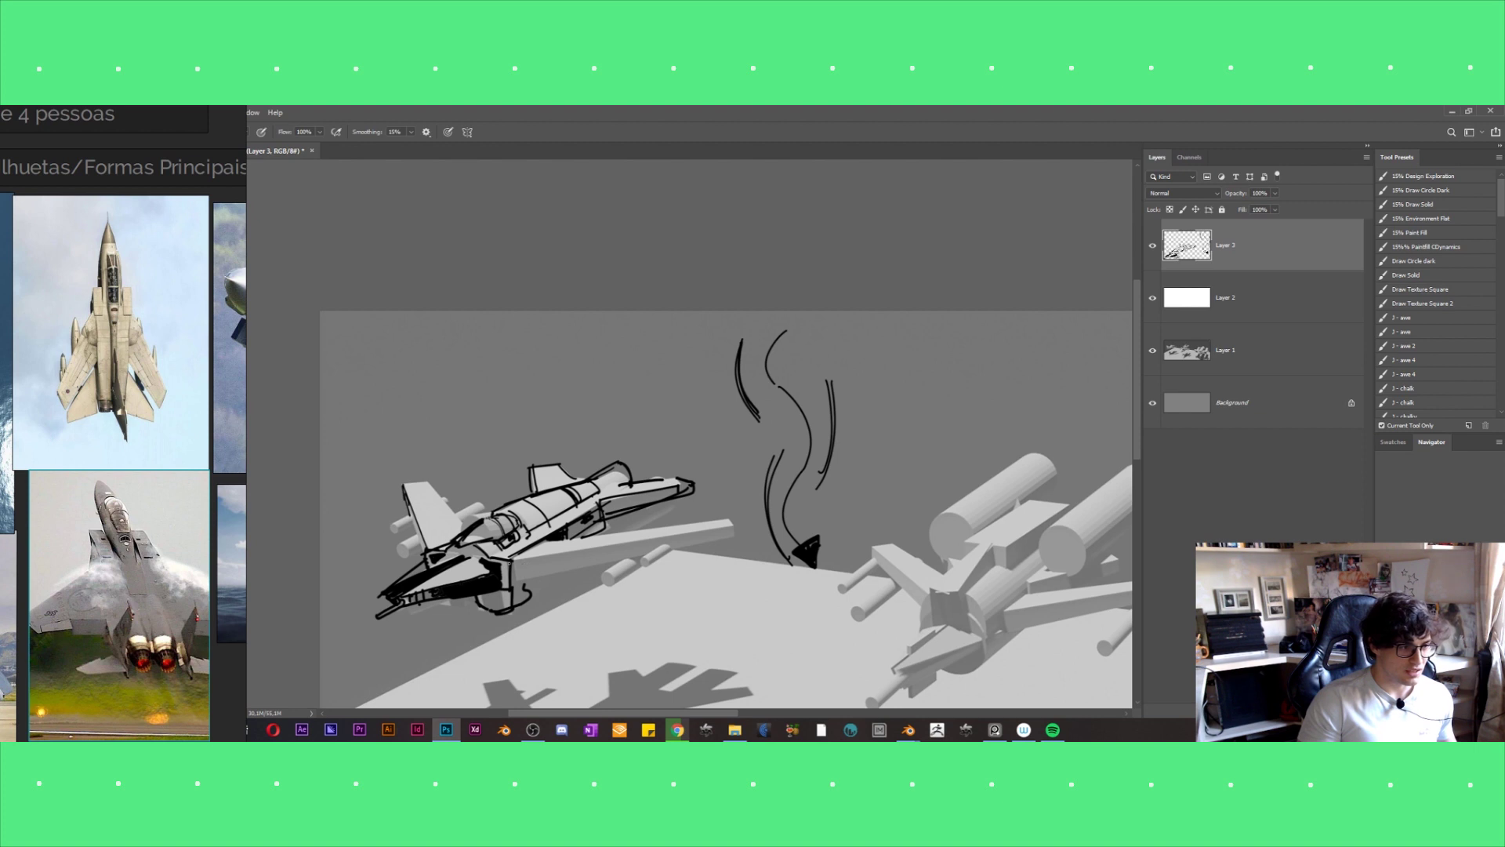
# Darken the line under the long wing, re-ink the tail fin edge, and Magic Wand-select the light ground.
pyautogui.moveTo(513, 561); pyautogui.dragTo(733, 526)
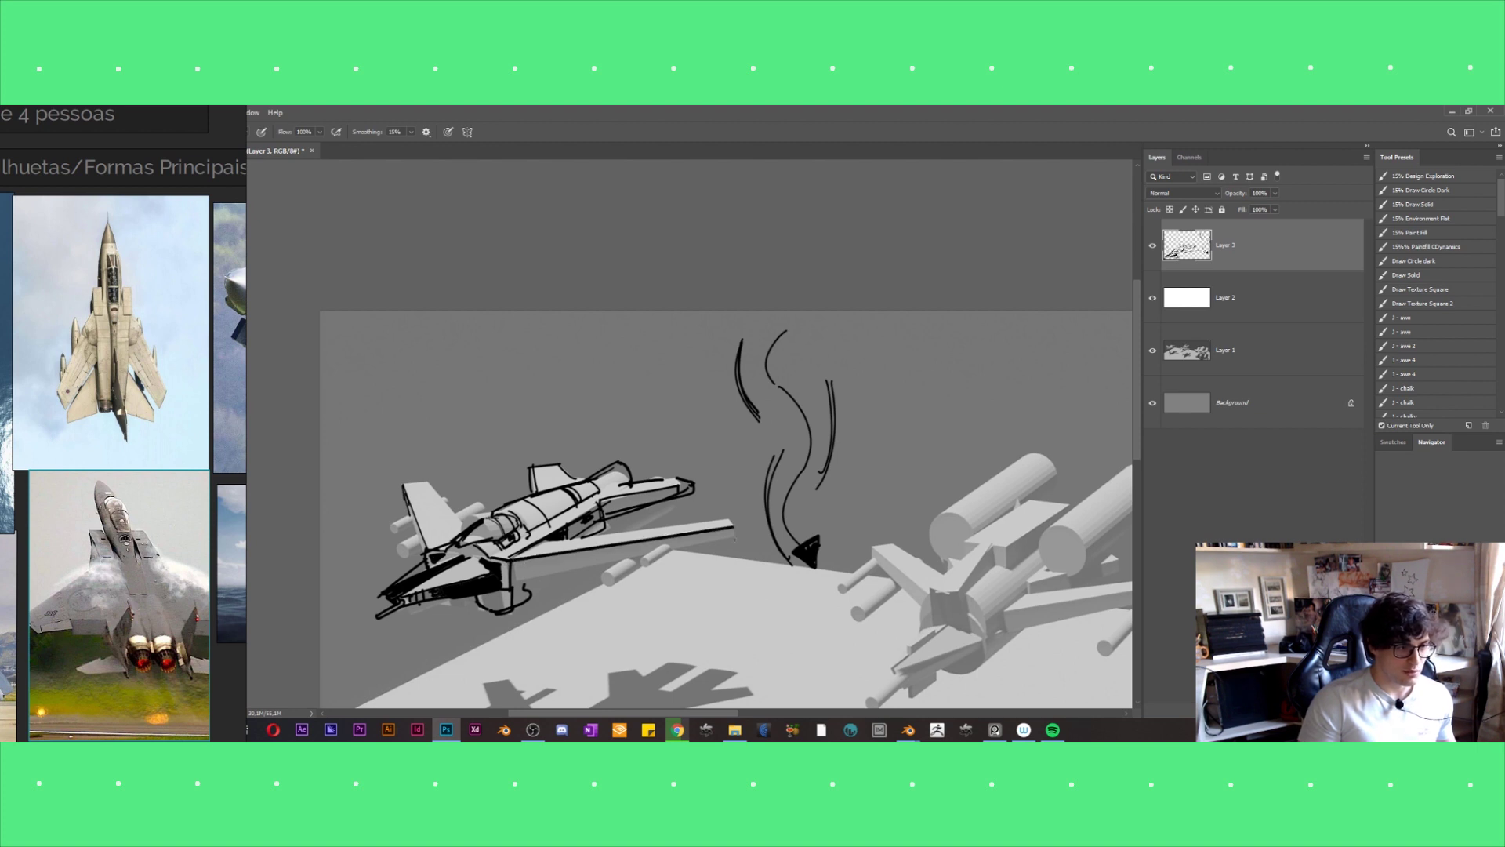
pyautogui.moveTo(509, 560); pyautogui.dragTo(732, 527)
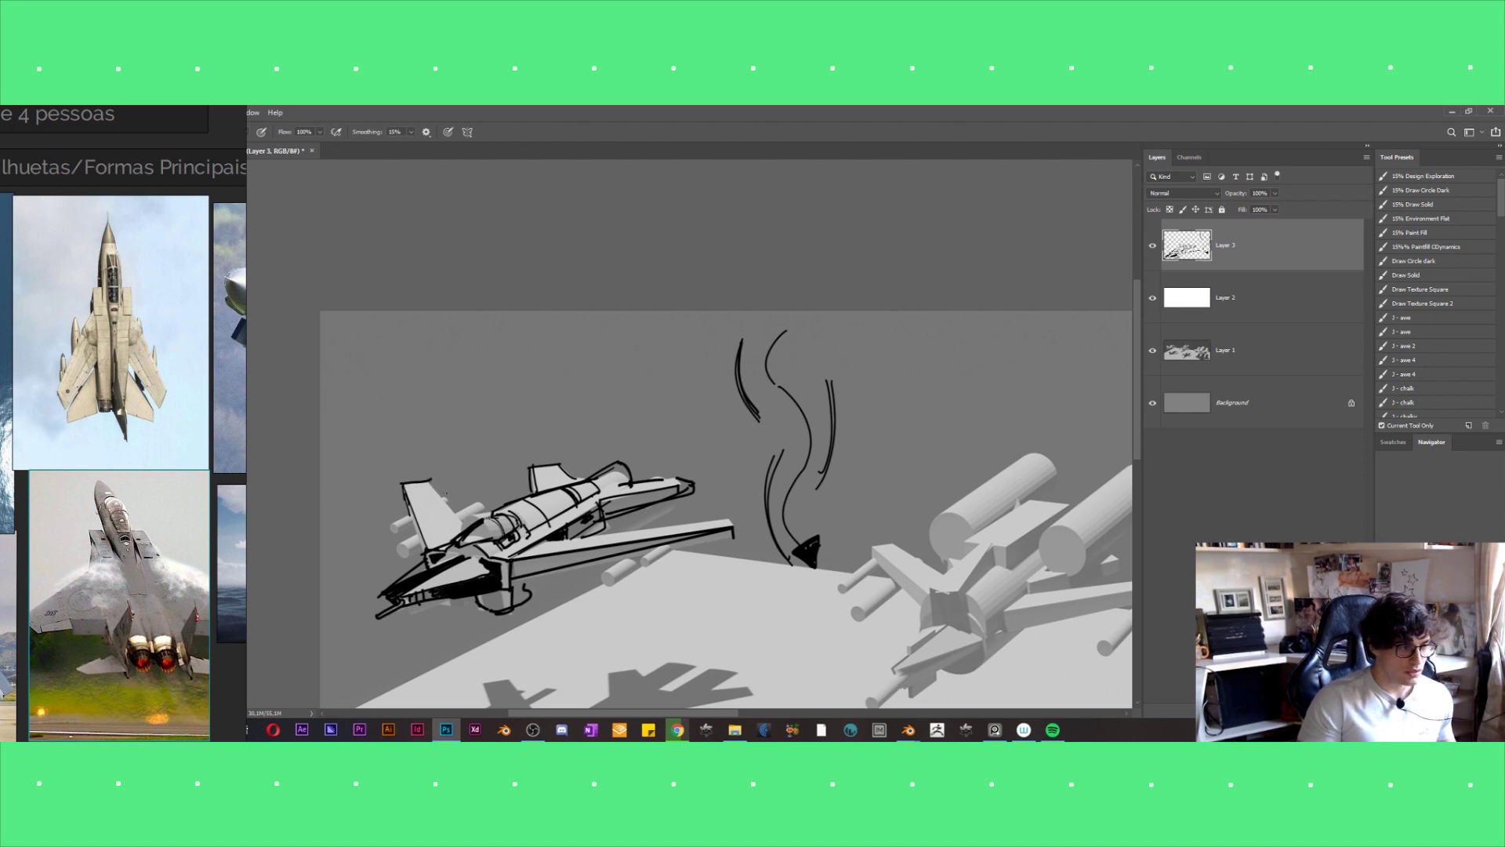
pyautogui.moveTo(431, 478)
pyautogui.mouseDown()
pyautogui.moveTo(457, 520)
pyautogui.moveTo(428, 551)
pyautogui.mouseUp()
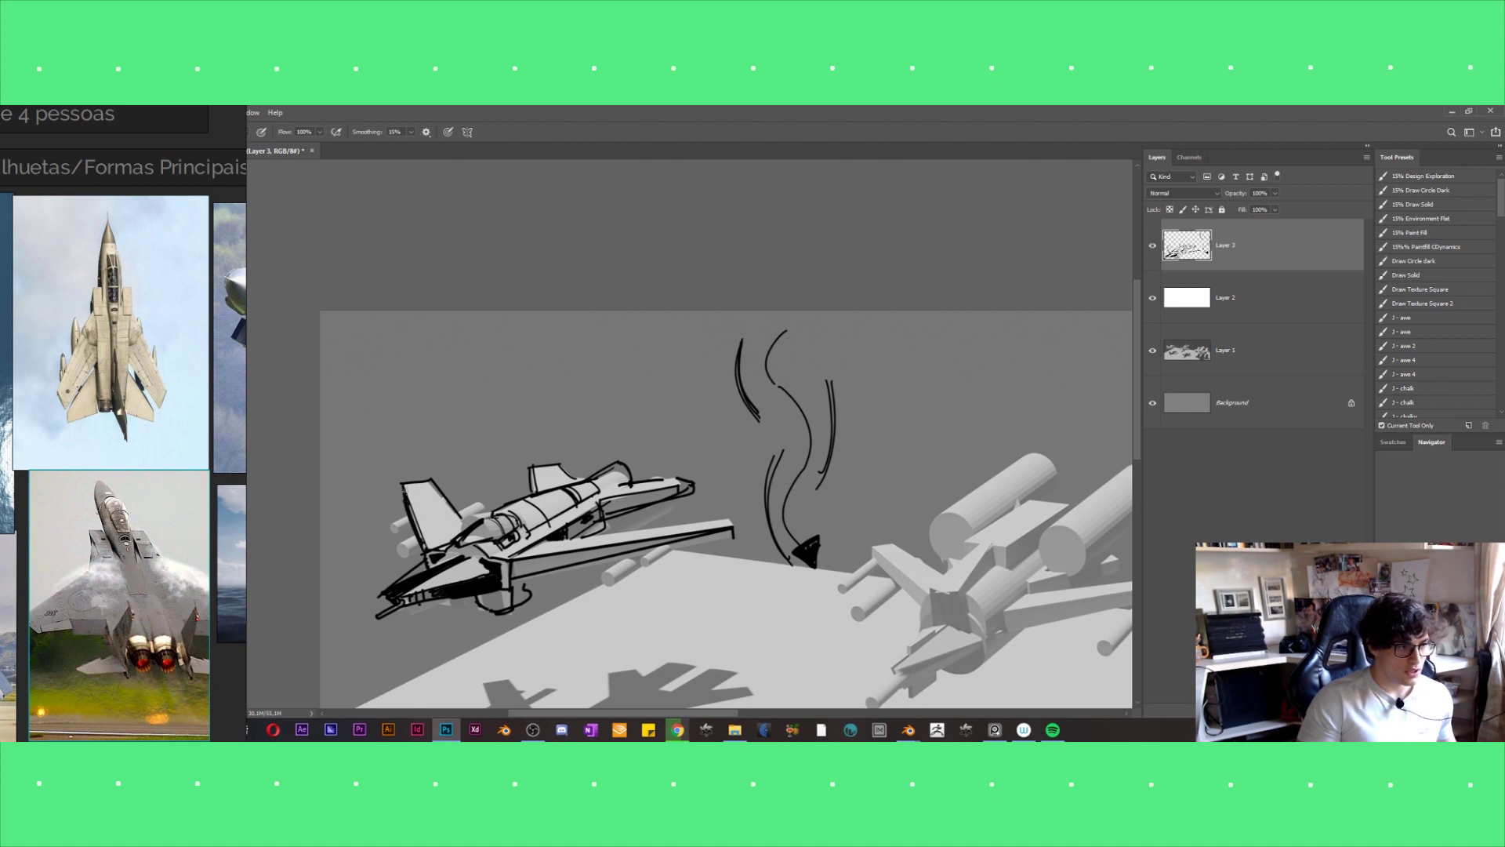
pyautogui.press('w')
pyautogui.click(555, 573)
pyautogui.press('b')
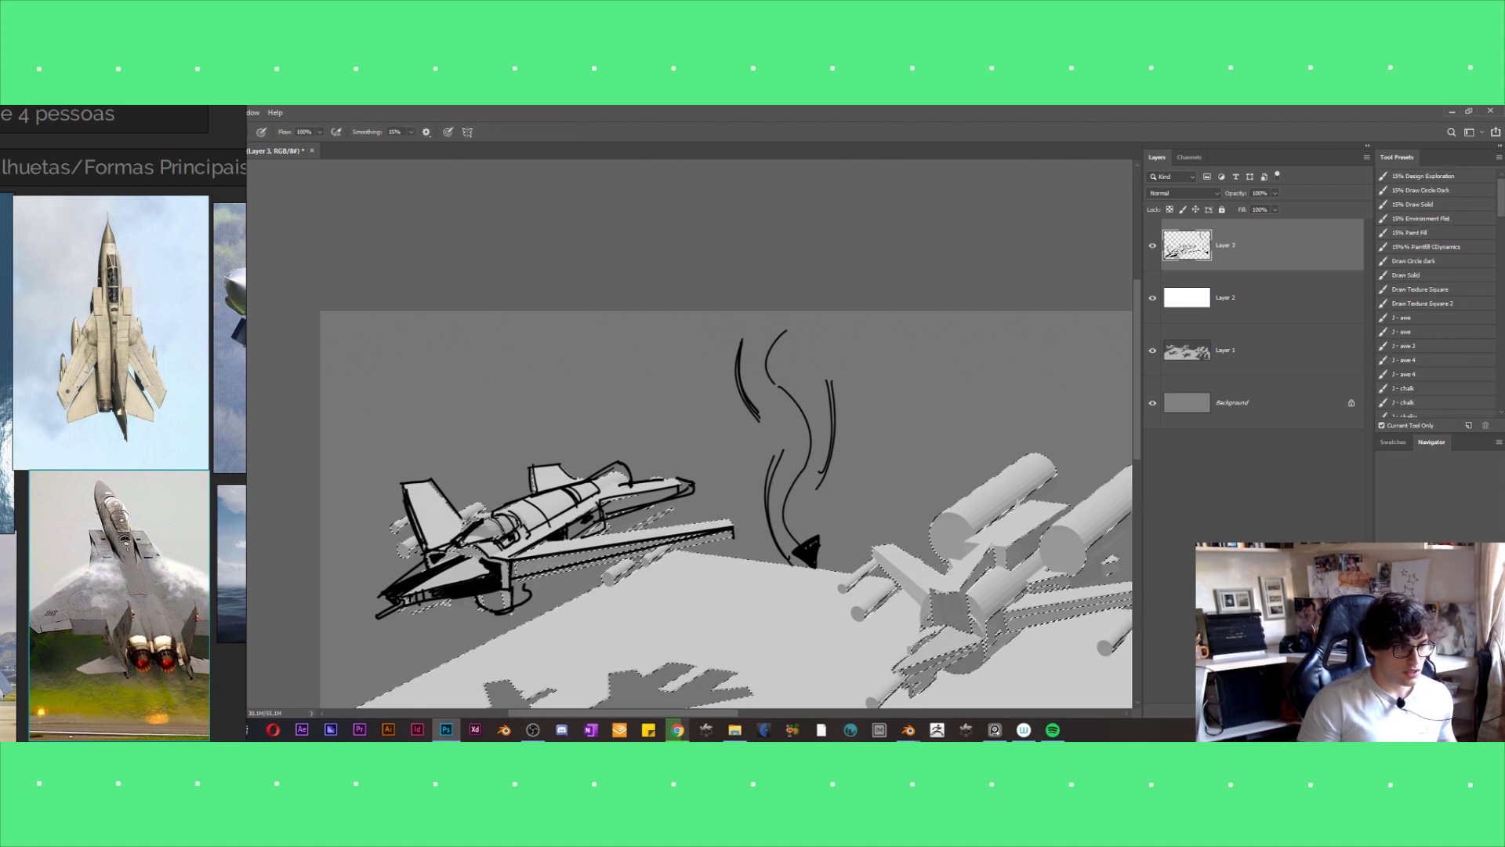
# Paint a dark shadow strip under the wing, deselect, and ink both missile tips.
pyautogui.moveTo(518, 576); pyautogui.dragTo(729, 533)
pyautogui.hotkey('ctrl', 'd')
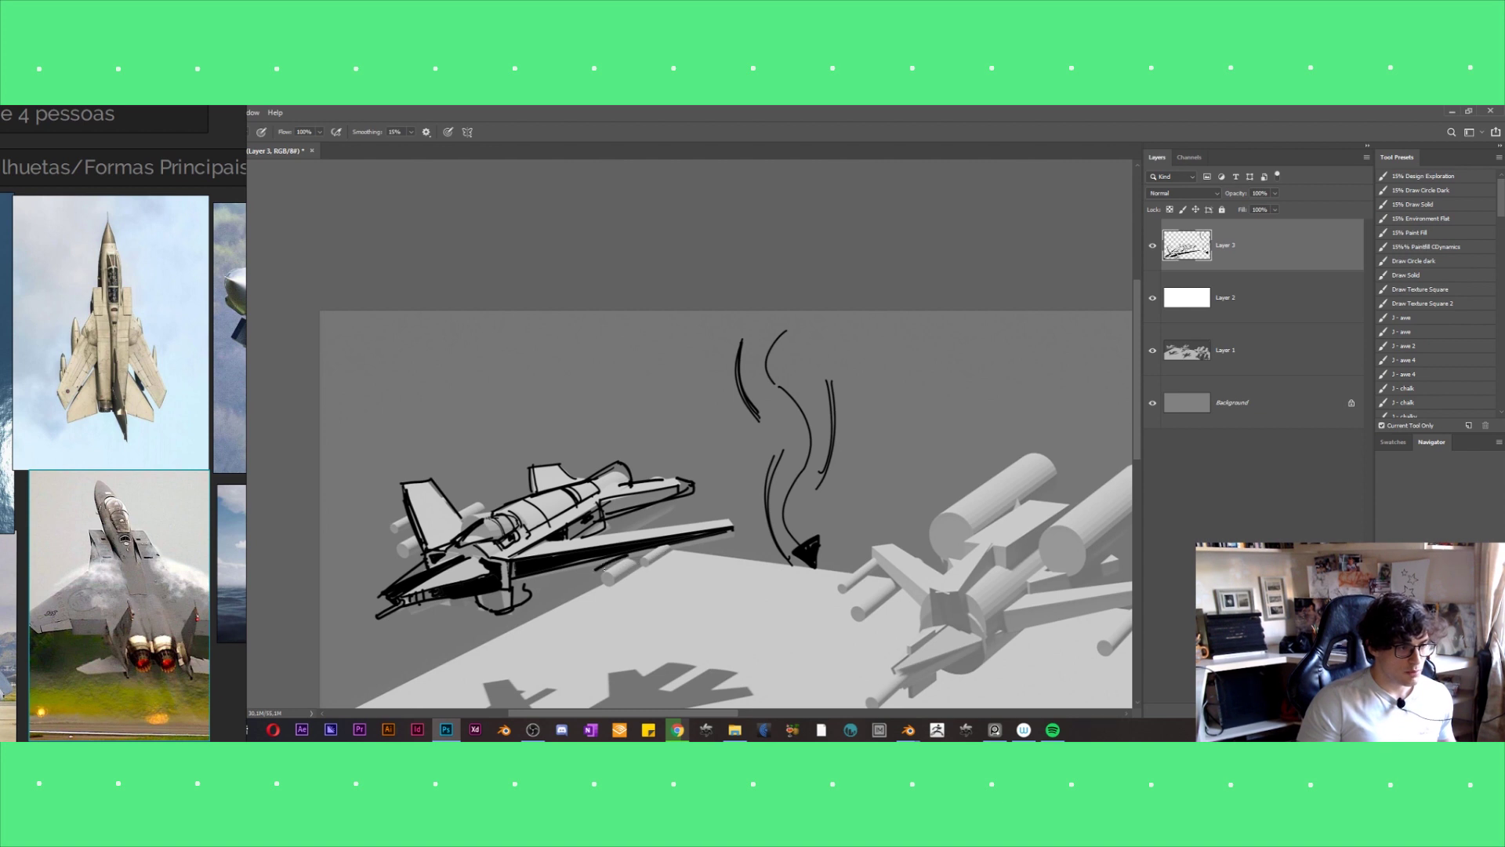
pyautogui.moveTo(602, 578); pyautogui.dragTo(549, 586)
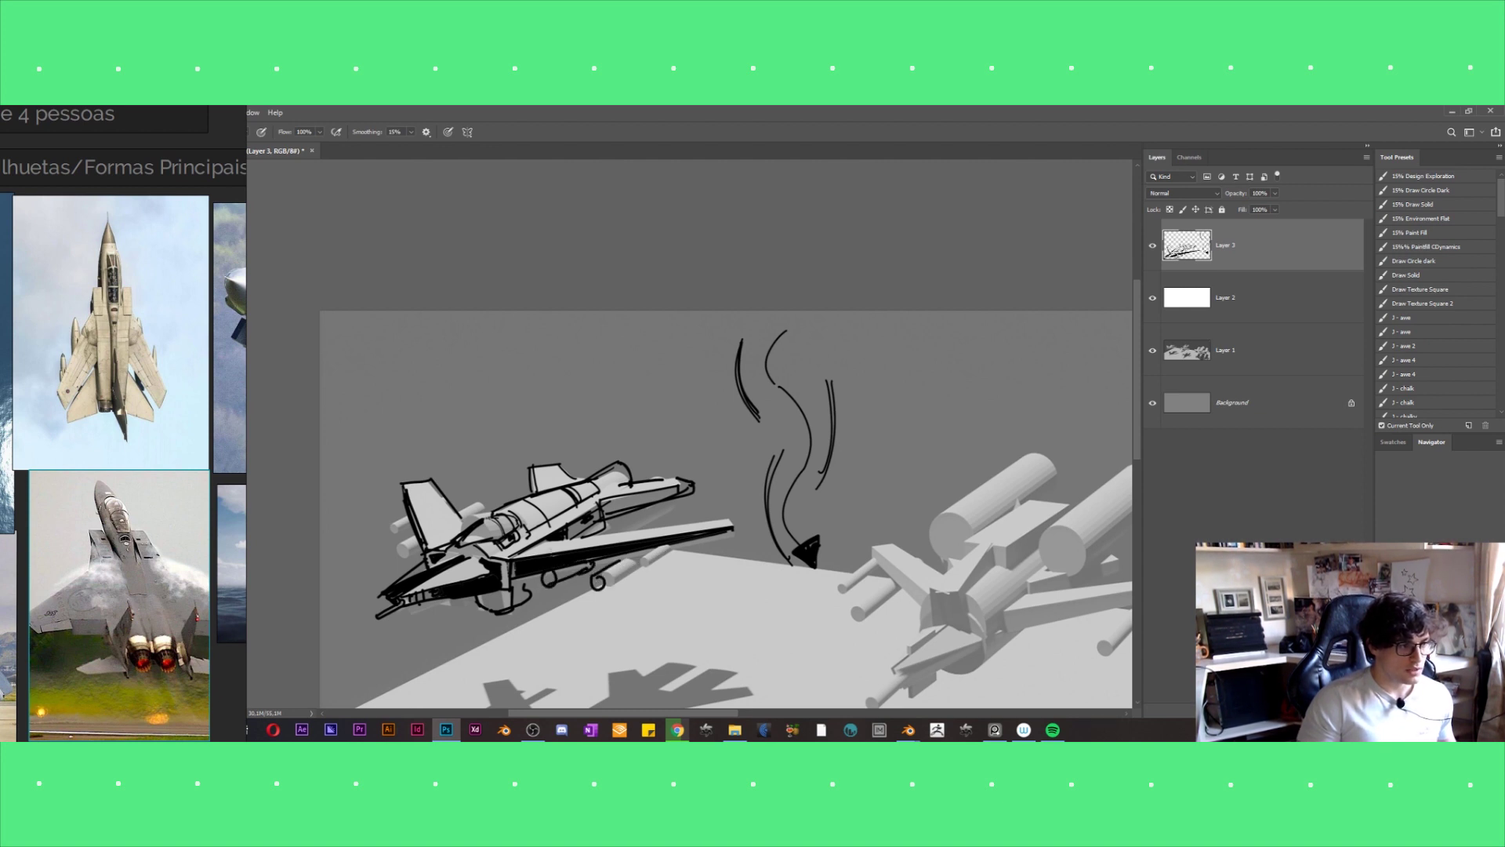
pyautogui.moveTo(407, 540); pyautogui.dragTo(395, 554)
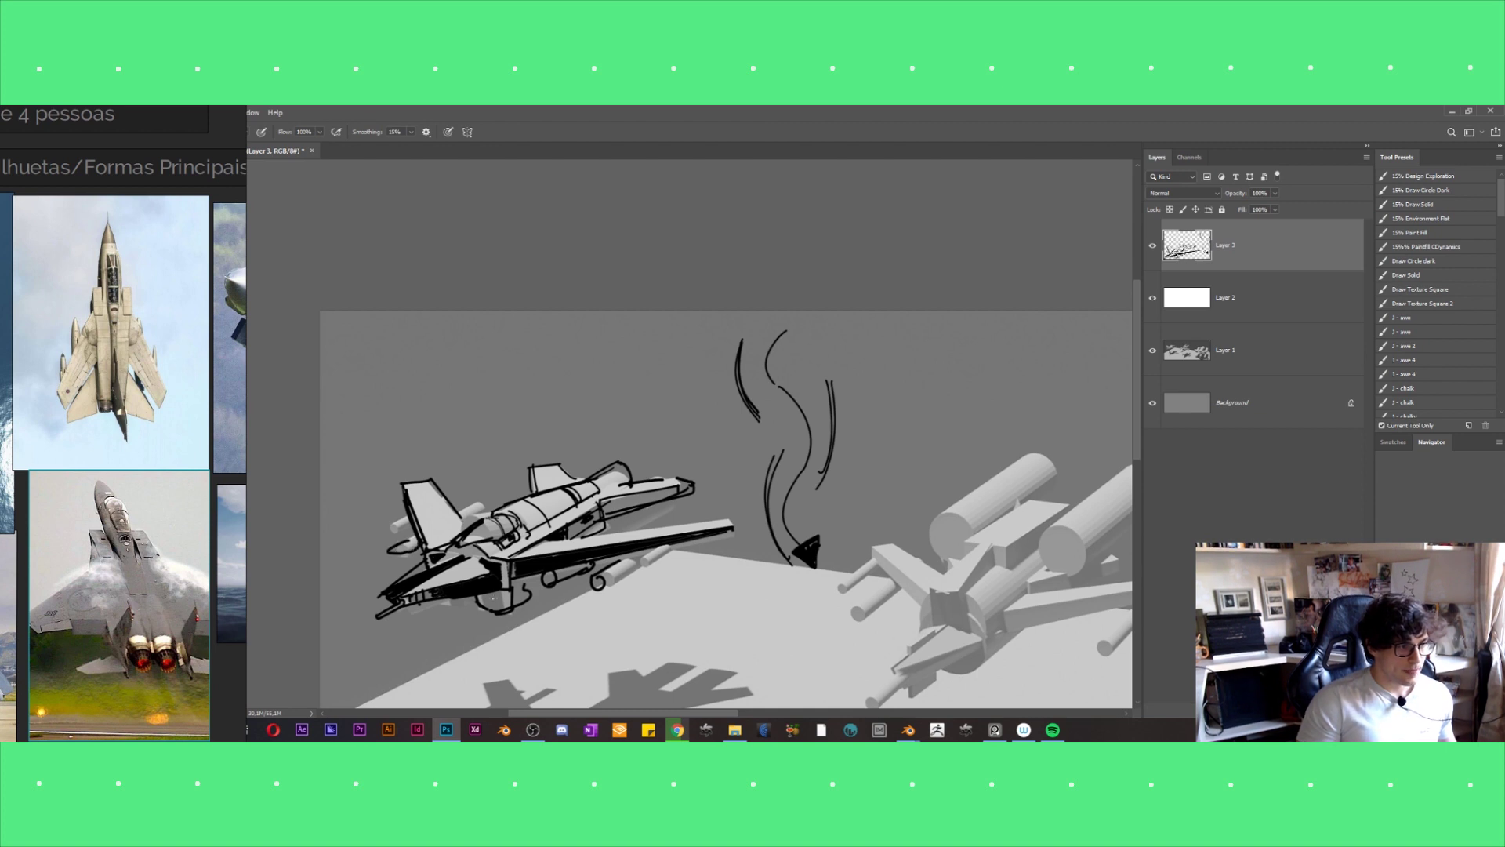
# Ink a landing gear strut under the wing, undo the extra struts, and zoom out.
pyautogui.moveTo(515, 584); pyautogui.dragTo(513, 625)
pyautogui.moveTo(539, 572)
pyautogui.mouseDown()
pyautogui.moveTo(540, 614)
pyautogui.moveTo(557, 600)
pyautogui.moveTo(548, 619)
pyautogui.moveTo(533, 612)
pyautogui.moveTo(599, 576)
pyautogui.moveTo(548, 596)
pyautogui.moveTo(565, 586)
pyautogui.mouseUp()
pyautogui.hotkey('ctrl', 'z')
pyautogui.hotkey('ctrl', 'z')
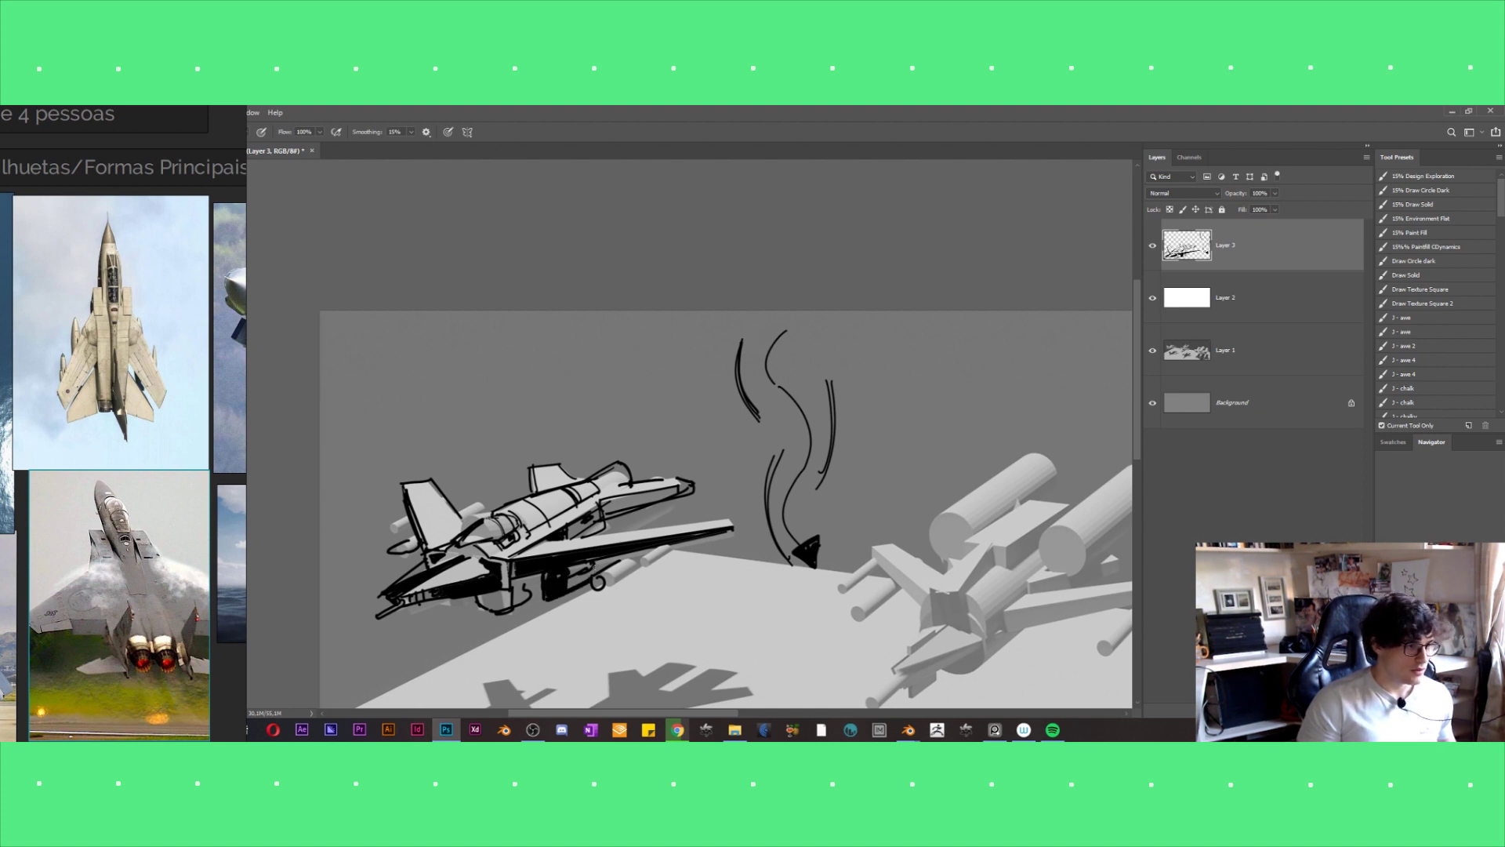
pyautogui.hotkey('ctrl', '-')
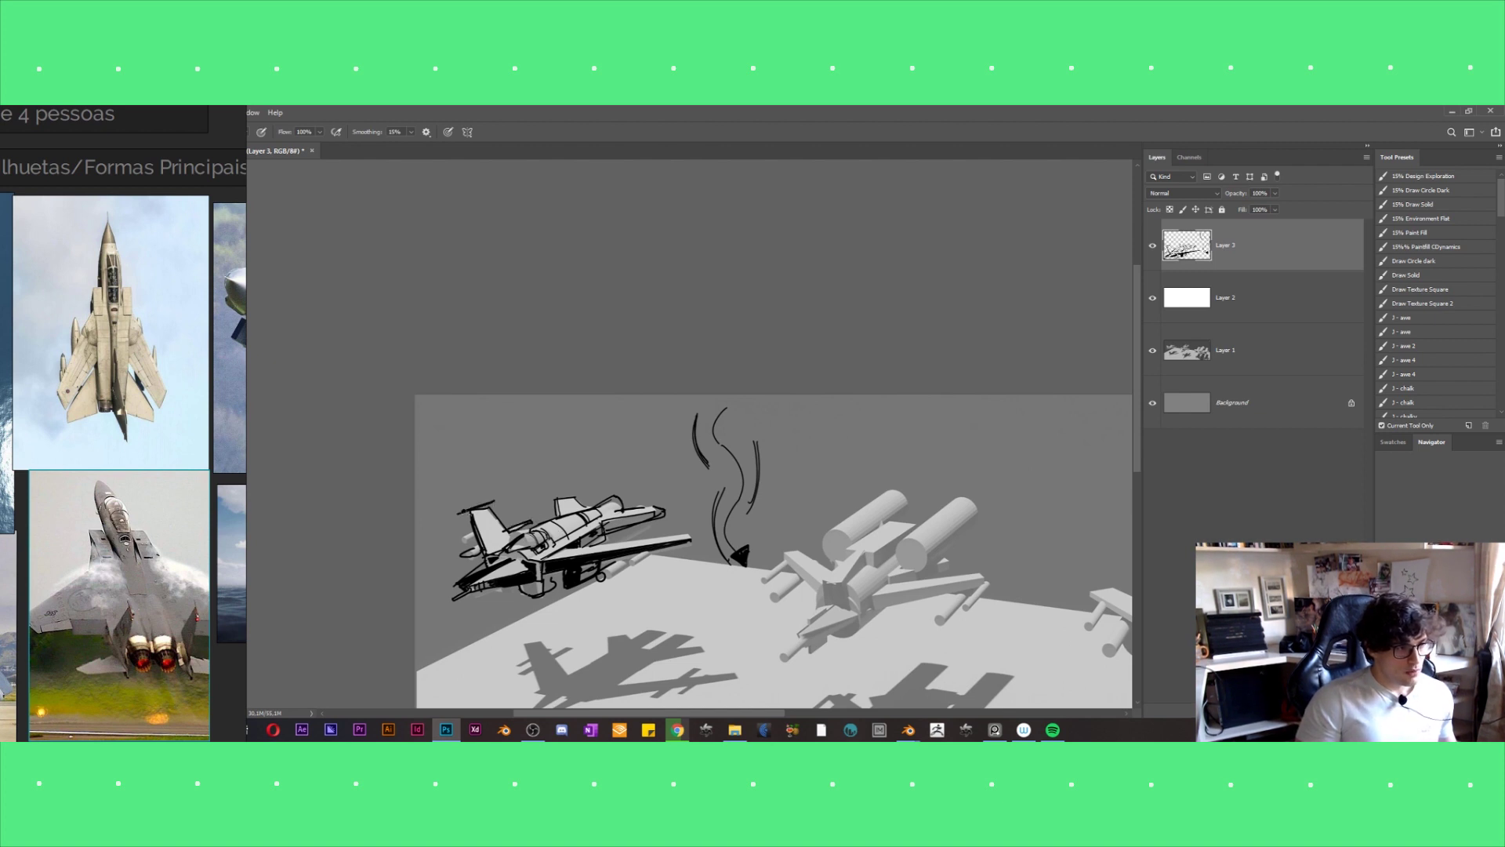
# Ink the tail fin, add a short line beside the nose, and redraw the fin taller.
pyautogui.moveTo(467, 511); pyautogui.dragTo(517, 498)
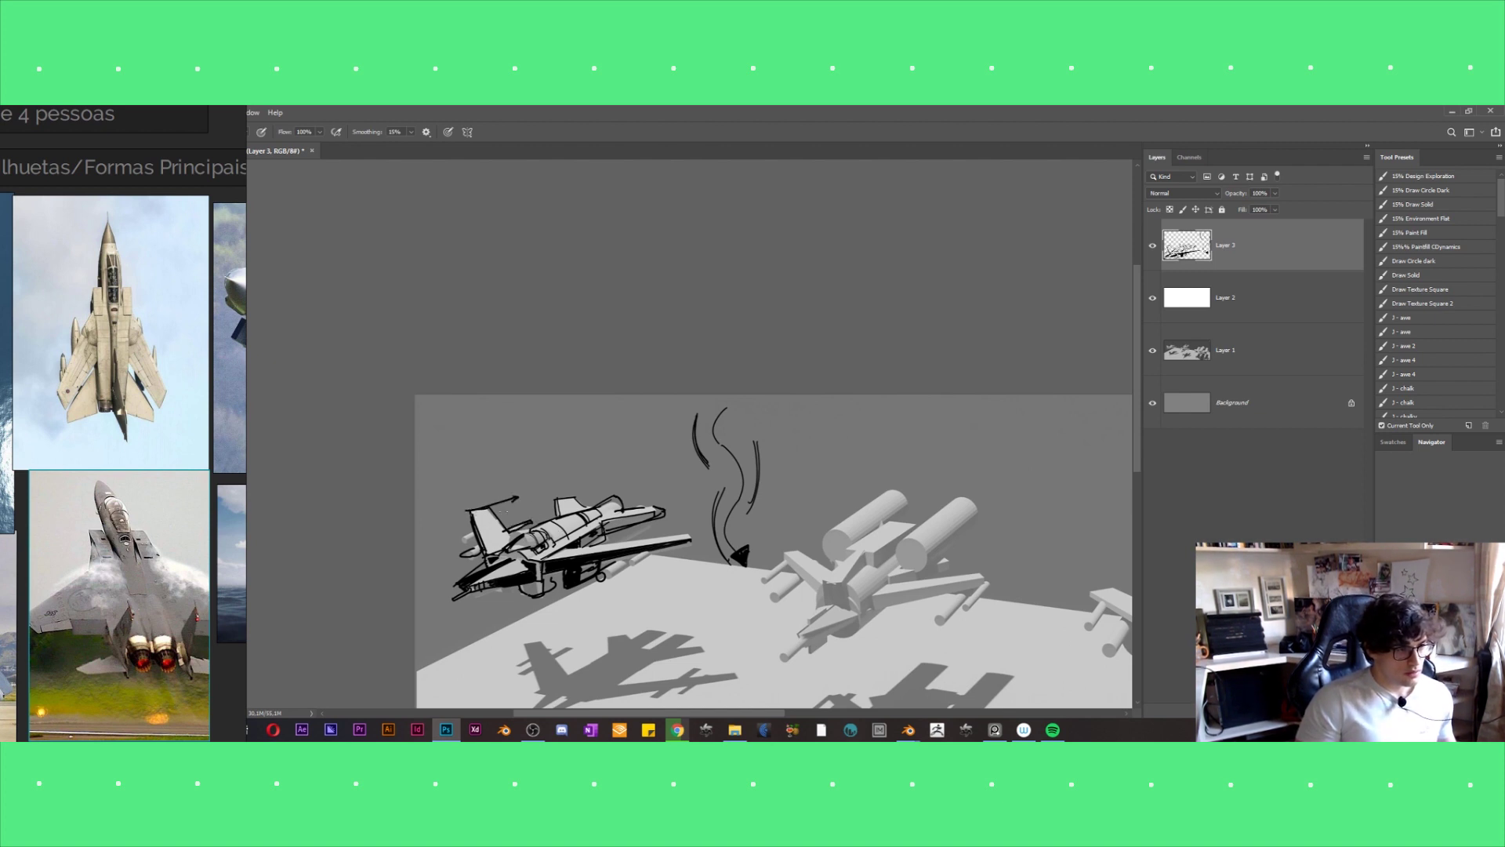
pyautogui.moveTo(688, 522); pyautogui.dragTo(677, 537)
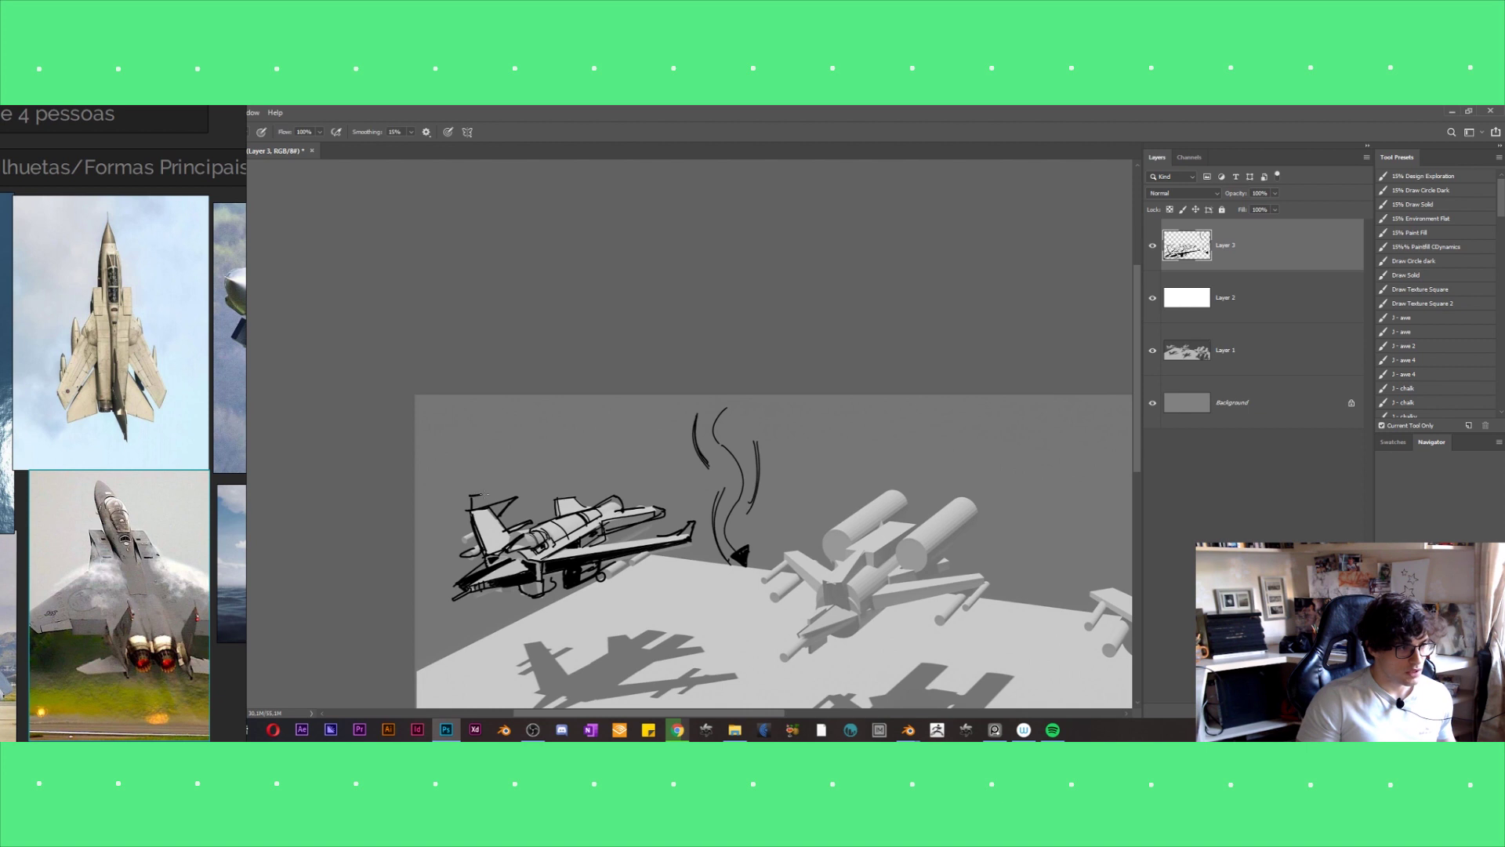
pyautogui.hotkey('ctrl', 'z')
pyautogui.moveTo(559, 502); pyautogui.dragTo(575, 484)
# Pan and scroll the canvas over to the middle ship.
pyautogui.keyDown('alt'); pyautogui.scroll(-1, 641, 427); pyautogui.keyUp('alt')
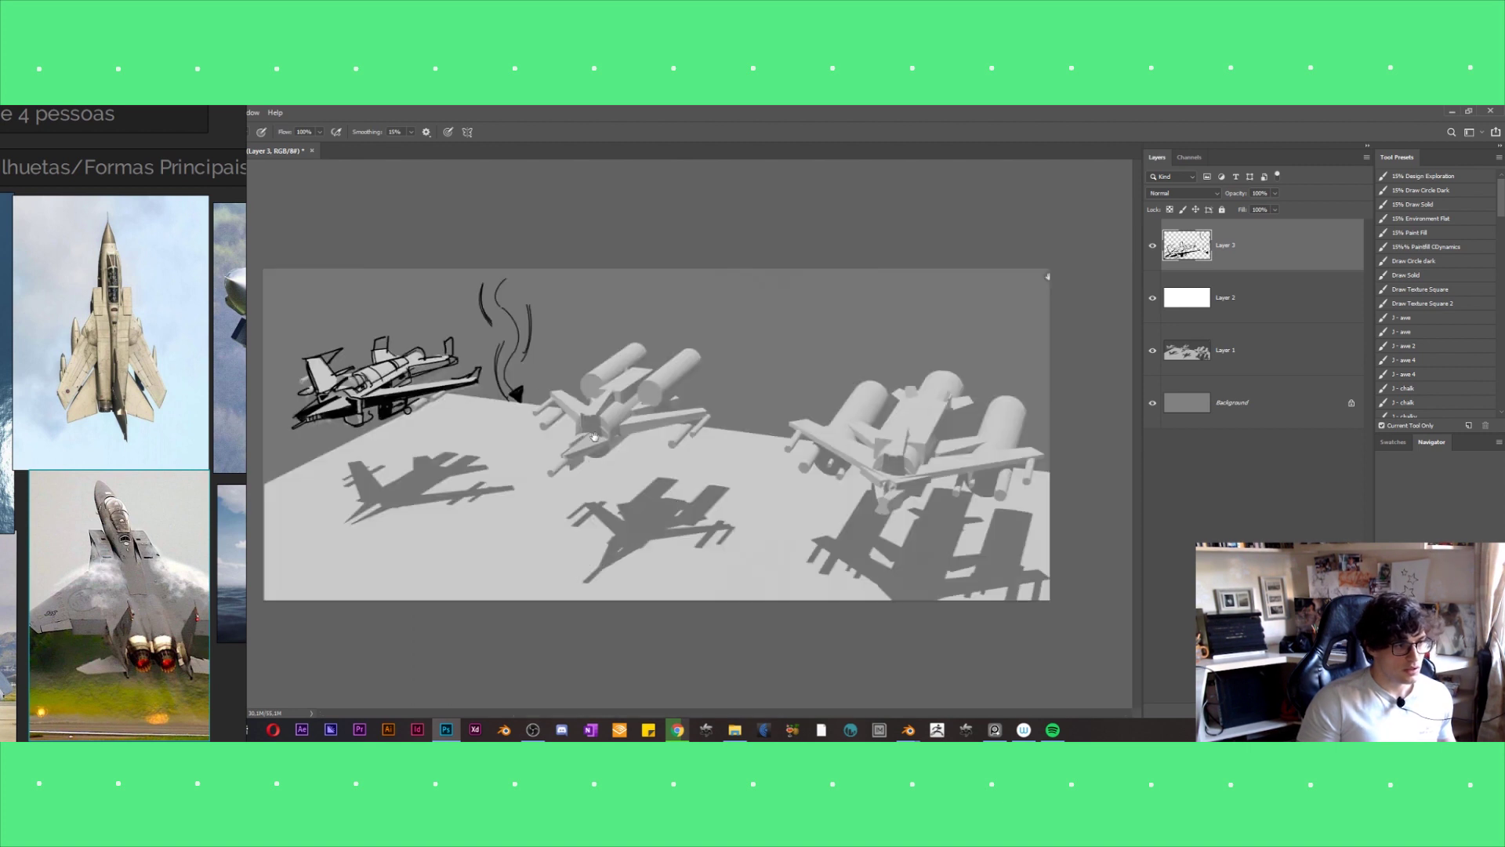
pyautogui.keyDown('alt'); pyautogui.scroll(2, 641, 427); pyautogui.keyUp('alt')
pyautogui.moveTo(641, 427); pyautogui.dragTo(743, 514)
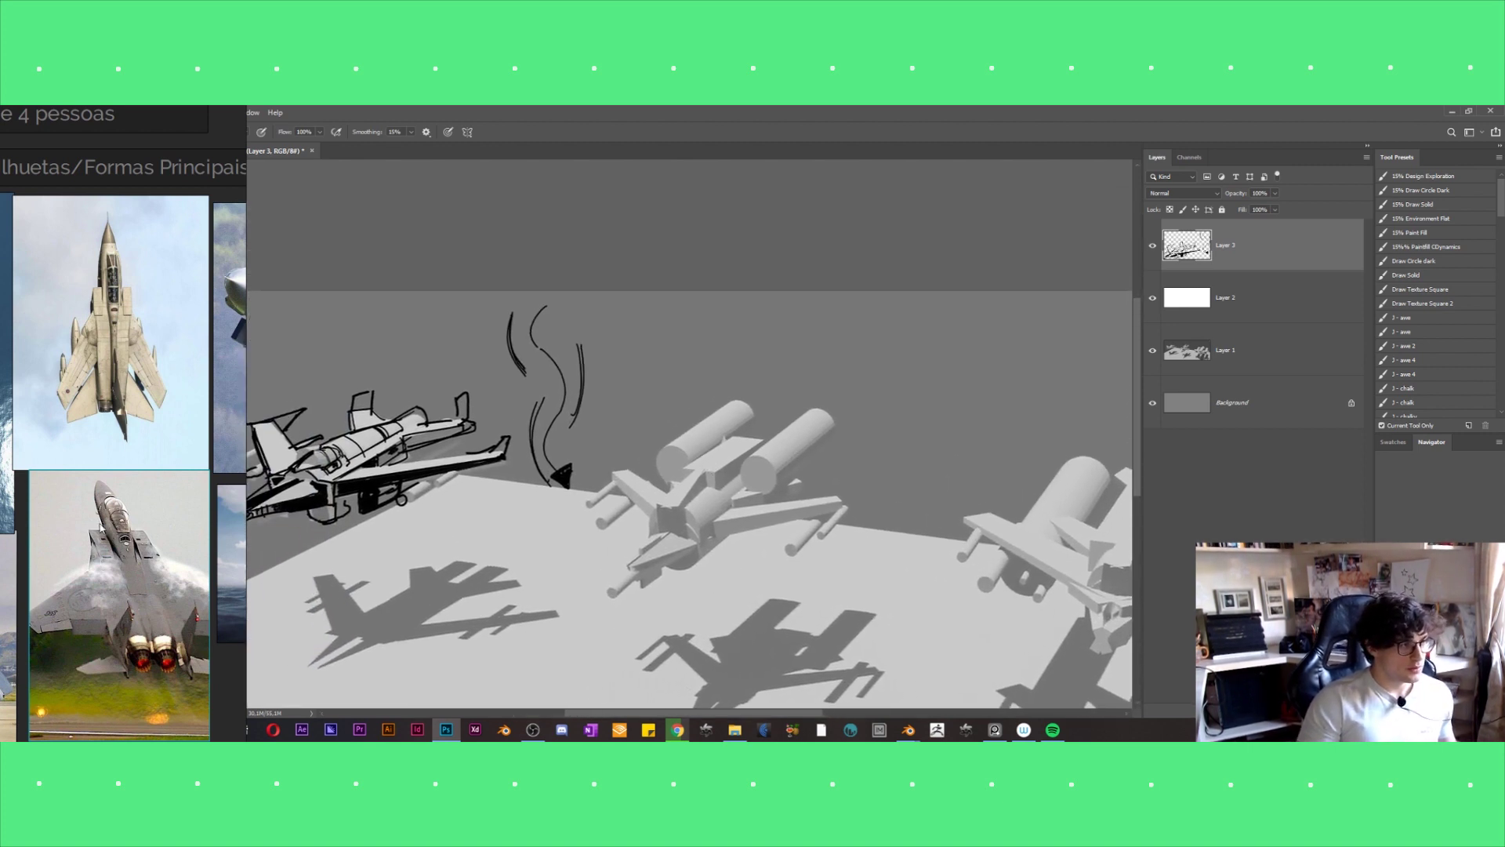
pyautogui.scroll(-3, 144, 507)
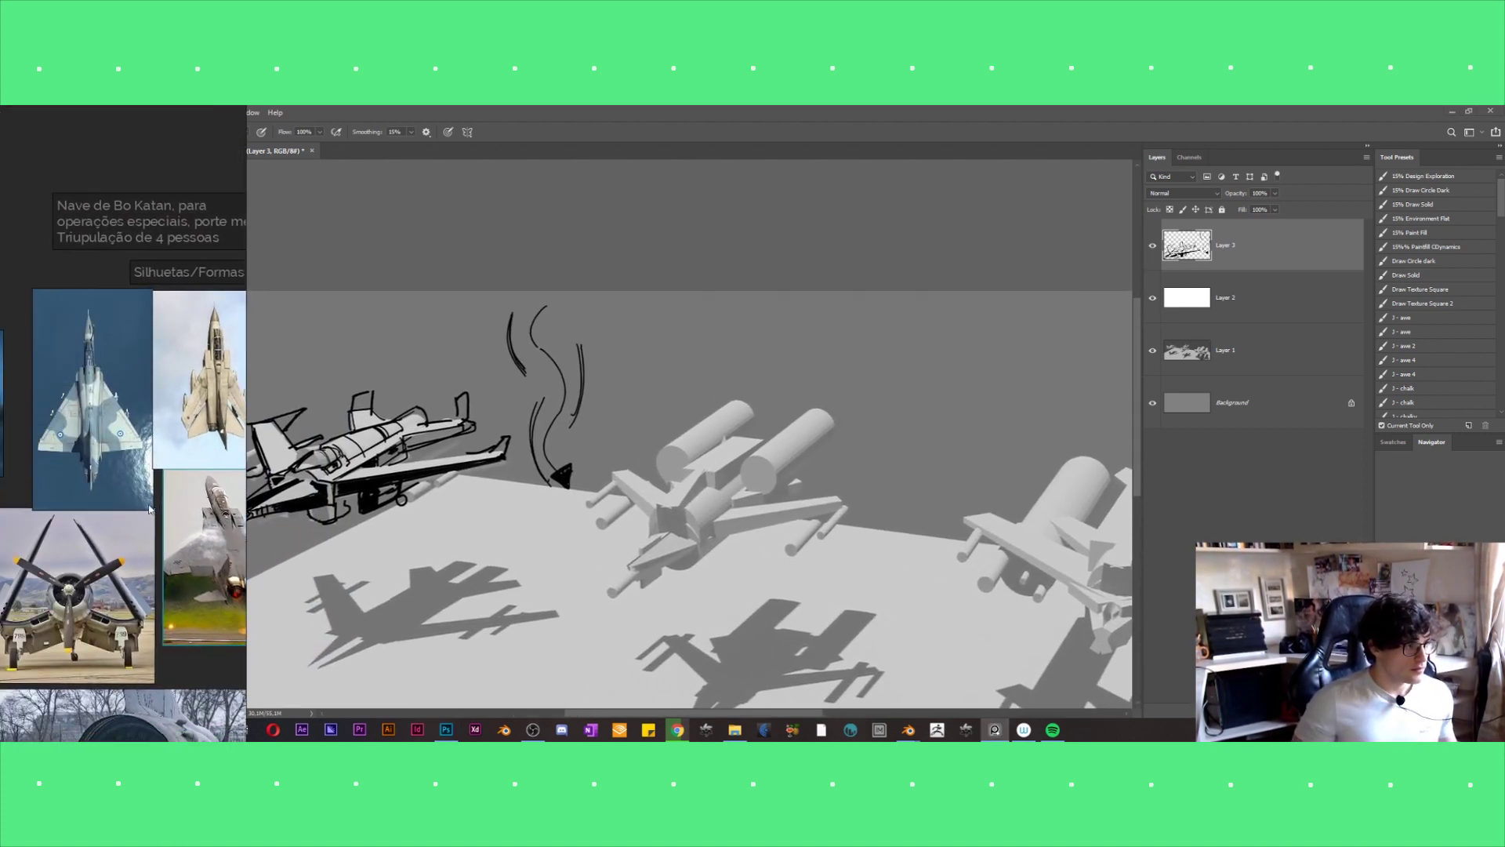
pyautogui.hscroll(5, 124, 536)
pyautogui.hscroll(5, 102, 525)
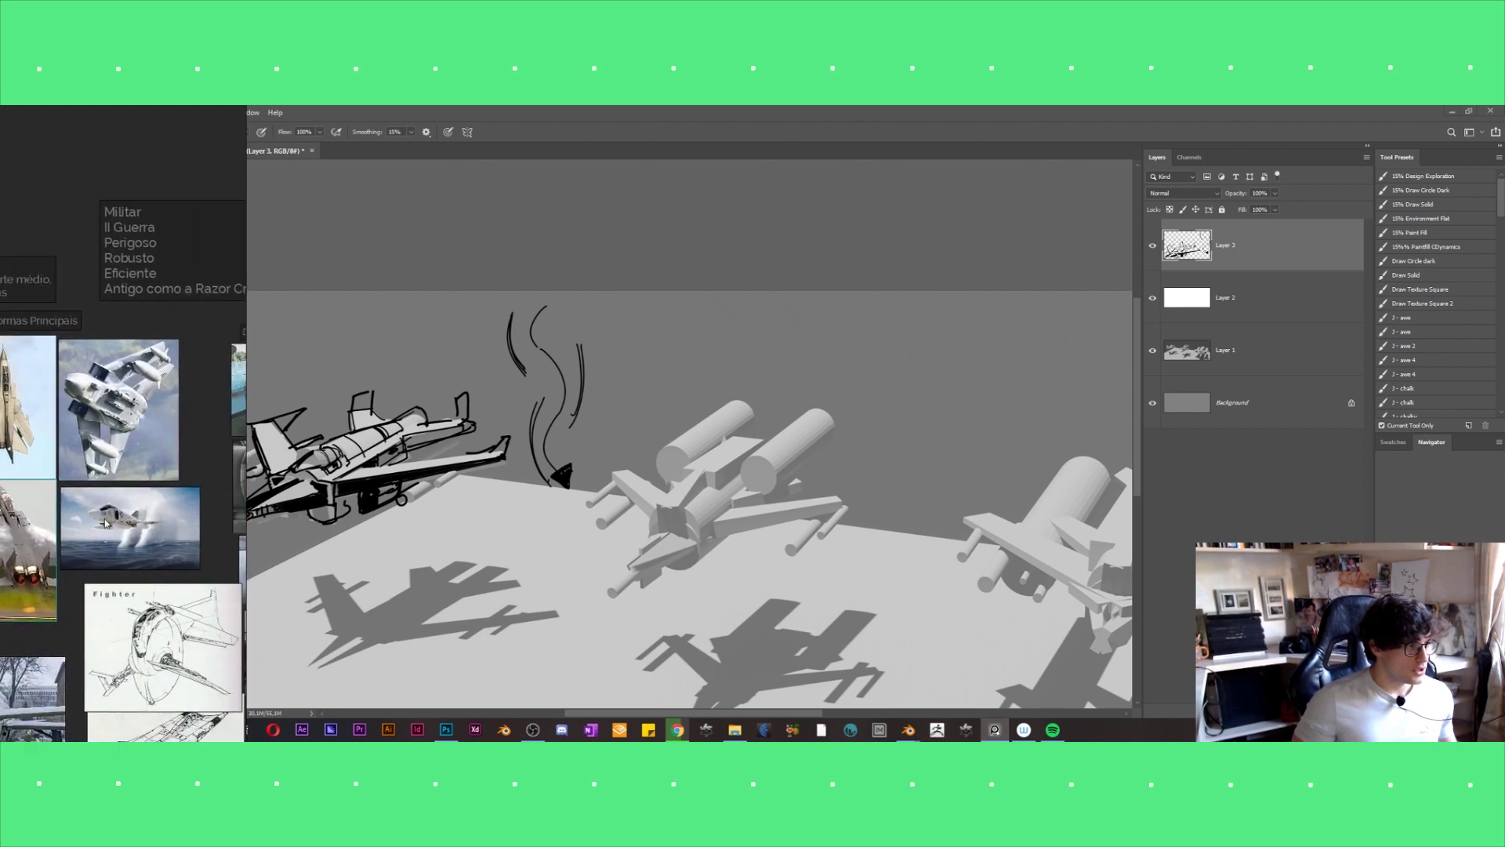
pyautogui.scroll(1, 92, 517)
pyautogui.scroll(2, 88, 509)
pyautogui.scroll(2, 83, 502)
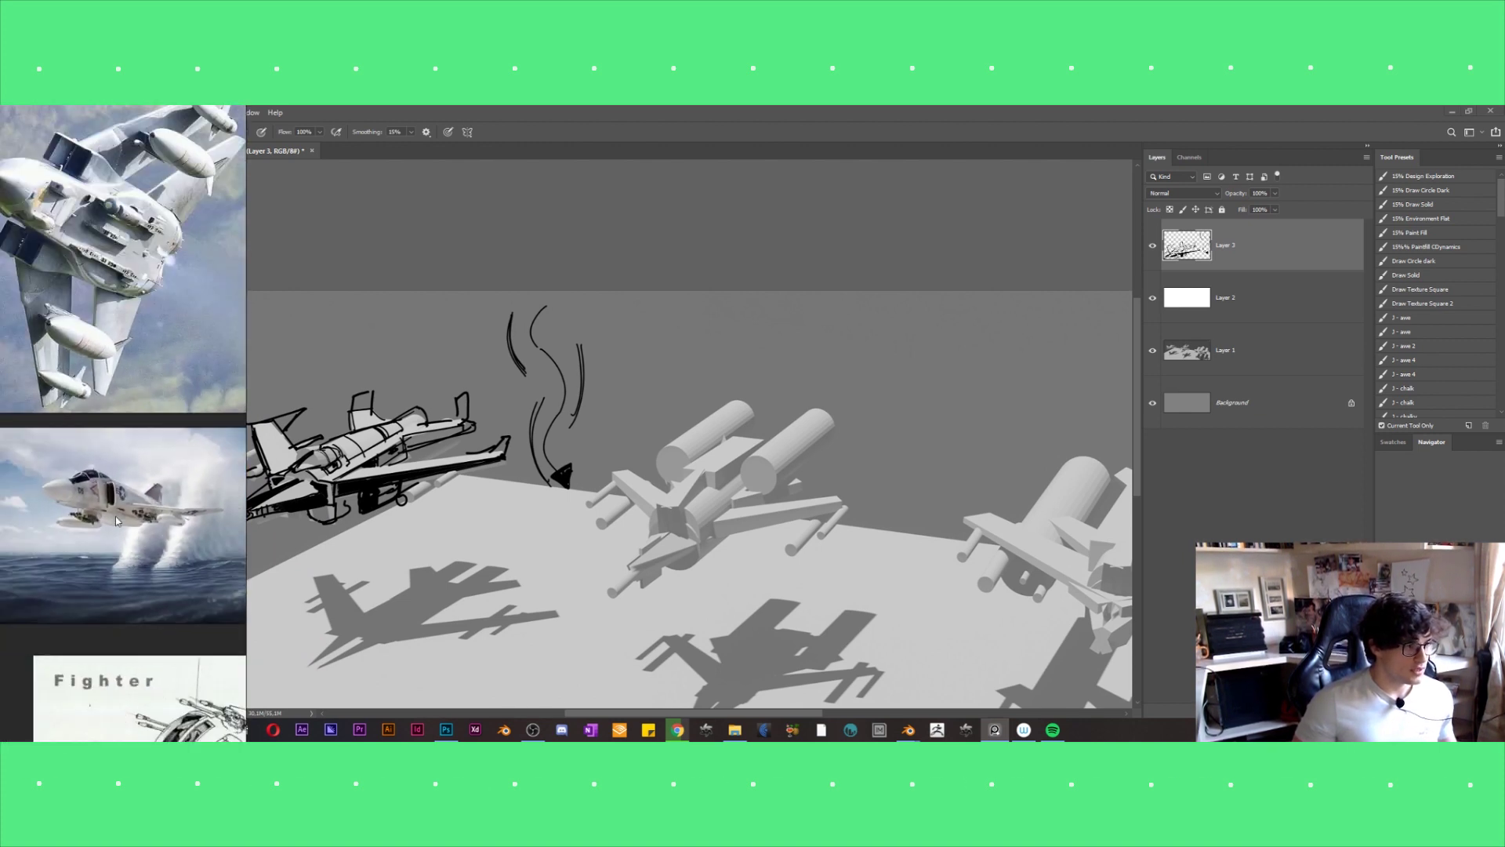
pyautogui.scroll(2, 78, 492)
pyautogui.scroll(2, 102, 515)
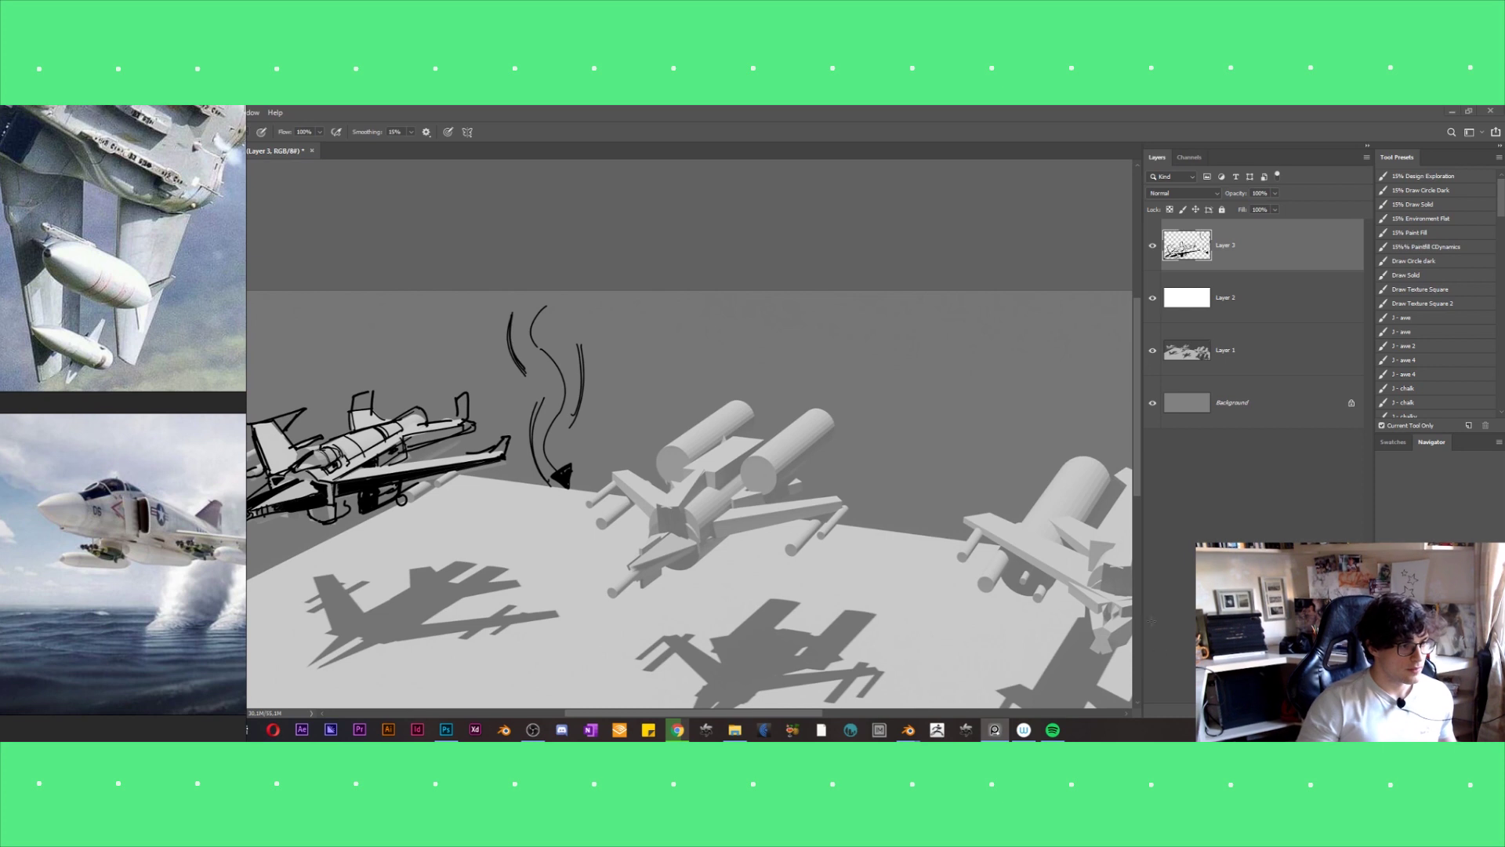
pyautogui.click(611, 592)
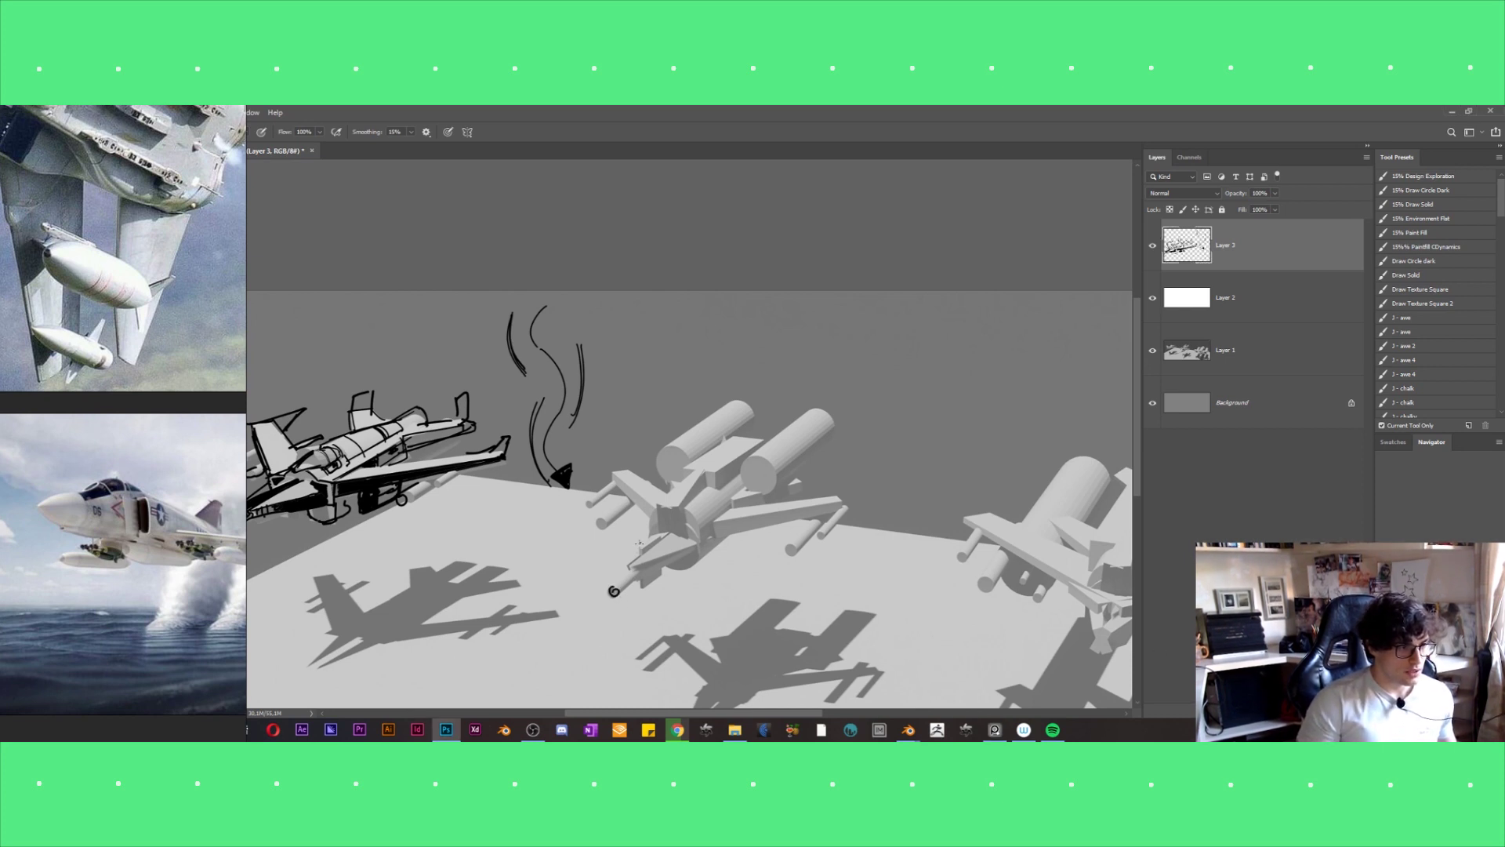
# Ink the middle ship's canopy, cockpit frame and top curve, upper body line and nose.
pyautogui.moveTo(640, 539)
pyautogui.mouseDown()
pyautogui.moveTo(639, 555)
pyautogui.moveTo(660, 532)
pyautogui.mouseUp()
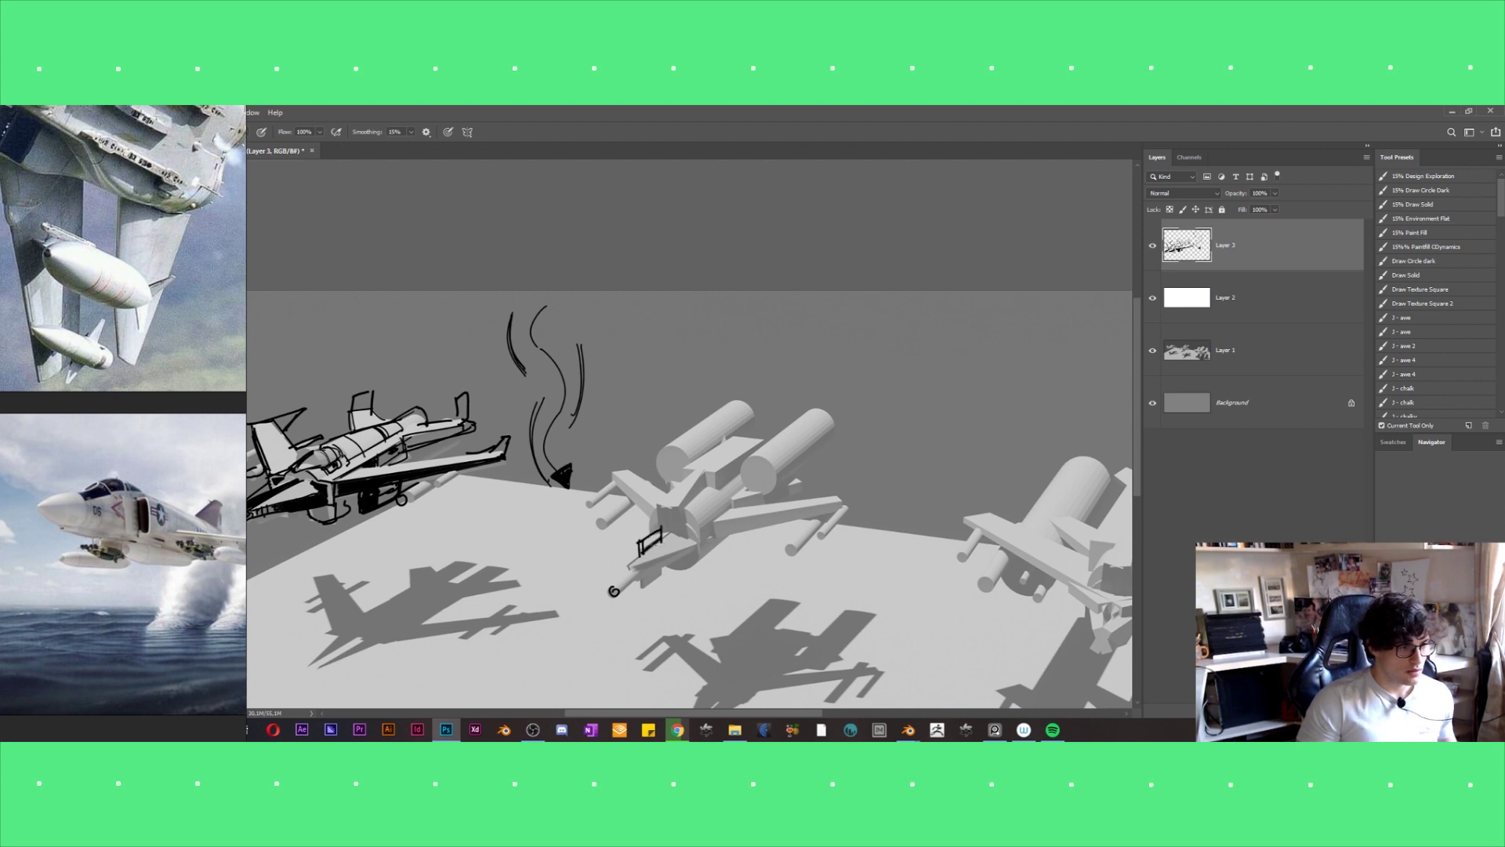
pyautogui.moveTo(629, 569); pyautogui.dragTo(691, 549)
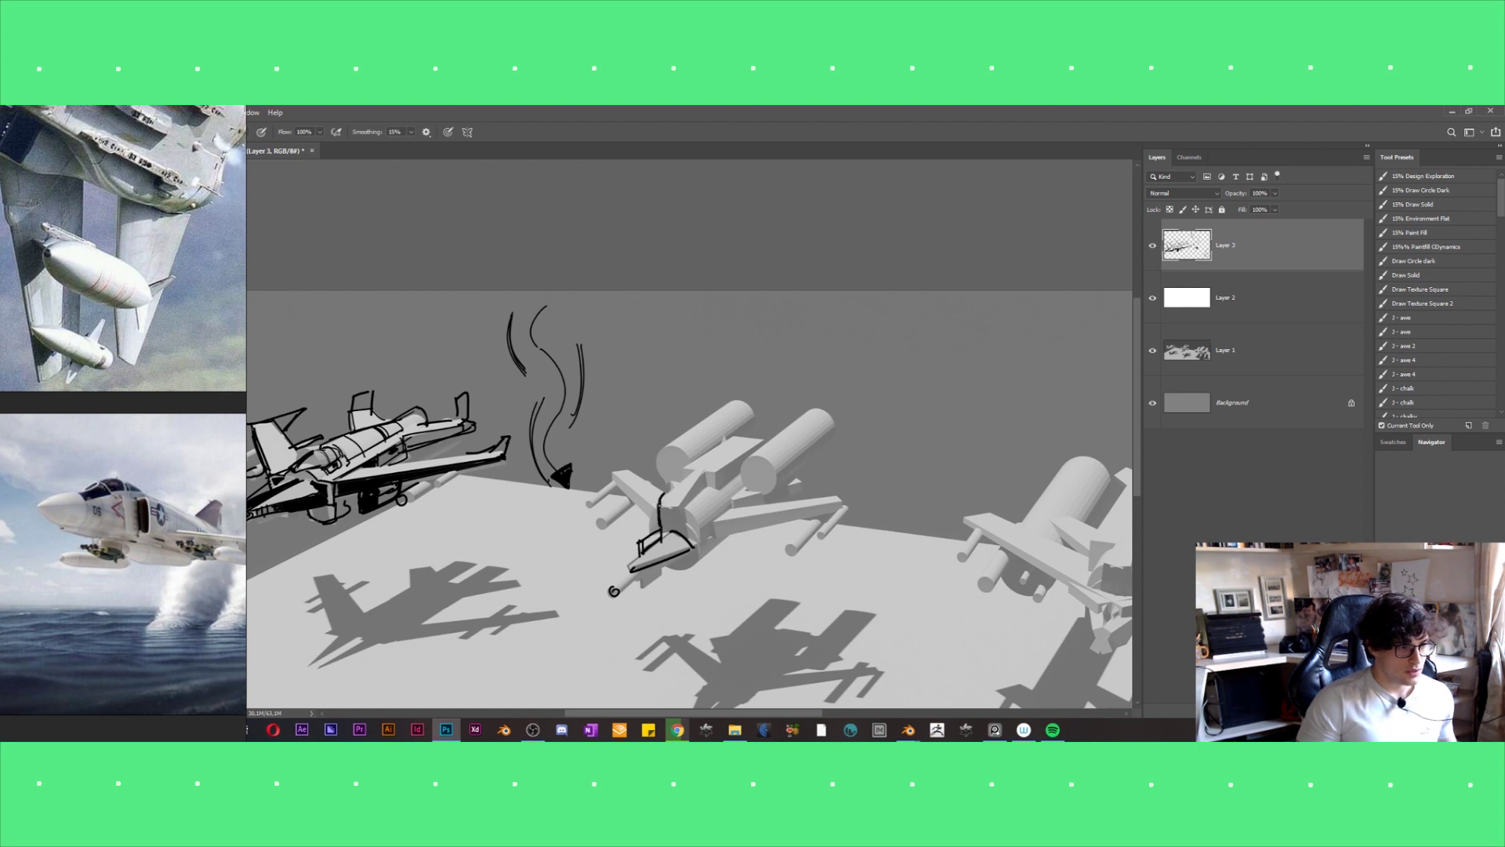
pyautogui.moveTo(685, 507); pyautogui.dragTo(690, 522)
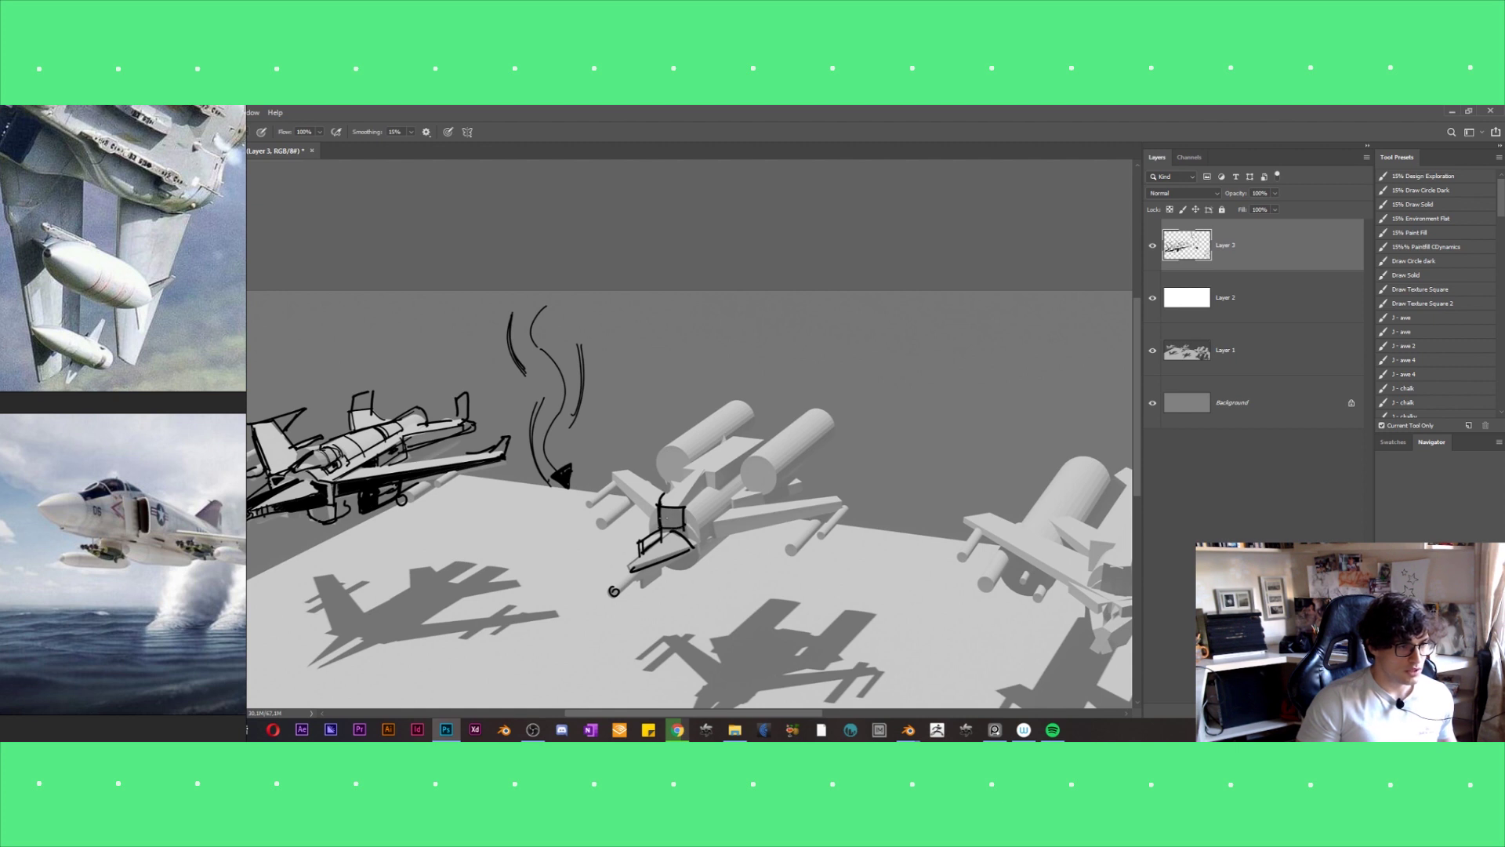
pyautogui.moveTo(661, 503); pyautogui.dragTo(695, 492)
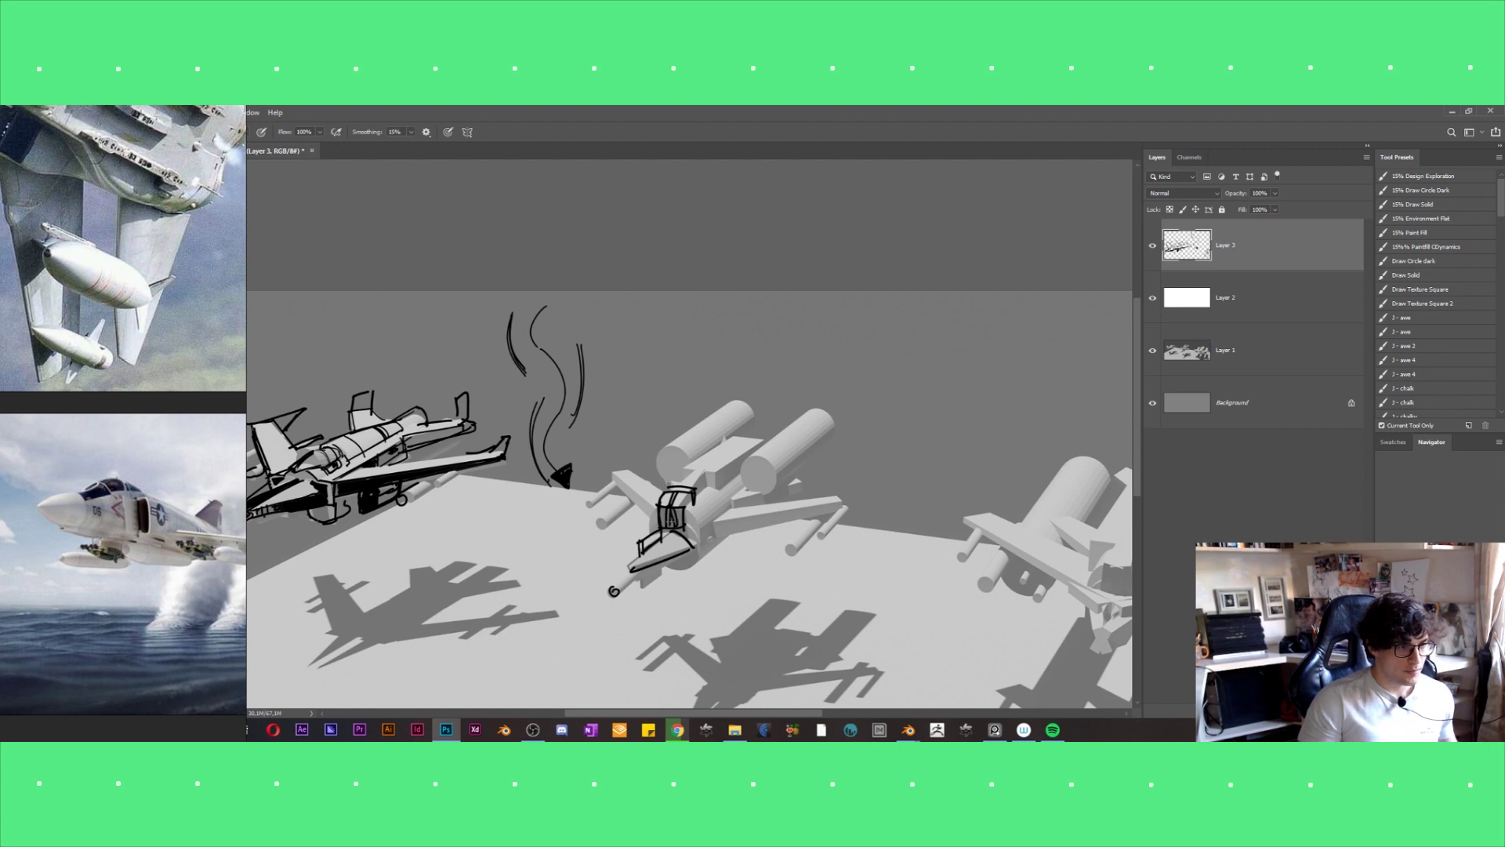
pyautogui.moveTo(668, 480); pyautogui.dragTo(710, 471)
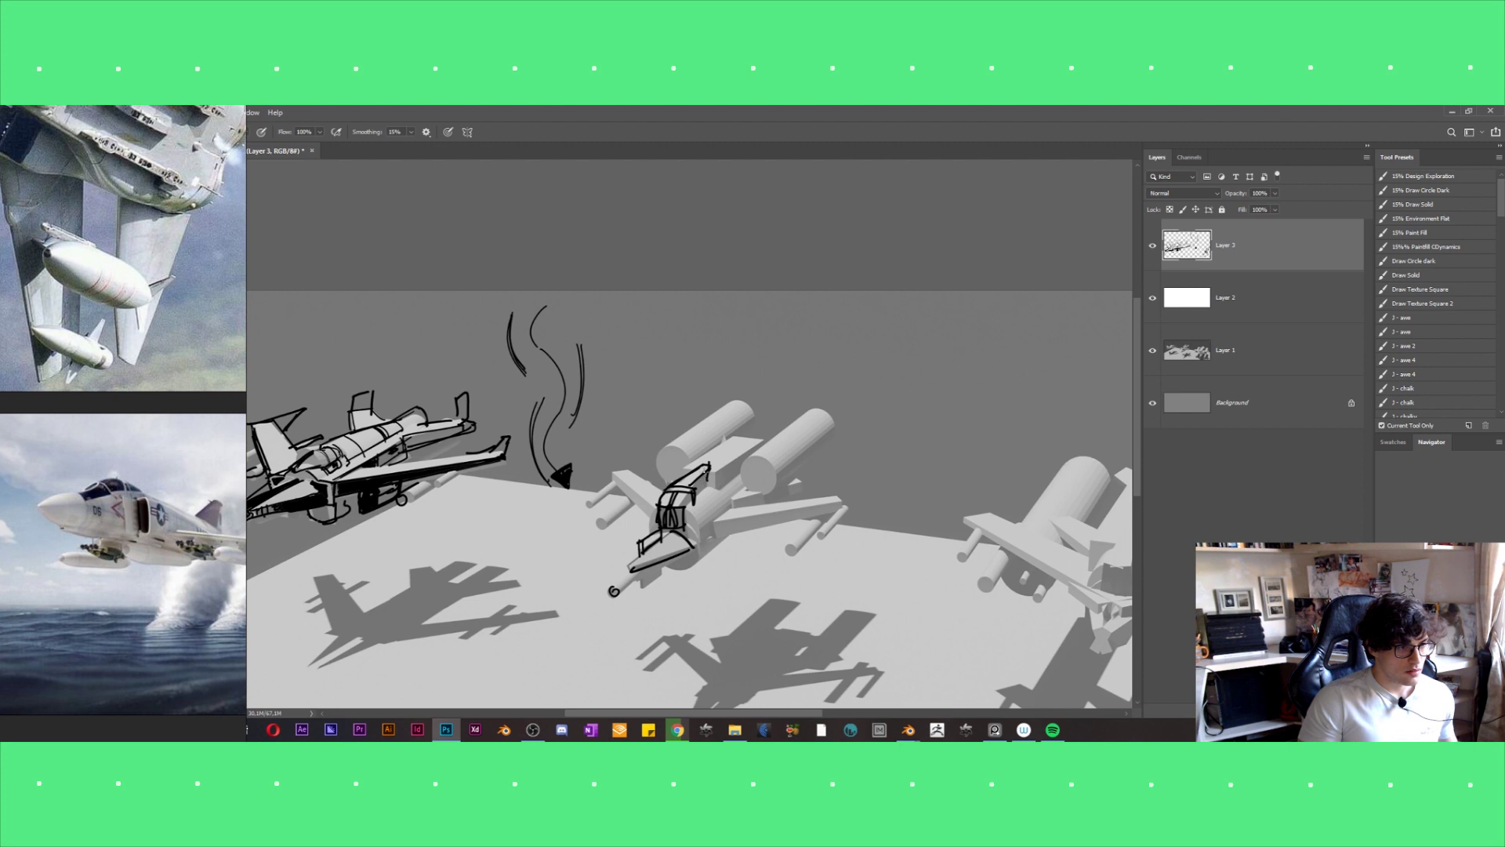
pyautogui.moveTo(713, 478)
pyautogui.mouseDown()
pyautogui.moveTo(774, 434)
pyautogui.moveTo(710, 446)
pyautogui.moveTo(675, 473)
pyautogui.moveTo(605, 593)
pyautogui.mouseUp()
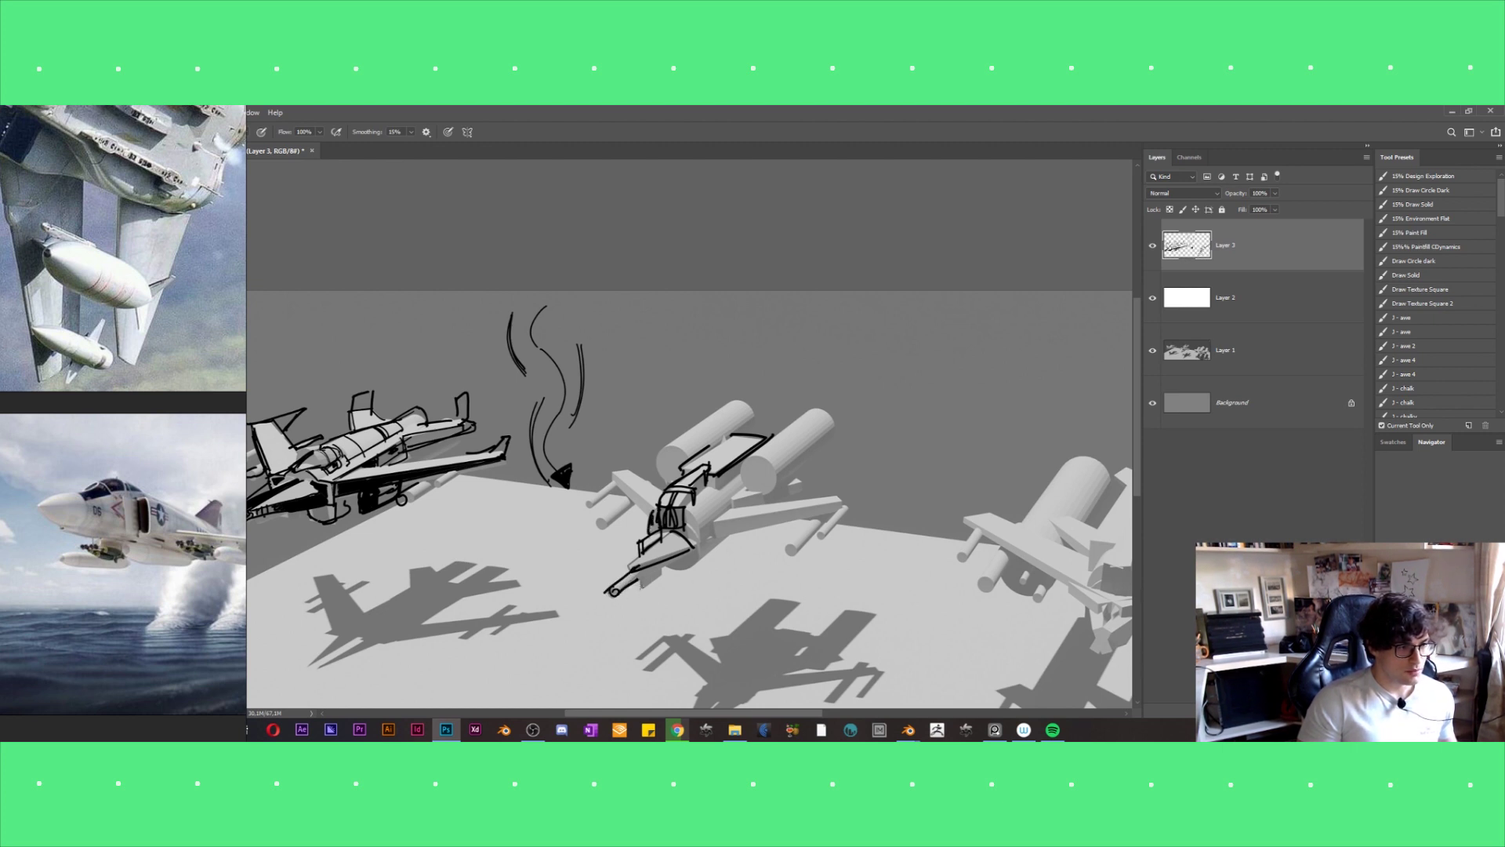
pyautogui.moveTo(640, 584)
pyautogui.mouseDown()
pyautogui.moveTo(625, 589)
pyautogui.moveTo(680, 564)
pyautogui.mouseUp()
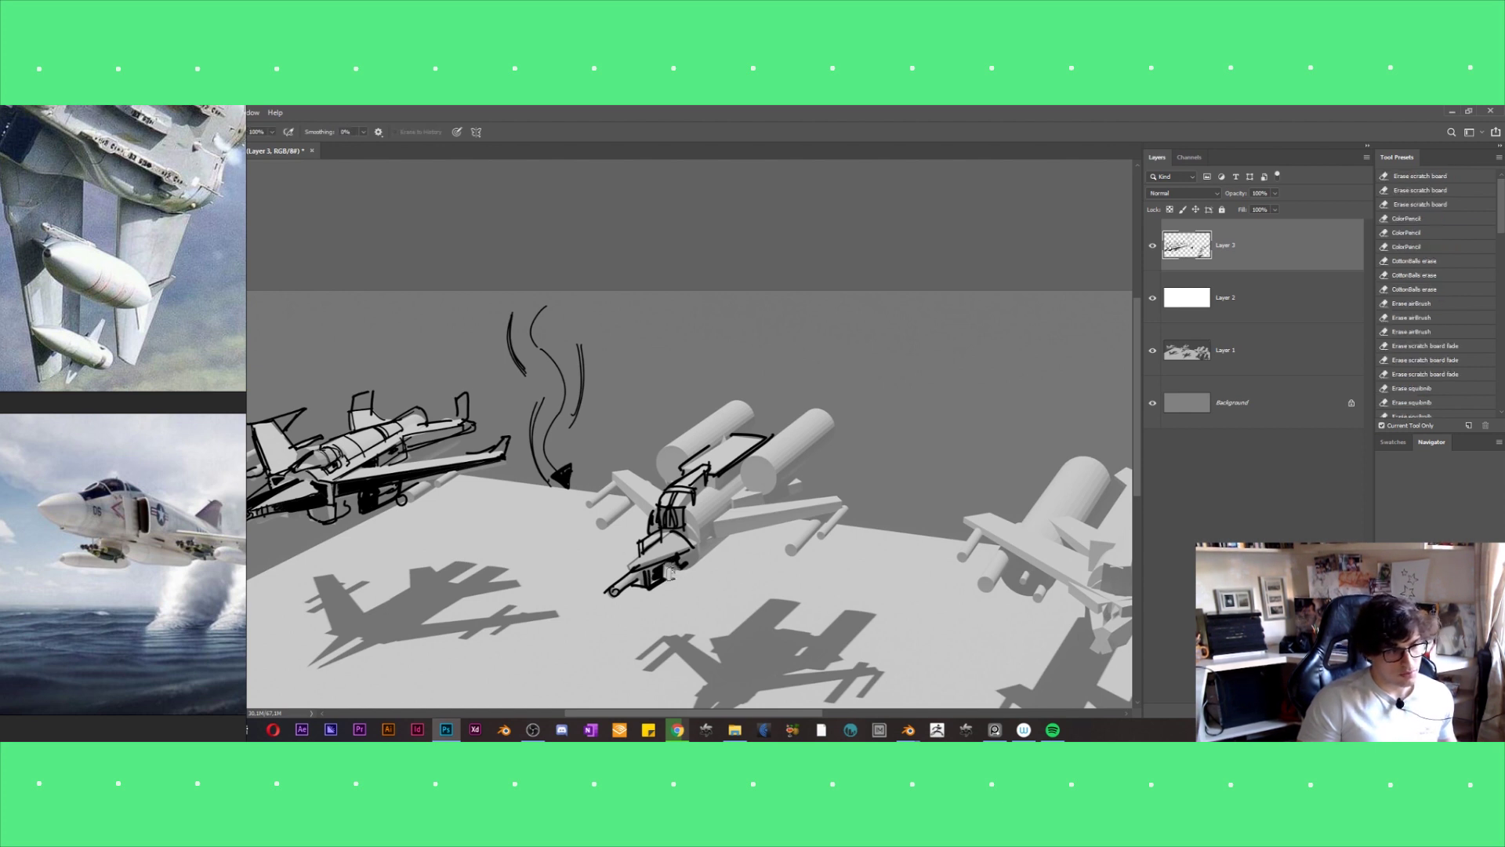
# Redo the hatching under the middle ship's nose and add a curve beside its rear.
pyautogui.moveTo(676, 570); pyautogui.dragTo(693, 589)
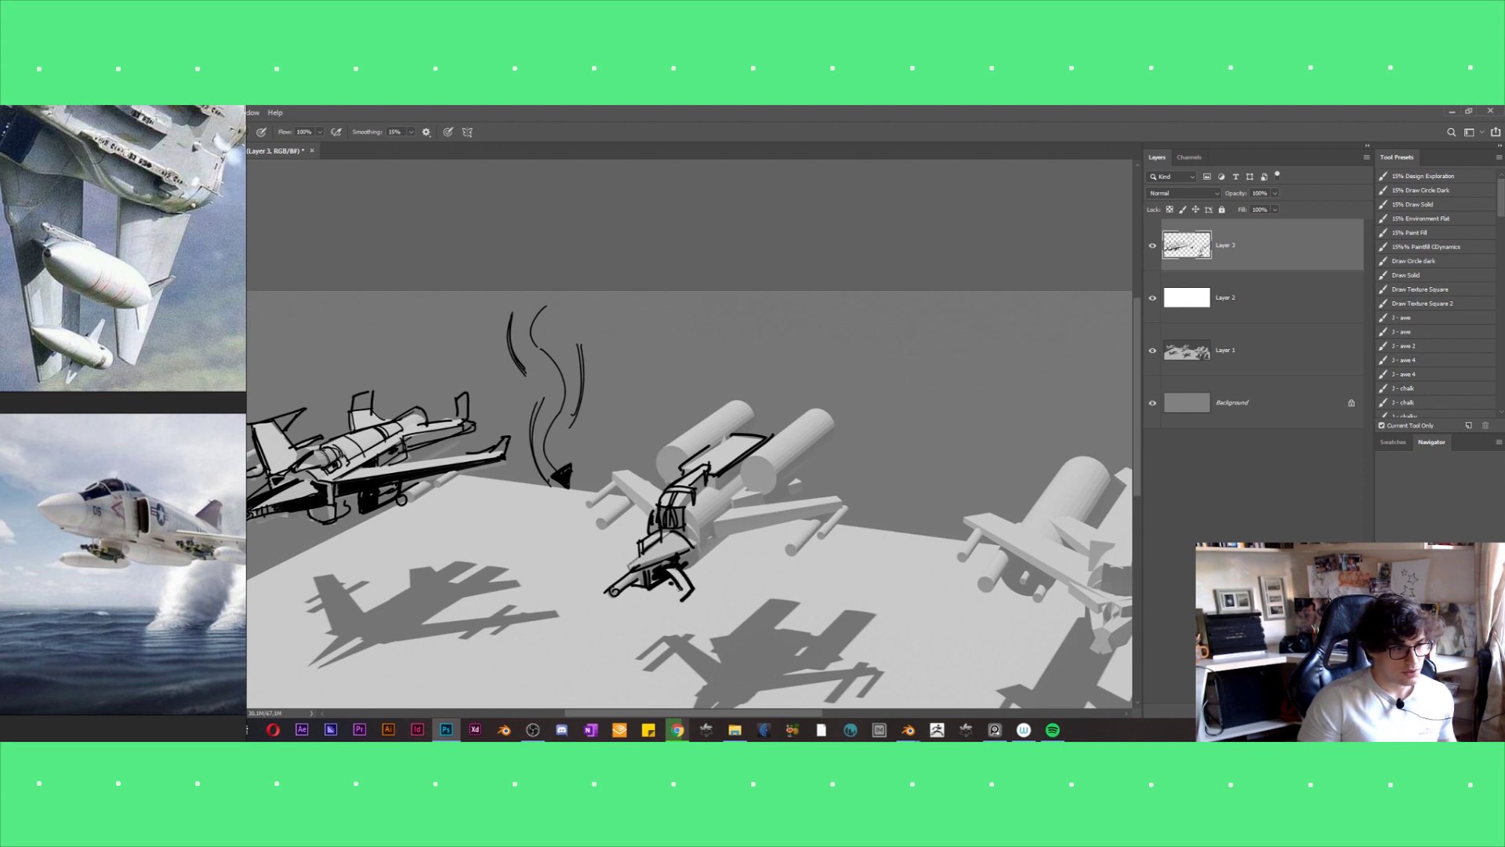
pyautogui.press('e')
pyautogui.moveTo(688, 599); pyautogui.dragTo(671, 568)
pyautogui.press('b')
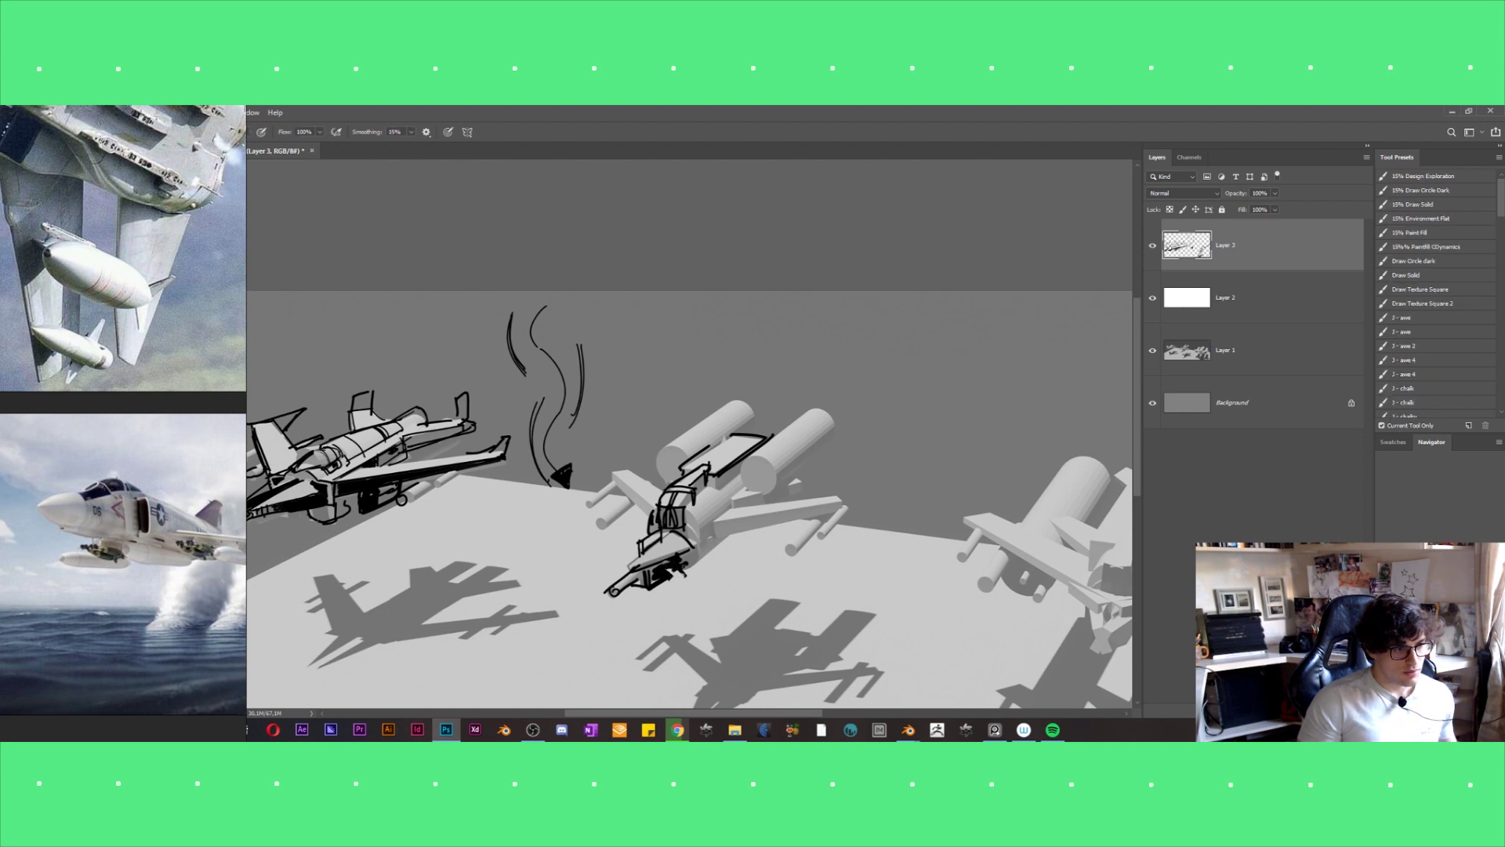
pyautogui.moveTo(680, 585); pyautogui.dragTo(714, 560)
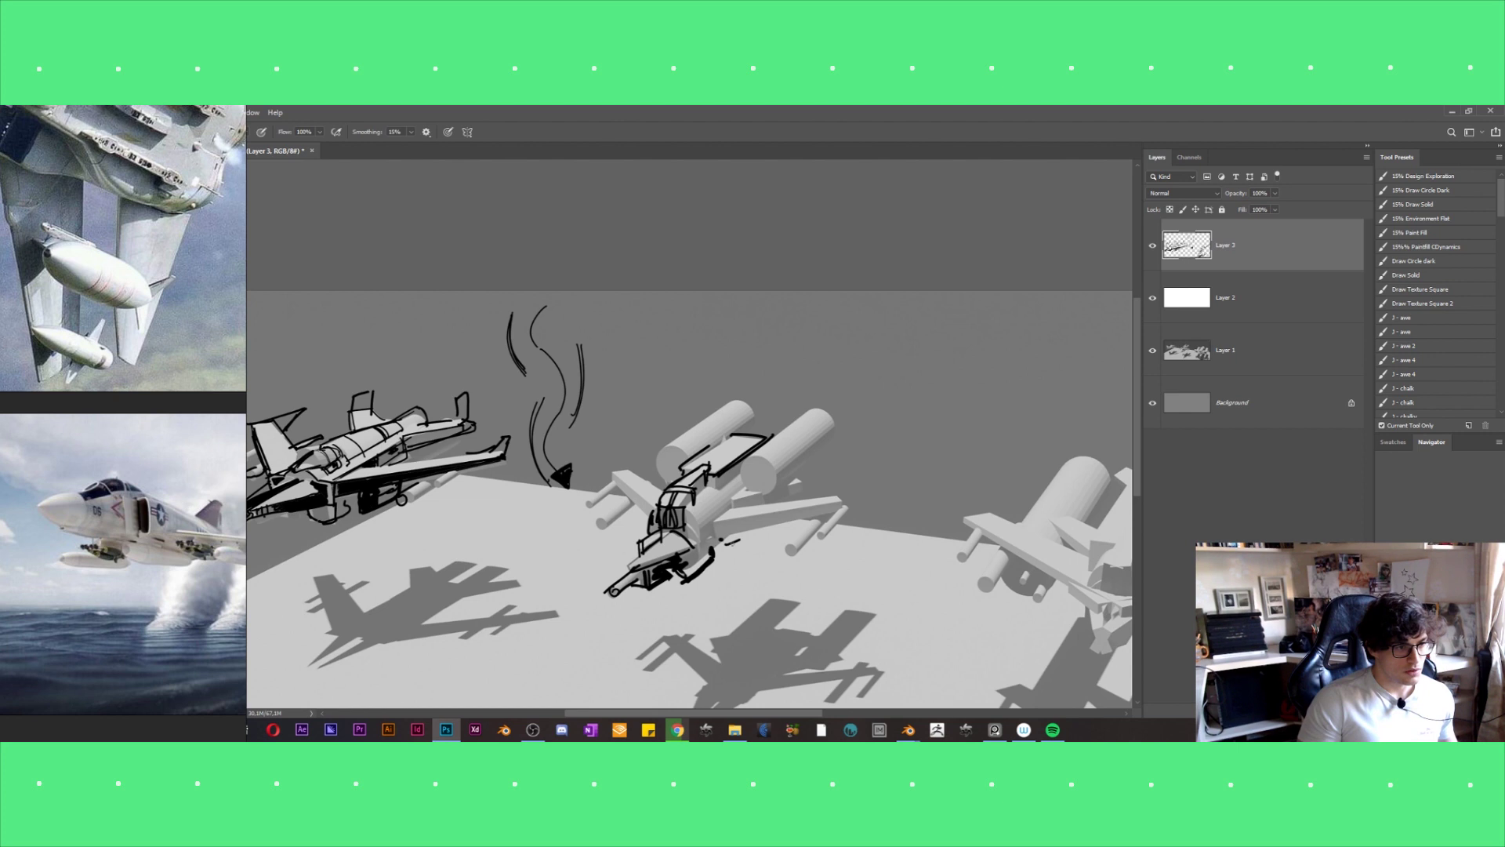
pyautogui.moveTo(715, 522); pyautogui.dragTo(704, 541)
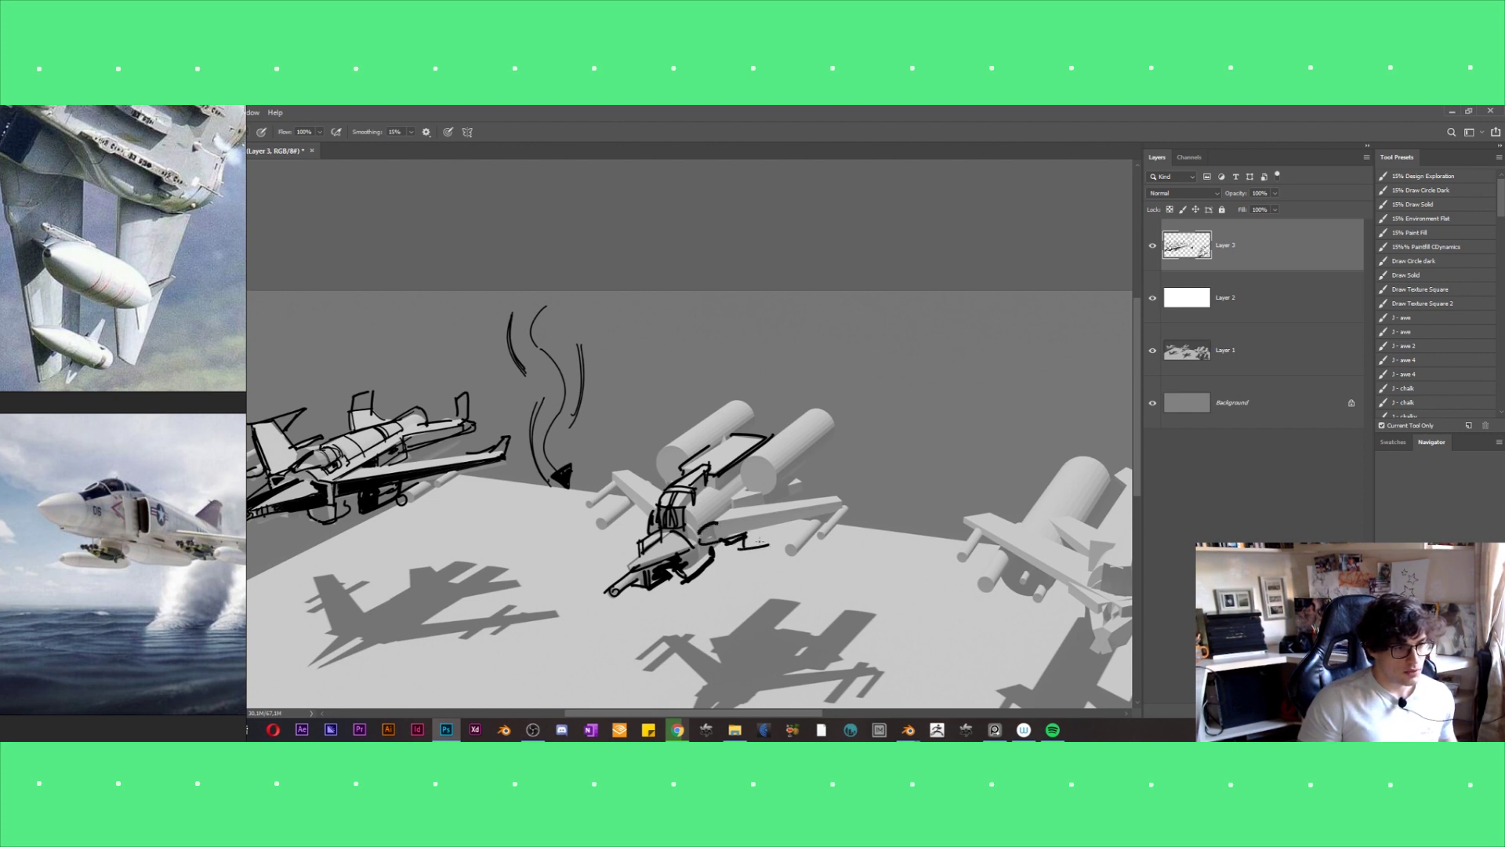
# Outline the rear and left wings and the ends and top of both engine cylinders.
pyautogui.moveTo(748, 535)
pyautogui.mouseDown()
pyautogui.moveTo(772, 541)
pyautogui.moveTo(854, 496)
pyautogui.mouseUp()
pyautogui.moveTo(745, 537); pyautogui.dragTo(864, 496)
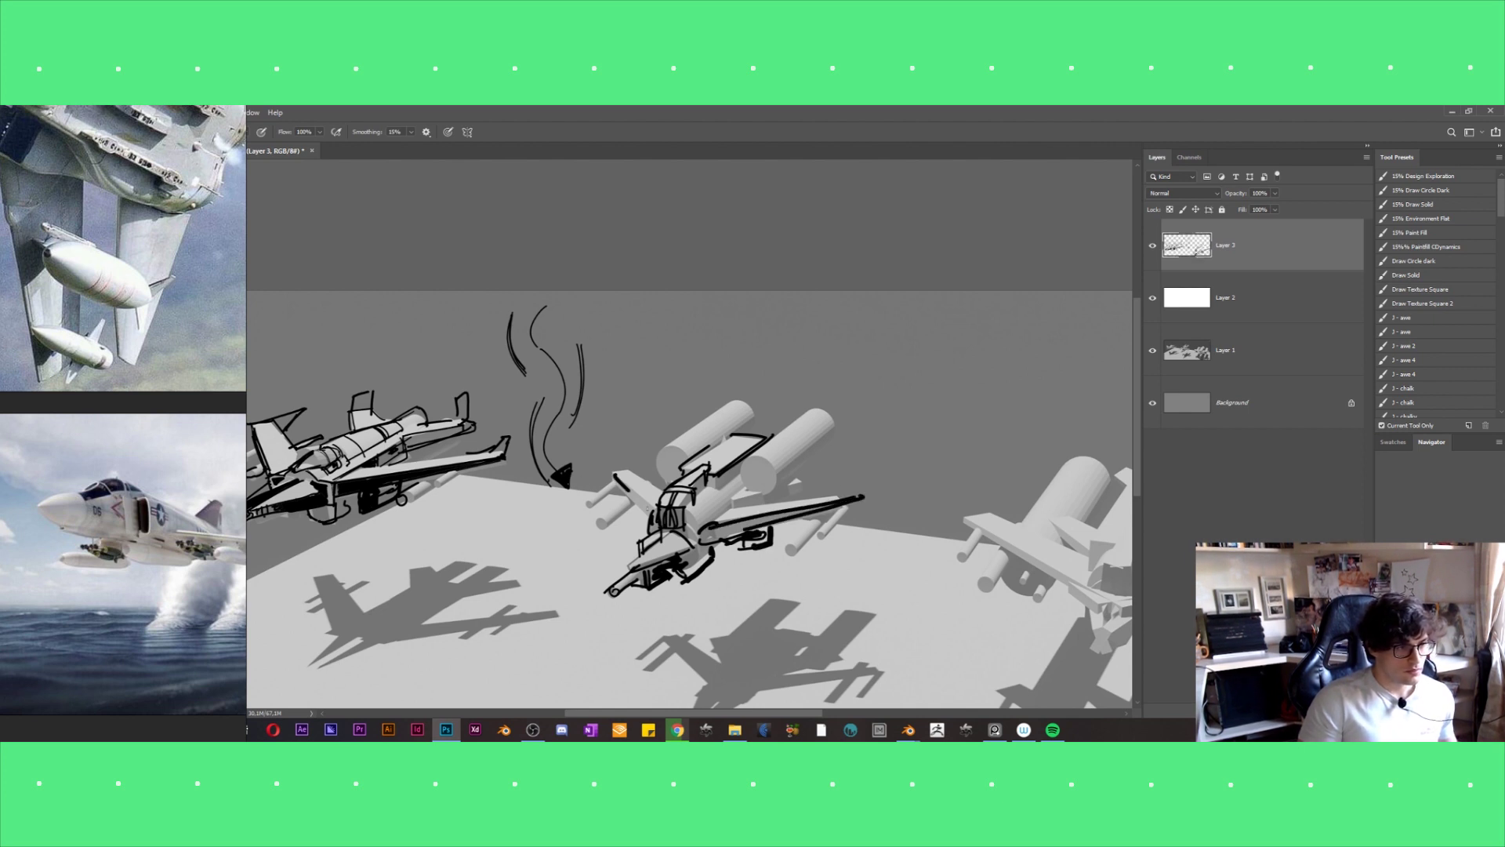
pyautogui.moveTo(605, 472); pyautogui.dragTo(649, 519)
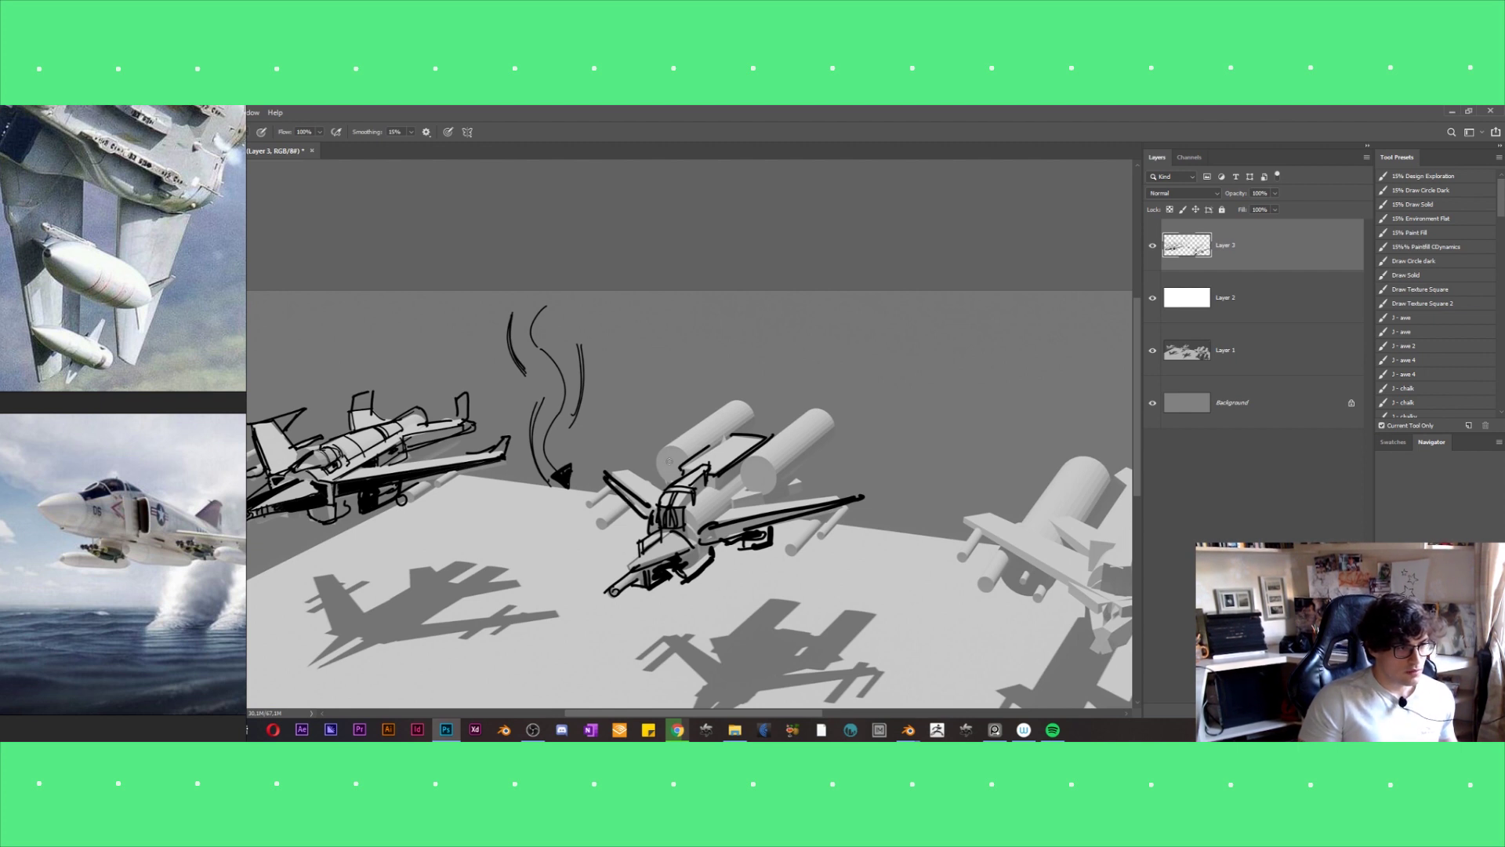
pyautogui.moveTo(671, 453); pyautogui.dragTo(673, 475)
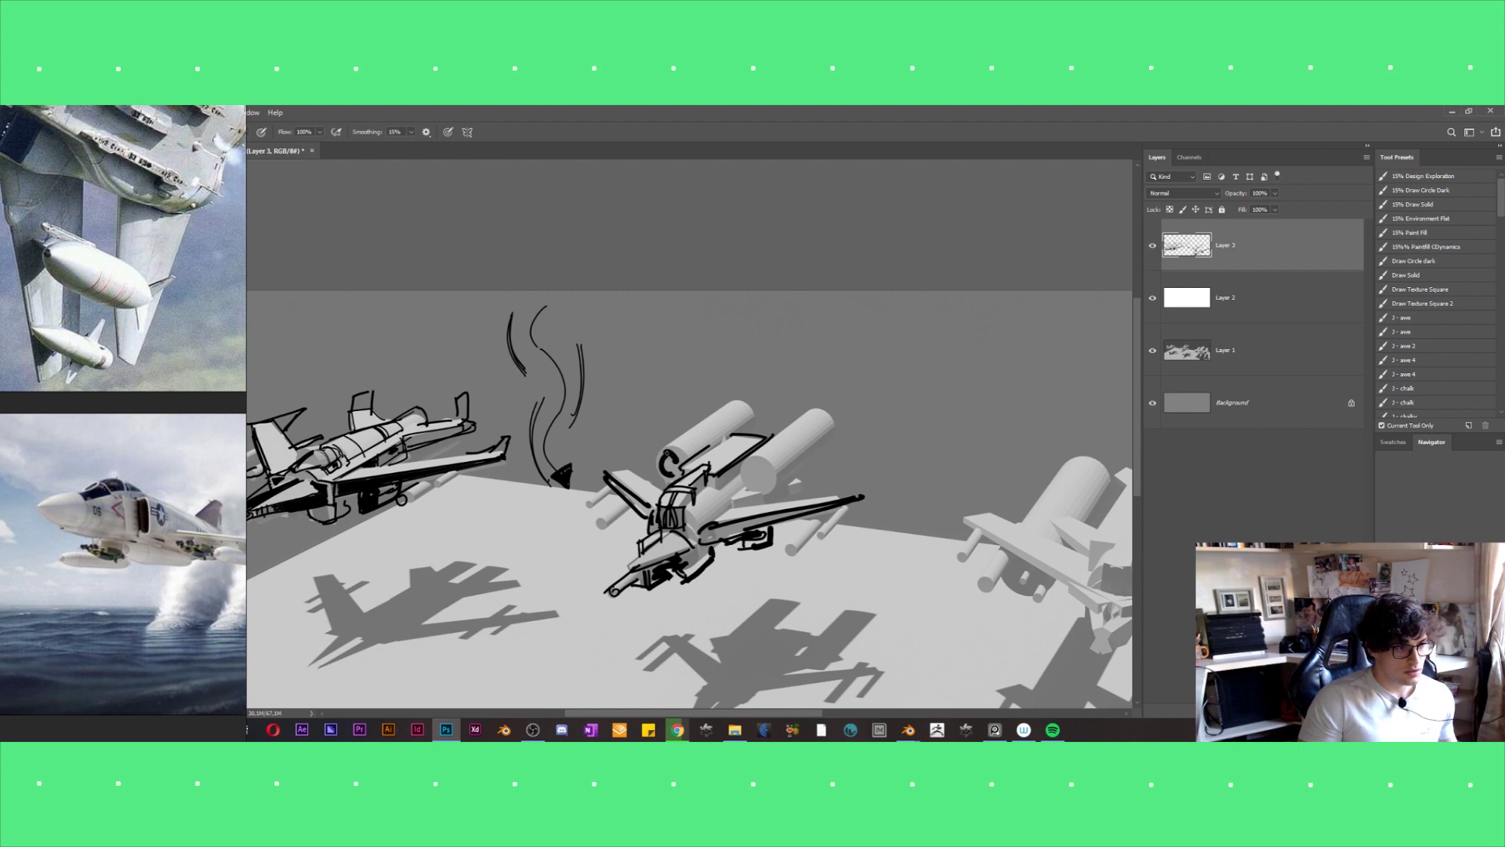
pyautogui.moveTo(673, 447)
pyautogui.mouseDown()
pyautogui.moveTo(676, 470)
pyautogui.moveTo(700, 435)
pyautogui.mouseUp()
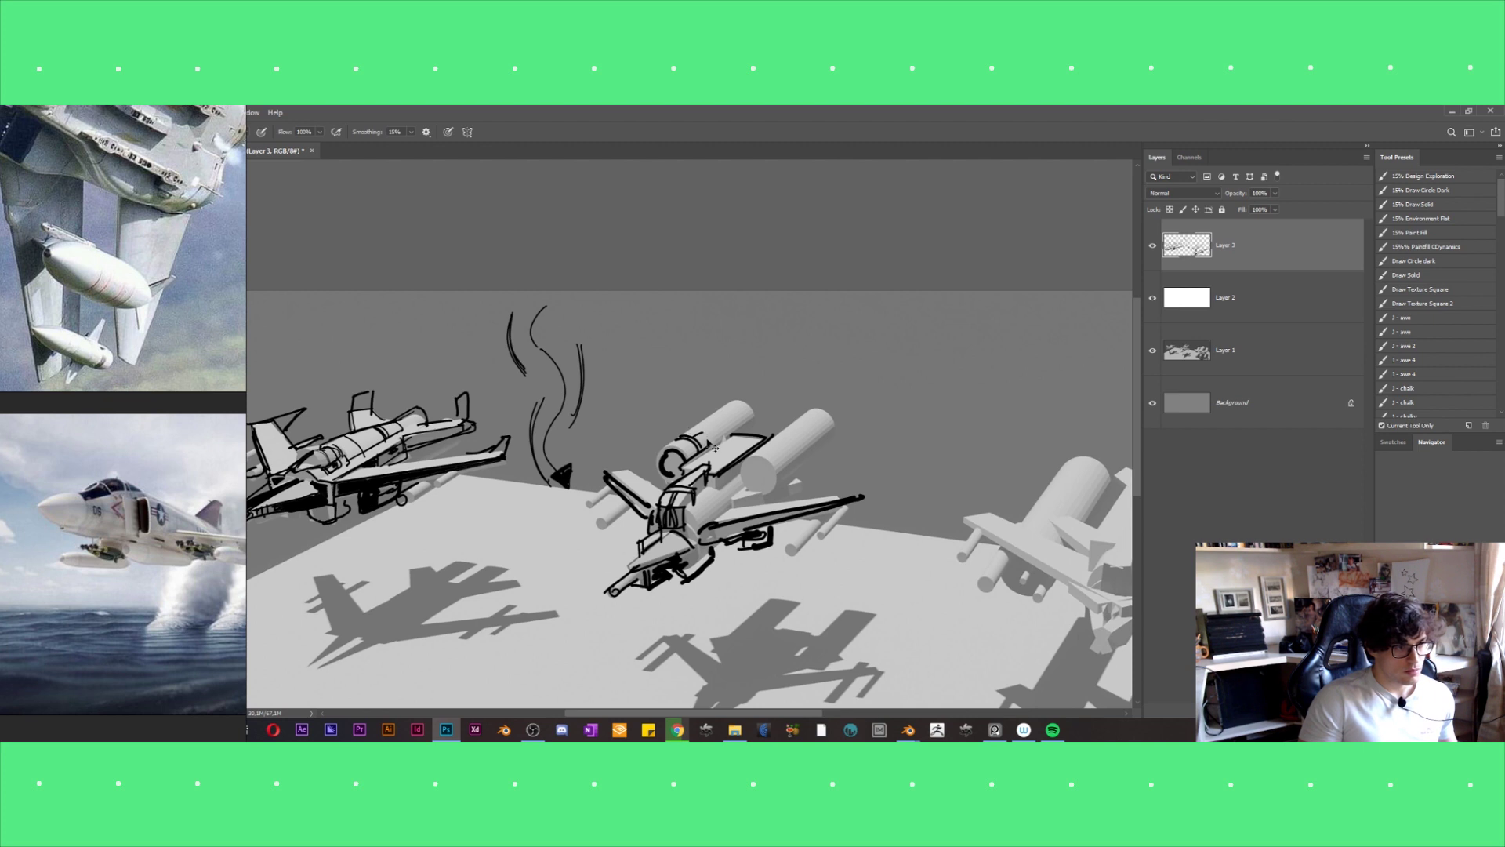
pyautogui.moveTo(698, 439); pyautogui.dragTo(736, 417)
pyautogui.moveTo(754, 464)
pyautogui.mouseDown()
pyautogui.moveTo(752, 486)
pyautogui.moveTo(710, 487)
pyautogui.mouseUp()
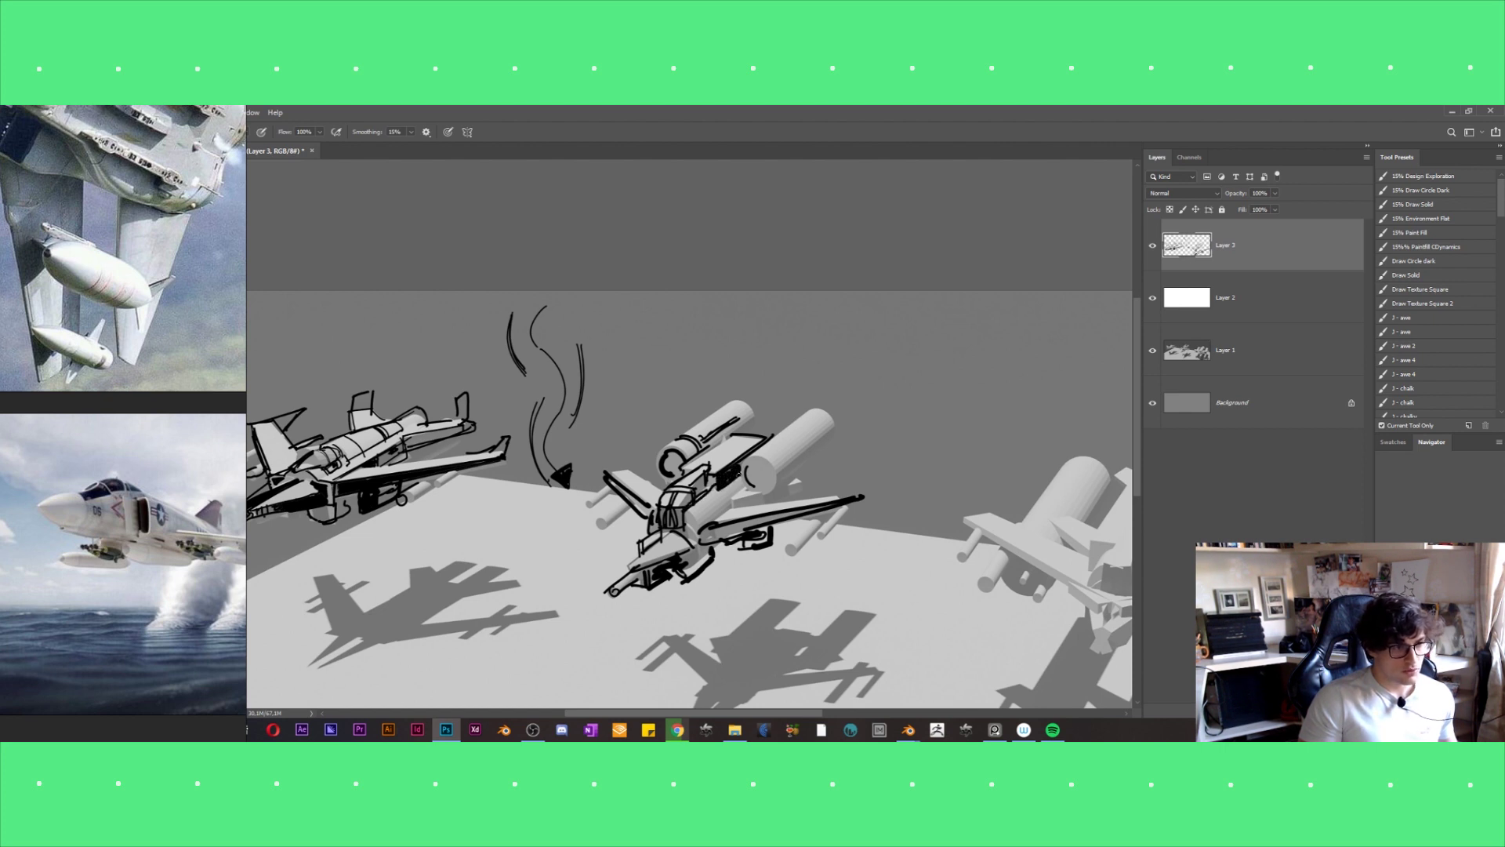
# Fit the image on screen, circle the cylinder end, fill the left engine front, and ink the wing root.
pyautogui.hotkey('ctrl', '0')
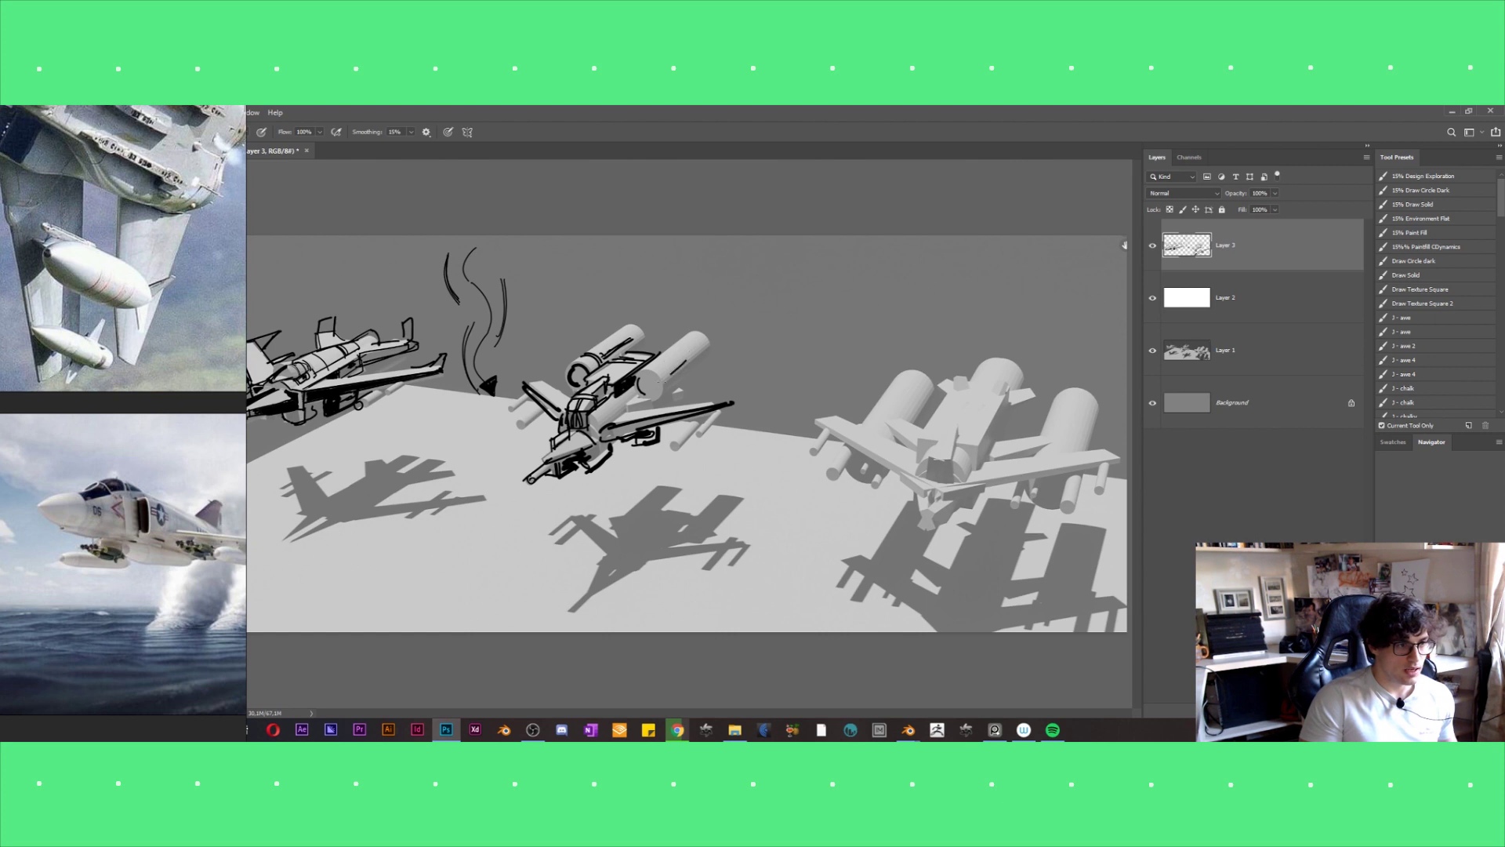
pyautogui.moveTo(652, 375); pyautogui.dragTo(655, 394)
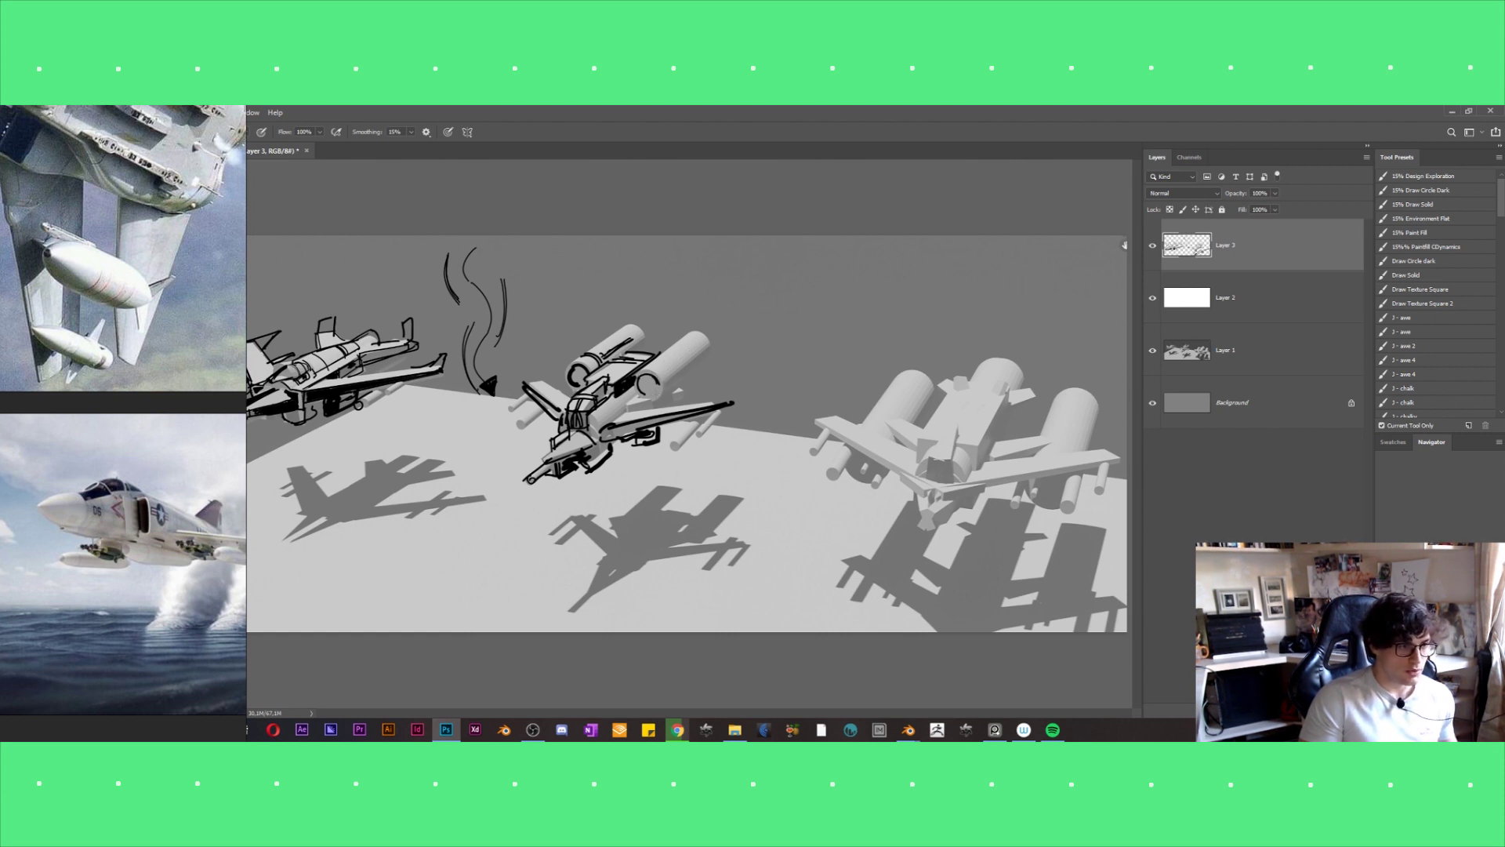
pyautogui.moveTo(654, 377); pyautogui.dragTo(644, 389)
pyautogui.moveTo(569, 367)
pyautogui.mouseDown()
pyautogui.moveTo(584, 386)
pyautogui.moveTo(653, 381)
pyautogui.moveTo(694, 330)
pyautogui.moveTo(712, 347)
pyautogui.mouseUp()
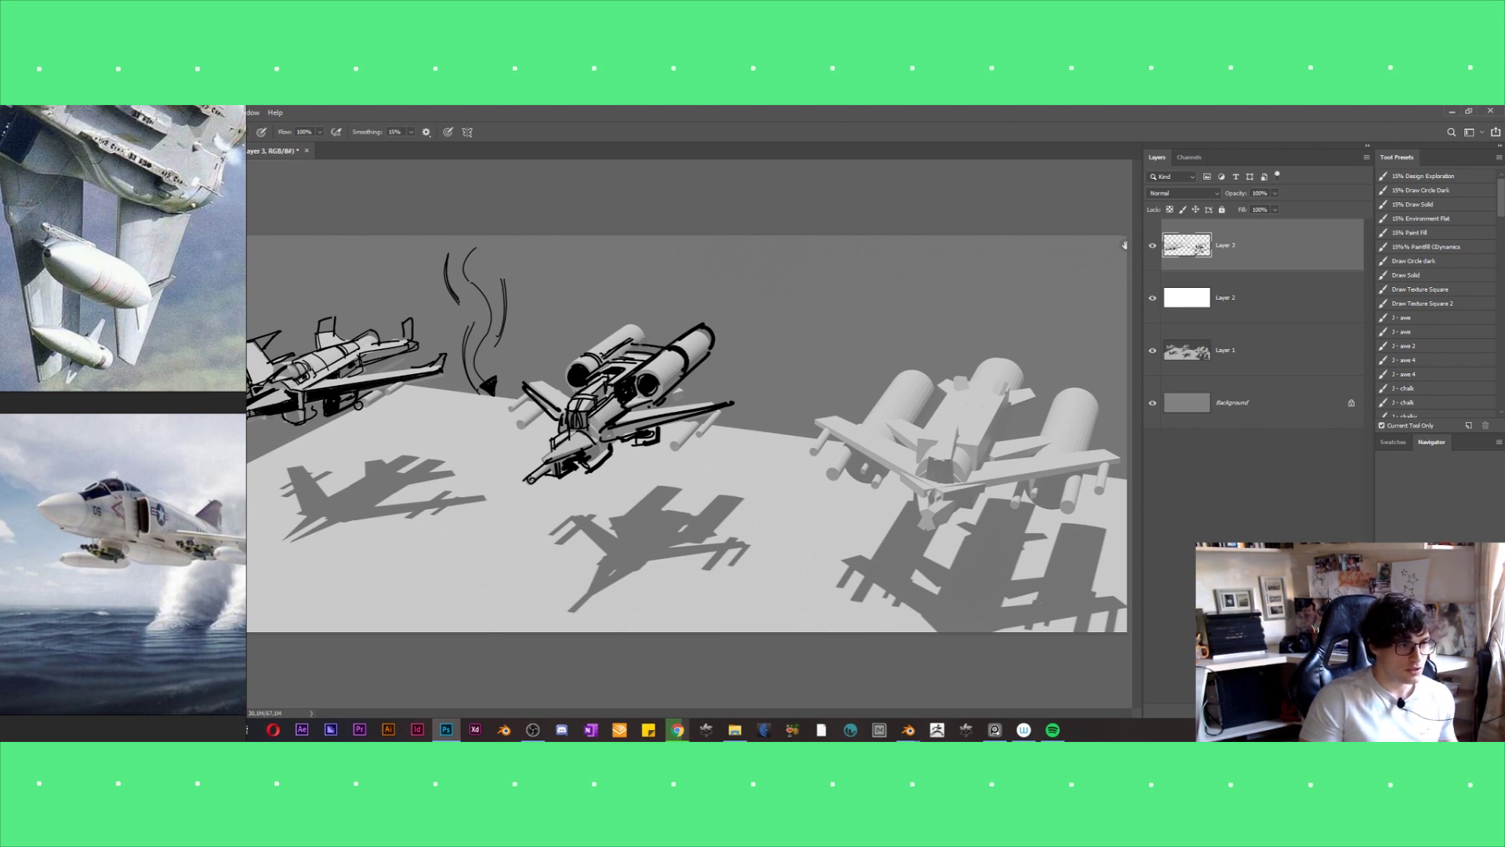
pyautogui.moveTo(628, 331)
pyautogui.mouseDown()
pyautogui.moveTo(578, 360)
pyautogui.moveTo(650, 315)
pyautogui.moveTo(648, 336)
pyautogui.mouseUp()
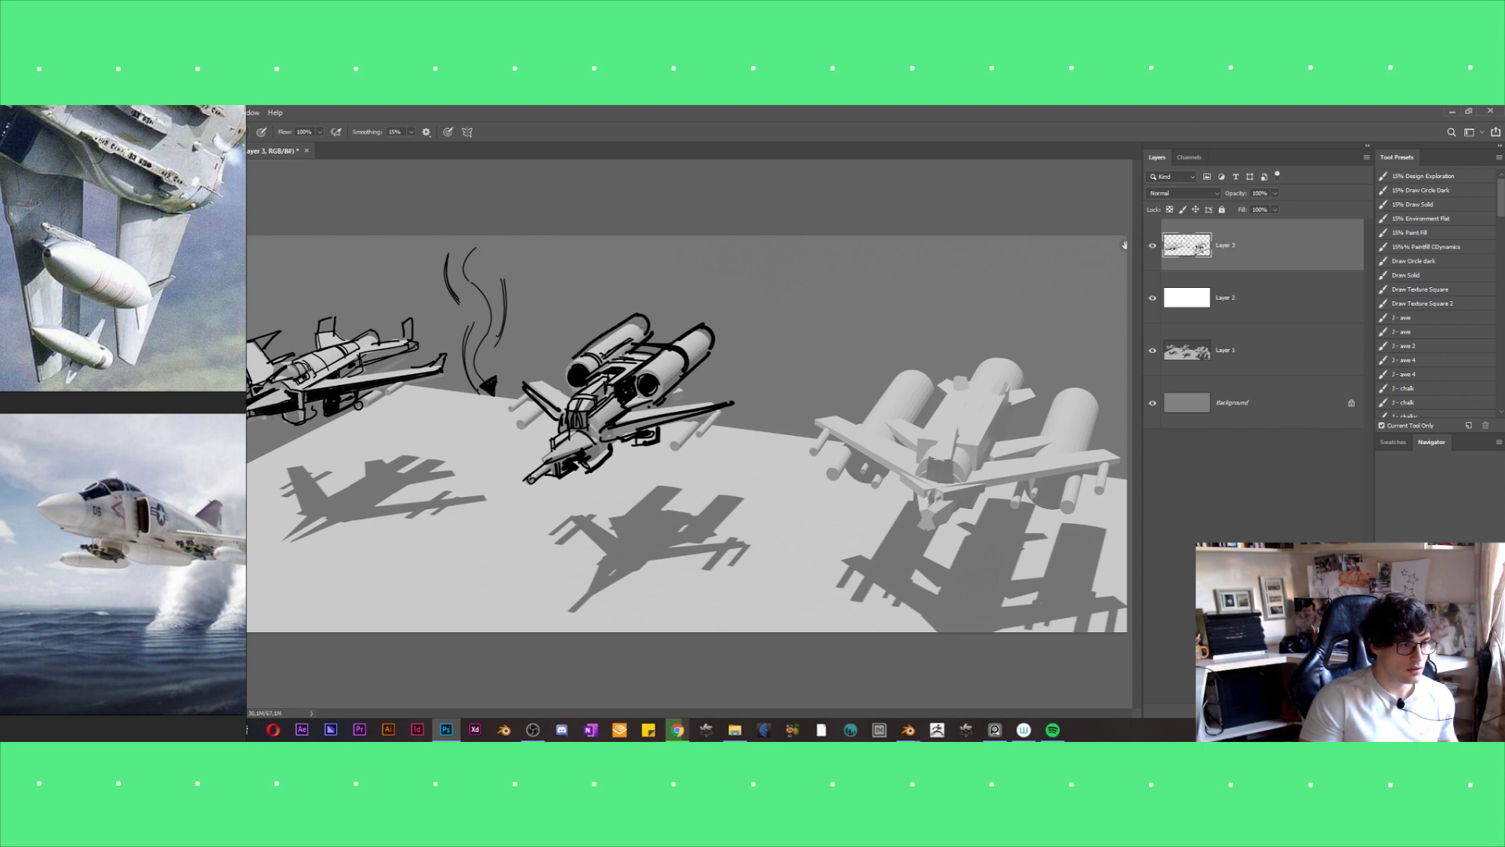
pyautogui.moveTo(524, 384)
pyautogui.mouseDown()
pyautogui.moveTo(552, 363)
pyautogui.moveTo(577, 382)
pyautogui.moveTo(727, 394)
pyautogui.moveTo(743, 377)
pyautogui.mouseUp()
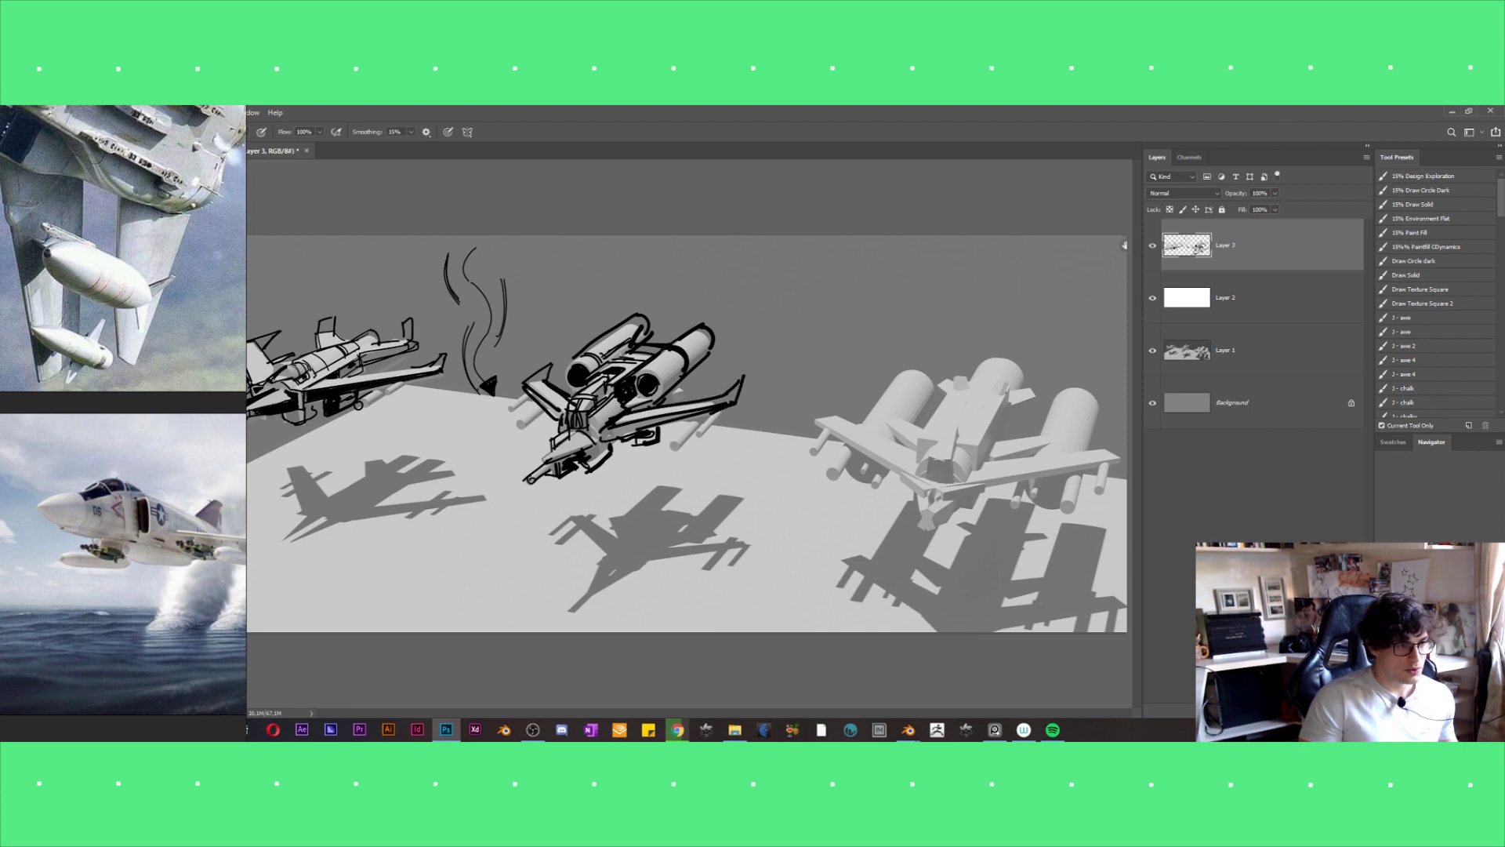
# Erase stray strokes at the right wingtip and undo the vertical stroke left of the ship.
pyautogui.hotkey('ctrl', '-')
pyautogui.press('e')
pyautogui.moveTo(737, 384); pyautogui.dragTo(710, 414)
pyautogui.press('b')
pyautogui.hotkey('ctrl', 'z')
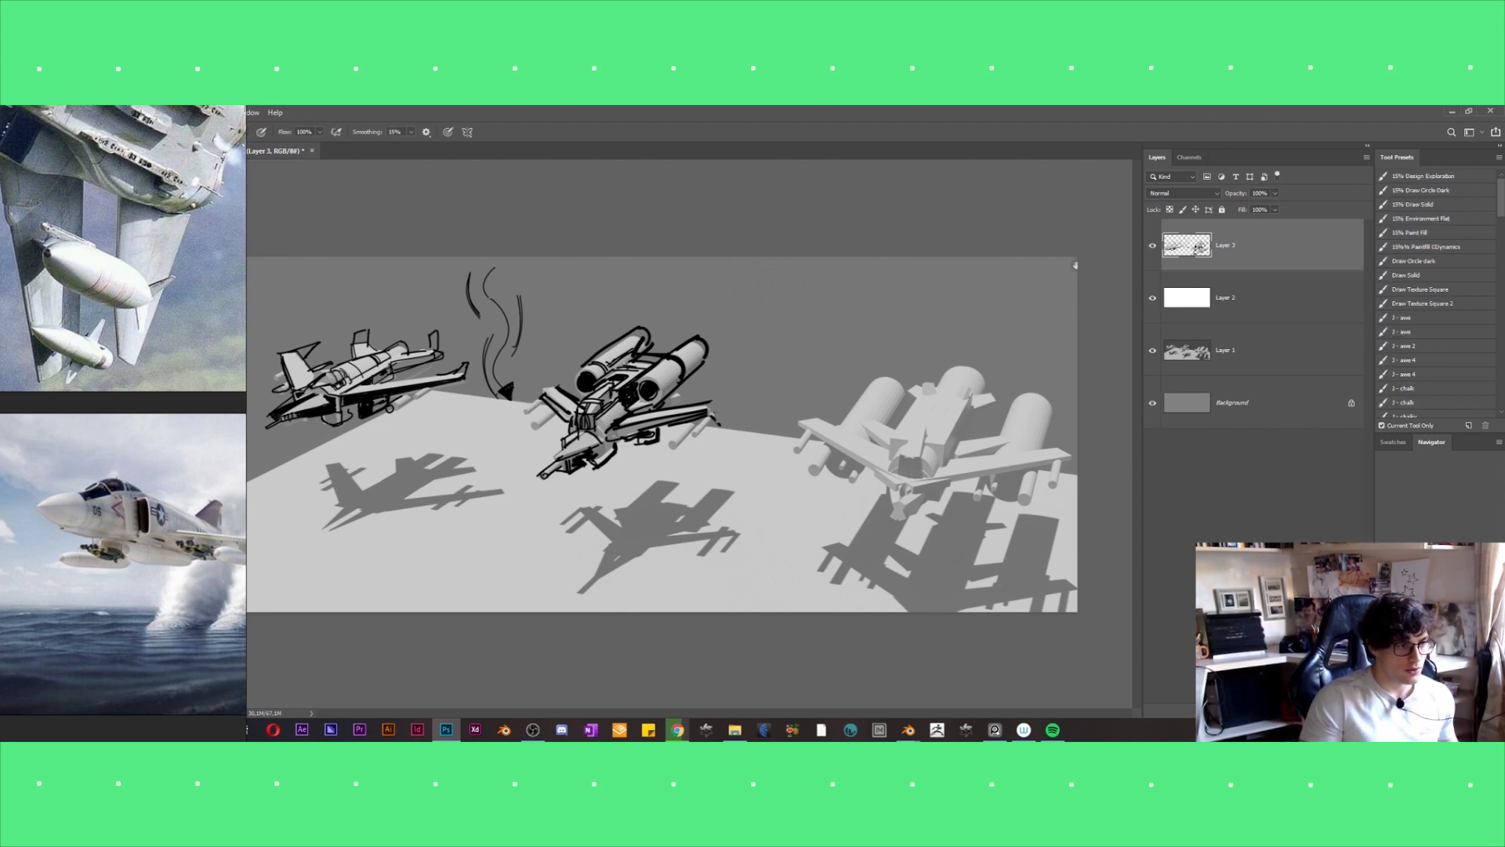
# Add ink strokes left of the central ship, at its right end and under its wing.
pyautogui.moveTo(533, 398)
pyautogui.mouseDown()
pyautogui.moveTo(534, 425)
pyautogui.moveTo(548, 418)
pyautogui.mouseUp()
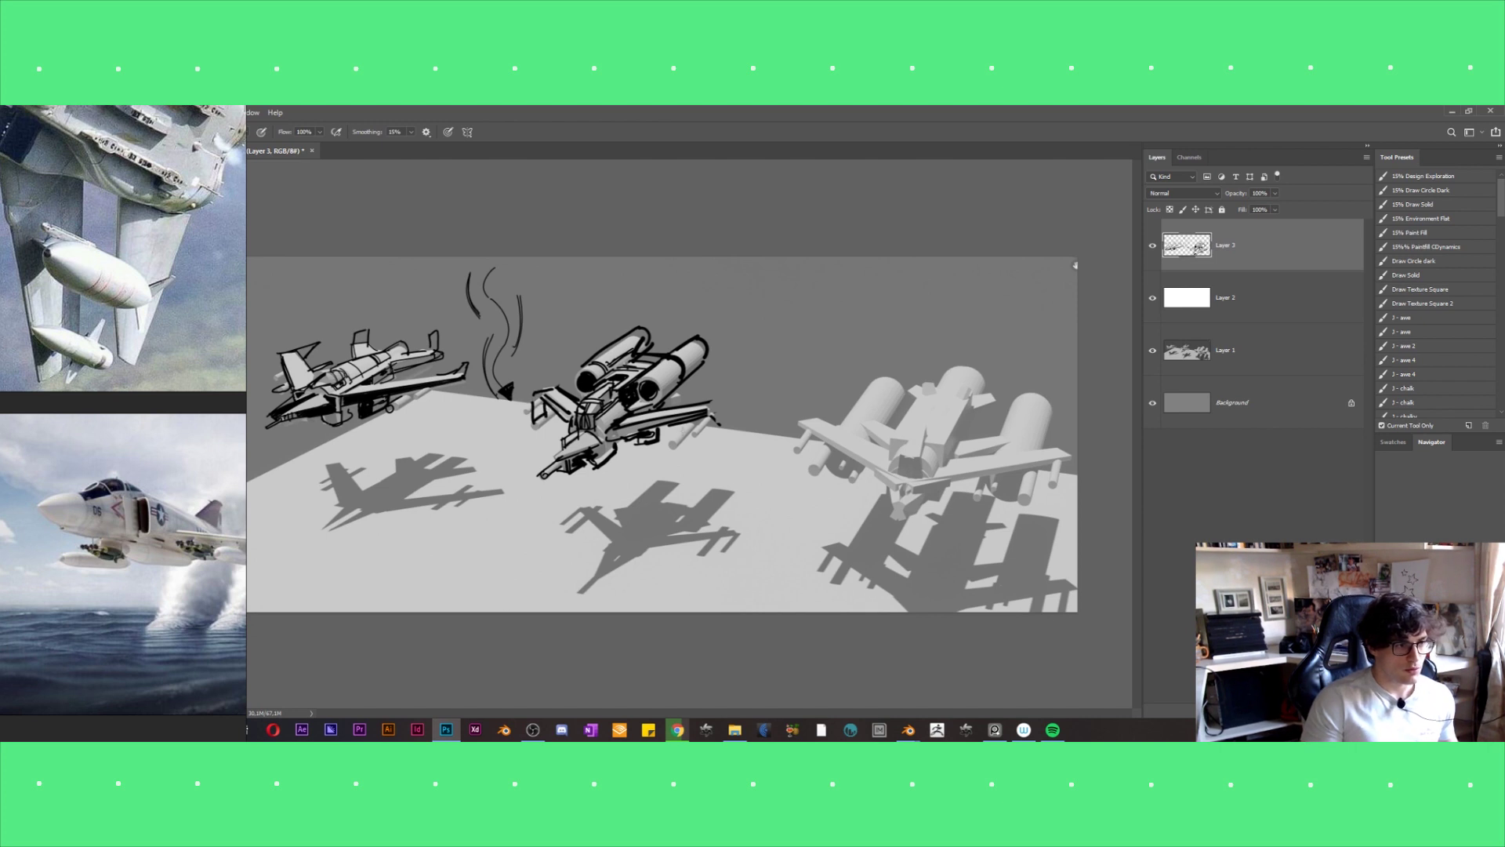
pyautogui.moveTo(710, 417)
pyautogui.mouseDown()
pyautogui.moveTo(713, 446)
pyautogui.moveTo(605, 436)
pyautogui.moveTo(703, 413)
pyautogui.mouseUp()
pyautogui.moveTo(617, 437); pyautogui.dragTo(592, 457)
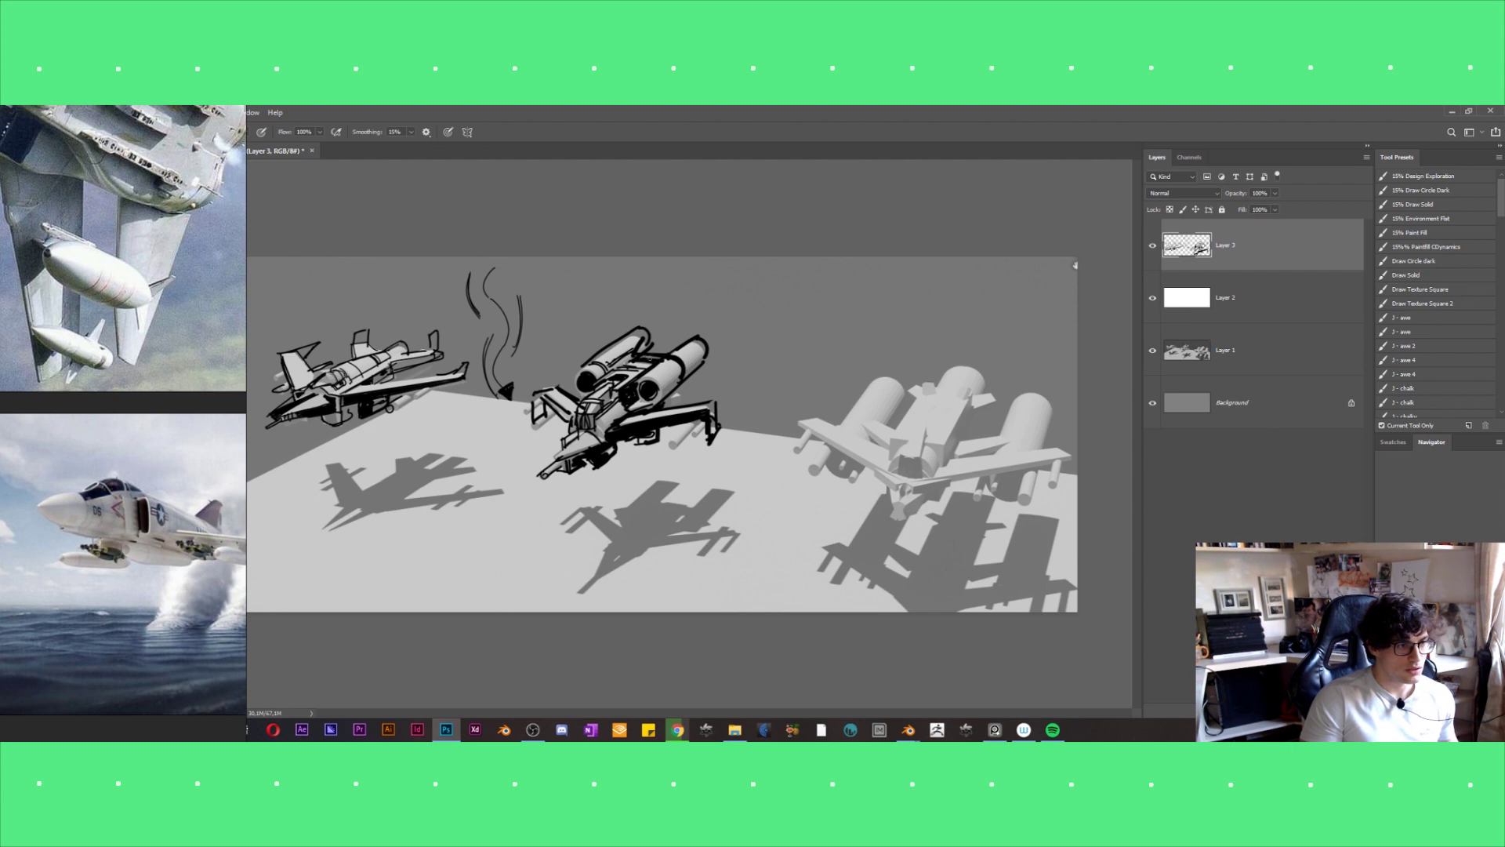
# Extend the upper engine into long barrel lines and add short strokes on the ship's left front.
pyautogui.moveTo(624, 333)
pyautogui.mouseDown()
pyautogui.moveTo(686, 301)
pyautogui.moveTo(673, 308)
pyautogui.moveTo(691, 313)
pyautogui.mouseUp()
pyautogui.moveTo(648, 357)
pyautogui.mouseDown()
pyautogui.moveTo(721, 317)
pyautogui.moveTo(680, 379)
pyautogui.mouseUp()
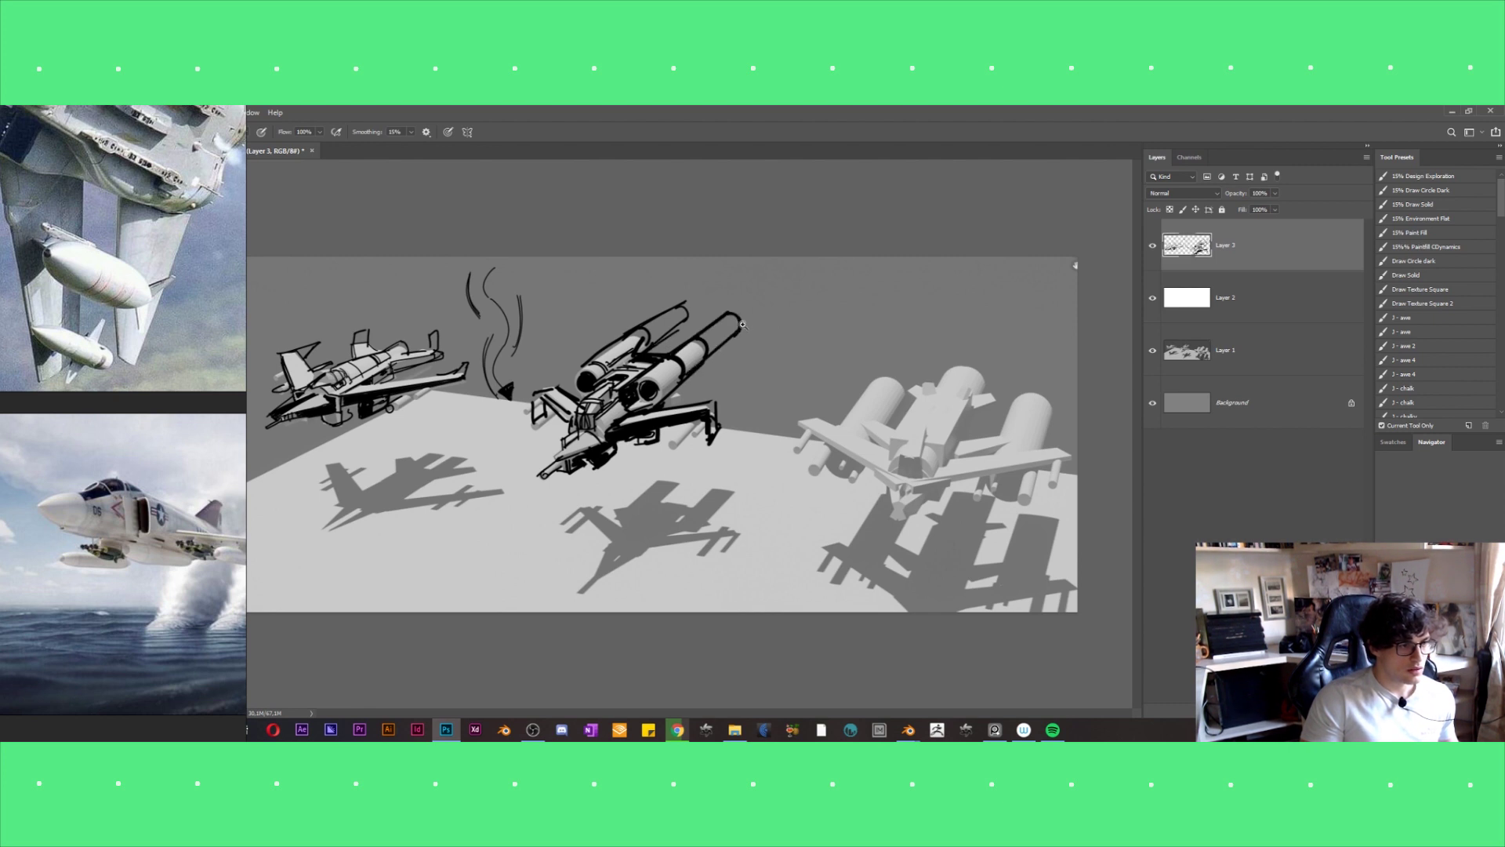
pyautogui.scroll(-5, 580, 441)
pyautogui.scroll(5, 580, 441)
pyautogui.scroll(-1, 580, 441)
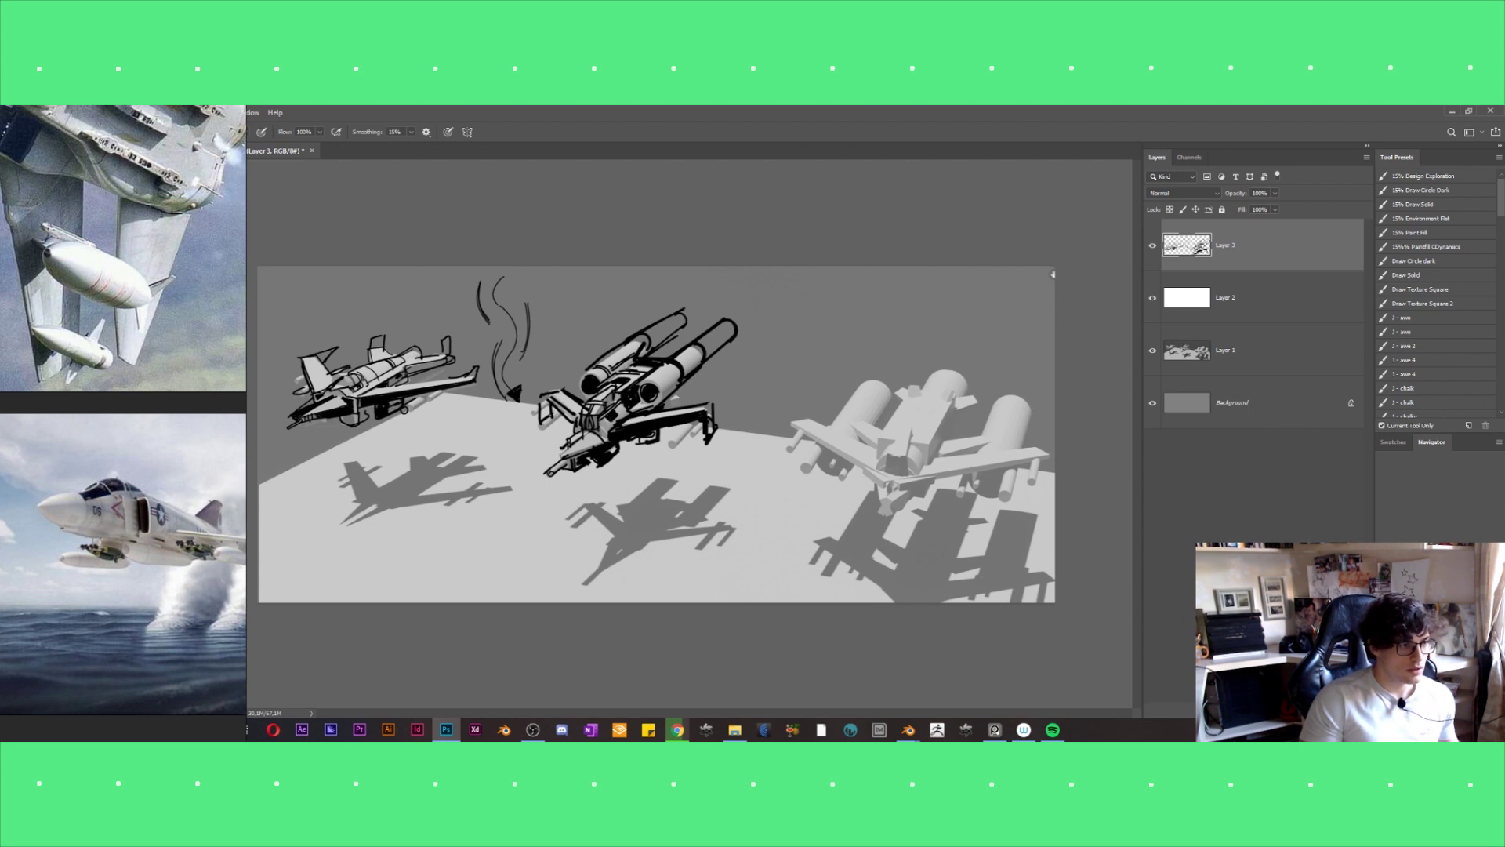
pyautogui.moveTo(557, 423); pyautogui.dragTo(547, 448)
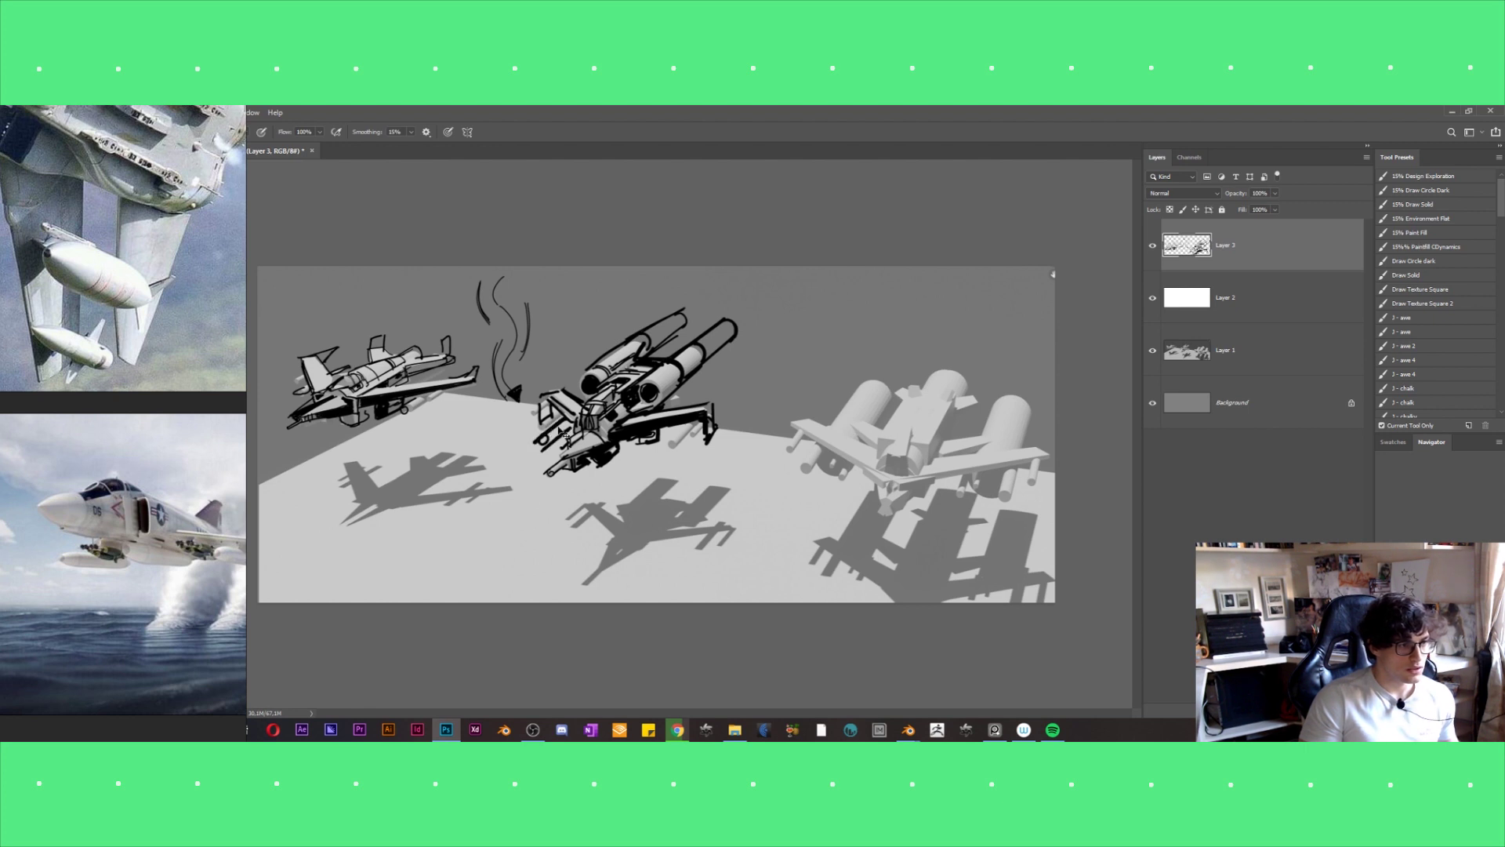
pyautogui.hotkey('ctrl', '-')
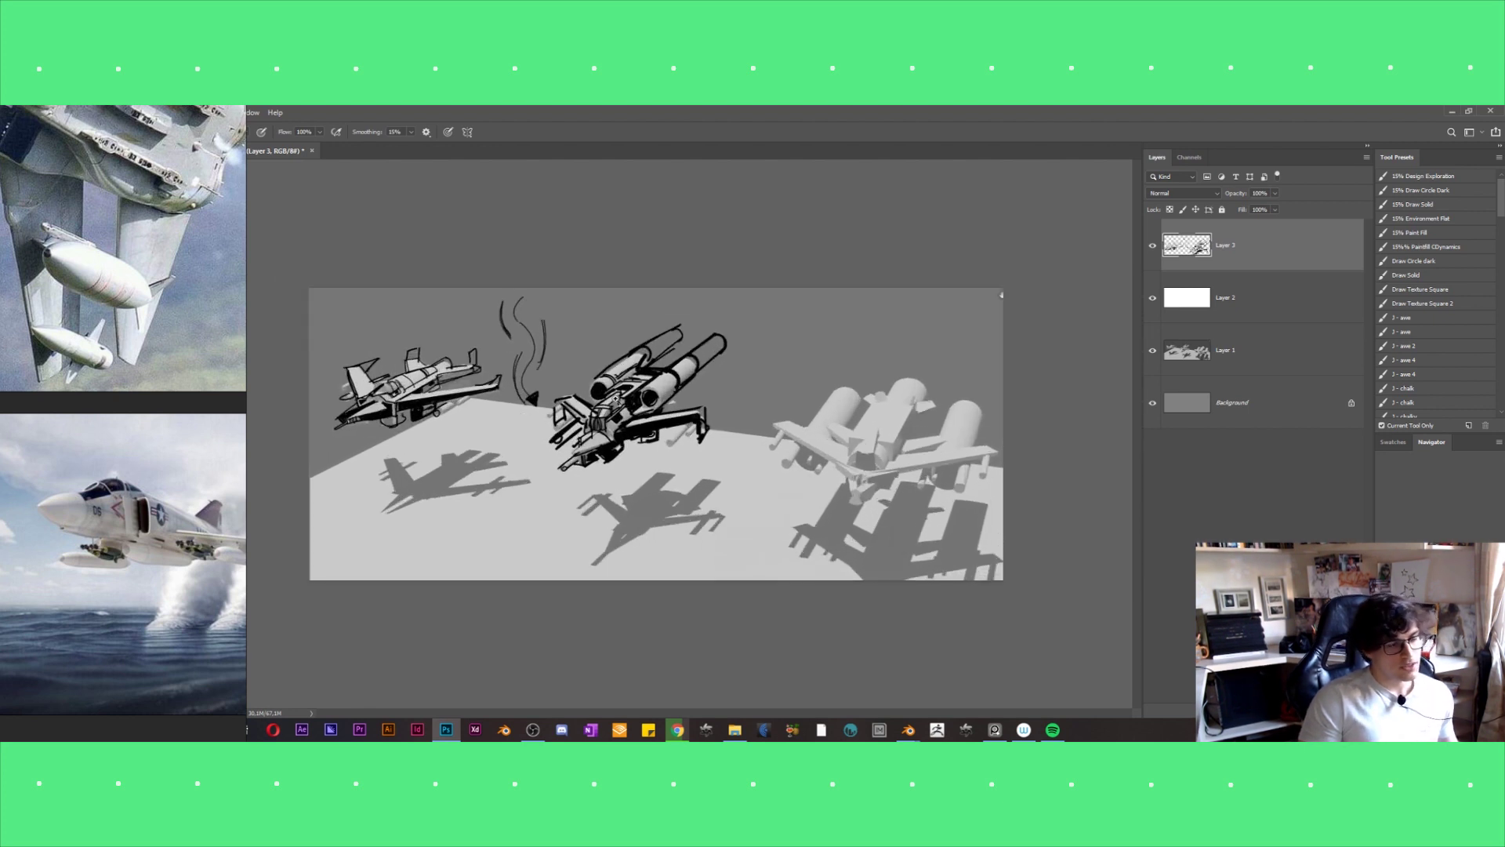
pyautogui.press('e')
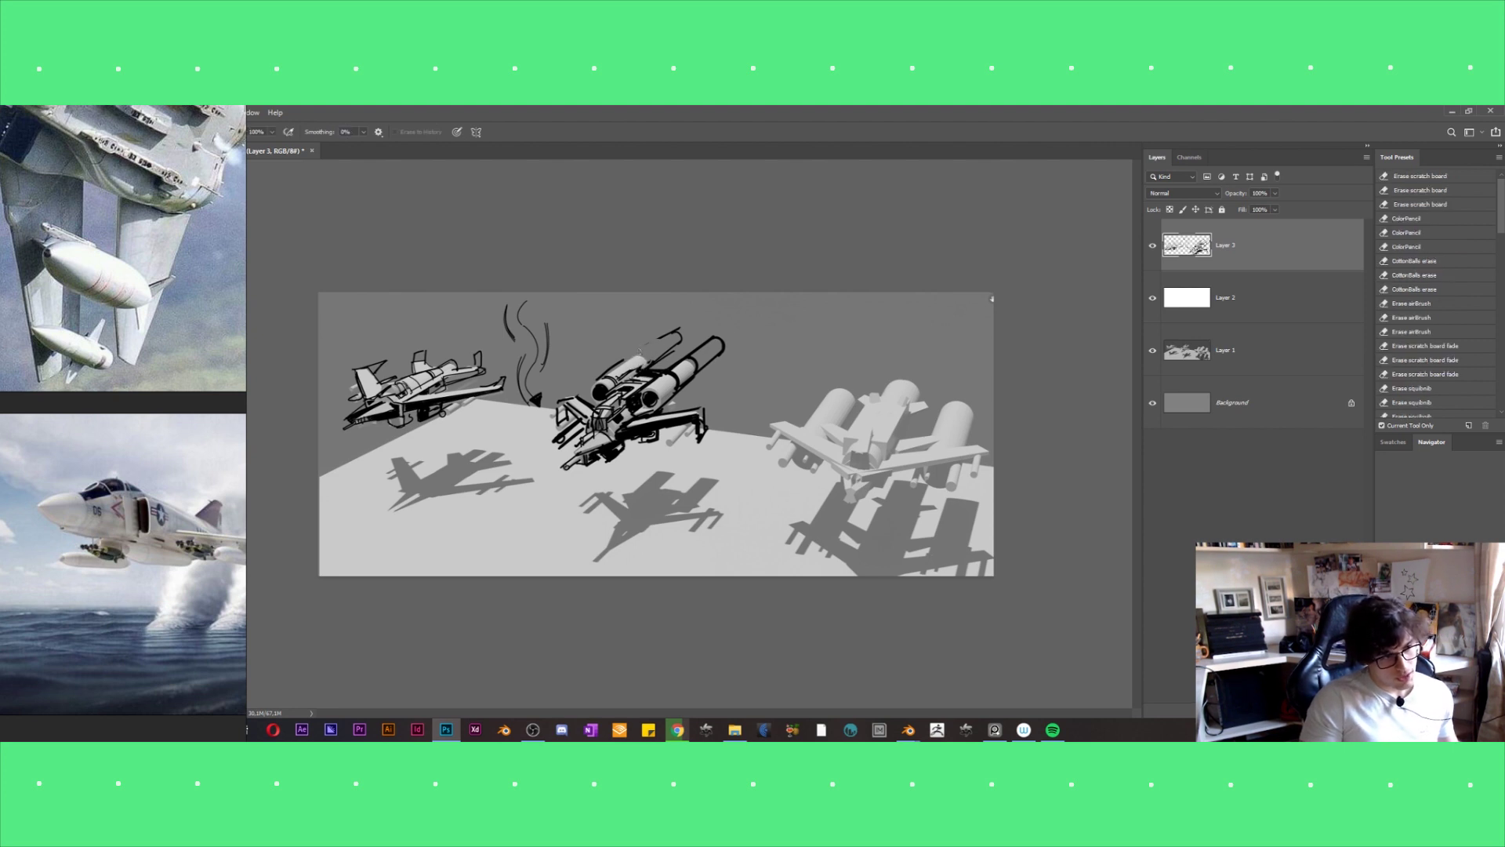
pyautogui.press('b')
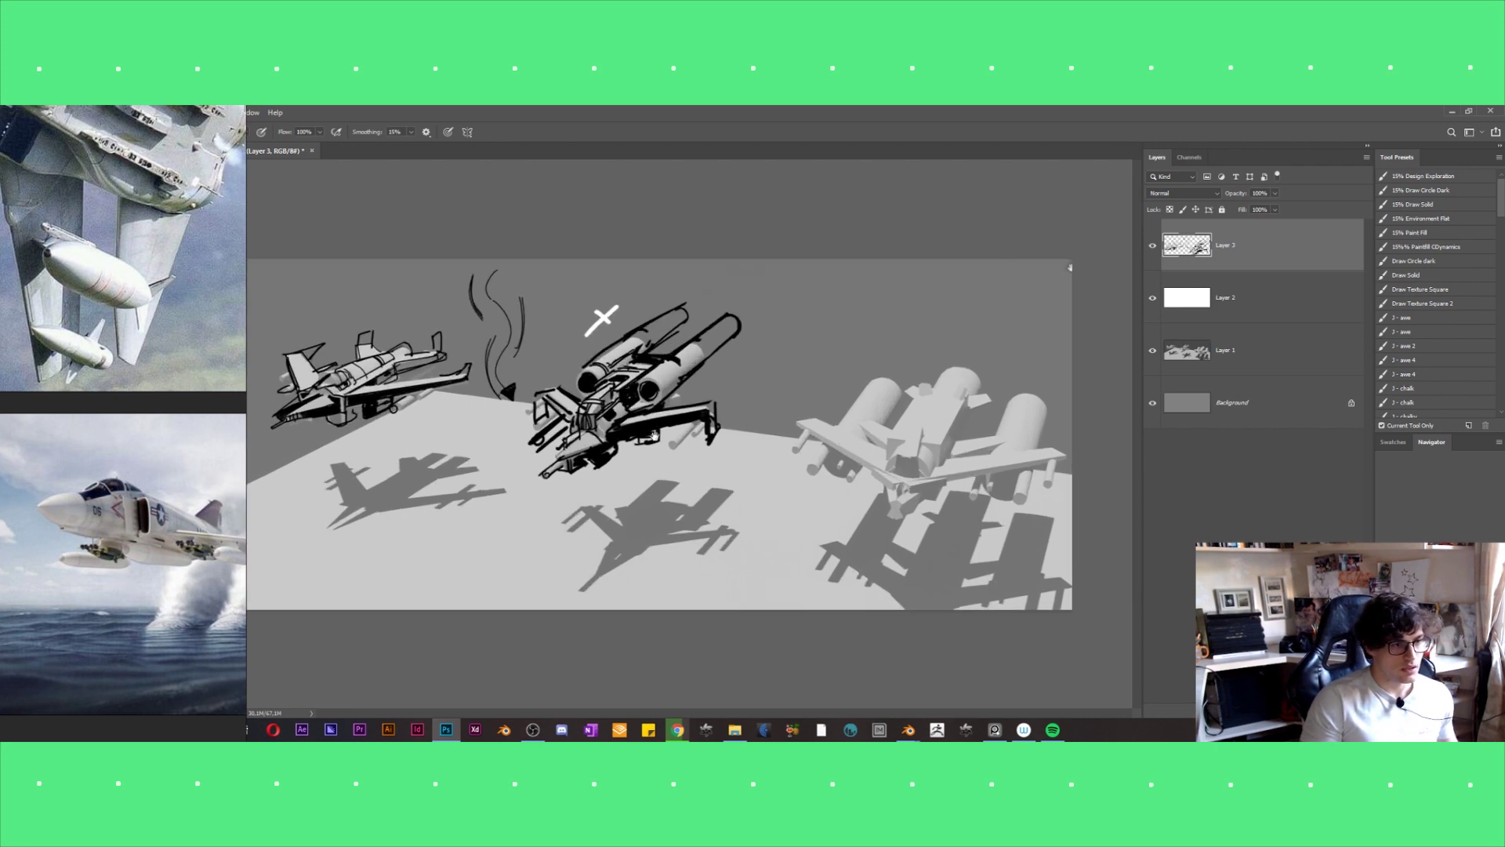
# Pan the view across to the right-hand ship's render.
pyautogui.keyDown('alt'); pyautogui.scroll(3, 1019, 423); pyautogui.keyUp('alt')
pyautogui.moveTo(806, 474); pyautogui.dragTo(722, 450)
pyautogui.keyDown('alt'); pyautogui.scroll(-5, 721, 451); pyautogui.keyUp('alt')
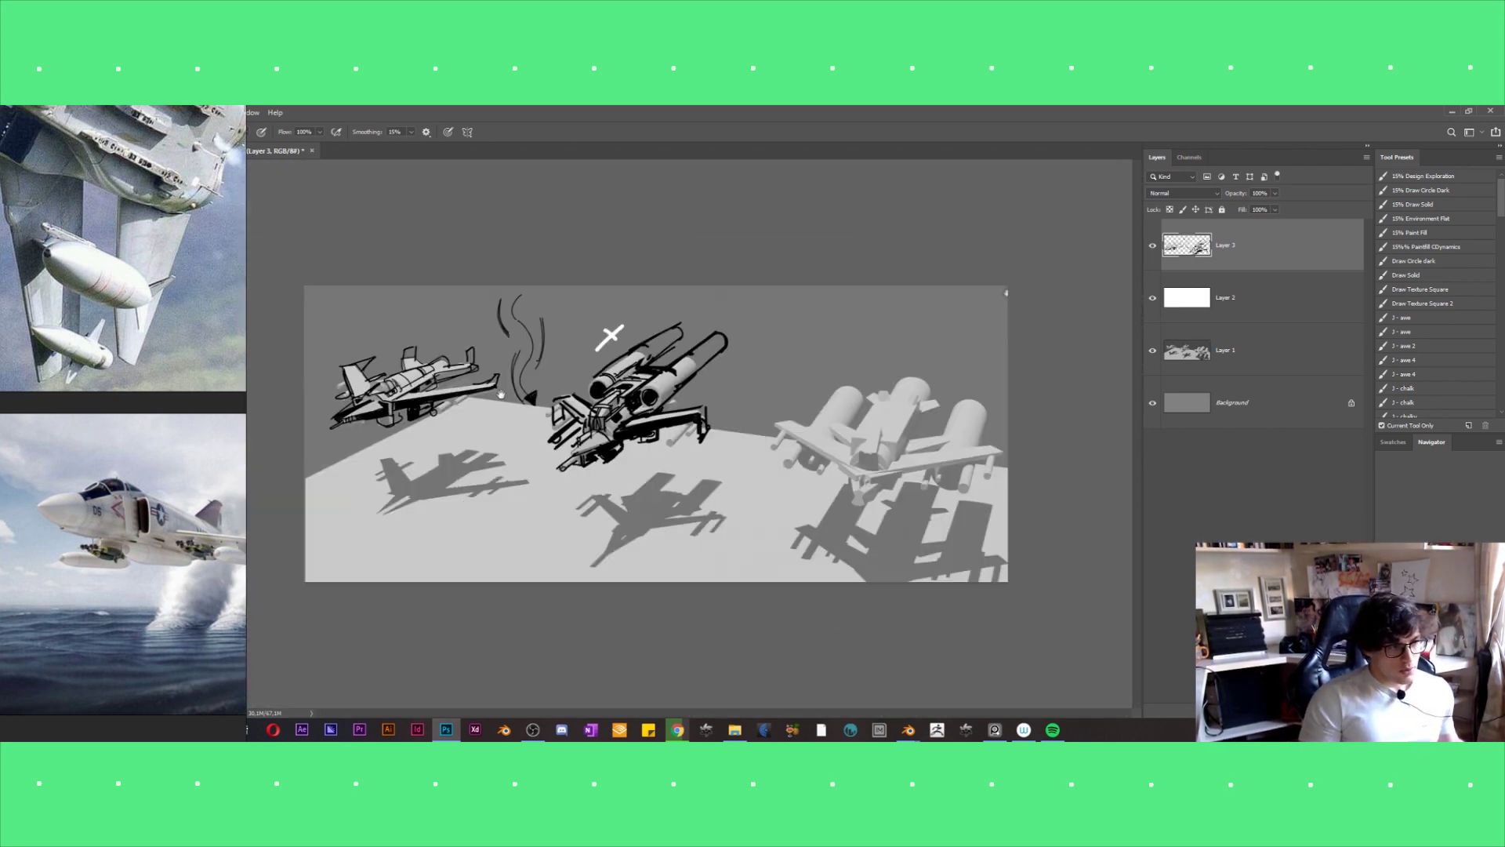
pyautogui.keyDown('alt'); pyautogui.scroll(3, 777, 467); pyautogui.keyUp('alt')
pyautogui.keyDown('alt'); pyautogui.scroll(2, 776, 466); pyautogui.keyUp('alt')
pyautogui.moveTo(777, 466); pyautogui.dragTo(824, 364)
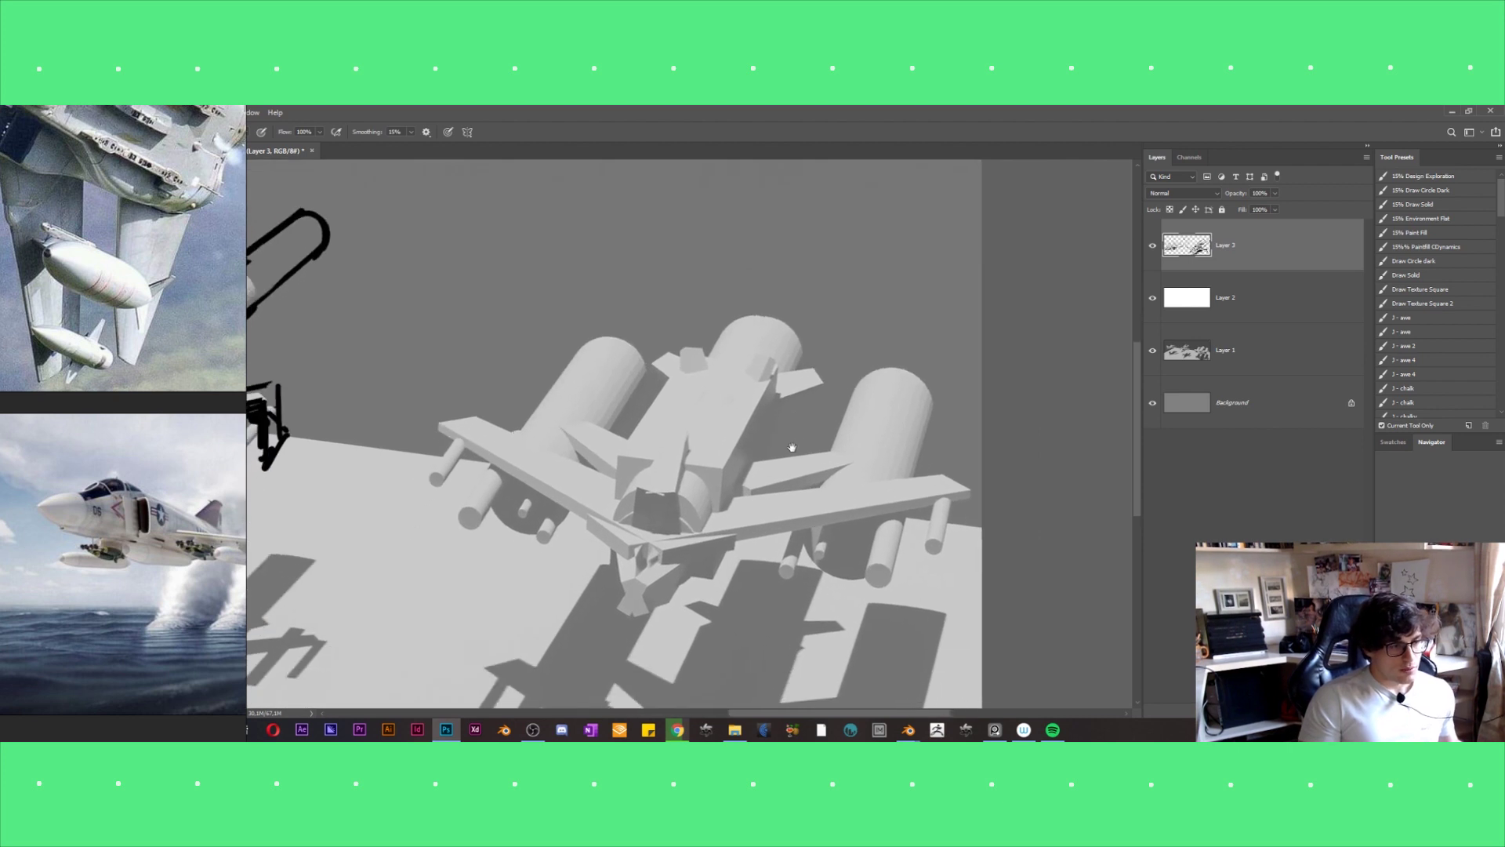
pyautogui.keyDown('alt'); pyautogui.scroll(-1, 740, 427); pyautogui.keyUp('alt')
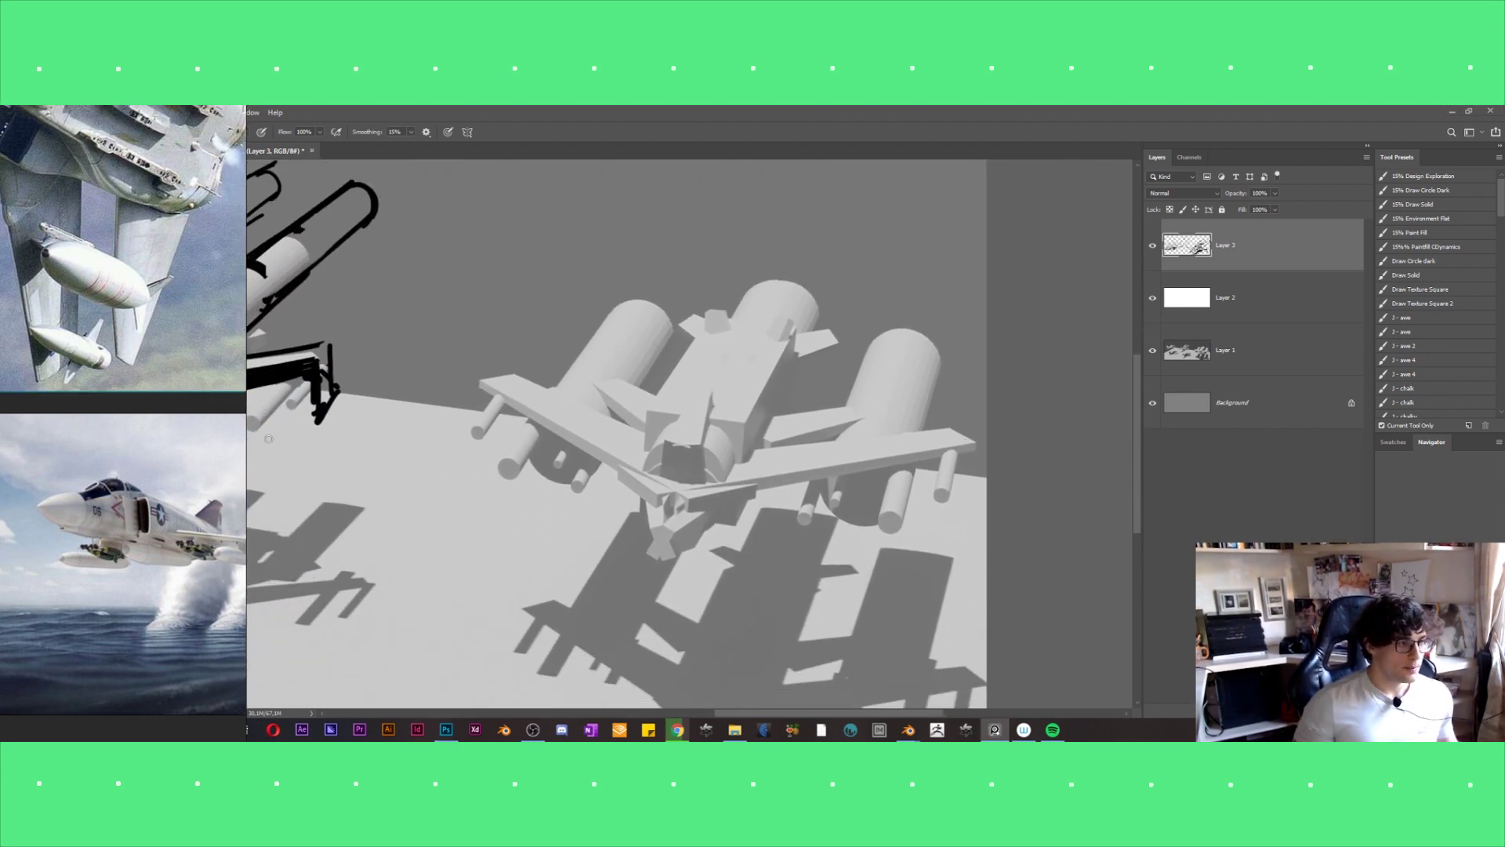
pyautogui.scroll(-3, 87, 413)
pyautogui.scroll(-2, 97, 462)
pyautogui.scroll(1, 98, 467)
pyautogui.scroll(2, 118, 470)
pyautogui.scroll(-2, 126, 474)
pyautogui.scroll(3, 142, 479)
pyautogui.scroll(2, 140, 494)
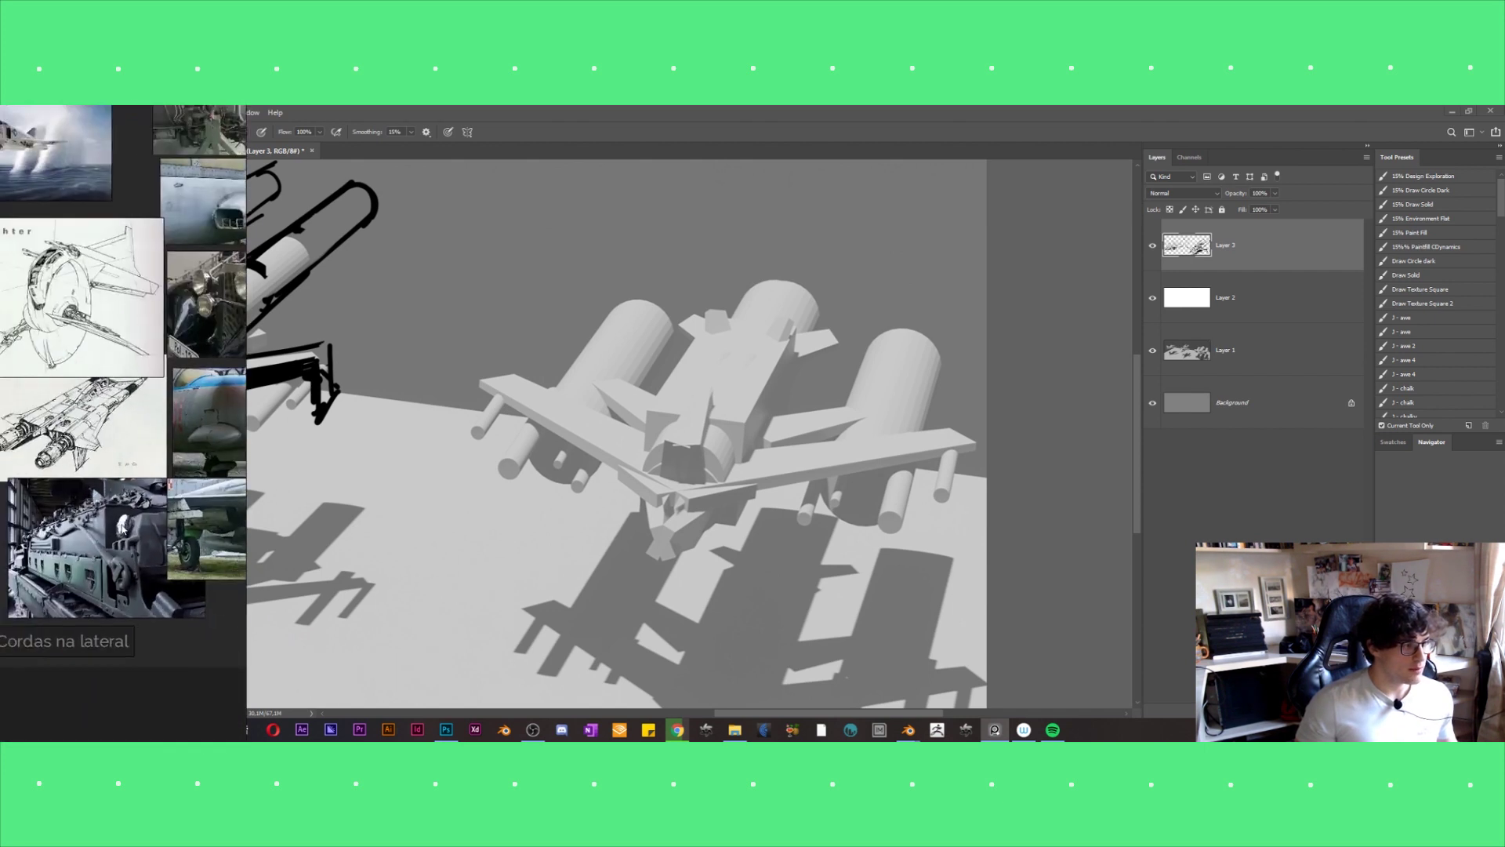
pyautogui.scroll(2, 135, 514)
pyautogui.scroll(2, 149, 512)
pyautogui.scroll(2, 167, 510)
pyautogui.scroll(-1, 166, 510)
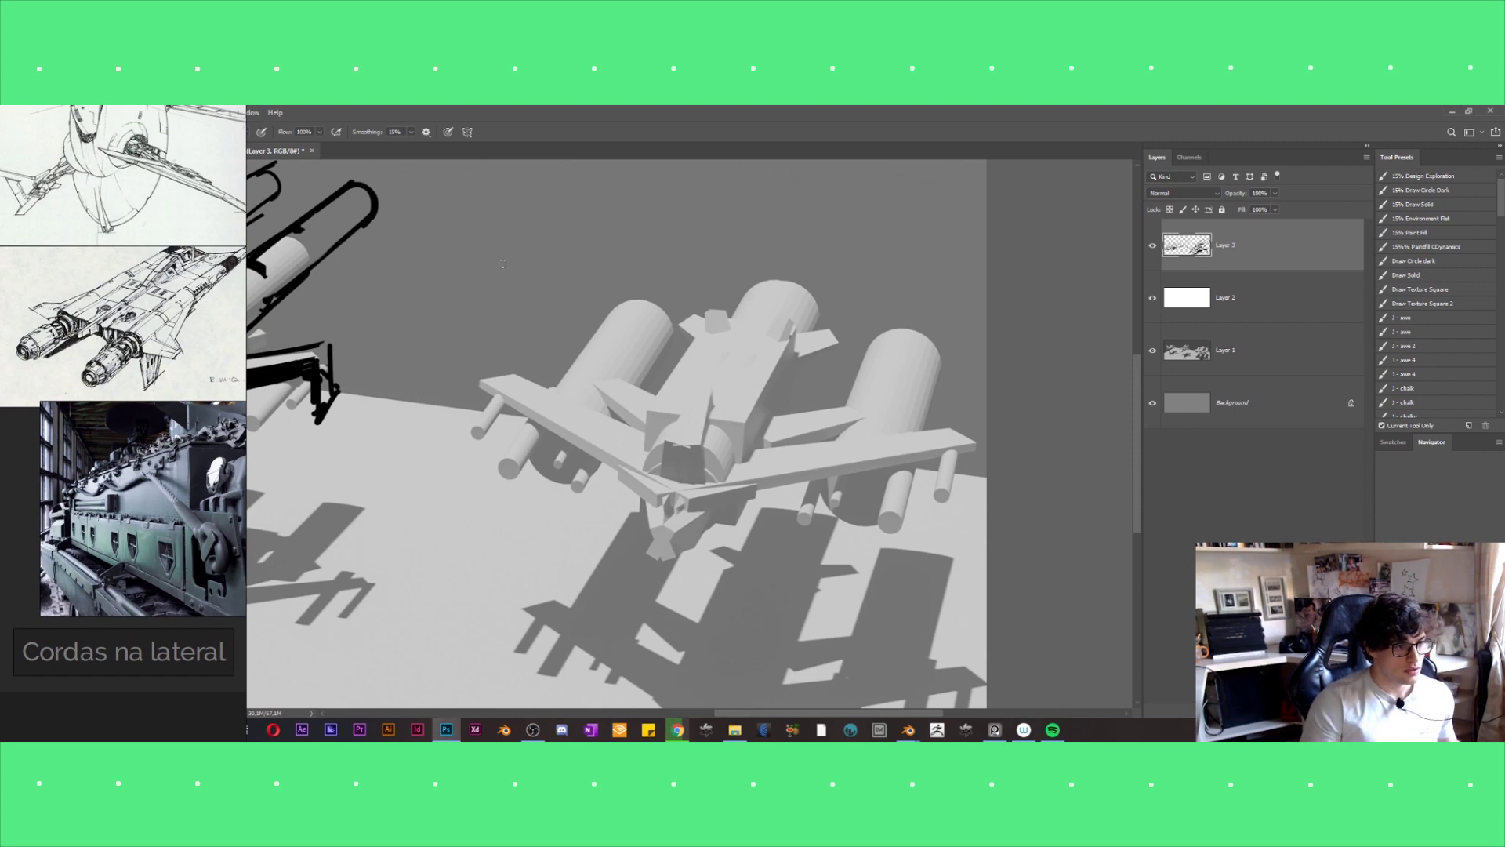
pyautogui.keyDown('alt'); pyautogui.scroll(-1, 672, 391); pyautogui.keyUp('alt')
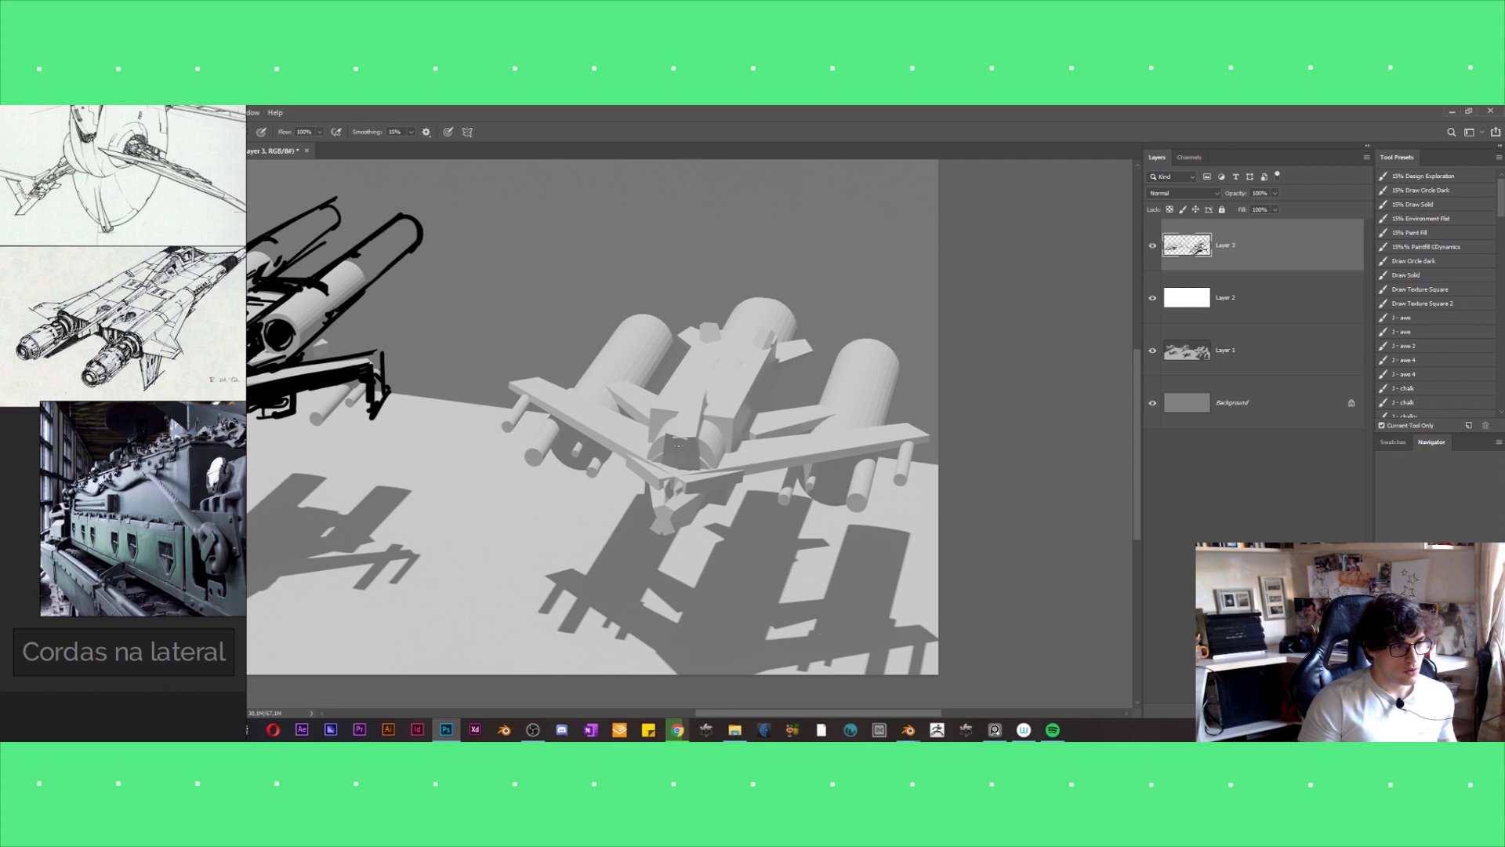
# Ink a U-shaped cockpit outline on the right ship with strokes along its left side.
pyautogui.moveTo(695, 391); pyautogui.dragTo(678, 430)
pyautogui.hotkey('ctrl', 'z')
pyautogui.hotkey('ctrl', 'z')
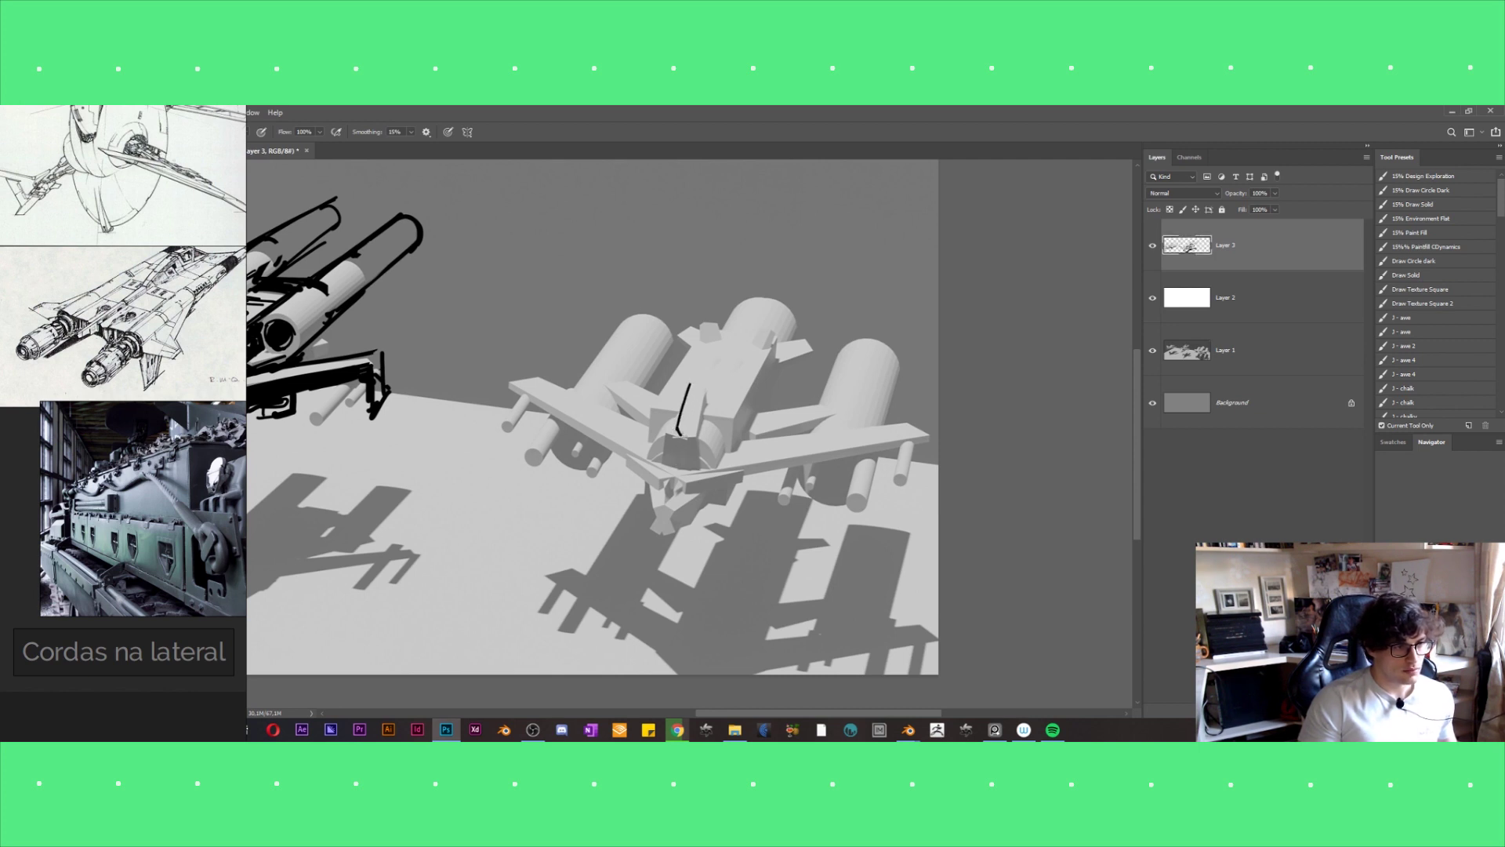
pyautogui.moveTo(679, 435); pyautogui.dragTo(706, 387)
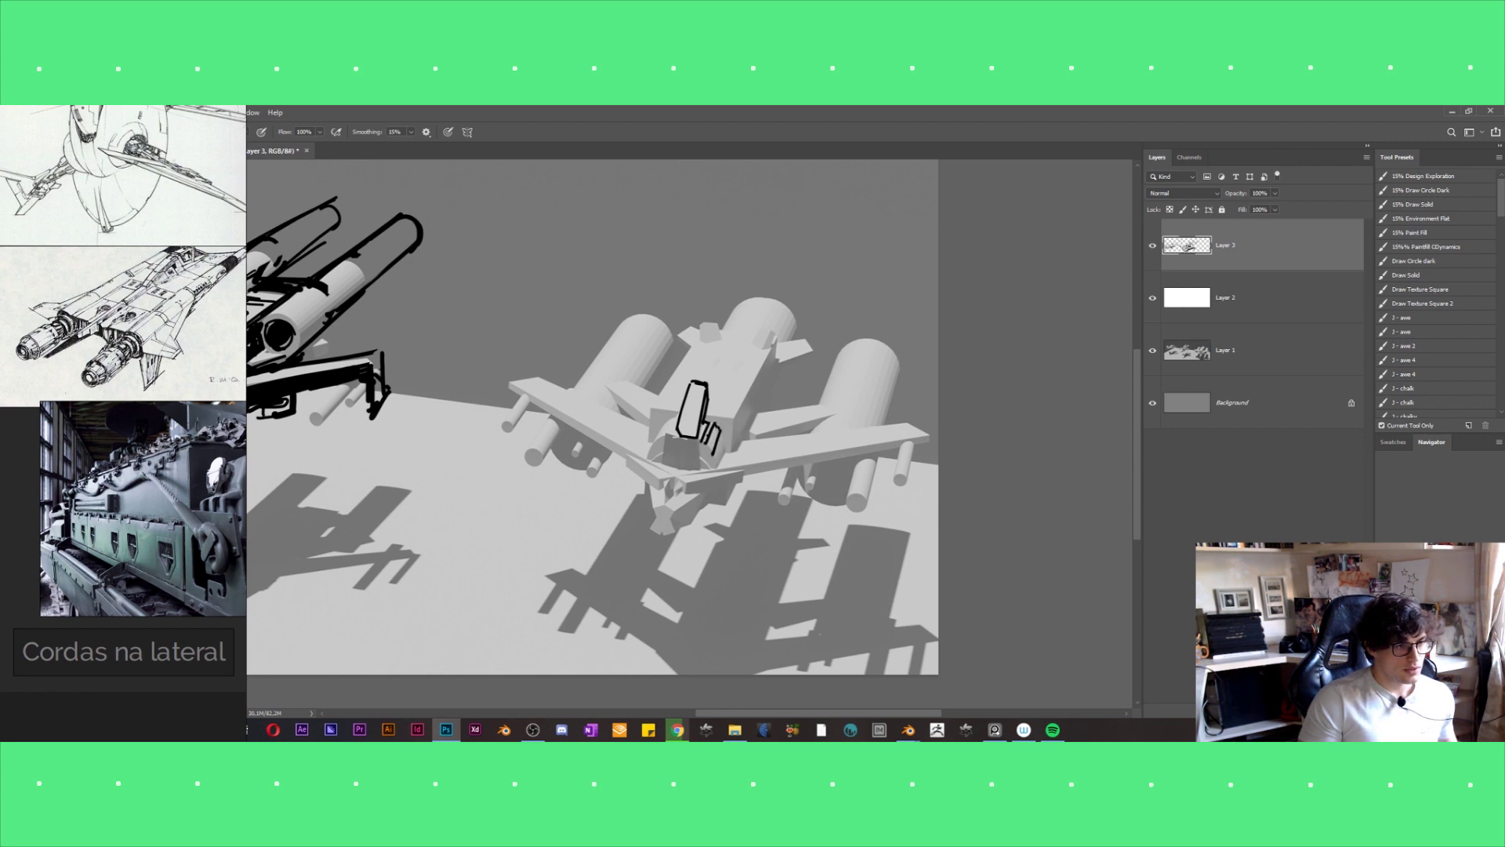
pyautogui.moveTo(674, 418); pyautogui.dragTo(647, 440)
pyautogui.hotkey('ctrl', 'z')
pyautogui.moveTo(664, 379)
pyautogui.mouseDown()
pyautogui.moveTo(646, 418)
pyautogui.moveTo(660, 432)
pyautogui.mouseUp()
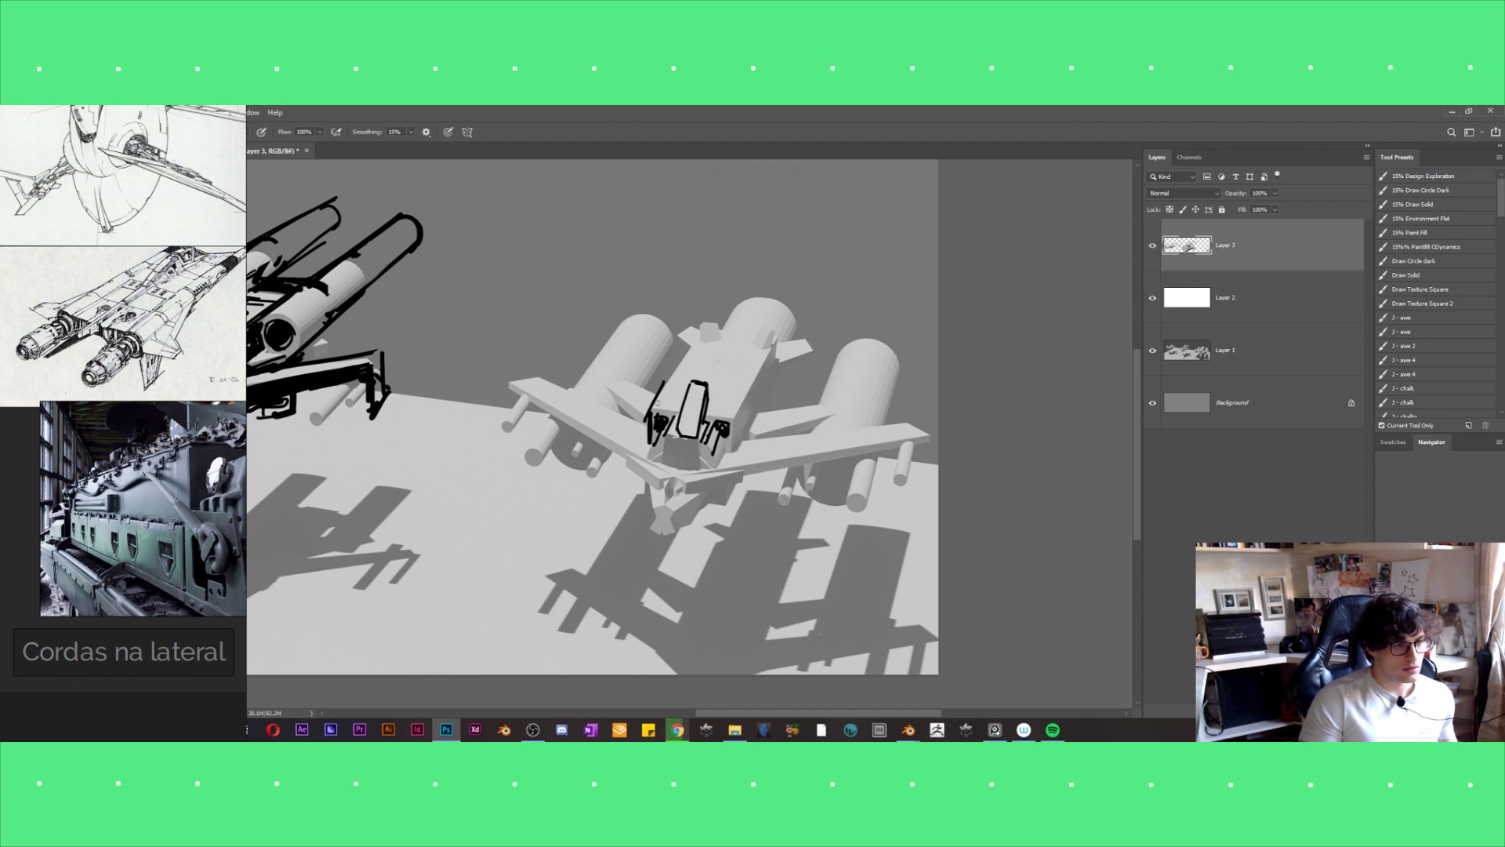
# Add a slanted stroke right of the cockpit and a long diagonal landing strut below it.
pyautogui.moveTo(737, 409); pyautogui.dragTo(724, 461)
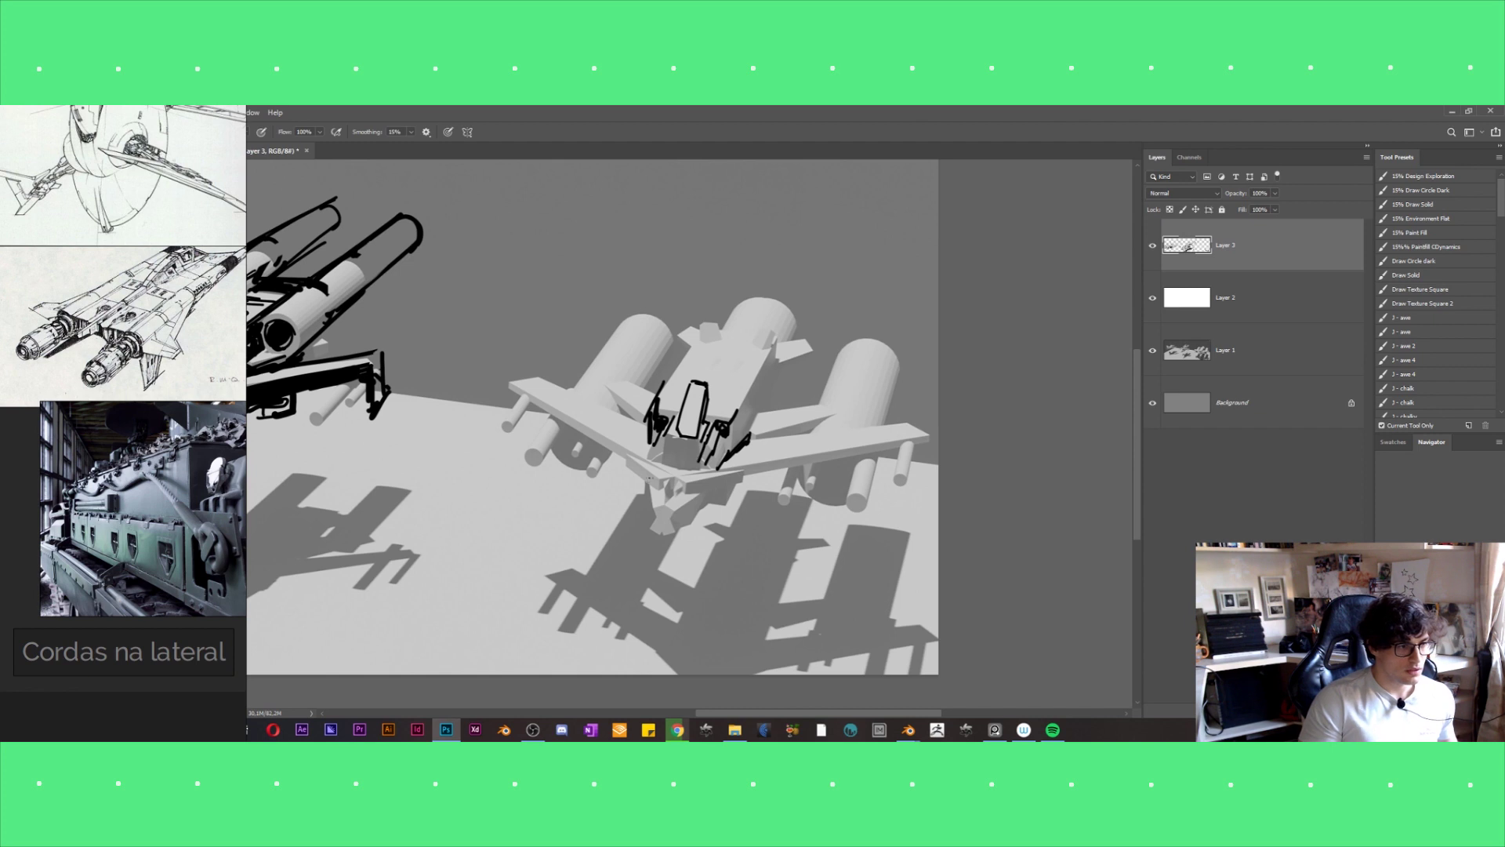
pyautogui.moveTo(633, 453)
pyautogui.mouseDown()
pyautogui.moveTo(664, 479)
pyautogui.moveTo(631, 461)
pyautogui.moveTo(649, 487)
pyautogui.moveTo(737, 480)
pyautogui.moveTo(696, 498)
pyautogui.moveTo(725, 486)
pyautogui.mouseUp()
pyautogui.hotkey('ctrl', 'z')
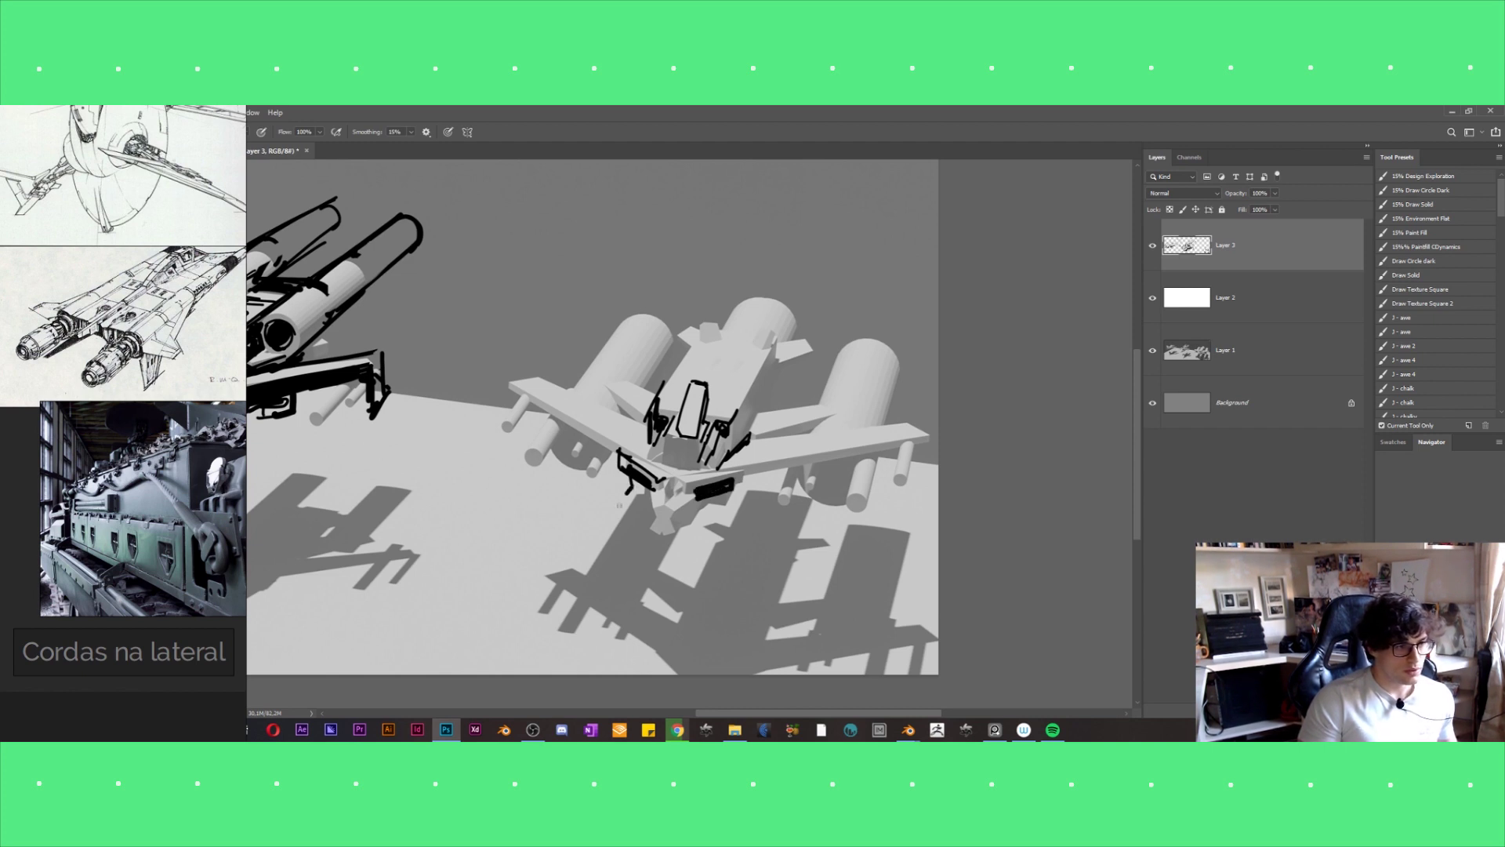
pyautogui.moveTo(632, 486); pyautogui.dragTo(594, 540)
# Ink and thicken the right ship's two landing legs below the cockpit.
pyautogui.moveTo(643, 484)
pyautogui.mouseDown()
pyautogui.moveTo(597, 541)
pyautogui.moveTo(615, 520)
pyautogui.mouseUp()
pyautogui.keyDown('alt'); pyautogui.scroll(-1, 911, 183); pyautogui.keyUp('alt')
pyautogui.moveTo(727, 491); pyautogui.dragTo(699, 555)
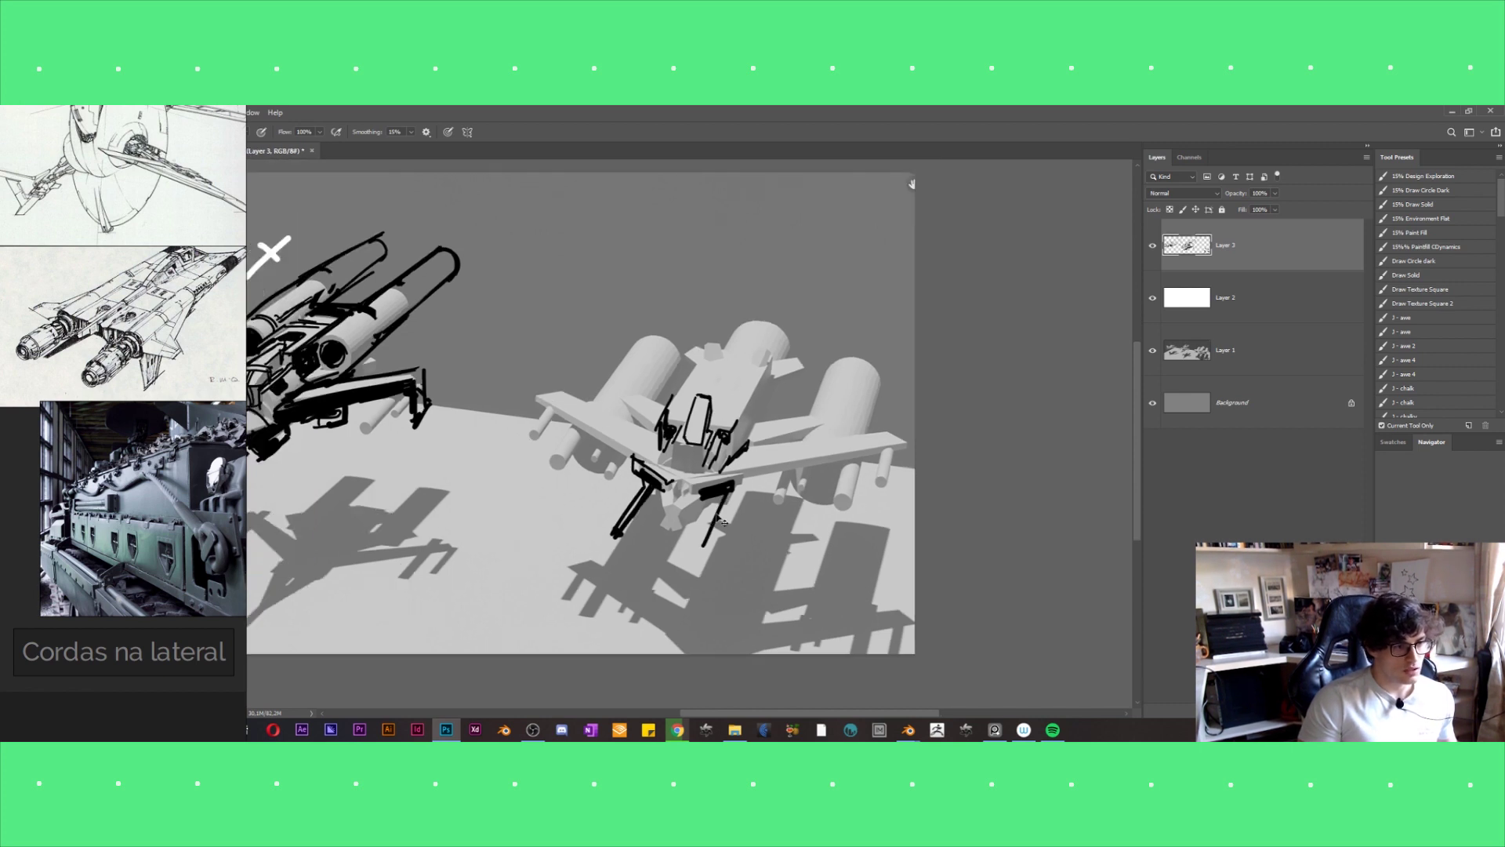
pyautogui.moveTo(735, 483); pyautogui.dragTo(713, 553)
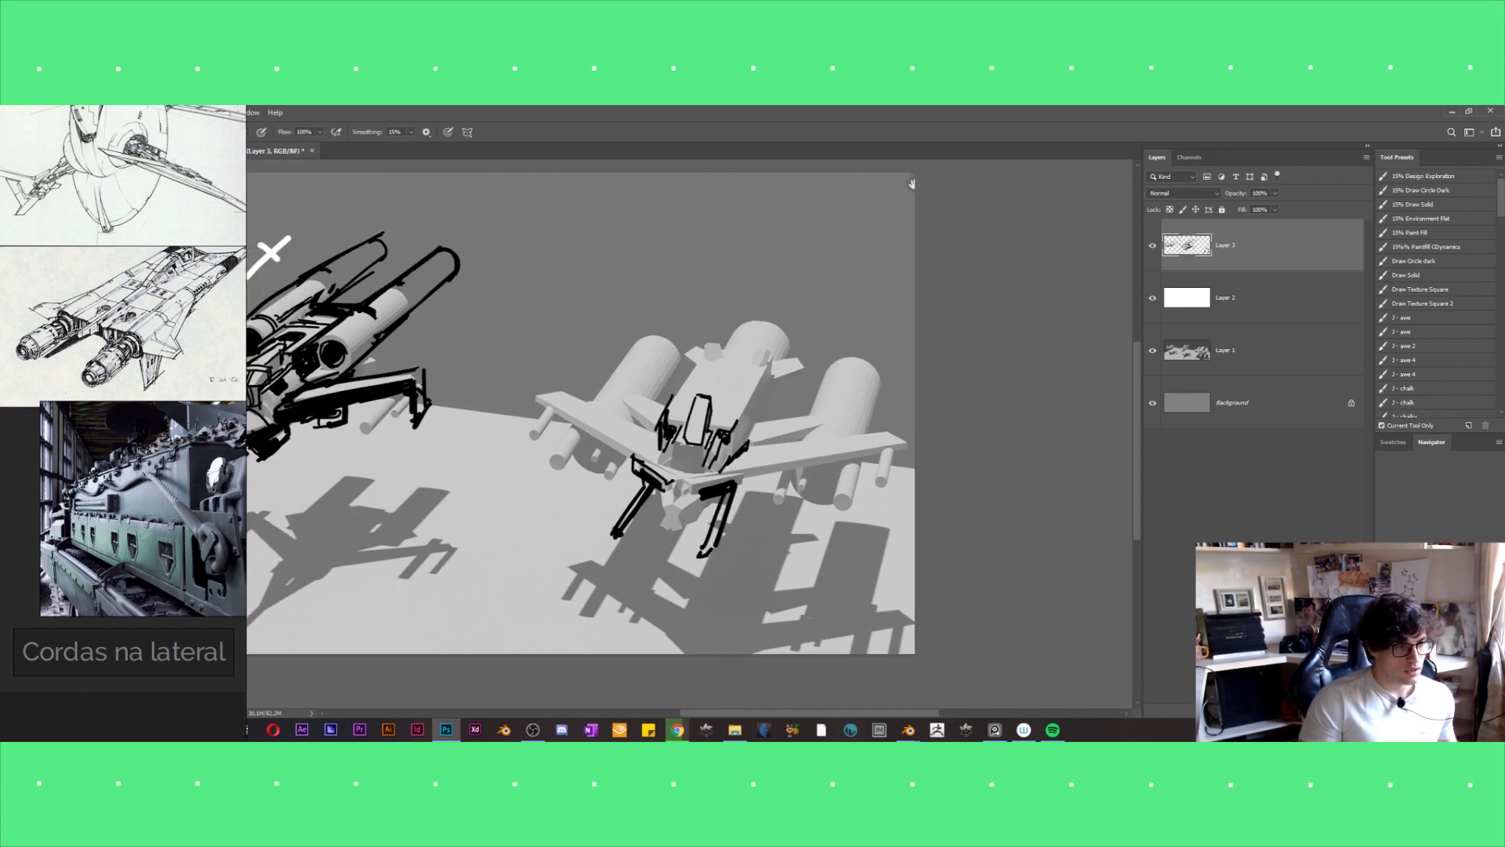
pyautogui.moveTo(732, 492); pyautogui.dragTo(715, 542)
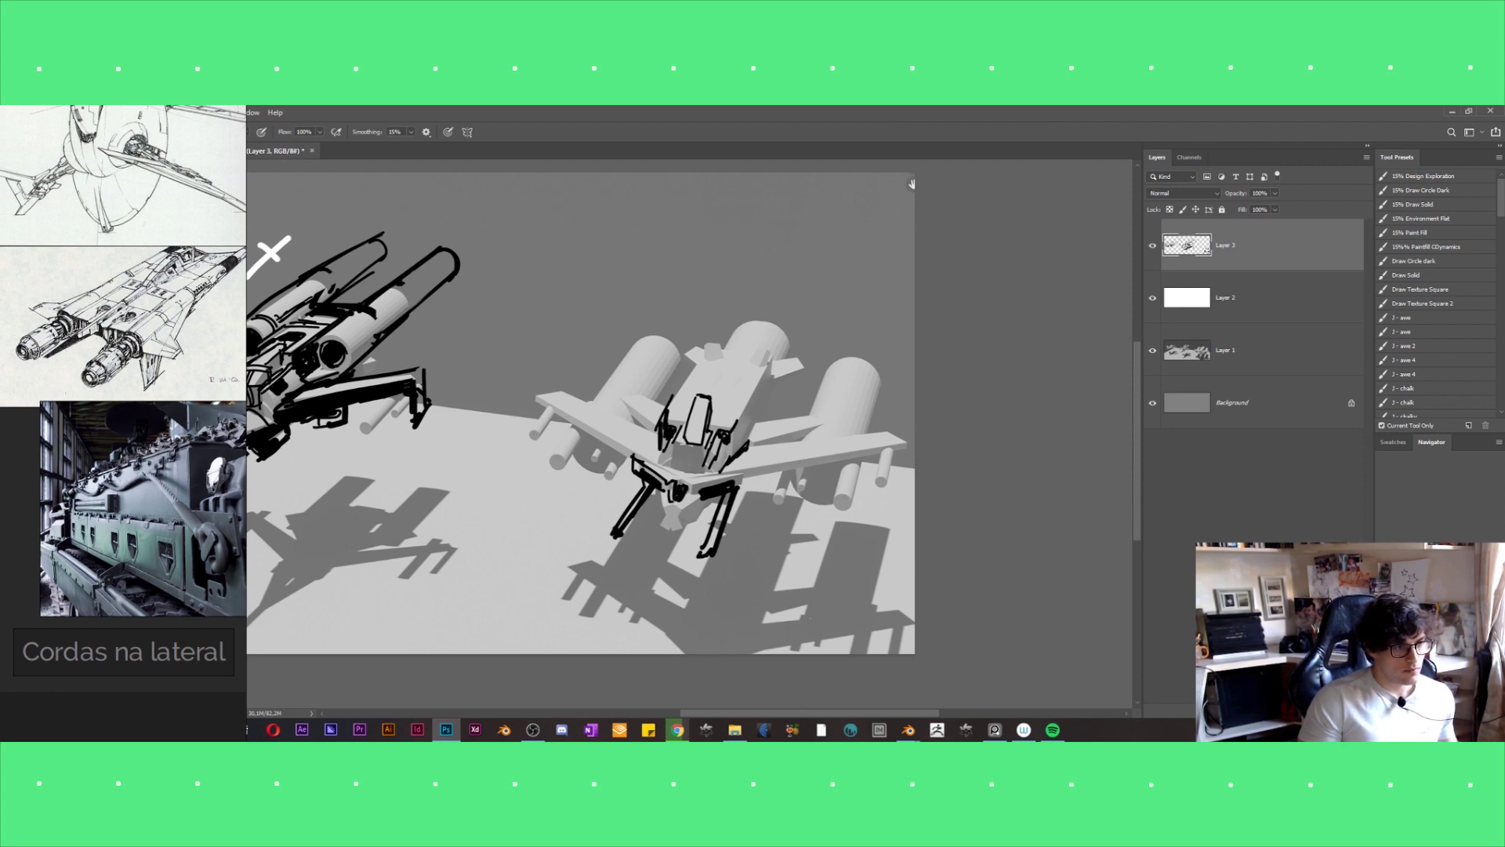
# Outline the right ship's wings and the top and side of its right engine.
pyautogui.moveTo(912, 184); pyautogui.dragTo(859, 172)
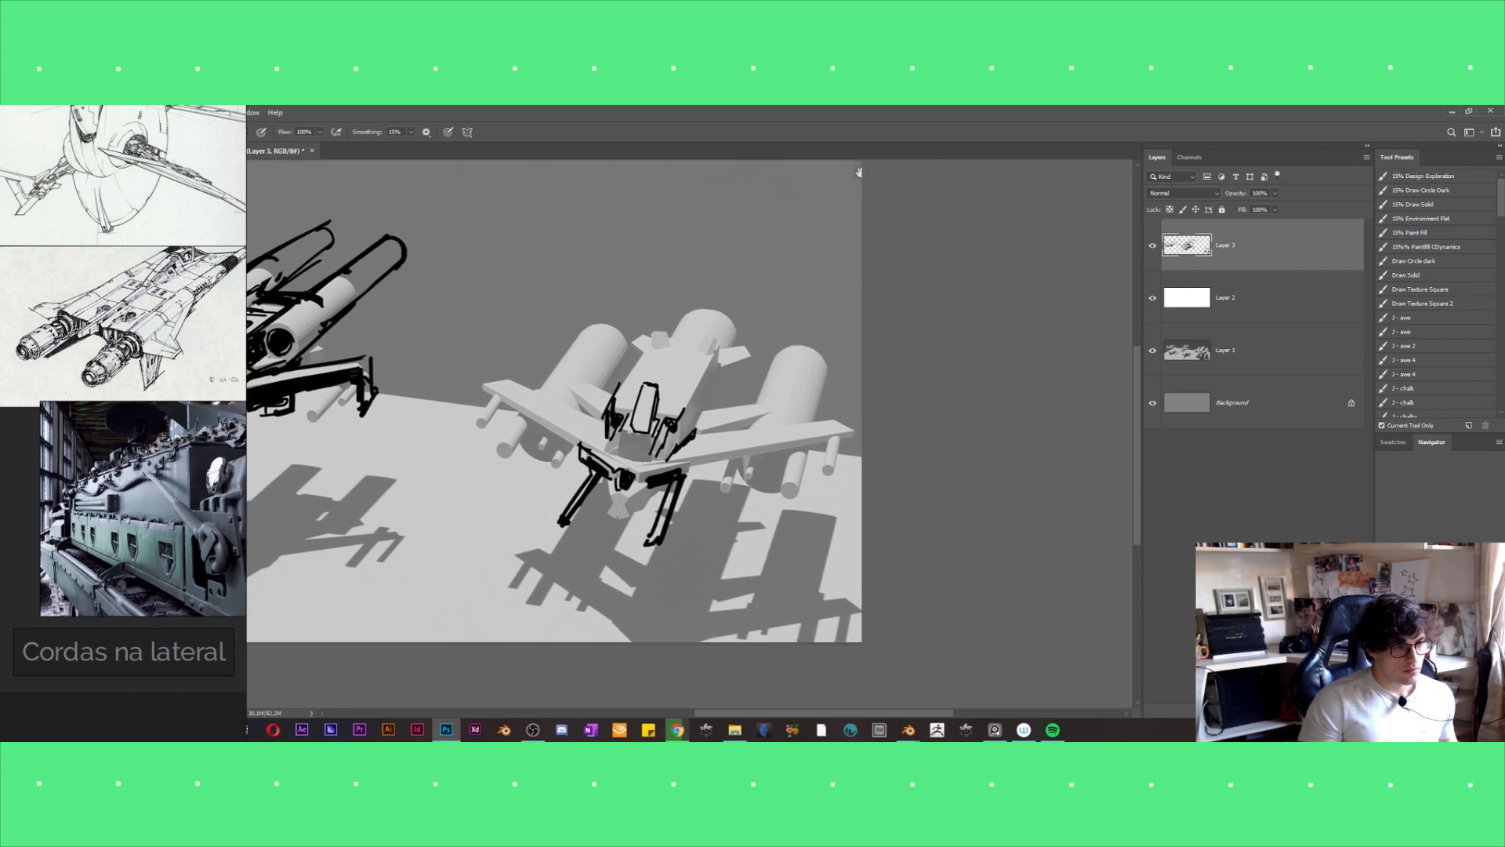
pyautogui.moveTo(696, 432); pyautogui.dragTo(772, 399)
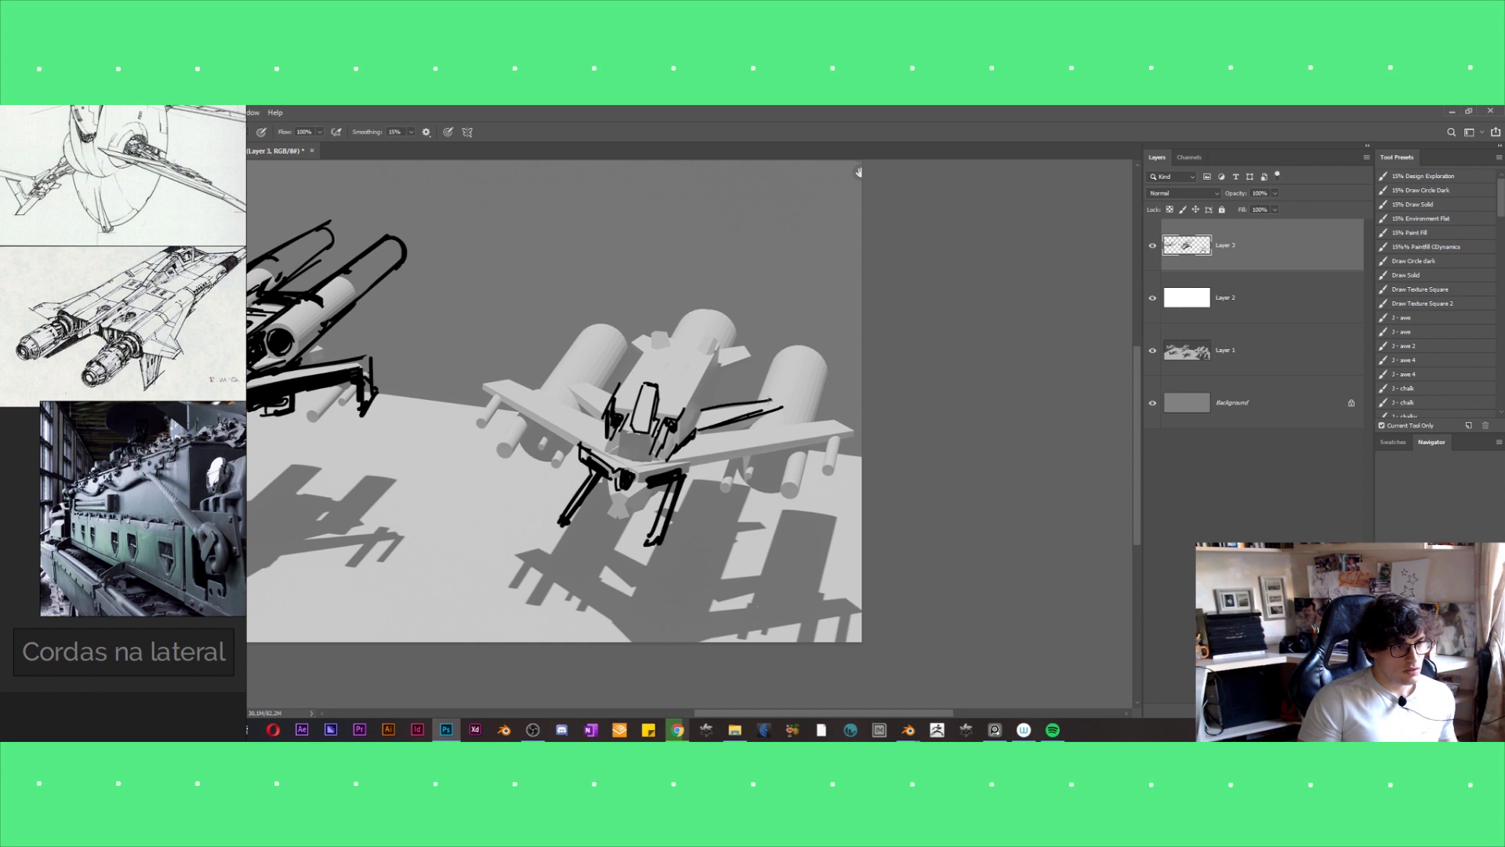
pyautogui.moveTo(575, 391)
pyautogui.mouseDown()
pyautogui.moveTo(603, 416)
pyautogui.moveTo(615, 390)
pyautogui.mouseUp()
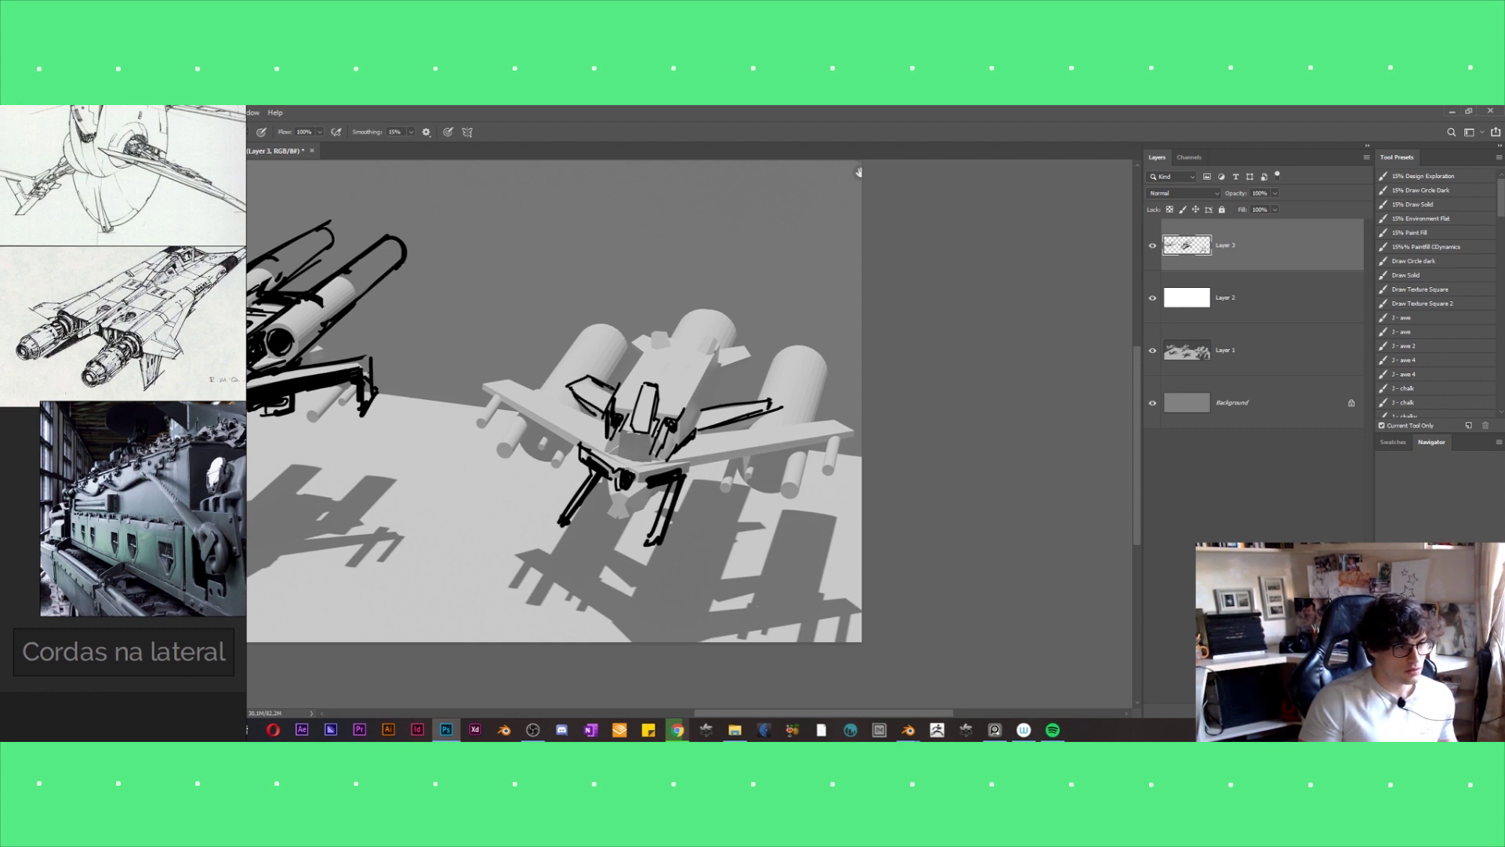
pyautogui.moveTo(758, 400); pyautogui.dragTo(786, 342)
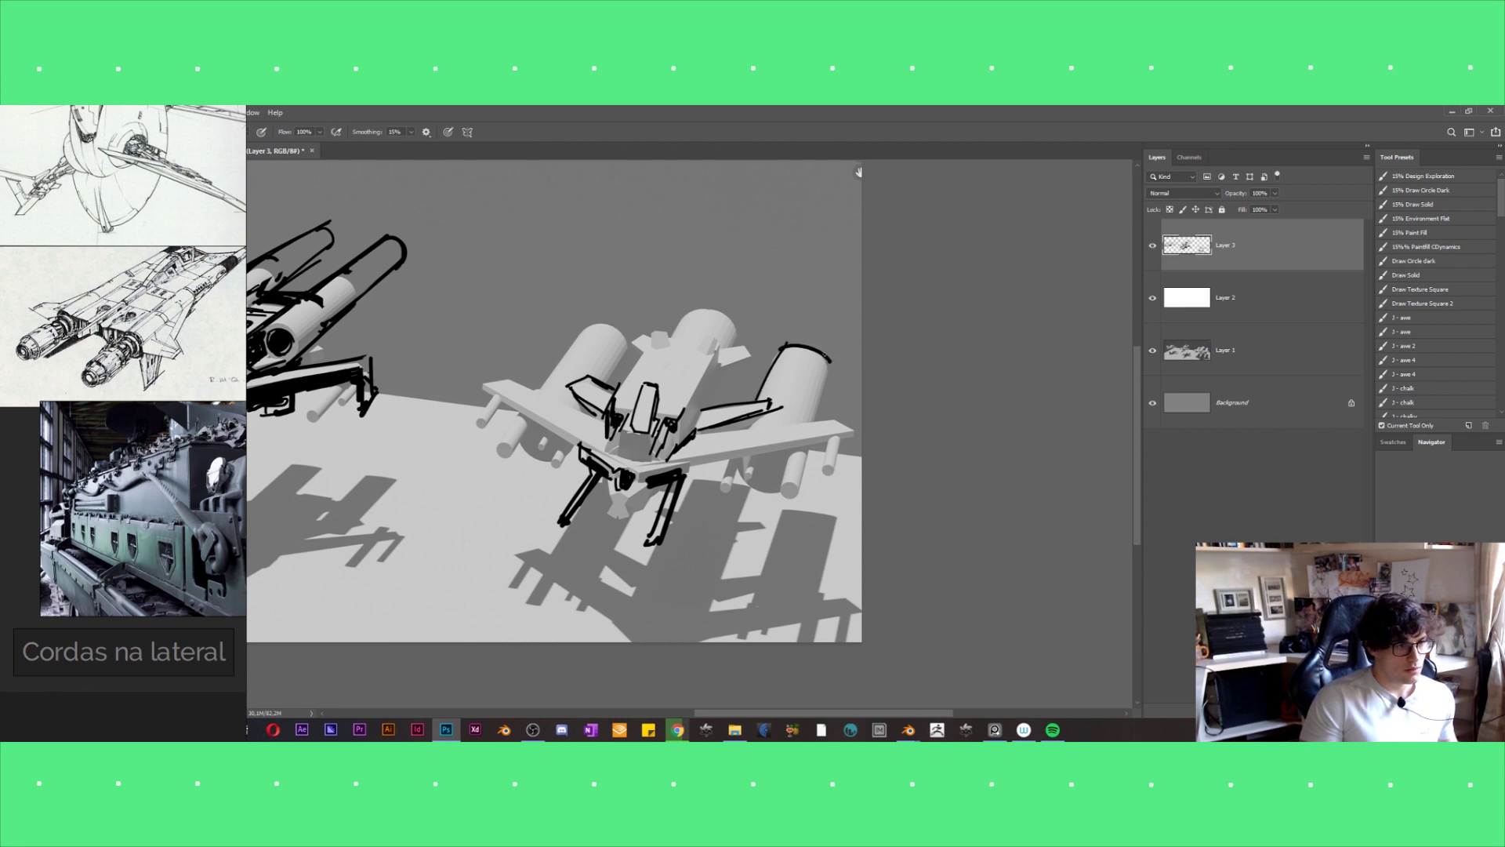
pyautogui.moveTo(784, 346)
pyautogui.mouseDown()
pyautogui.moveTo(825, 364)
pyautogui.moveTo(816, 428)
pyautogui.mouseUp()
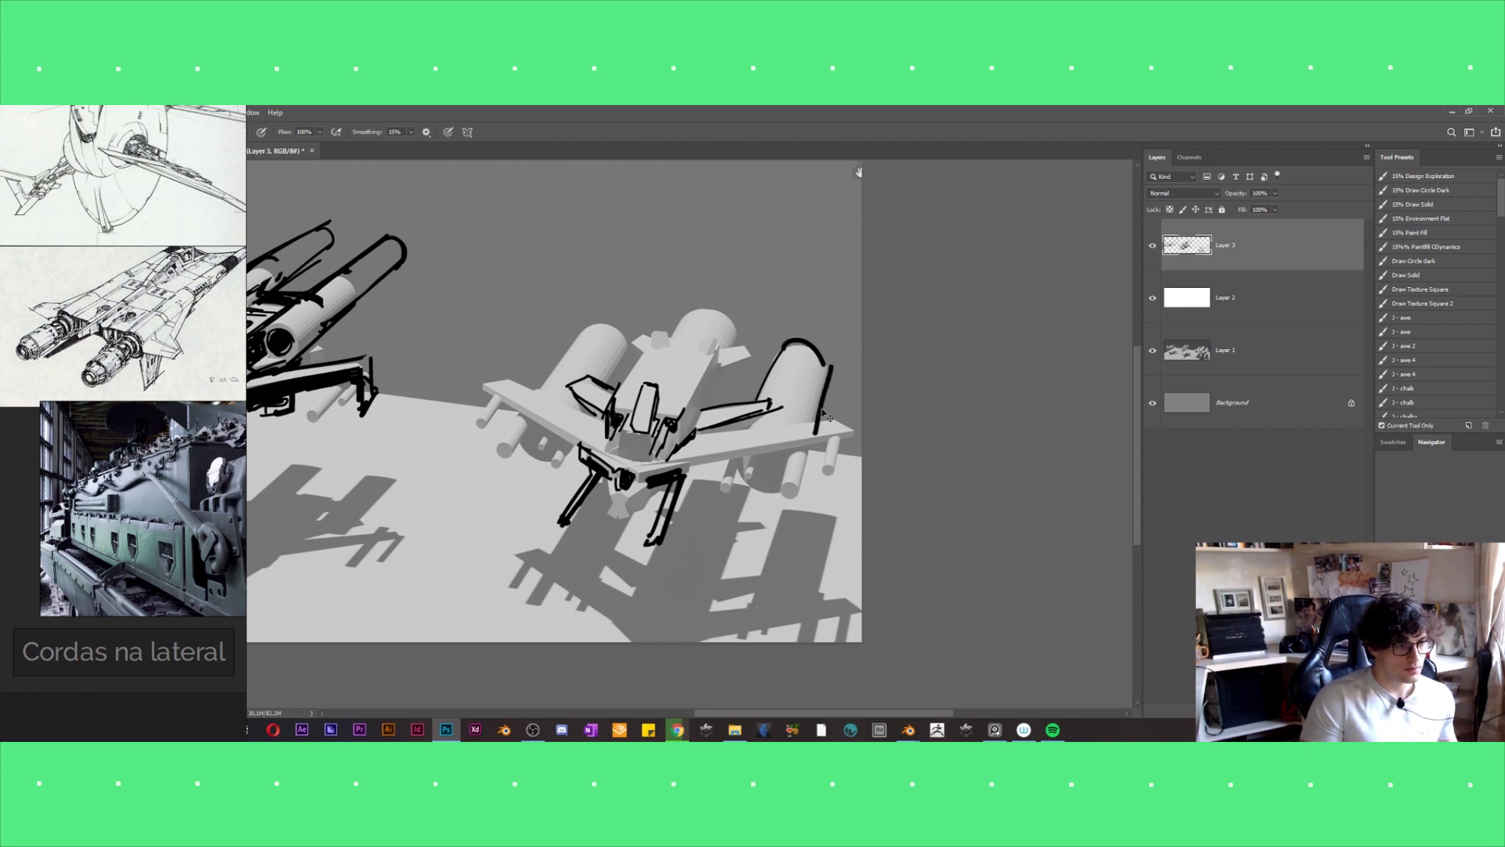
pyautogui.moveTo(744, 480); pyautogui.dragTo(786, 492)
pyautogui.hotkey('ctrl', 'z')
pyautogui.moveTo(854, 430); pyautogui.dragTo(690, 467)
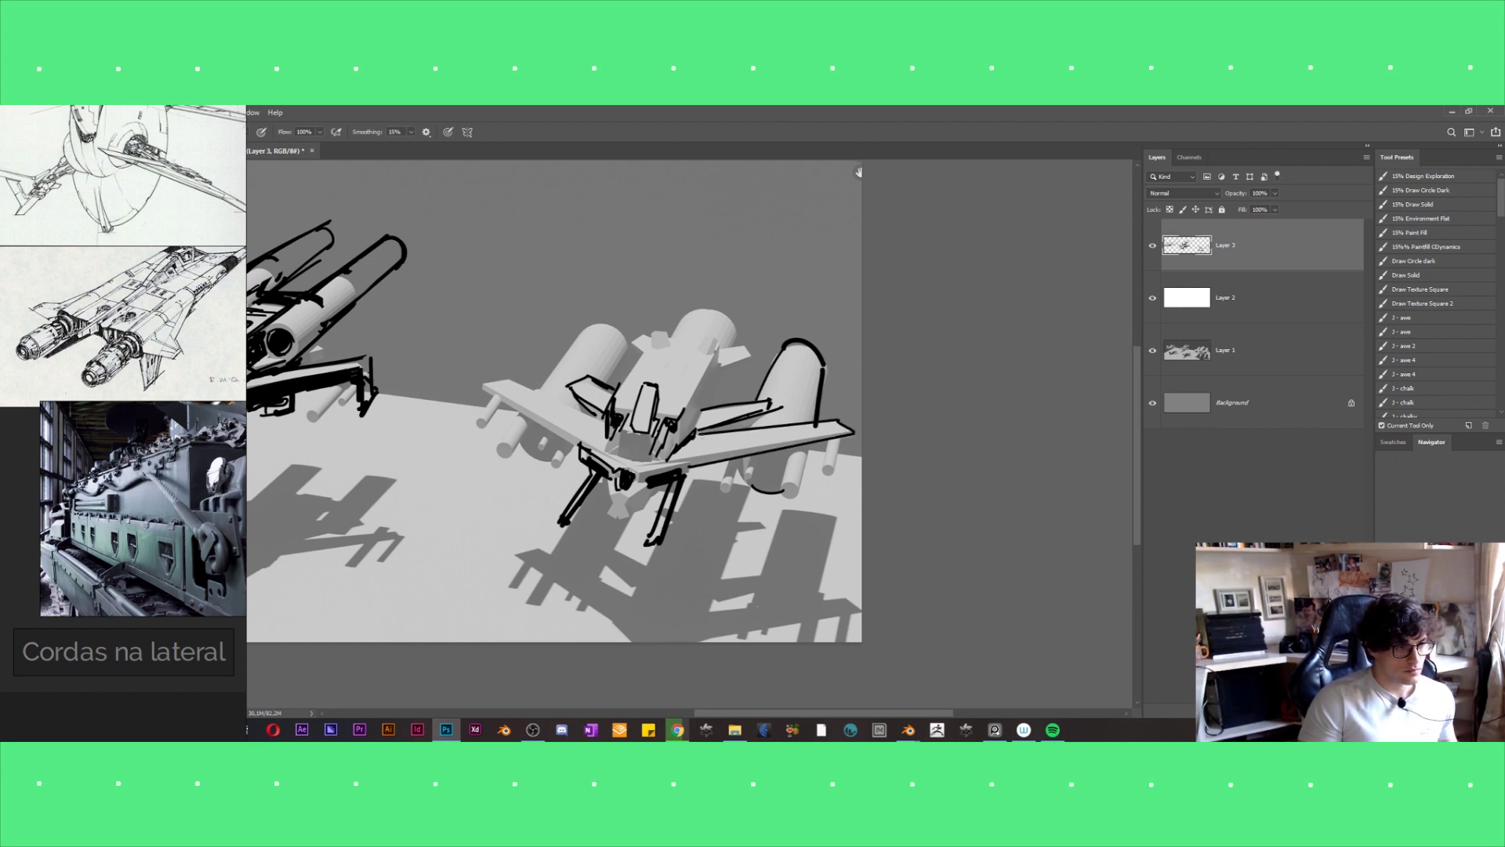
pyautogui.keyDown('alt'); pyautogui.scroll(-1, 749, 420); pyautogui.keyUp('alt')
# Outline the cockpit's left, top and right edges, redoing stray strokes.
pyautogui.moveTo(655, 359); pyautogui.dragTo(637, 419)
pyautogui.moveTo(649, 354); pyautogui.dragTo(736, 351)
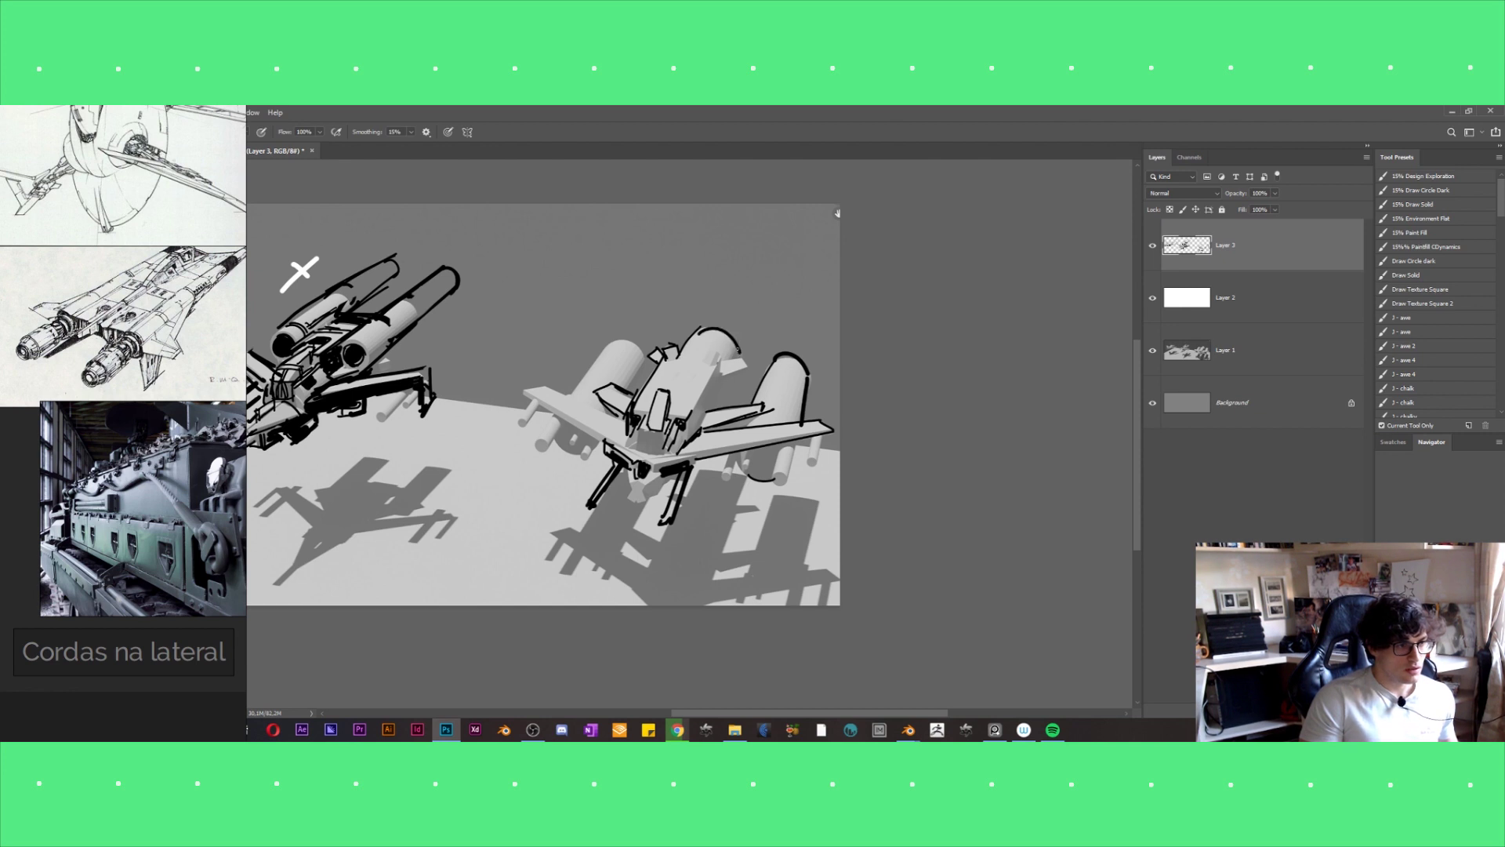
pyautogui.keyDown('alt'); pyautogui.scroll(1, 690, 380); pyautogui.keyUp('alt')
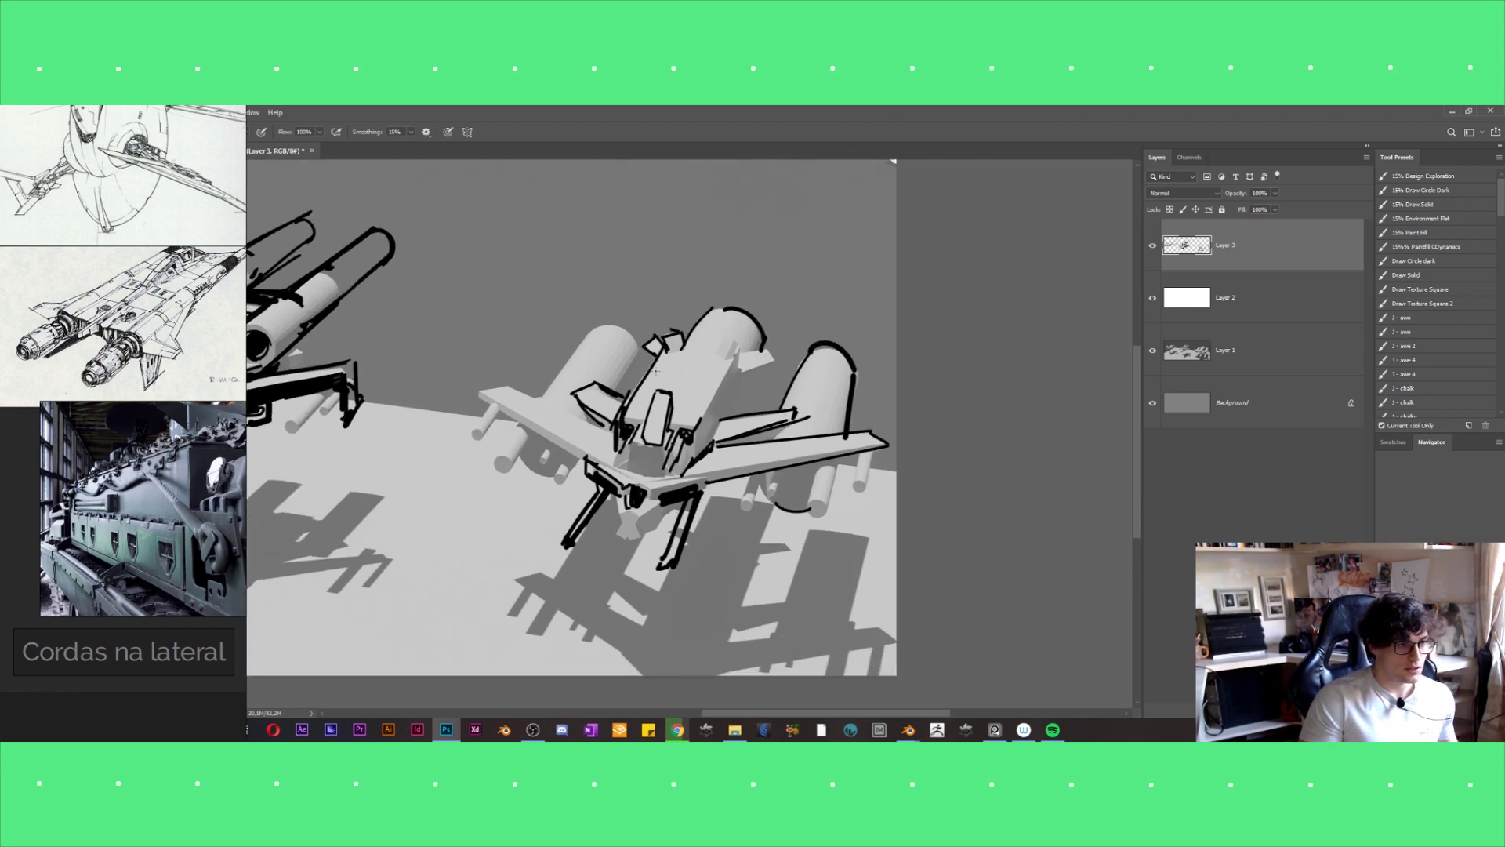
pyautogui.hotkey('ctrl', 'z')
pyautogui.moveTo(659, 355); pyautogui.dragTo(732, 362)
pyautogui.hotkey('ctrl', 'z')
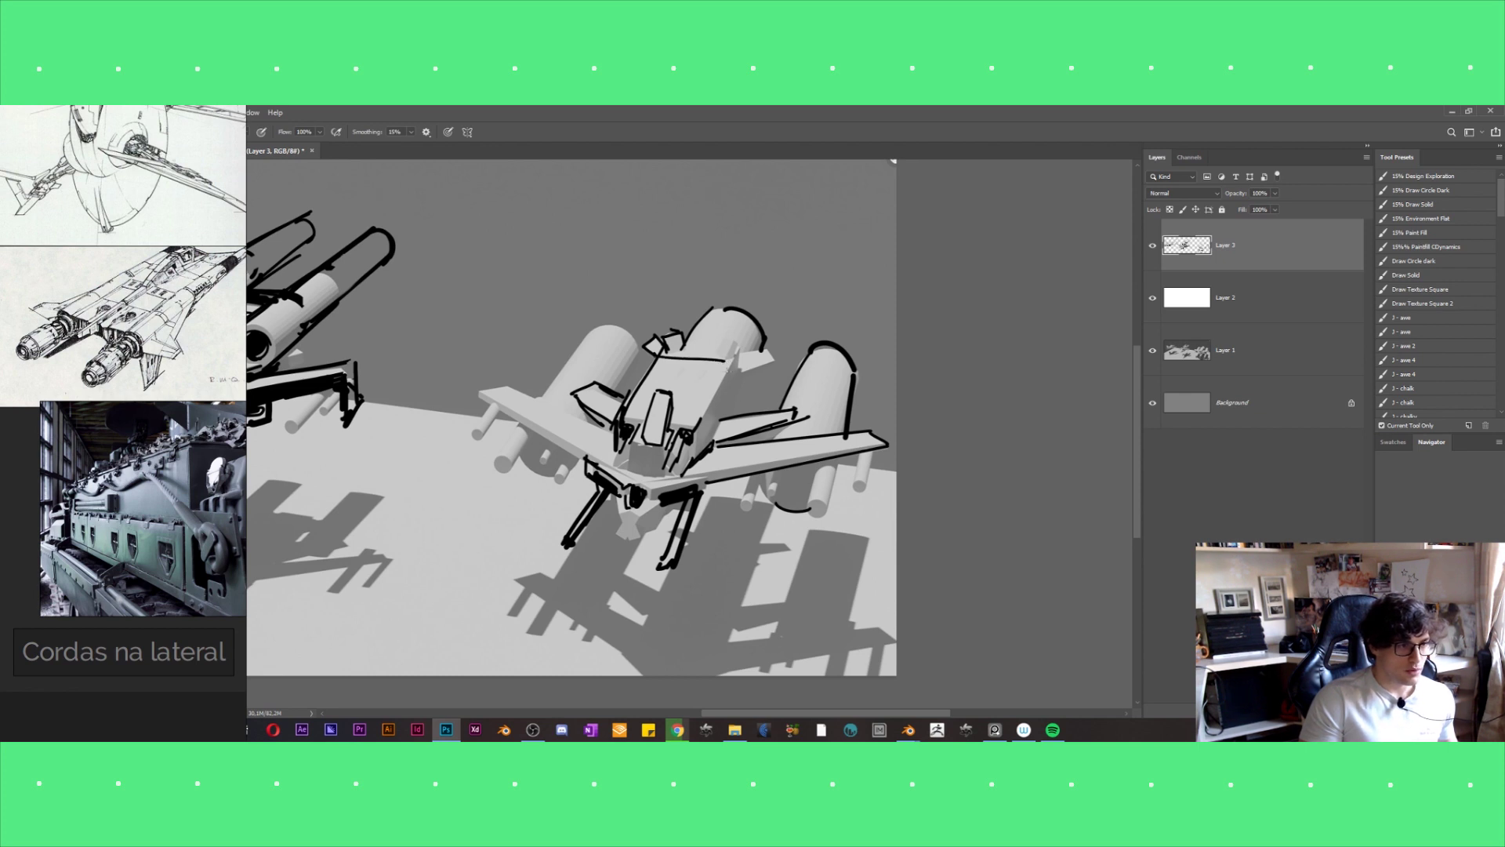
pyautogui.moveTo(729, 365); pyautogui.dragTo(715, 421)
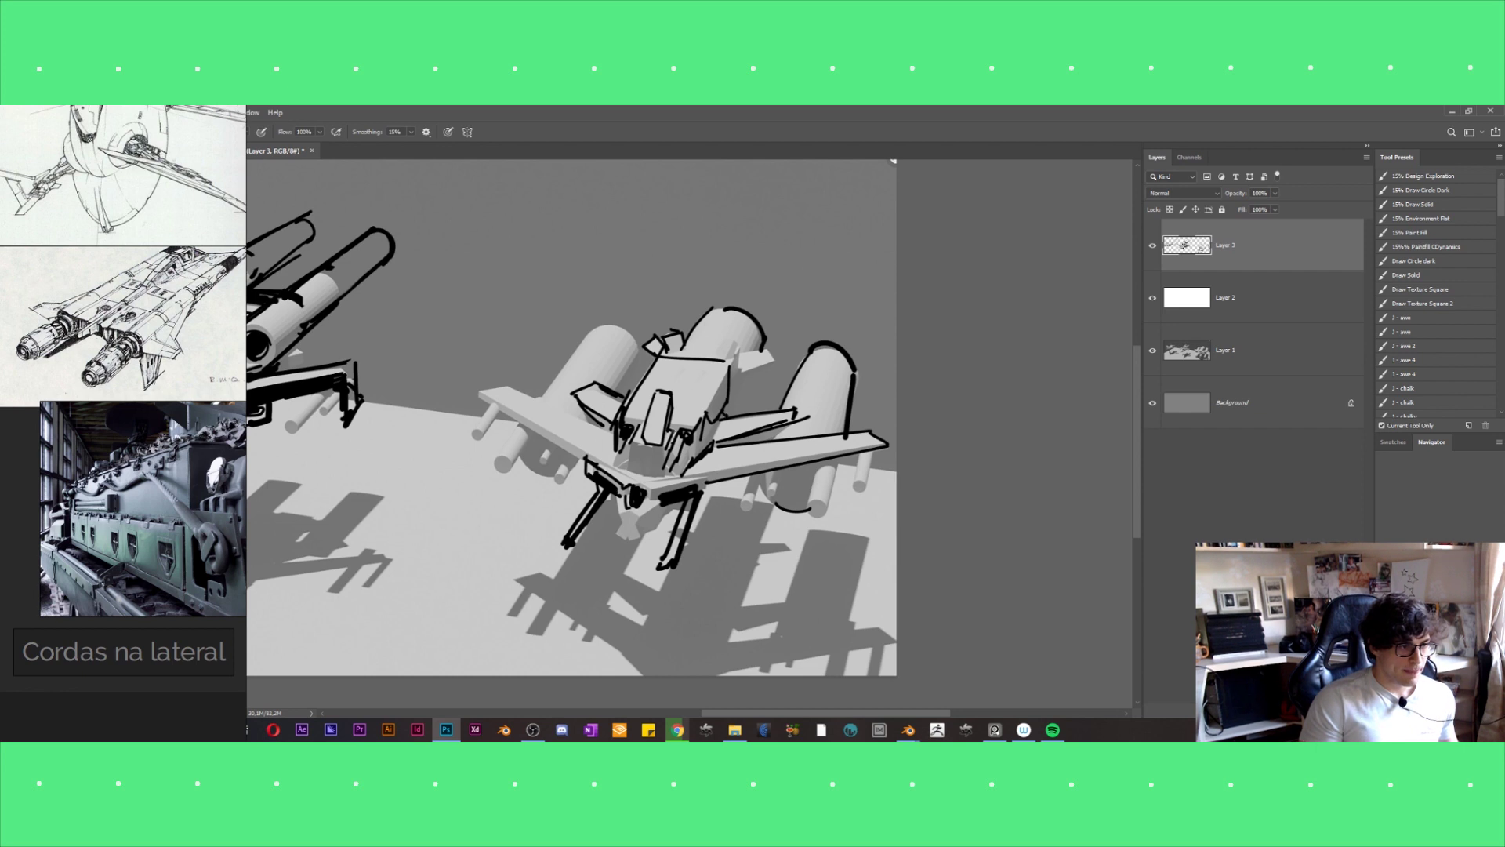
pyautogui.moveTo(892, 160); pyautogui.dragTo(856, 164)
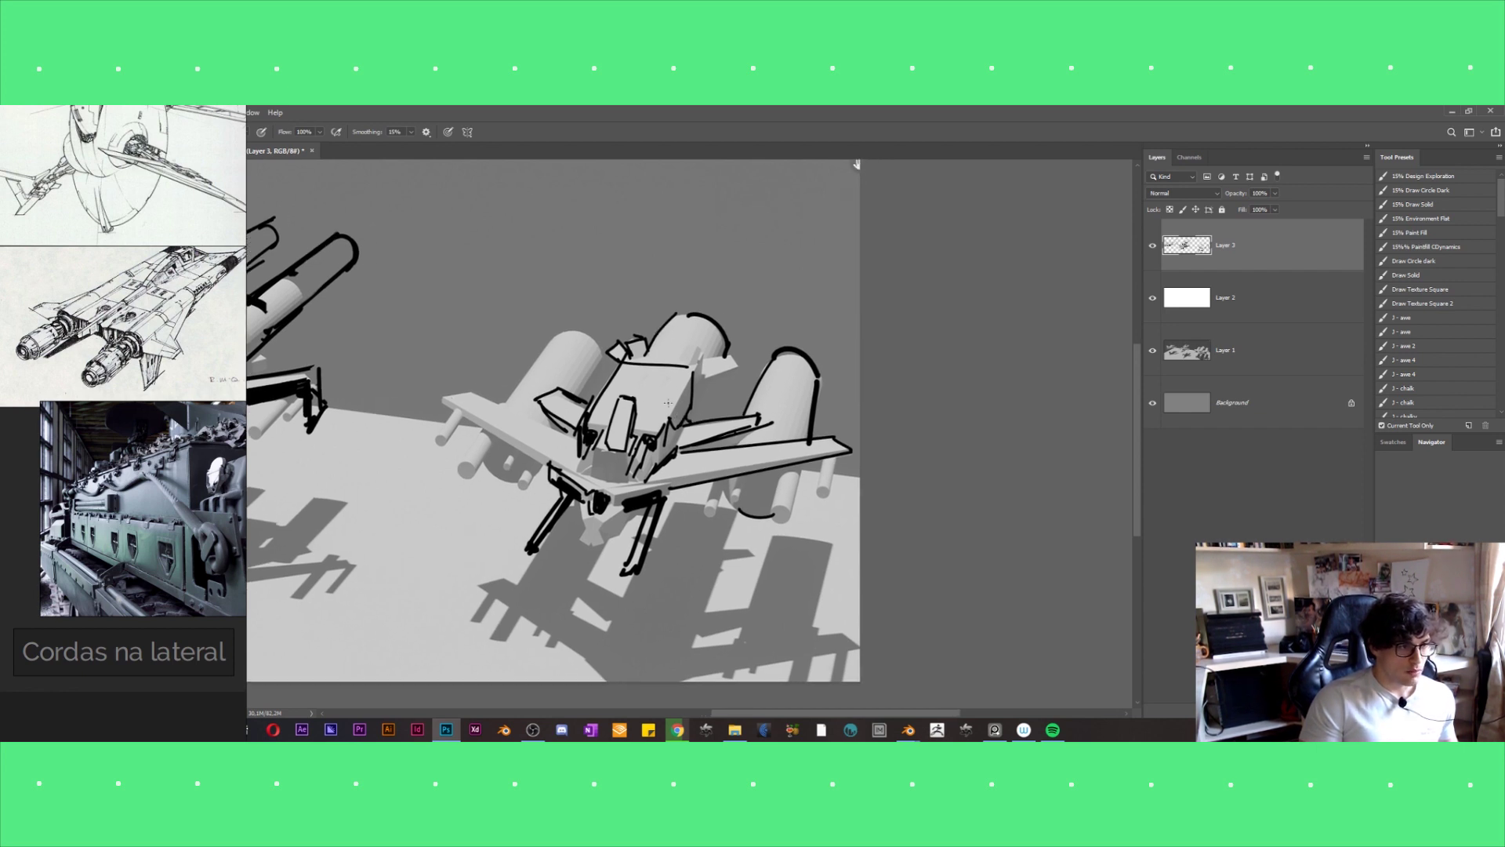
pyautogui.moveTo(640, 389); pyautogui.dragTo(635, 401)
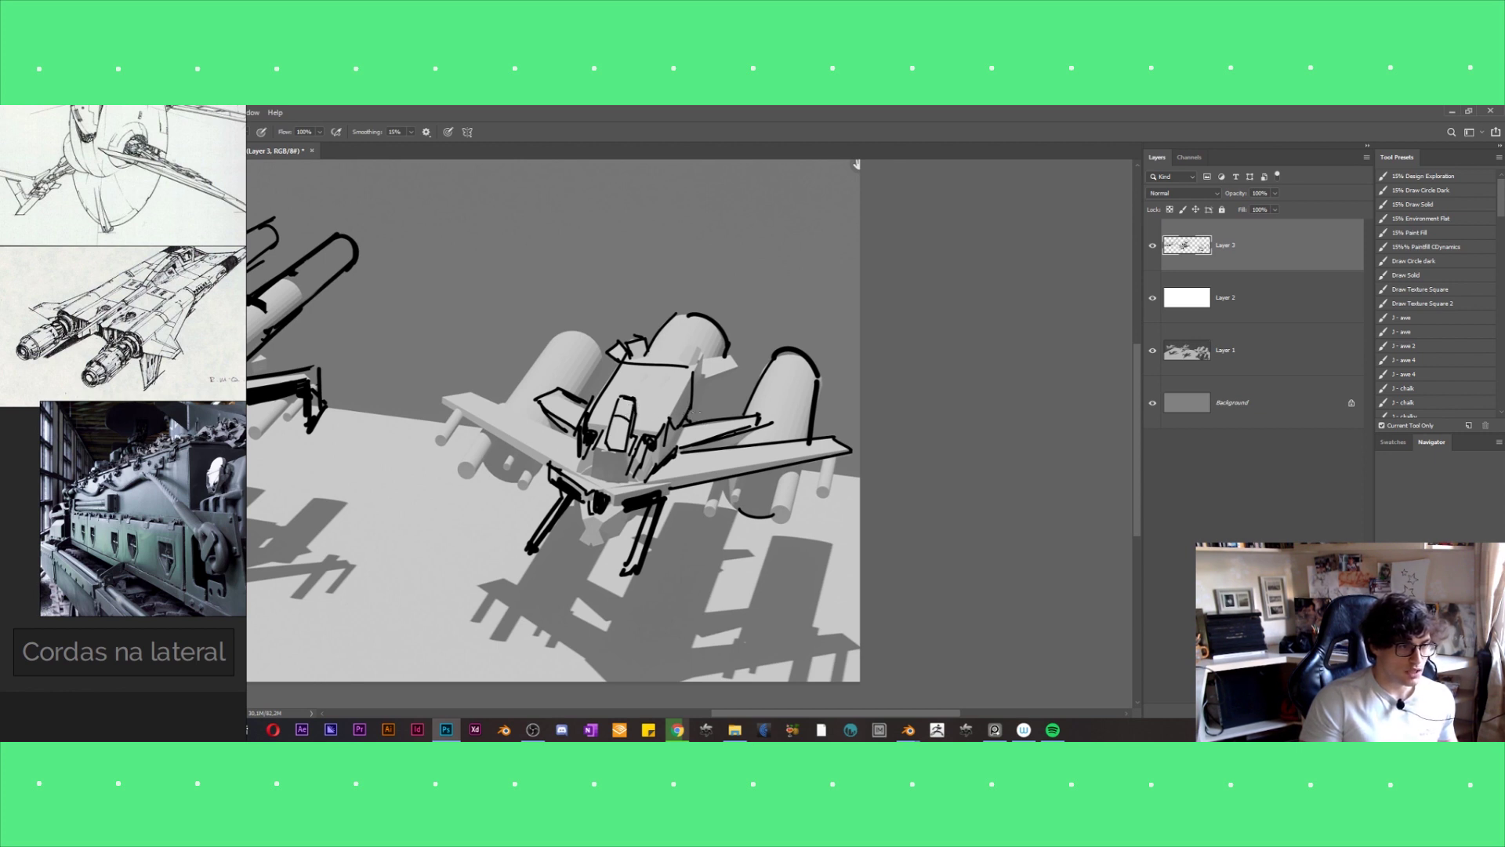
pyautogui.moveTo(652, 415); pyautogui.dragTo(636, 406)
pyautogui.hotkey('ctrl', 'z')
# Ink the top arcs of the middle and left engines, redrawing them heavier.
pyautogui.moveTo(672, 318); pyautogui.dragTo(729, 351)
pyautogui.hotkey('ctrl', 'z')
pyautogui.hotkey('ctrl', 'z')
pyautogui.moveTo(553, 331); pyautogui.dragTo(498, 407)
pyautogui.hotkey('ctrl', 'z')
pyautogui.moveTo(551, 333); pyautogui.dragTo(498, 409)
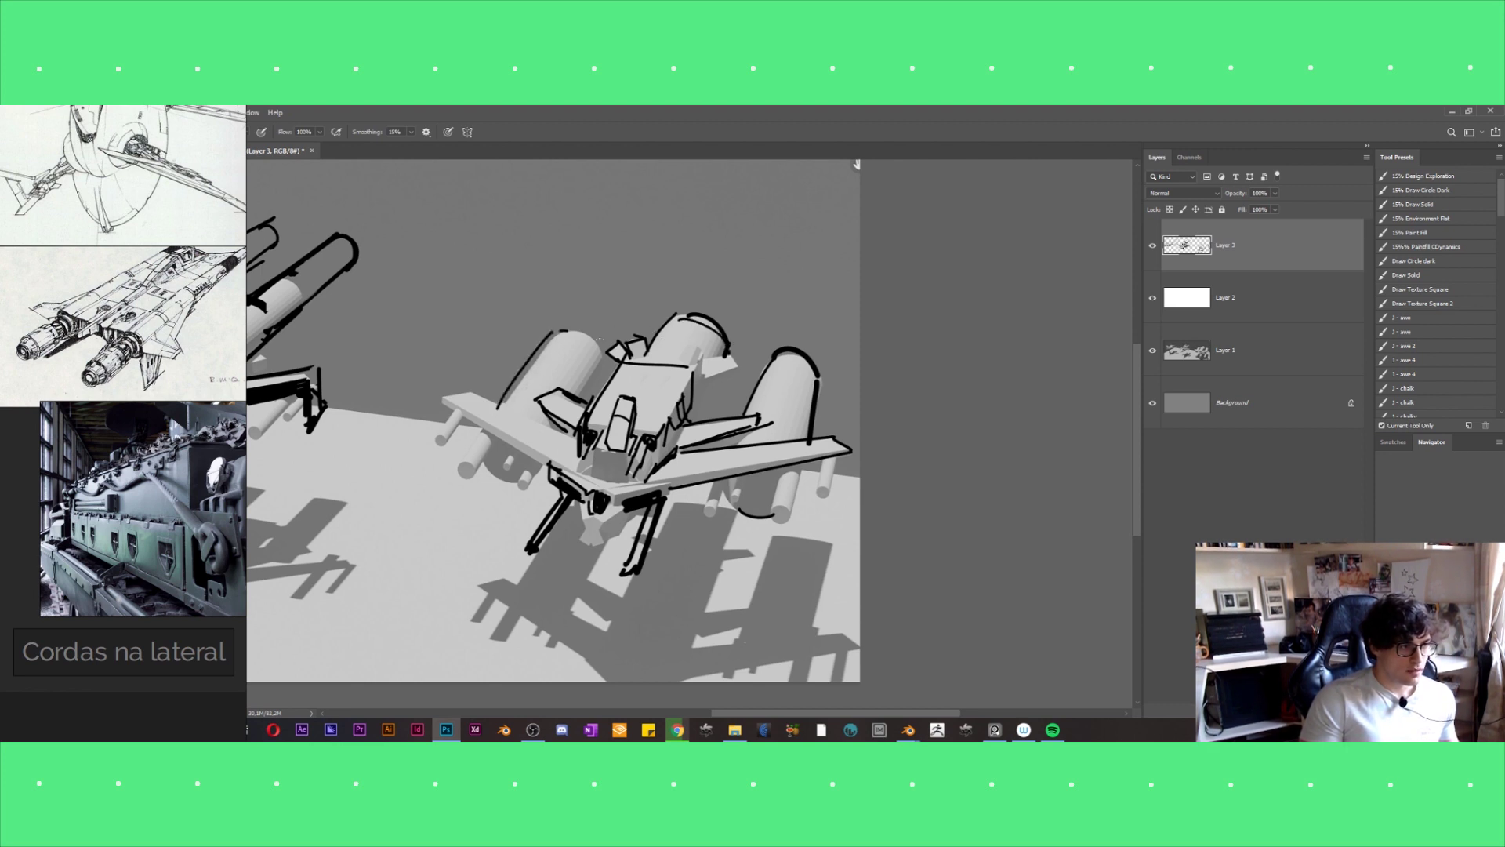
pyautogui.hotkey('ctrl', 'z')
pyautogui.moveTo(560, 330)
pyautogui.mouseDown()
pyautogui.moveTo(498, 410)
pyautogui.moveTo(603, 342)
pyautogui.moveTo(605, 368)
pyautogui.mouseUp()
pyautogui.hotkey('ctrl', 'z')
# Touch up the left engine edge, erase part of the right engine outline, and fit the scene.
pyautogui.press('e')
pyautogui.press('b')
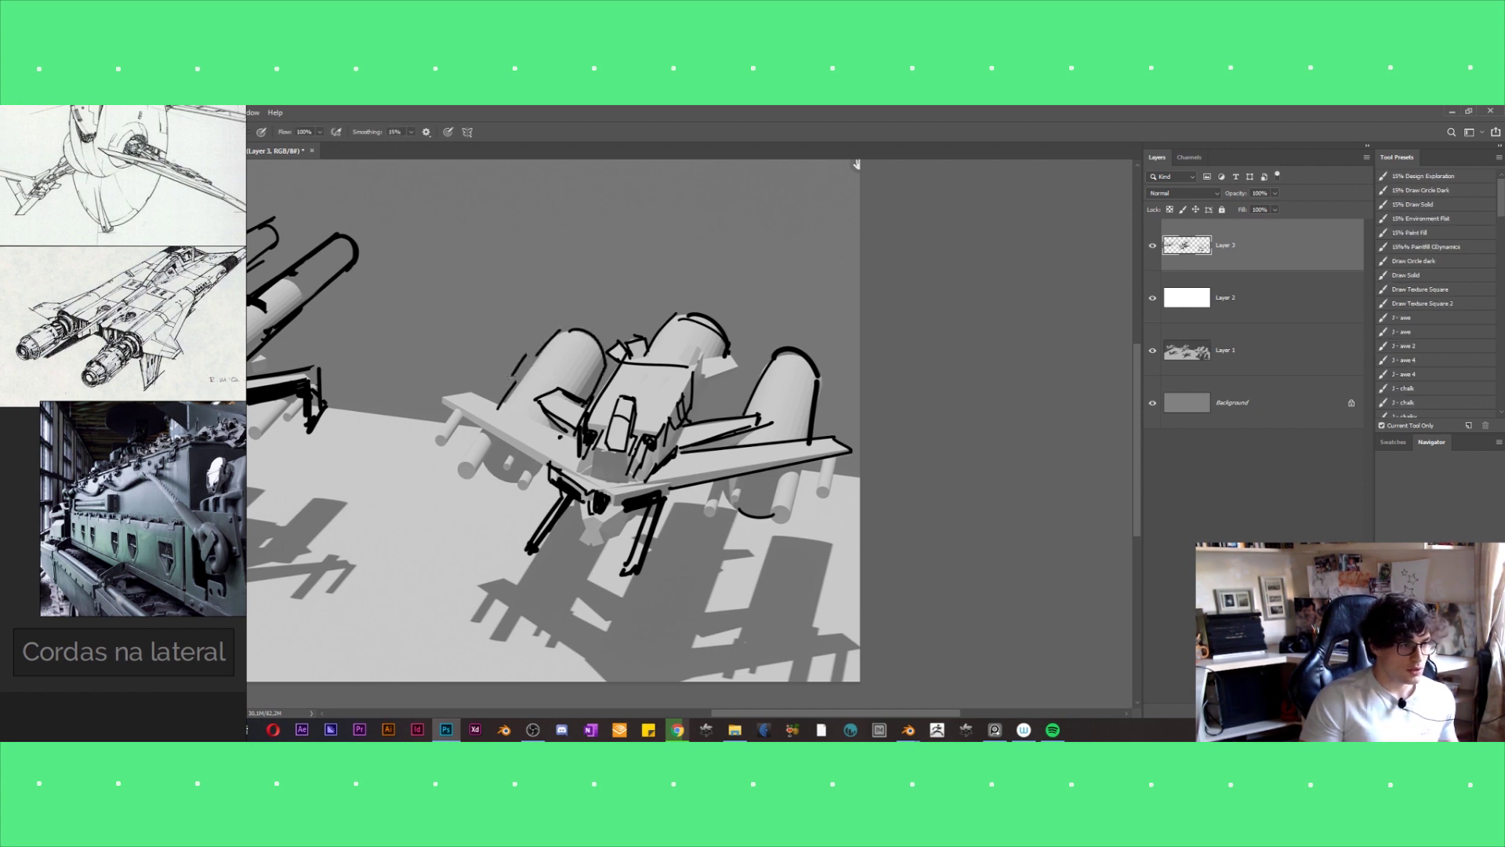
pyautogui.moveTo(519, 373); pyautogui.dragTo(510, 387)
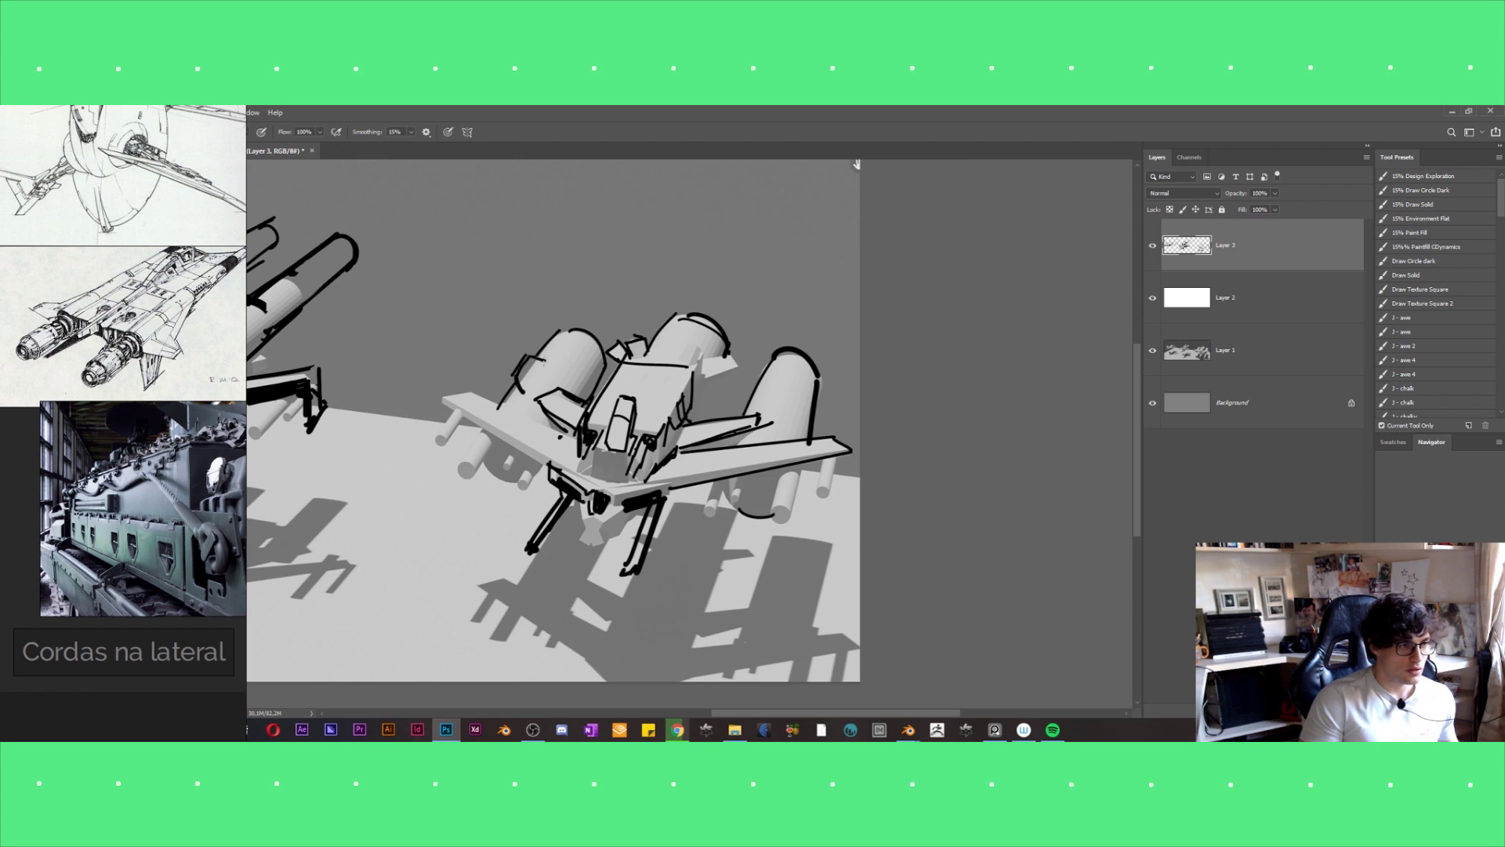
pyautogui.press('e')
pyautogui.moveTo(815, 388); pyautogui.dragTo(811, 423)
pyautogui.press('b')
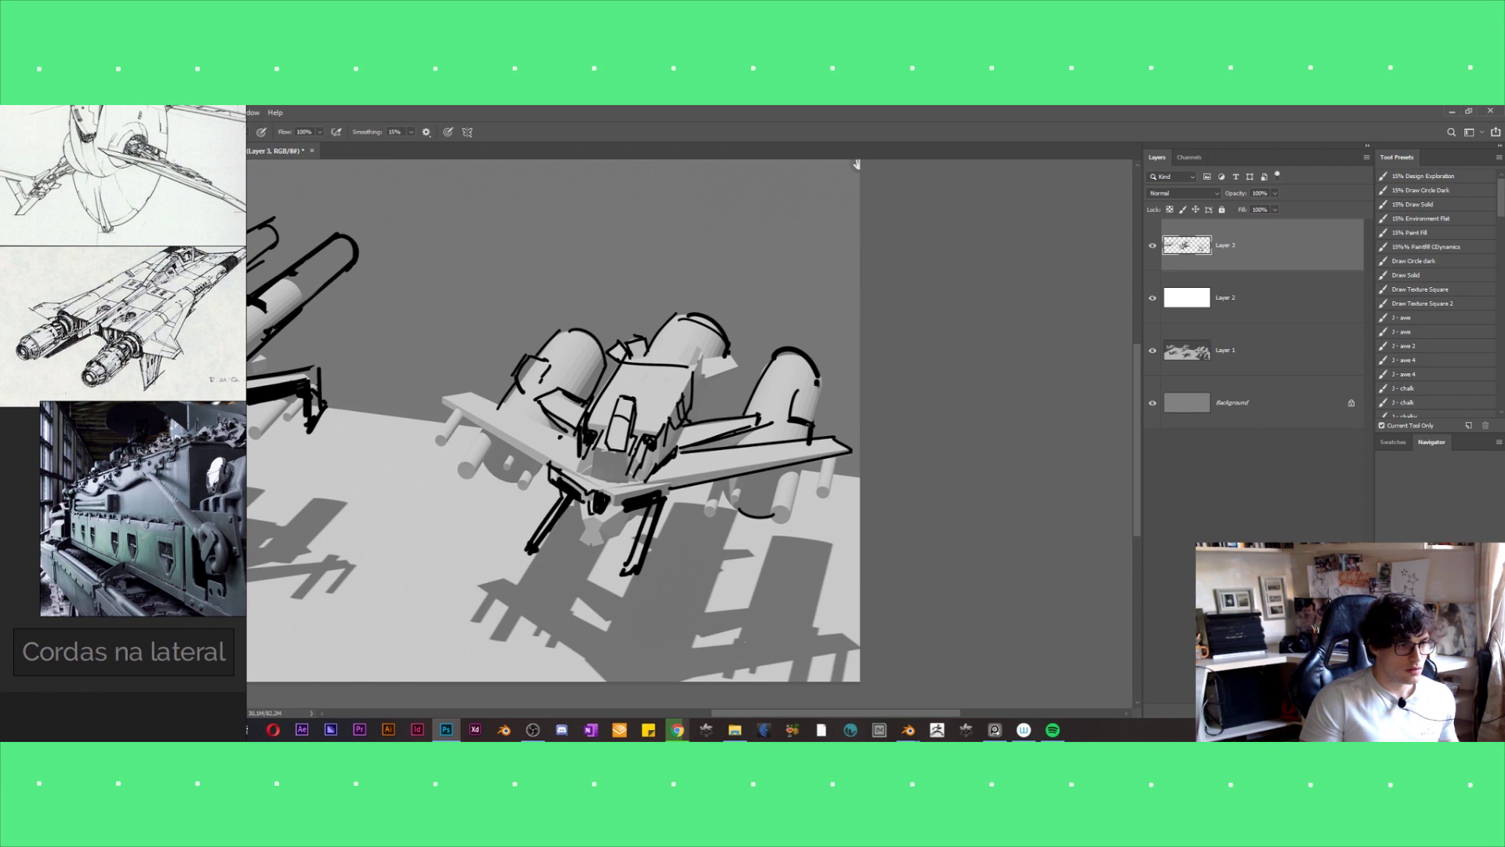
pyautogui.hotkey('ctrl', '0')
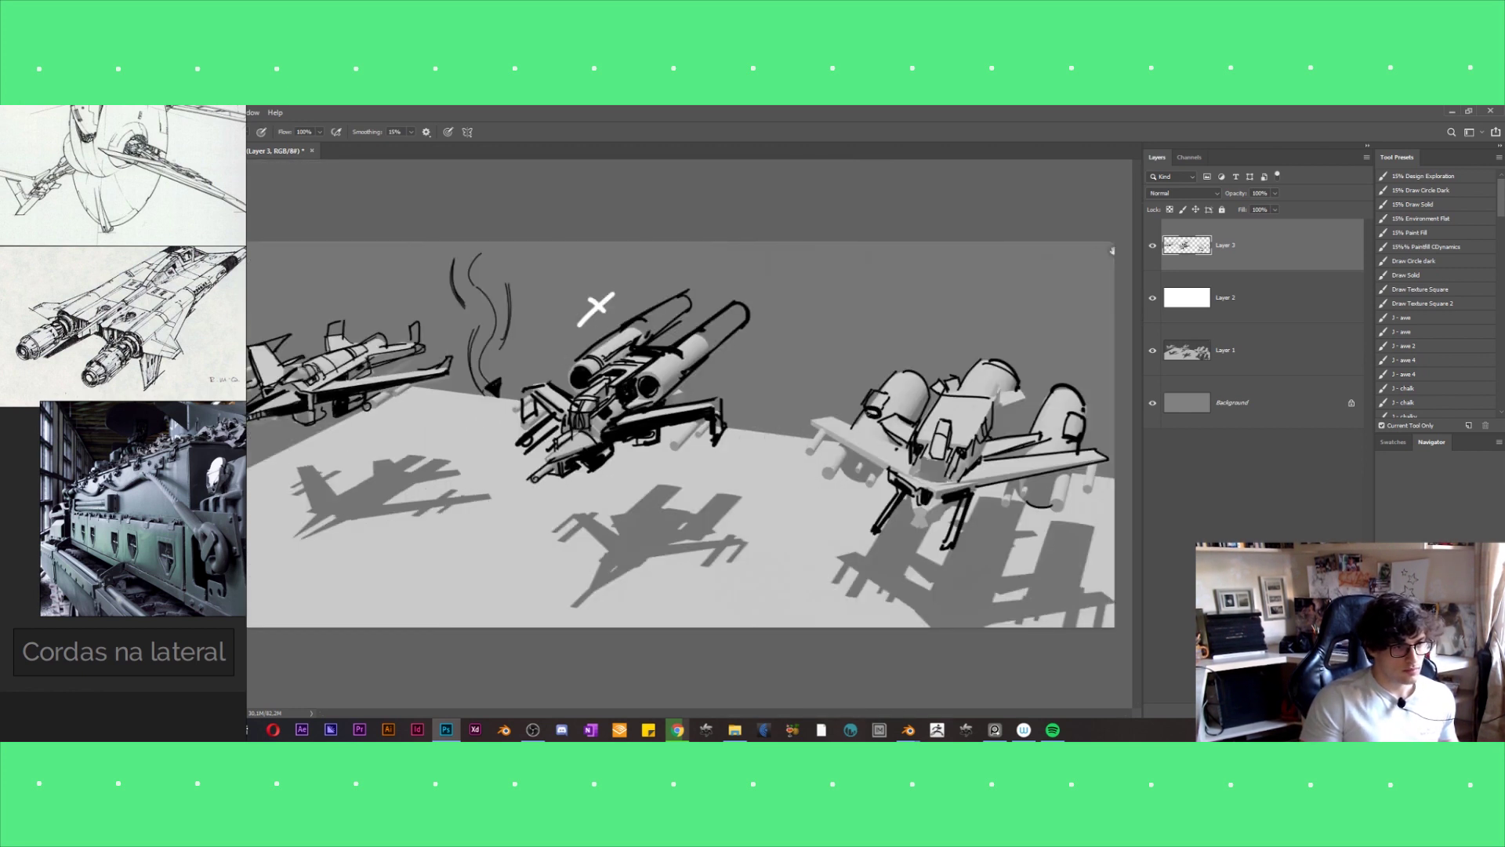
# Darken under the right ship's wing and legs, then erase one landing-strut stroke.
pyautogui.moveTo(874, 466)
pyautogui.mouseDown()
pyautogui.moveTo(837, 419)
pyautogui.moveTo(807, 454)
pyautogui.moveTo(830, 483)
pyautogui.mouseUp()
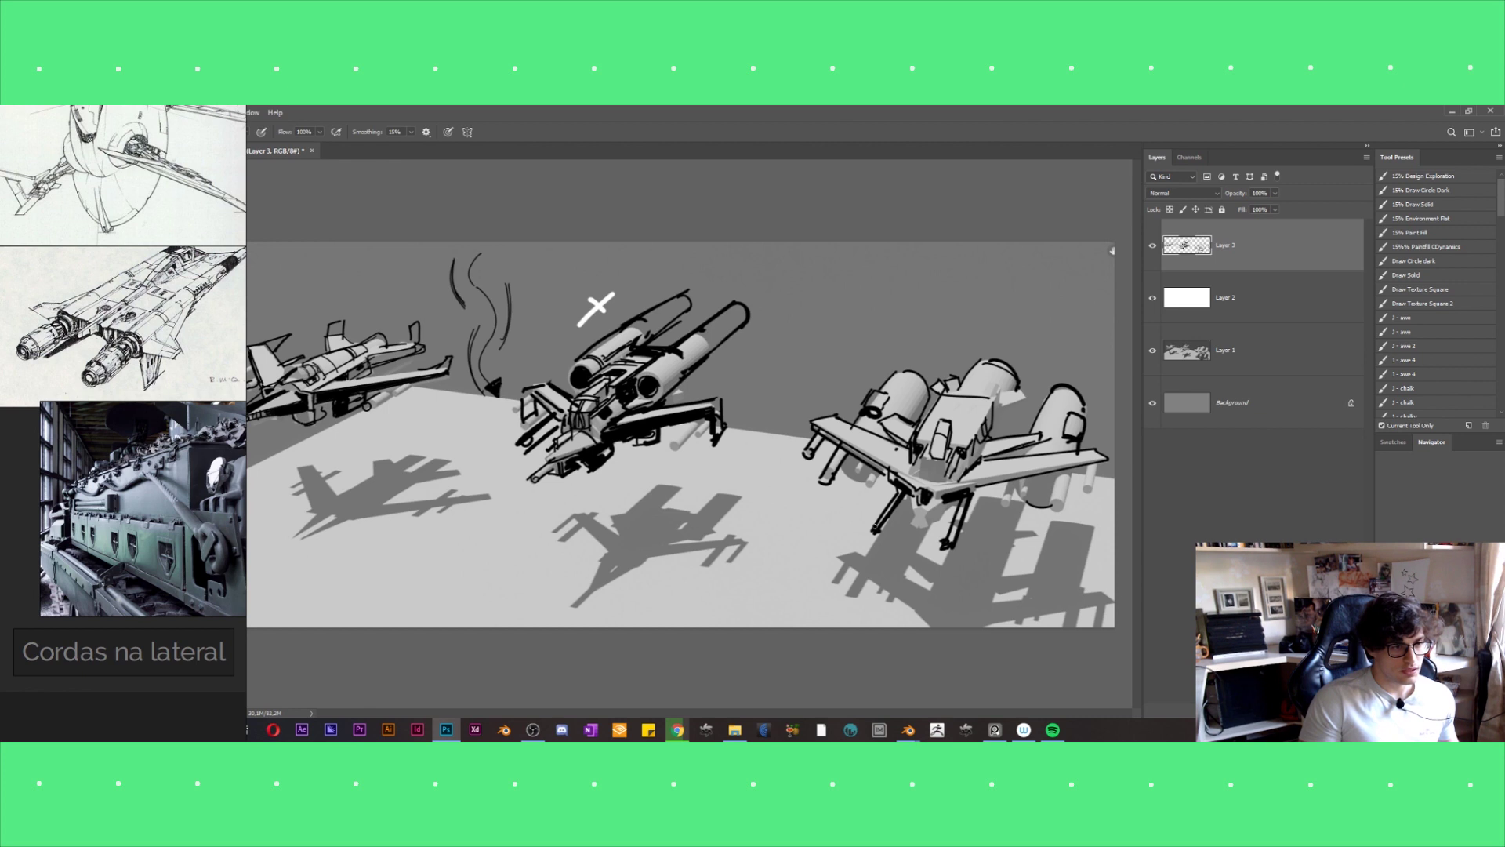
pyautogui.moveTo(910, 488)
pyautogui.mouseDown()
pyautogui.moveTo(906, 519)
pyautogui.moveTo(942, 514)
pyautogui.mouseUp()
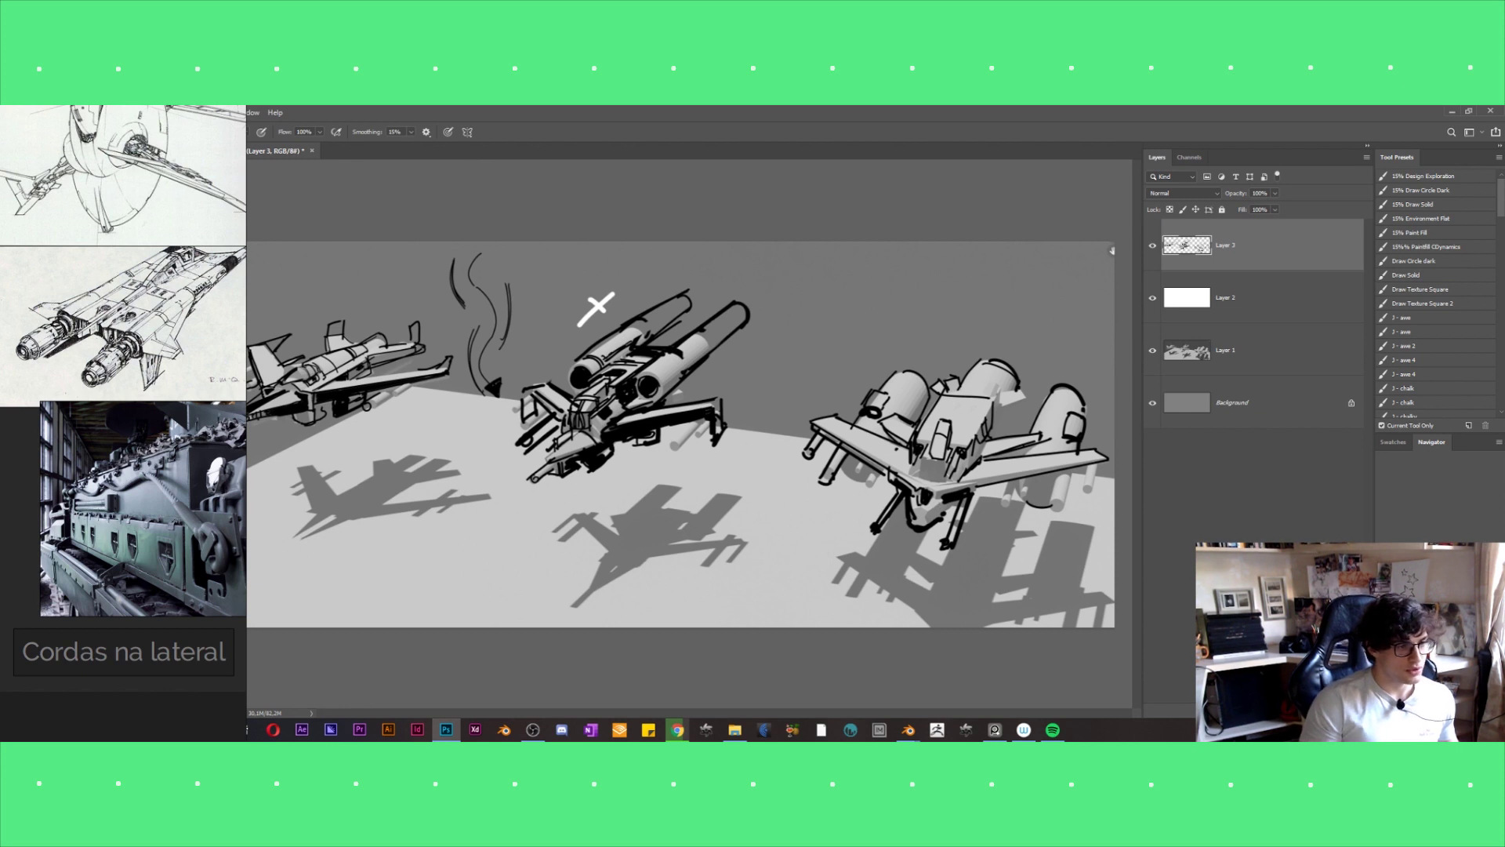
pyautogui.moveTo(951, 504); pyautogui.dragTo(935, 530)
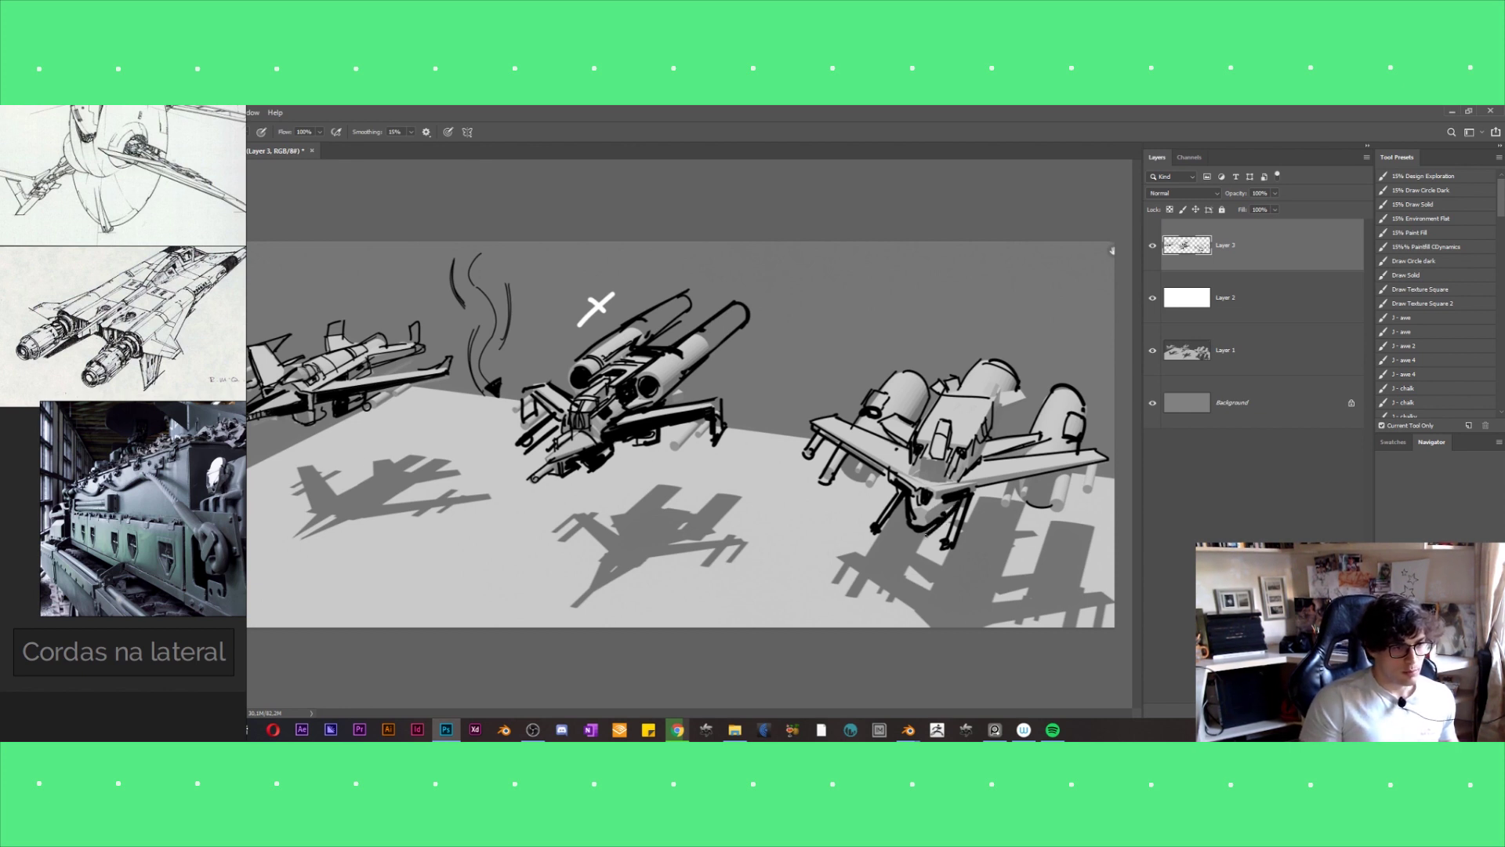
pyautogui.moveTo(902, 488); pyautogui.dragTo(876, 509)
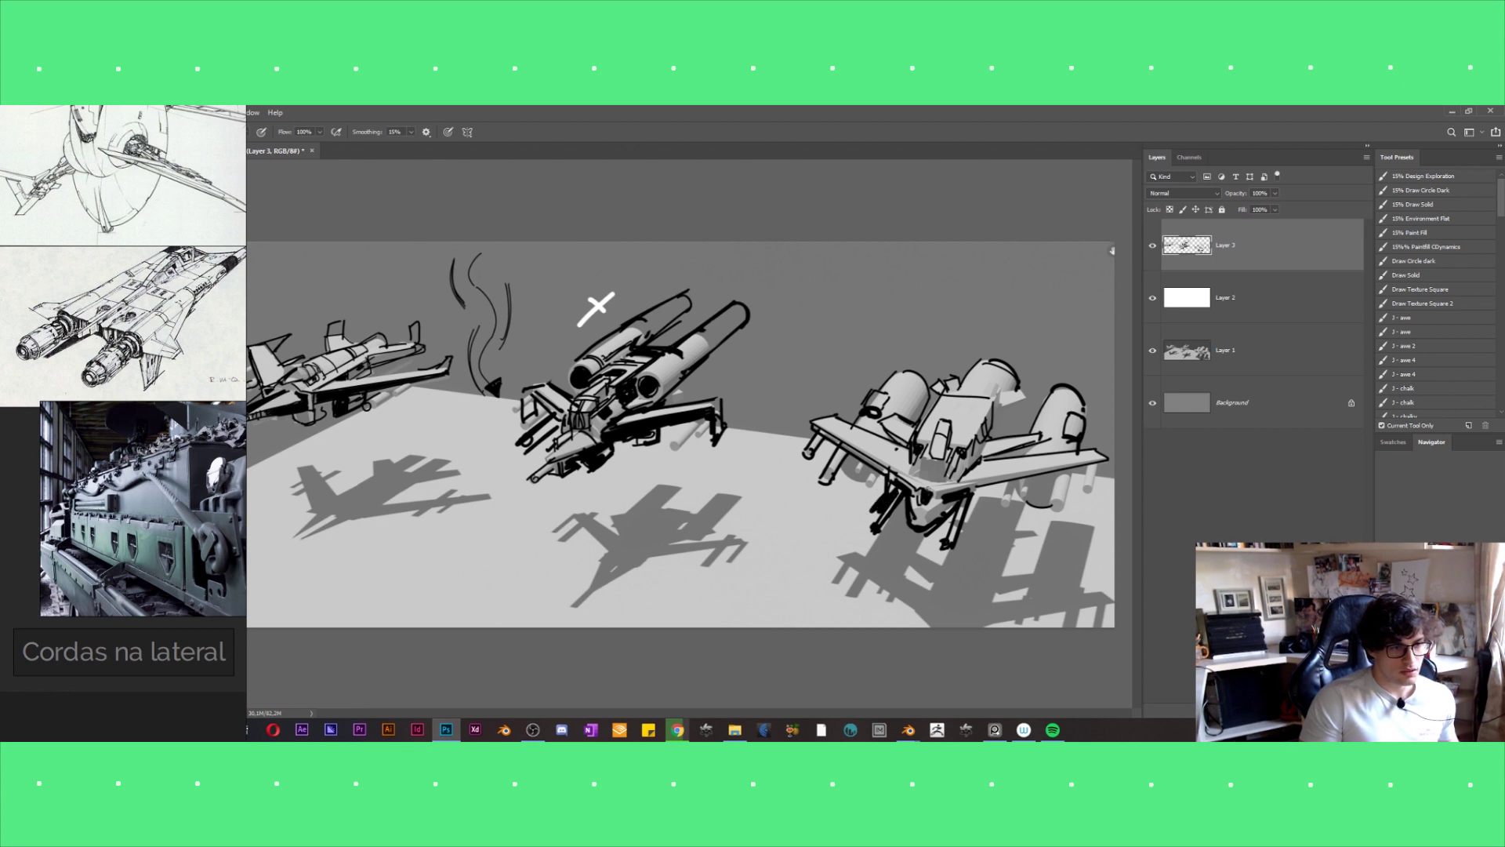
pyautogui.moveTo(985, 499); pyautogui.dragTo(966, 533)
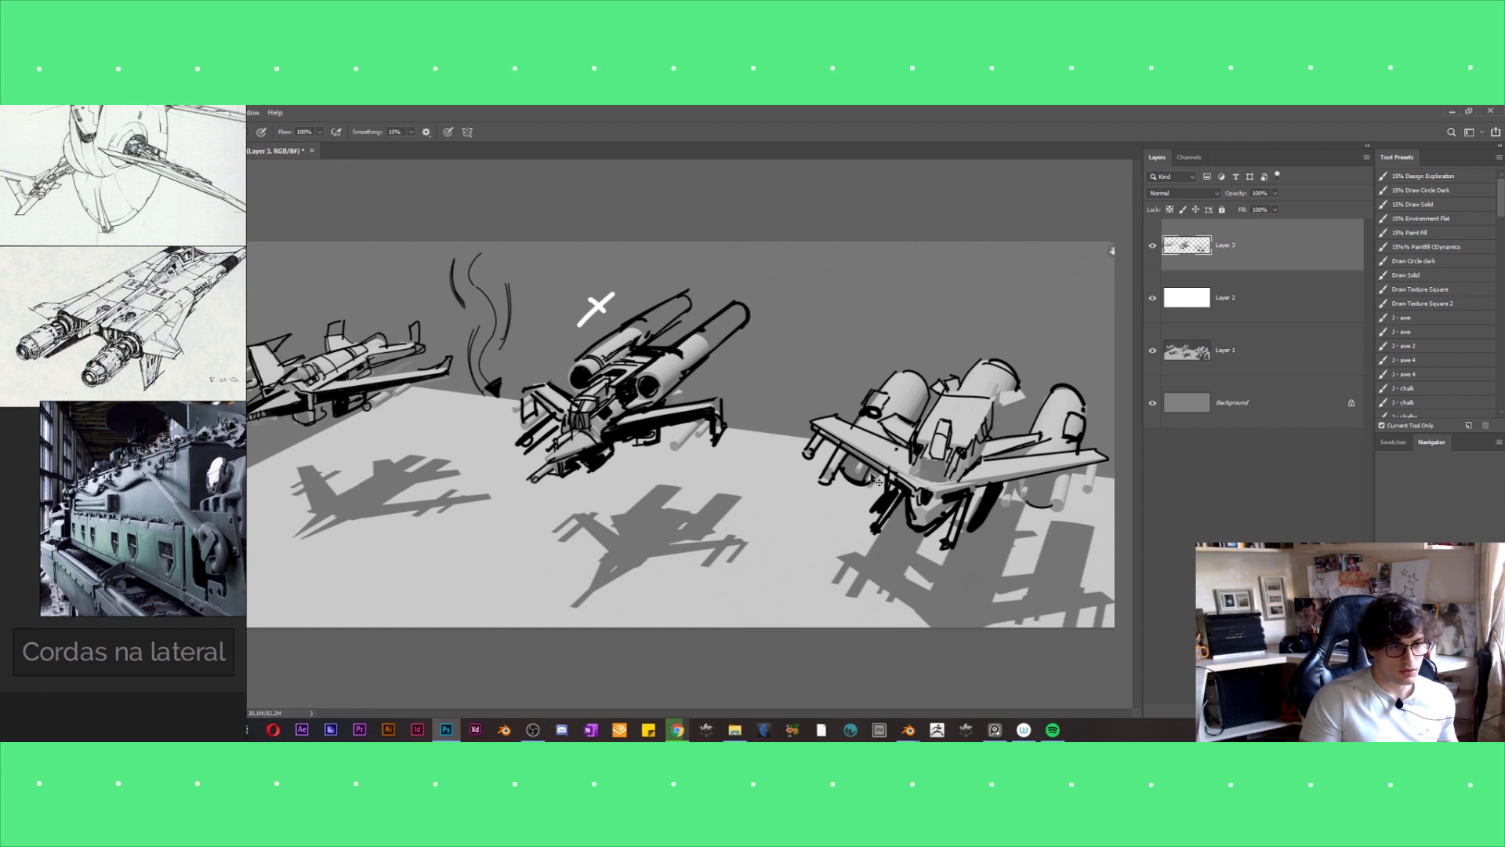
pyautogui.press('e')
pyautogui.moveTo(1001, 505)
pyautogui.mouseDown()
pyautogui.moveTo(978, 521)
pyautogui.moveTo(981, 501)
pyautogui.mouseUp()
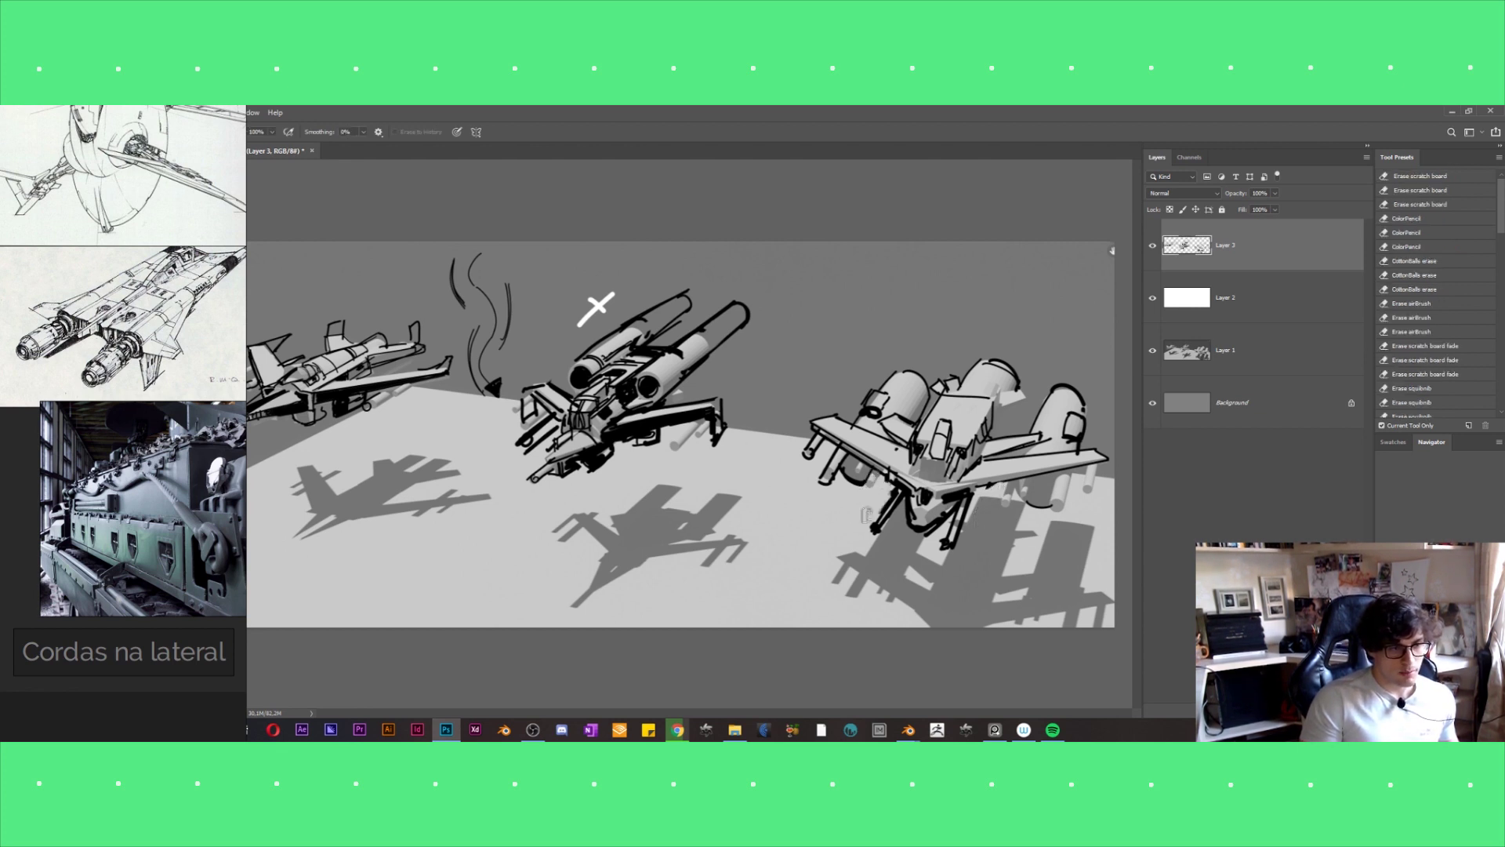
# Ink parallel diagonals and a hooked arc on the dome, arc the rear canopy, then zoom out.
pyautogui.press('b')
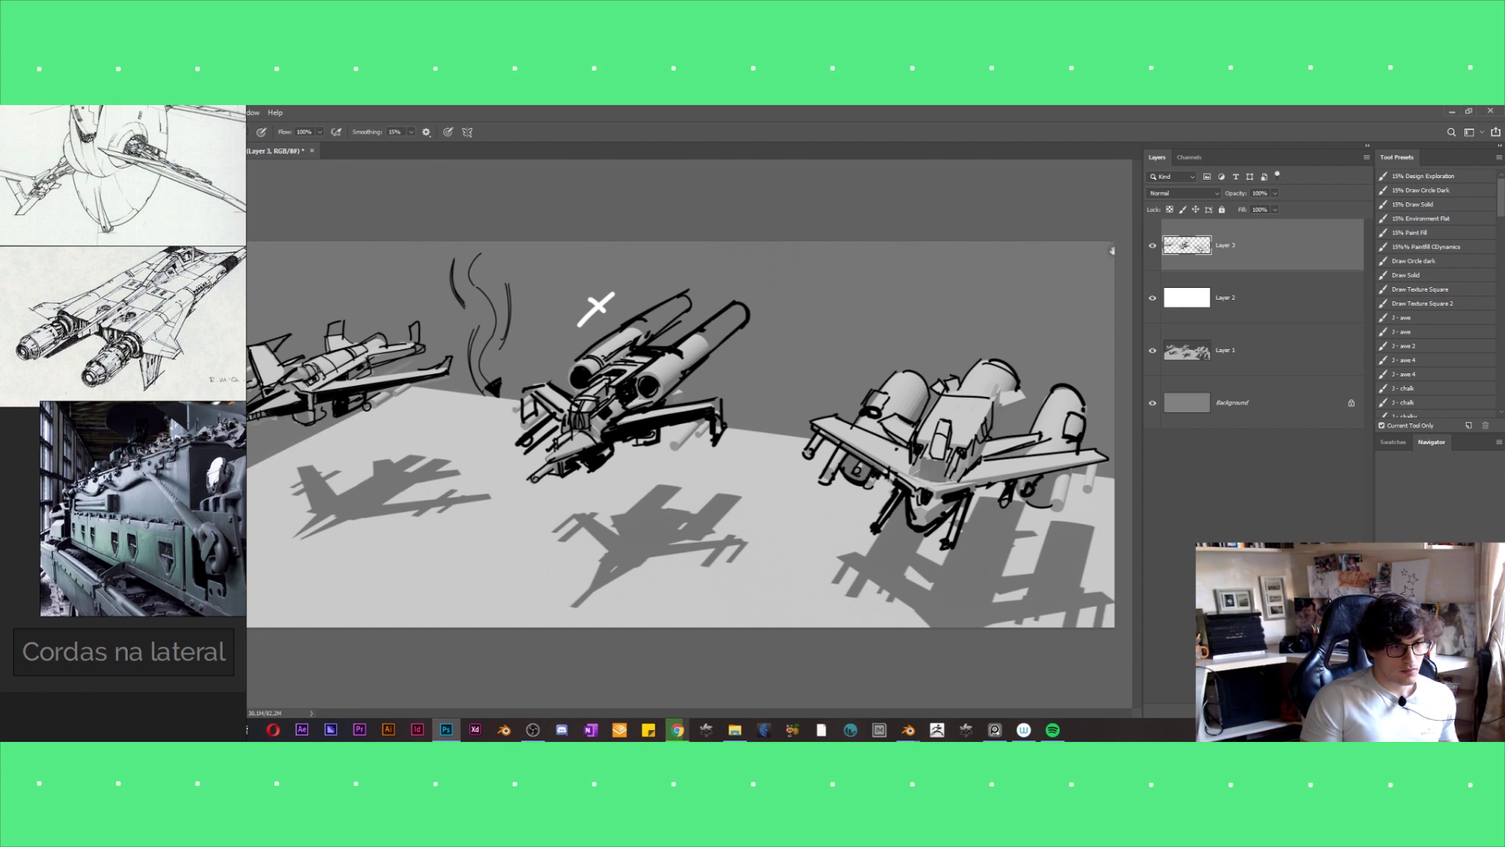
pyautogui.press('e')
pyautogui.moveTo(962, 401); pyautogui.dragTo(986, 363)
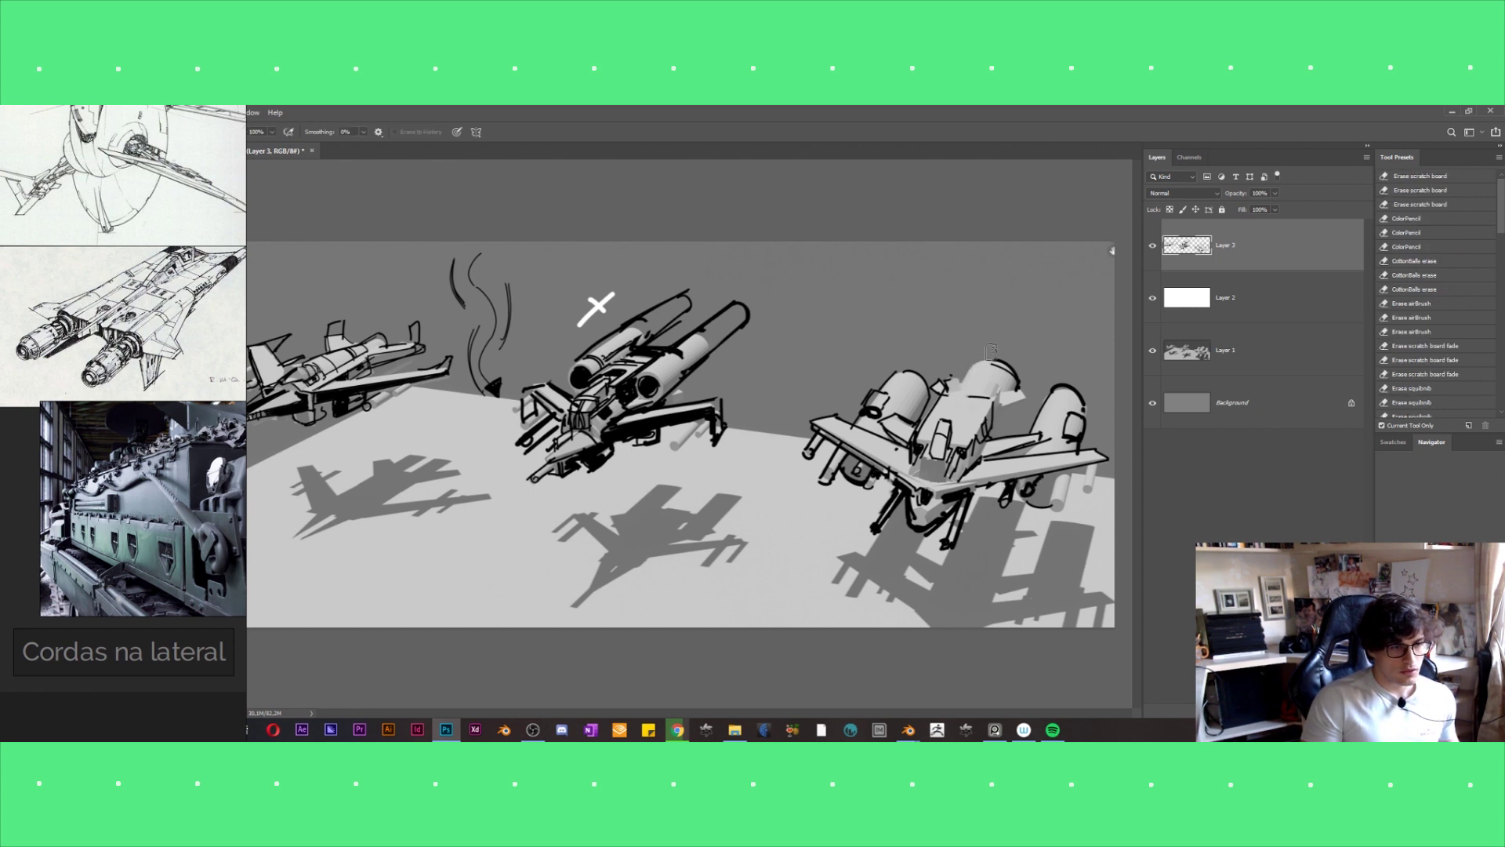
pyautogui.press('b')
pyautogui.moveTo(950, 407)
pyautogui.mouseDown()
pyautogui.moveTo(972, 395)
pyautogui.moveTo(936, 415)
pyautogui.mouseUp()
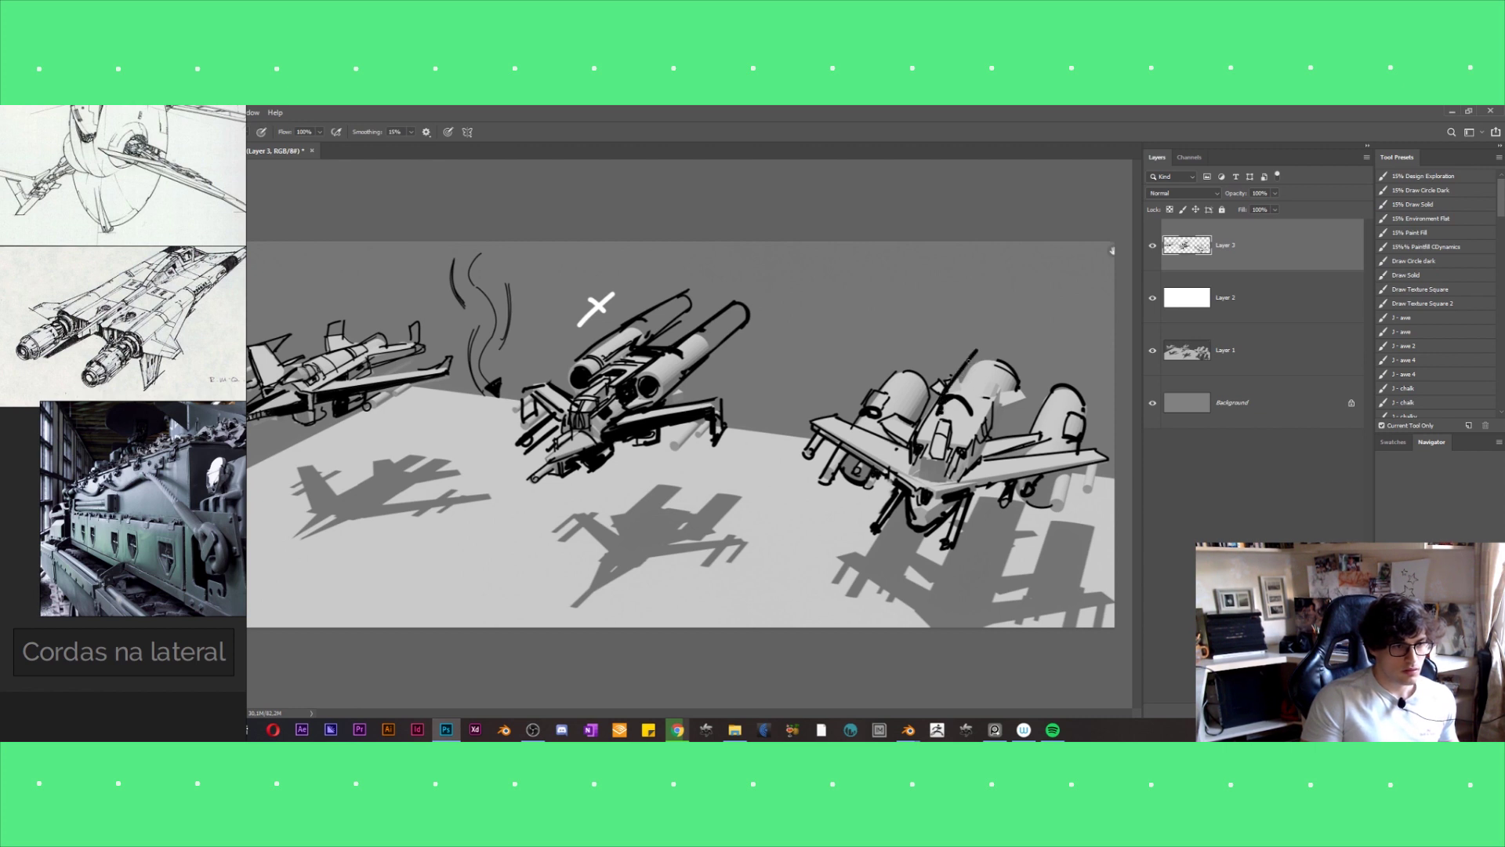
pyautogui.moveTo(986, 333); pyautogui.dragTo(945, 394)
pyautogui.moveTo(992, 338); pyautogui.dragTo(986, 417)
pyautogui.moveTo(1019, 346); pyautogui.dragTo(981, 415)
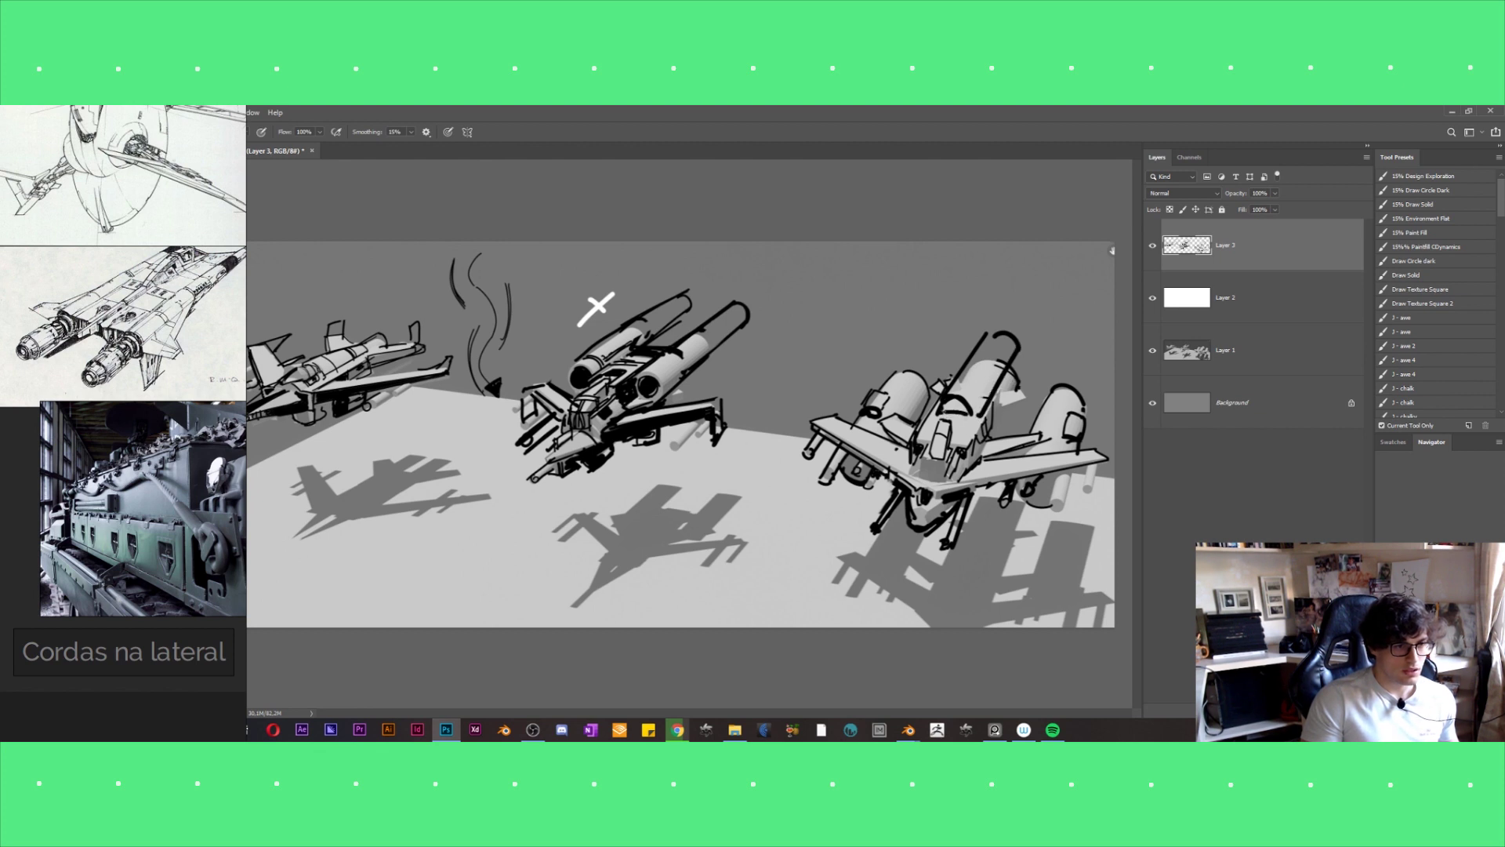
pyautogui.moveTo(983, 331); pyautogui.dragTo(940, 400)
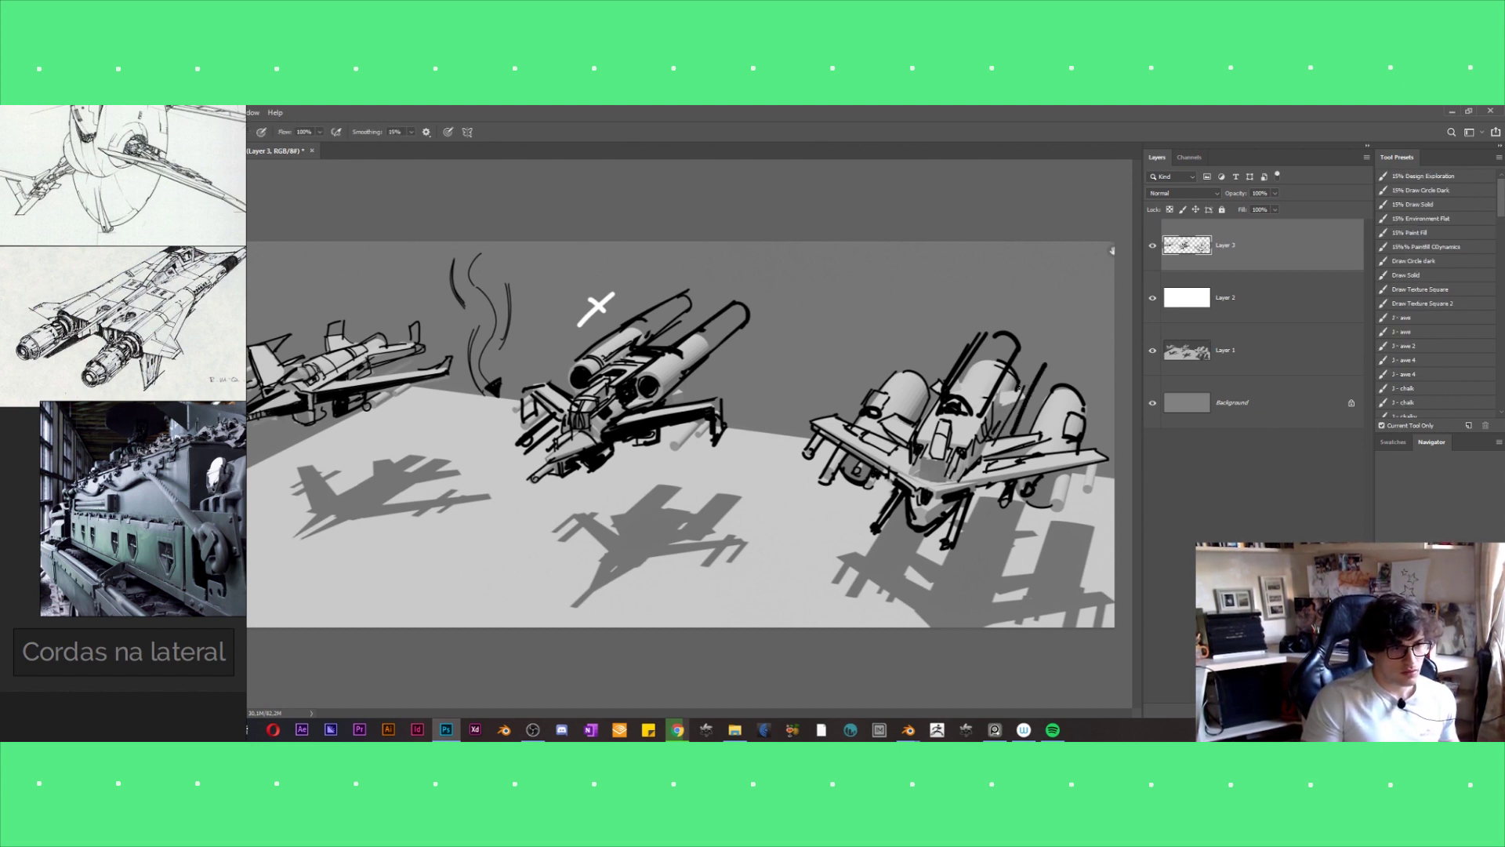
pyautogui.moveTo(994, 333)
pyautogui.mouseDown()
pyautogui.moveTo(1019, 346)
pyautogui.moveTo(976, 366)
pyautogui.moveTo(1011, 339)
pyautogui.moveTo(1000, 403)
pyautogui.mouseUp()
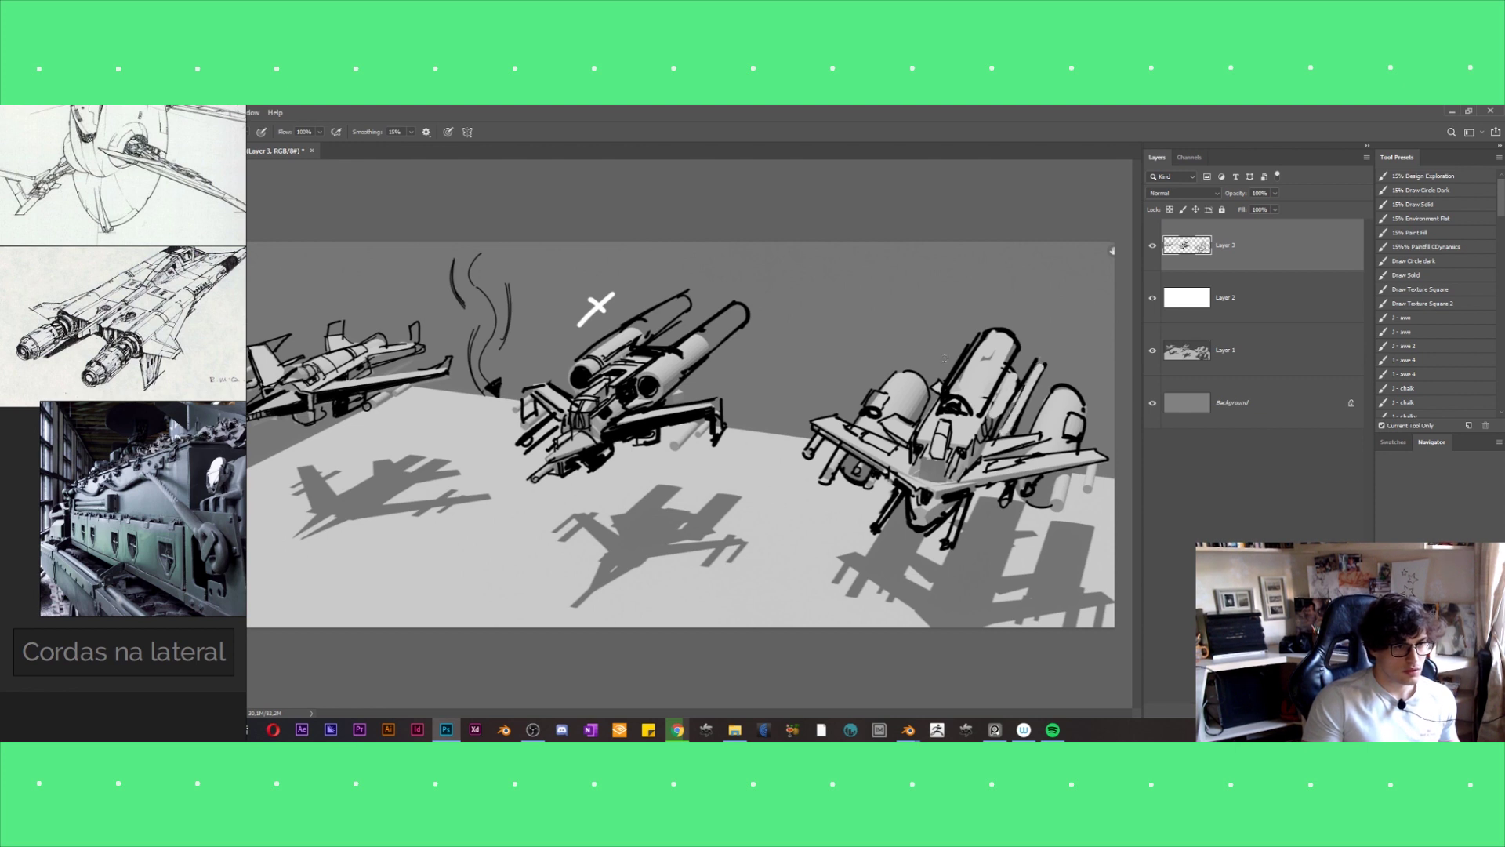
pyautogui.hotkey('ctrl', '-')
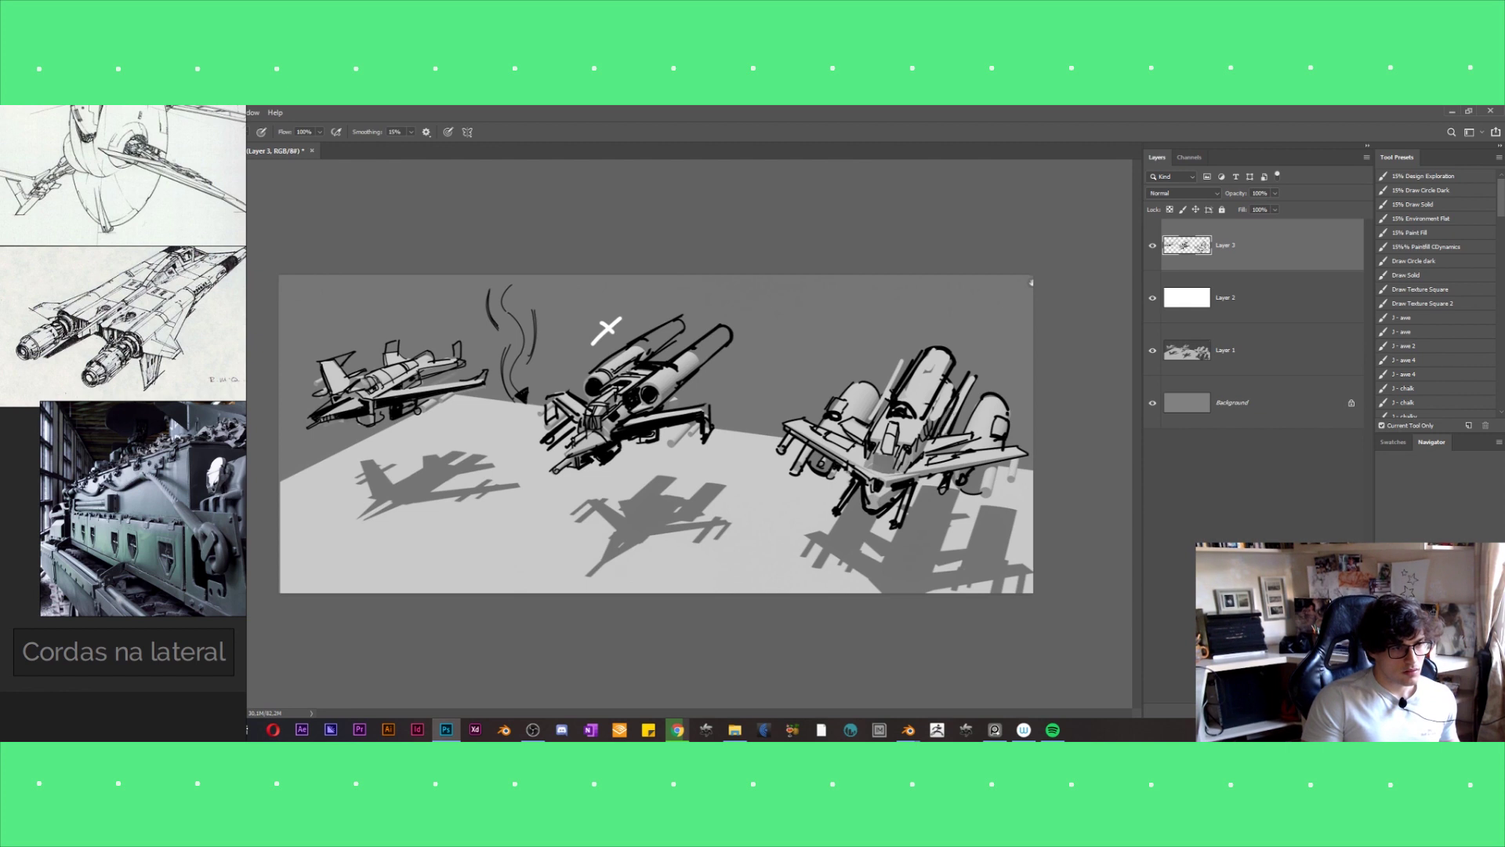
# Add a diagonal line on the right ship, then sweep a curved arrow from the left ship to the right ship.
pyautogui.moveTo(901, 354); pyautogui.dragTo(872, 412)
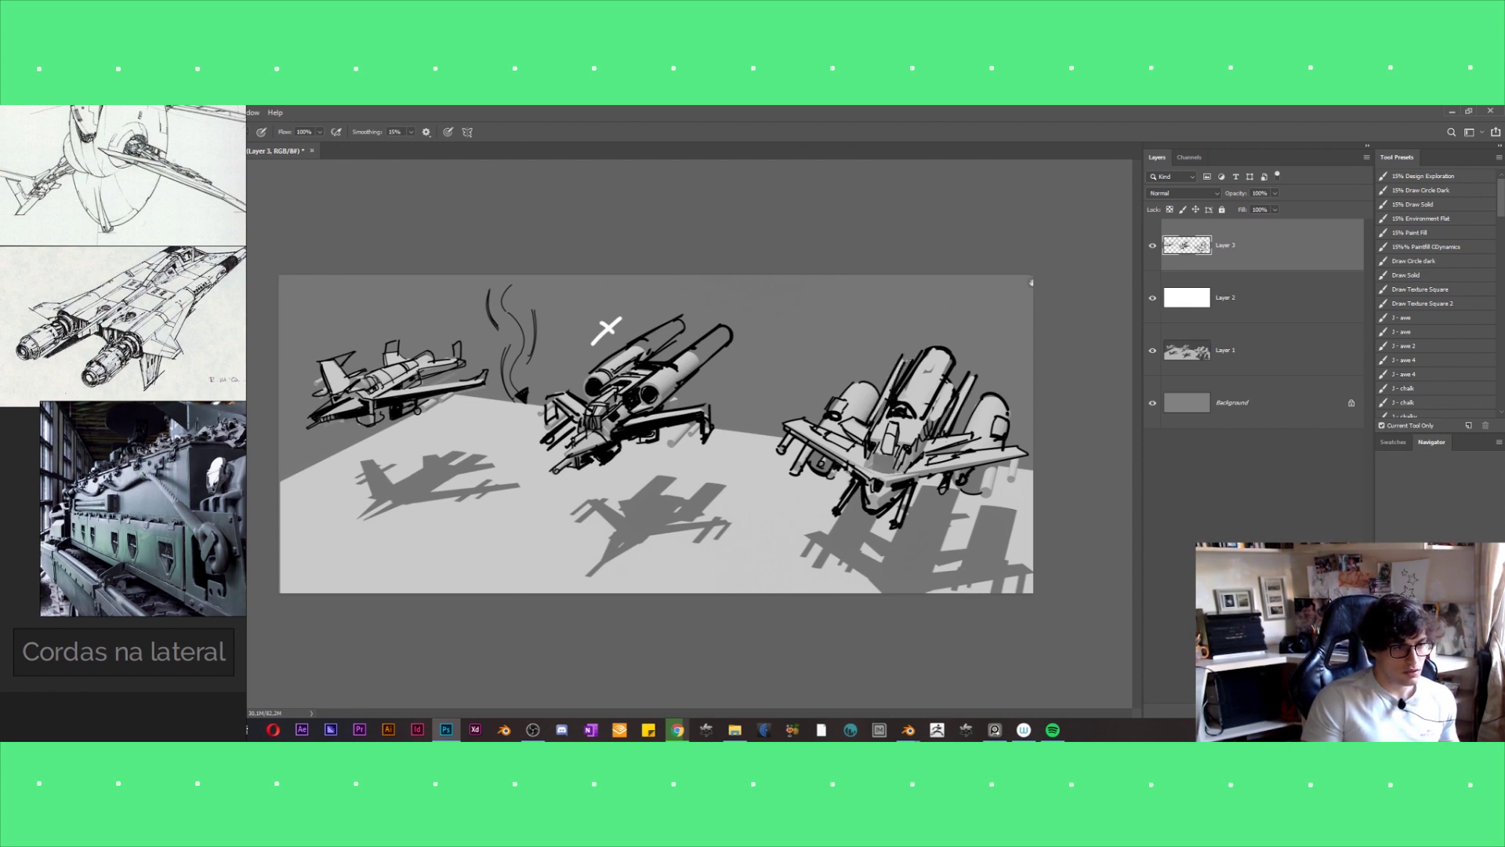
pyautogui.hotkey('ctrl', '-')
pyautogui.hotkey('ctrl', '+')
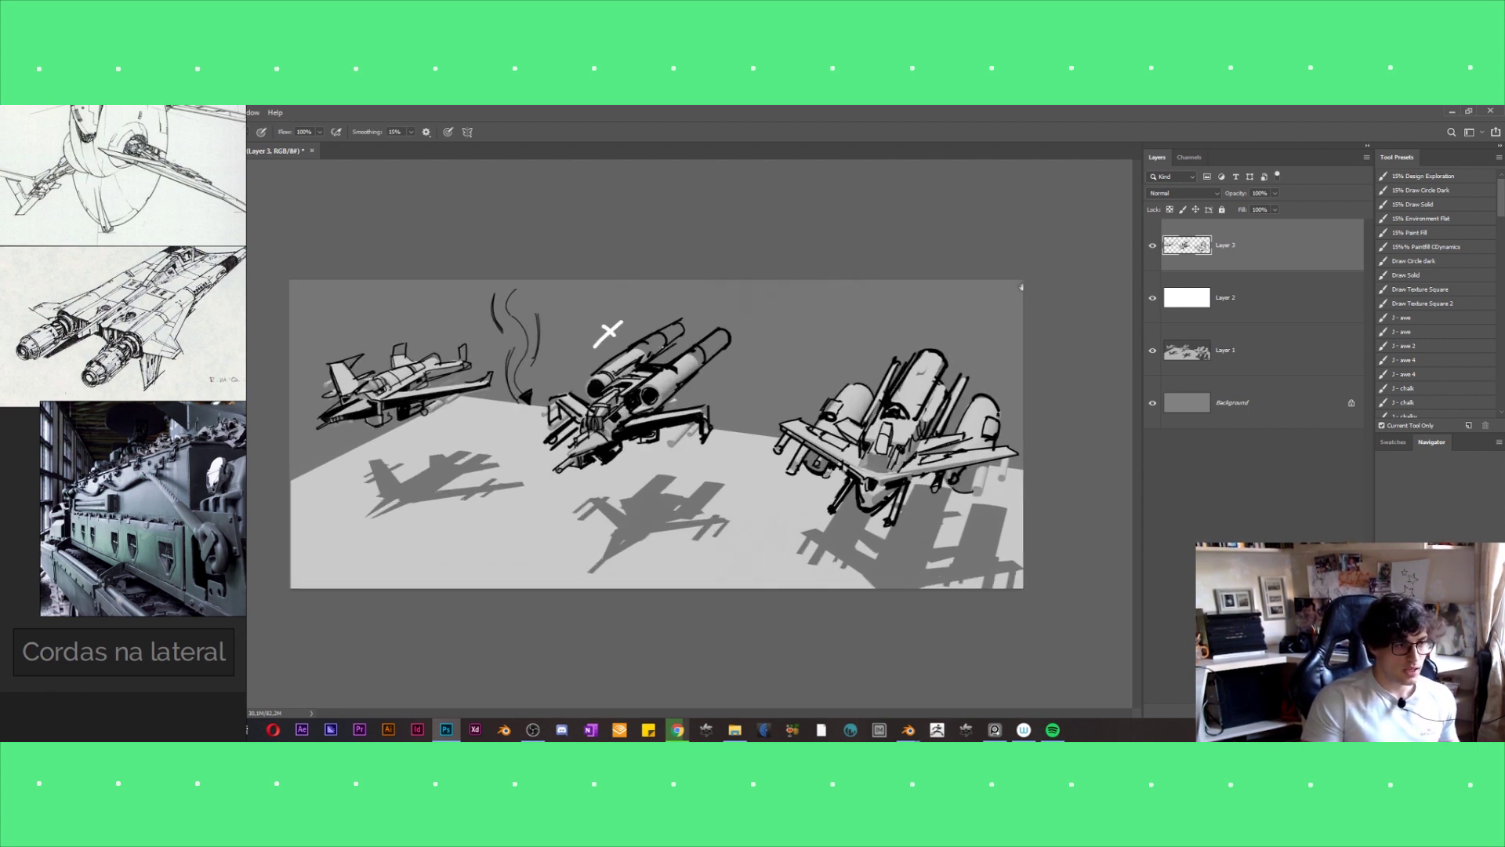
pyautogui.hotkey('ctrl', '-')
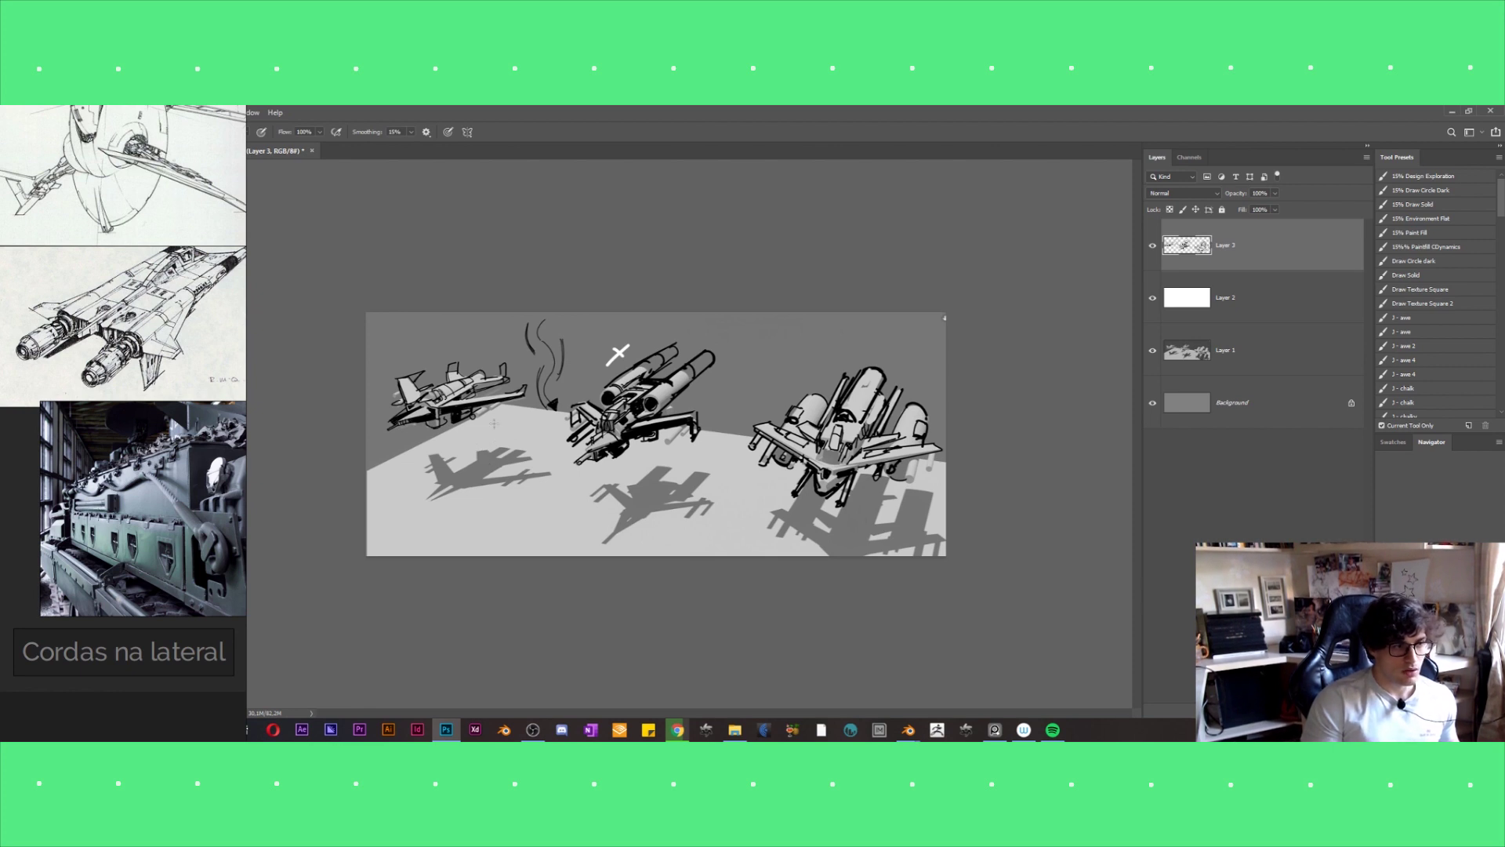
pyautogui.moveTo(491, 423)
pyautogui.mouseDown()
pyautogui.moveTo(771, 489)
pyautogui.moveTo(771, 502)
pyautogui.mouseUp()
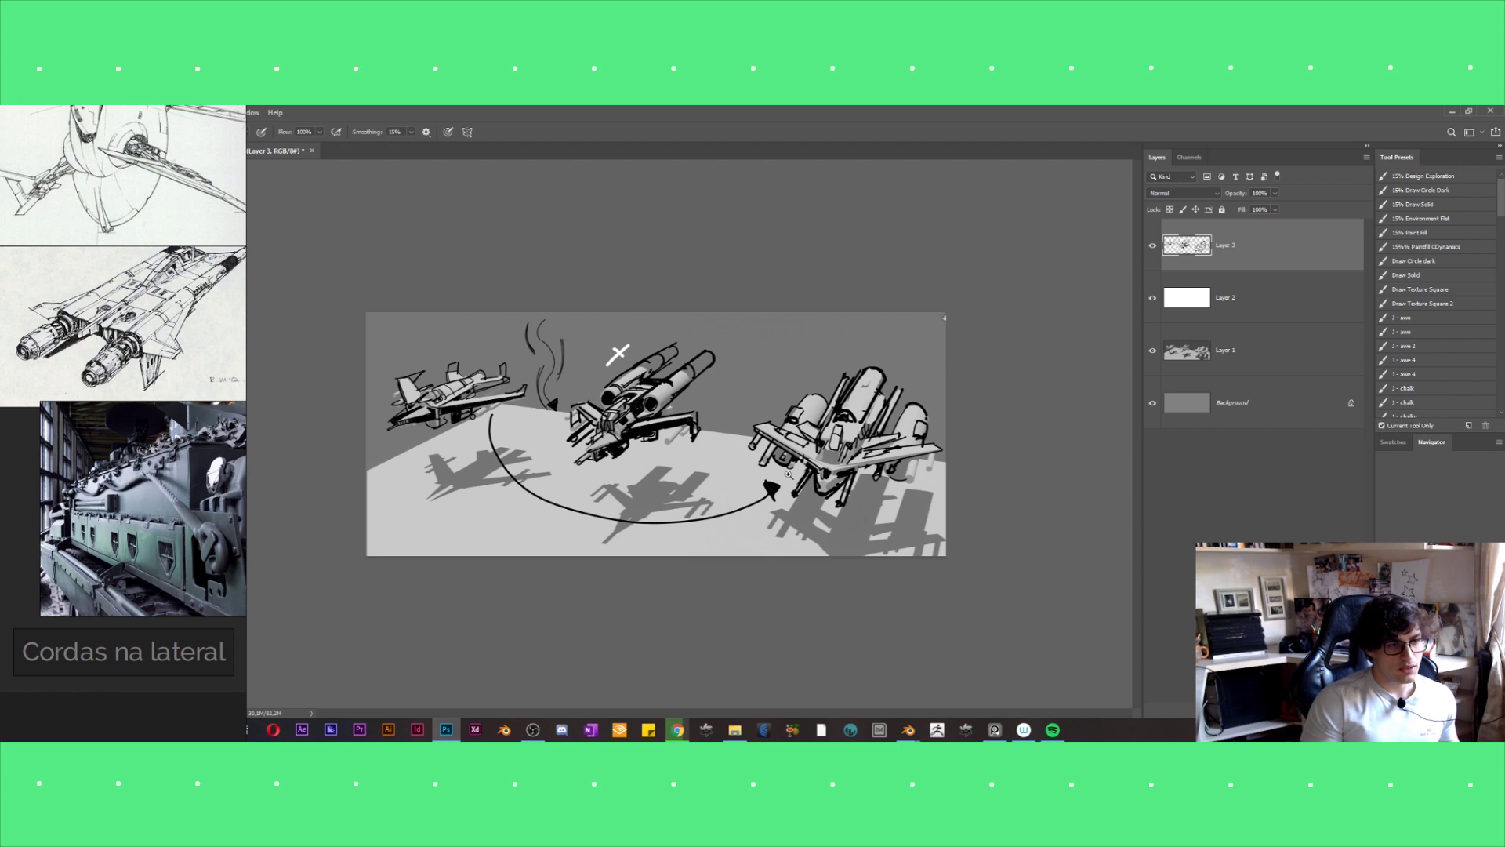
pyautogui.keyDown('alt'); pyautogui.scroll(1, 789, 476); pyautogui.keyUp('alt')
pyautogui.keyDown('alt'); pyautogui.scroll(1, 789, 470); pyautogui.keyUp('alt')
pyautogui.keyDown('alt'); pyautogui.scroll(2, 788, 470); pyautogui.keyUp('alt')
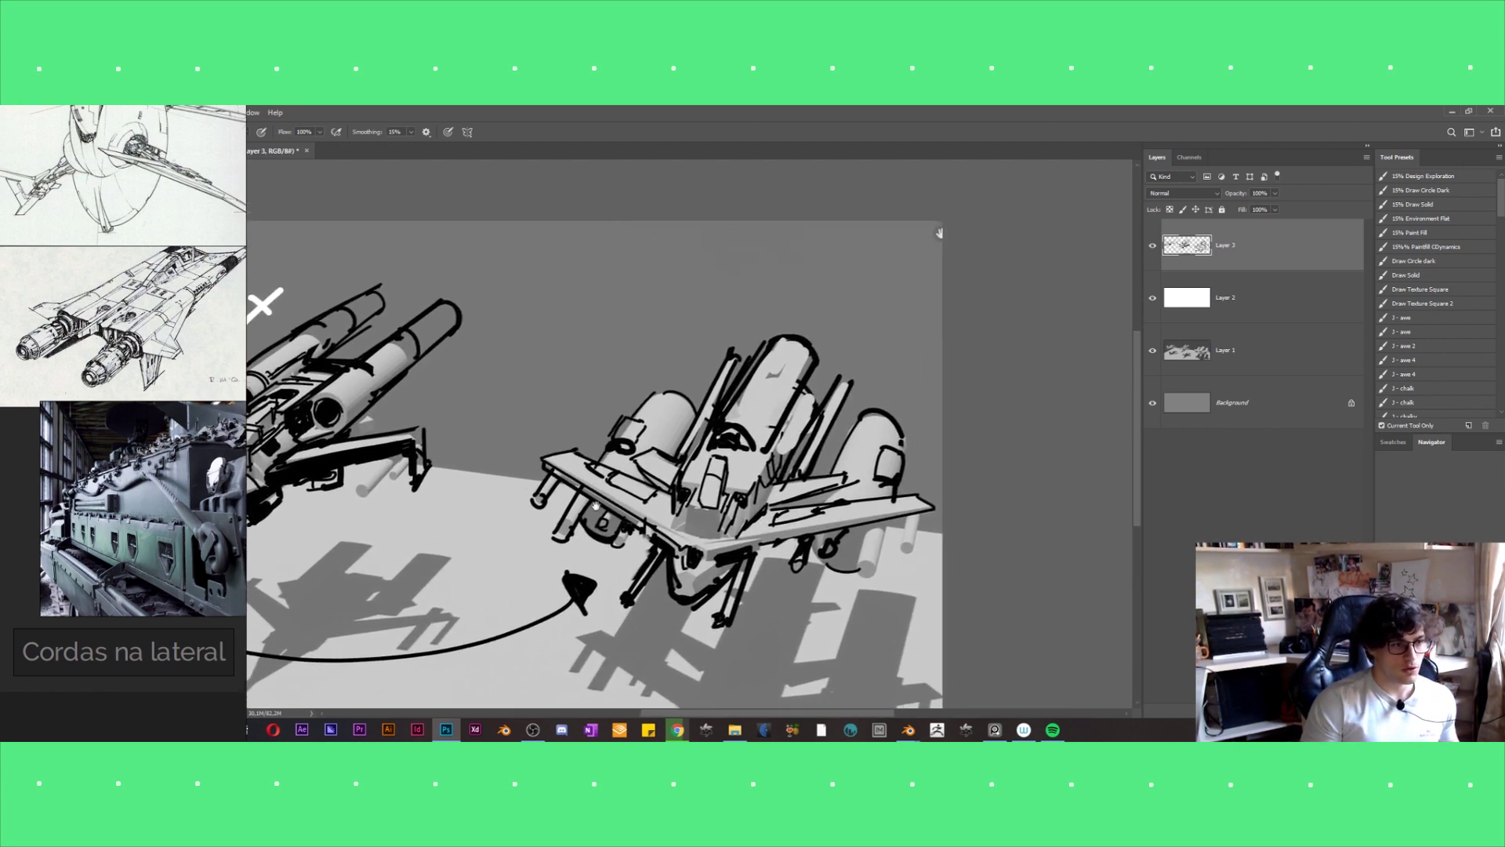
pyautogui.hotkey('alt', 'Tab')
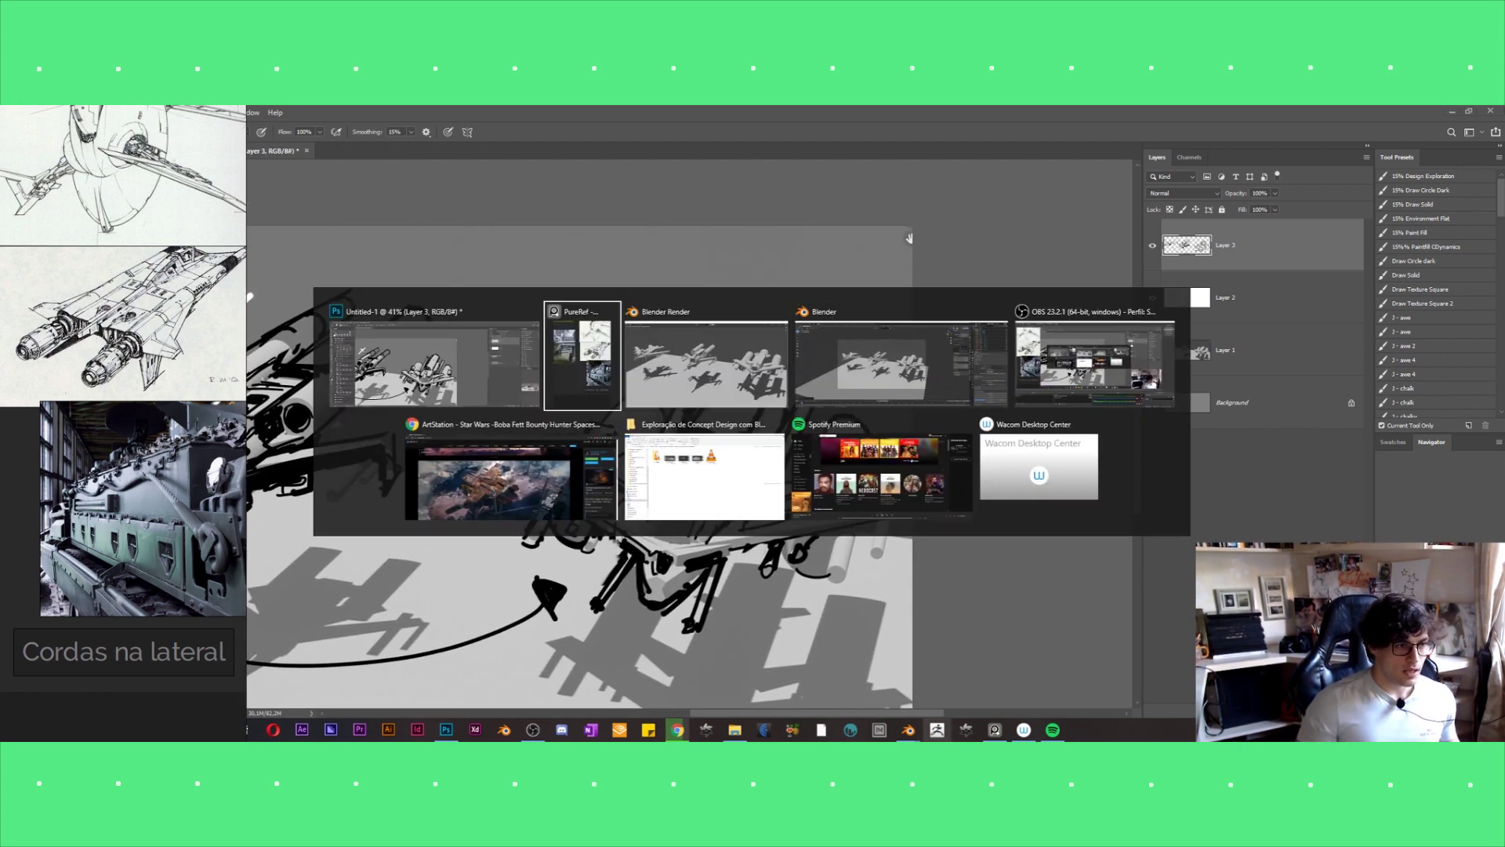
# Switch to the ArtStation page and scroll to its sheet of five numbered ship thumbnails.
pyautogui.hotkey('alt', 'Tab')
pyautogui.hotkey('alt', 'Tab')
pyautogui.hotkey('alt', 'Tab')
pyautogui.scroll(2, 1010, 534)
pyautogui.scroll(4, 1009, 534)
pyautogui.scroll(-6, 1009, 535)
pyautogui.scroll(-10, 1009, 535)
pyautogui.scroll(-5, 1009, 539)
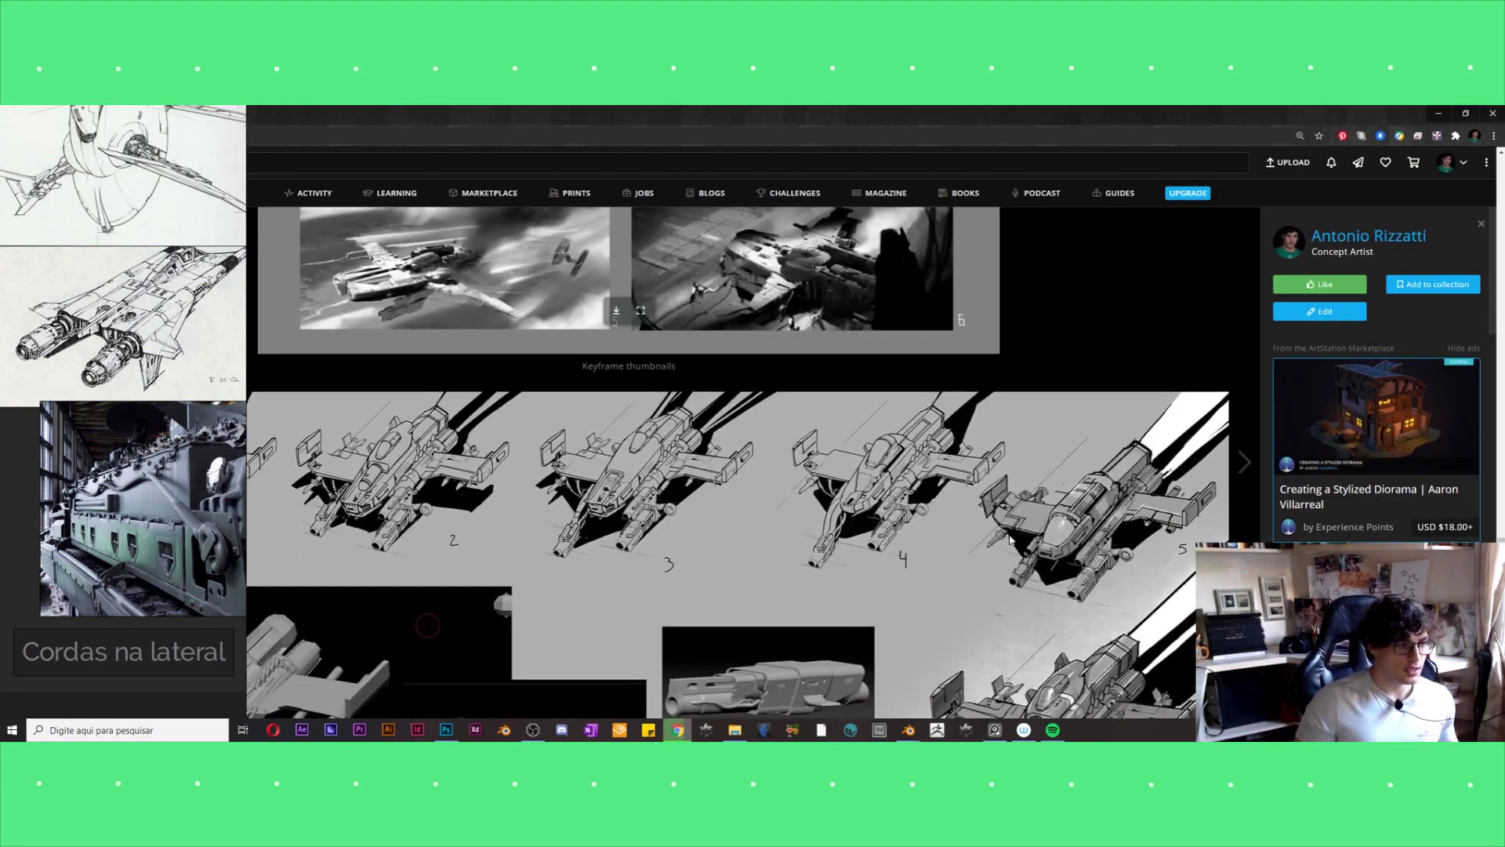
pyautogui.scroll(-2, 688, 390)
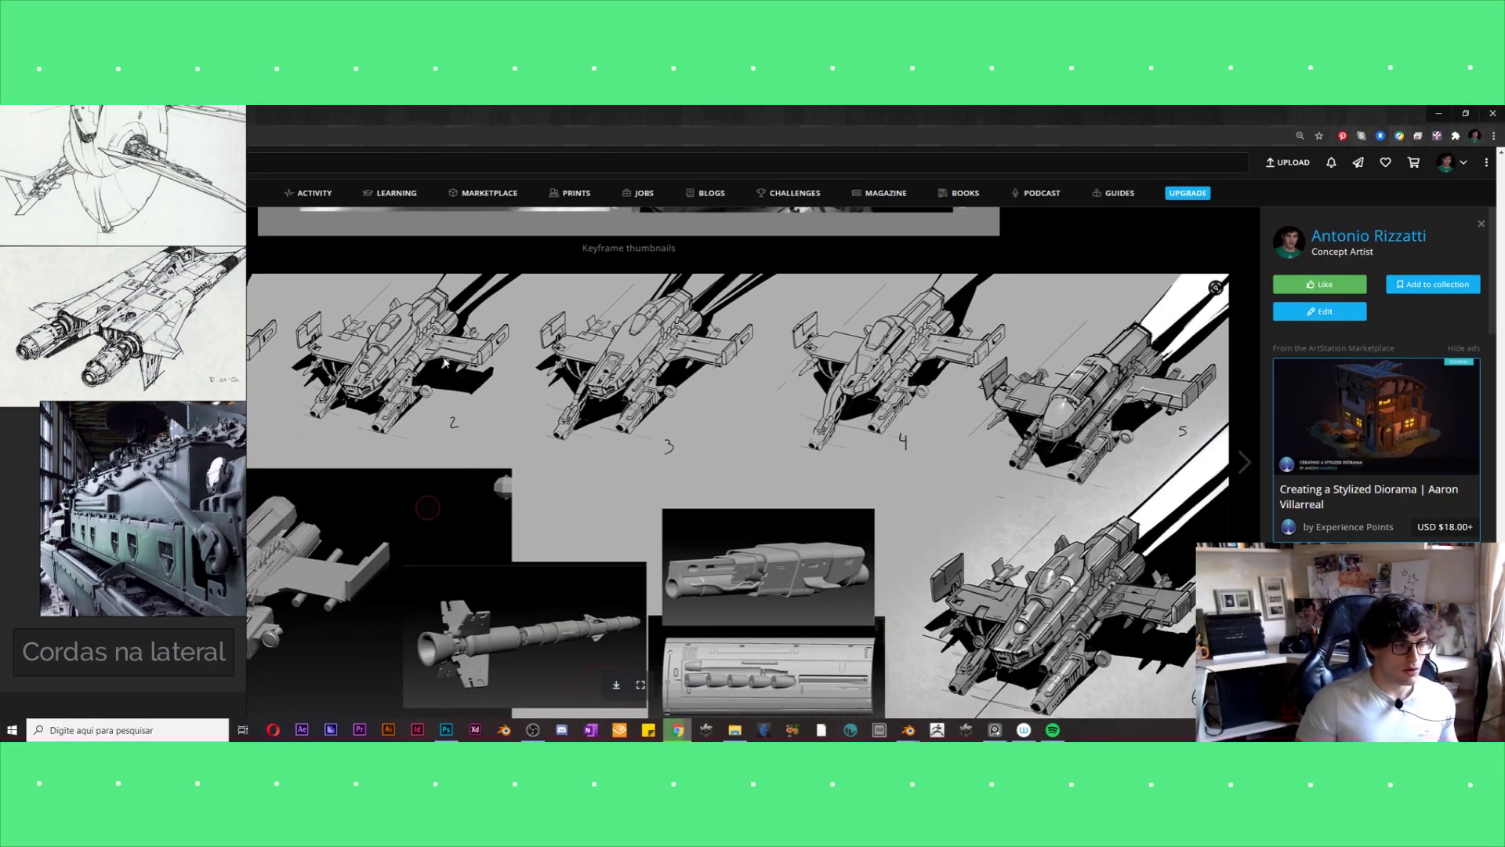
pyautogui.scroll(-1, 548, 381)
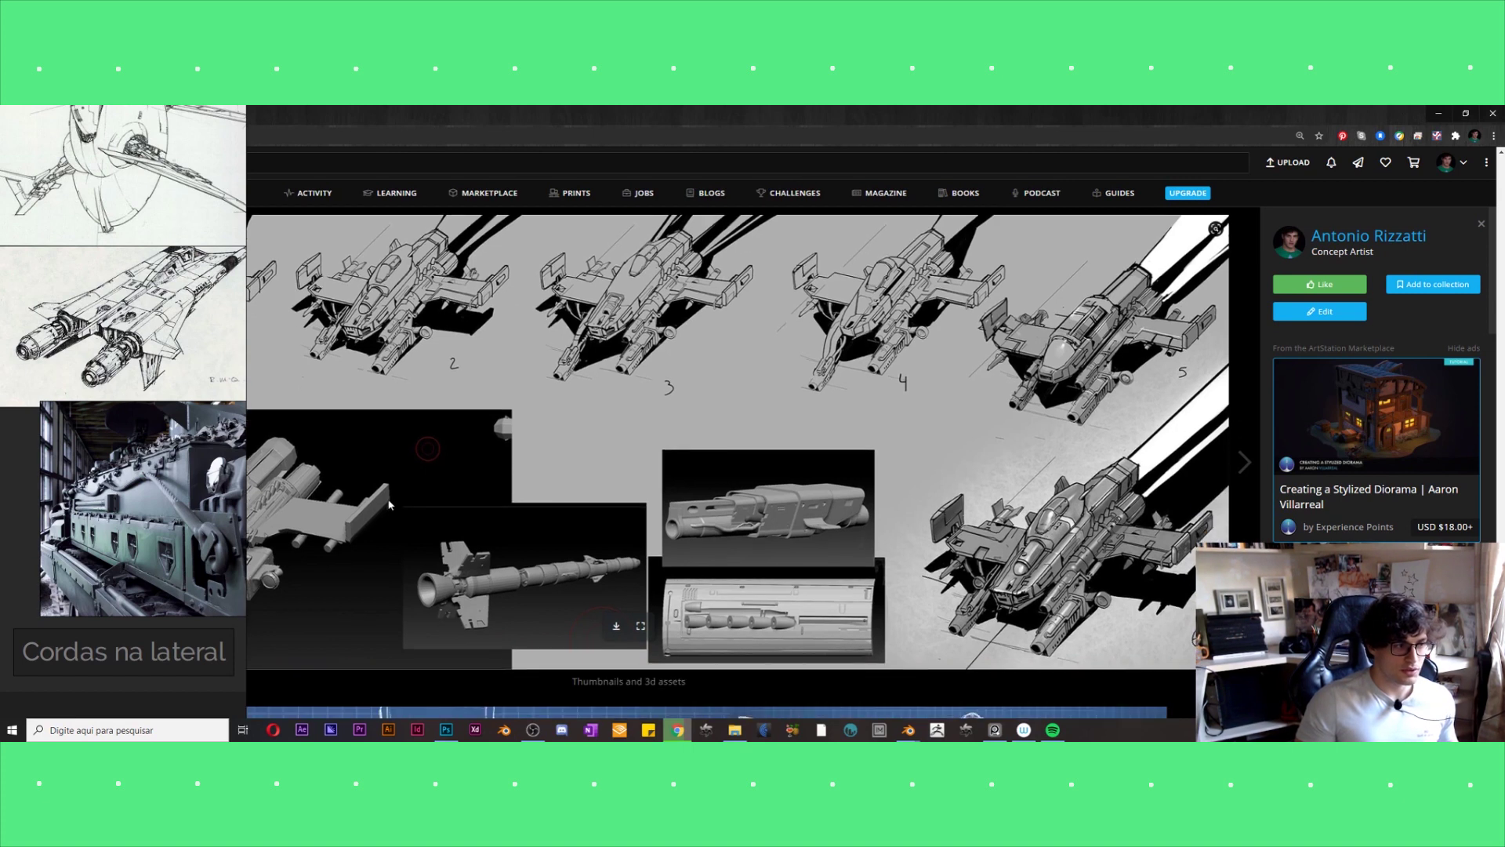
pyautogui.rightClick(120, 500)
pyautogui.moveTo(153, 629)
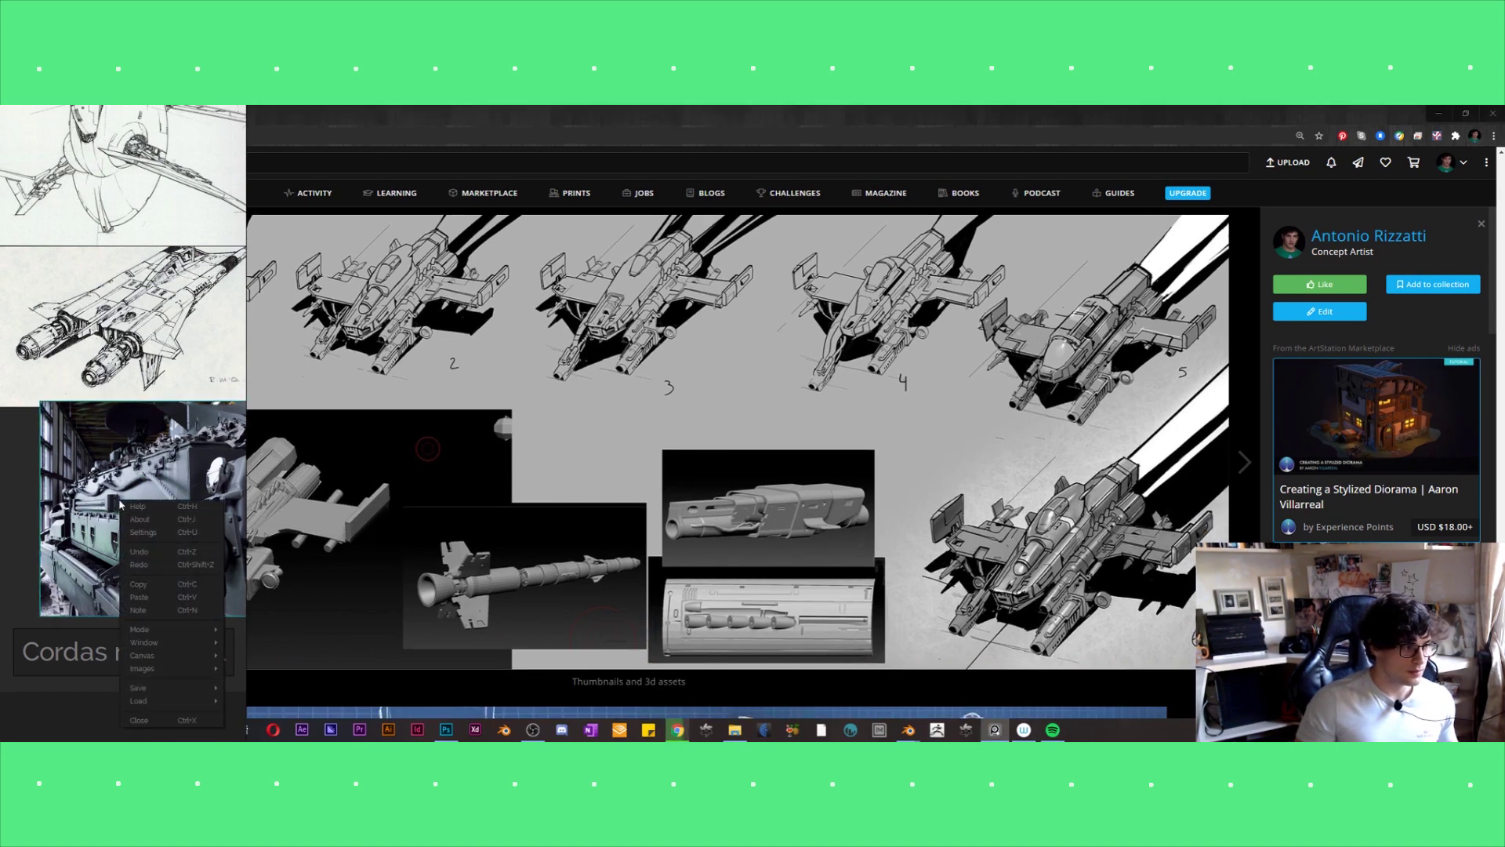
pyautogui.click(259, 668)
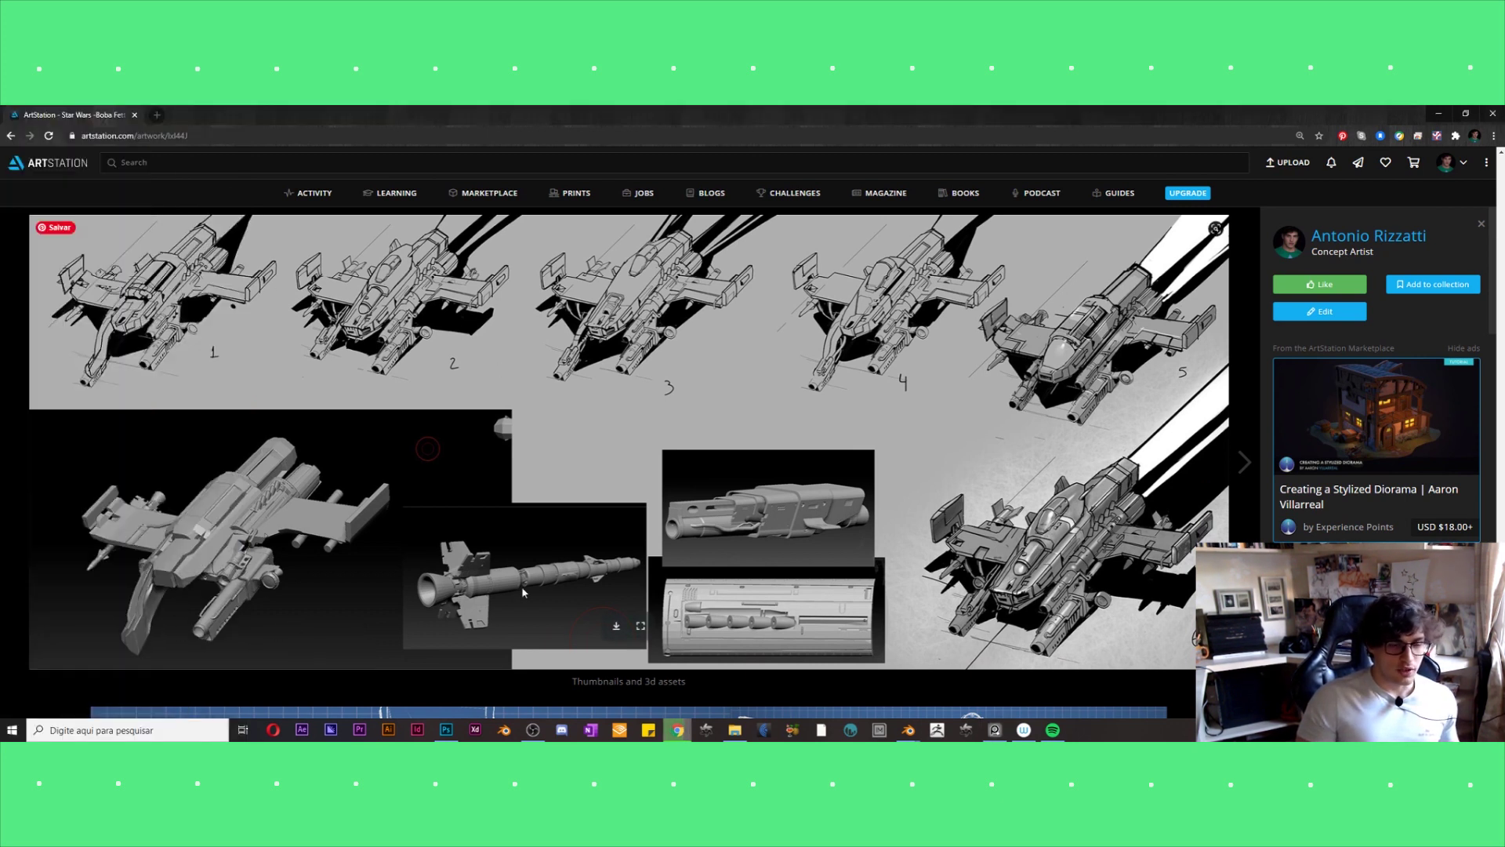
pyautogui.scroll(4, 538, 583)
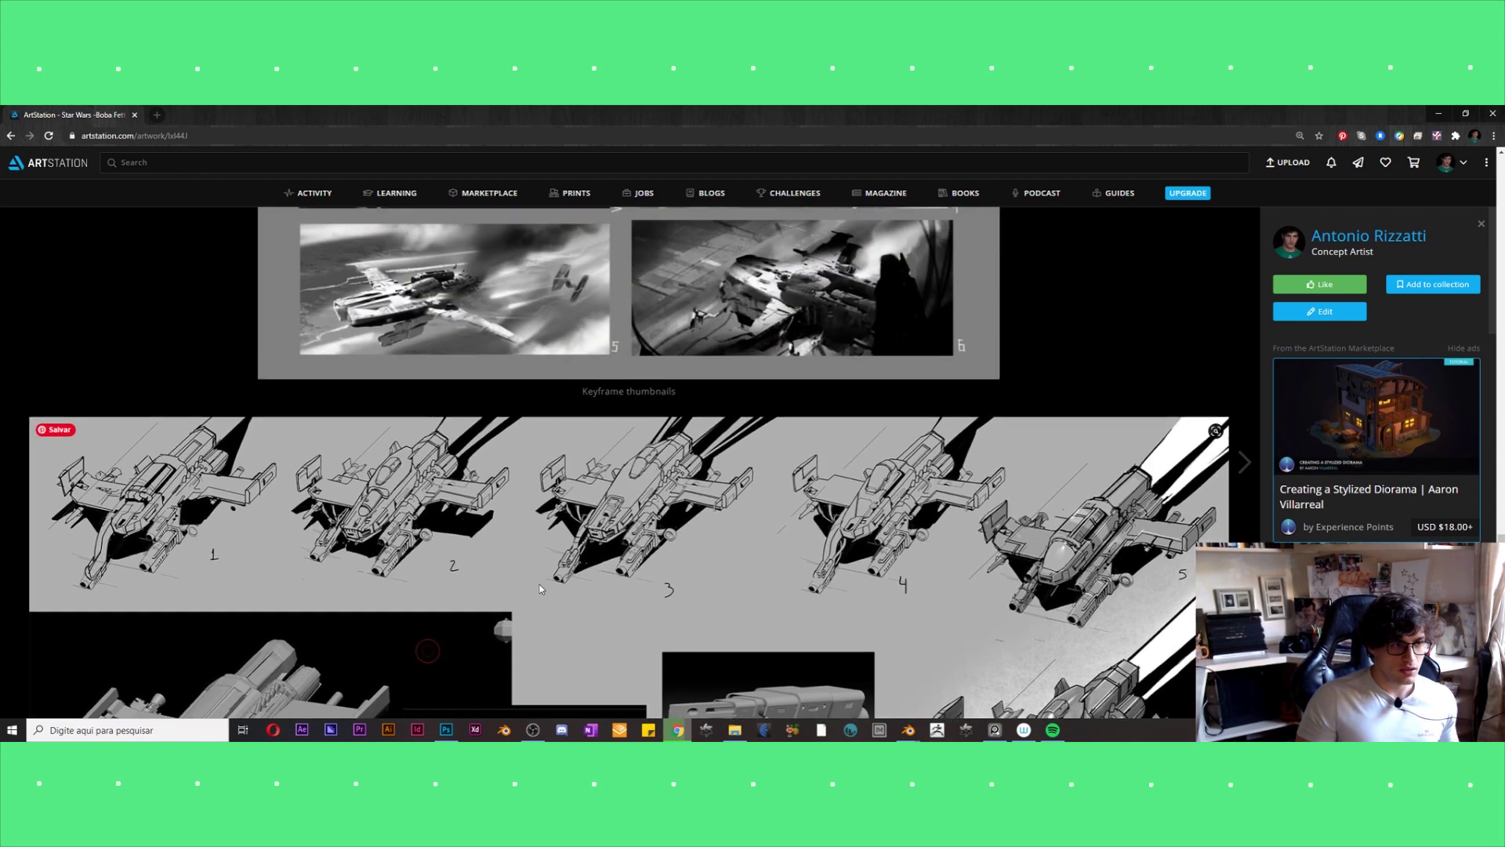
pyautogui.scroll(5, 538, 588)
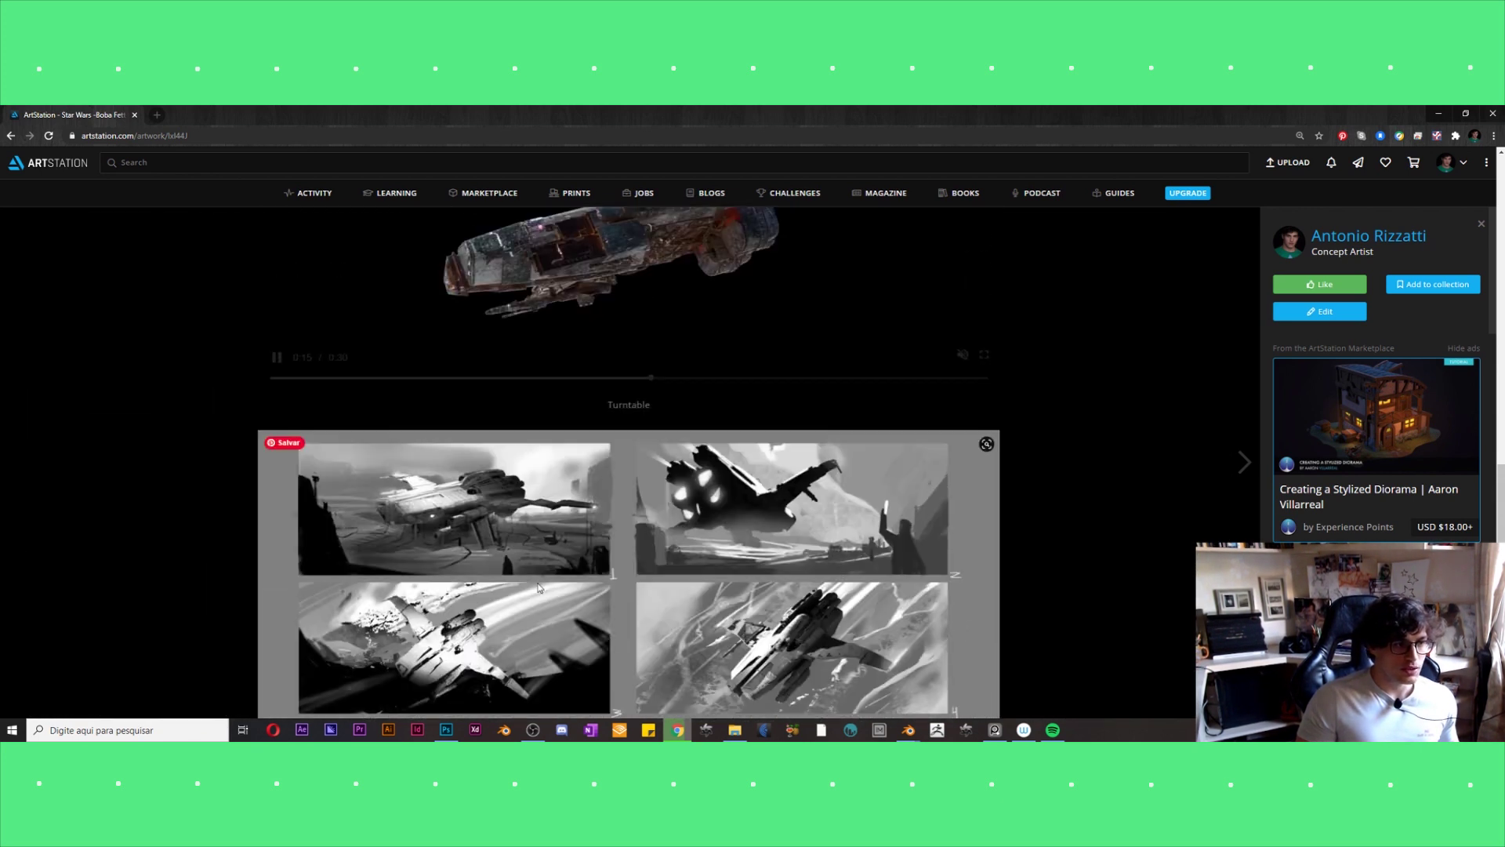
pyautogui.scroll(4, 552, 423)
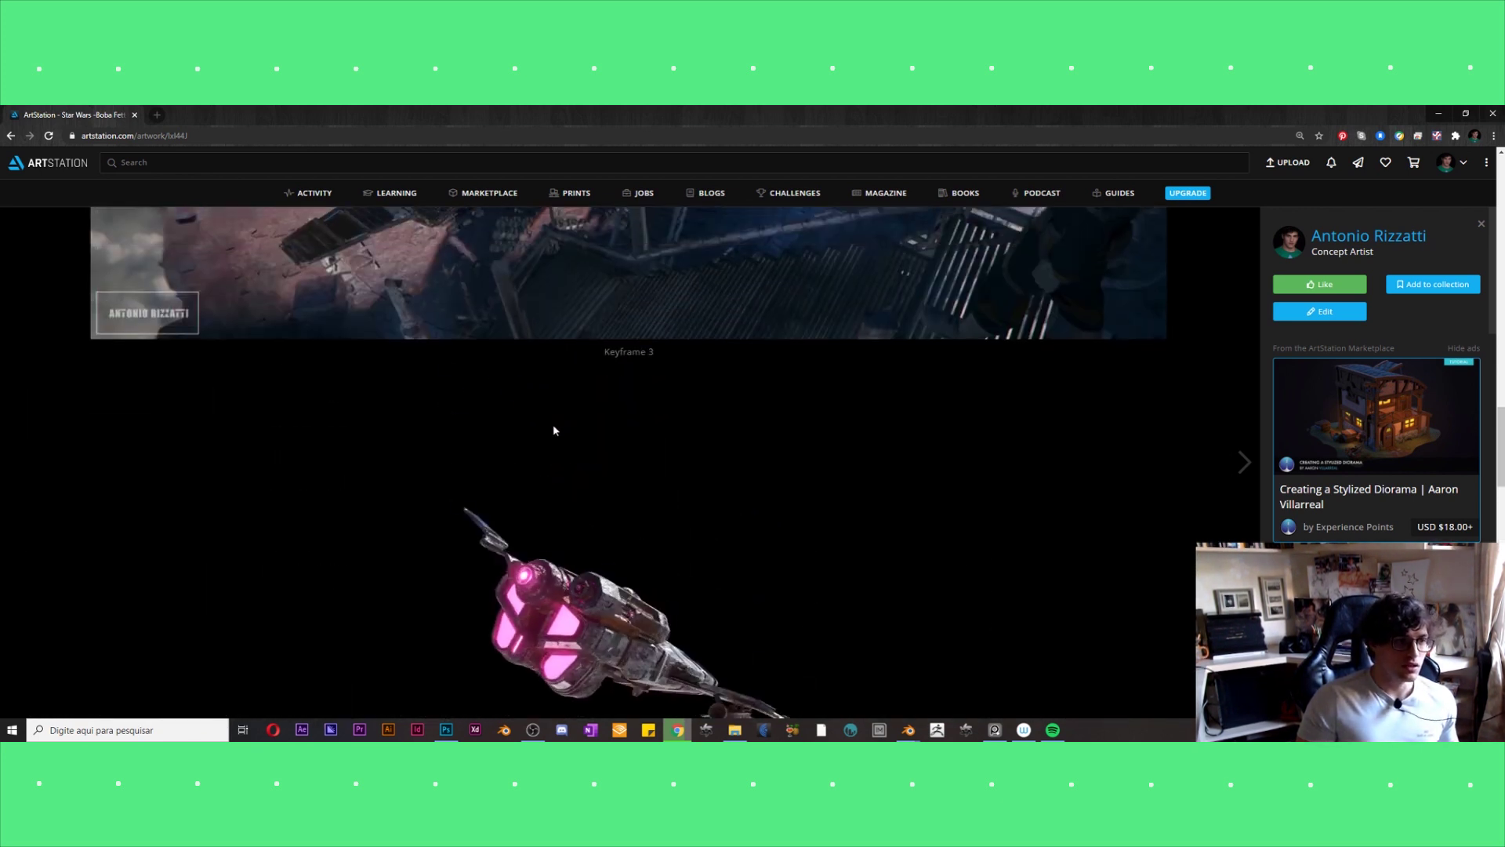
pyautogui.scroll(6, 554, 427)
pyautogui.scroll(5, 558, 439)
pyautogui.scroll(2, 566, 449)
pyautogui.scroll(3, 569, 450)
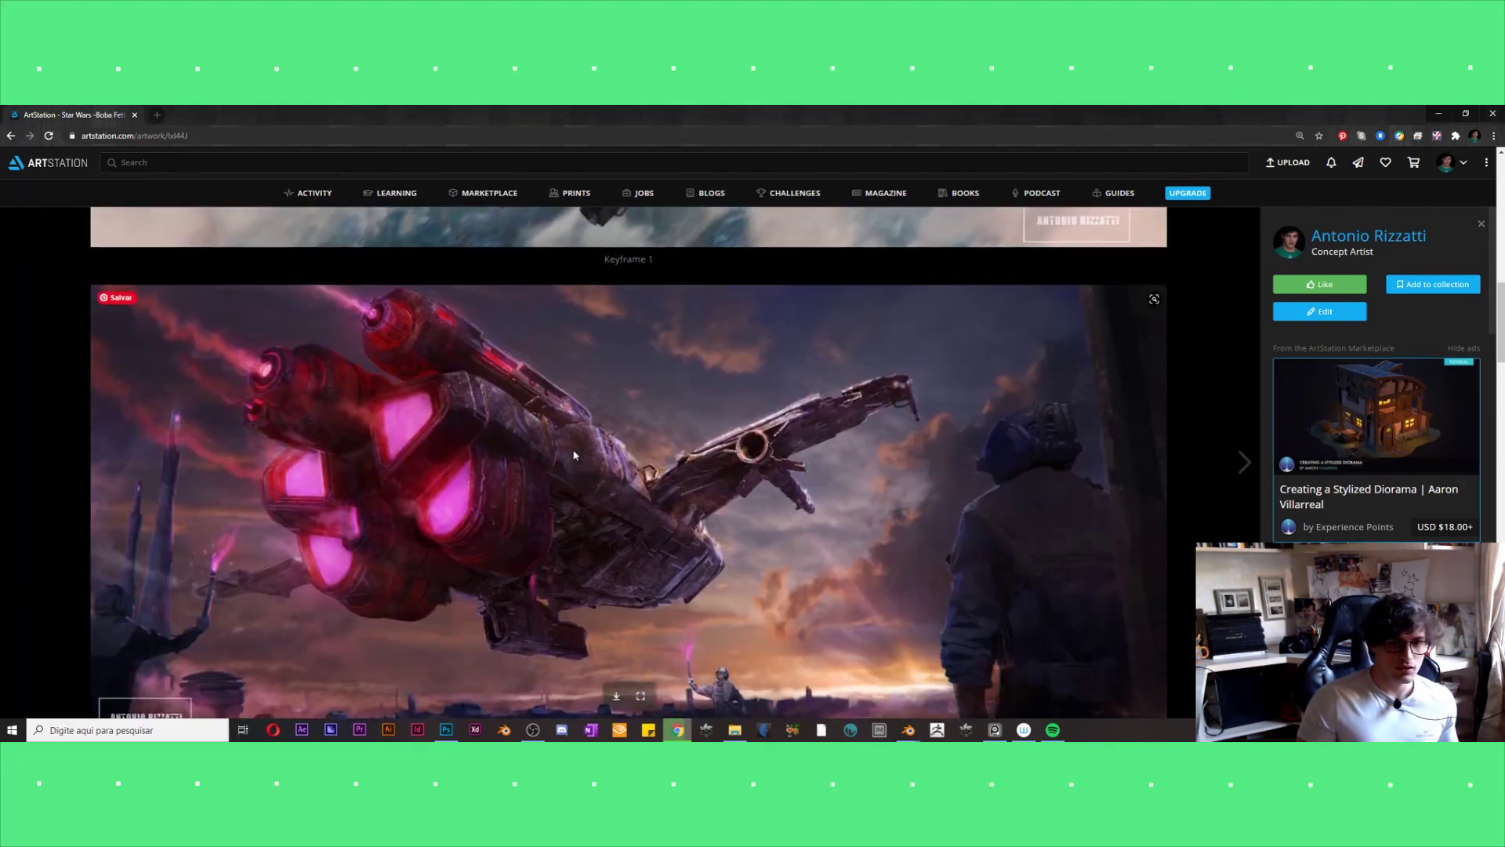
pyautogui.scroll(6, 571, 451)
pyautogui.scroll(2, 571, 453)
pyautogui.scroll(1, 571, 453)
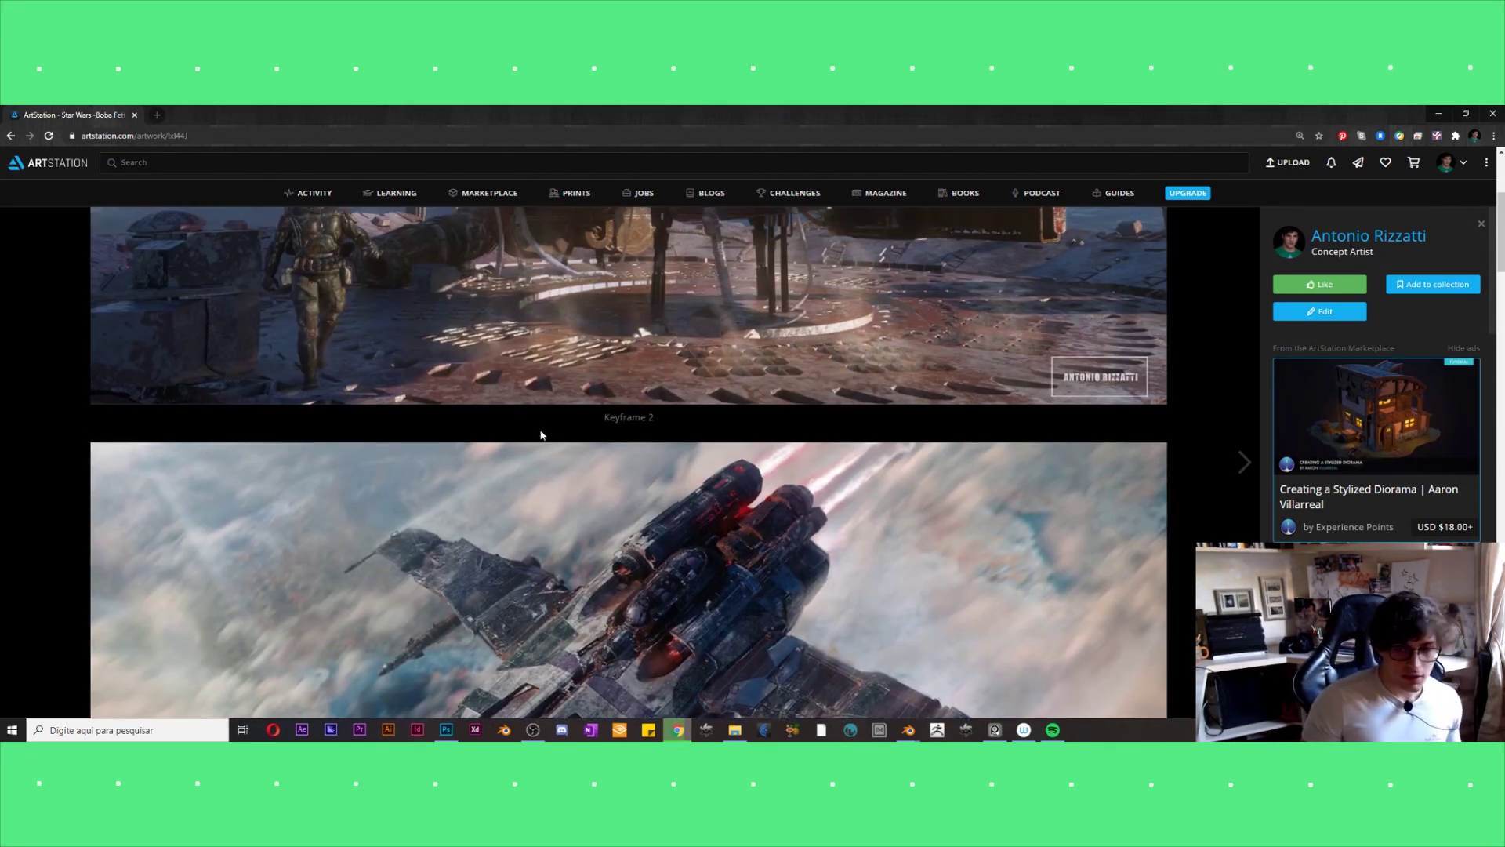
pyautogui.scroll(2, 539, 430)
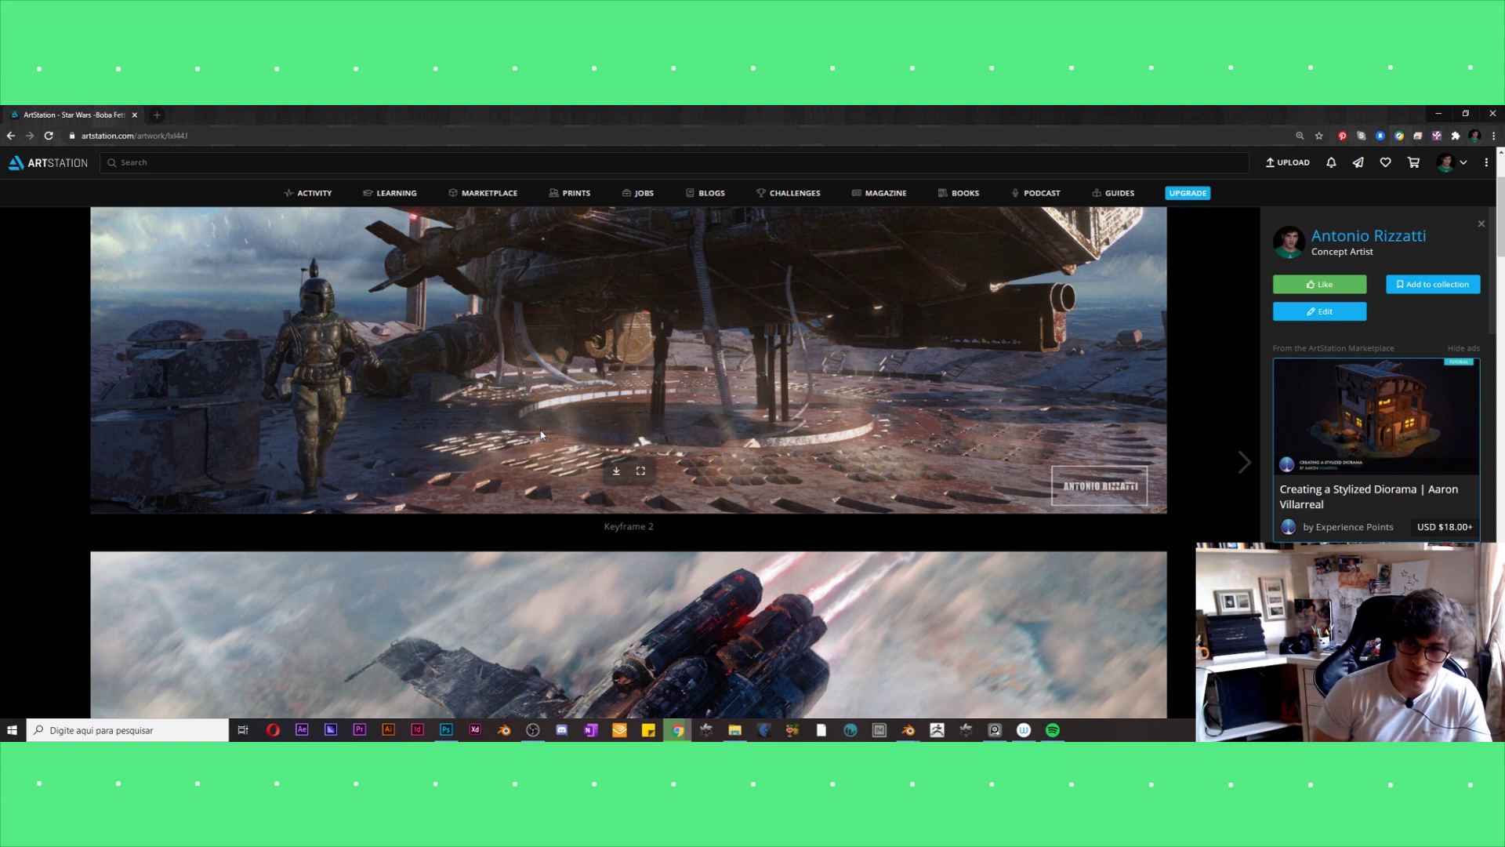
pyautogui.scroll(1, 540, 435)
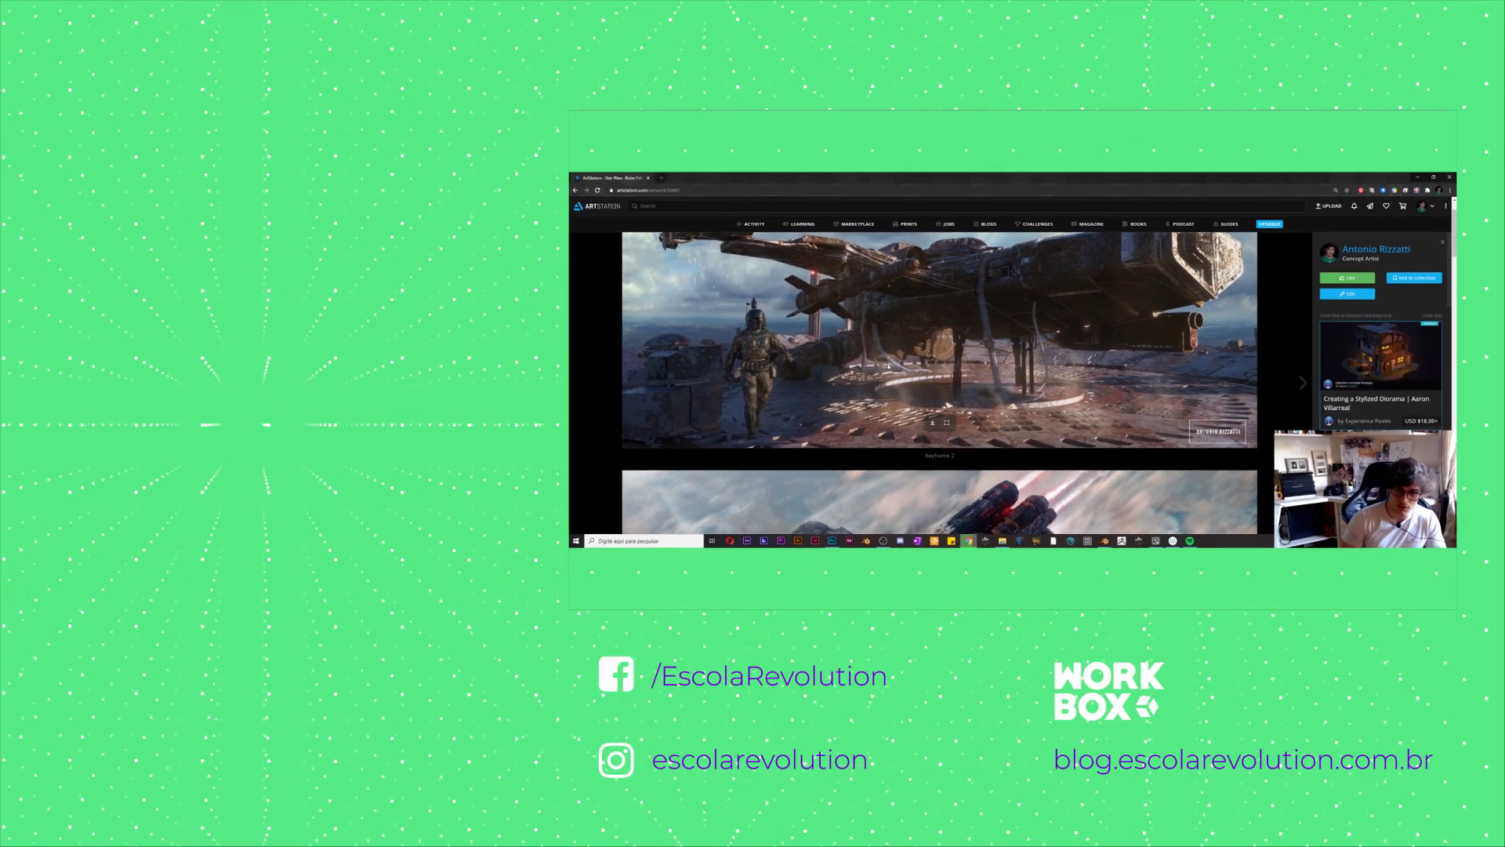
pyautogui.scroll(1, 882, 366)
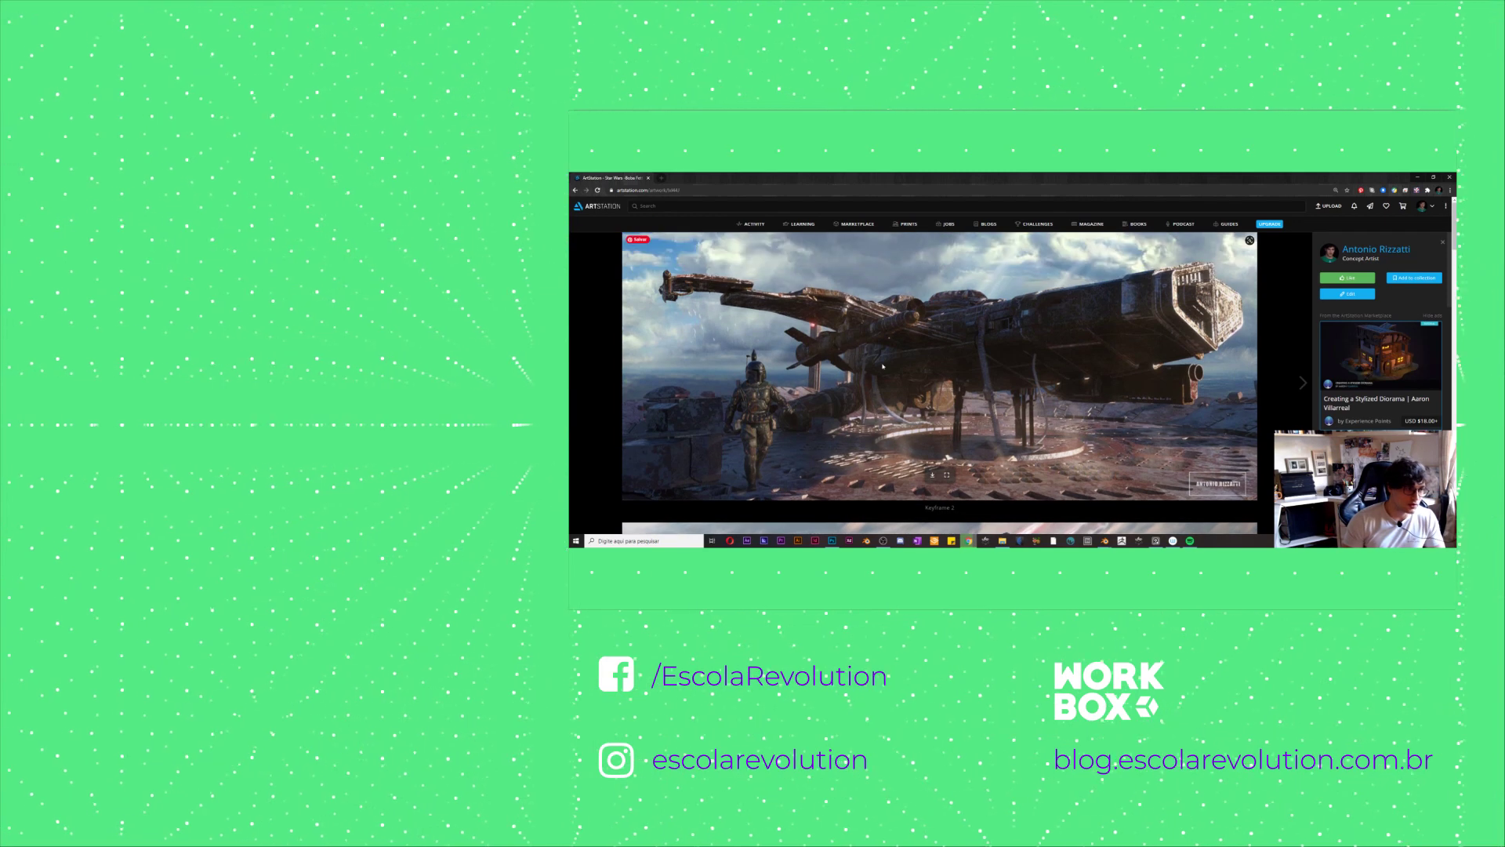